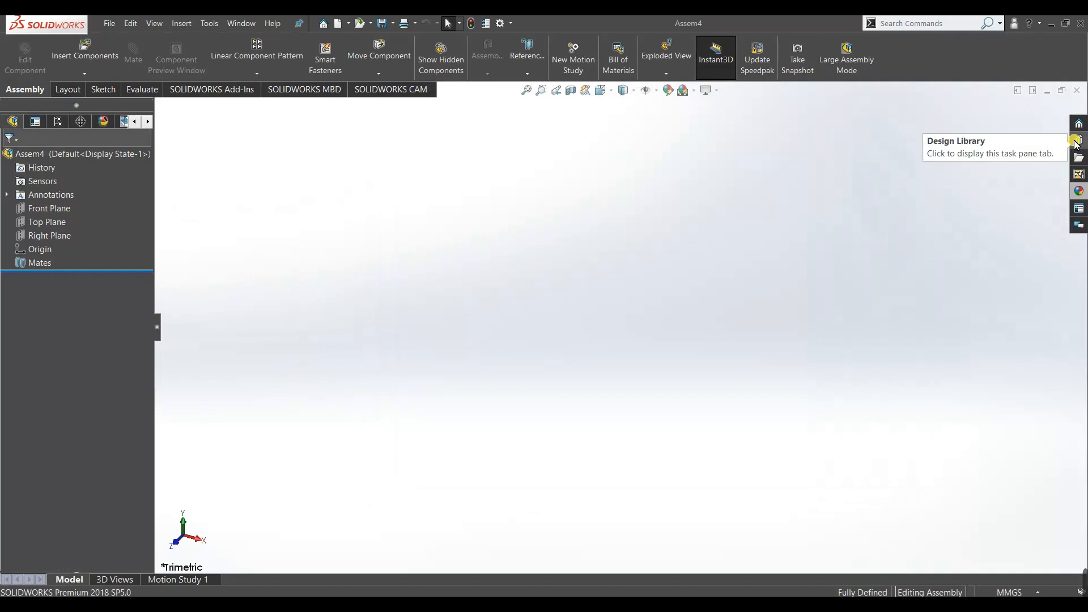
Add in the Toolbox library and insert a spur gear from ISO > Power Transmission > Gears into the assembly.
click(971, 142)
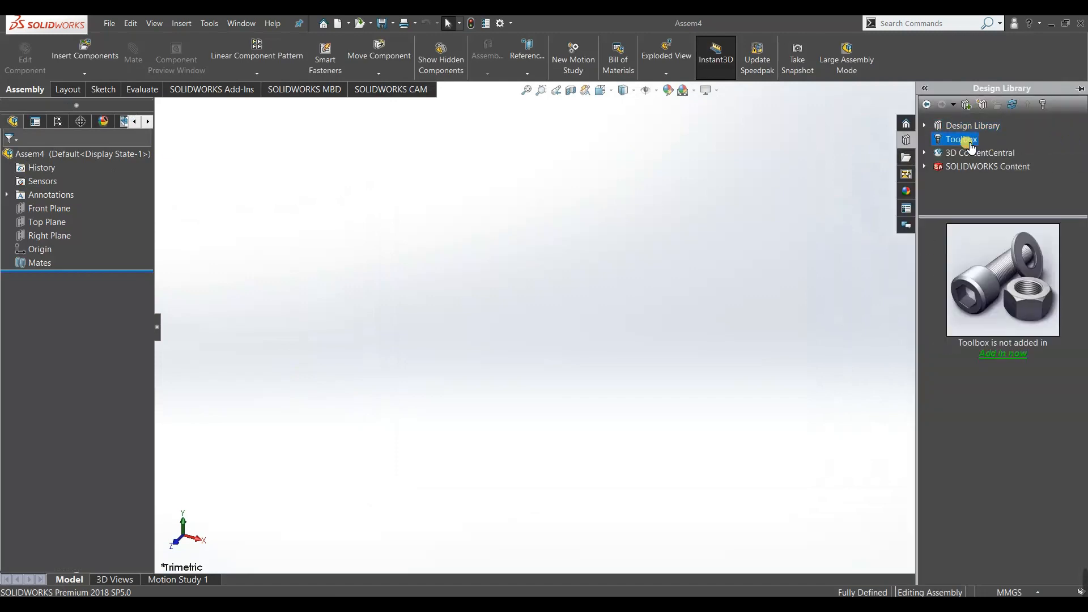
click(1000, 355)
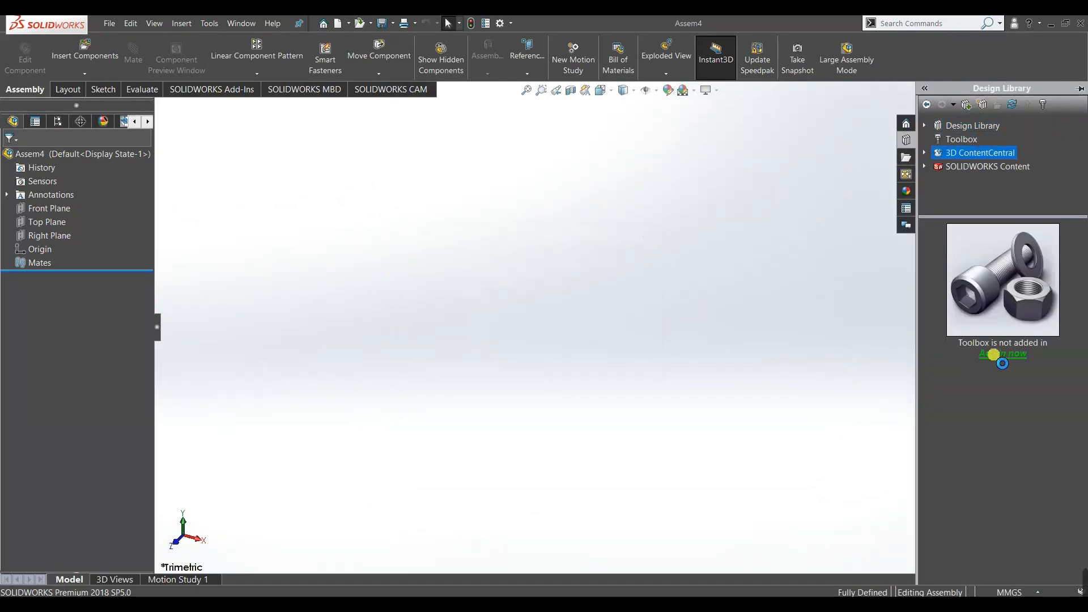
scroll(1036, 428, down, 2)
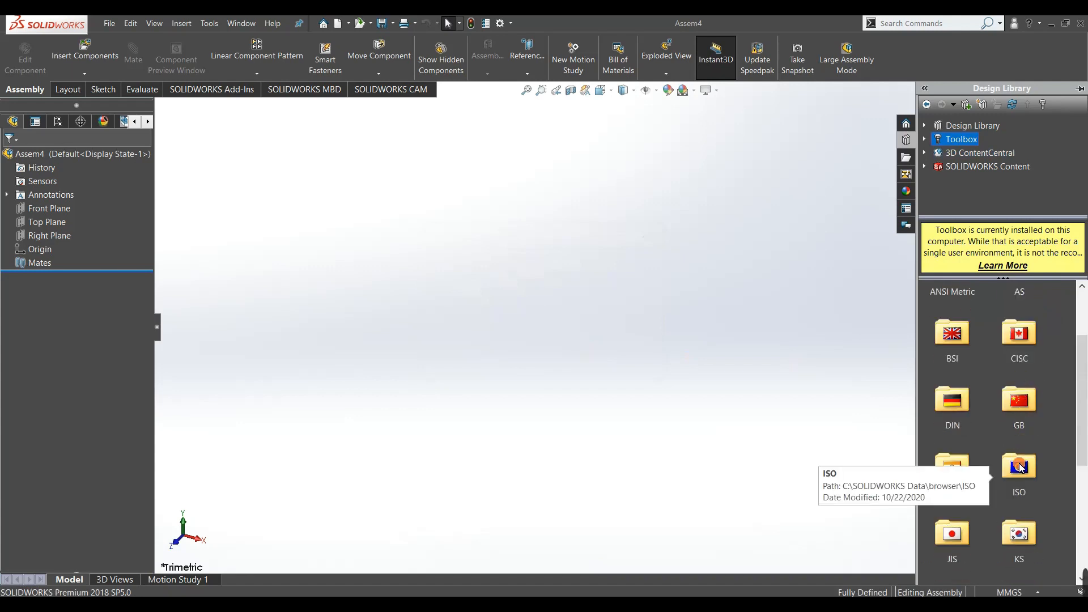
double_click(1020, 463)
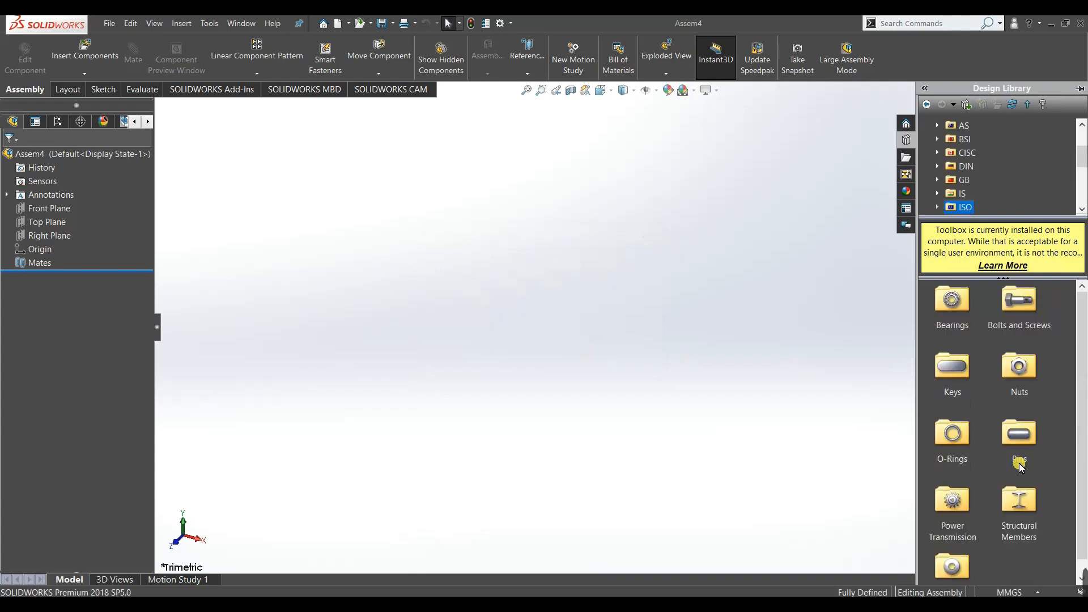
double_click(958, 503)
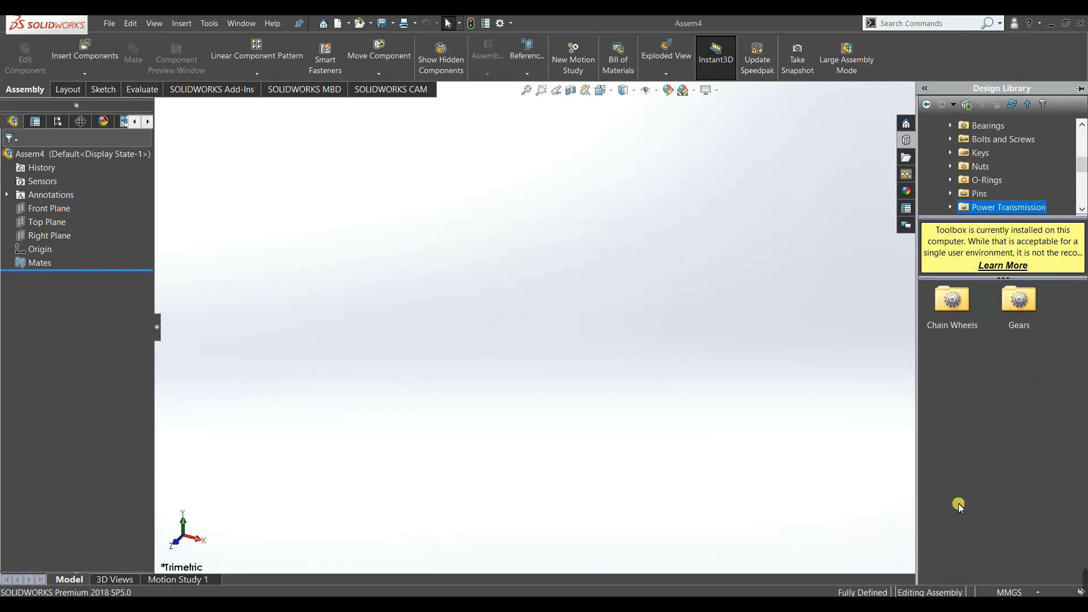
double_click(1019, 298)
mouse_move(1023, 374)
drag(1023, 374, 609, 320)
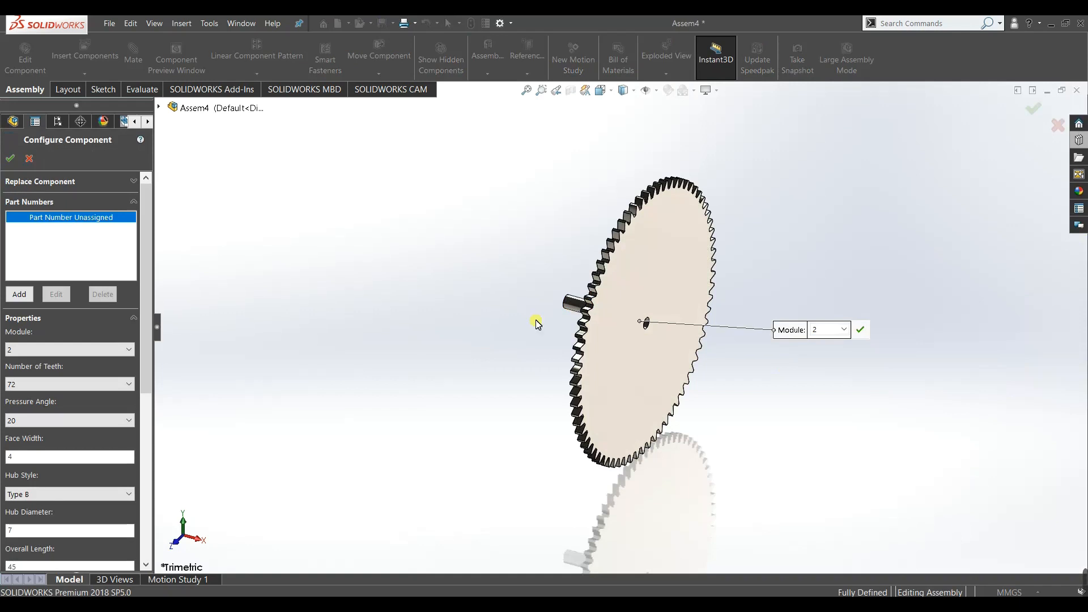
Set the spur gear's module to 3 and its number of teeth to 33.
middle_drag(502, 318, 617, 359)
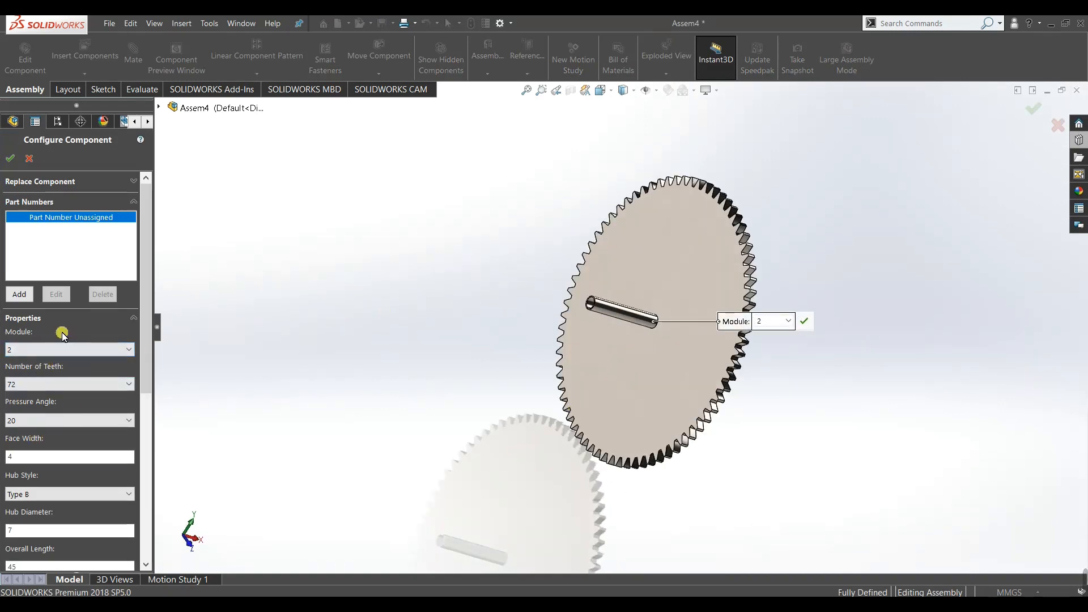
click(67, 352)
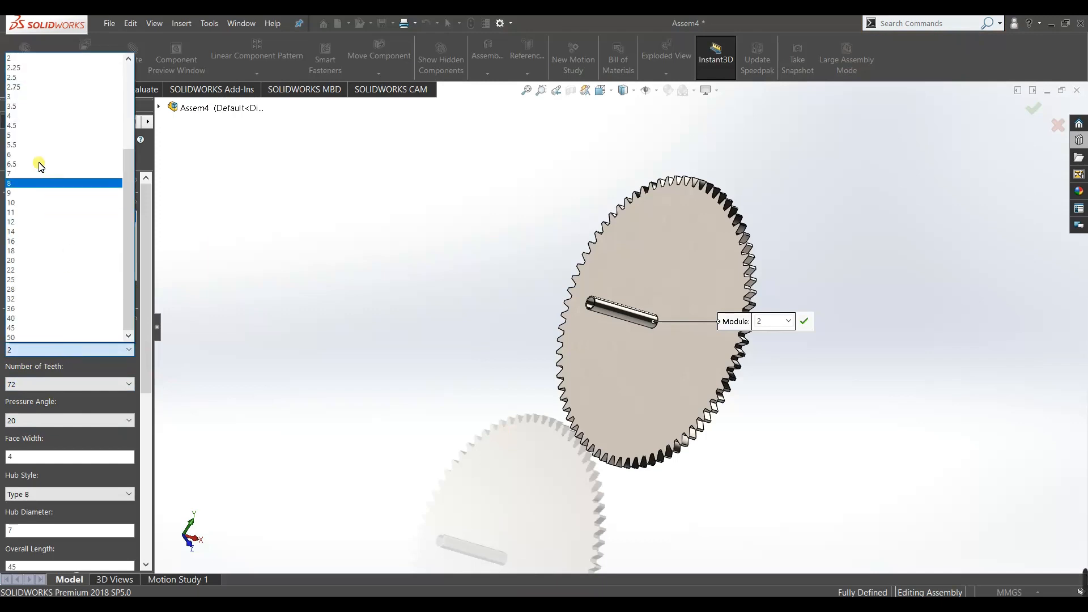
click(34, 97)
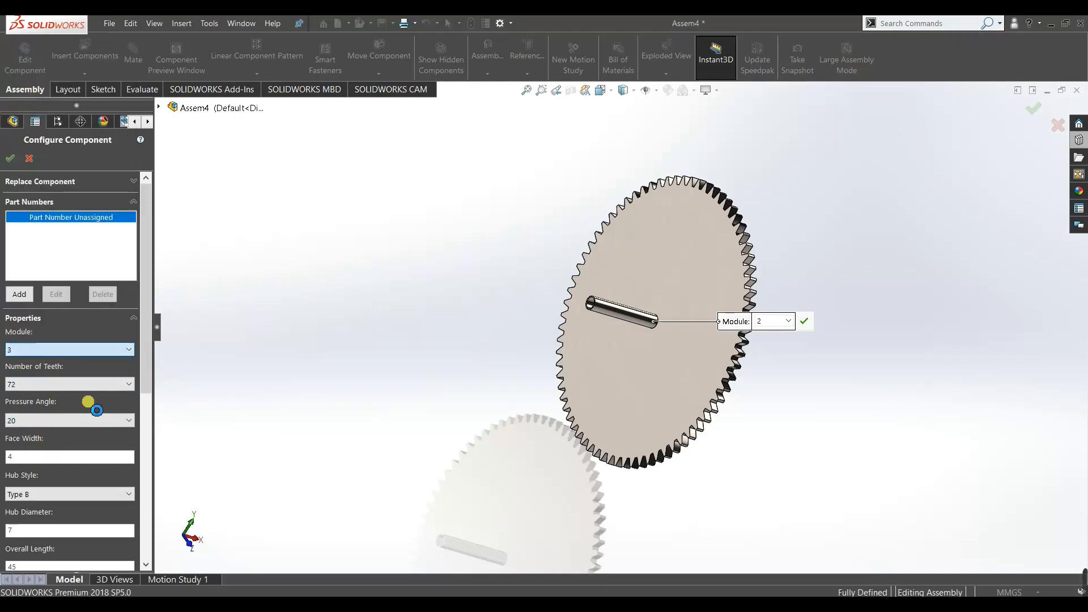
click(91, 389)
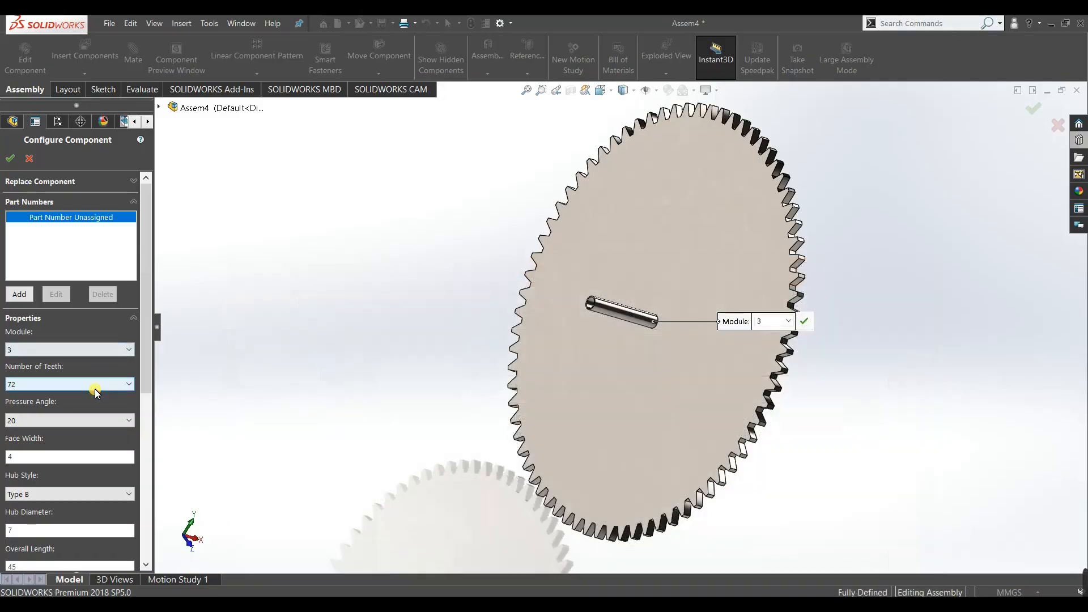
click(95, 391)
scroll(20, 125, up, 6)
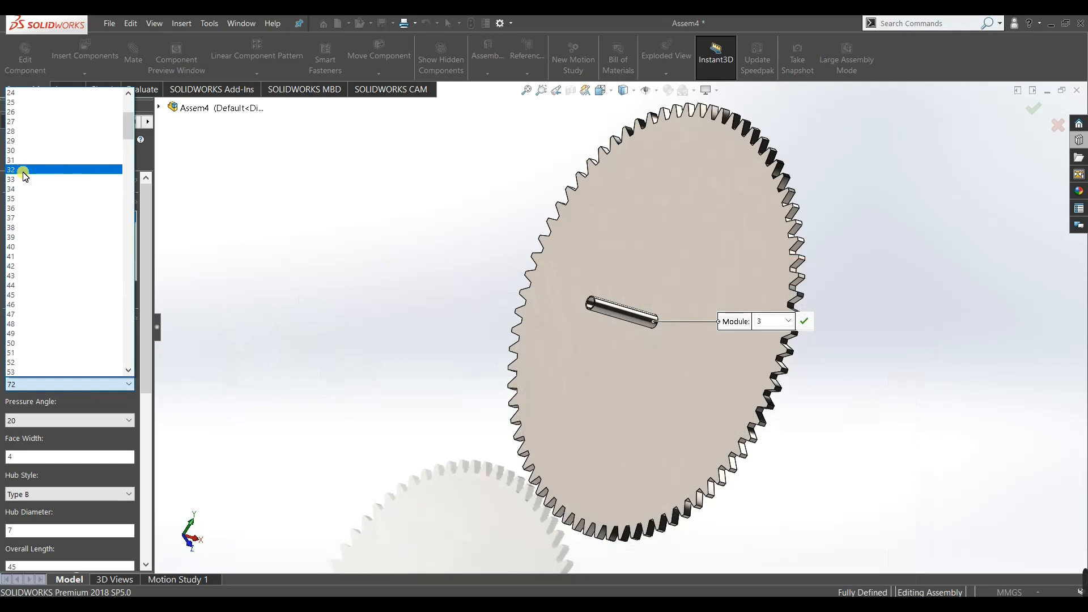
click(23, 179)
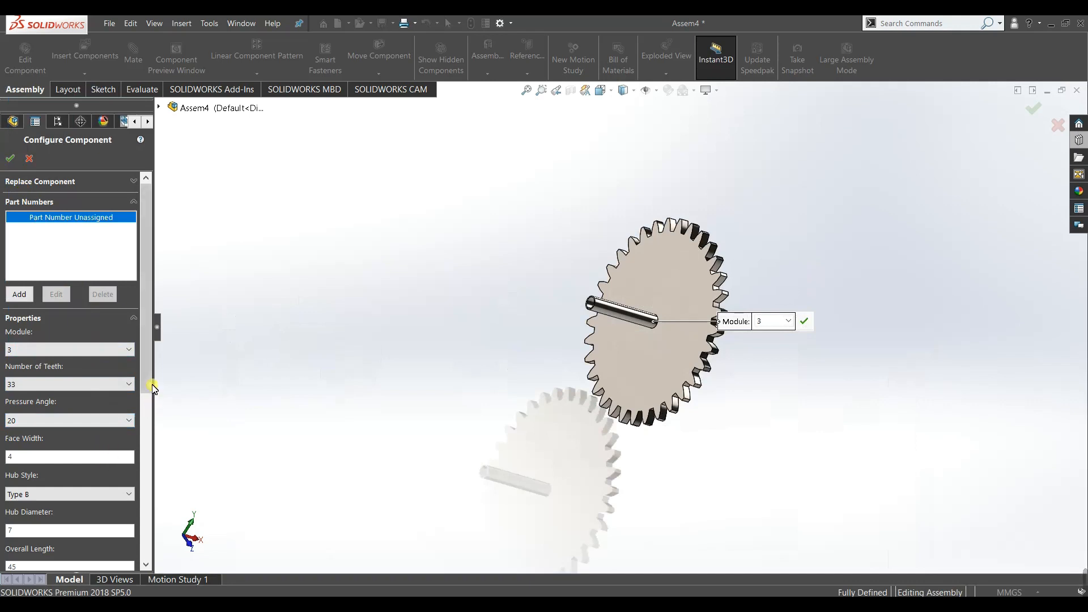
Examine the Hub Style options and inspect the gear's hub from several sides.
drag(148, 378, 80, 420)
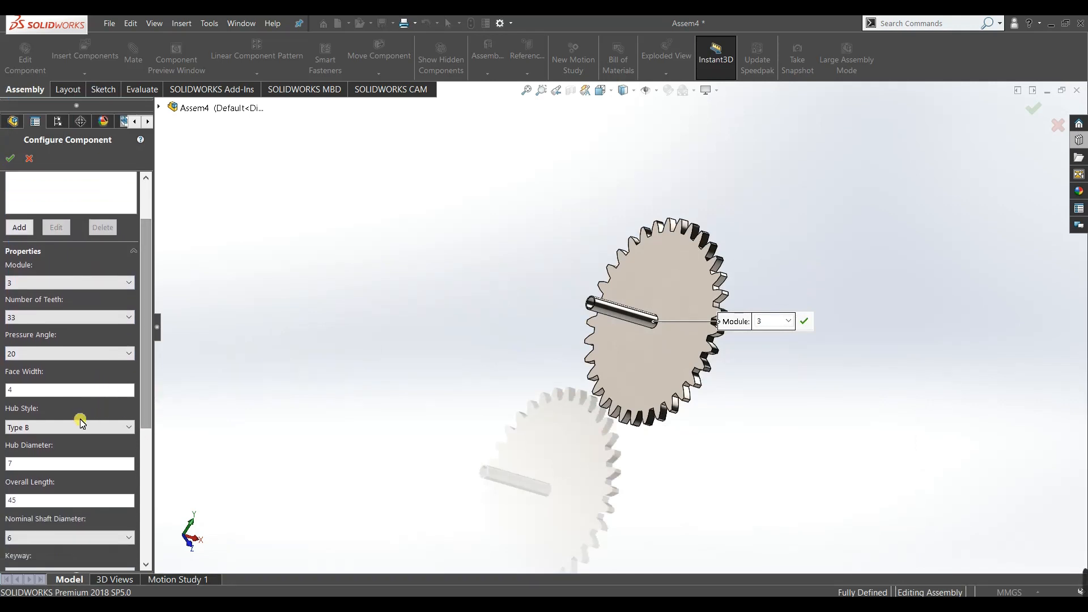
click(39, 430)
click(40, 429)
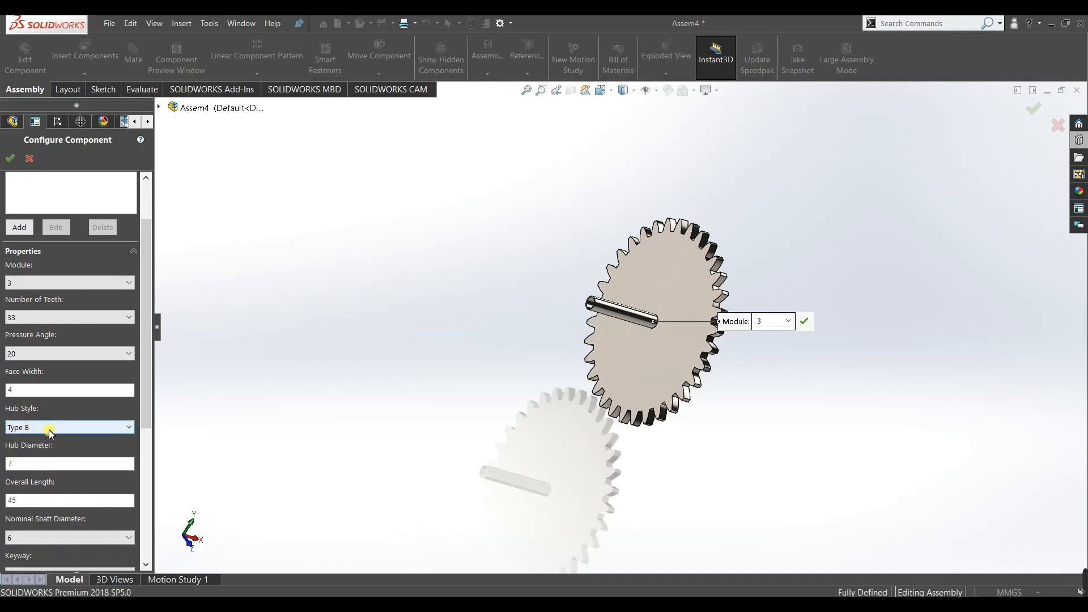
click(49, 431)
click(49, 429)
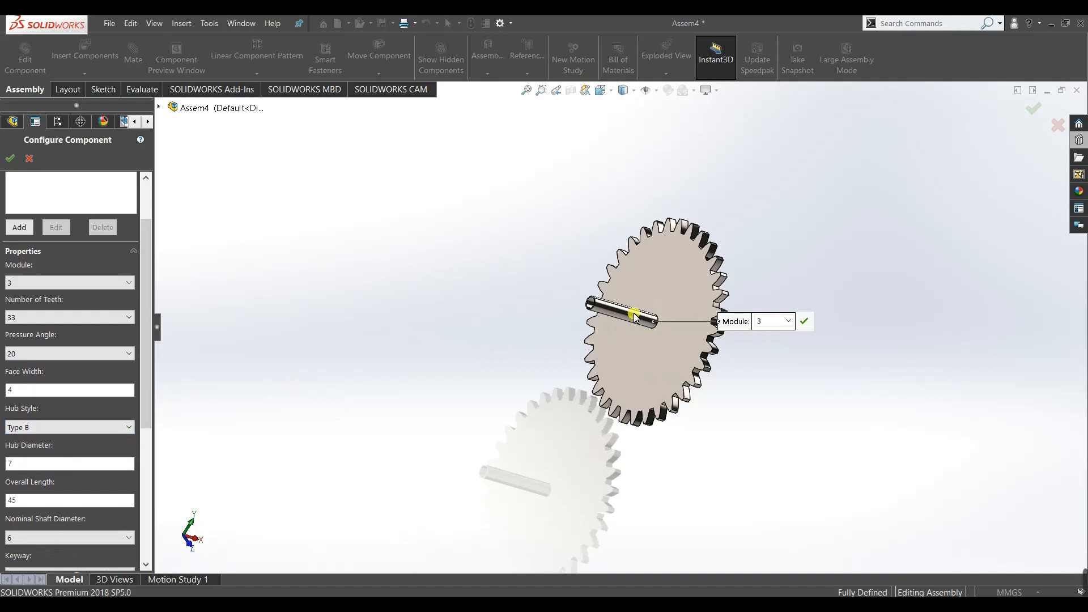
middle_drag(497, 347, 621, 394)
scroll(622, 394, up, 1)
drag(511, 328, 711, 178)
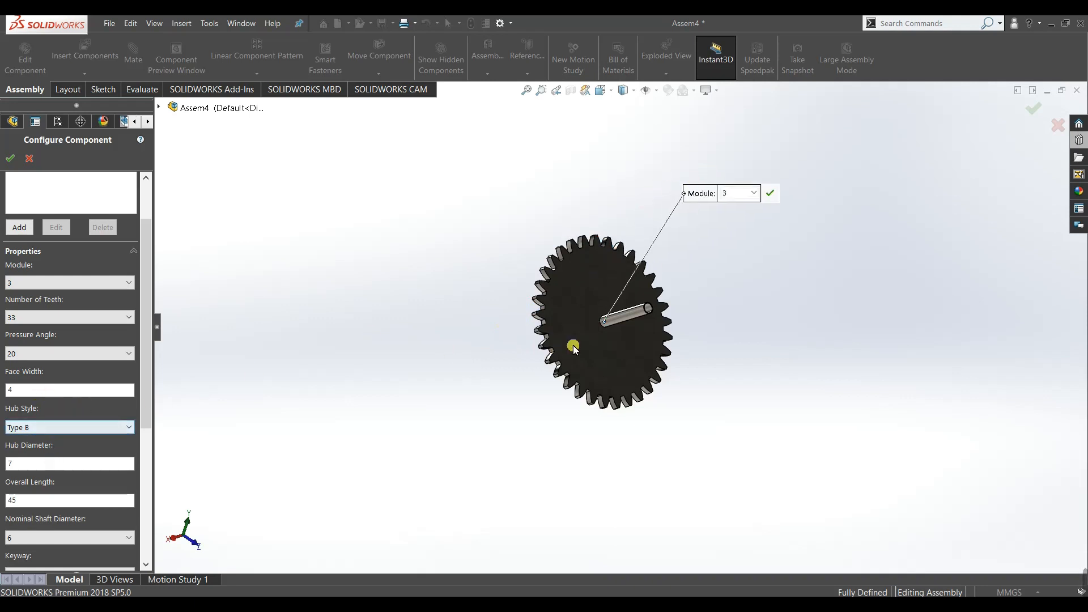
middle_drag(605, 357, 609, 466)
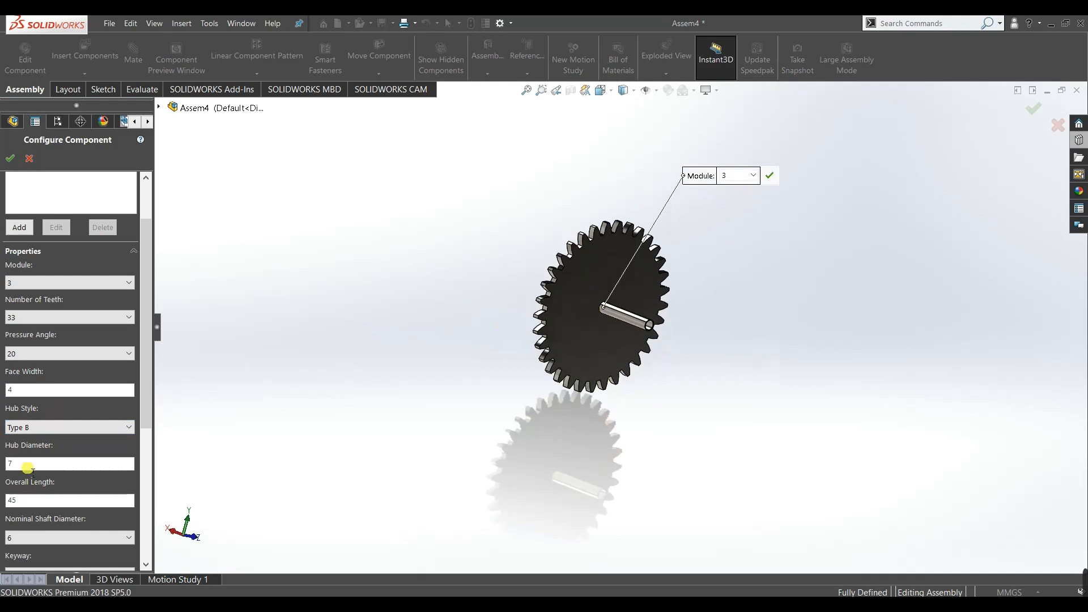
Set the gear's overall length to 50 and its nominal shaft diameter to 4.
double_click(33, 502)
drag(145, 416, 146, 479)
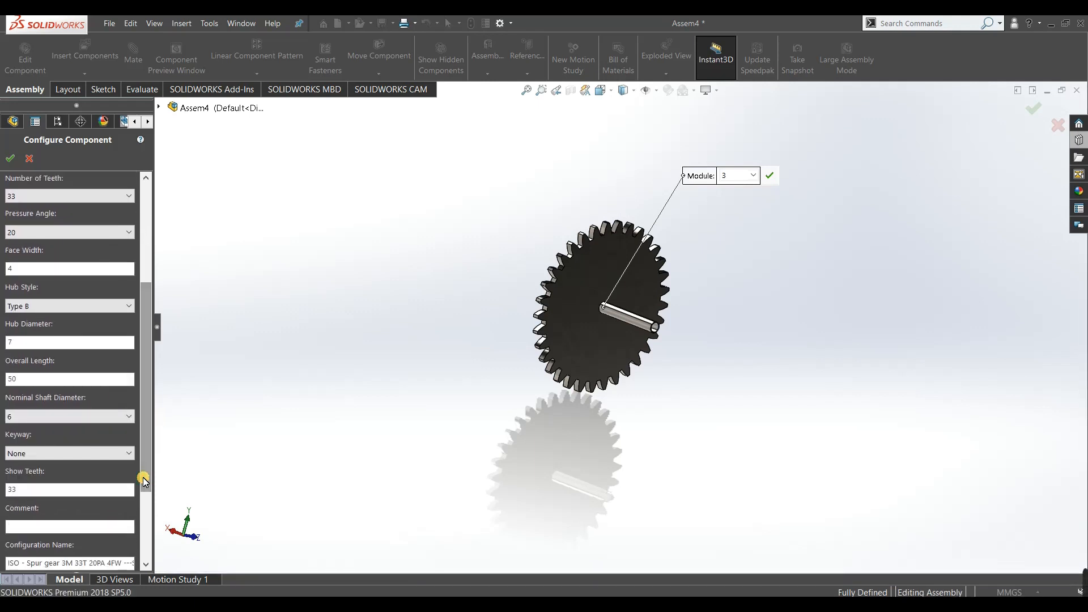
click(41, 416)
scroll(39, 160, up, 1)
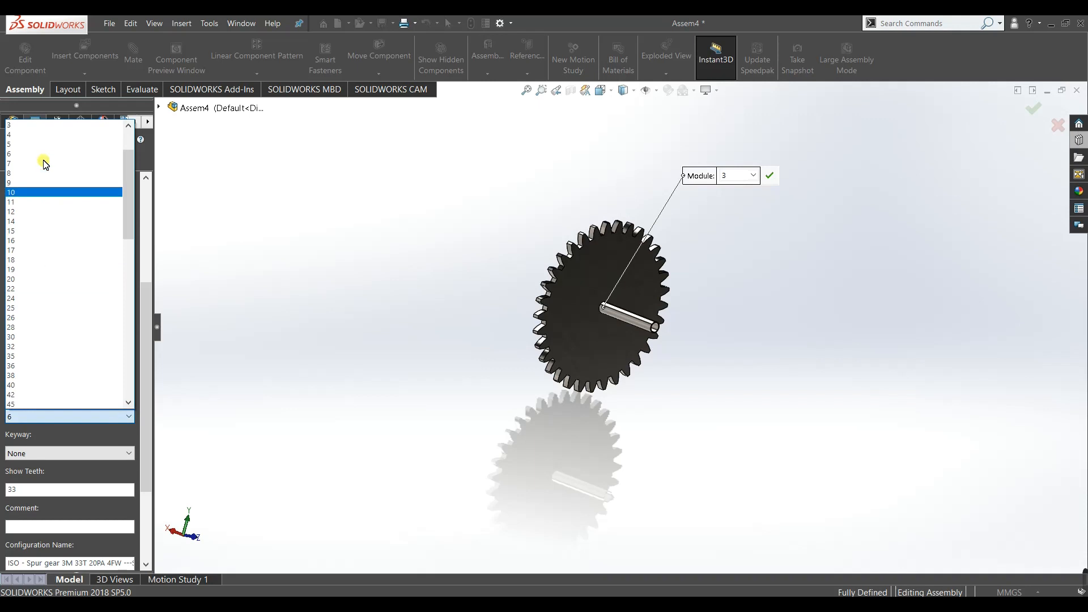
click(40, 139)
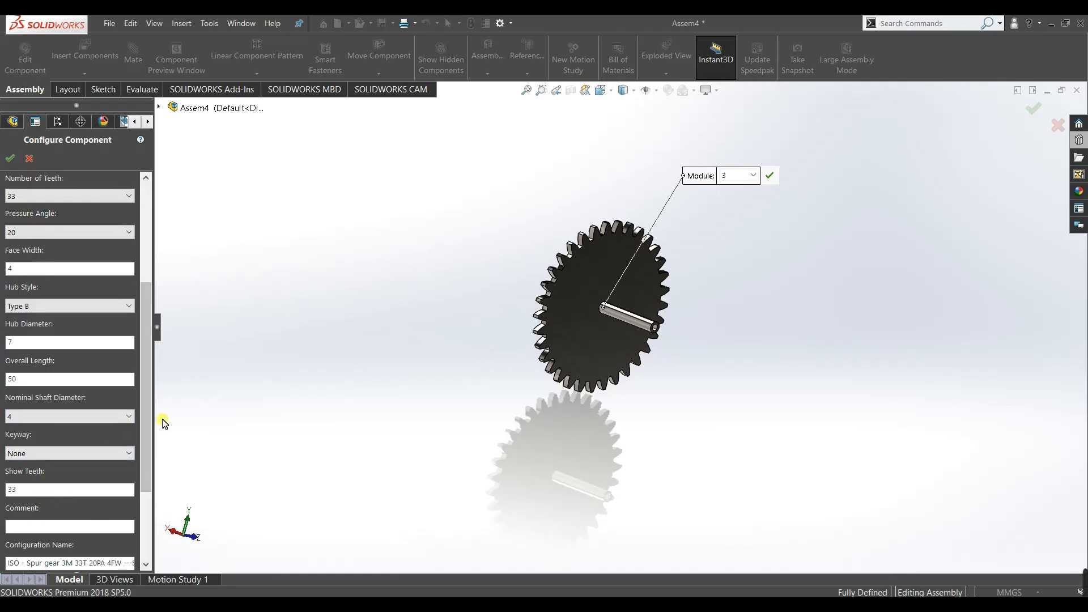
Accept the spur gear configuration and finish the insertion without placing additional copies.
drag(146, 433, 143, 486)
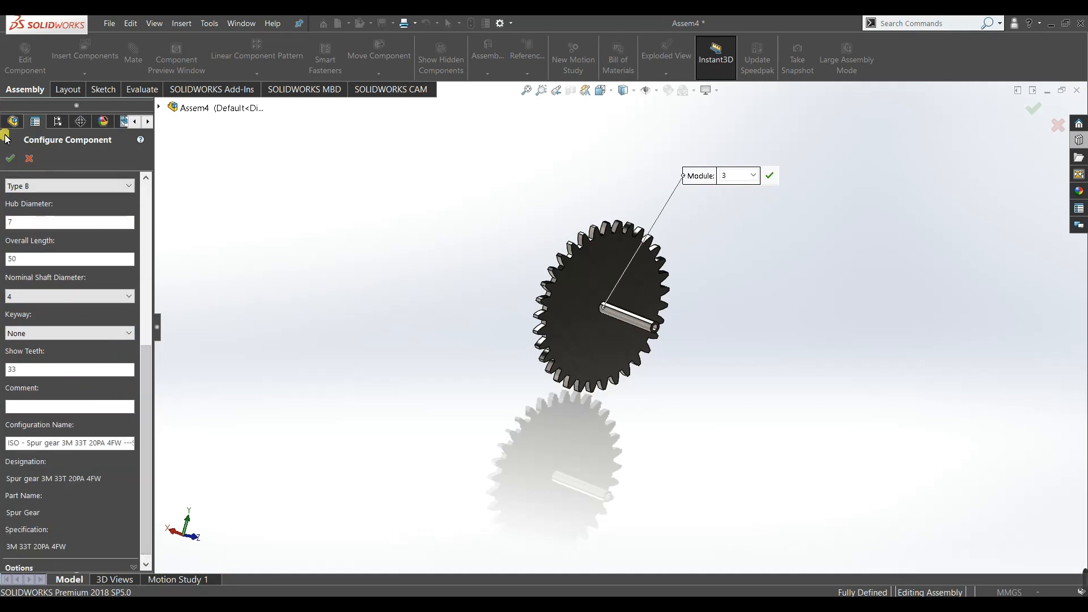
click(10, 162)
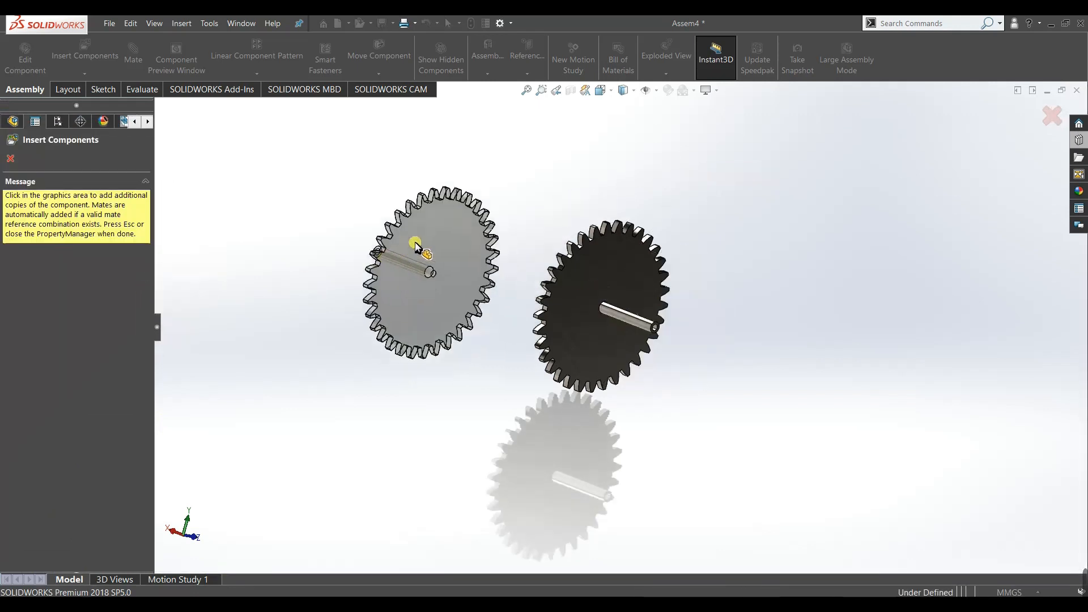
click(10, 162)
Save the gear assembly as a Part (*.prt;*.sldprt) file named Gear_1 in the Gear_Watch folder.
middle_drag(389, 365, 462, 549)
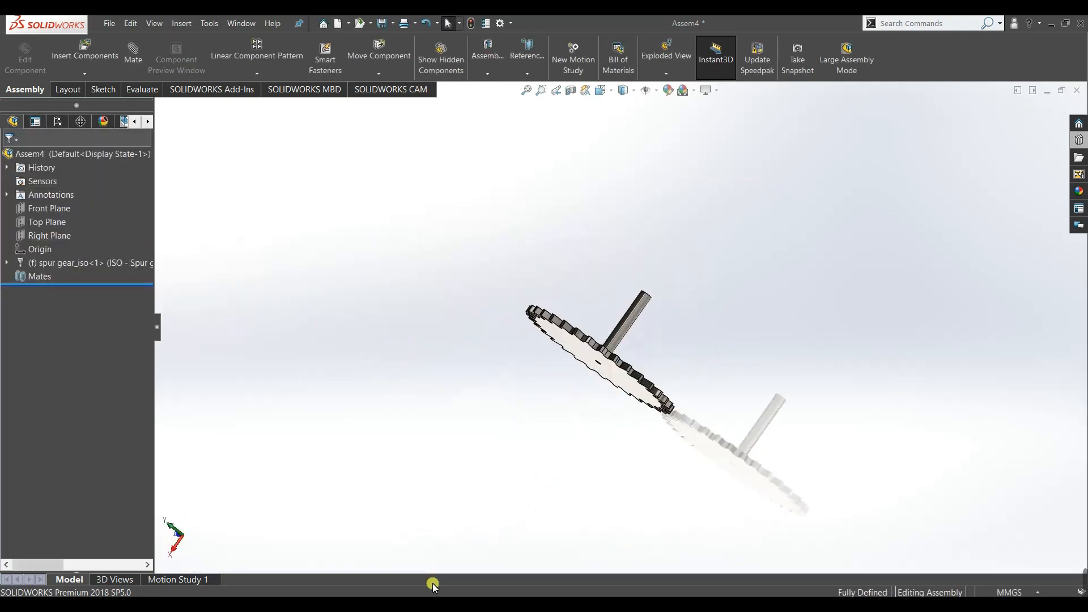
mouse_move(583, 261)
middle_down()
mouse_move(497, 446)
mouse_move(469, 406)
mouse_move(573, 270)
mouse_move(597, 287)
mouse_move(627, 417)
middle_up()
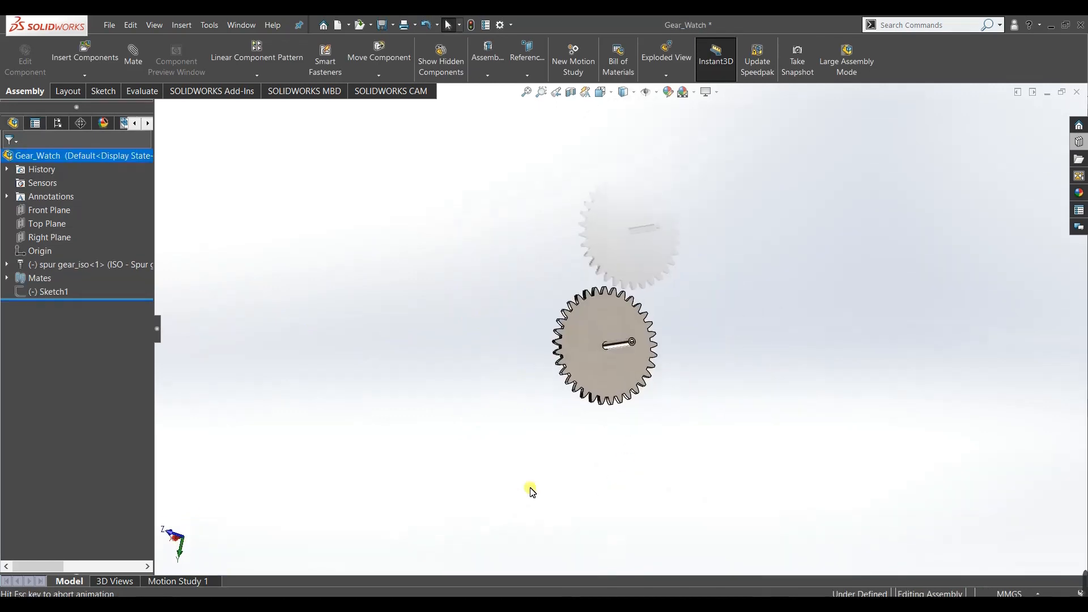
scroll(524, 476, down, 5)
mouse_move(518, 464)
middle_down()
mouse_move(486, 441)
mouse_move(476, 457)
mouse_move(483, 316)
middle_up()
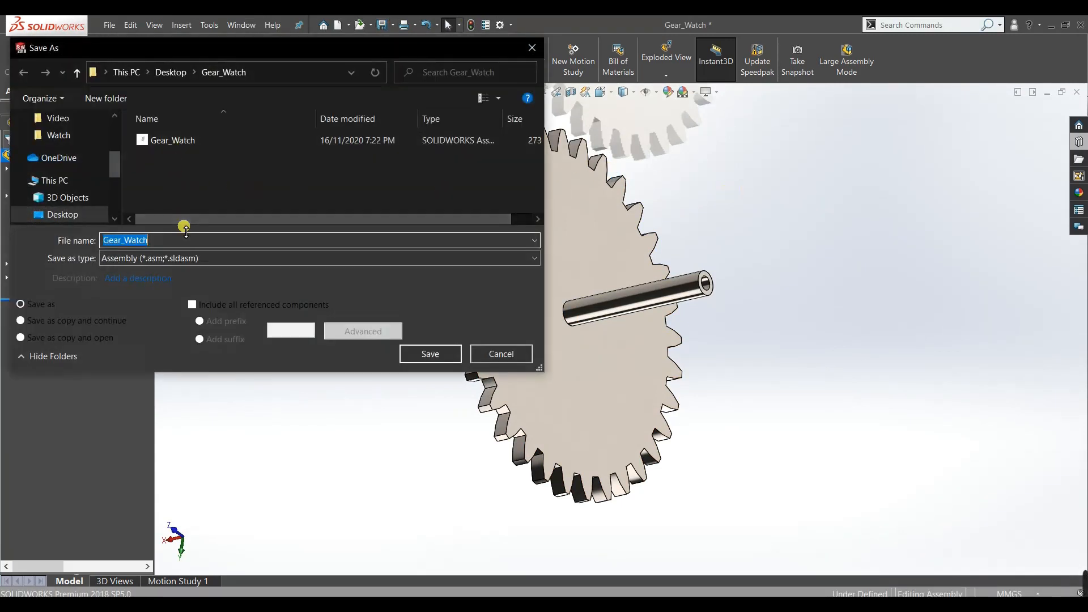
text(Gear_)
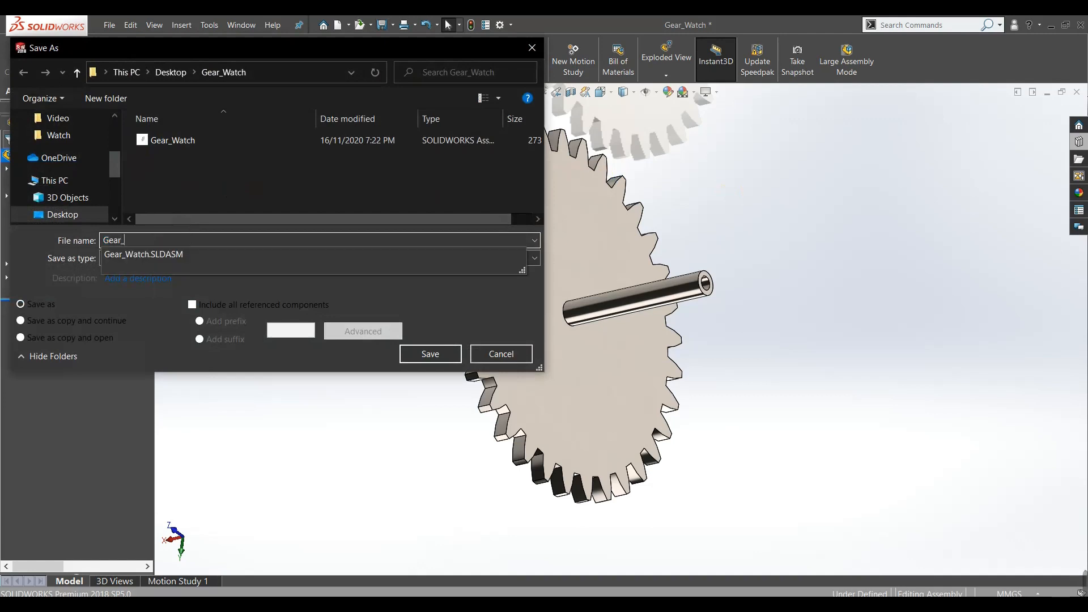
text(1)
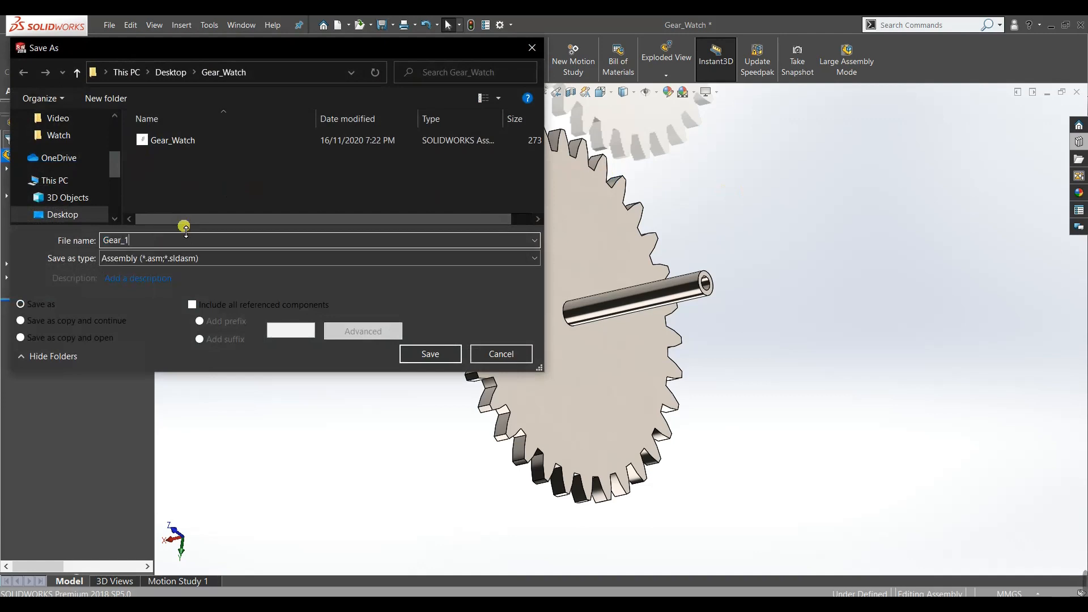
click(239, 260)
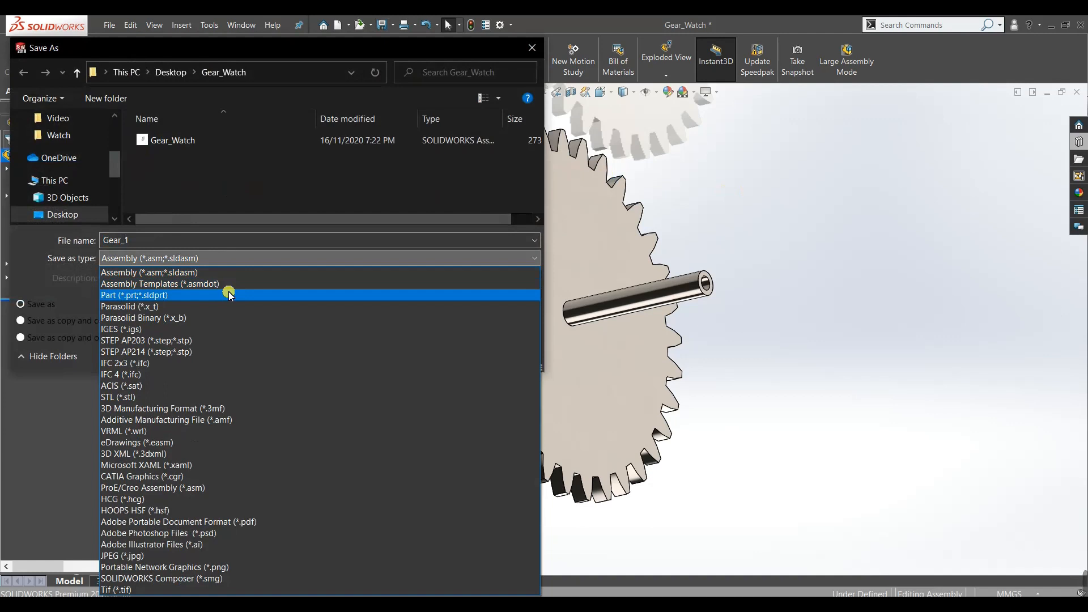
click(229, 294)
click(444, 435)
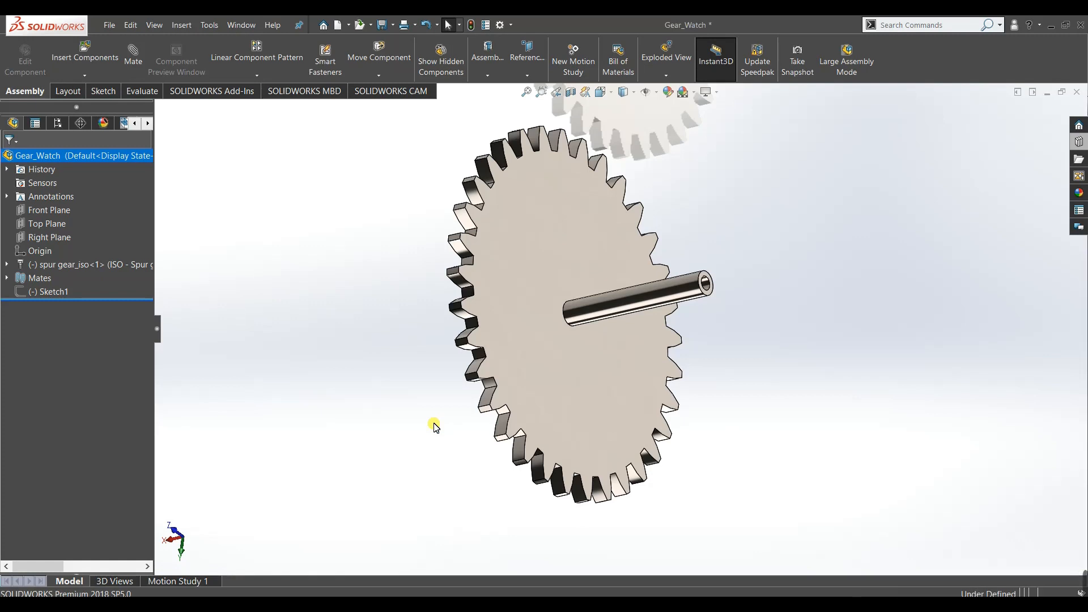
Close the Gear_Watch assembly without saving its modified documents.
key(ctrl+s)
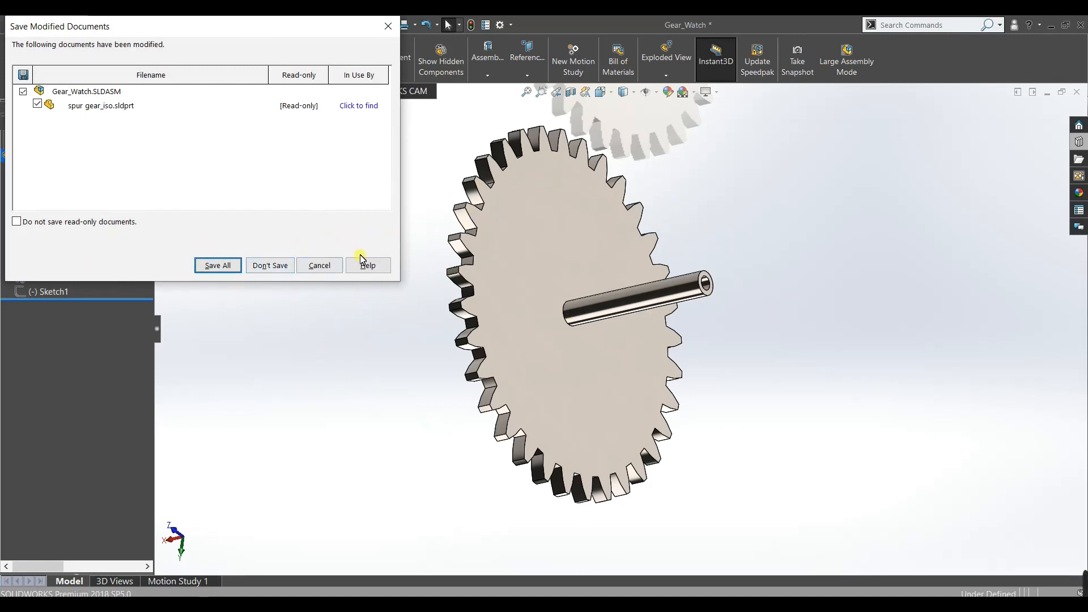
click(317, 267)
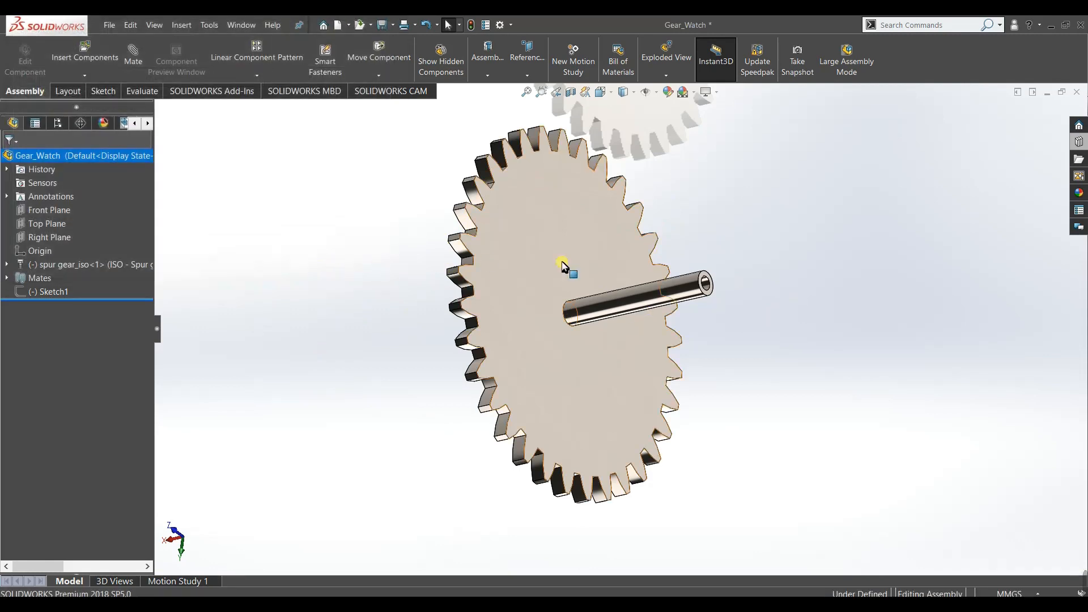
key(ctrl+s)
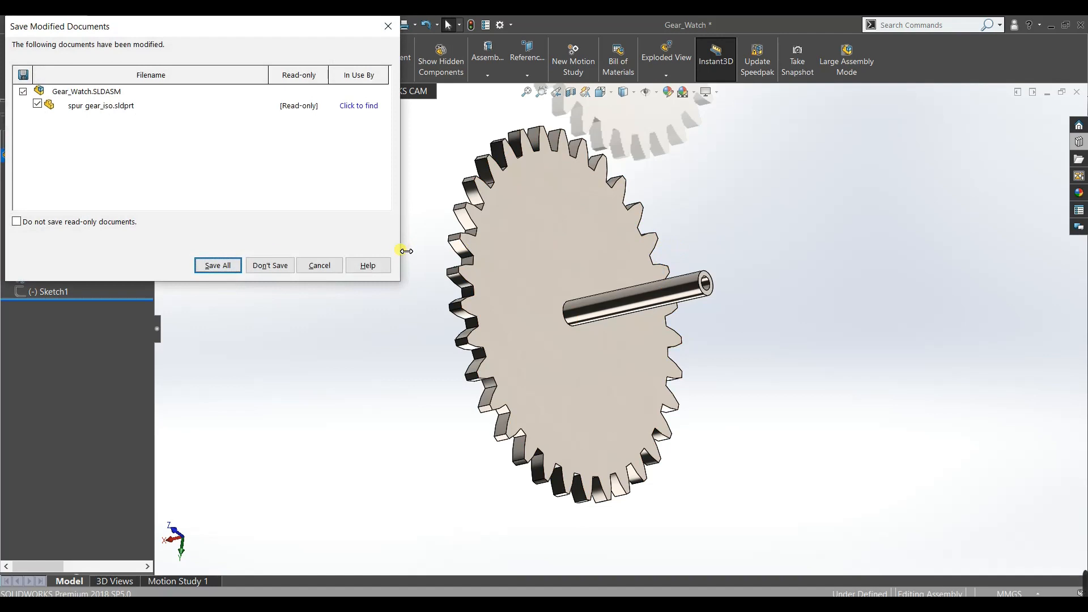
click(270, 267)
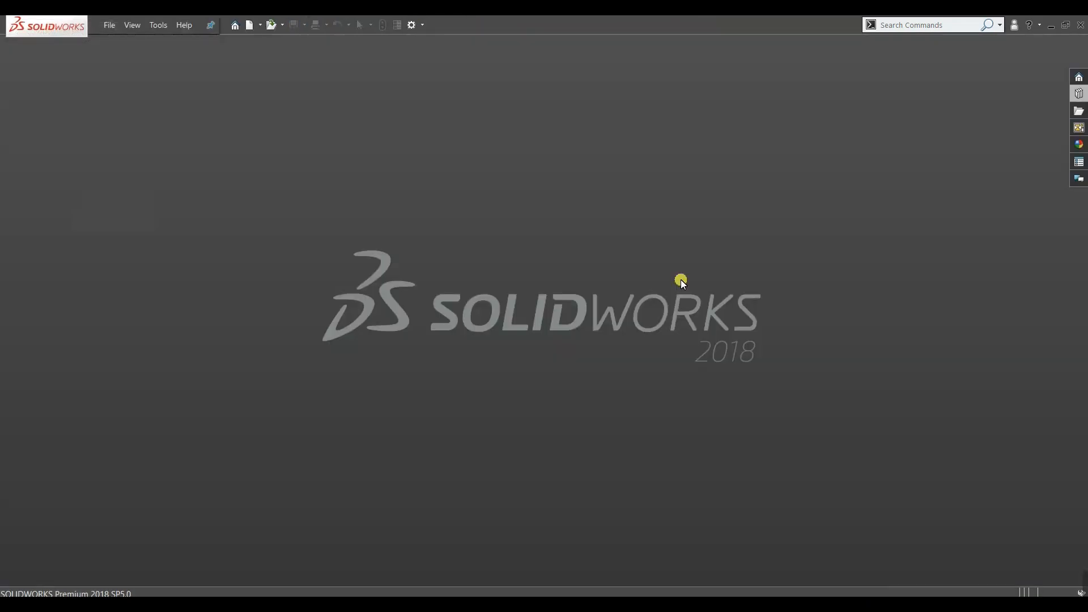
Create a new empty assembly, dismissing the prompt to insert a first component.
key(ctrl+n)
click(454, 459)
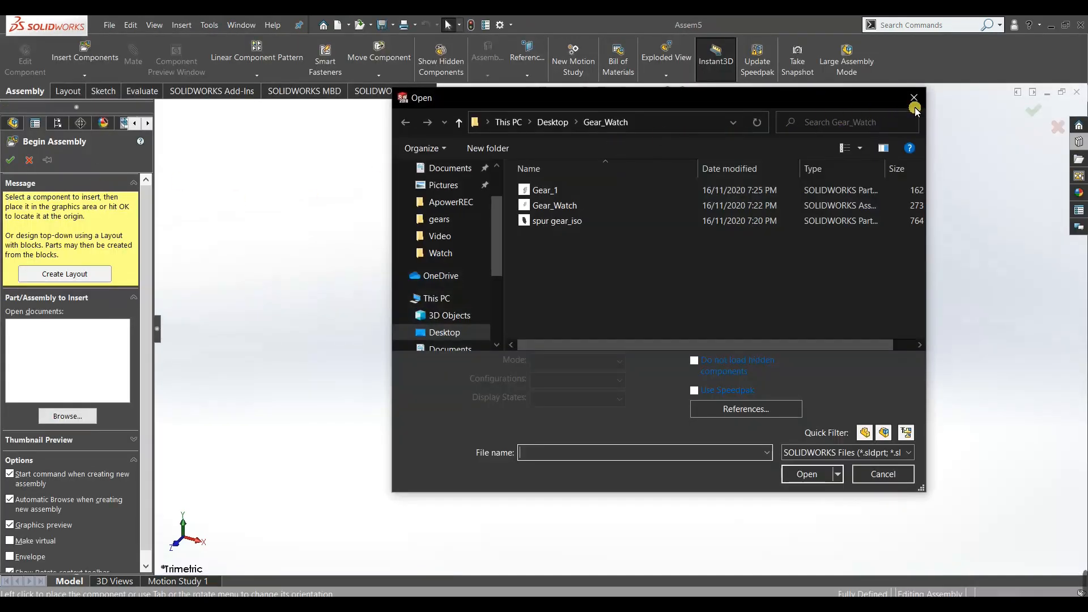
click(912, 95)
click(28, 160)
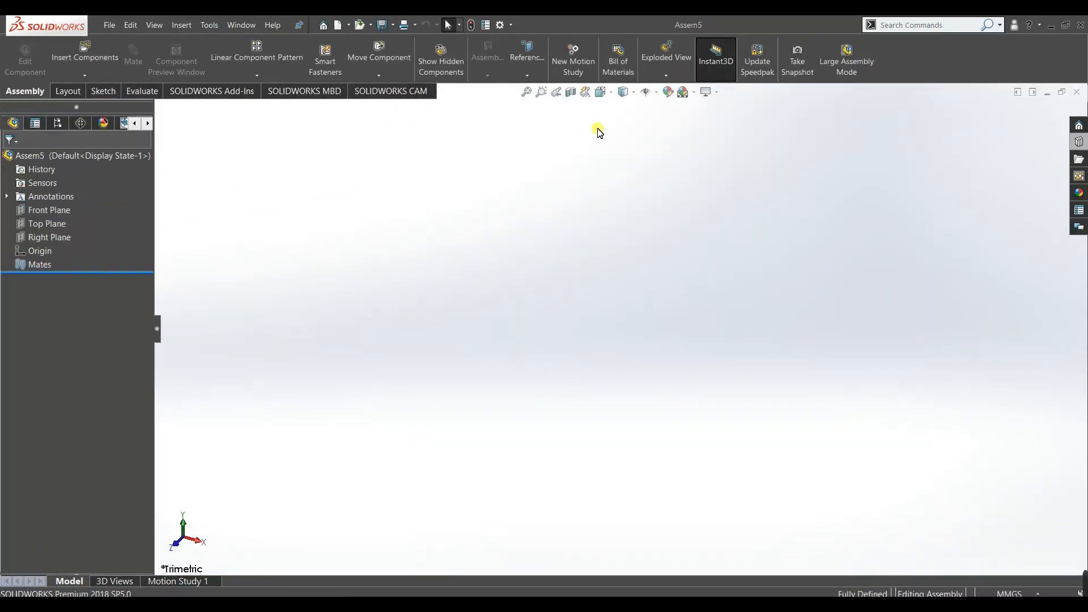
Insert an ISO spur gear from the Toolbox into the empty assembly and set its number of teeth to 198.
click(1076, 141)
drag(1019, 369, 598, 304)
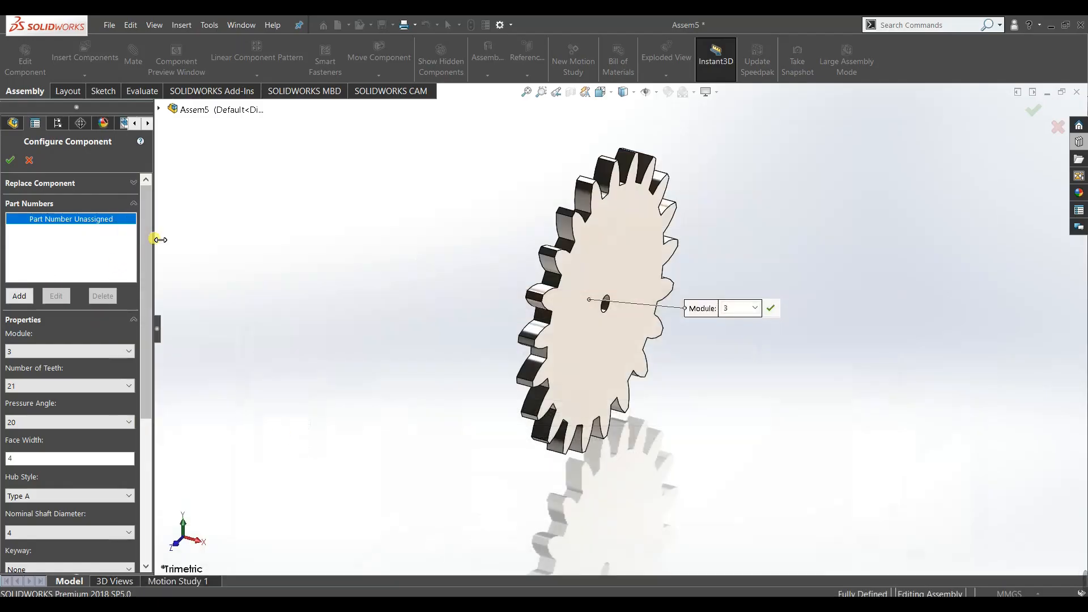
click(85, 384)
scroll(79, 326, down, 20)
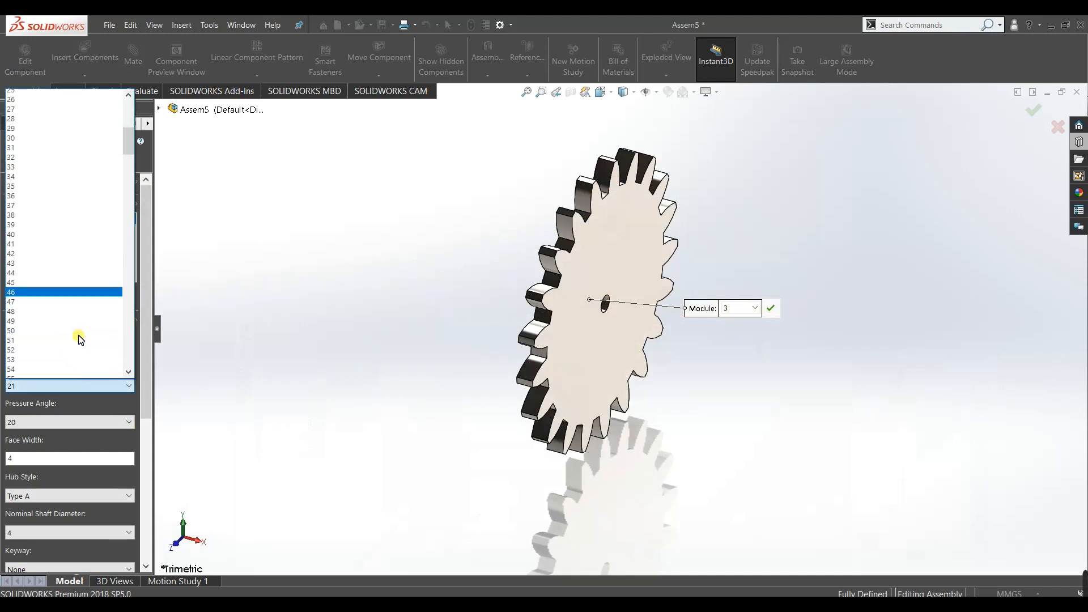
scroll(78, 328, down, 20)
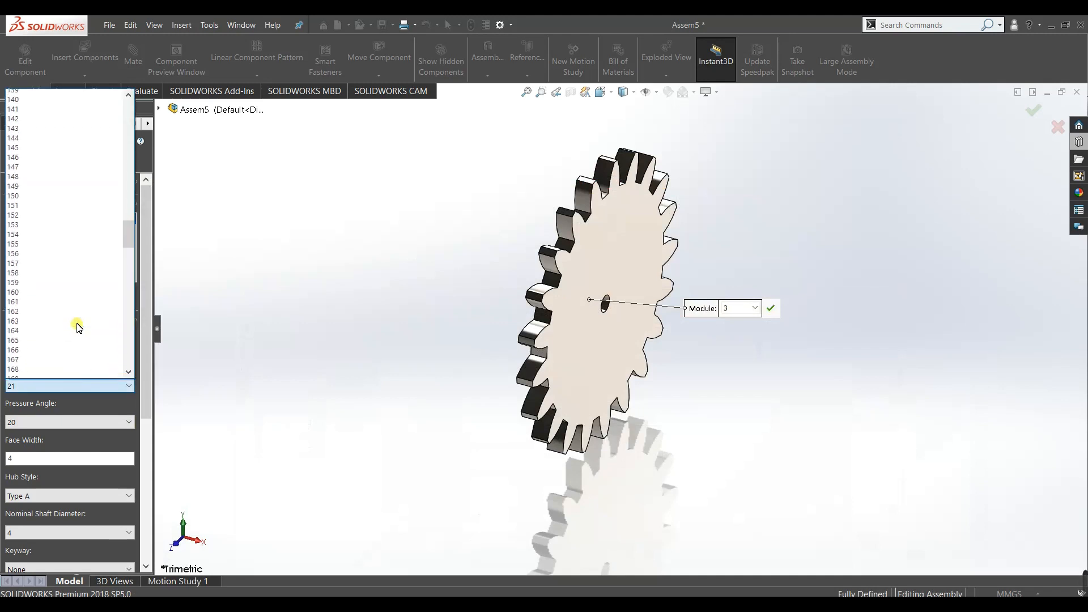
scroll(76, 337, down, 9)
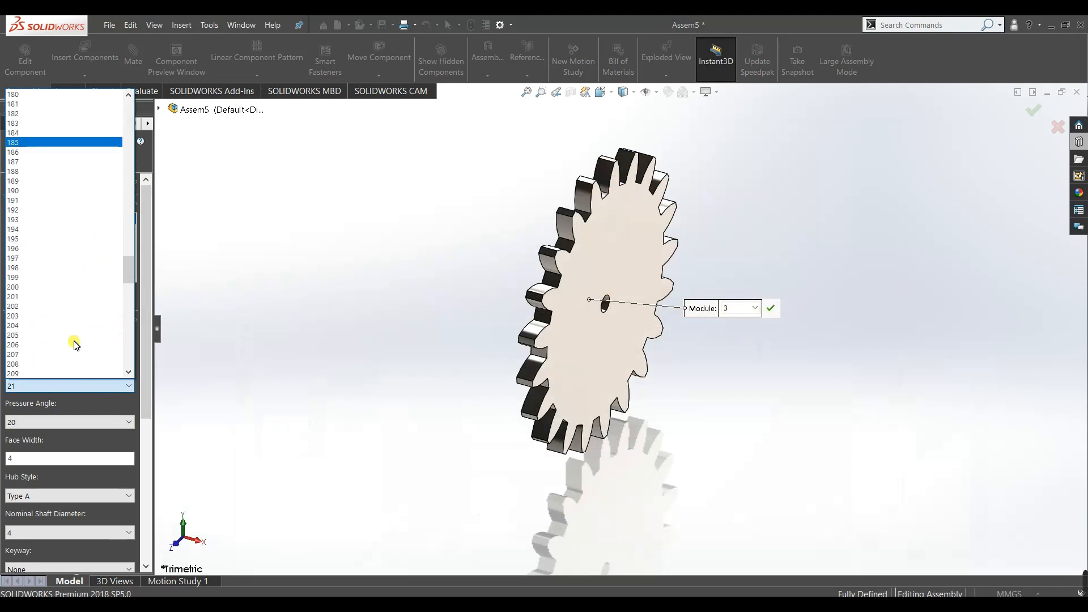
click(50, 267)
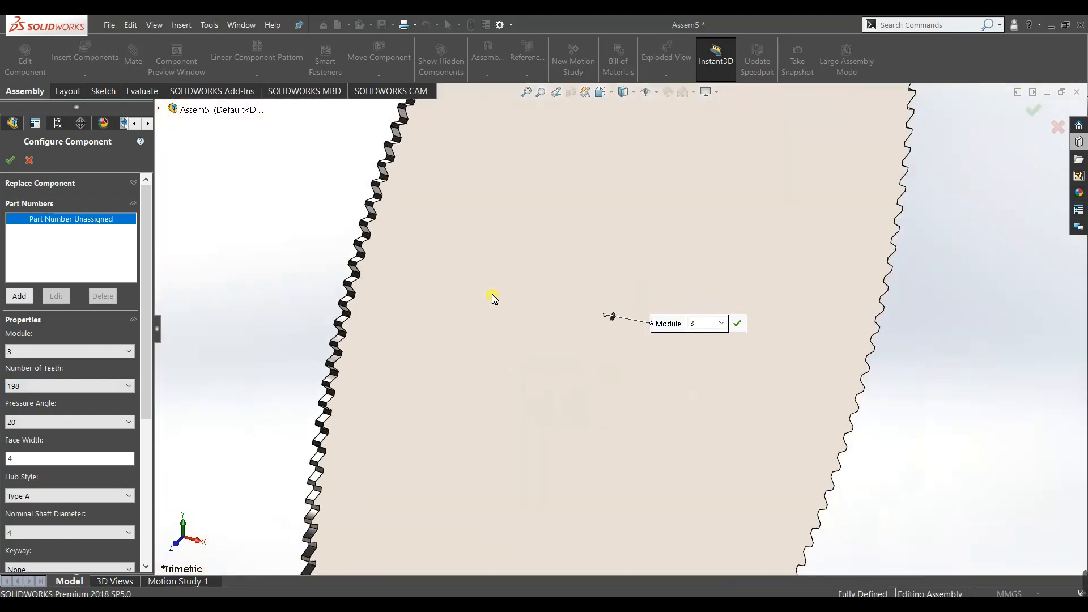
Change the gear's hub style to Type B and set the hub diameter to 7.
click(60, 428)
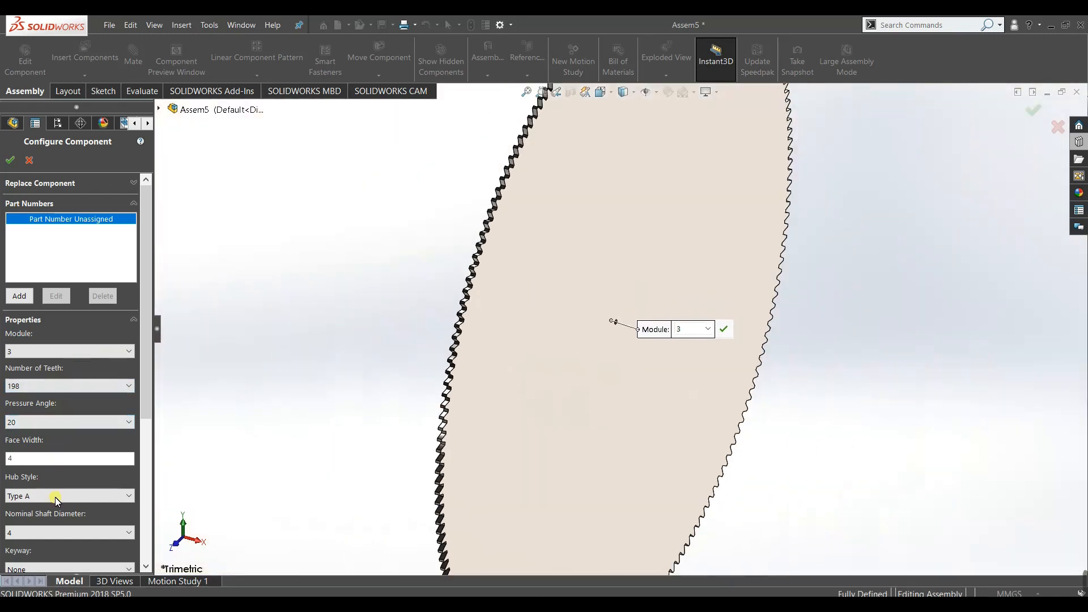
click(60, 495)
click(59, 513)
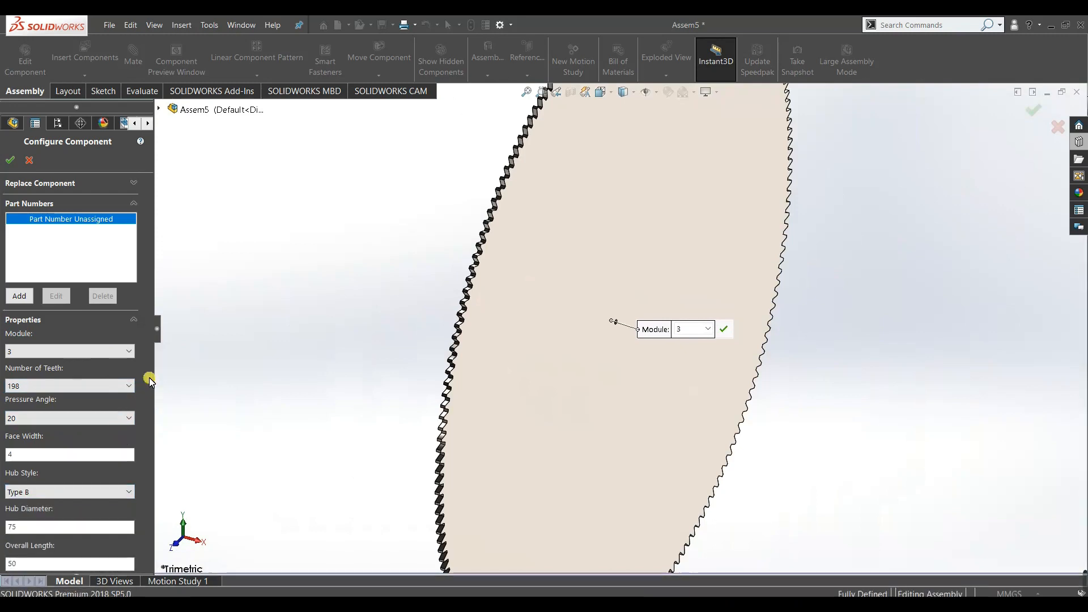
drag(150, 381, 148, 427)
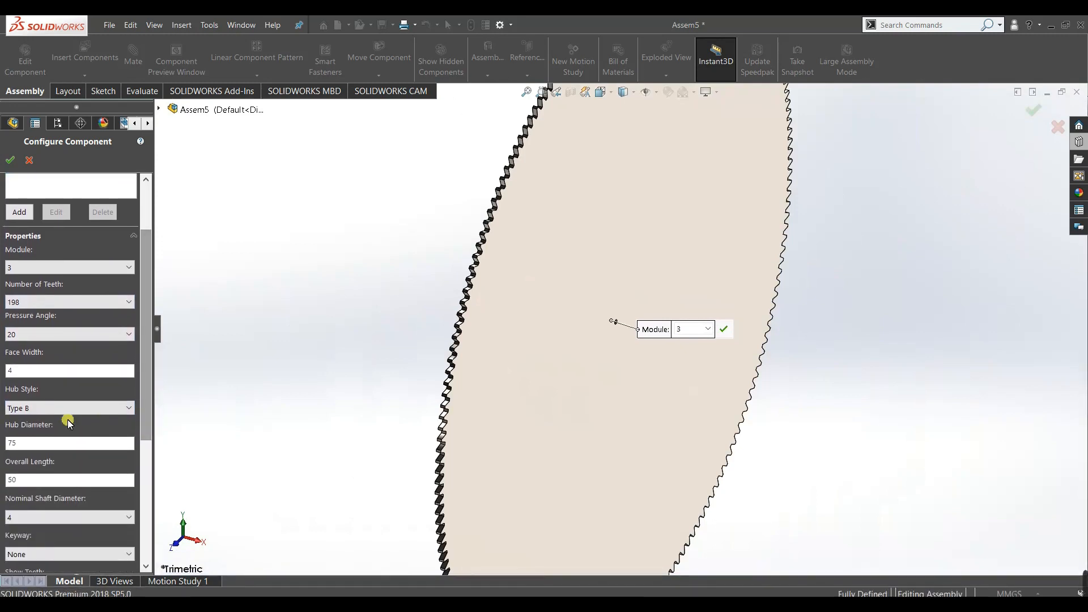
click(45, 446)
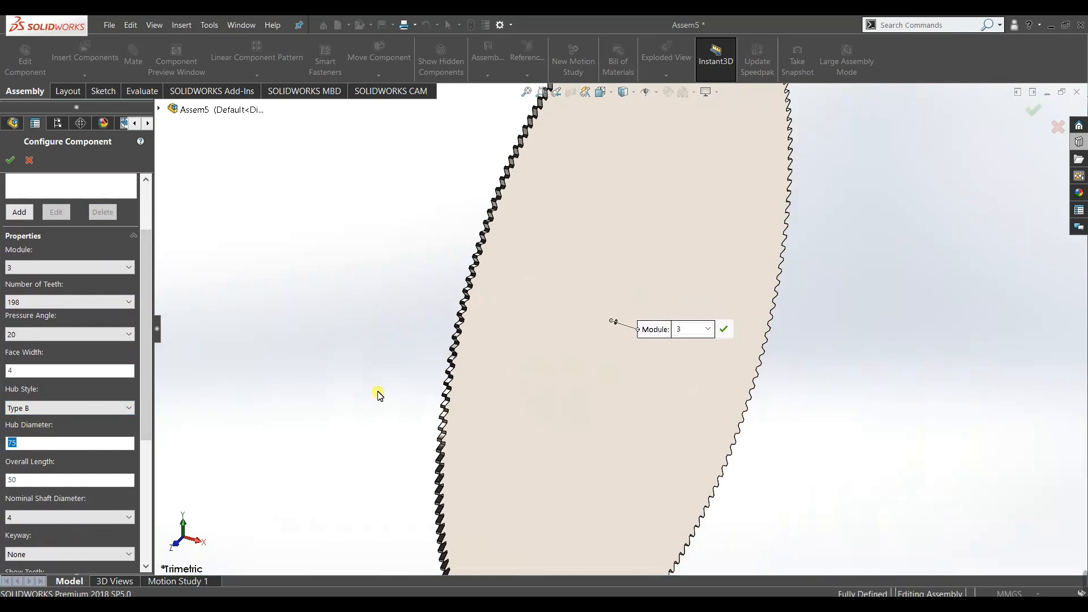
scroll(380, 396, up, 1)
middle_drag(429, 406, 464, 444)
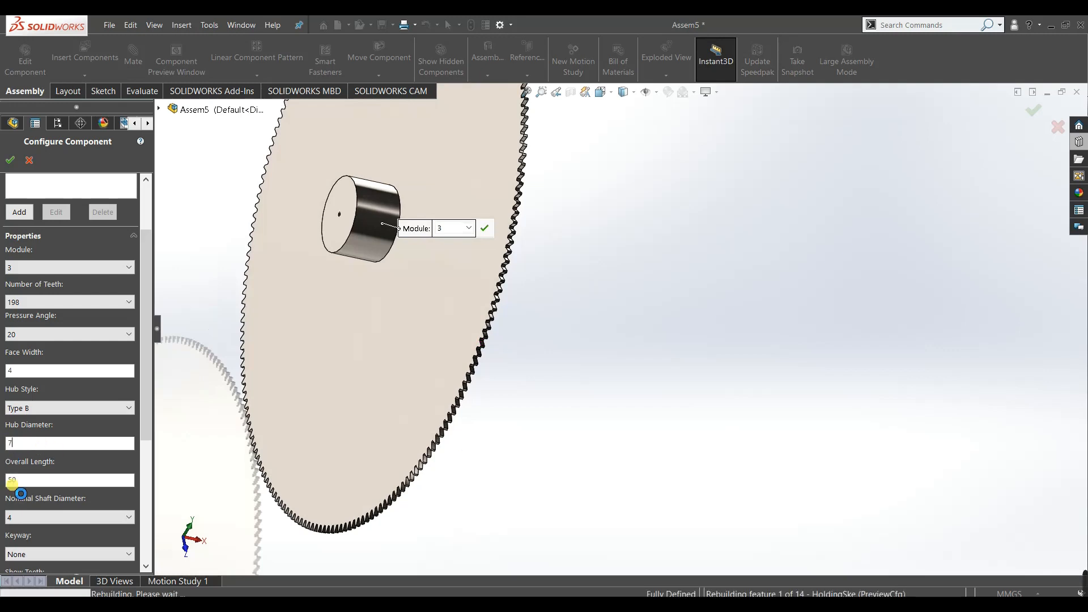
Set the overall length to 40 and nominal shaft diameter to 5, and accept the gear without placing additional copies.
click(67, 480)
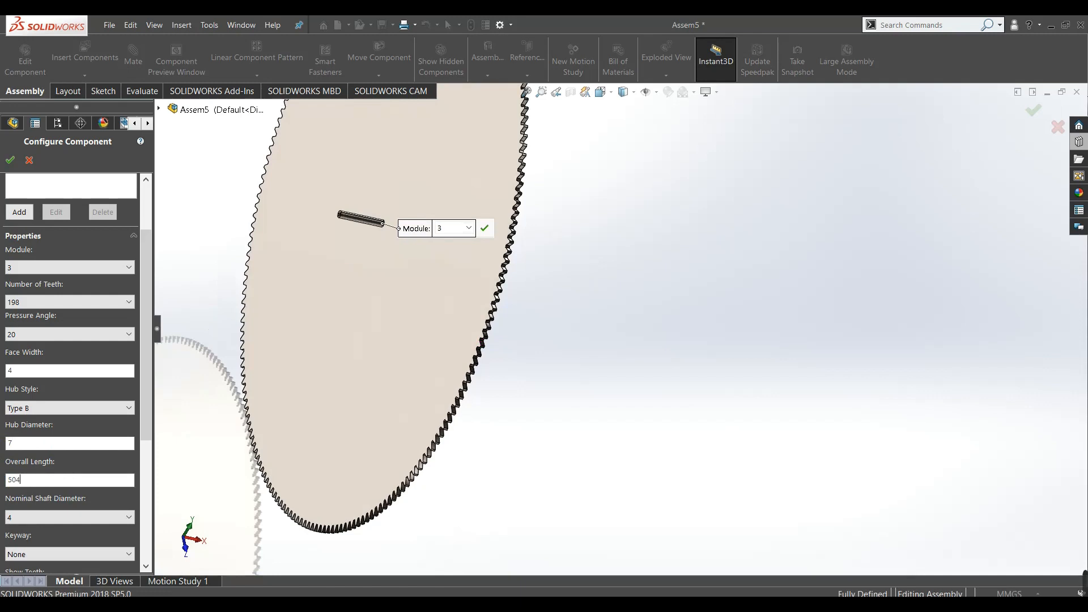
click(62, 476)
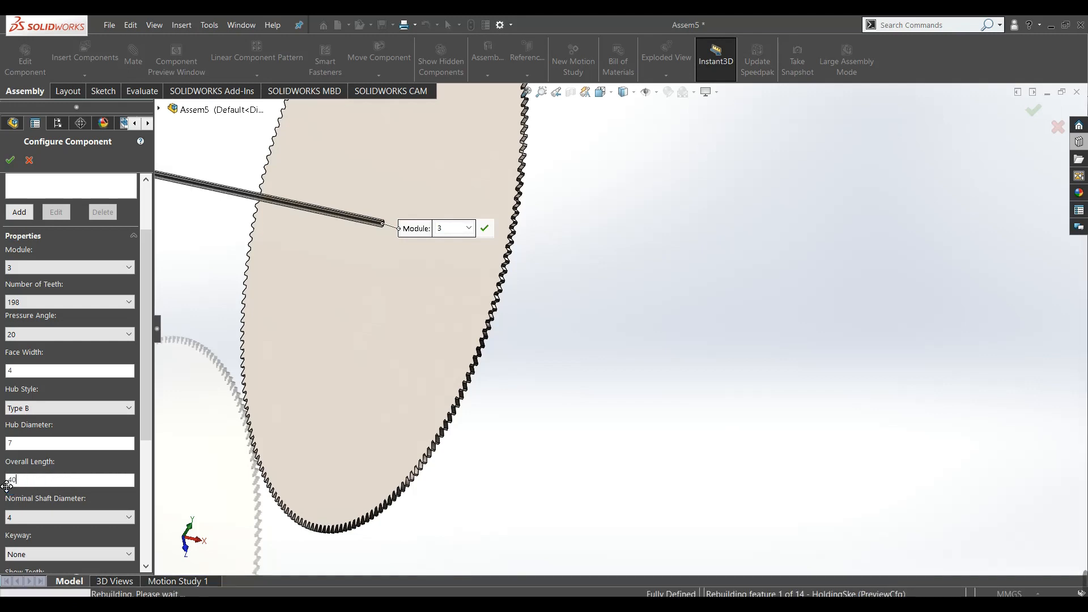
click(83, 518)
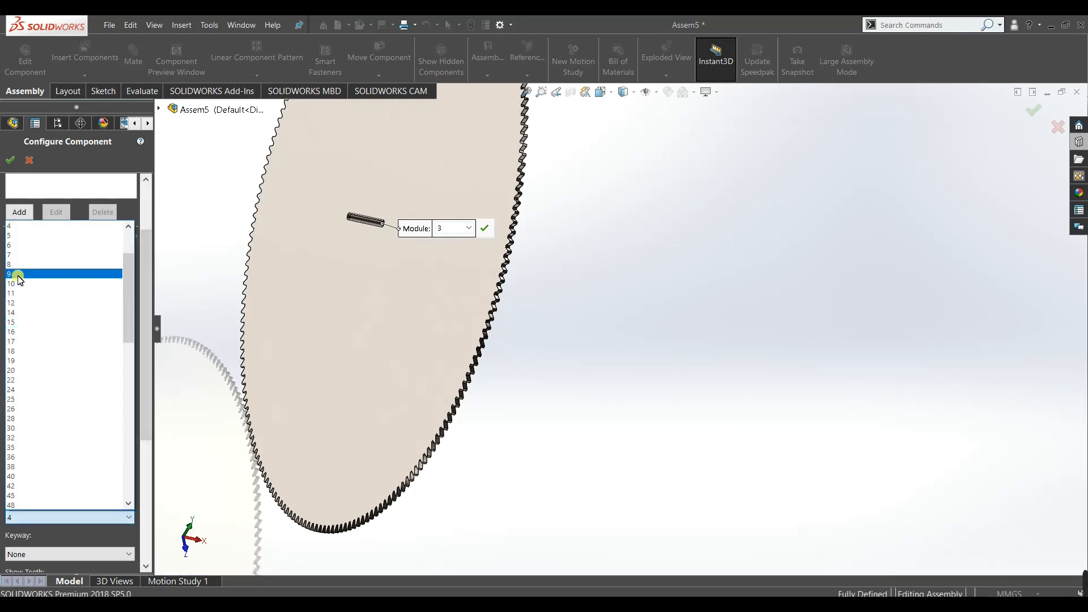
click(17, 235)
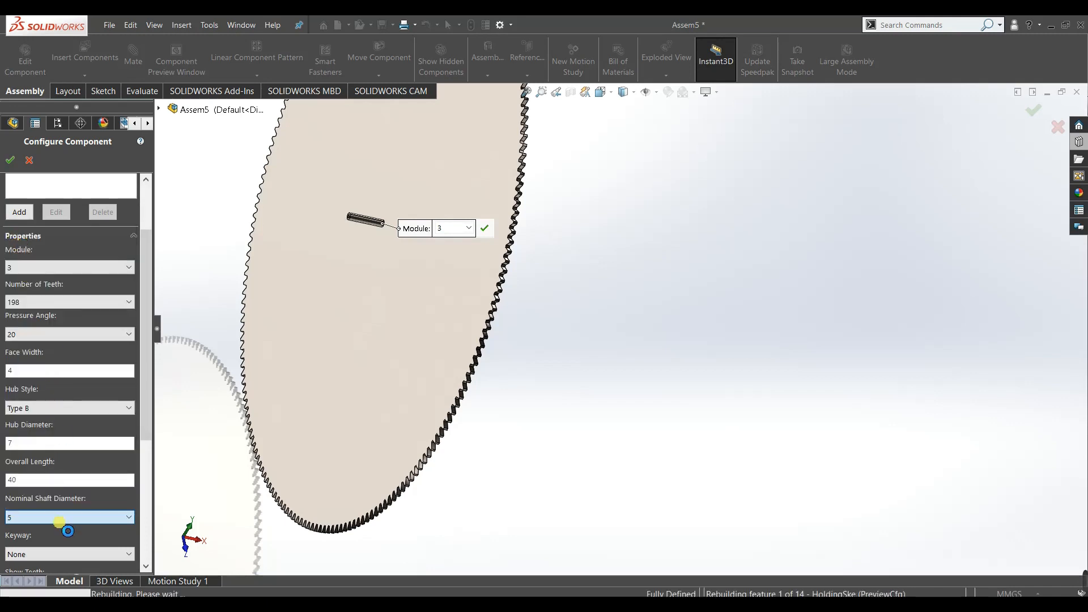
click(10, 159)
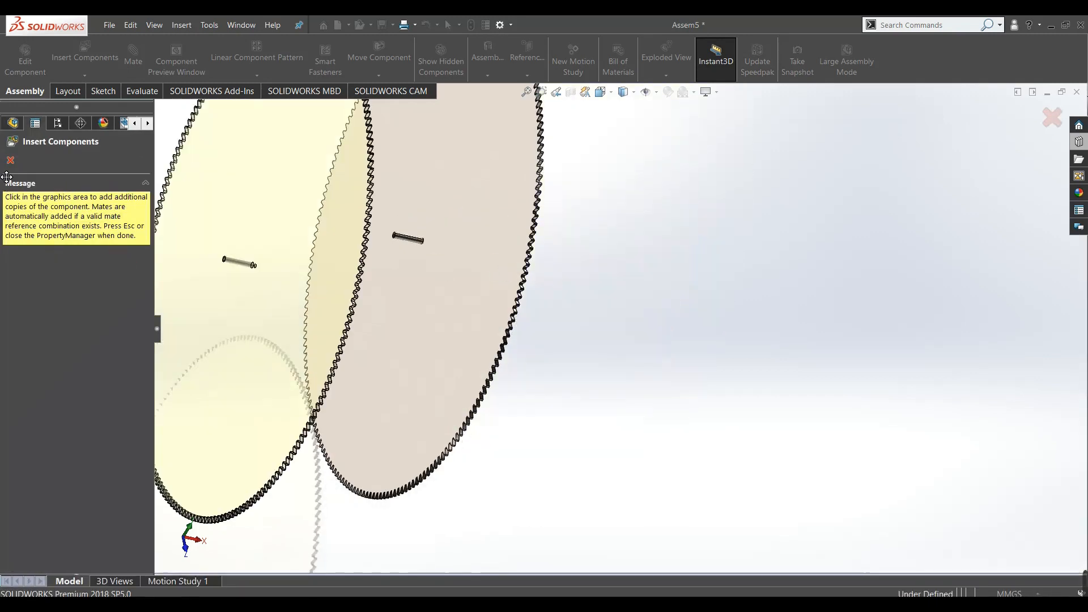
click(10, 160)
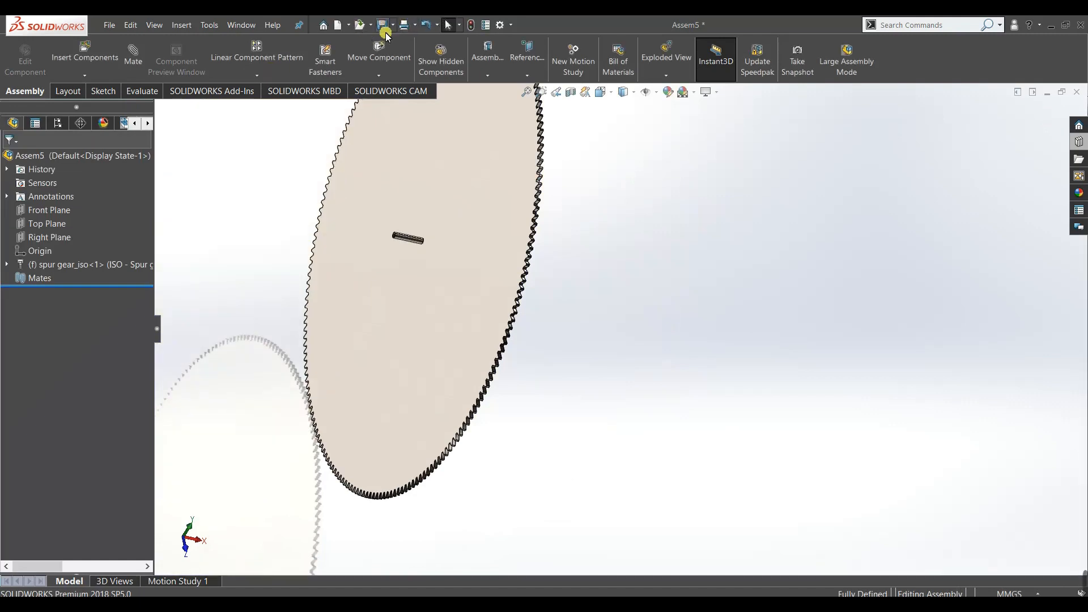
Rebuild and save the gear assembly as a Part (*.prt;*.sldprt) file named Gear_2 in the Gear_Watch folder.
click(393, 25)
click(409, 55)
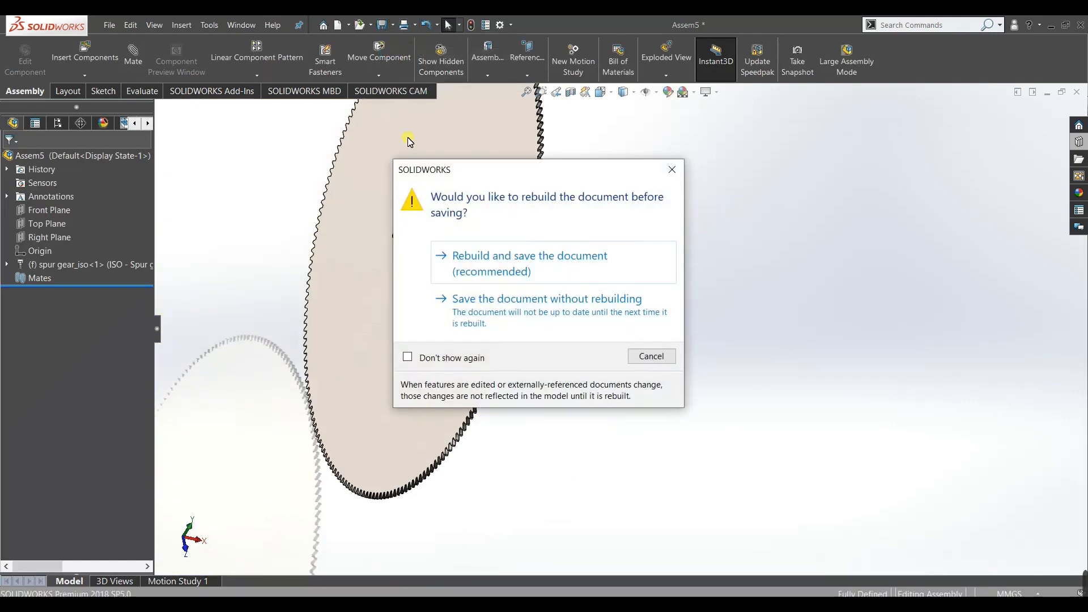
click(551, 273)
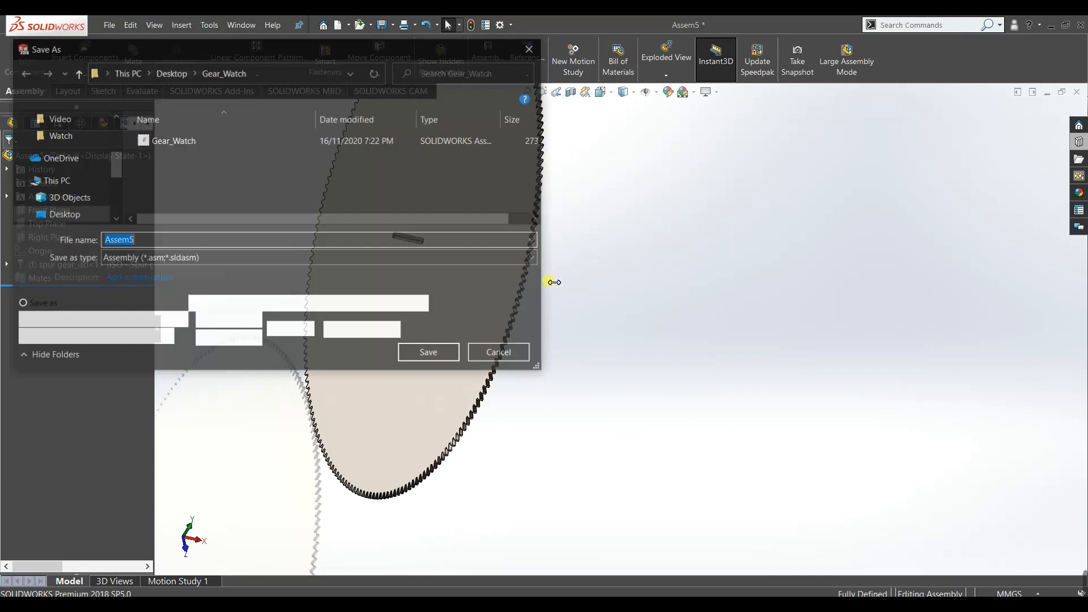
click(190, 260)
click(191, 295)
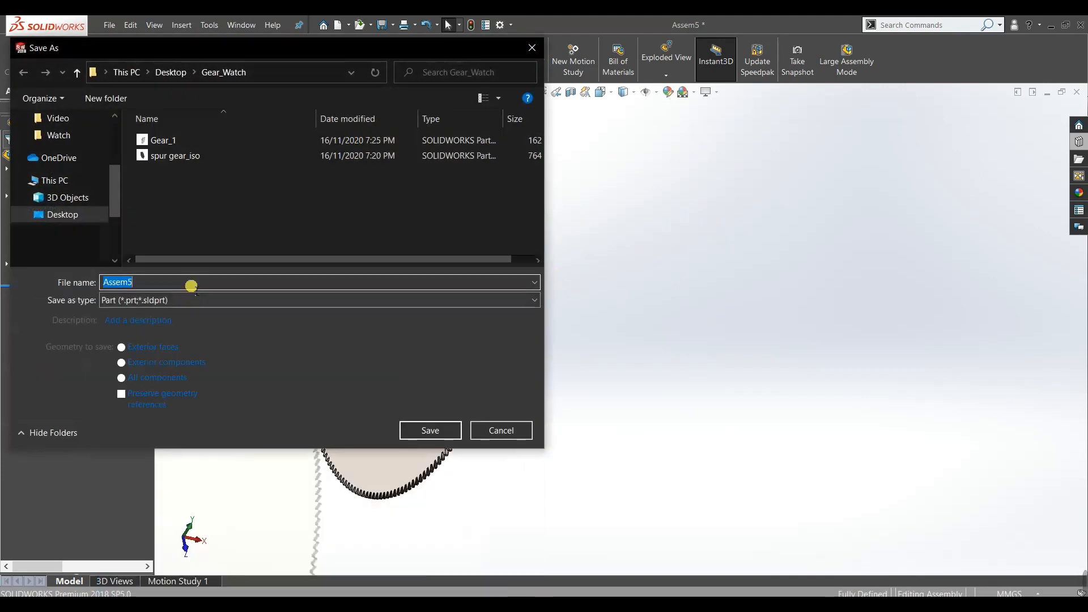
text(Ge)
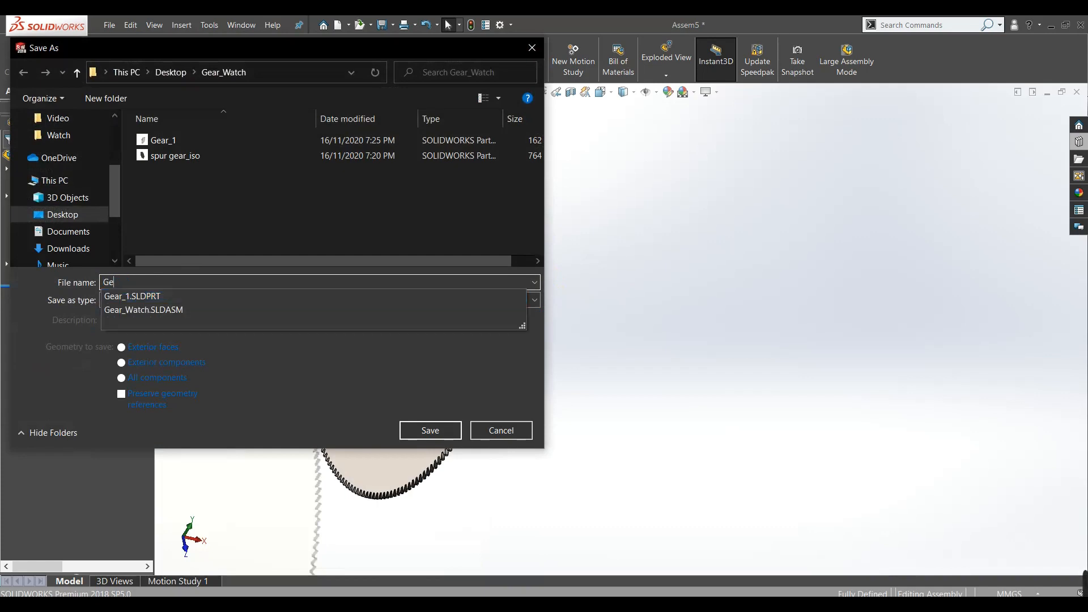
text(ar_2)
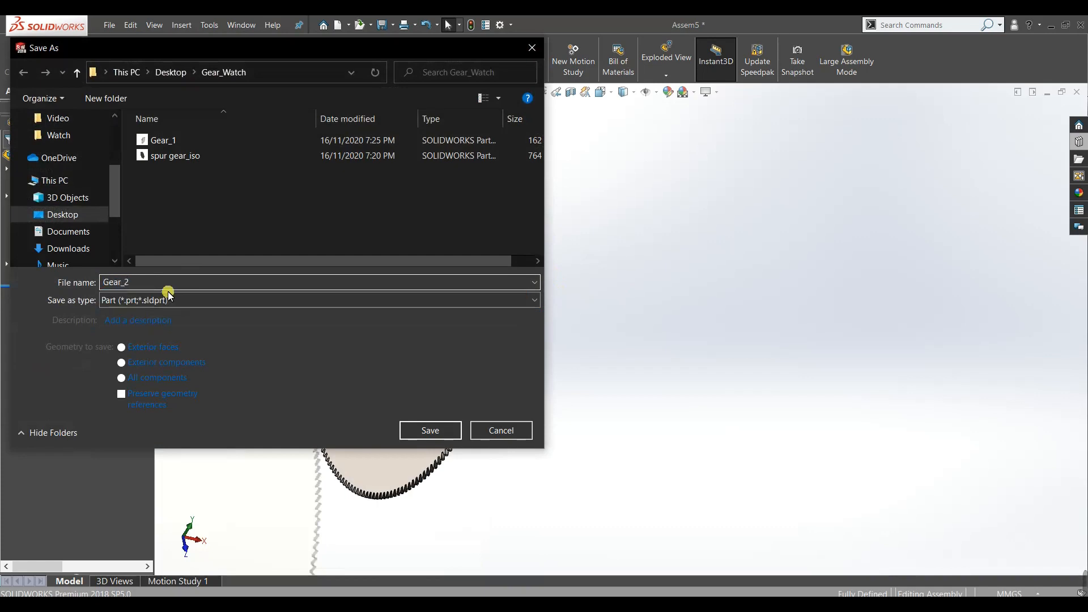
key(Return)
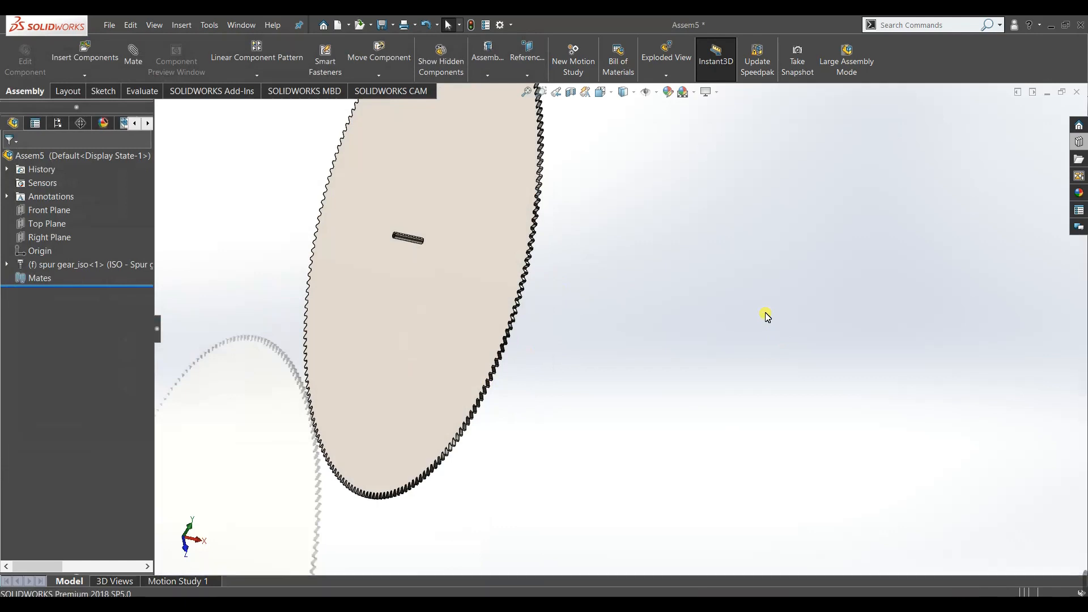
Close the assembly without saving its modified documents and create a new empty assembly, dismissing the first-component prompt.
key(ctrl+w)
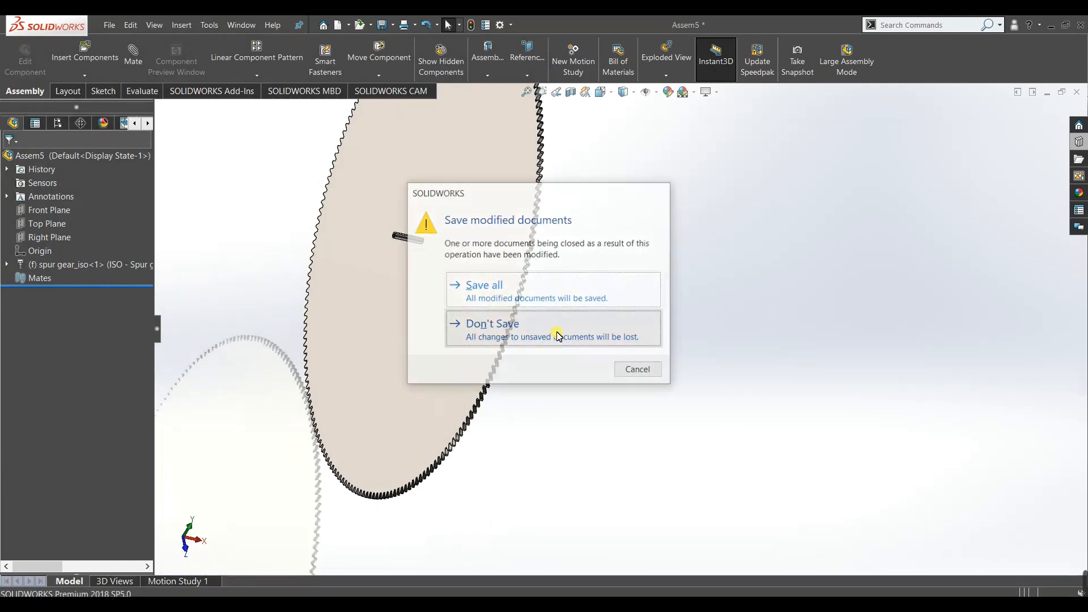
click(569, 333)
key(ctrl+n)
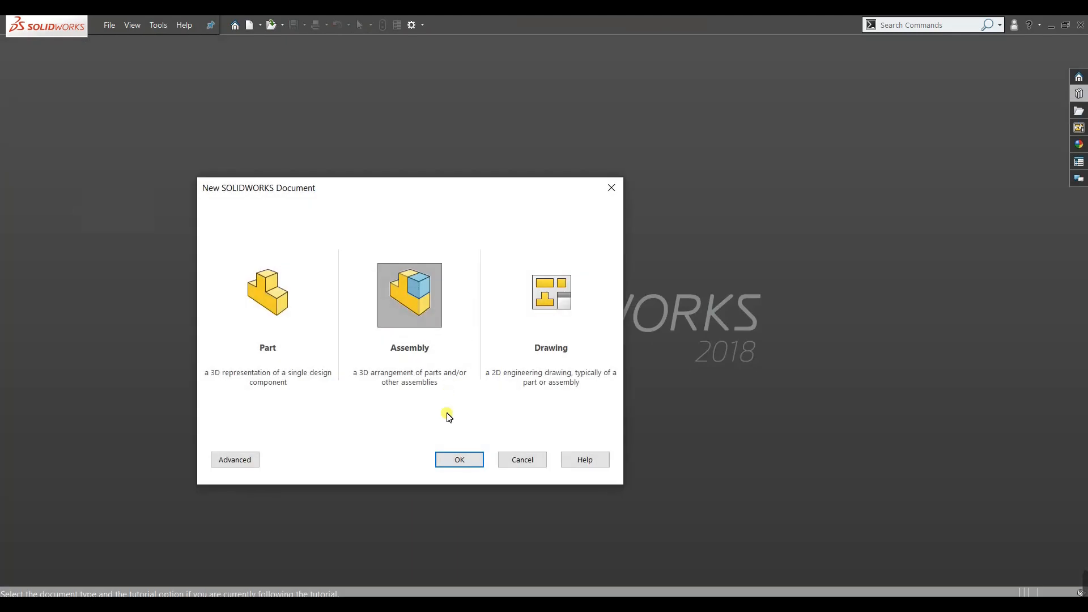
key(Return)
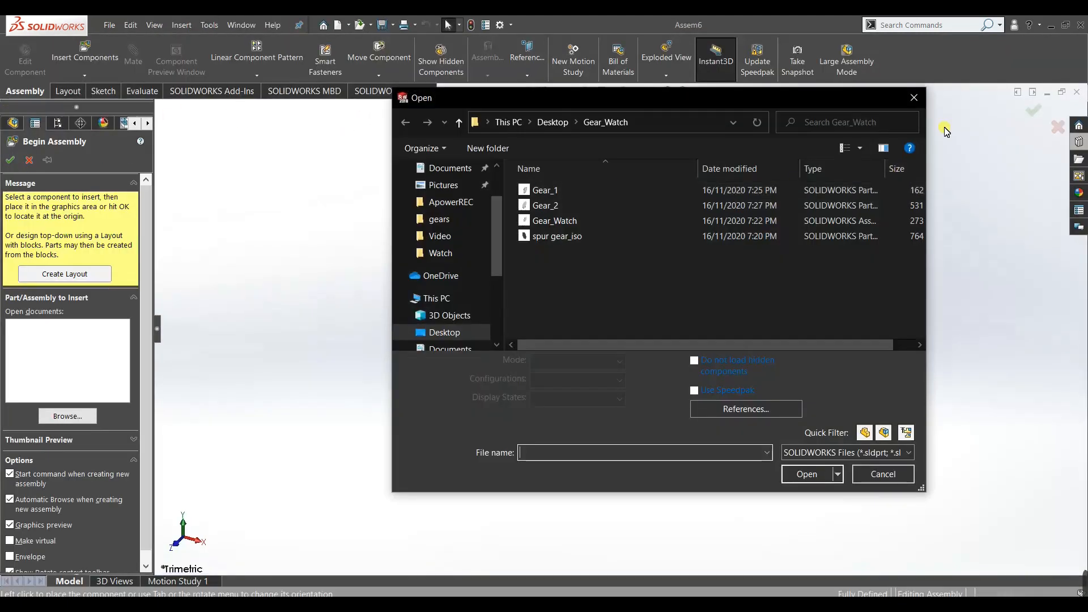
click(909, 99)
click(9, 161)
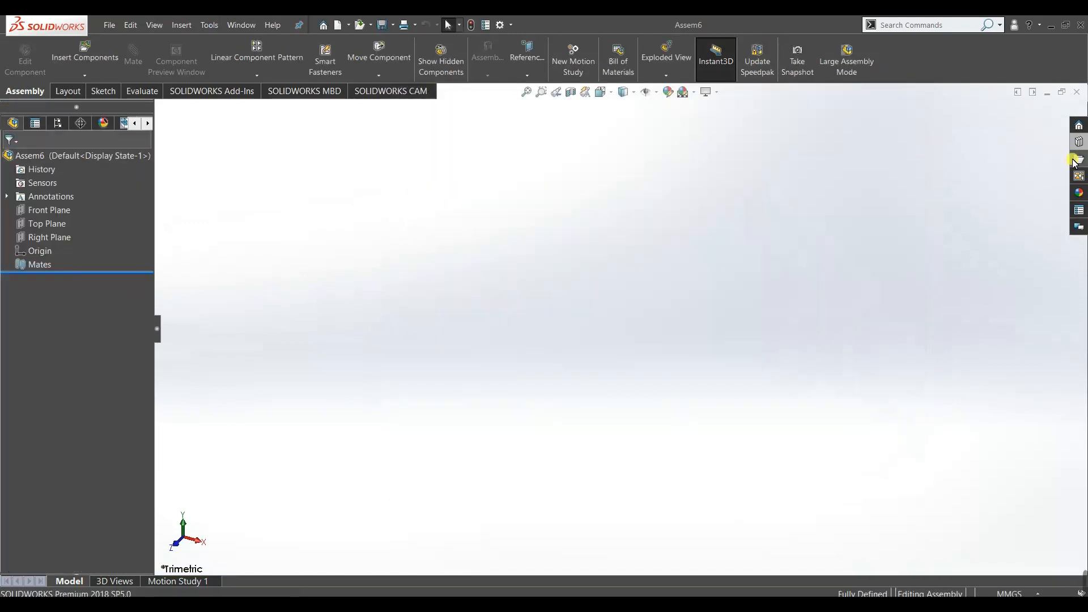
Insert another ISO spur gear from the Toolbox into the new assembly and set its number of teeth to 210.
click(1083, 153)
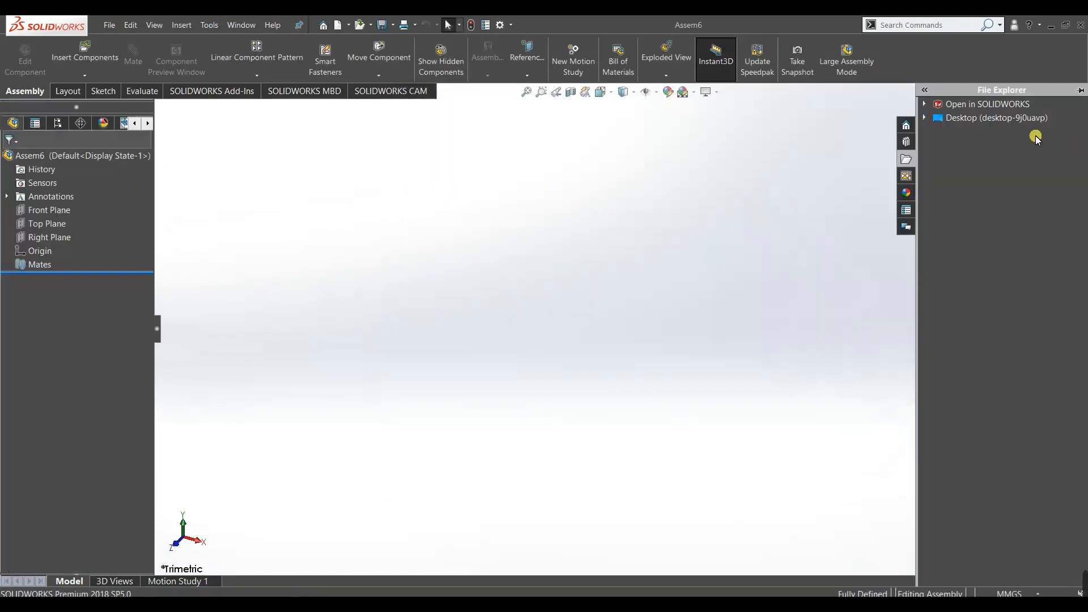
drag(1003, 379, 577, 260)
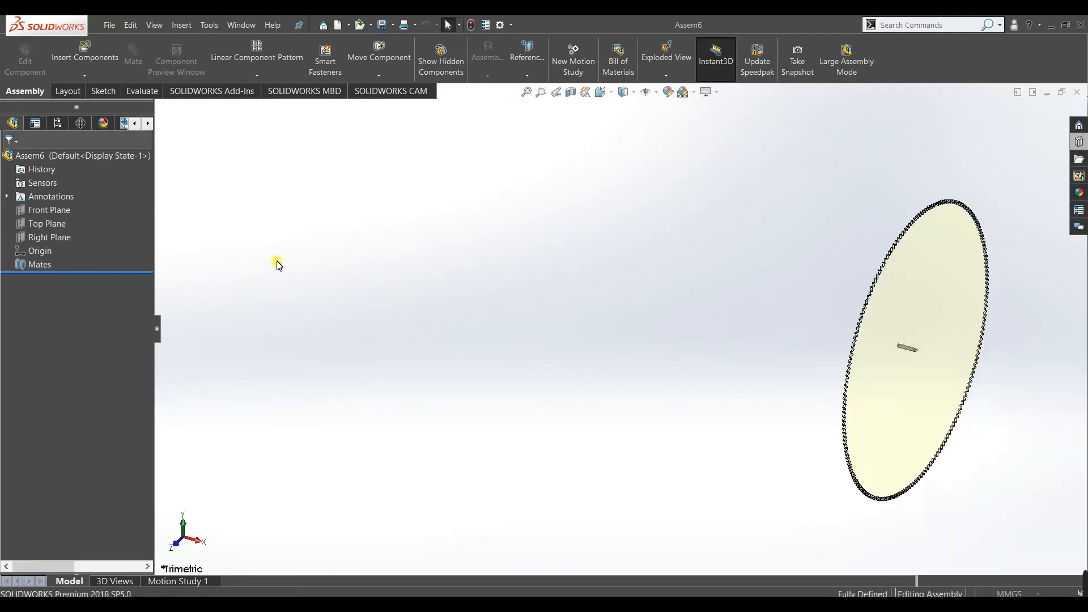
click(18, 263)
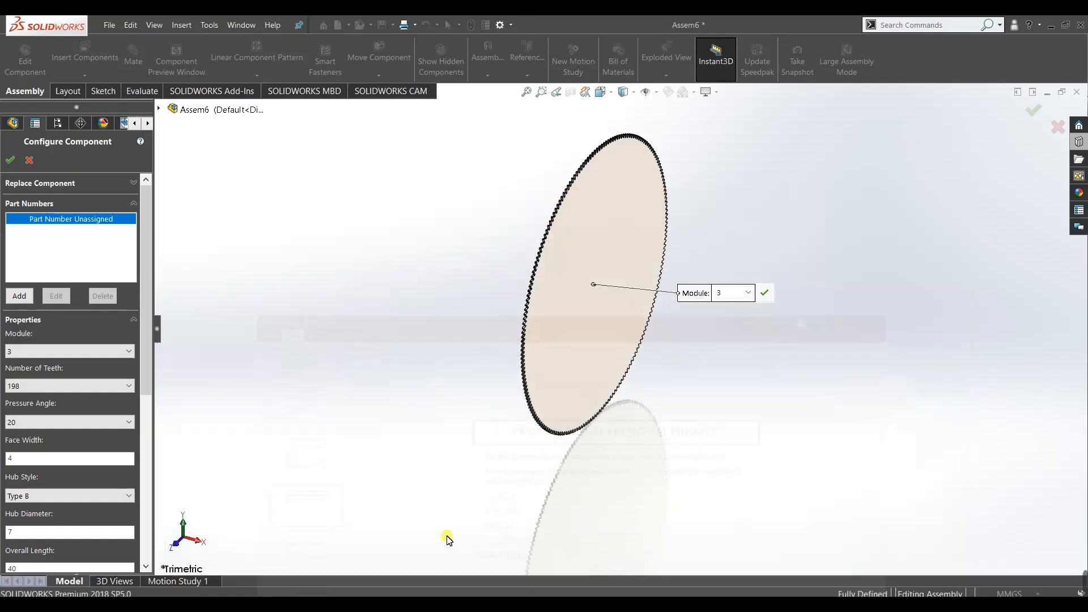
click(128, 386)
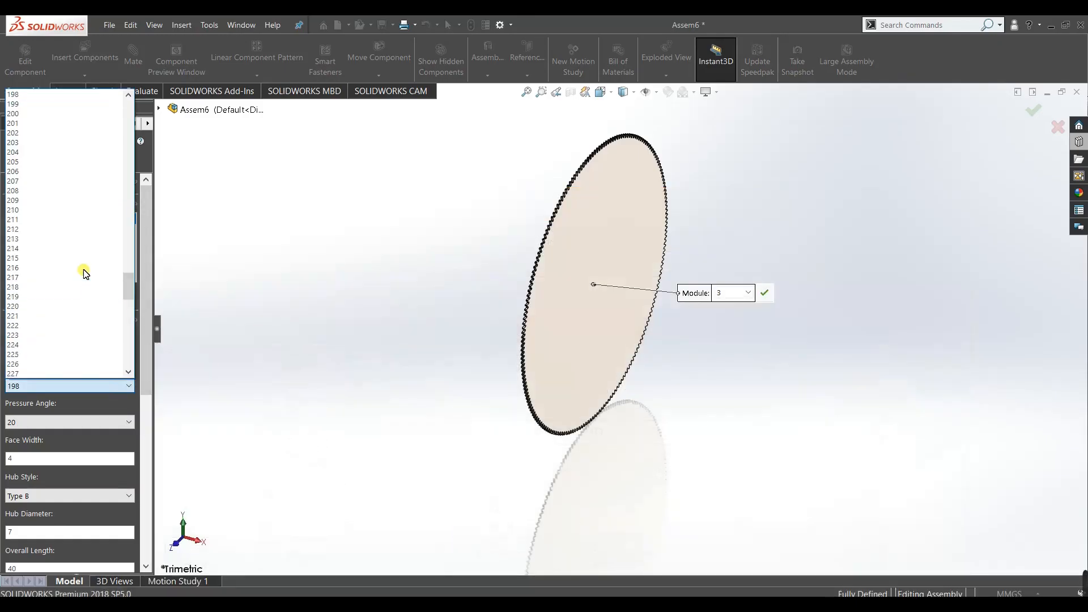
click(76, 209)
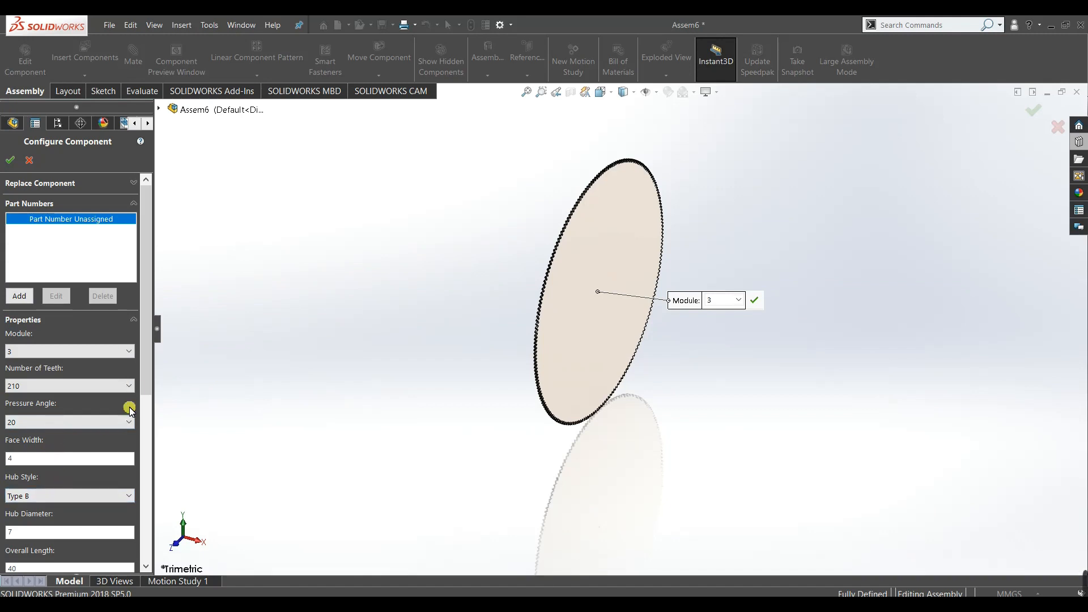
Set the gear's nominal shaft diameter to 7 and hub diameter to 8, and accept the configuration.
drag(146, 359, 141, 439)
click(40, 441)
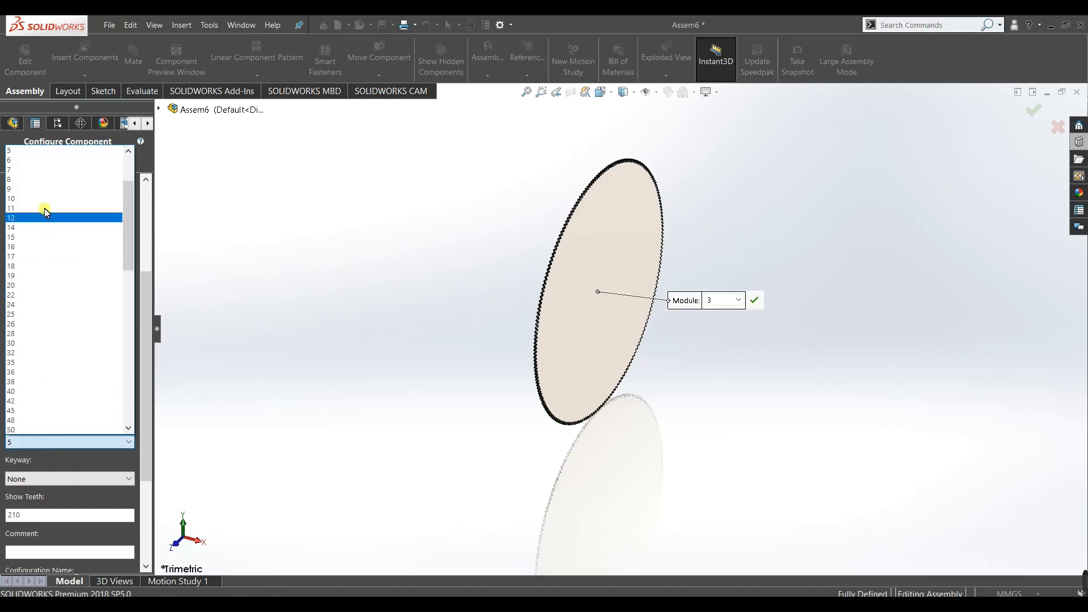
click(44, 169)
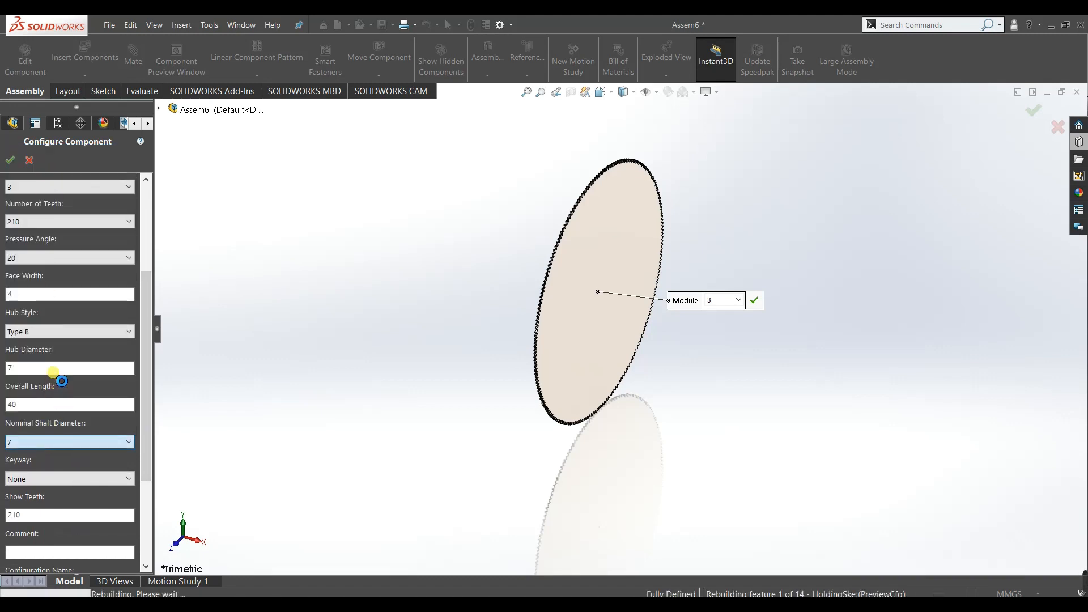
click(34, 368)
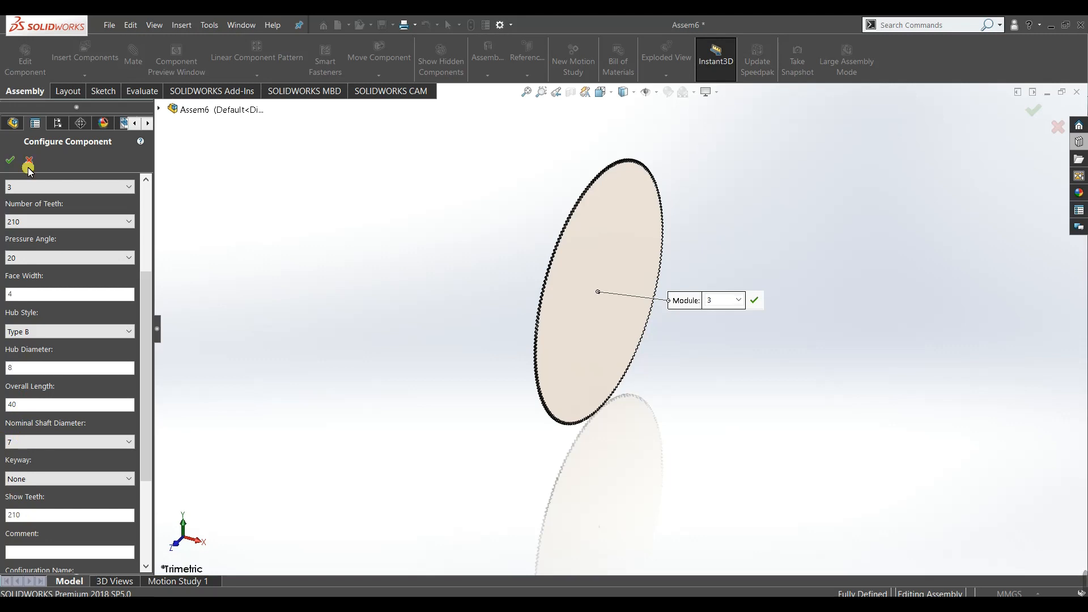
text(8)
click(10, 160)
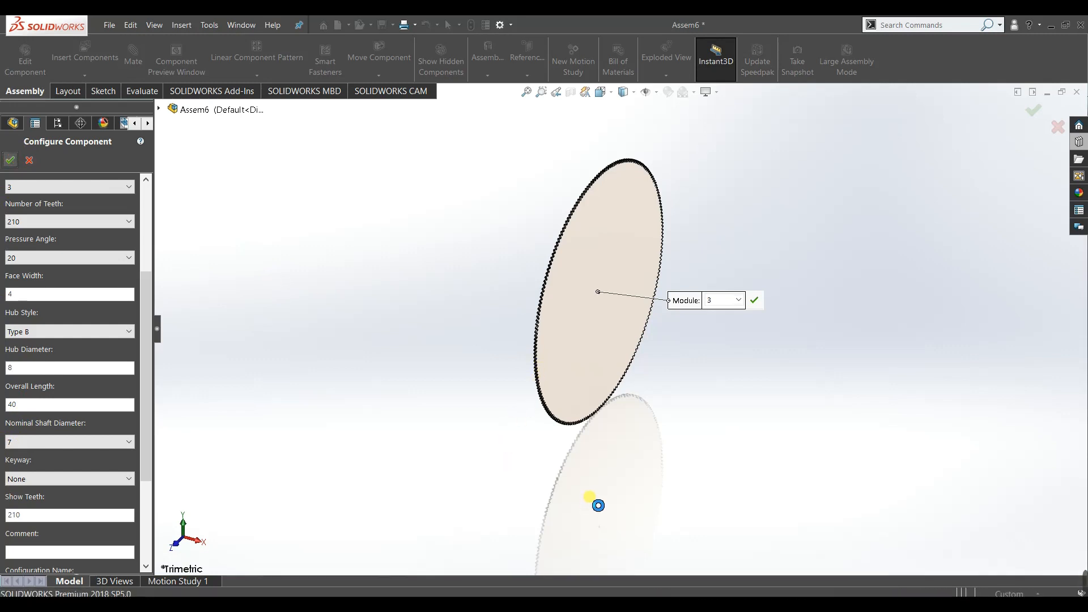
Stop inserting further gear copies and save the assembly as a Part (*.prt;*.sldprt) file named Gear_4 in the Gear_Watch folder.
click(289, 212)
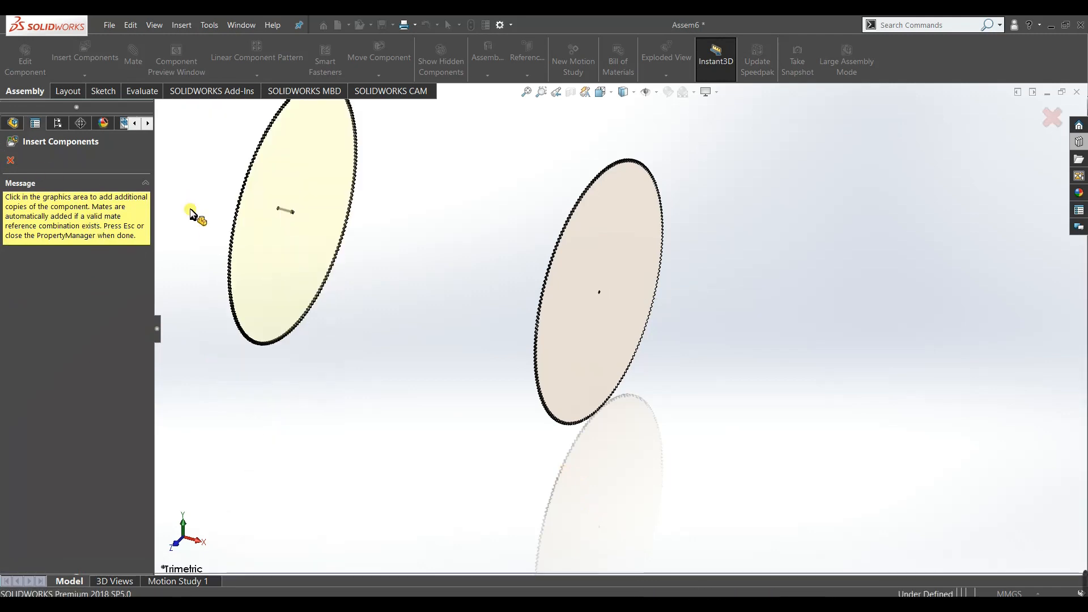
click(13, 162)
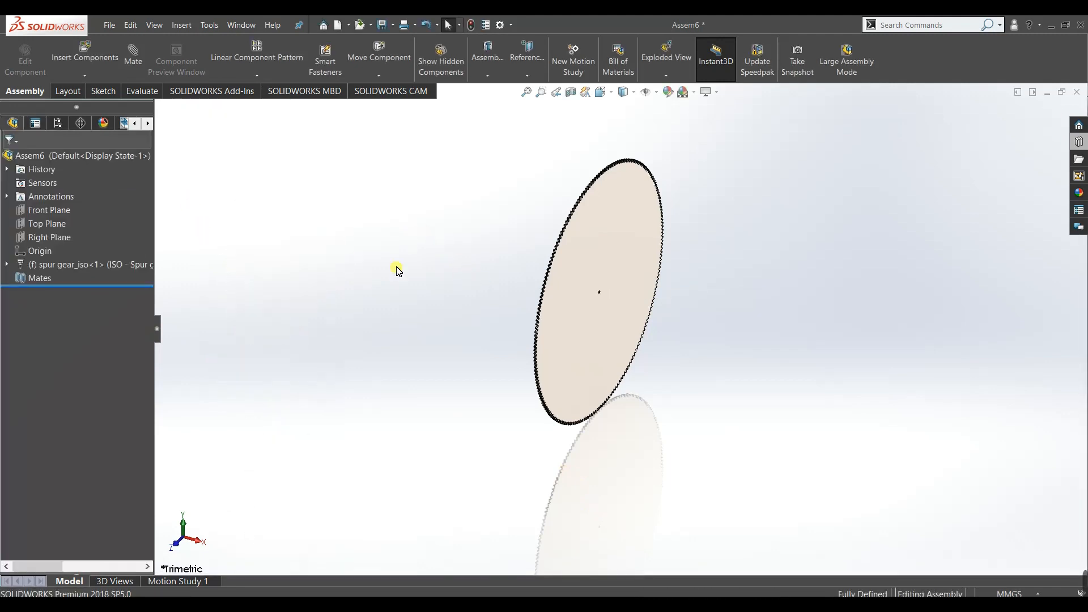
middle_drag(474, 312, 535, 343)
click(381, 24)
click(413, 53)
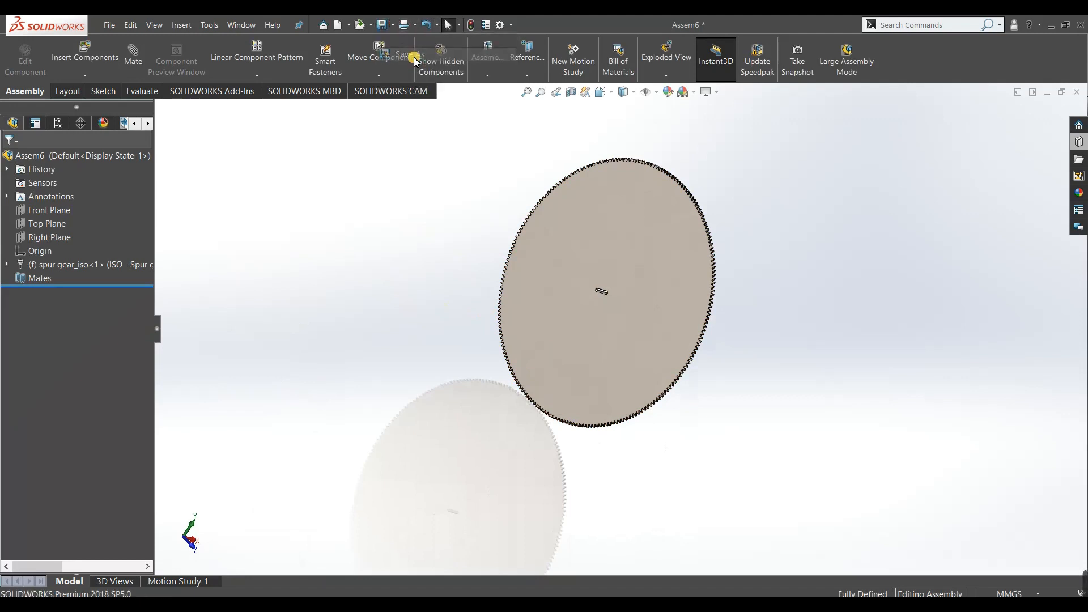
click(489, 278)
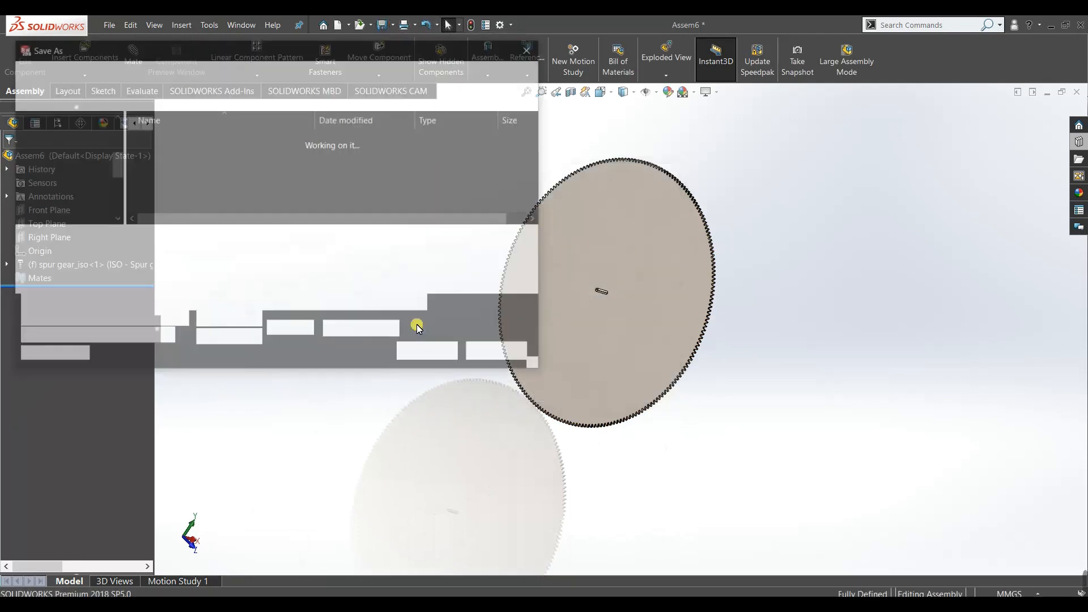
click(254, 260)
click(199, 296)
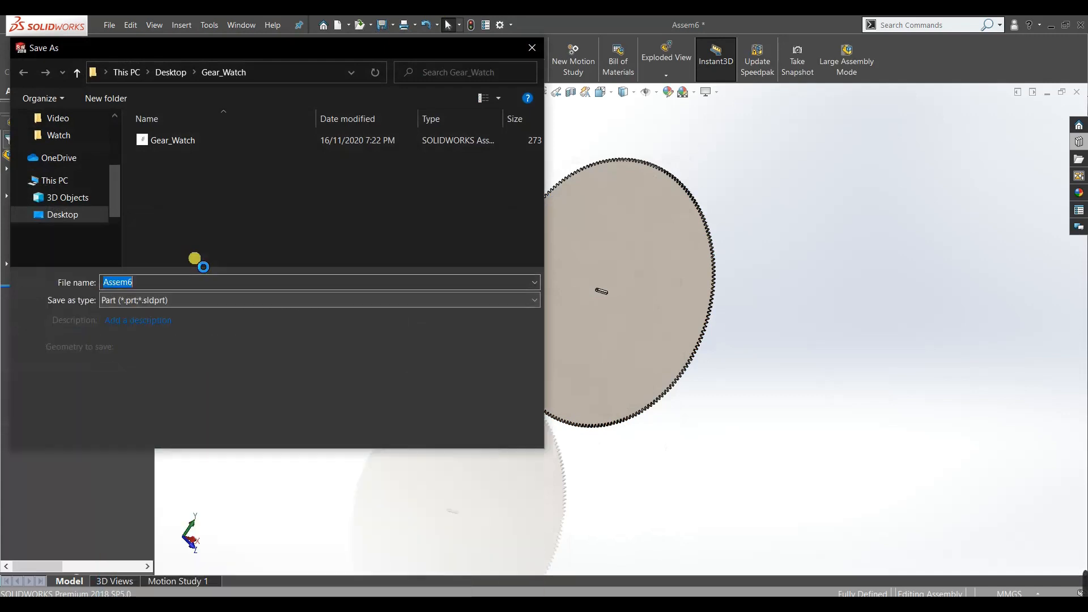
text(Ge)
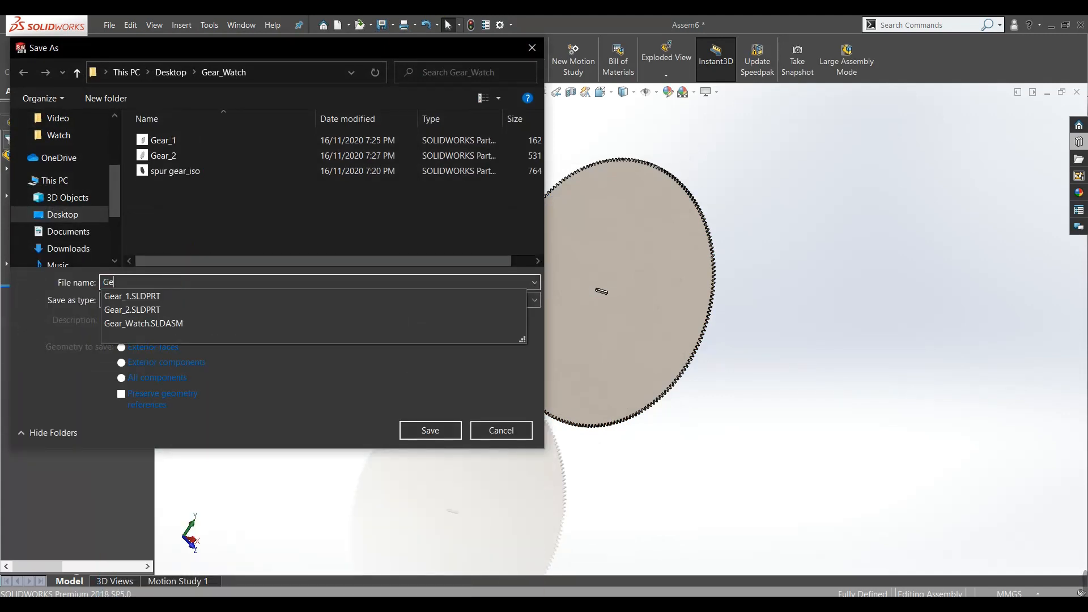
text(ar_3)
key(Return)
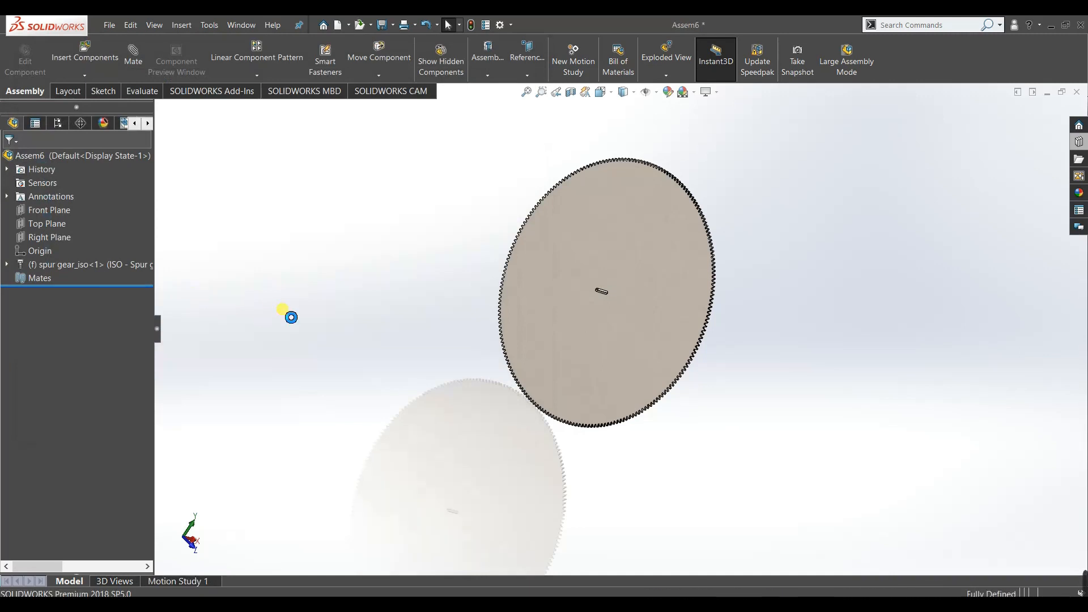
Close the assembly without saving its modified documents and start a new empty assembly, dismissing the component selection.
click(448, 320)
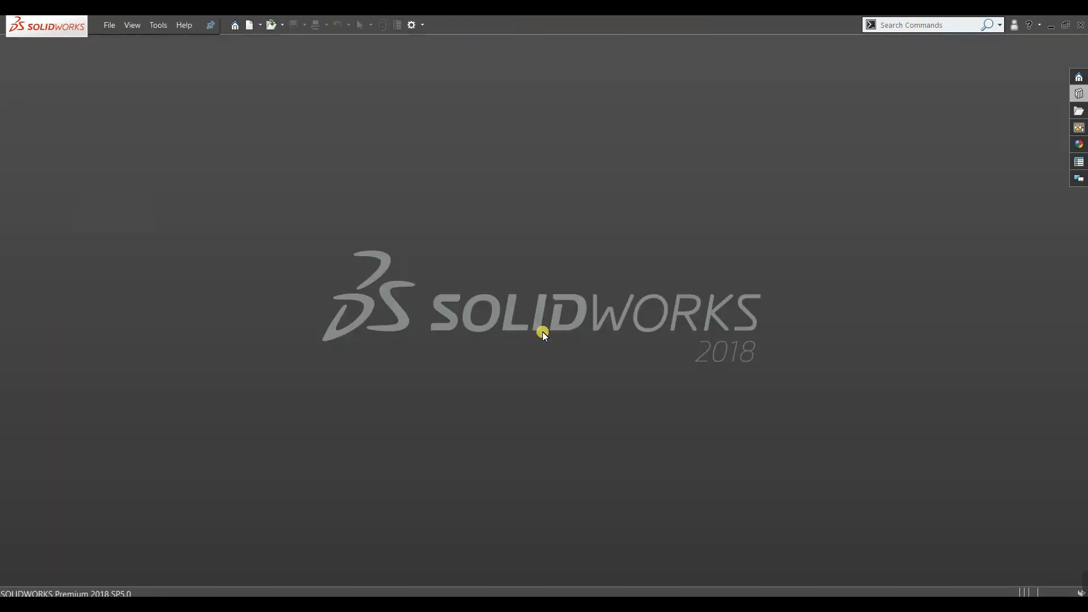
key(ctrl+n)
click(476, 458)
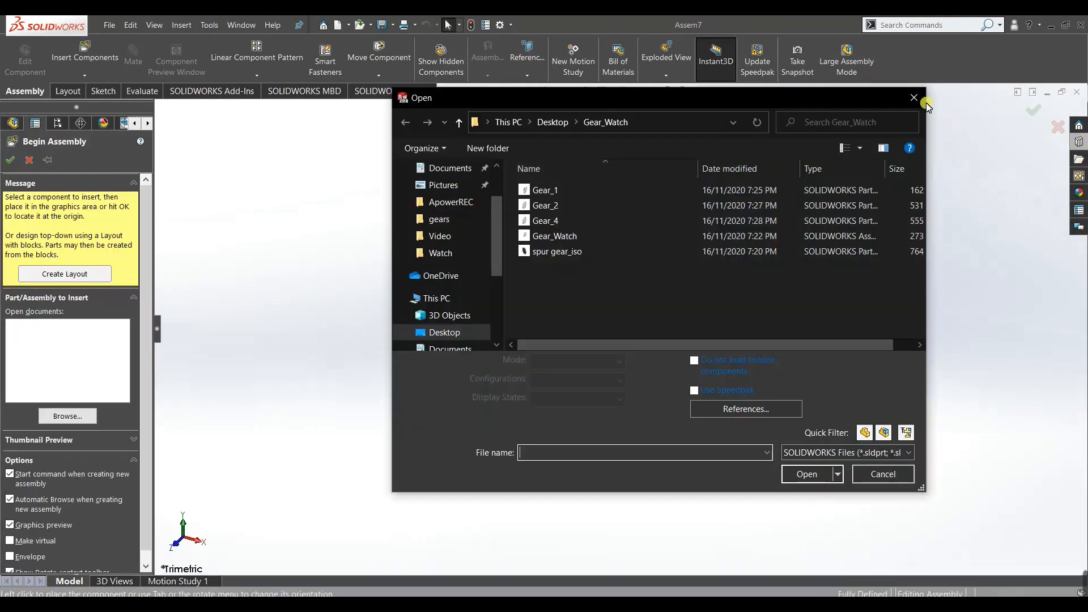
click(924, 100)
click(30, 161)
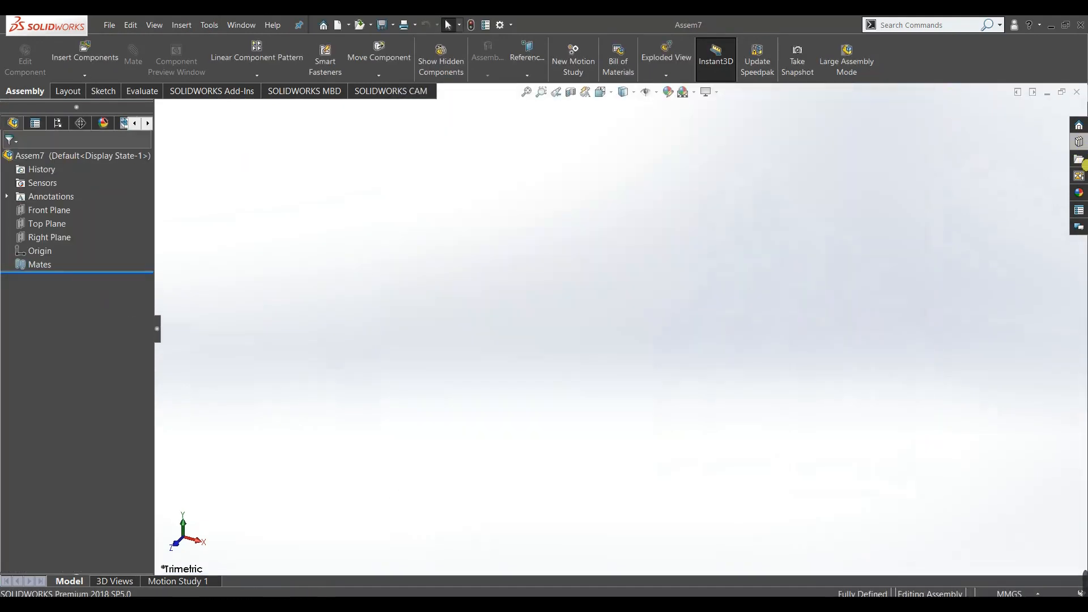
Insert an ISO spur gear from the Toolbox into the empty assembly and set its number of teeth to 21.
click(1080, 142)
click(1016, 368)
drag(1015, 369, 656, 313)
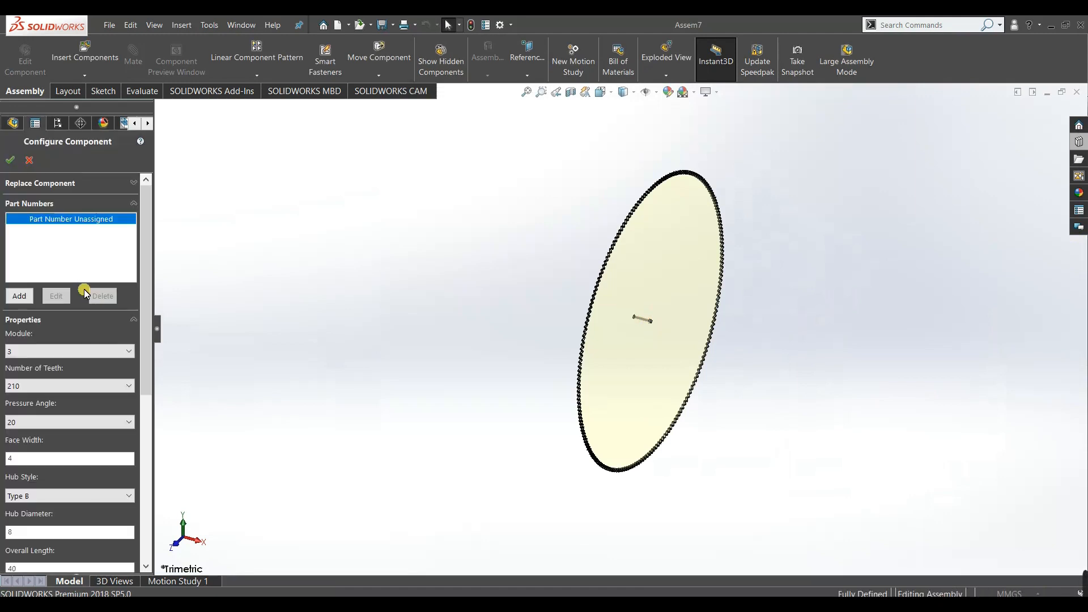
click(11, 386)
drag(128, 296, 135, 198)
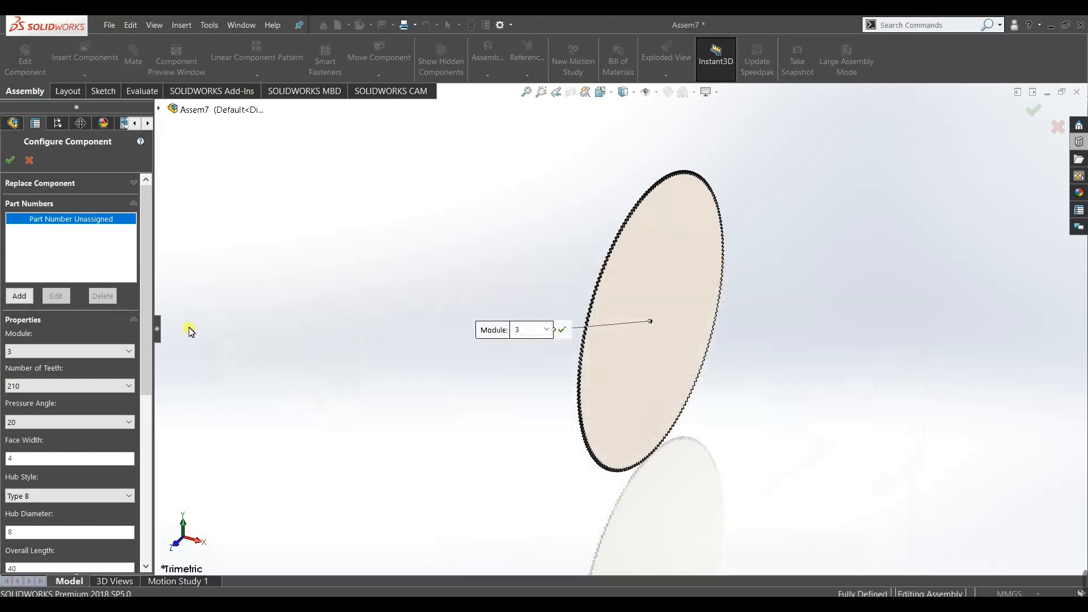
click(102, 385)
drag(128, 292, 146, 129)
click(49, 115)
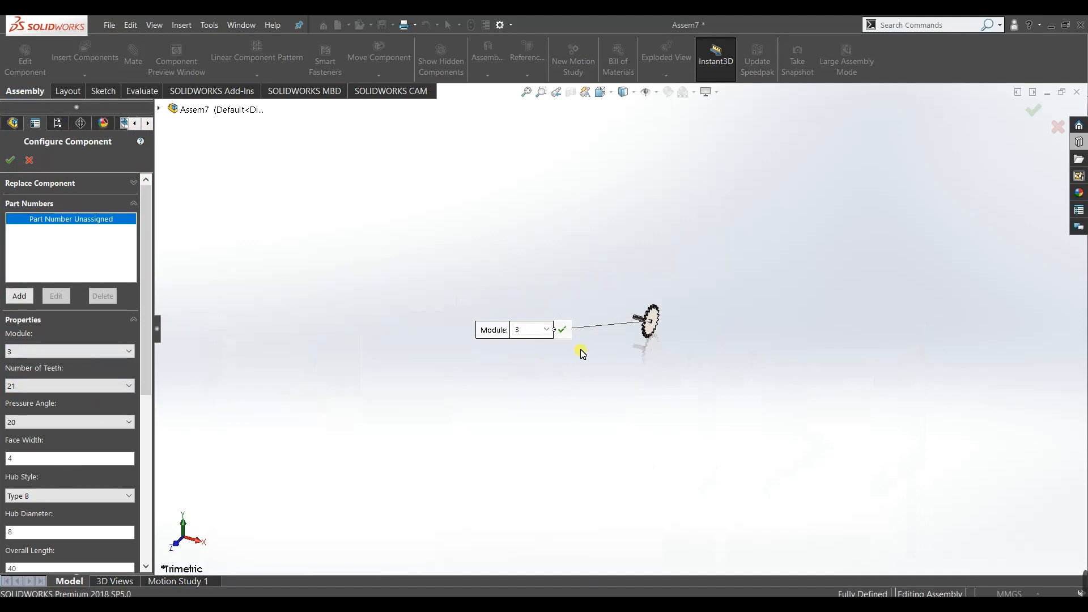
Set the 21-tooth gear's hub style to Type A, accept the configuration and end the insertion of copies.
click(57, 495)
click(52, 509)
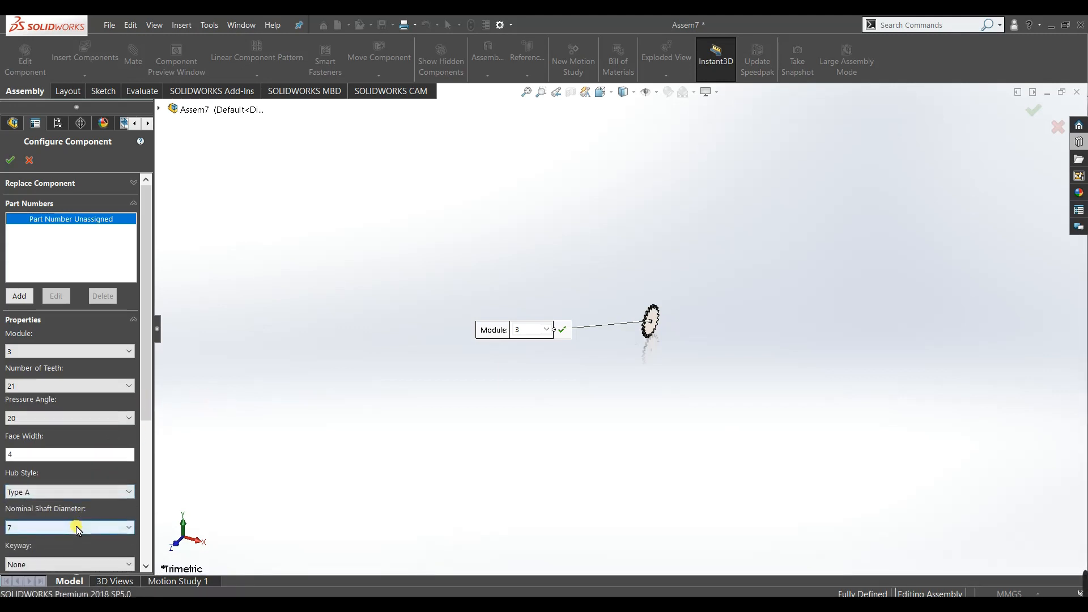
click(10, 161)
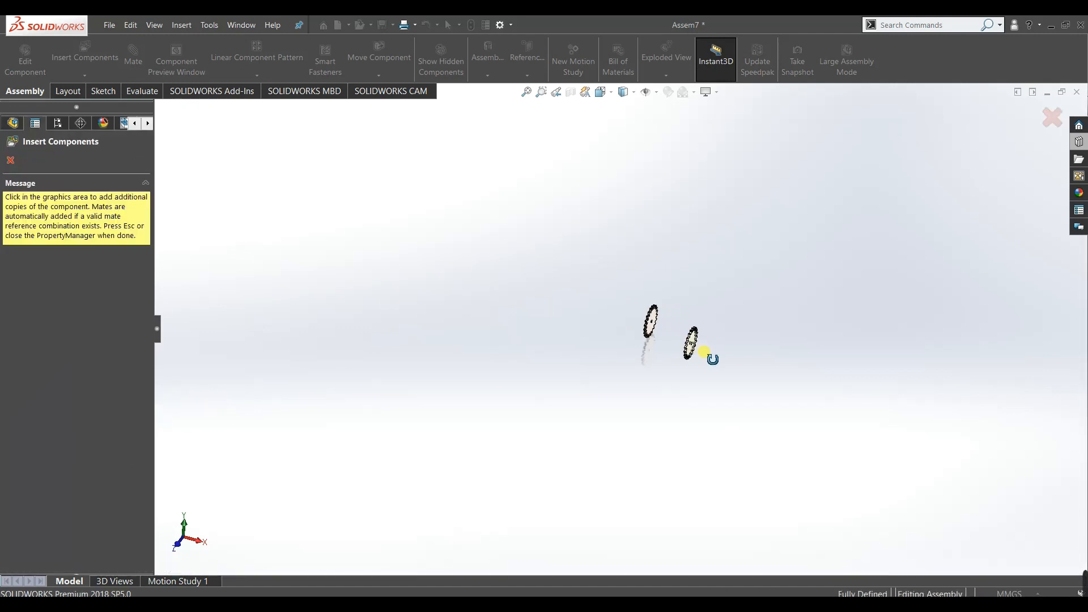
click(244, 251)
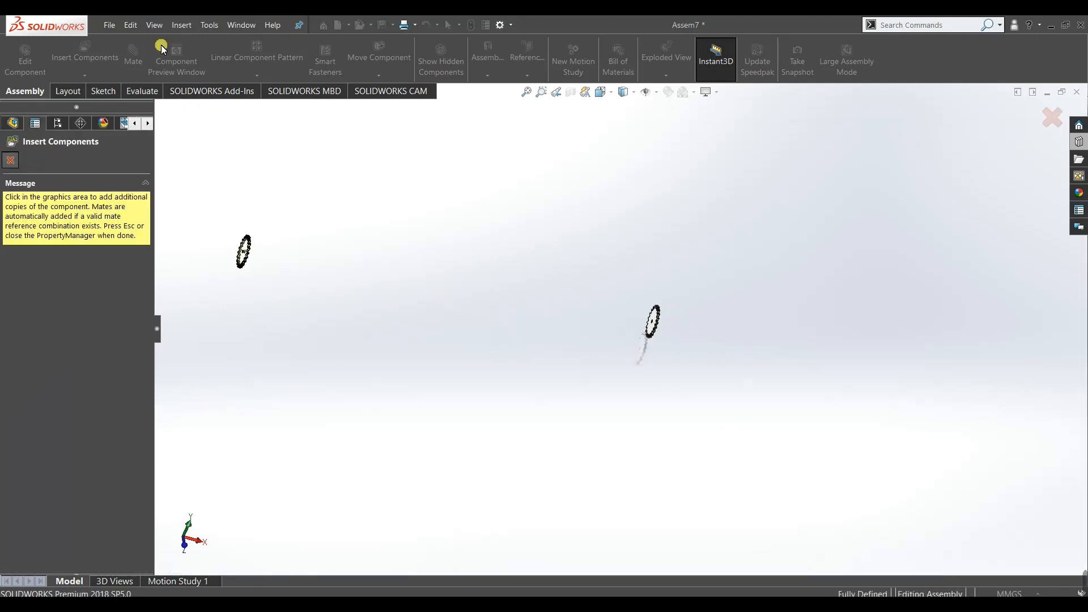
key(Escape)
Save the 21-tooth gear assembly as a Part (*.prt;*.sldprt) file named Gear_3 in the Gear_Watch folder.
click(382, 24)
click(428, 256)
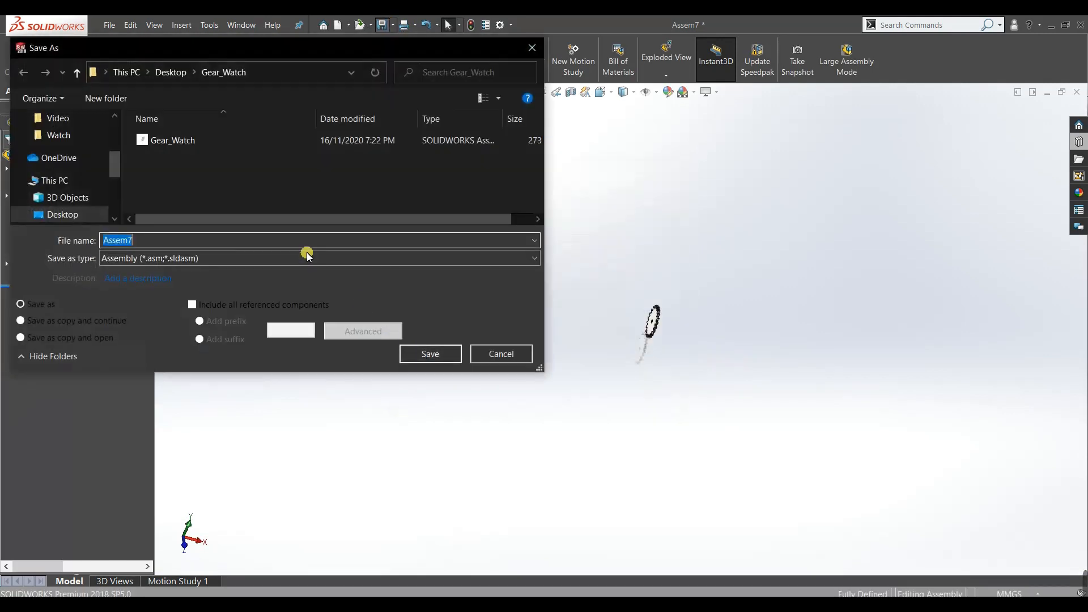
click(307, 254)
click(255, 295)
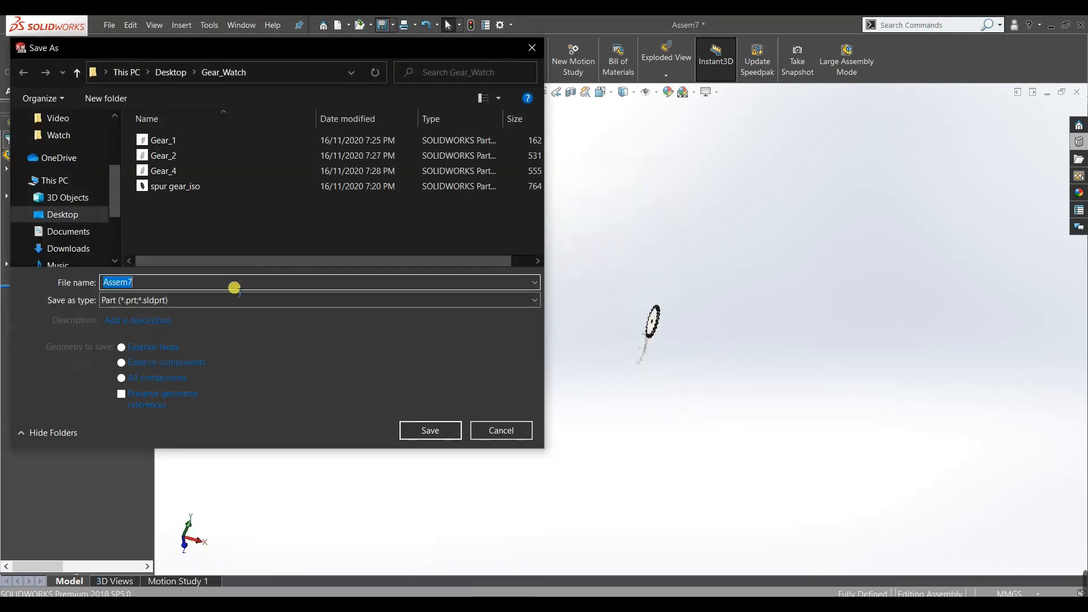
text(Gear_3)
key(Return)
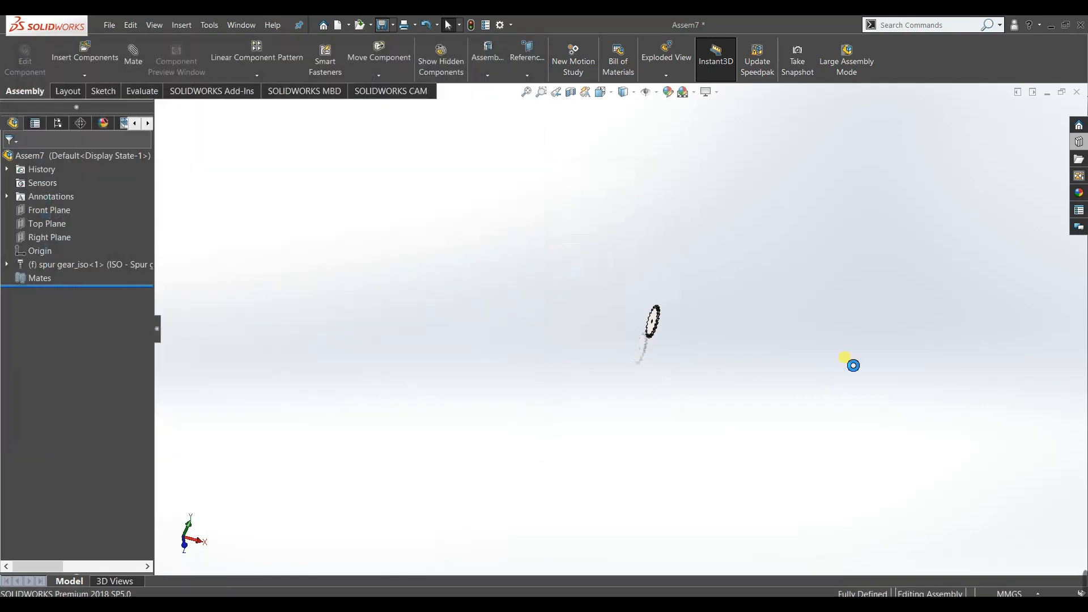
Close the Gear_3 source assembly, discarding its unsaved changes, and create another new assembly.
middle_drag(566, 324, 630, 272)
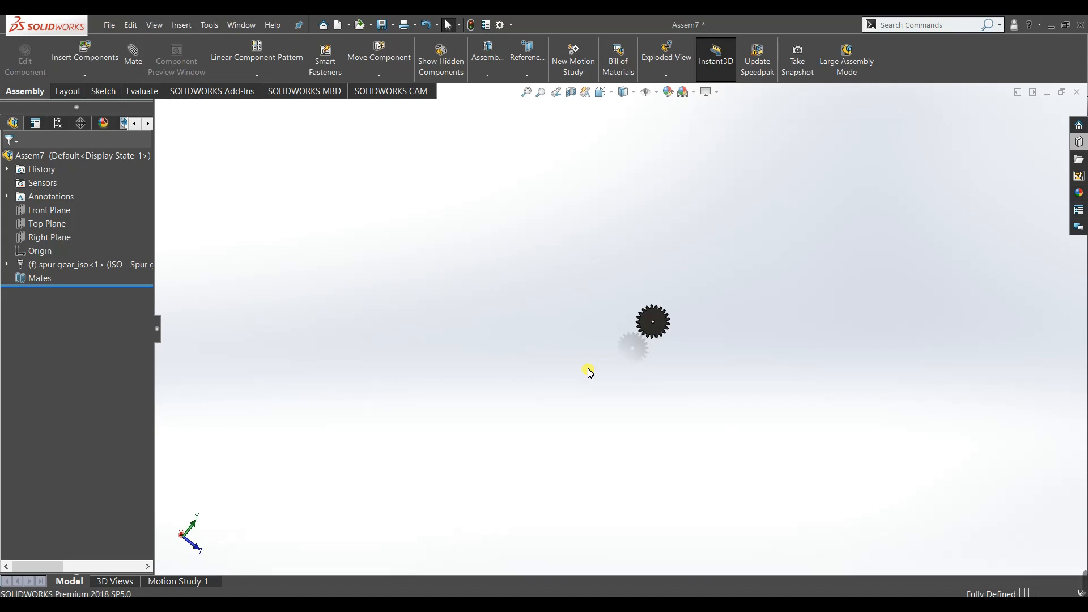
key(ctrl+w)
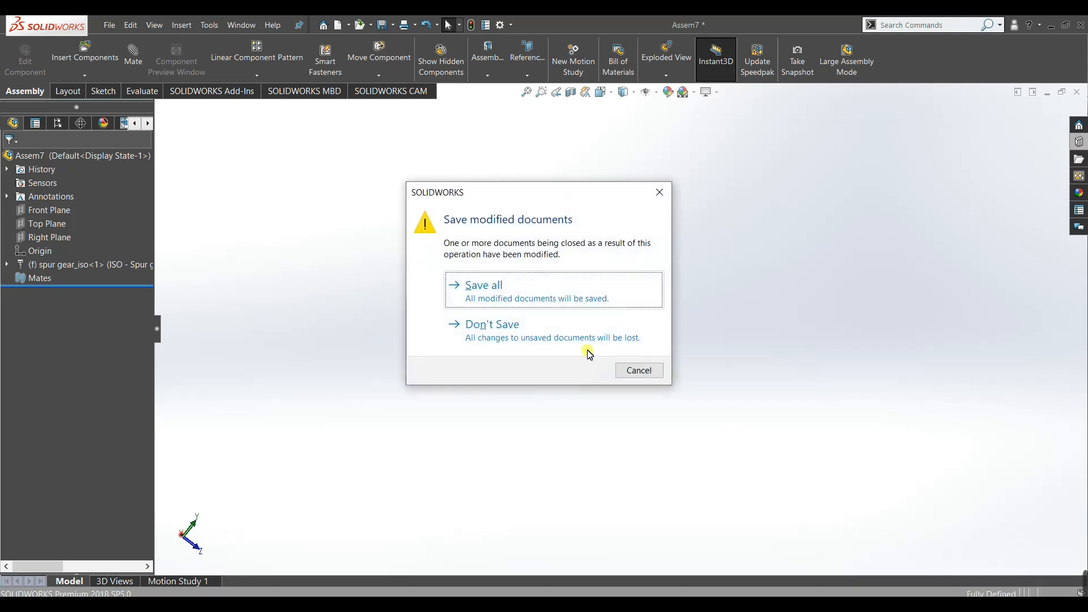
click(586, 344)
key(ctrl+n)
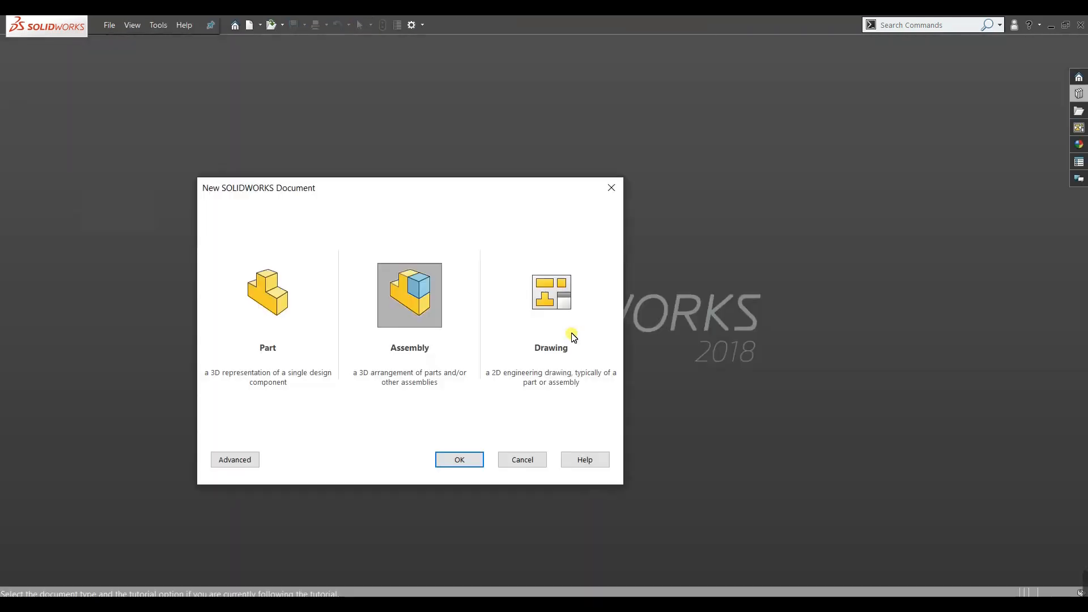
click(473, 461)
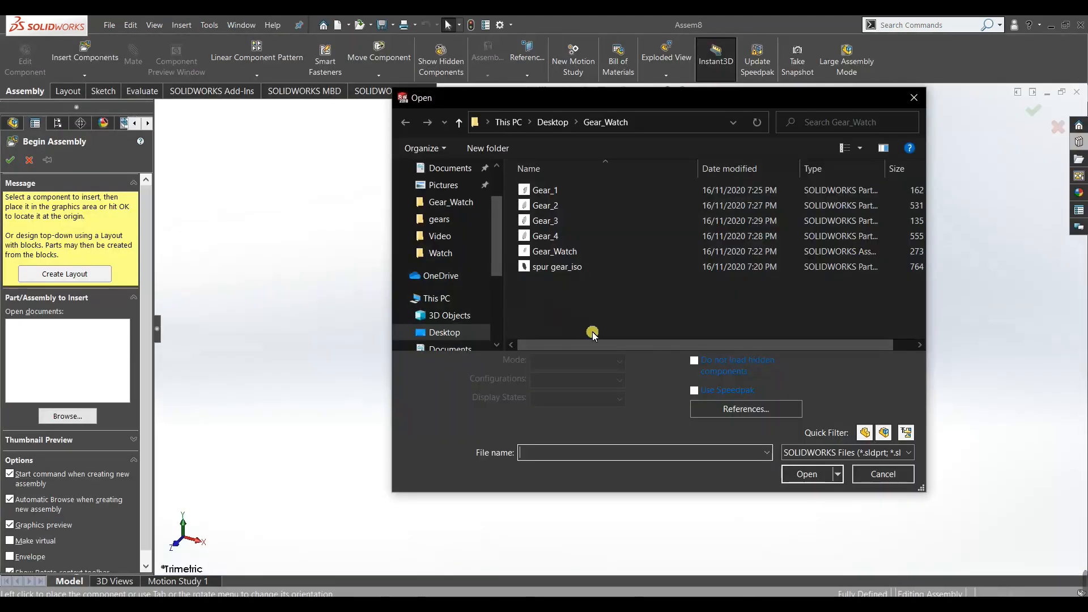
Insert the parts Gear_1, Gear_2, Gear_3 and Gear_4 from the Gear_Watch folder and place them in the assembly.
click(552, 193)
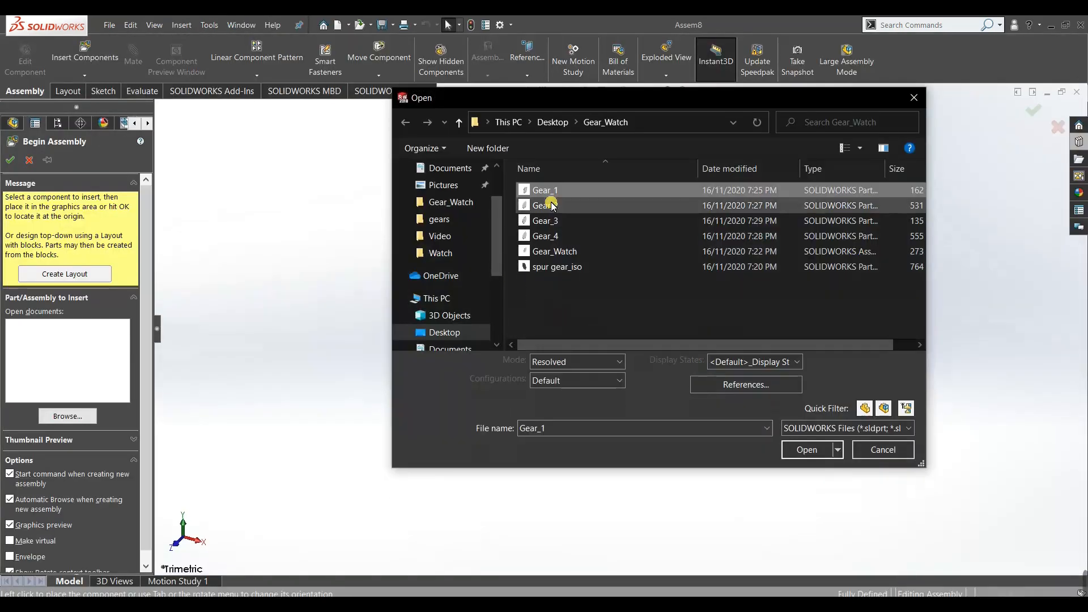
ctrl+click(552, 205)
ctrl+click(553, 221)
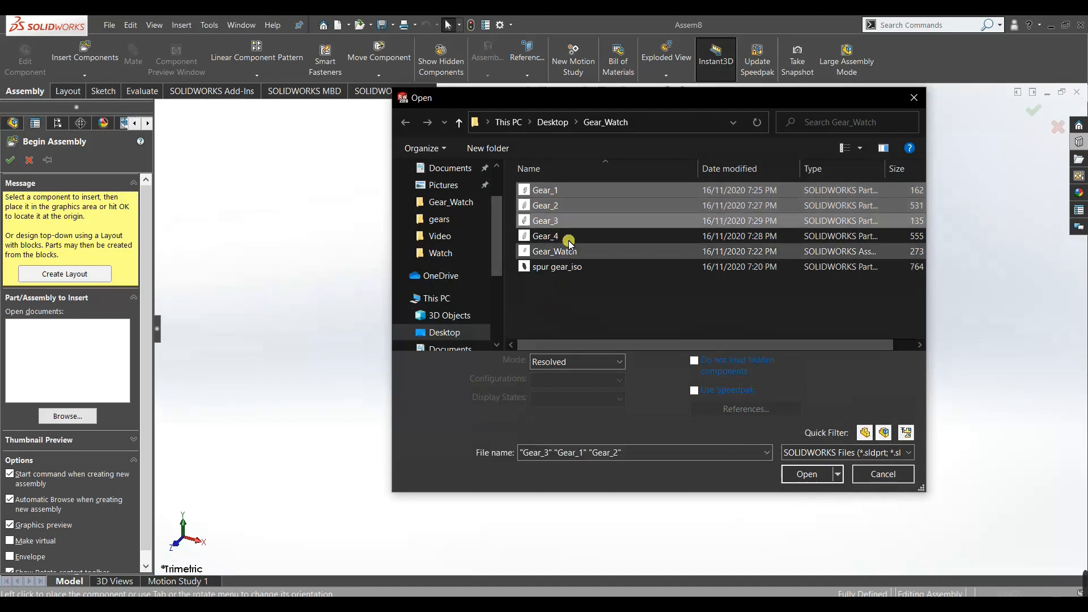
ctrl+click(568, 238)
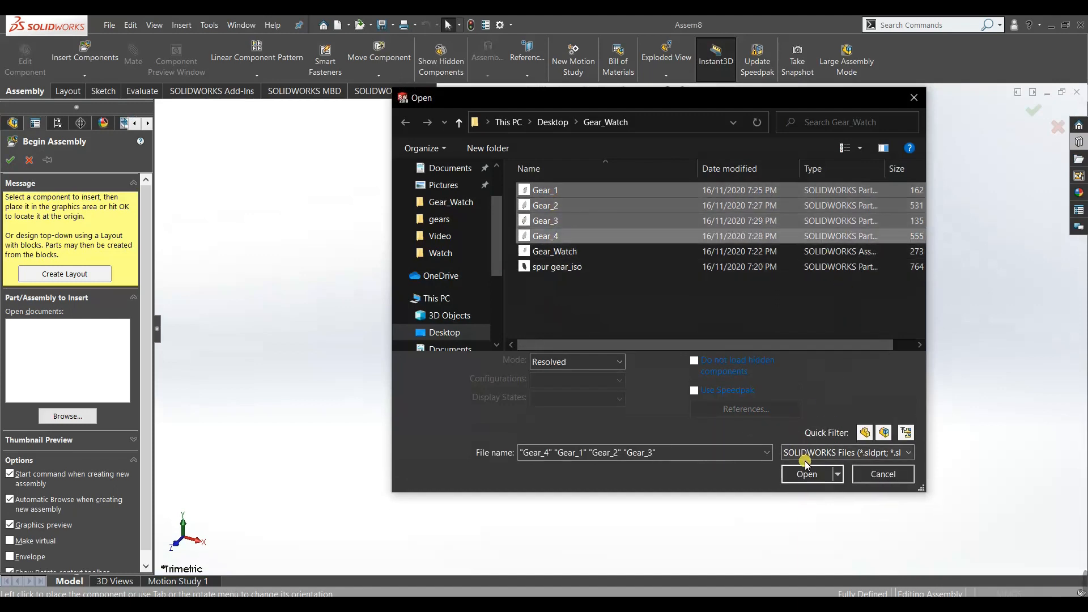
click(807, 469)
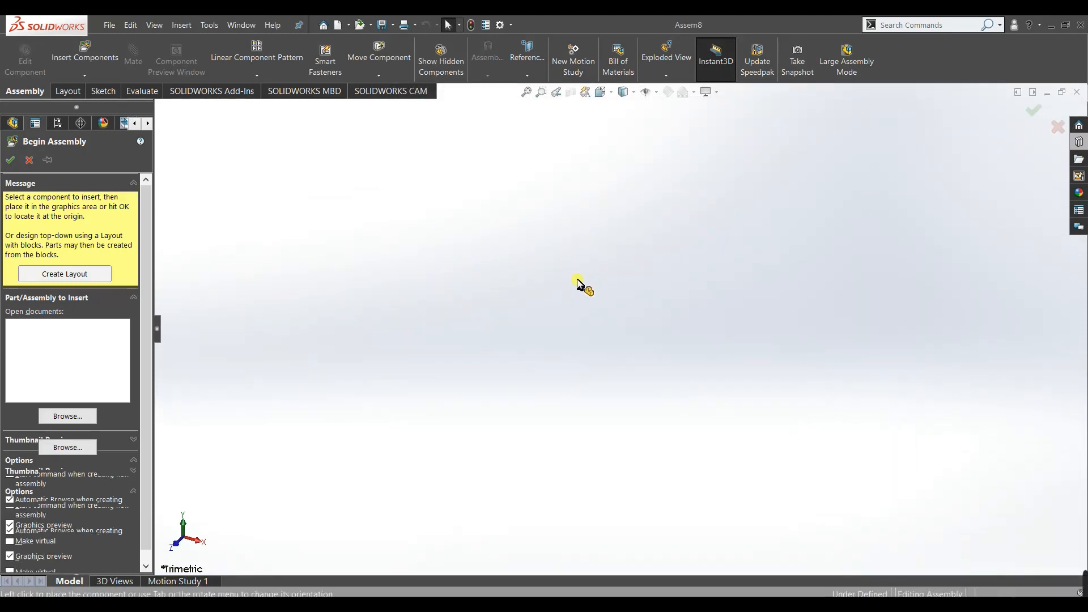
click(660, 295)
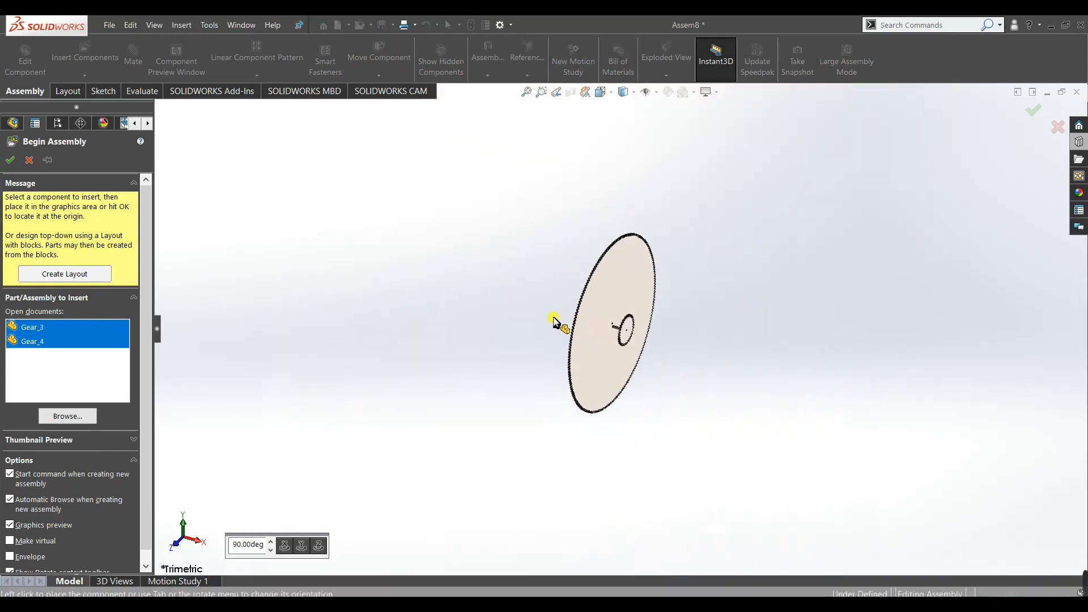
click(766, 336)
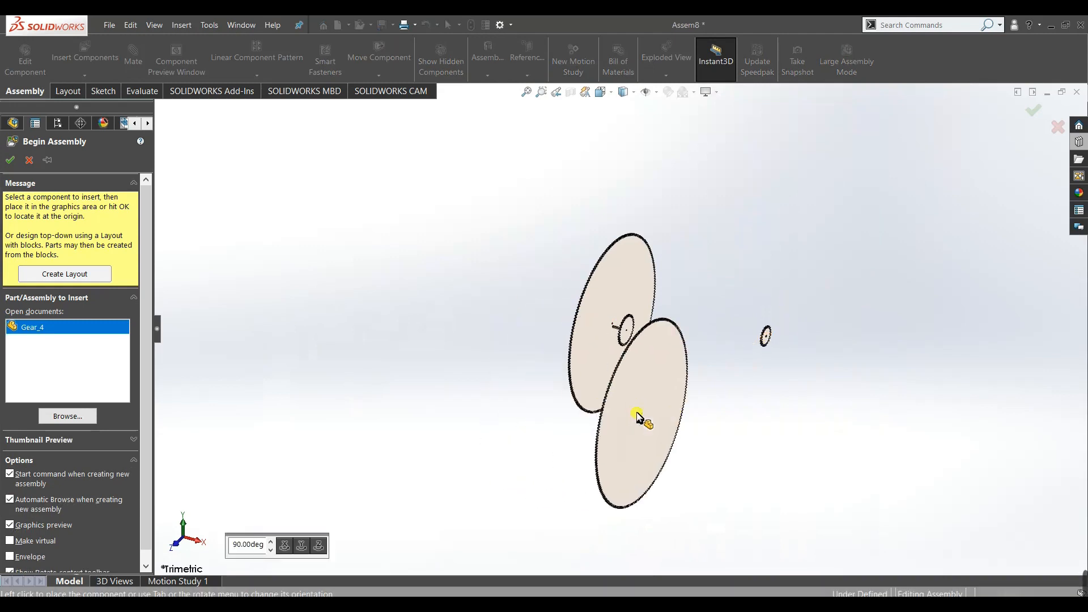
click(642, 413)
Move the large Gear_2 sideways, away from Gear_1.
middle_drag(693, 446, 747, 446)
drag(647, 347, 813, 346)
middle_drag(705, 383, 803, 391)
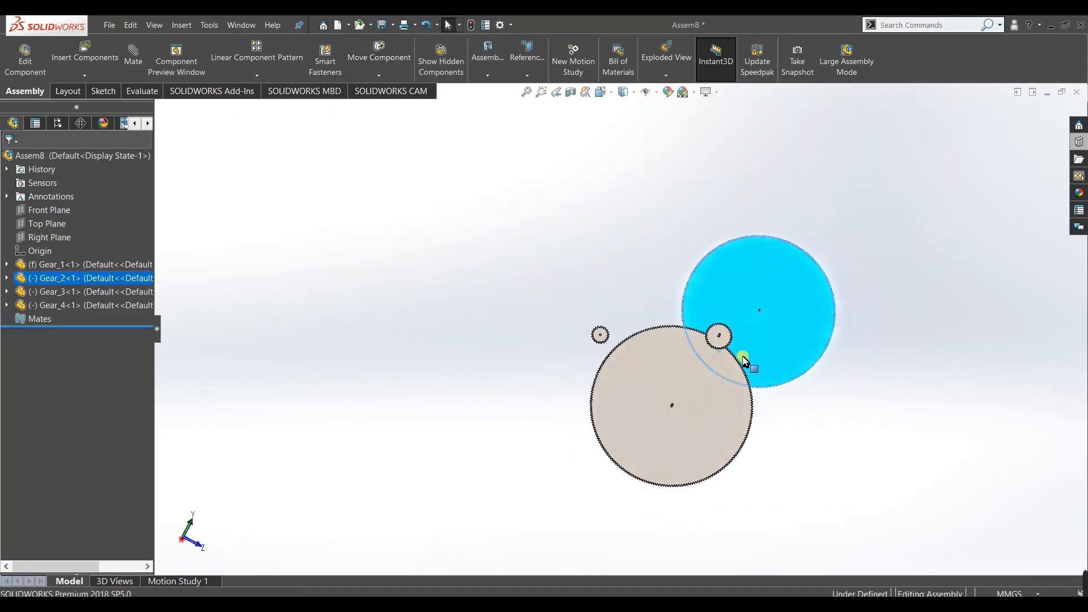
Float the fixed Gear_1 and move it clear of the other gears.
click(719, 337)
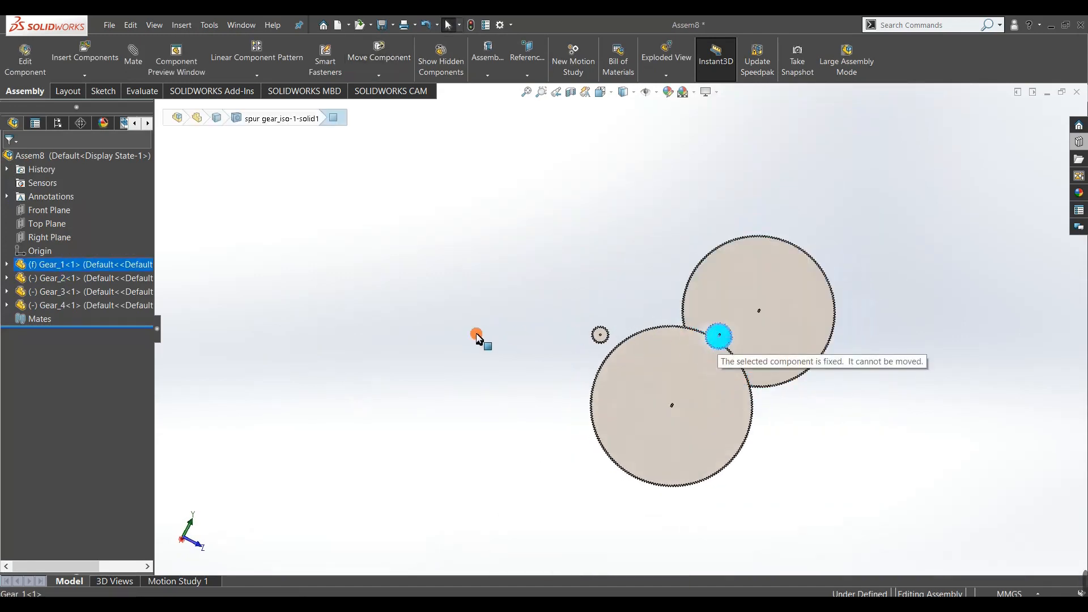
right_click(715, 339)
click(775, 373)
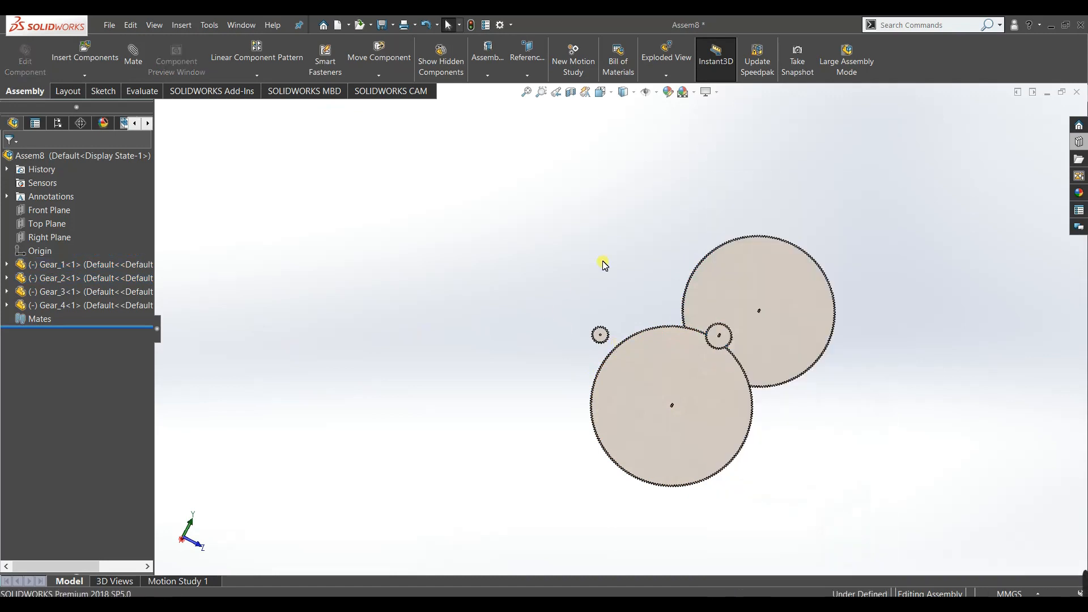
drag(717, 340, 501, 300)
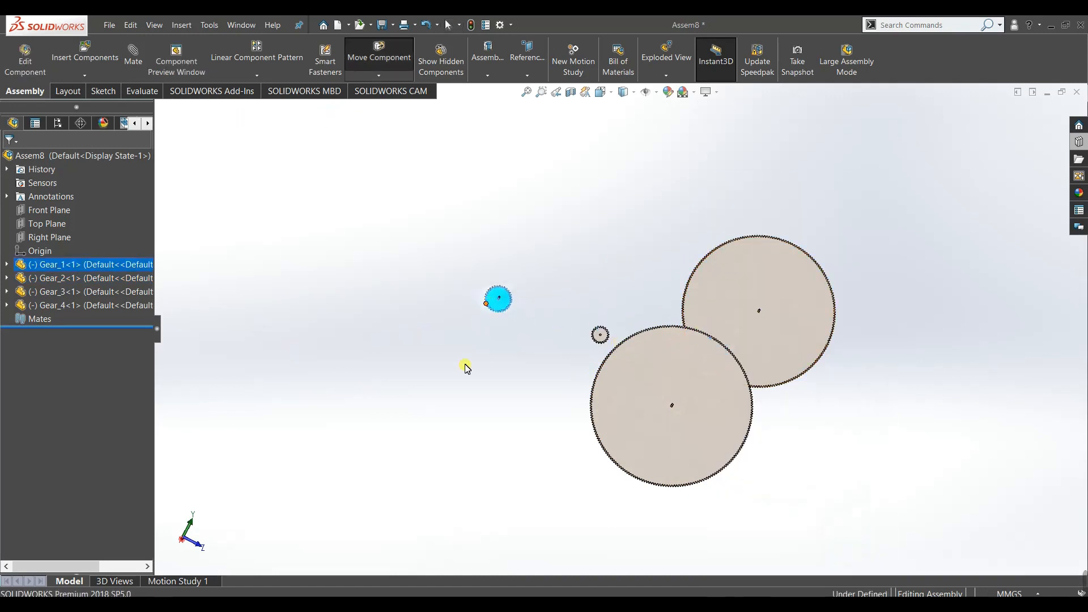
key(Escape)
Add a coincident mate between the assembly's Right Plane and the flat face of Gear_1.
click(133, 57)
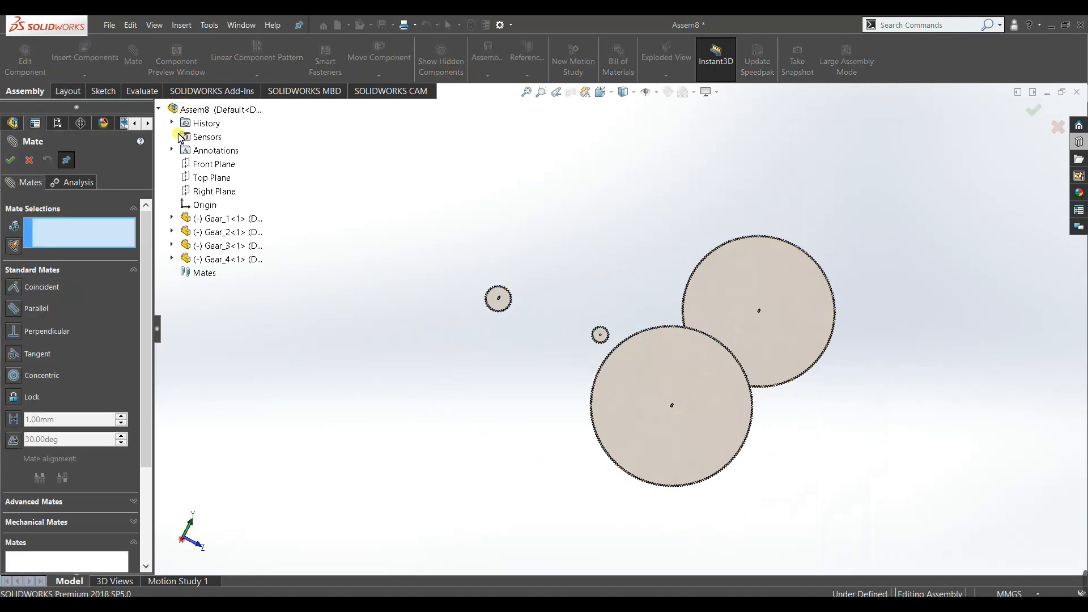
click(204, 195)
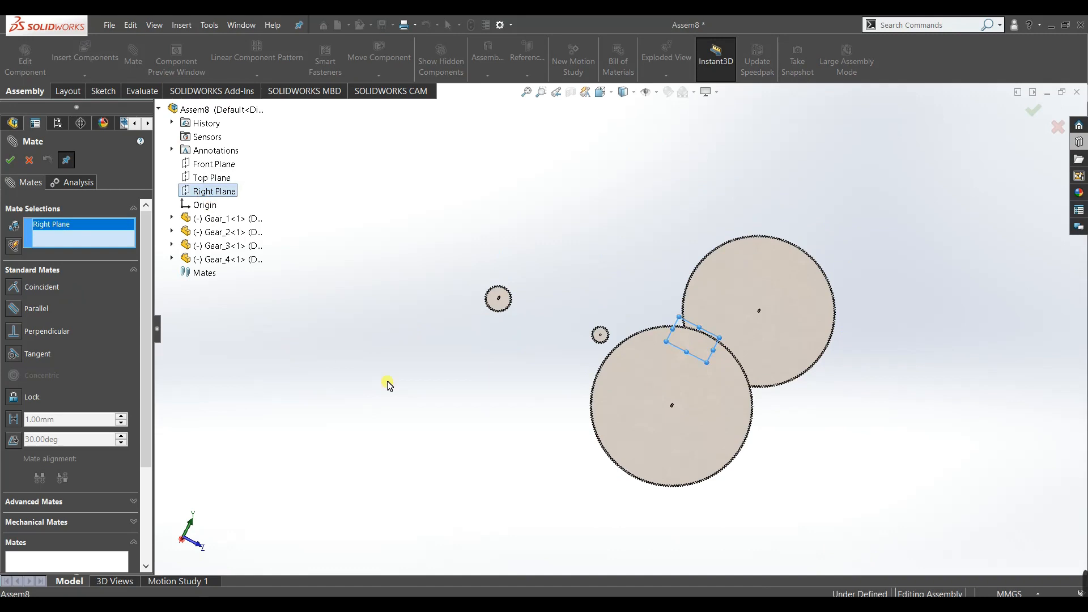
middle_drag(465, 389, 545, 409)
scroll(694, 301, down, 4)
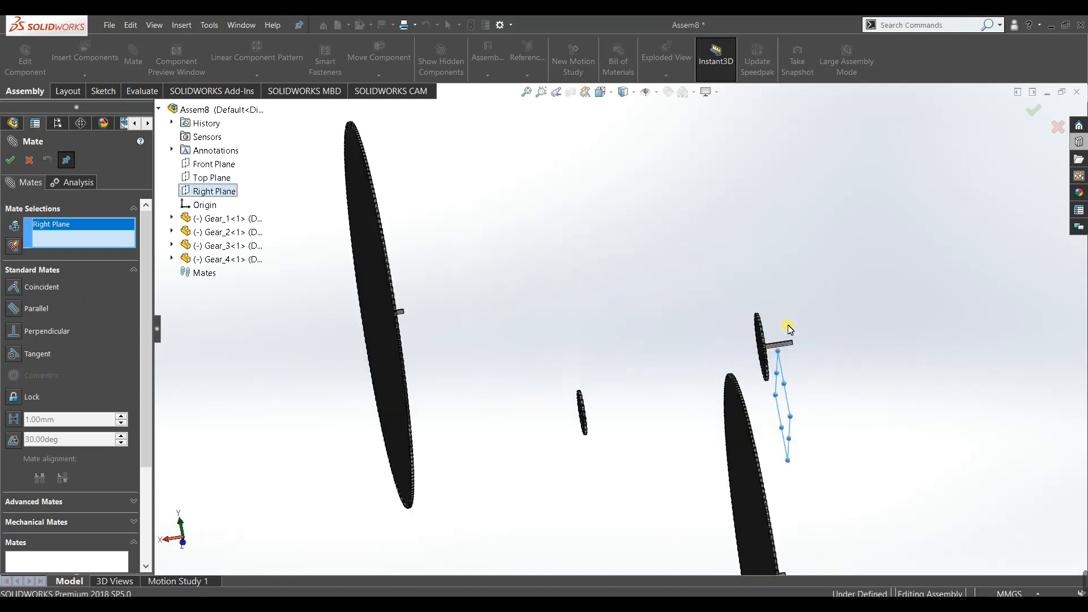
scroll(789, 328, down, 4)
click(680, 351)
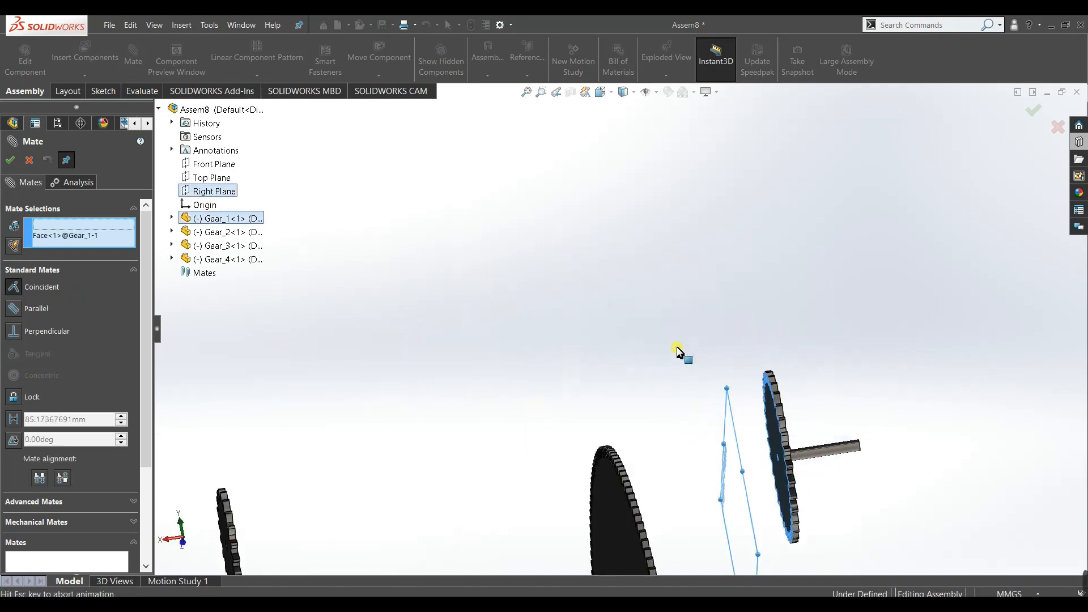
middle_drag(631, 383, 388, 450)
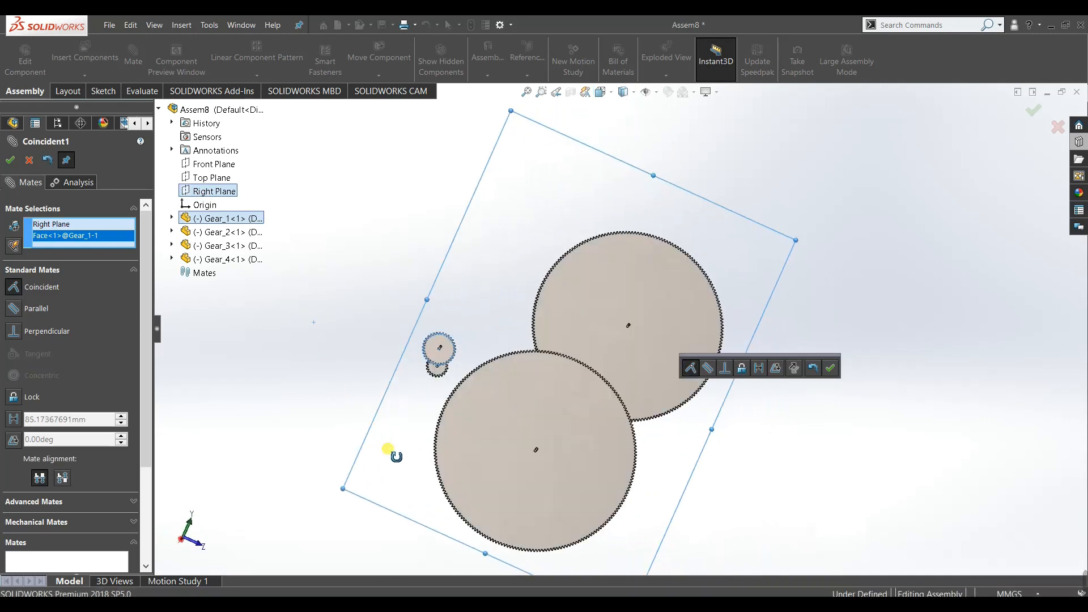
click(9, 160)
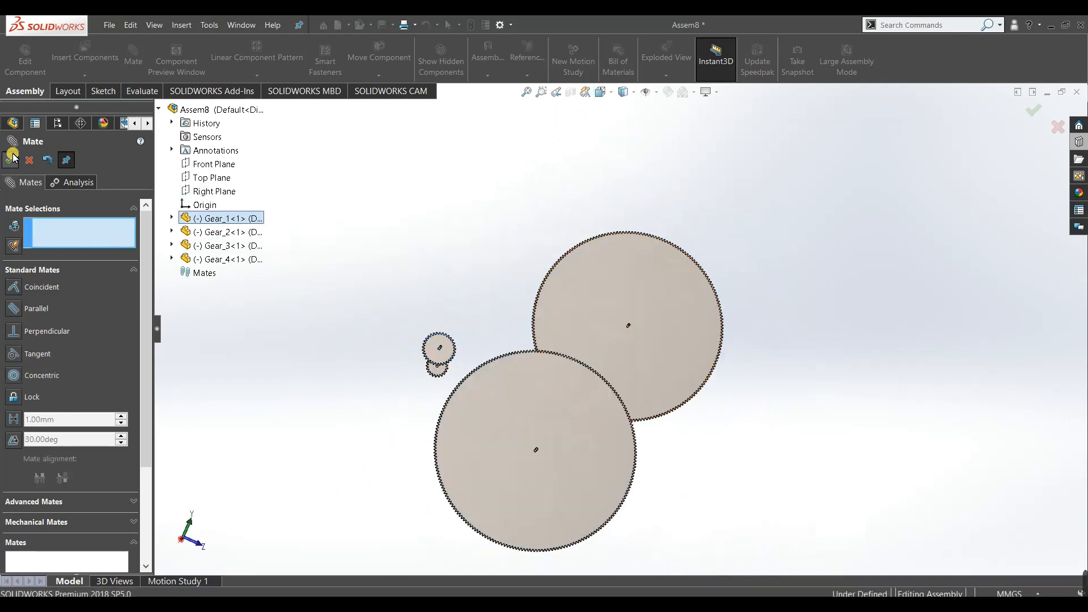
click(12, 156)
View the assembly from the left and move the two large gears and small Gear_3 well away from Gear_1.
key(space)
click(500, 367)
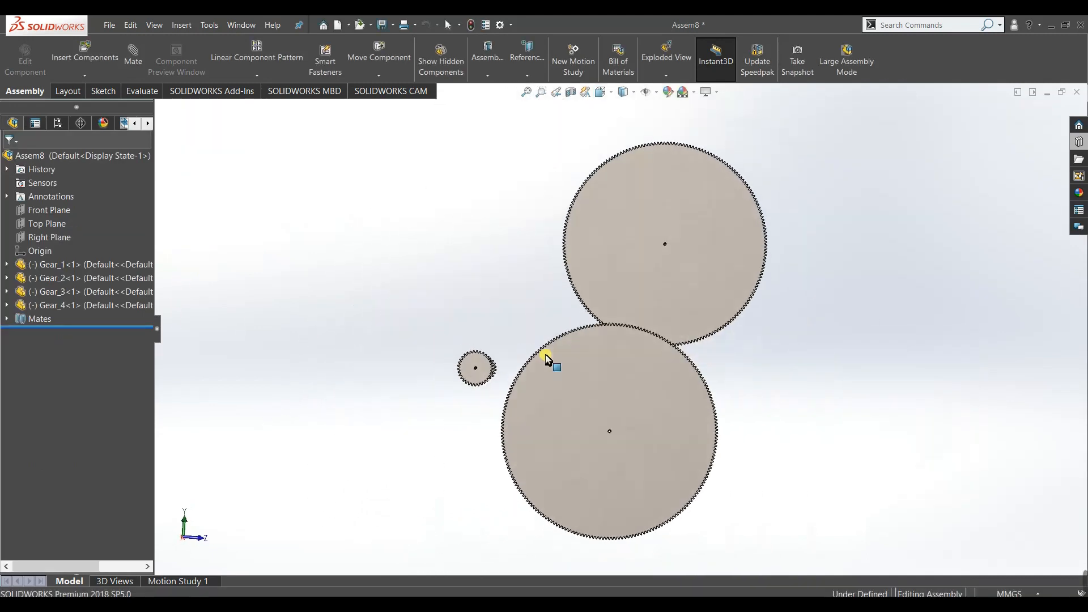
drag(636, 331, 638, 333)
drag(633, 409, 850, 395)
drag(629, 293, 846, 292)
key(Escape)
key(Escape)
Sketch a horizontal construction centerline about 96.5 mm long on the Right Plane, starting at the centre of Gear_1.
click(60, 237)
click(68, 219)
click(114, 45)
click(131, 74)
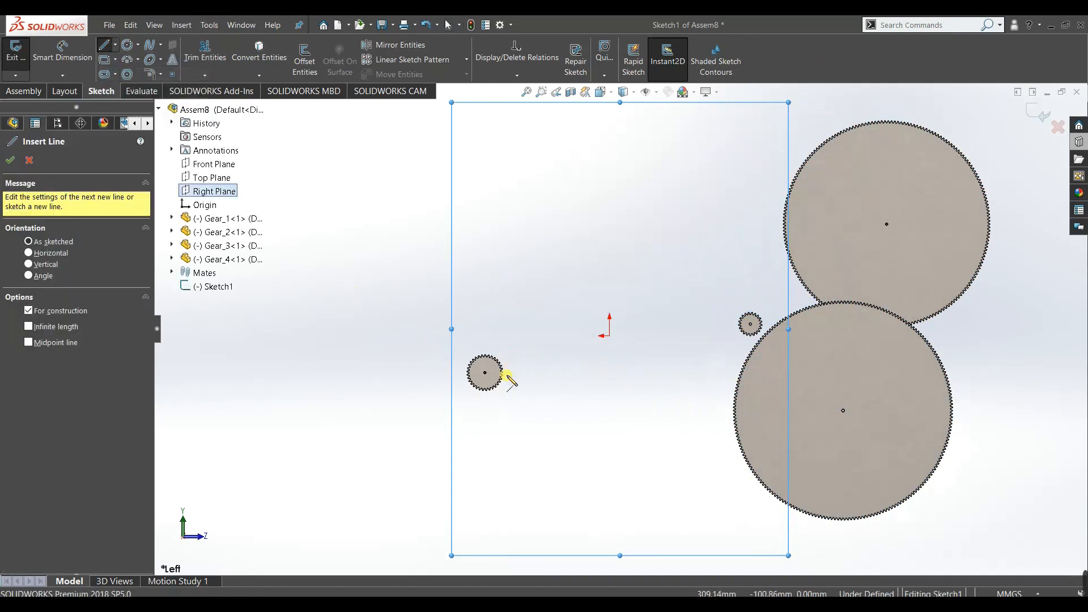
scroll(507, 377, down, 10)
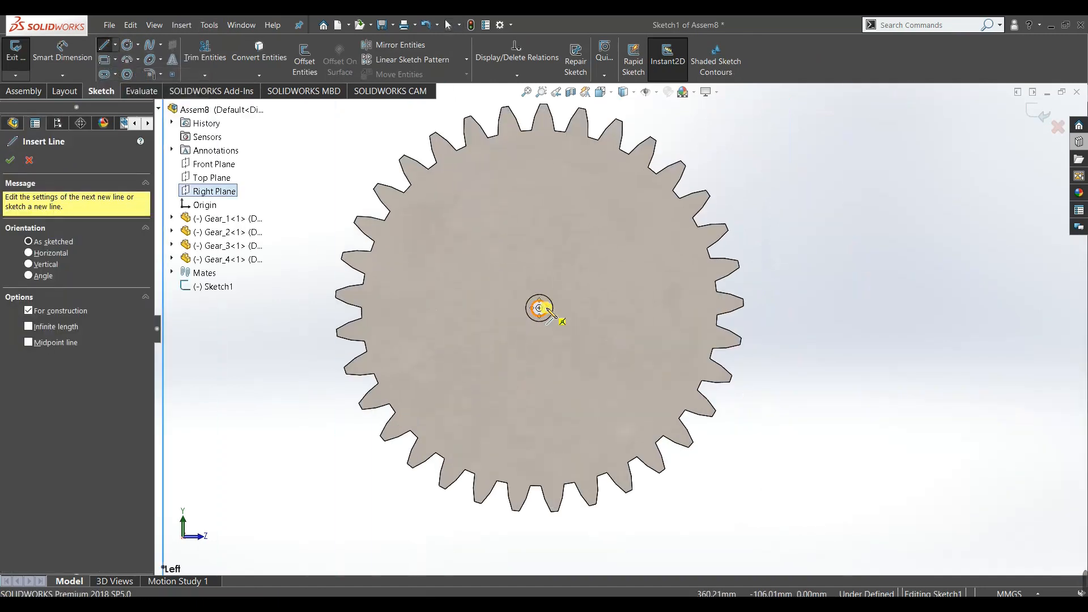
click(539, 309)
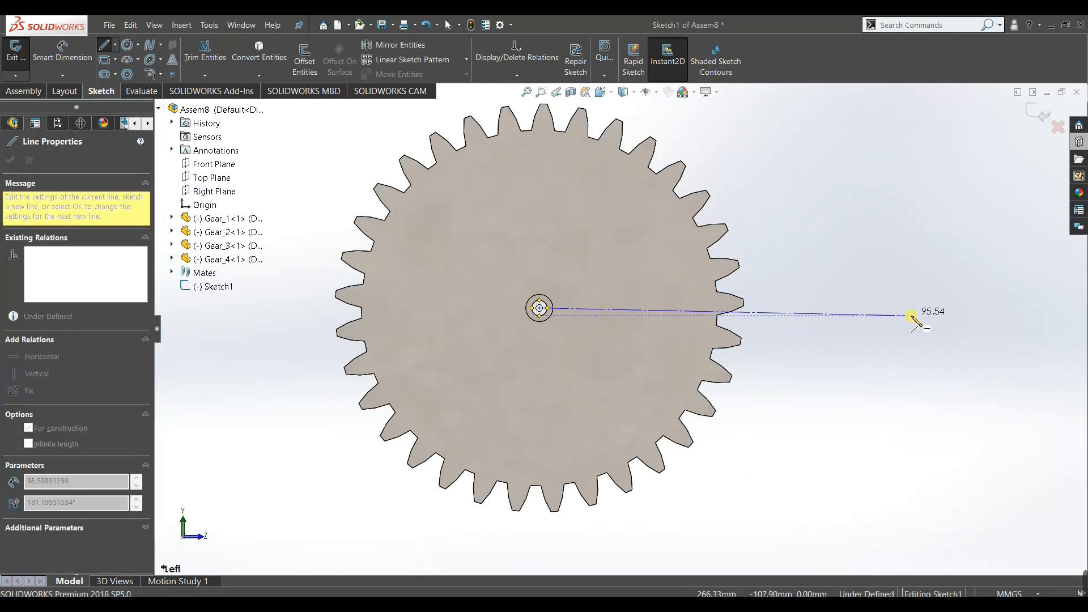
click(916, 308)
right_click(914, 272)
click(943, 325)
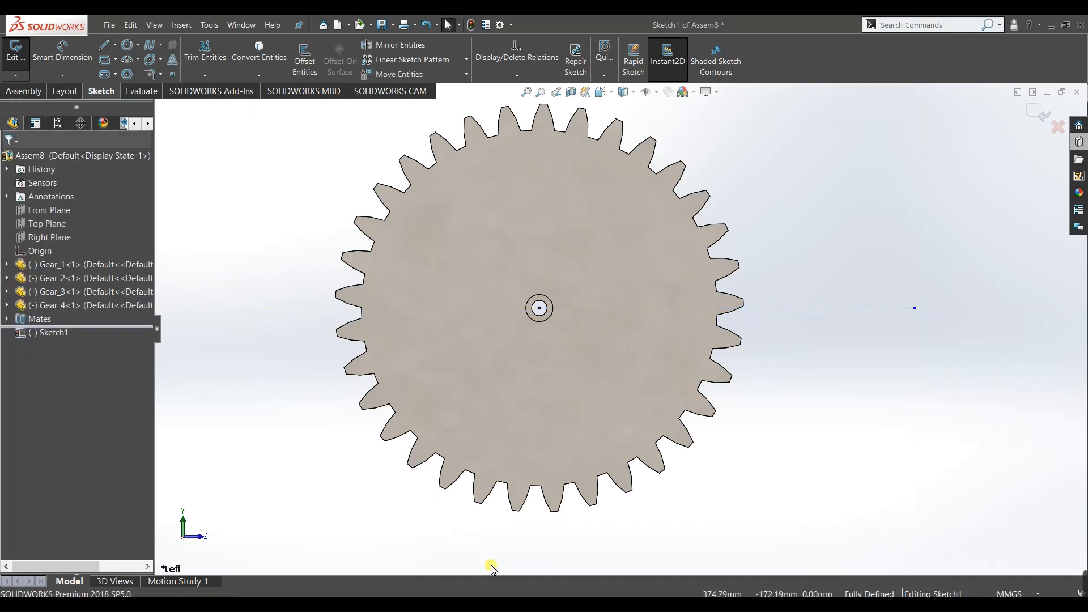
Switch to the PowerPoint presentation and examine the module and centre-distance notes on slide 2, From Second Hand to Minute.
click(548, 592)
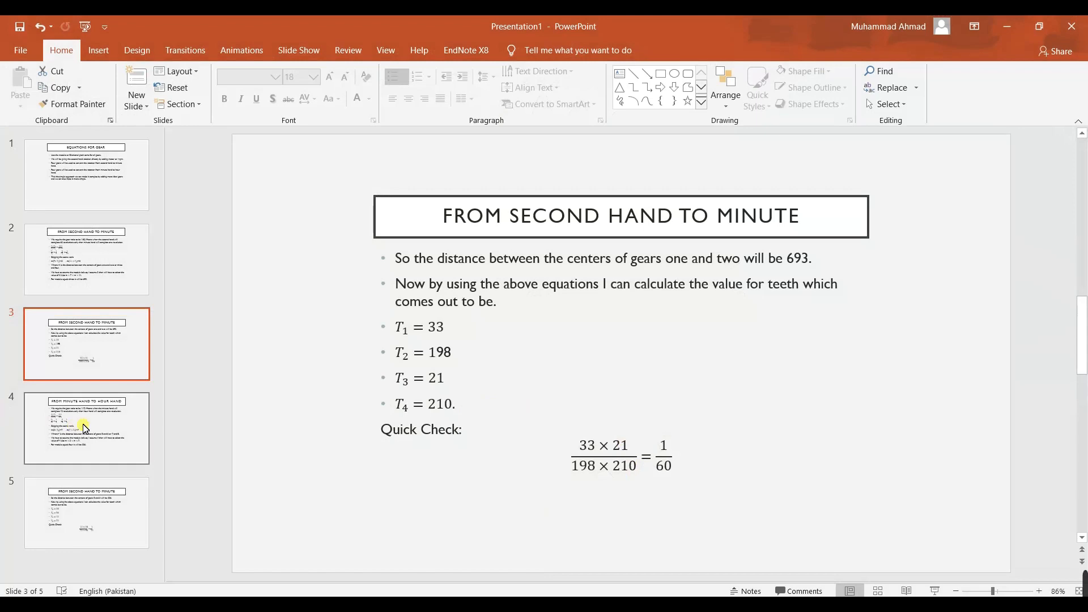
click(63, 264)
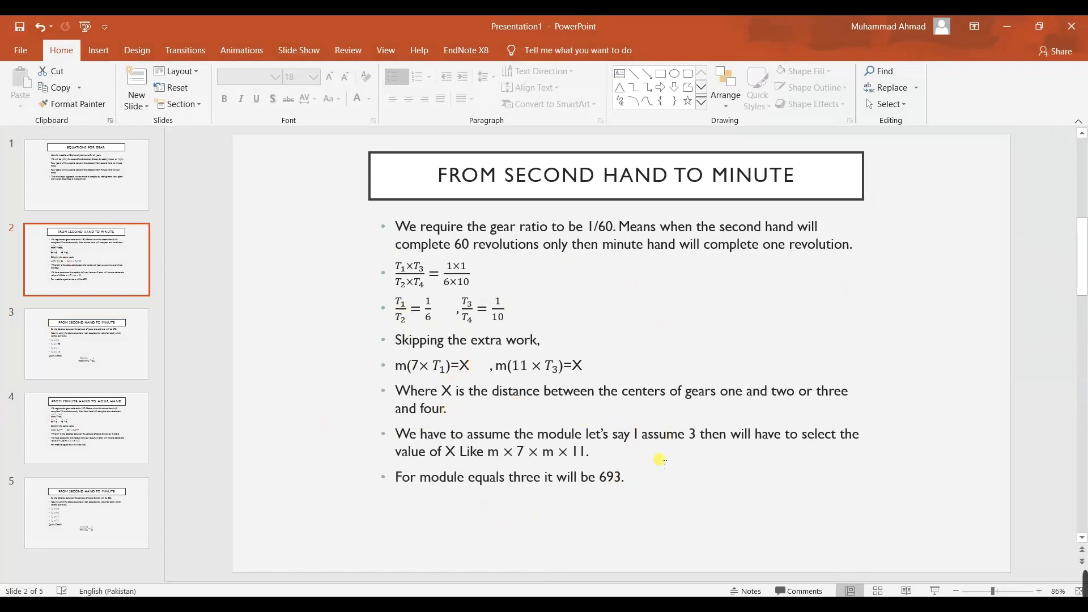
click(623, 478)
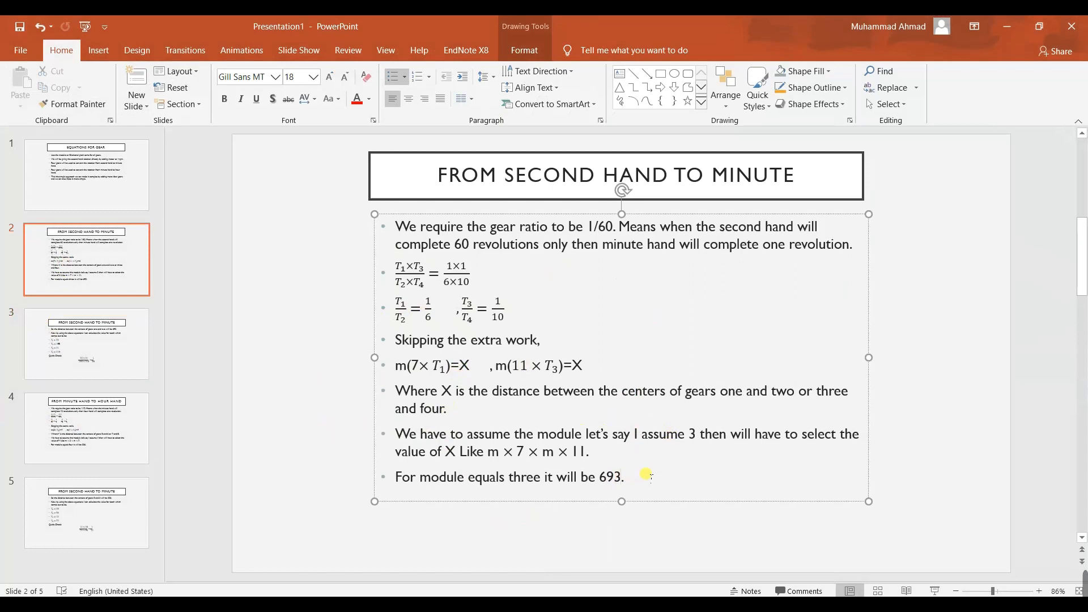
text(=)
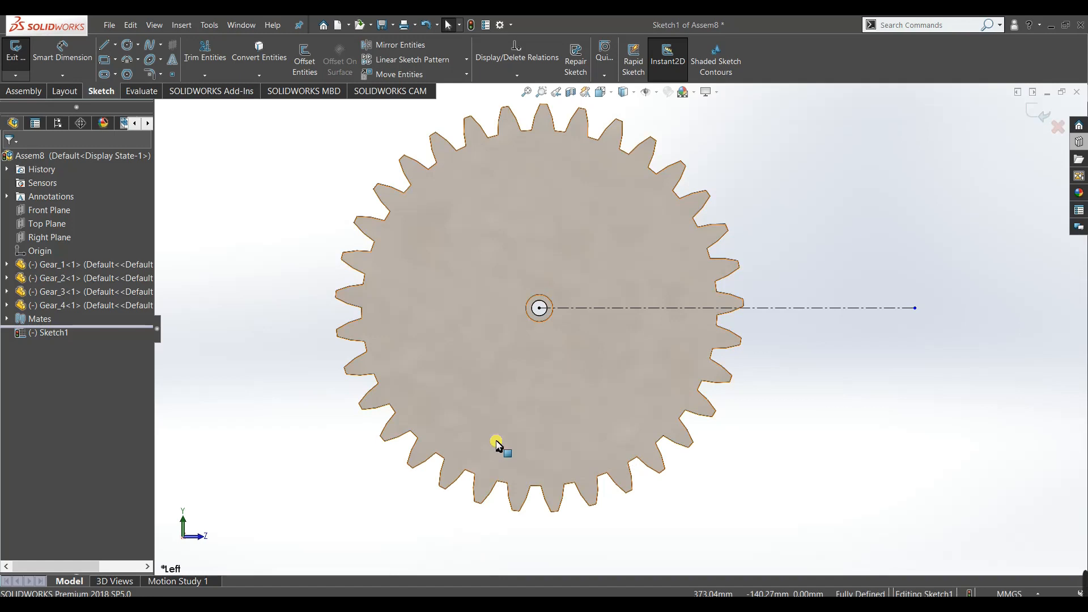
Dimension the centerline's length and set it to 346.5 mm.
click(62, 50)
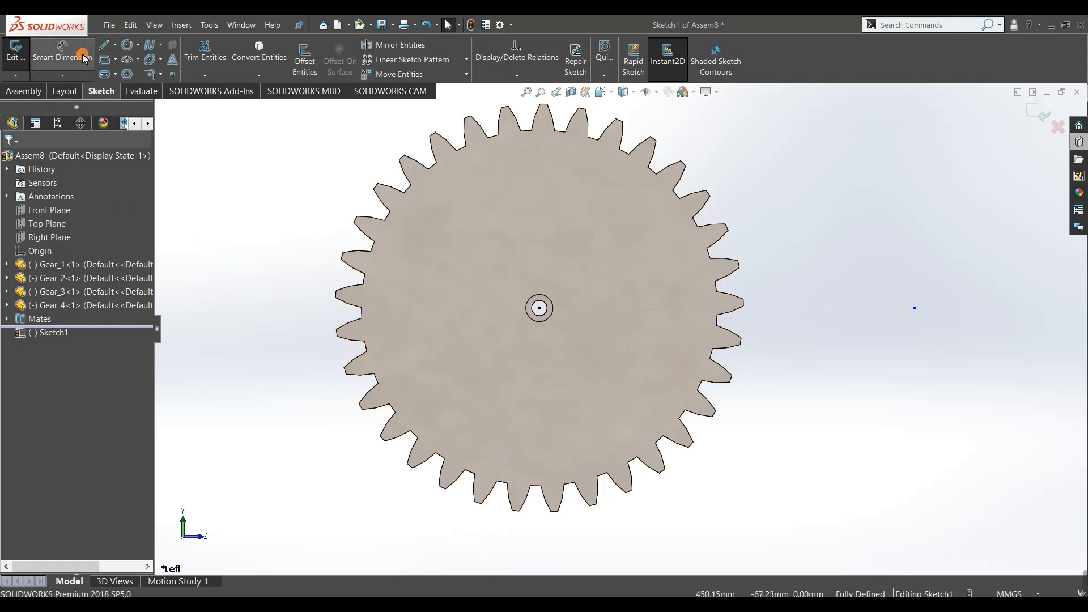
click(831, 328)
click(827, 346)
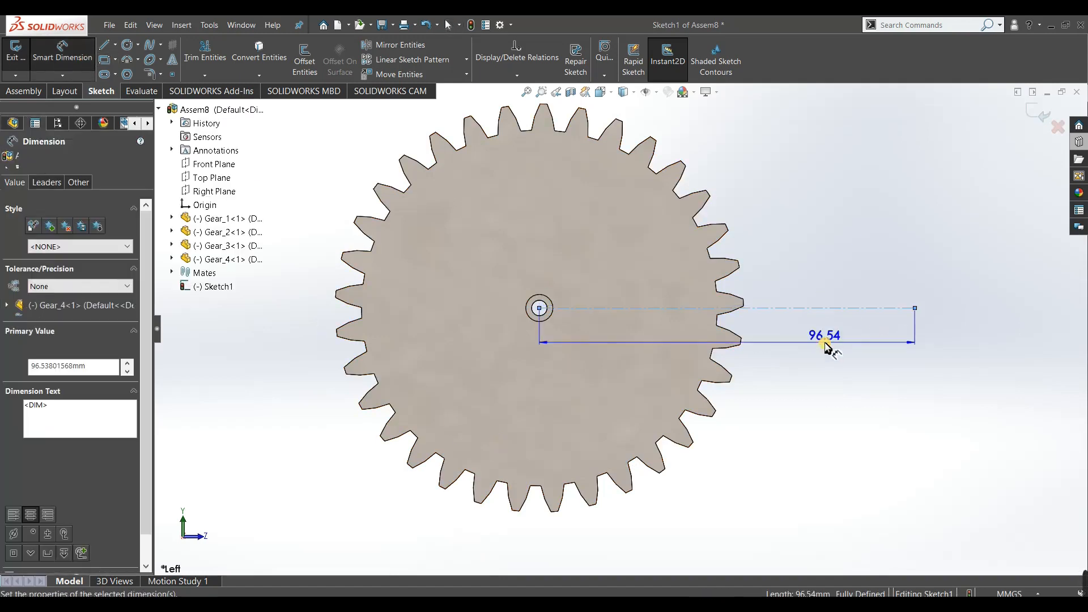
text(346.5)
key(Return)
scroll(865, 387, up, 4)
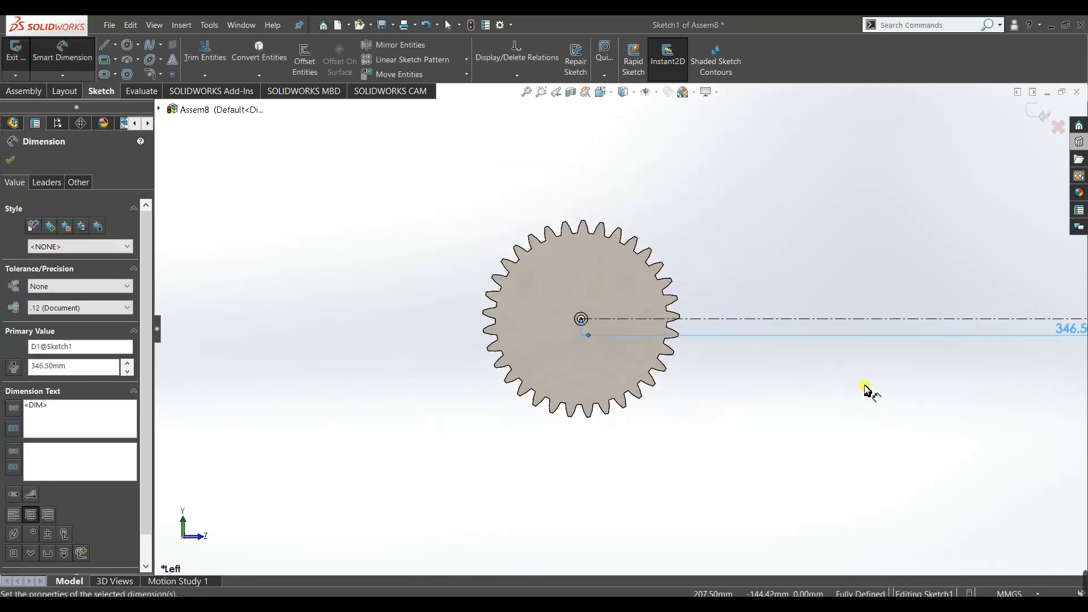
scroll(865, 386, up, 4)
scroll(822, 299, up, 5)
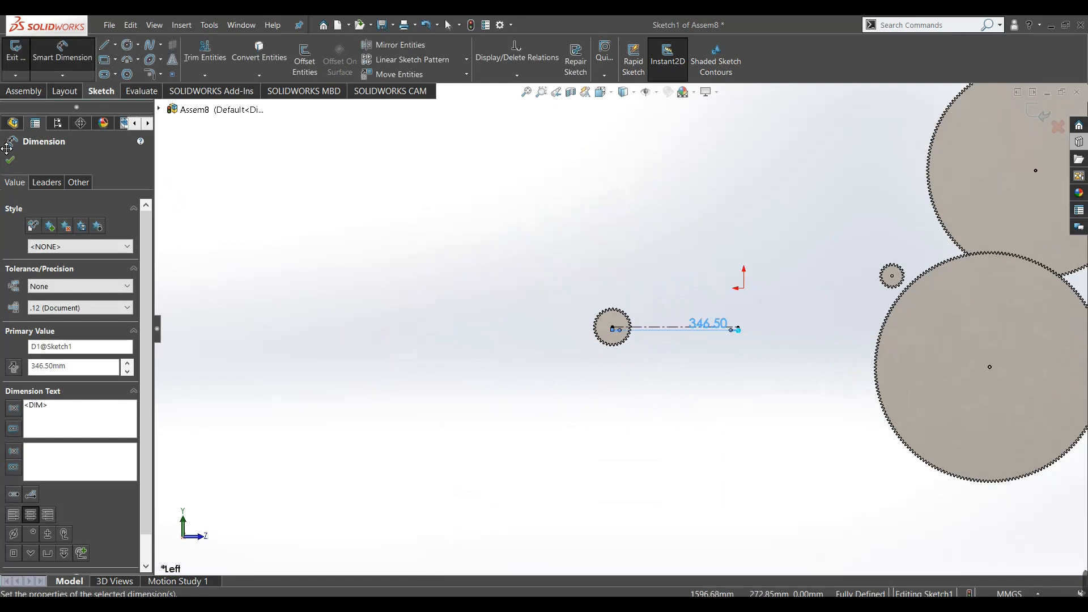
click(10, 160)
Move the centerline's dimension further below the line, inspect its start at Gear_1's centre, and exit the sketch.
scroll(690, 301, down, 3)
drag(688, 349, 640, 415)
scroll(611, 292, down, 5)
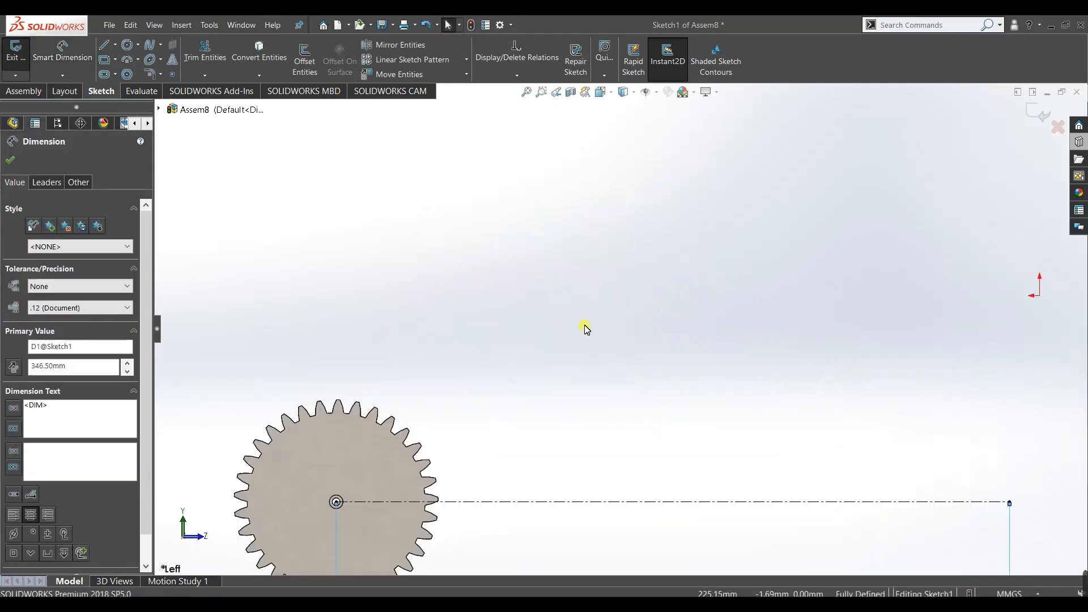
scroll(499, 442, up, 2)
scroll(499, 366, down, 8)
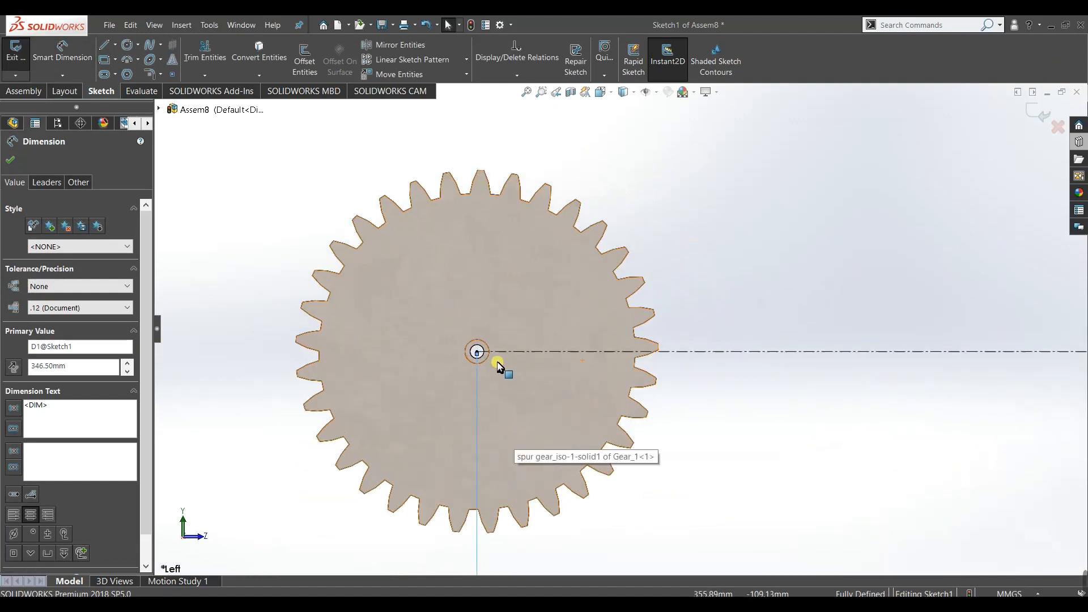
scroll(473, 358, up, 6)
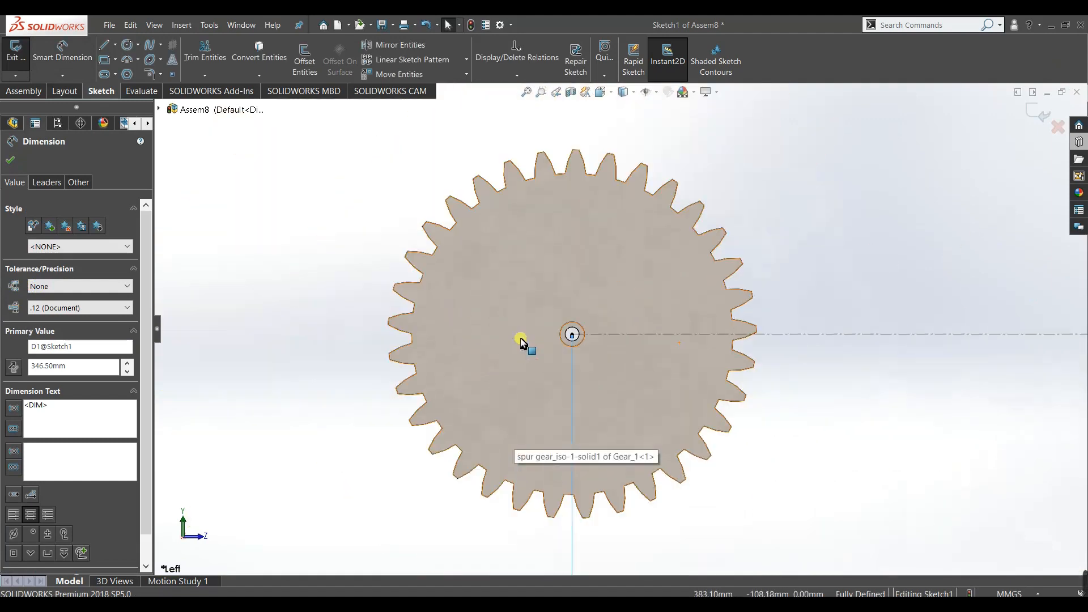
click(1035, 119)
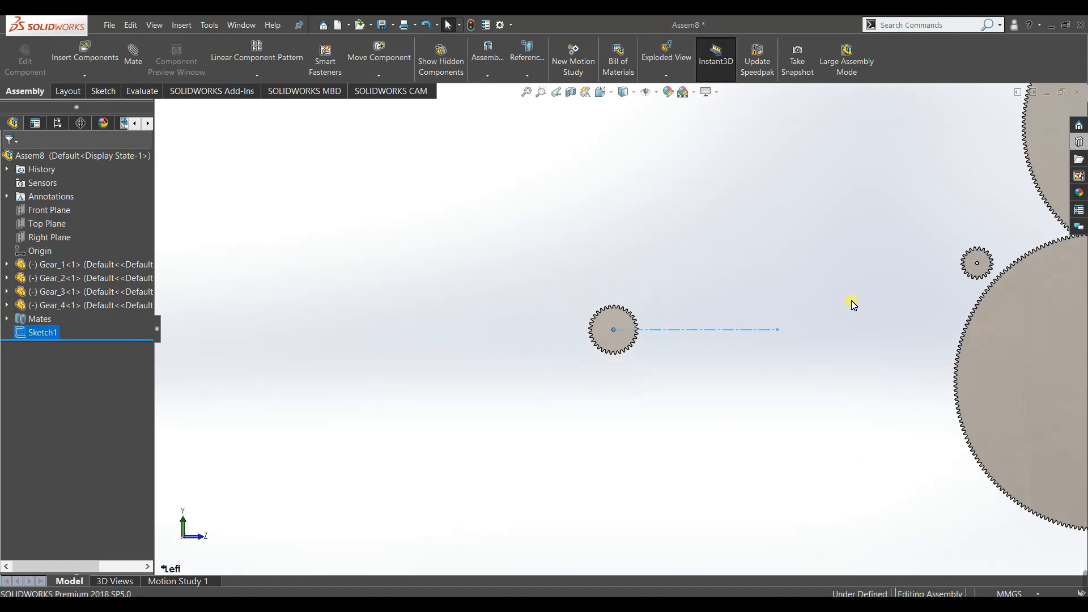
Move the large gears Gear_4 and Gear_2 above Gear_1 and the centerline, leaving them side by side.
scroll(853, 263, up, 4)
drag(818, 321, 529, 178)
drag(865, 282, 724, 206)
scroll(695, 217, down, 1)
scroll(694, 216, down, 2)
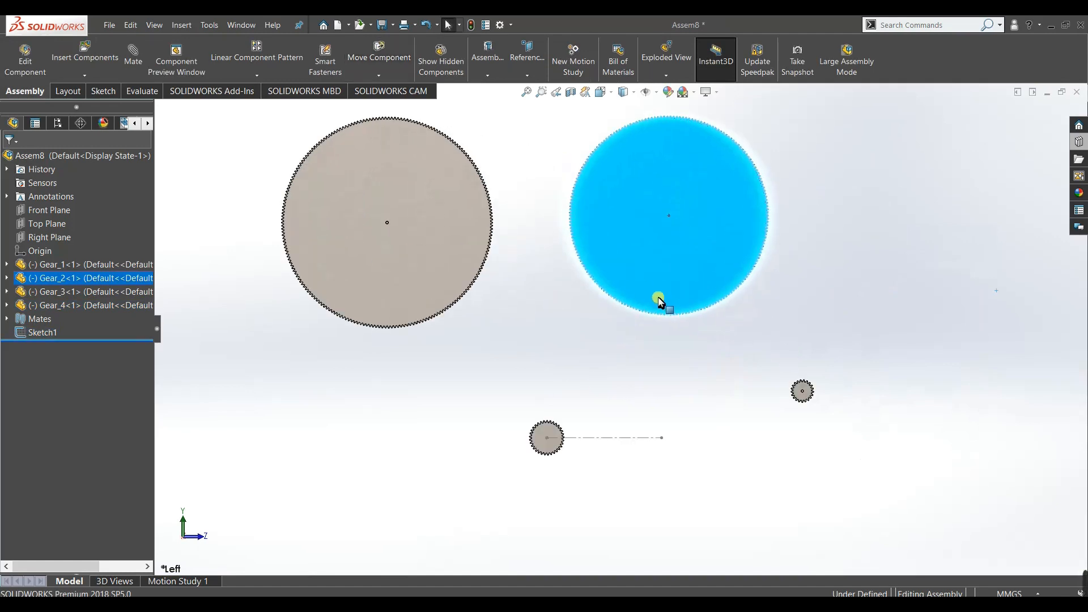
click(640, 334)
Add a concentric mate between Gear_2's cylindrical shaft face and the free endpoint of the sketched centerline.
middle_drag(667, 199, 662, 210)
scroll(681, 218, down, 5)
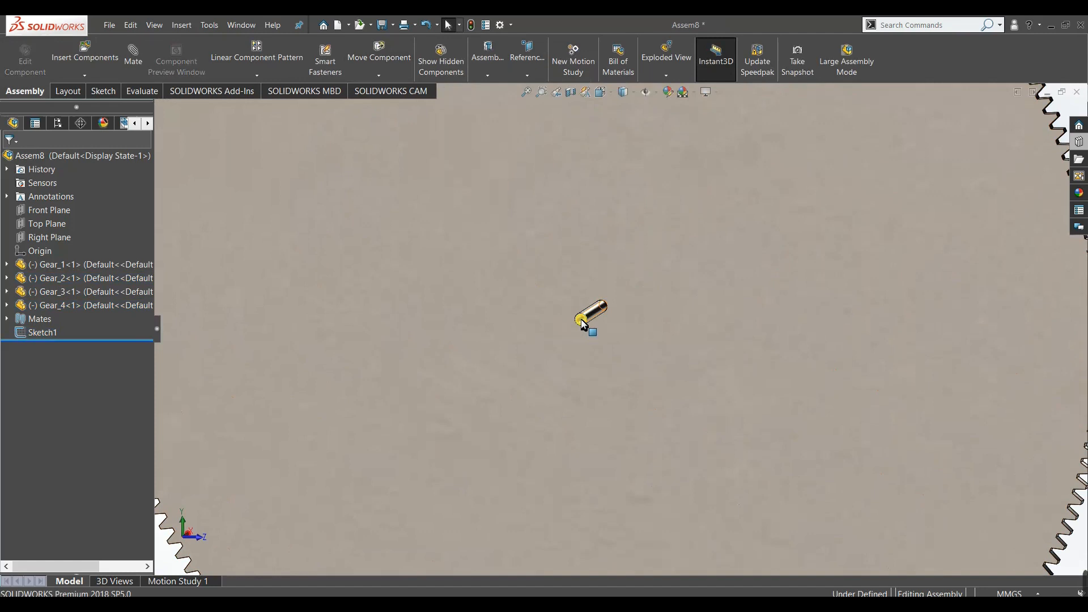
click(585, 325)
scroll(476, 272, up, 6)
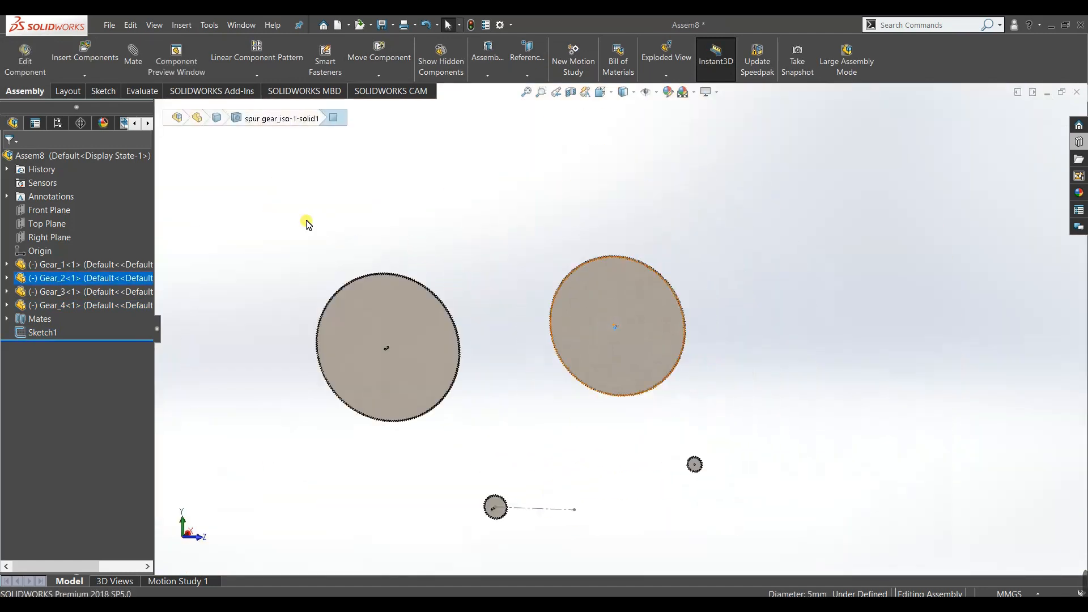
click(132, 57)
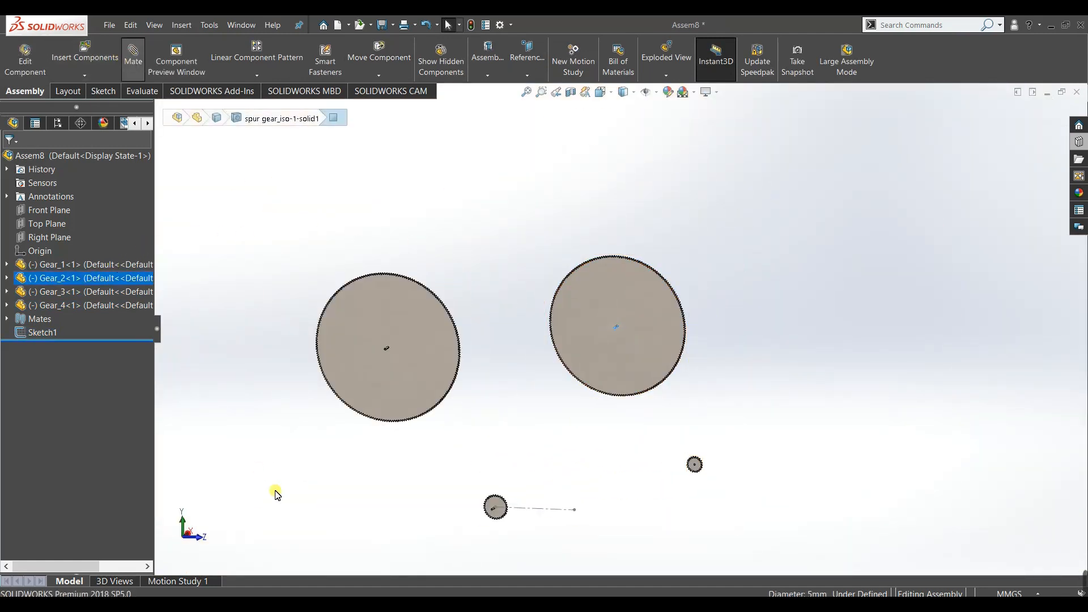
click(575, 511)
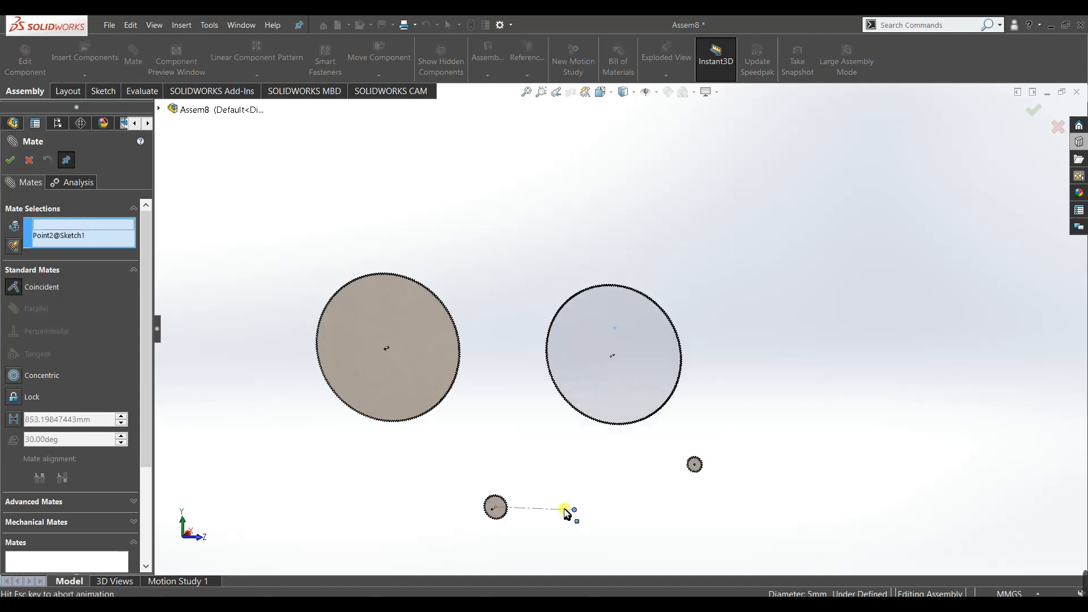
click(12, 377)
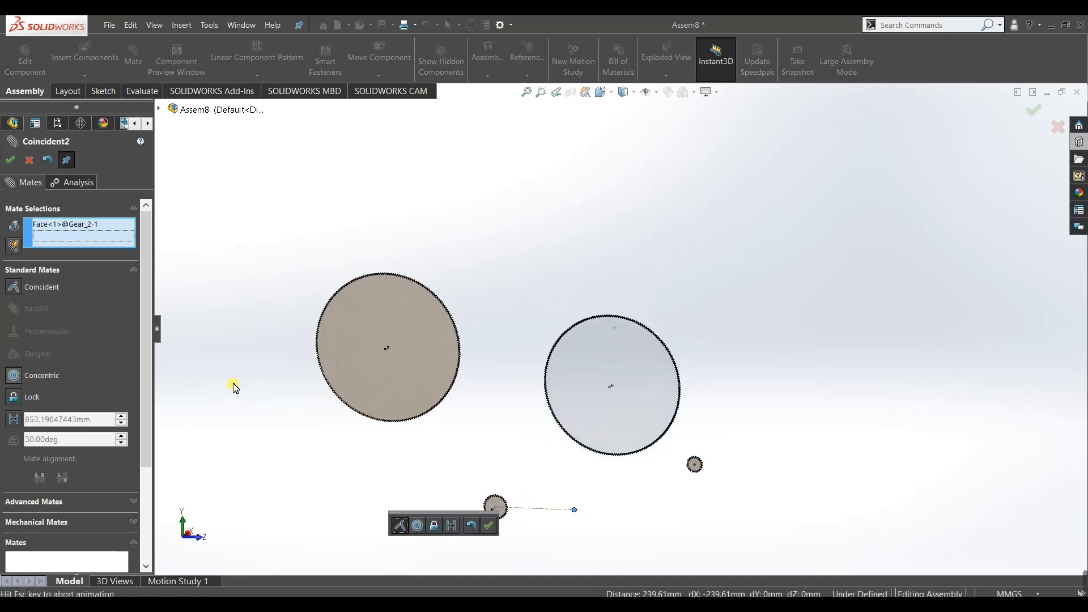
click(487, 525)
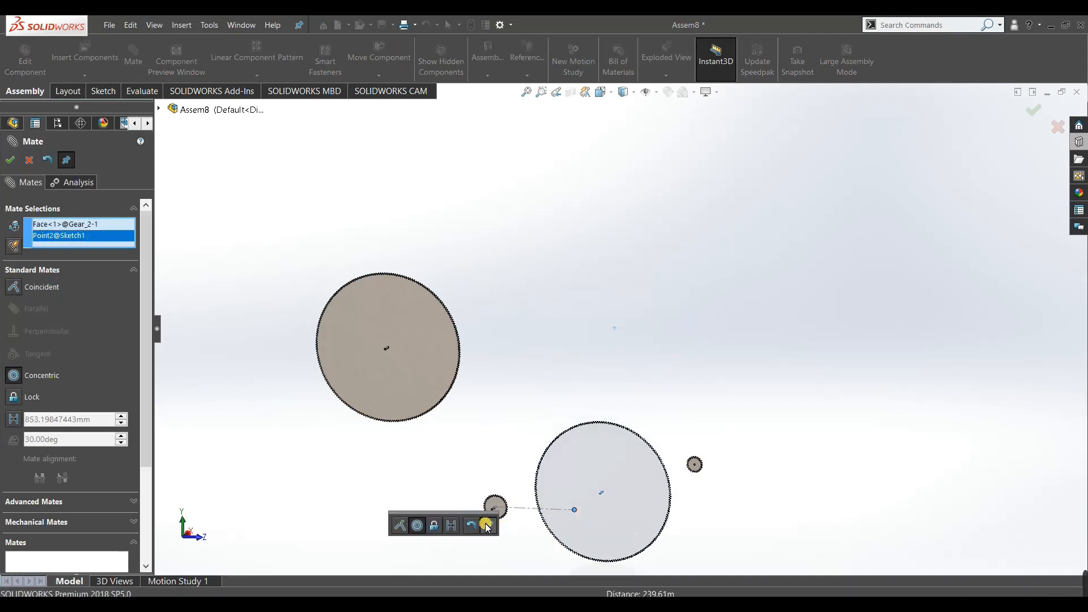
Add a coincident mate between the flat faces of Gear_1 and Gear_2 so they lie in the same plane.
scroll(523, 532, up, 1)
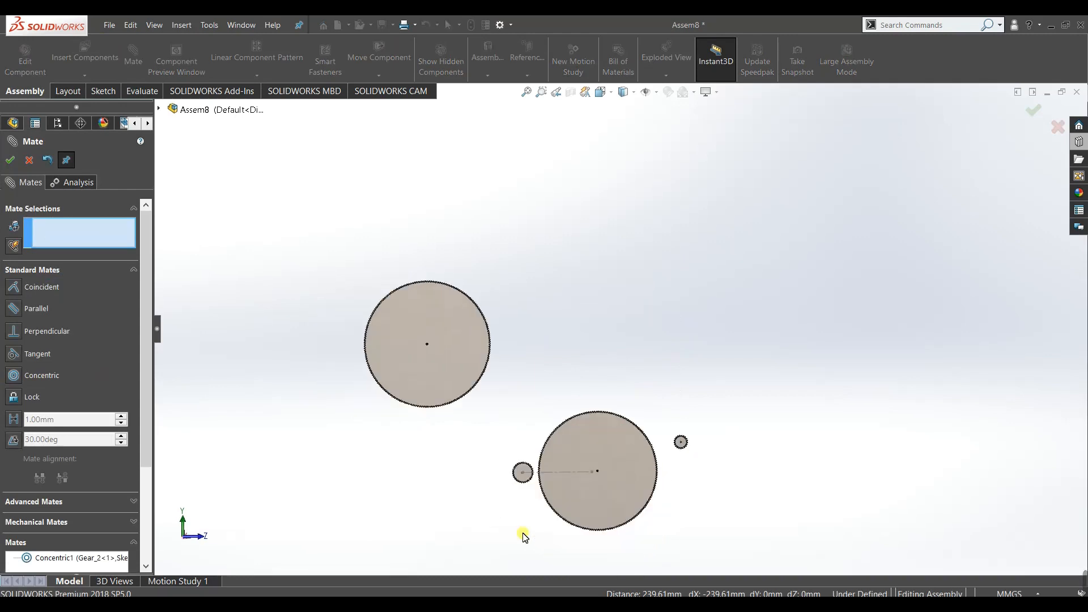
middle_drag(522, 532, 526, 514)
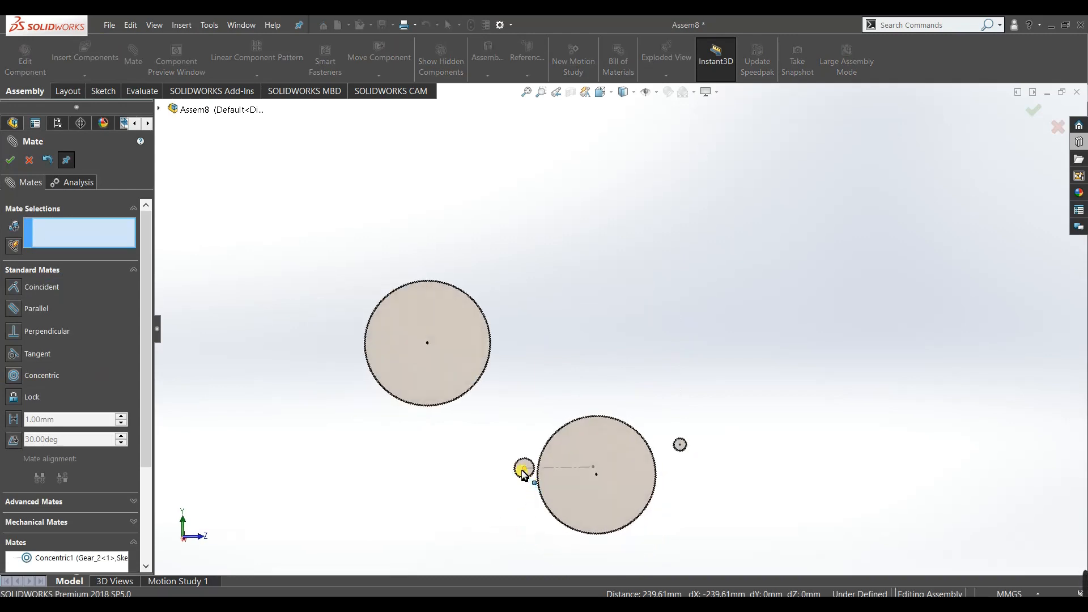
scroll(523, 472, down, 4)
click(583, 428)
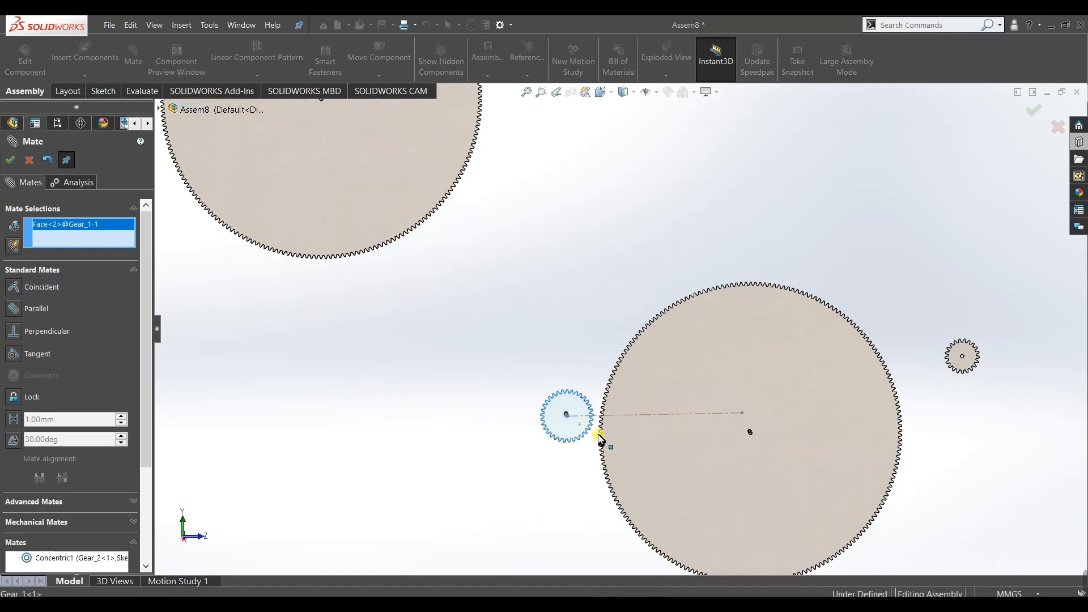
click(658, 455)
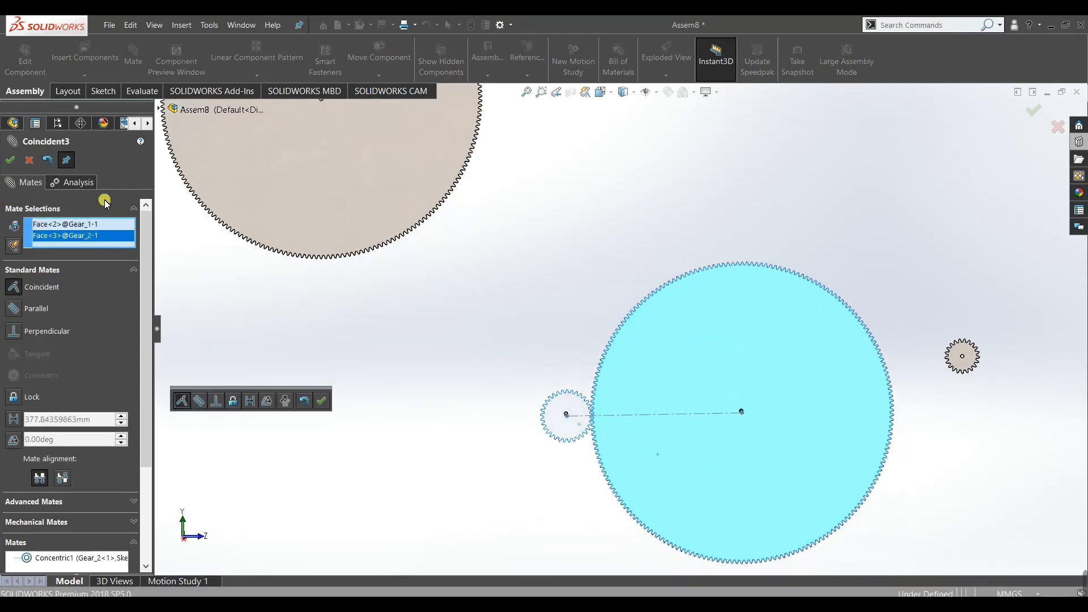
click(316, 398)
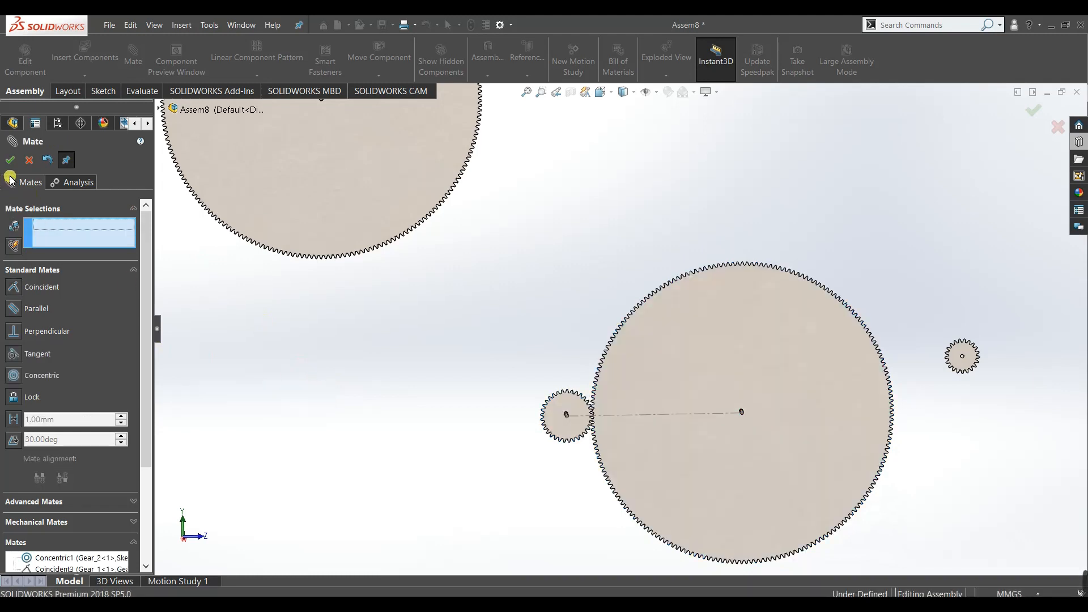
Add a concentric mate between Gear_1's cylindrical bore face and the centerline's endpoint at its centre.
key(Escape)
scroll(620, 433, down, 6)
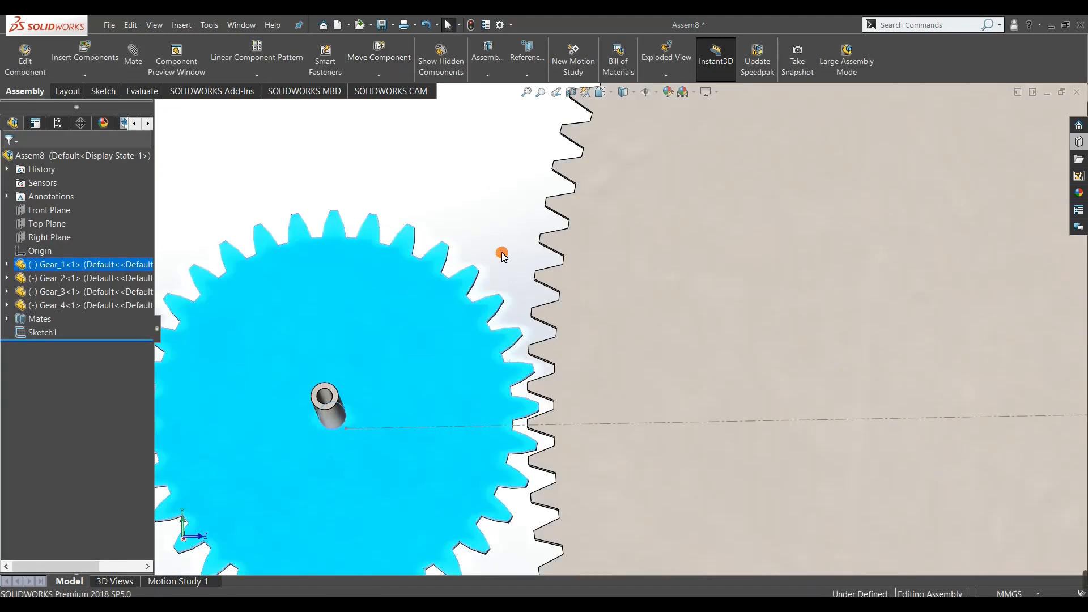
click(136, 64)
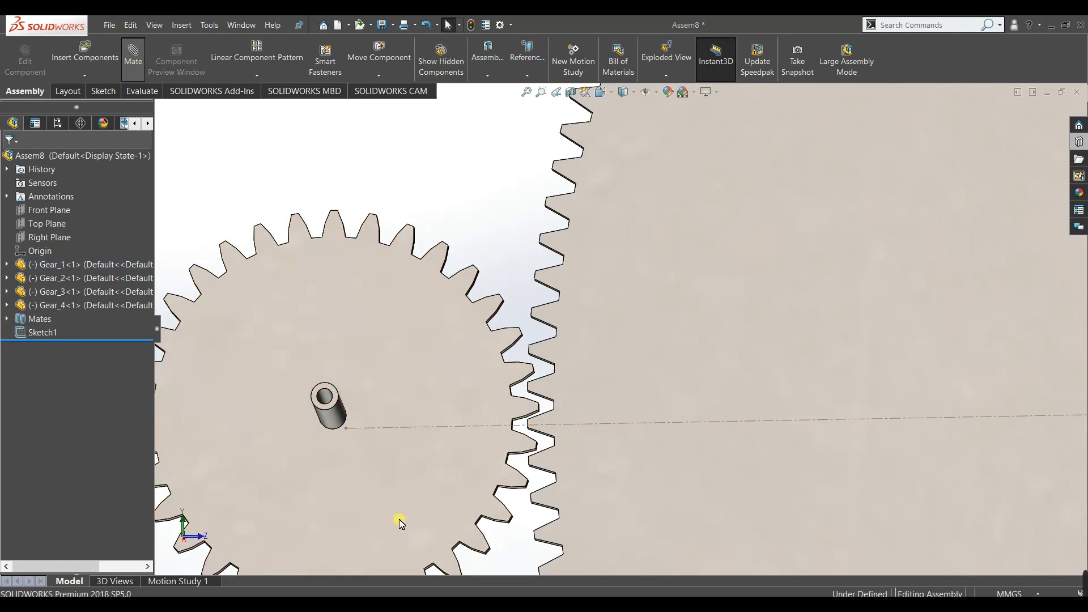
click(326, 397)
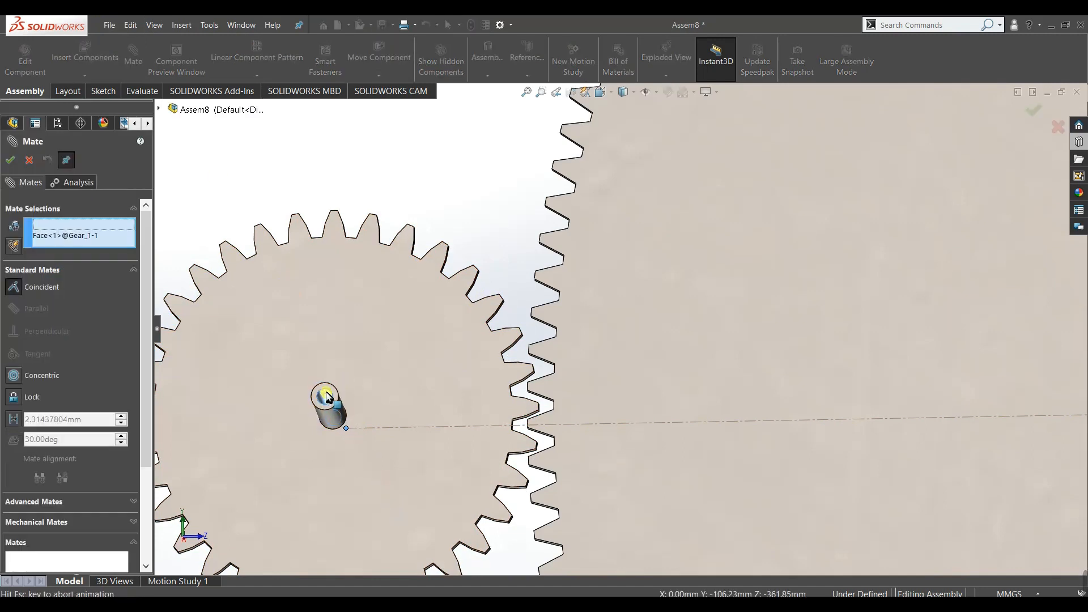
click(223, 428)
click(12, 375)
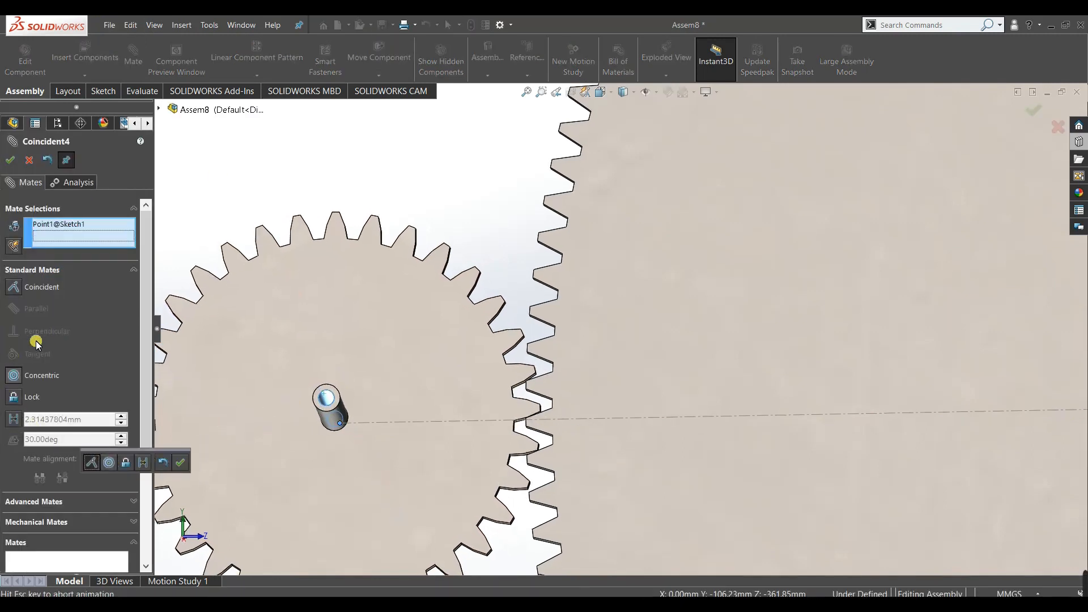
click(17, 158)
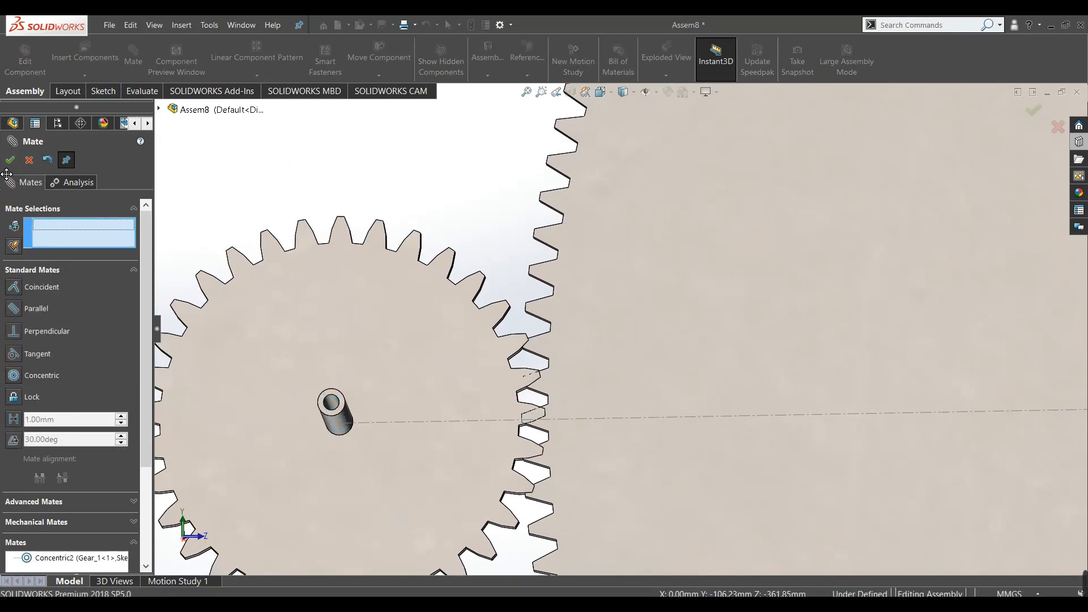
click(10, 159)
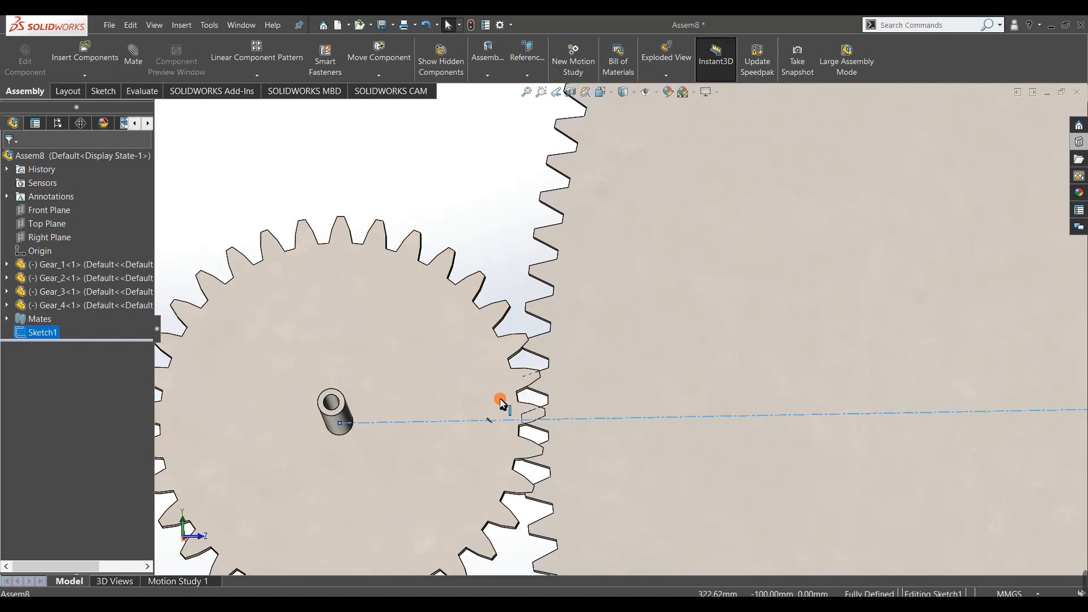
Rotate Gear_1 until its teeth sit in the gaps between Gear_2's teeth without overlapping.
drag(500, 404, 498, 318)
key(Escape)
mouse_move(549, 414)
mouse_down()
mouse_move(552, 469)
mouse_move(547, 381)
mouse_up()
scroll(539, 401, down, 3)
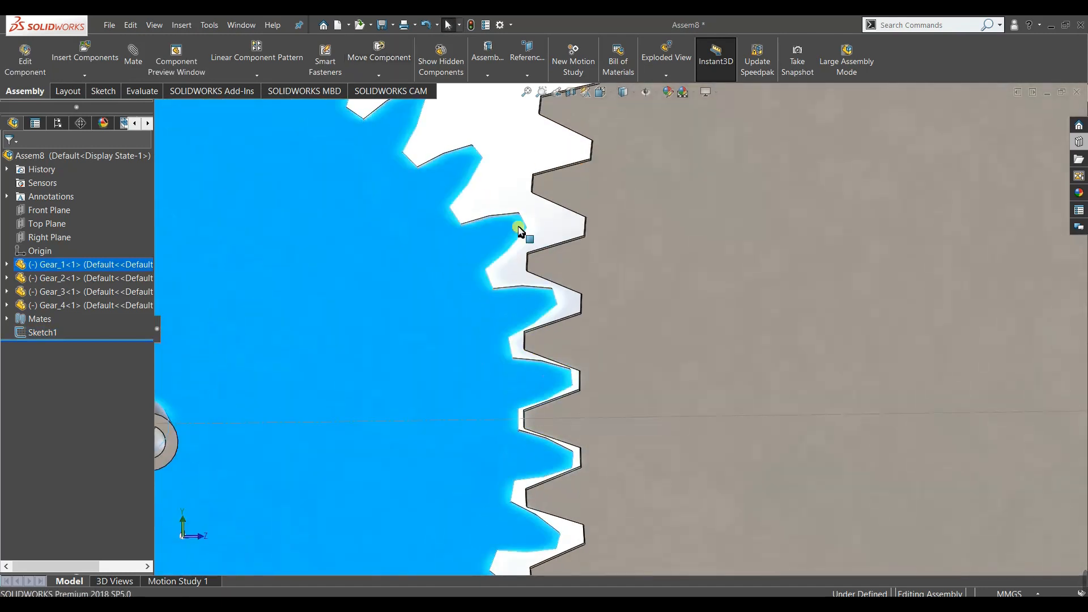
click(520, 232)
scroll(519, 232, up, 10)
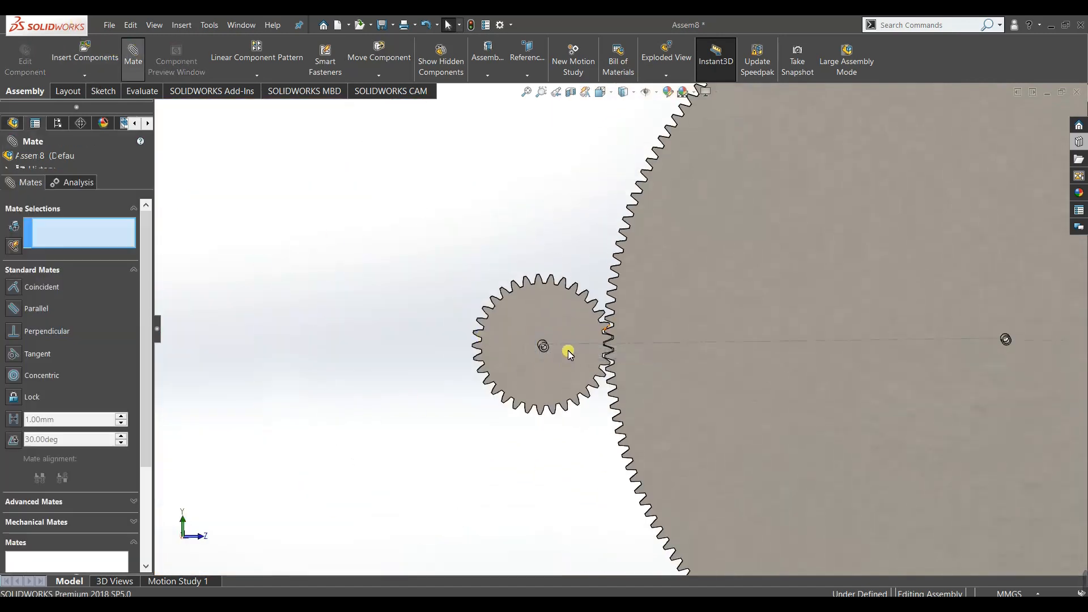
scroll(568, 350, down, 5)
click(29, 523)
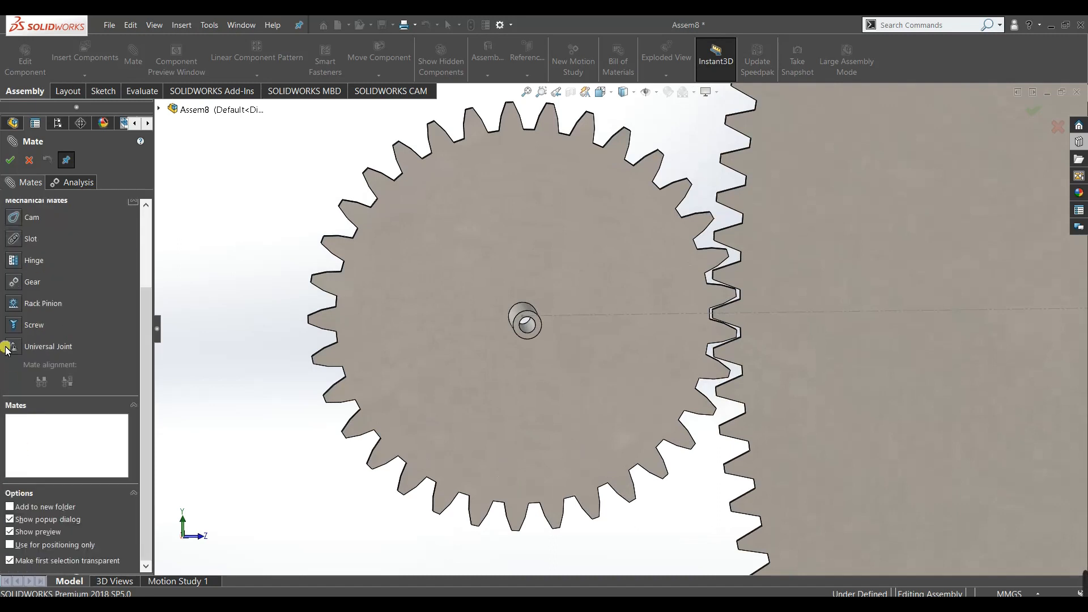
click(28, 161)
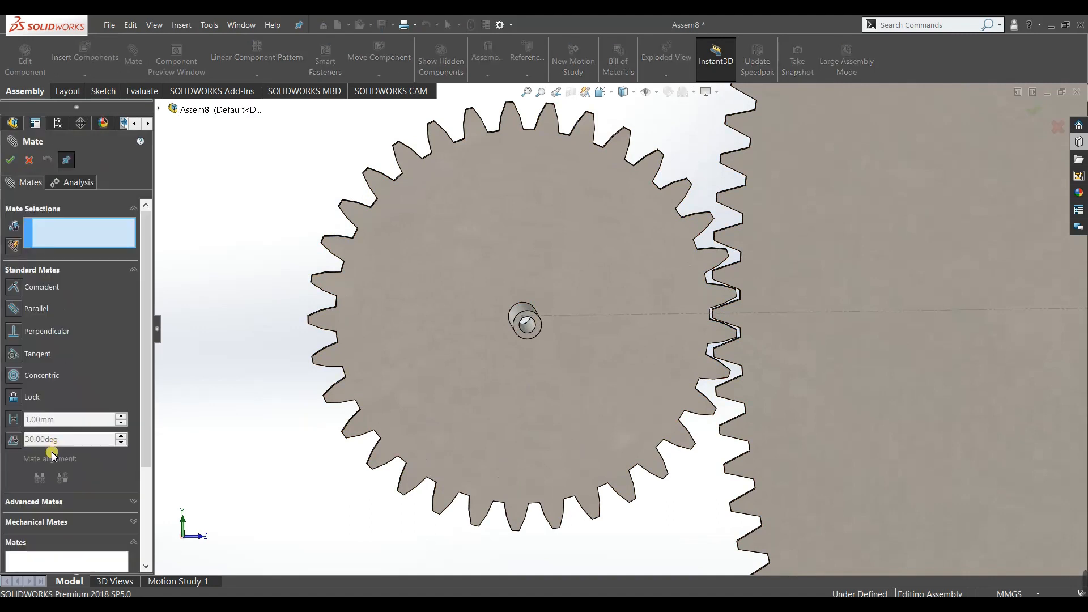
Start a mechanical Gear mate between the bore of Gear_1 and the bore of Gear_2.
click(45, 522)
click(14, 279)
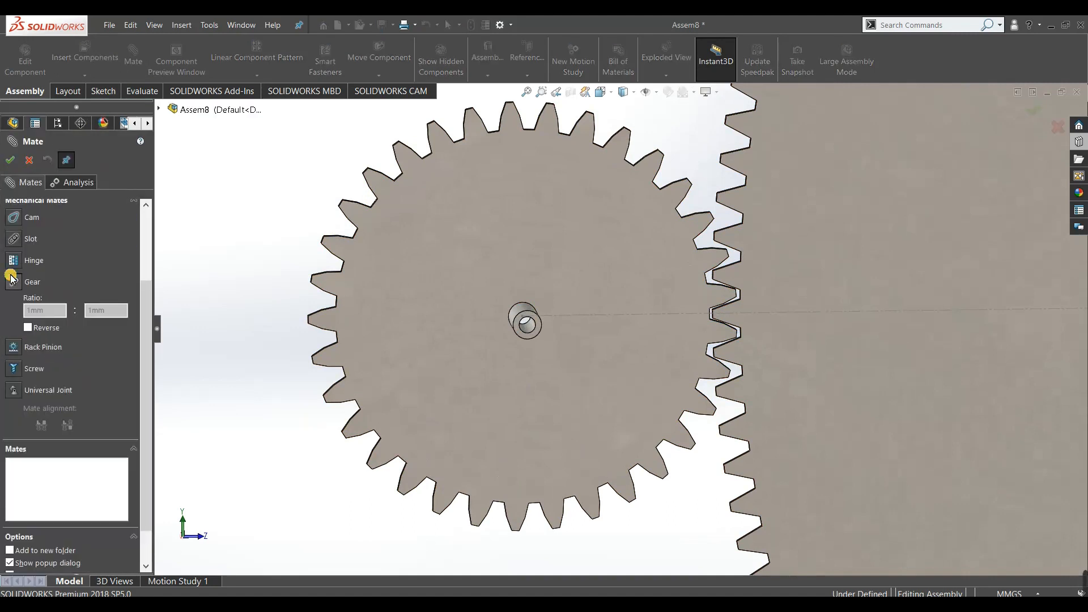
scroll(506, 333, down, 4)
click(558, 315)
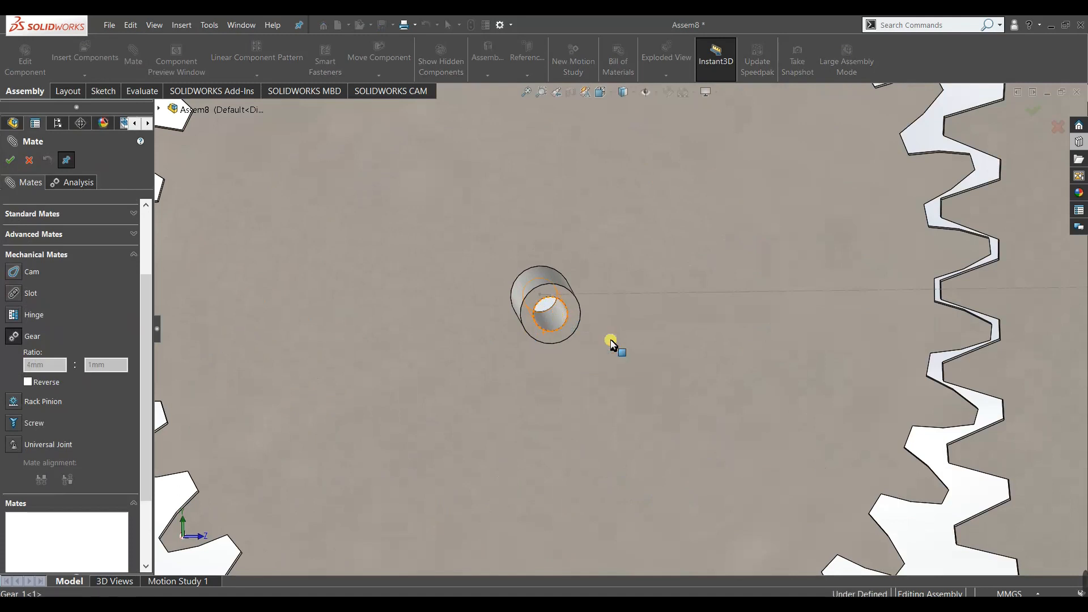
scroll(611, 333, up, 4)
scroll(698, 352, up, 6)
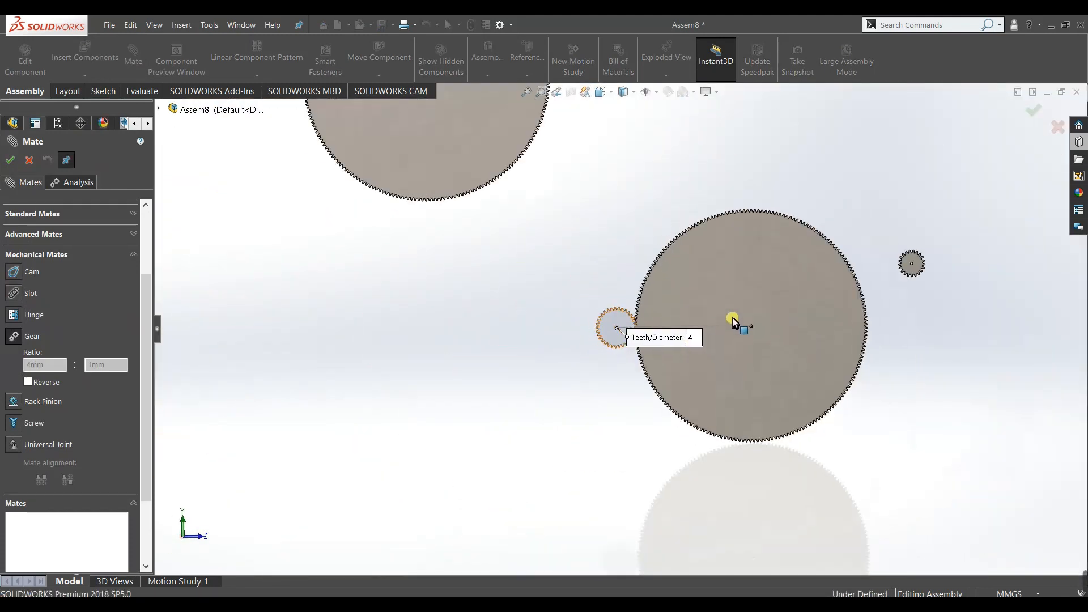
scroll(742, 326, down, 3)
scroll(754, 331, down, 6)
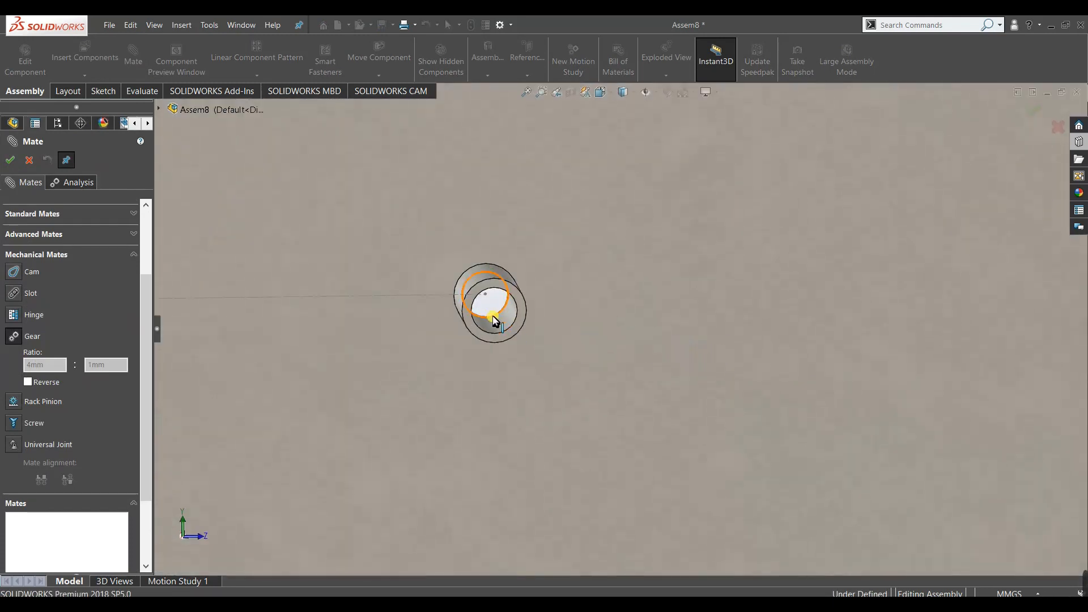
click(493, 320)
key(f)
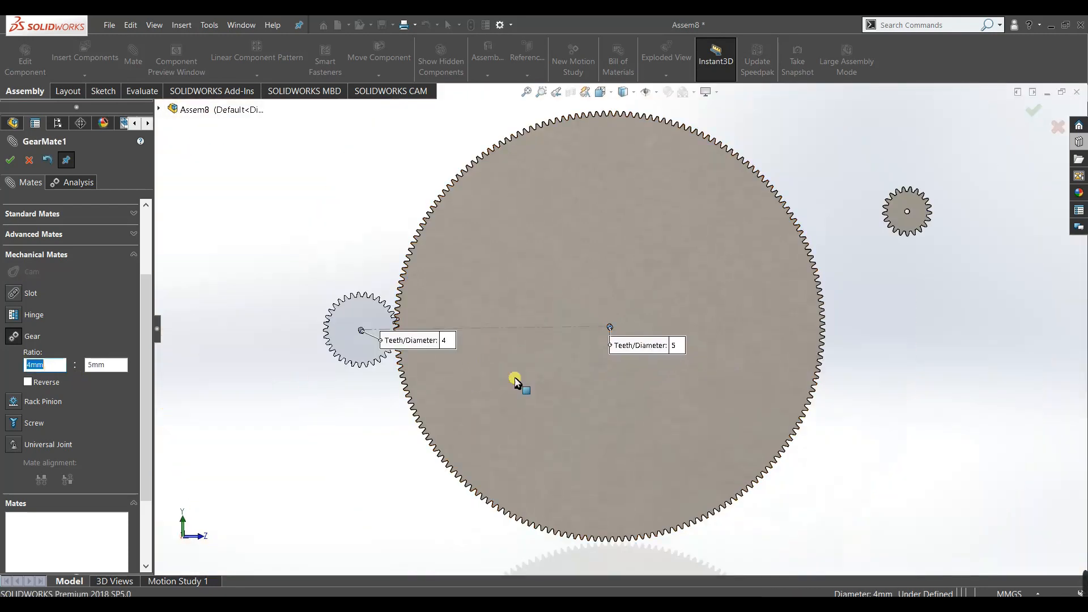
Set the gear mate ratio to 33 : 198, accept the mate and finish mating.
text(33)
click(113, 365)
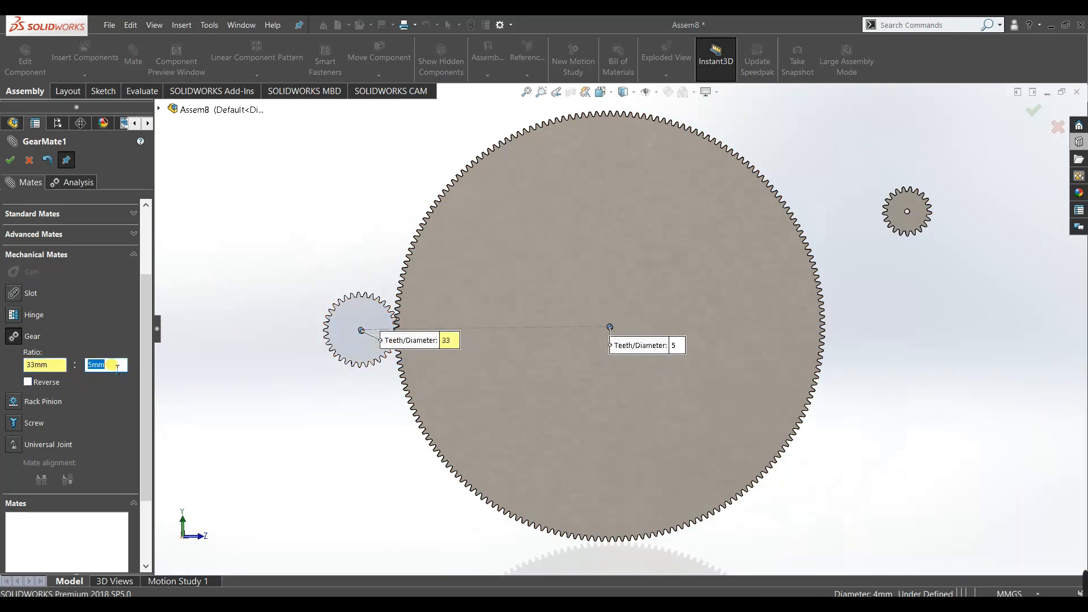
key(Return)
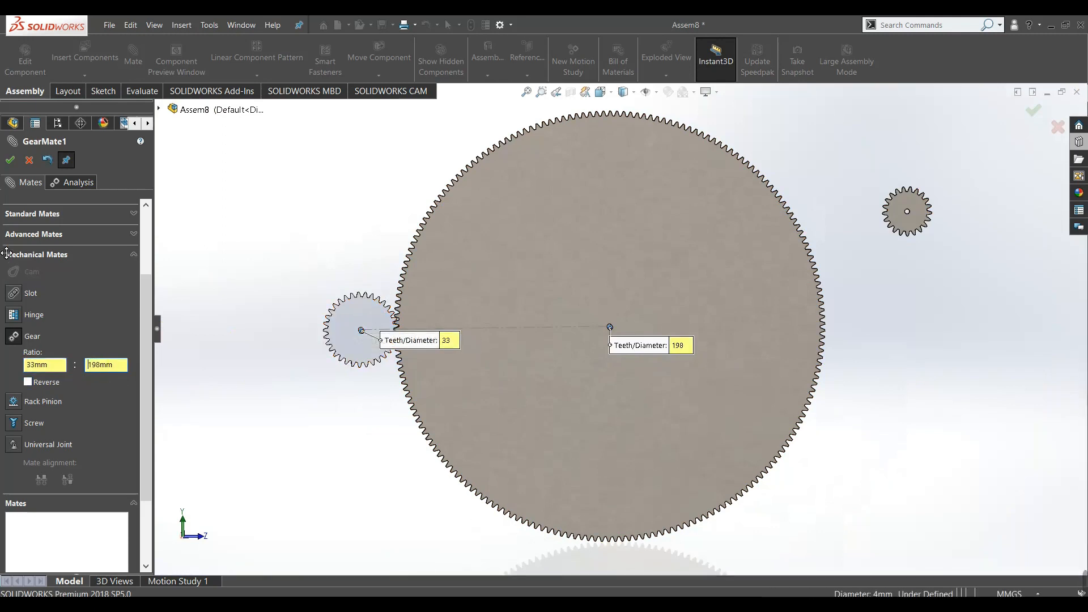
click(9, 160)
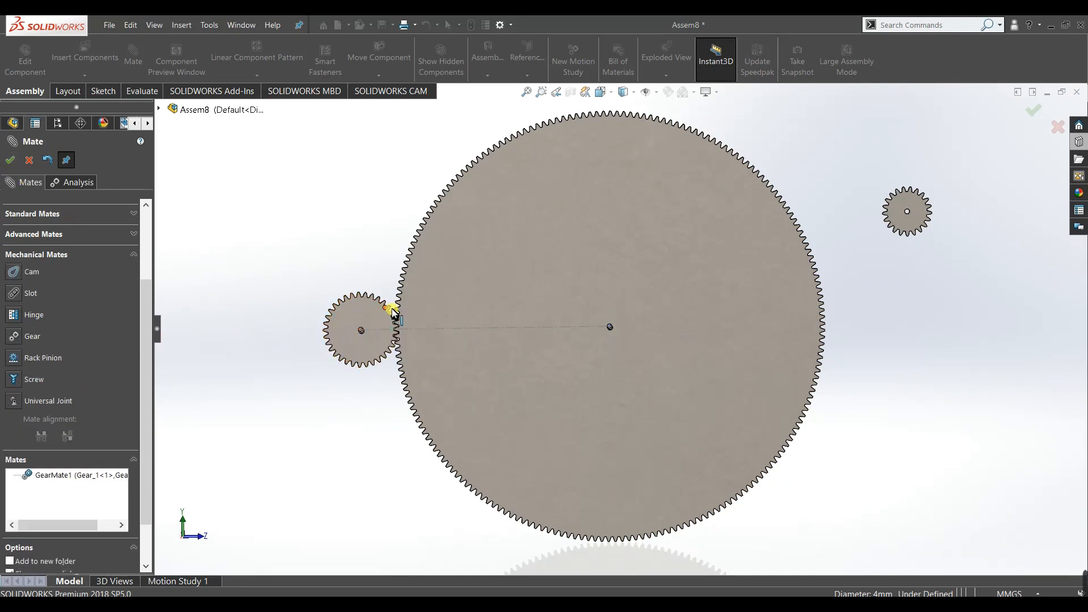
scroll(395, 313, down, 3)
click(8, 161)
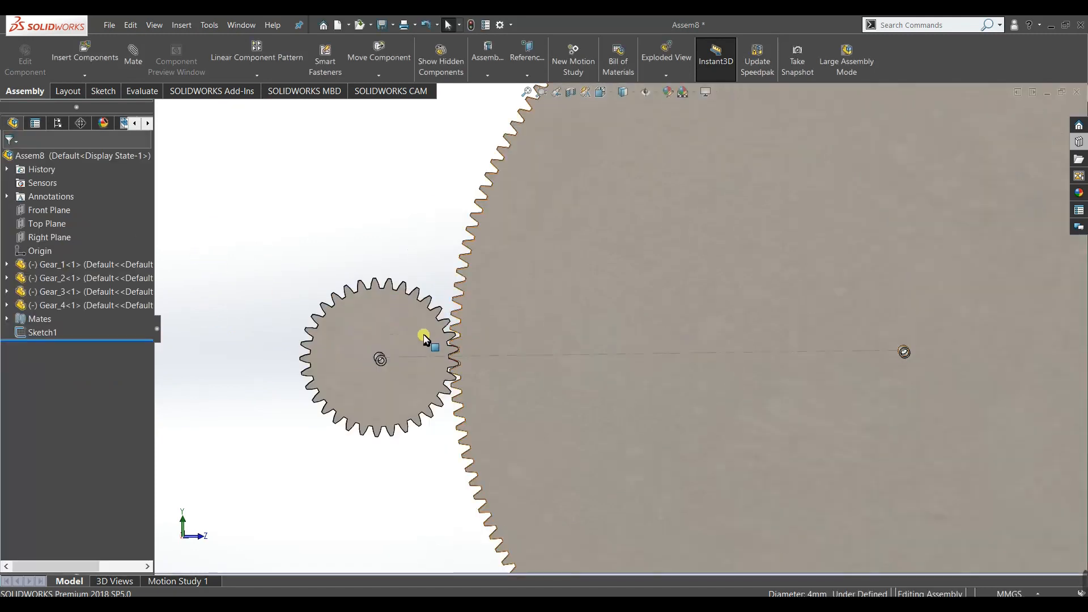
Turn Gear_1 to check how the gear mate drives Gear_2.
mouse_move(431, 330)
mouse_down()
mouse_move(441, 336)
mouse_move(430, 420)
mouse_move(394, 451)
mouse_move(425, 391)
mouse_move(419, 336)
mouse_move(379, 357)
mouse_move(391, 398)
mouse_move(418, 384)
mouse_move(417, 346)
mouse_up()
click(375, 223)
scroll(629, 300, up, 8)
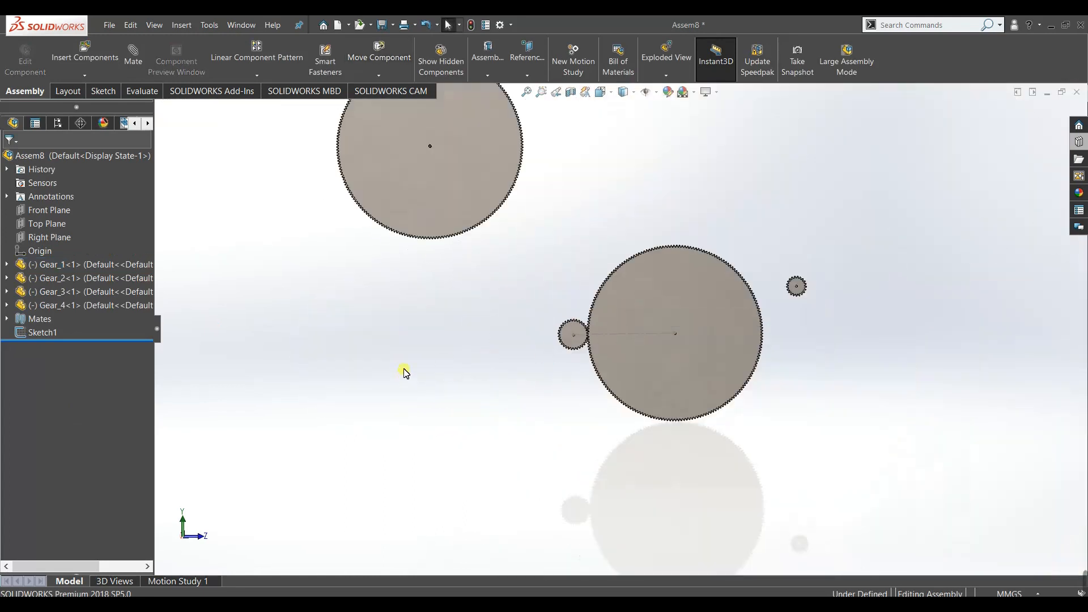
Hide the centre-distance sketch between Gear_1 and Gear_2.
middle_drag(522, 450, 590, 340)
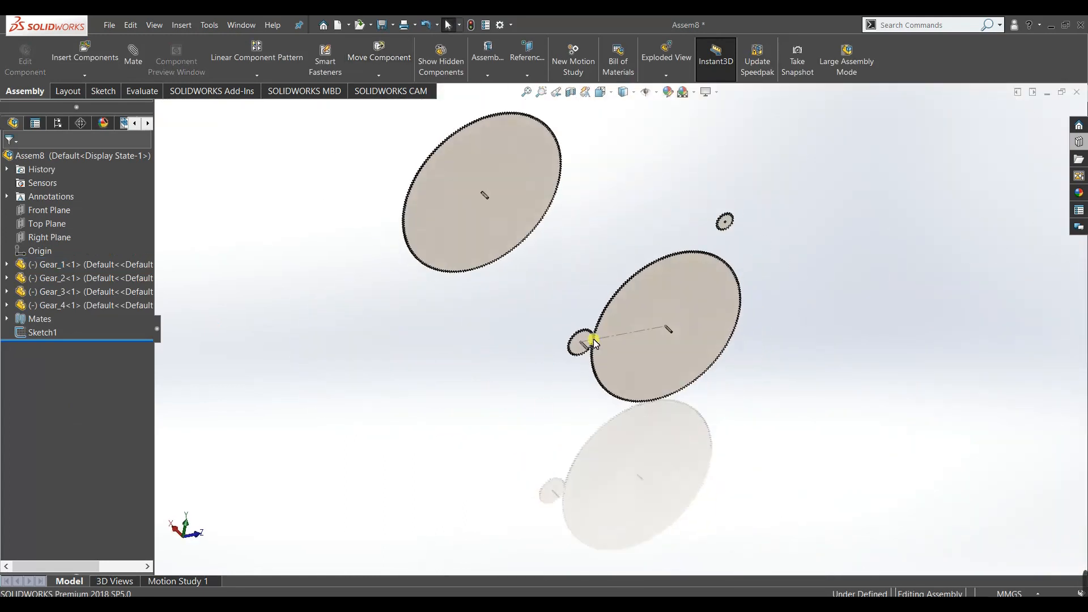
right_click(658, 333)
click(681, 313)
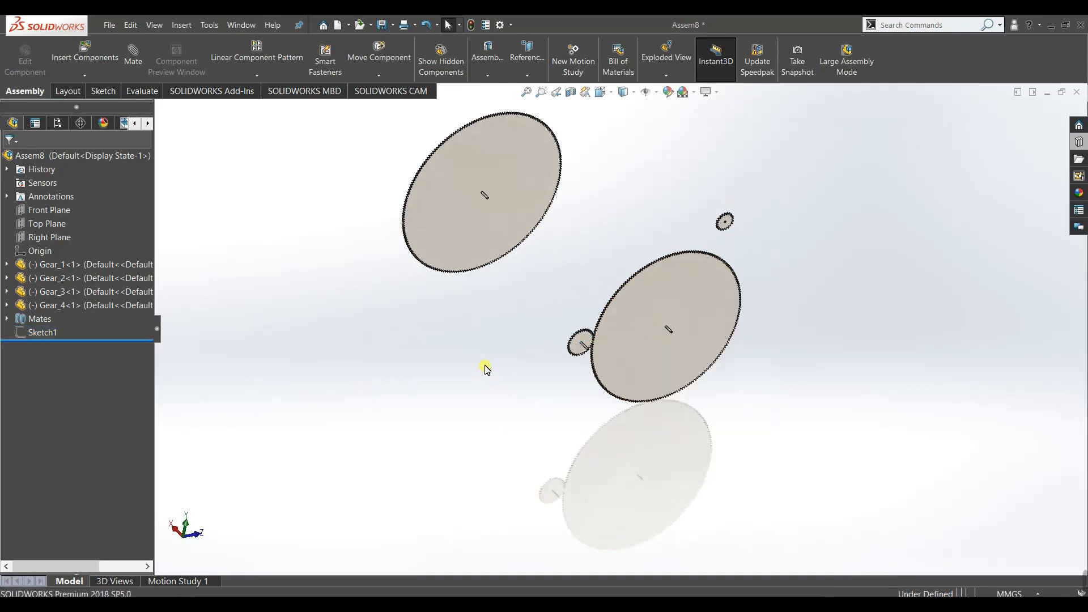
Add a coincident mate between Gear_3's circular bore edge and Gear_2's cylindrical shaft face.
middle_drag(545, 371, 524, 310)
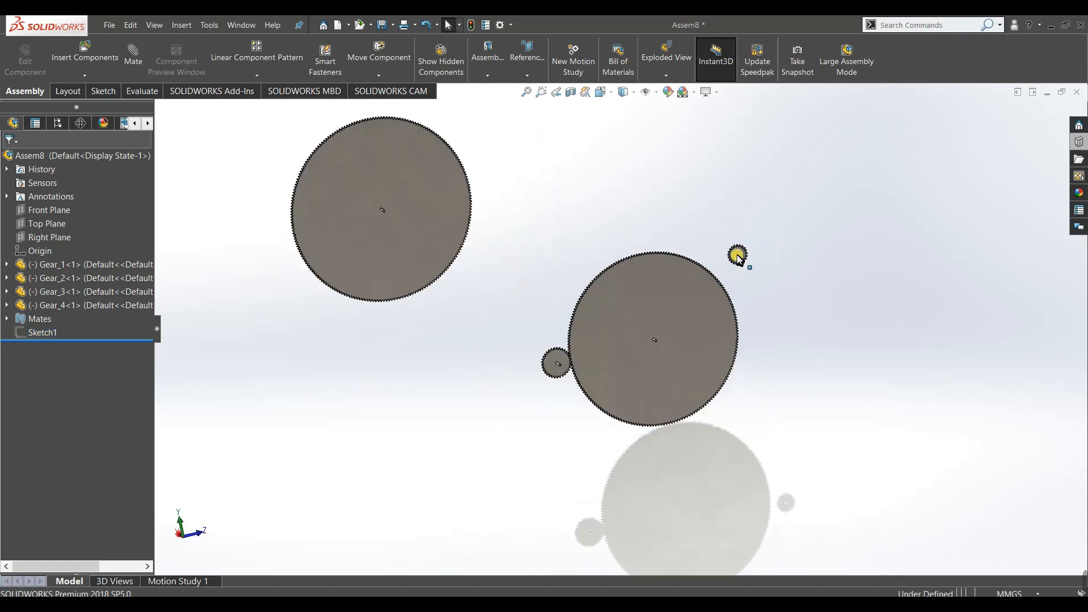
scroll(736, 253, down, 5)
scroll(668, 318, down, 4)
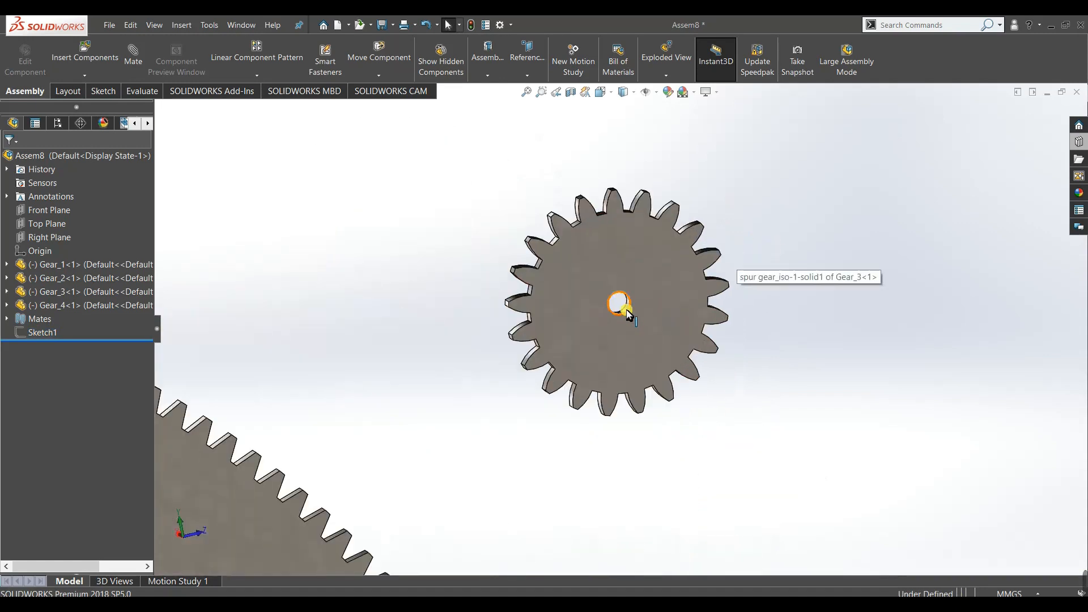
click(627, 312)
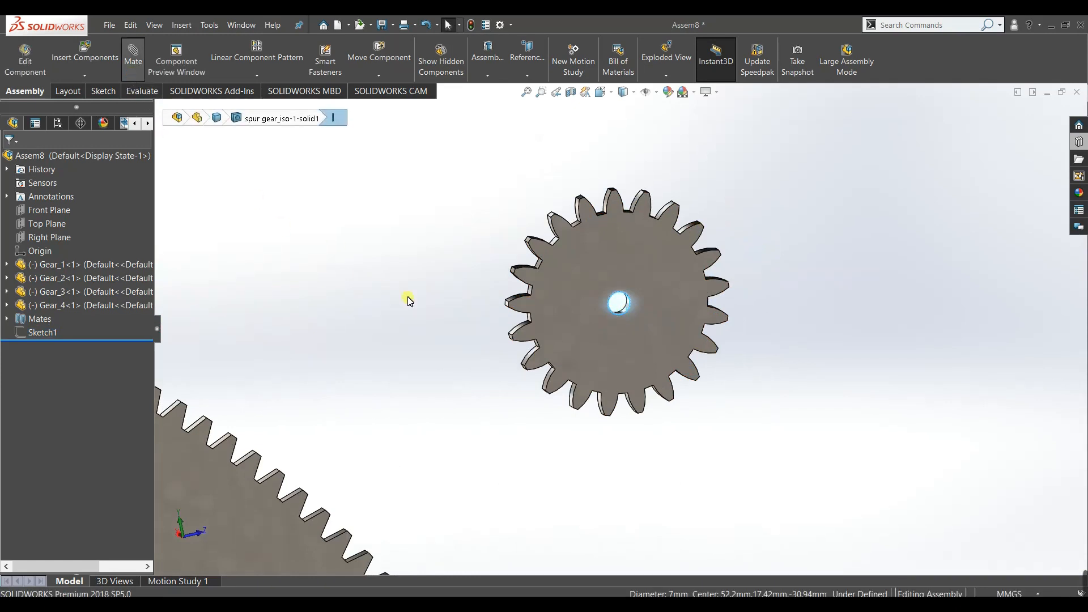
scroll(503, 420, up, 10)
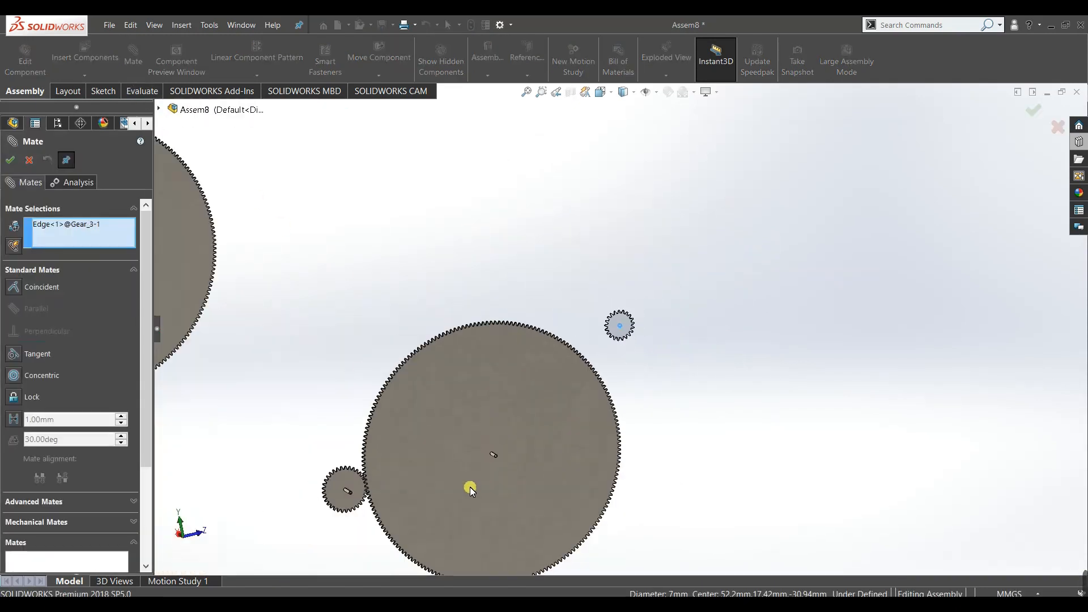
scroll(470, 487, down, 4)
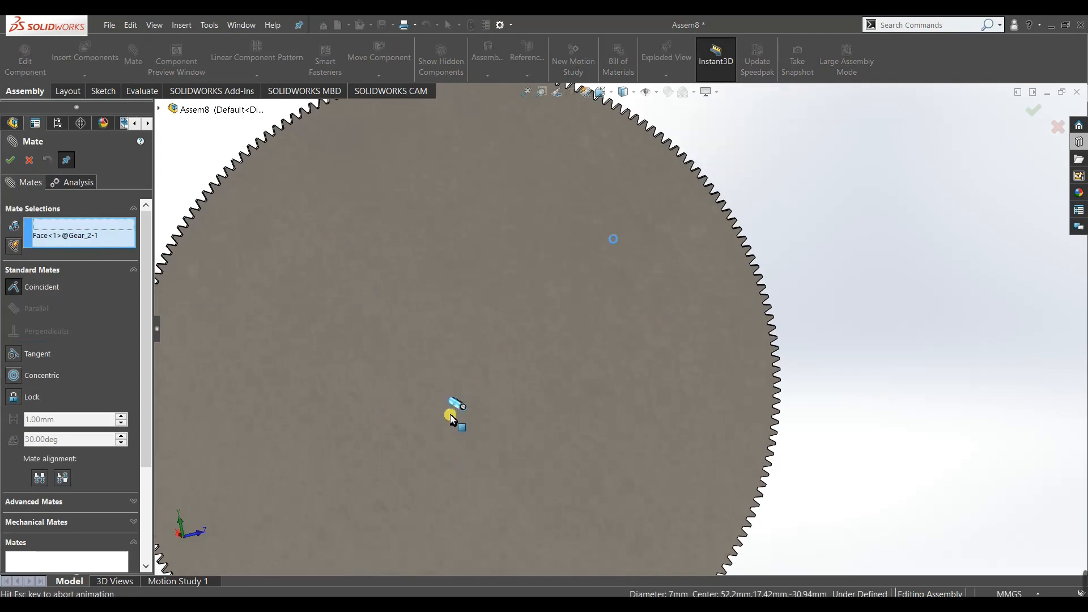
click(454, 415)
scroll(357, 391, up, 3)
middle_drag(366, 376, 466, 432)
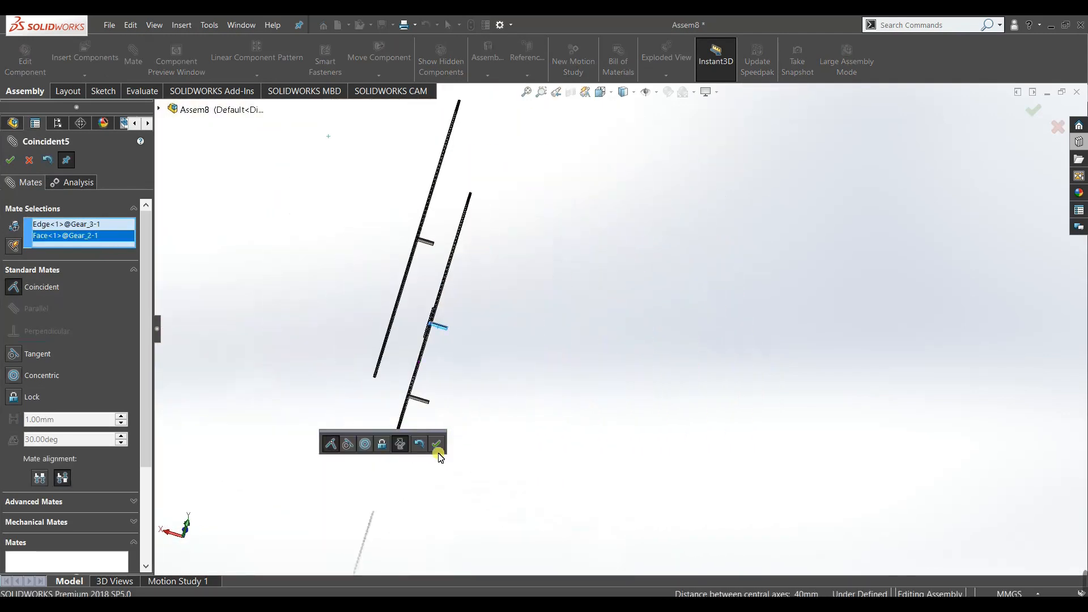
click(438, 444)
Slide Gear_3 outward along Gear_2's shaft, clear of the large gear's face, and finish mating.
scroll(453, 320, down, 5)
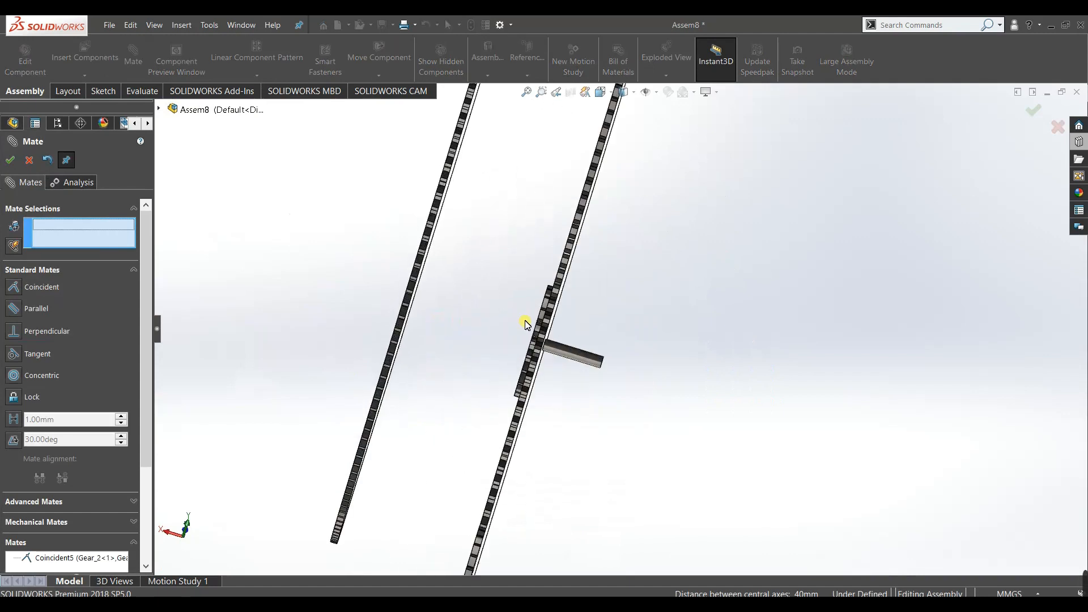
drag(541, 321, 586, 338)
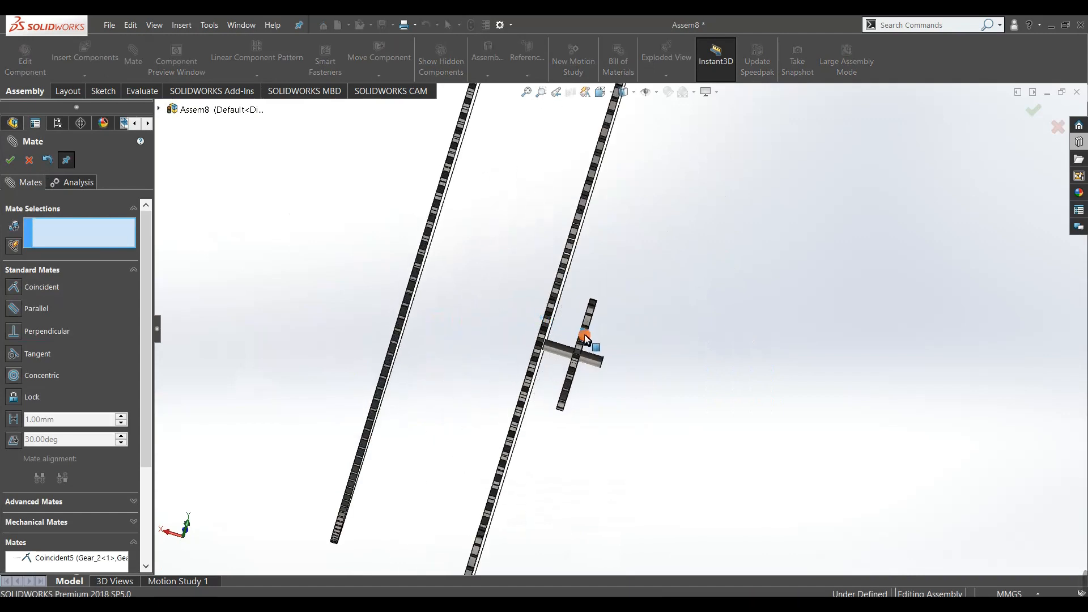
middle_drag(601, 447, 813, 381)
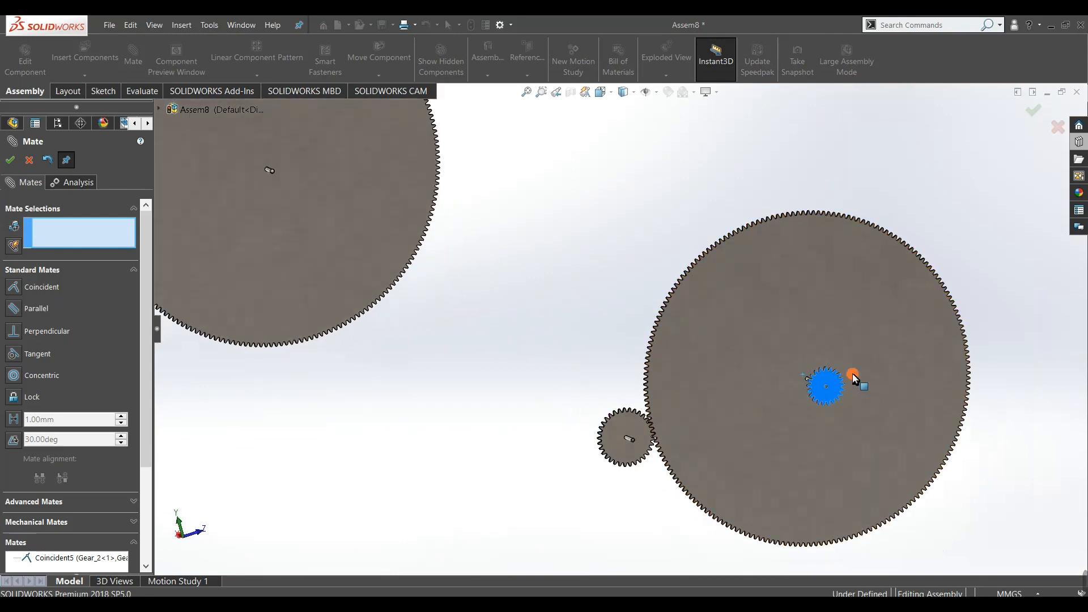
click(10, 160)
Open the Gear_2 part in its own window, declining feature recognition, and show its shaft side.
middle_drag(532, 369, 603, 442)
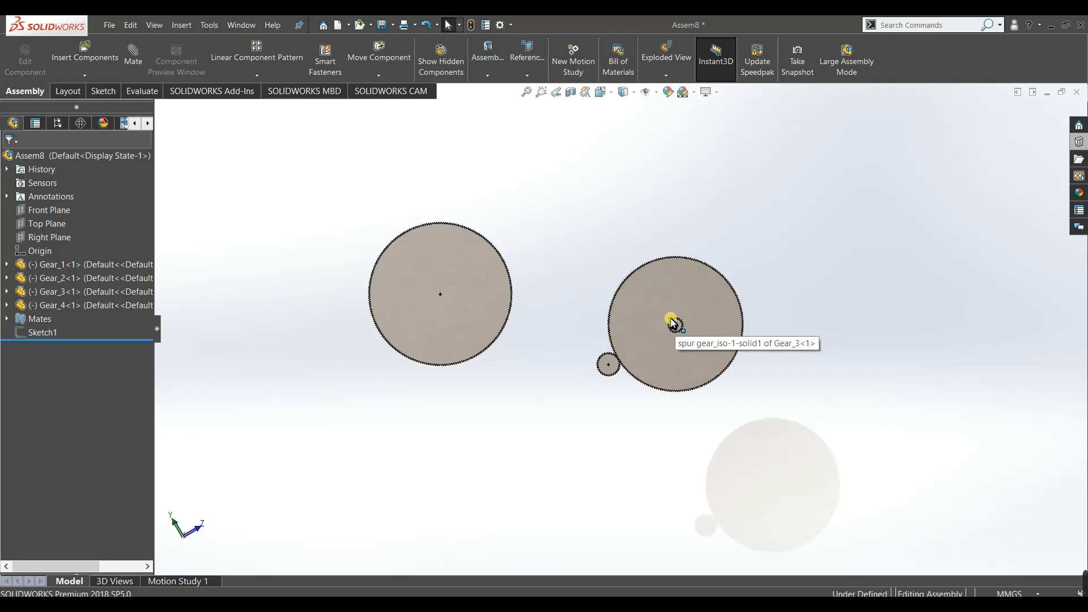
scroll(683, 334, down, 5)
mouse_move(688, 433)
middle_down()
mouse_move(697, 483)
mouse_move(682, 531)
mouse_move(687, 413)
middle_up()
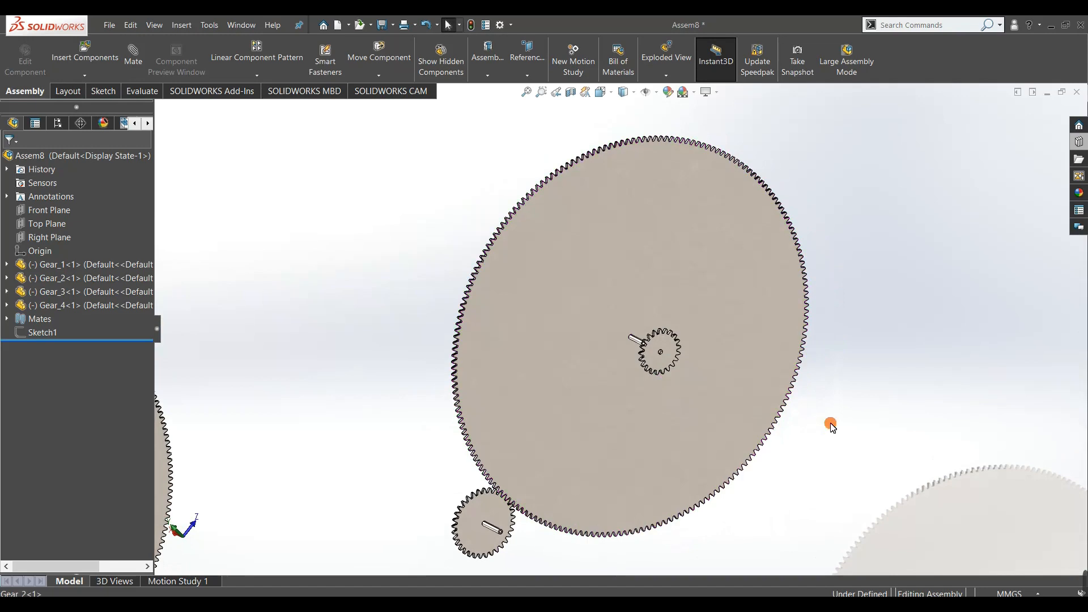
right_click(644, 263)
click(654, 173)
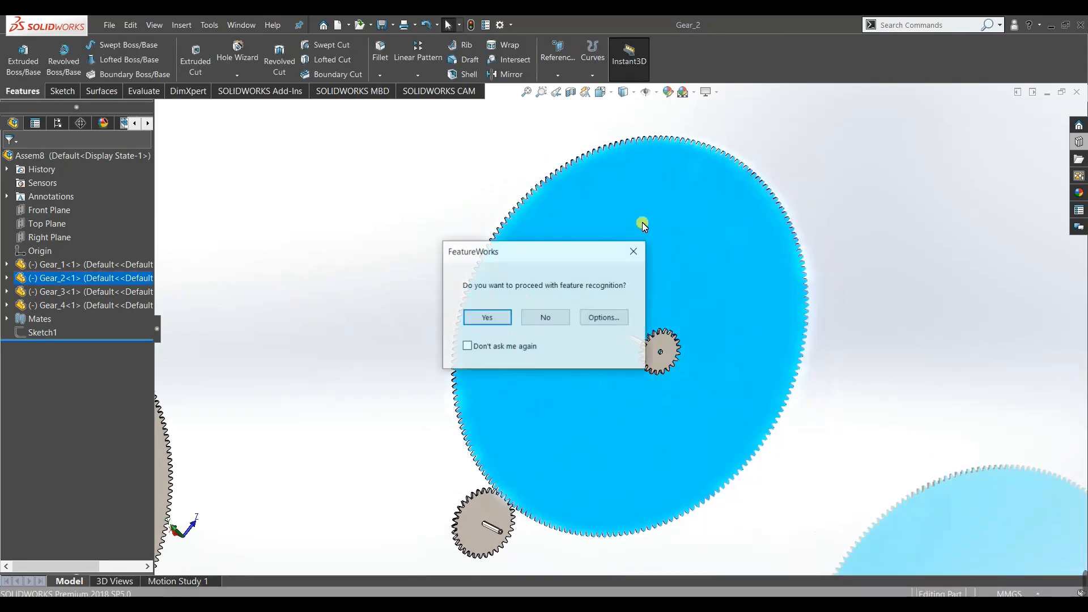
click(545, 321)
middle_drag(510, 340, 614, 498)
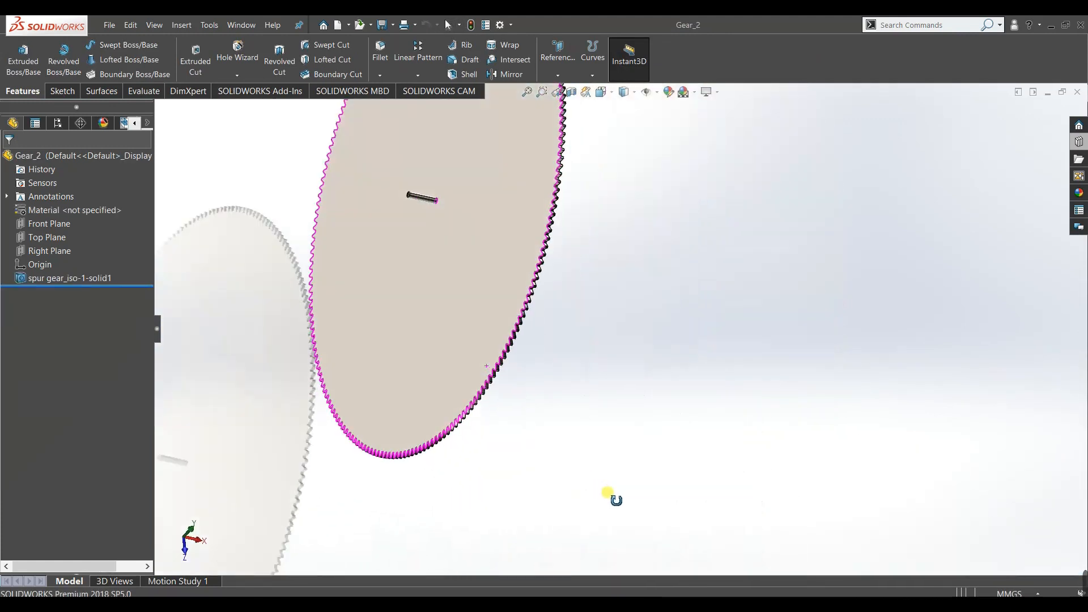
Create a reference plane offset 5 mm from Gear_2's flat face on the shaft side.
key(space)
click(395, 385)
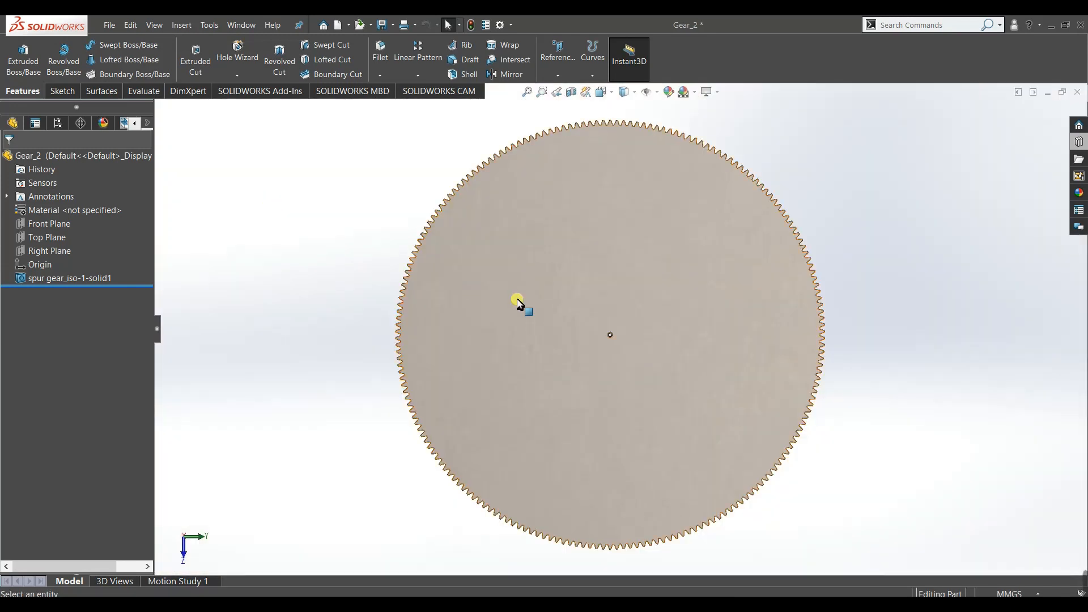
click(559, 73)
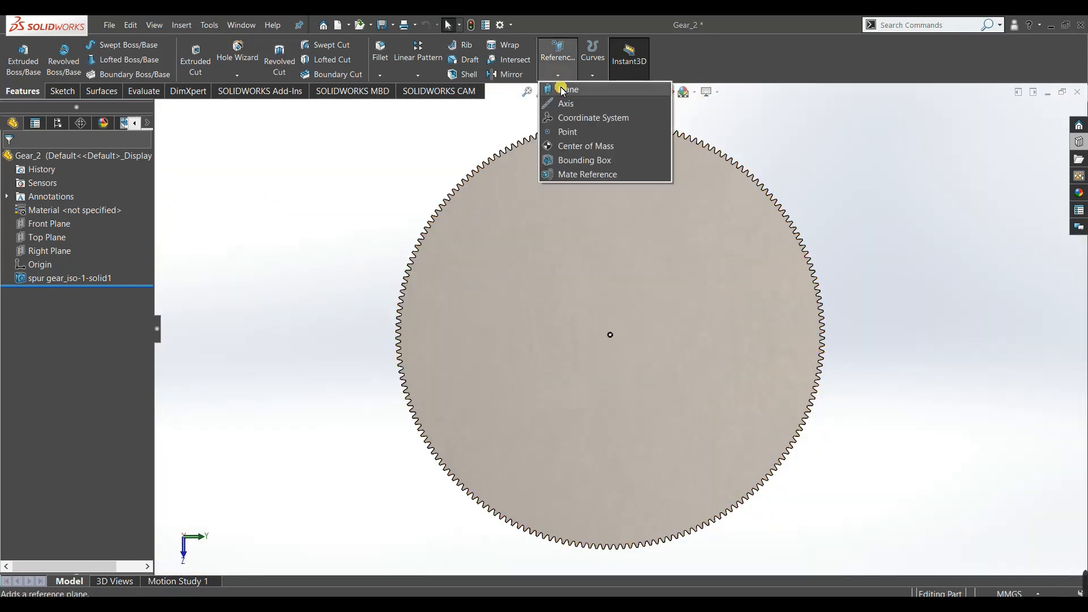
scroll(466, 284, up, 5)
middle_drag(467, 284, 525, 317)
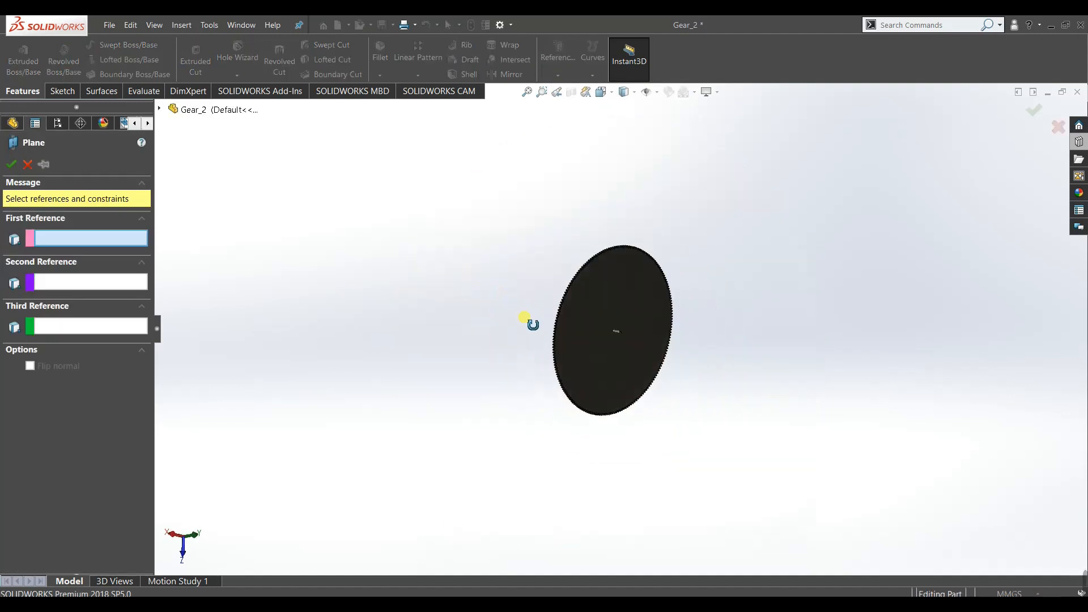
click(619, 302)
middle_drag(442, 329, 292, 341)
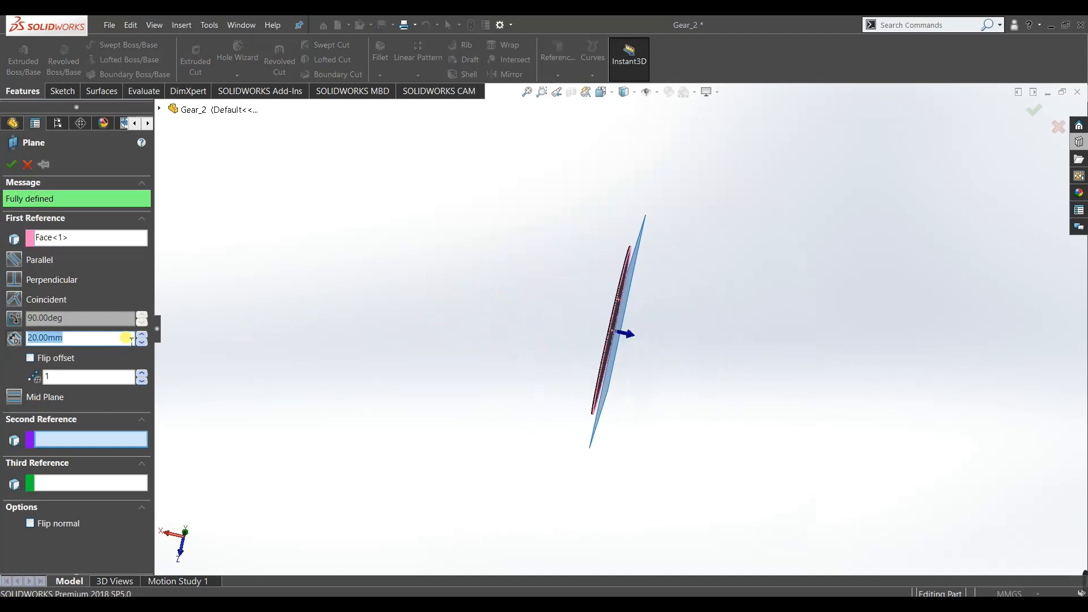
click(11, 164)
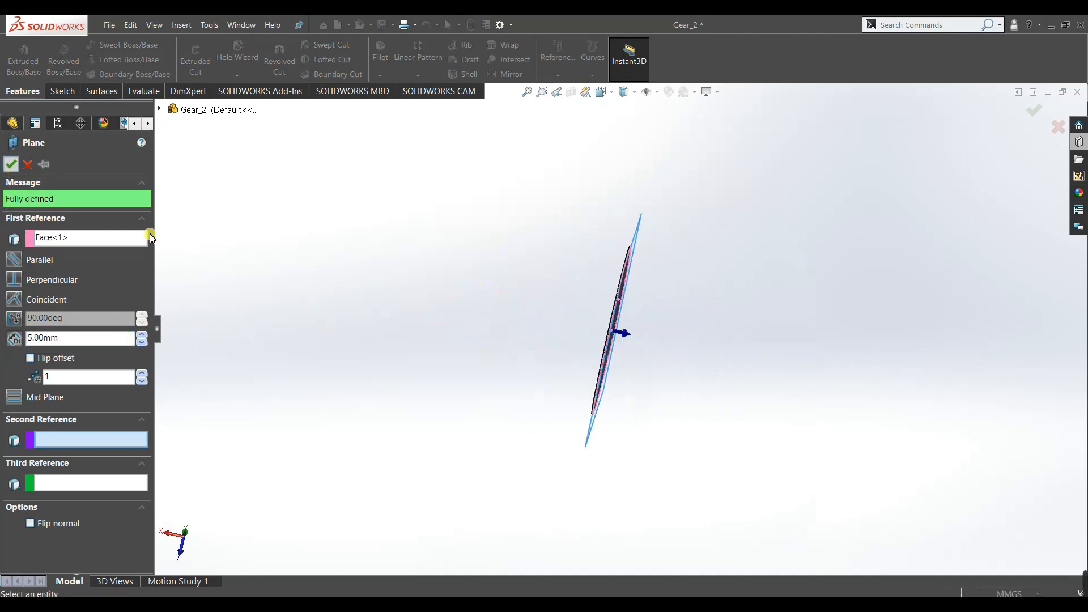
On the new offset plane, sketch a vertical line about 3.5 mm long from the shaft's centre to its outer edge.
mouse_move(442, 366)
middle_down()
mouse_move(369, 307)
mouse_move(260, 249)
middle_up()
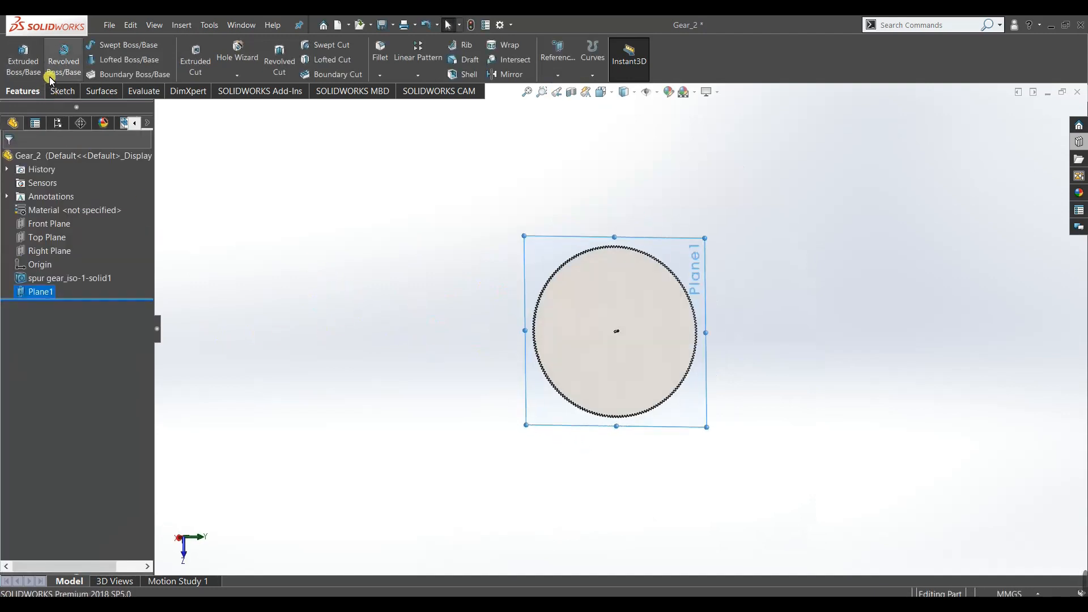
click(57, 93)
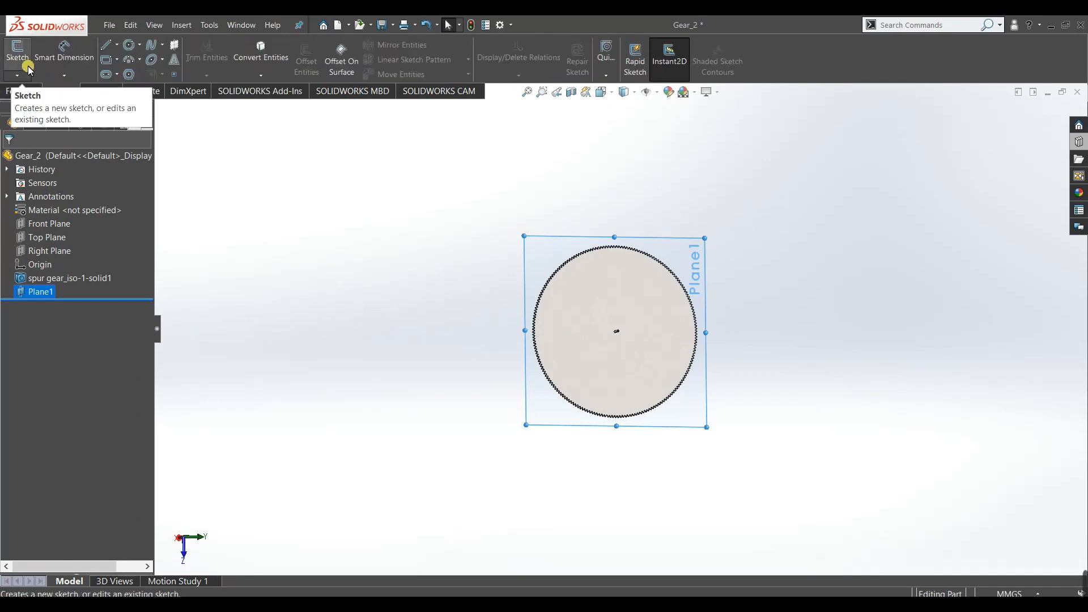
click(18, 57)
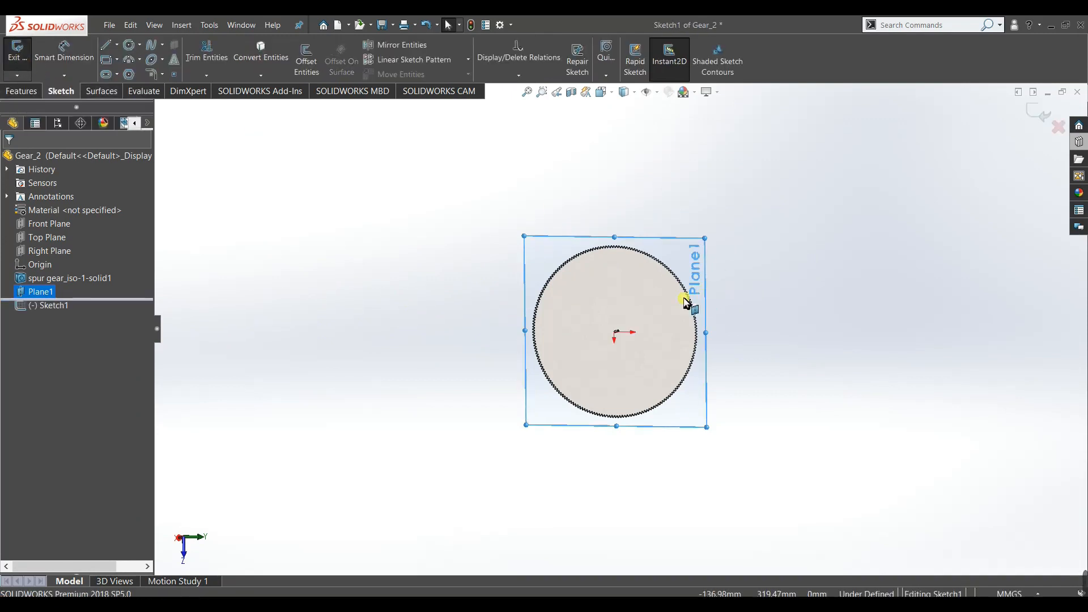
key(space)
click(552, 340)
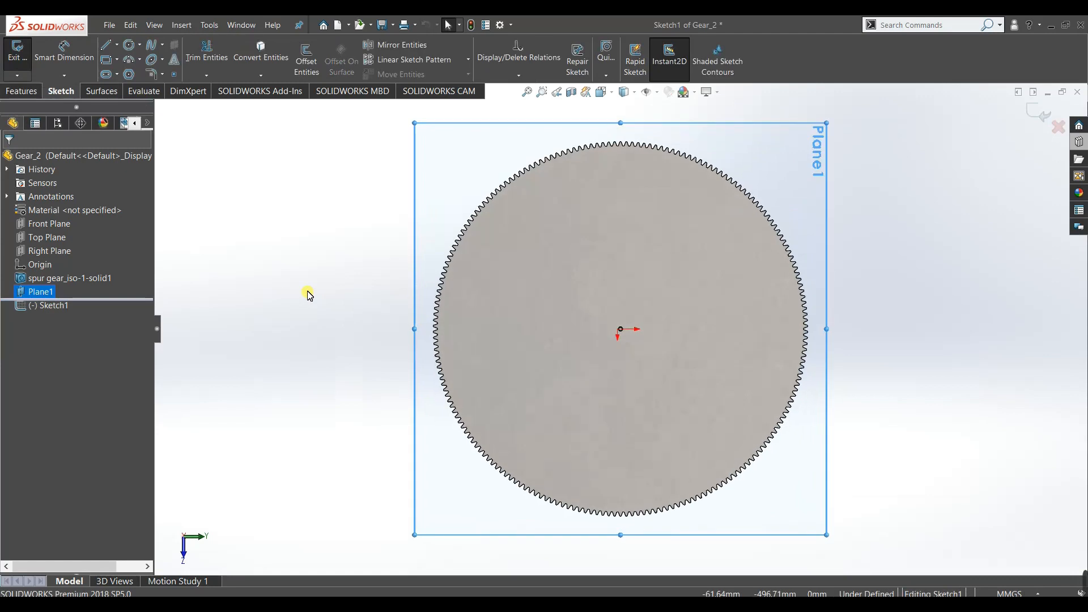
click(111, 48)
scroll(636, 340, down, 10)
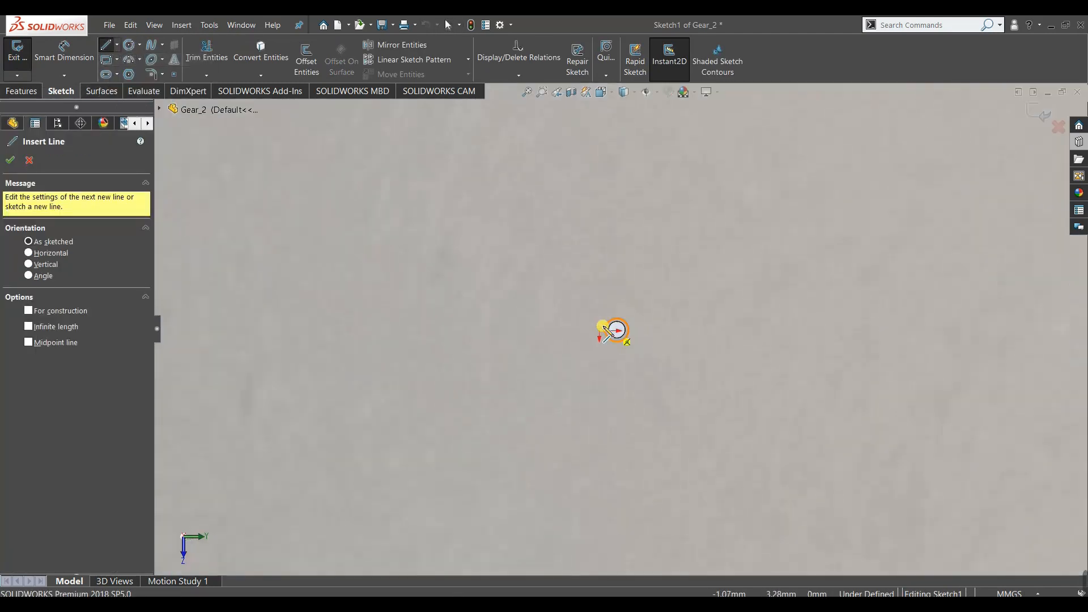
click(647, 338)
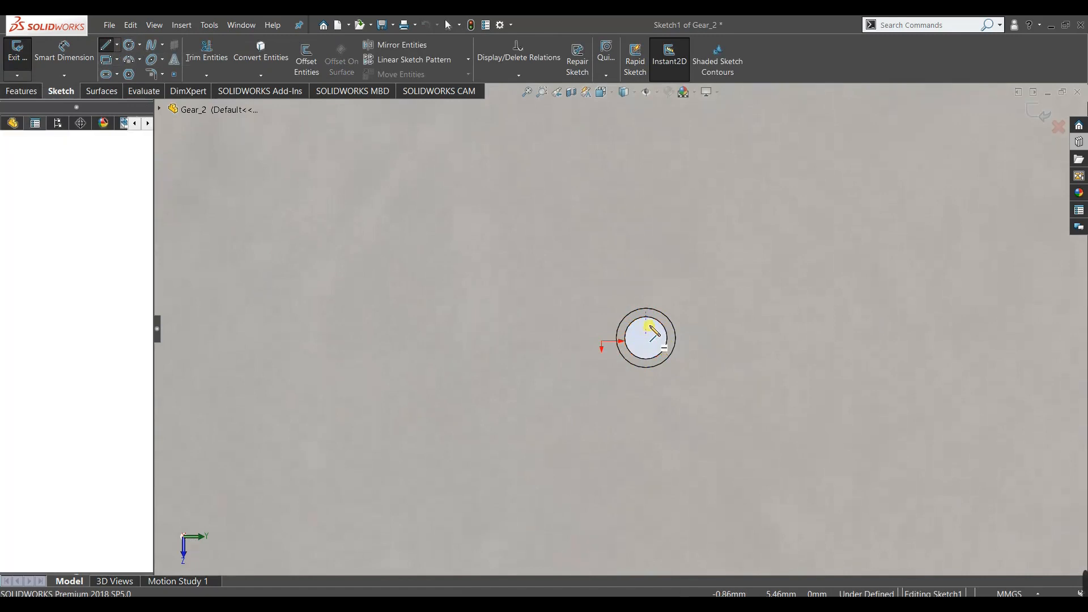
click(647, 311)
right_click(639, 325)
click(644, 333)
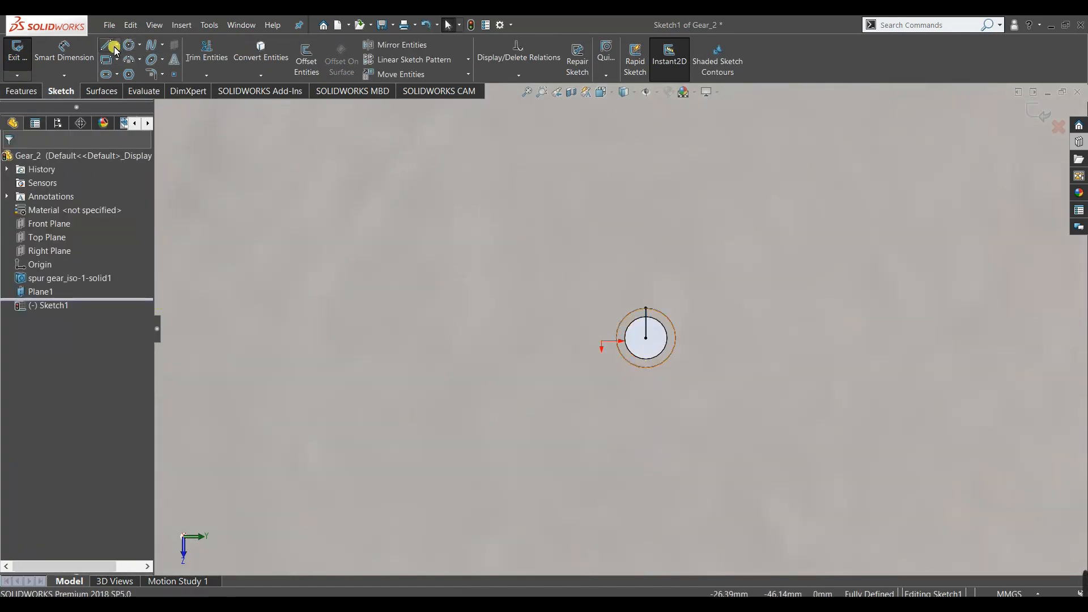
Convert the vertical line inside the shaft to construction geometry.
click(652, 326)
click(694, 301)
click(550, 299)
scroll(555, 298, up, 2)
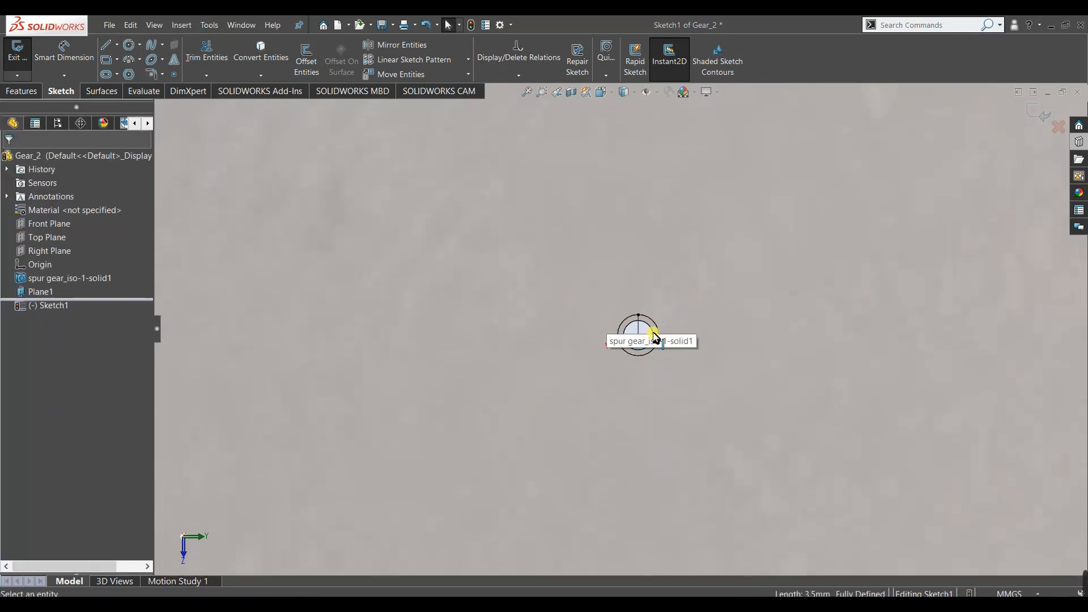
Sketch a corner rectangle about 1.9 mm wide and 1.5 mm high above the shaft, its base near the outer edge.
click(107, 59)
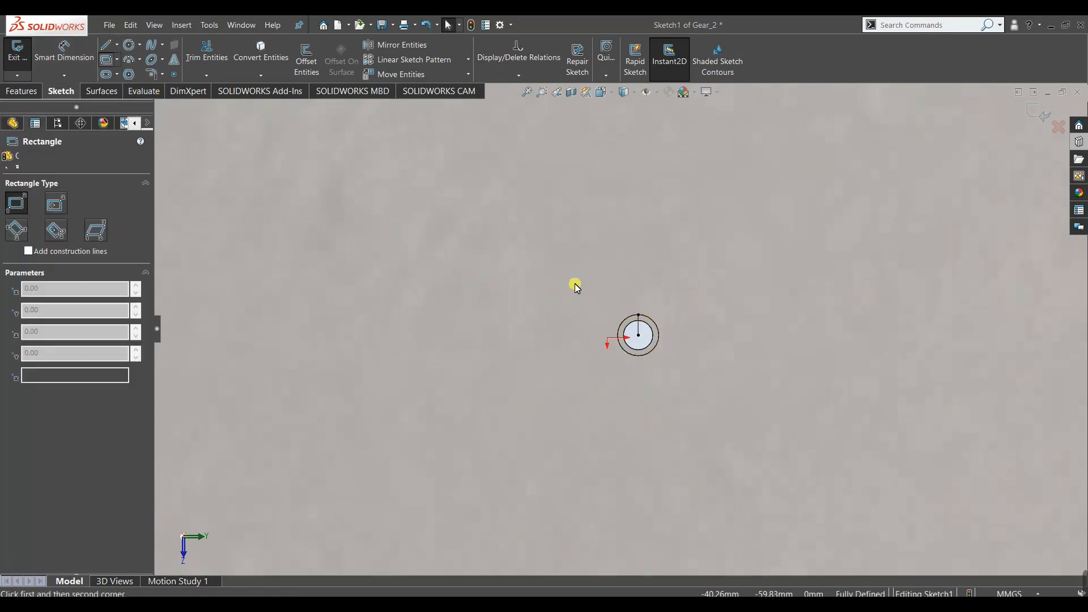
scroll(657, 318, down, 5)
click(573, 309)
click(615, 278)
right_click(612, 360)
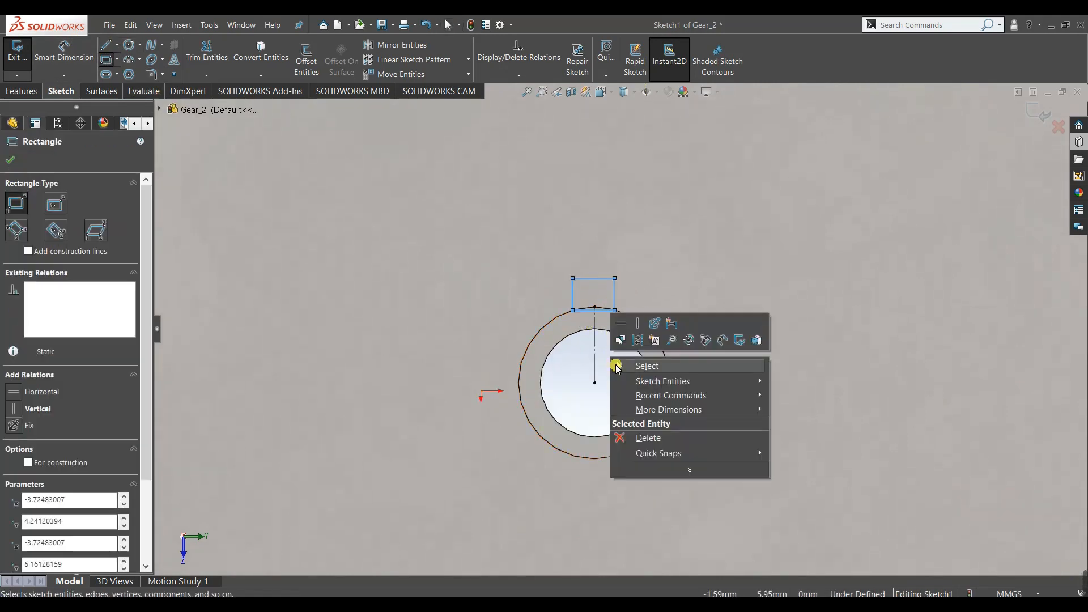
click(617, 363)
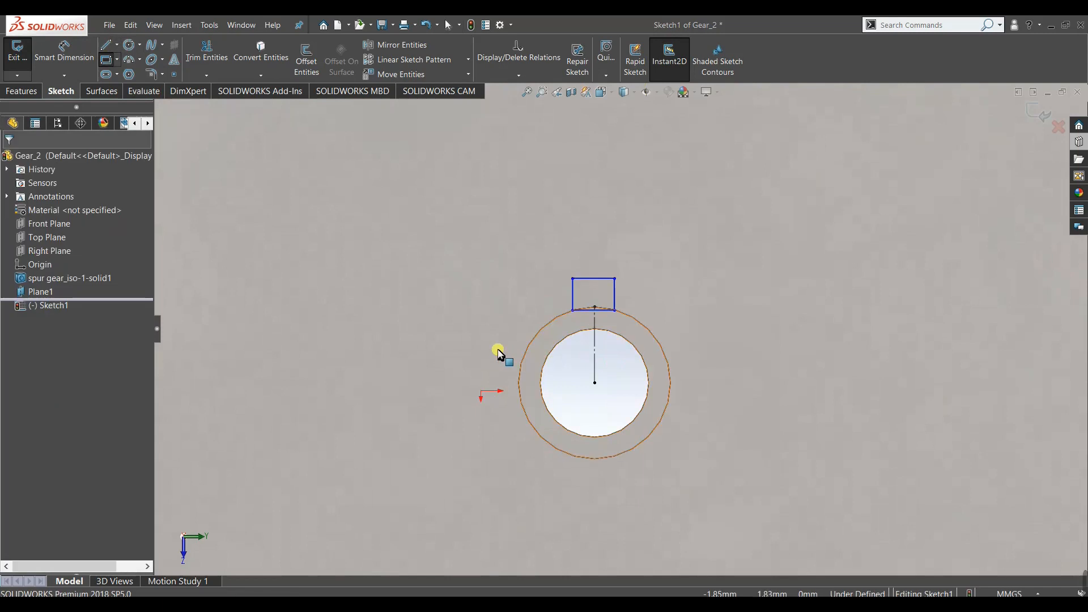
Make the rectangle's lower corner coincident with the shaft's outer circular edge.
click(616, 312)
ctrl+click(604, 309)
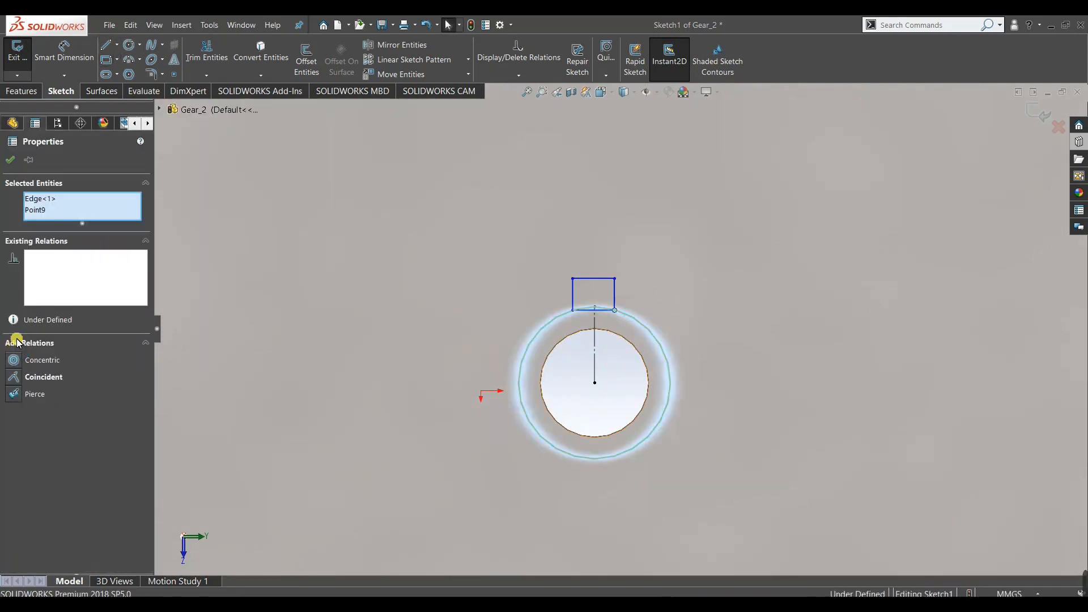
click(19, 377)
click(605, 384)
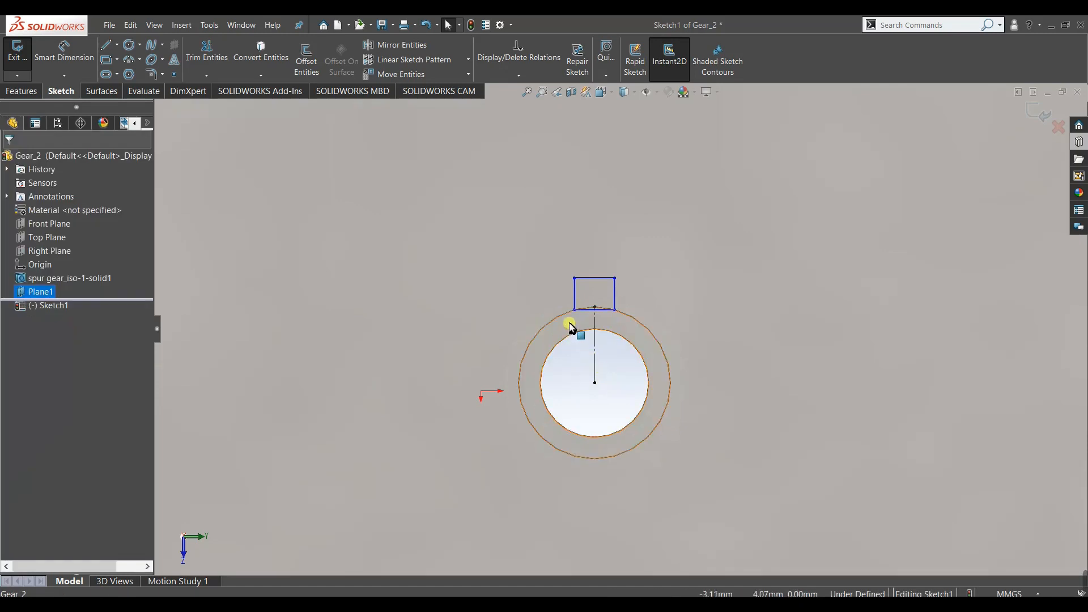
click(573, 310)
click(582, 374)
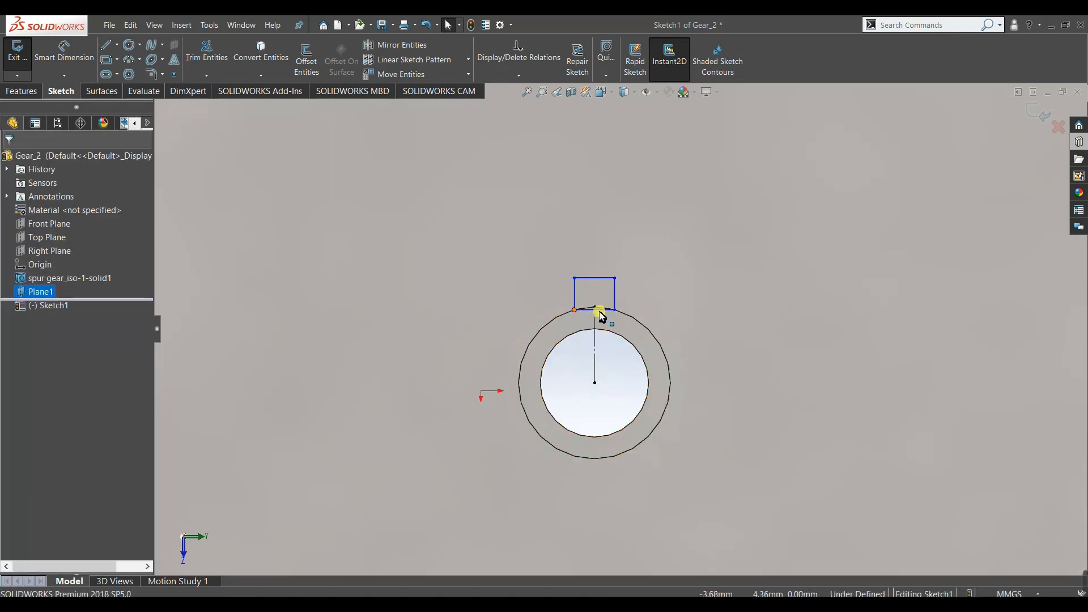
Make the rectangle's two lower corners symmetric about the vertical construction line.
click(599, 312)
ctrl+click(598, 322)
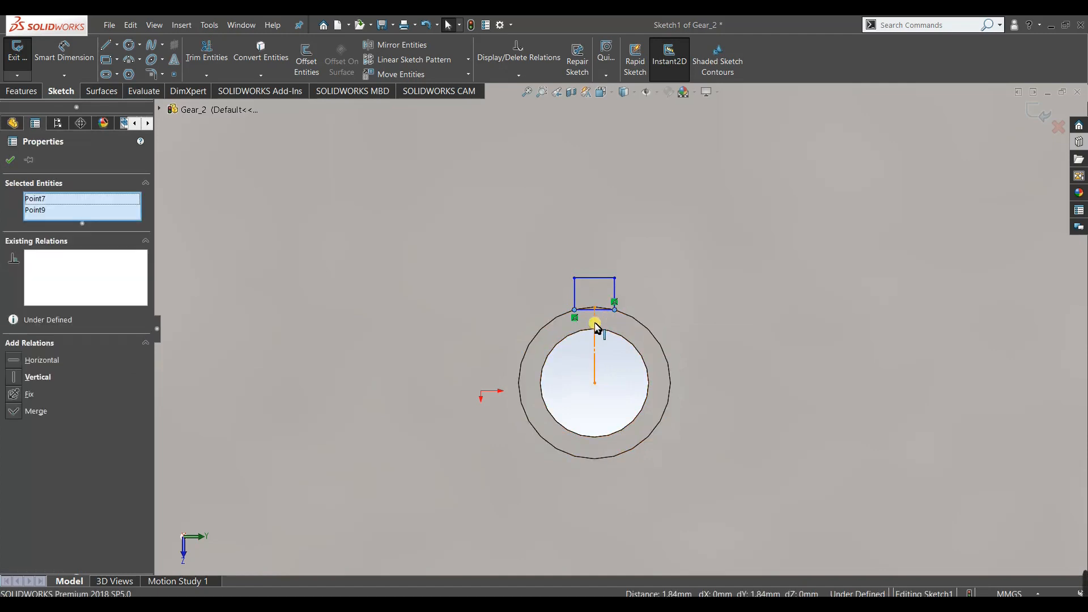
ctrl+click(596, 329)
click(11, 372)
click(600, 401)
Dimension the key rectangle to 0.5 mm high and 1 mm wide.
right_drag(602, 402, 605, 326)
click(616, 299)
click(653, 295)
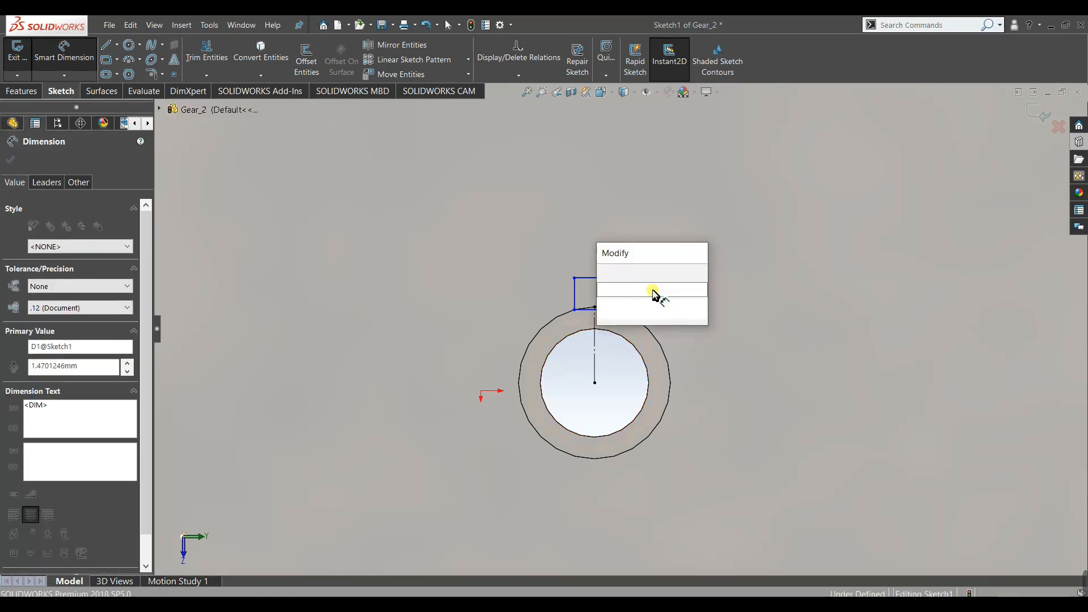
text(0.5)
key(Return)
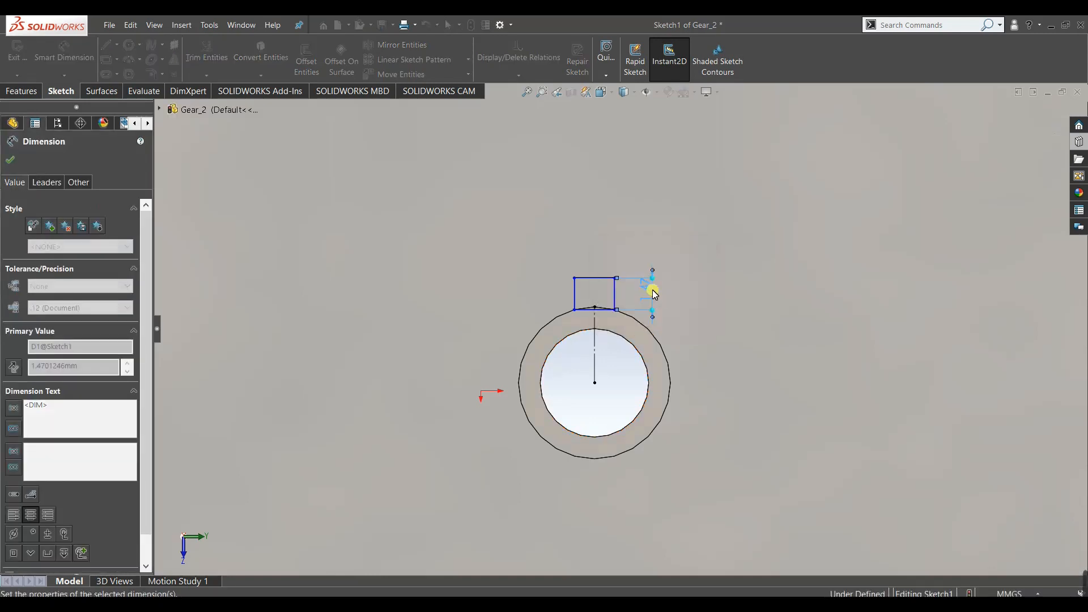
click(590, 302)
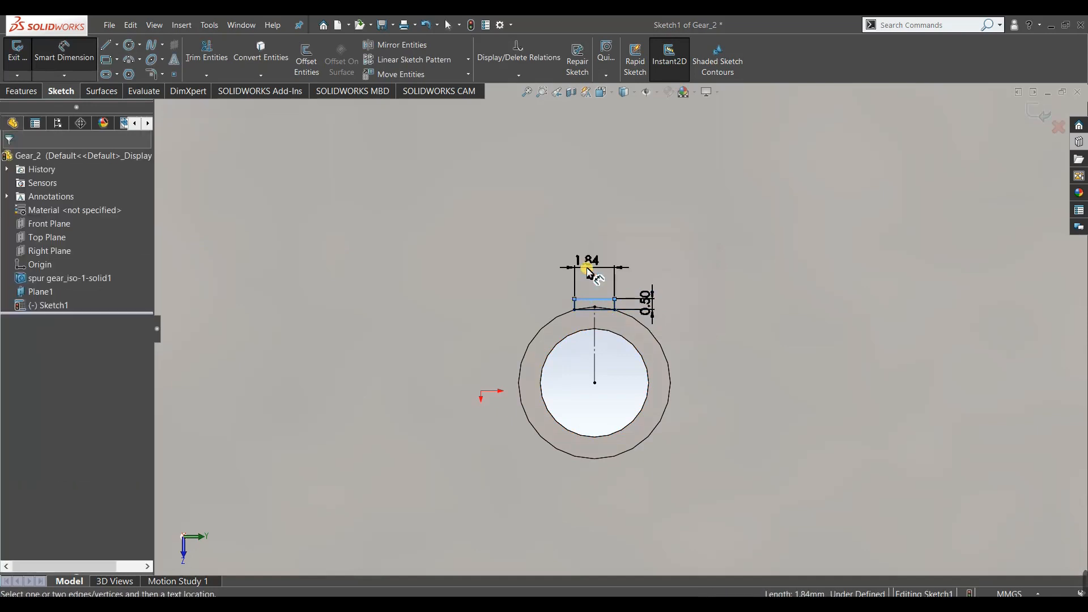
click(587, 267)
text(1)
key(Return)
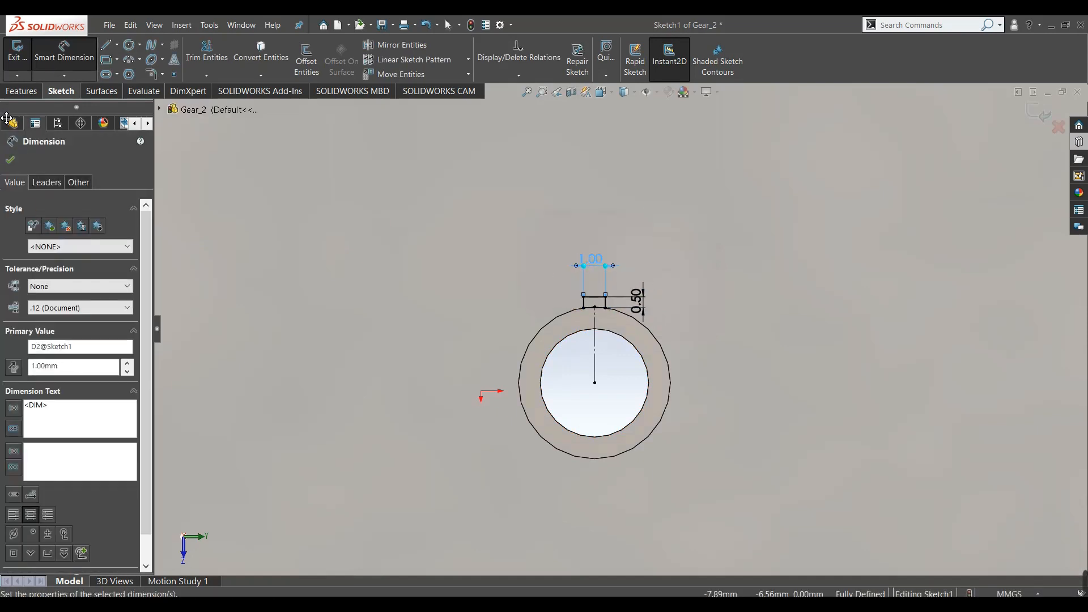
click(10, 160)
Extrude the key rectangle 4 mm blind from the sketch plane, merged with the gear shaft.
click(22, 90)
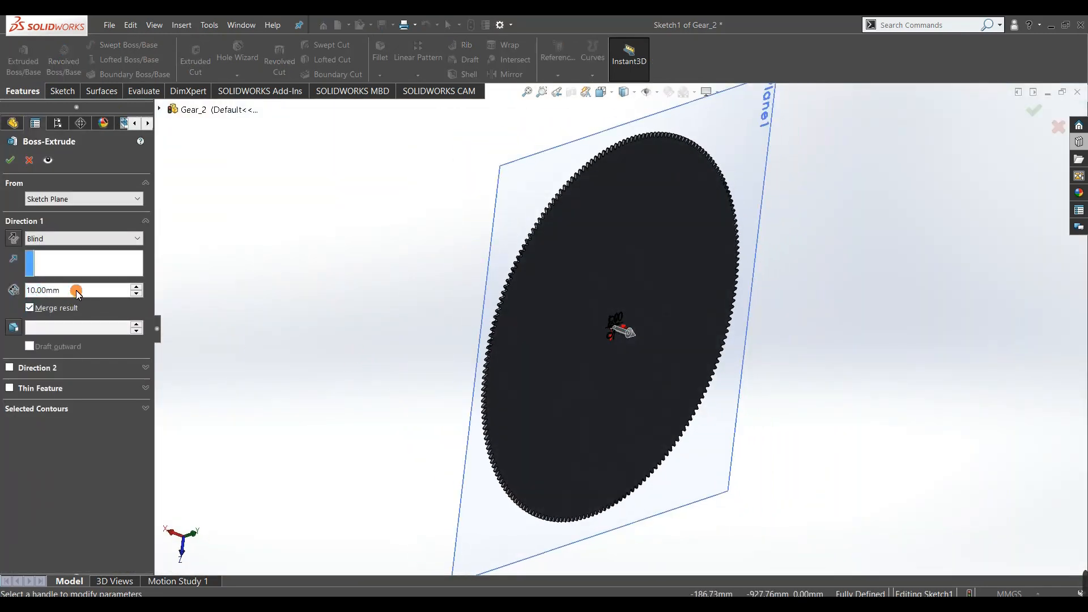
text(4)
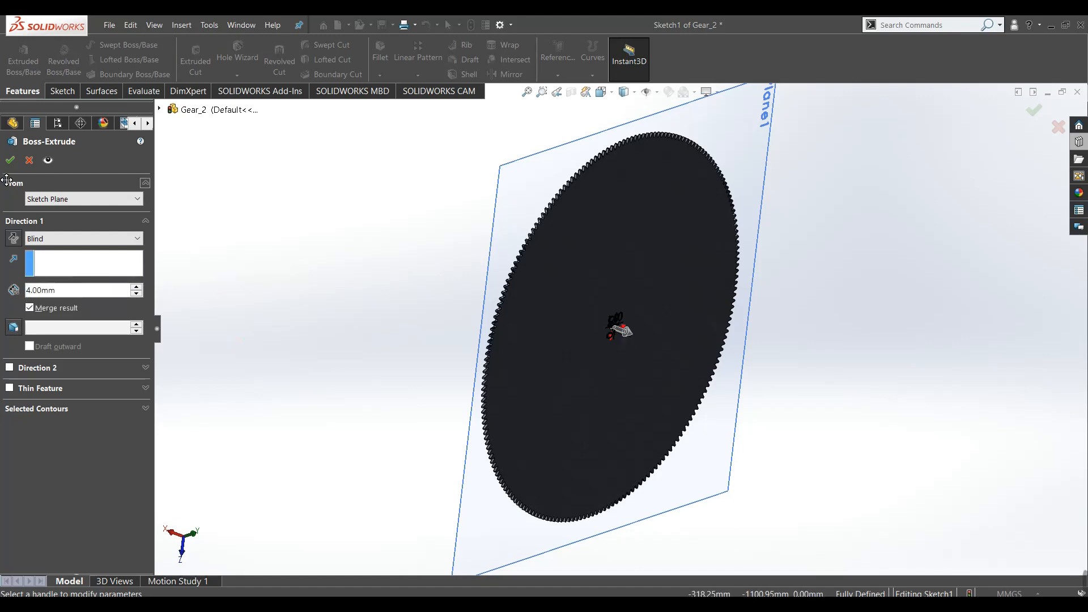
middle_drag(285, 295, 313, 334)
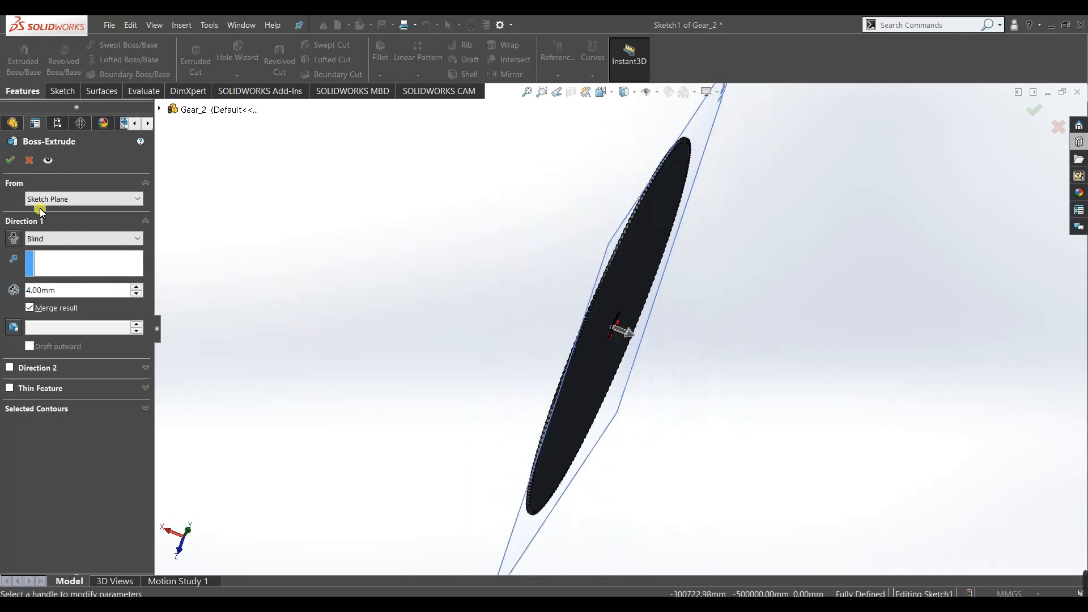
click(12, 162)
Examine the extruded key on Gear_2's shaft from several angles and distances.
scroll(649, 430, down, 10)
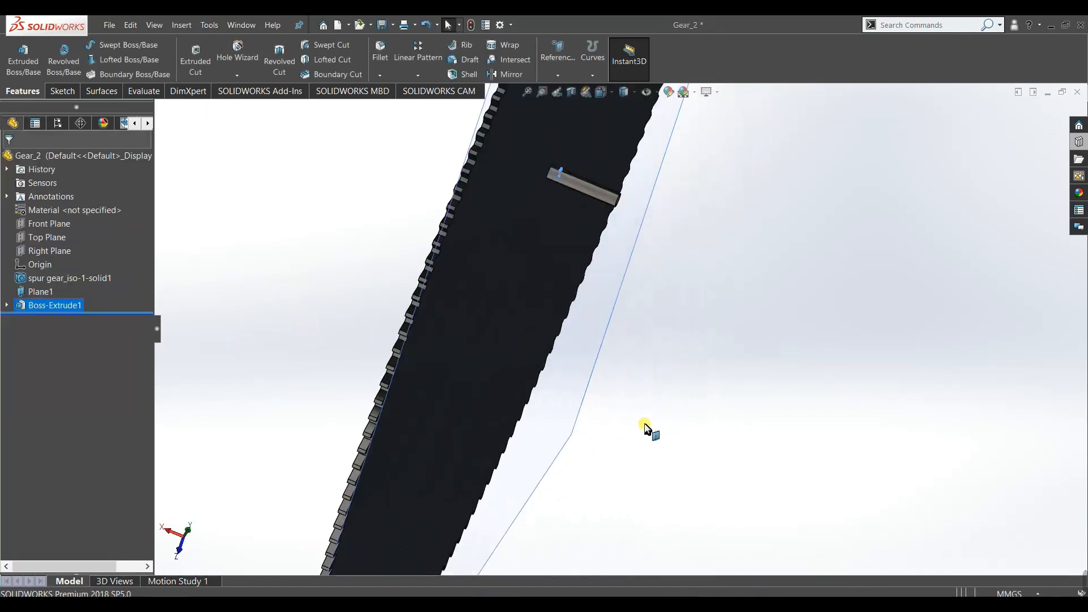
scroll(572, 283, up, 3)
click(947, 271)
scroll(537, 210, down, 7)
scroll(590, 284, up, 10)
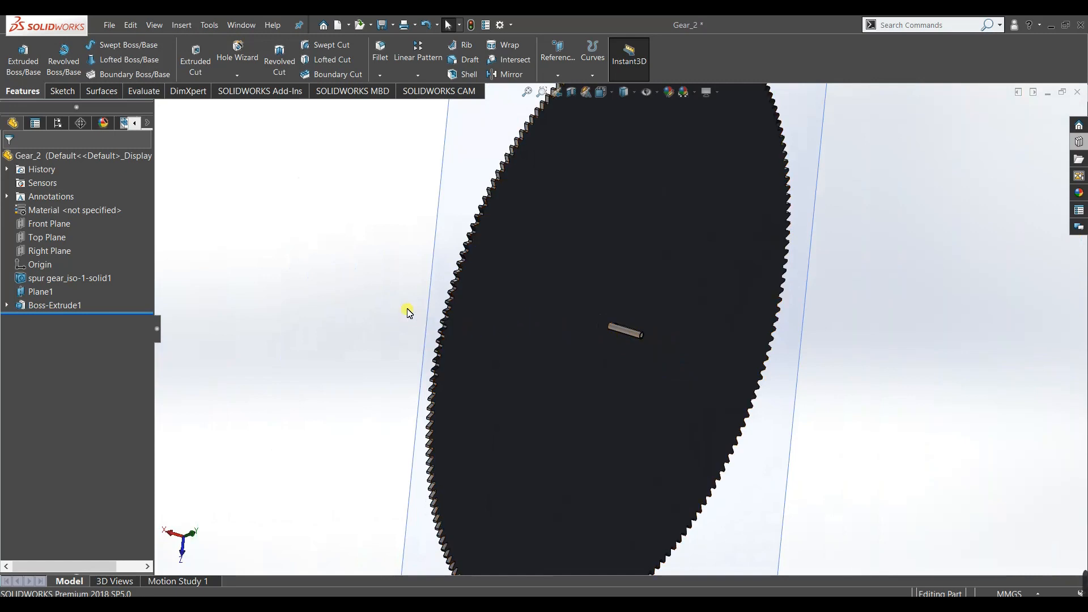
scroll(666, 352, up, 1)
middle_drag(666, 352, 559, 321)
scroll(567, 346, down, 3)
scroll(567, 340, down, 4)
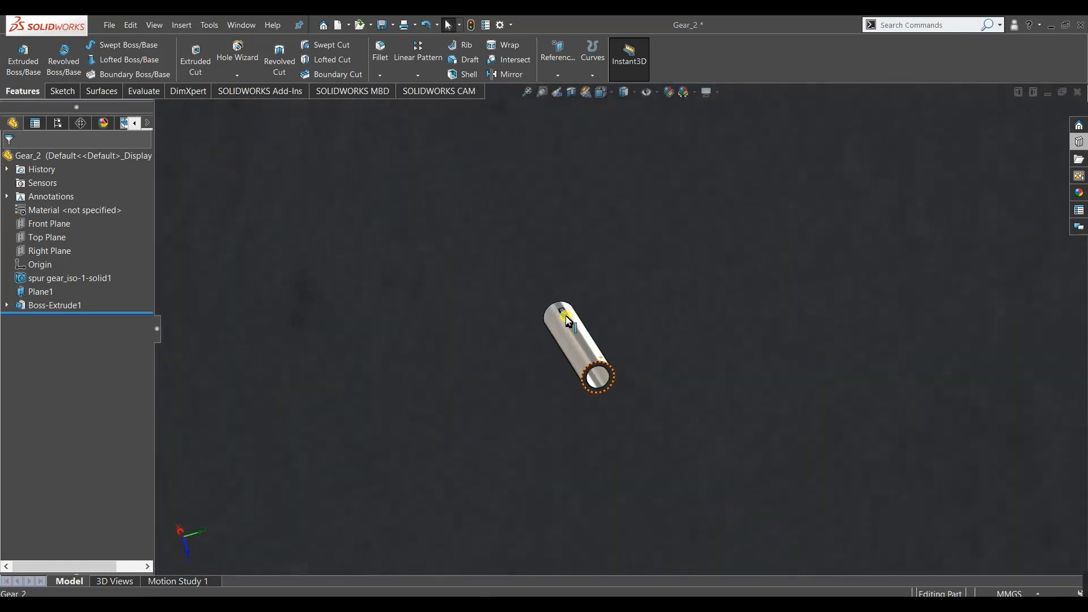
scroll(567, 321, up, 7)
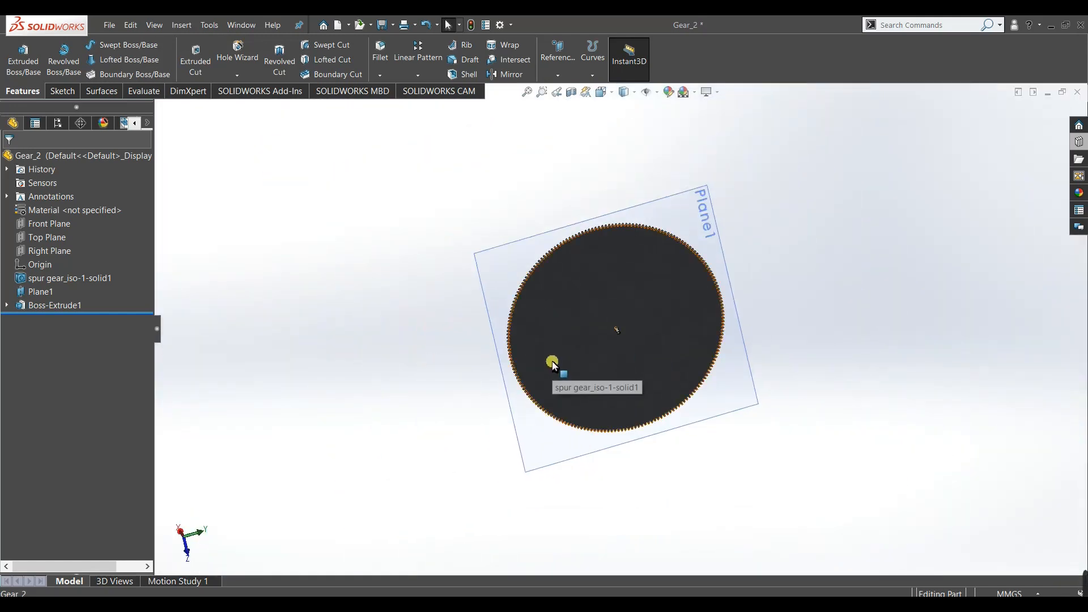
Close the Gear_2 part, saving its changes, and return to the gear assembly.
key(ctrl+w)
click(524, 313)
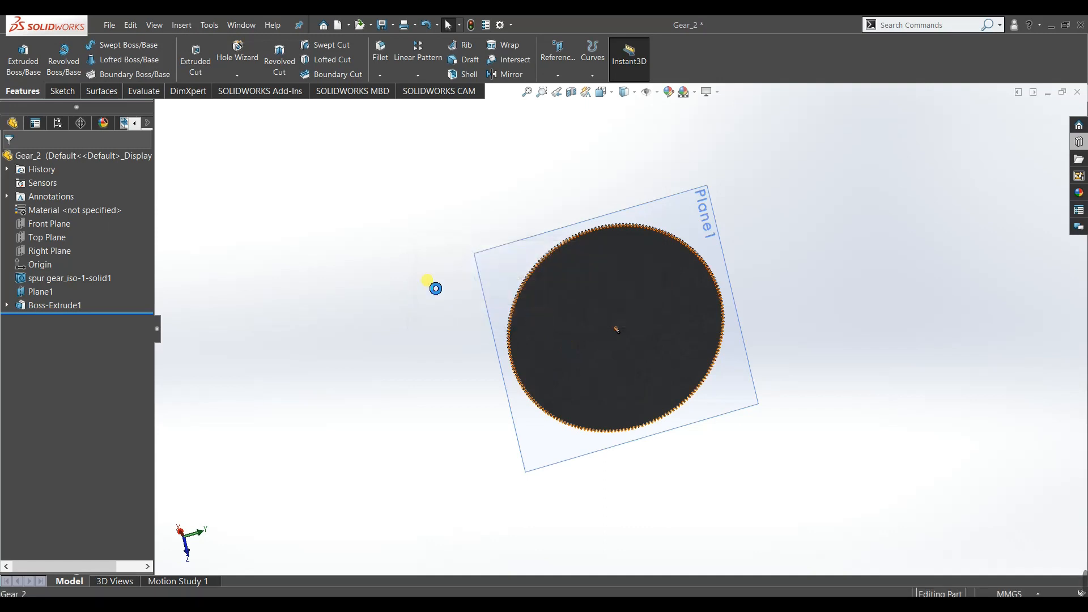
click(102, 97)
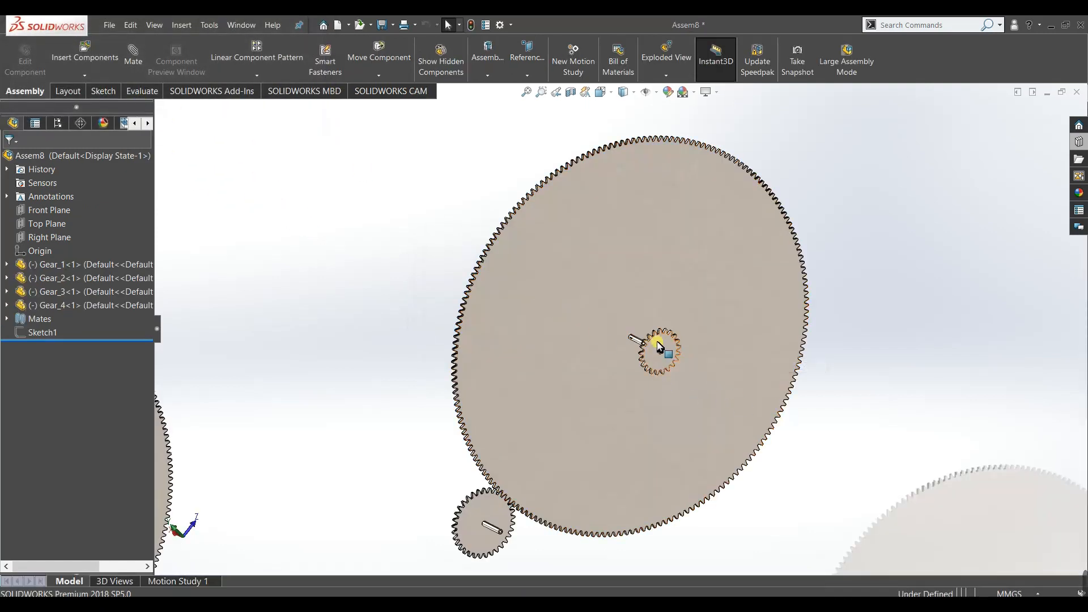
Open the Gear_3 part from the assembly without feature recognition and orient it to the Left view.
right_click(662, 347)
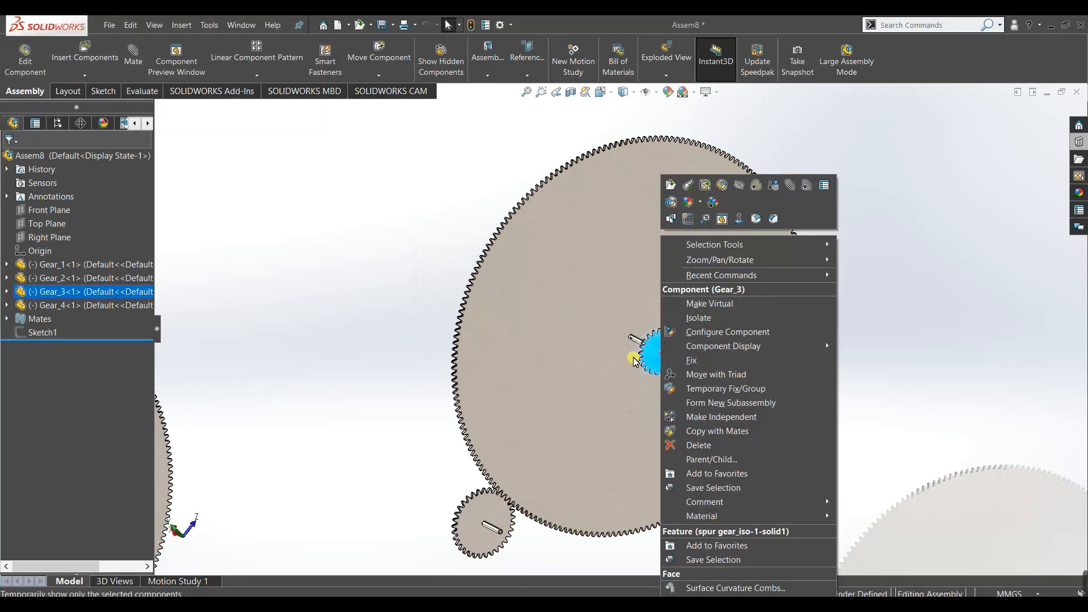
click(670, 188)
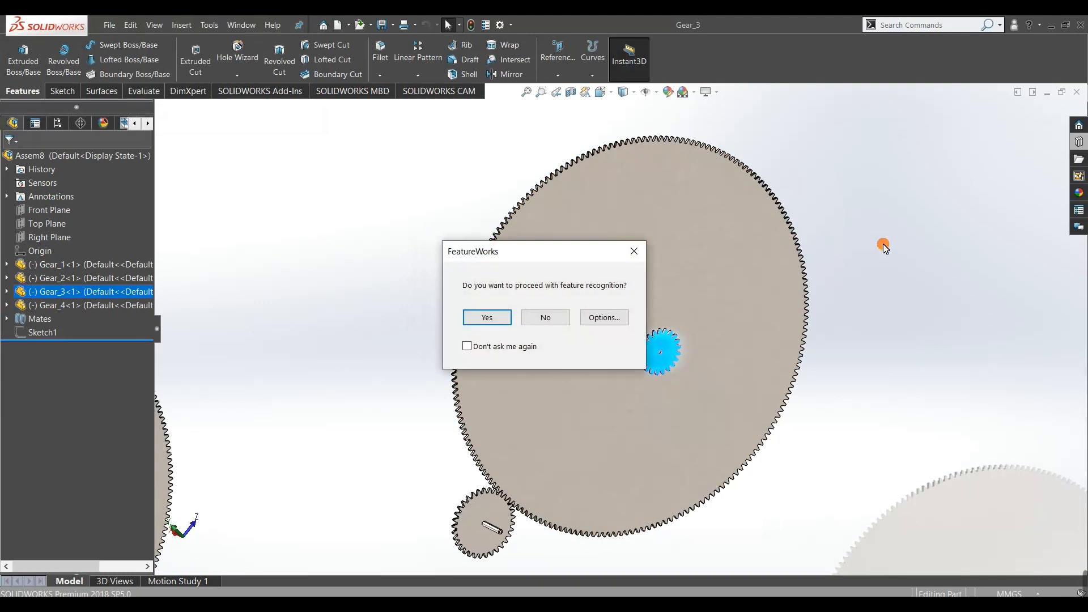
click(547, 317)
middle_drag(590, 340, 673, 363)
key(space)
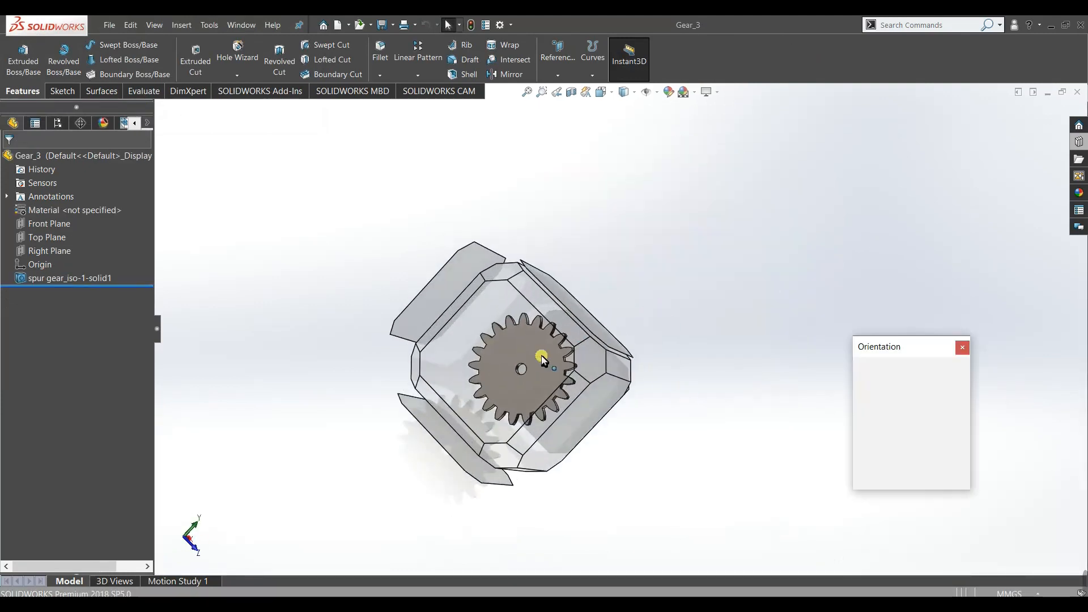
click(481, 364)
On Gear_3's front-facing flat face, sketch a corner rectangle about 3.3 mm wide and 4 mm high at the top edge of the bore.
click(624, 259)
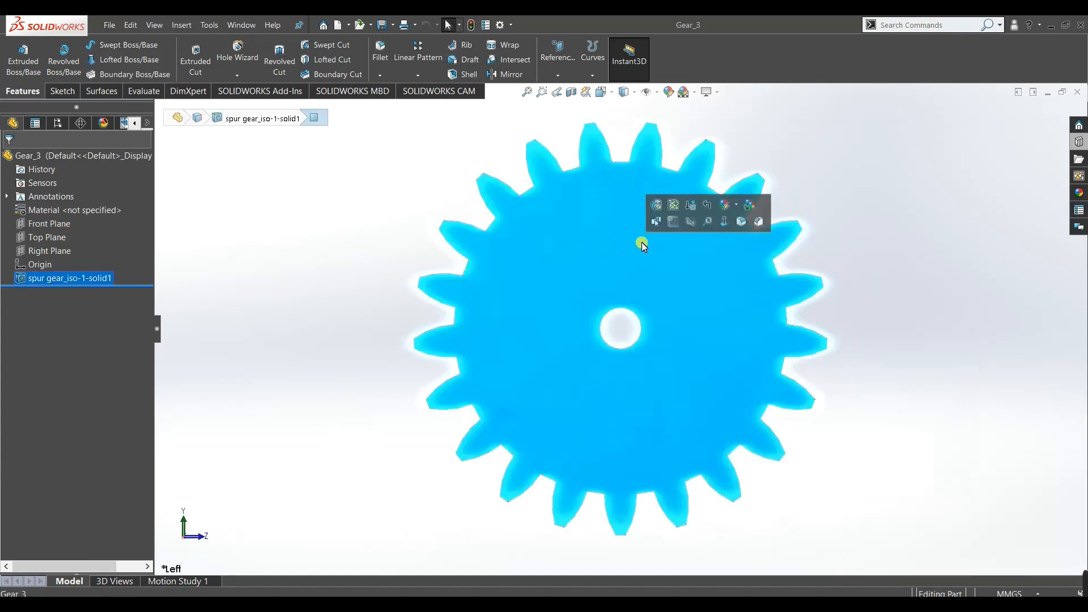
click(675, 219)
click(238, 212)
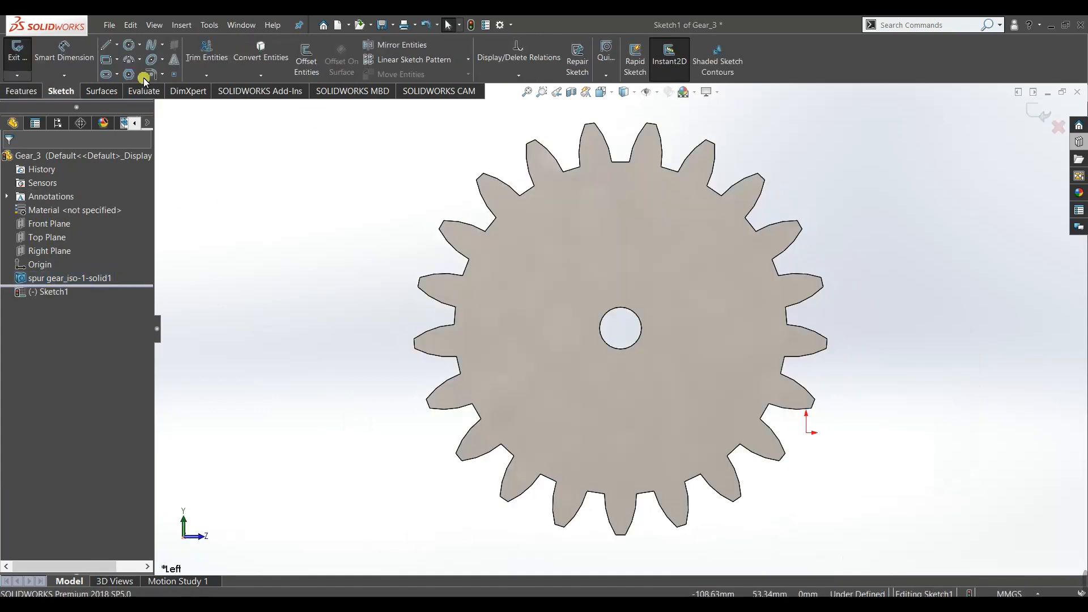
click(106, 60)
drag(611, 308, 625, 290)
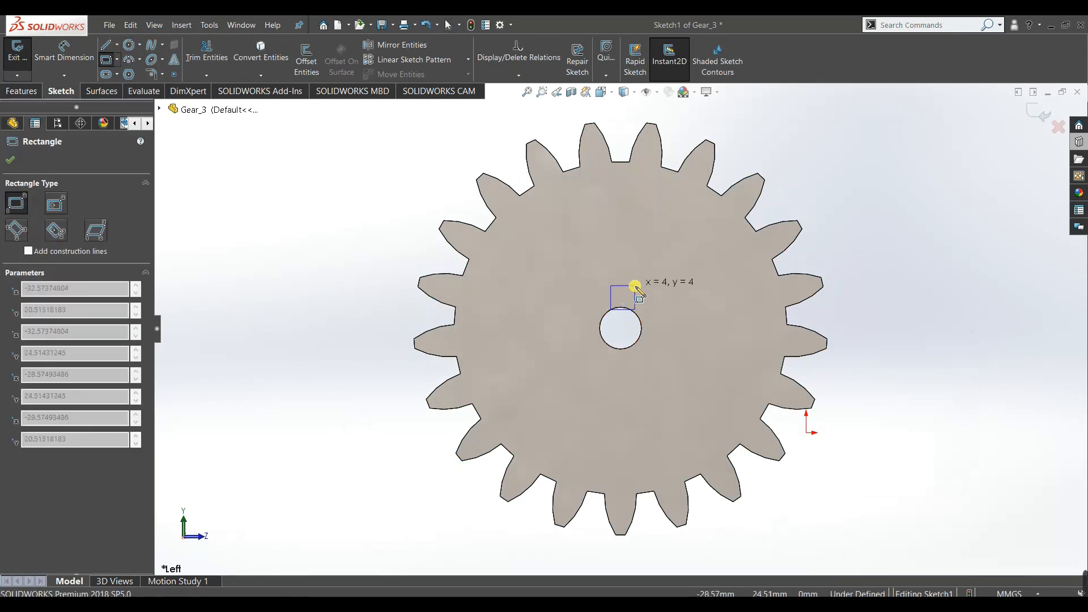
drag(631, 285, 631, 285)
right_click(282, 311)
click(294, 315)
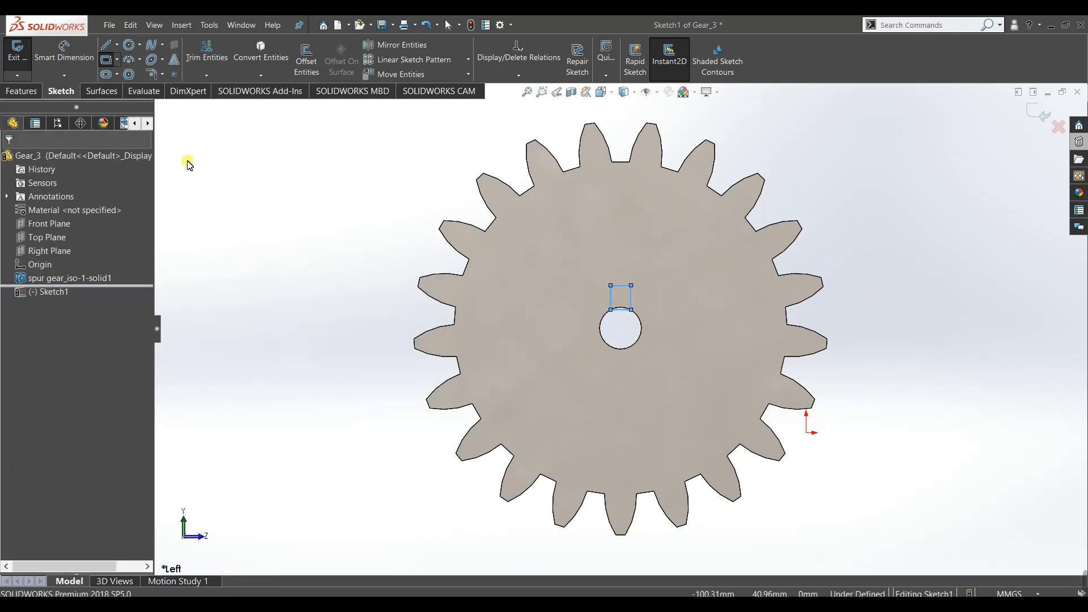
Draw a vertical construction centerline from the bore's center to its top edge.
click(117, 45)
click(125, 61)
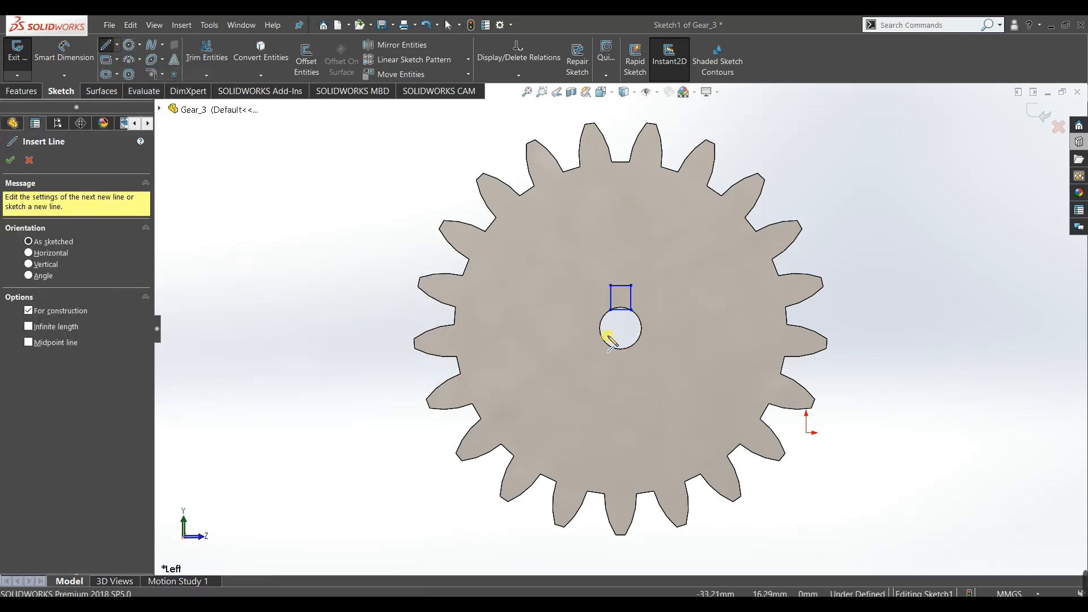
click(621, 326)
click(621, 308)
right_click(348, 279)
click(366, 289)
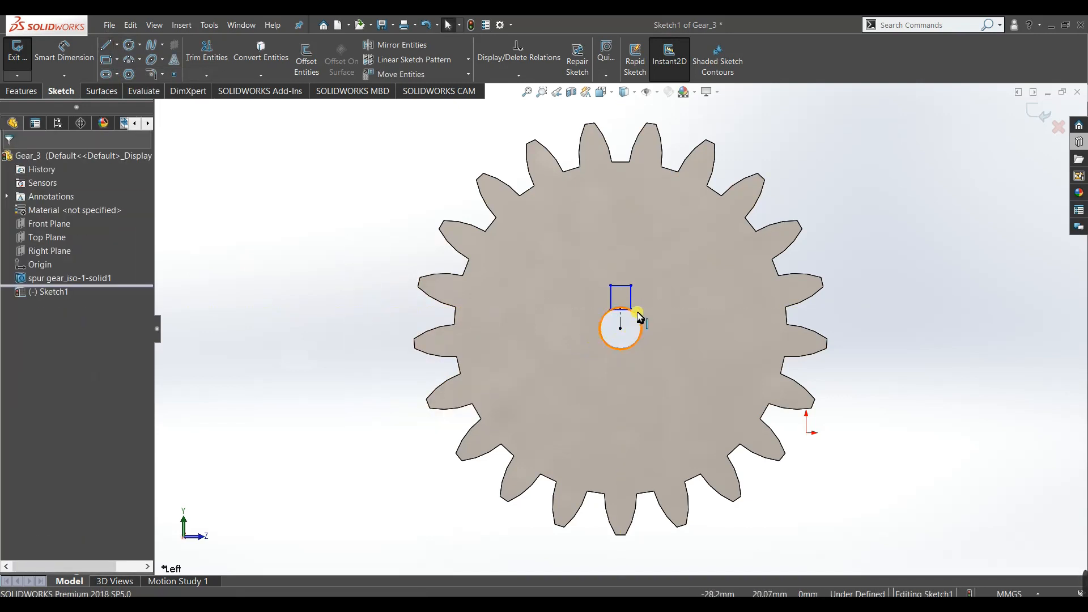
Make the rectangle's two lower corner points symmetric about the vertical centerline.
scroll(639, 311, down, 3)
click(618, 313)
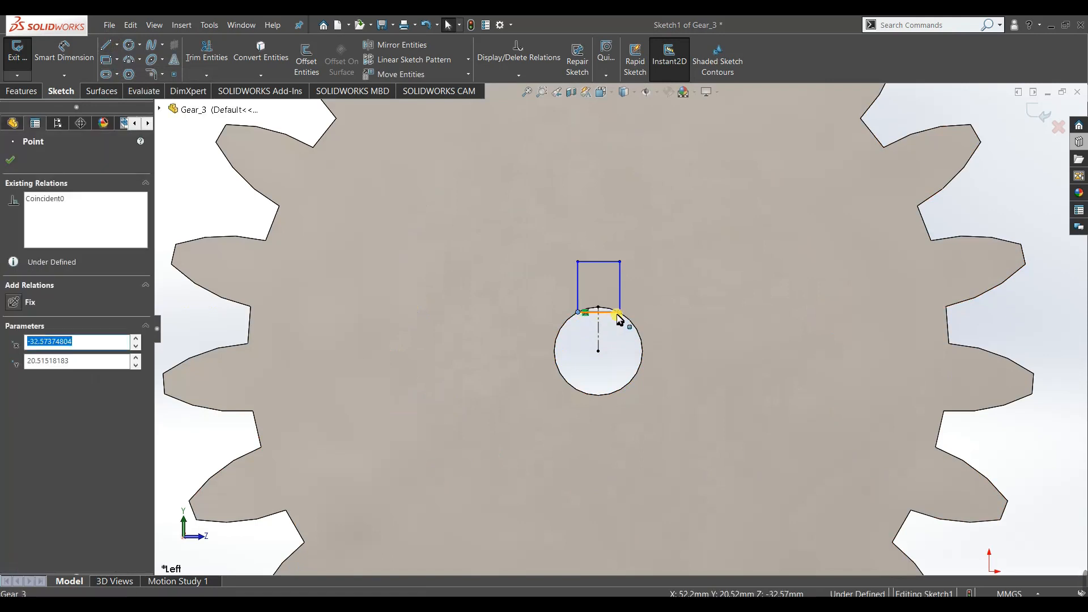
ctrl+click(599, 330)
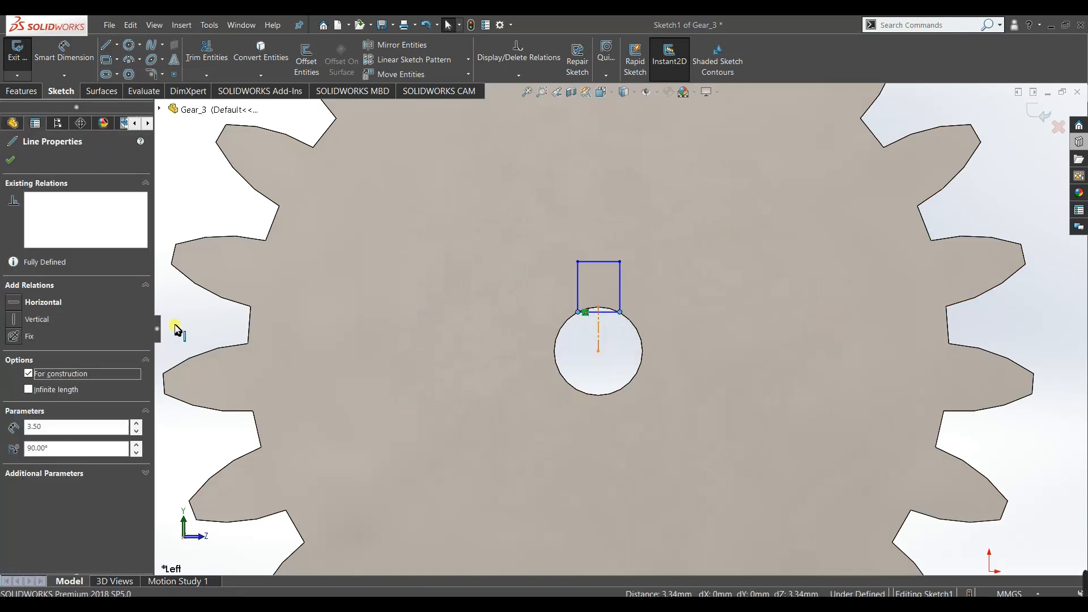
click(9, 151)
Dimension the keyway rectangle to 0.5 mm high and 1 mm wide.
click(64, 51)
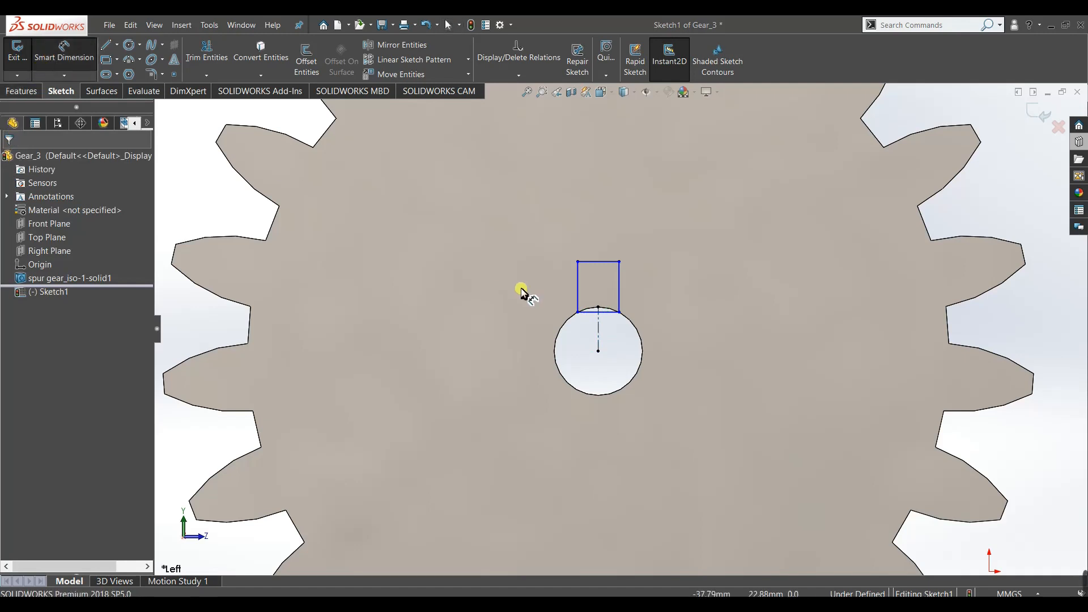
click(629, 293)
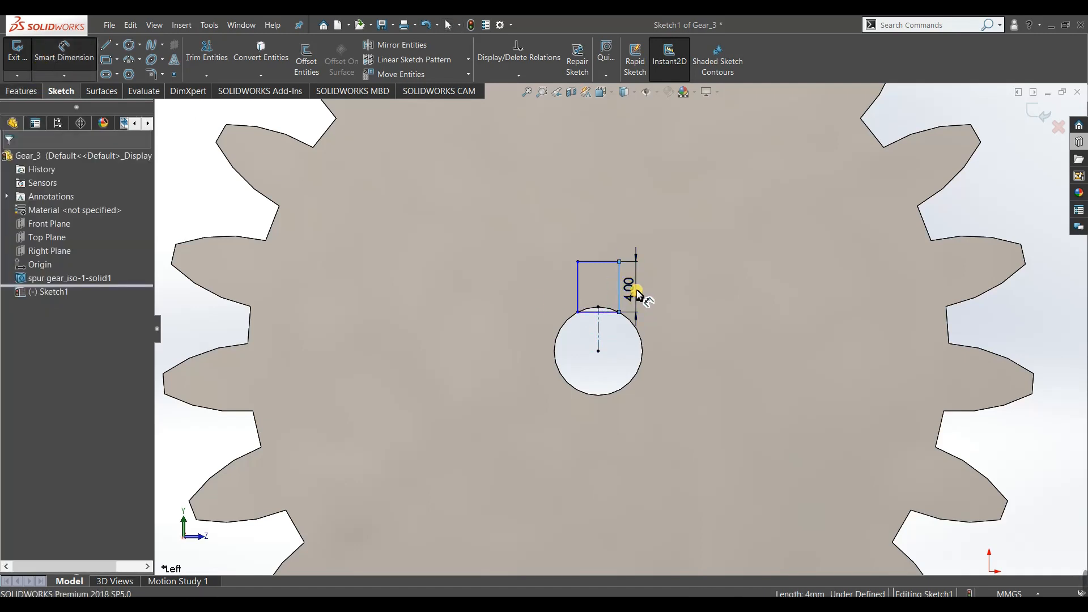
click(636, 295)
text(0.5)
key(Return)
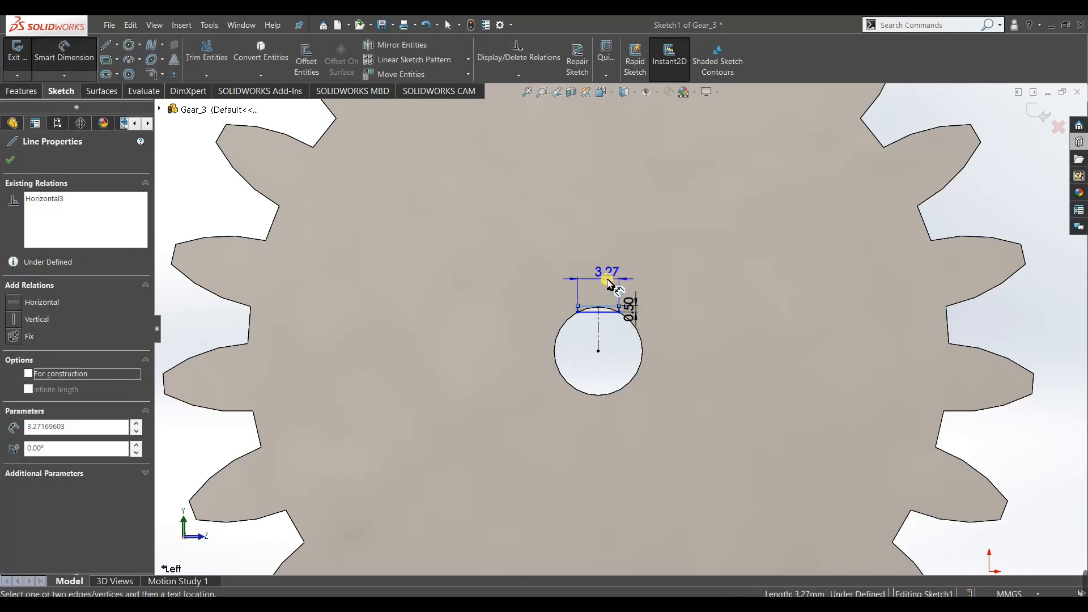
click(609, 283)
text(1)
key(Return)
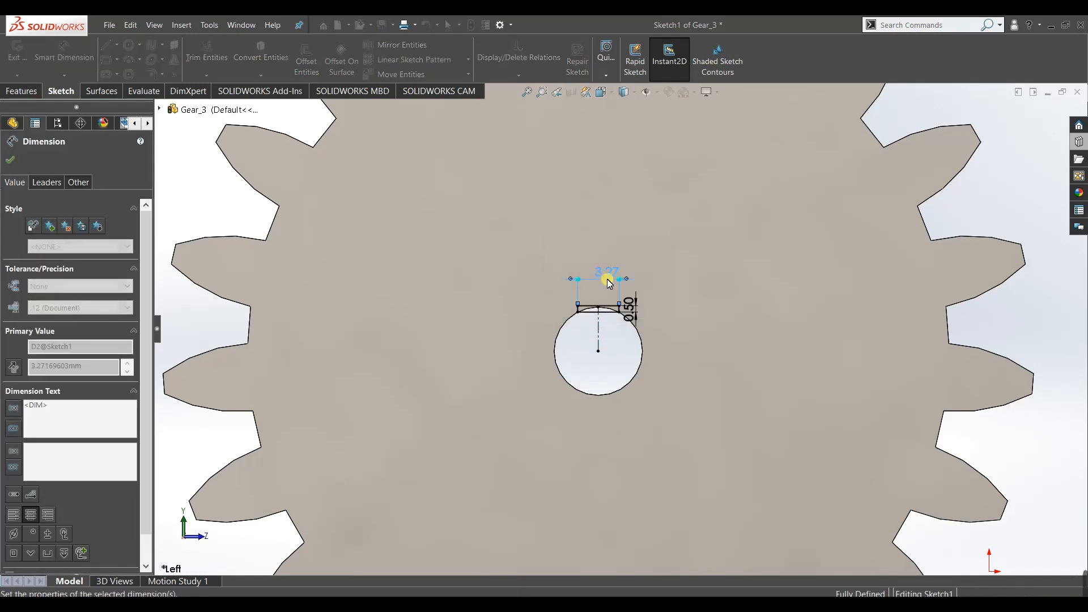
scroll(598, 349, down, 3)
right_click(586, 328)
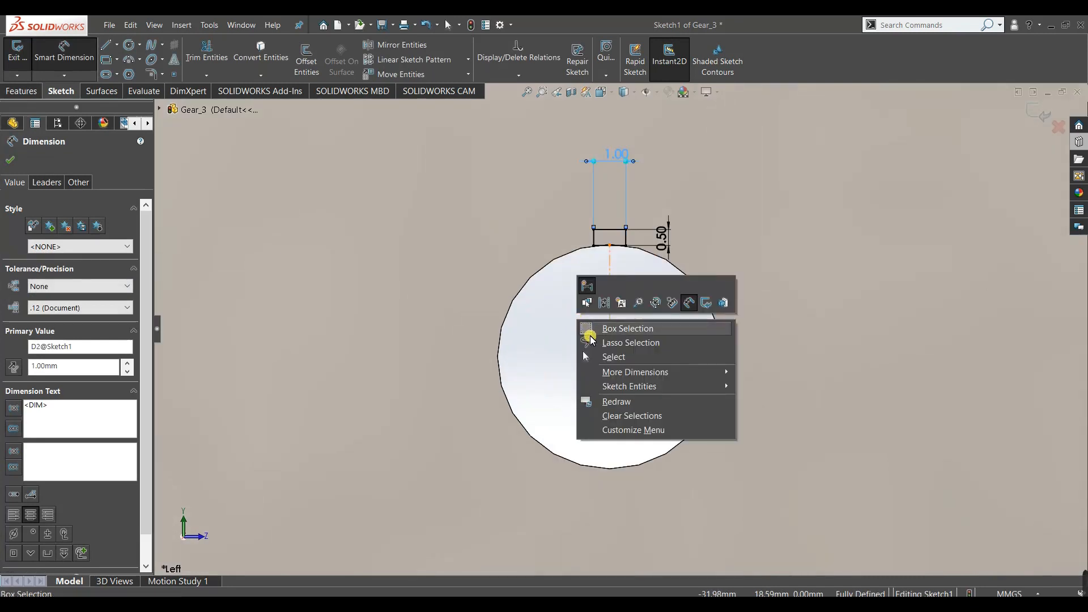
click(590, 335)
Cut the keyway rectangle into Gear_3 at the bore with an Extruded Cut.
click(23, 91)
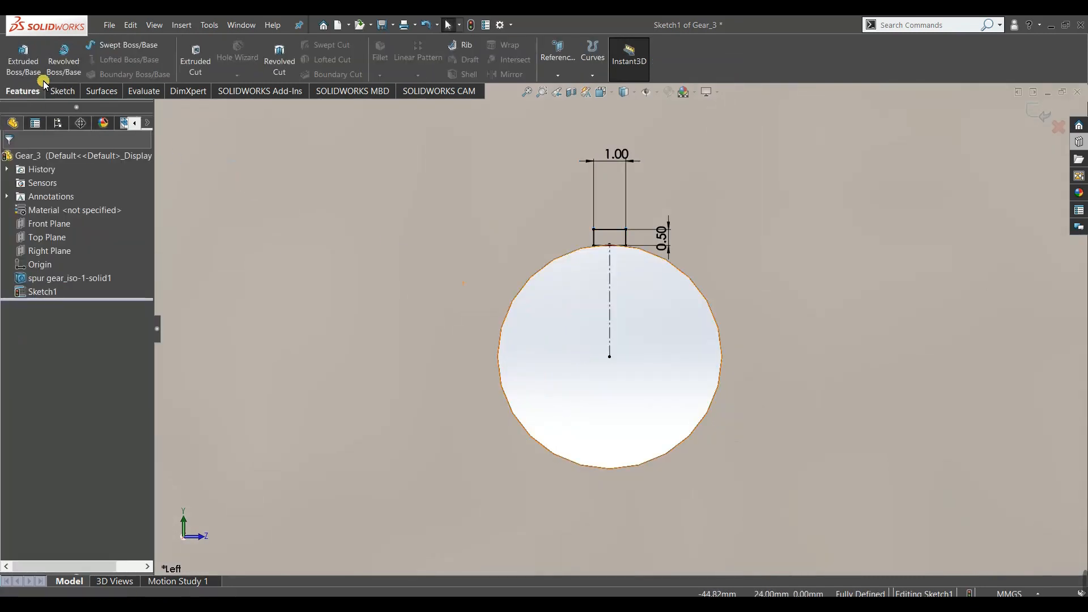
click(198, 62)
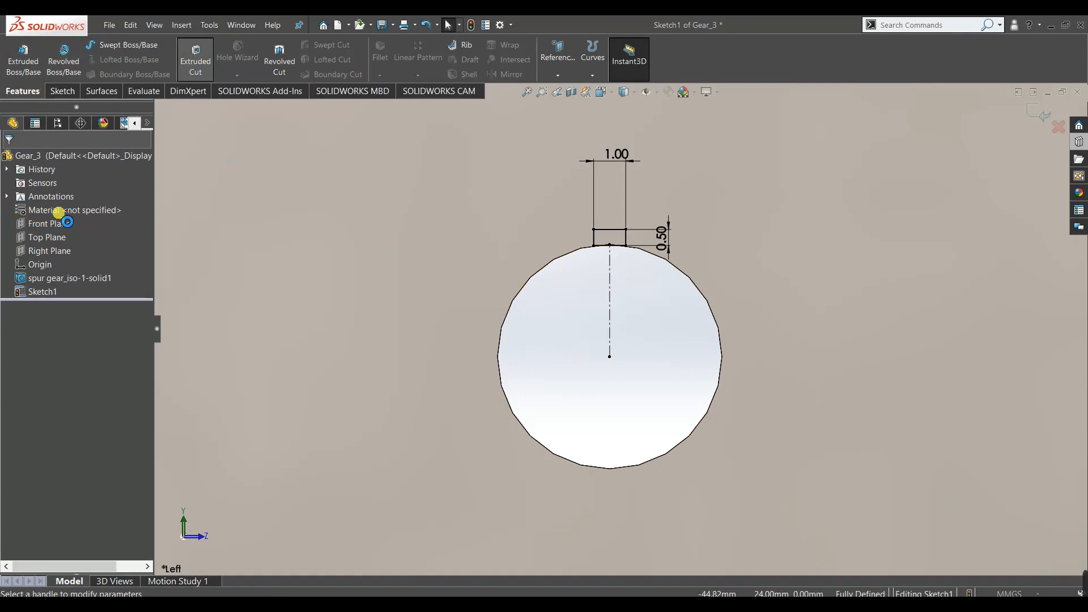
click(63, 238)
click(60, 260)
click(11, 162)
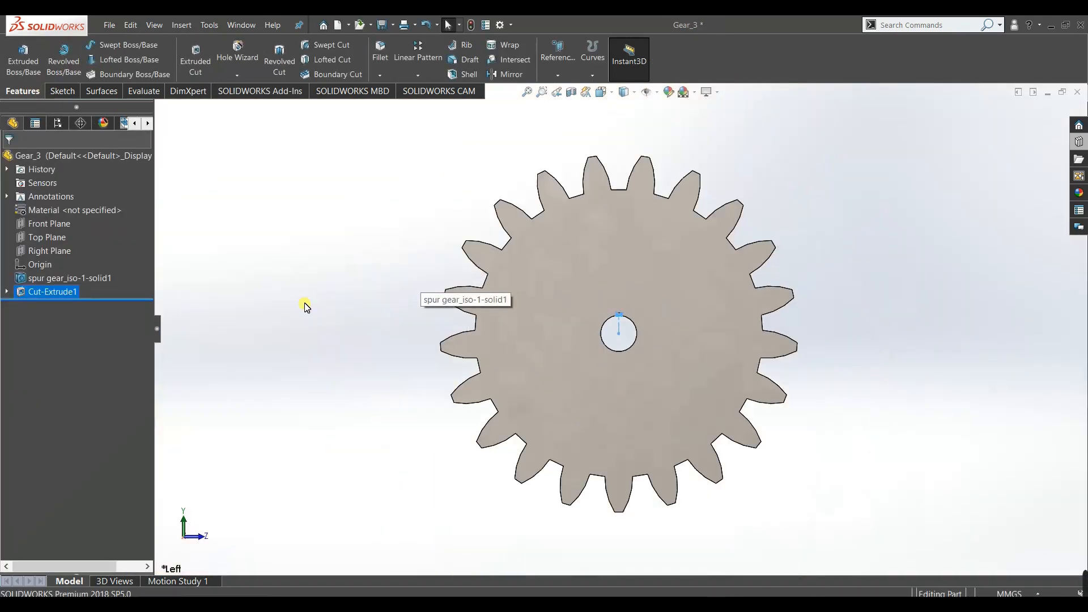
Close the Gear_3 part, saving its changes, and rebuild the gear assembly.
scroll(624, 323, down, 3)
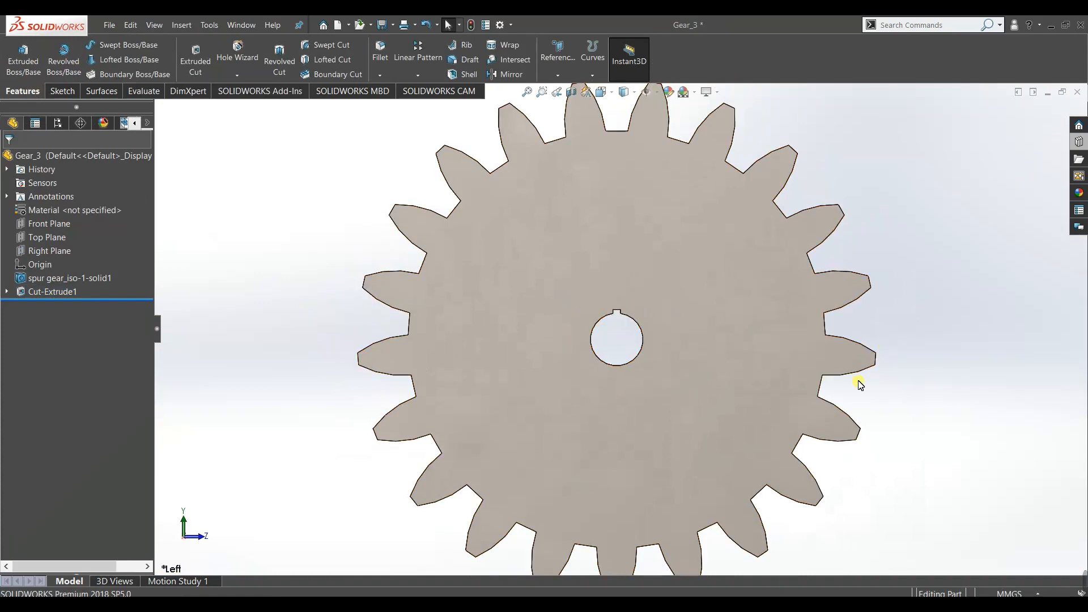
key(ctrl+w)
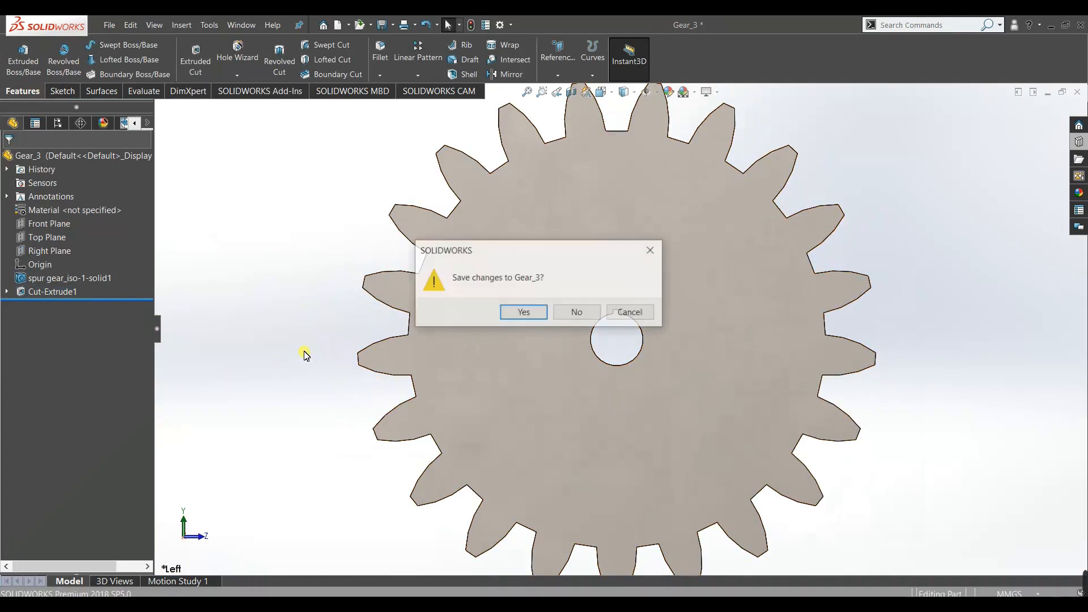
click(534, 311)
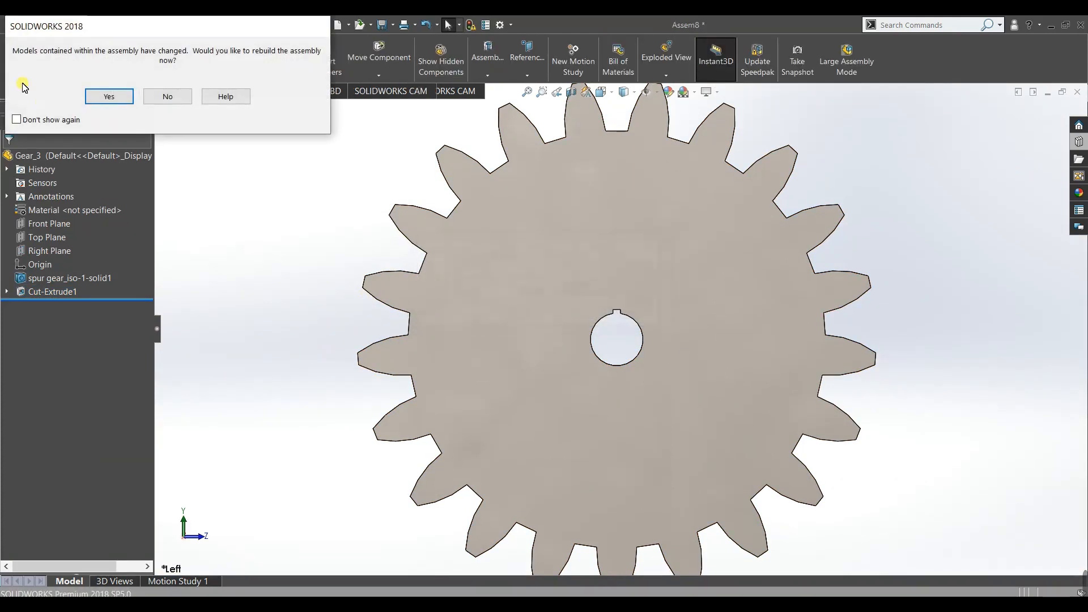
click(108, 96)
Move Gear_3 away from Gear_2's shaft within the assembly.
scroll(616, 336, up, 1)
drag(652, 340, 723, 363)
scroll(706, 377, down, 3)
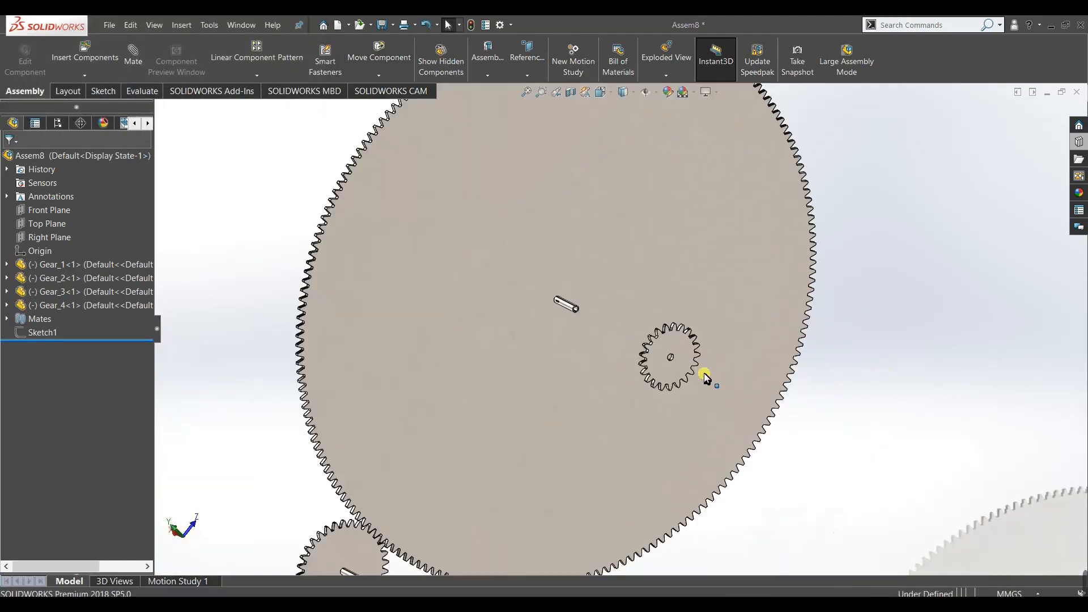
Try to add a coincident mate between a side face of Gear_2's shaft key and a face of Gear_3's keyway.
scroll(554, 304, down, 7)
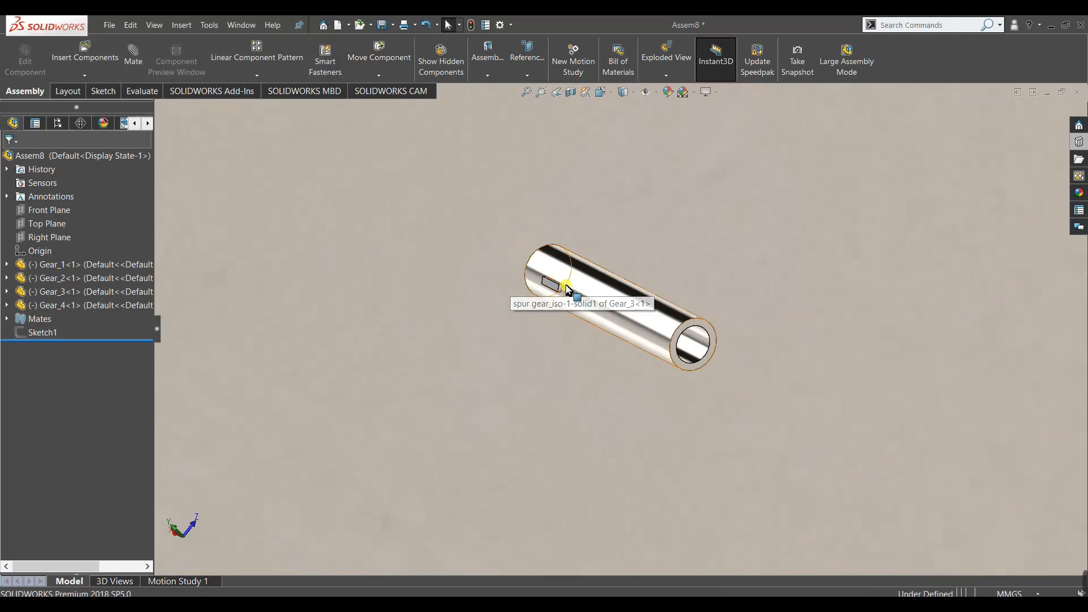
scroll(561, 289, down, 6)
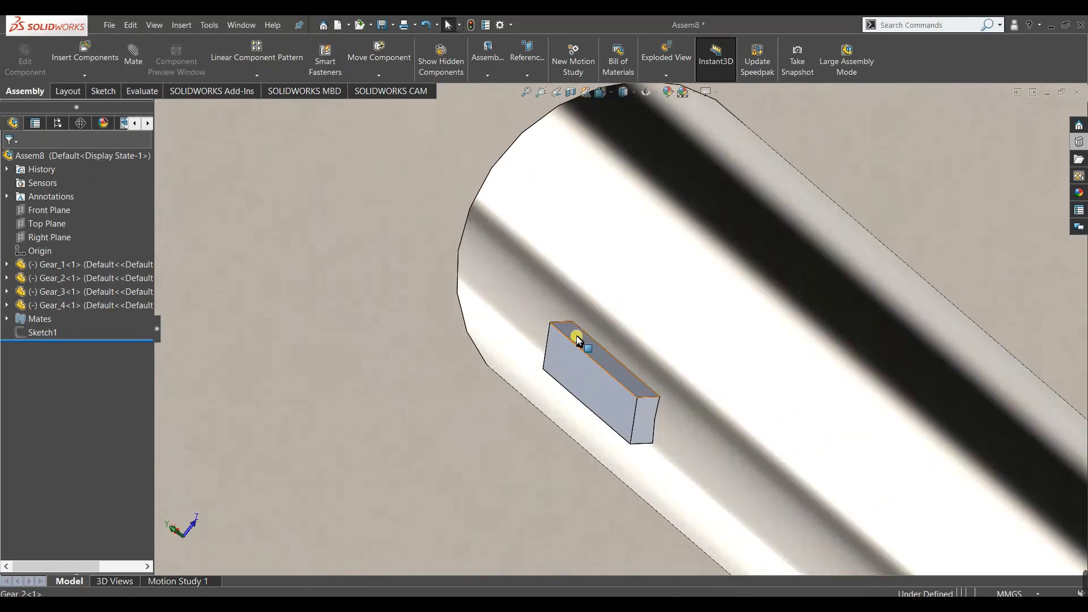
click(577, 339)
scroll(637, 355, up, 10)
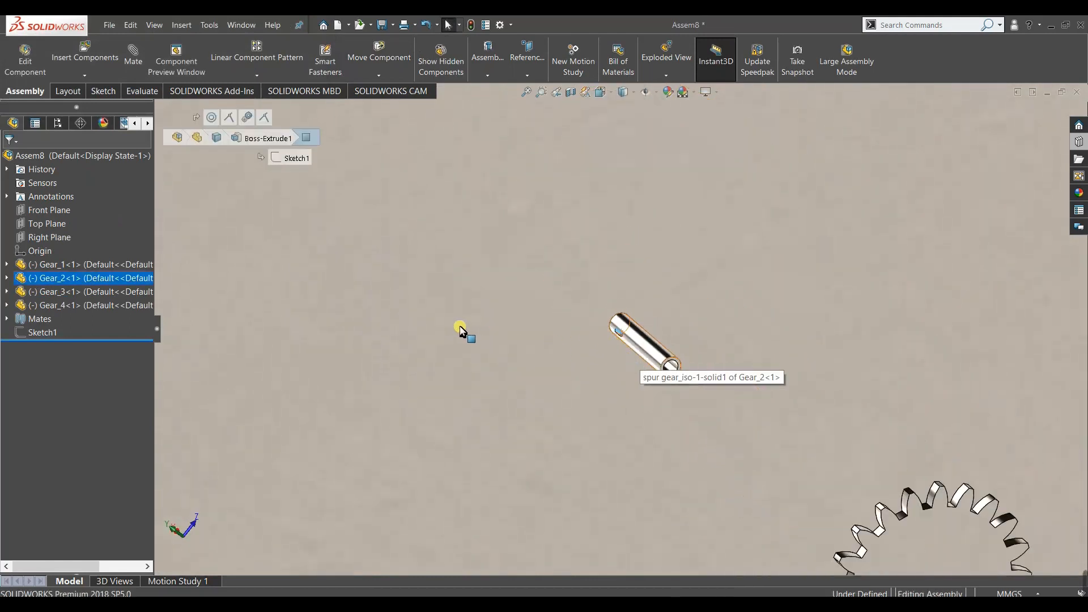
scroll(621, 335, up, 2)
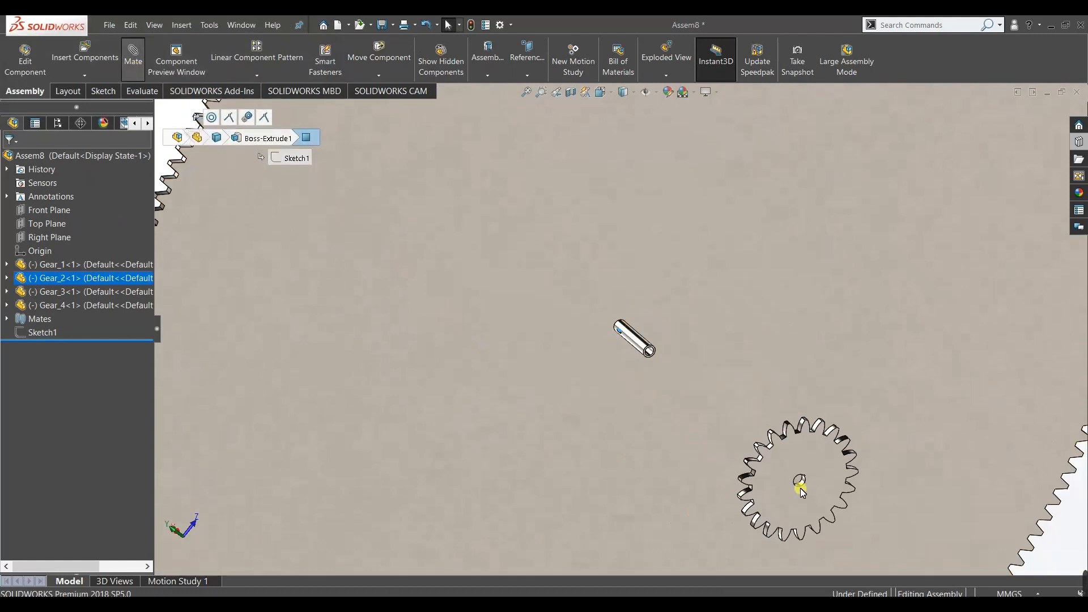
scroll(805, 481, down, 8)
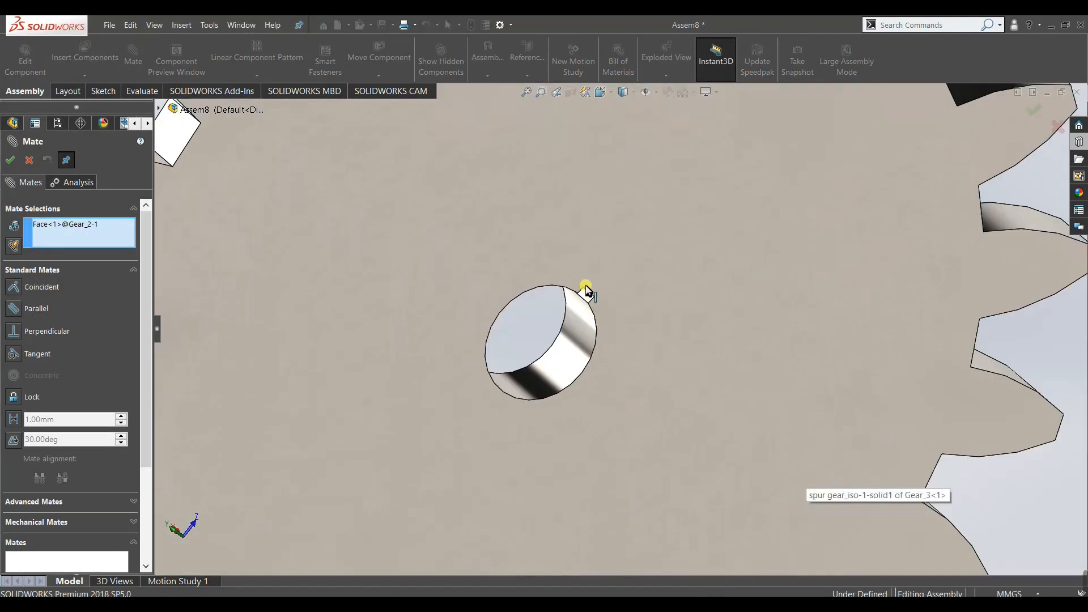
click(587, 293)
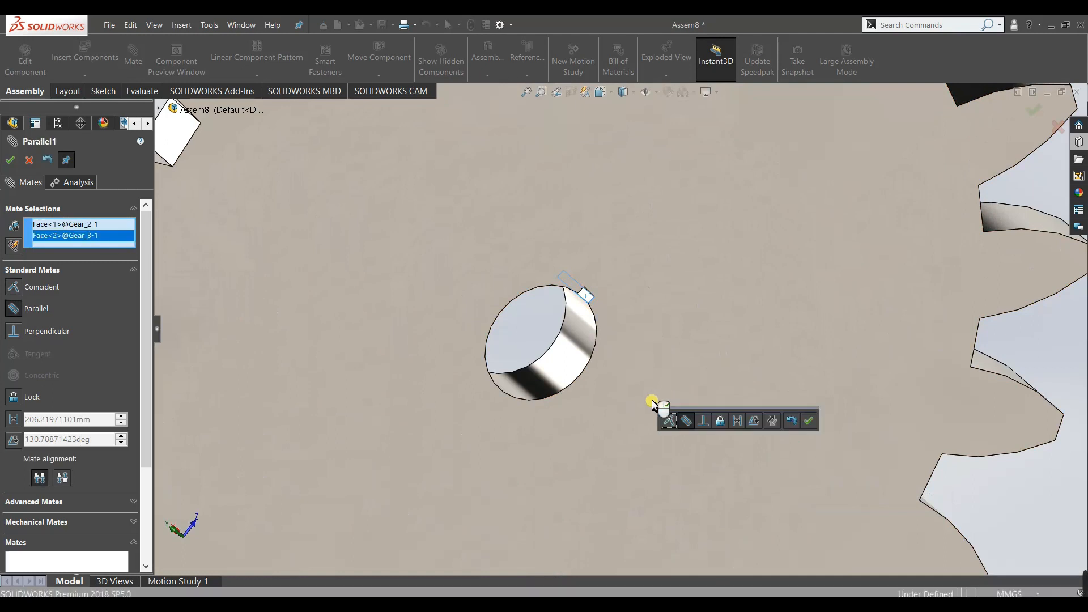
scroll(589, 399, up, 8)
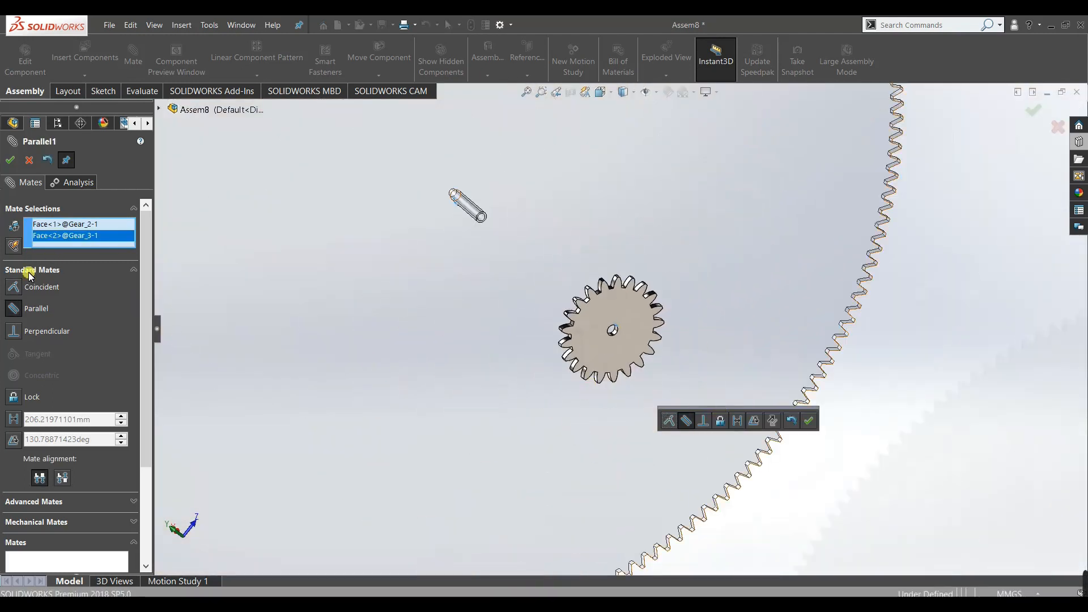
click(13, 290)
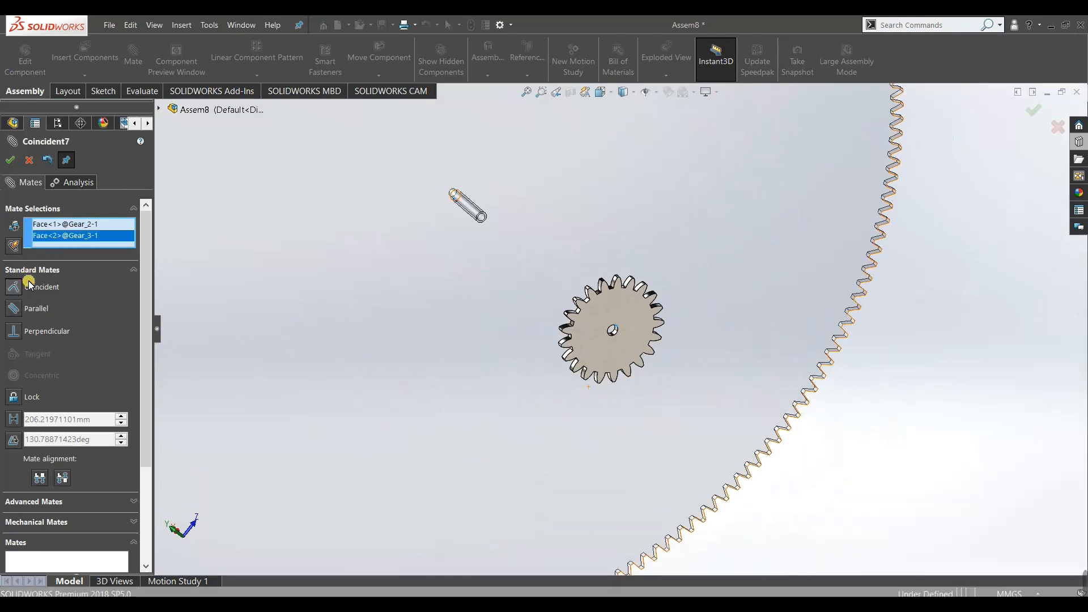
scroll(456, 201, down, 2)
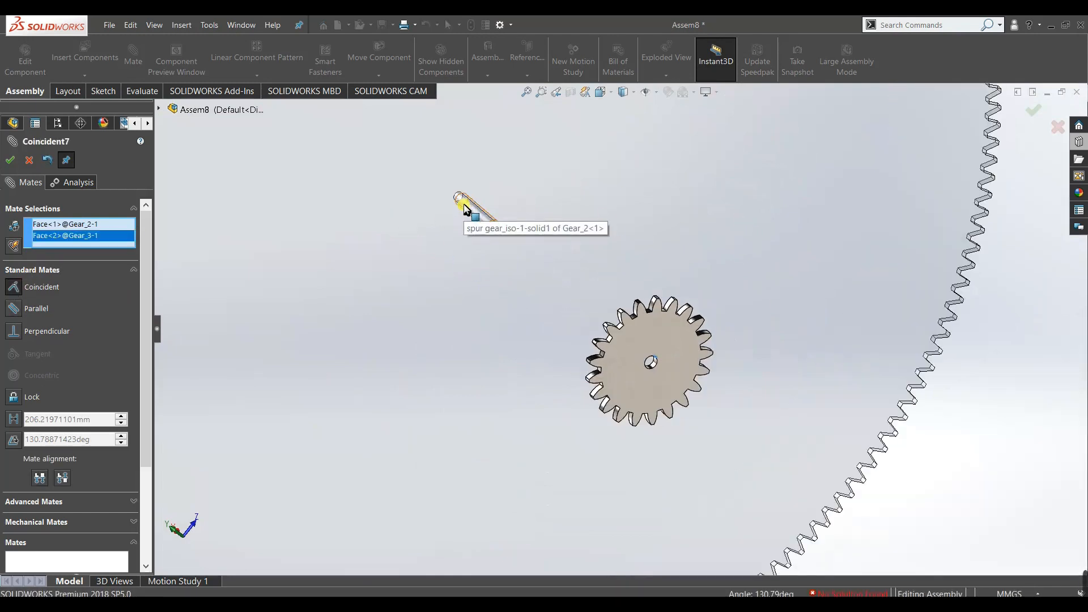
click(11, 159)
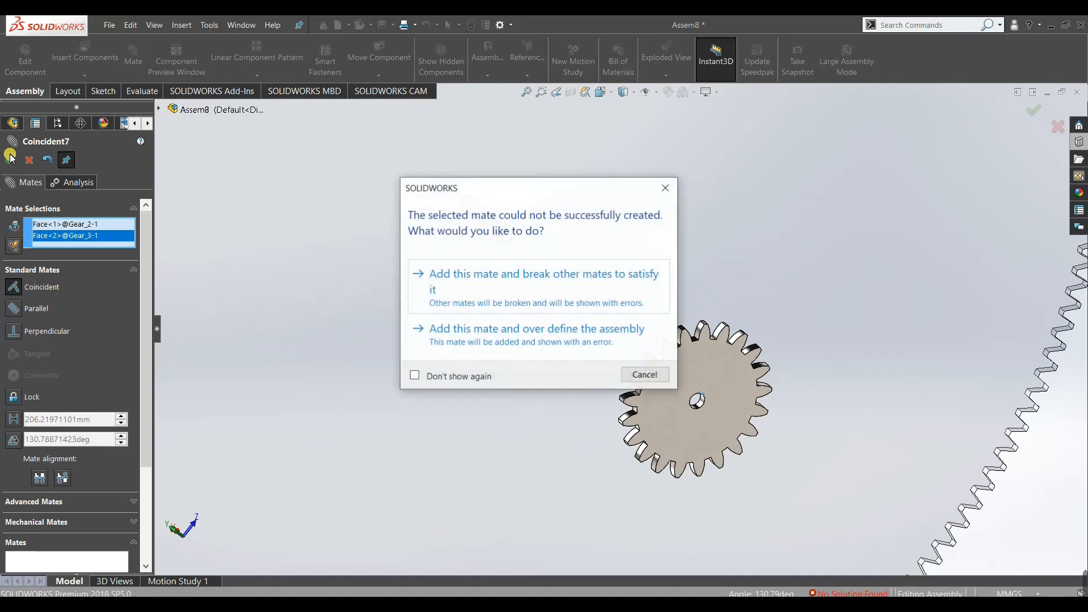
click(666, 187)
scroll(625, 307, down, 5)
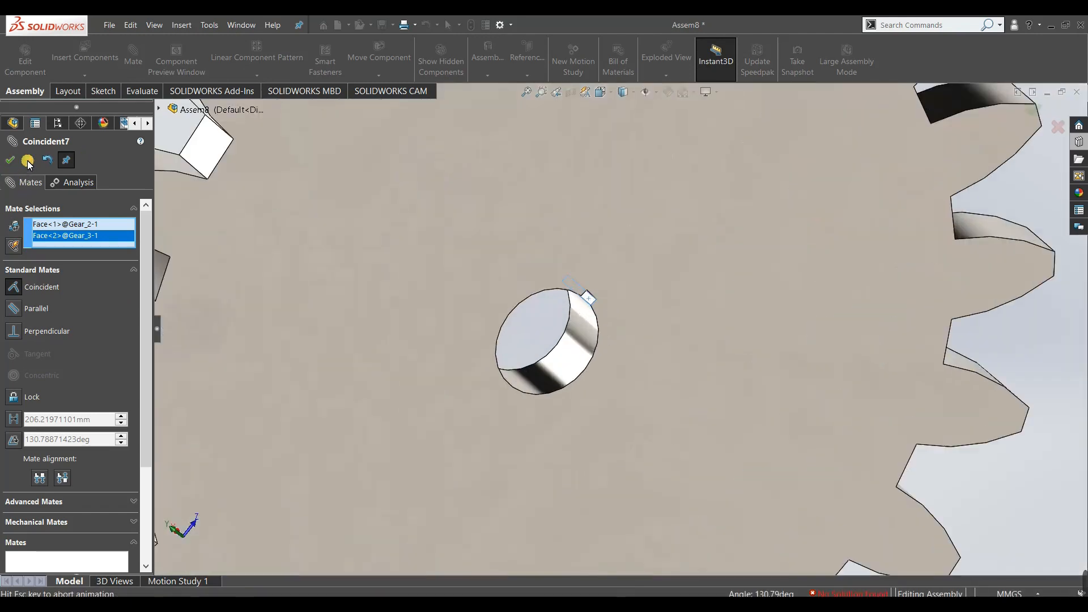
click(29, 160)
scroll(413, 296, up, 10)
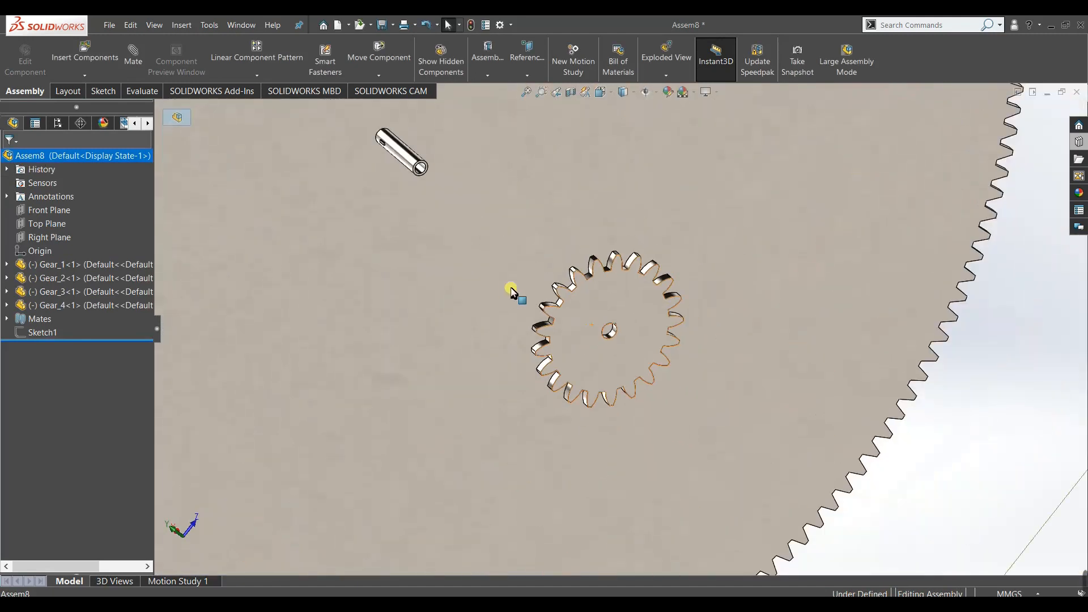
Shift Gear_3 aside and add a coincident mate between a long side face of Gear_2's shaft key and the matching face of Gear_3's keyway.
drag(595, 331, 541, 344)
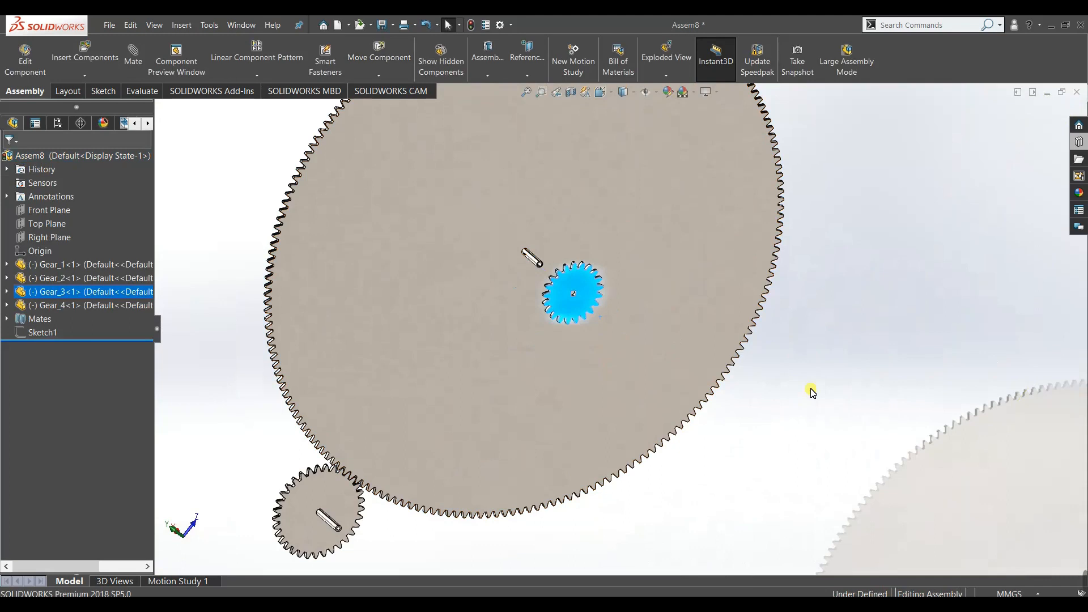
click(889, 385)
drag(365, 380, 619, 338)
scroll(542, 286, up, 5)
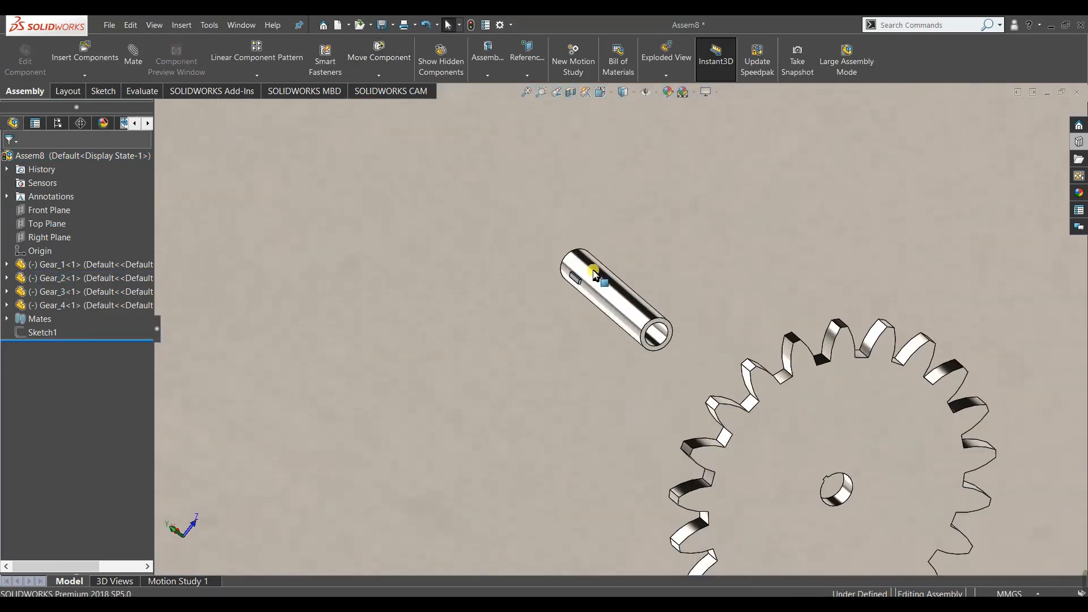
scroll(573, 289, up, 5)
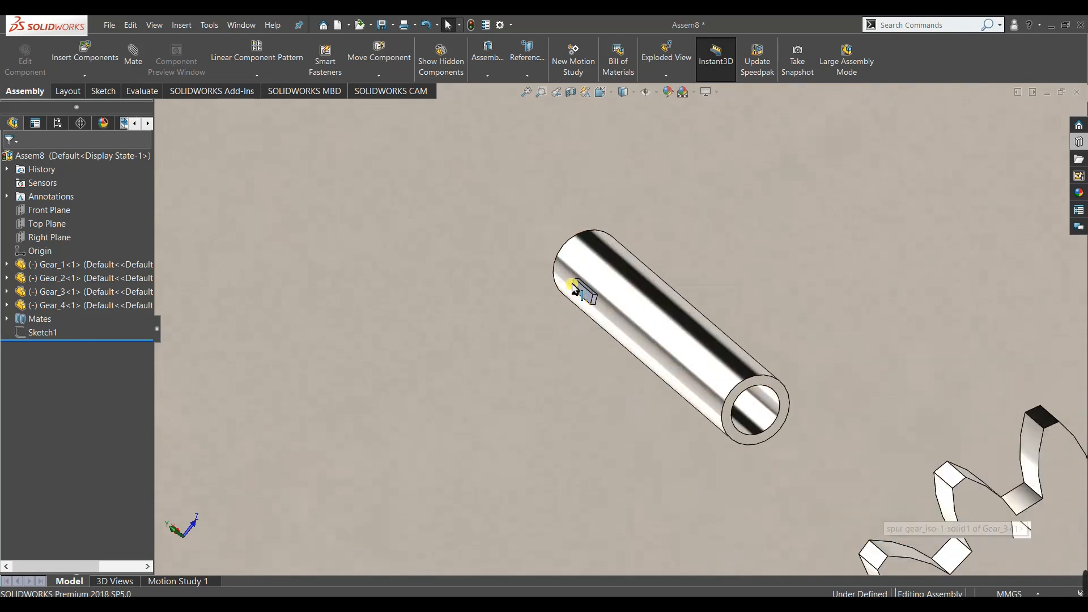
scroll(620, 296, up, 3)
click(517, 289)
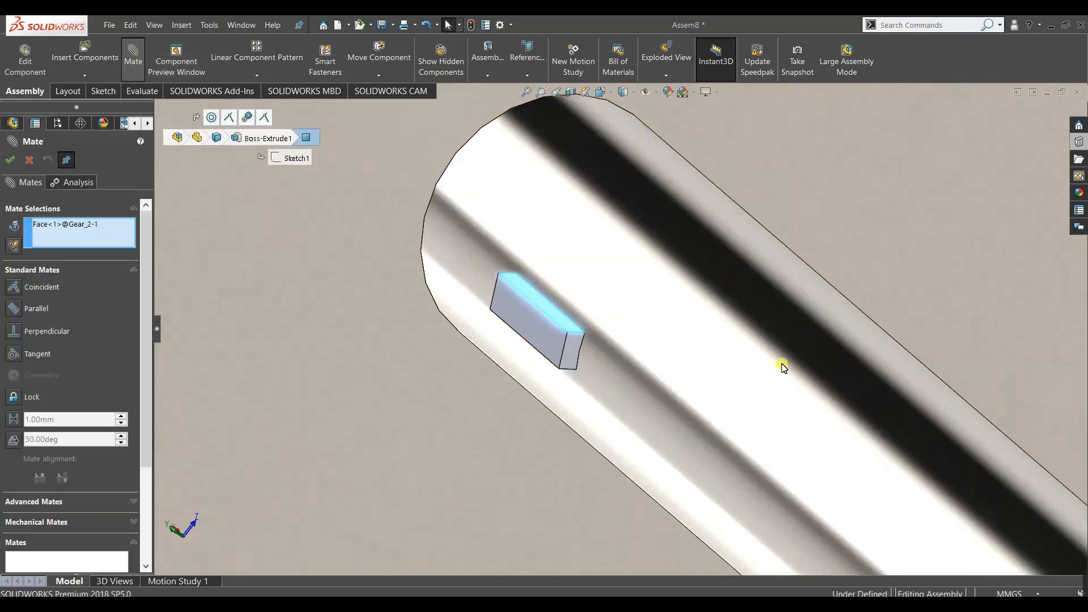
scroll(753, 372, down, 8)
middle_drag(886, 524, 855, 535)
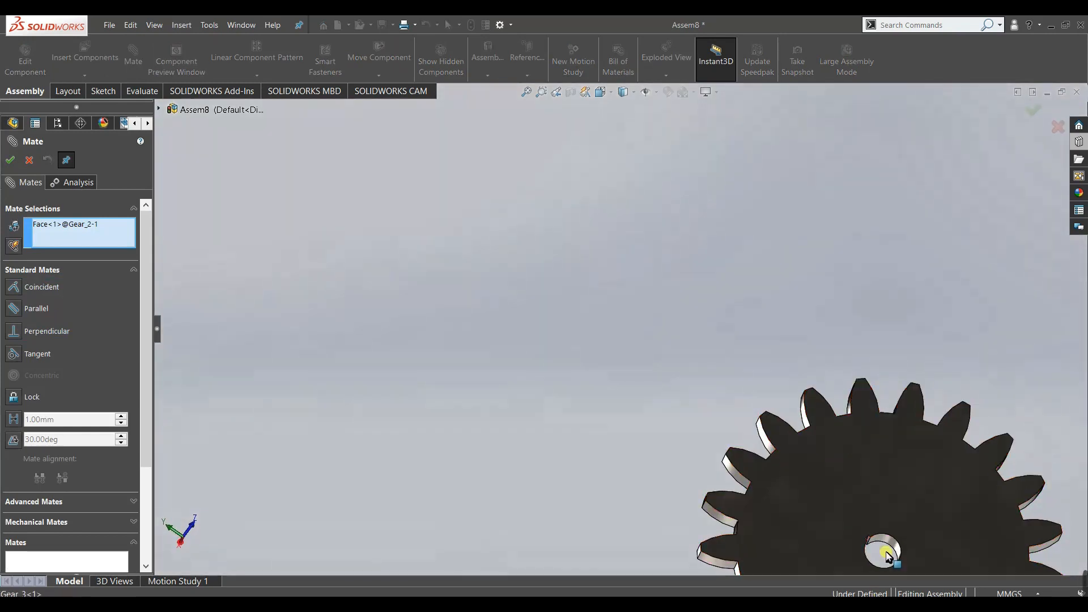
scroll(887, 550, up, 5)
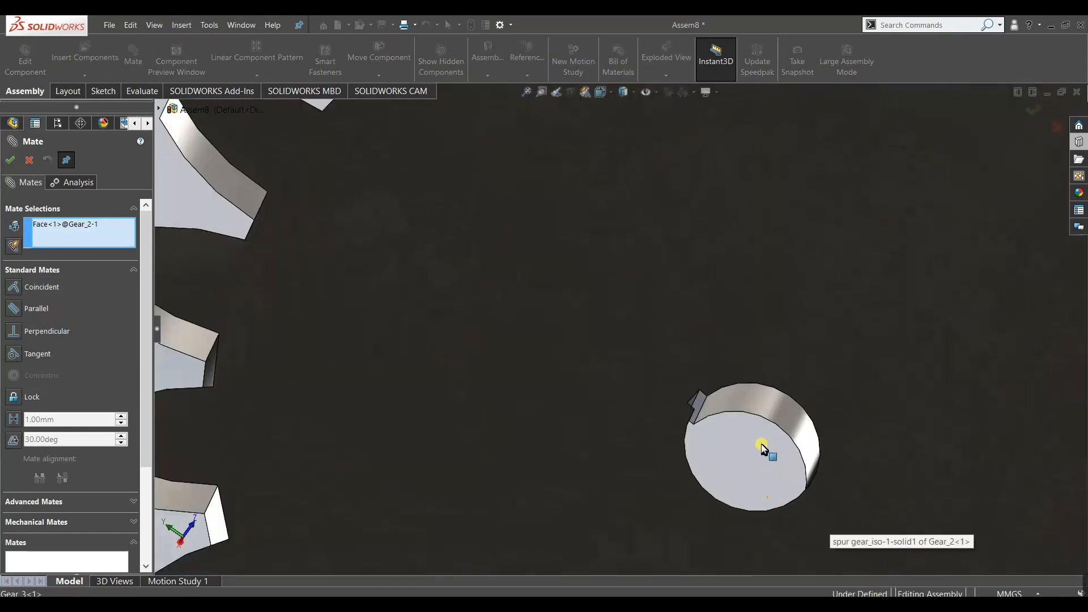
click(701, 402)
scroll(584, 446, down, 5)
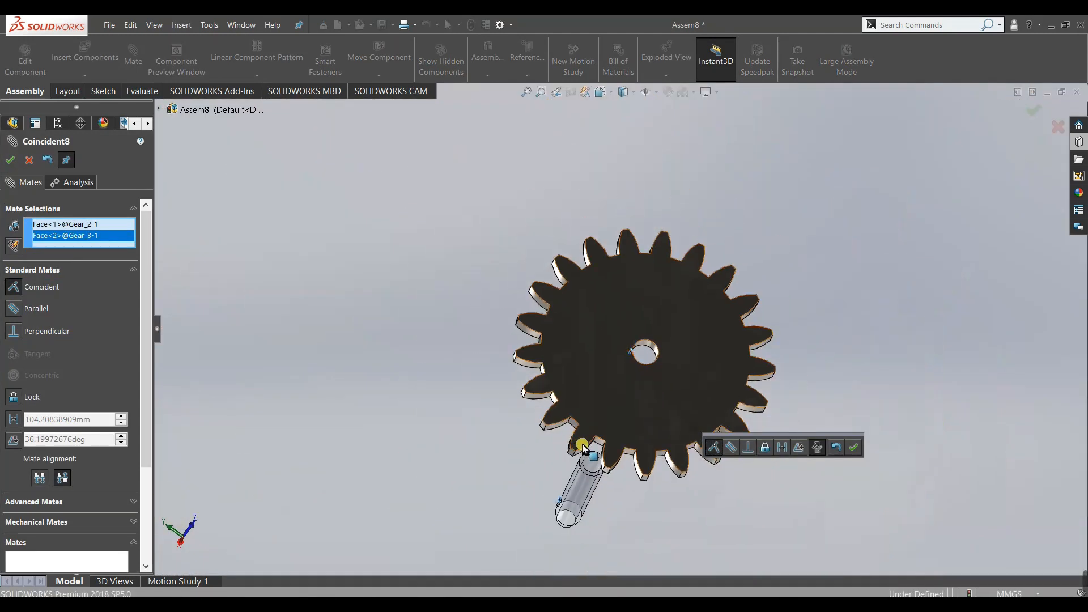
click(855, 449)
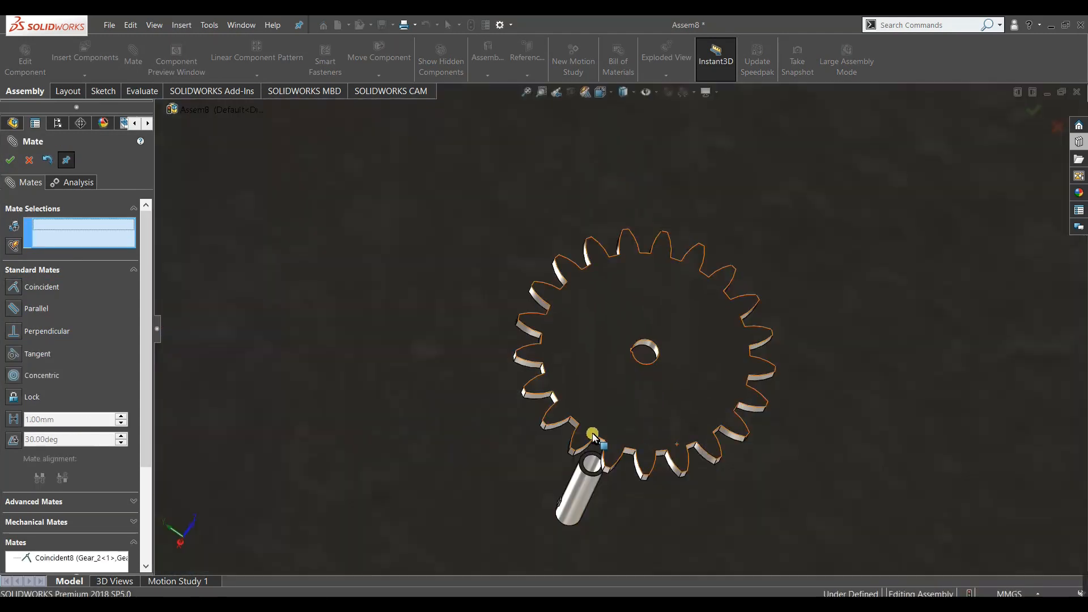
Add a coincident mate between Gear_3's flat face and the end face of Gear_2's shaft key, and finish mating.
click(610, 362)
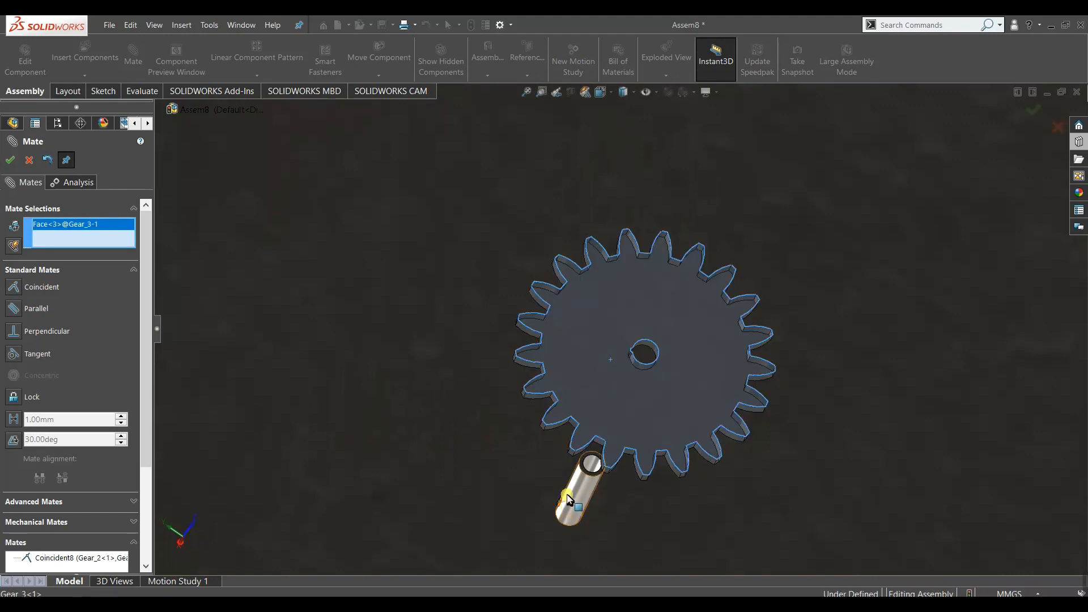
scroll(568, 499, up, 8)
scroll(582, 420, up, 3)
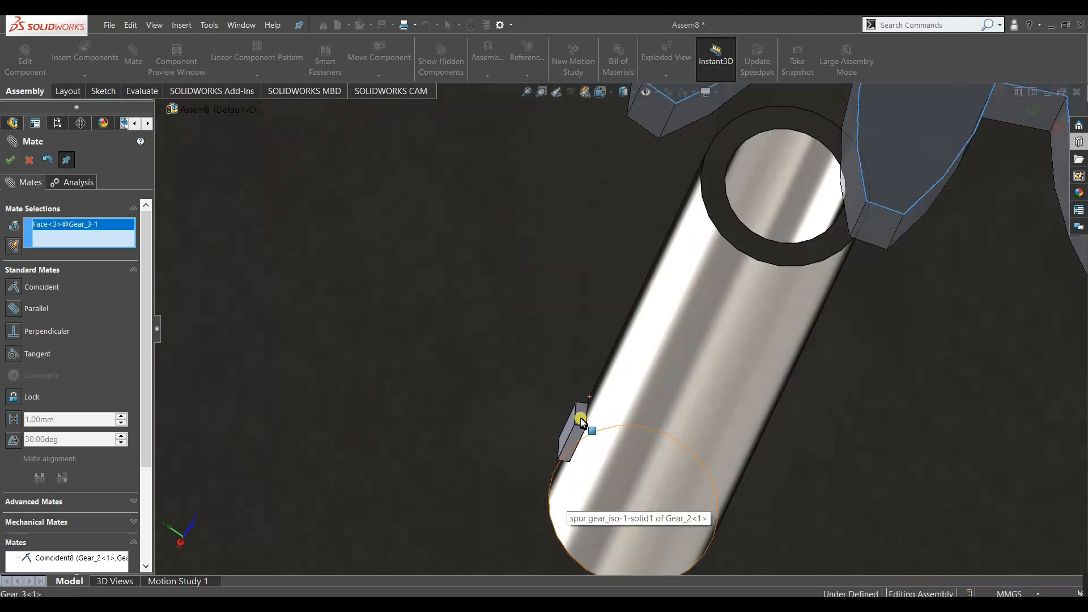
click(581, 421)
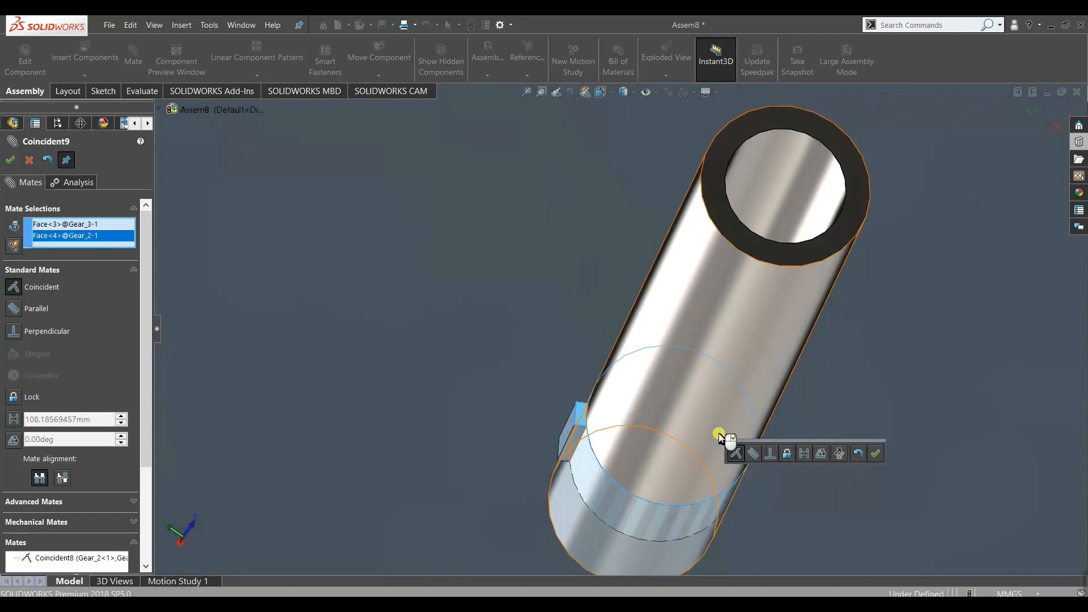
click(874, 454)
click(12, 161)
Turn Gear_1 to test how the mated gears rotate together.
scroll(449, 347, up, 10)
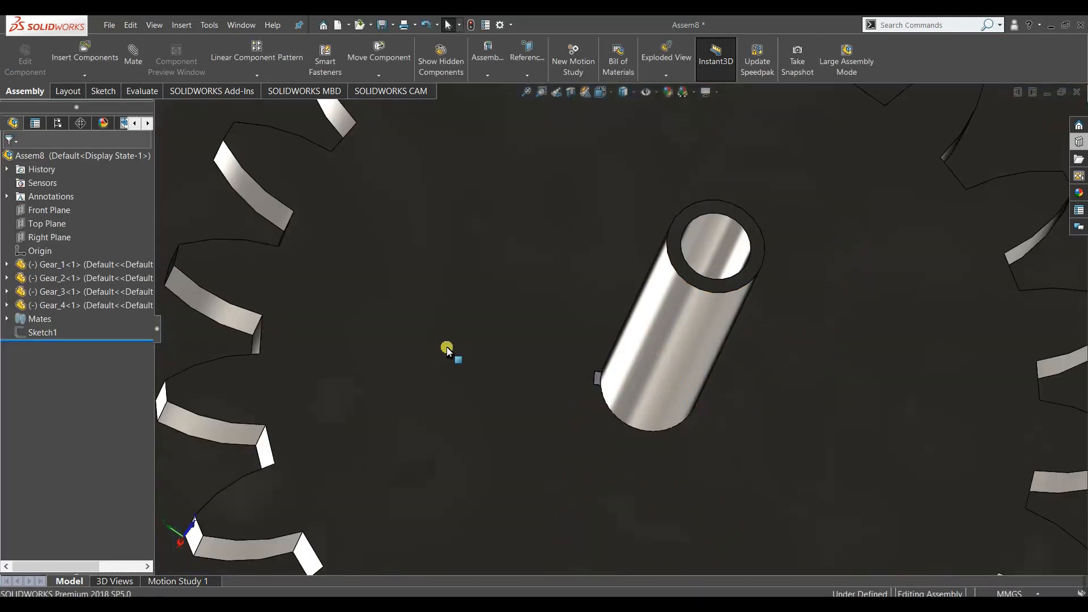
scroll(424, 364, up, 6)
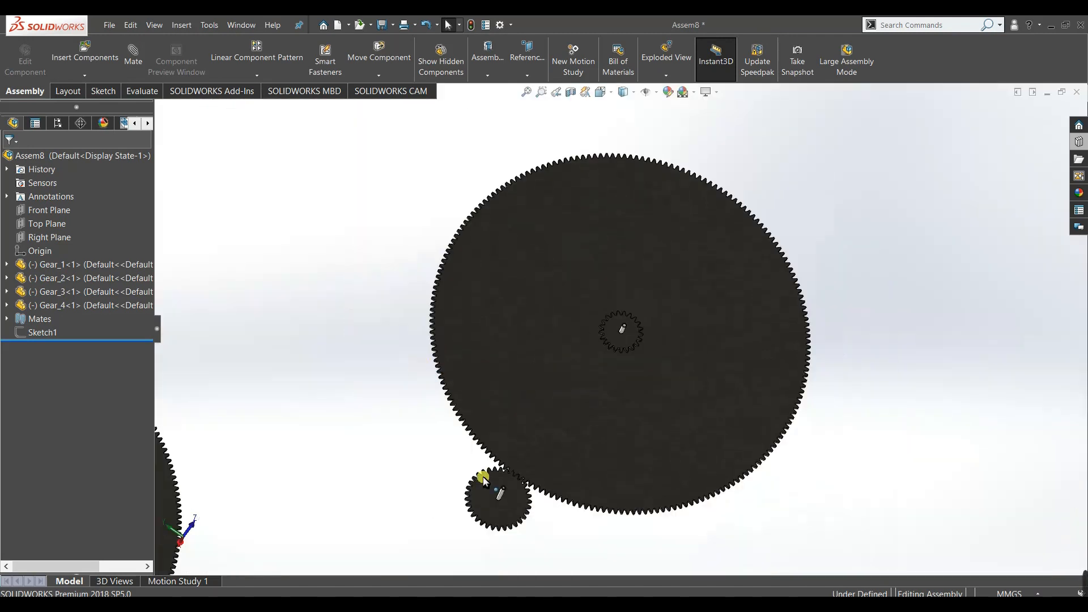
drag(484, 491, 413, 464)
key(Escape)
Measure the diameter of the circular edge at the end of Gear_4's hollow shaft.
scroll(395, 365, up, 3)
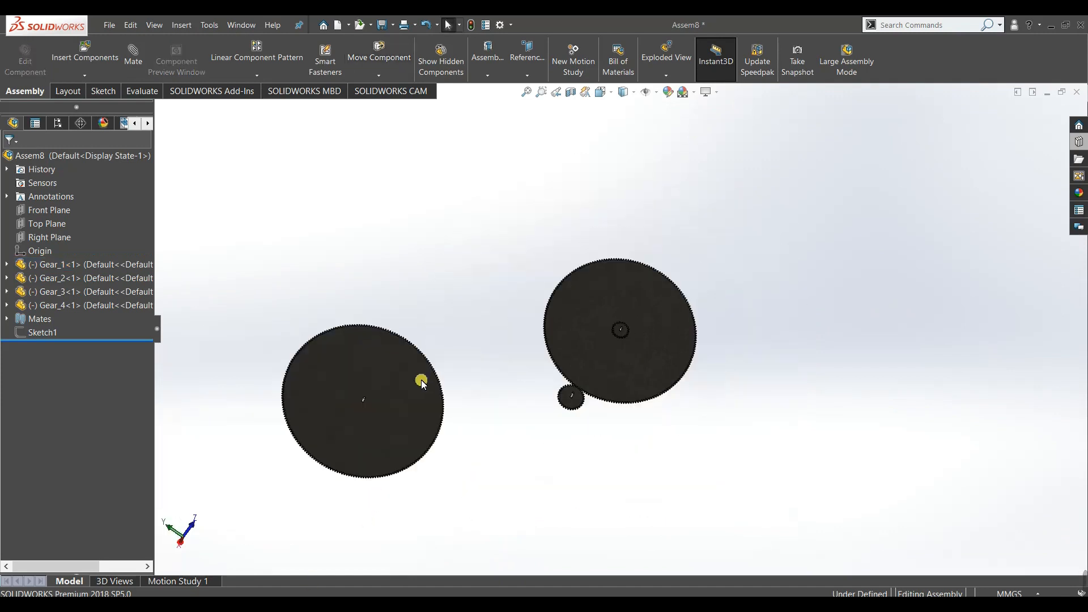
scroll(667, 361, down, 3)
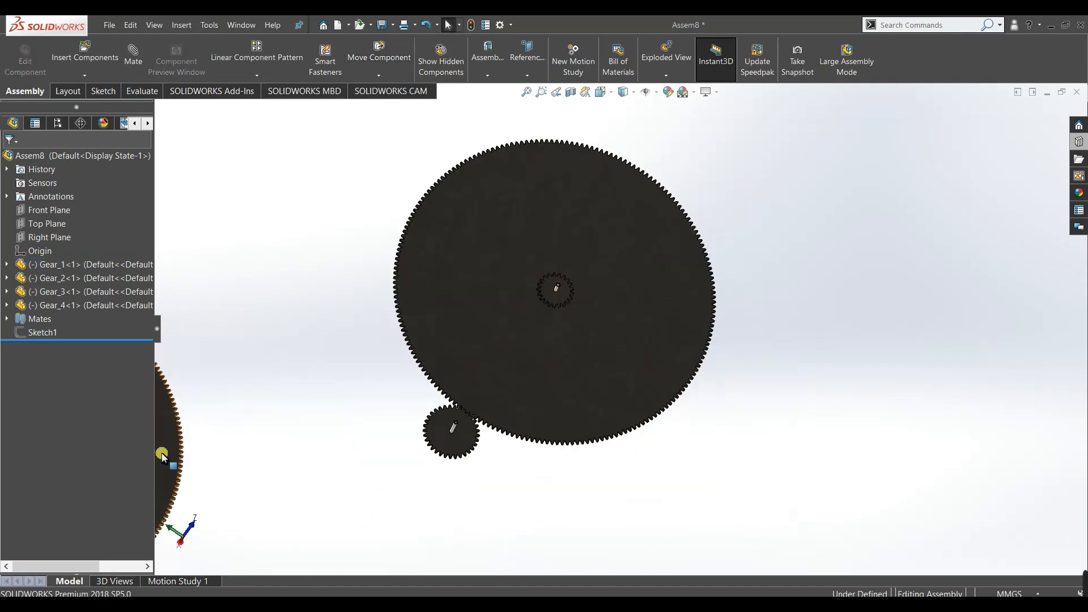
scroll(352, 361, up, 3)
scroll(367, 364, down, 5)
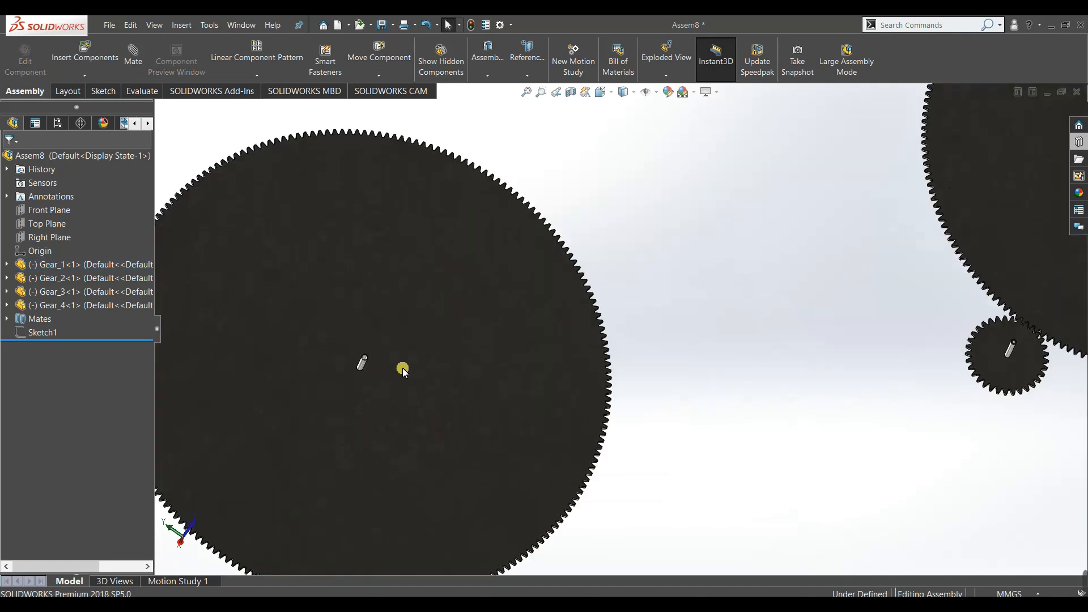
middle_drag(403, 372, 396, 413)
scroll(991, 351, down, 6)
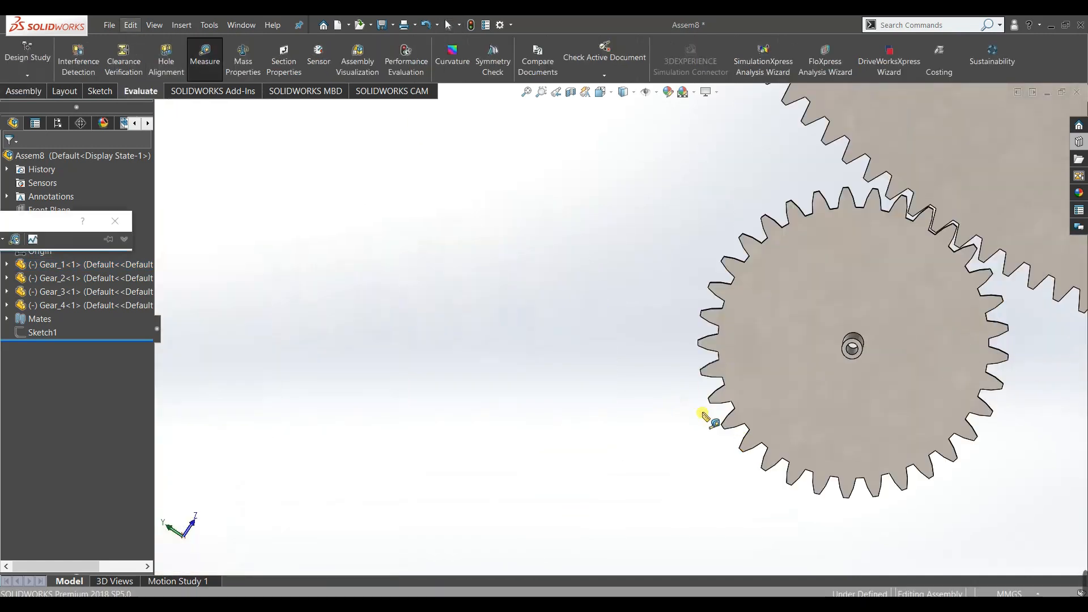
scroll(422, 420, up, 7)
scroll(231, 389, up, 6)
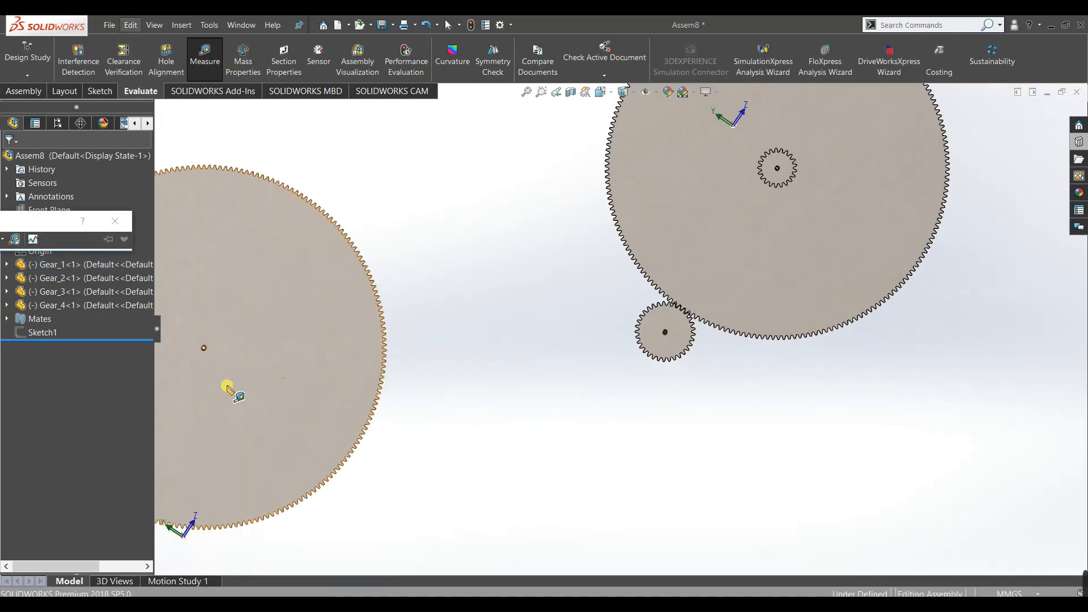
scroll(456, 321, down, 7)
scroll(514, 312, down, 3)
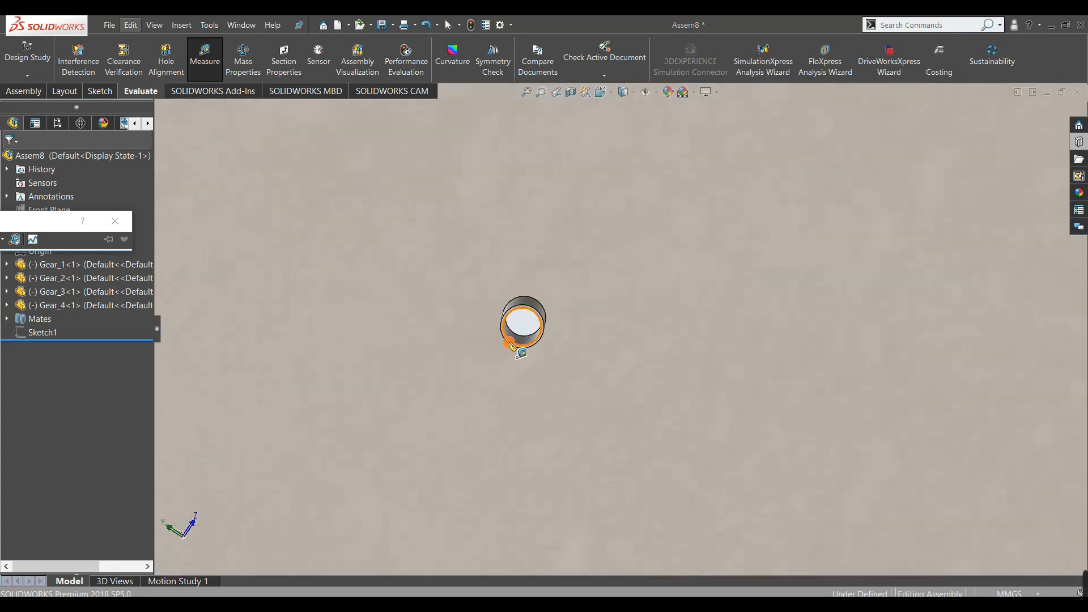
click(510, 344)
scroll(816, 321, up, 5)
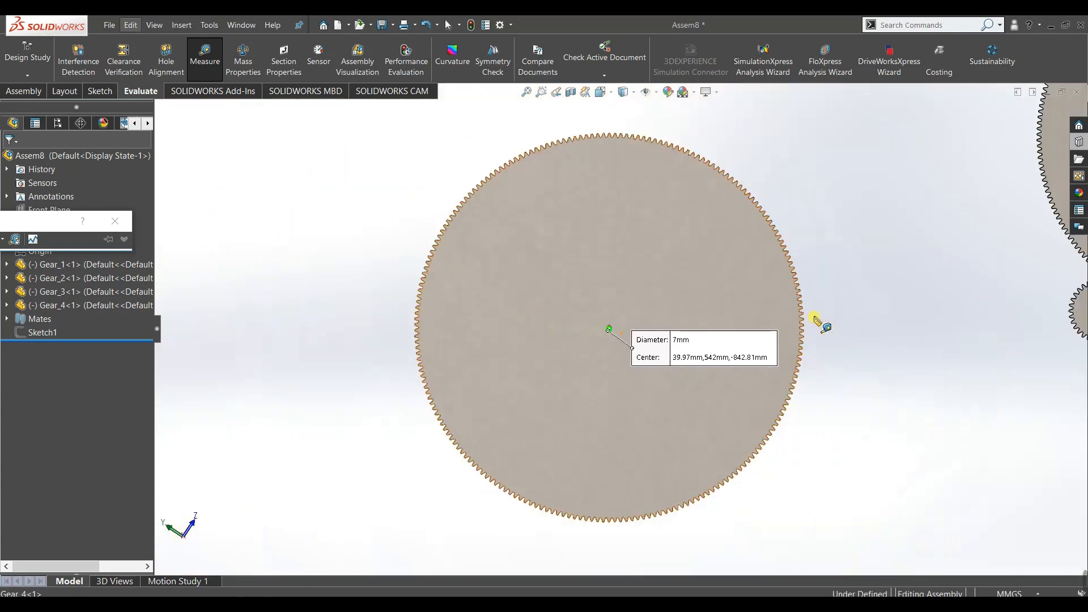
Measure the diameter of the circular edge at the end of Gear_1's shaft and close the Measure tool.
click(959, 369)
scroll(858, 354, up, 4)
scroll(737, 317, down, 10)
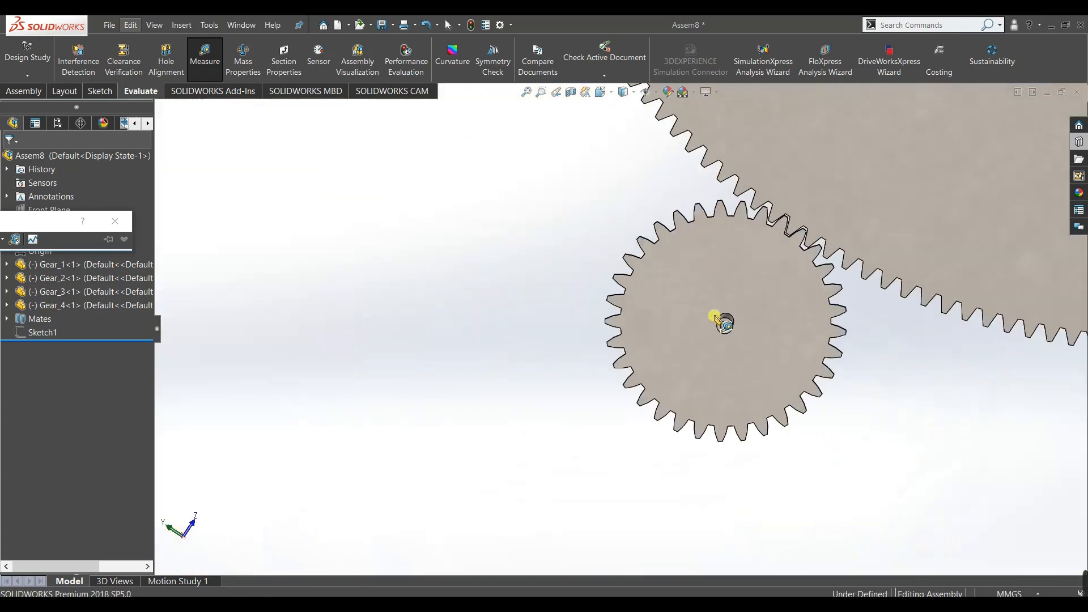
scroll(715, 318, down, 2)
click(734, 332)
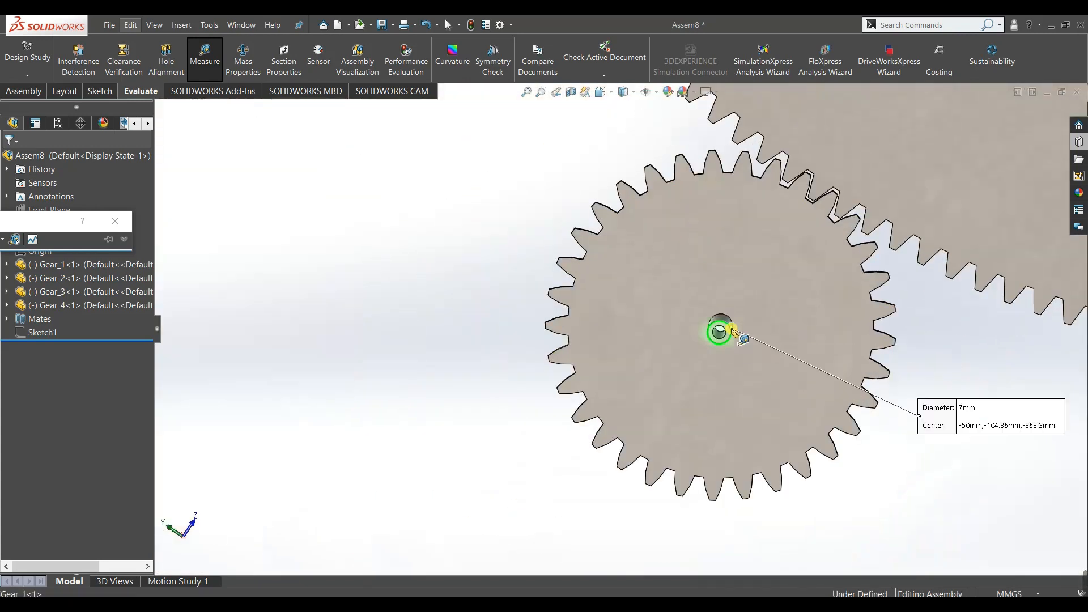
click(250, 278)
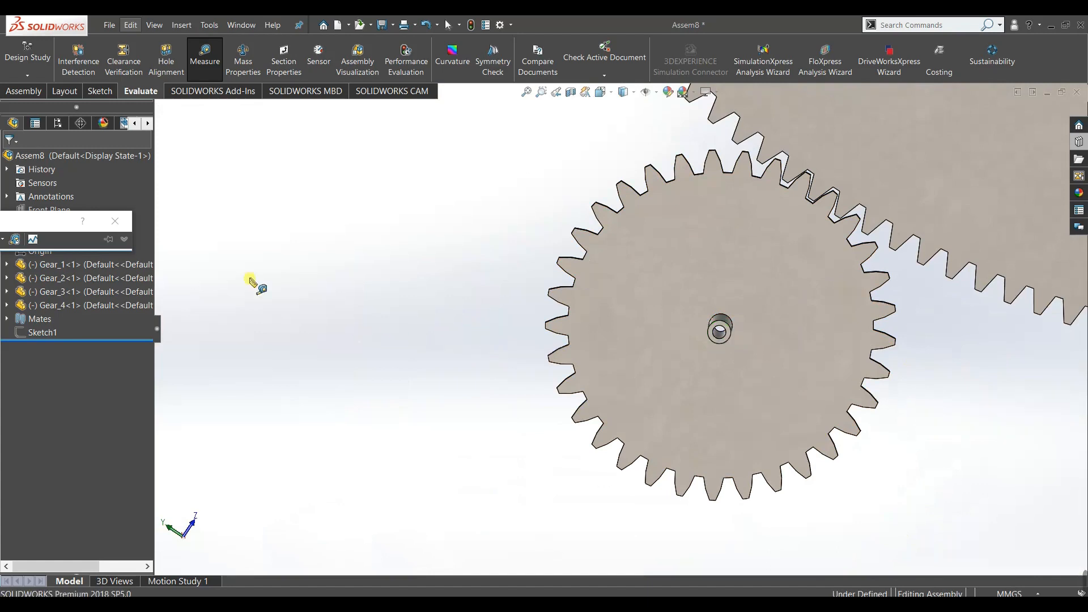
click(119, 224)
Add a concentric mate between the cylindrical faces of Gear_4's shaft and Gear_1's shaft.
scroll(308, 294, up, 6)
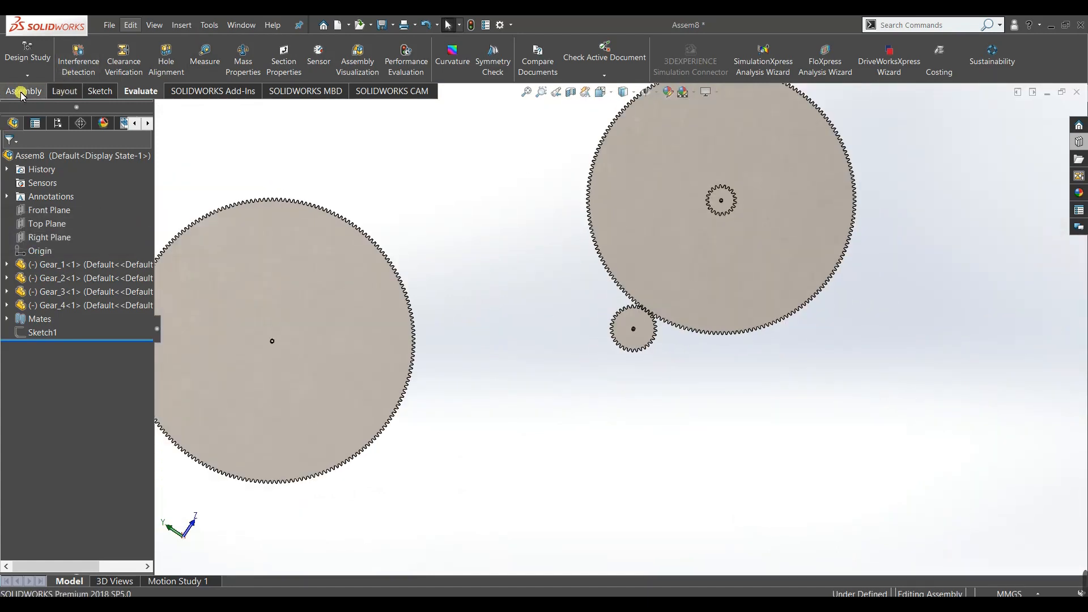
click(22, 92)
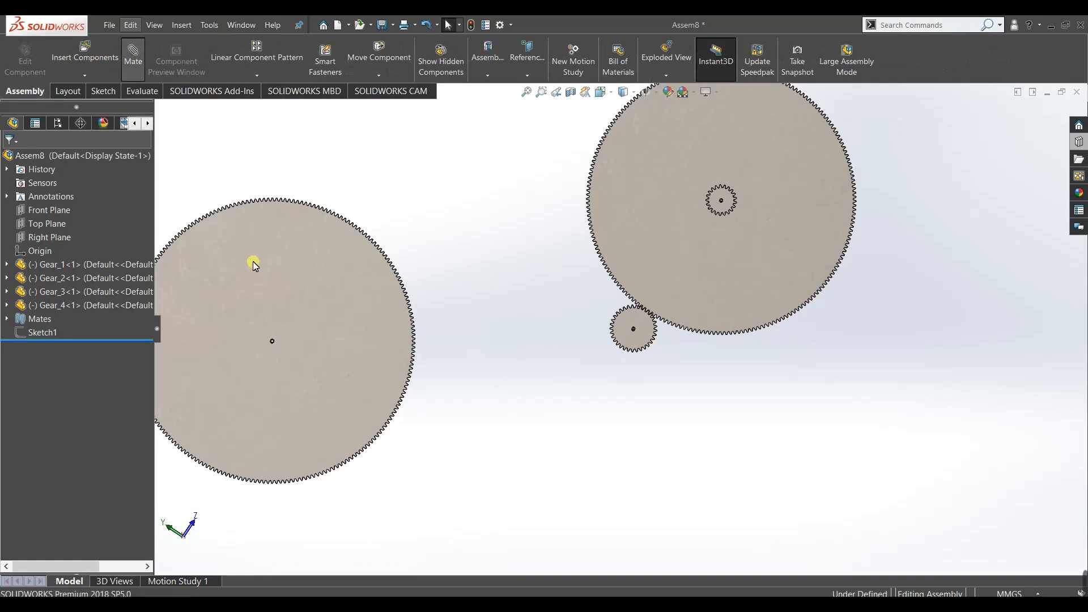
scroll(645, 262, down, 1)
scroll(253, 364, down, 4)
scroll(255, 365, up, 4)
middle_drag(462, 377, 450, 357)
scroll(476, 340, down, 5)
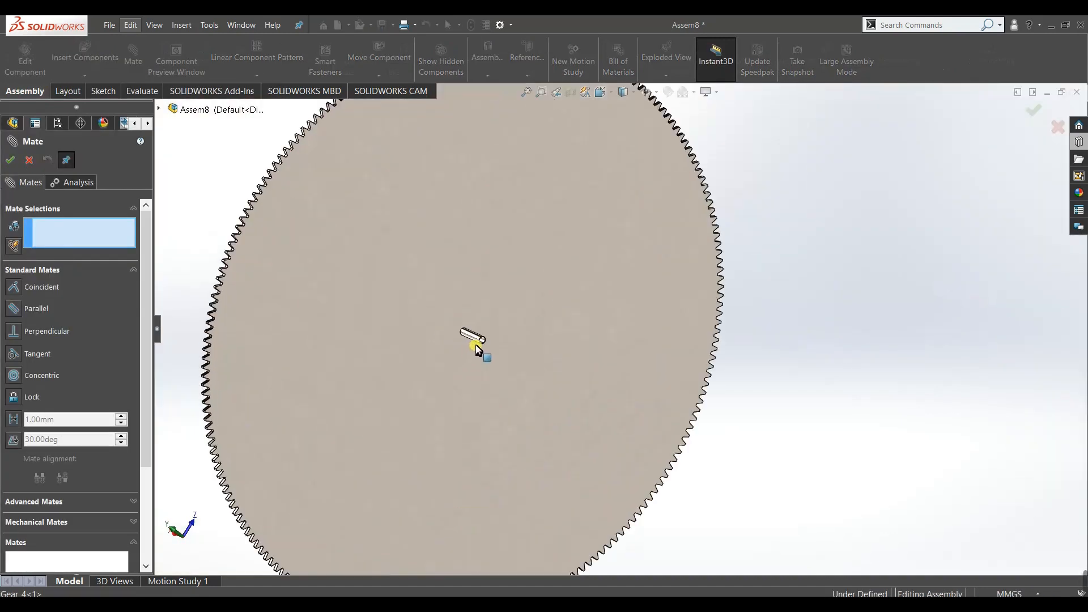
click(486, 342)
scroll(841, 362, up, 6)
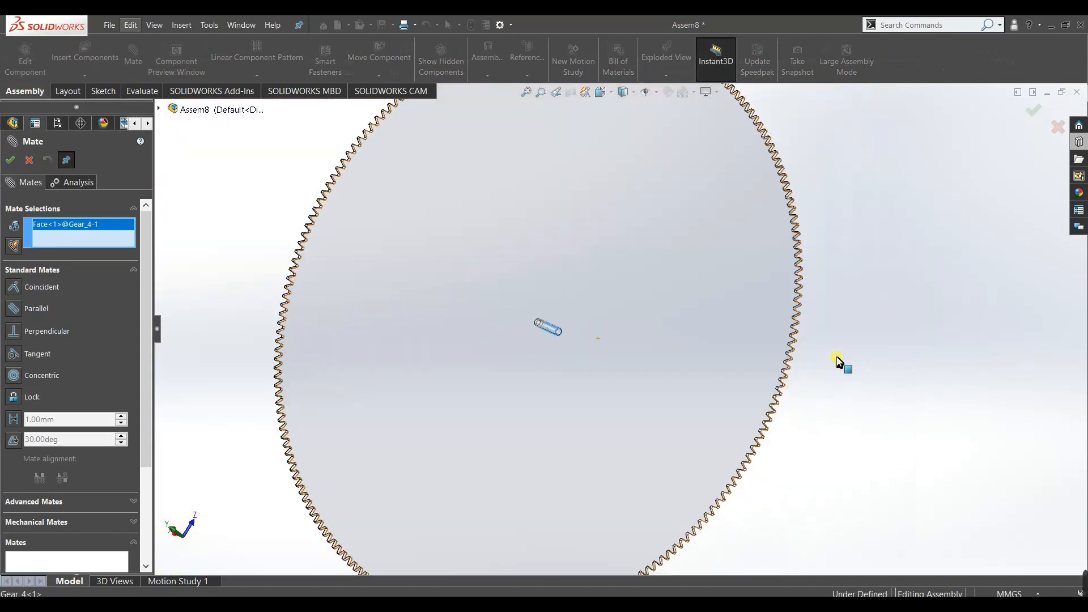
scroll(785, 302, down, 2)
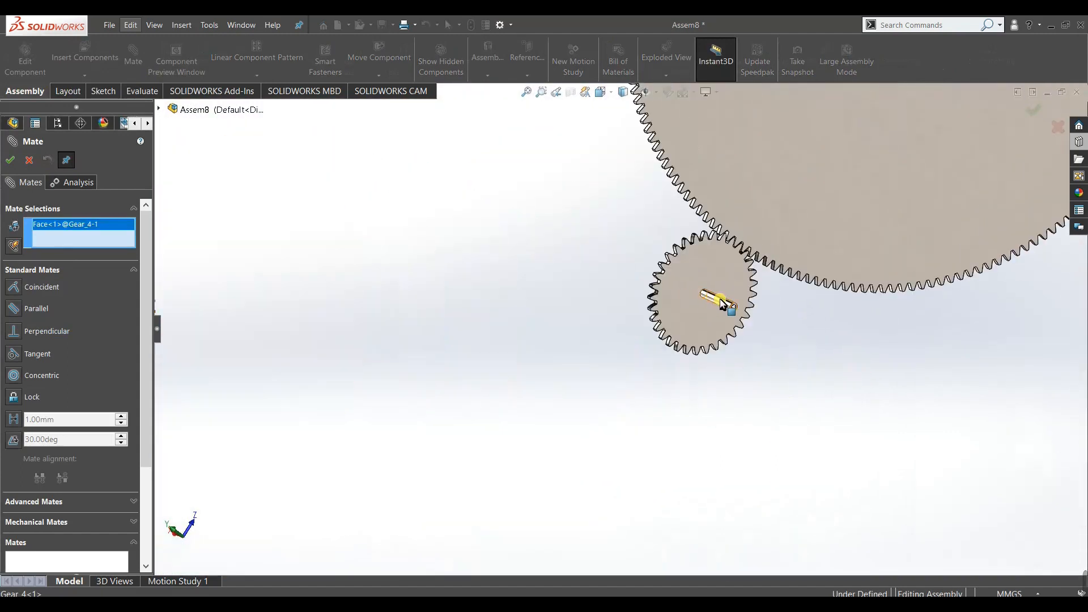
click(722, 303)
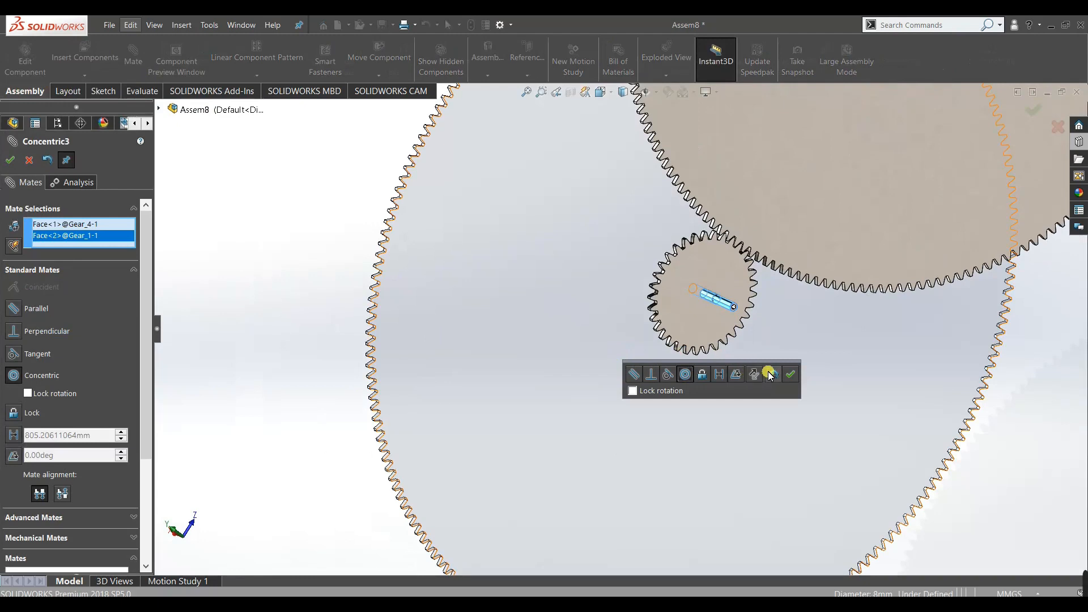
click(790, 374)
Add a coincident mate between the flat faces of Gear_4 and Gear_3, and finish mating.
scroll(564, 381, up, 3)
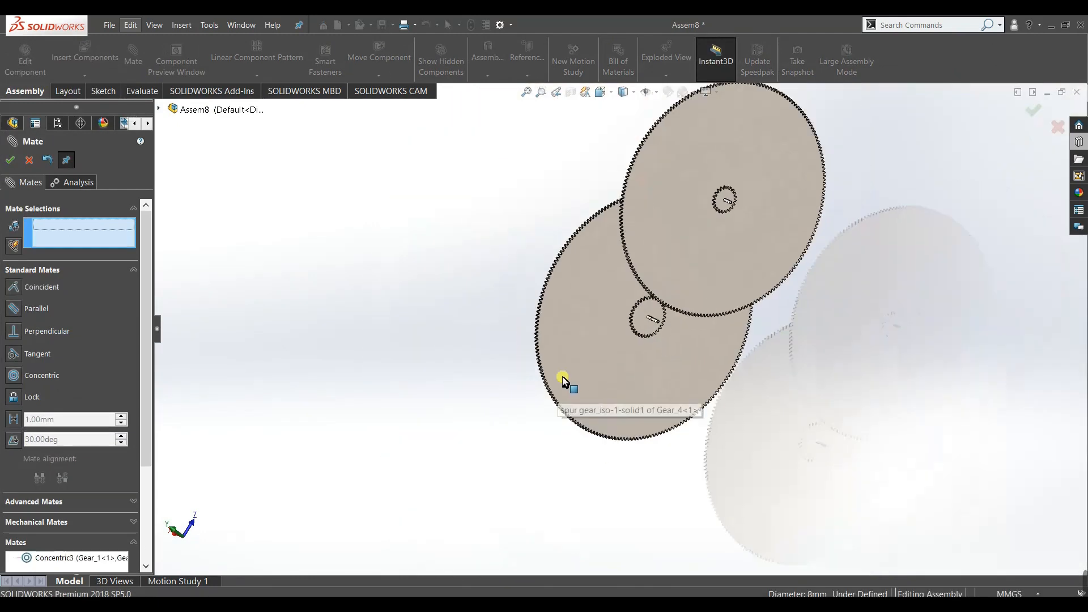
click(590, 319)
scroll(721, 204, down, 5)
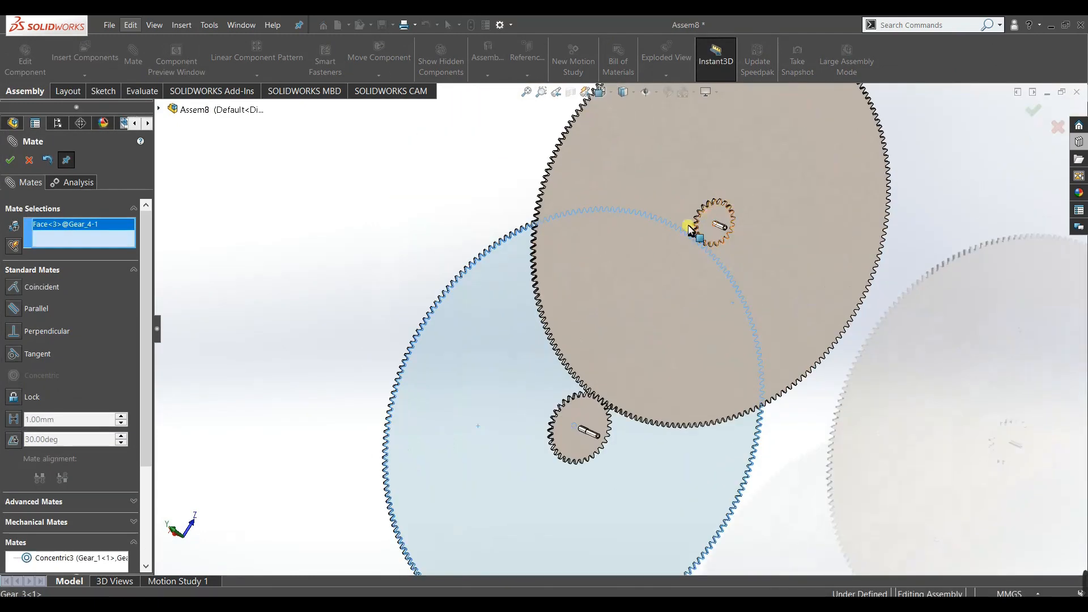
click(690, 230)
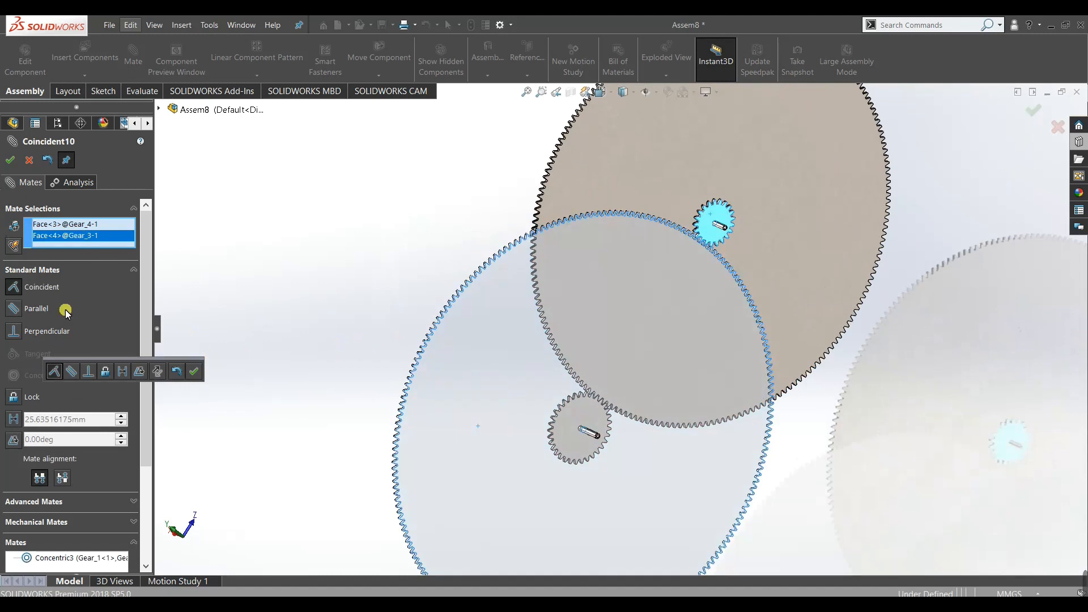
click(196, 372)
click(27, 167)
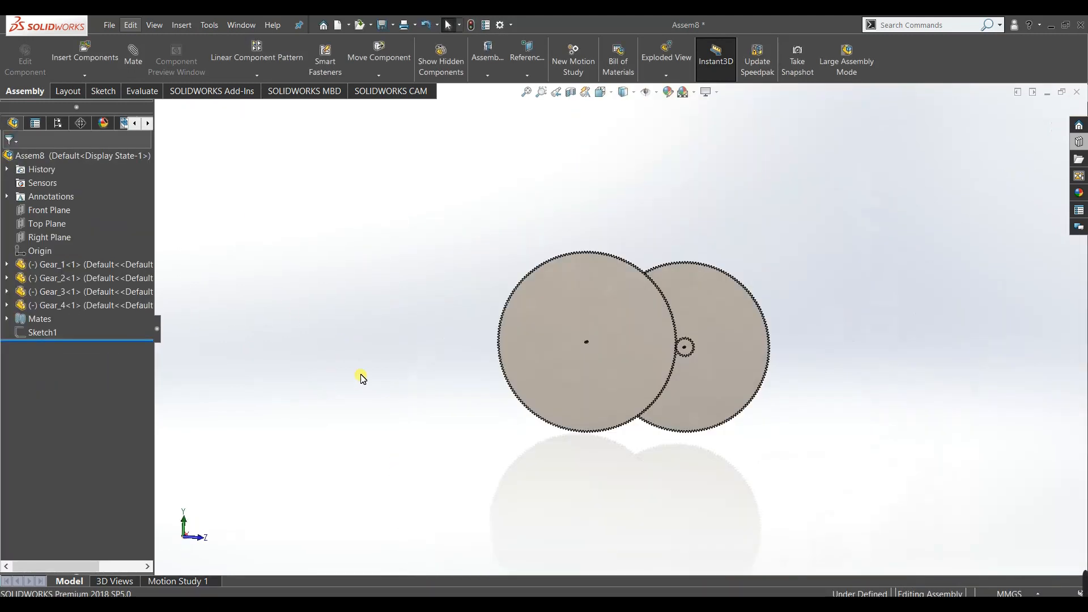
Rotate Gear_3 slightly to align its teeth with the tooth gaps of Gear_4.
scroll(672, 341, down, 10)
click(663, 343)
drag(662, 344, 567, 314)
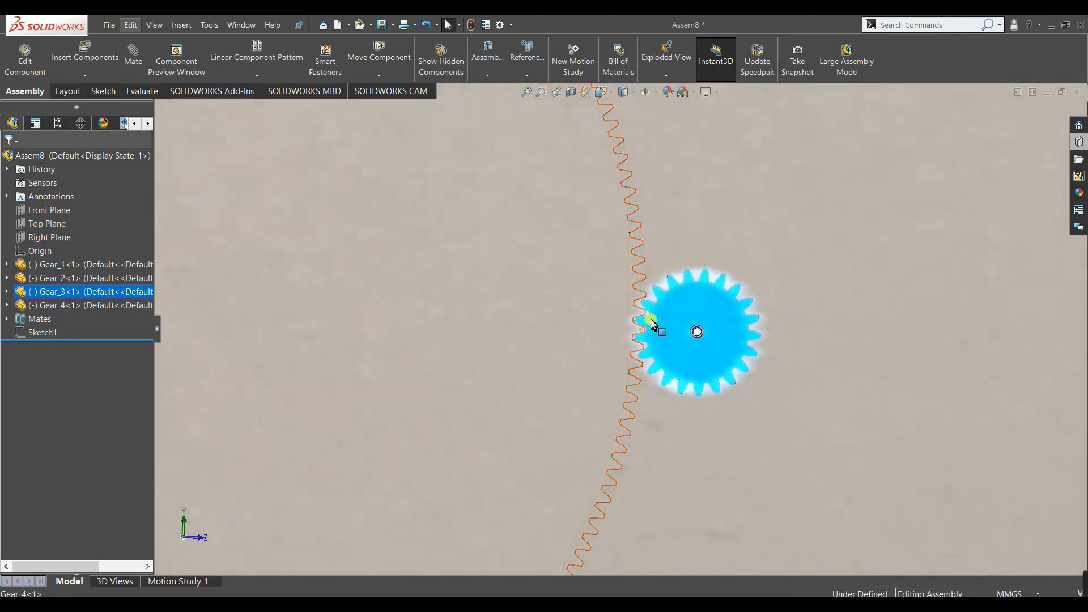
scroll(650, 322, down, 5)
click(600, 334)
drag(599, 334, 597, 333)
click(833, 382)
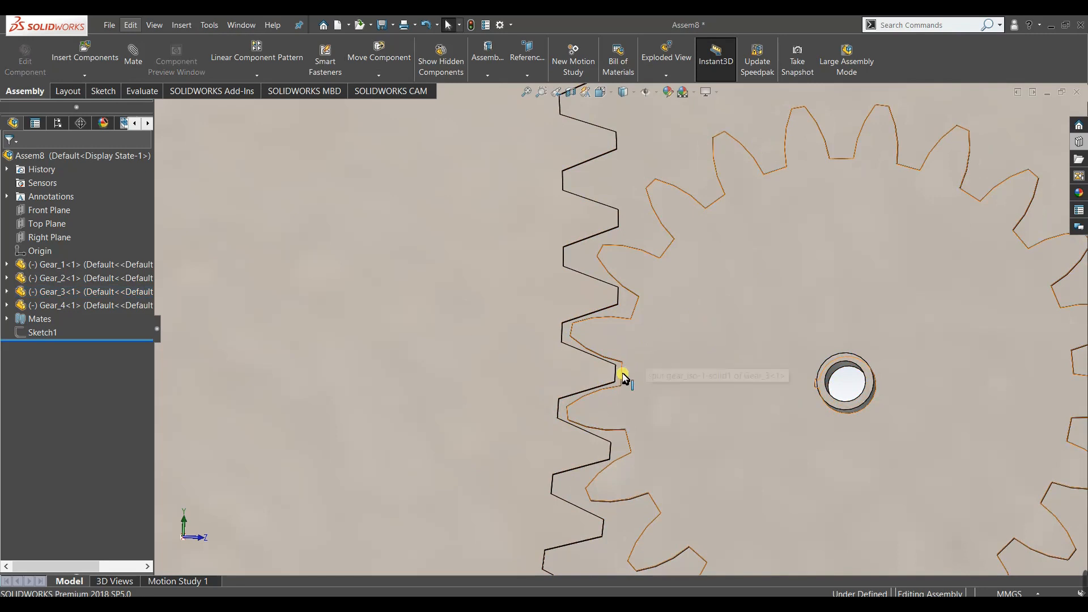
scroll(624, 378, up, 15)
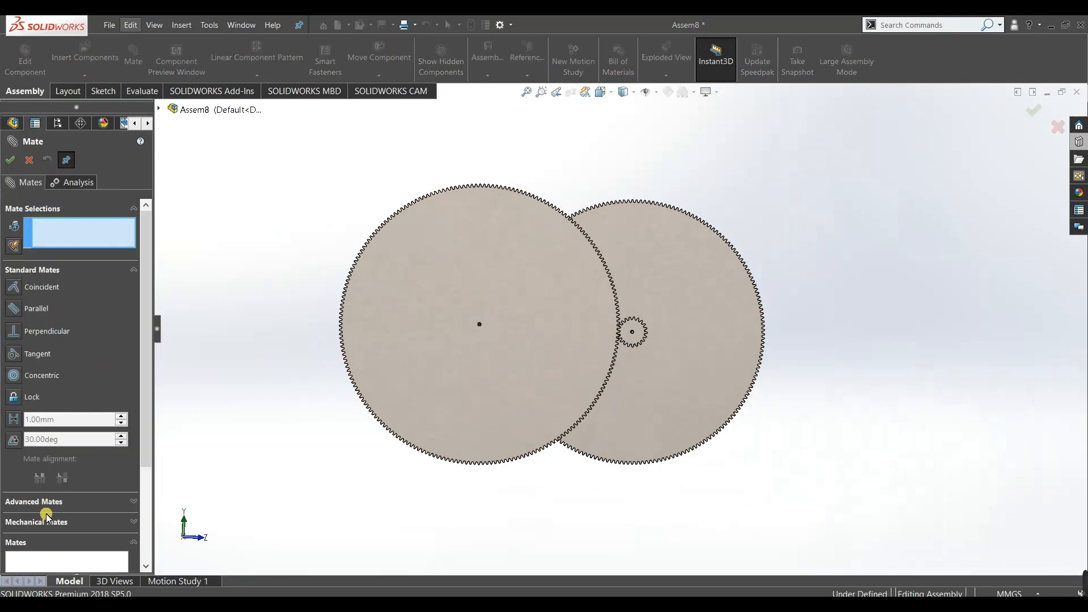
click(46, 518)
click(14, 282)
scroll(516, 311, down, 8)
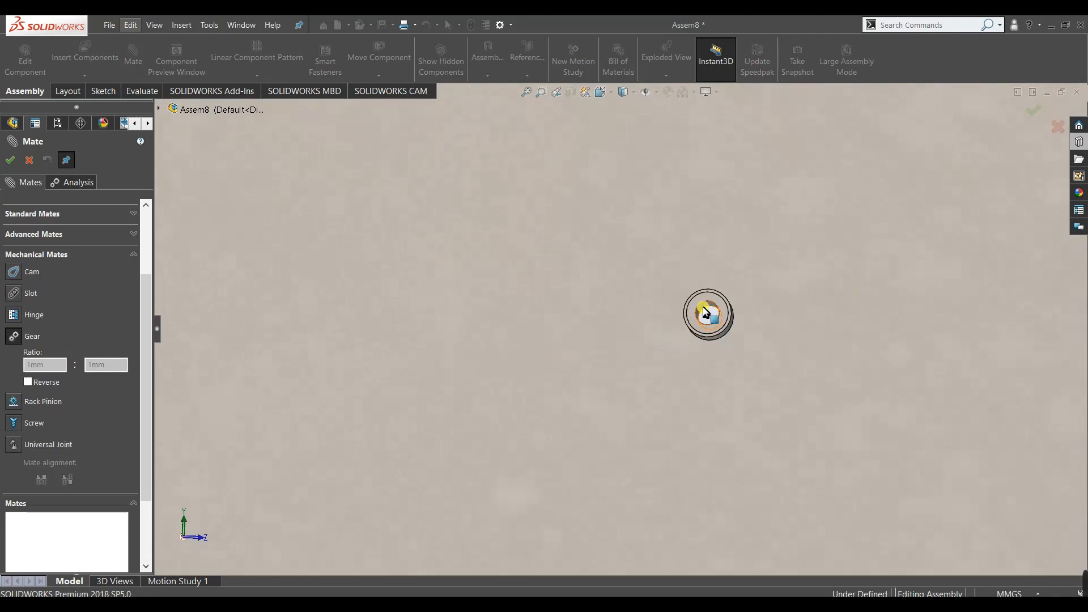
click(703, 311)
scroll(819, 317, up, 8)
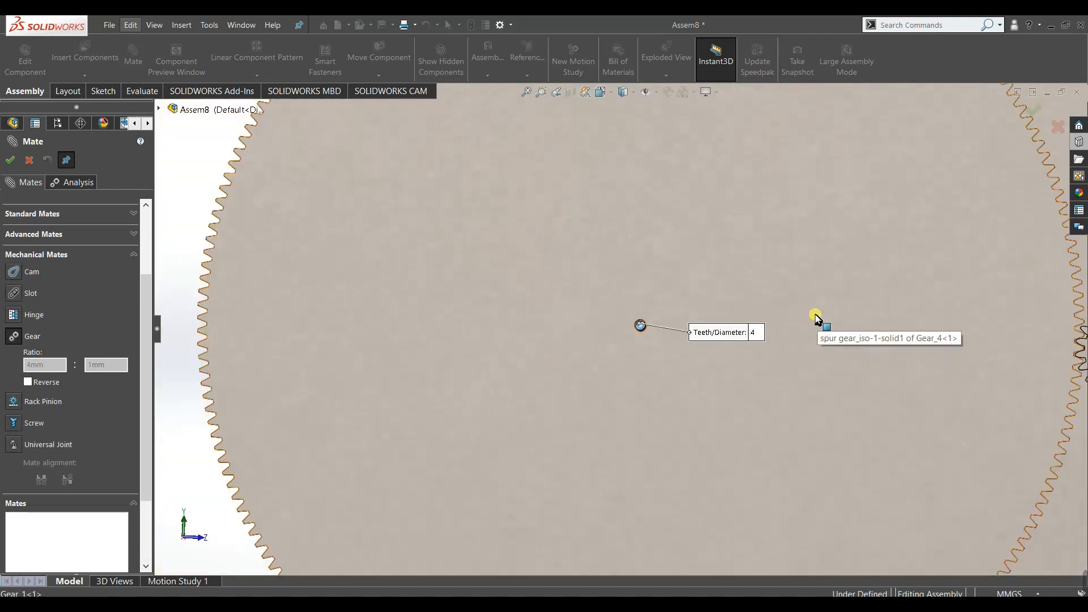
scroll(807, 331, down, 10)
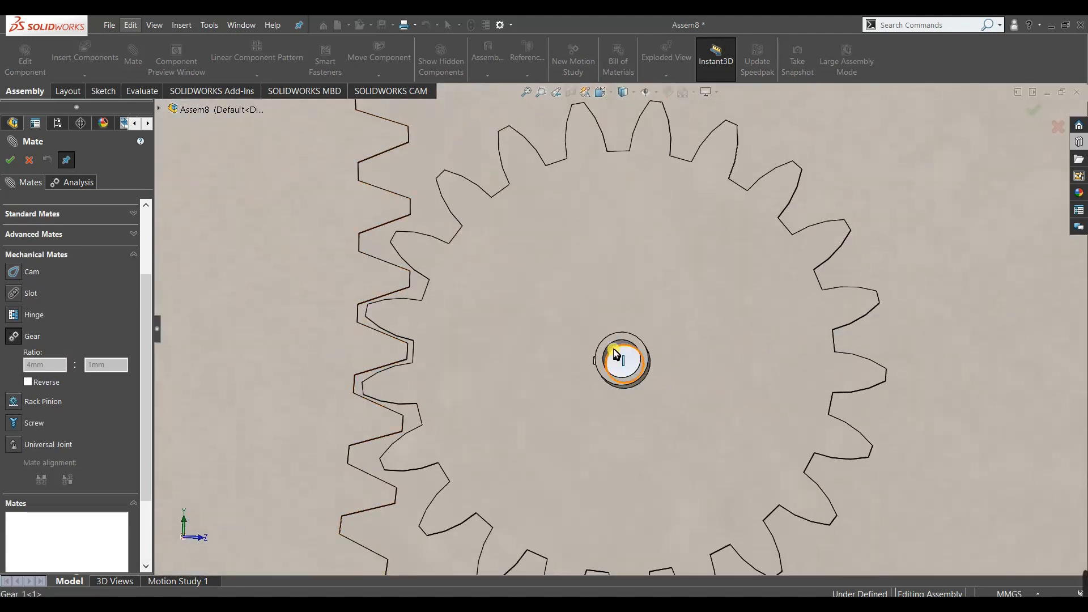
click(612, 352)
scroll(455, 390, up, 8)
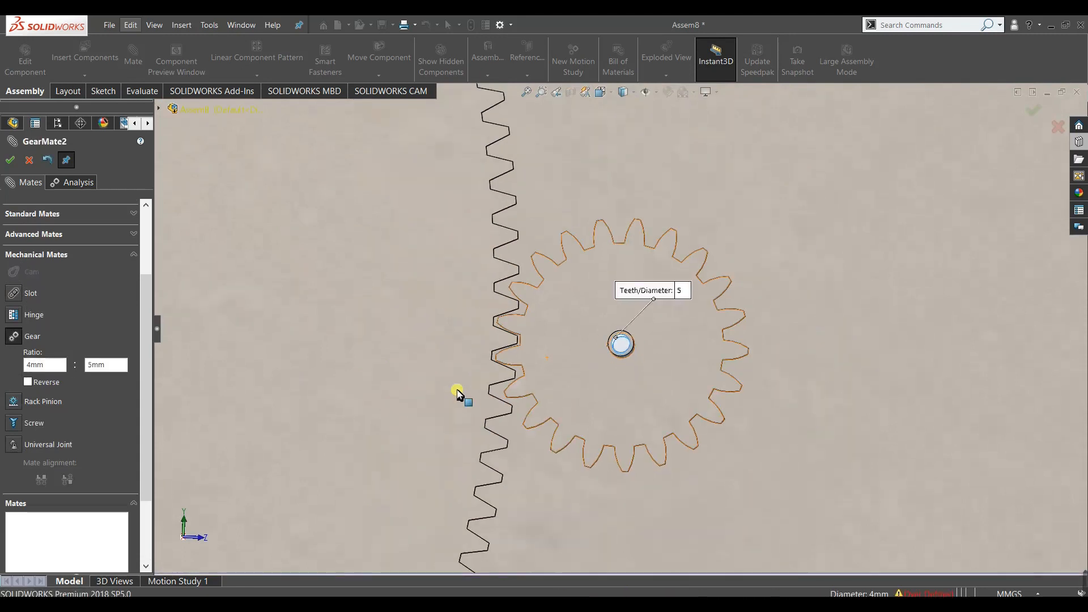
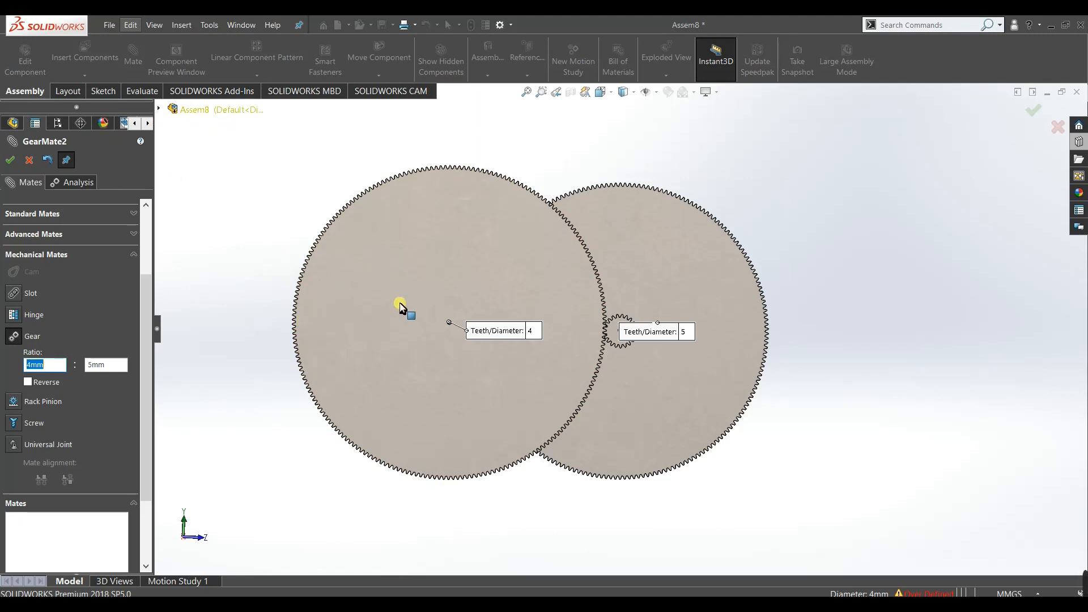
click(28, 161)
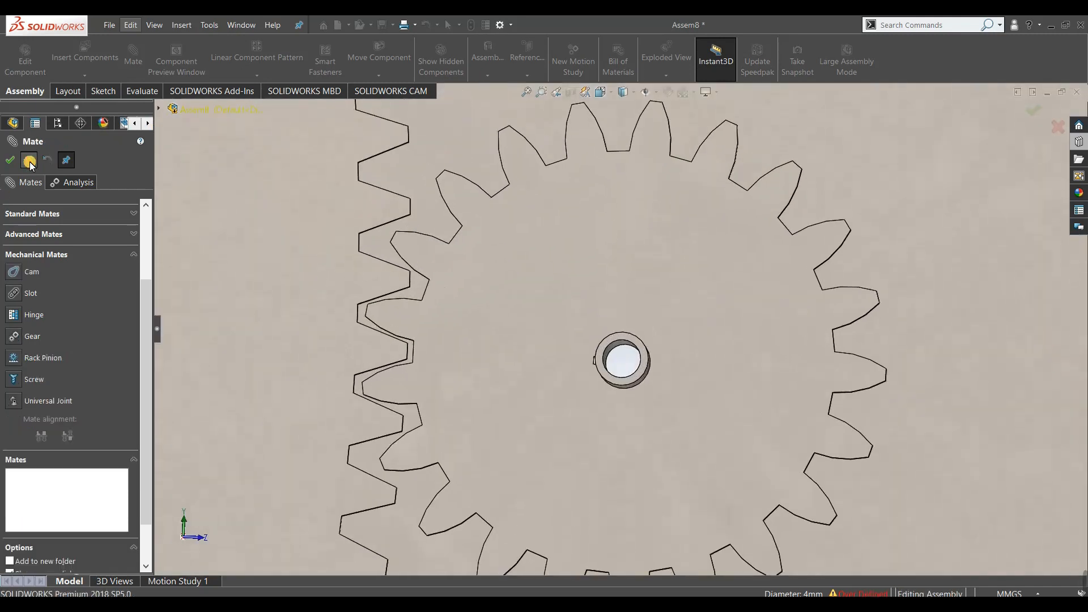
Rotate Gear_4 and realign its teeth with the tooth gaps of the small Gear_3.
key(f)
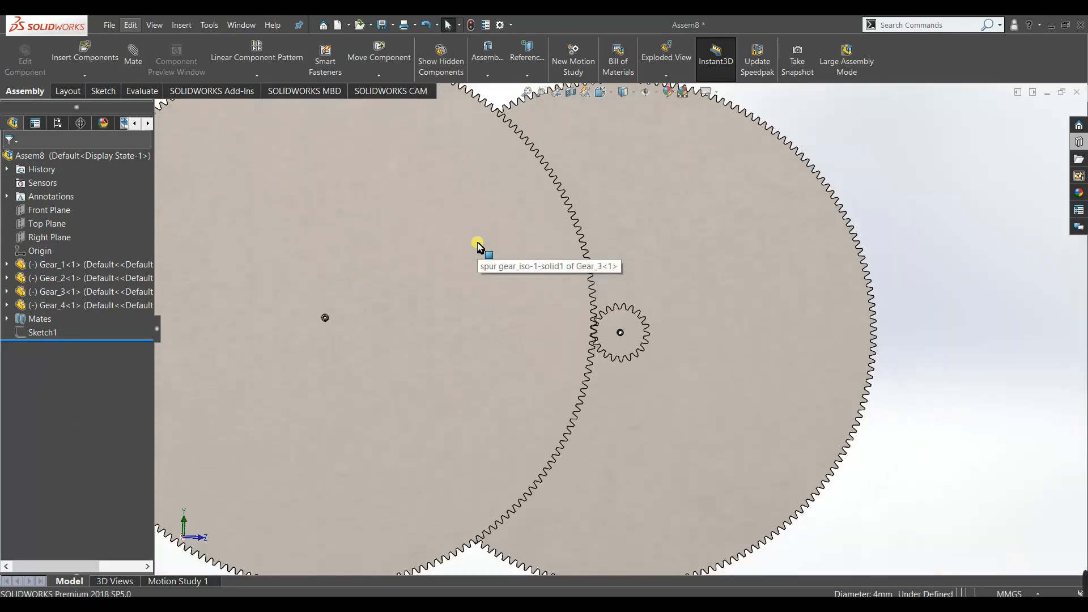
drag(544, 328, 578, 434)
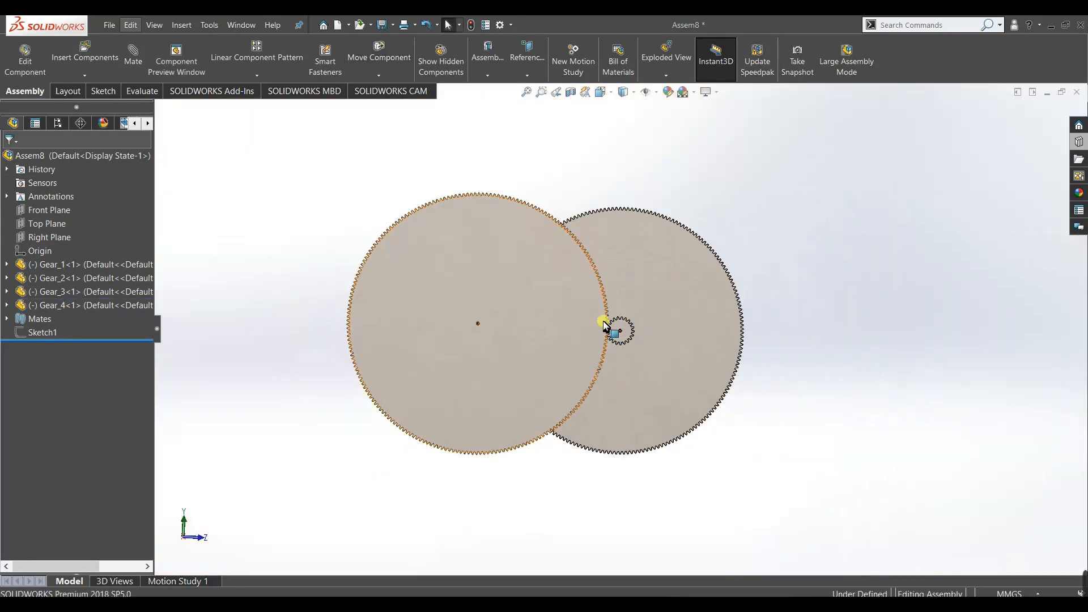
scroll(609, 329, down, 5)
drag(662, 358, 632, 363)
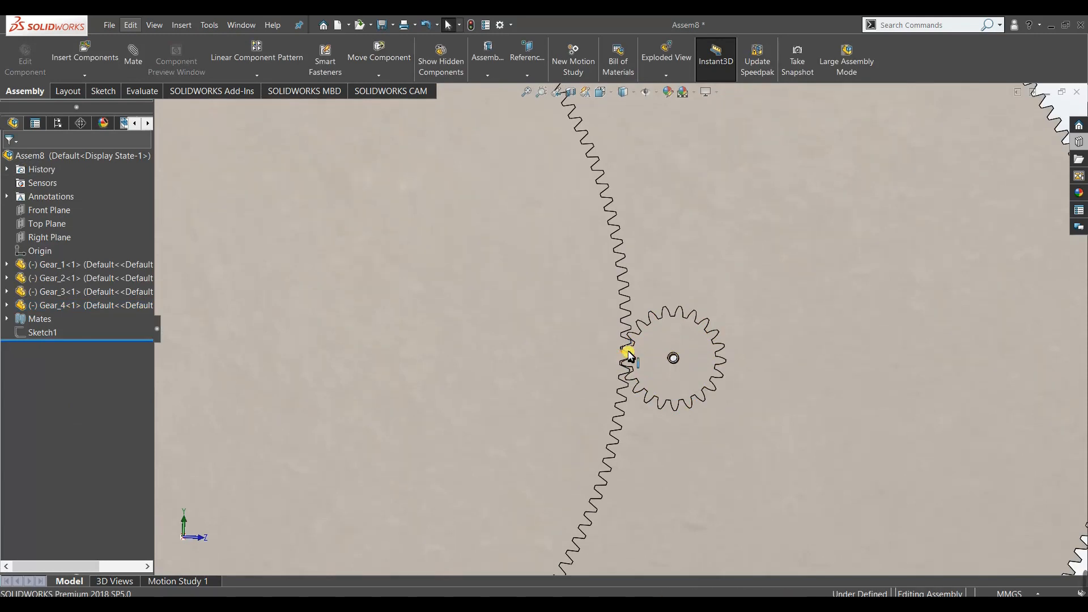
scroll(627, 352, down, 8)
scroll(607, 340, up, 10)
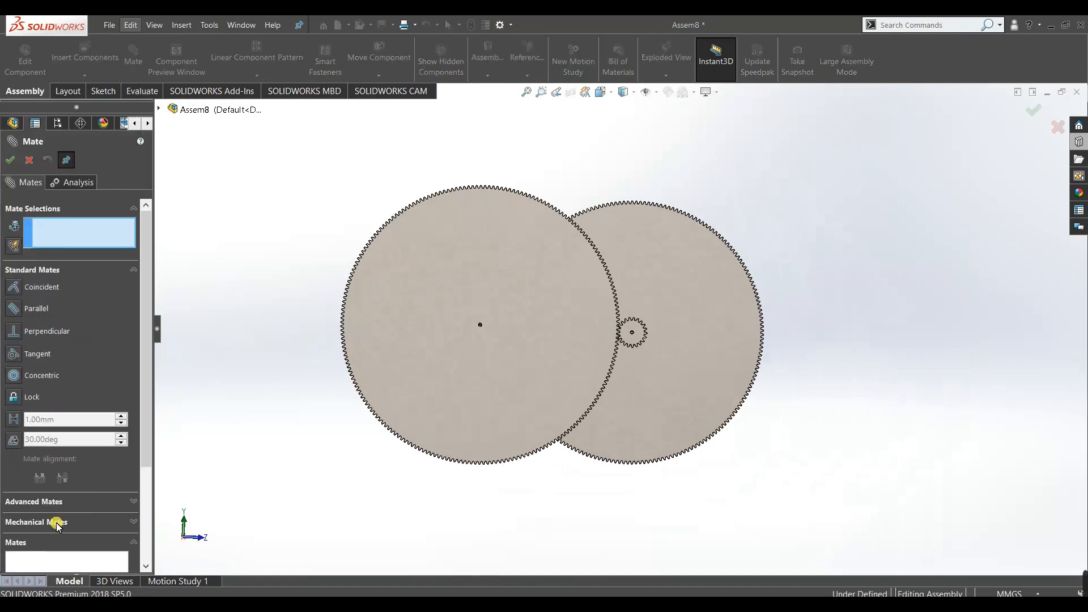
click(57, 522)
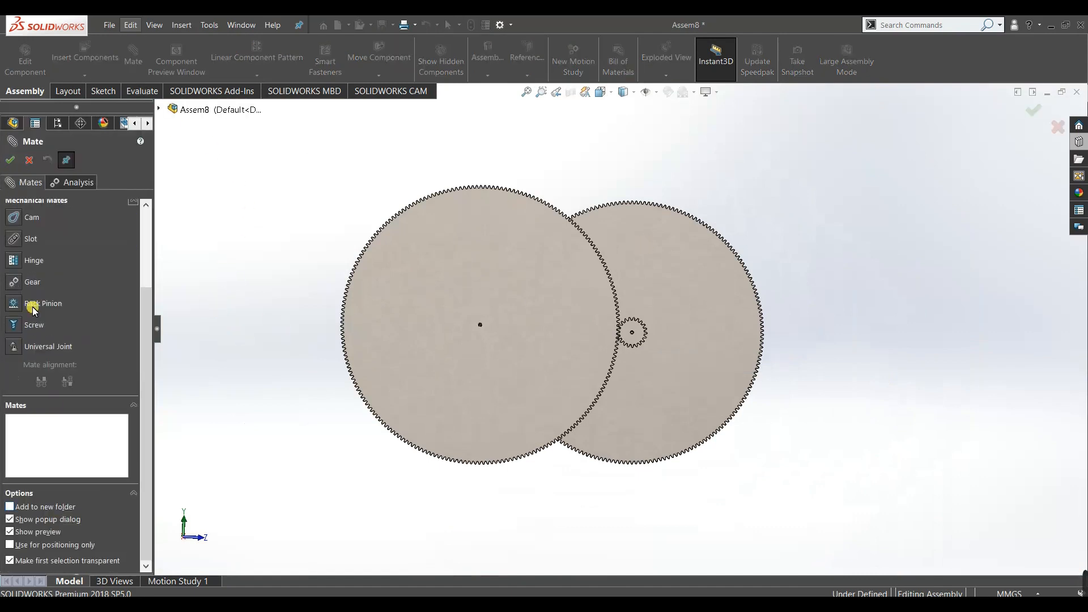
click(14, 283)
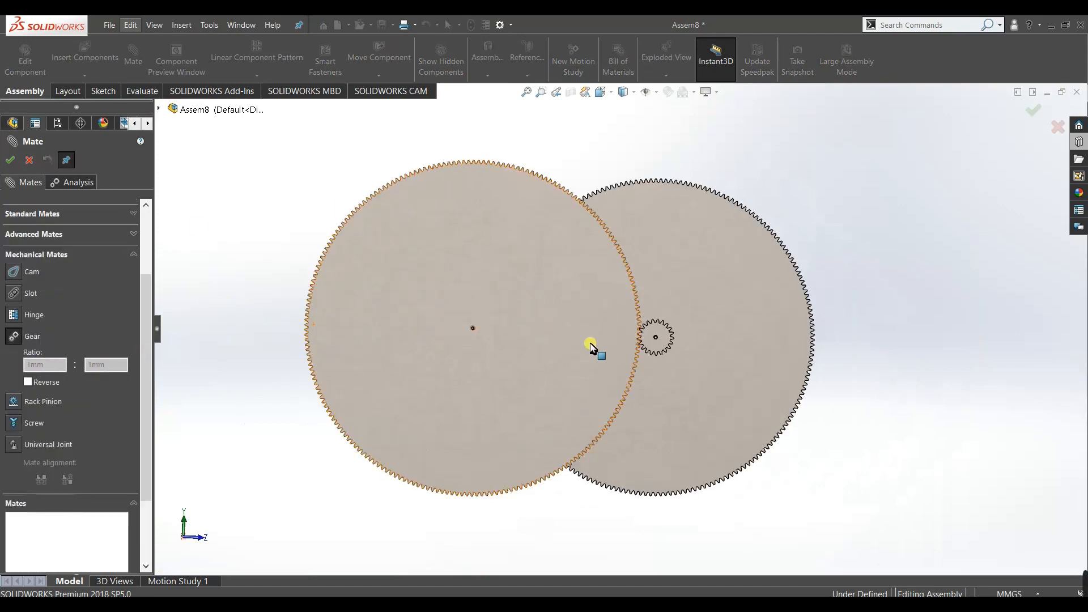
scroll(590, 345, down, 10)
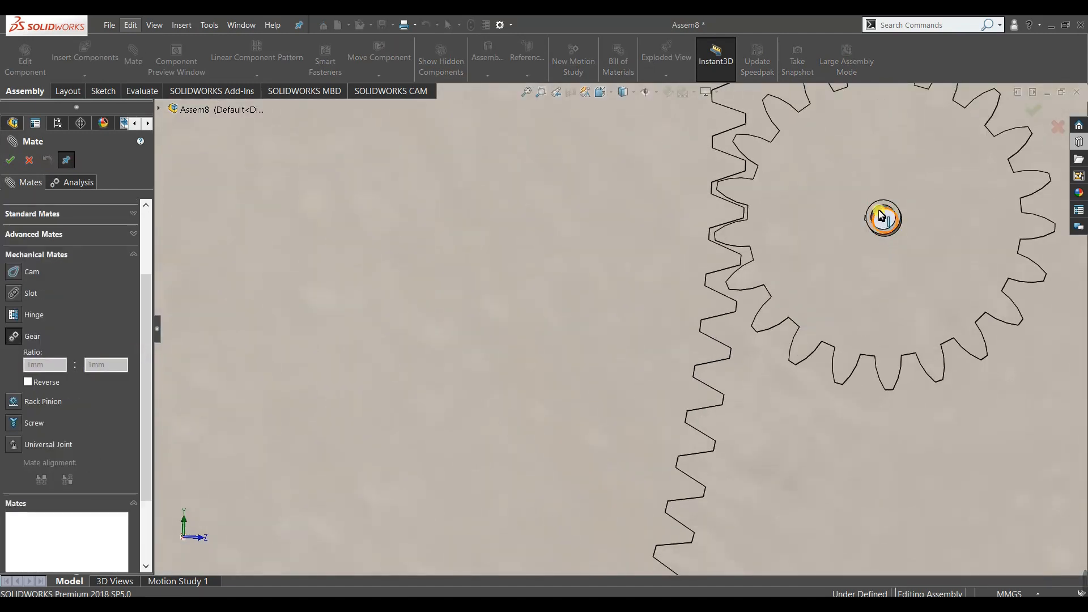
click(873, 215)
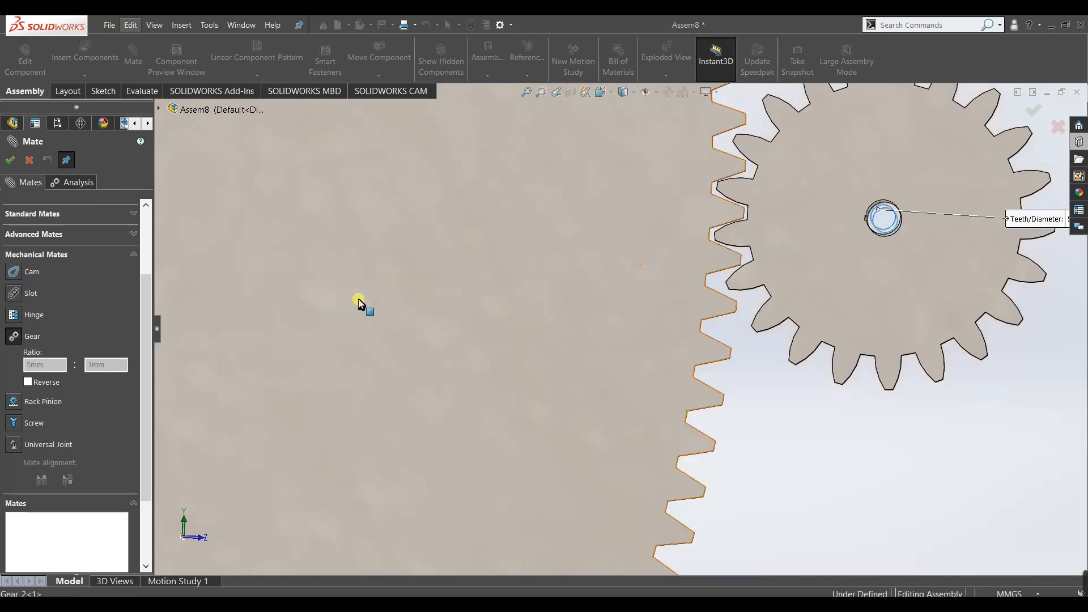
scroll(358, 303, up, 5)
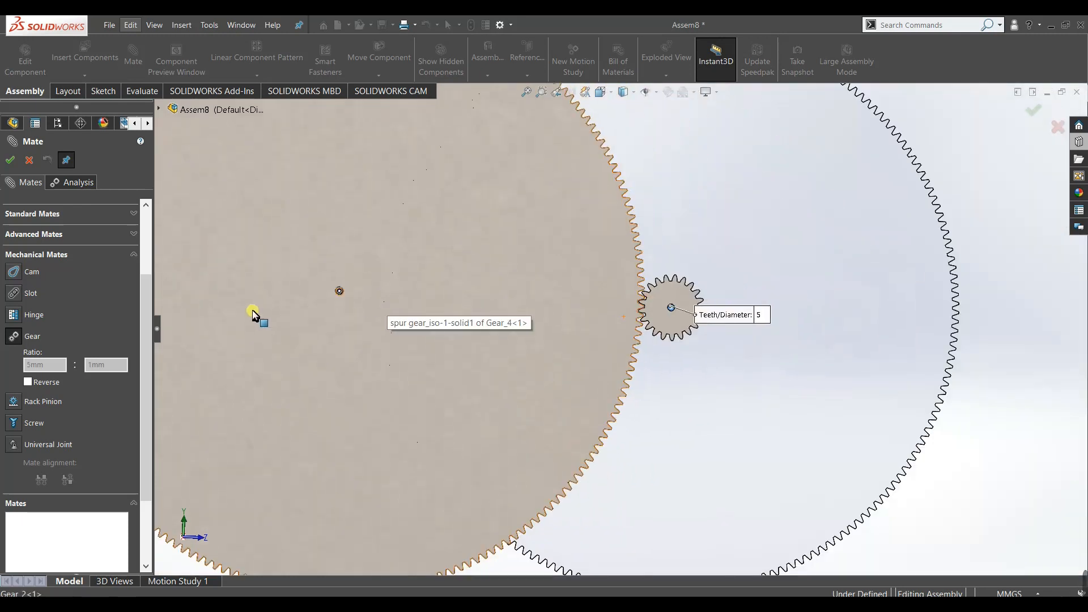
click(23, 159)
Hide the large Gear_2 behind Gear_3 to expose Gear_3's bore.
scroll(740, 271, up, 5)
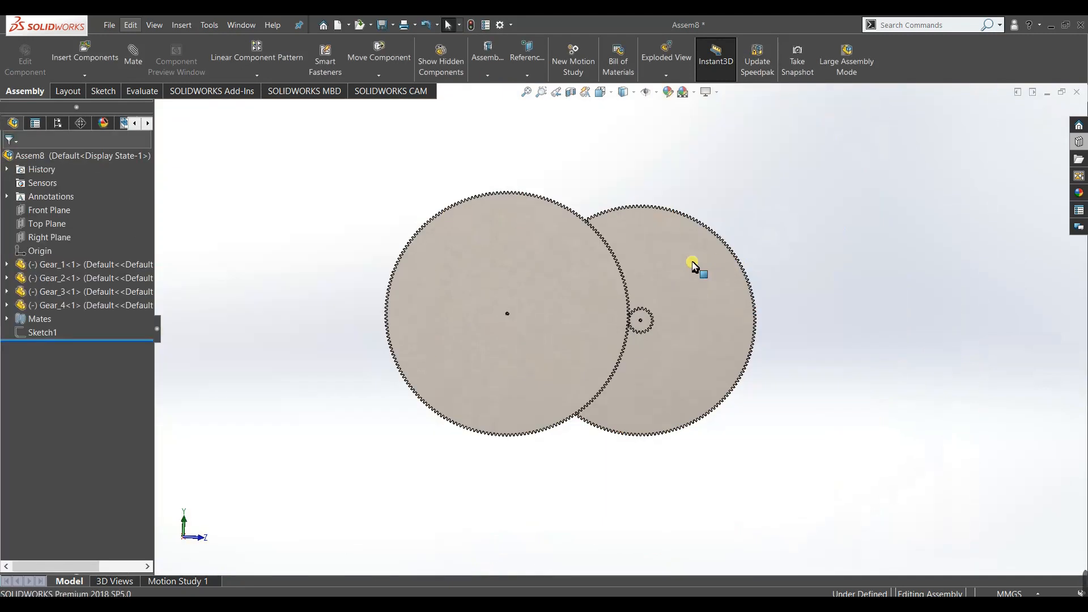
scroll(692, 262, up, 1)
middle_drag(692, 263, 679, 261)
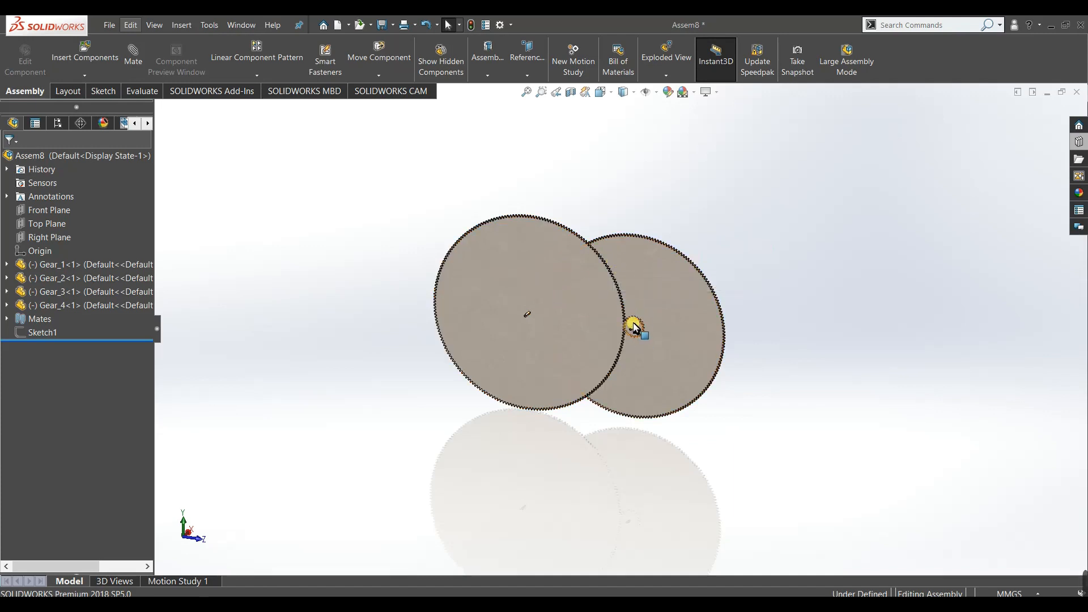
scroll(633, 327, down, 5)
scroll(630, 327, down, 2)
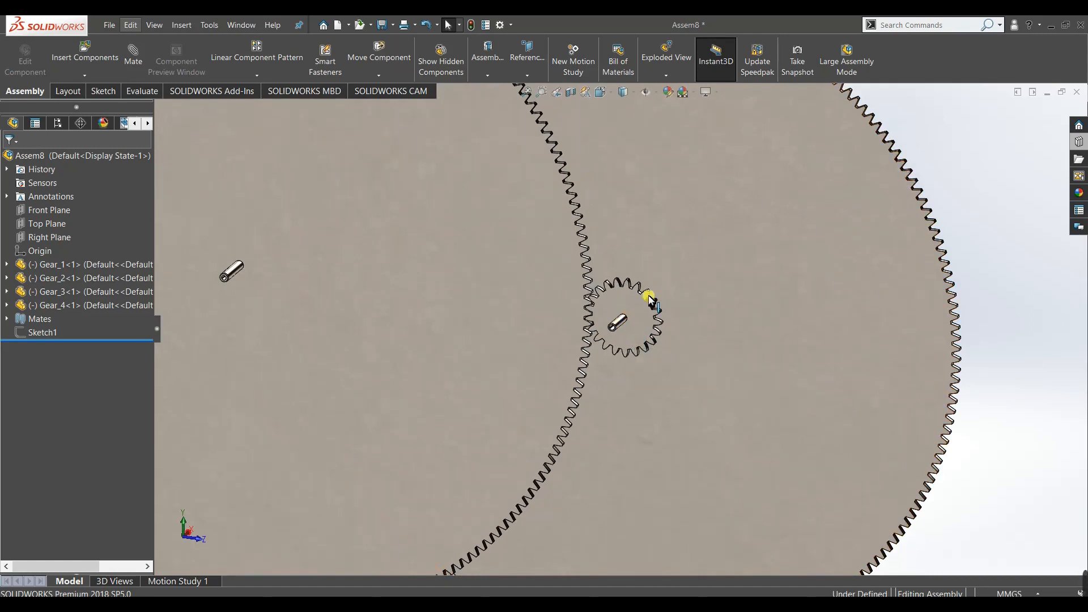
right_click(744, 228)
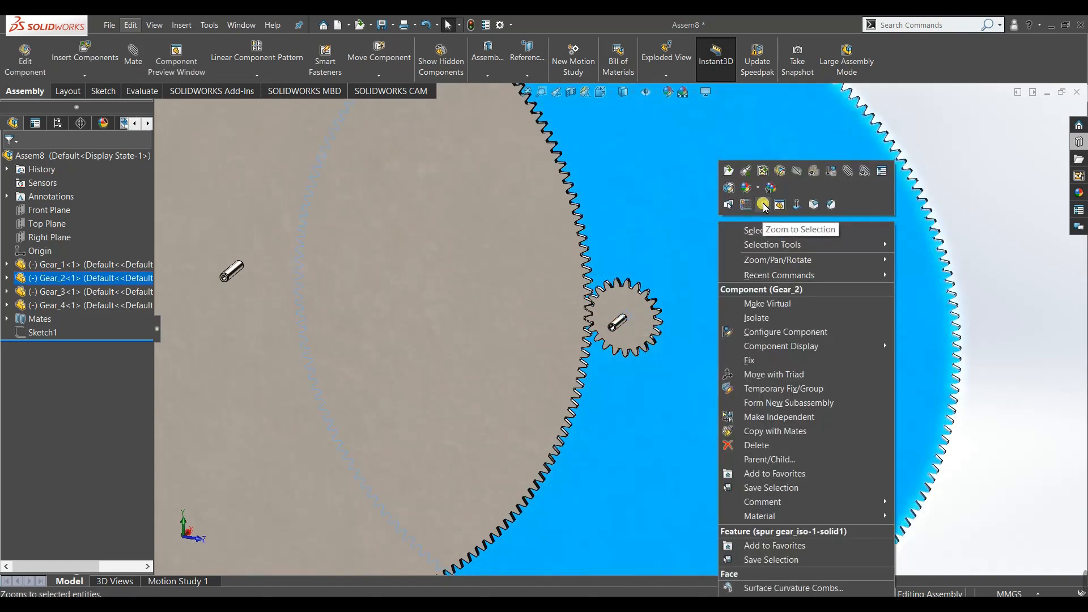
click(791, 174)
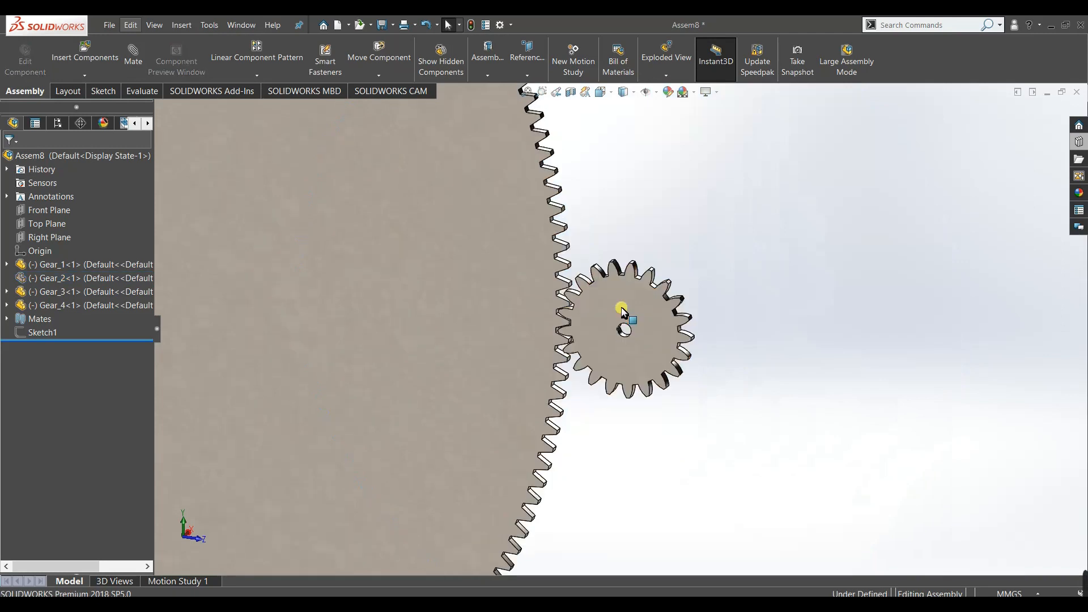
Set up a mechanical gear mate between the cylindrical bore face of Gear_3 and the inner cylindrical face of Gear_4's shaft.
scroll(622, 312, down, 2)
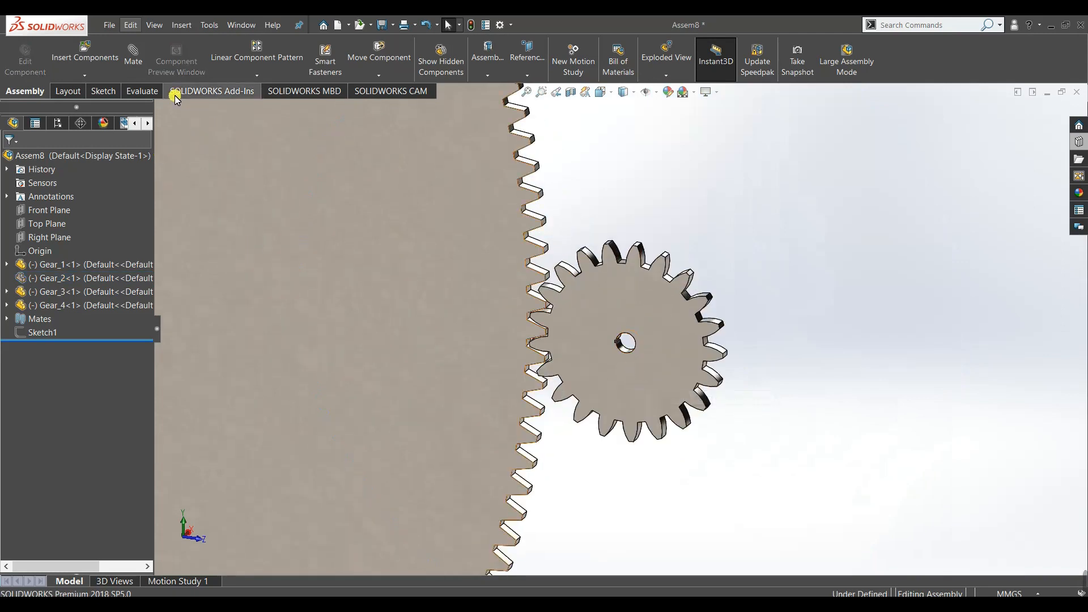
click(134, 63)
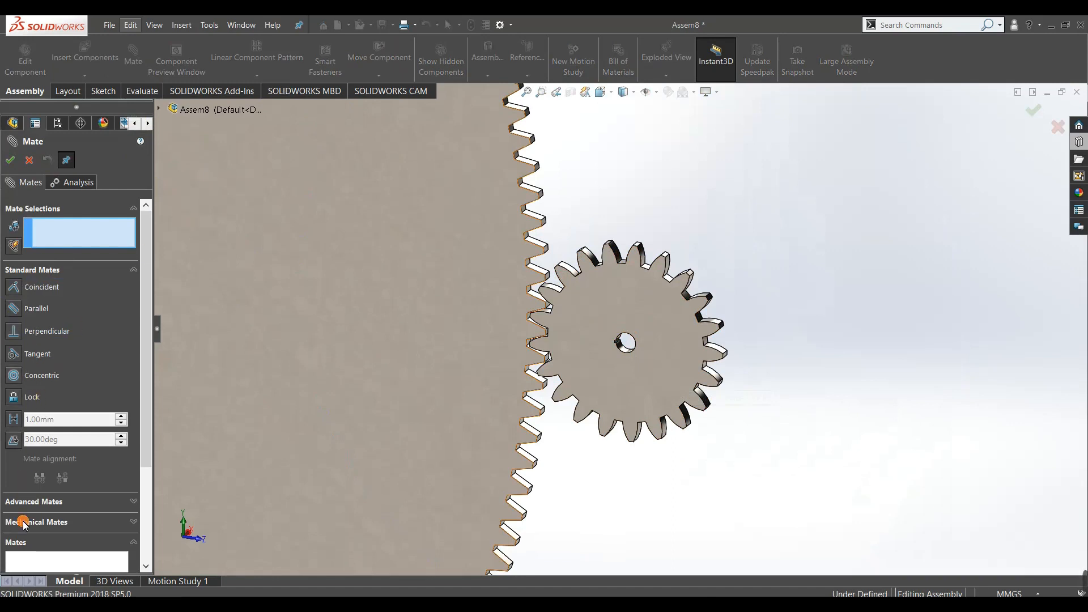
click(23, 522)
click(15, 282)
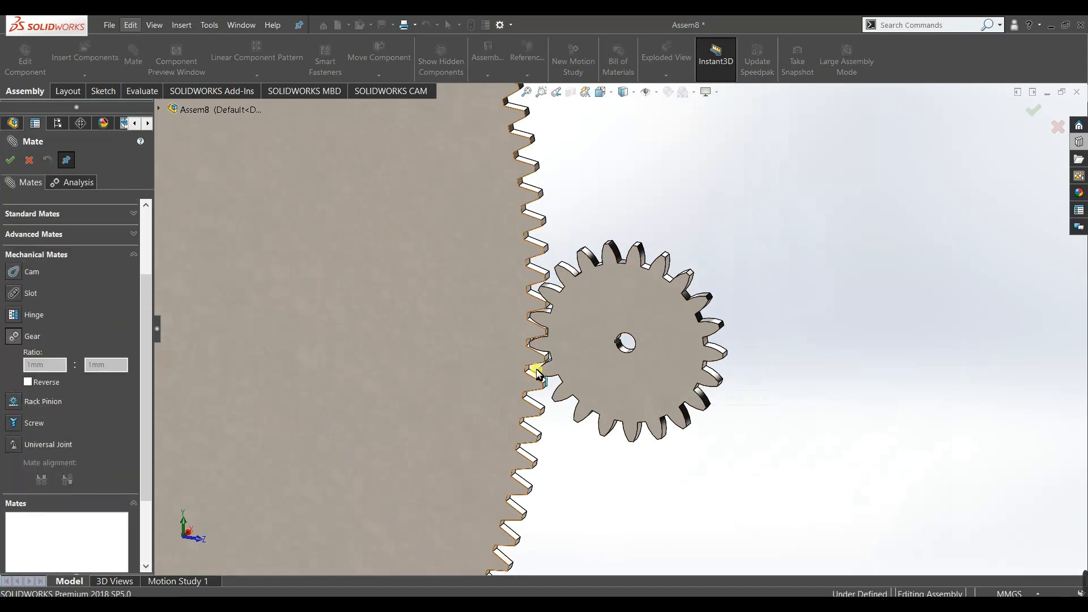
scroll(627, 347, up, 5)
click(555, 308)
scroll(369, 315, down, 10)
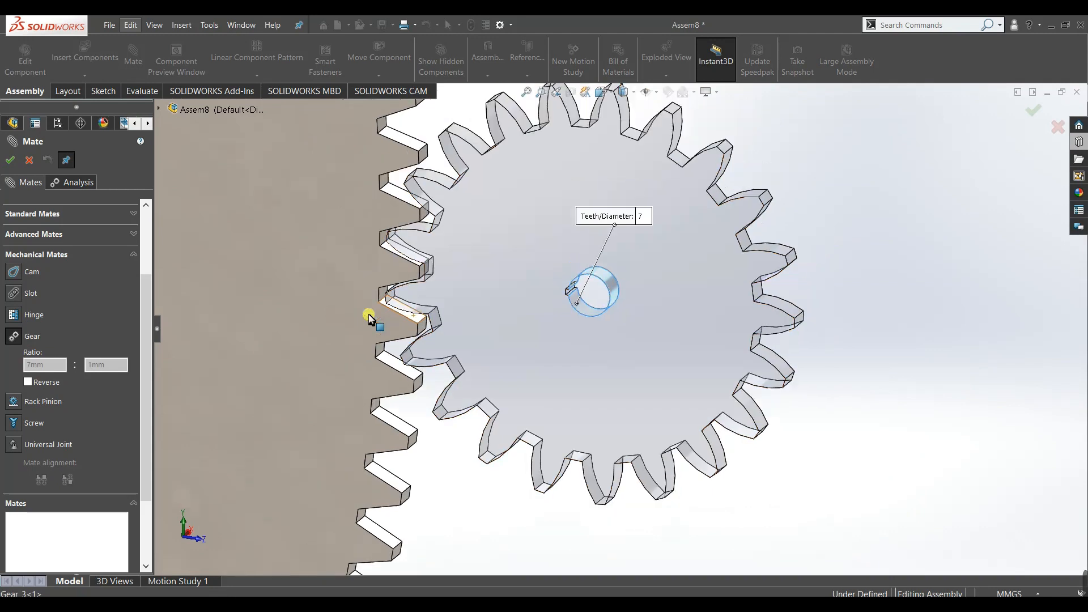
scroll(391, 294, up, 6)
scroll(391, 293, up, 3)
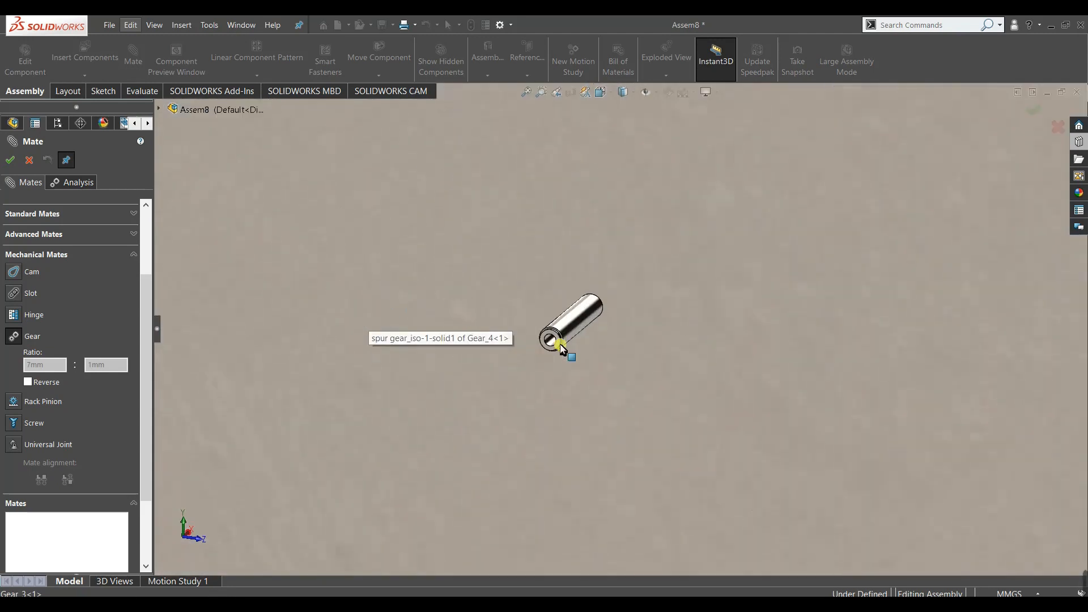
click(550, 340)
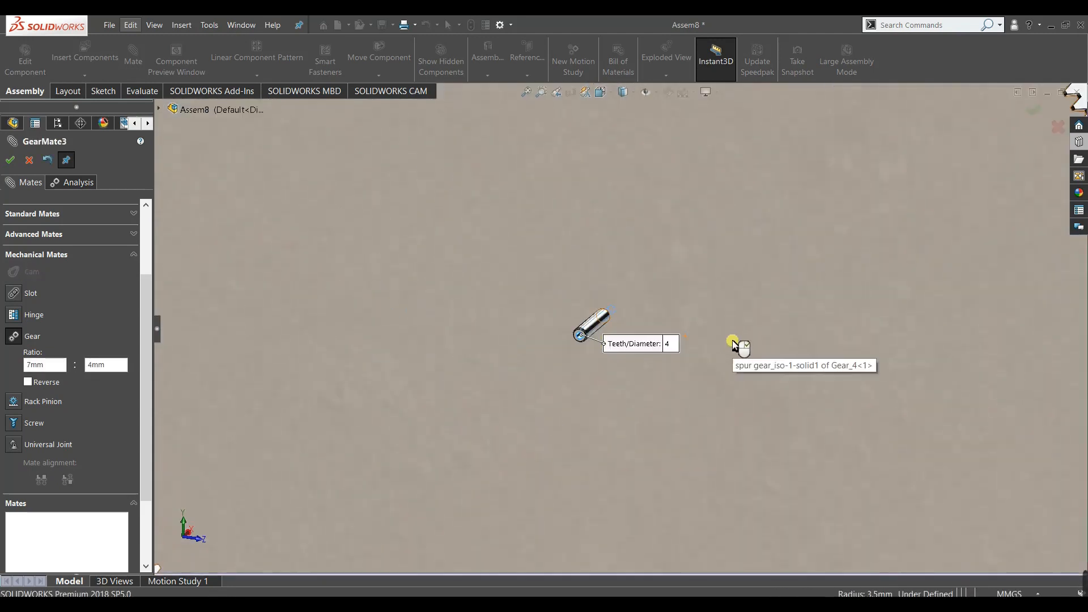
Switch to the PowerPoint presentation, check the gear tooth counts on slide 3, and return to the SOLIDWORKS assembly.
key(f)
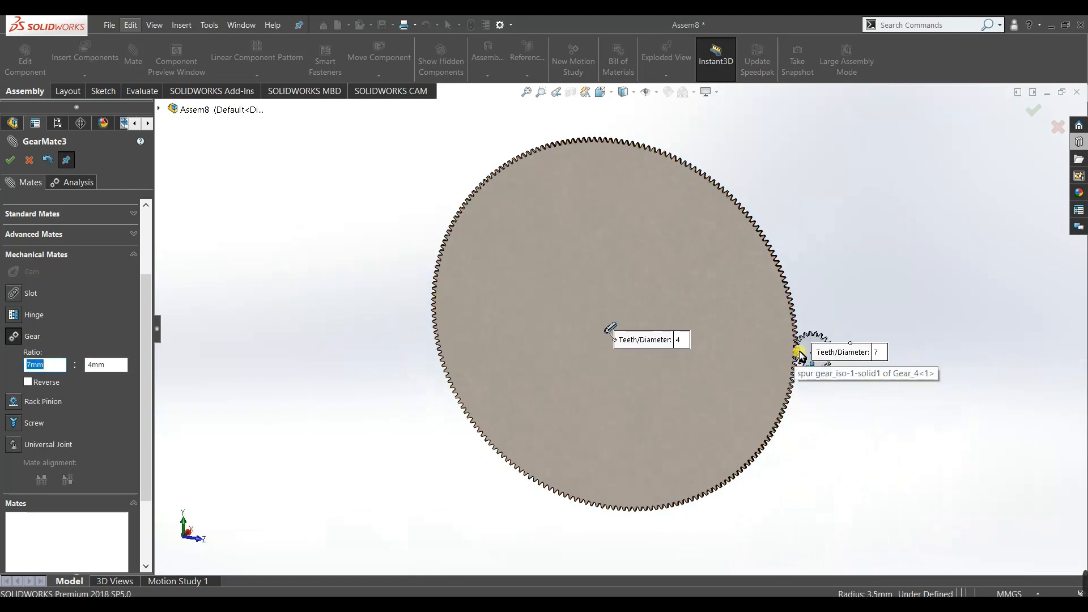
key(alt+Tab)
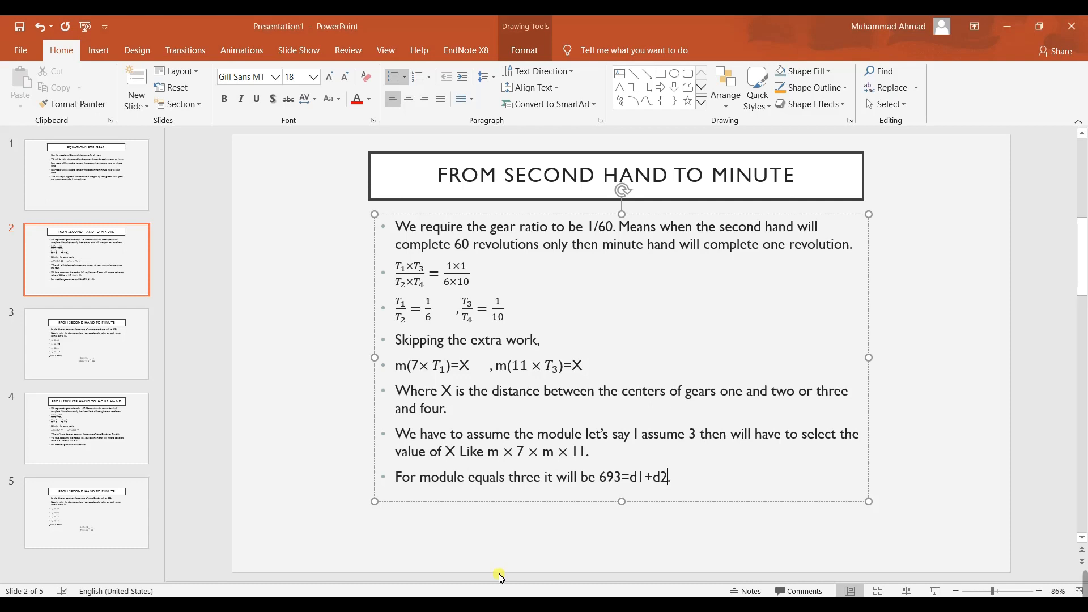
click(68, 363)
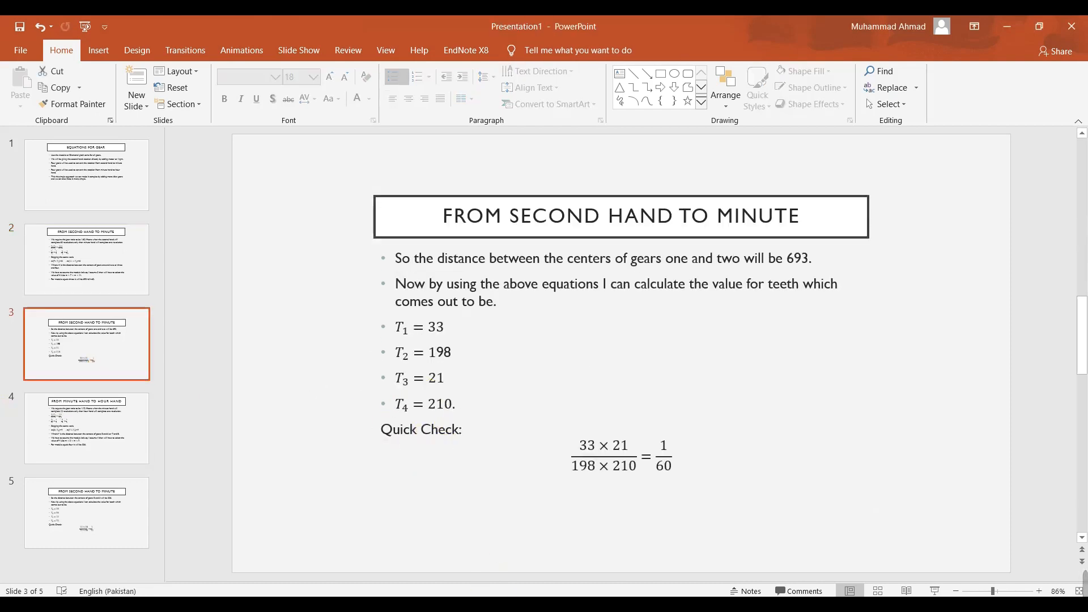
key(alt+Tab)
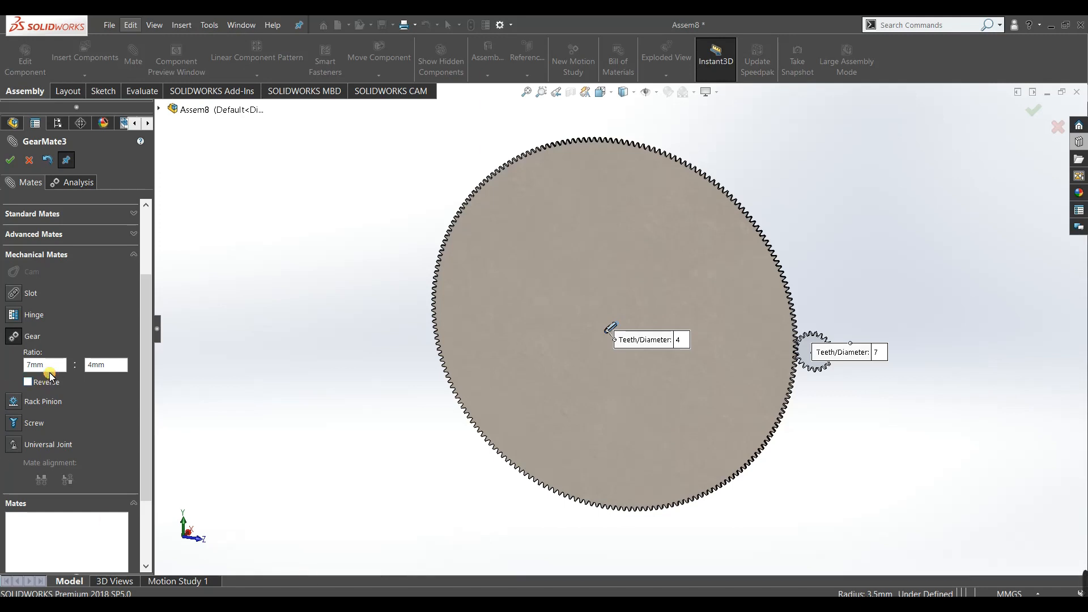
Set the gear mate ratio between Gear_3 and Gear_4 to 21 mm : 210 mm, apply the mate and finish mating.
text(21)
click(89, 364)
text(210)
key(Return)
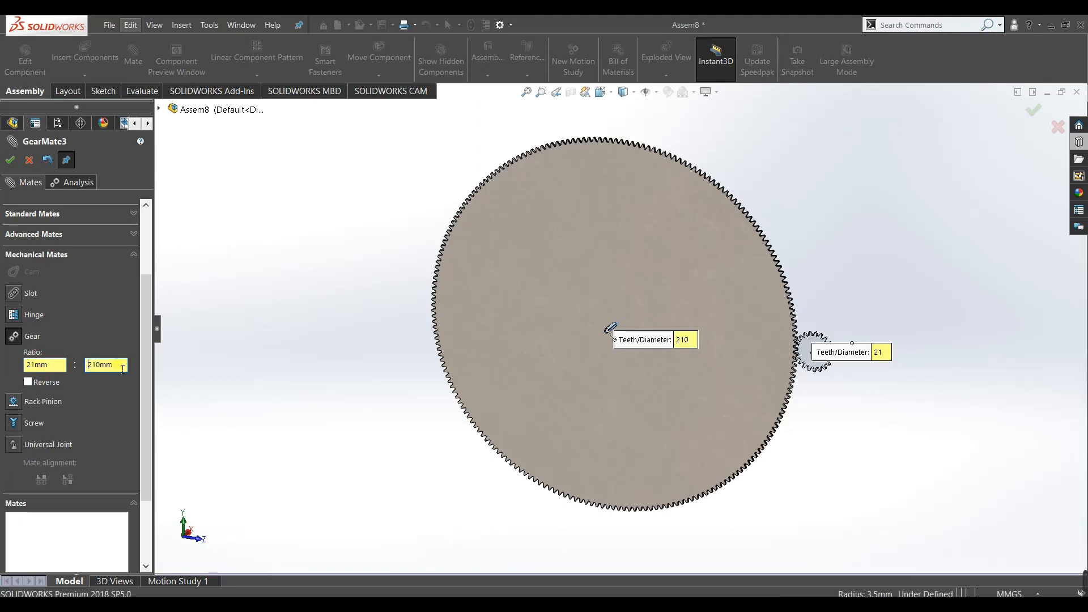
click(9, 160)
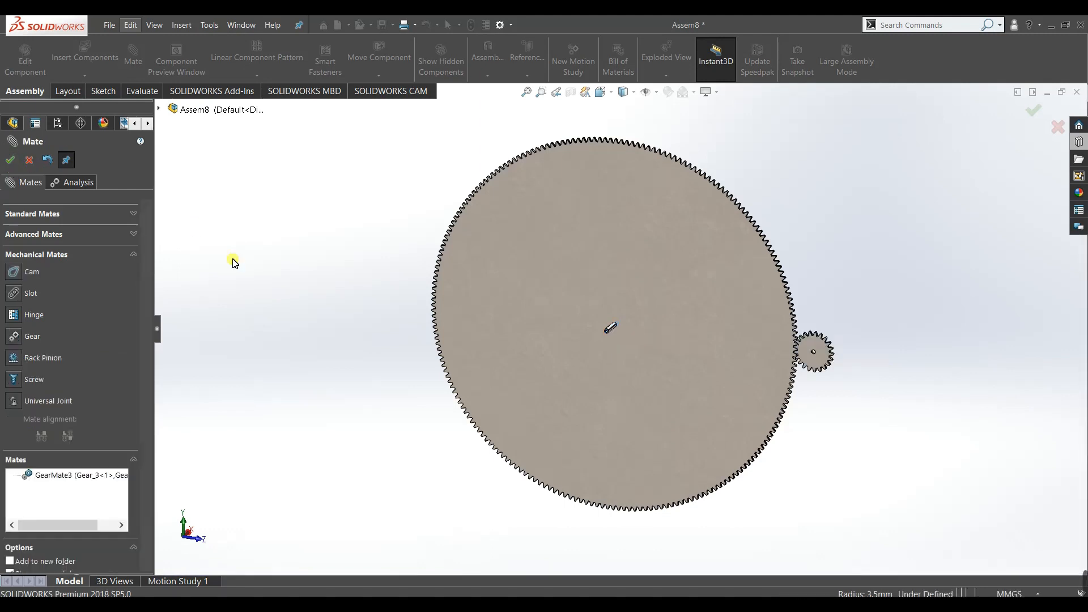
click(9, 160)
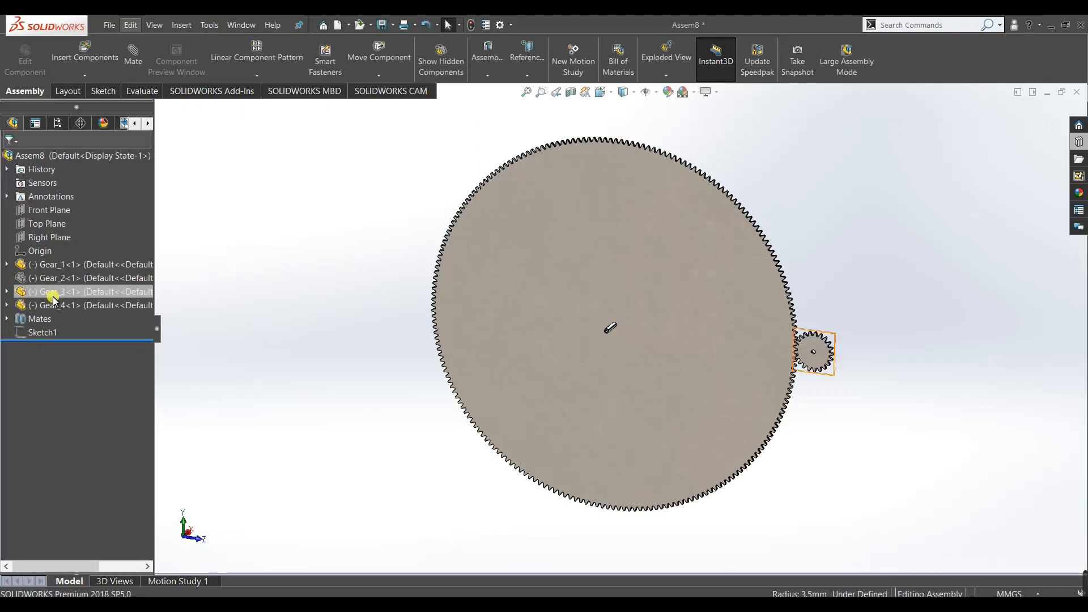
Show the hidden Gear_2 component in the assembly.
right_click(40, 277)
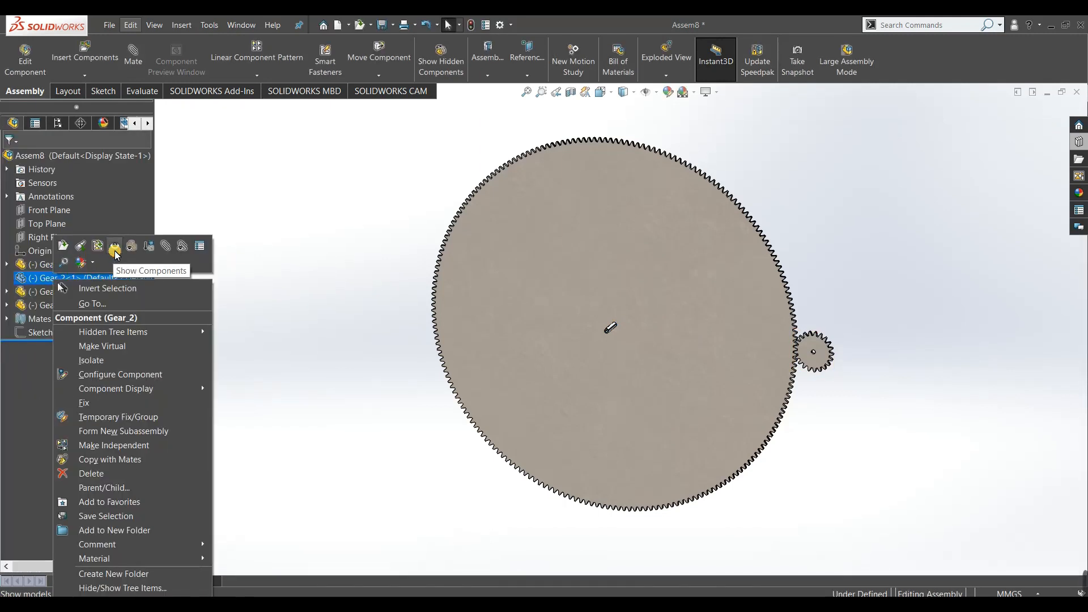
click(116, 249)
middle_drag(338, 323, 368, 380)
click(479, 406)
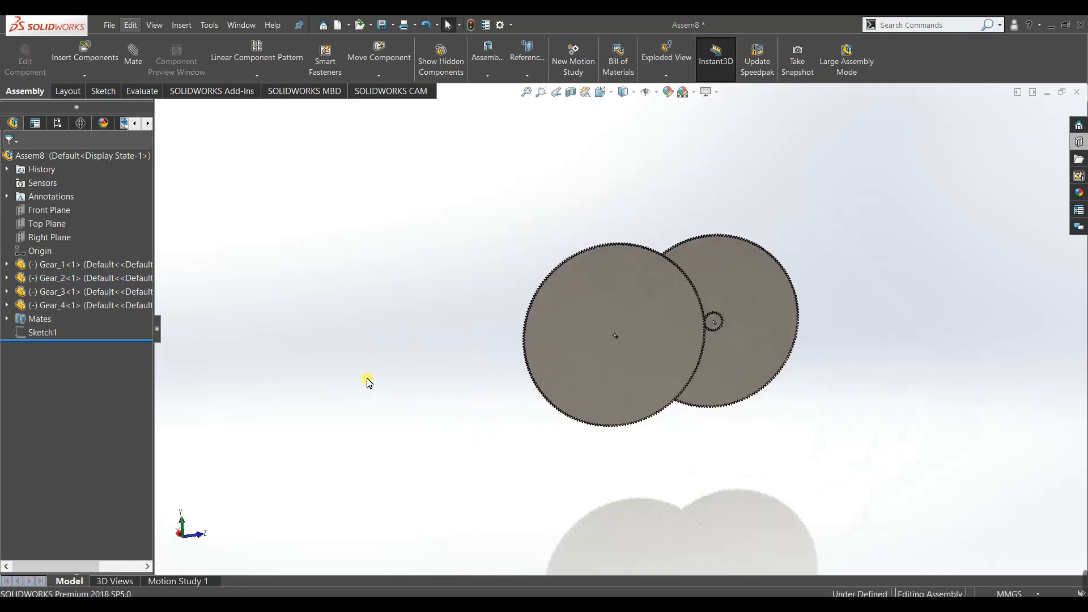
Try turning a large gear to check the motion, and highlight the entities used by GearMate3.
scroll(668, 328, down, 8)
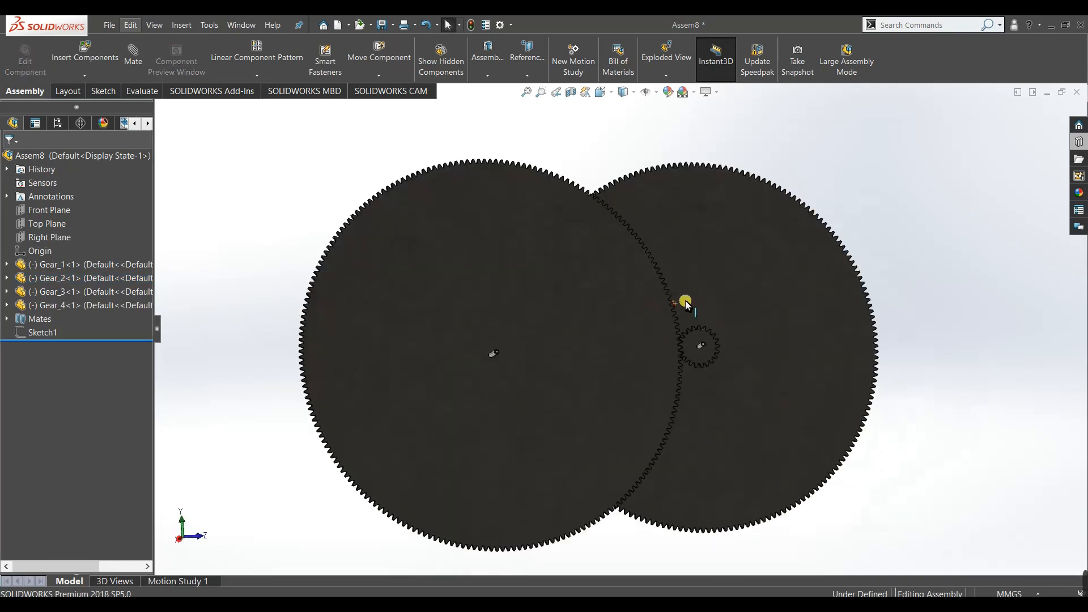
drag(625, 323, 631, 339)
click(8, 317)
click(56, 466)
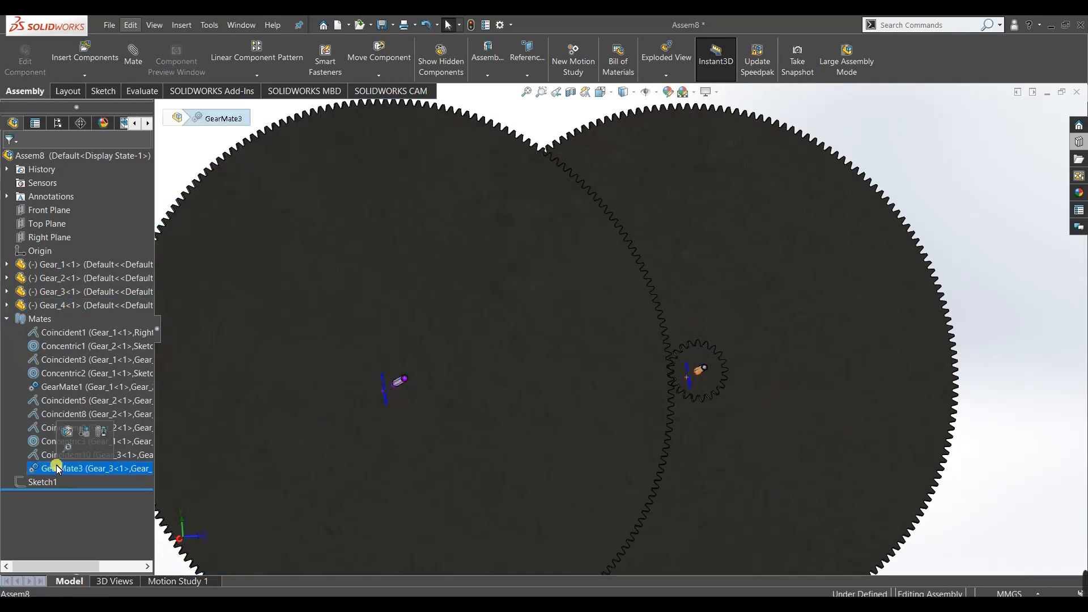
key(f)
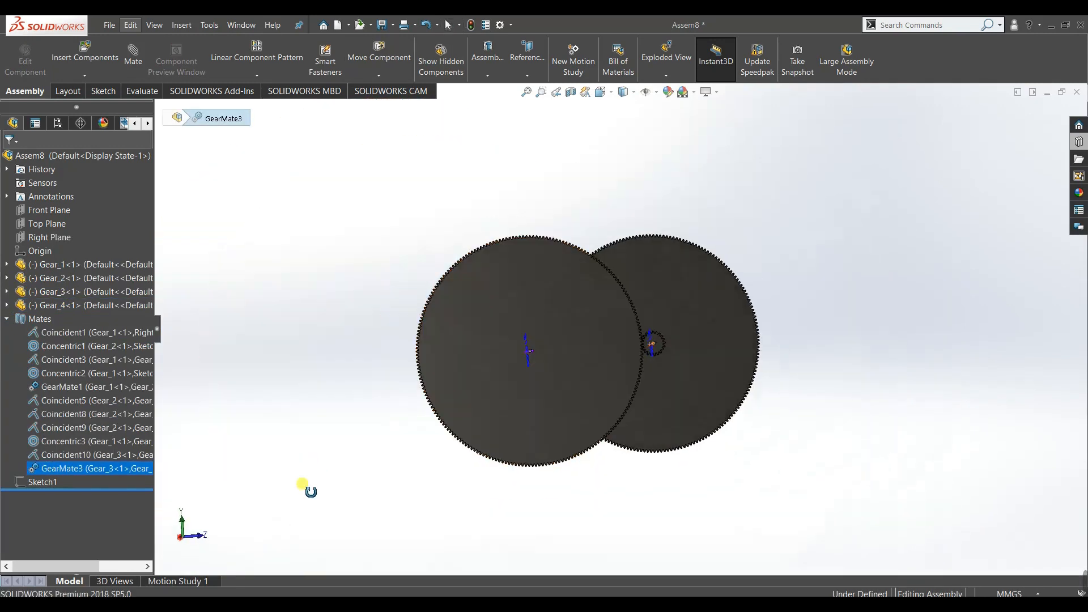
Turn the Gear_1 pinion and the large gears, and examine the motion of the gear train from several angles.
click(332, 459)
middle_drag(331, 460, 564, 364)
drag(548, 404, 563, 366)
drag(594, 309, 442, 377)
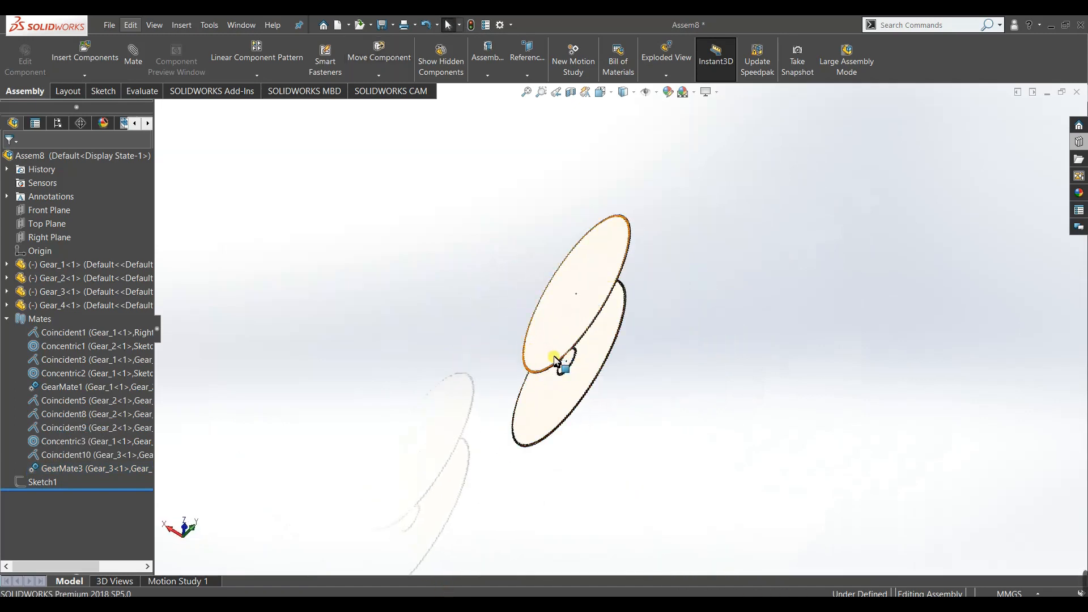
middle_drag(557, 360, 597, 408)
scroll(589, 375, down, 5)
click(592, 348)
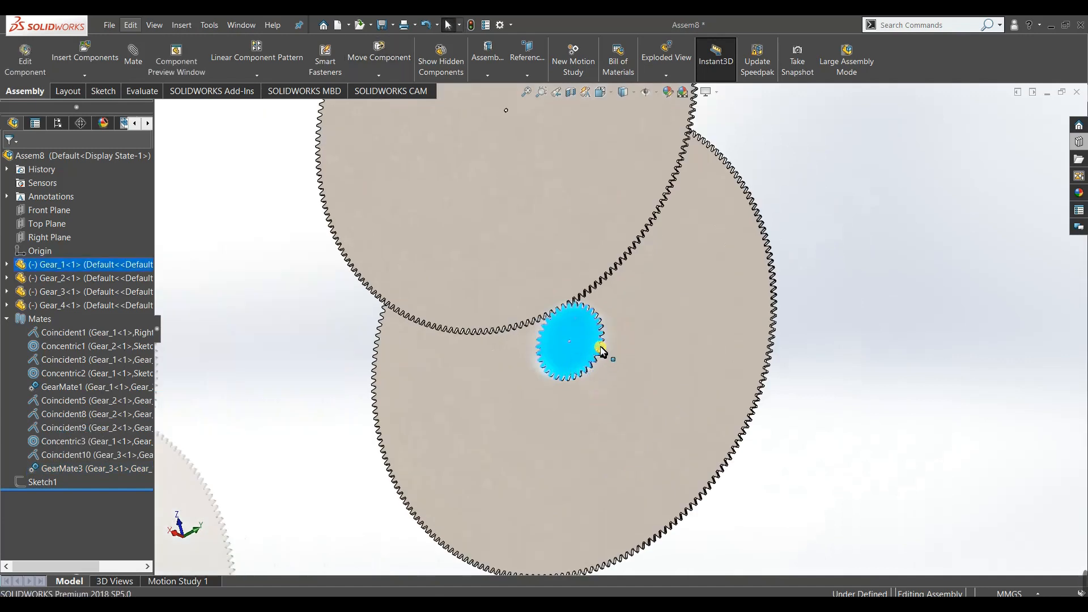
drag(602, 351, 621, 322)
click(594, 334)
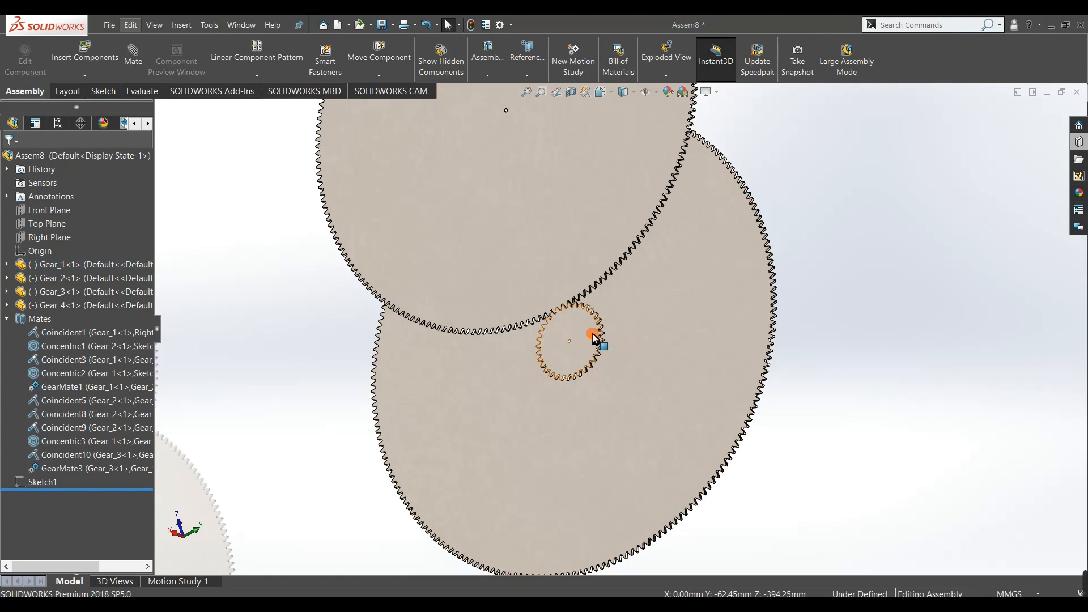
drag(624, 221, 601, 299)
drag(727, 296, 757, 390)
click(811, 417)
middle_drag(715, 450, 552, 344)
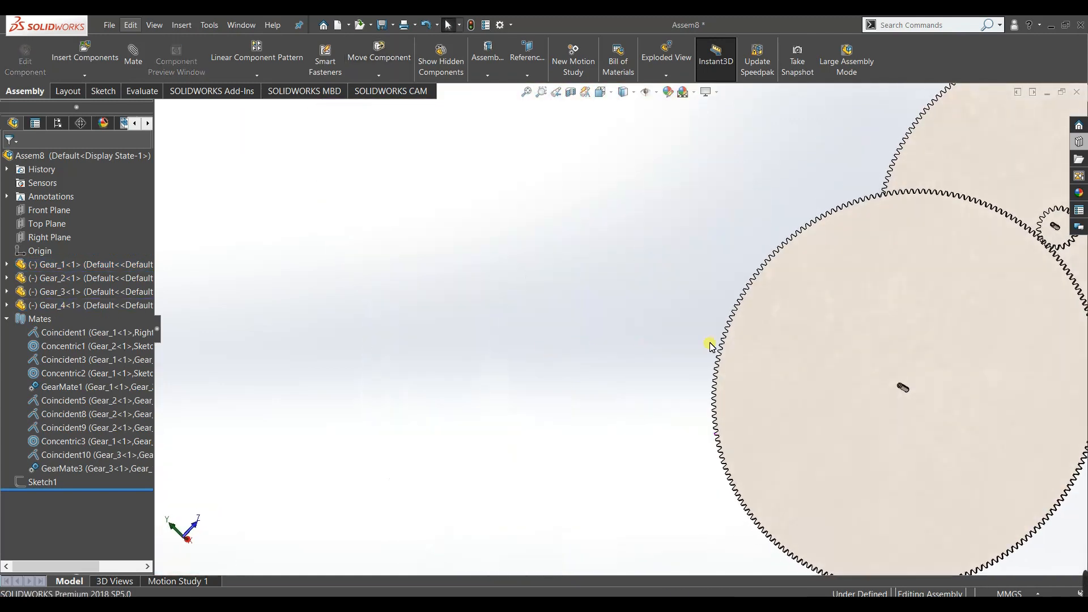
Delete the GearMate3 mate between Gear_3 and Gear_4.
scroll(698, 331, up, 5)
right_click(784, 277)
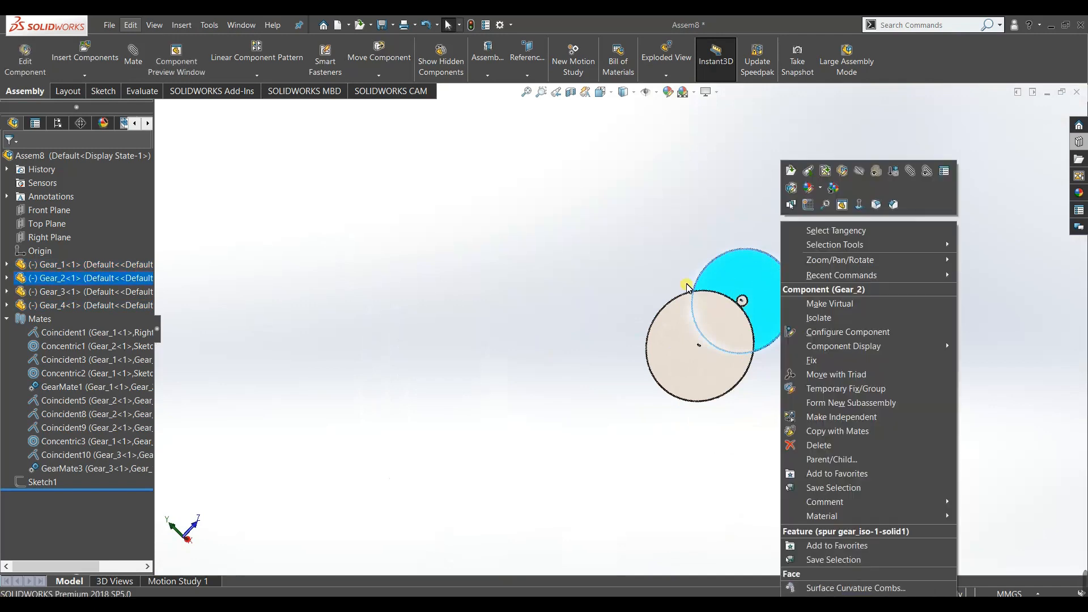
click(617, 299)
right_click(51, 468)
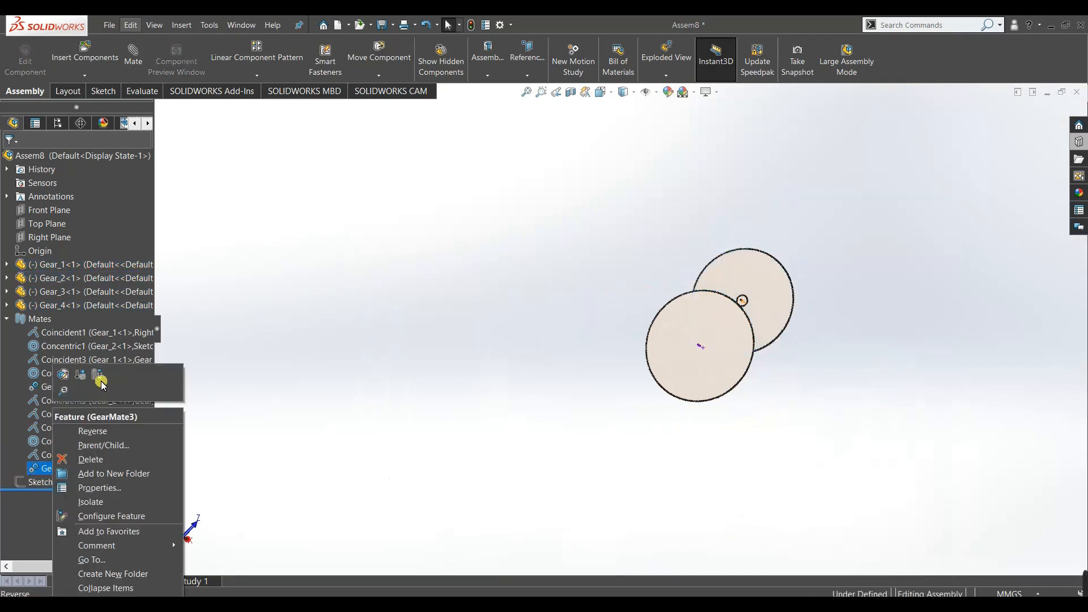
click(91, 460)
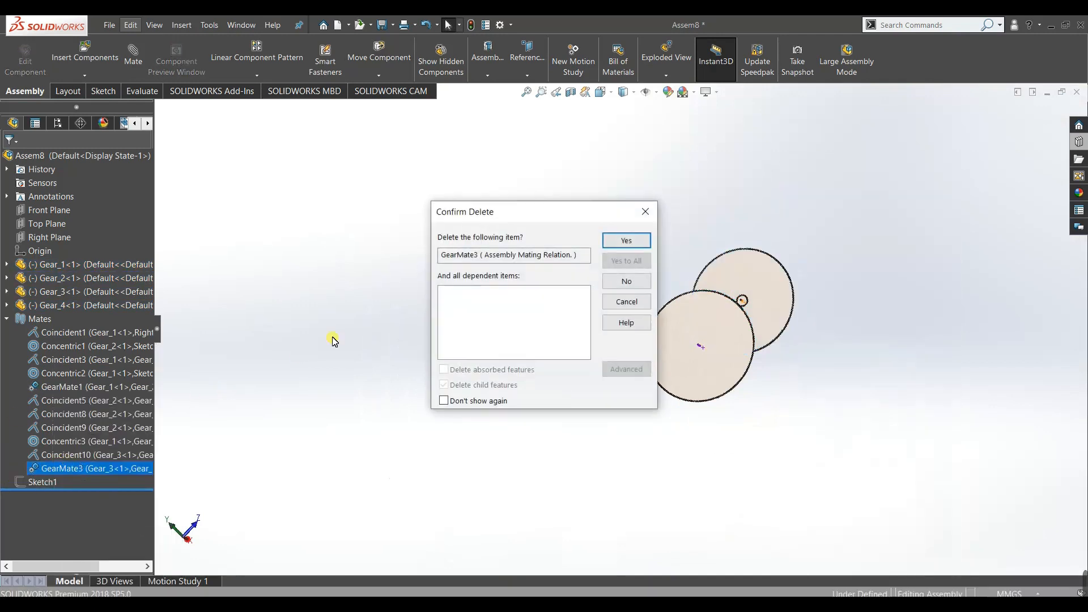
click(621, 245)
Align the teeth of Gear_3 with the tooth gaps of Gear_4 in a face-on view.
key(space)
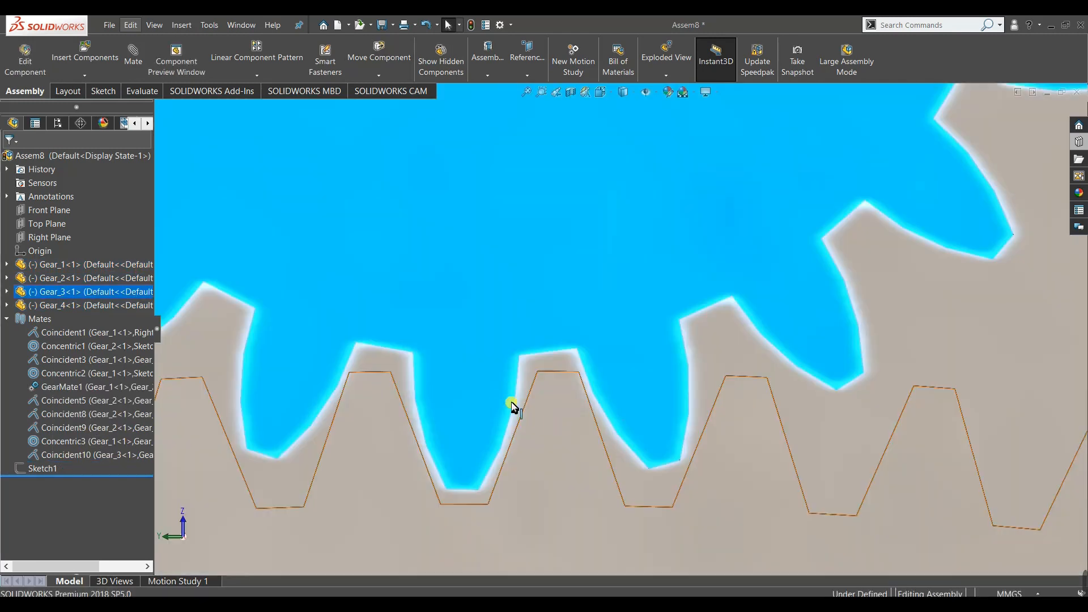
key(f)
click(457, 399)
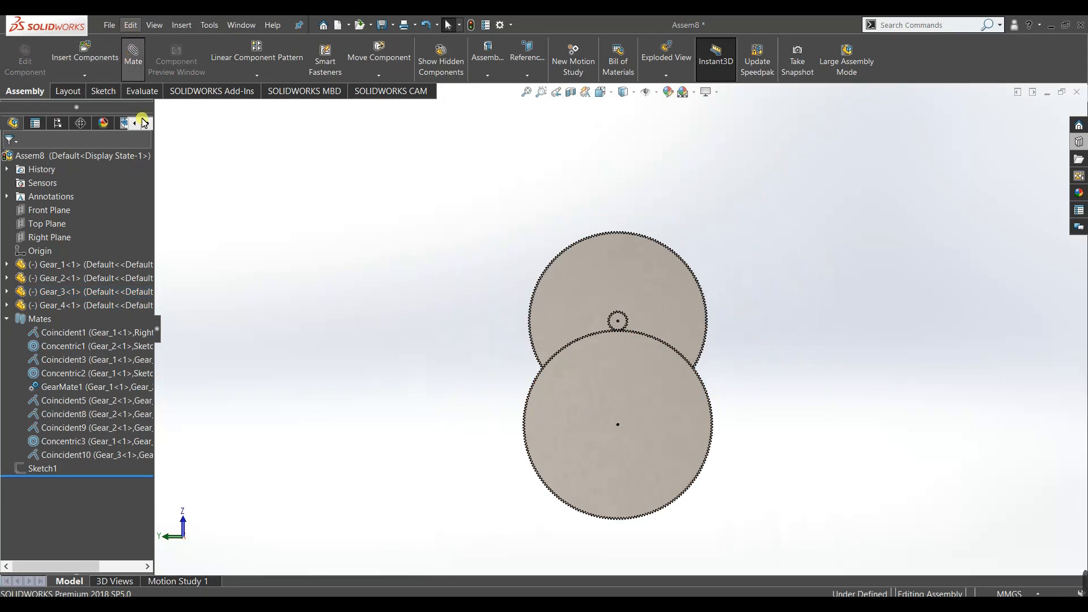
click(51, 518)
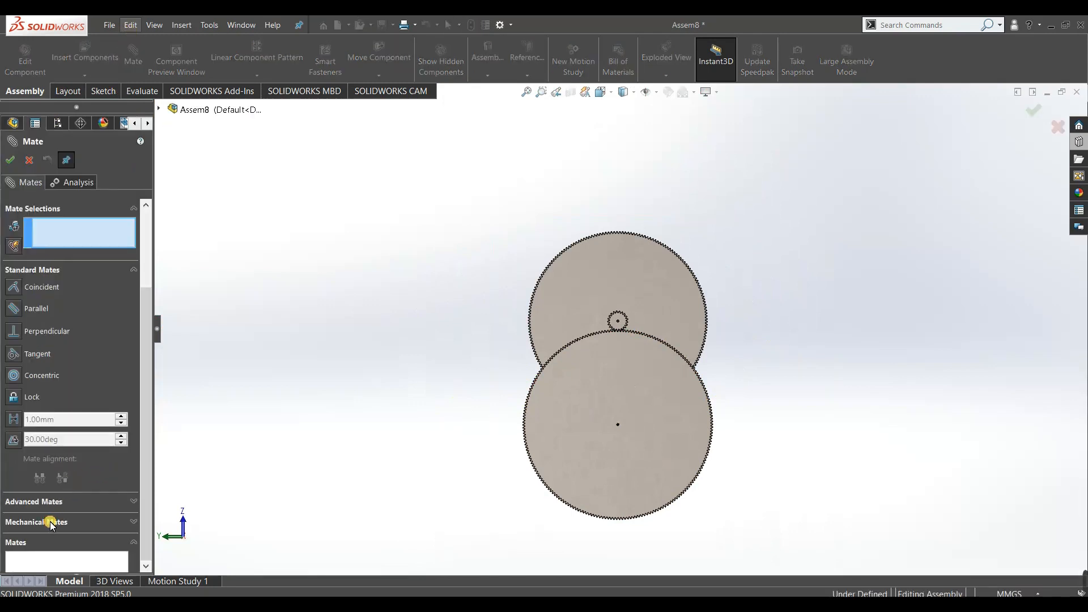
click(15, 284)
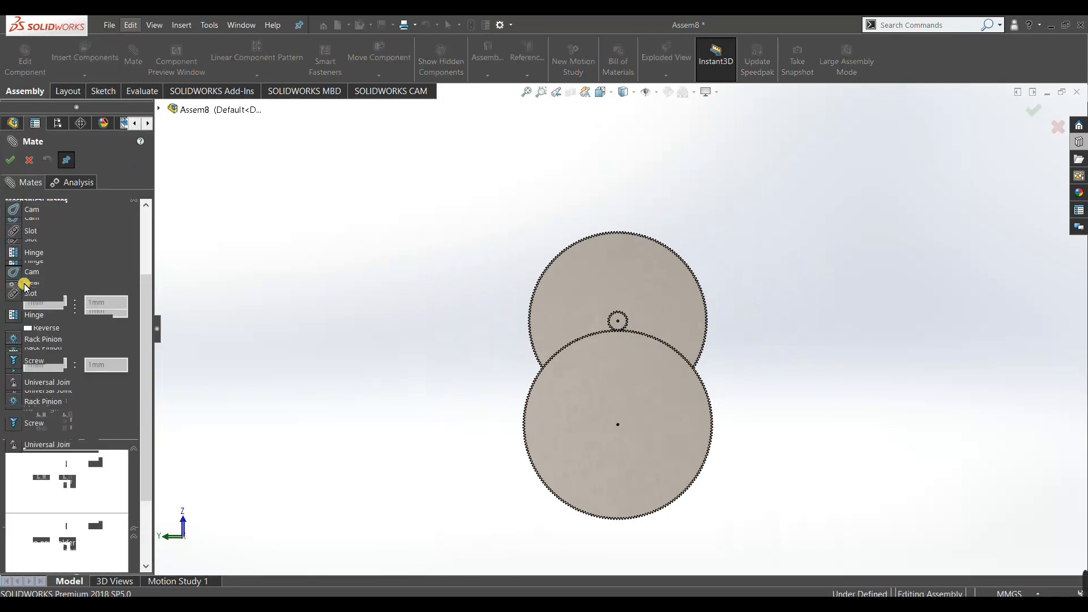
scroll(616, 327, down, 2)
scroll(616, 327, down, 6)
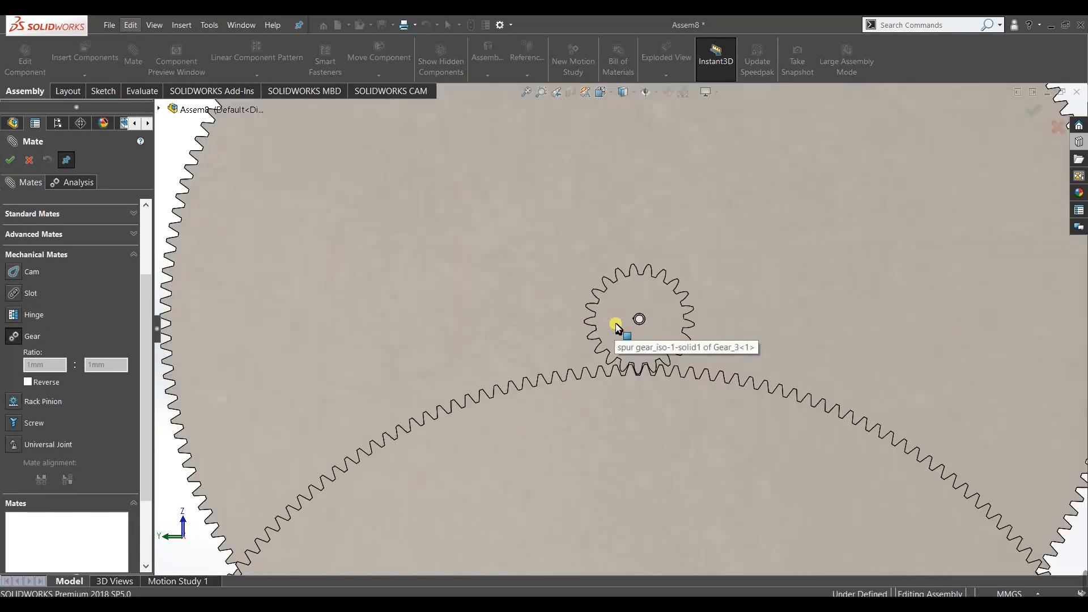
scroll(572, 324, up, 3)
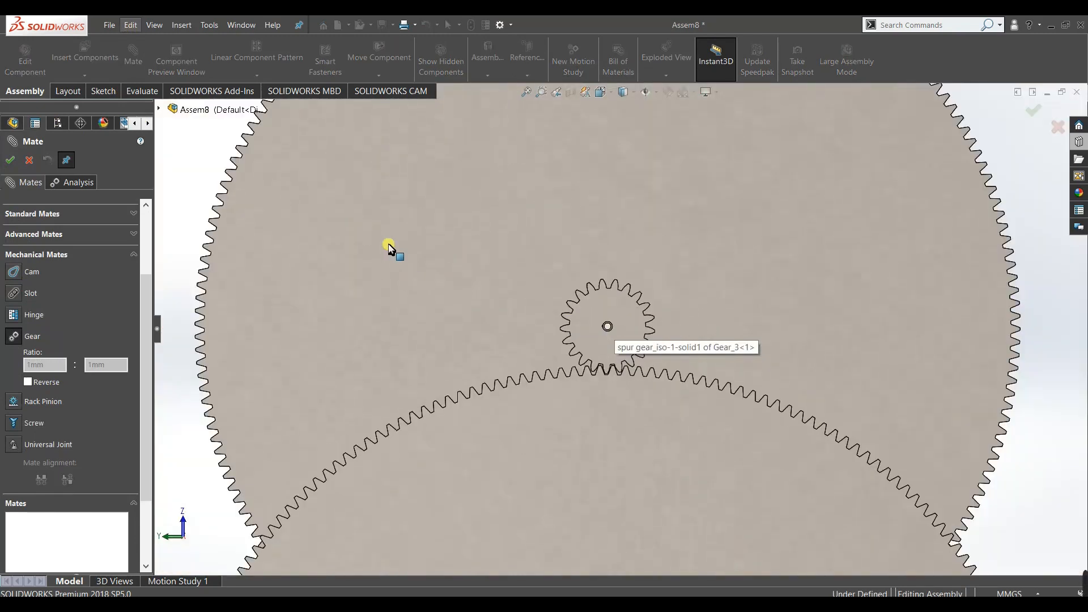
right_click(392, 245)
click(24, 166)
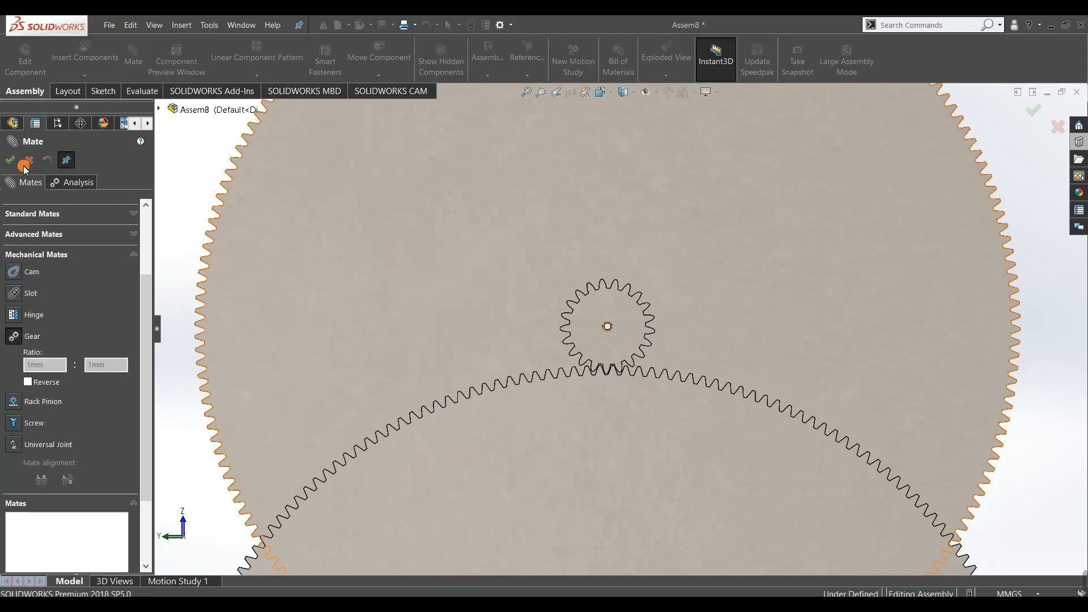
Hide the Gear_2 component so that Gear_3 and Gear_4 are unobstructed.
right_click(359, 221)
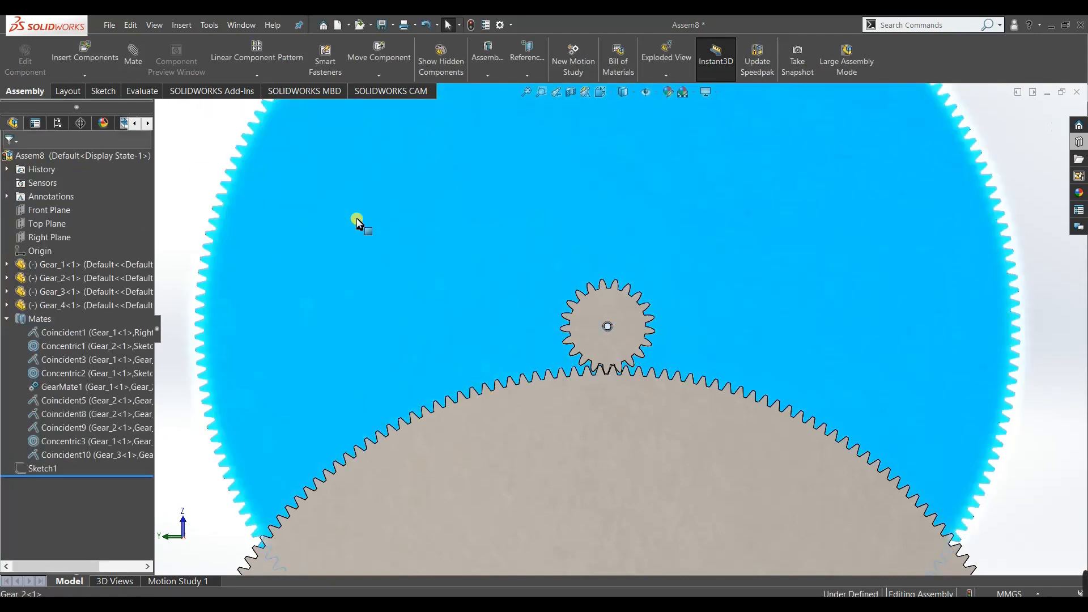
click(406, 191)
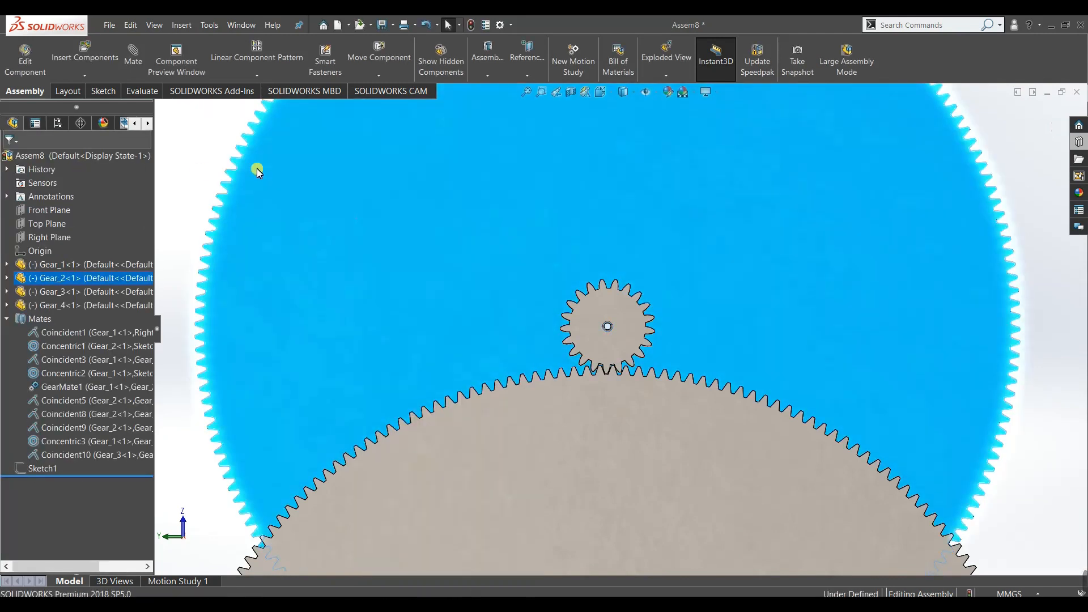
middle_drag(616, 313, 617, 446)
scroll(617, 446, up, 4)
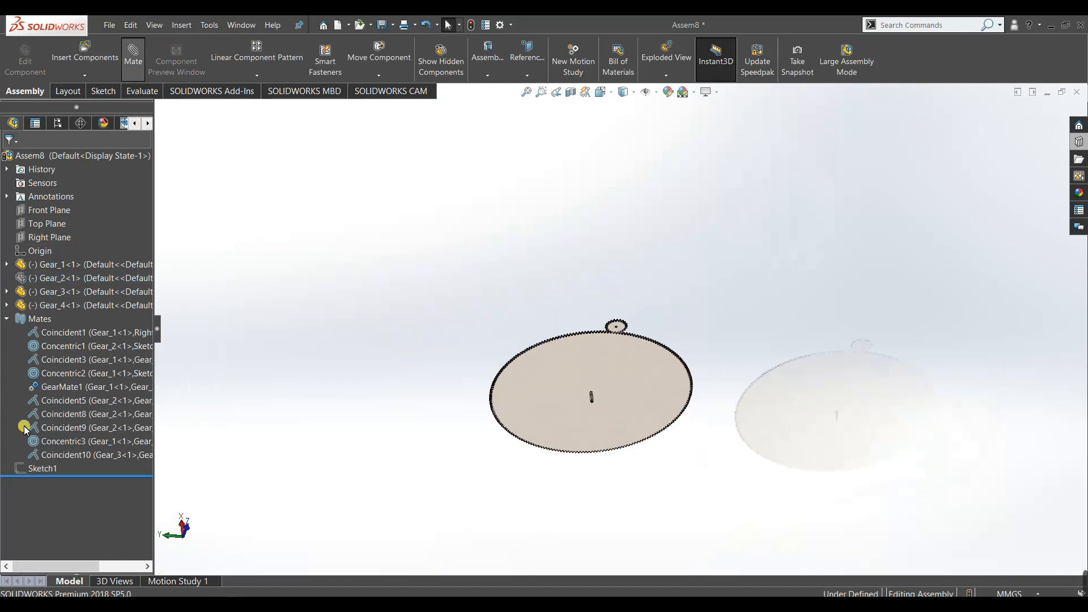
click(27, 517)
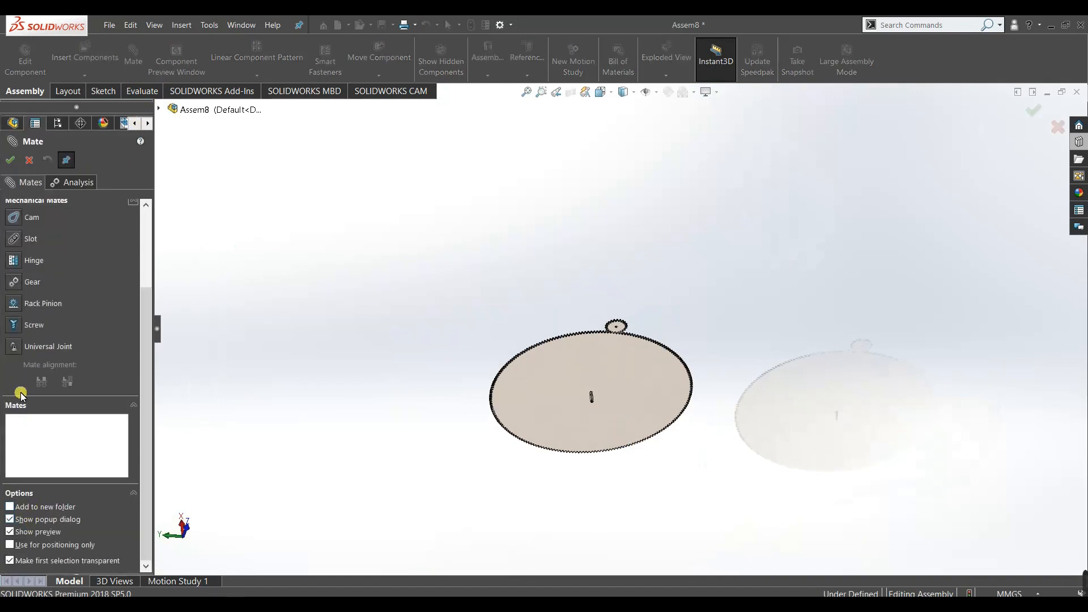
click(12, 287)
scroll(661, 297, down, 10)
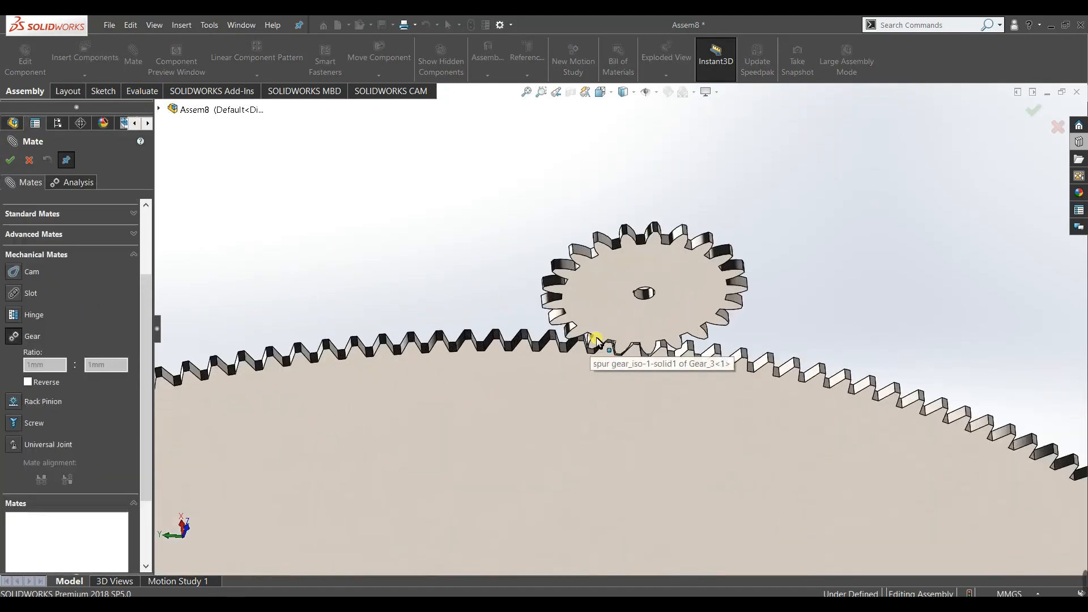
click(674, 282)
scroll(641, 401, up, 10)
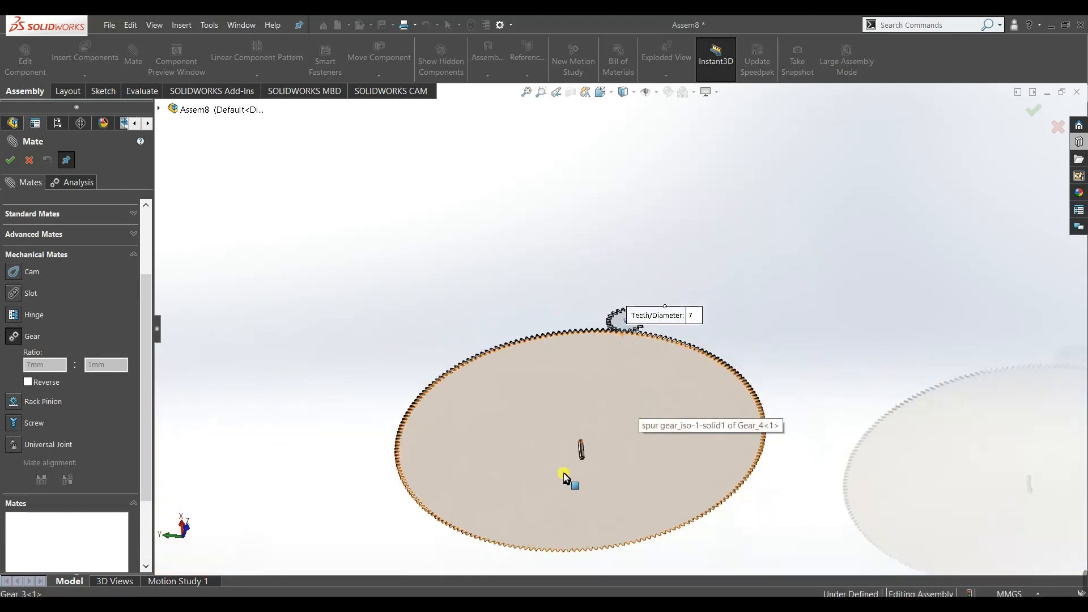
scroll(565, 477, down, 8)
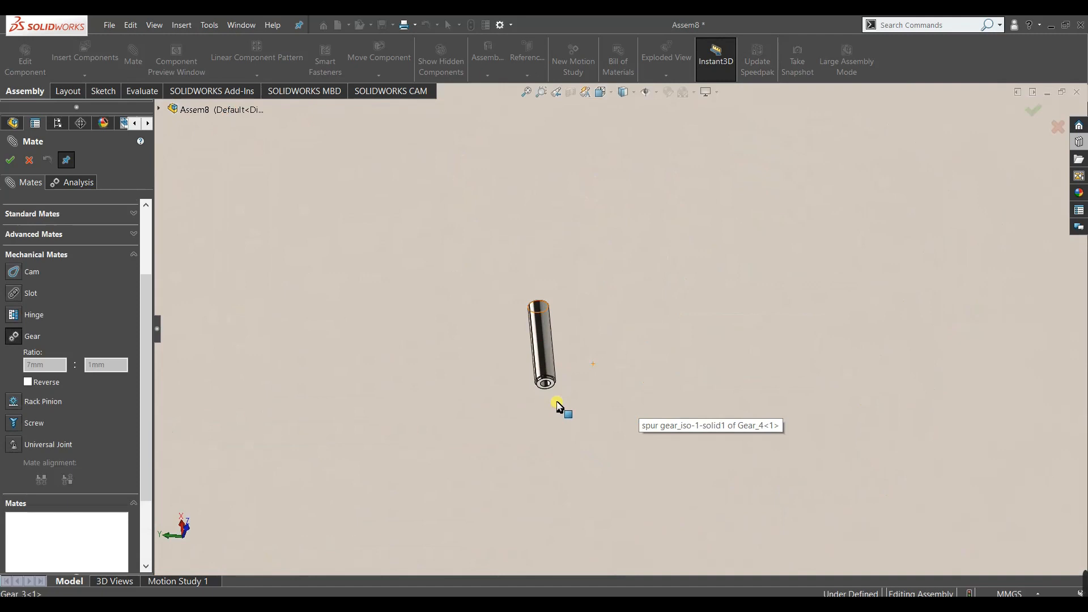
scroll(559, 405, down, 3)
click(31, 159)
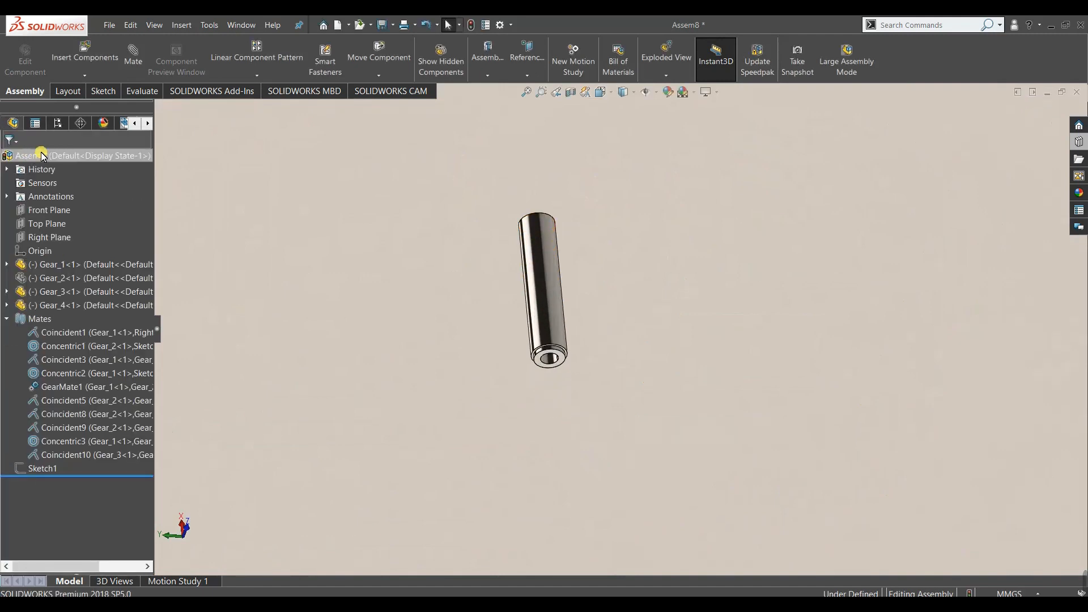
scroll(348, 229, up, 6)
middle_drag(381, 246, 414, 419)
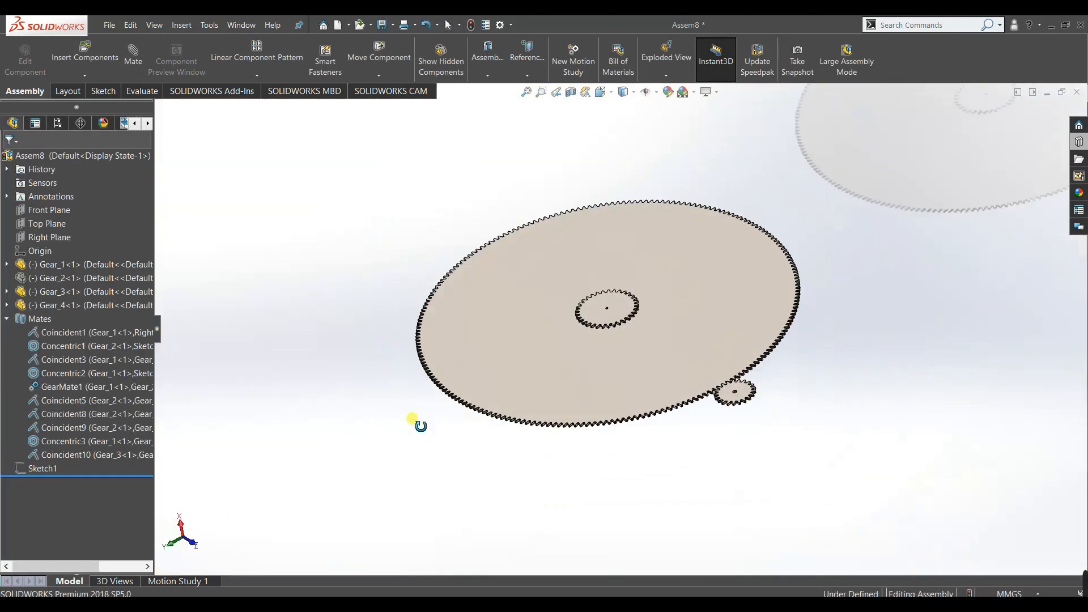
Hide the Gear_1 component so that the central shaft of Gear_4 is unobstructed.
click(623, 310)
right_click(622, 310)
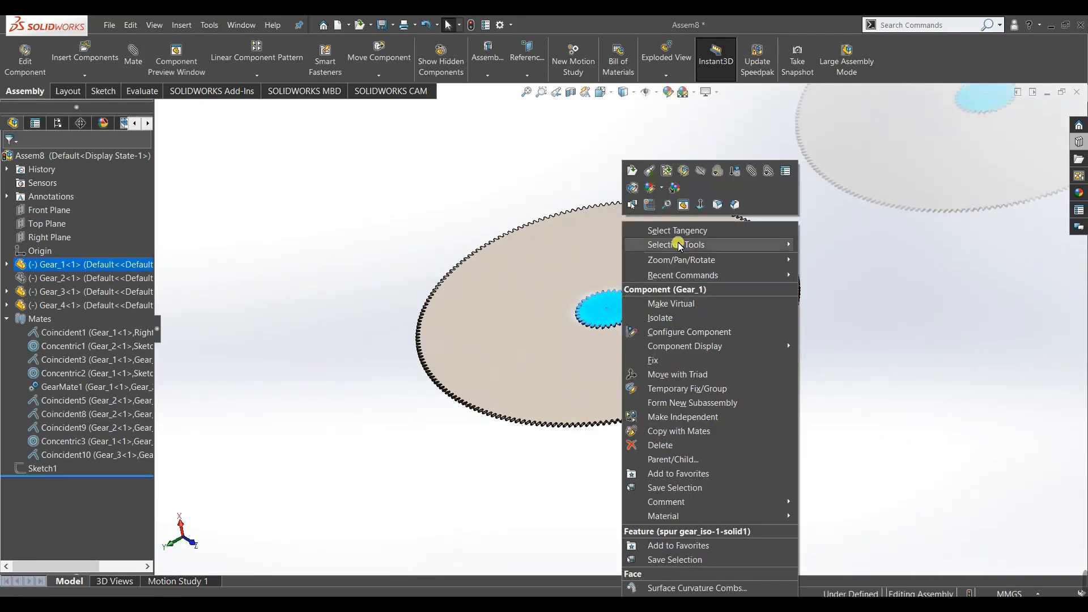
click(701, 173)
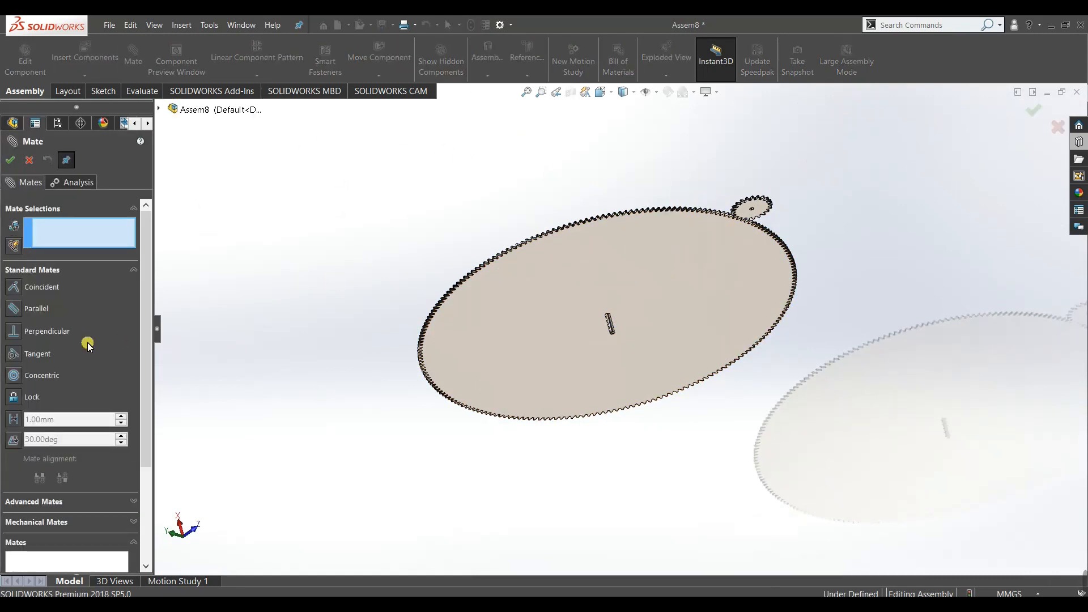
Set up a mechanical Gear mate between the small Gear_3 and the central shaft of the large Gear_4.
click(45, 522)
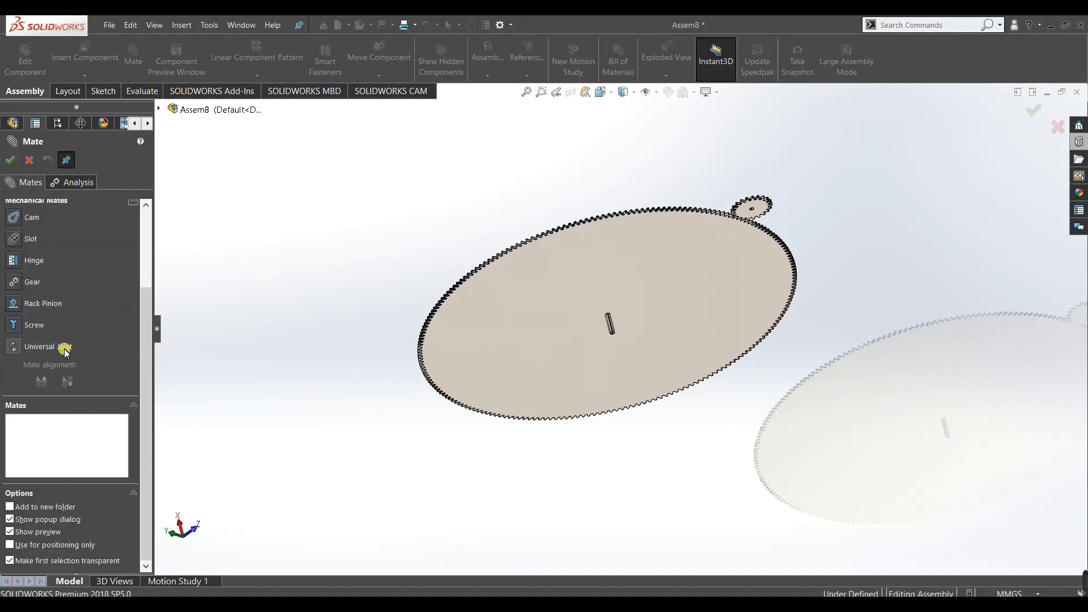
click(19, 287)
scroll(765, 202, down, 8)
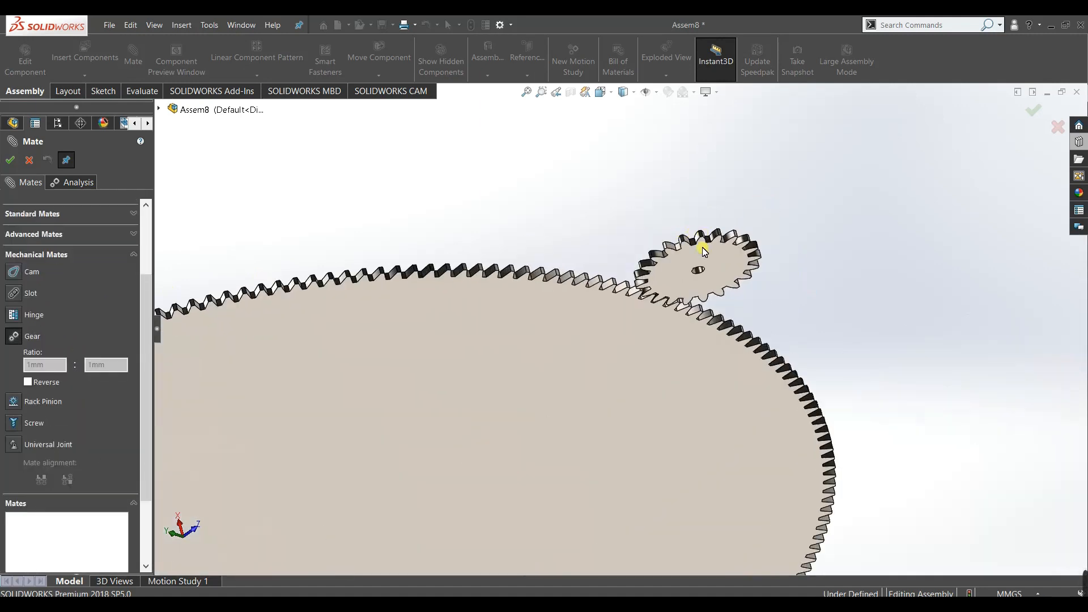
click(659, 316)
scroll(636, 389, up, 6)
scroll(573, 420, down, 8)
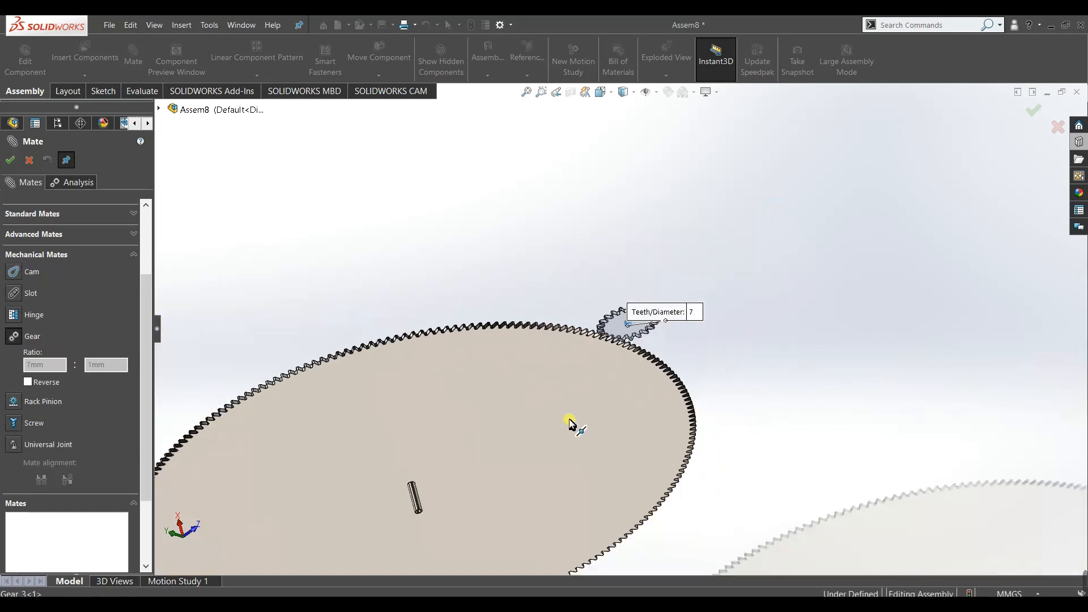
scroll(538, 448, down, 3)
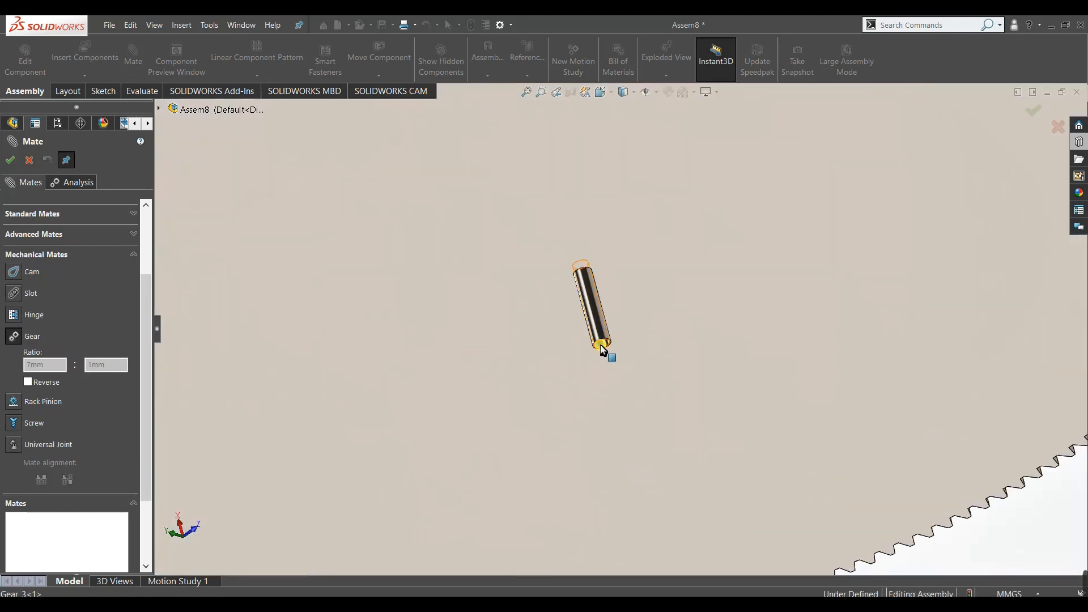
click(603, 350)
scroll(530, 375, up, 5)
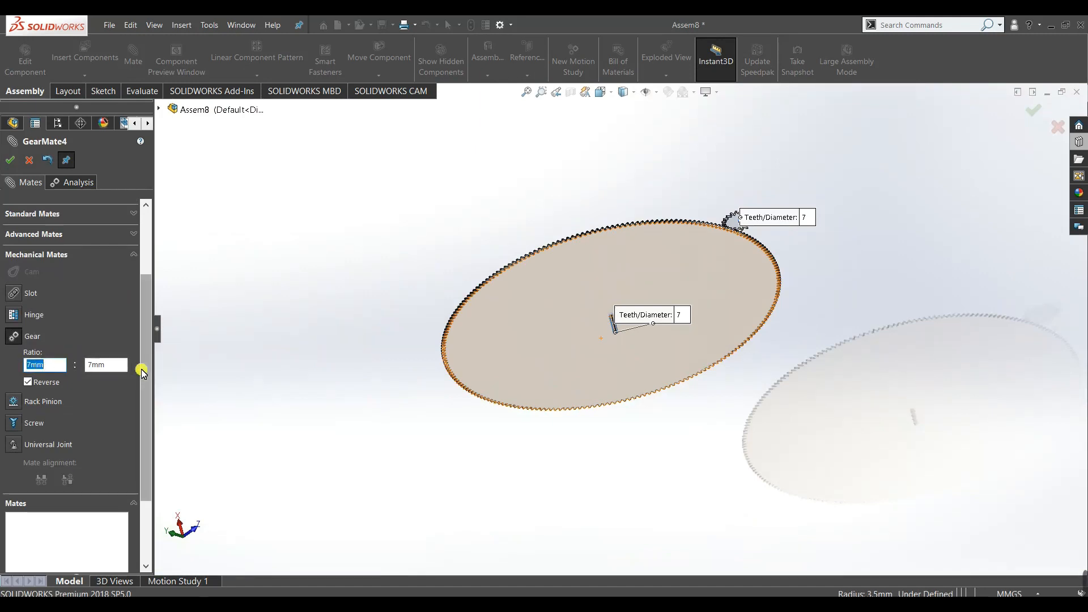
Set the gear mate ratio to 21 mm : 210 mm, accept the mate and finish mating.
text(21)
key(Return)
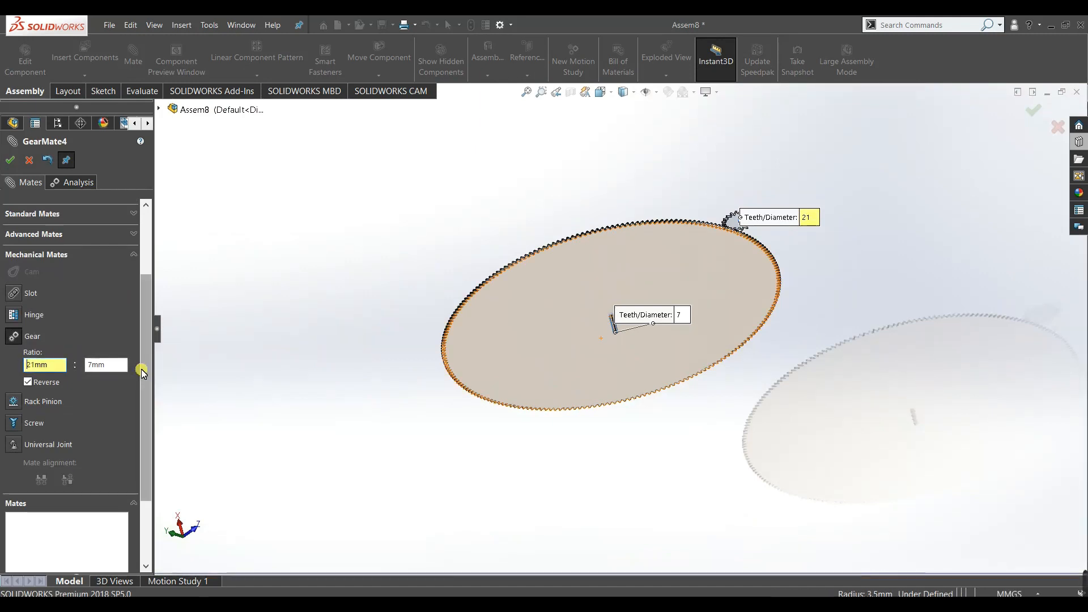
click(122, 363)
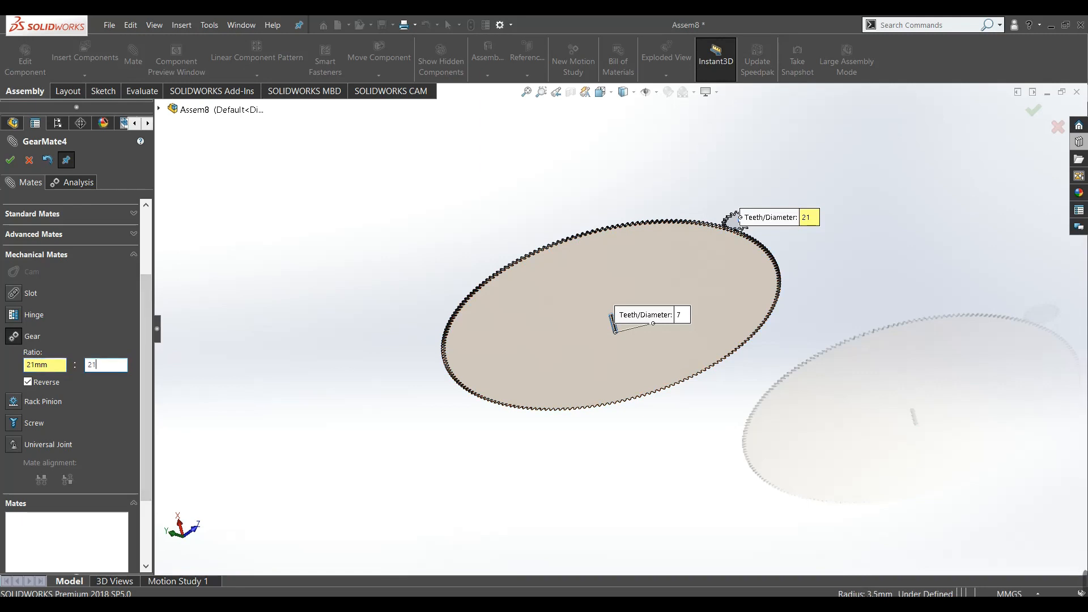
key(Return)
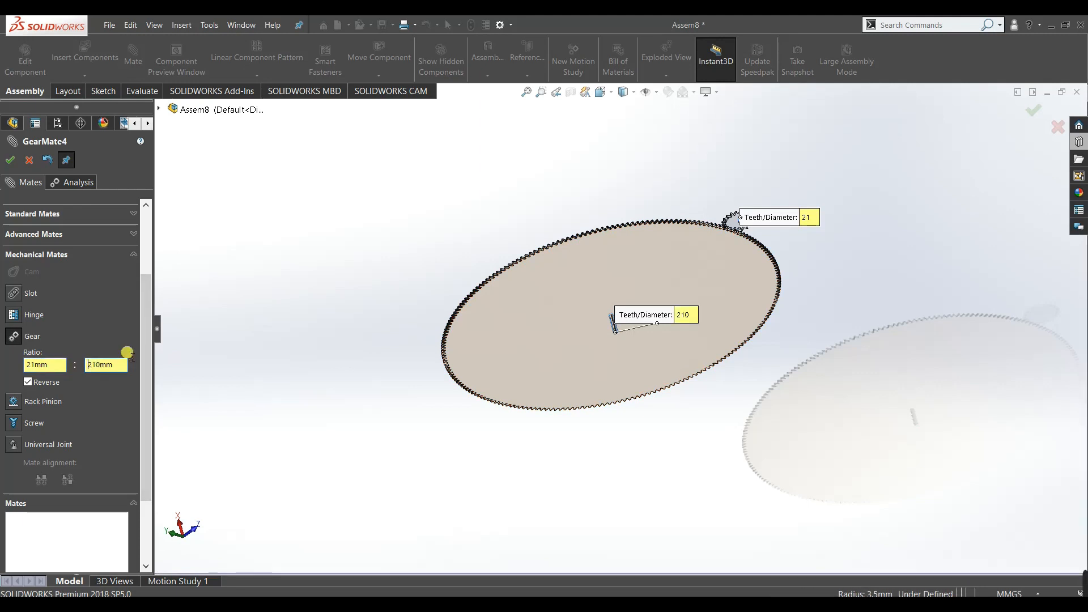
click(7, 163)
mouse_move(747, 254)
mouse_down()
mouse_move(753, 265)
mouse_move(742, 264)
mouse_up()
click(11, 166)
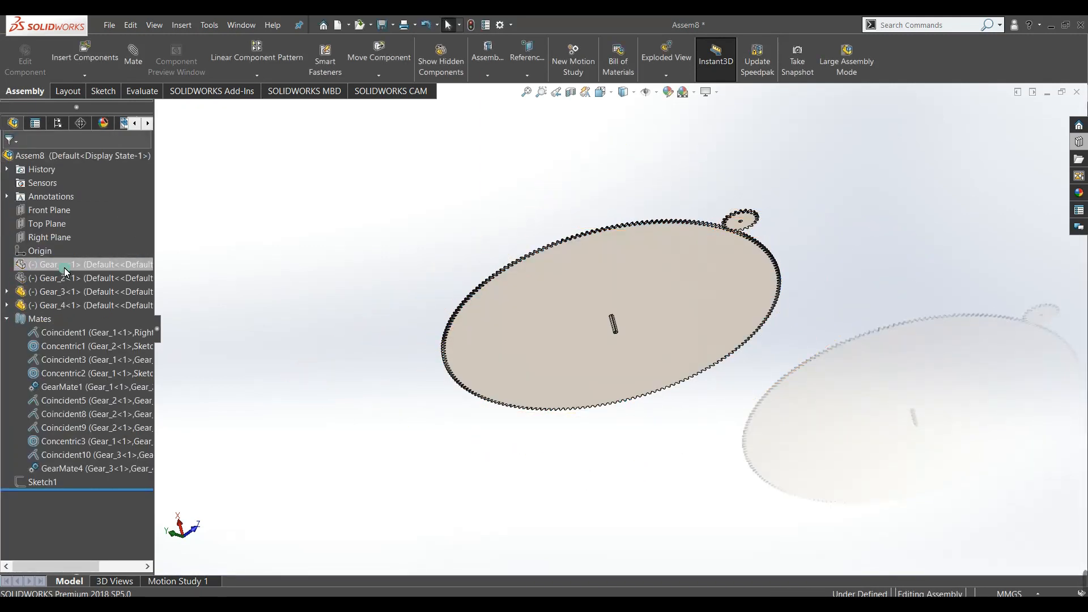
Show the hidden Gear_1 and Gear_2 components again.
right_click(65, 270)
click(73, 276)
right_click(73, 277)
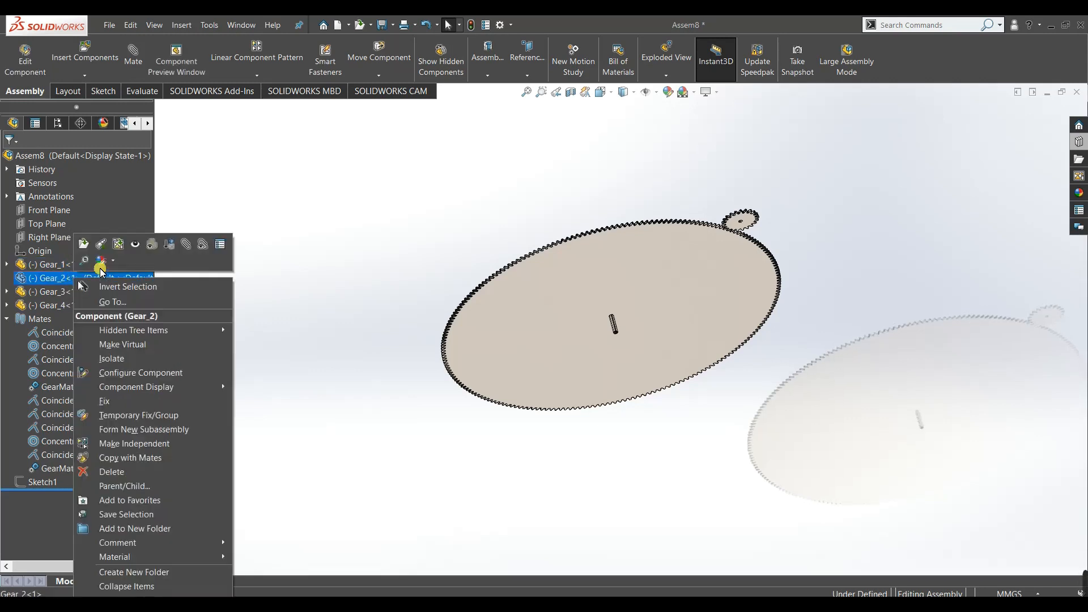
click(135, 244)
middle_drag(436, 273, 423, 401)
click(423, 402)
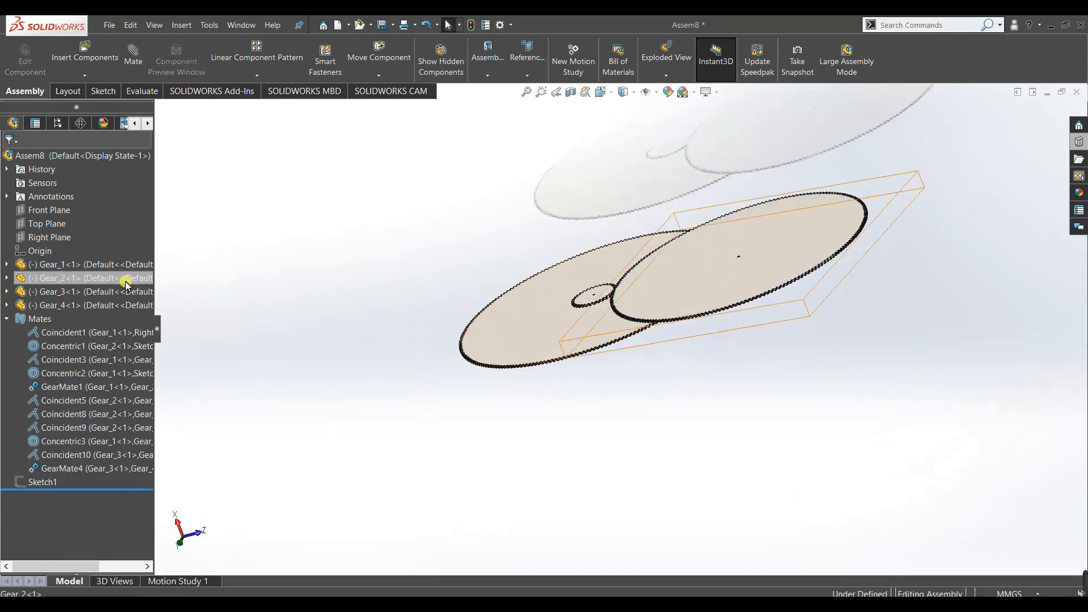
Turn the gears to check the motion of the complete train, and examine the central shafts face-on.
right_click(150, 278)
click(560, 307)
drag(579, 301, 499, 362)
middle_drag(498, 362, 554, 223)
click(308, 340)
drag(749, 319, 733, 299)
drag(733, 299, 712, 313)
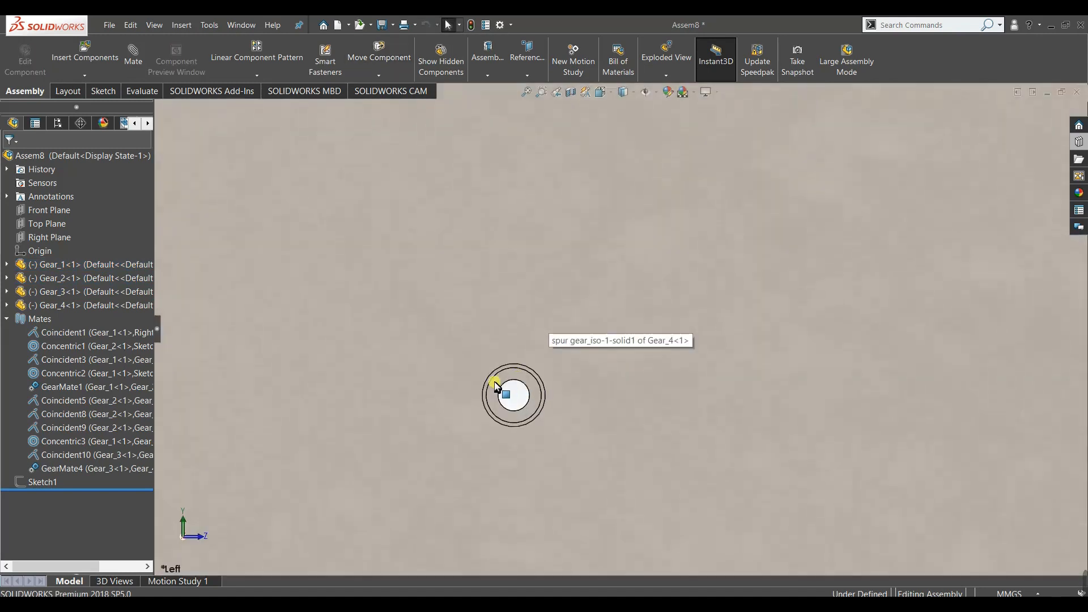
Open the Gear_1 part in its own window and decline feature recognition.
right_click(497, 387)
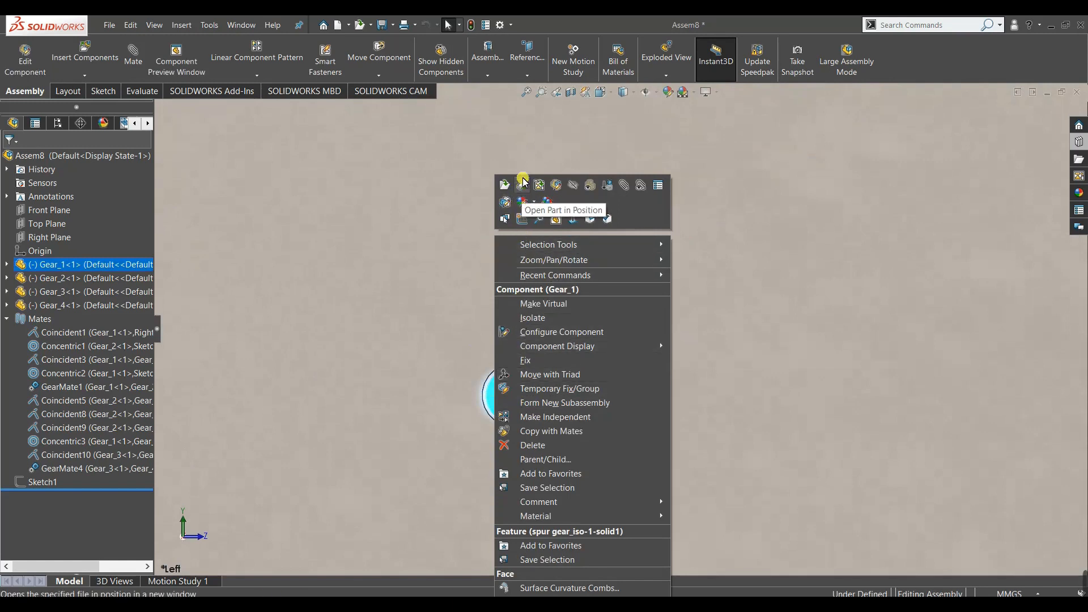
click(506, 186)
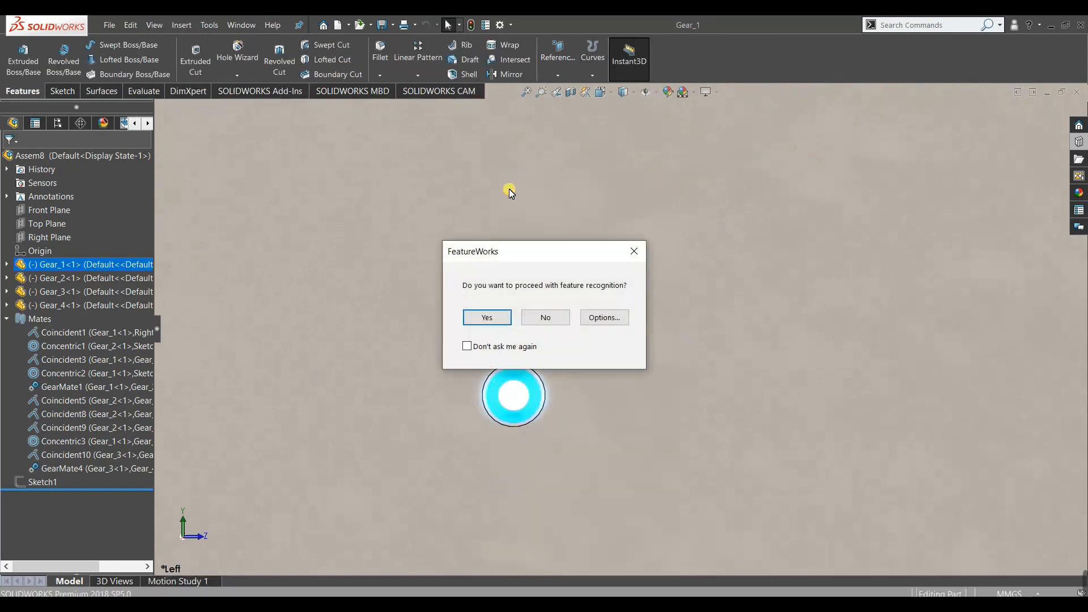
click(545, 317)
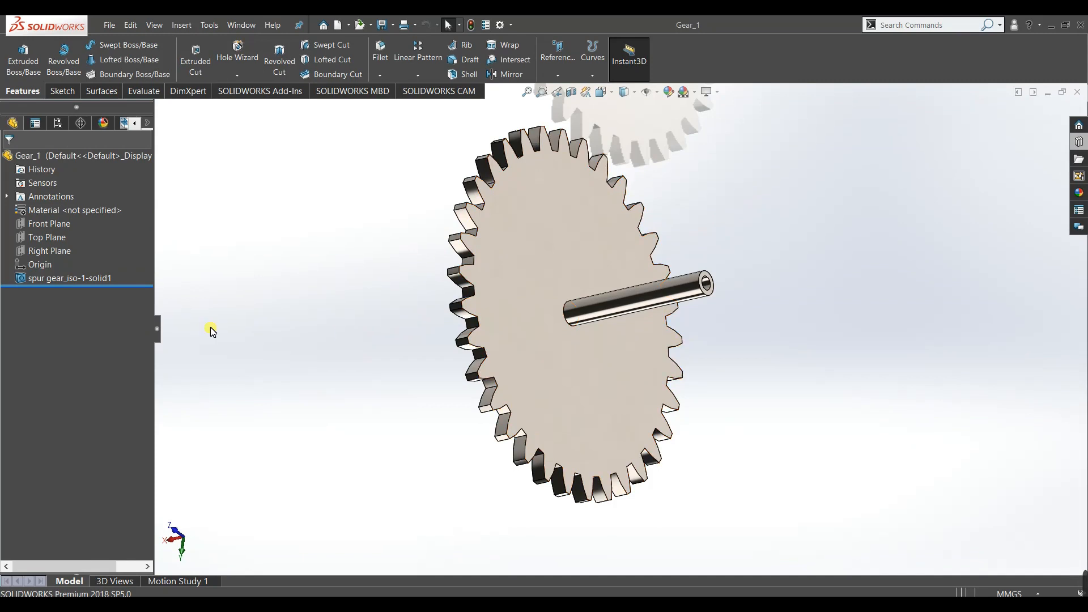
Start a sketch on the end face of Gear_1's hollow shaft, viewed face-on.
scroll(295, 326, up, 3)
middle_drag(296, 325, 252, 364)
scroll(253, 364, up, 1)
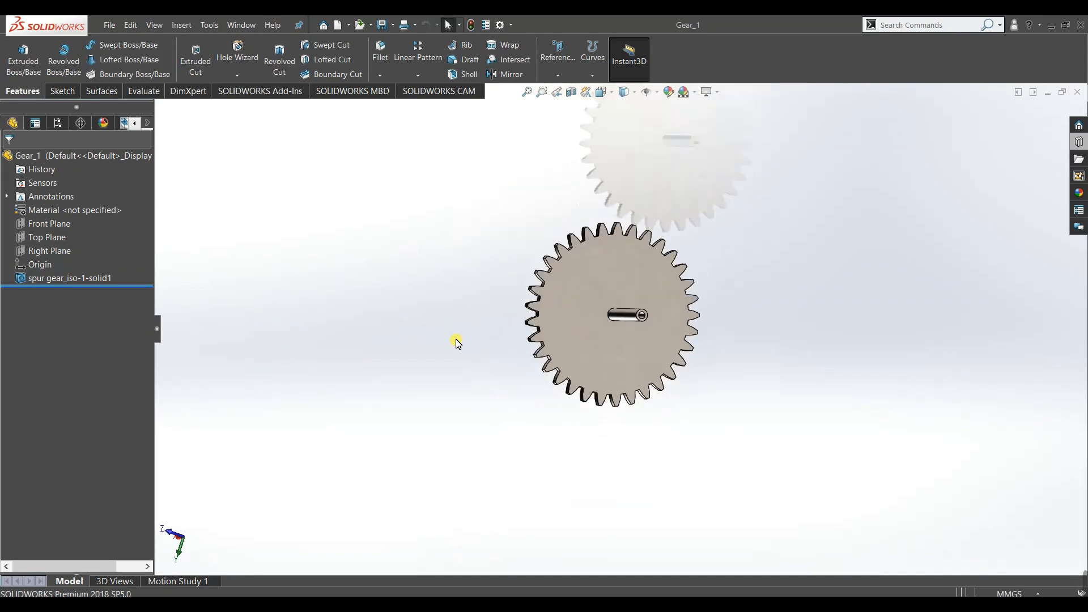
key(space)
click(486, 369)
scroll(584, 321, up, 3)
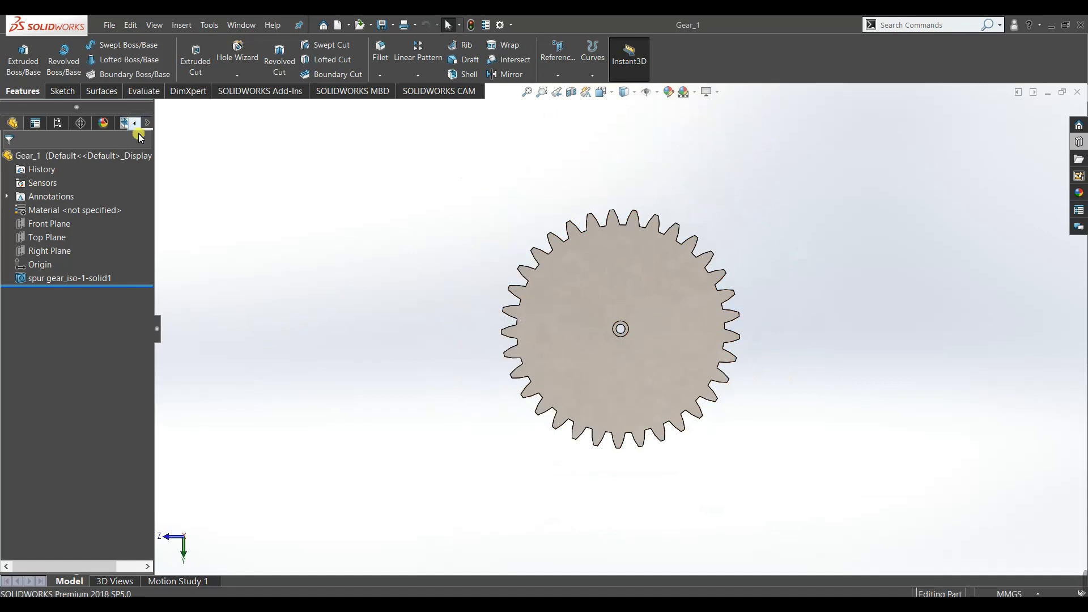
scroll(623, 335, down, 7)
click(639, 361)
right_click(639, 361)
click(657, 335)
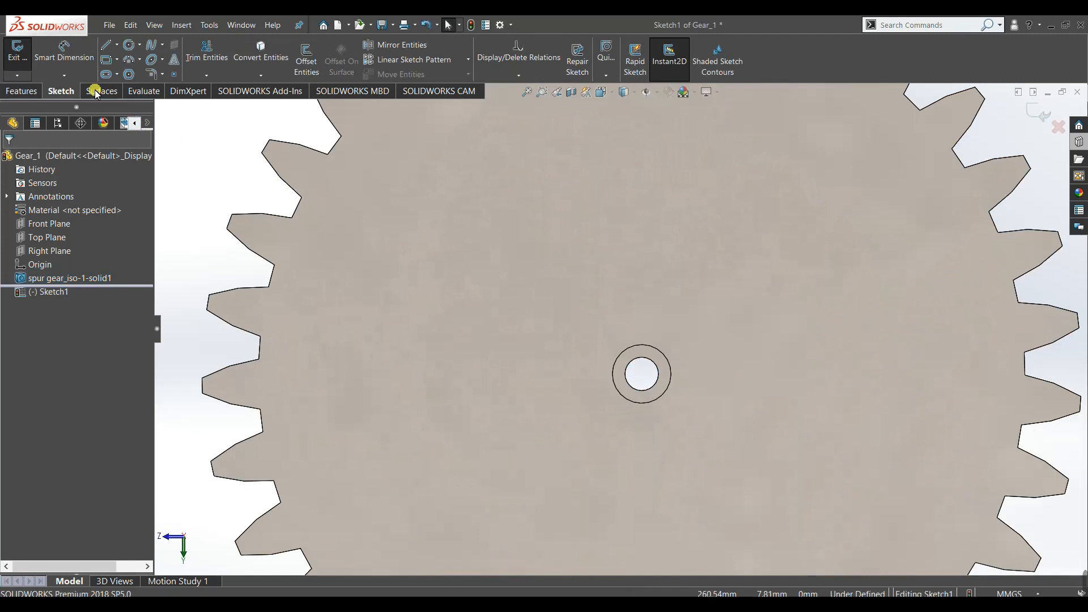
Draw a vertical construction line from the shaft hole's centre up to the shaft's outer edge.
click(117, 45)
click(134, 68)
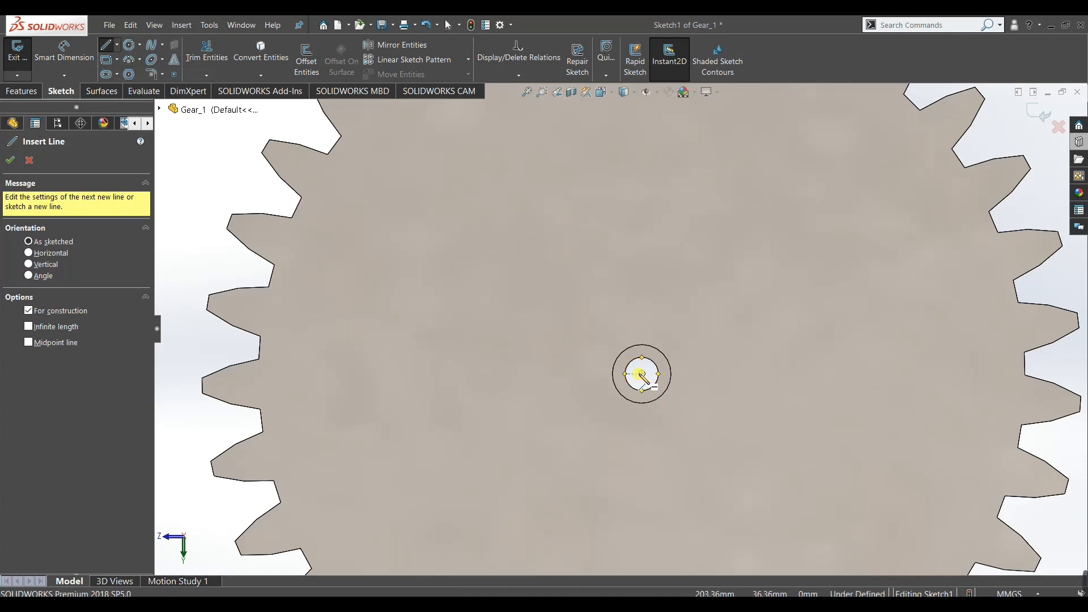
click(642, 374)
click(642, 345)
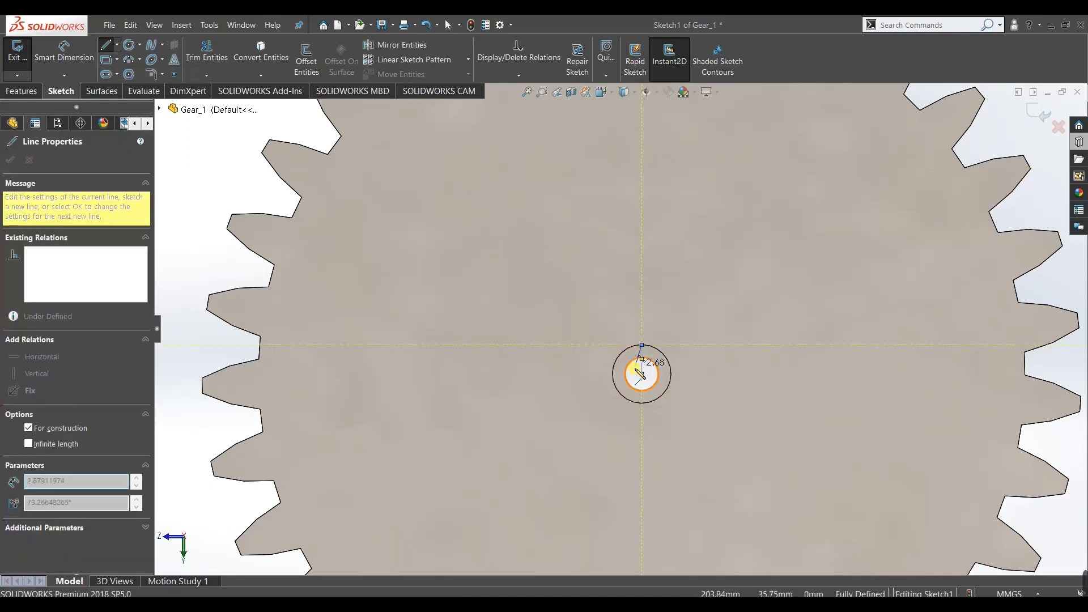
right_click(647, 368)
click(678, 393)
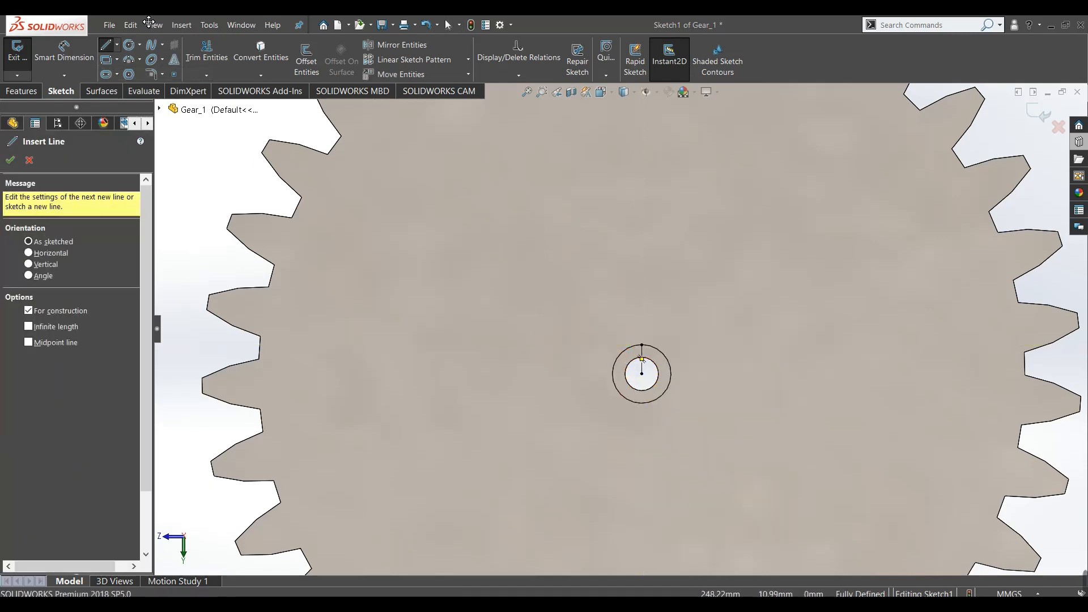
Sketch a small line rectangle about 4.4 mm wide across the upper edge of the shaft circle.
click(117, 47)
click(128, 58)
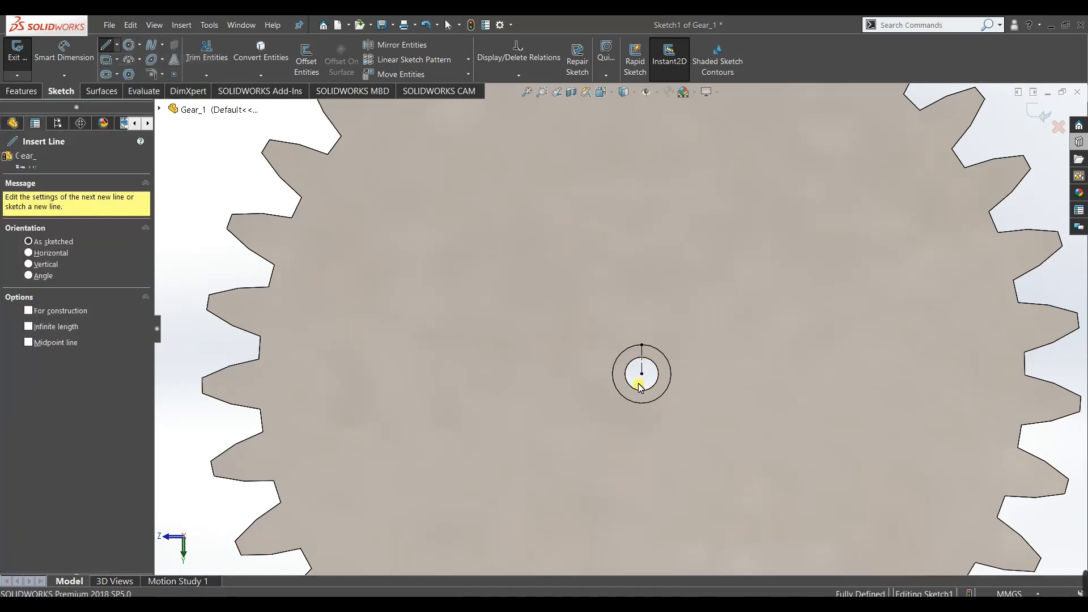
click(623, 327)
click(624, 351)
click(659, 351)
click(660, 327)
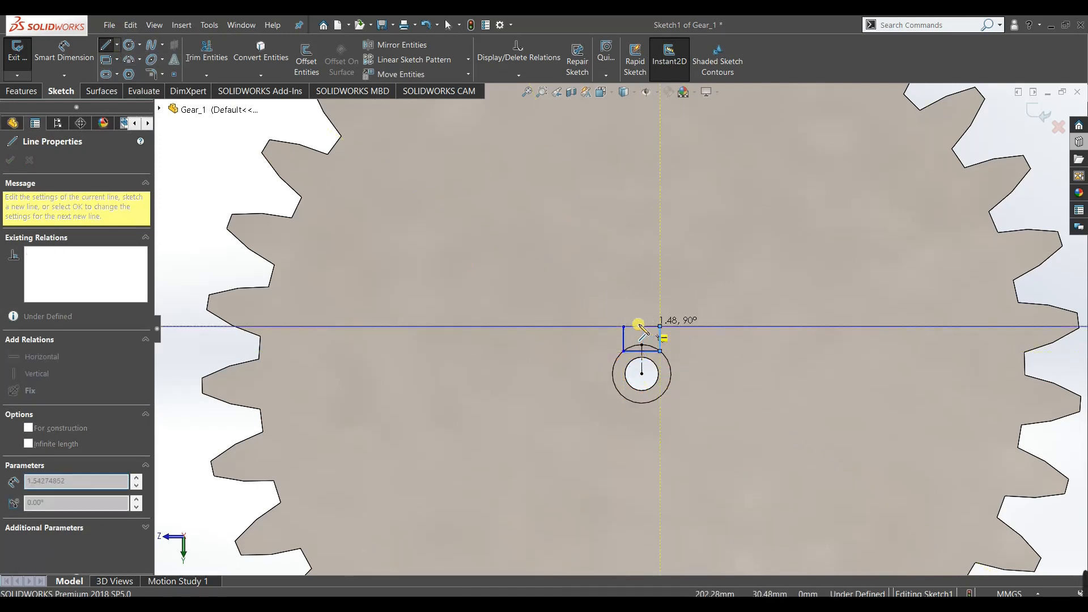
click(624, 327)
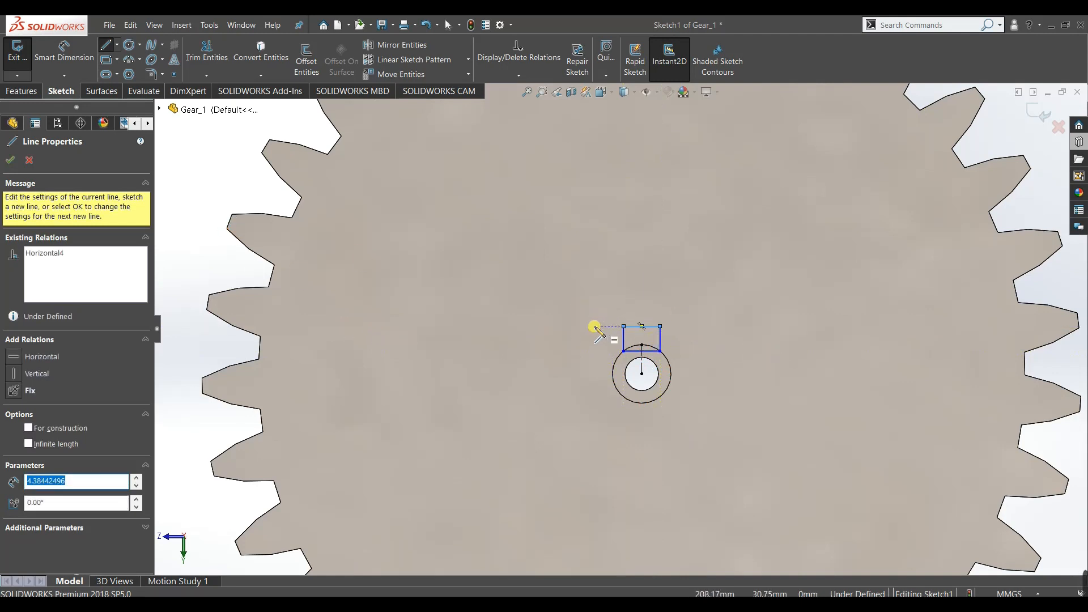
Sketch a closed hand outline above the small rectangle with a horizontal base, a vertical side about 325 mm long and a pointed tip.
click(591, 327)
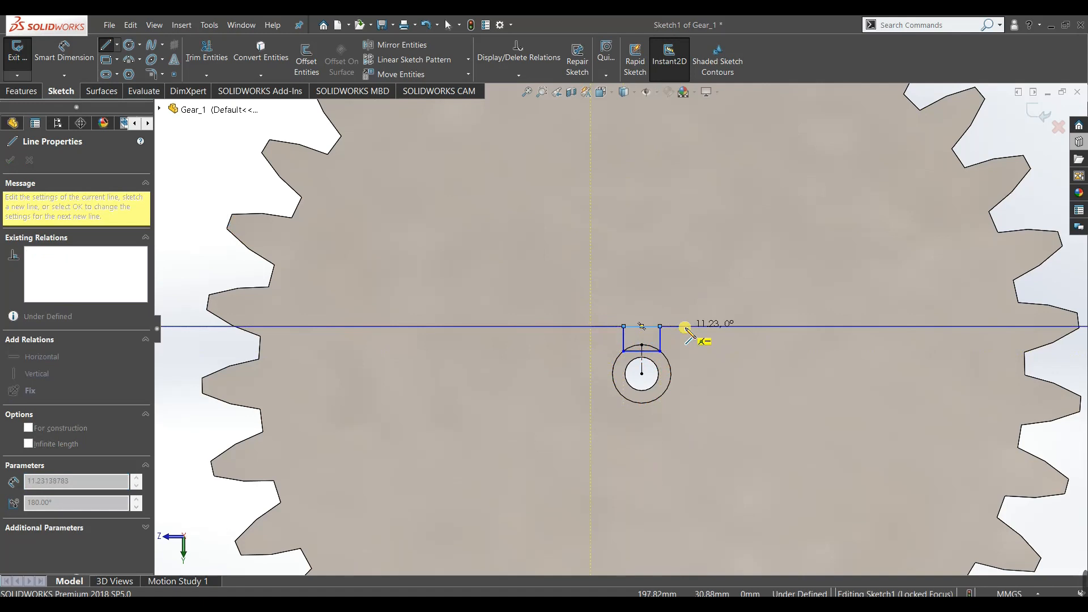
scroll(694, 210, up, 6)
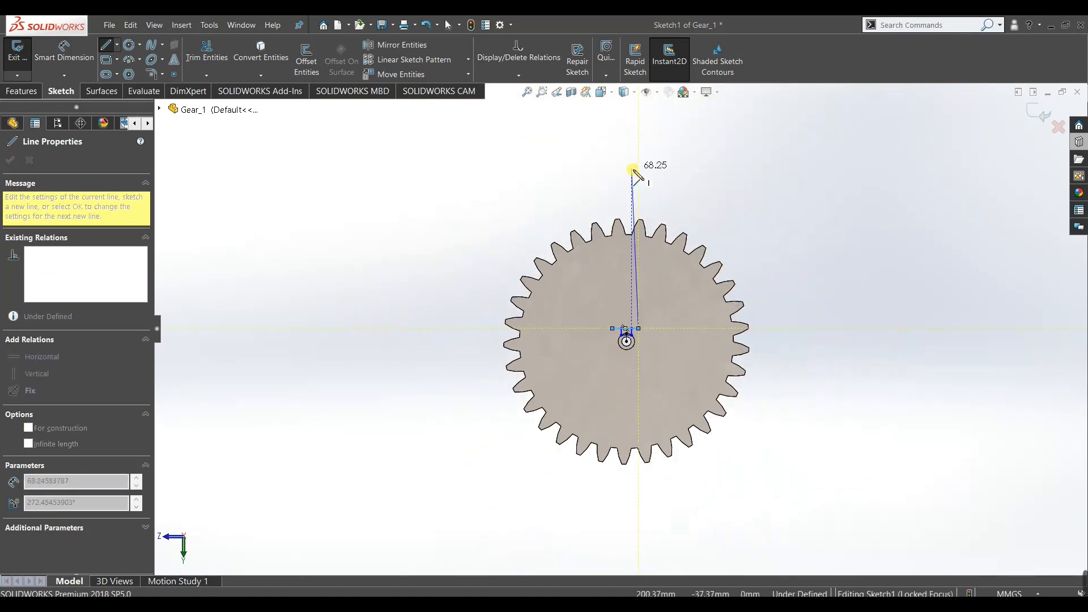
scroll(644, 152, up, 3)
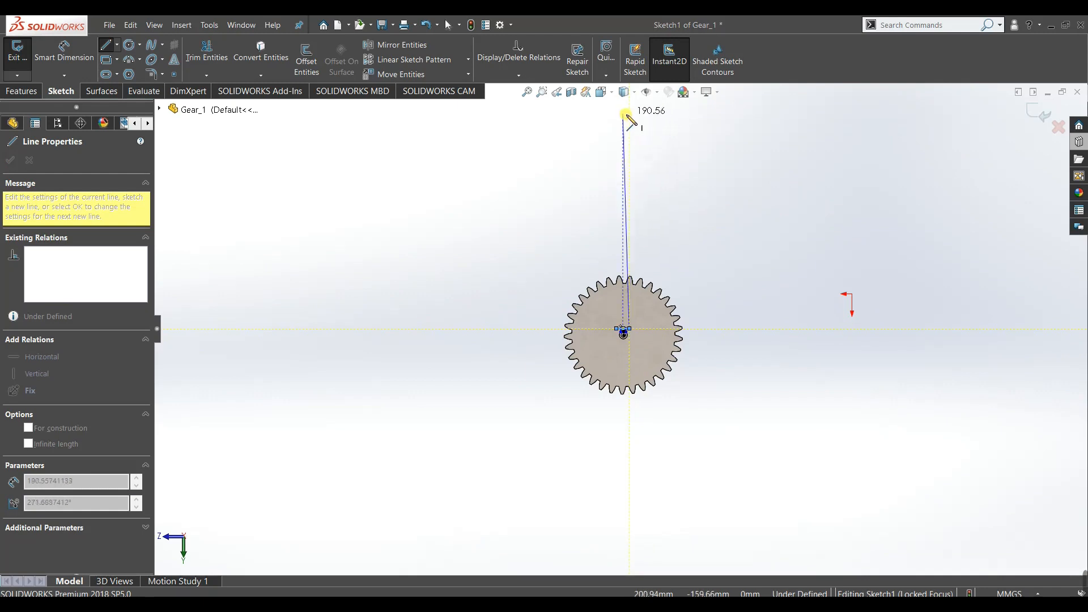
scroll(634, 125, up, 3)
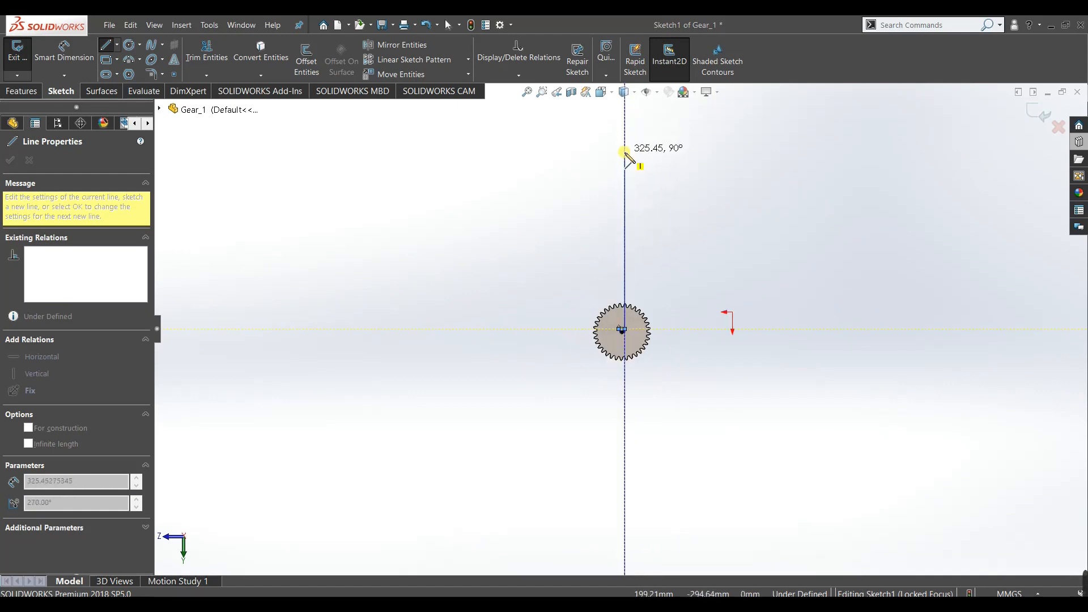
click(625, 152)
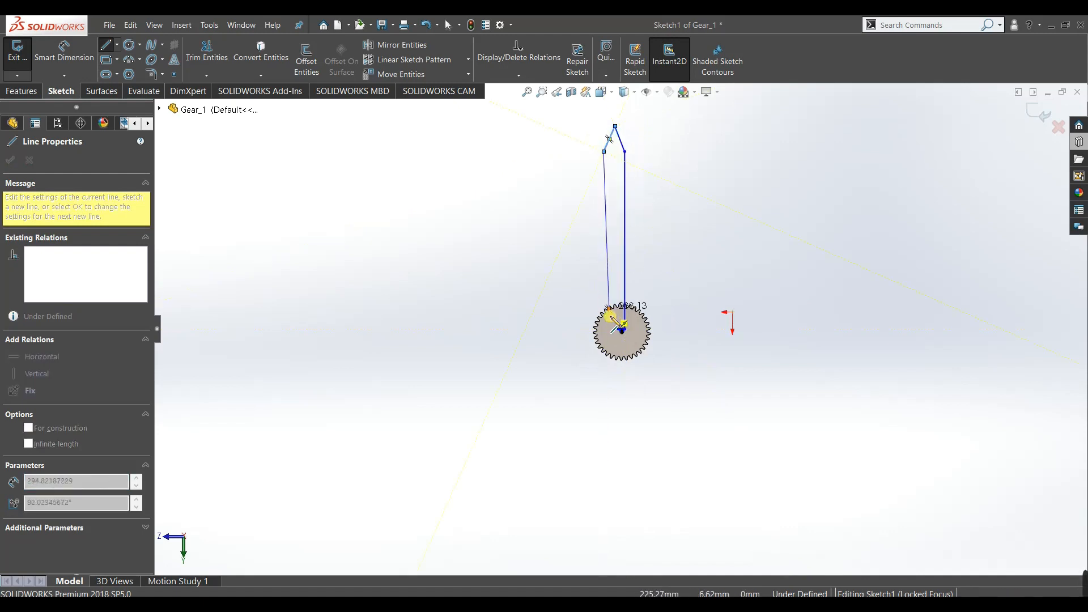
scroll(624, 330, down, 9)
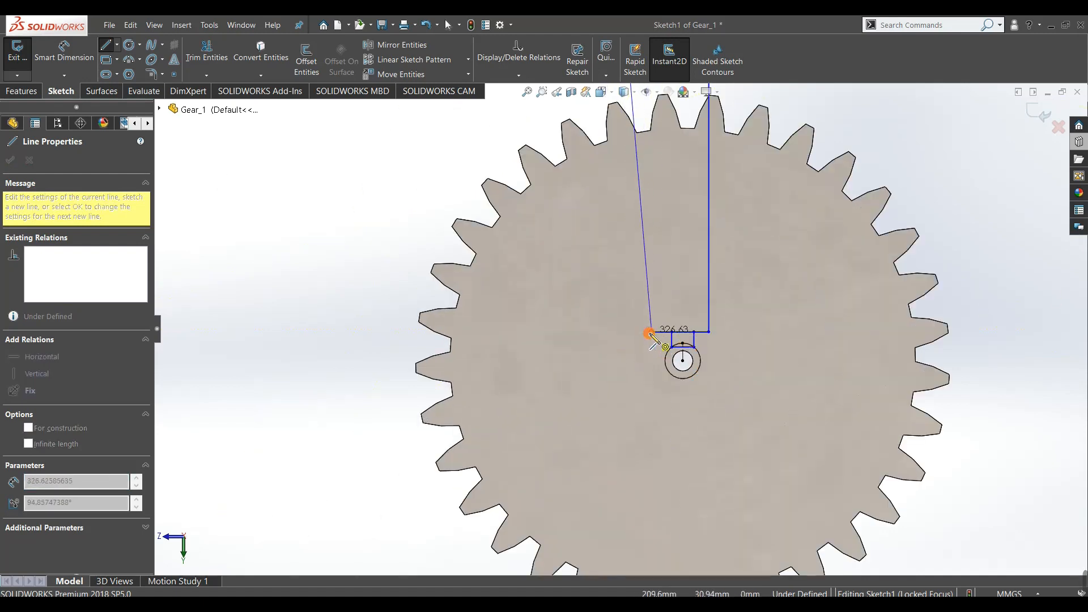
click(651, 331)
right_click(358, 315)
click(358, 314)
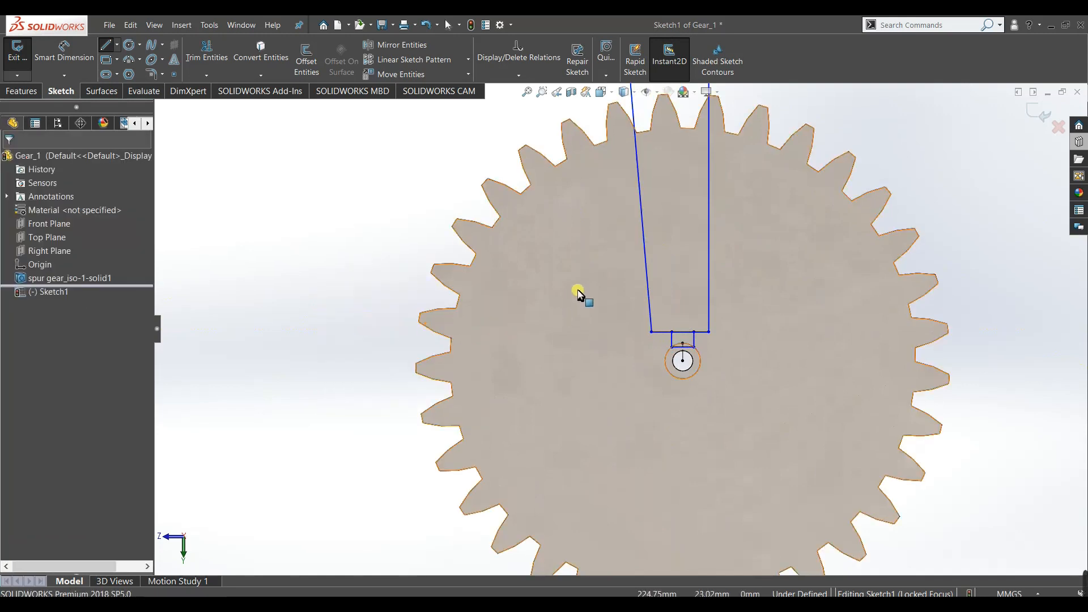
Make the hand outline's slanted long side parallel and equal in length to its vertical long side.
click(647, 259)
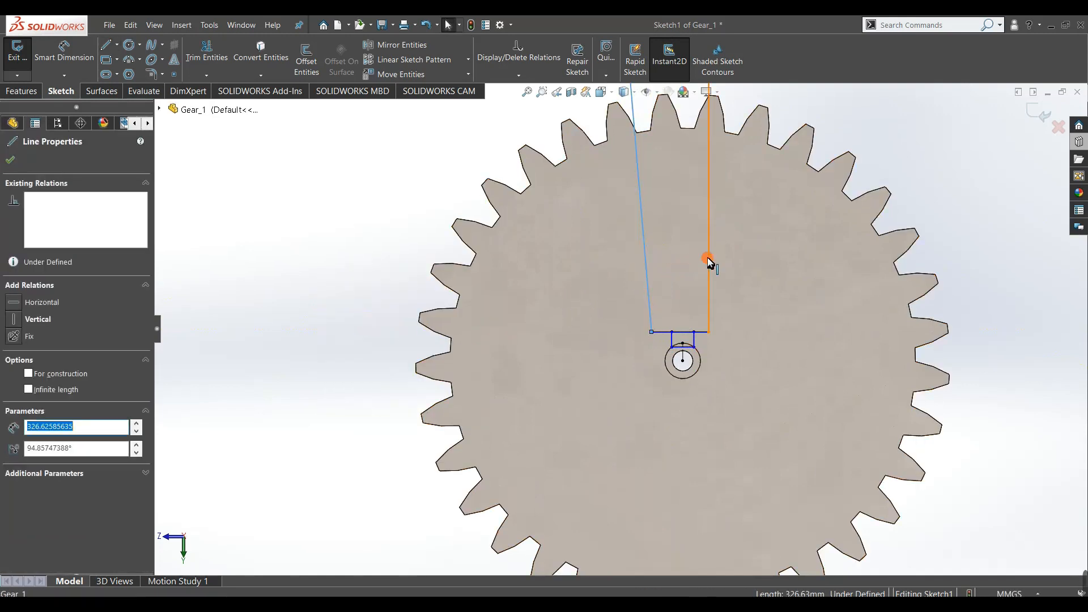
ctrl+click(708, 260)
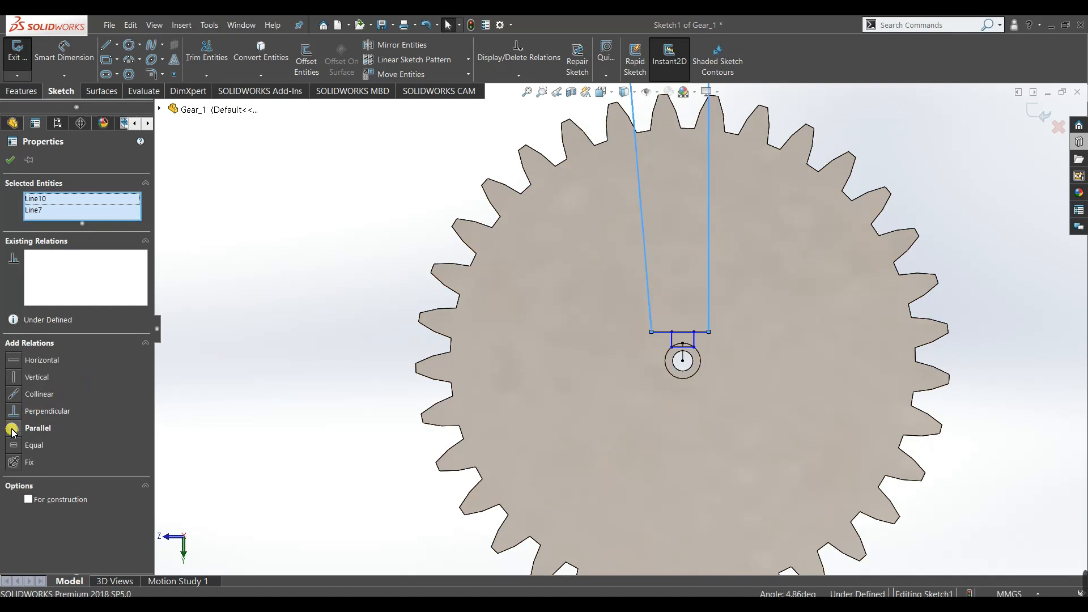
click(316, 245)
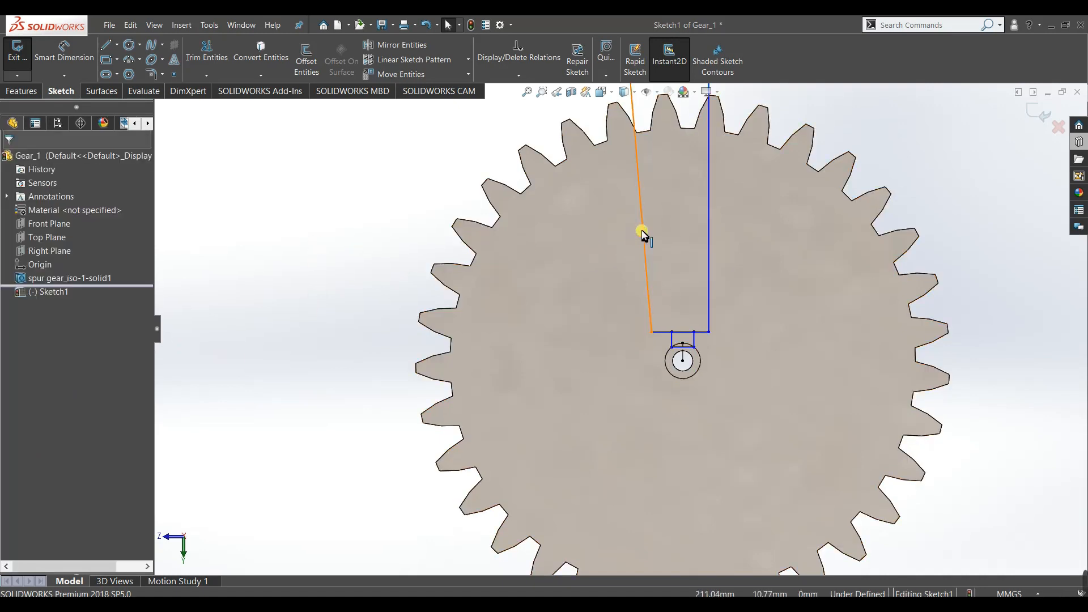
click(644, 236)
ctrl+click(708, 238)
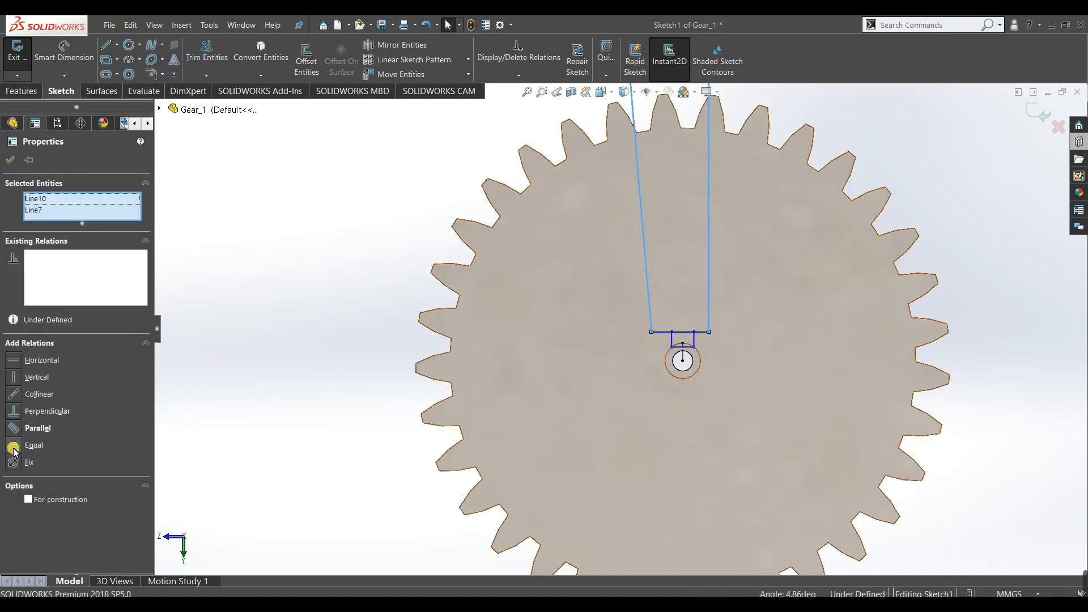
click(17, 433)
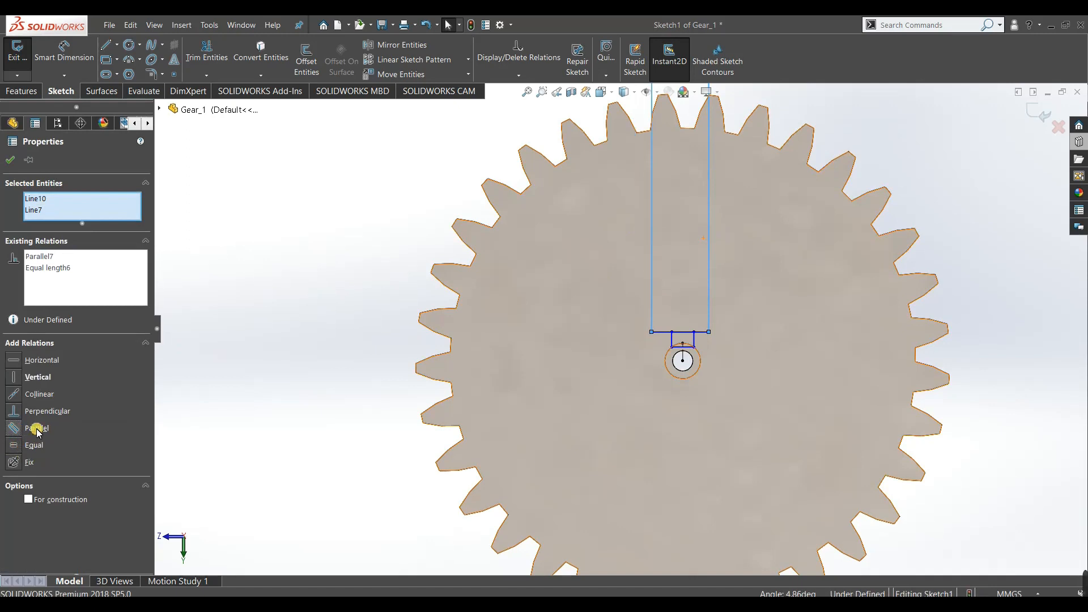
click(320, 374)
Make the small rectangle's two lower corners symmetric about the vertical construction line through the shaft hole.
scroll(624, 364, down, 5)
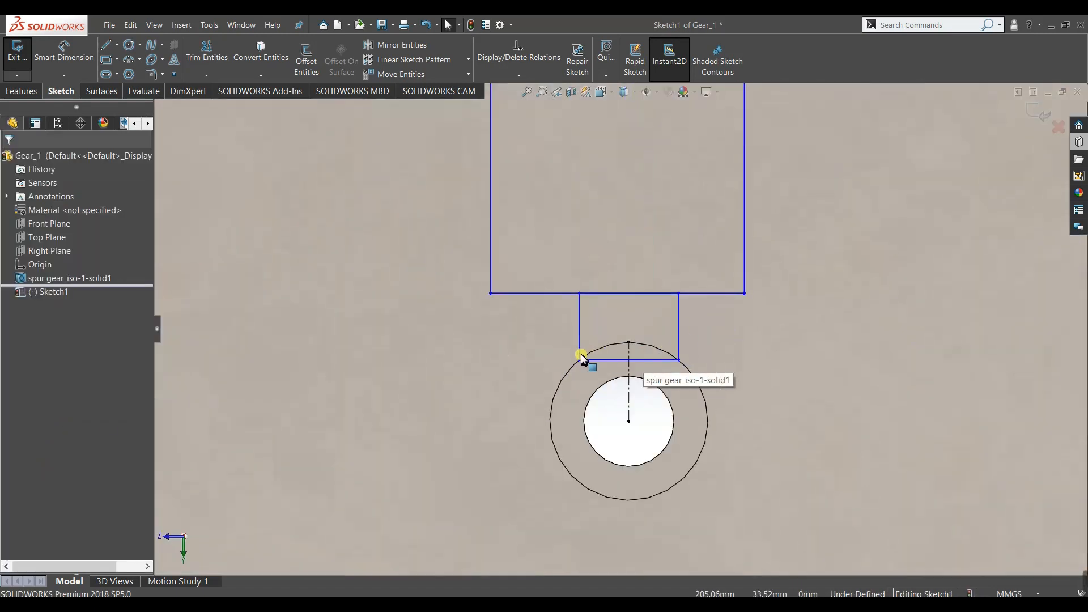
click(679, 360)
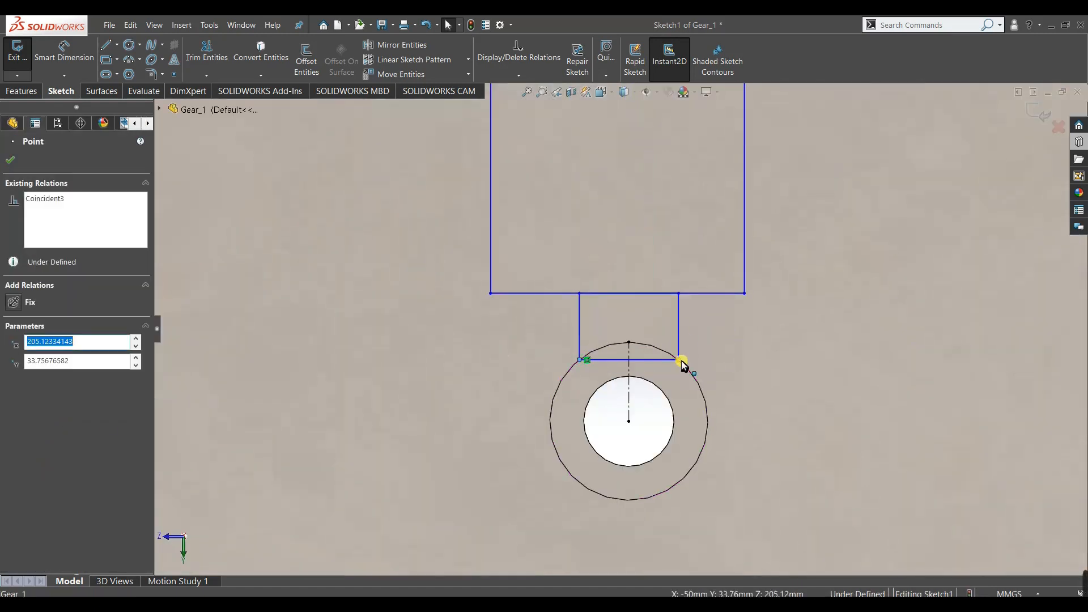
ctrl+click(630, 377)
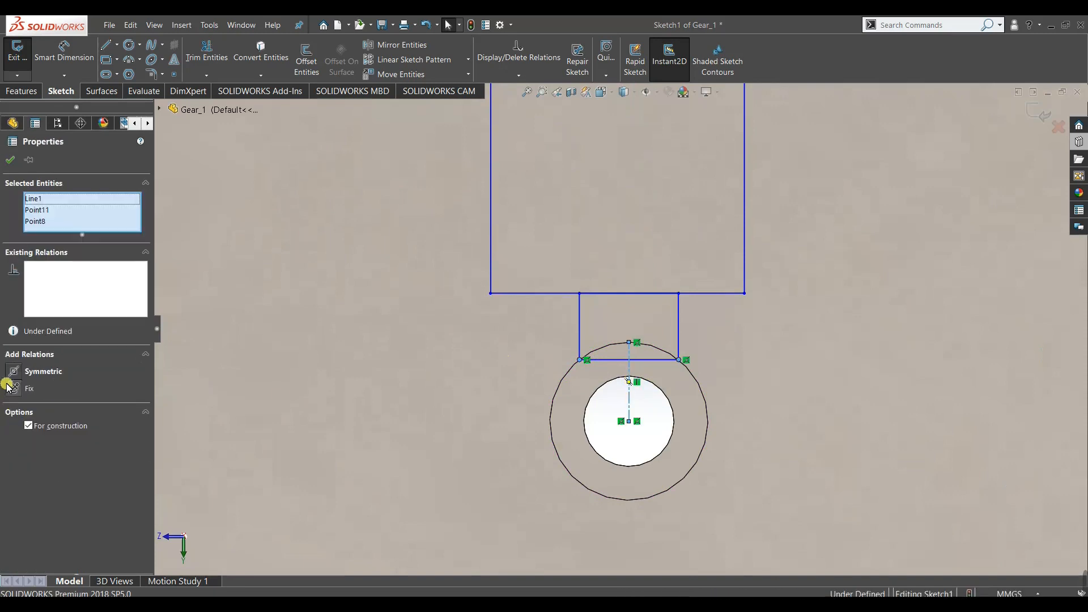
click(19, 370)
click(622, 437)
scroll(607, 364, up, 3)
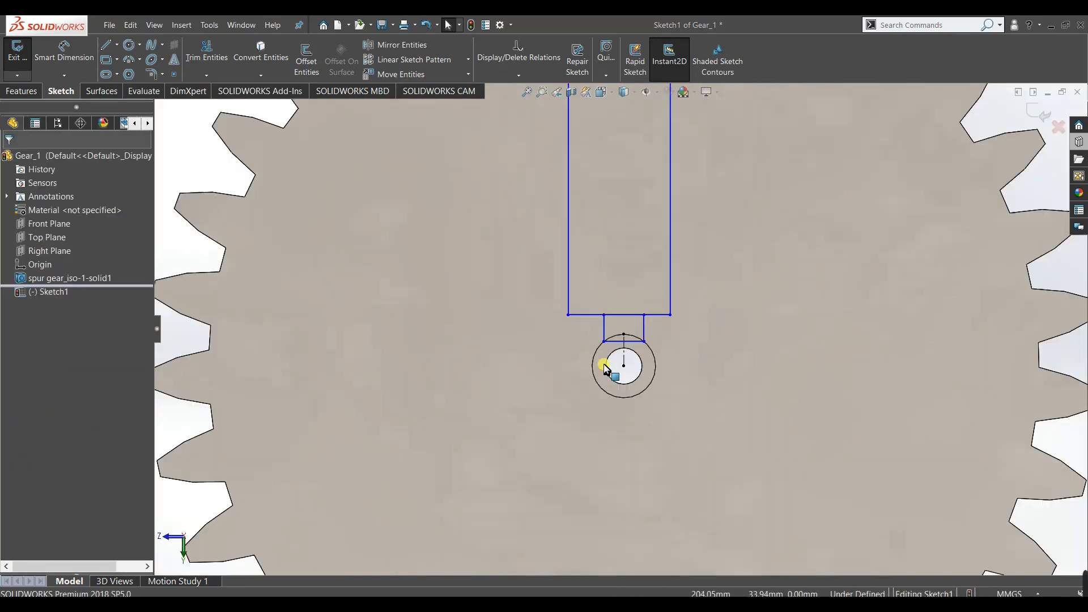
Make the two endpoints of the hand's horizontal base symmetric about the vertical construction line.
scroll(635, 284, up, 5)
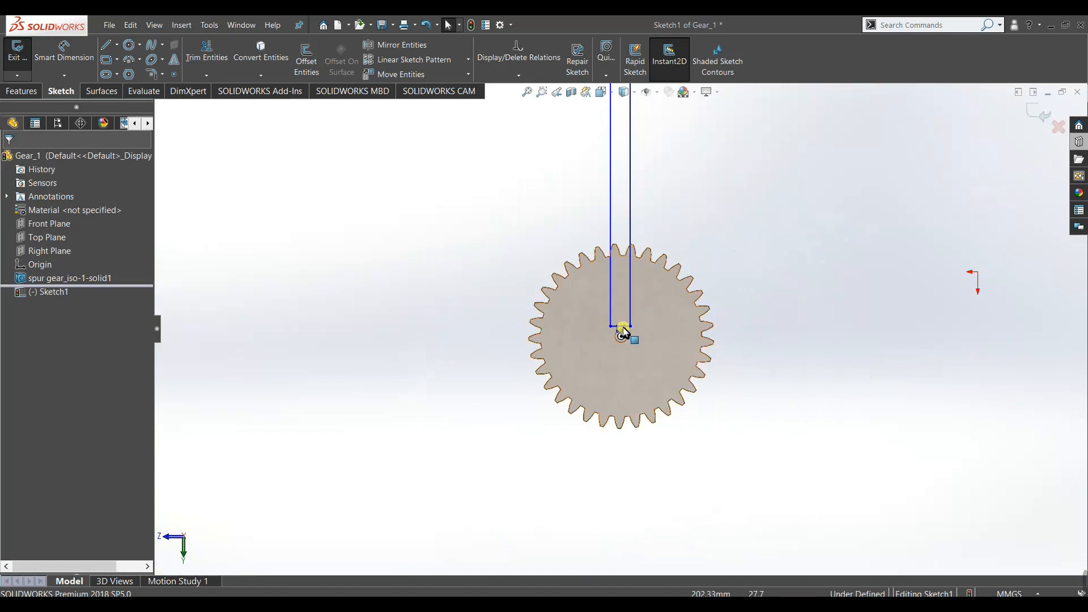
scroll(612, 326, down, 3)
scroll(611, 323, down, 3)
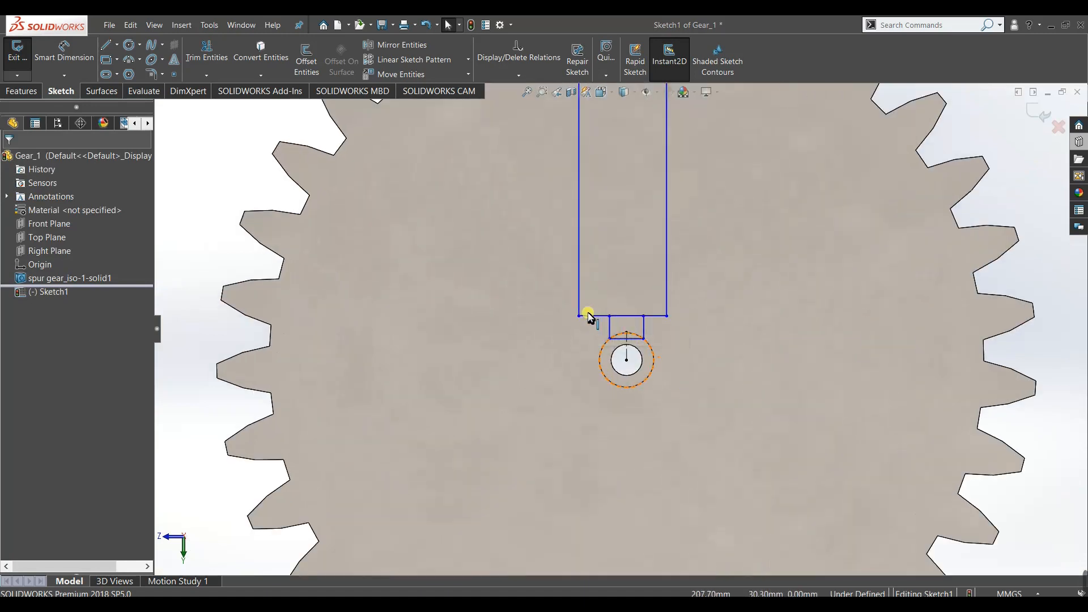
click(642, 330)
ctrl+click(628, 354)
ctrl+click(627, 351)
click(13, 371)
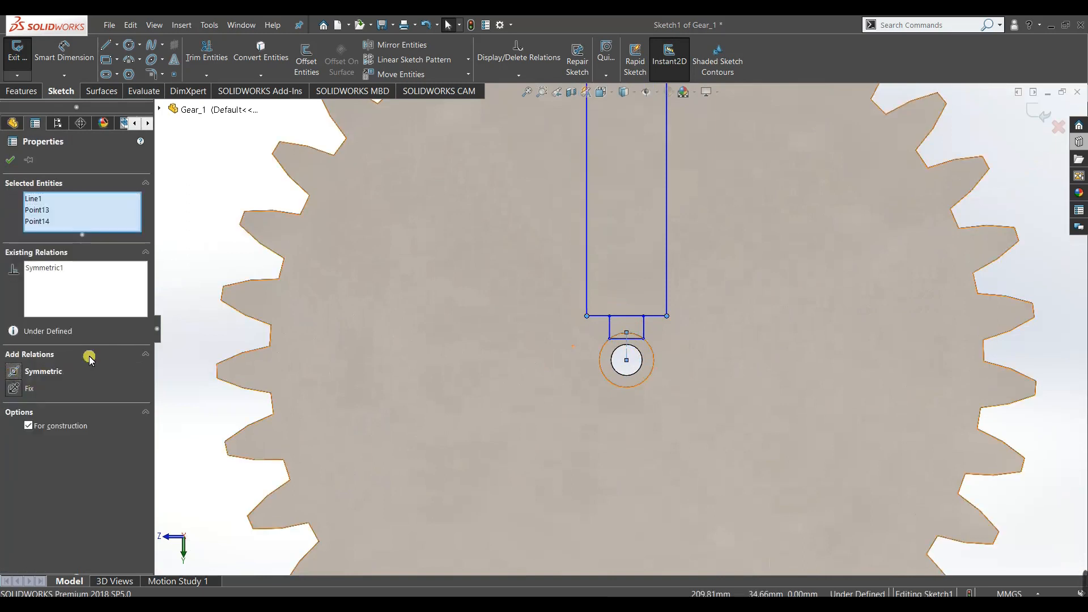
click(207, 255)
Align the hand's tip vertically with the centre of the shaft hole using a Vertical relation.
scroll(253, 255, up, 8)
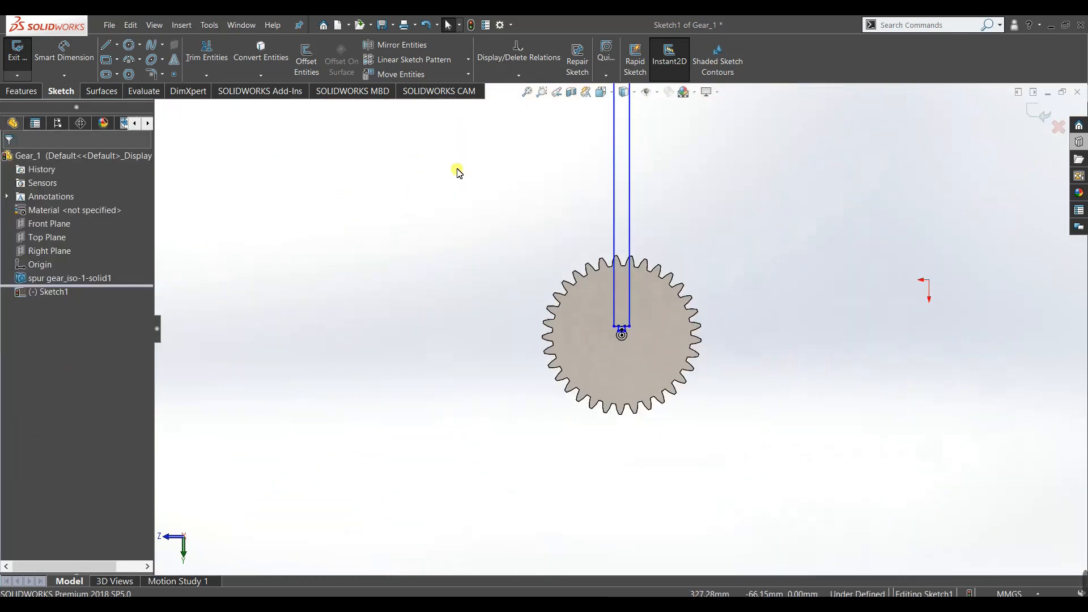
scroll(470, 178, up, 5)
scroll(641, 133, down, 4)
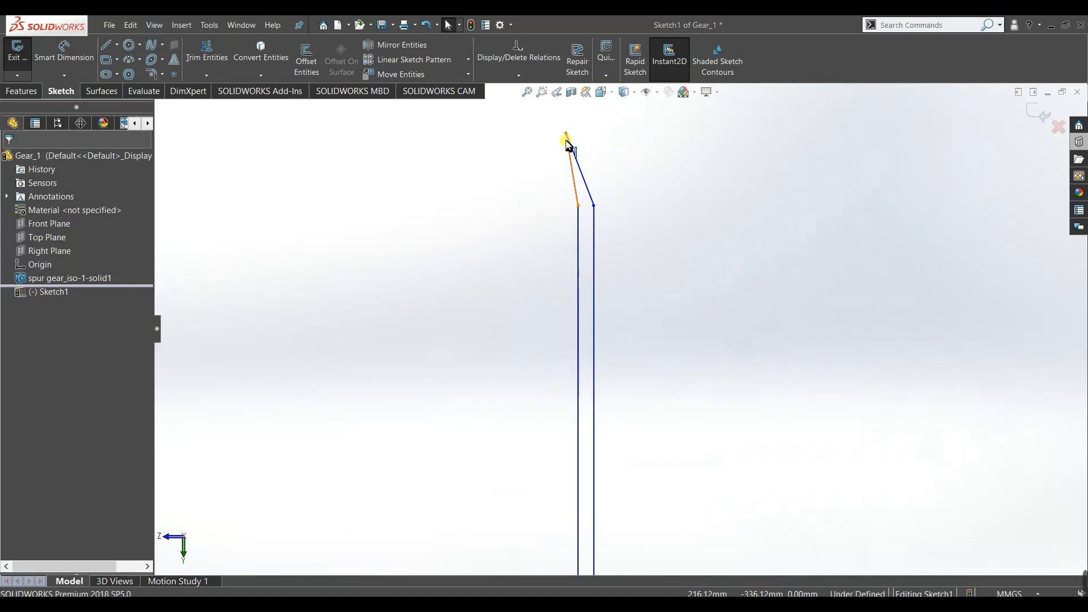
click(593, 247)
scroll(601, 279, up, 5)
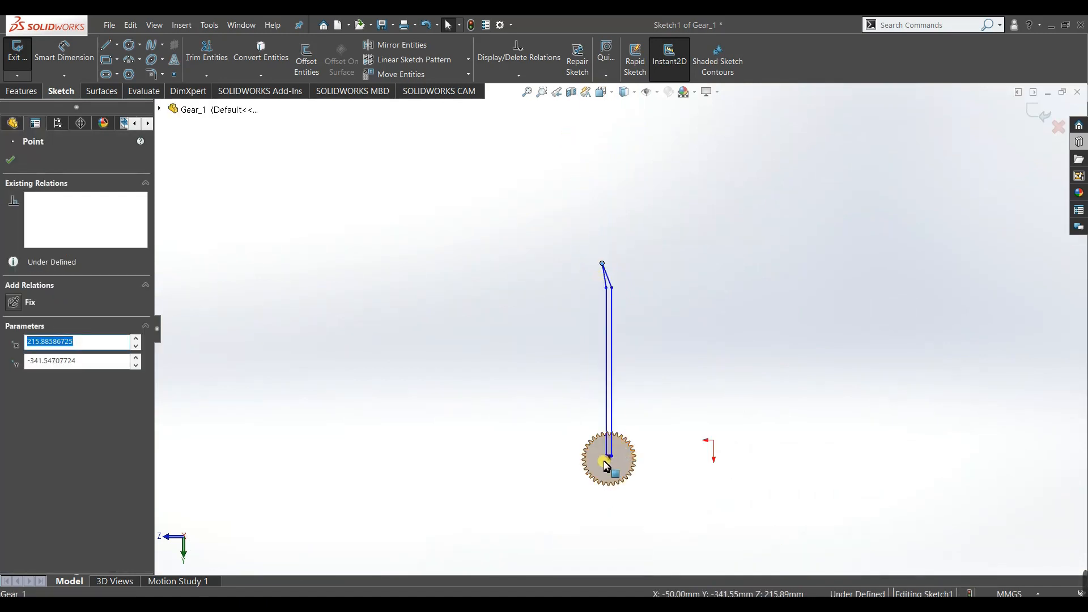
scroll(606, 466, down, 10)
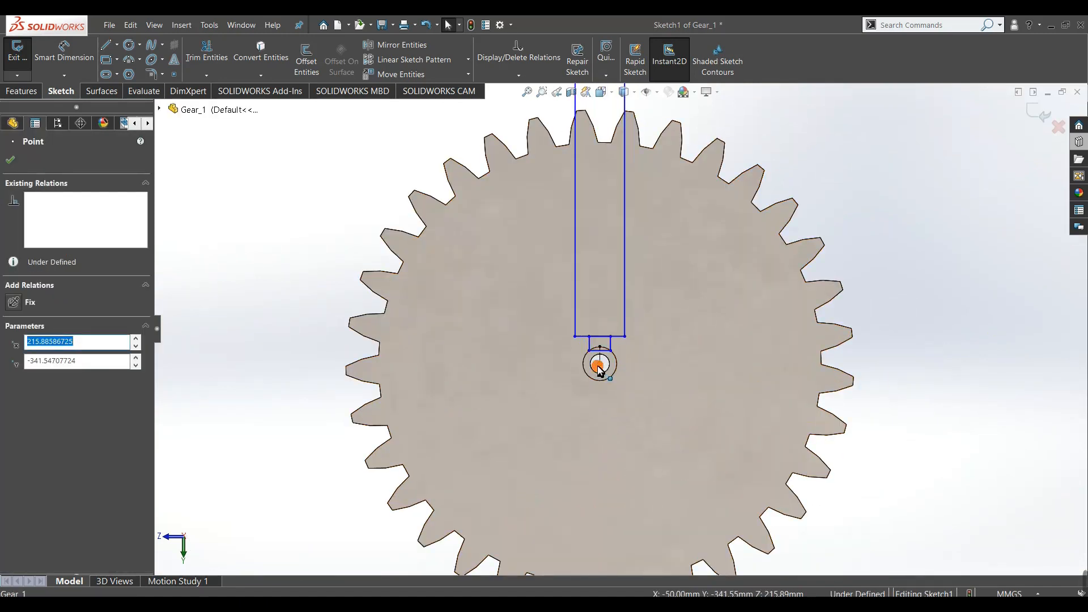
ctrl+click(600, 370)
click(18, 377)
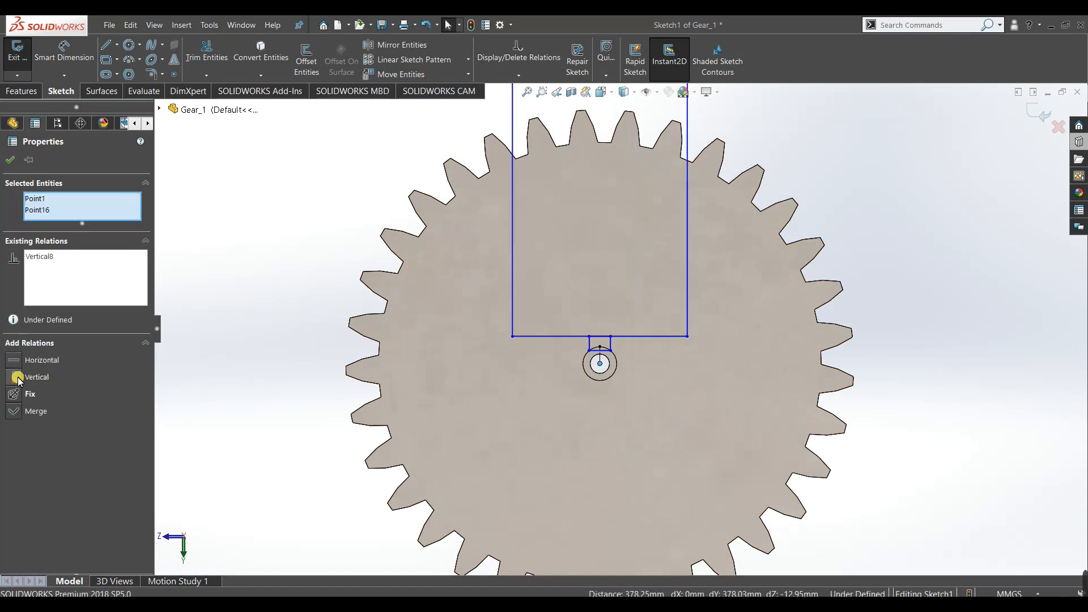
scroll(352, 320, up, 12)
click(564, 227)
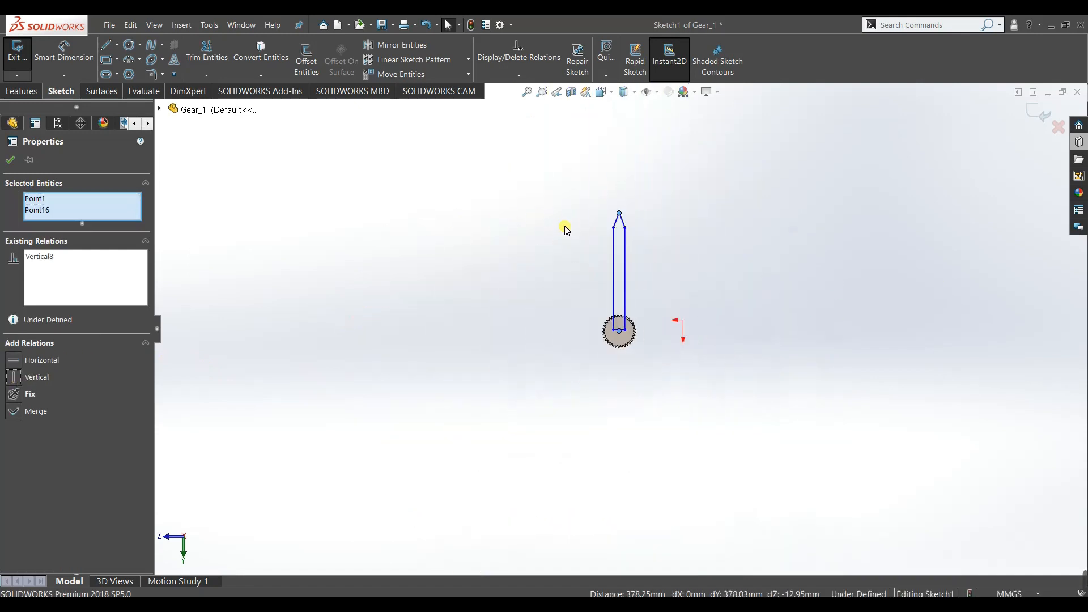
Narrow the hand outline by moving a corner of its horizontal base inwards.
click(615, 250)
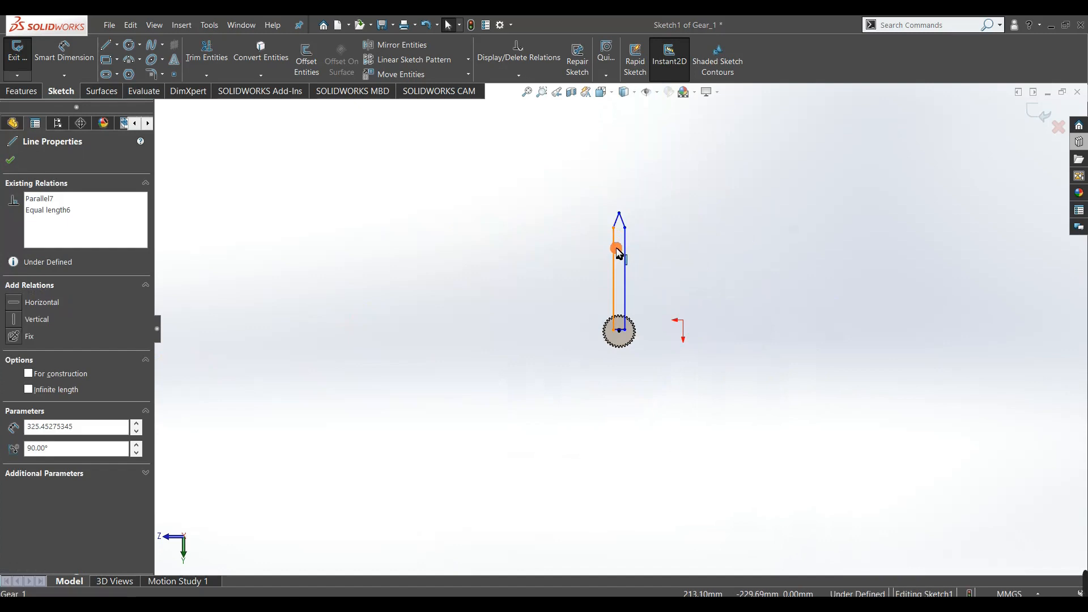
click(530, 294)
scroll(624, 316, down, 8)
click(574, 422)
drag(575, 425, 569, 423)
click(399, 322)
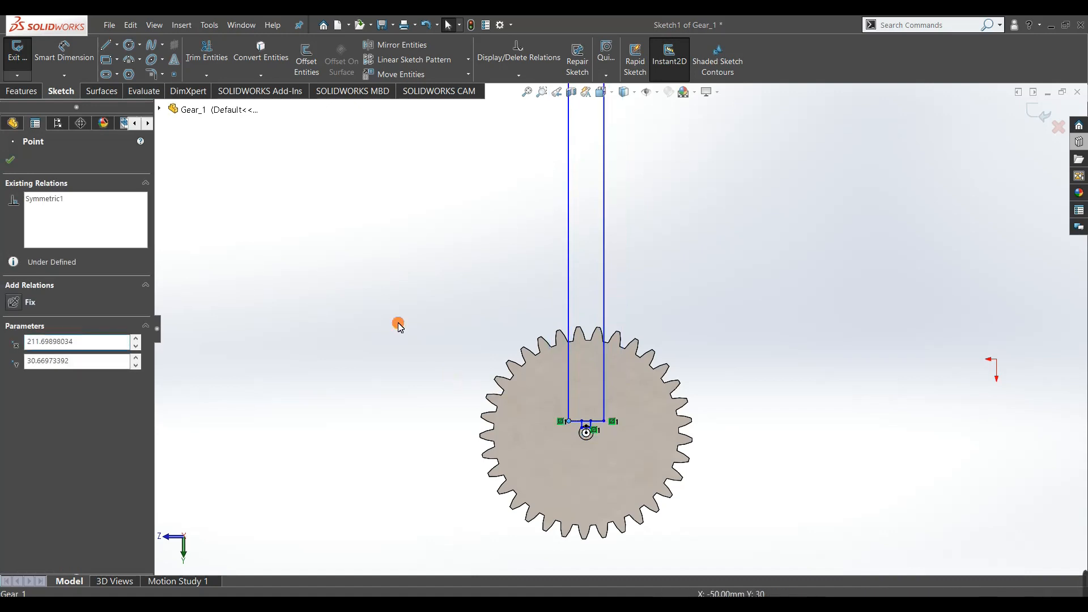
scroll(466, 323, up, 5)
scroll(466, 349, up, 4)
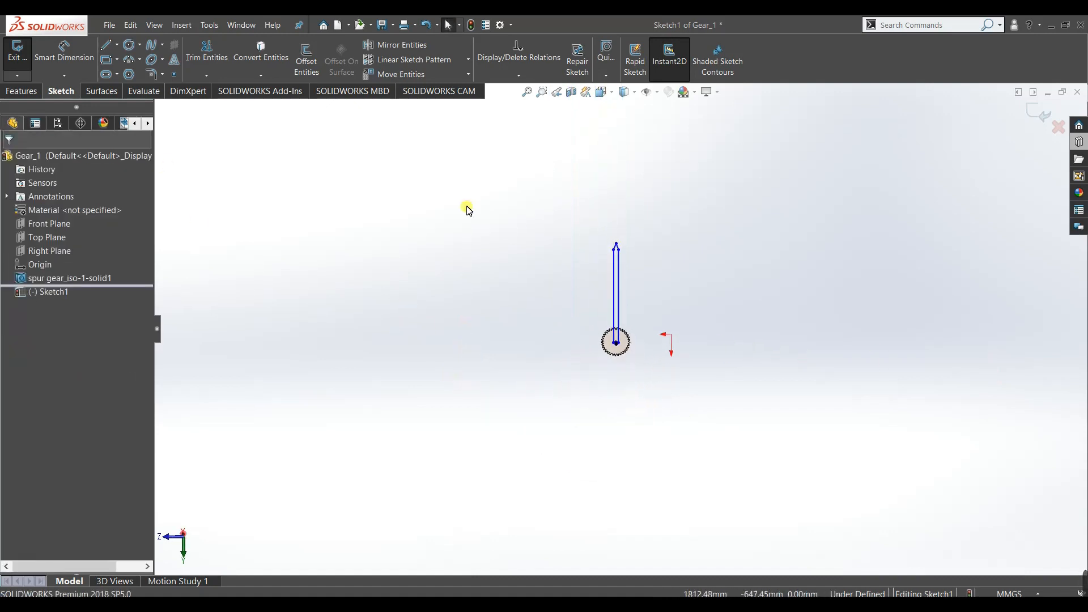
Set up a blind boss extrusion of the hand sketch in the reversed direction with a depth of 0.2 mm.
click(17, 91)
click(23, 62)
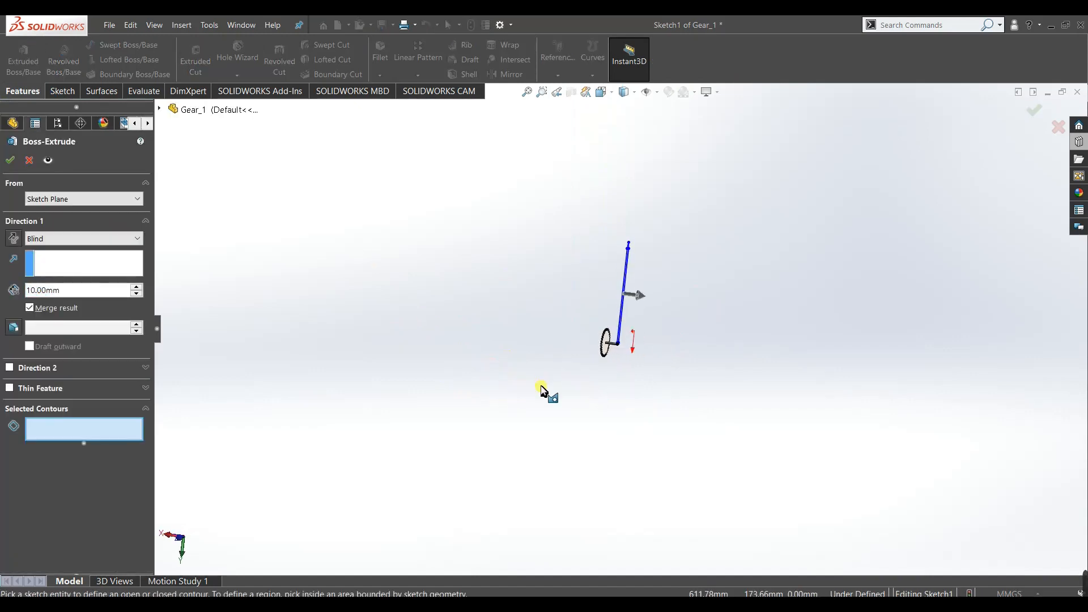
click(13, 239)
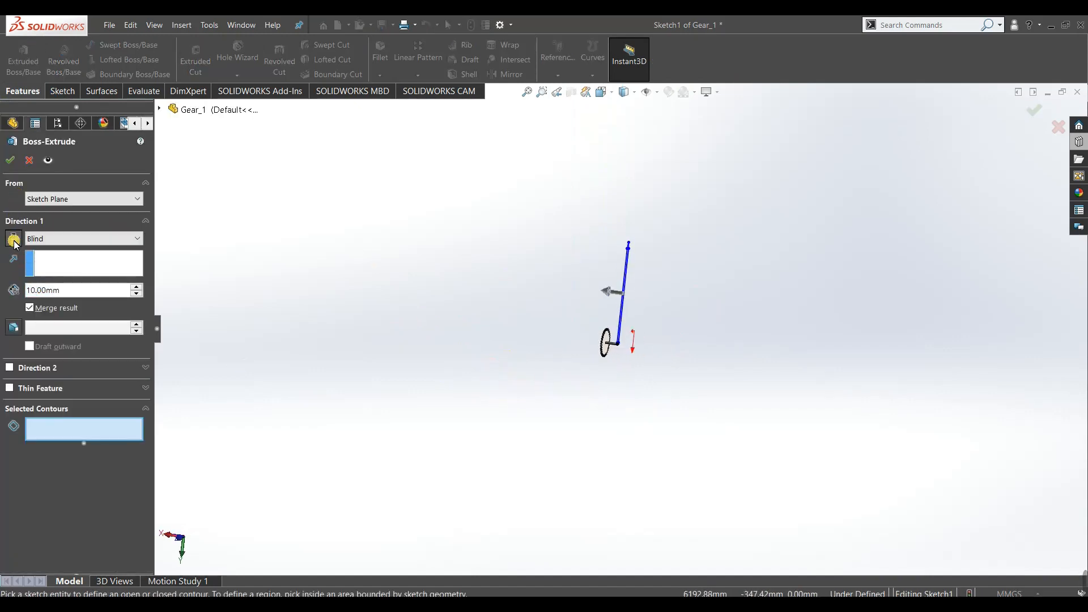
text(0.2)
key(Return)
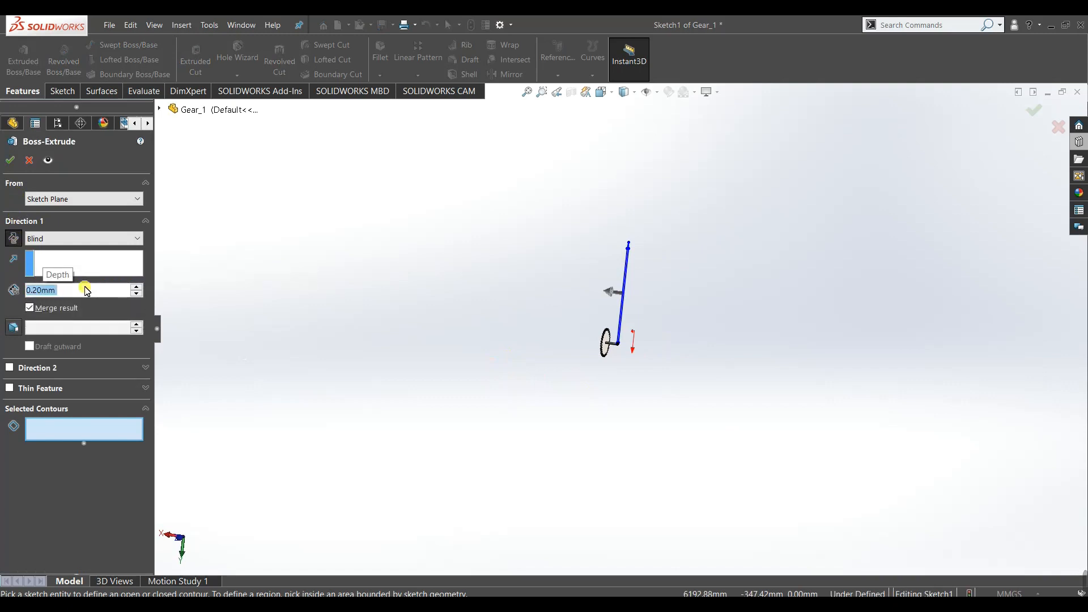
click(9, 165)
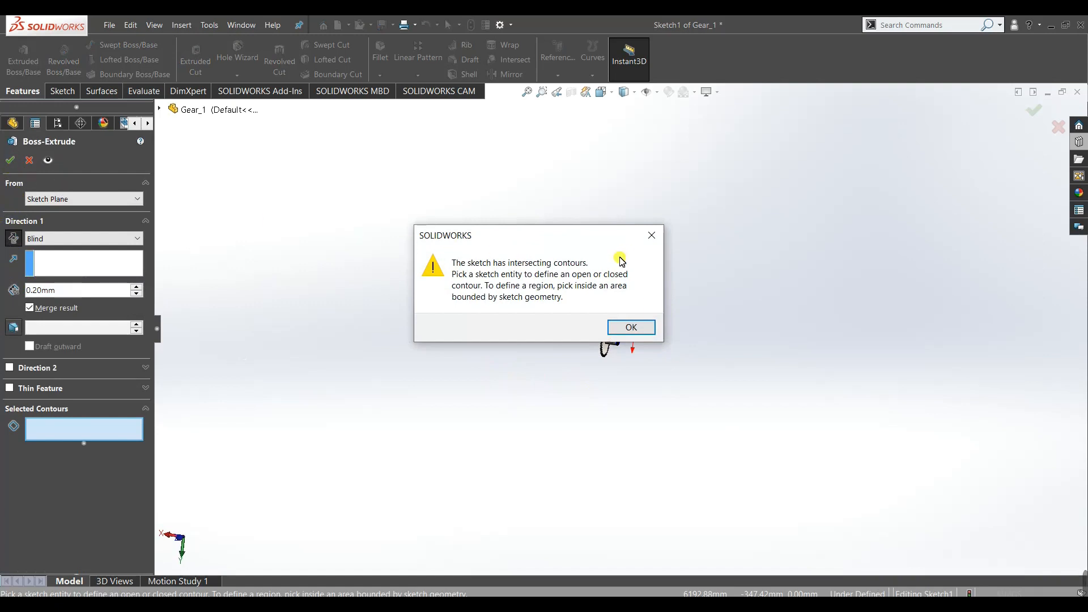
click(631, 329)
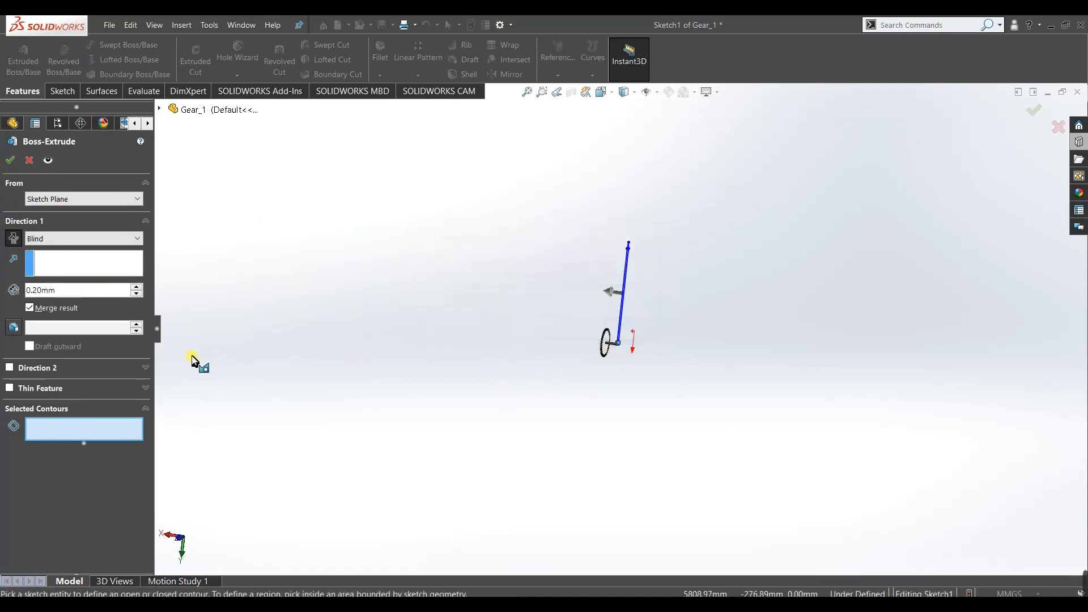
Pick the long hand region and the small connecting region above the shaft as contours and complete the extrusion.
middle_drag(594, 458, 532, 442)
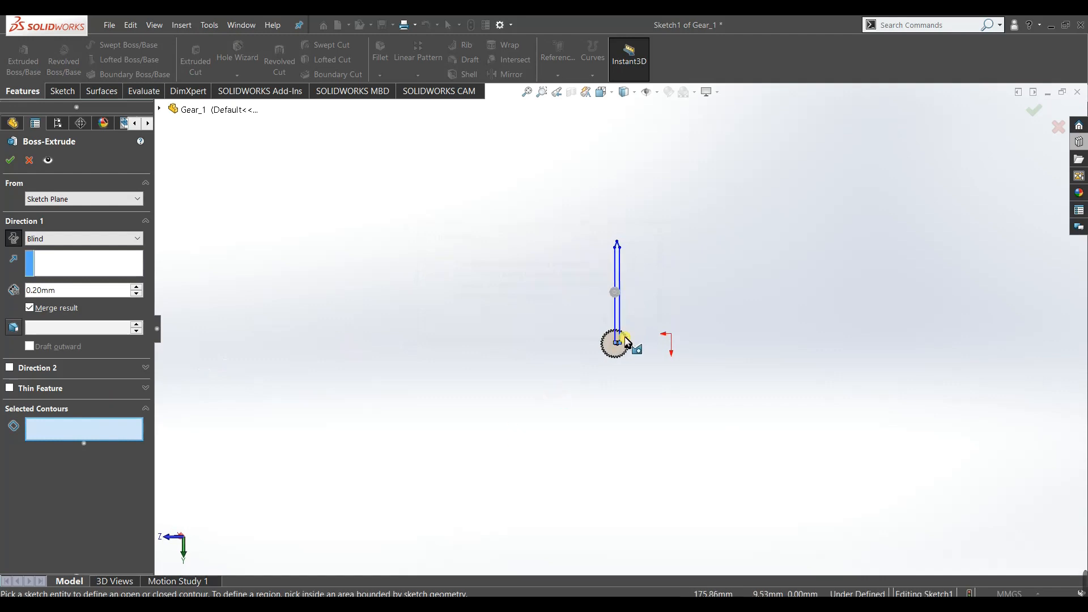
scroll(619, 326, down, 8)
click(619, 284)
scroll(622, 396, down, 6)
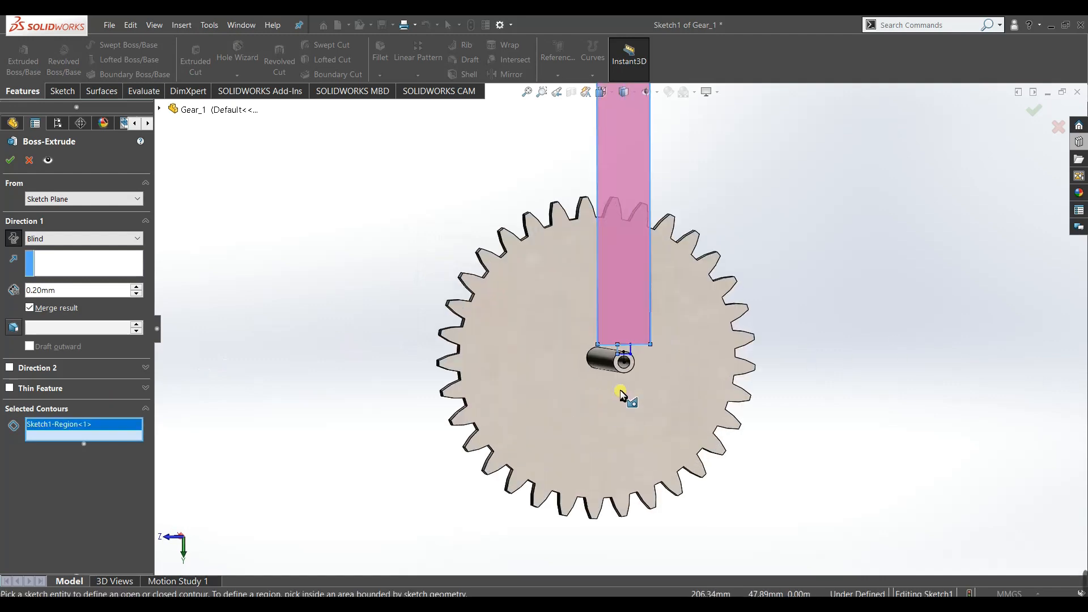
click(621, 295)
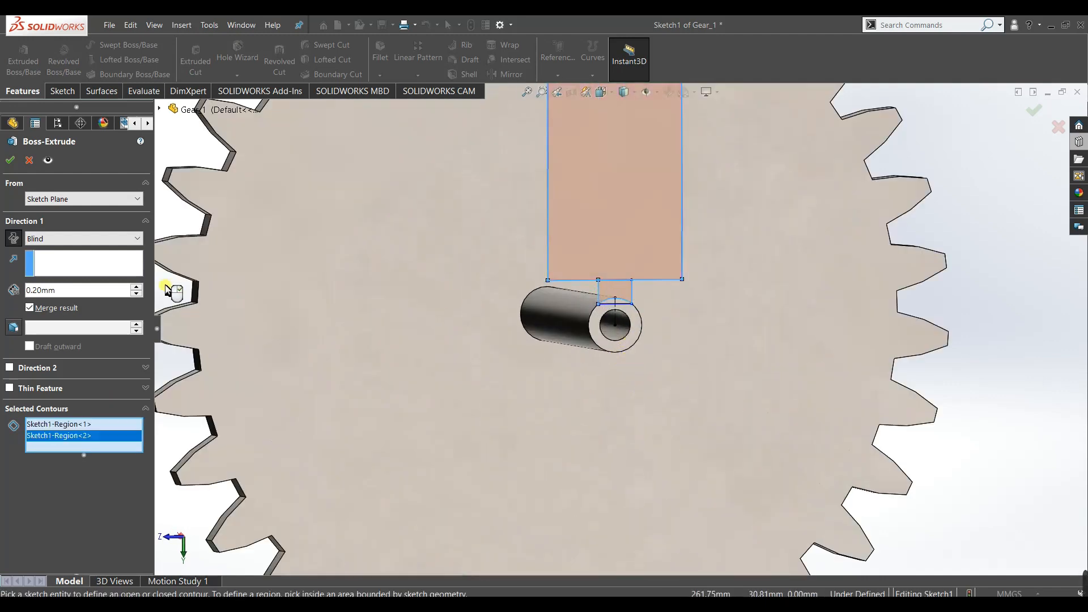
click(10, 160)
key(z)
key(z)
key(z)
key(z)
key(z)
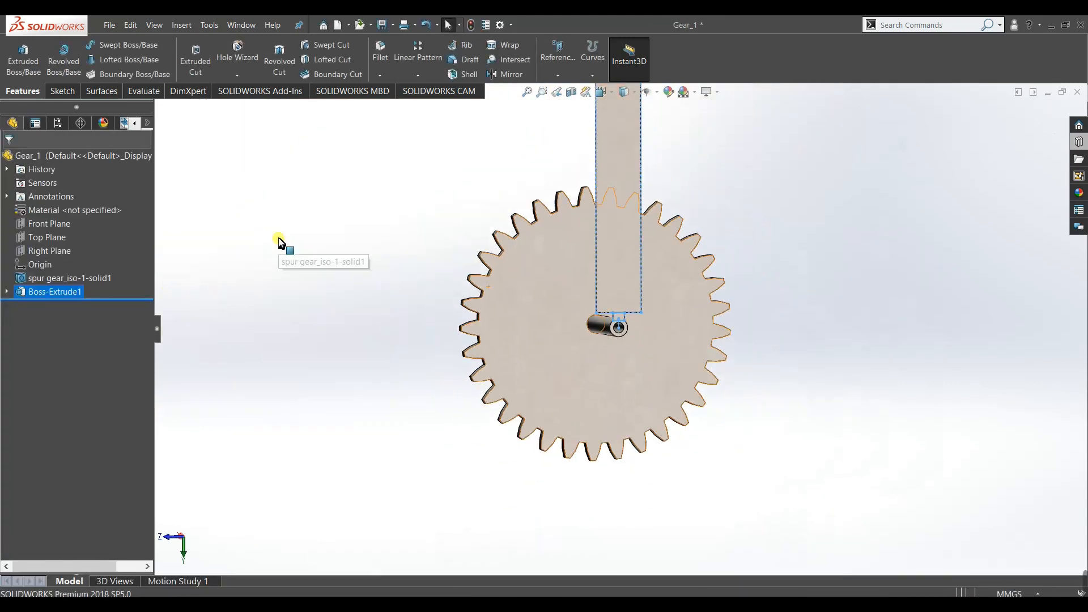
middle_drag(302, 258, 622, 149)
middle_drag(560, 203, 519, 265)
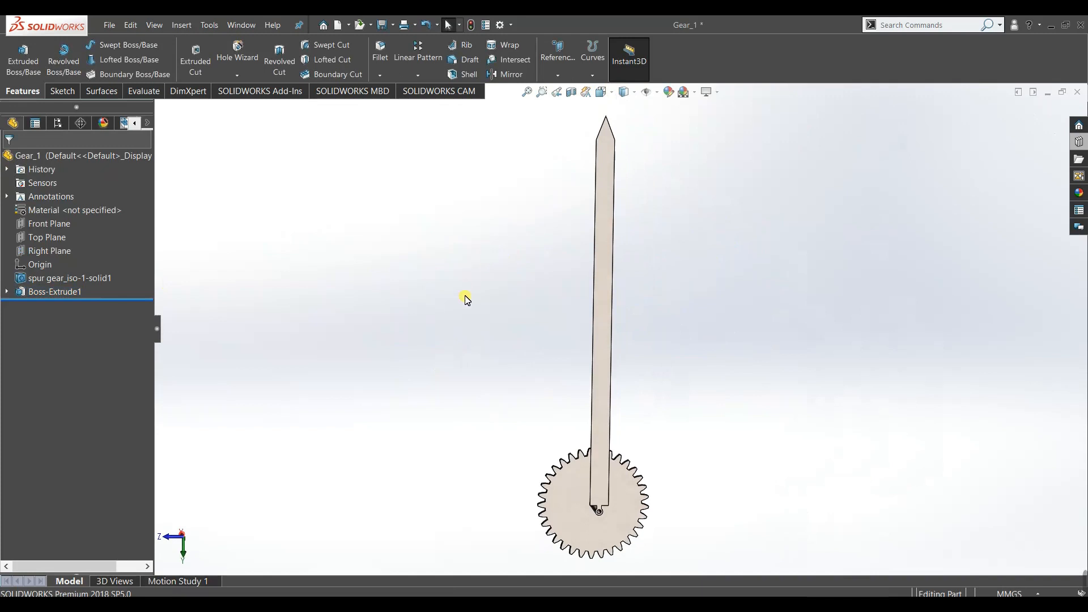
Close the Gear_1 part with its changes saved and rebuild the gear assembly.
key(z)
key(z)
key(z)
key(z)
key(ctrl+w)
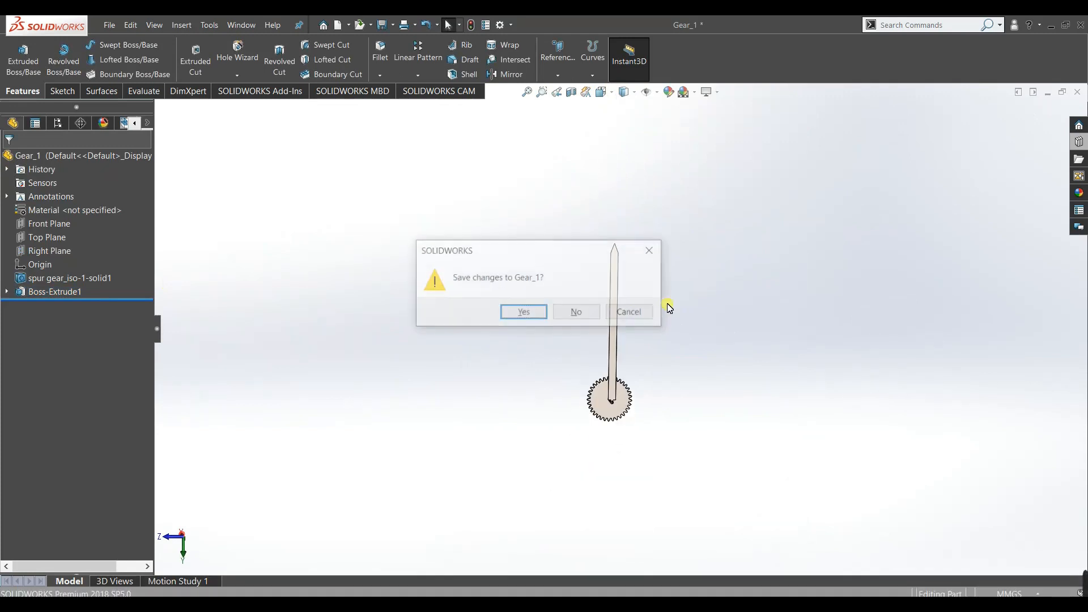
click(542, 316)
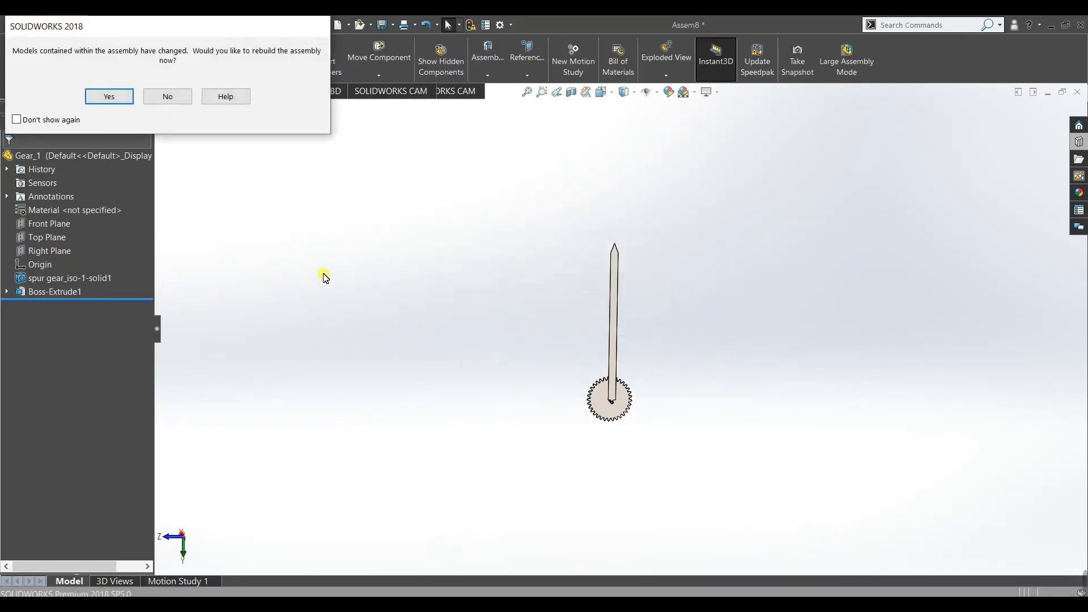
click(109, 103)
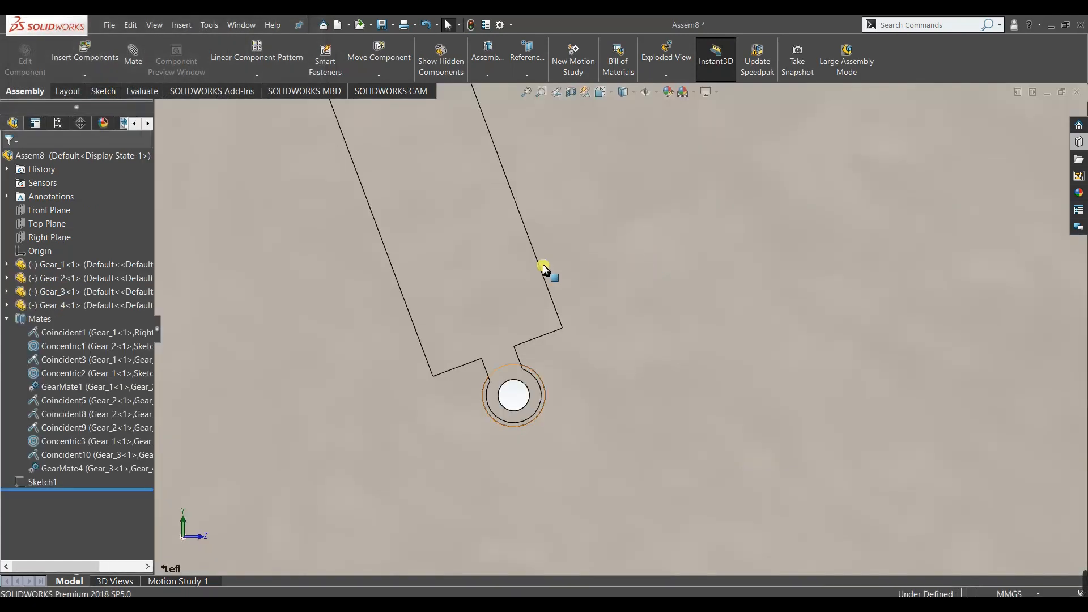
scroll(543, 268, up, 12)
scroll(543, 268, up, 2)
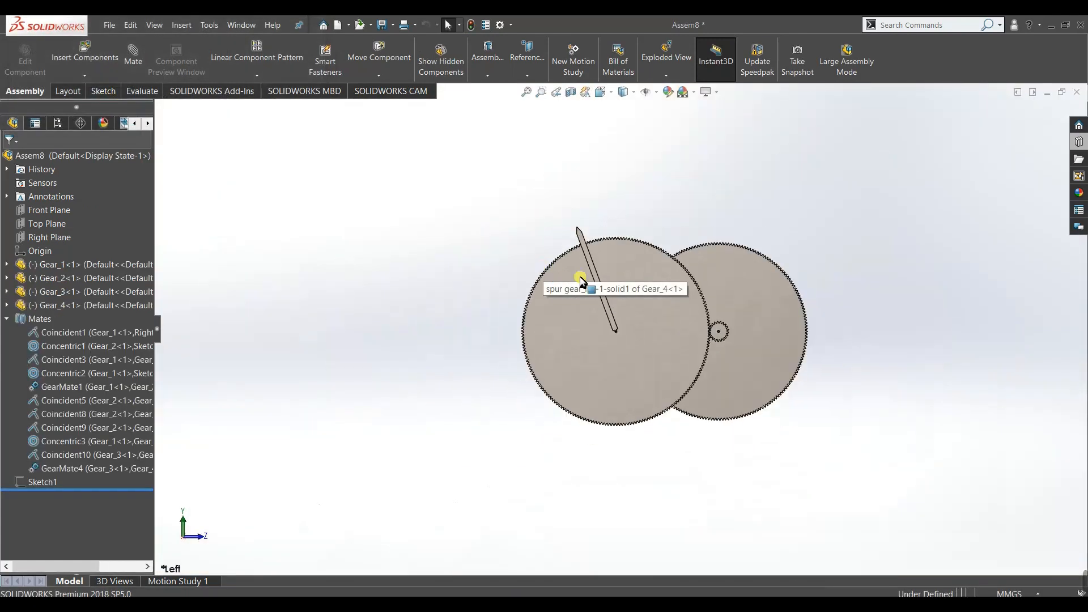
Open the Gear_4 part from its hollow shaft in the assembly and decline feature recognition.
scroll(613, 295, down, 10)
scroll(552, 551, up, 10)
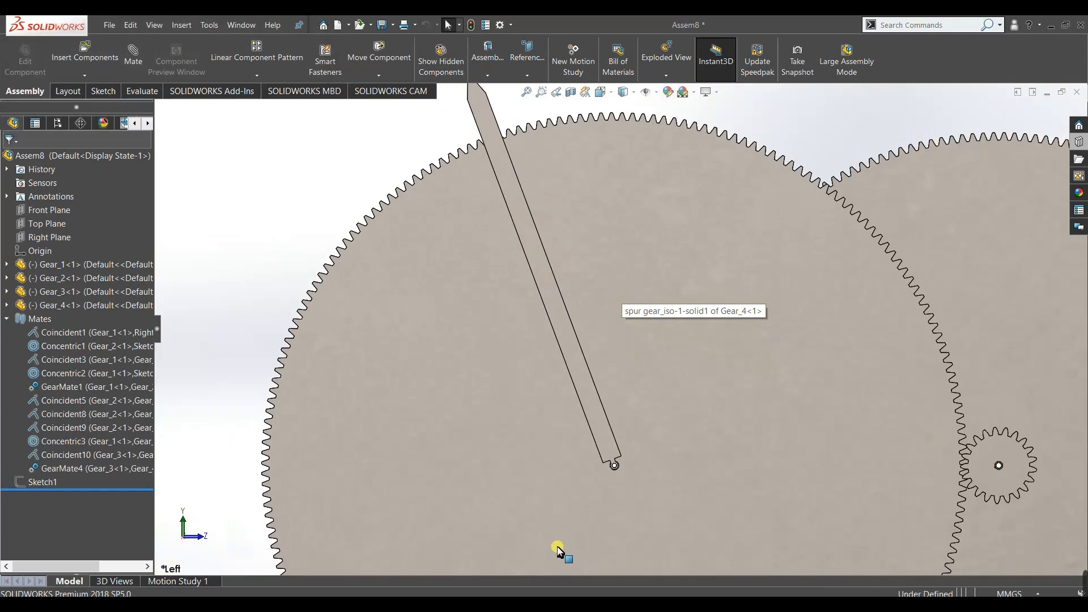
middle_drag(258, 317, 204, 380)
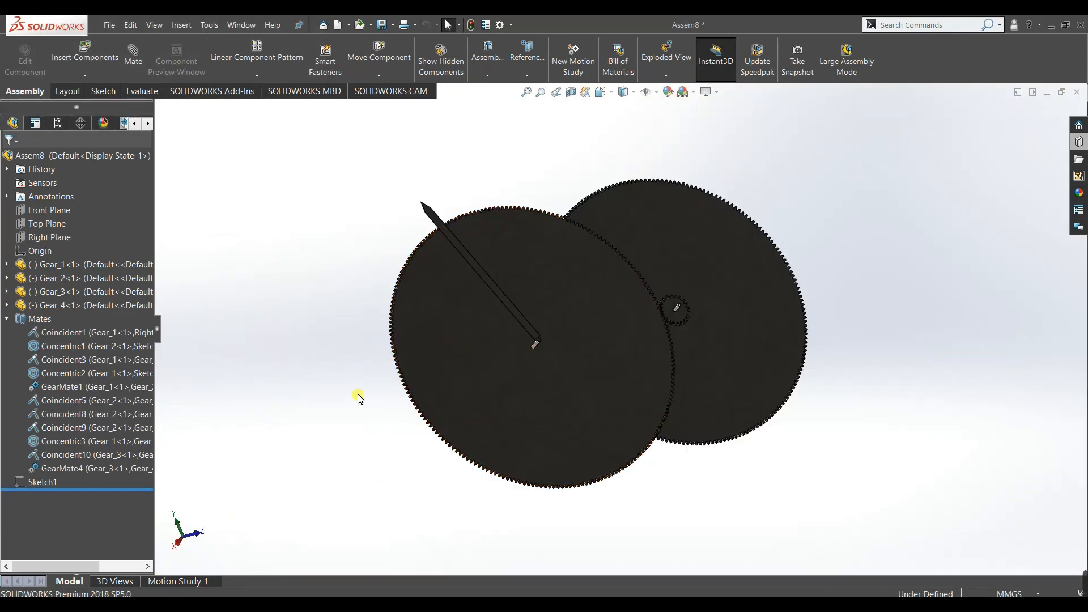
scroll(535, 346, down, 8)
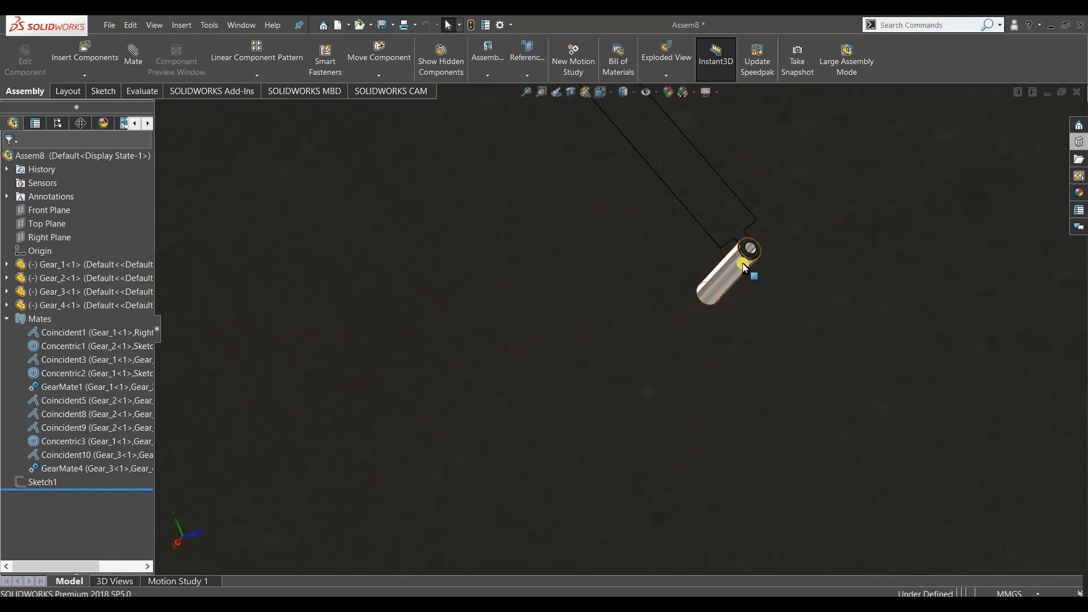
scroll(743, 266, down, 5)
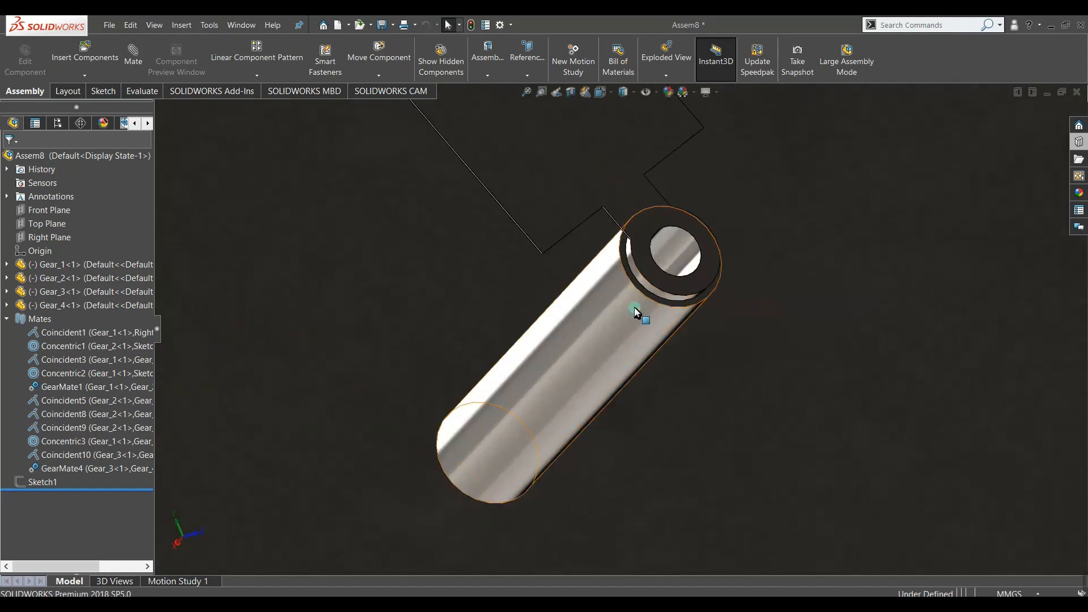
right_click(638, 306)
click(614, 277)
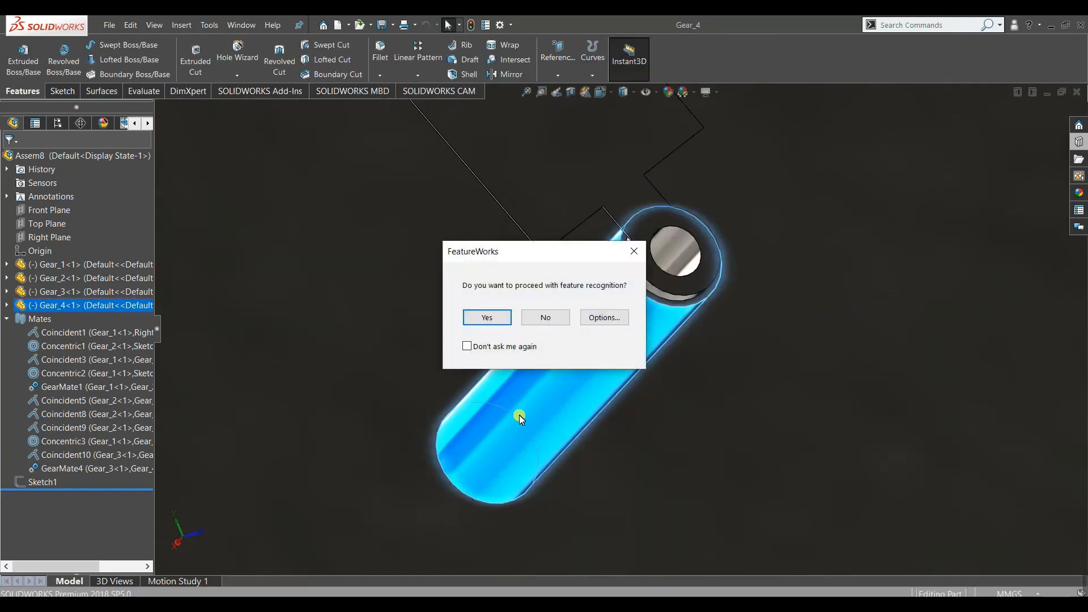
click(544, 318)
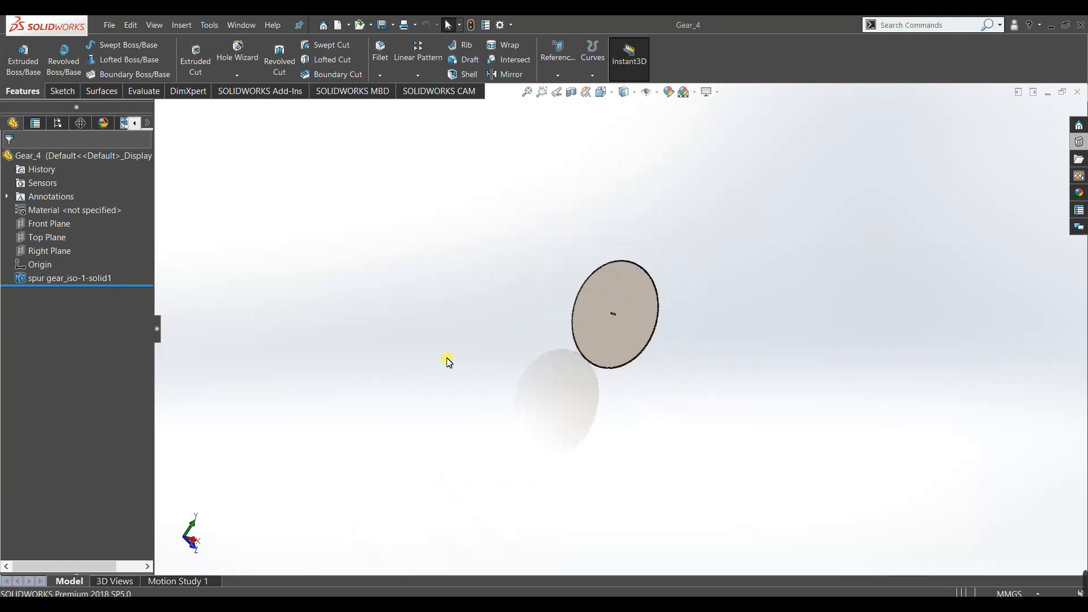
Start a sketch on the annular end face of the Gear_4 shaft and orient the view to Left.
scroll(620, 289, down, 12)
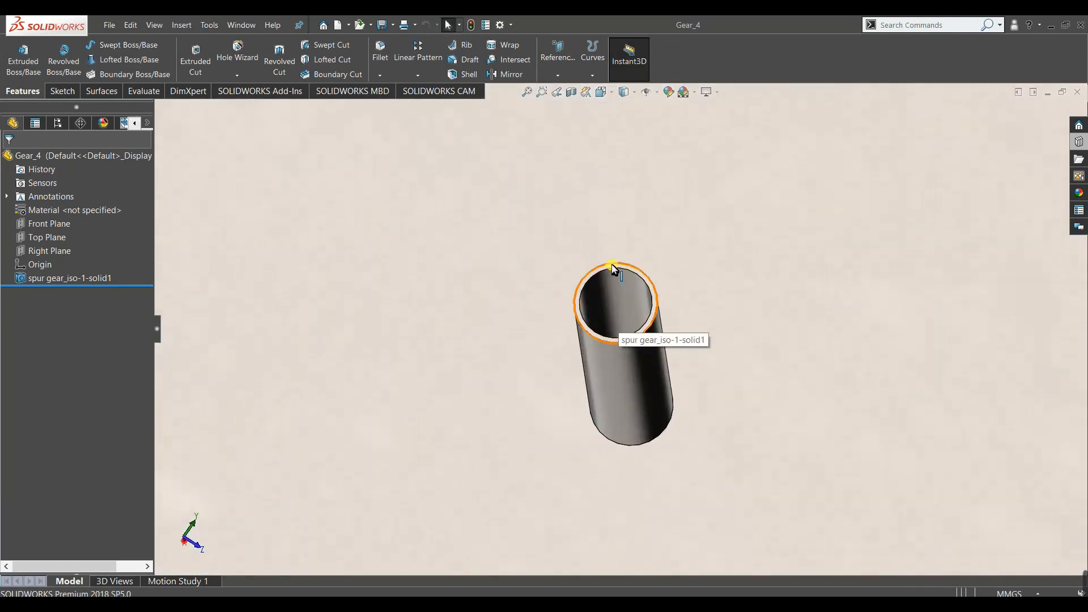
click(614, 270)
click(662, 233)
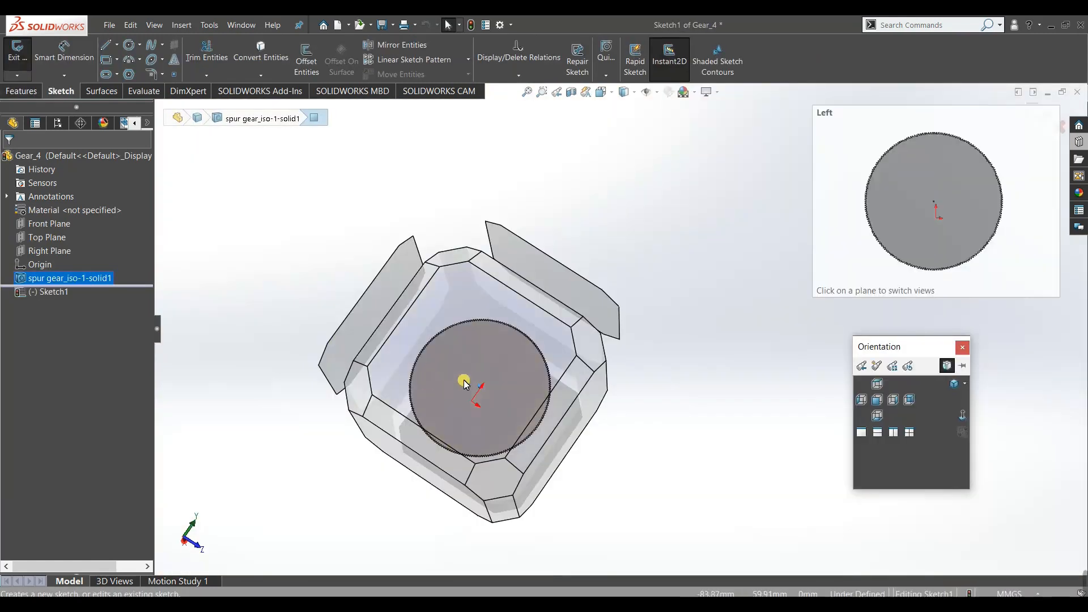
click(464, 379)
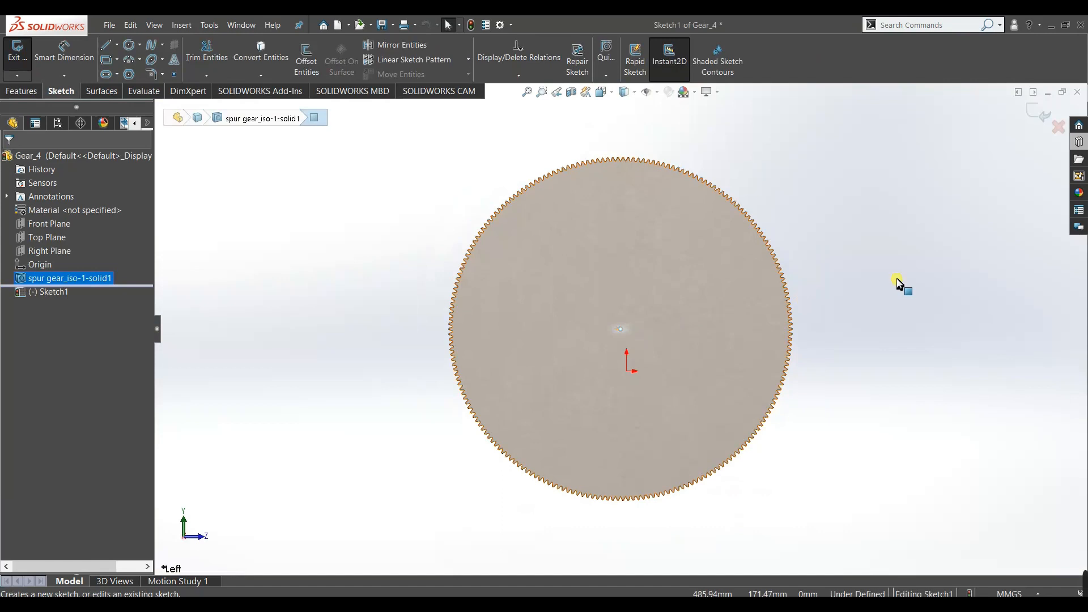
click(901, 283)
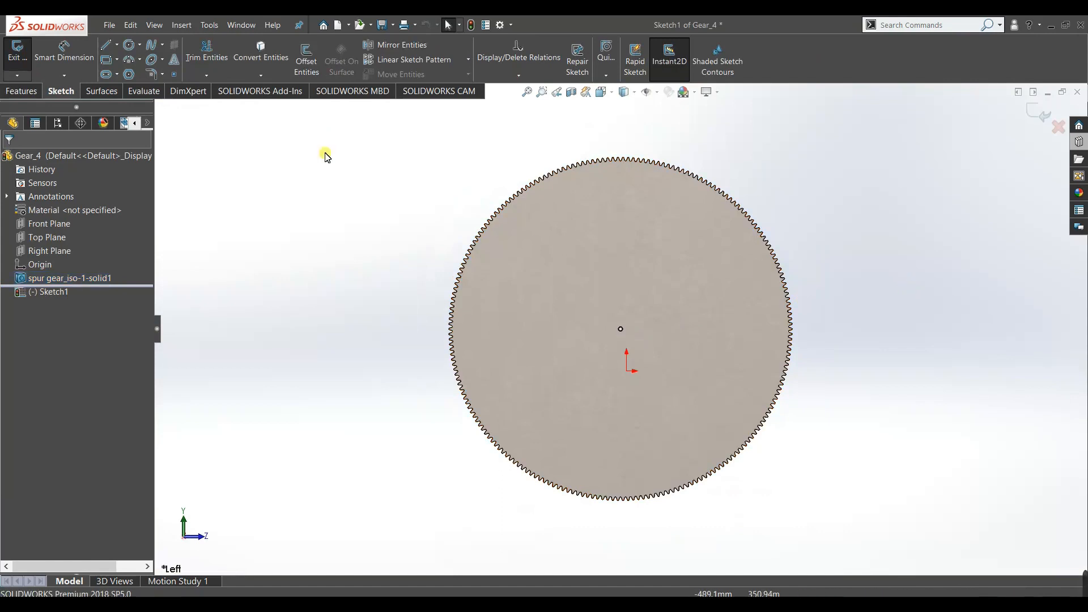
Draw a 3.5 mm vertical centerline from the shaft centre up to the bore edge.
click(117, 44)
click(126, 70)
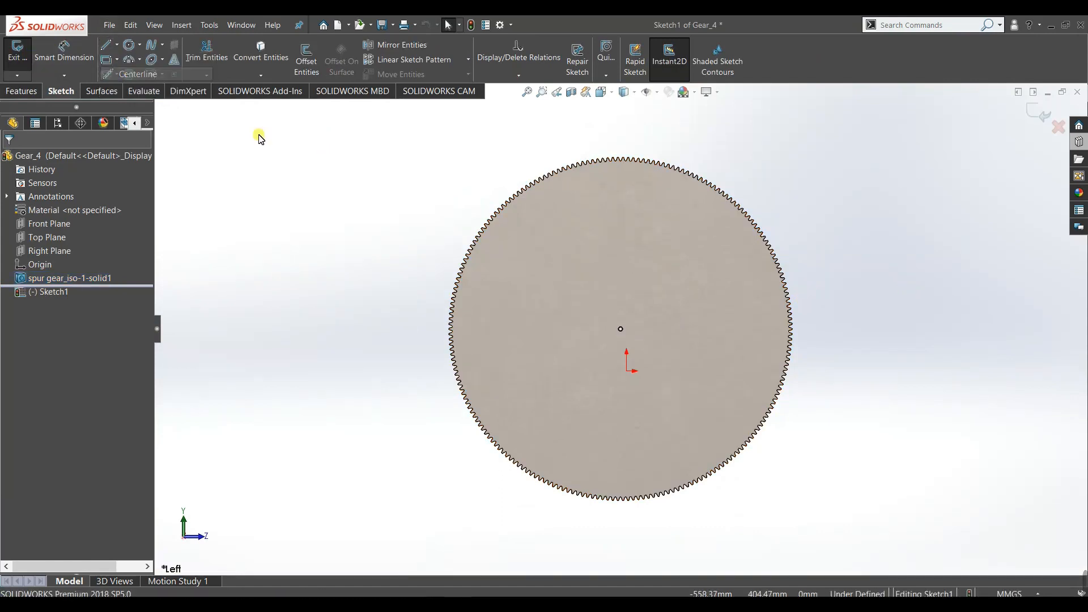
scroll(635, 323, down, 8)
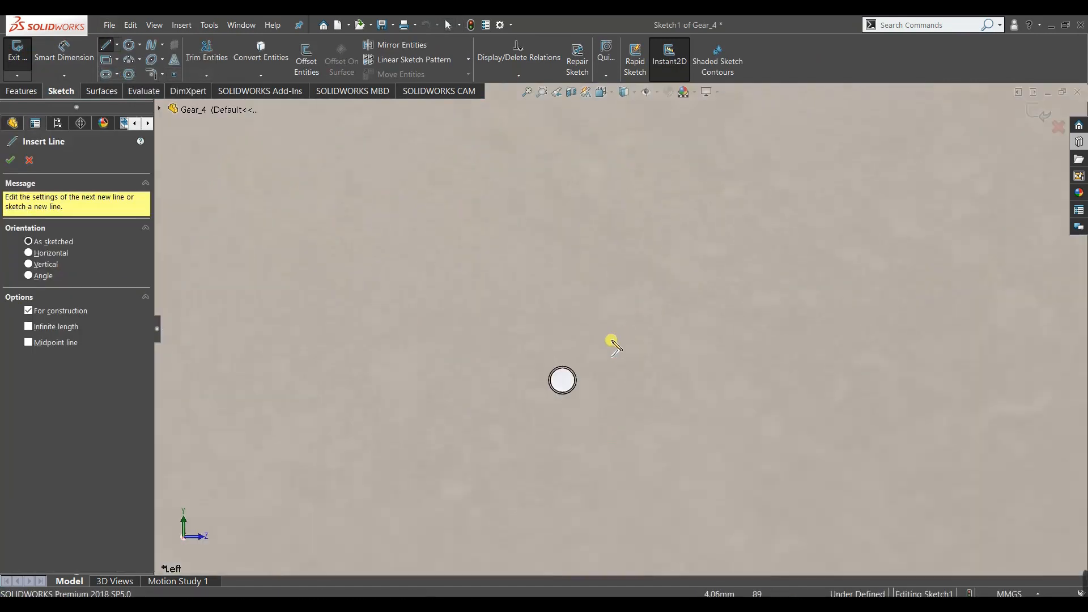
click(563, 380)
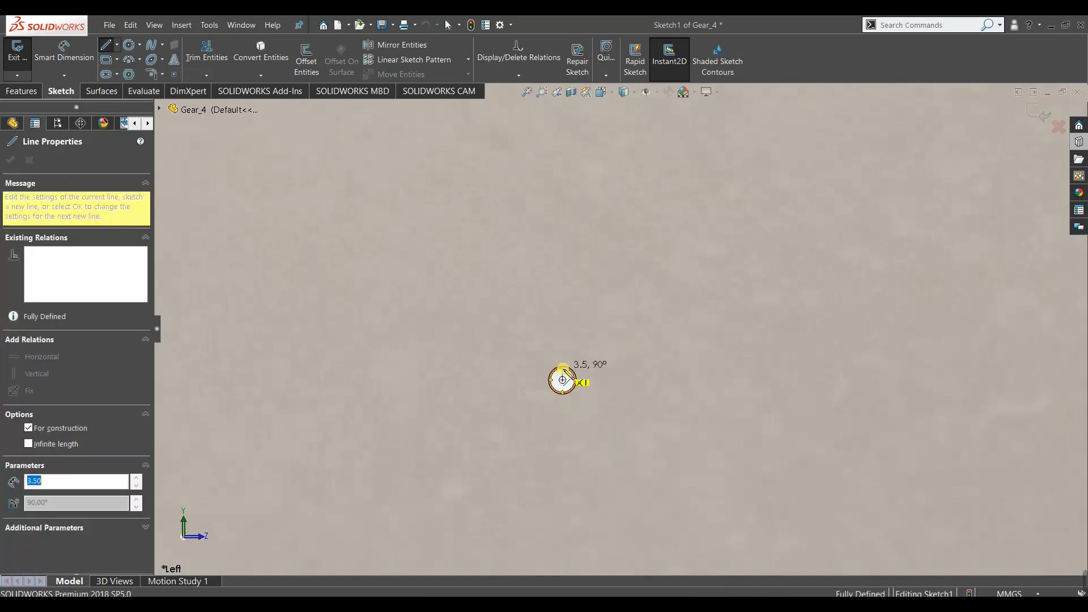
right_click(577, 384)
click(584, 386)
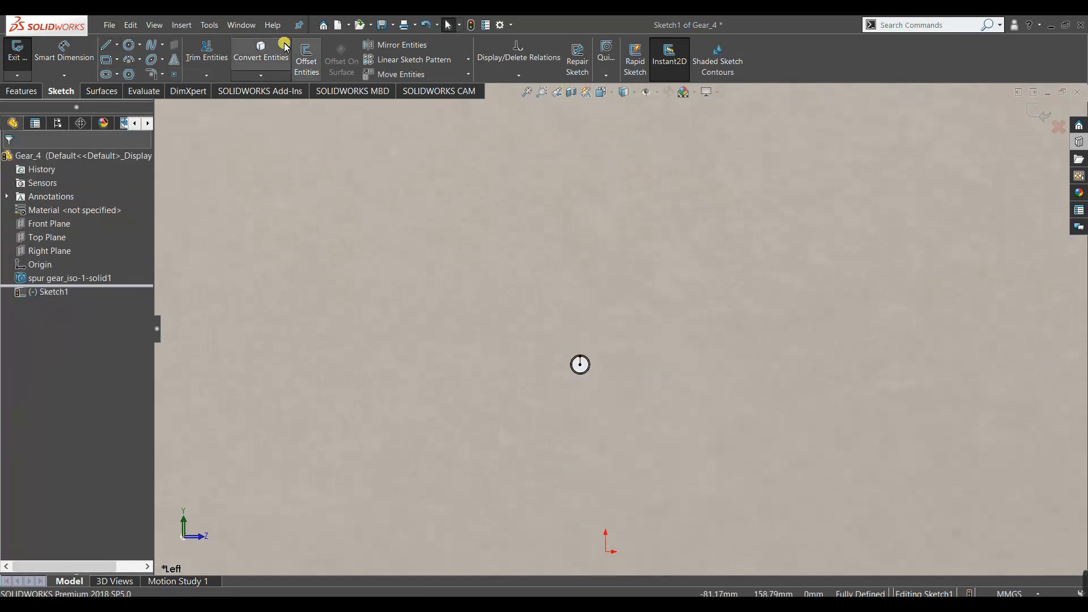
Sketch a small closed rectangle about 0.83 mm high across the upper shaft rim, with its base touching the centerline's upper end.
click(107, 46)
scroll(609, 360, down, 3)
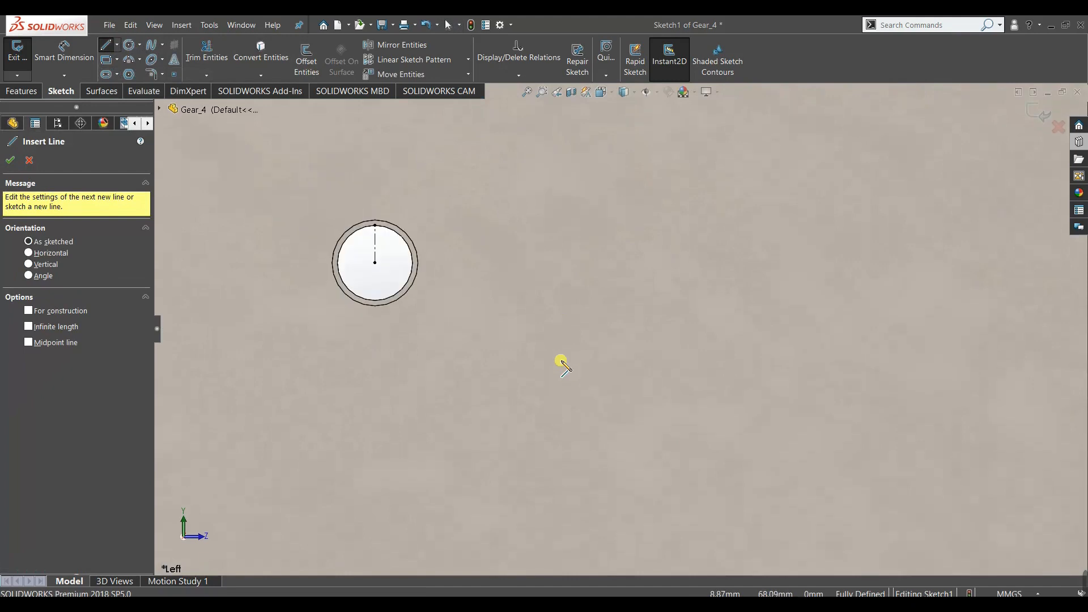
scroll(447, 271, down, 5)
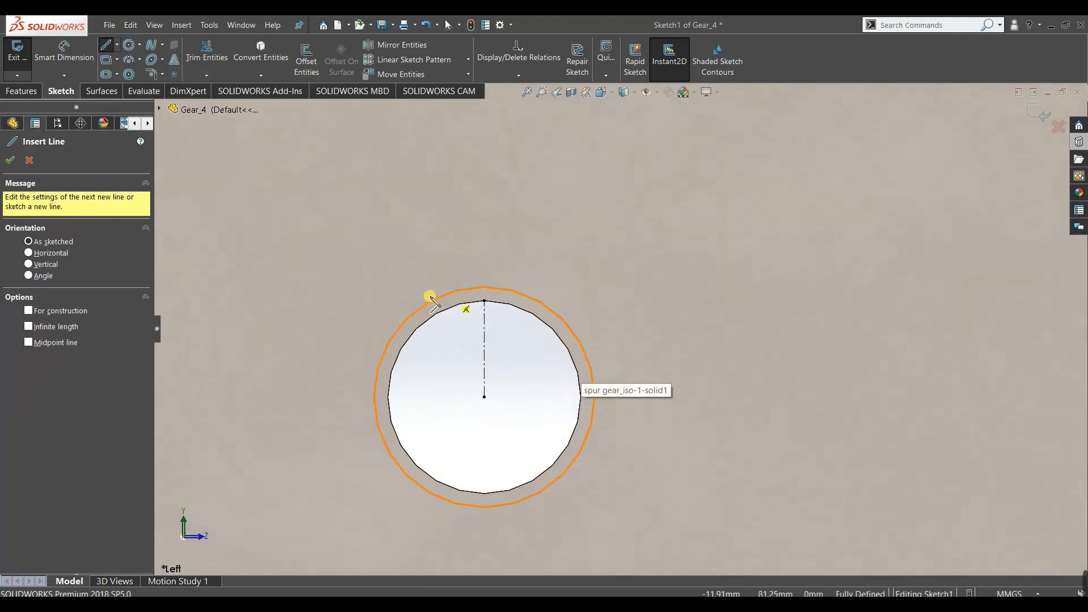
click(447, 301)
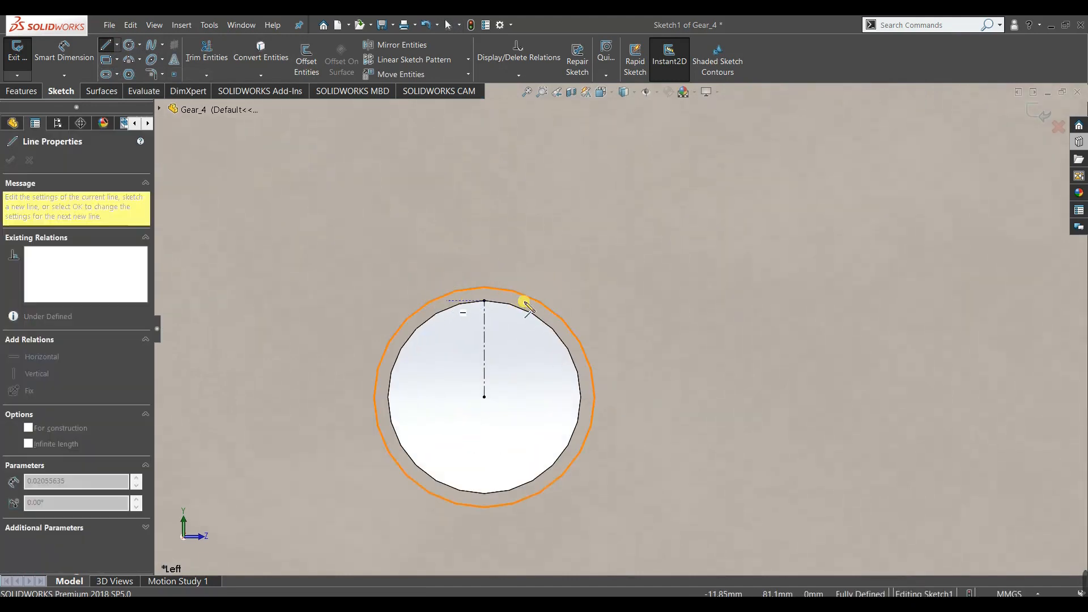
click(525, 301)
click(524, 277)
click(447, 277)
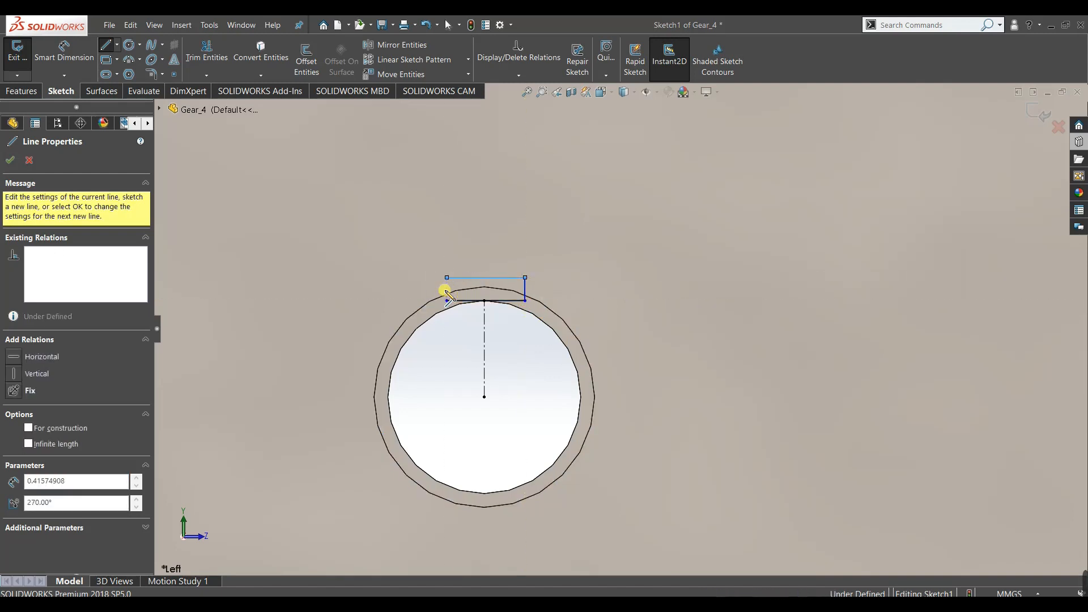
click(447, 300)
right_click(469, 370)
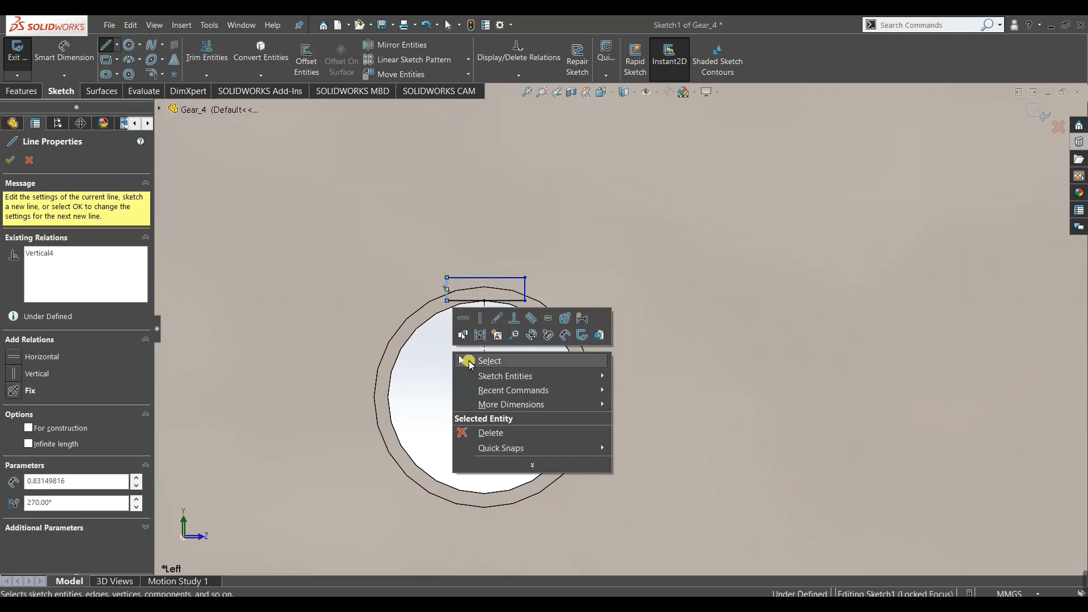
click(462, 359)
Draw the hand's horizontal base line along the small rectangle's upper edge, a long vertical side past the gear teeth and a pointed tip.
click(106, 47)
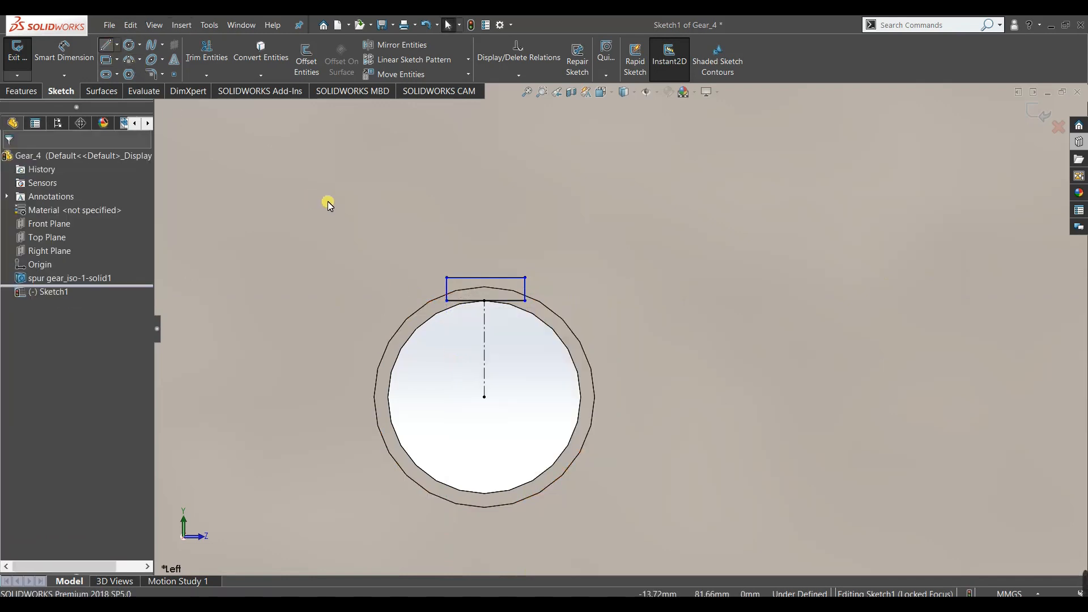
click(506, 285)
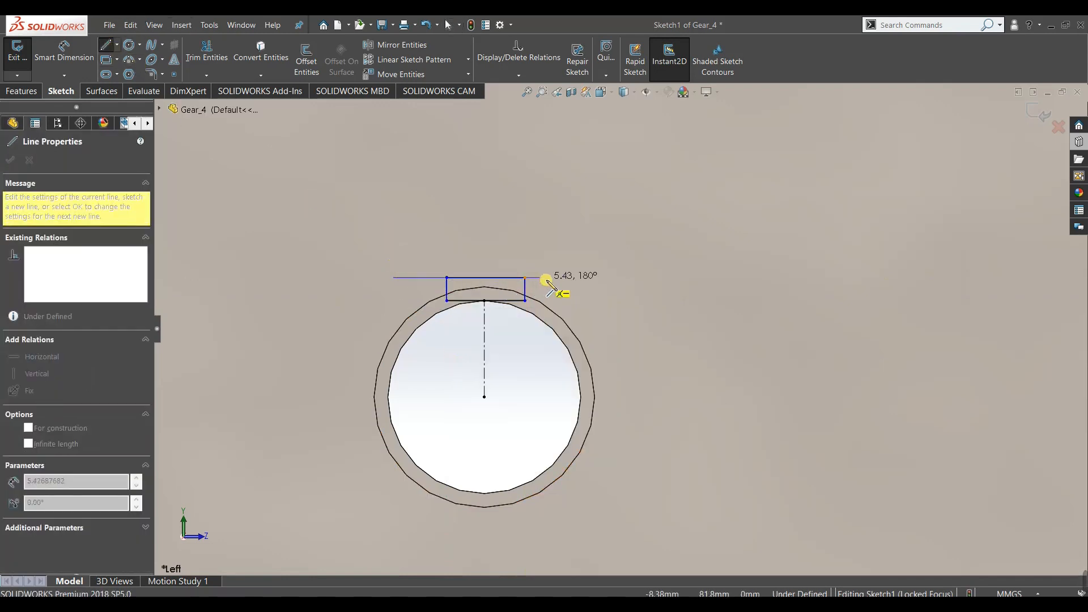
click(568, 282)
scroll(575, 150, up, 10)
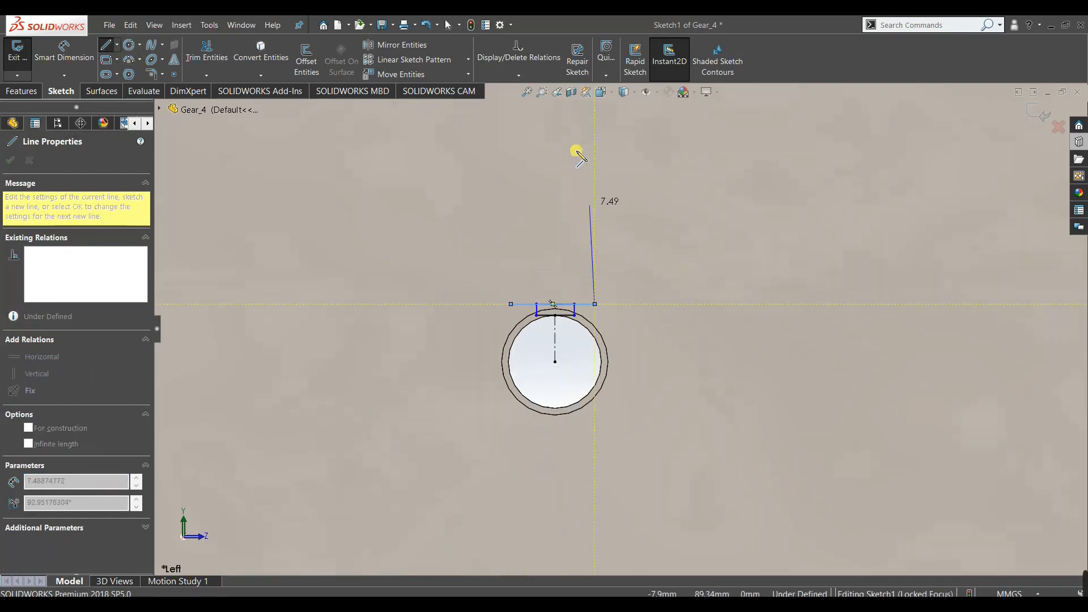
scroll(612, 150, down, 10)
scroll(615, 150, up, 3)
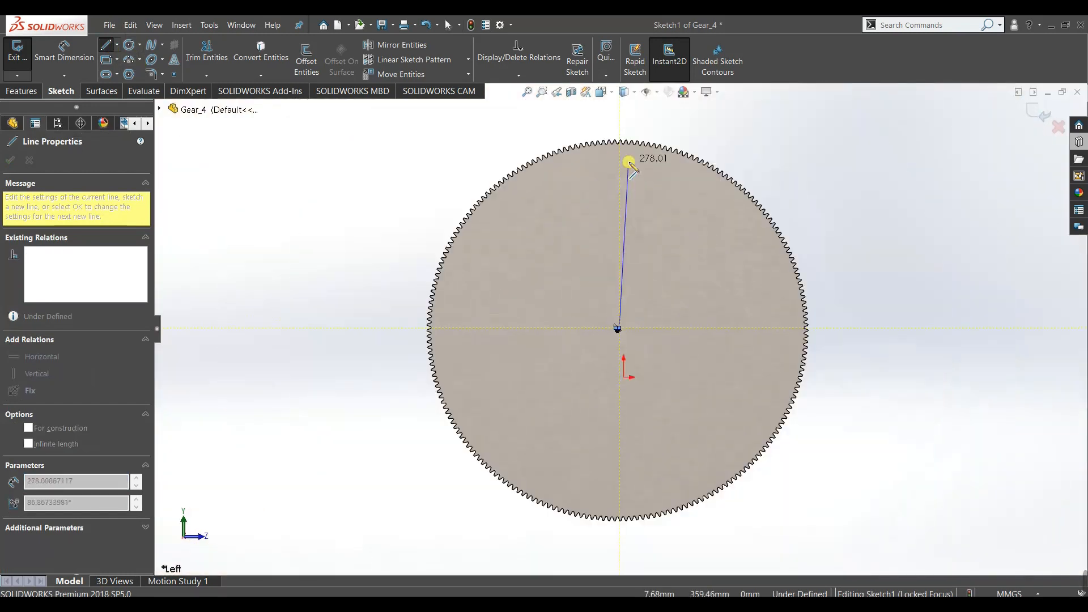
scroll(623, 117, up, 2)
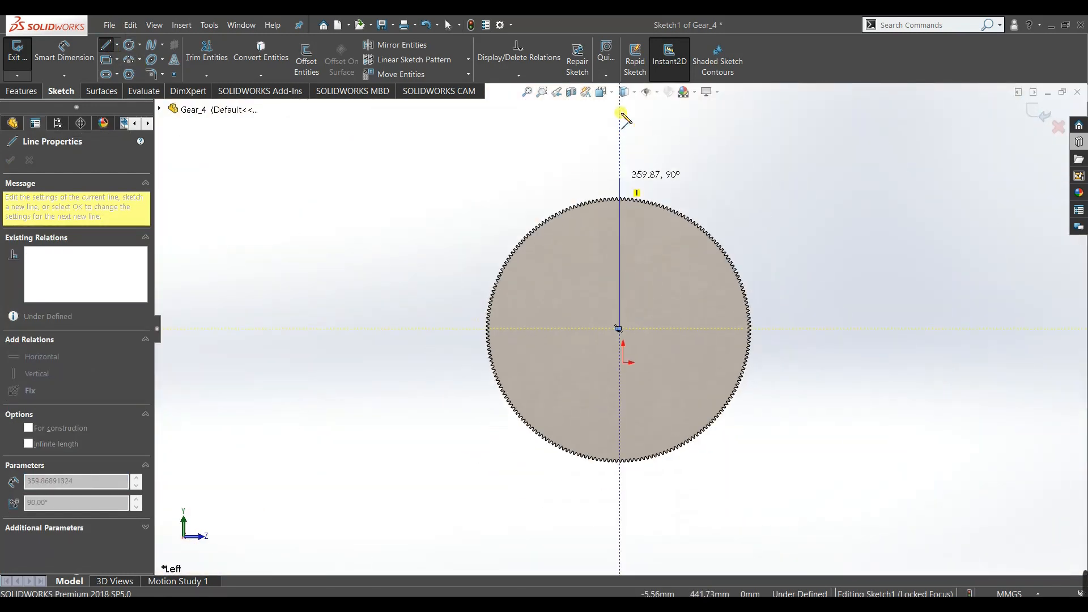
click(620, 130)
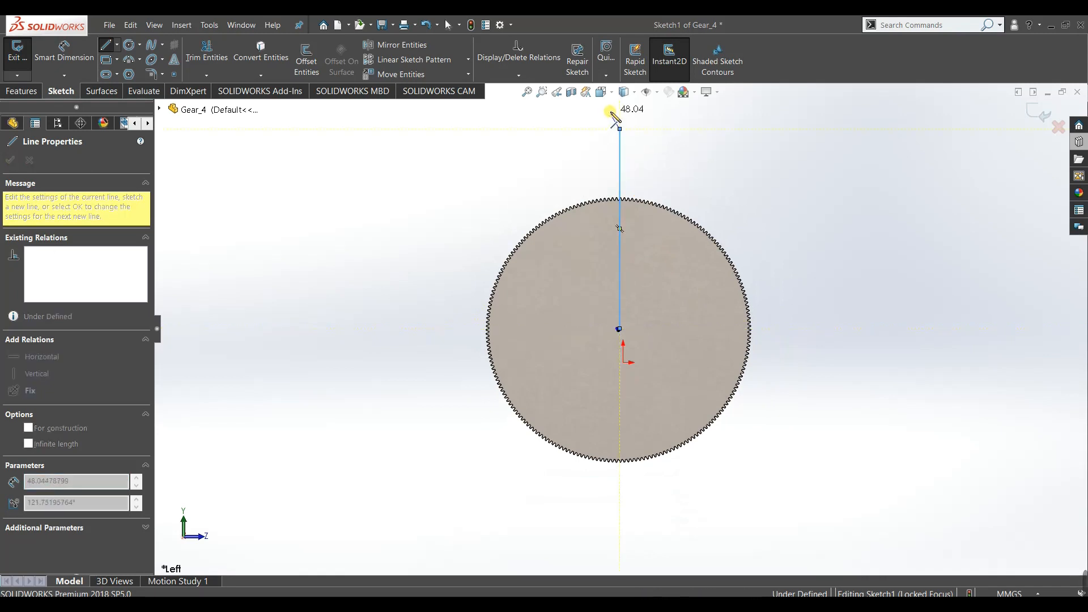
click(612, 110)
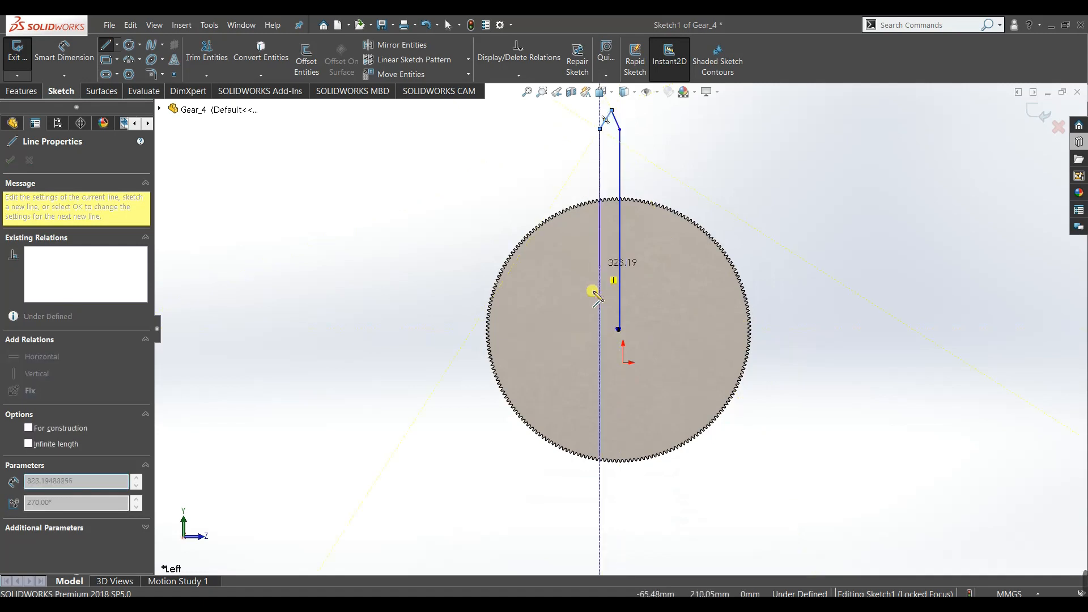
Close the hand outline with a second long side and a horizontal line about 30.42 mm long back to the base line.
scroll(612, 323, down, 7)
scroll(645, 320, down, 3)
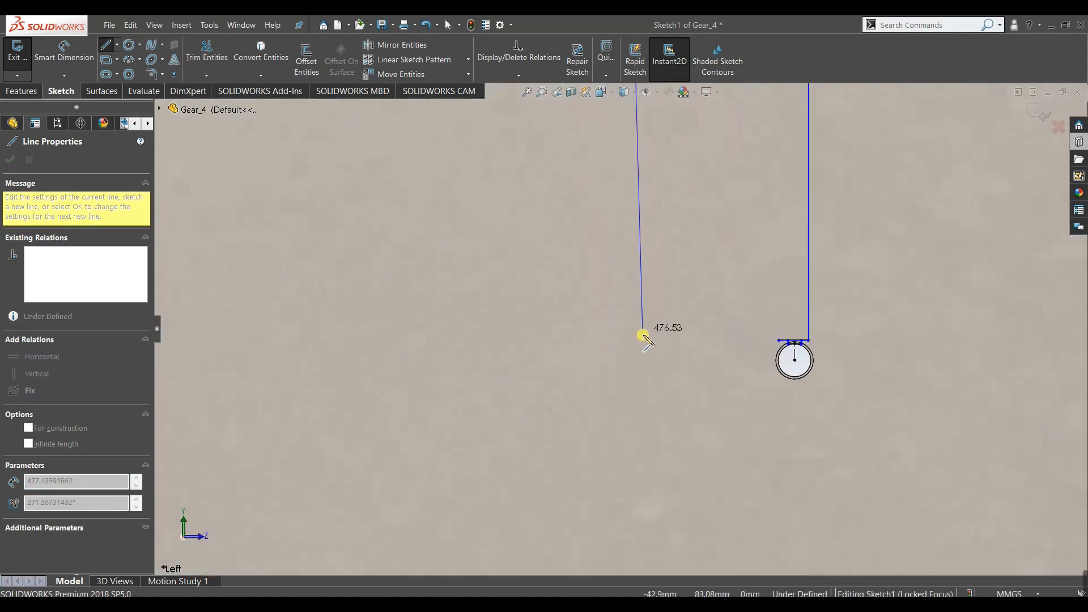
click(636, 340)
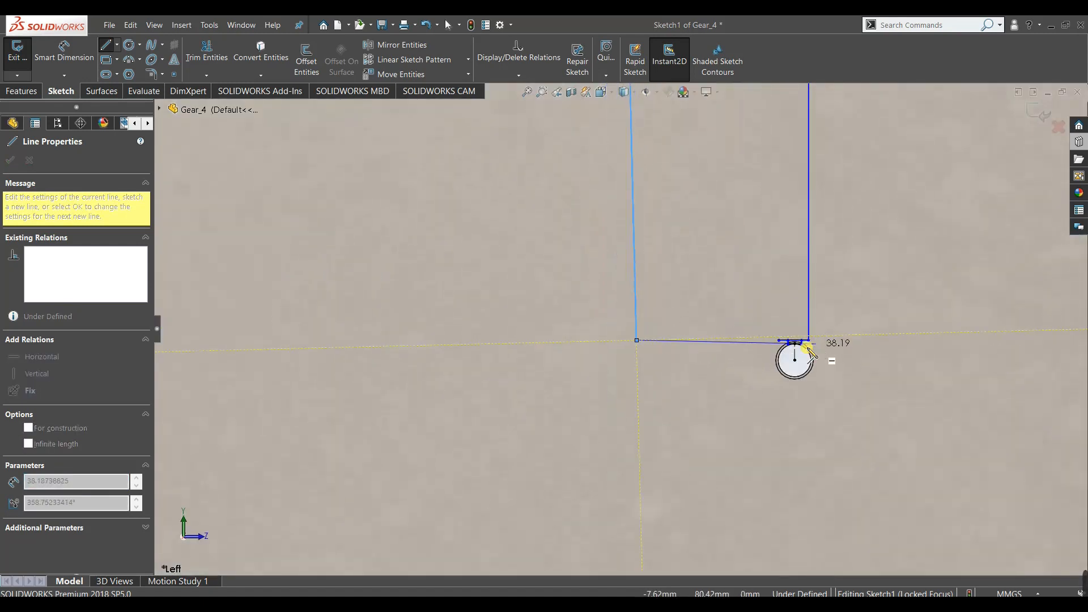
click(780, 340)
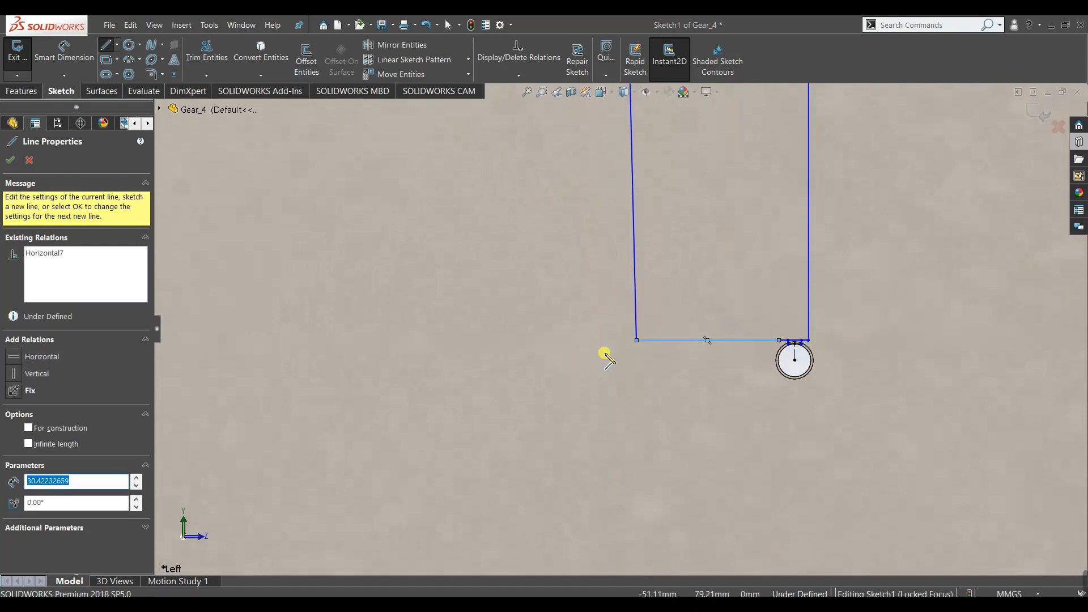
scroll(471, 327, up, 6)
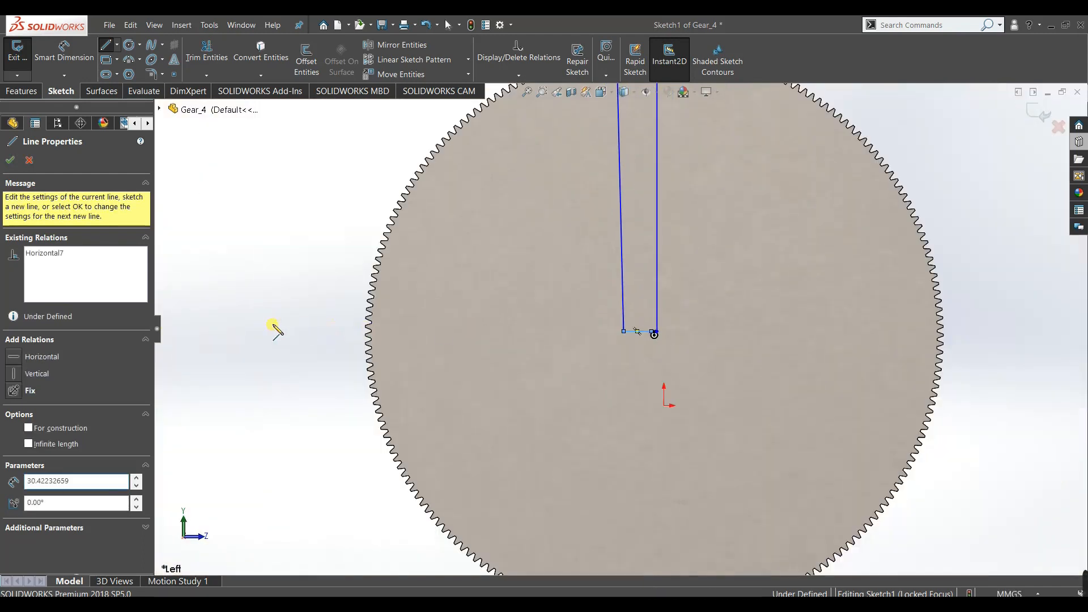
key(Escape)
key(Escape)
Make the two long sides of the hand outline parallel and equal in length.
scroll(584, 272, down, 3)
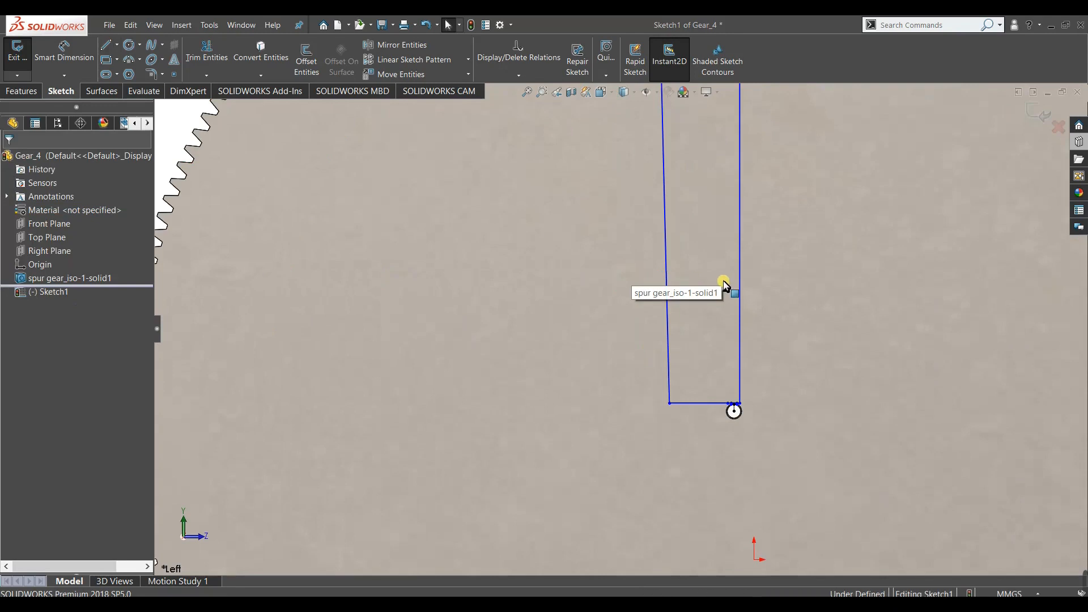
click(666, 281)
ctrl+click(739, 284)
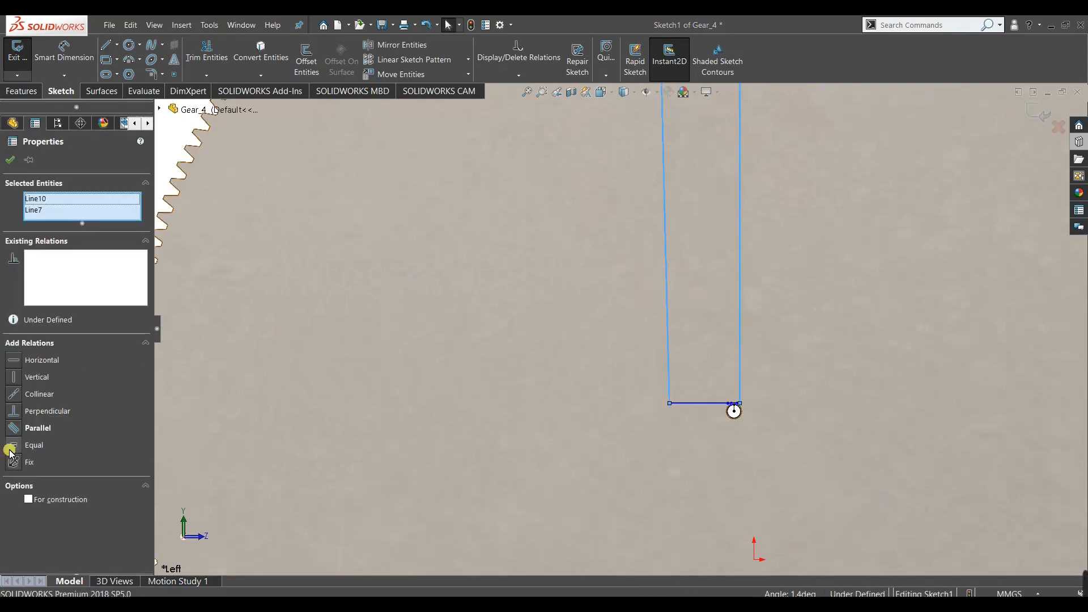
click(23, 427)
scroll(617, 390, up, 4)
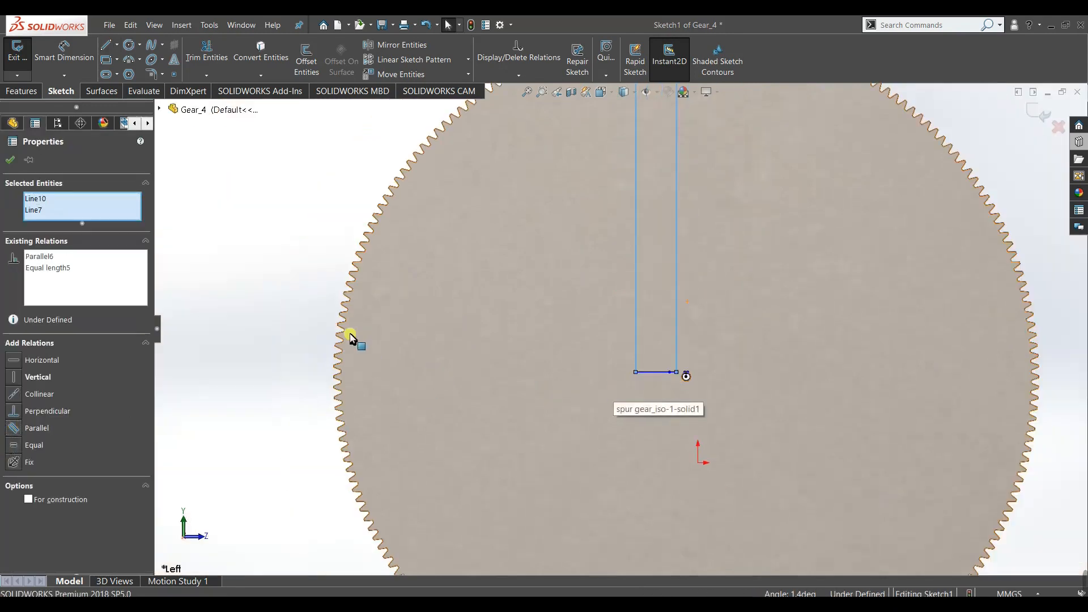
click(347, 337)
scroll(714, 373, down, 9)
click(531, 324)
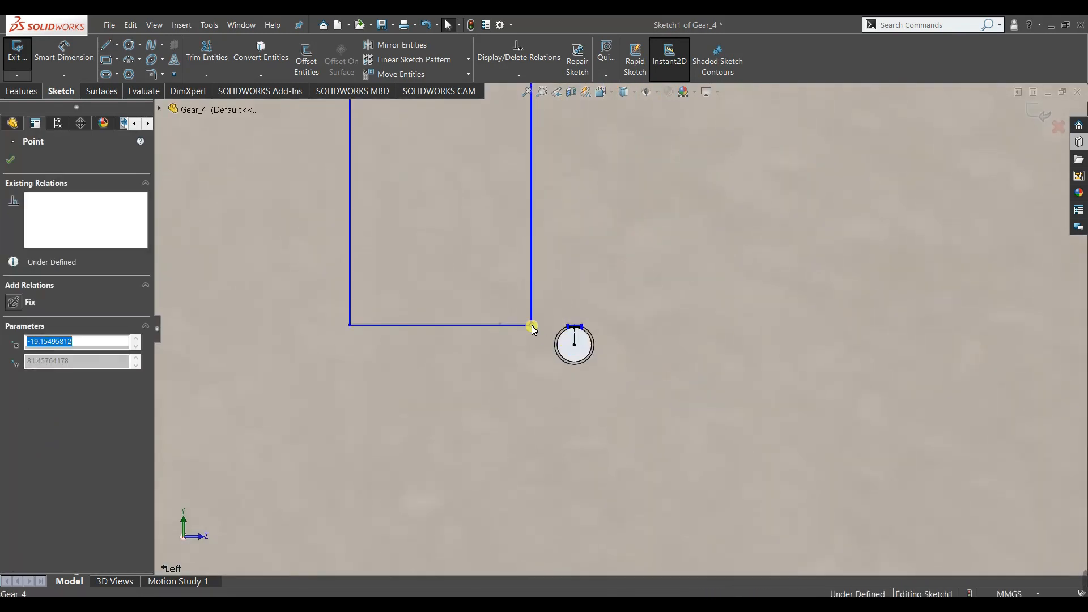
key(Escape)
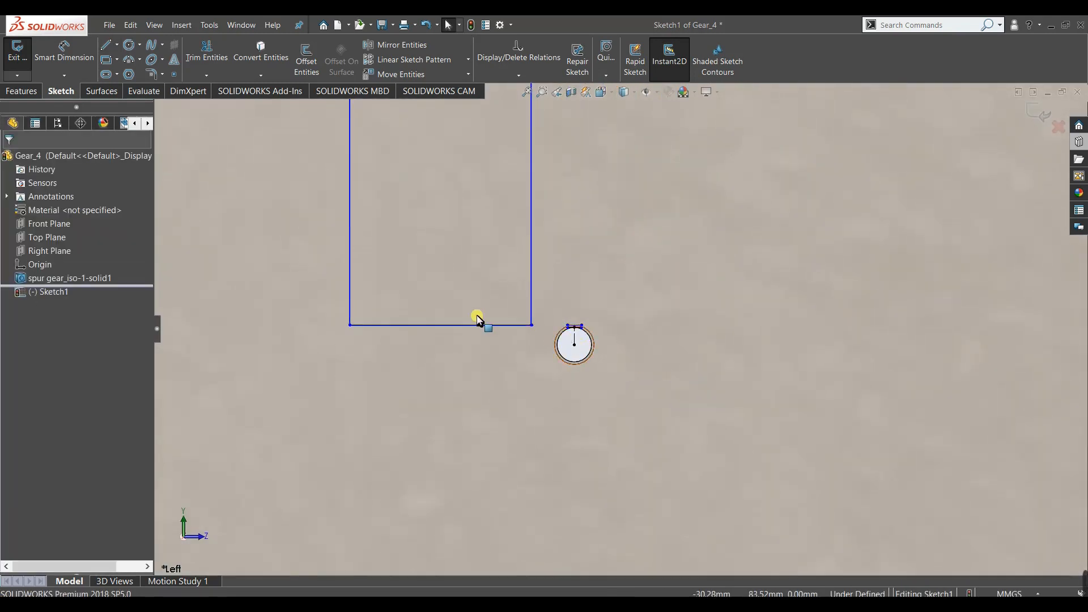
Trim the short line overhang at the hand outline's lower corner nearest the shaft.
scroll(627, 359, up, 5)
scroll(630, 371, down, 9)
scroll(630, 377, down, 6)
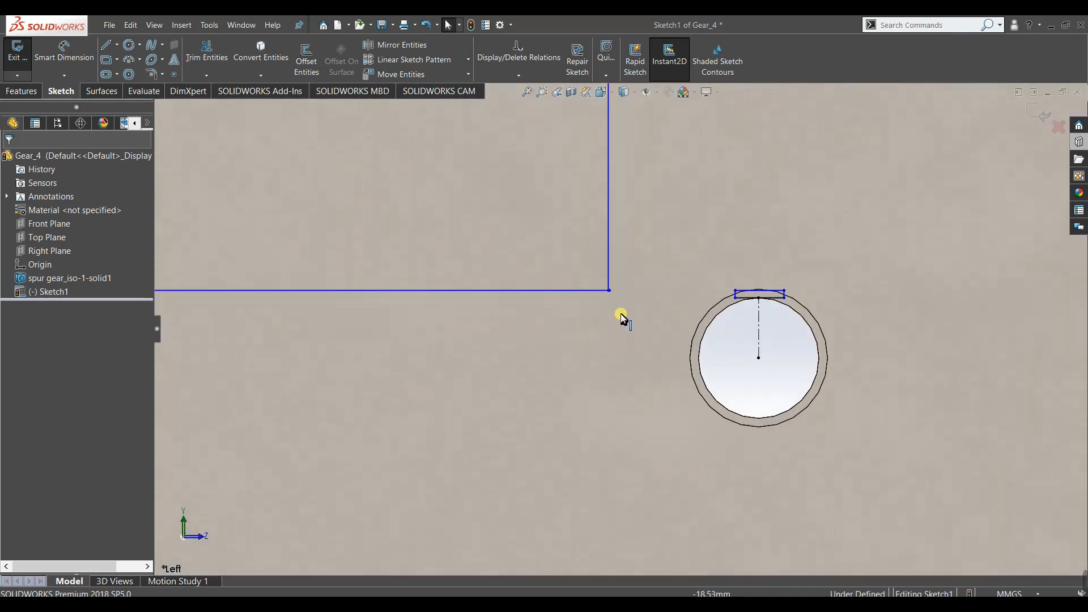
click(210, 63)
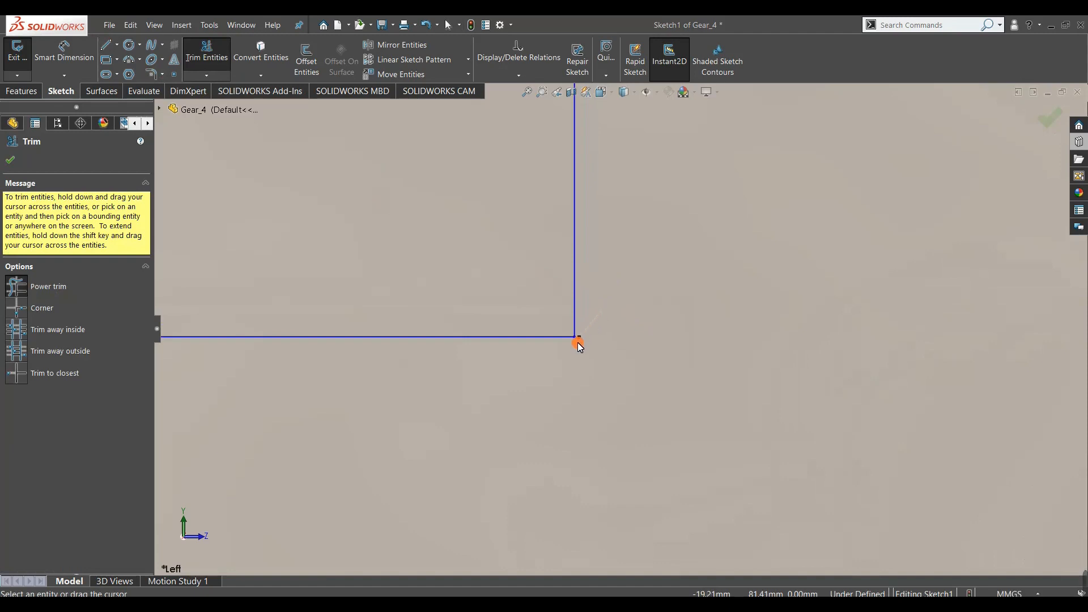
scroll(661, 356, up, 6)
right_click(747, 388)
click(762, 398)
right_click(754, 402)
click(768, 437)
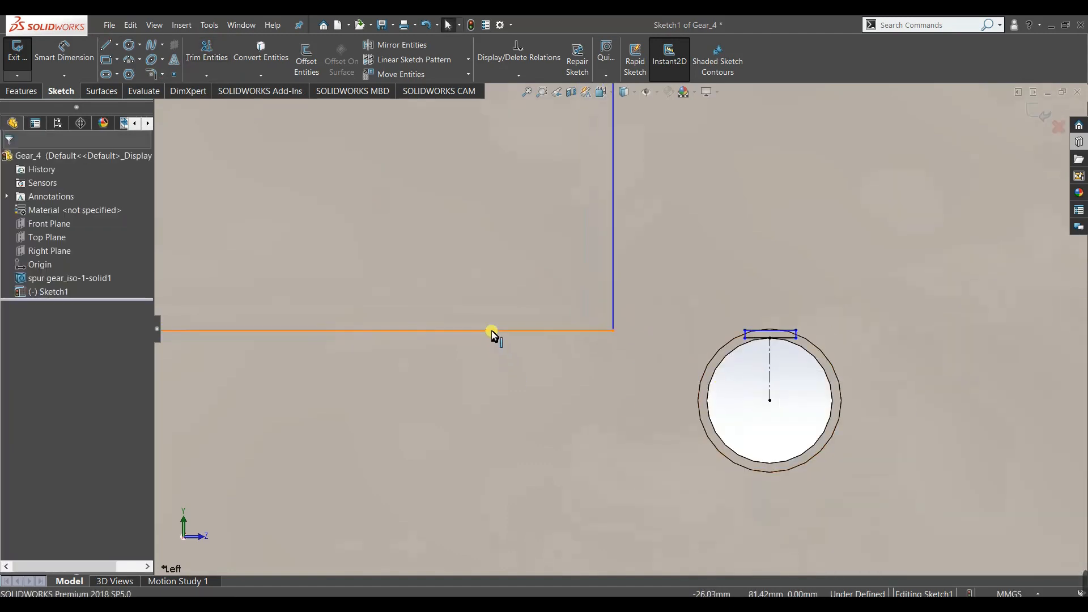
click(284, 331)
ctrl+click(769, 400)
click(812, 396)
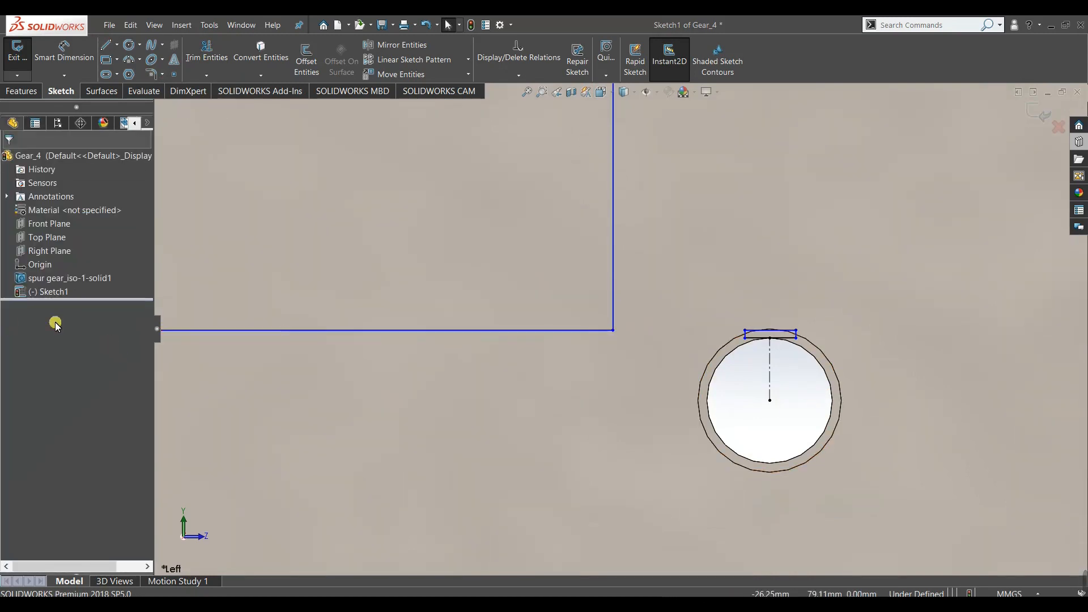
Make the two end points of the hand's base line symmetric about the shaft's vertical construction line.
scroll(340, 328, up, 5)
click(617, 330)
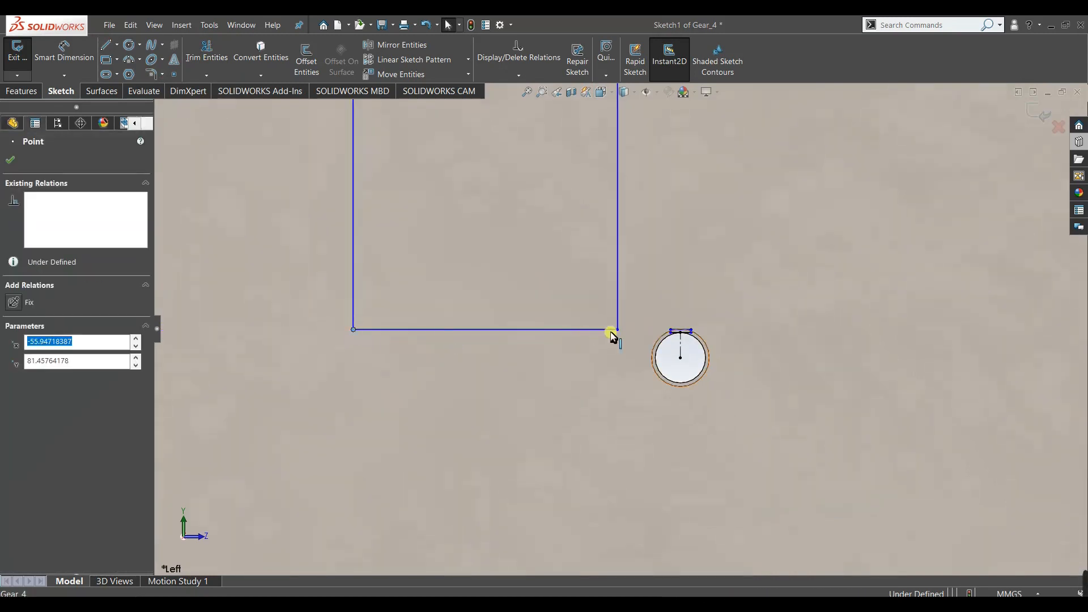
ctrl+click(616, 330)
ctrl+click(680, 346)
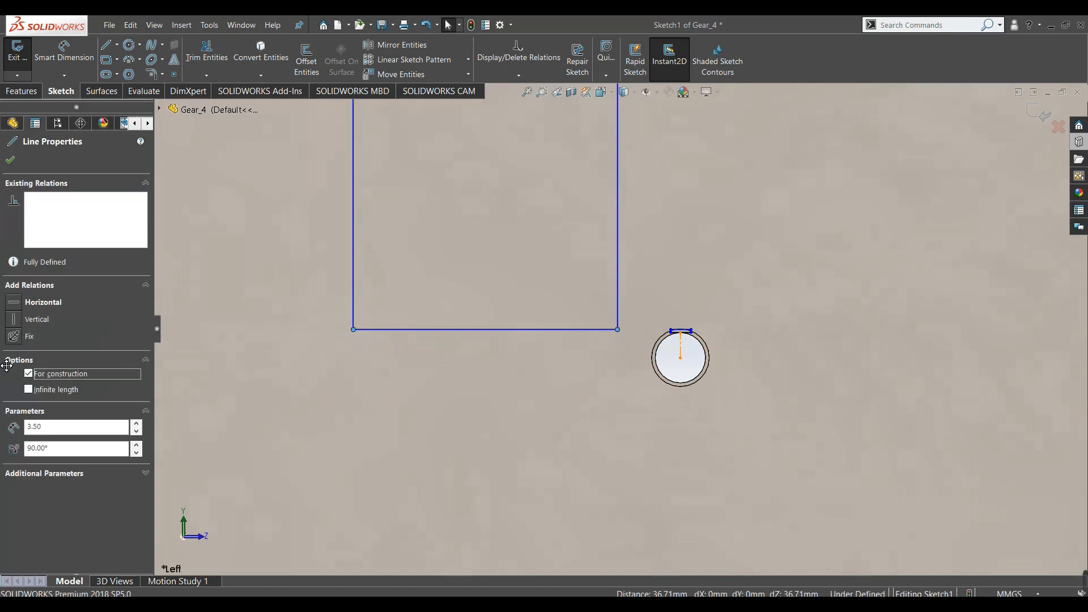
click(13, 372)
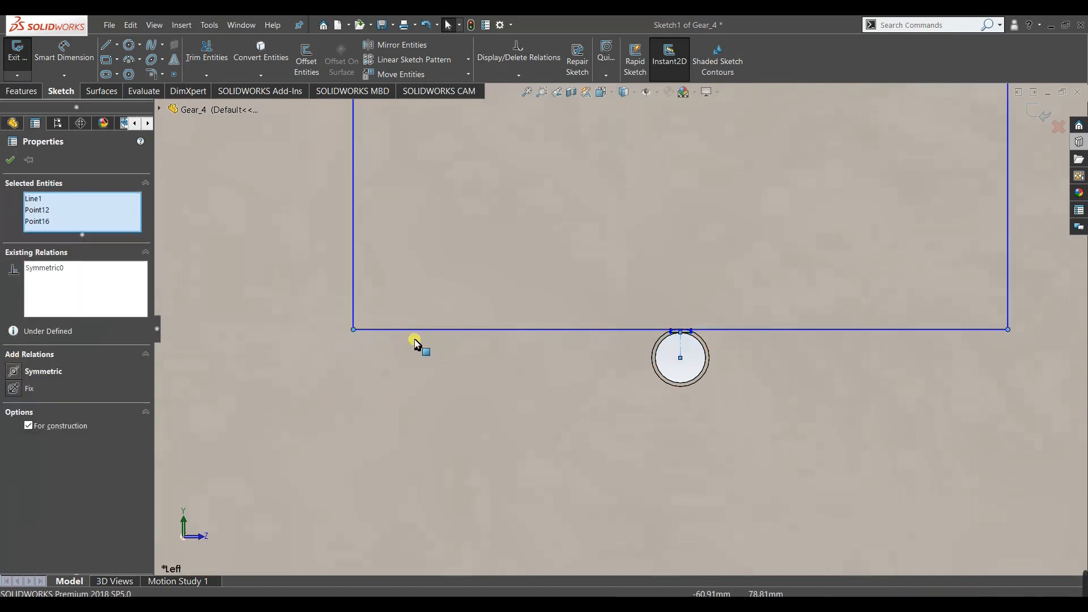
Narrow the hand outline by moving a long side toward the centerline, and reposition the top vertex midway above the sides as a point.
scroll(486, 330, down, 8)
click(433, 280)
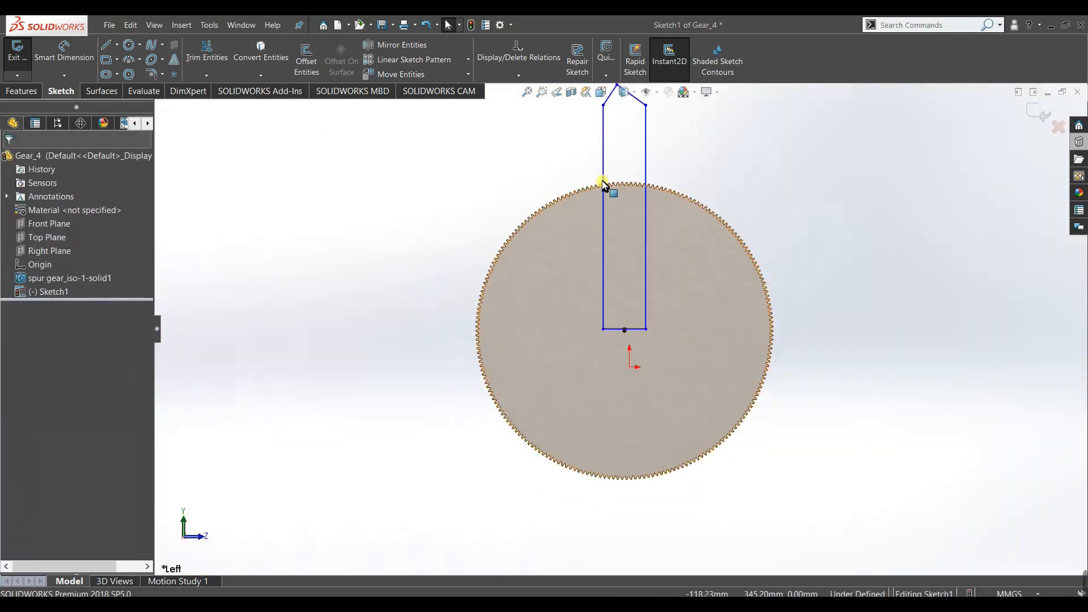
mouse_move(609, 157)
mouse_down()
mouse_move(663, 129)
mouse_move(670, 138)
mouse_up()
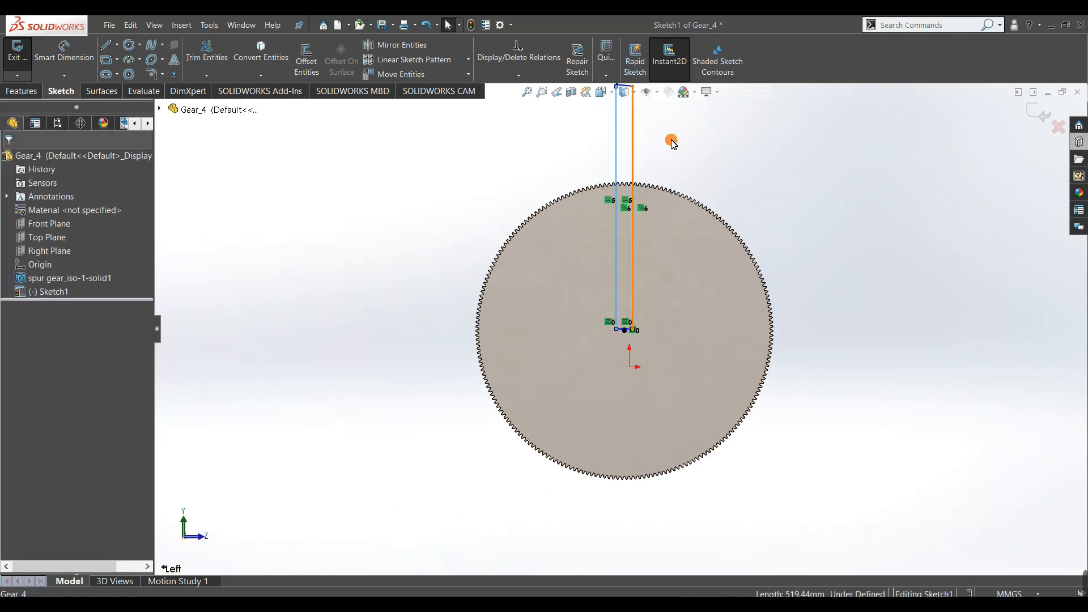
scroll(639, 177, up, 5)
scroll(606, 315, down, 8)
scroll(568, 514, up, 5)
scroll(609, 425, down, 4)
click(586, 392)
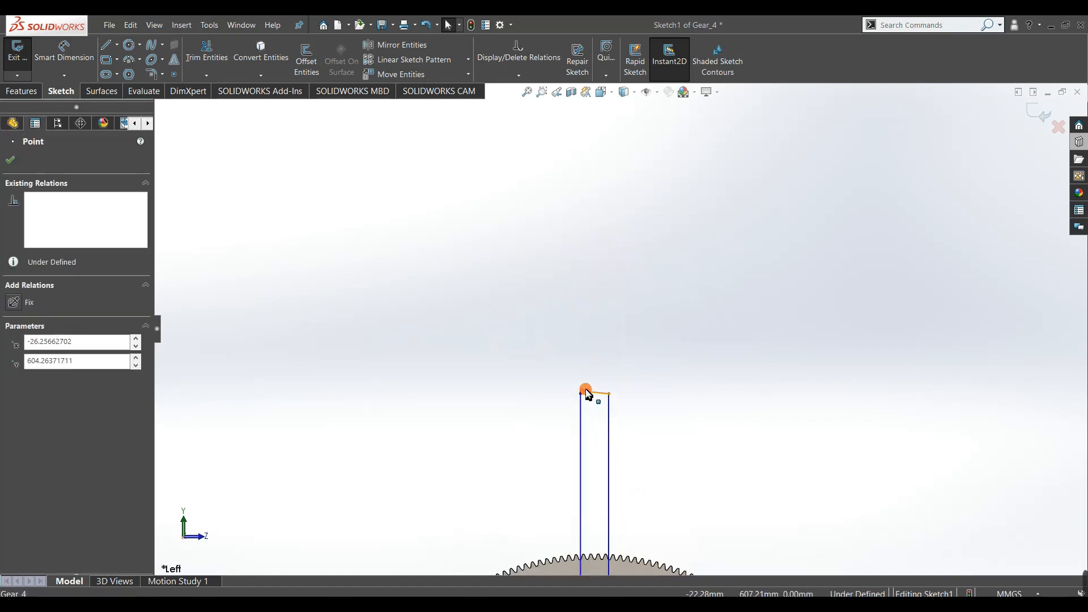
drag(594, 392, 599, 385)
click(675, 403)
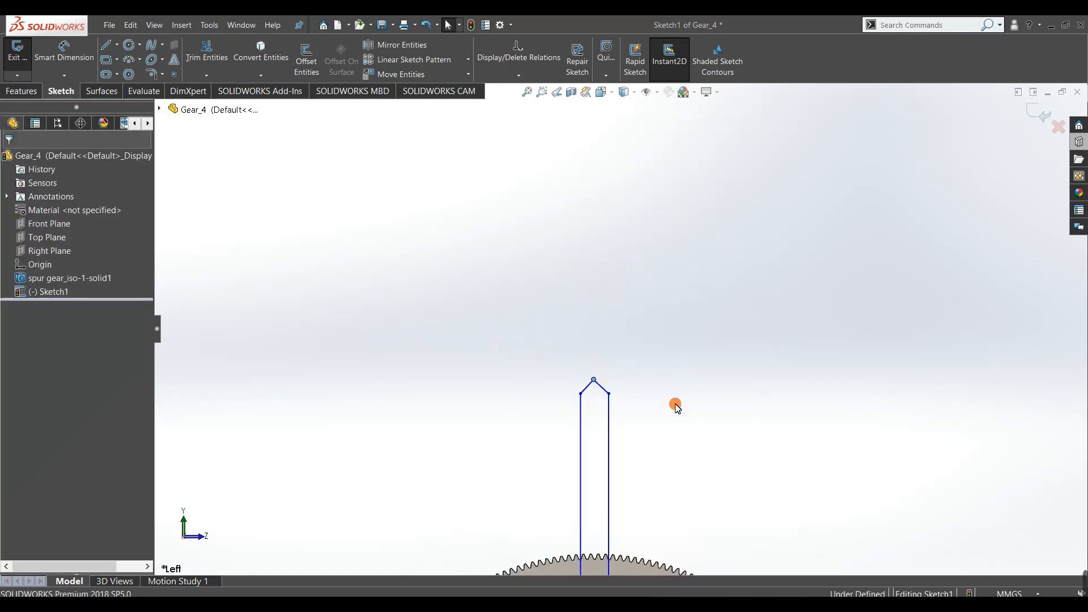
Start a Boss-Extrude of the sketch with the hand region and the small shaft-rim rectangle as selected contours.
scroll(646, 517, up, 5)
scroll(622, 408, down, 2)
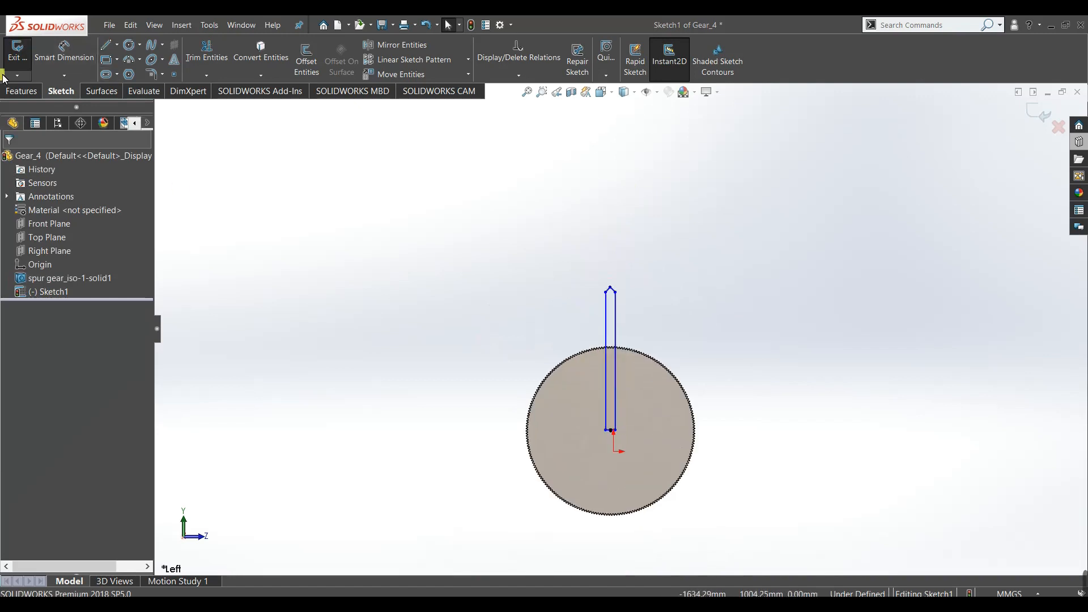
click(10, 88)
click(23, 62)
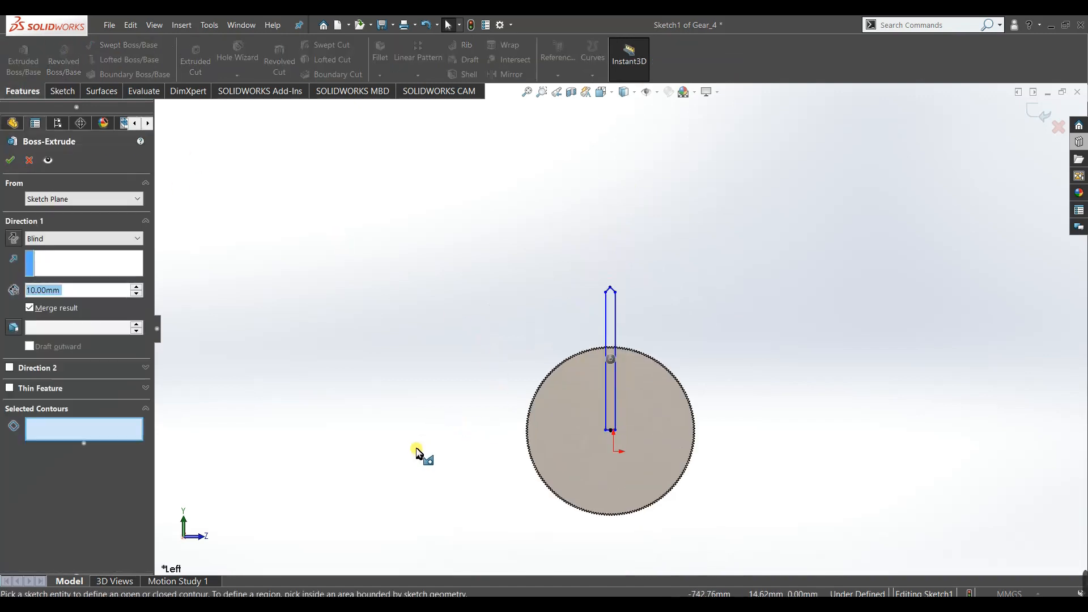
middle_drag(418, 450, 551, 451)
middle_drag(758, 340, 652, 364)
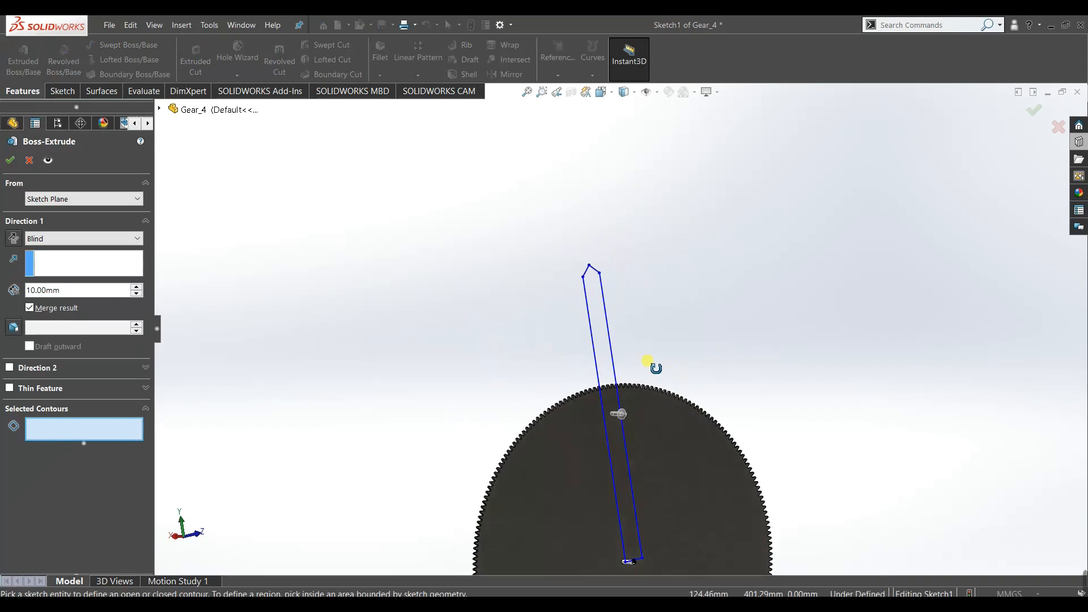
click(617, 452)
scroll(618, 455, up, 2)
scroll(638, 466, down, 16)
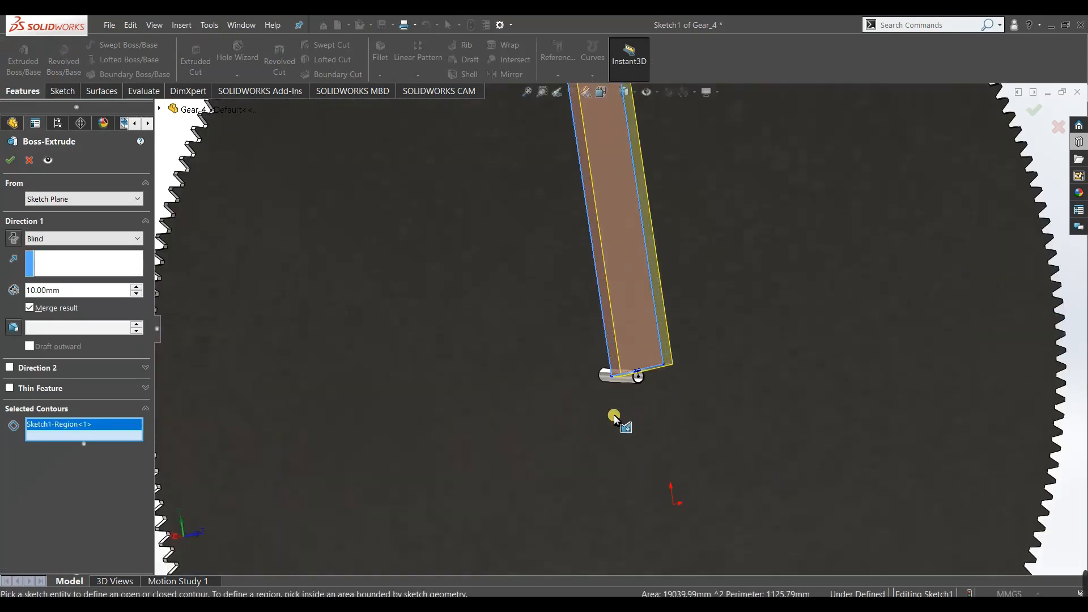
scroll(646, 262, down, 2)
click(639, 229)
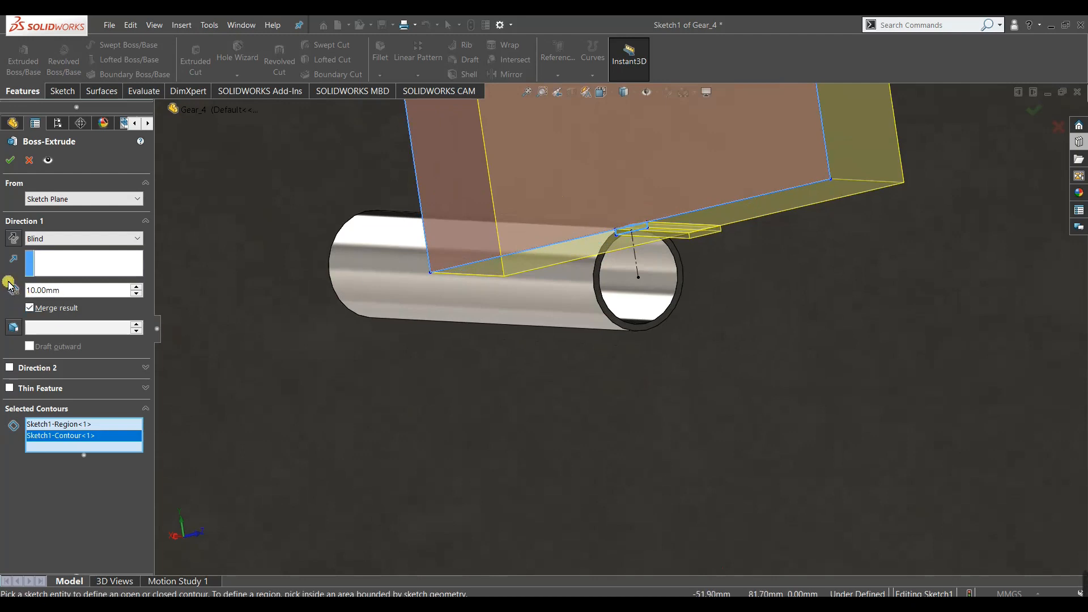
Reverse the extrusion direction and extrude the hand contours to a blind depth of 0.2 mm.
click(12, 238)
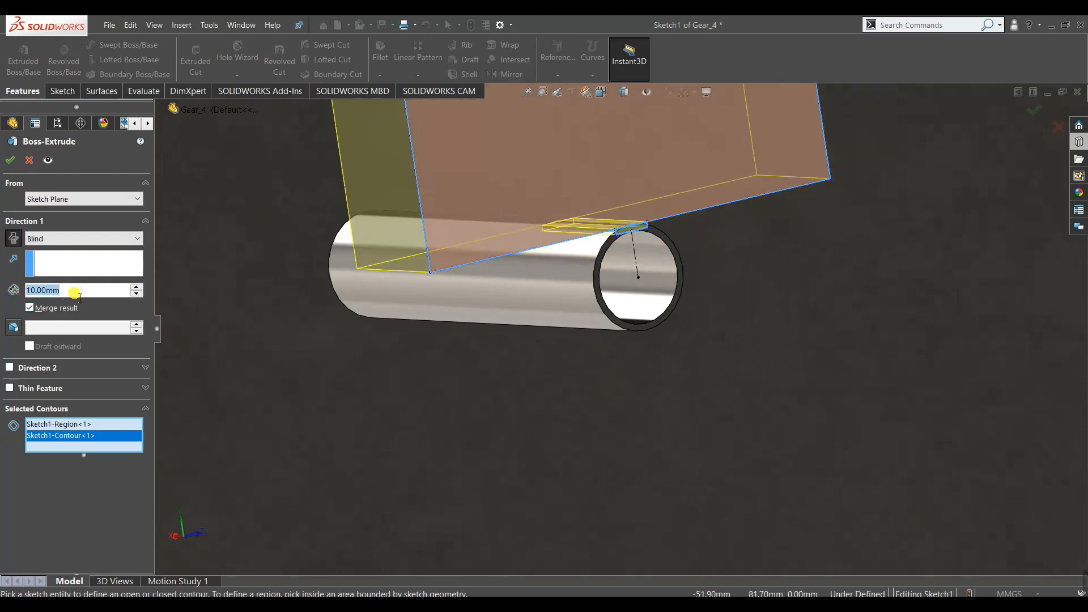
text(0.2)
key(Return)
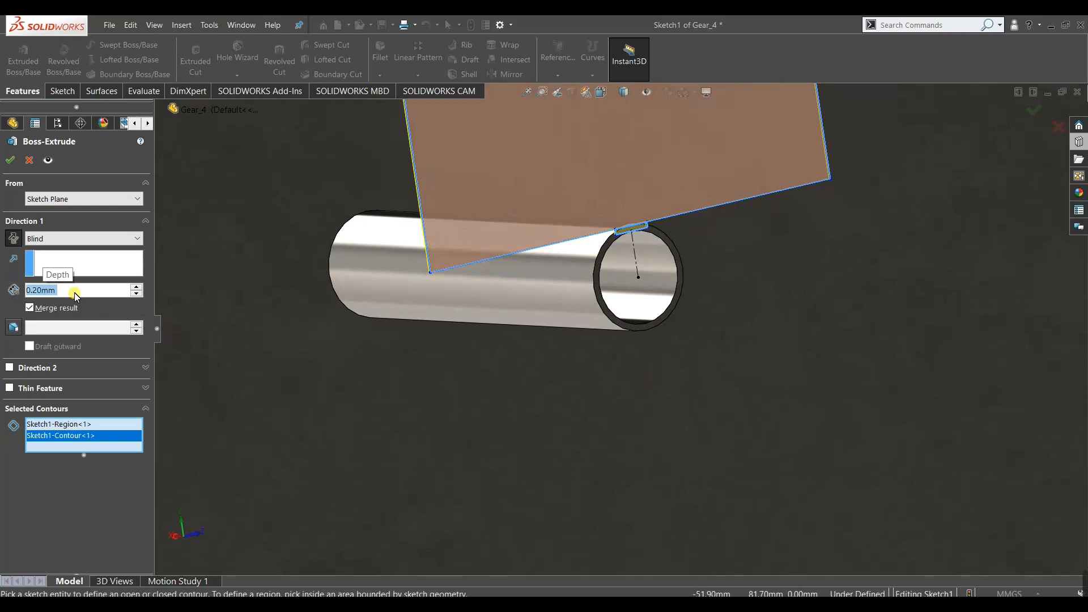
click(9, 160)
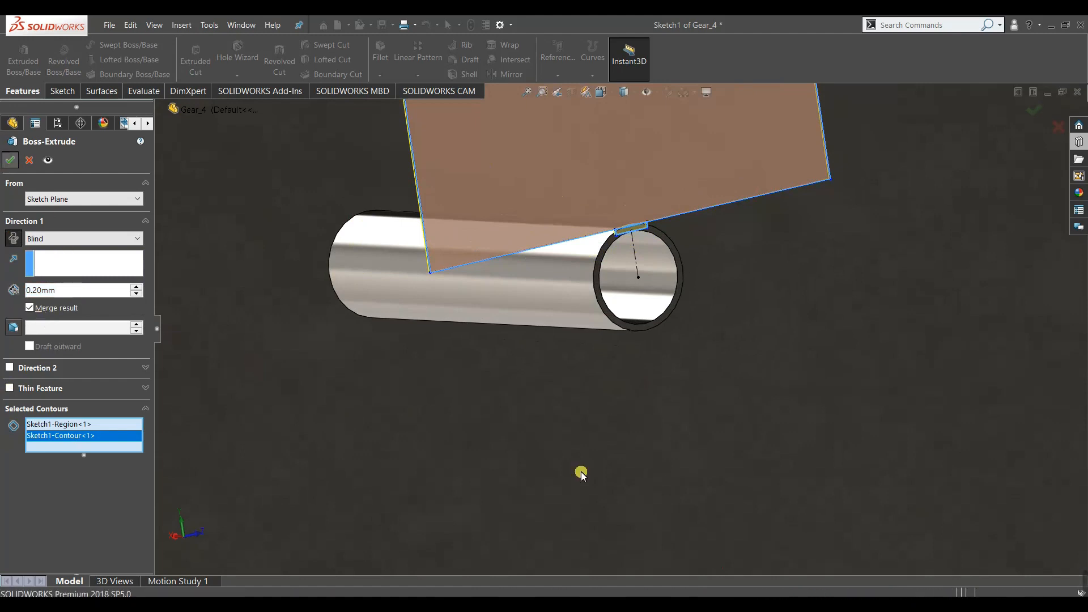
scroll(518, 446, up, 15)
click(390, 386)
Close the Gear_4 part, keeping the new hand, and return to the updated Assem8 assembly.
scroll(603, 345, up, 8)
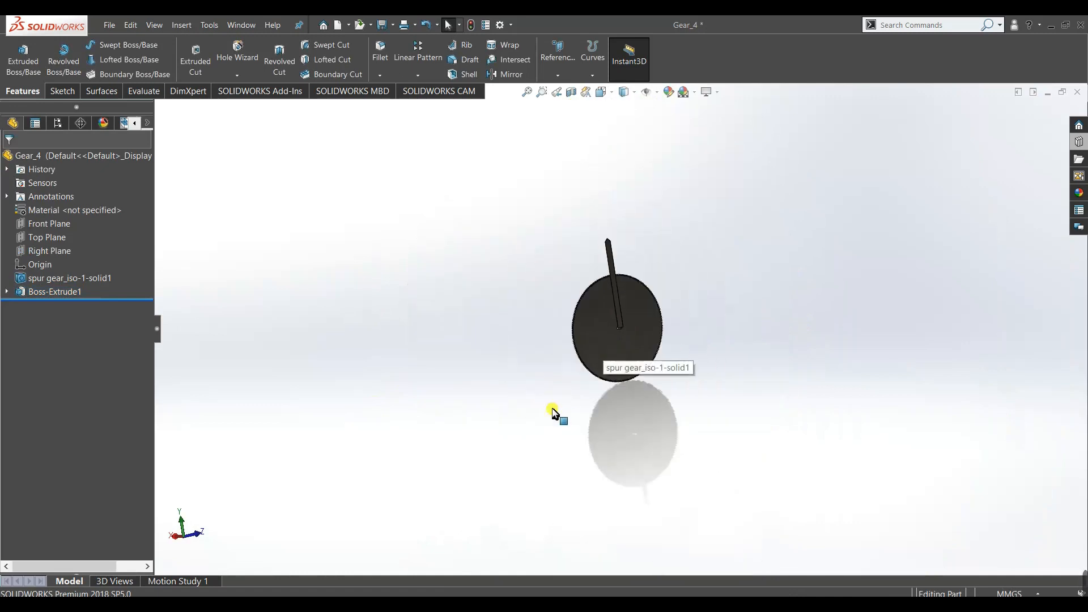
middle_drag(552, 408, 501, 365)
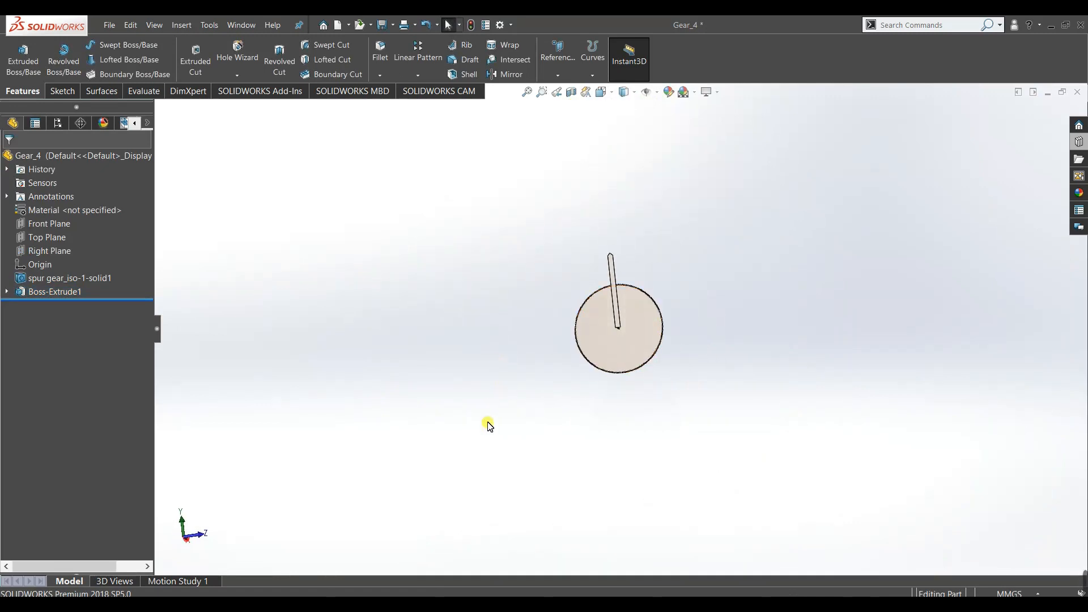
key(ctrl+w)
click(517, 312)
click(93, 98)
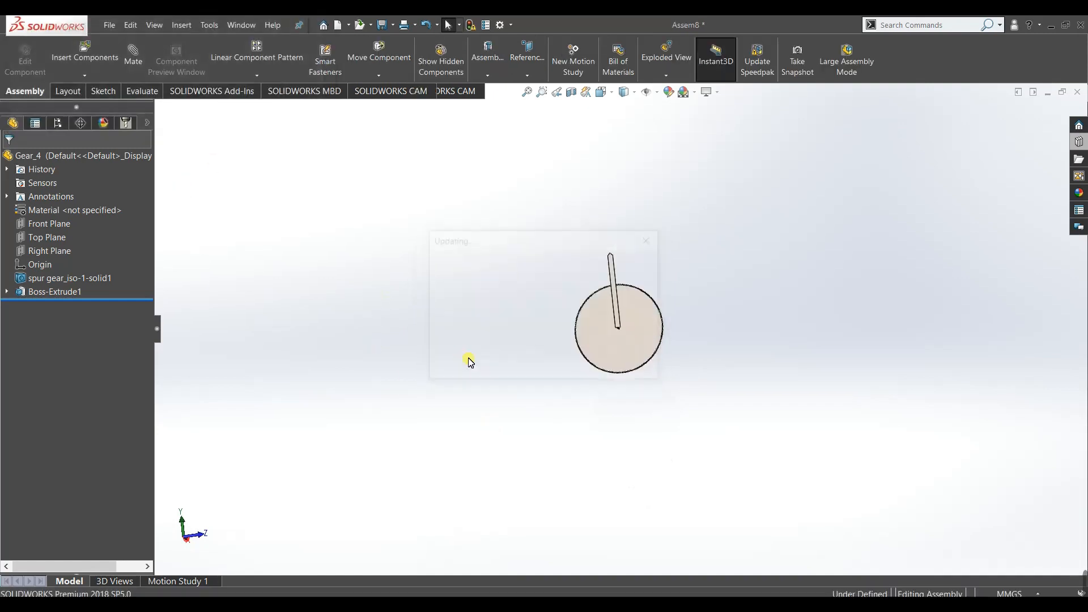
Save the gear assembly as Gear_Watch_2 in the Gear_Watch folder.
scroll(495, 414, up, 11)
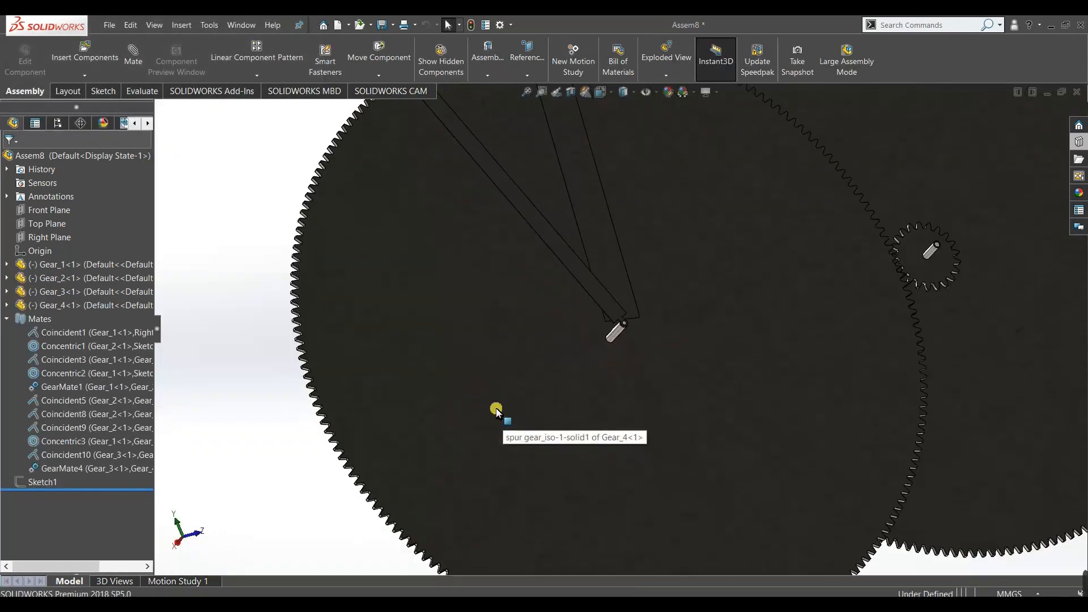
middle_drag(591, 359, 622, 363)
scroll(618, 323, down, 9)
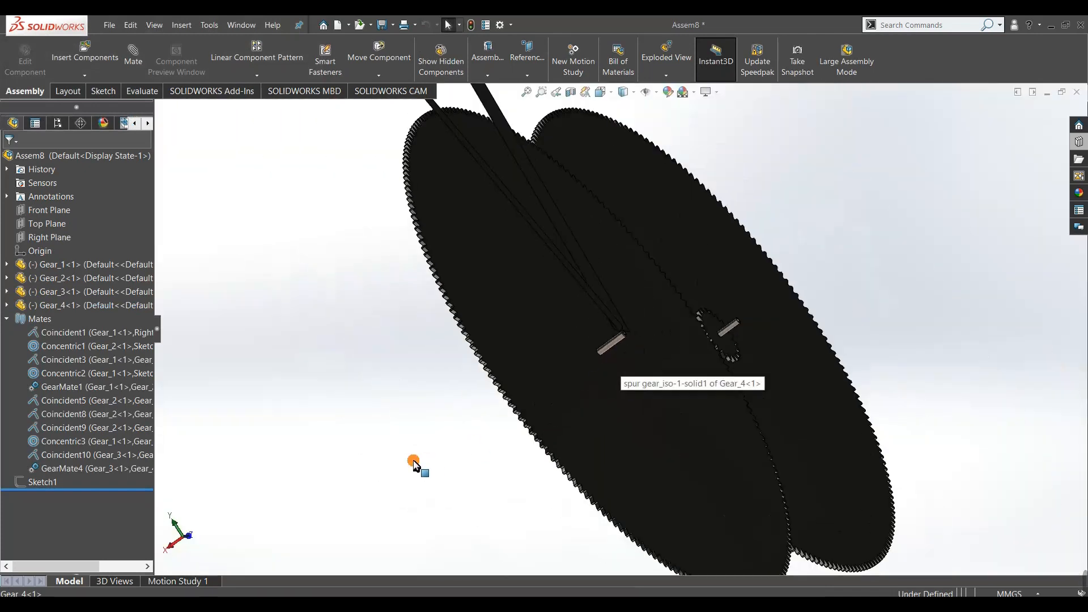
scroll(397, 459, up, 8)
middle_drag(382, 457, 346, 544)
middle_drag(448, 447, 649, 596)
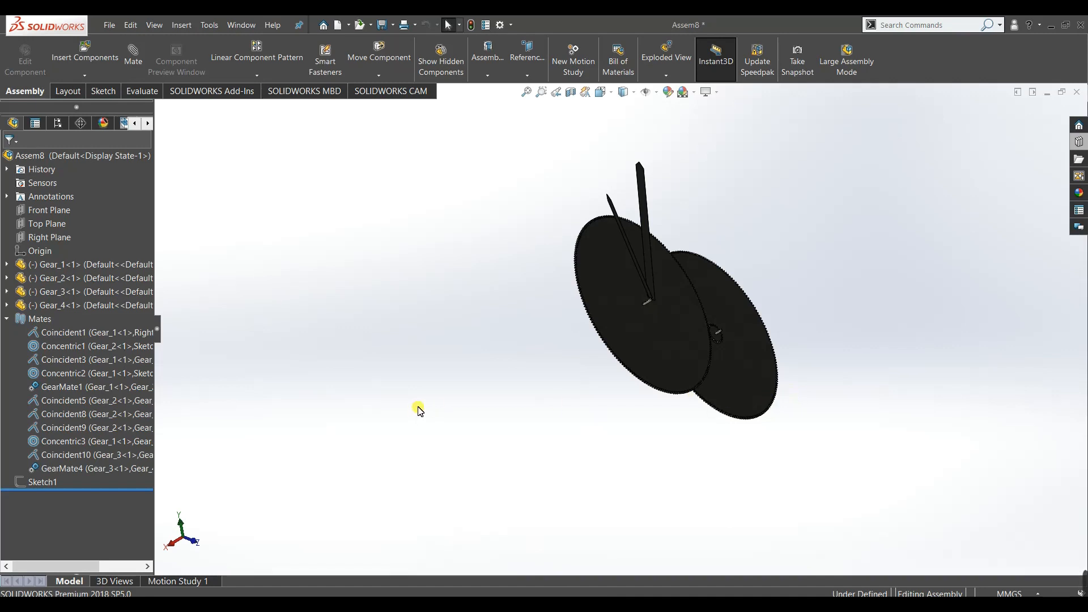
key(ctrl+s)
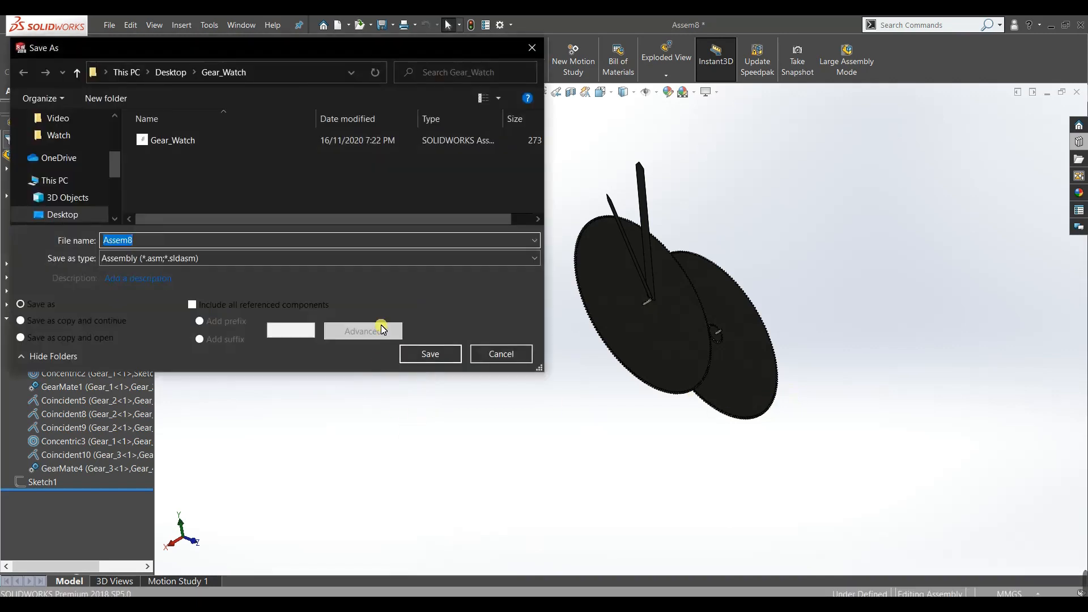
text(Gear_Watch_2)
key(Return)
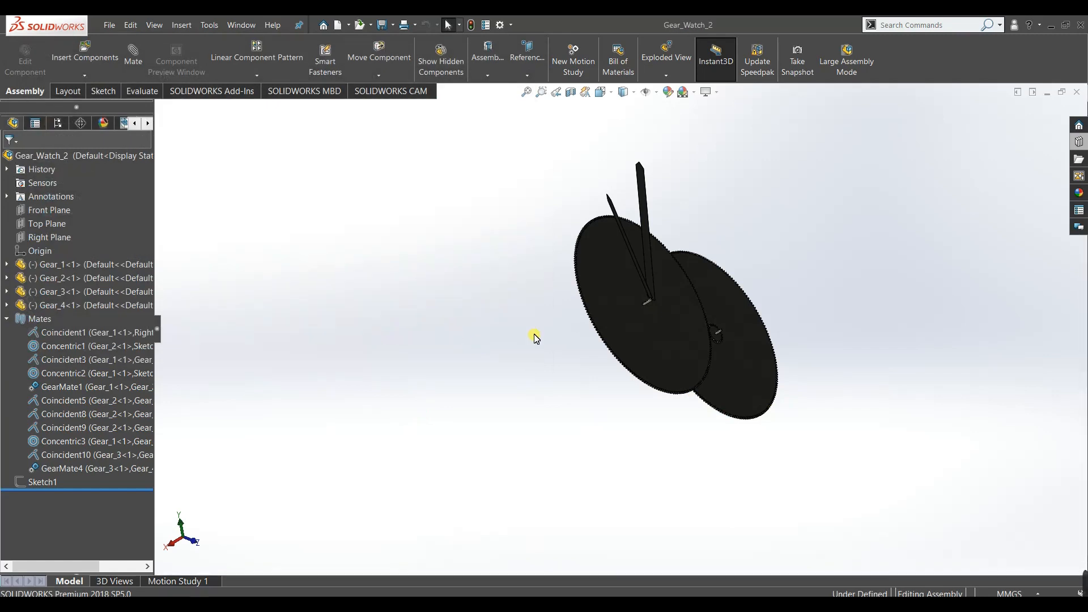
middle_drag(522, 256, 479, 369)
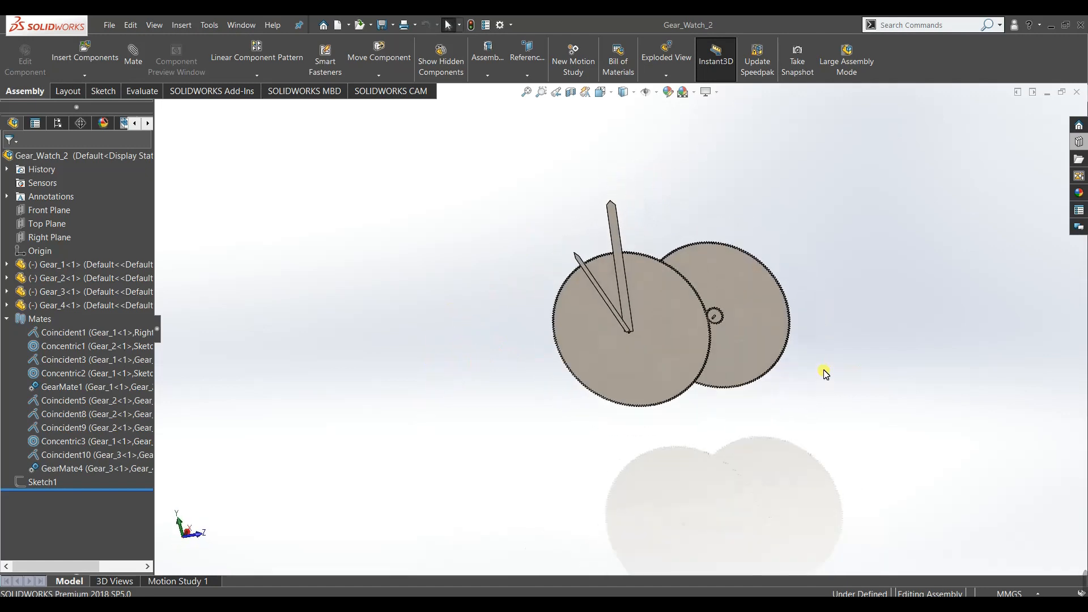
middle_drag(563, 355, 599, 348)
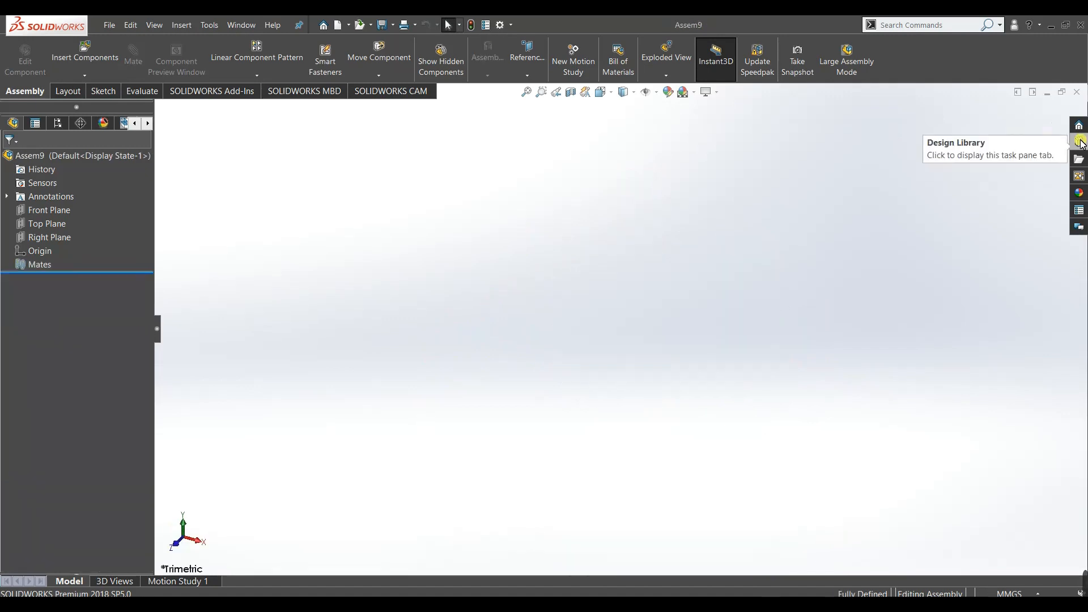
Insert a Spur Gear from the Design Library's Power Transmission Gears into the empty Assem9 assembly.
click(1079, 141)
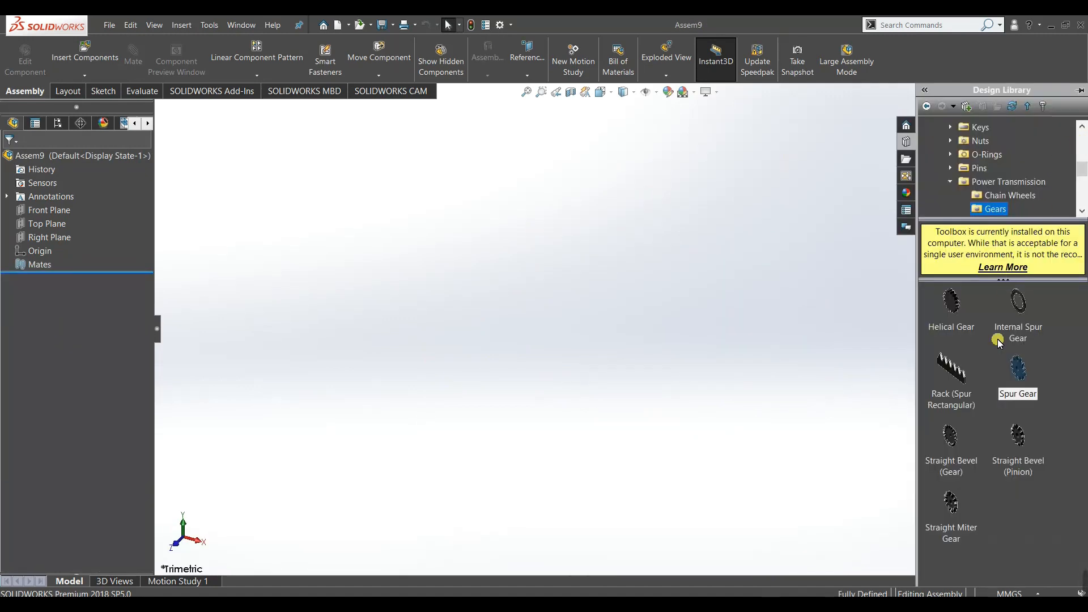
drag(1018, 375, 612, 321)
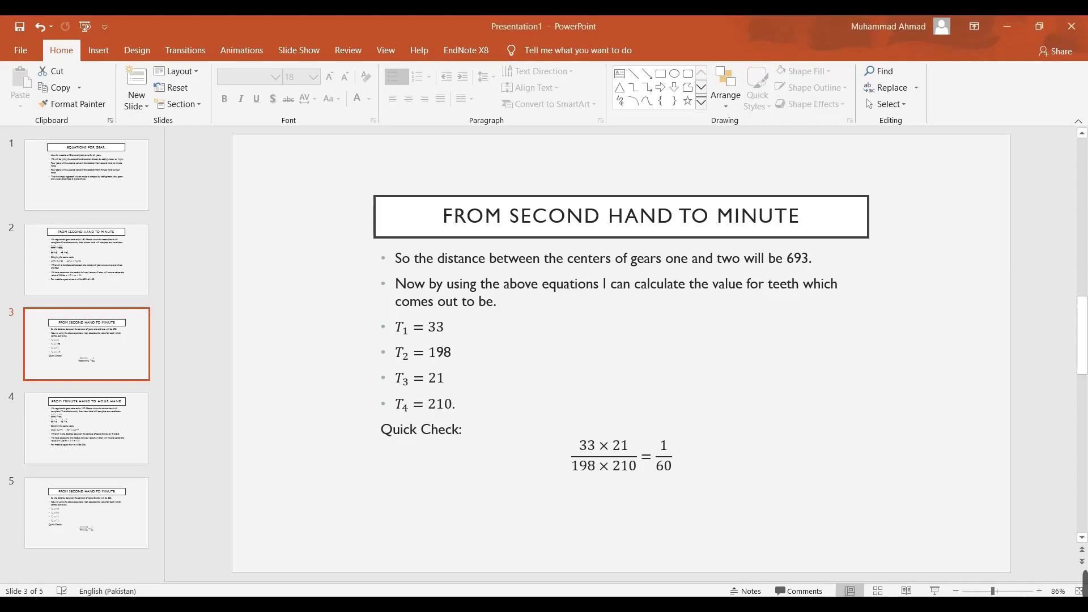
Switch to the PowerPoint presentation and consult slides 4 and 5 for the next gear set's values.
click(77, 439)
click(72, 490)
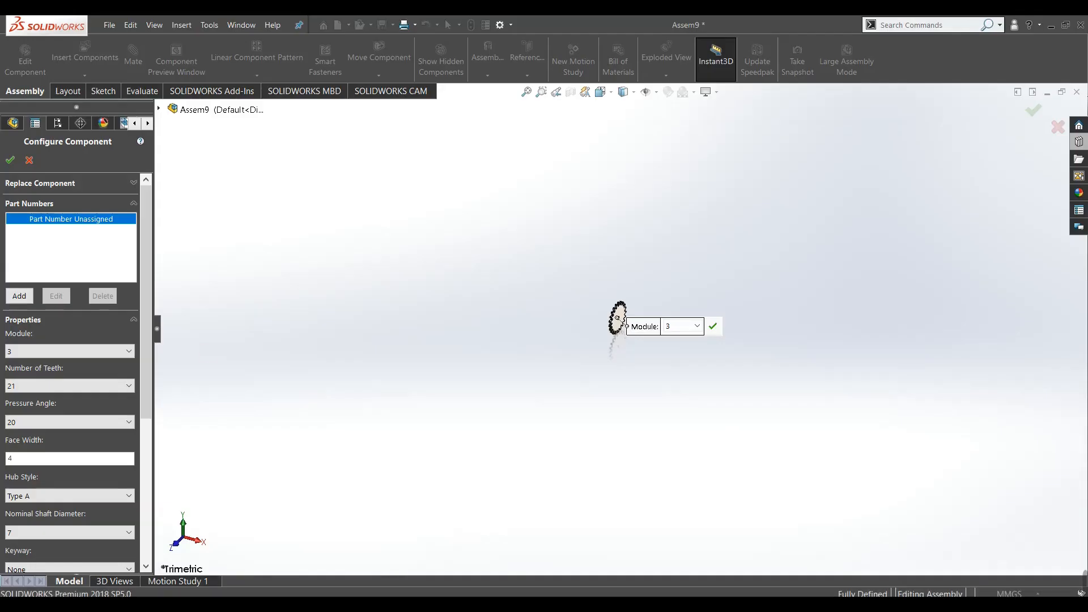
Configure the inserted spur gear with module 4 and 28 teeth, and accept the component.
click(63, 351)
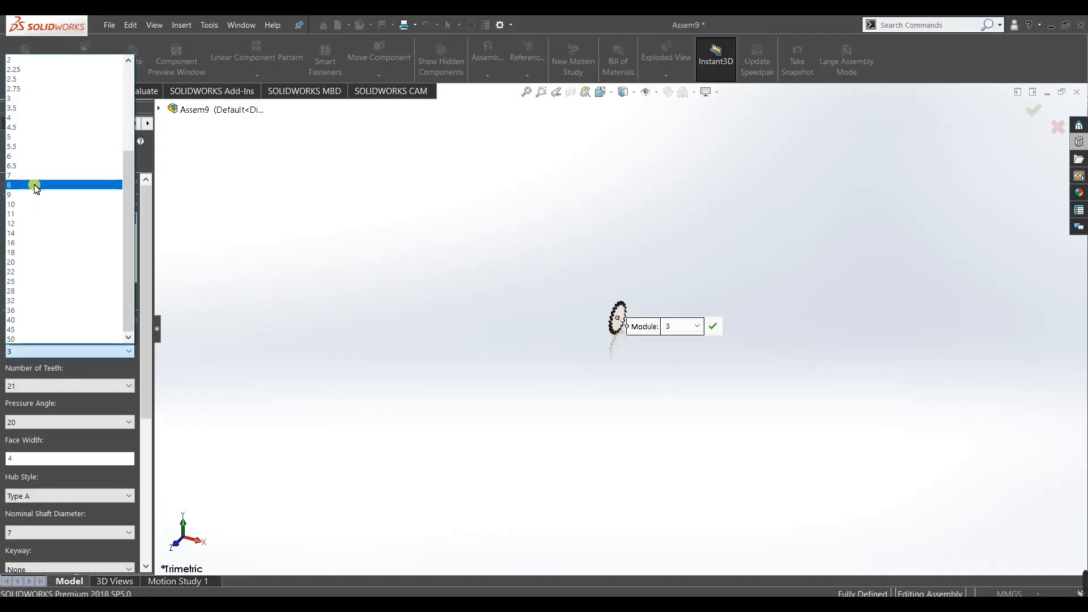
click(44, 117)
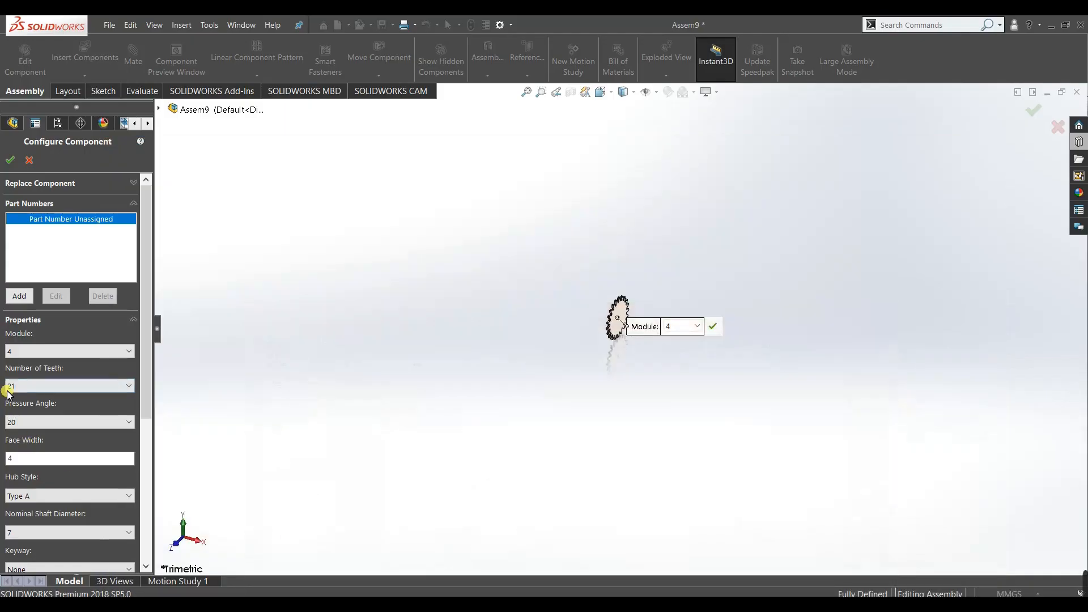
click(8, 391)
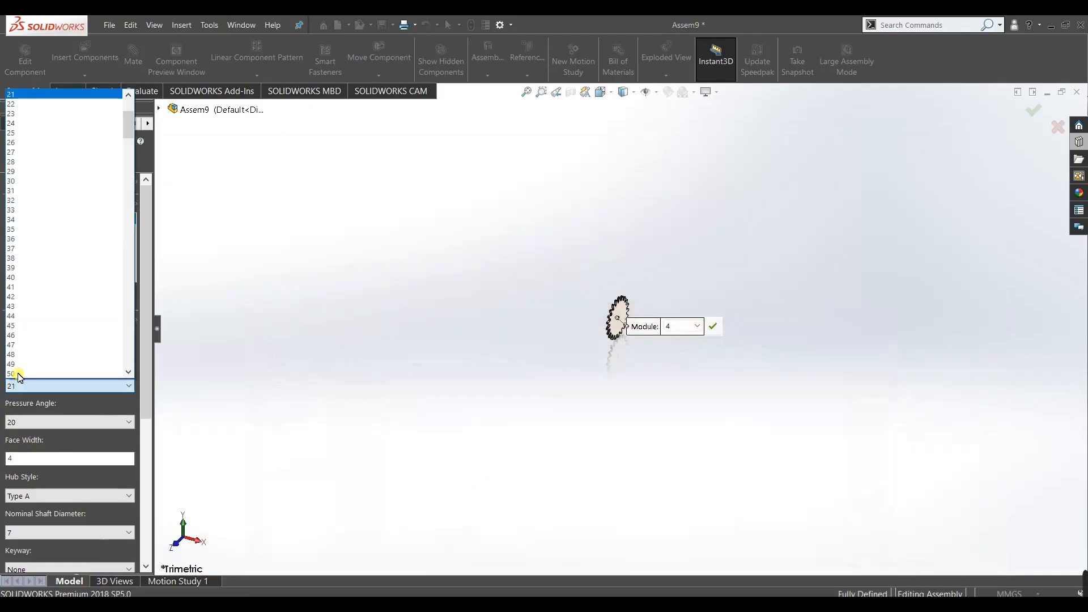
click(48, 162)
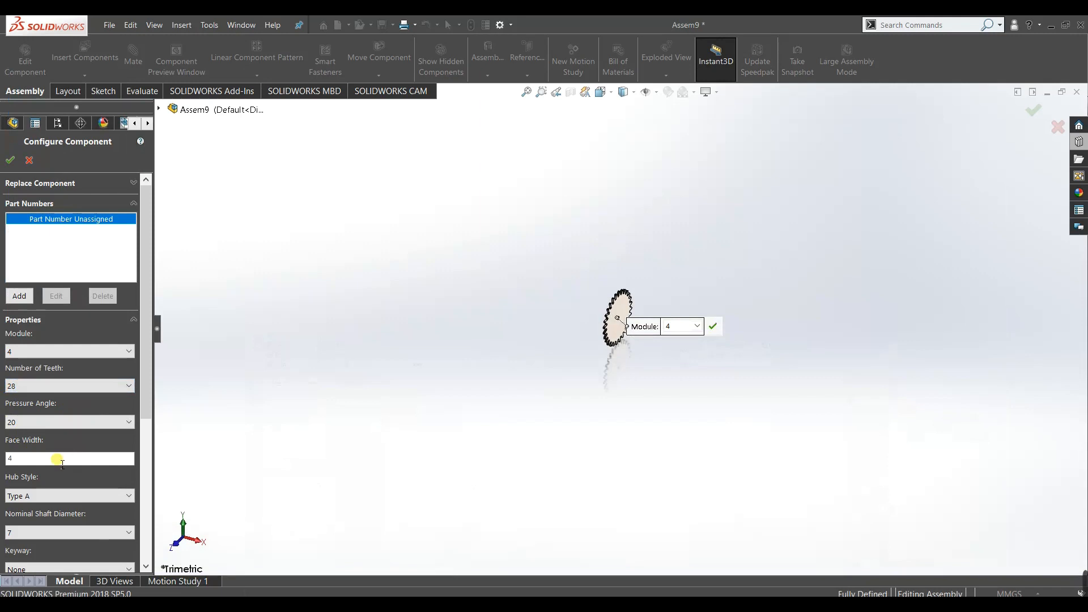
drag(146, 397, 146, 423)
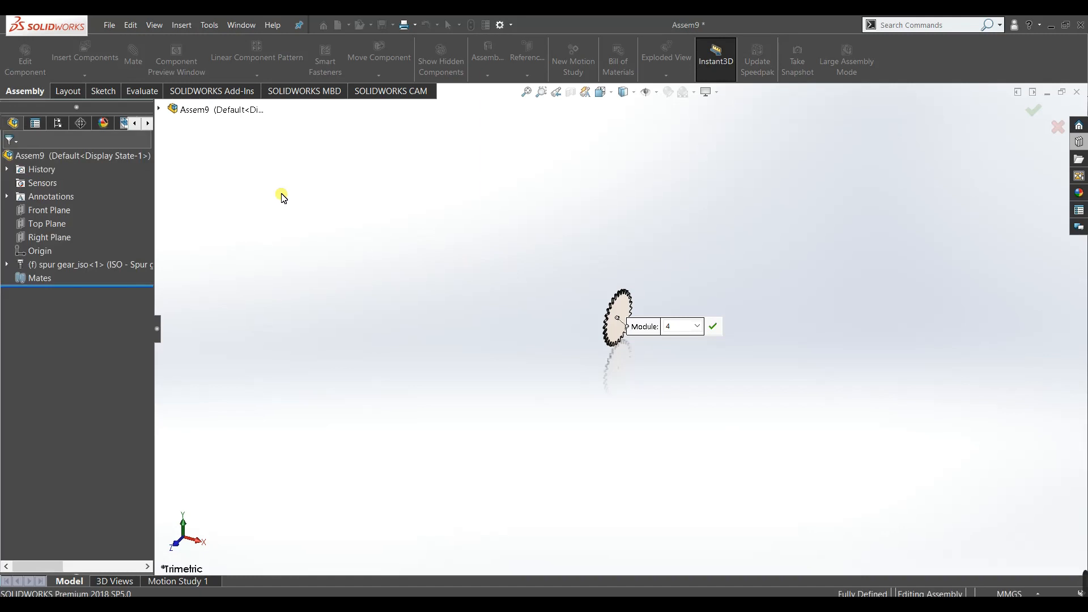
click(12, 160)
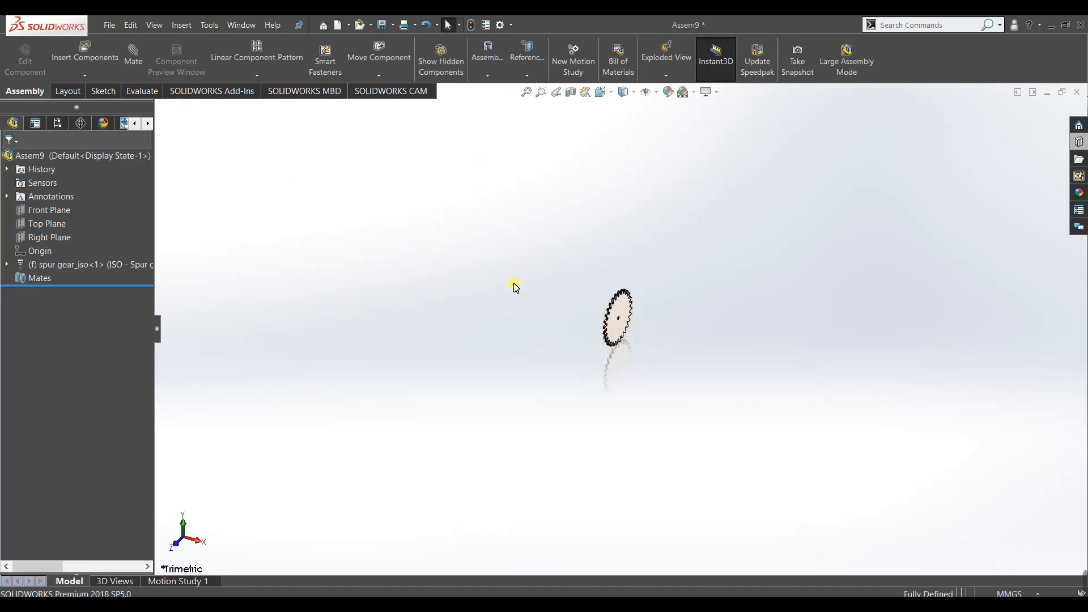
Save the gear as a part named Gear_5 in the Gear_Watch folder and close Assem9 without saving it.
key(ctrl+s)
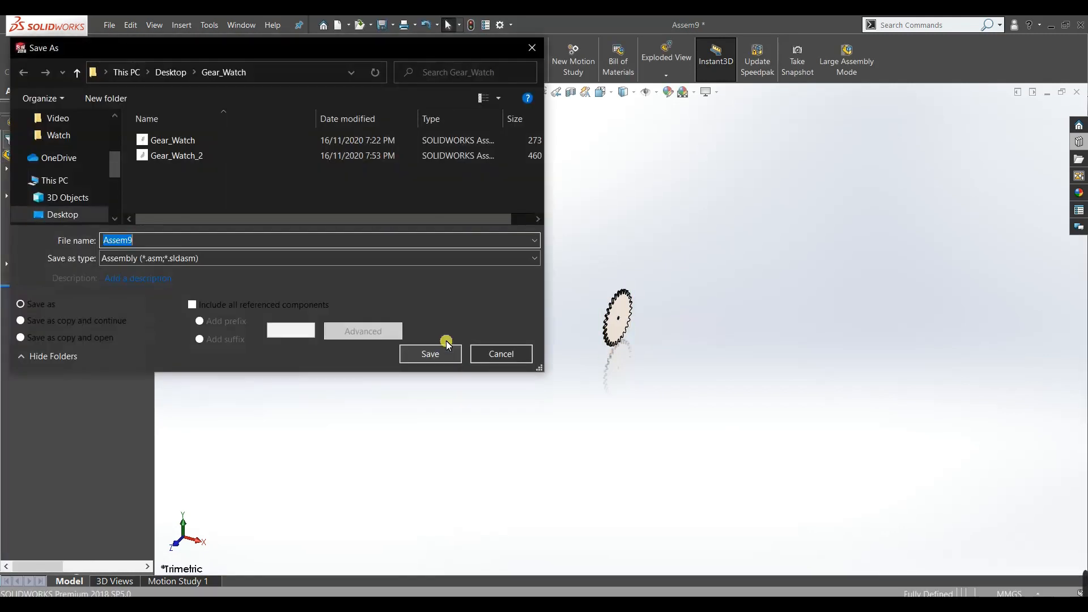
click(257, 259)
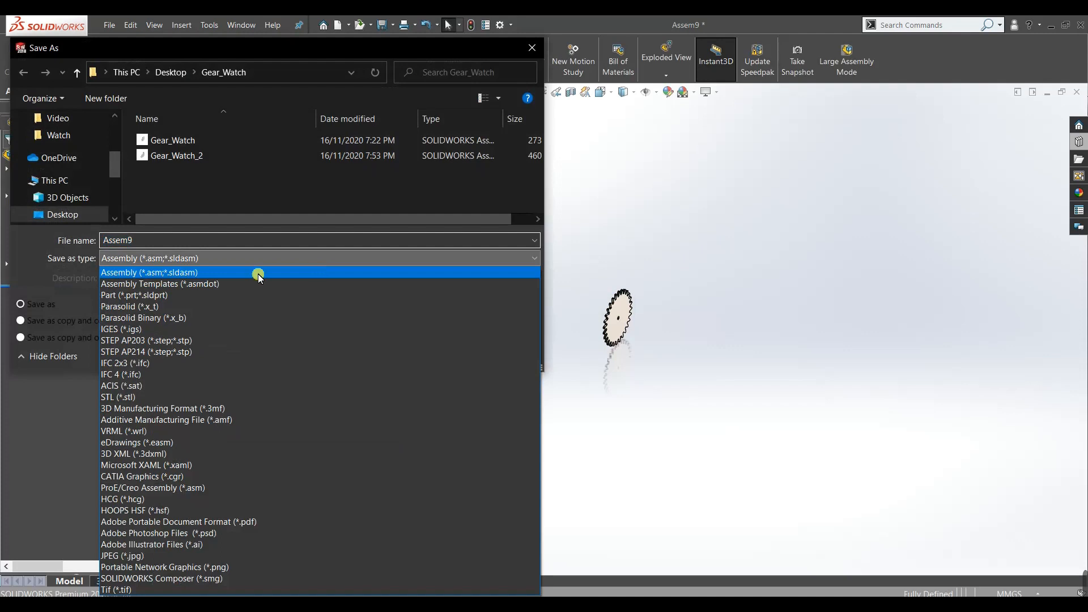
click(210, 296)
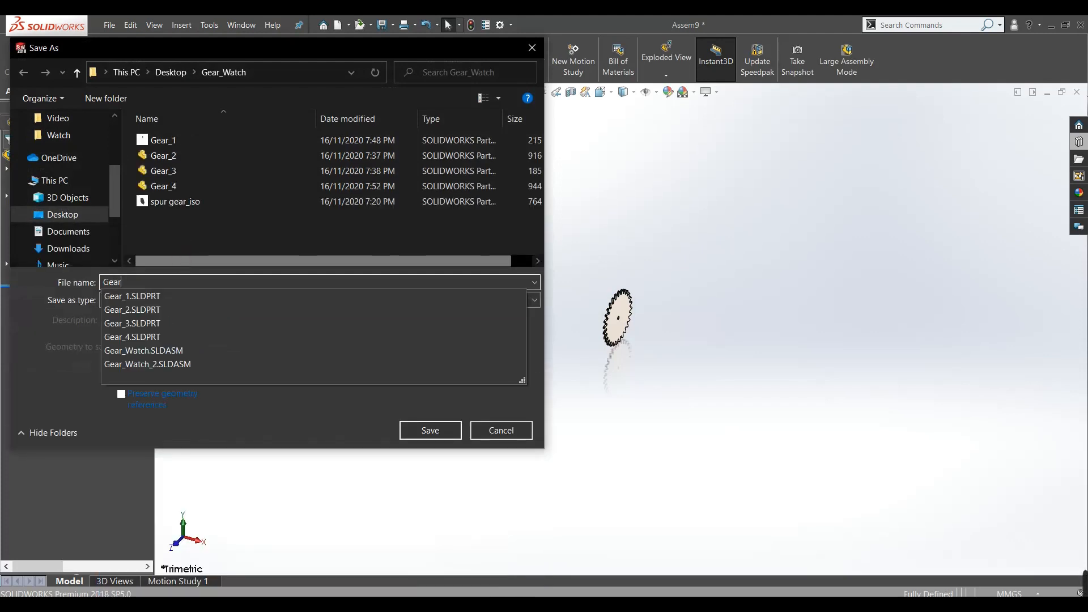
key(Return)
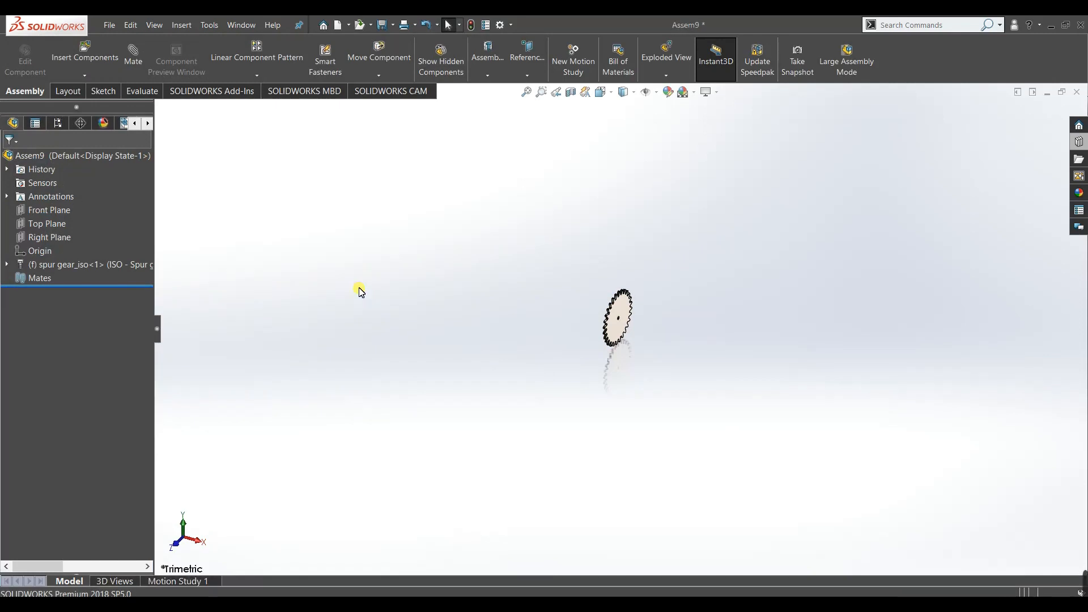
key(ctrl+w)
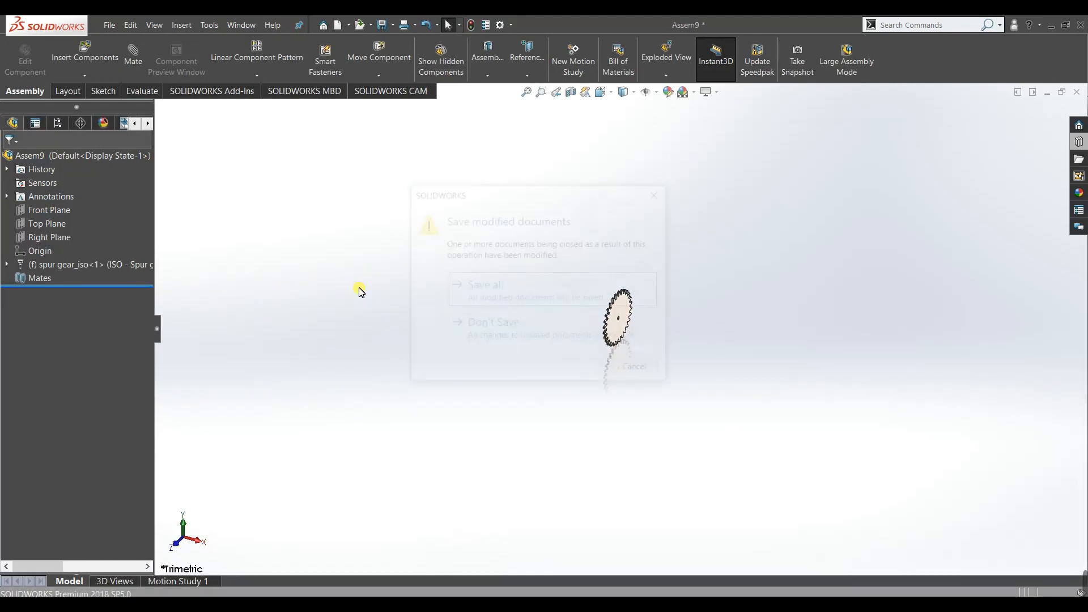
click(488, 322)
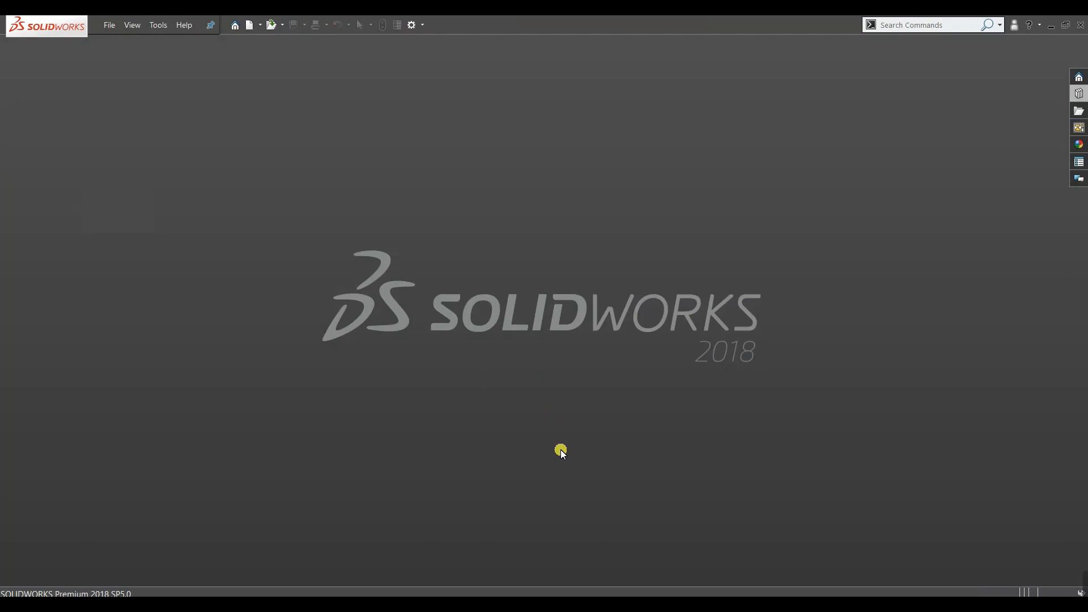
Create a new assembly without existing components and insert a Spur Gear from the Design Library.
key(ctrl+n)
click(465, 461)
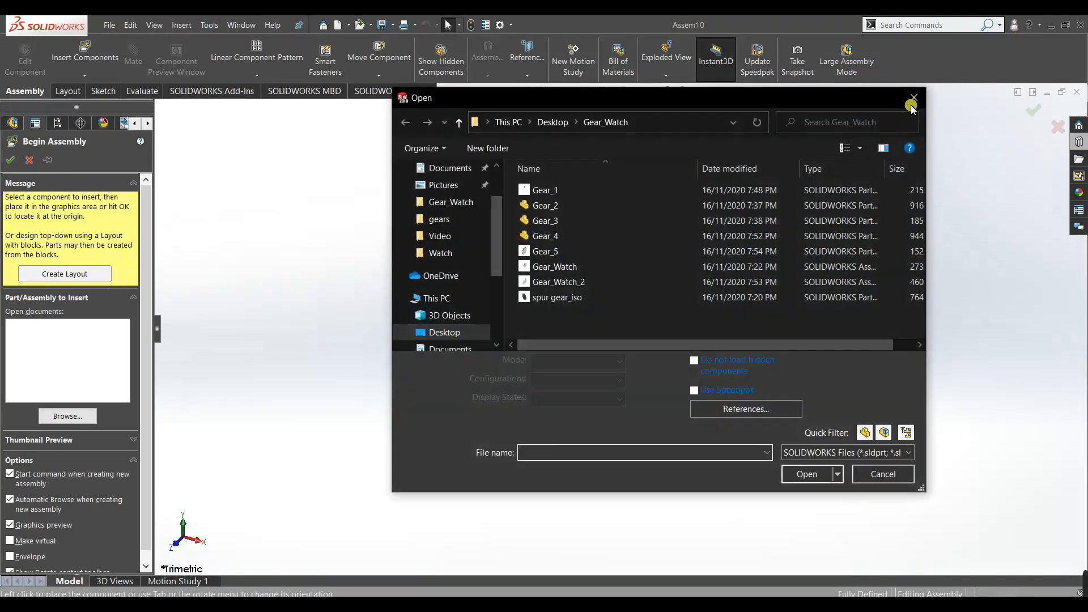
click(911, 102)
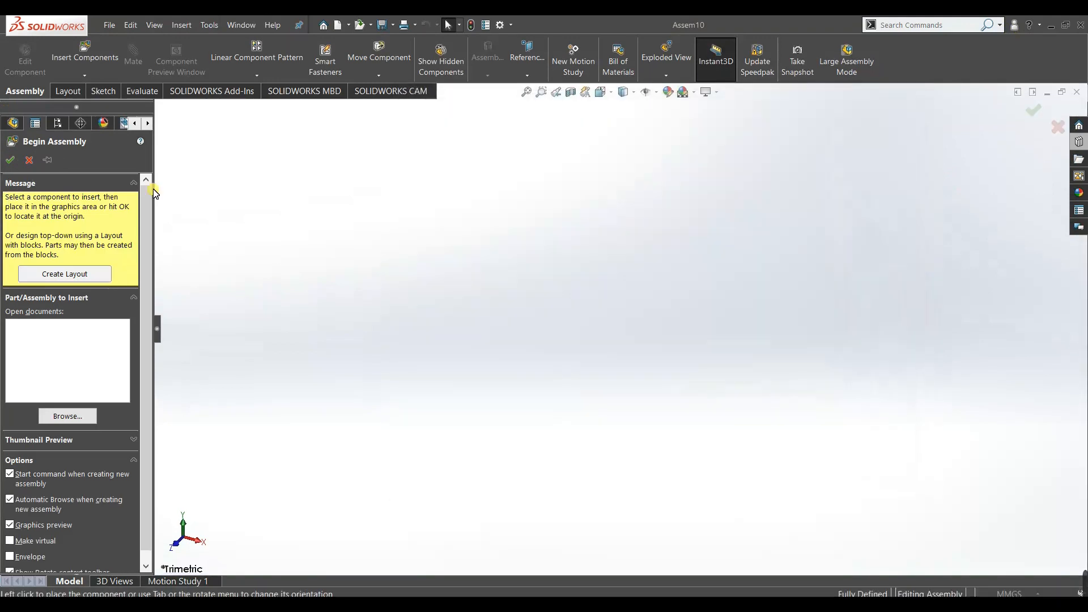
click(11, 158)
click(1080, 143)
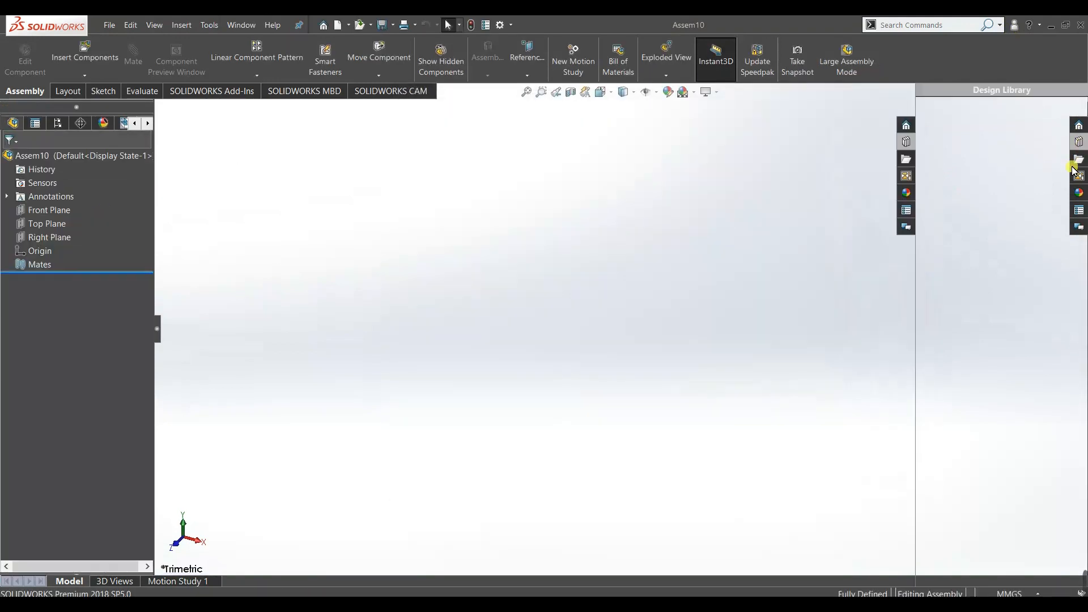
drag(1018, 368, 558, 327)
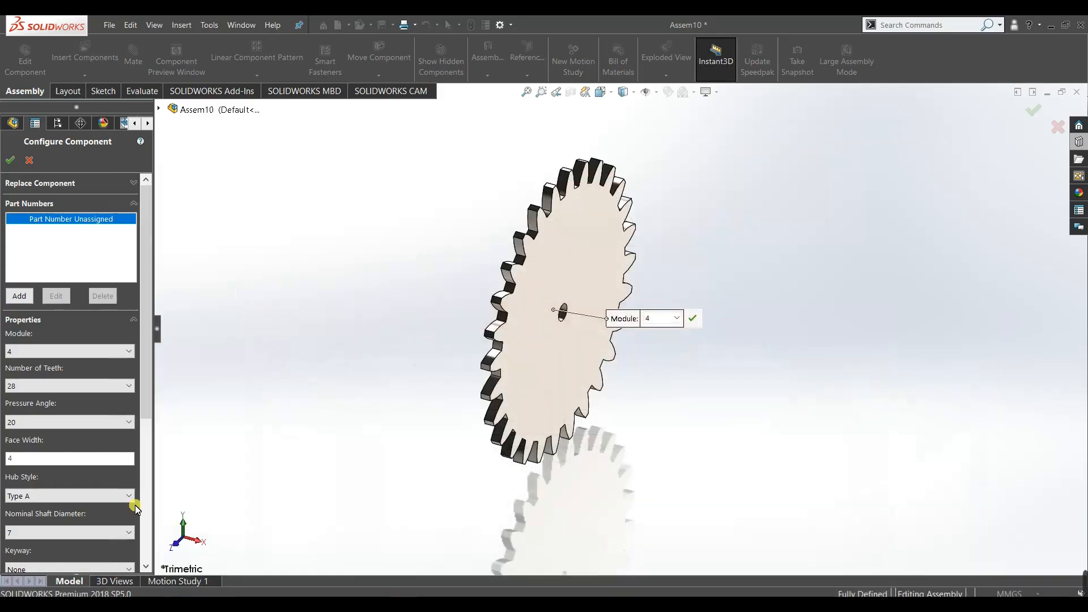
Configure the gear with 56 teeth, Type B hub, hub diameter 7, overall length 25 and nominal shaft diameter 6, placing only one copy.
click(68, 385)
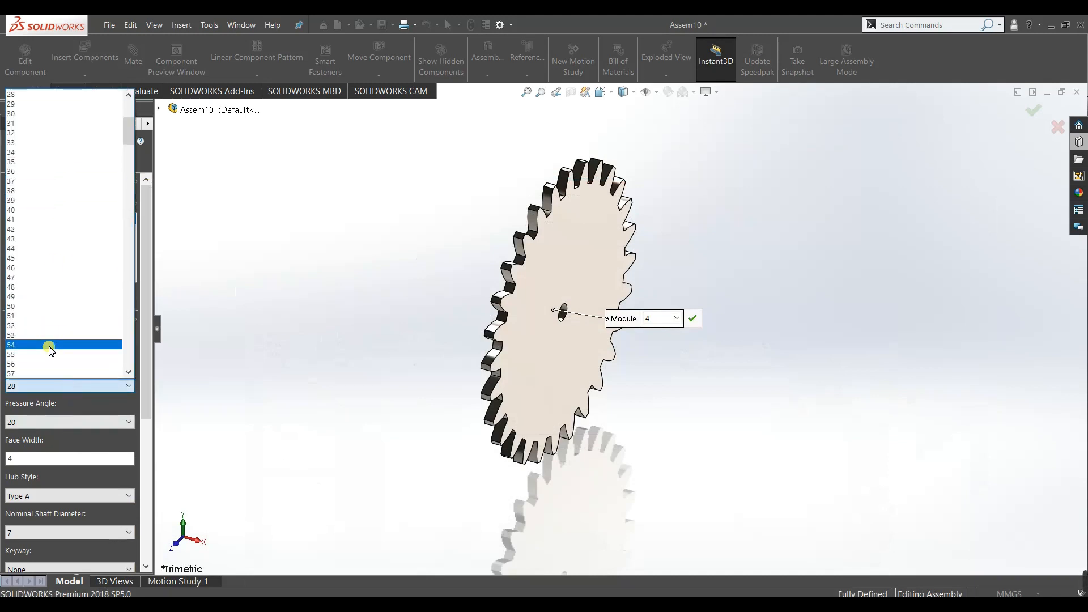
click(48, 363)
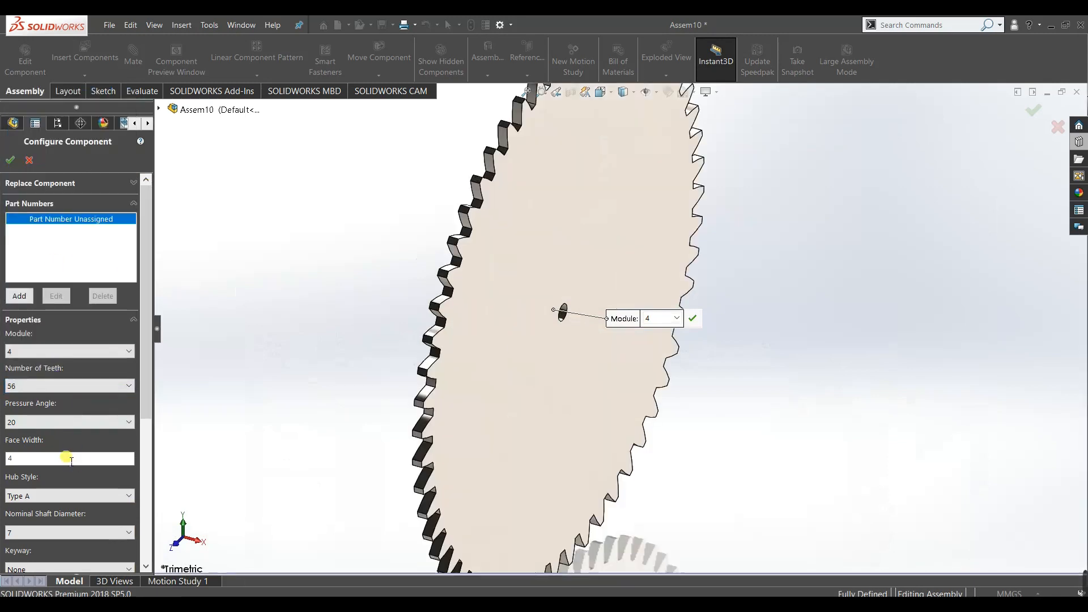
click(97, 503)
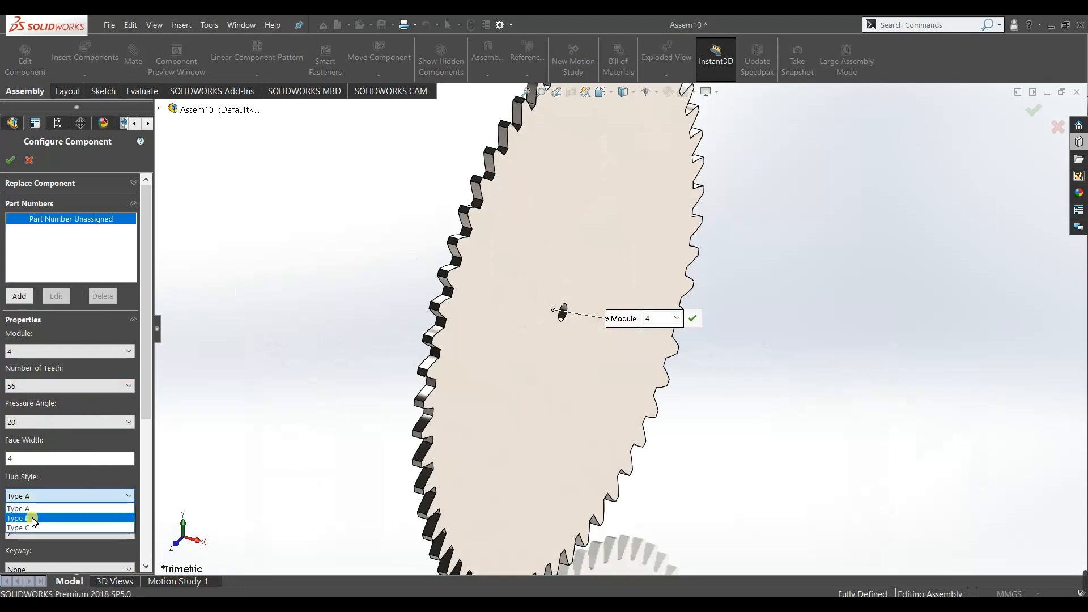
click(97, 514)
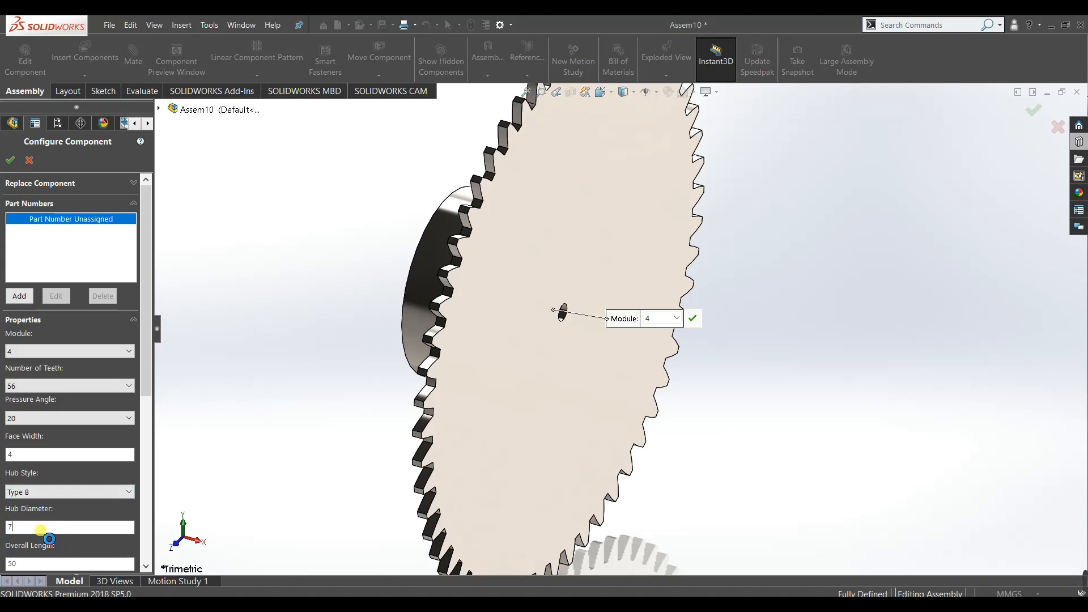
drag(150, 387, 148, 442)
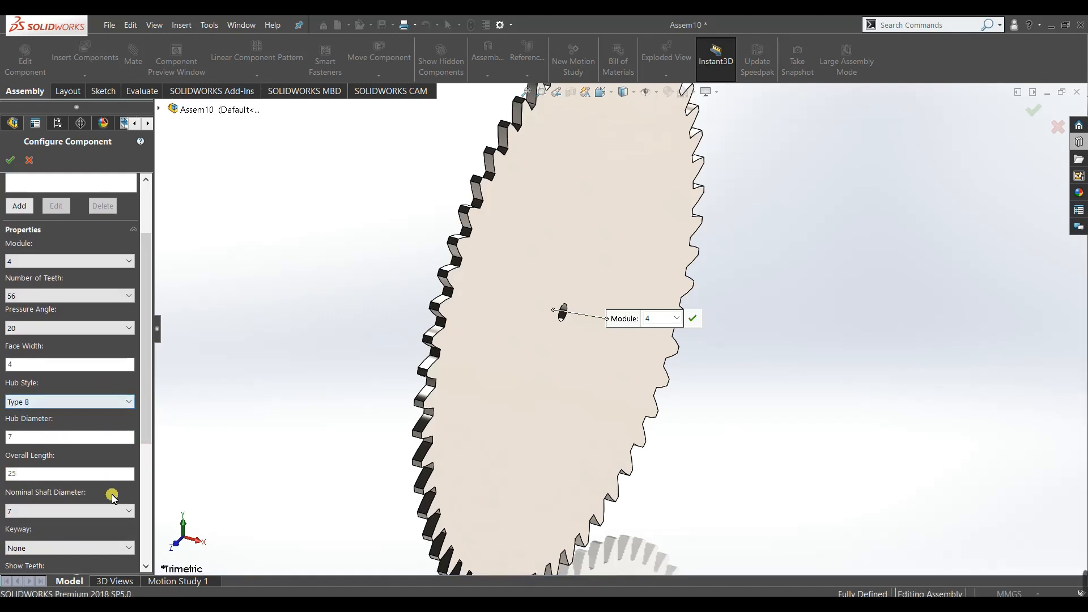
click(105, 511)
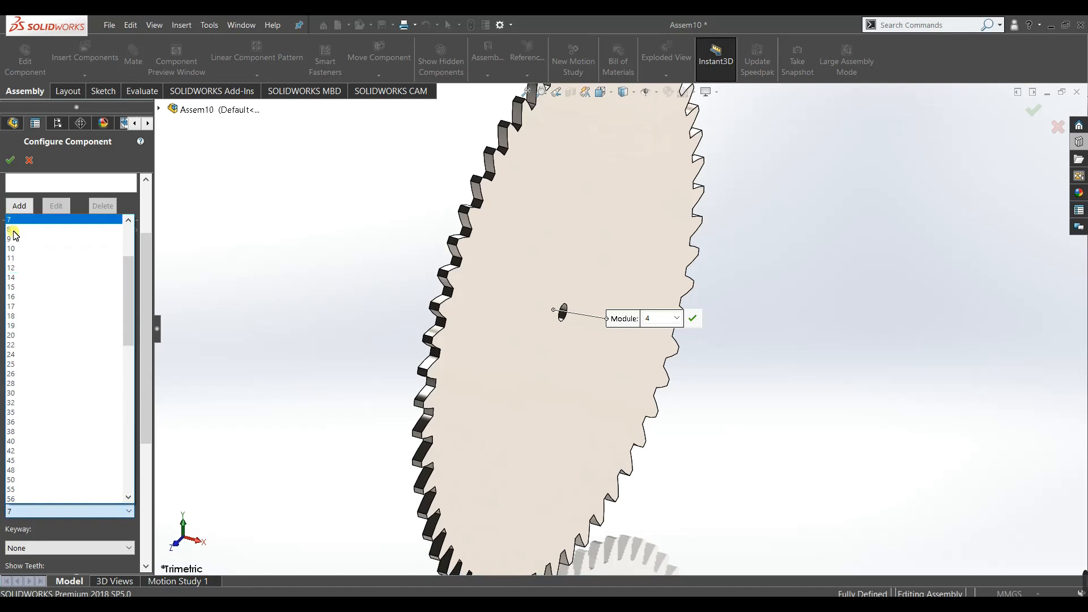
click(17, 240)
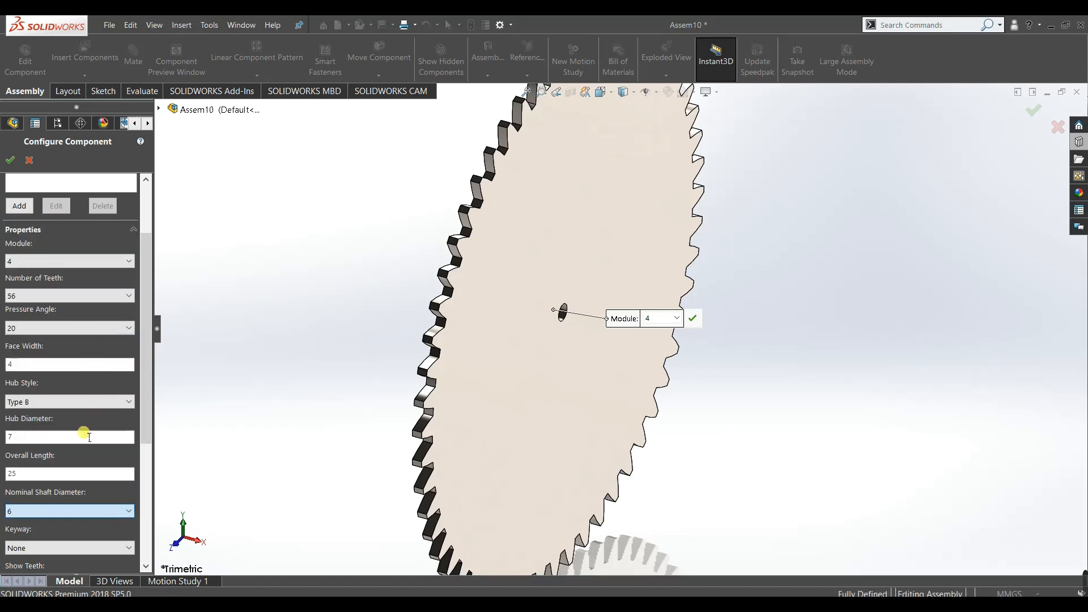
click(11, 160)
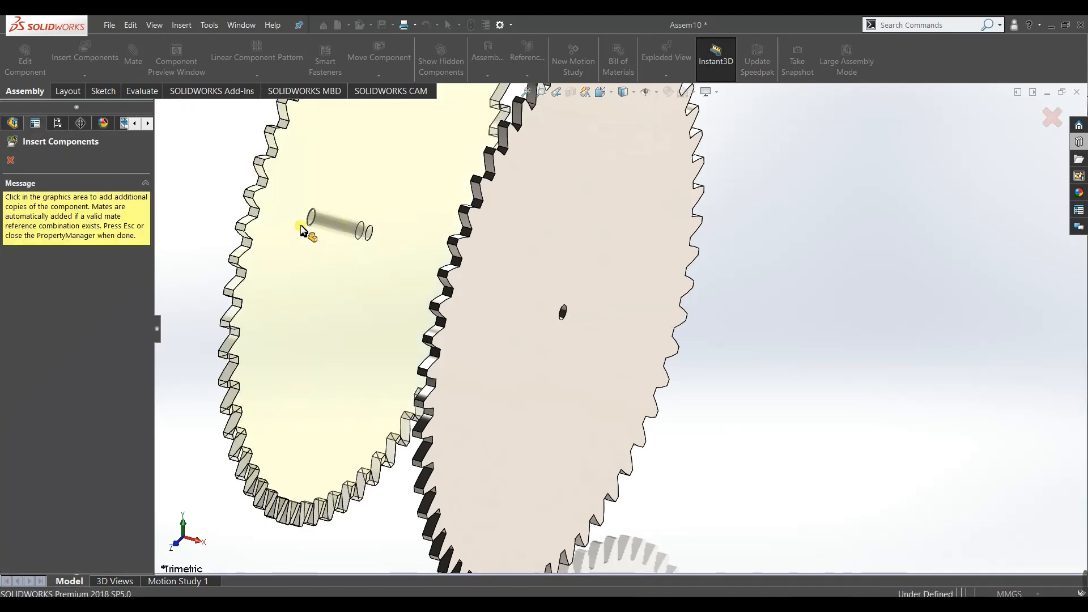
click(11, 166)
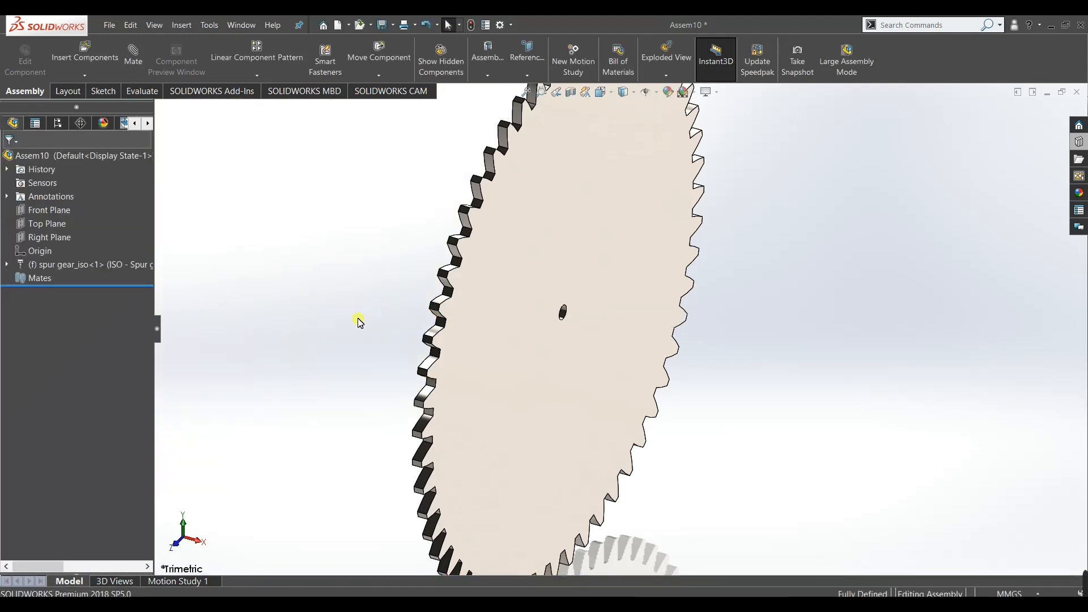
Save the 56-tooth gear without rebuilding as a part named Gear_6, and close Assem10 without saving it.
key(ctrl+s)
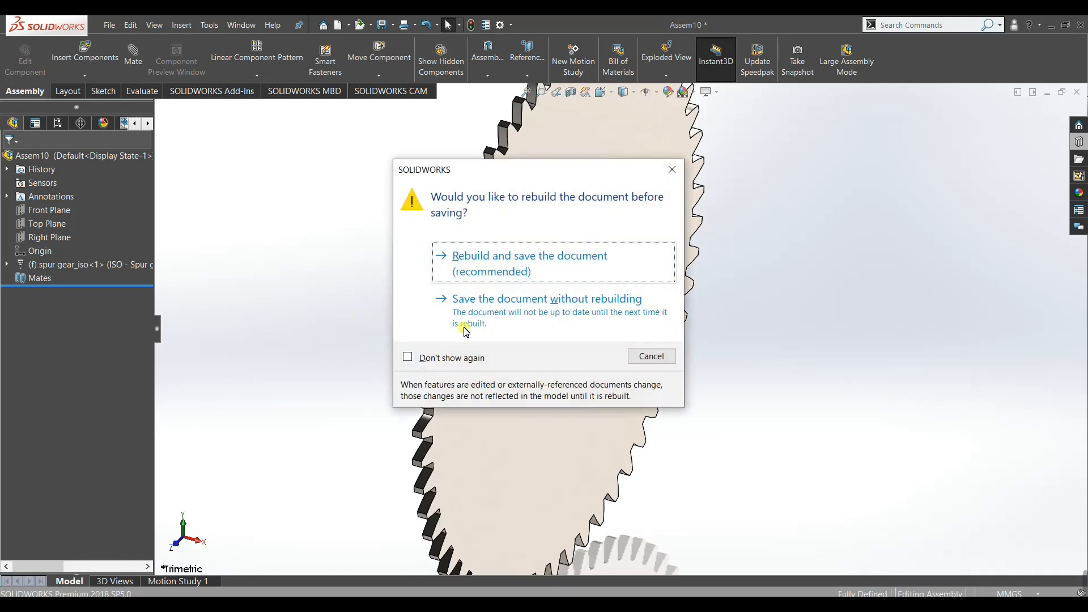
click(485, 317)
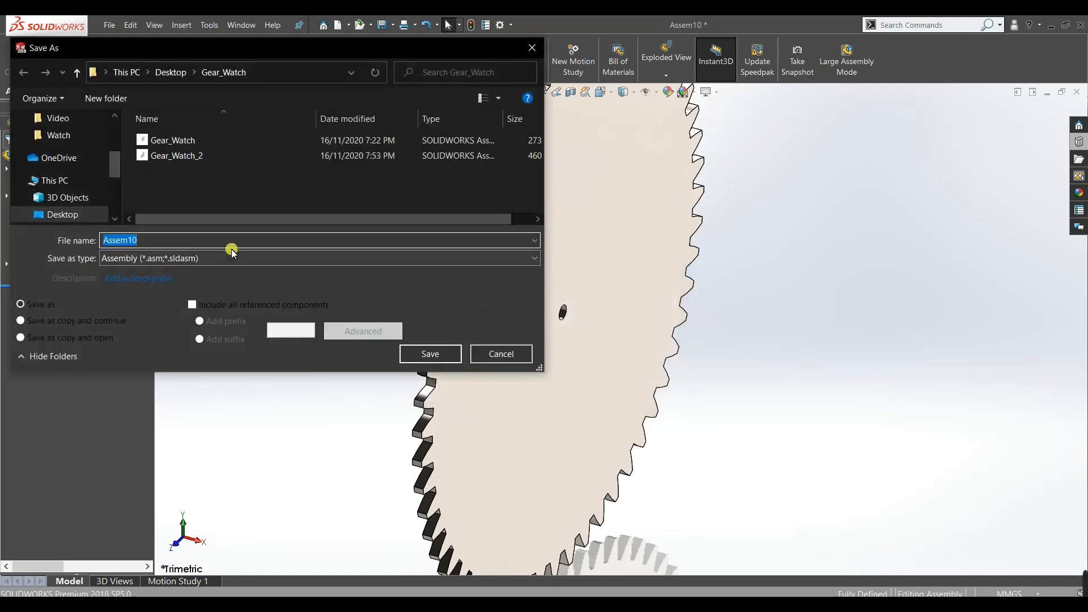
click(230, 258)
click(213, 297)
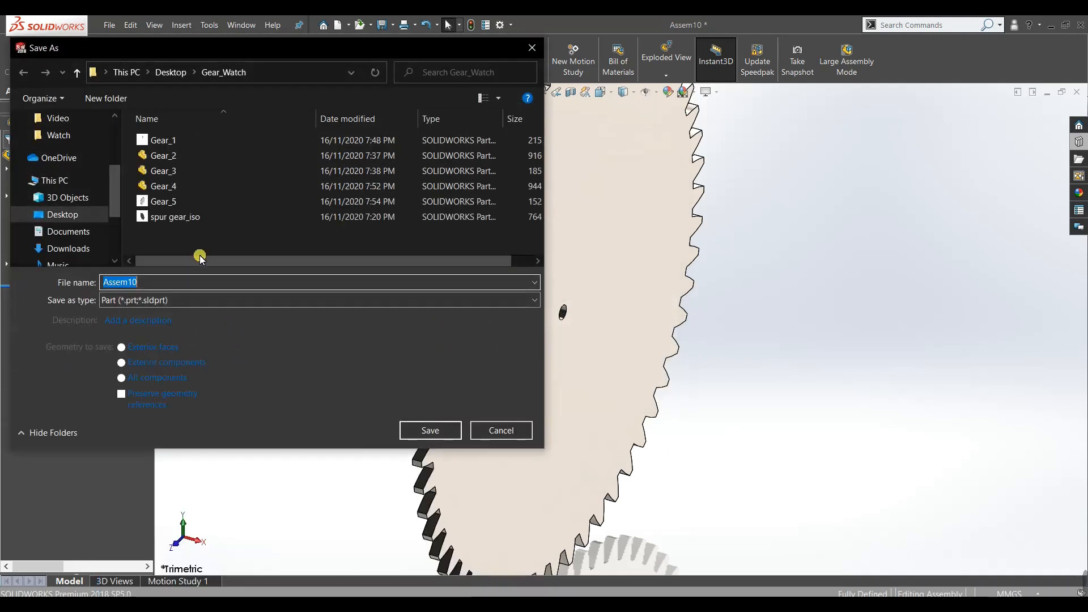
text(Gear)
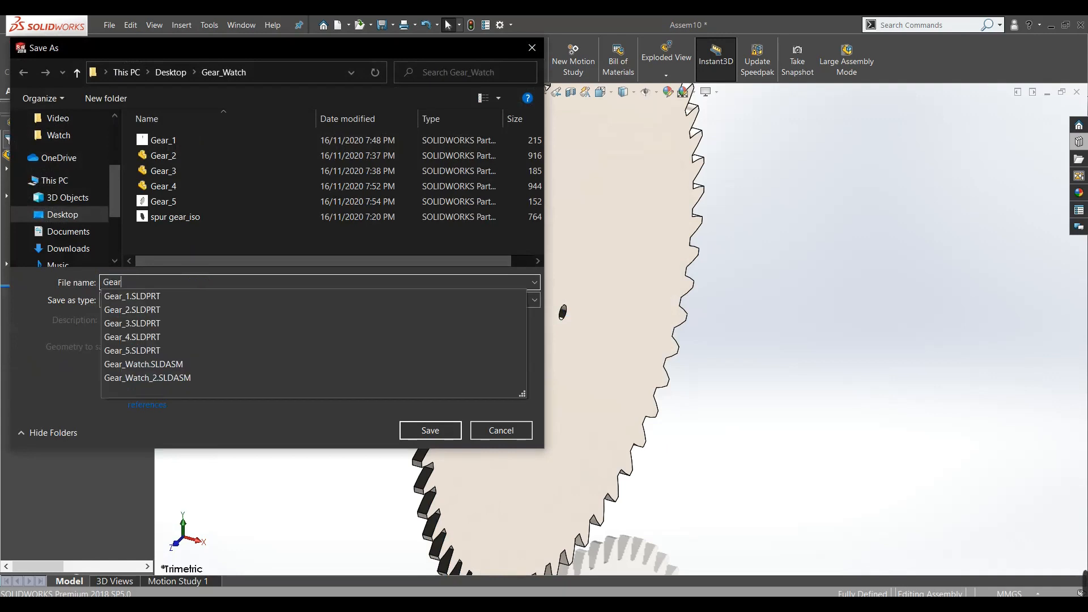
text(_6)
key(Return)
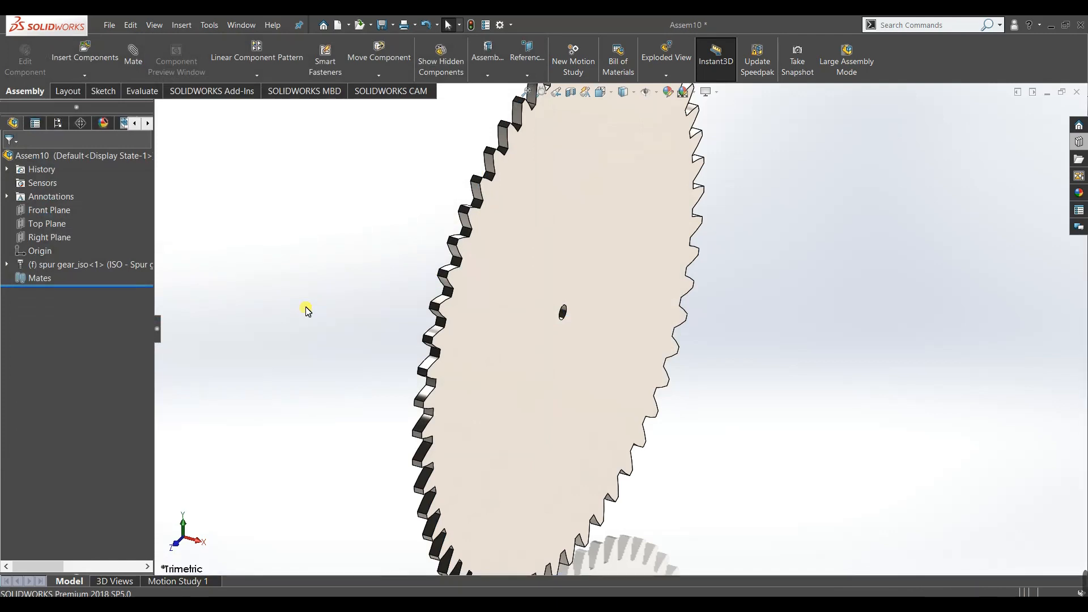
key(ctrl+w)
click(479, 334)
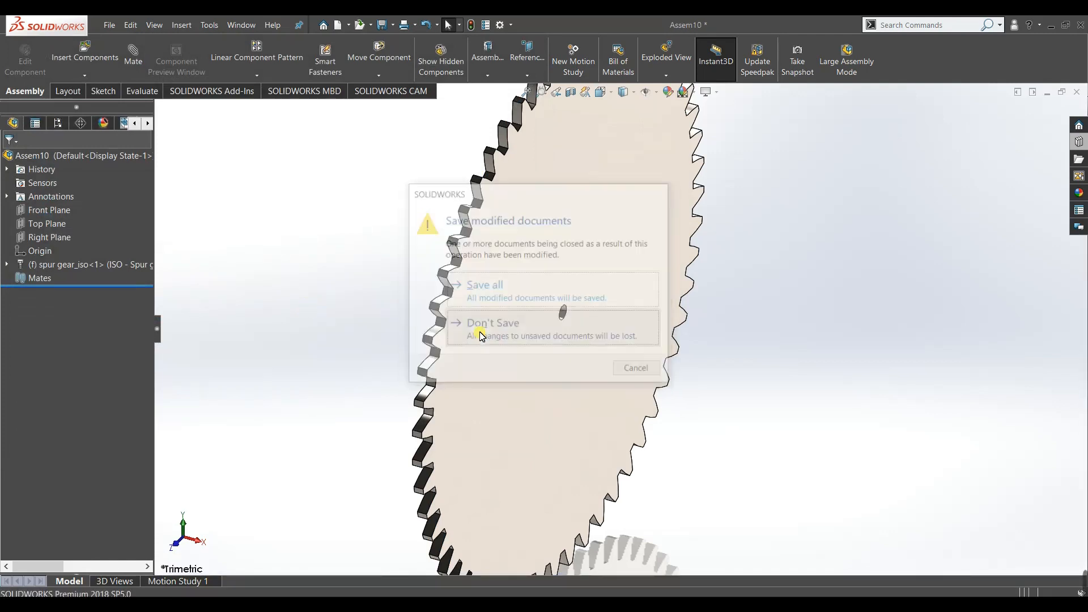
Create a new assembly without existing components and add a Spur Gear from the Design Library.
key(ctrl+n)
click(445, 458)
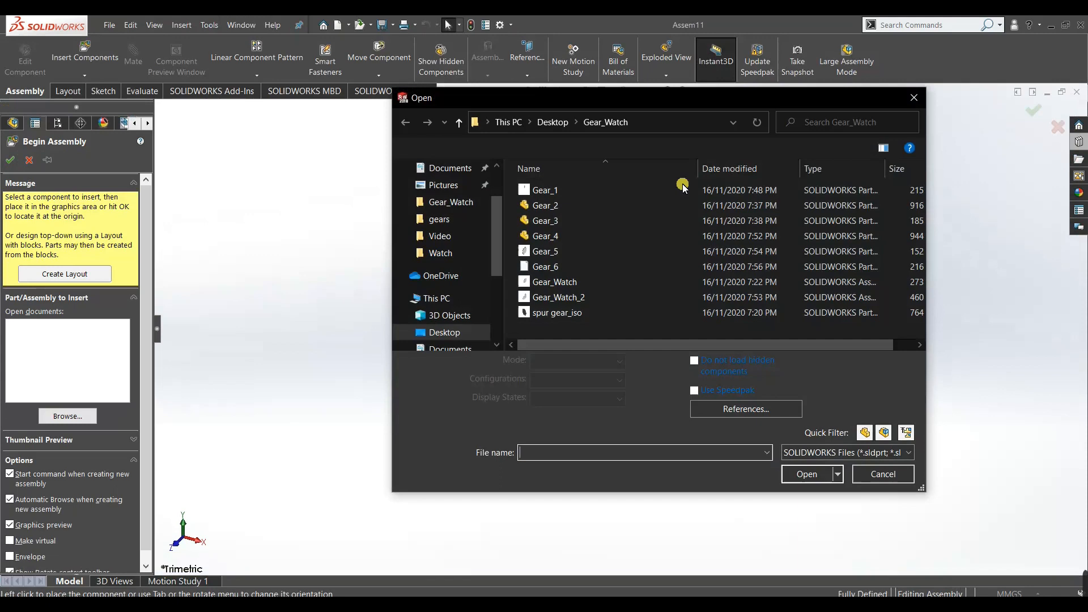
click(914, 97)
key(Escape)
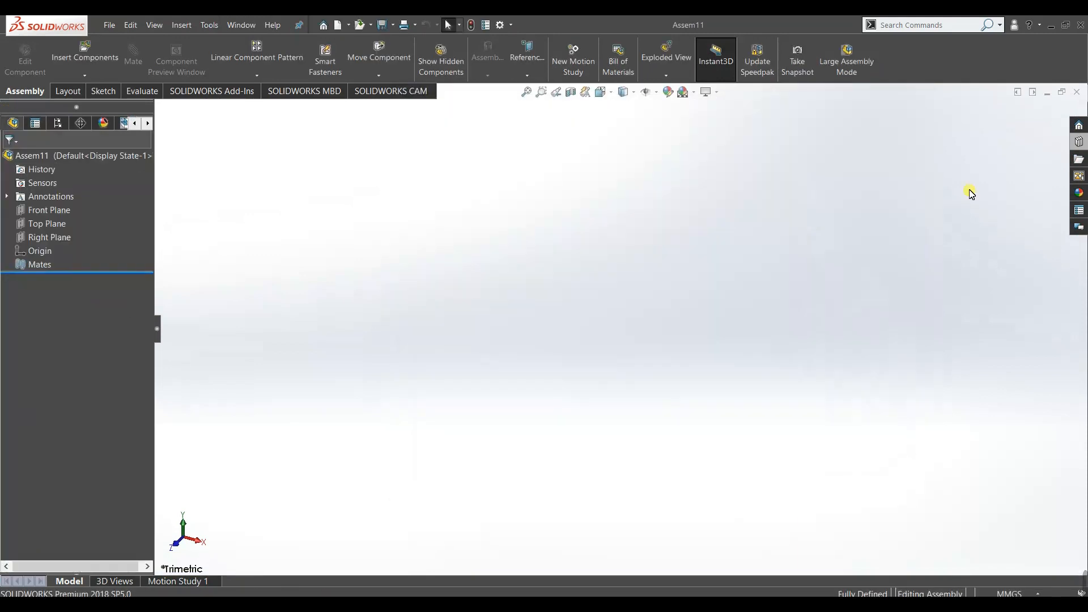
click(1079, 142)
drag(1018, 395, 604, 299)
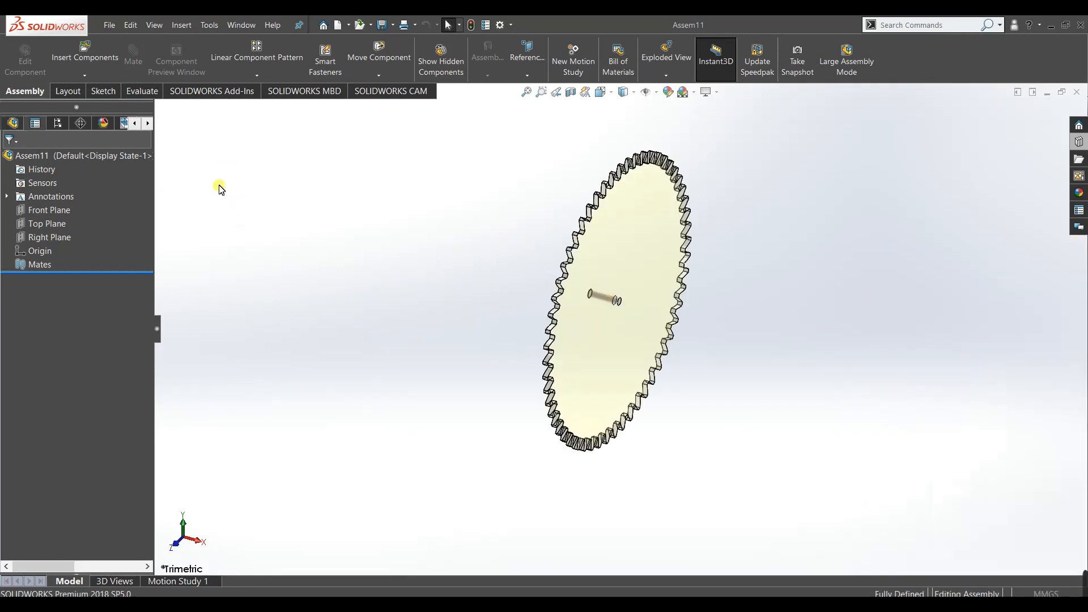
Configure the gear with 12 teeth, Type A hub and nominal shaft diameter 7, placing only one copy.
click(56, 384)
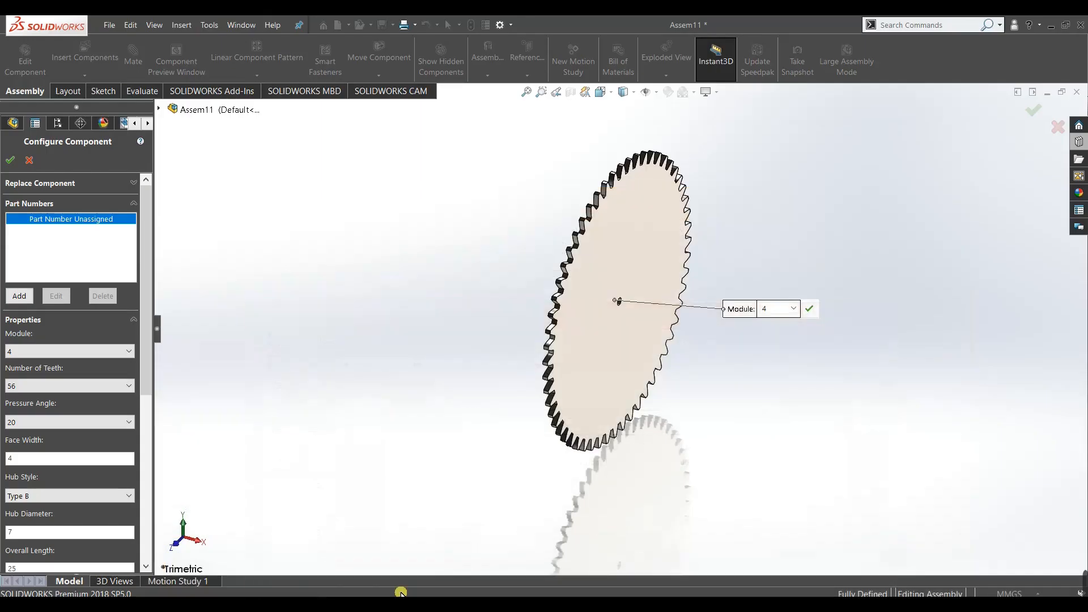
click(71, 382)
scroll(62, 205, up, 12)
scroll(20, 117, up, 4)
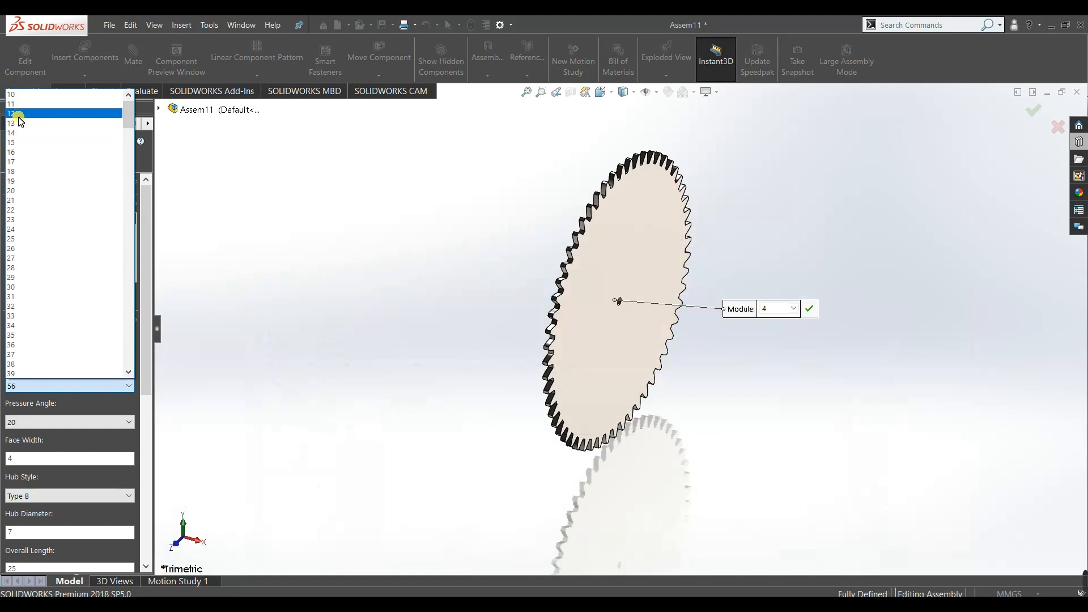
click(20, 116)
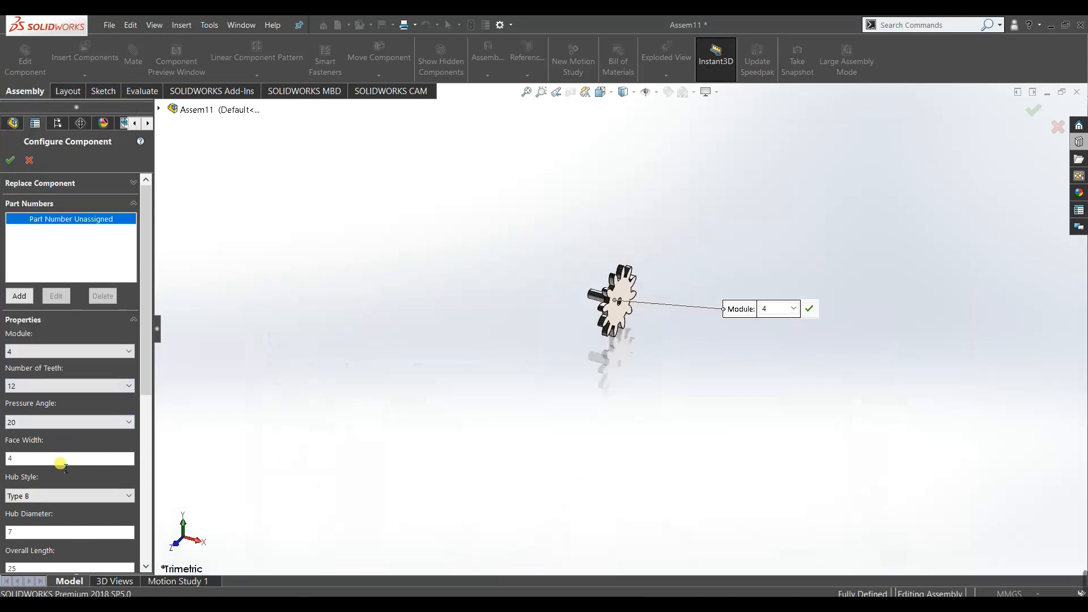
click(61, 496)
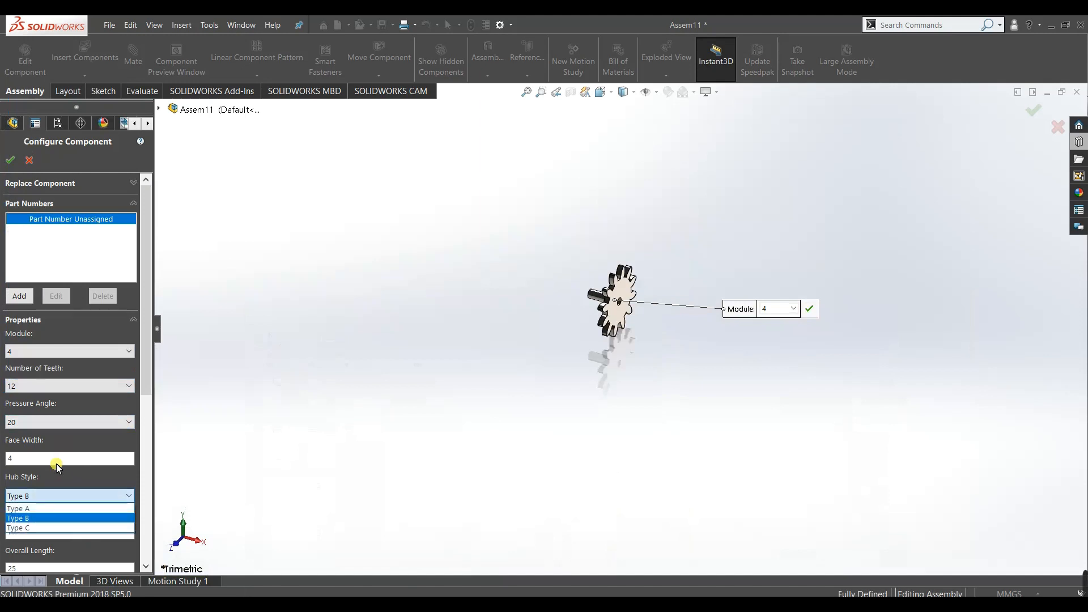
click(74, 509)
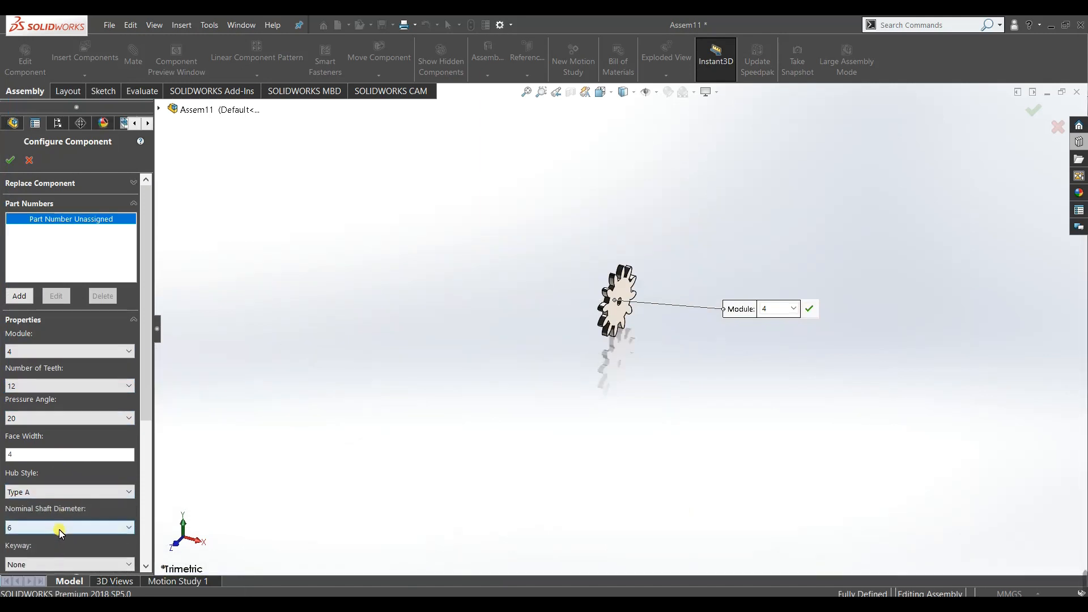
click(59, 528)
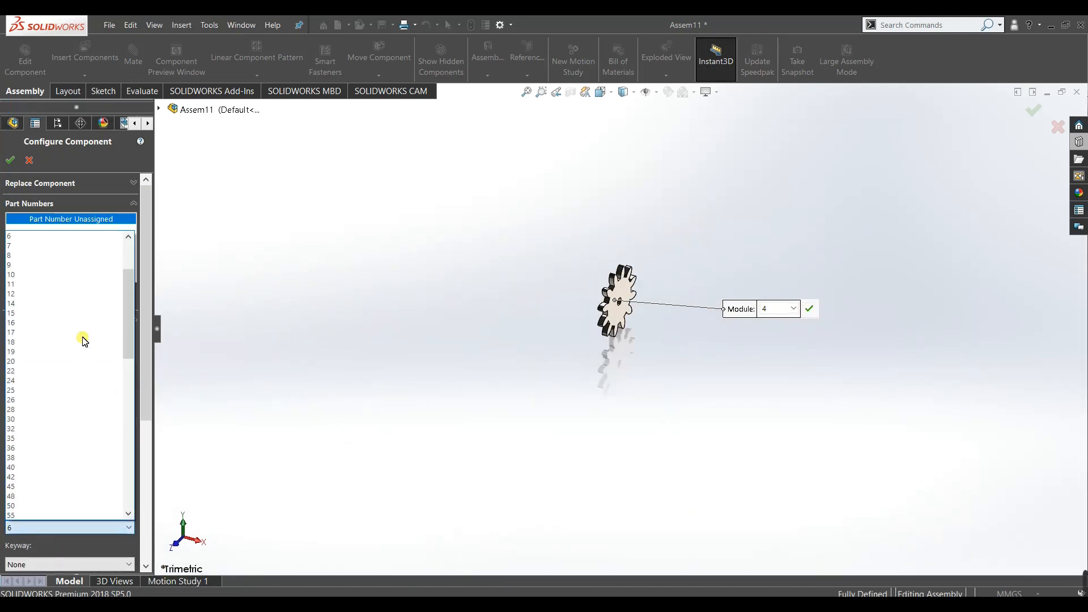
click(59, 245)
click(4, 162)
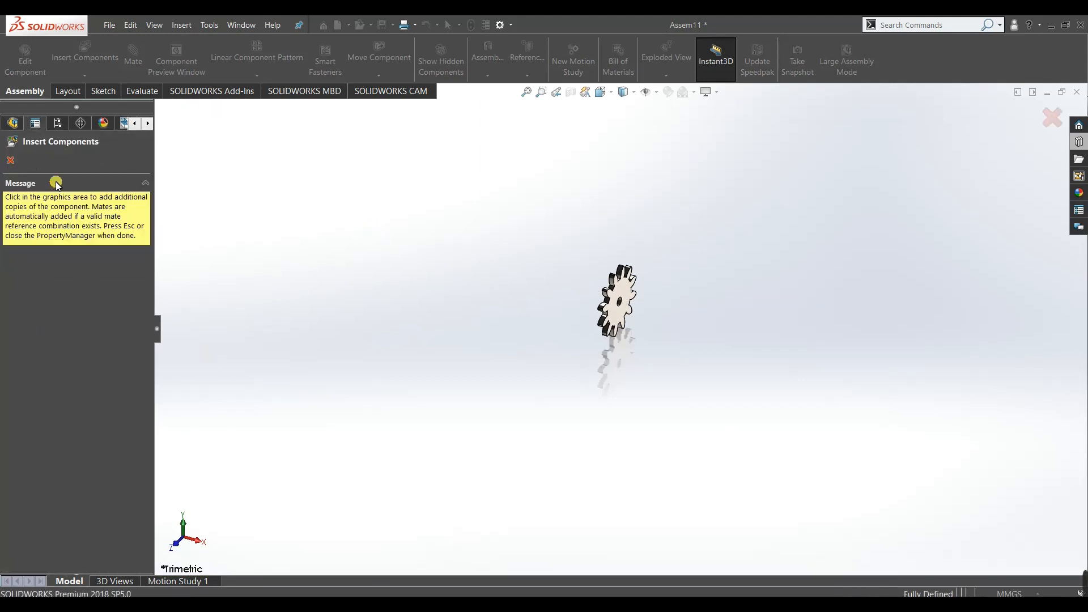
click(11, 161)
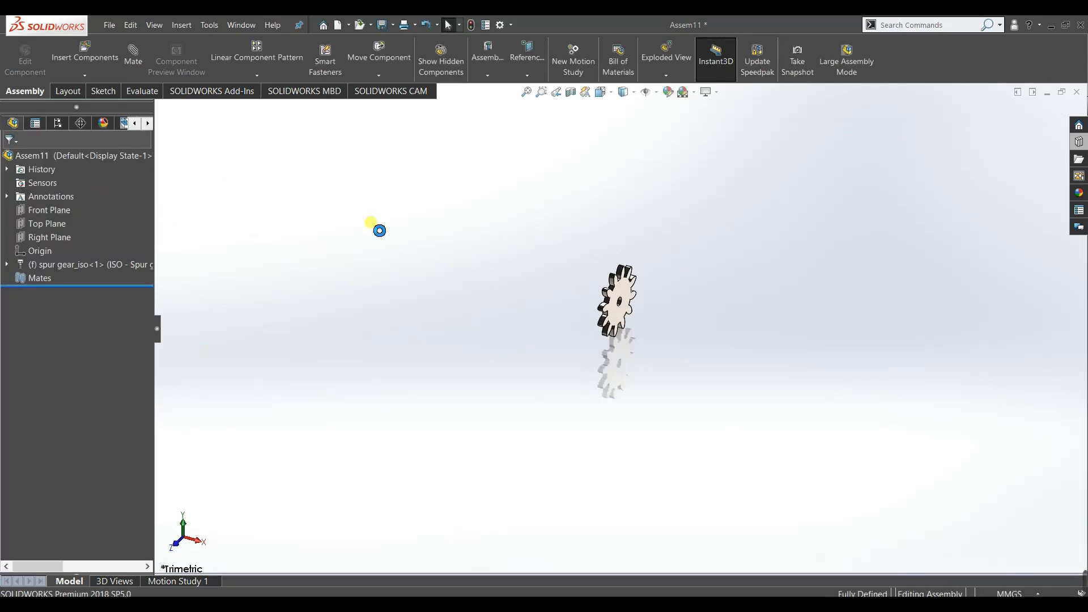
Save the 12-tooth gear without rebuilding as a part named Gear_7, and close Assem11 without saving it.
key(ctrl+s)
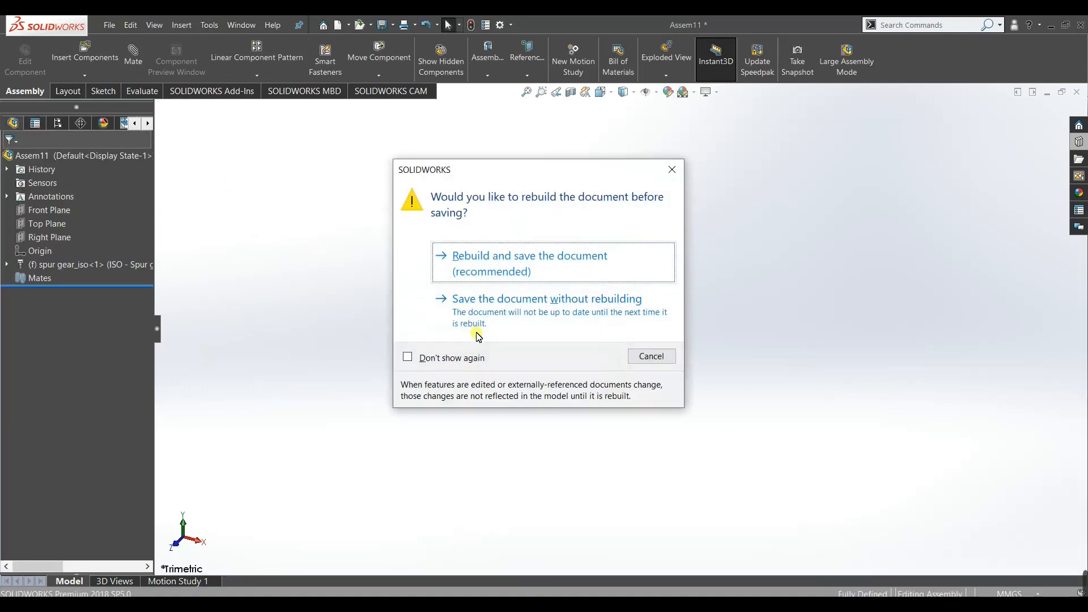
click(518, 318)
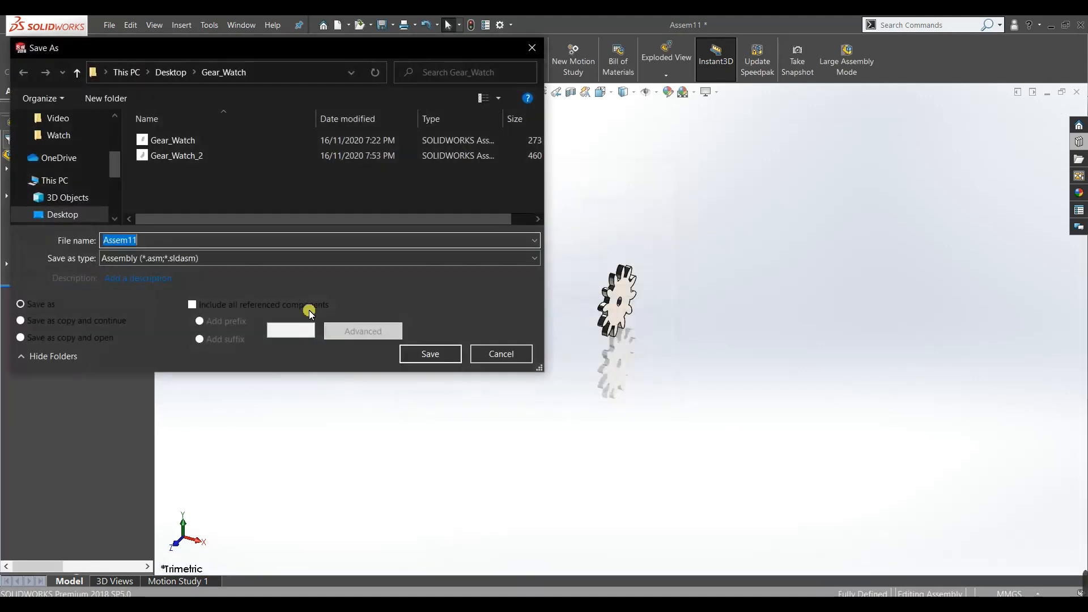
click(299, 258)
click(284, 291)
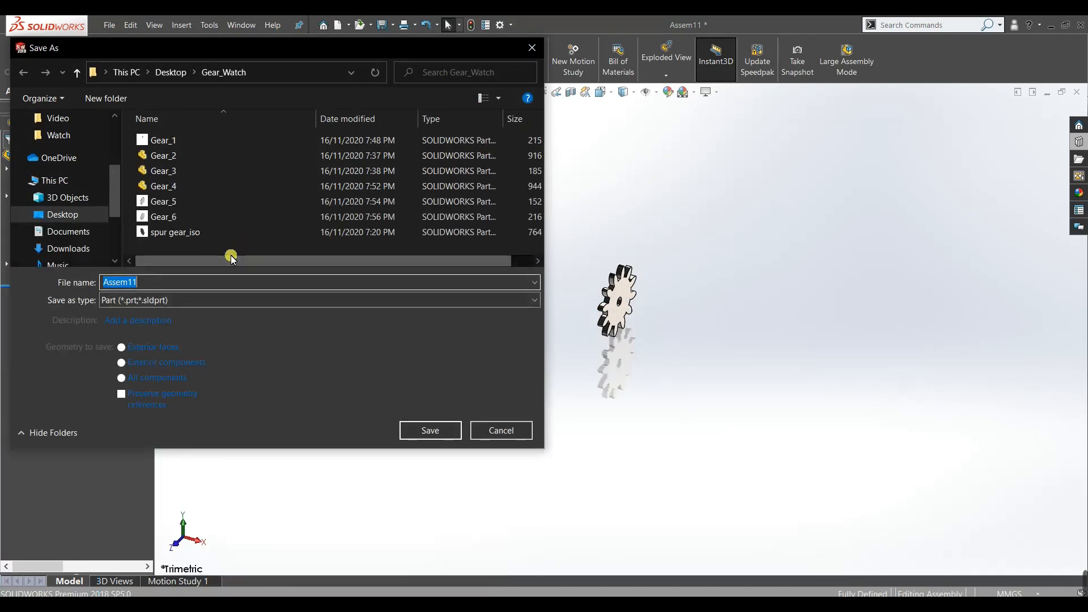
text(Gear)
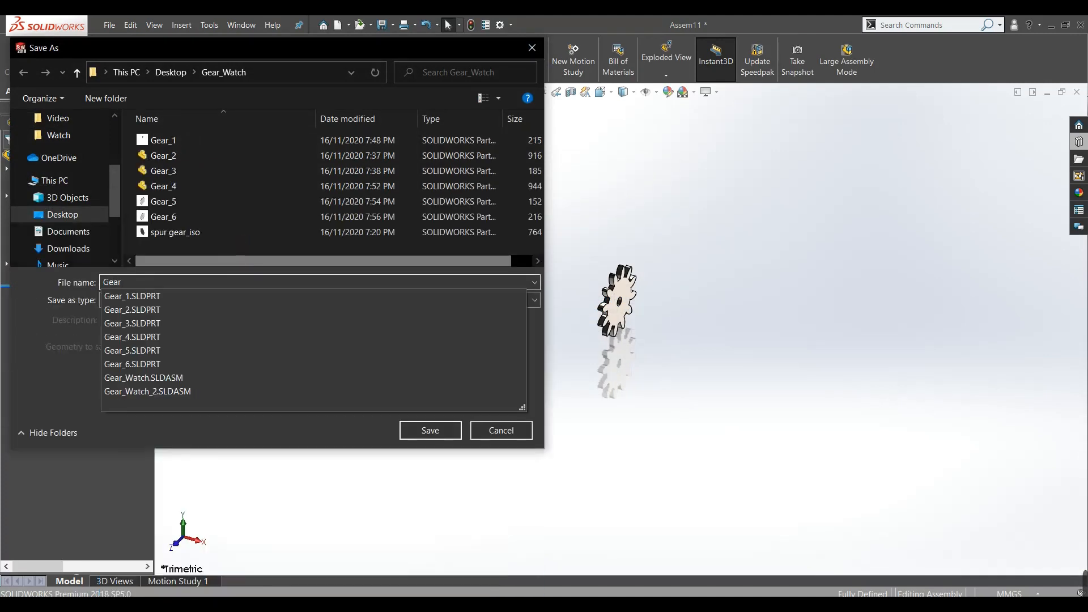
text(_7)
key(Return)
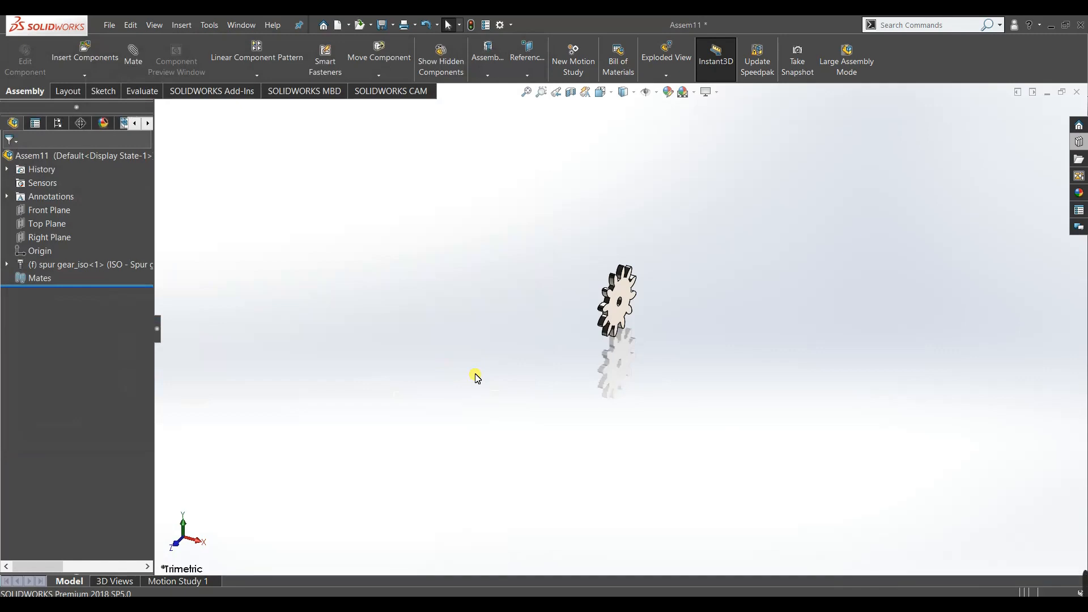
click(576, 340)
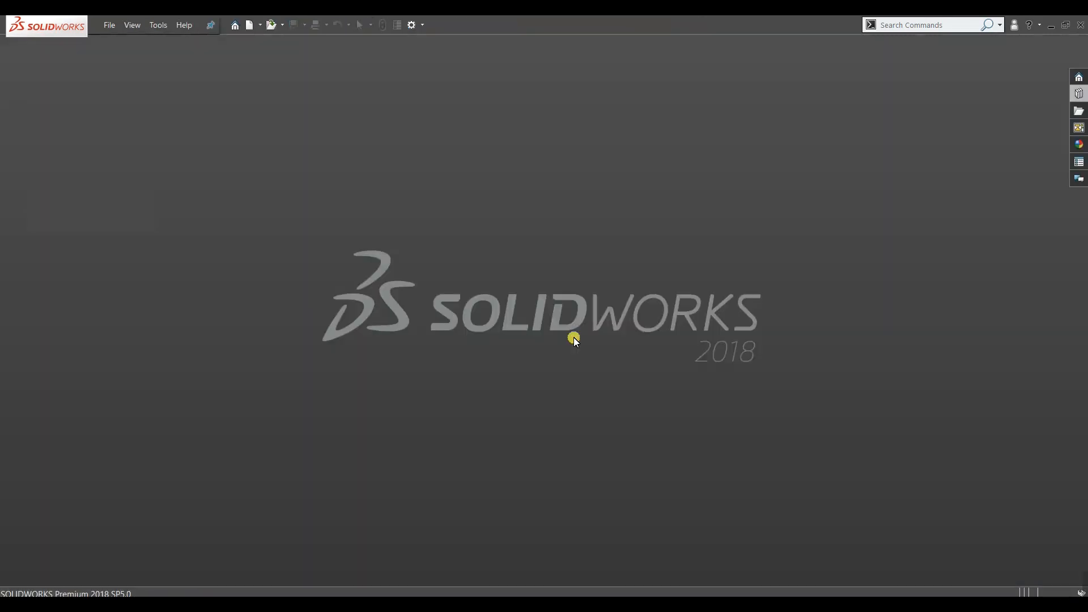
Start another new assembly without existing components and insert a Spur Gear from the Design Library.
key(ctrl+n)
click(451, 464)
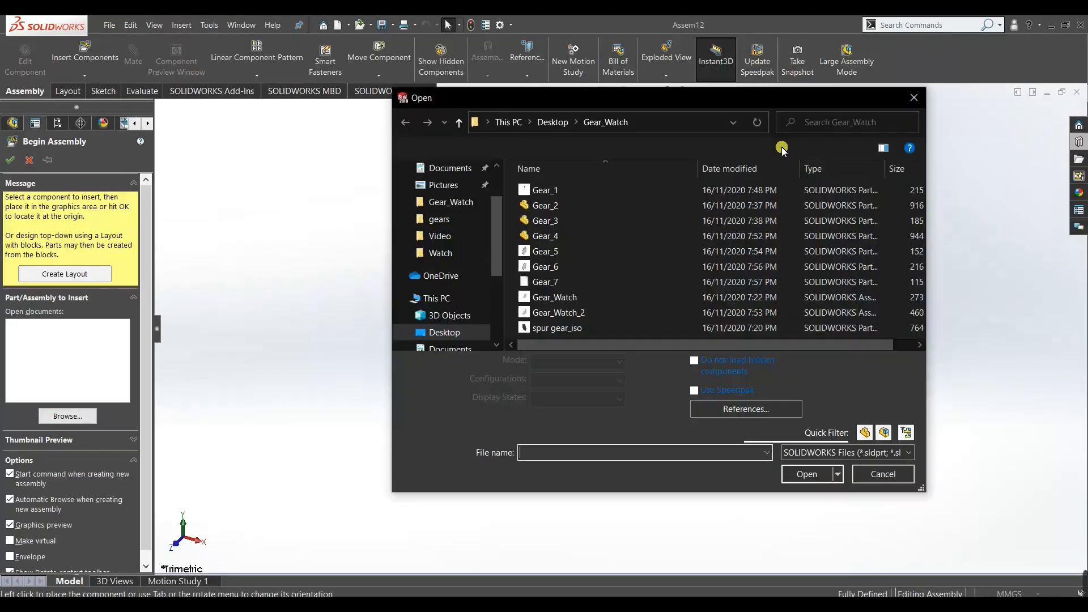
click(915, 97)
click(30, 161)
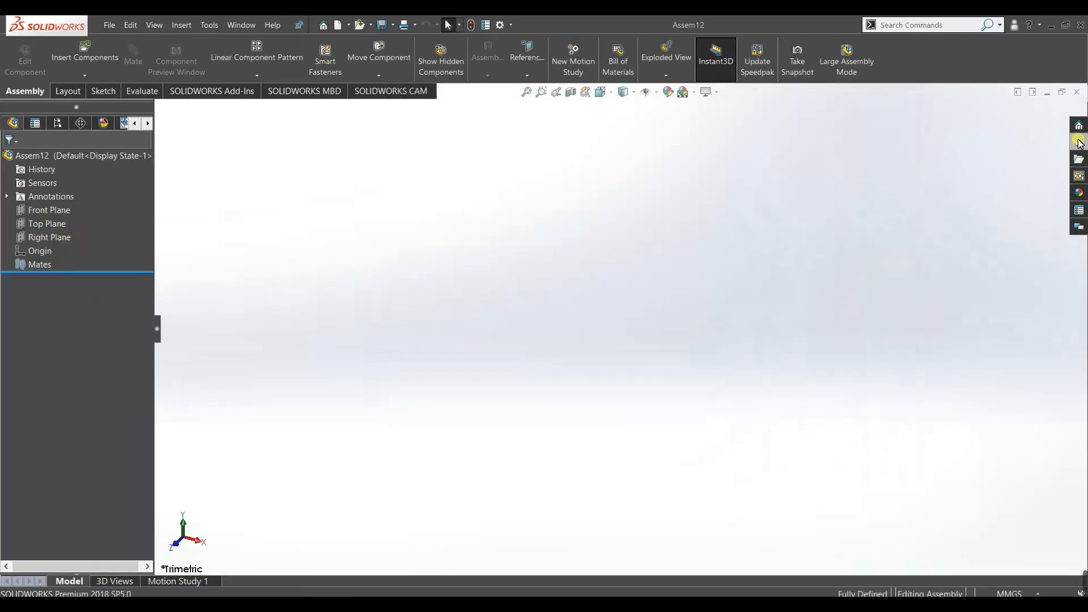
click(1079, 142)
mouse_move(1021, 382)
mouse_down()
mouse_move(733, 347)
mouse_move(627, 352)
mouse_move(646, 342)
mouse_move(636, 340)
mouse_up()
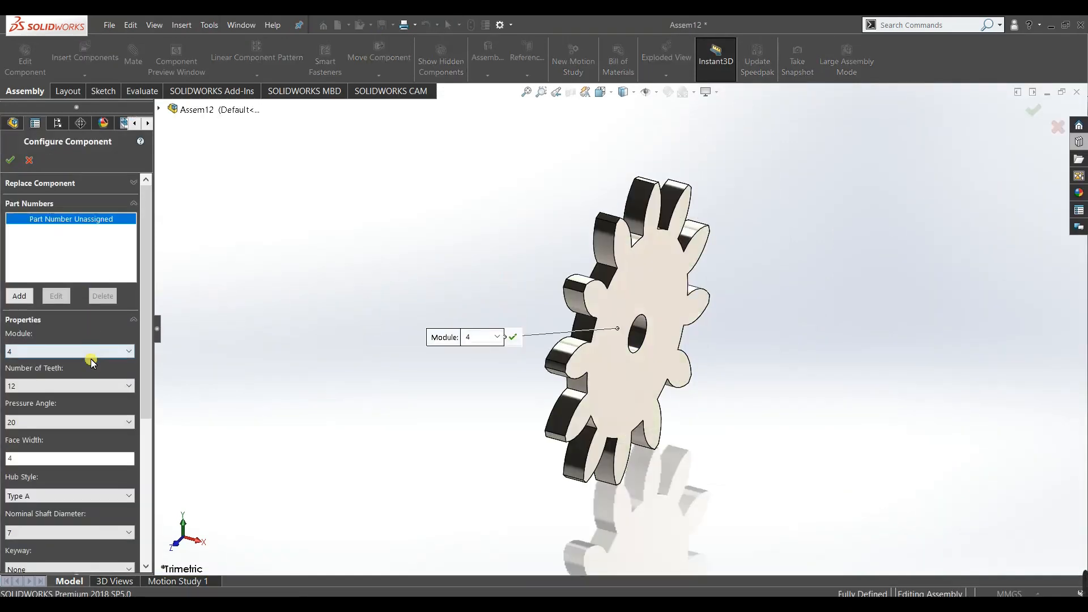
Configure the gear with 72 teeth, a Type B hub and an overall length of 45.
click(90, 386)
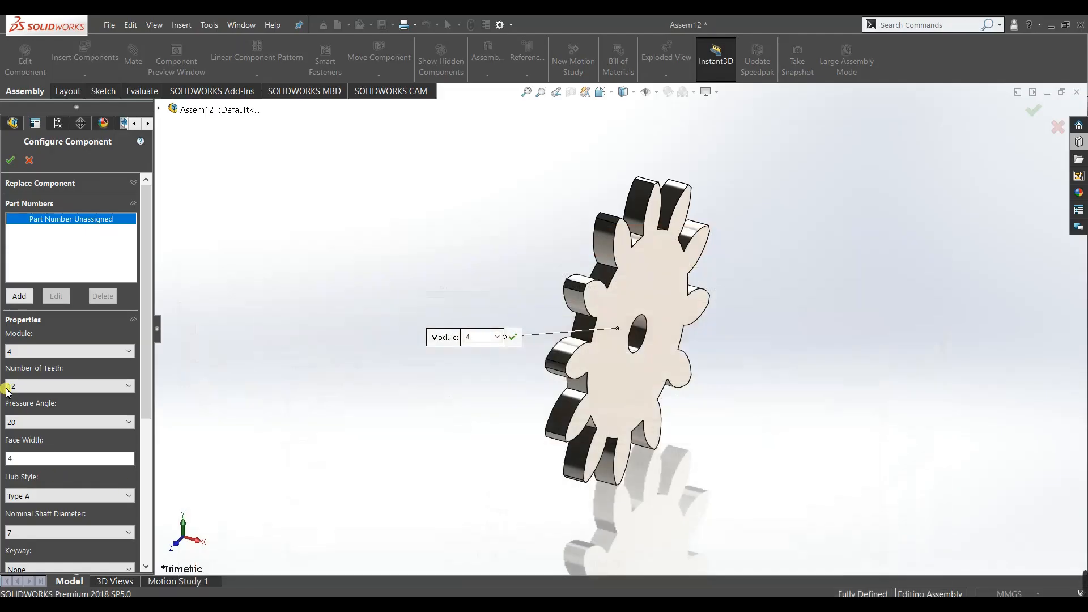
click(13, 387)
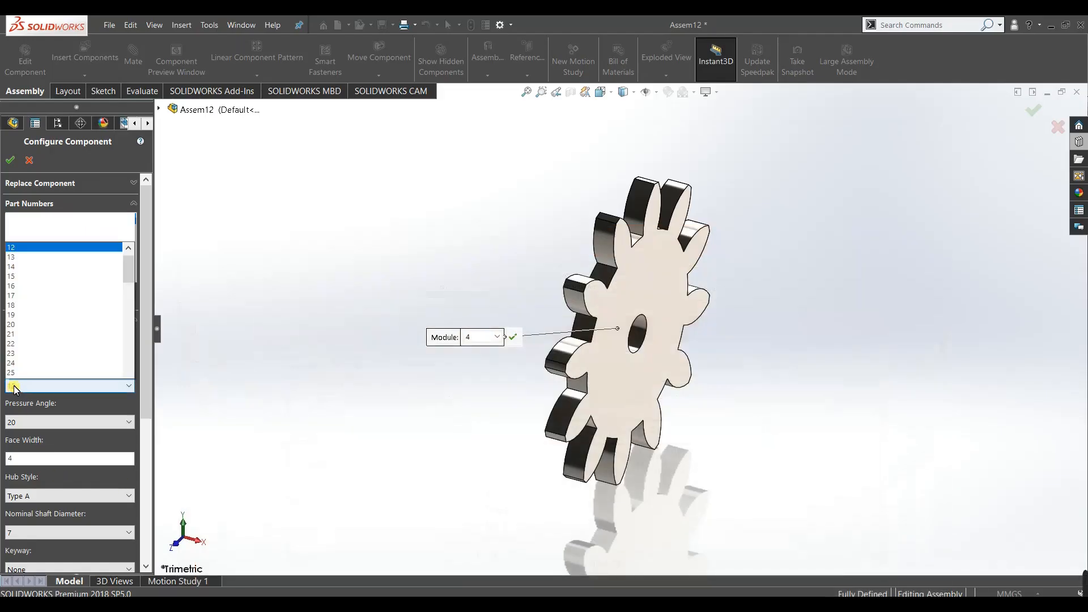
scroll(45, 355, down, 15)
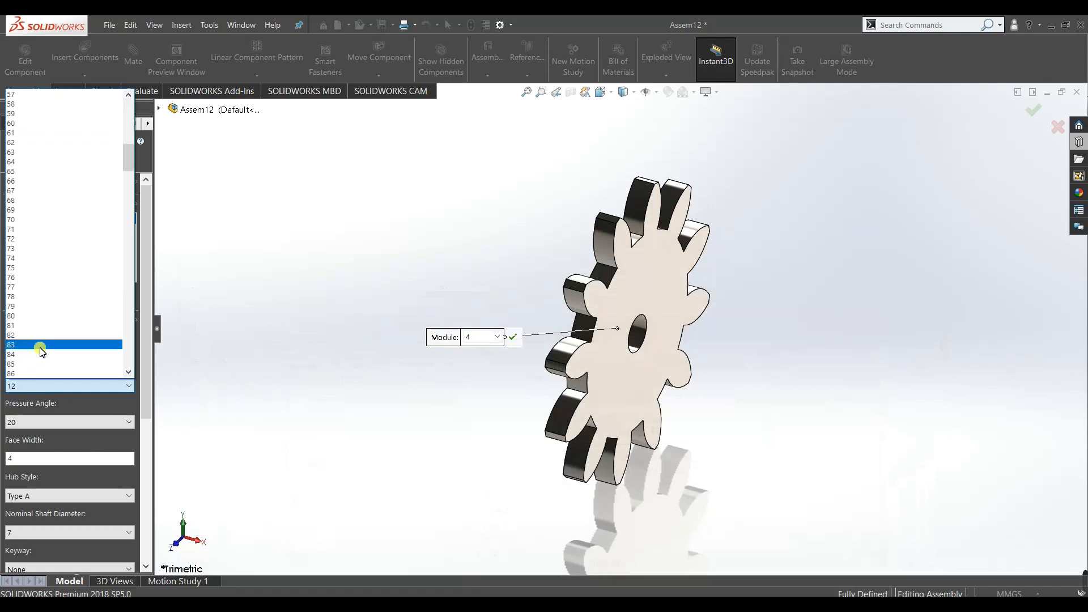
click(30, 239)
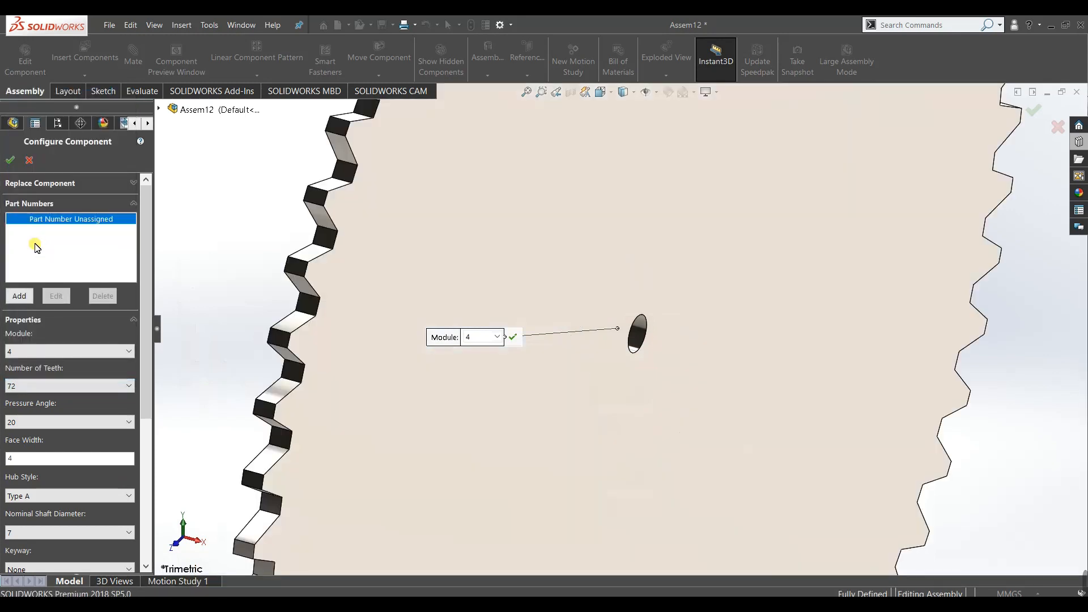
click(109, 495)
click(109, 493)
click(109, 493)
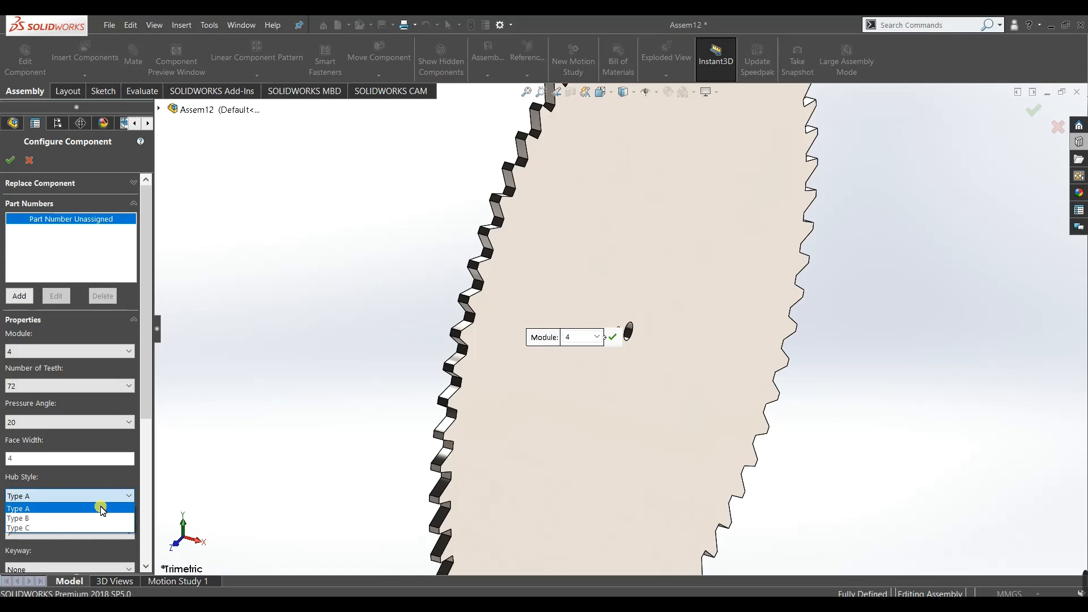
click(101, 518)
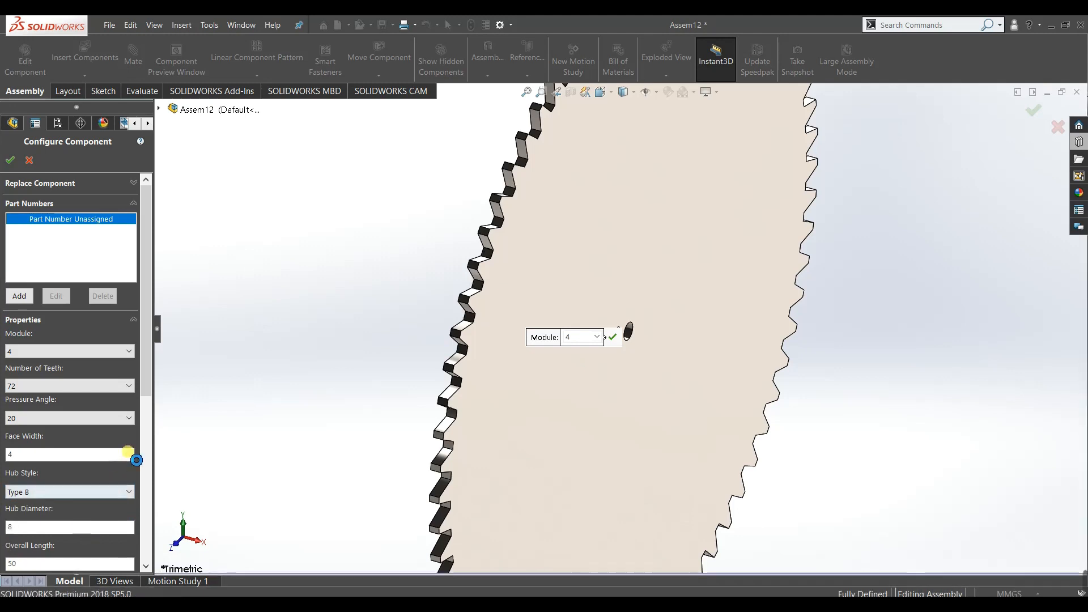
scroll(141, 368, down, 3)
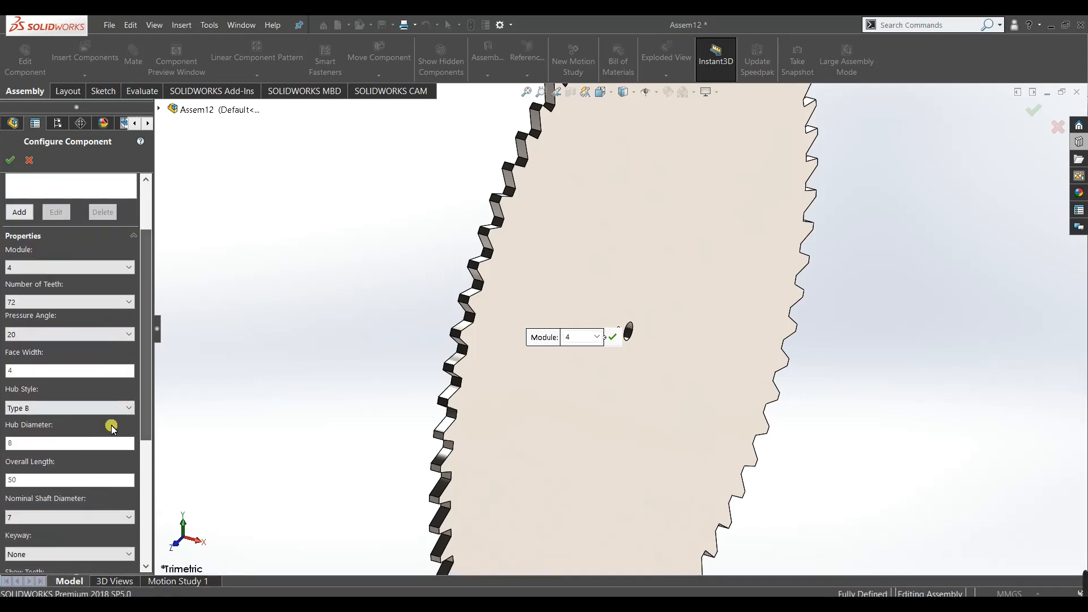
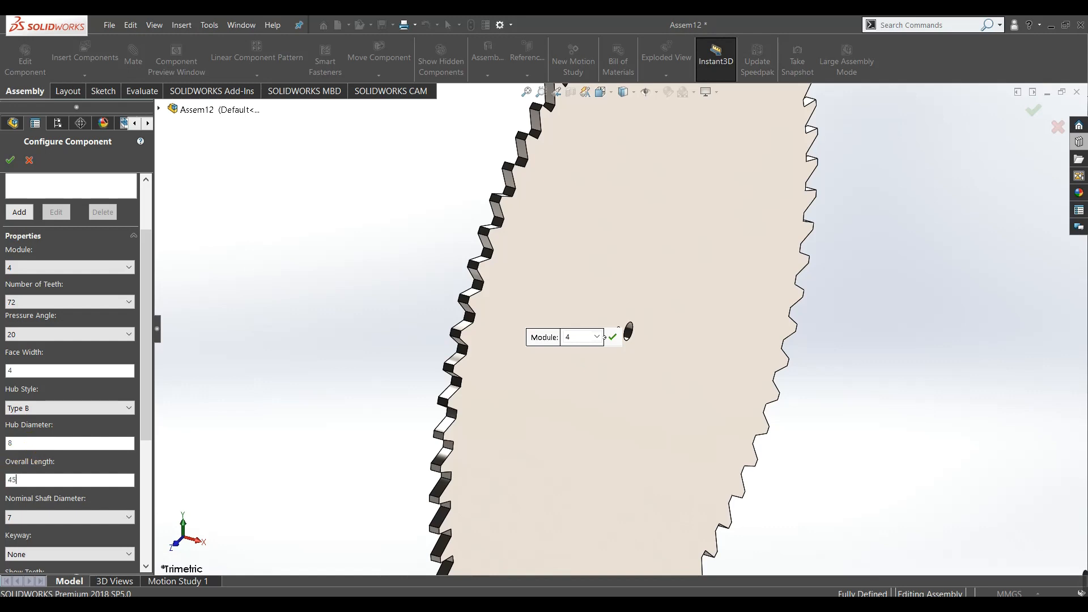
Set the 72-tooth gear's nominal shaft diameter to 6 and finish the insertion with only one copy.
click(72, 521)
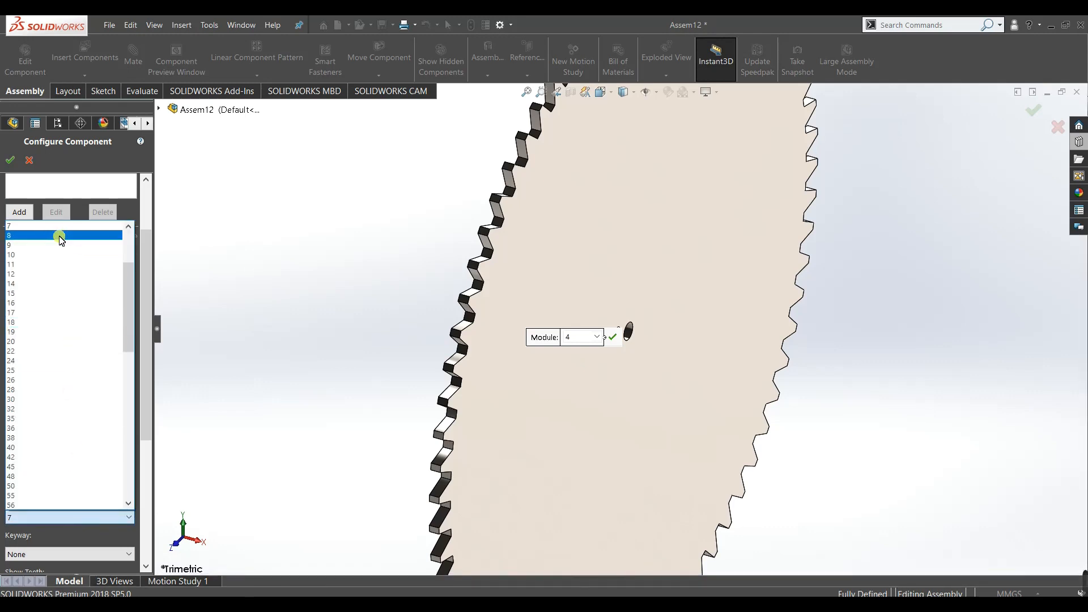
scroll(60, 241, up, 2)
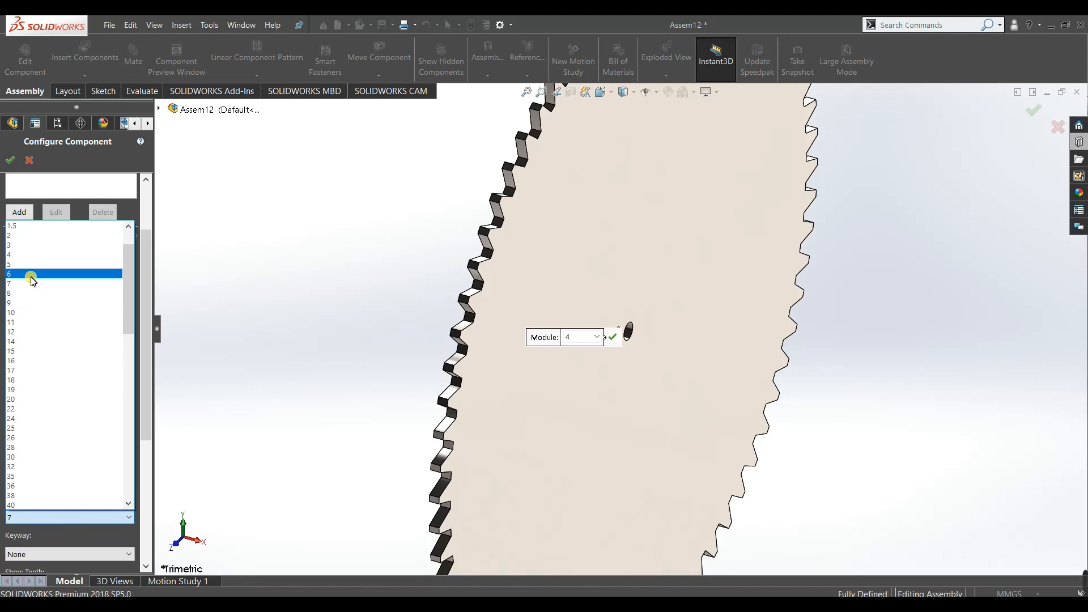
click(31, 274)
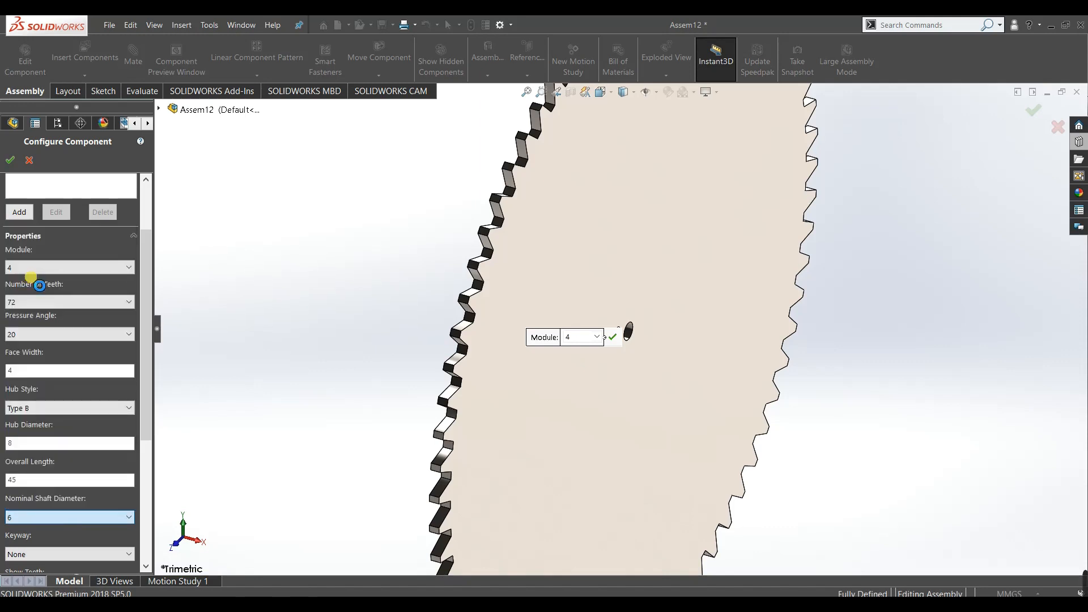
click(55, 523)
click(43, 244)
click(38, 517)
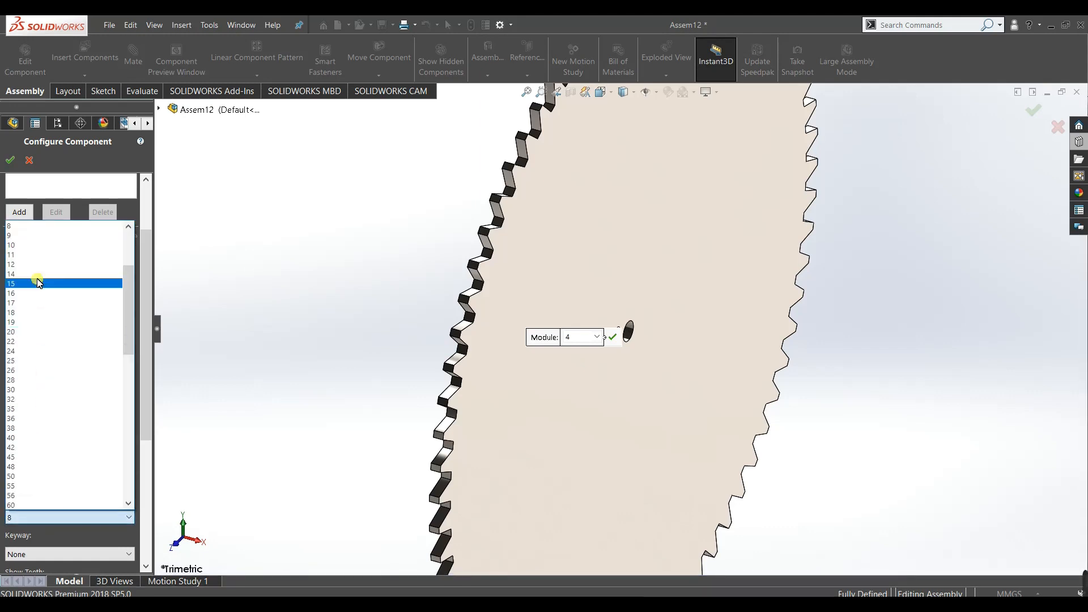
scroll(31, 253, up, 2)
click(31, 265)
click(11, 161)
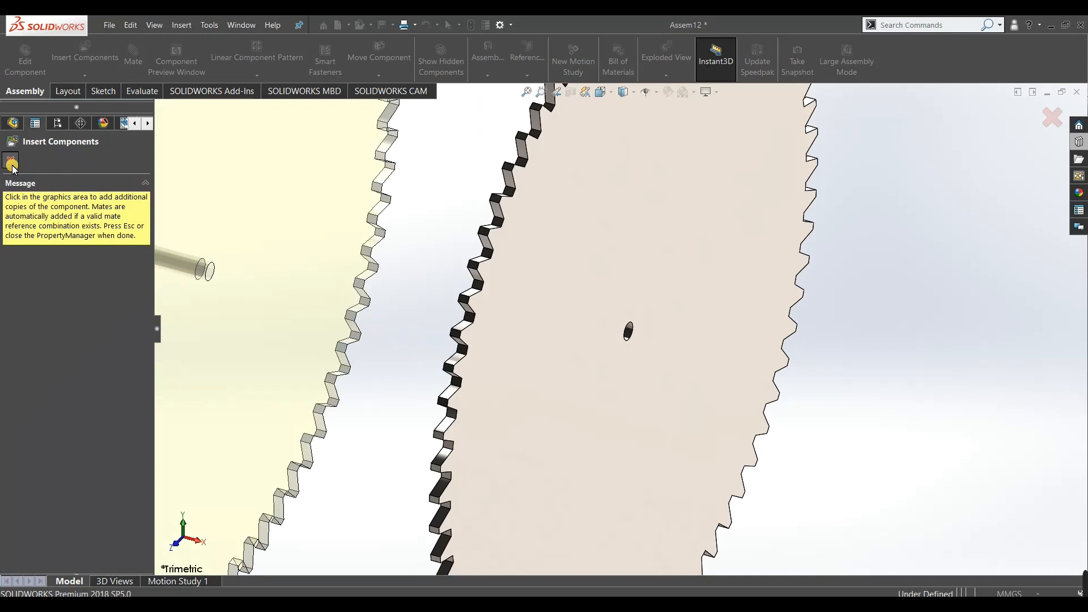
click(11, 163)
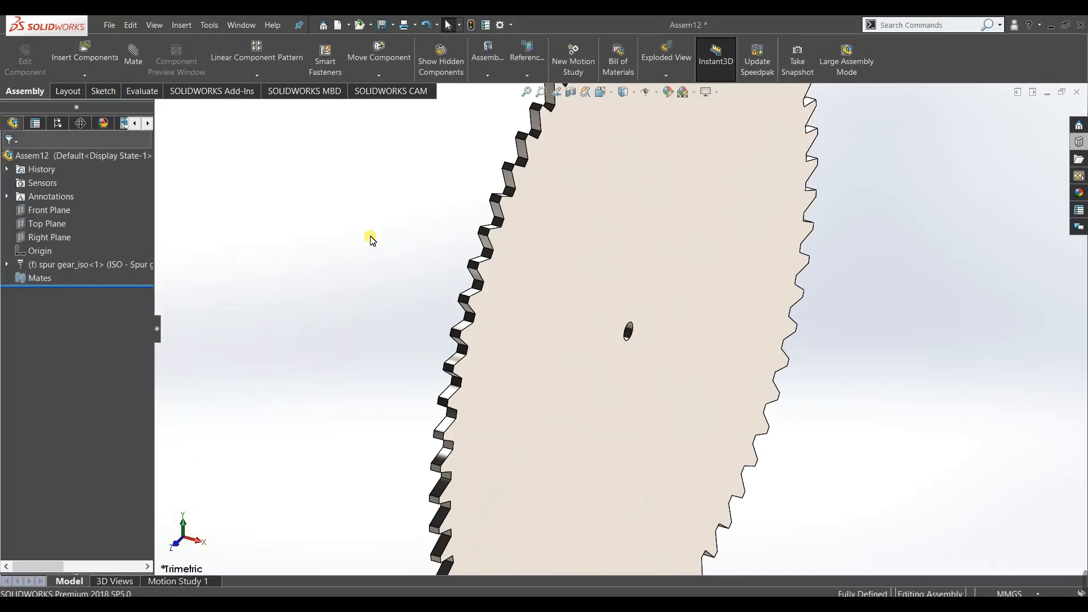
Save the 72-tooth gear without rebuilding as a part named Gear_8, and close Assem12 without saving it.
key(ctrl+s)
click(495, 319)
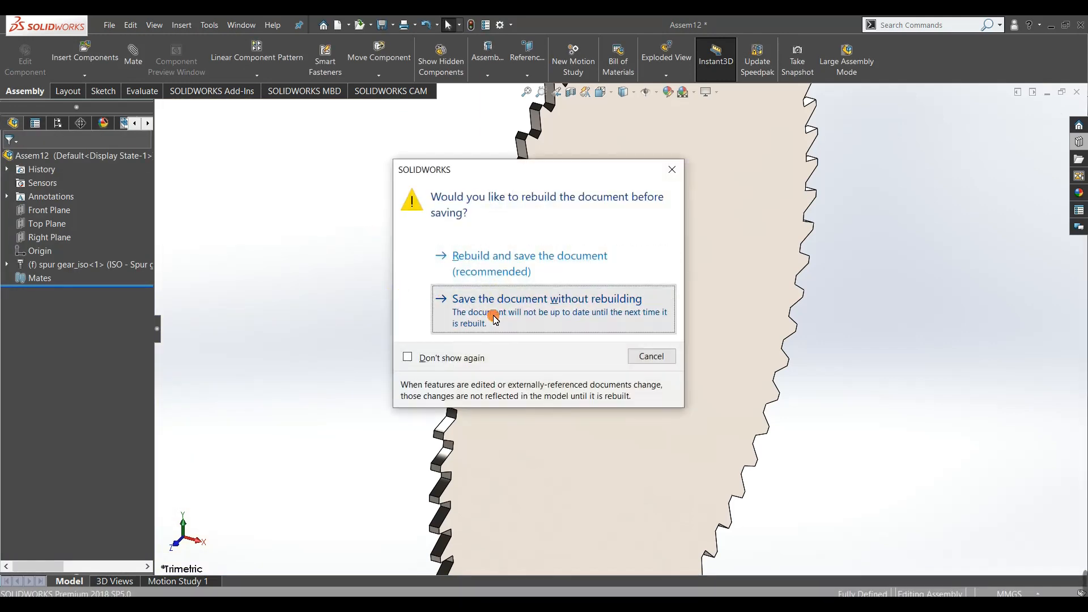
click(506, 269)
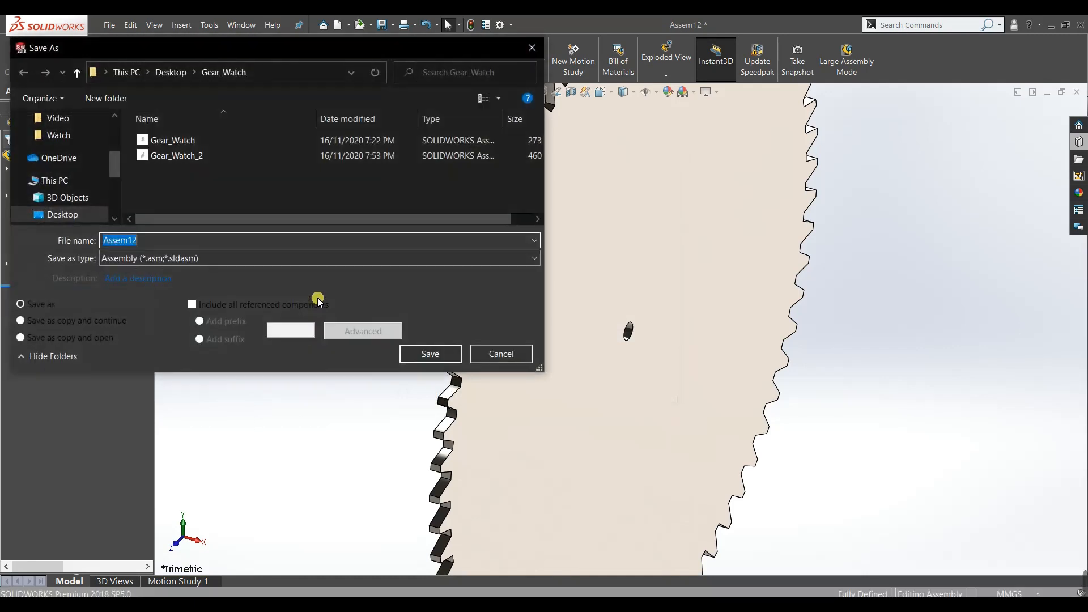
click(319, 263)
click(194, 291)
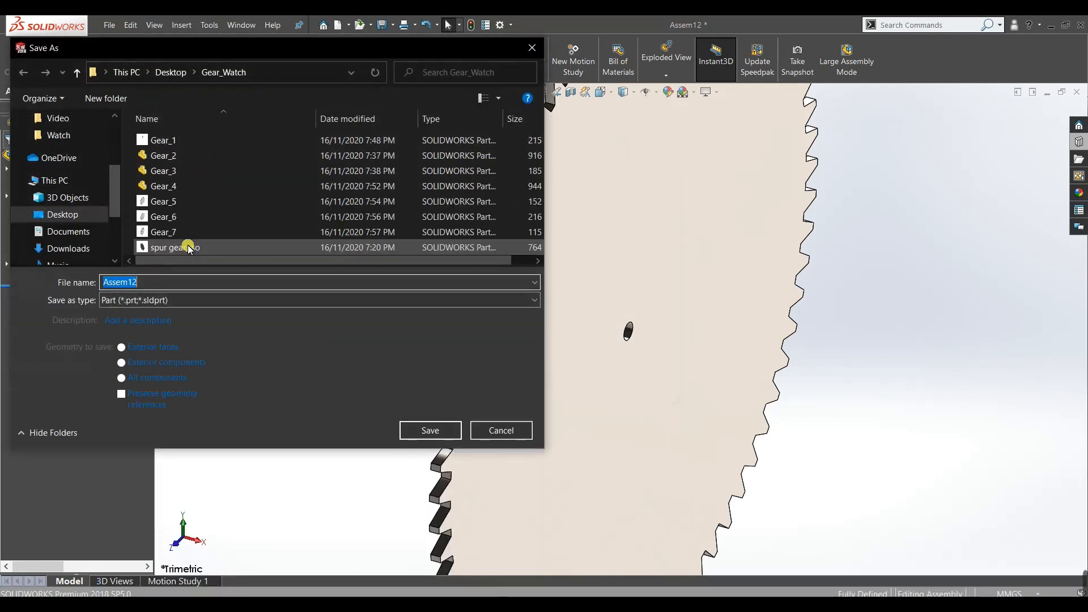
text(Gear_8)
key(Return)
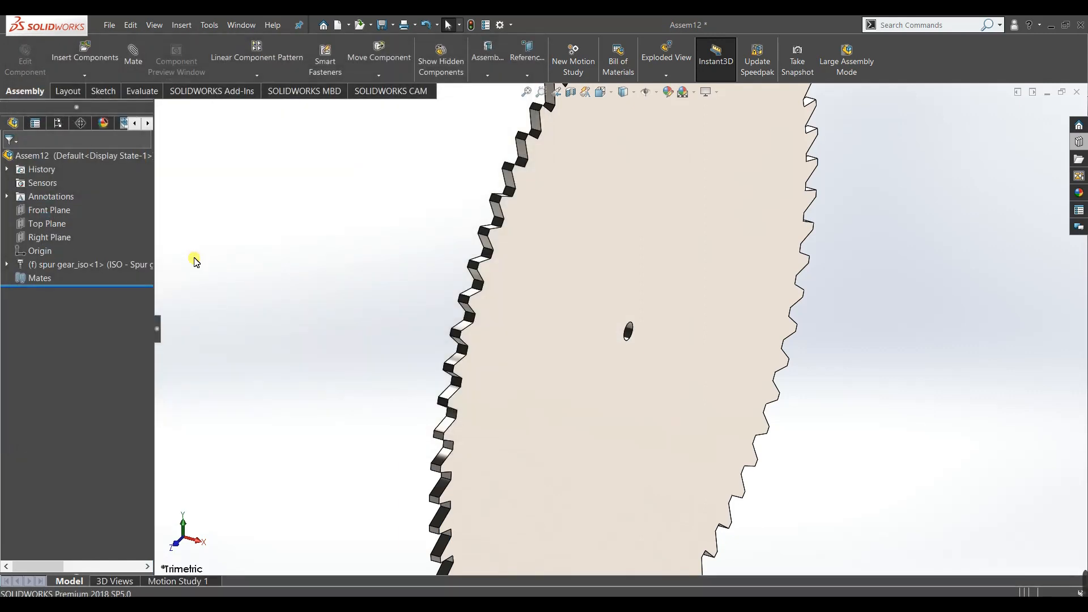
key(ctrl+w)
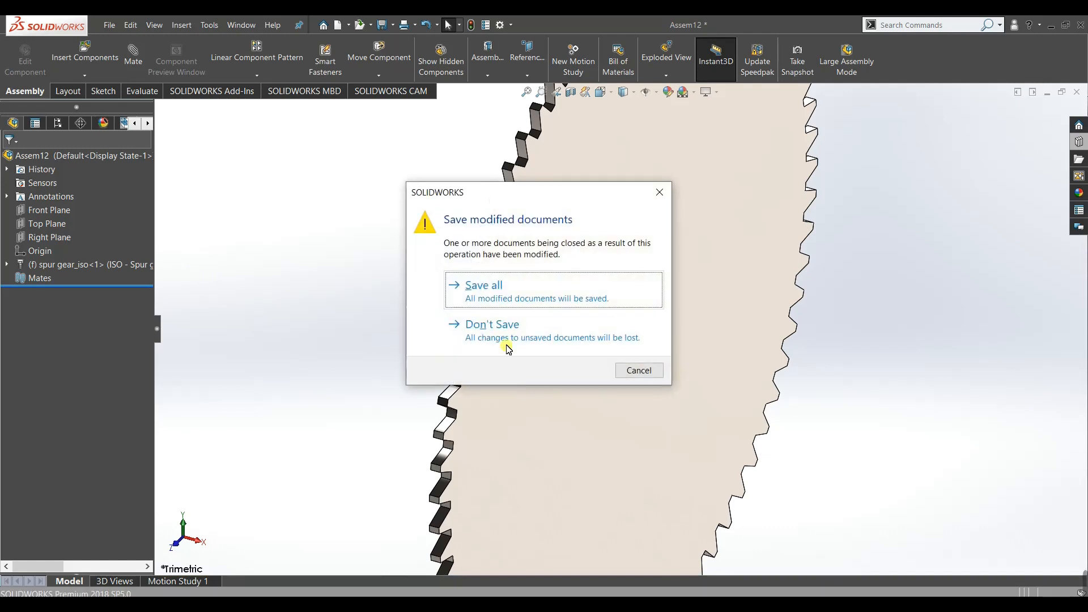
click(539, 330)
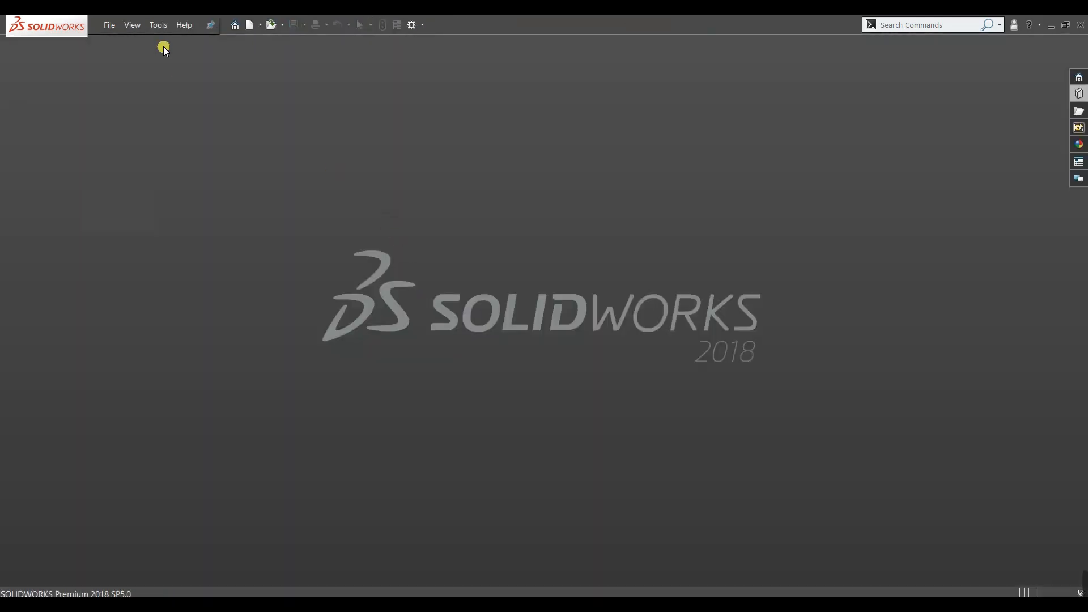
Open the Gear_Watch_2 assembly and turn the large hand gear and its small meshing gear to check their motion.
click(116, 26)
click(136, 148)
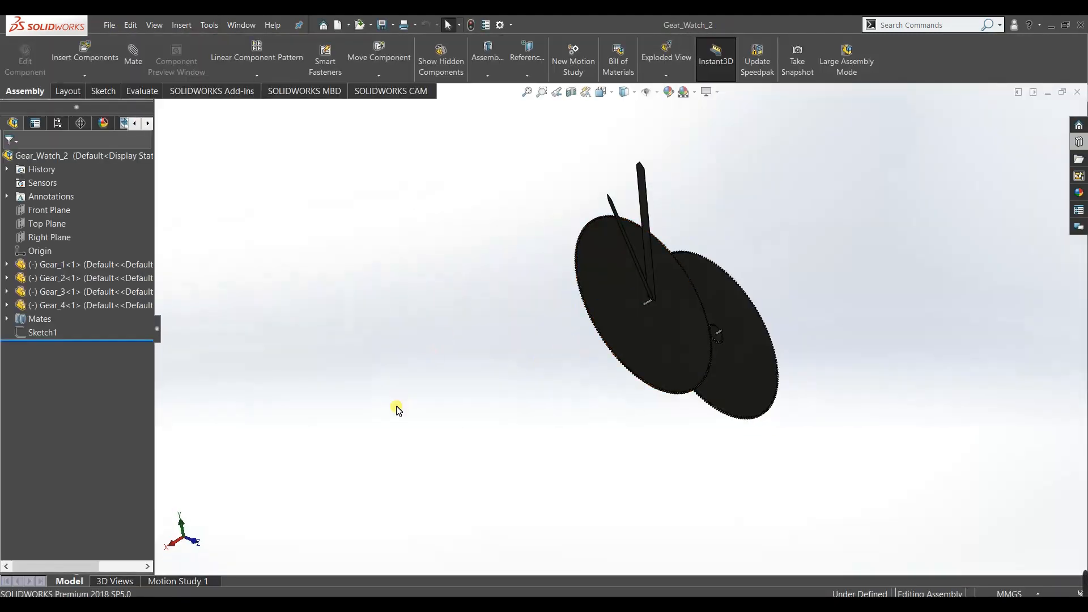
mouse_move(676, 281)
mouse_down()
mouse_move(695, 300)
mouse_move(686, 364)
mouse_move(498, 323)
mouse_move(536, 323)
mouse_move(573, 287)
mouse_move(672, 301)
mouse_move(674, 363)
mouse_move(692, 238)
mouse_move(573, 339)
mouse_move(687, 296)
mouse_move(611, 268)
mouse_move(663, 250)
mouse_move(697, 345)
mouse_move(536, 308)
mouse_move(547, 272)
mouse_move(680, 316)
mouse_move(698, 283)
mouse_up()
key(Escape)
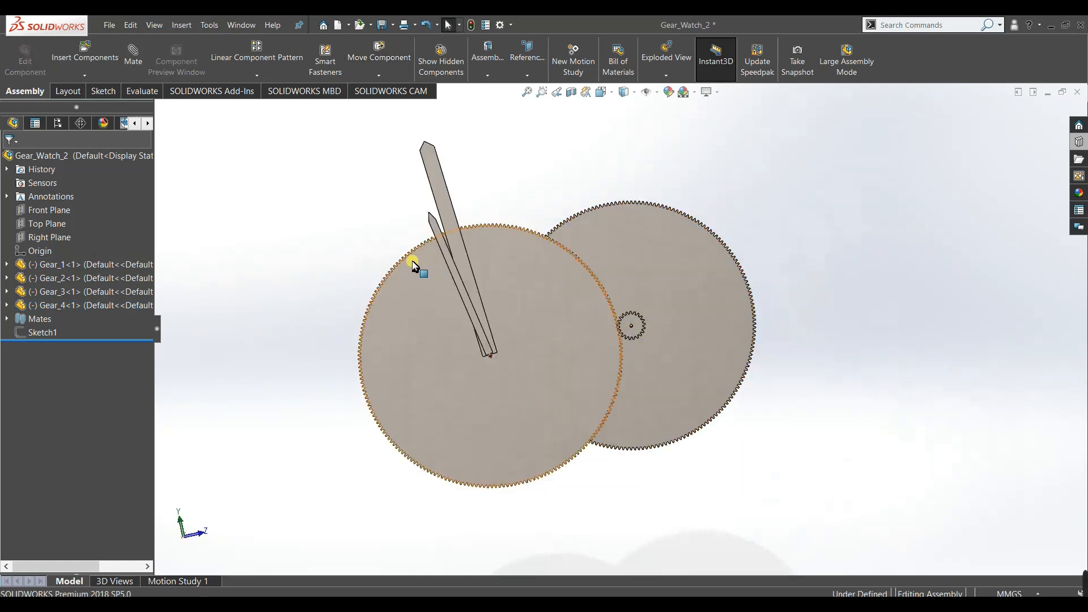
mouse_move(413, 265)
mouse_down()
mouse_move(451, 261)
mouse_move(432, 263)
mouse_move(424, 280)
mouse_move(478, 275)
mouse_move(419, 284)
mouse_move(429, 276)
mouse_up()
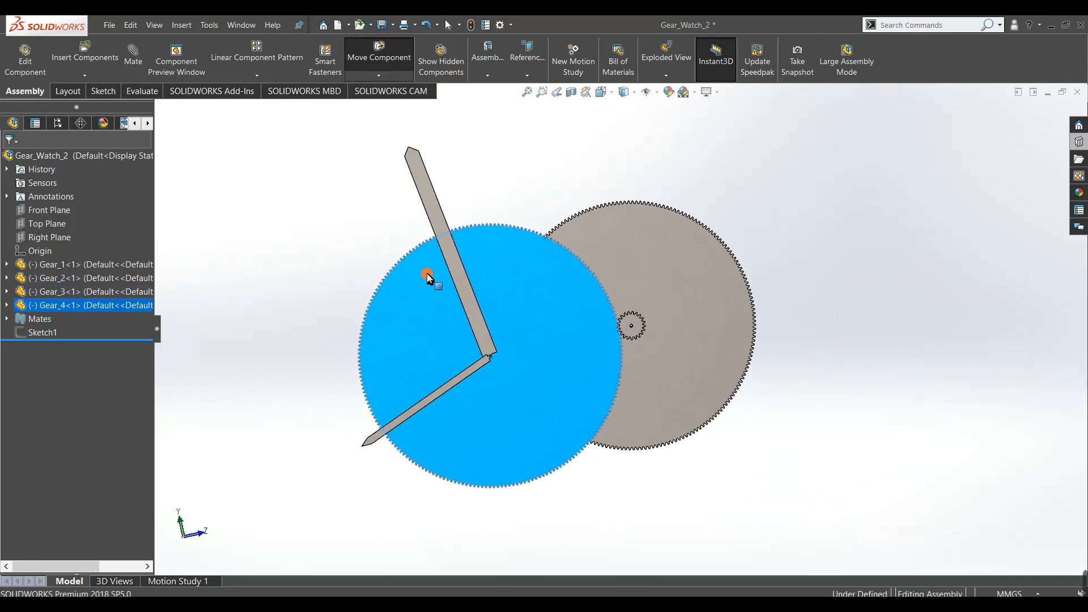
scroll(595, 327, down, 10)
drag(717, 337, 714, 340)
Delete GearMate4, the gear mate between Gear_3 and Gear_4, from the assembly.
click(12, 321)
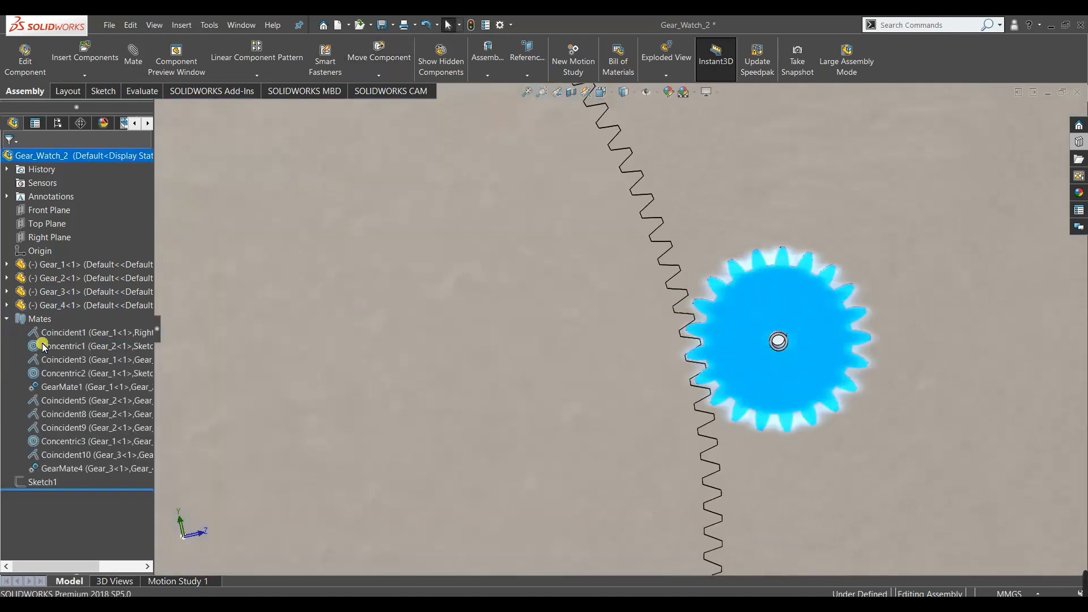
click(82, 470)
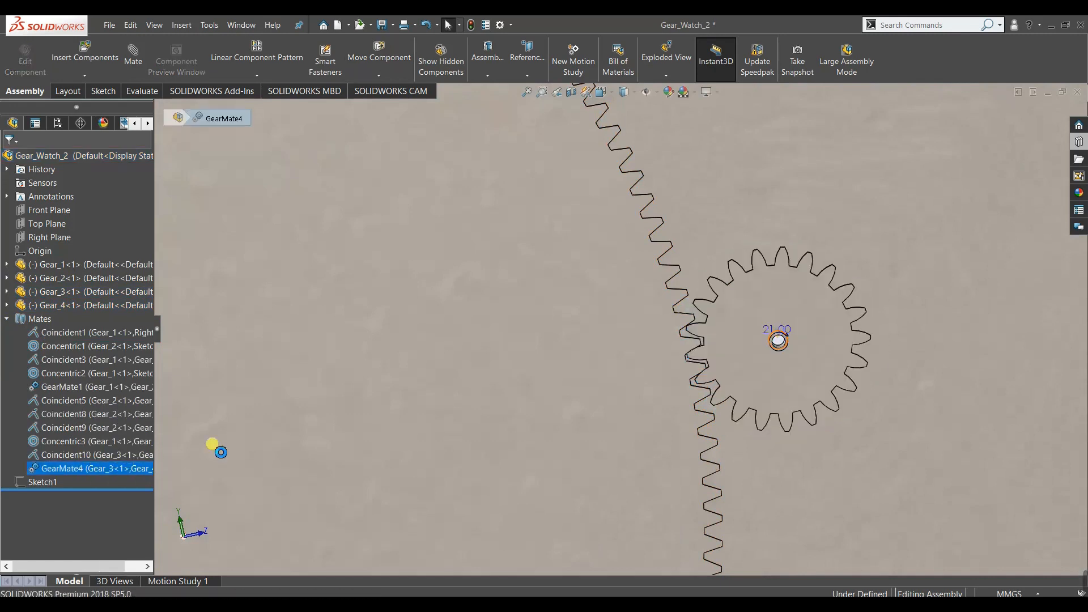
scroll(621, 332, up, 5)
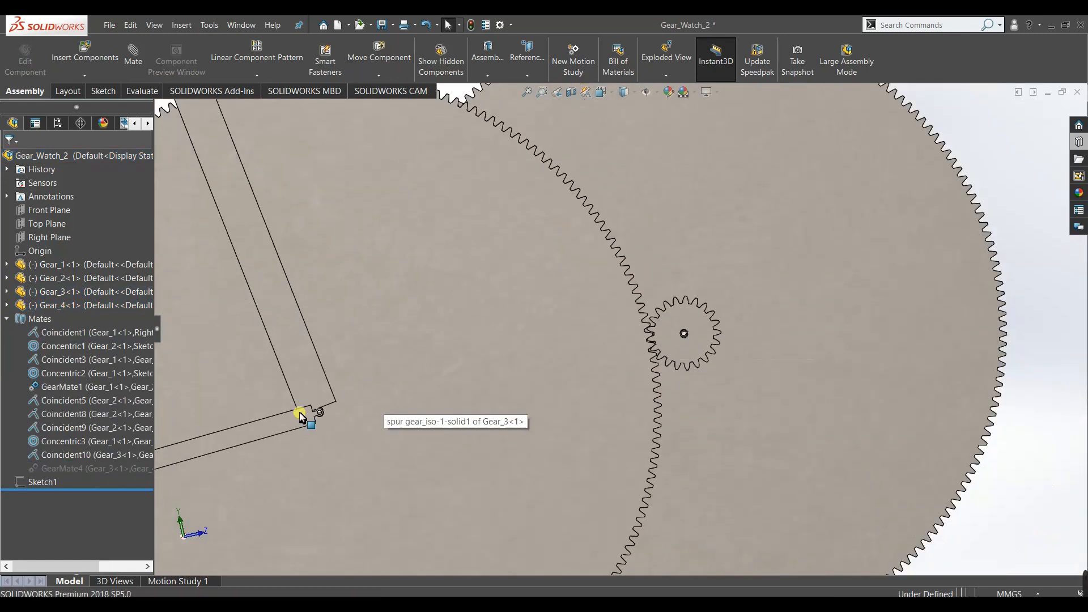
right_click(39, 469)
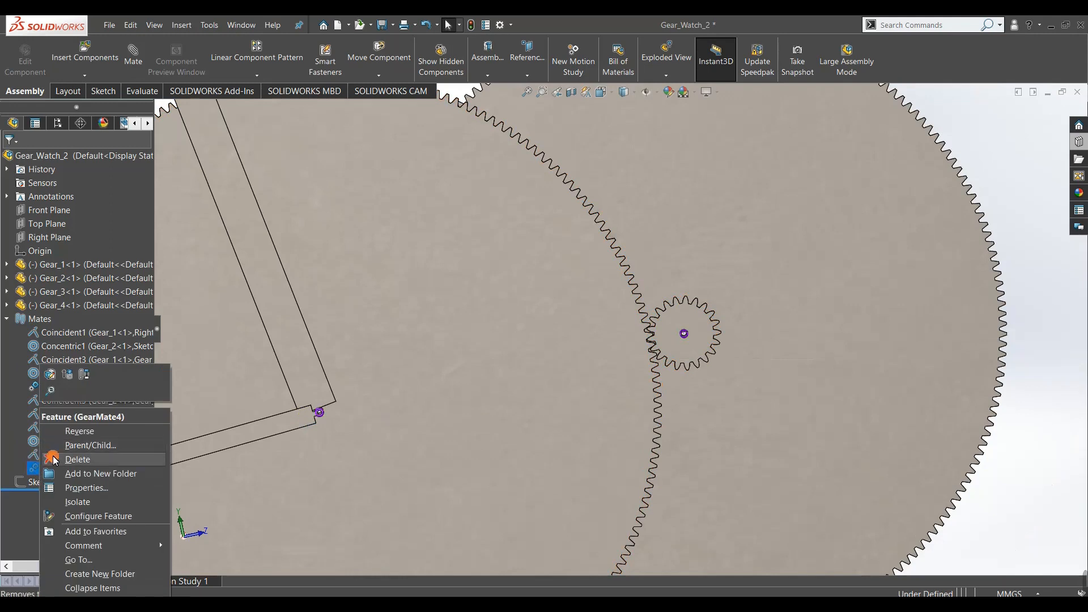
click(59, 462)
click(624, 241)
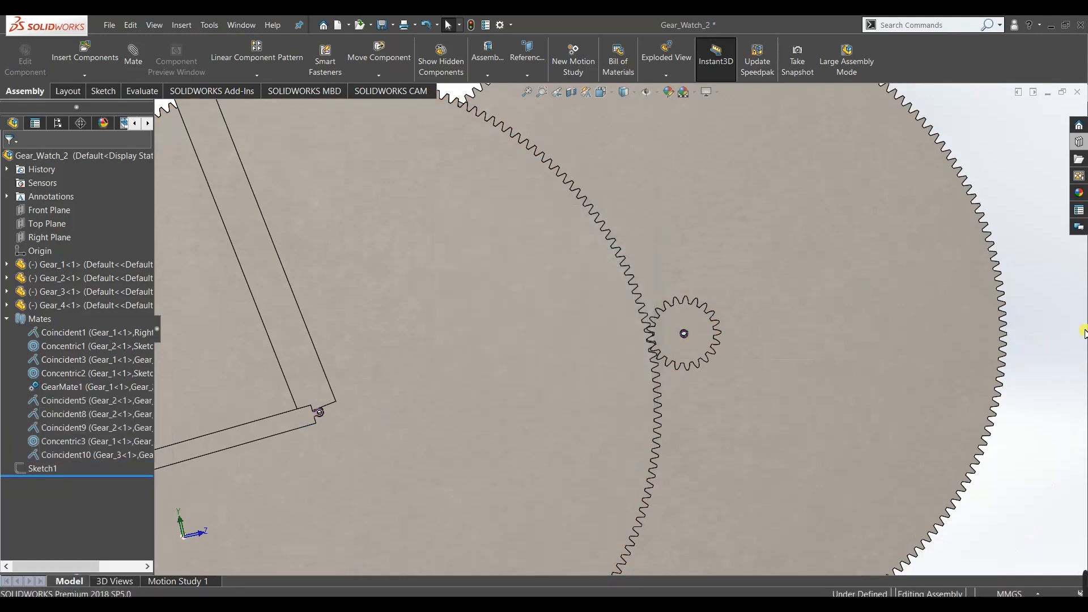
Rotate the small Gear_3 slightly so its teeth sit in the gaps of Gear_4, and inspect the meshing.
scroll(680, 332, down, 5)
scroll(546, 363, down, 2)
drag(541, 381, 541, 384)
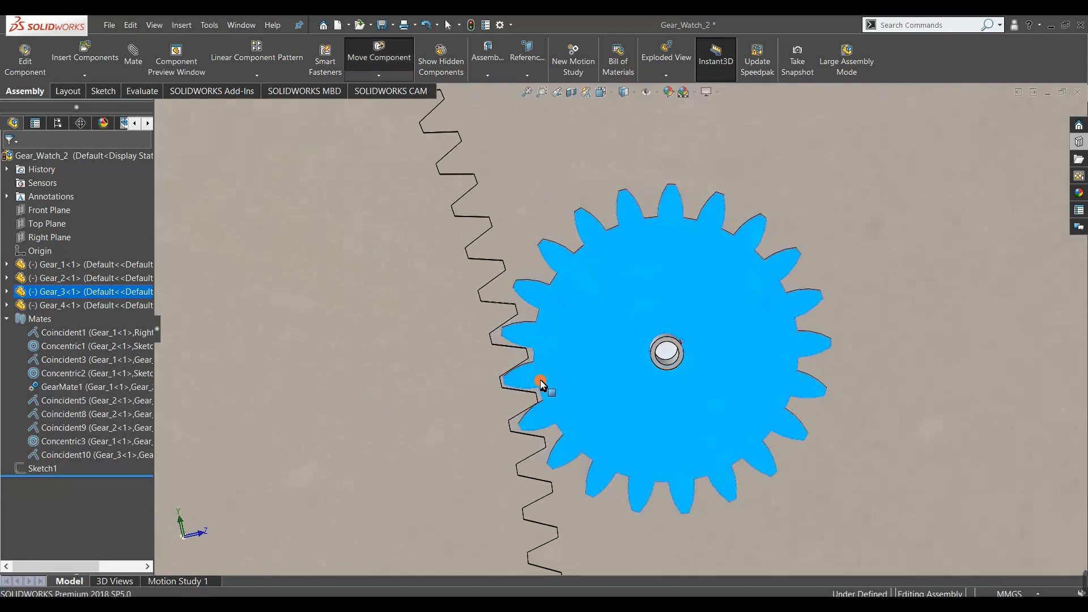
drag(541, 386, 541, 383)
click(665, 350)
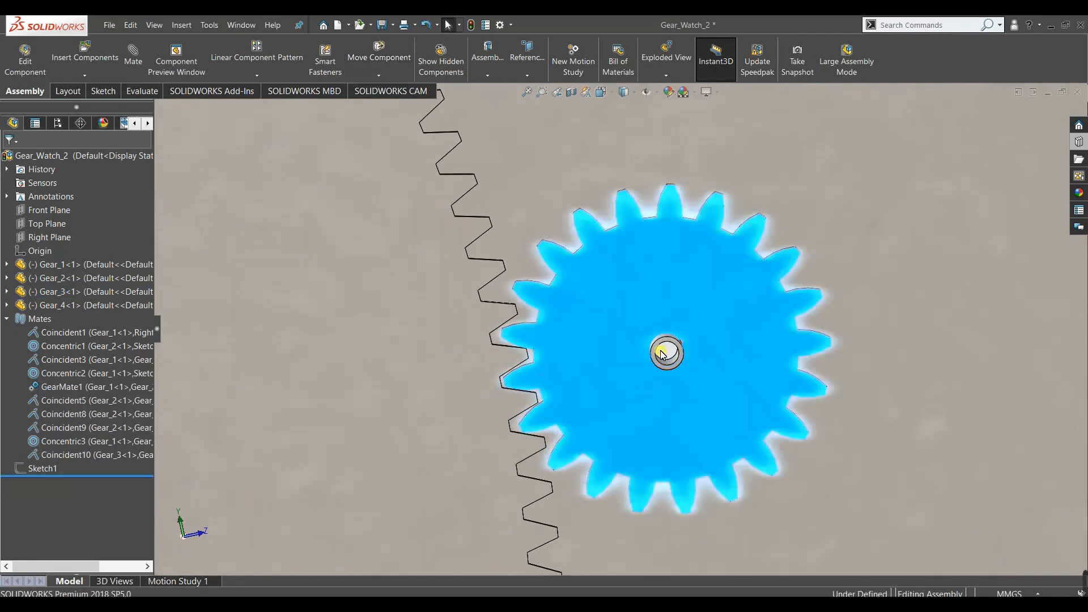
scroll(522, 386, down, 1)
scroll(529, 387, down, 2)
scroll(528, 381, up, 1)
scroll(595, 285, up, 2)
scroll(595, 306, down, 2)
scroll(515, 377, down, 1)
scroll(513, 373, up, 4)
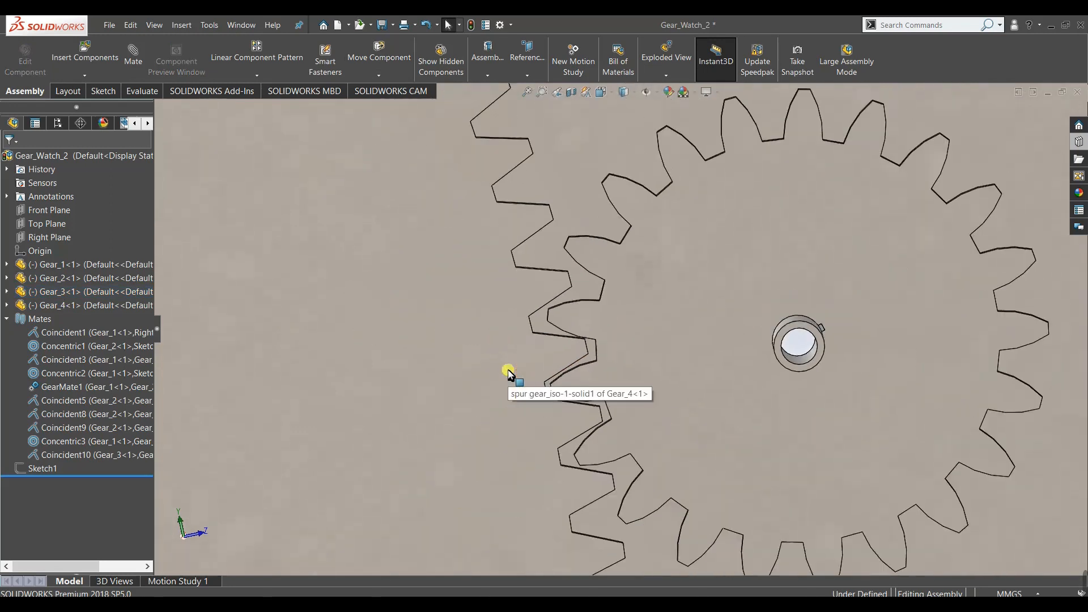
scroll(513, 374, up, 5)
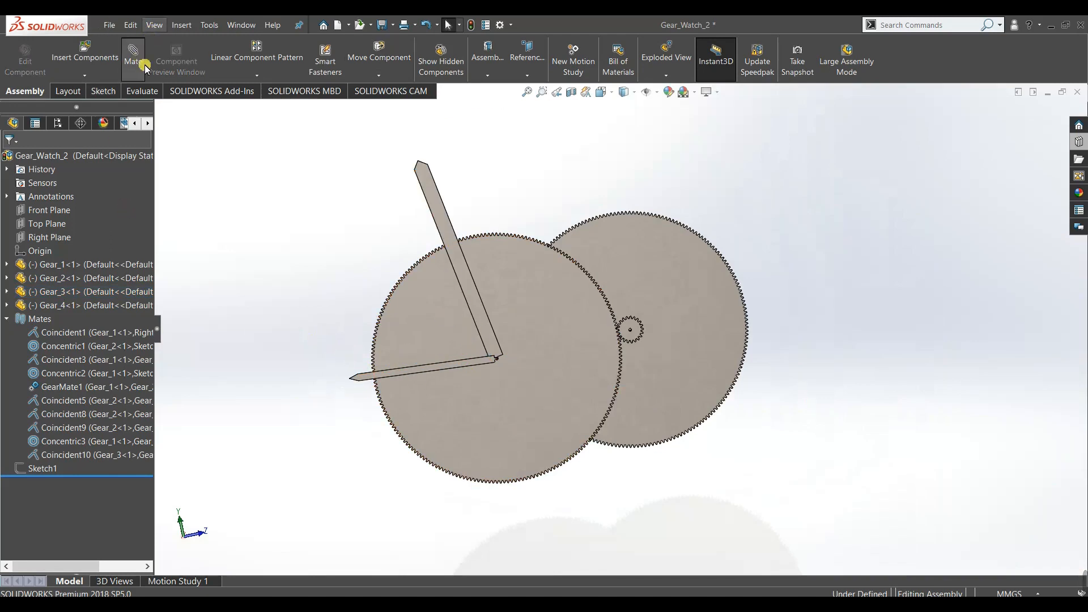
Hide the Gear_1 and Gear_2 components so only Gear_3 and Gear_4 are displayed.
click(38, 152)
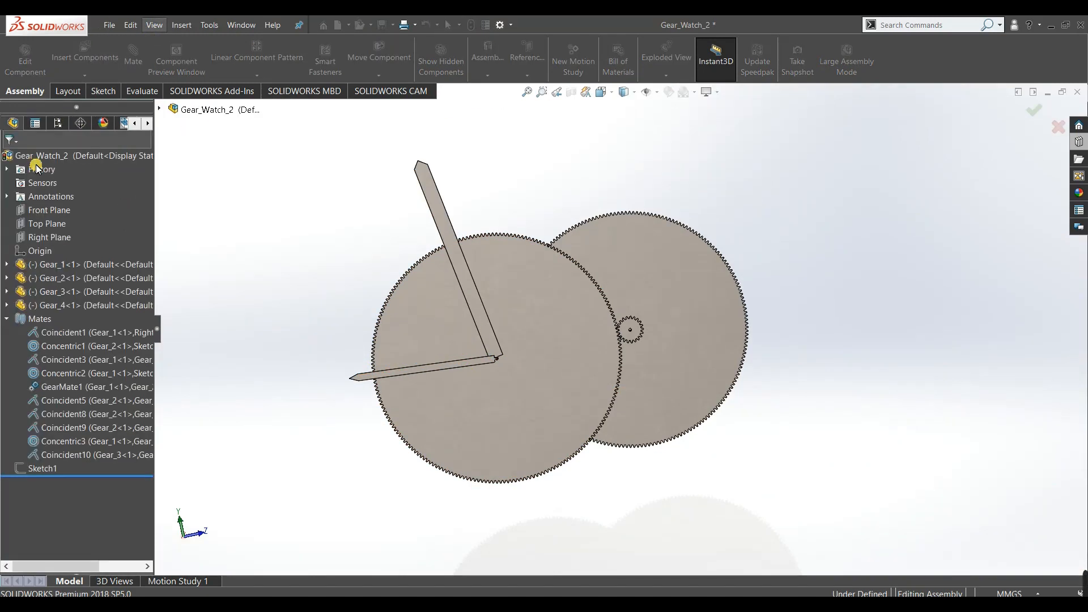
click(88, 266)
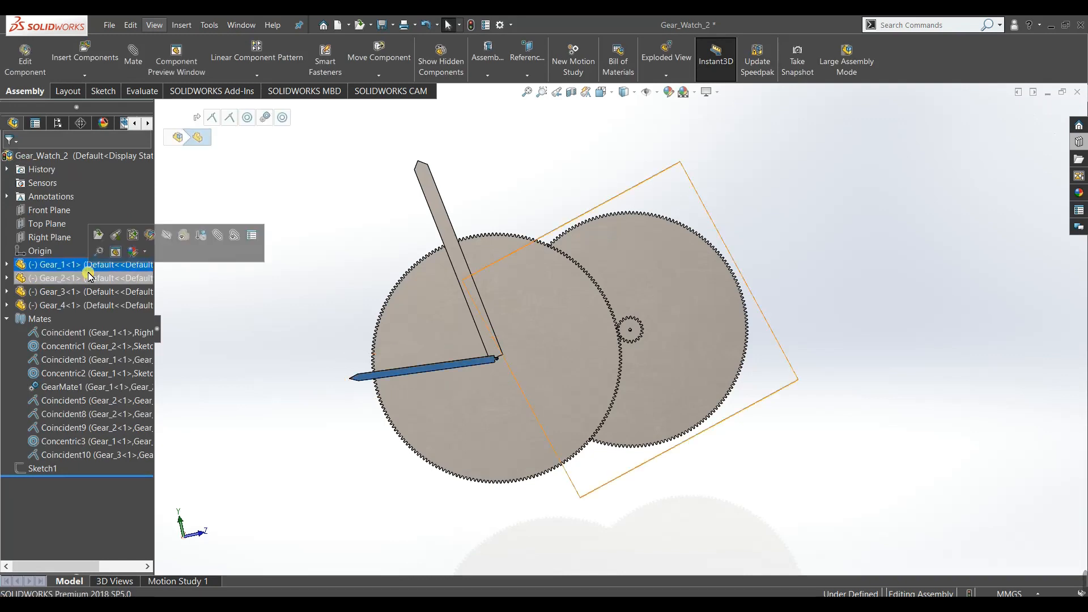
ctrl+click(88, 278)
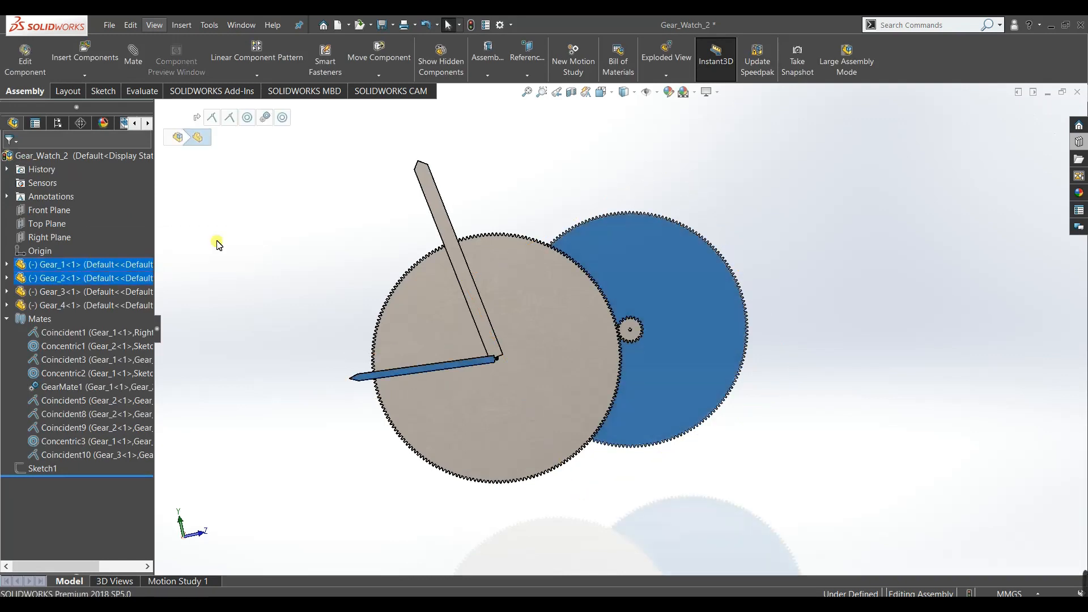
click(332, 244)
scroll(490, 351, down, 1)
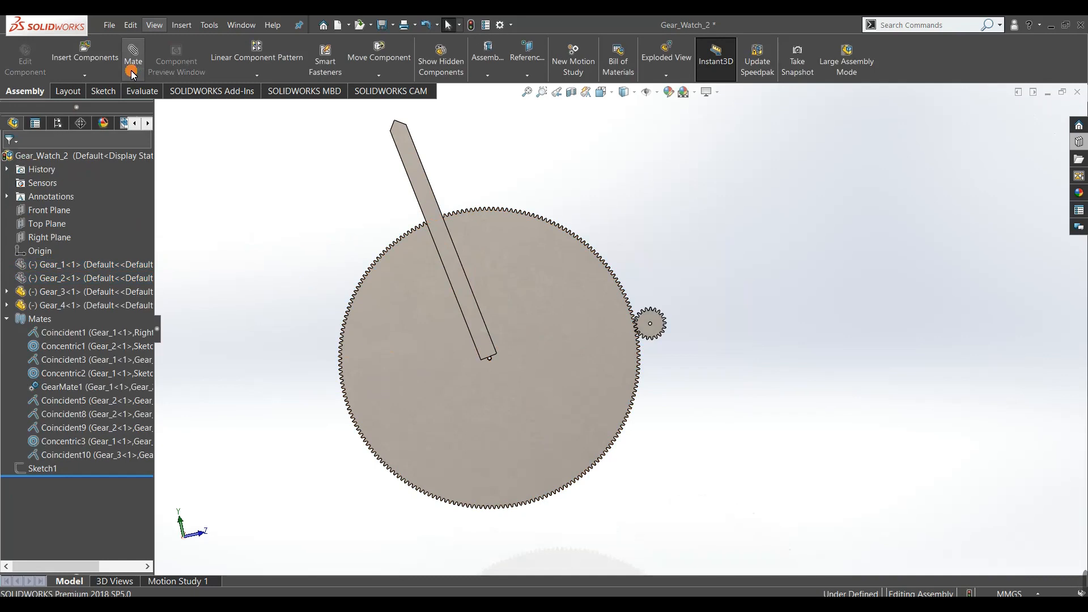
scroll(632, 335, down, 8)
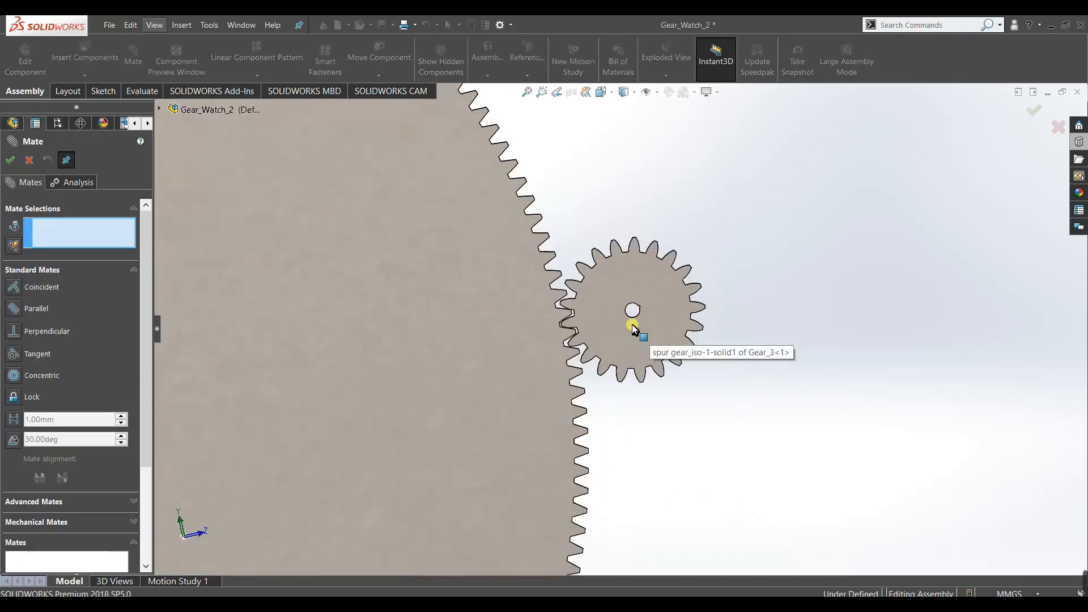
scroll(448, 383, down, 3)
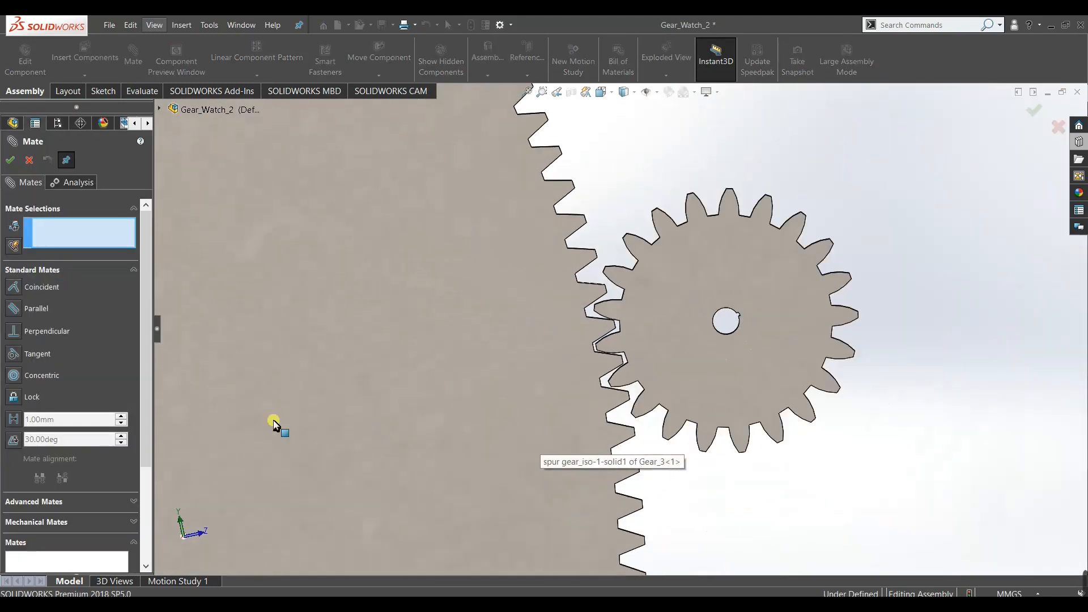
click(8, 523)
click(13, 287)
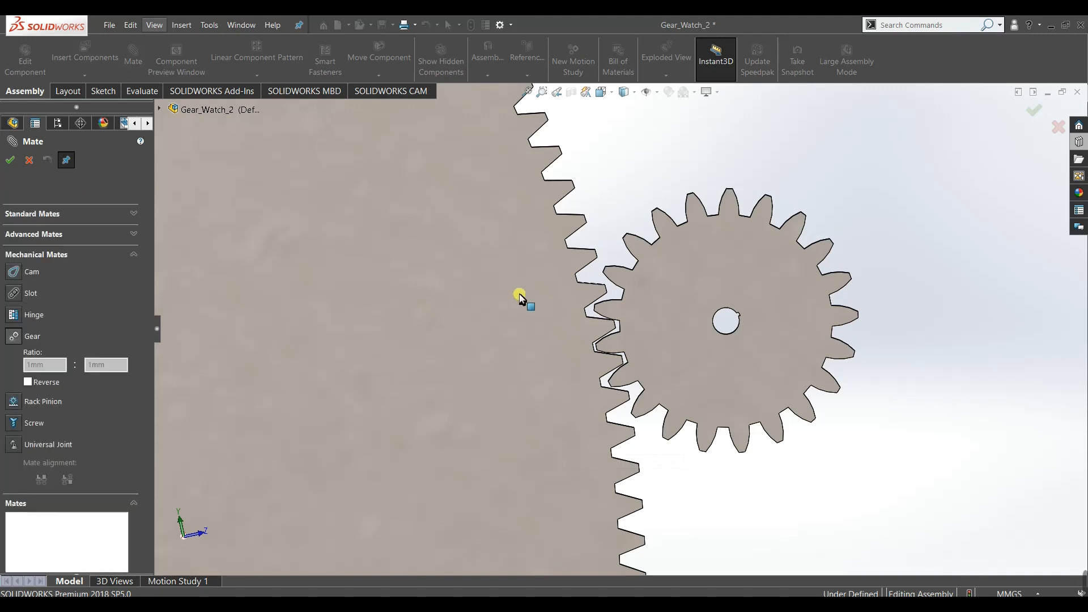
click(31, 160)
scroll(602, 316, up, 2)
scroll(609, 333, down, 6)
scroll(601, 362, up, 3)
scroll(618, 329, down, 5)
scroll(622, 302, up, 5)
Start a mechanical Gear mate between the round shaft feature of Gear_4 and the bore of Gear_3.
click(53, 346)
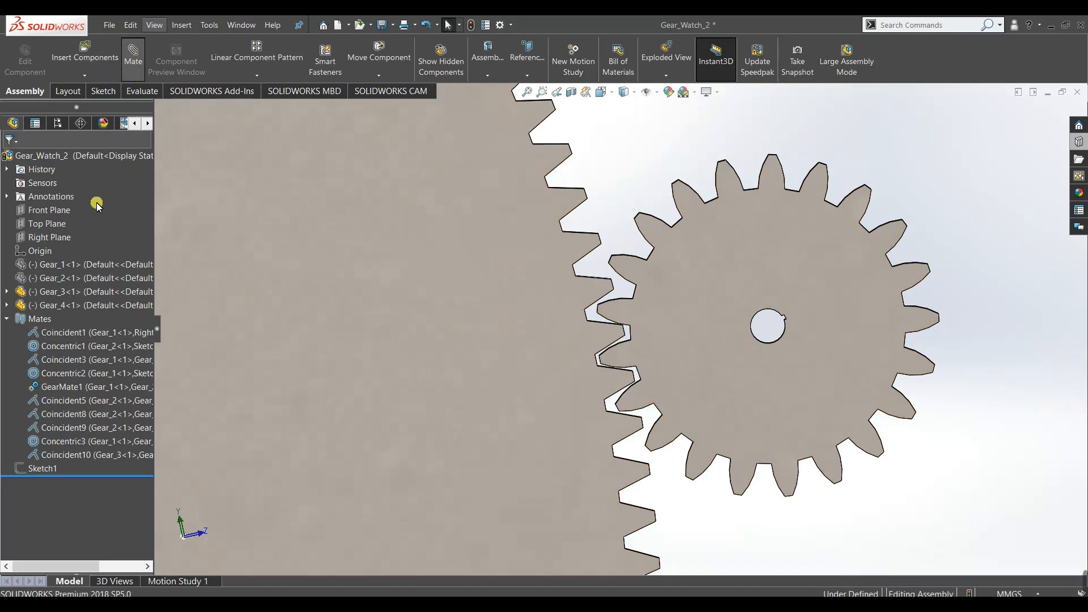
click(28, 522)
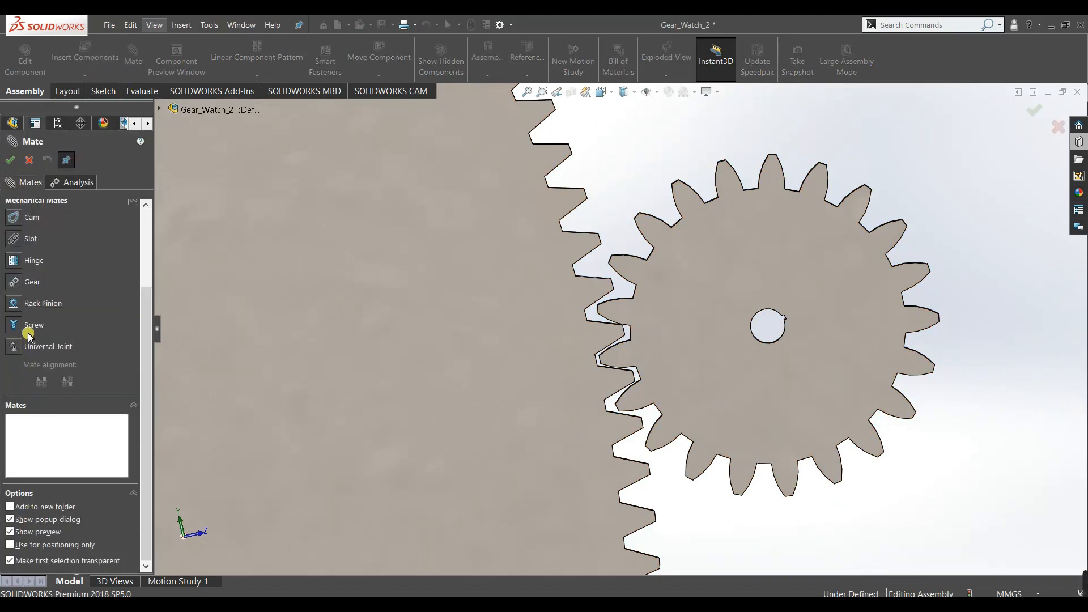
click(17, 280)
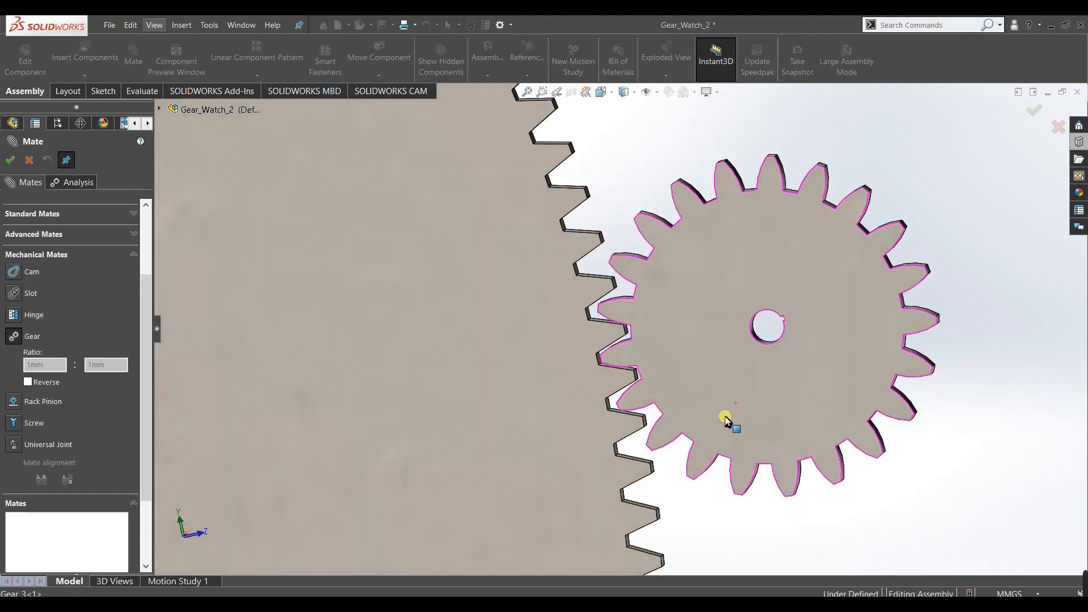
scroll(737, 434, up, 5)
scroll(652, 419, up, 5)
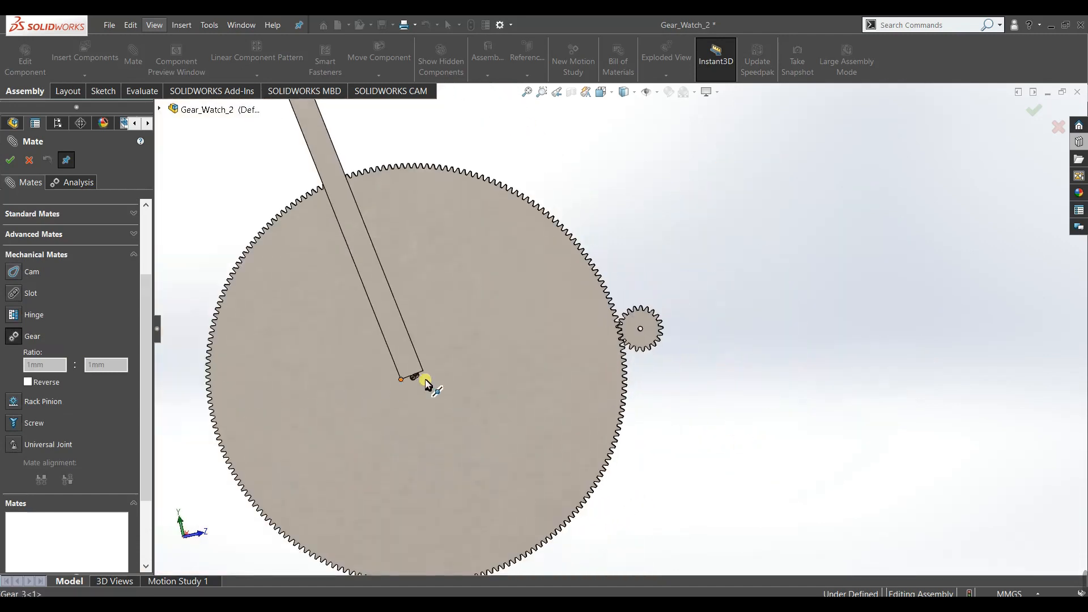
scroll(431, 386, down, 8)
click(514, 332)
scroll(768, 345, up, 8)
scroll(667, 324, down, 5)
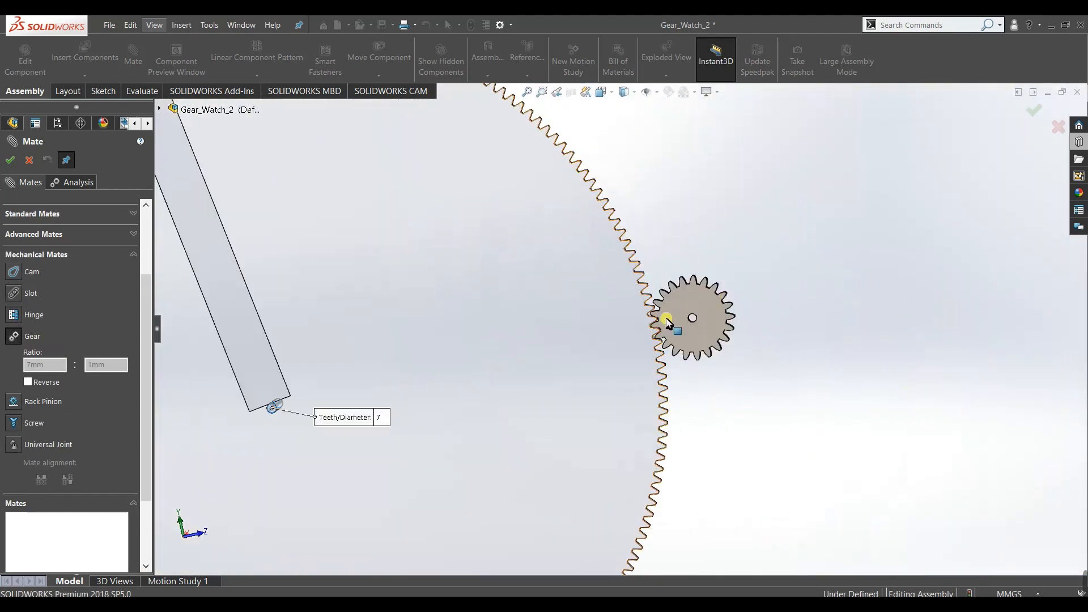
scroll(671, 320, down, 5)
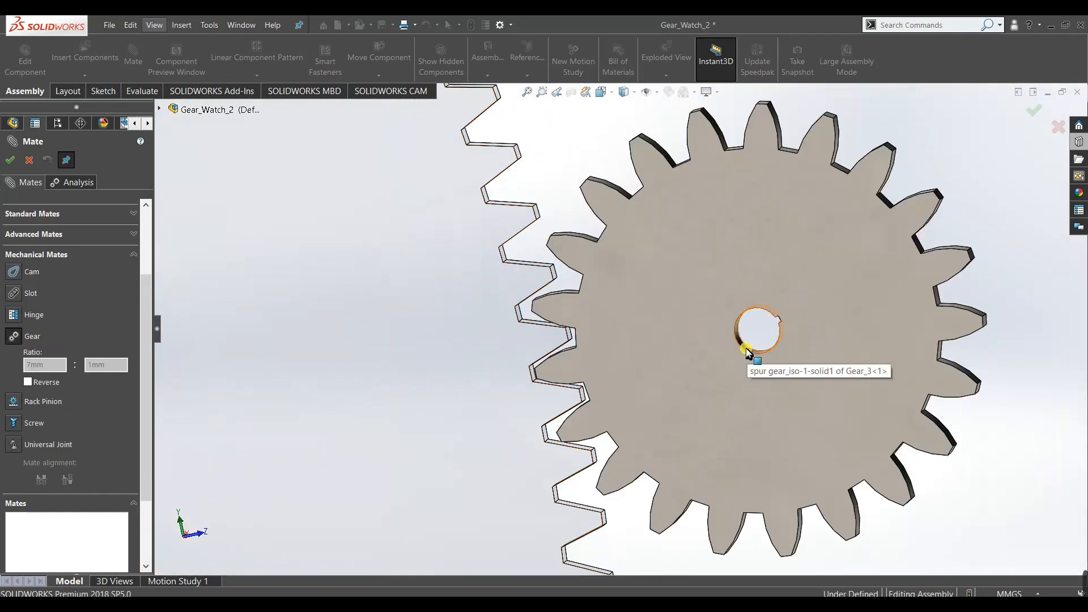
click(747, 352)
scroll(593, 372, up, 8)
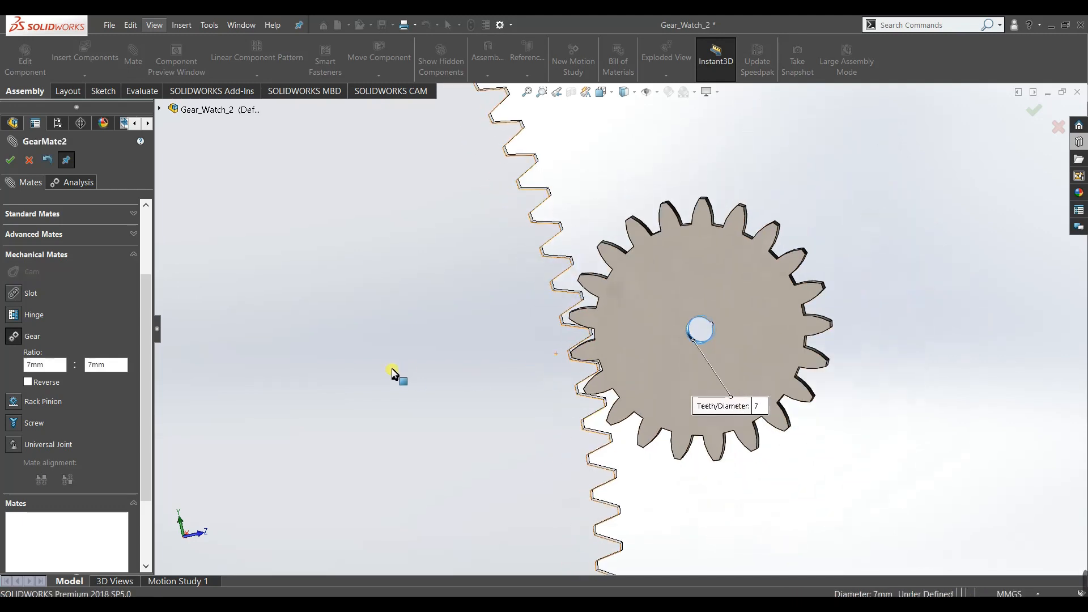
Set the gear mate's ratio to 210 mm : 21 mm for Gear_4 and Gear_3 and accept the mate.
click(374, 342)
scroll(374, 343, up, 6)
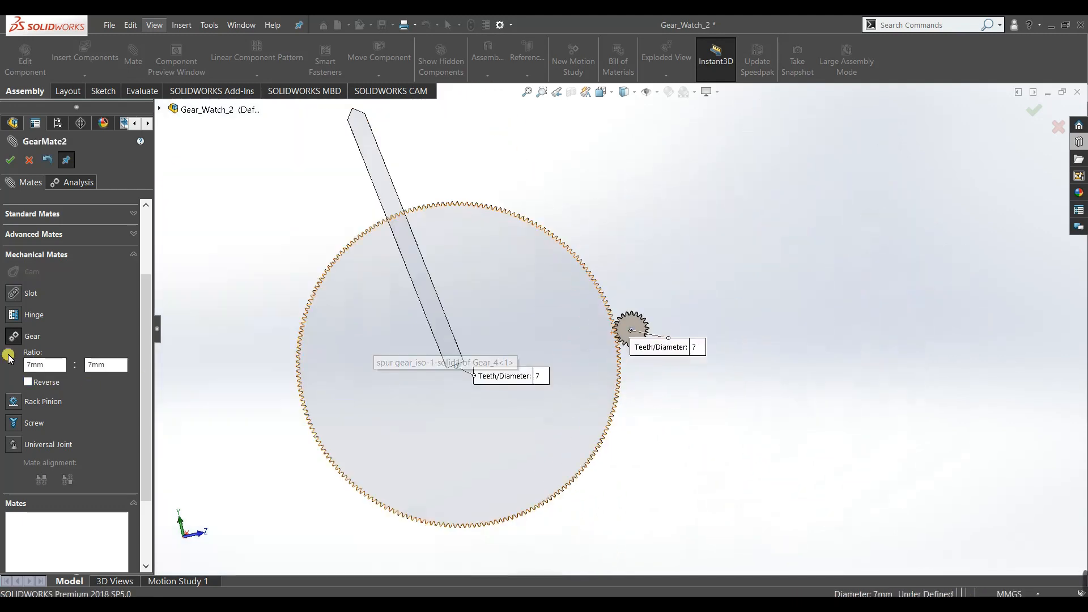
double_click(52, 366)
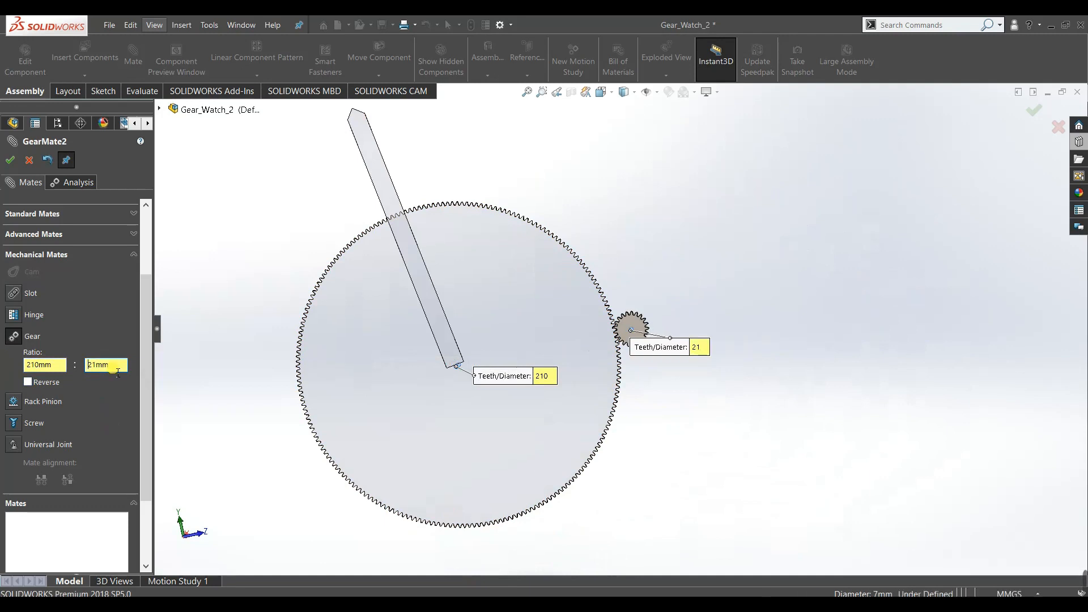
click(10, 162)
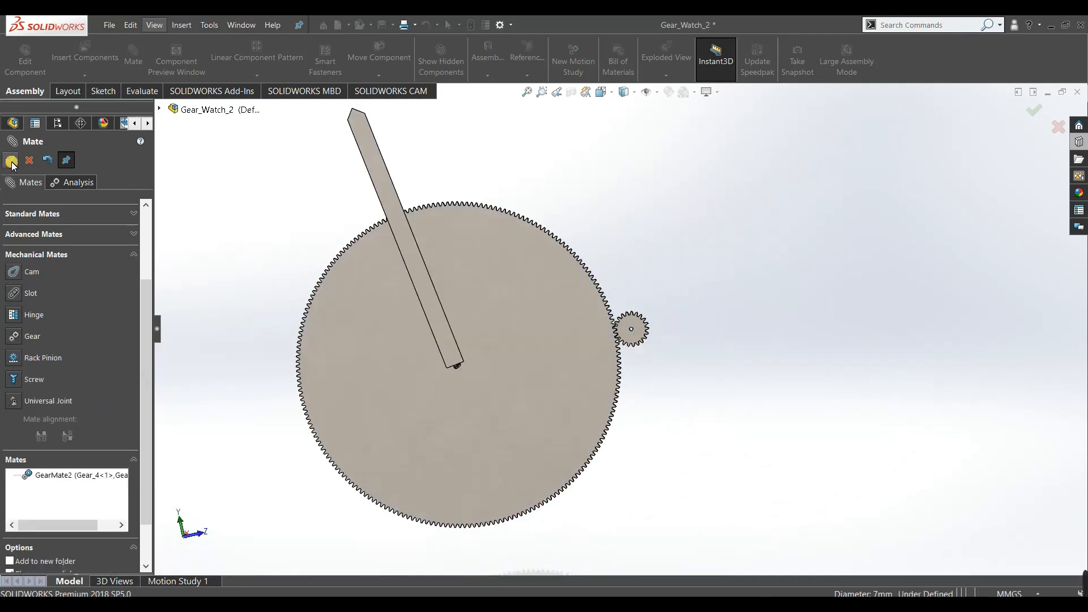
Finish mating and rotate Gear_3 slightly to check how its teeth mesh with Gear_4.
click(11, 162)
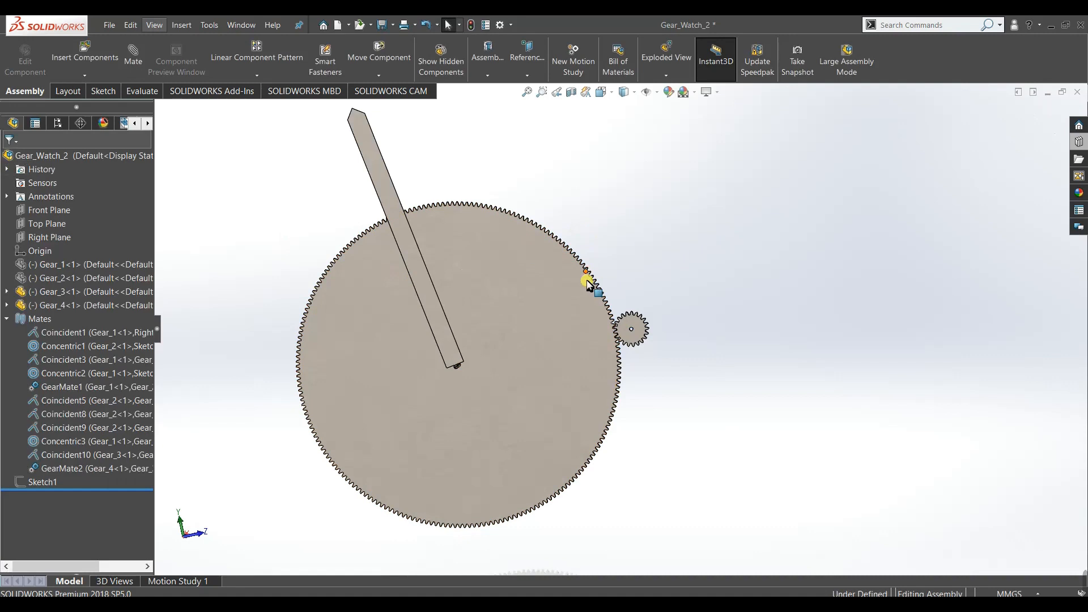
click(566, 290)
scroll(624, 318, down, 5)
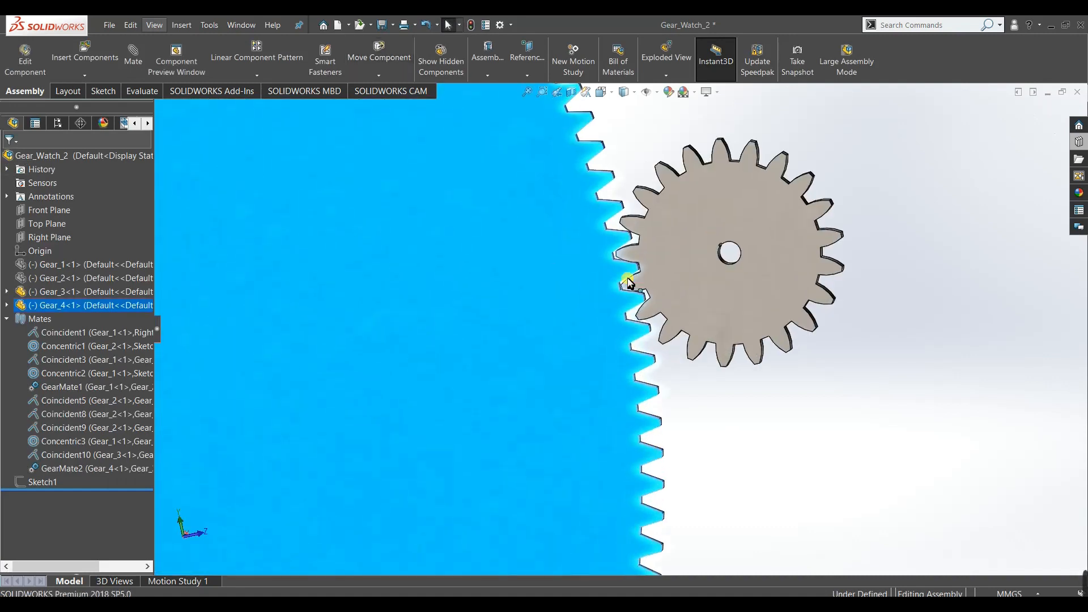
click(653, 247)
drag(653, 247, 729, 237)
click(826, 449)
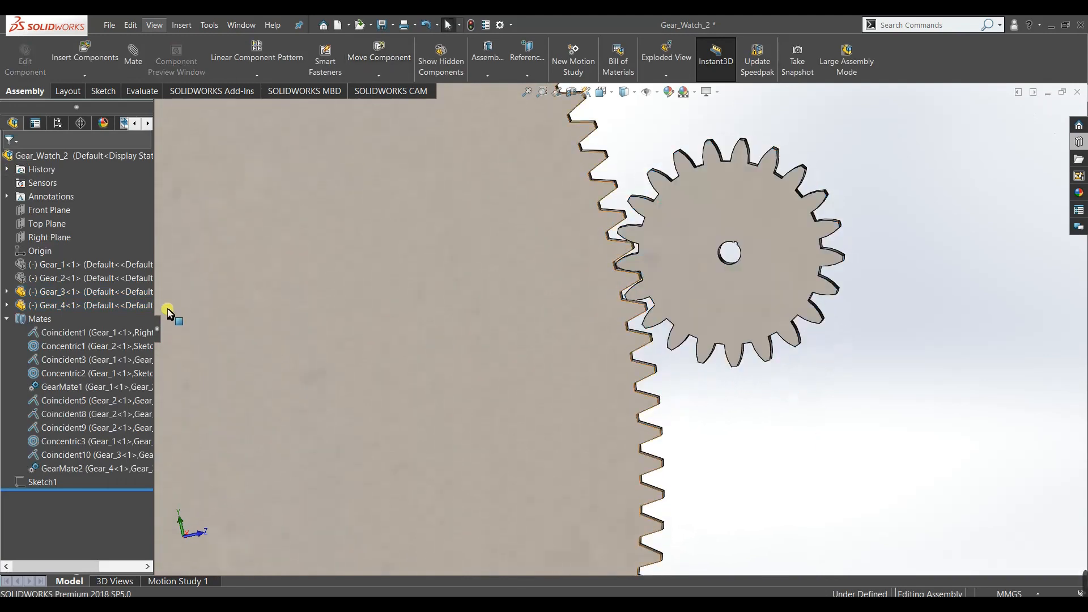
Show the hidden Gear_1 and Gear_2 components again so the whole assembly is displayed.
right_click(104, 270)
click(161, 235)
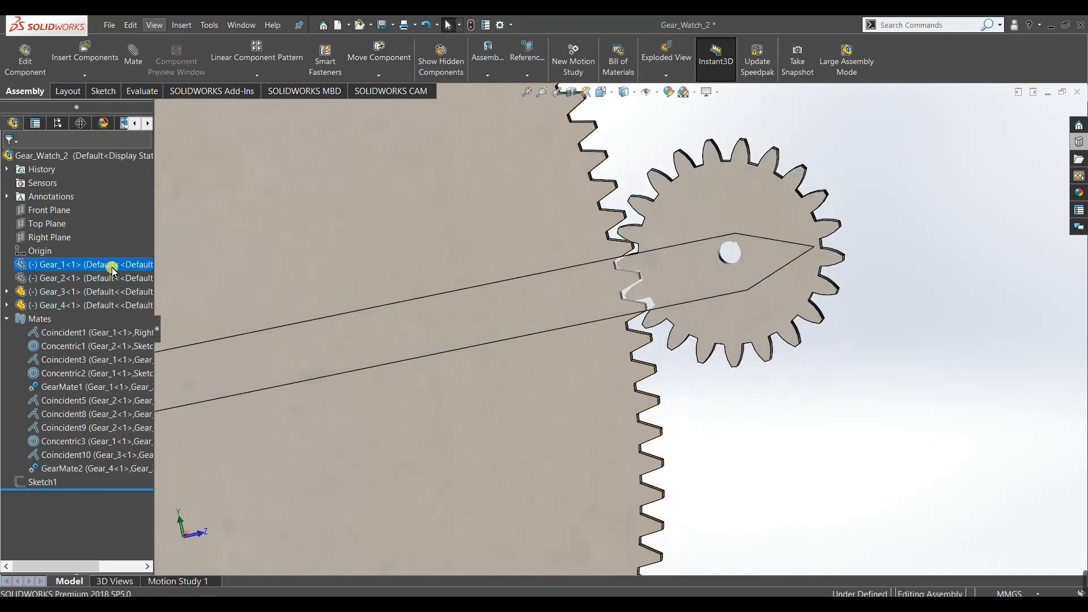
right_click(105, 280)
click(168, 251)
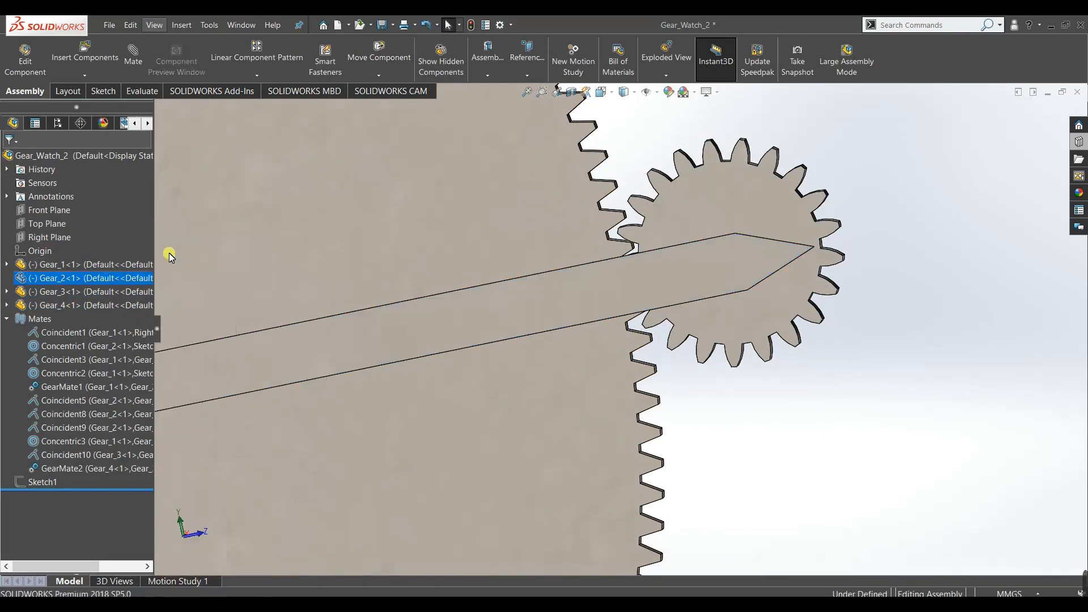
scroll(696, 412, up, 10)
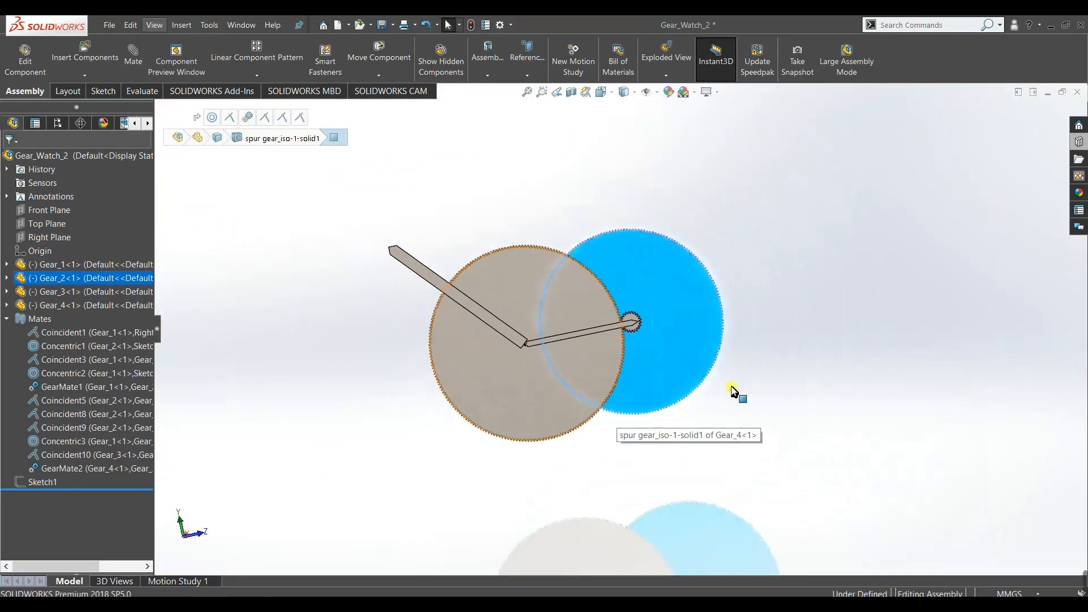
click(812, 371)
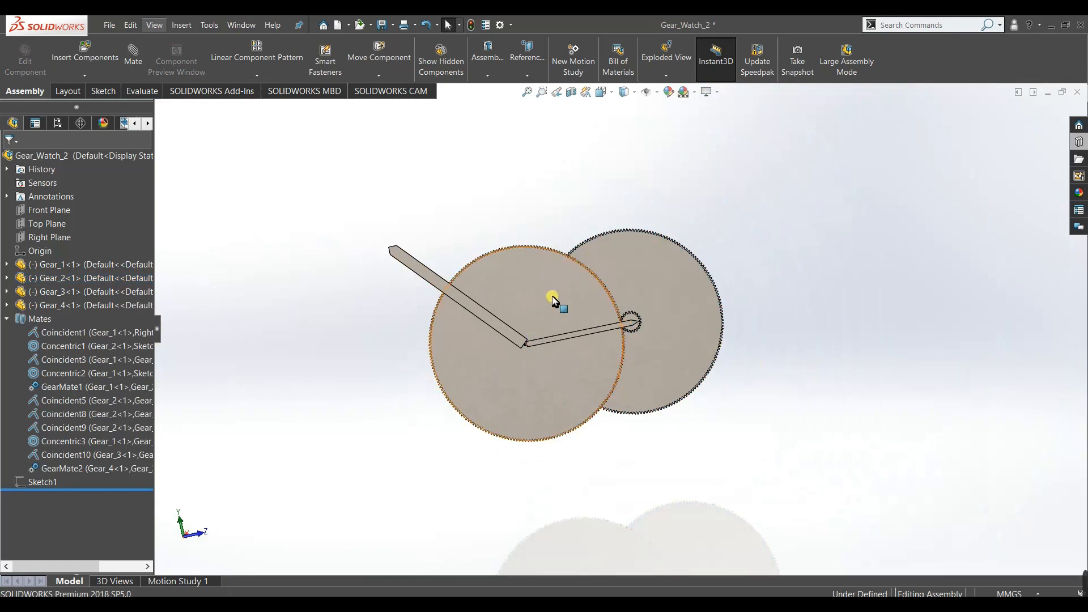
Swing the clock hands around to test the coupled motion of the gear train.
drag(413, 273, 441, 265)
drag(616, 381, 396, 277)
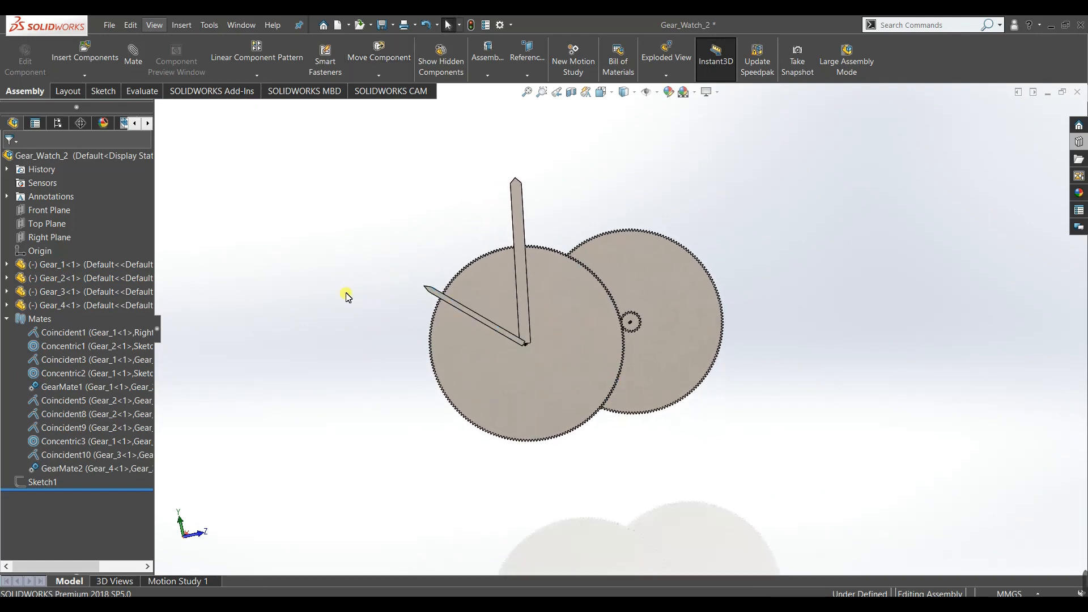
middle_drag(456, 403, 432, 255)
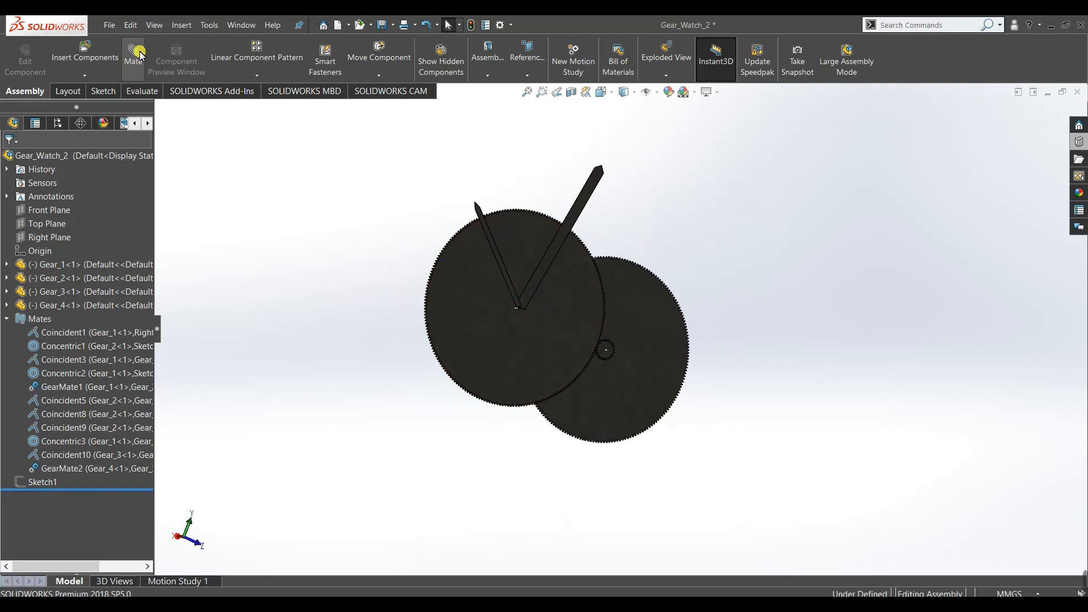
Insert the Gear_5 part from the Gear_Watch folder into the assembly.
click(86, 52)
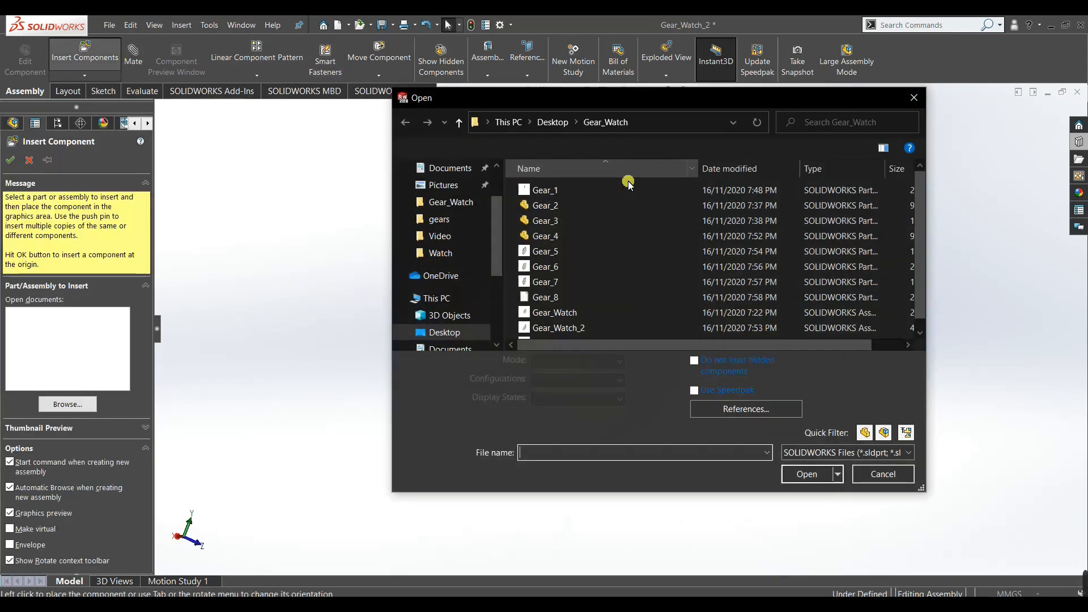
click(584, 249)
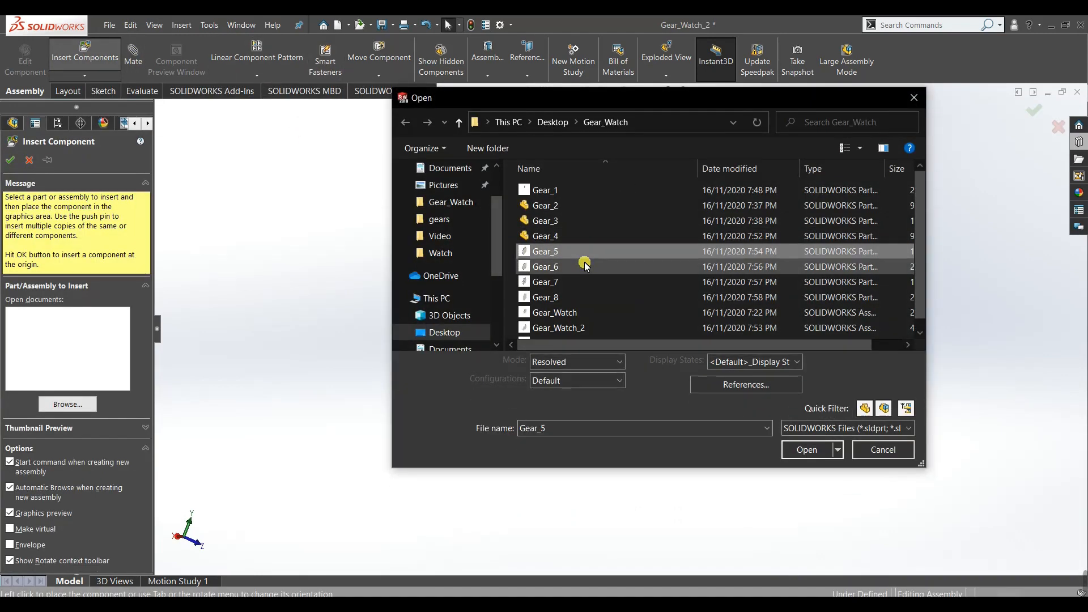
click(803, 453)
click(777, 305)
Move Gear_5 to the opposite side of the assembly, beside the short clock hand and clear of the other gears.
middle_drag(354, 478, 382, 370)
scroll(590, 343, down, 4)
scroll(489, 340, down, 5)
scroll(488, 340, up, 3)
scroll(929, 108, up, 4)
drag(935, 141, 360, 243)
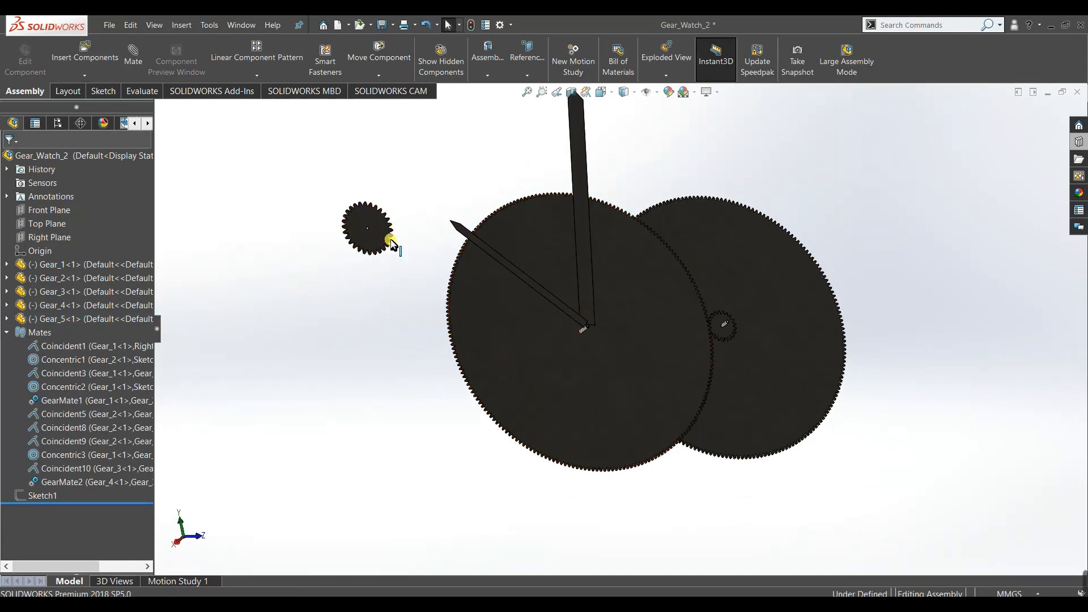
Open the Gear_4 part from the assembly in its own window and accept feature recognition.
scroll(585, 347, down, 3)
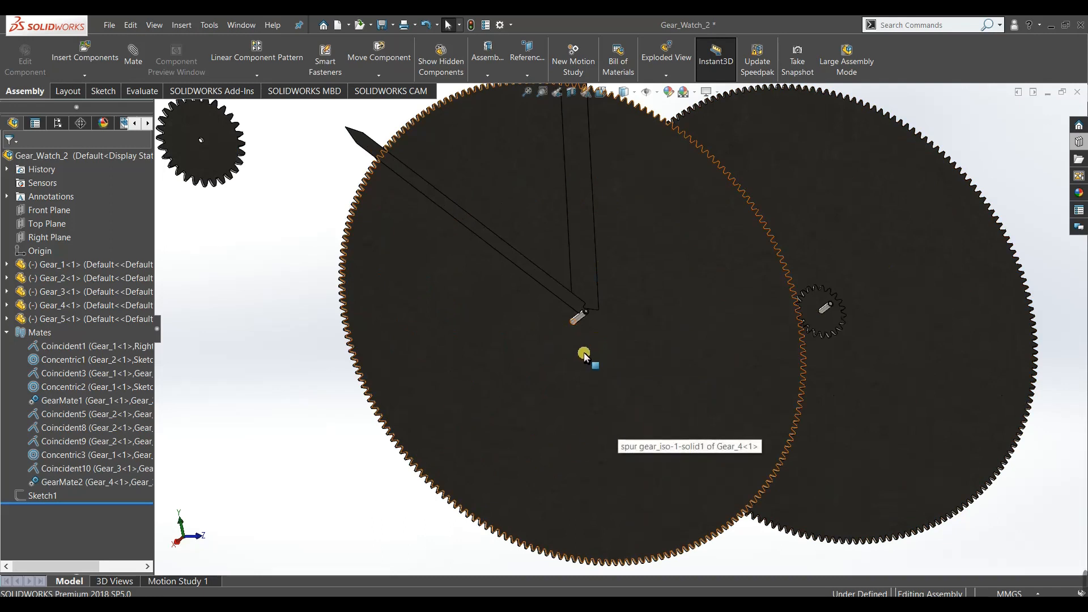
scroll(579, 348, down, 3)
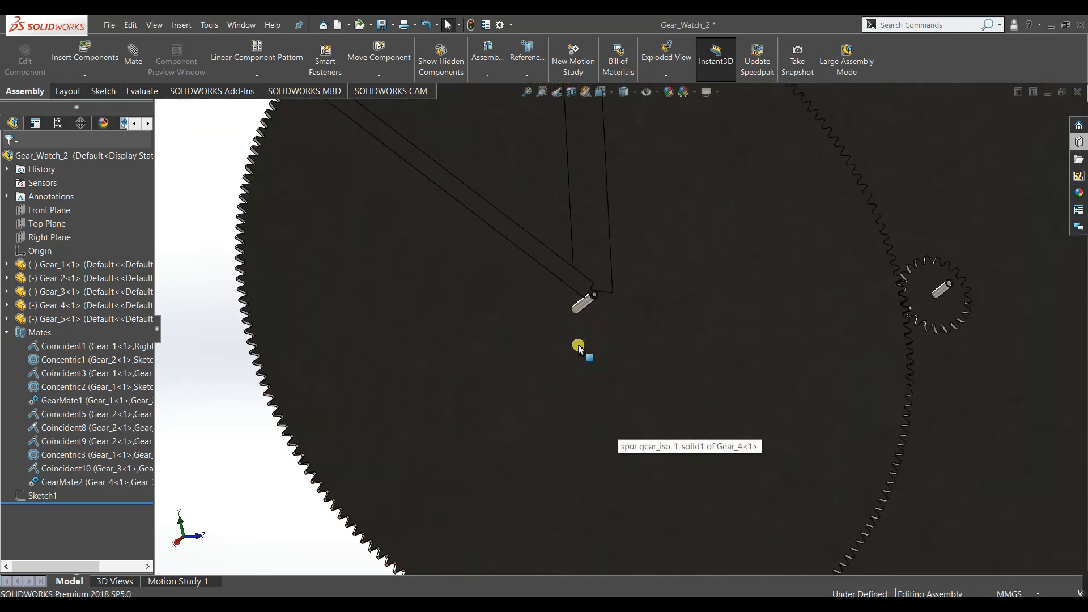
right_click(571, 341)
click(579, 169)
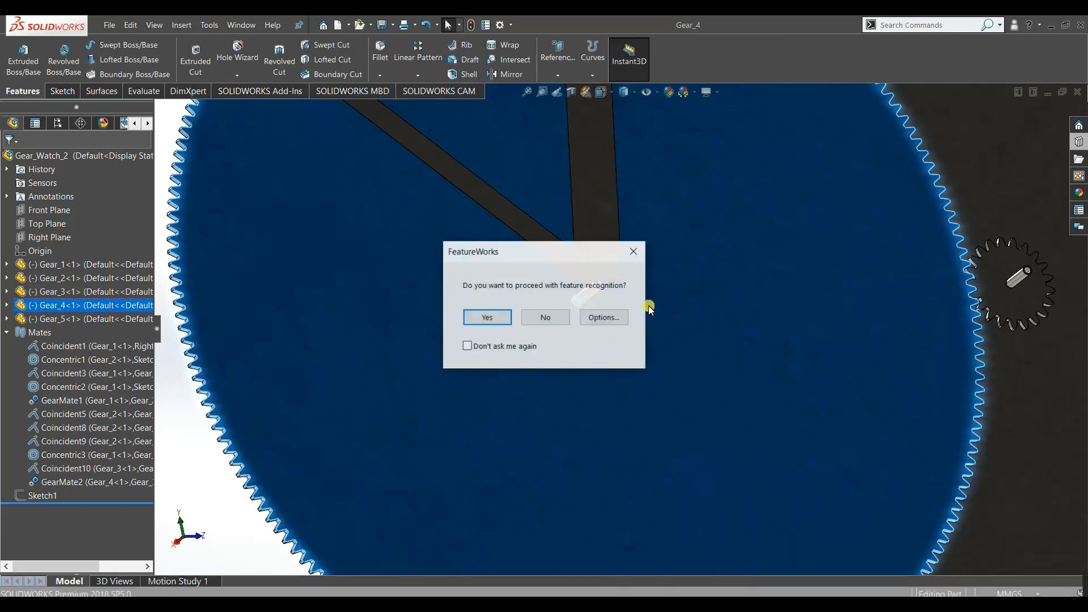
click(478, 317)
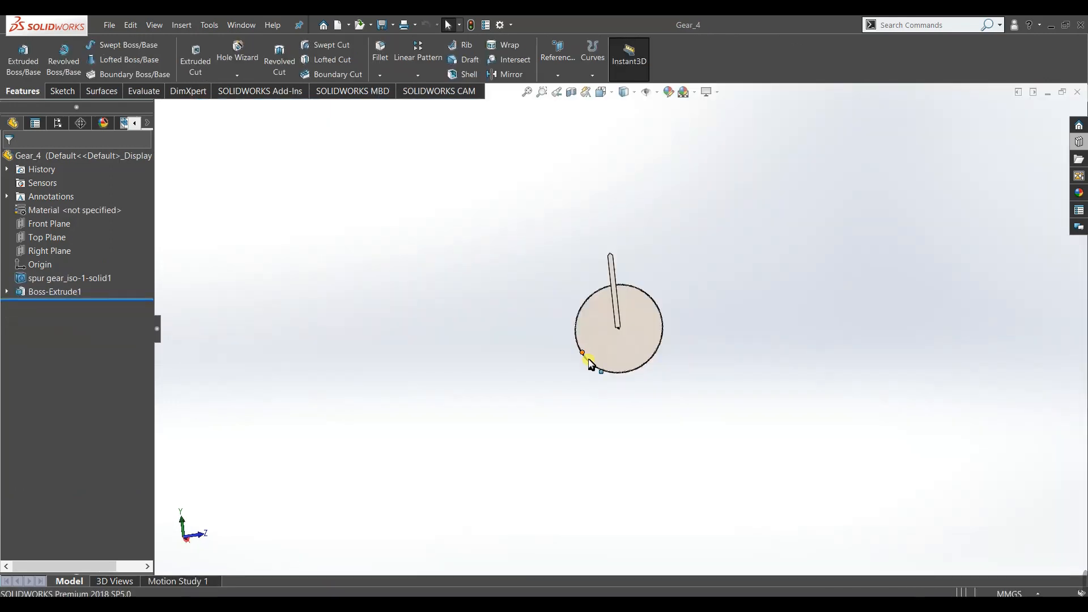
Create a reference plane offset 5 mm from the flat face of Gear_4.
middle_drag(589, 364, 652, 442)
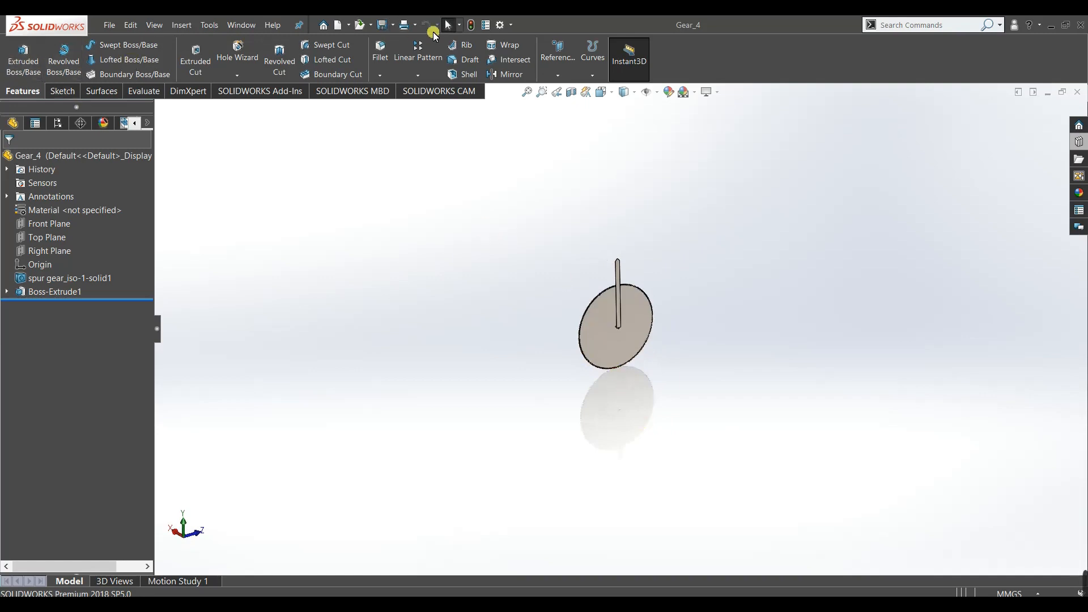
click(548, 42)
click(569, 94)
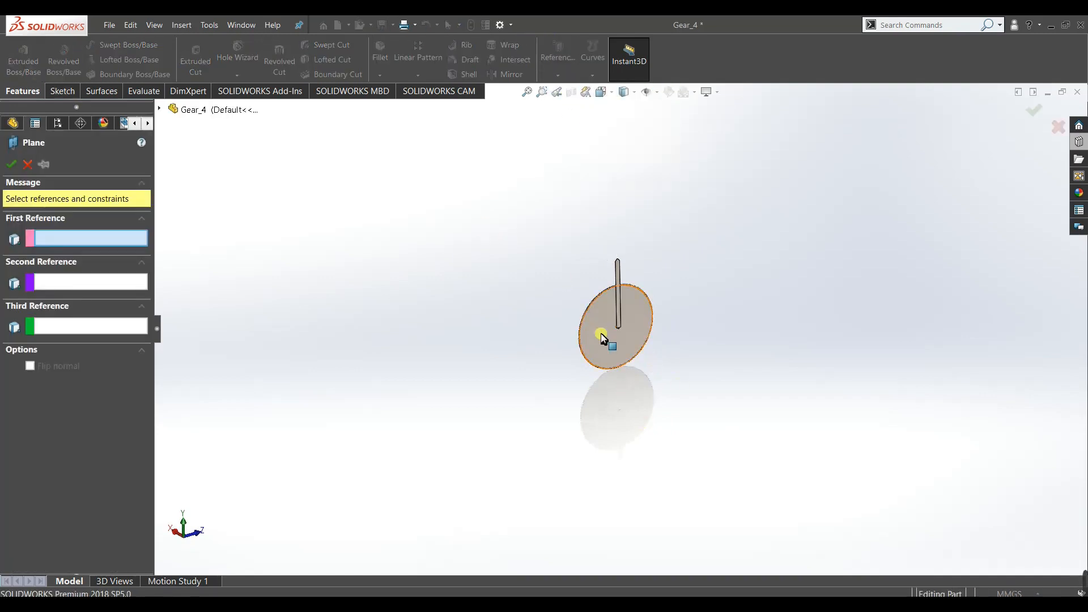
click(602, 333)
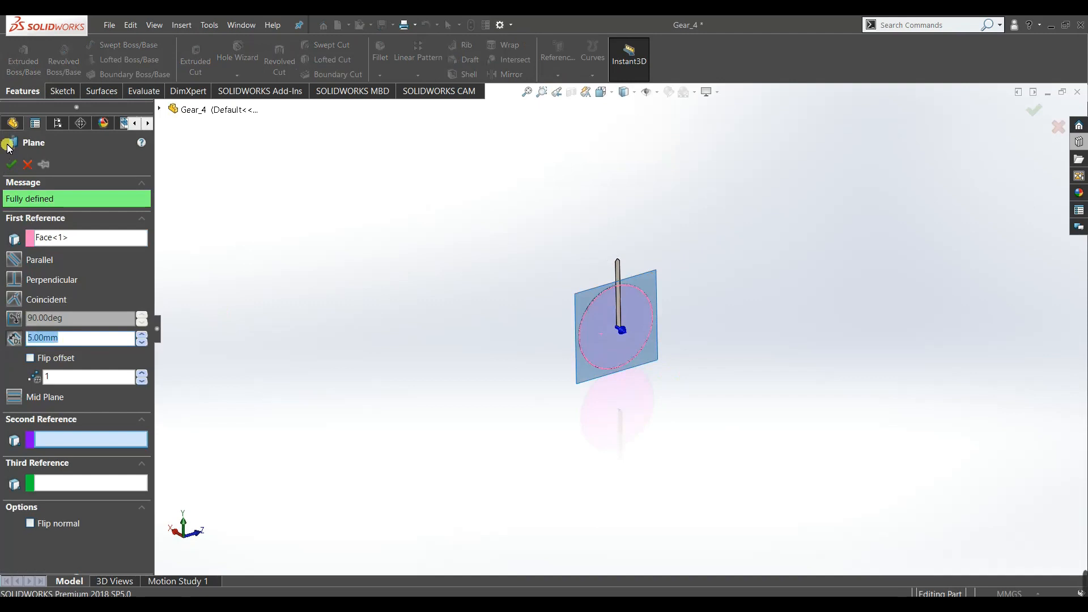
click(10, 164)
Orient the part to the Left view and start a sketch on the new offset plane.
middle_drag(455, 445, 436, 388)
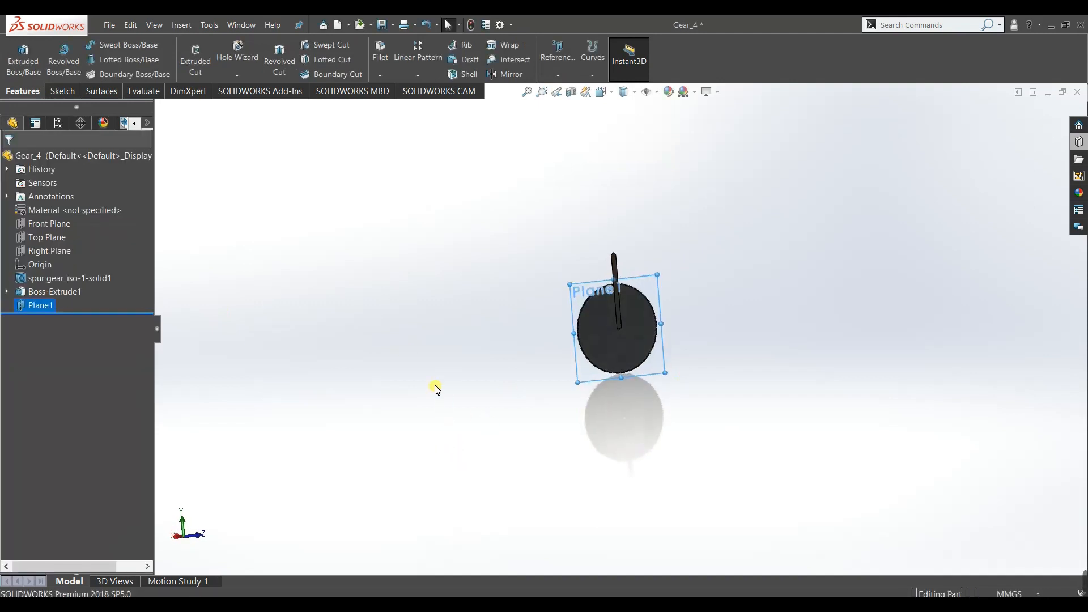
key(space)
click(517, 385)
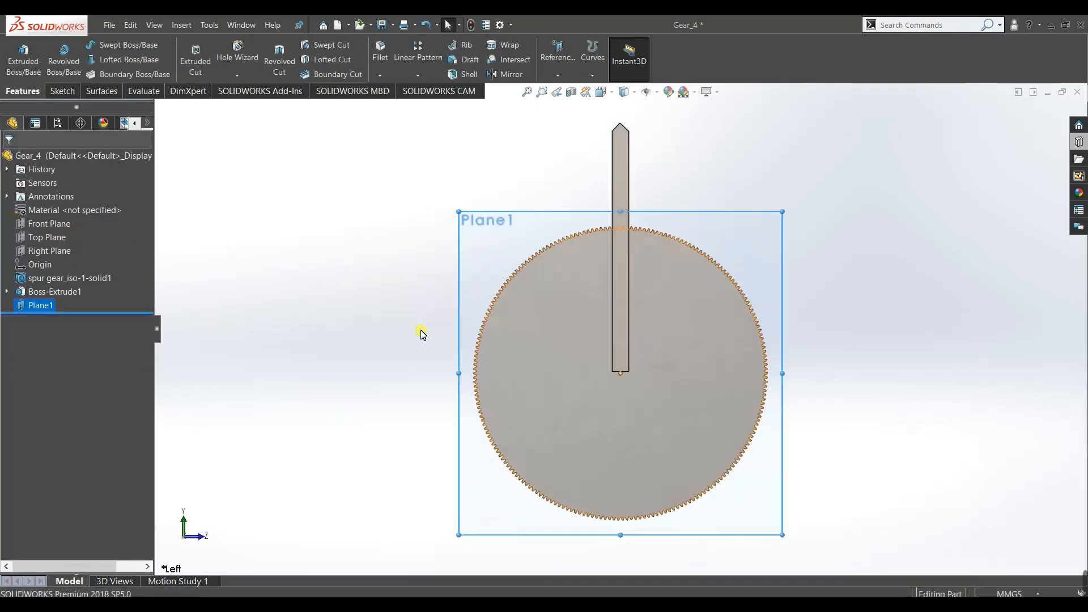
click(62, 90)
click(29, 51)
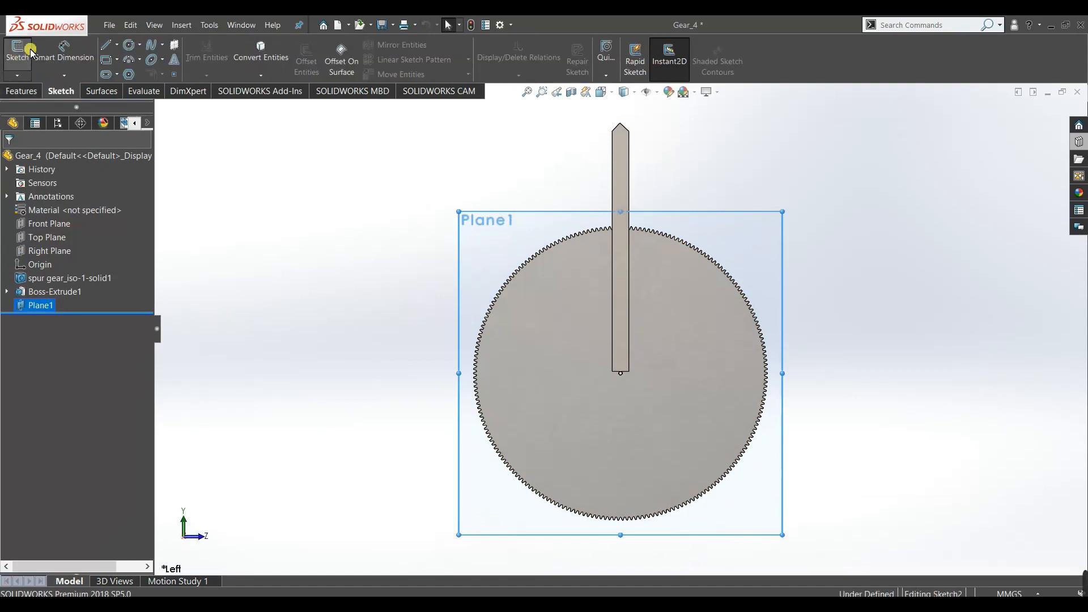
Sketch a construction centerline from the centre of the bore straight down to the outer circle around it.
click(116, 44)
click(136, 75)
scroll(623, 381, down, 3)
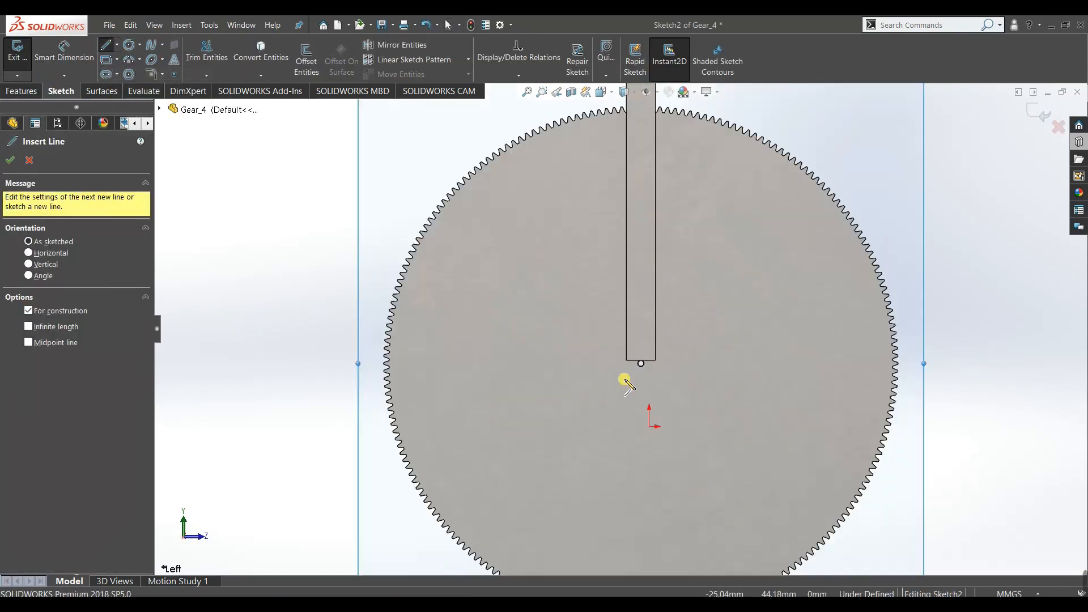
scroll(641, 377, down, 6)
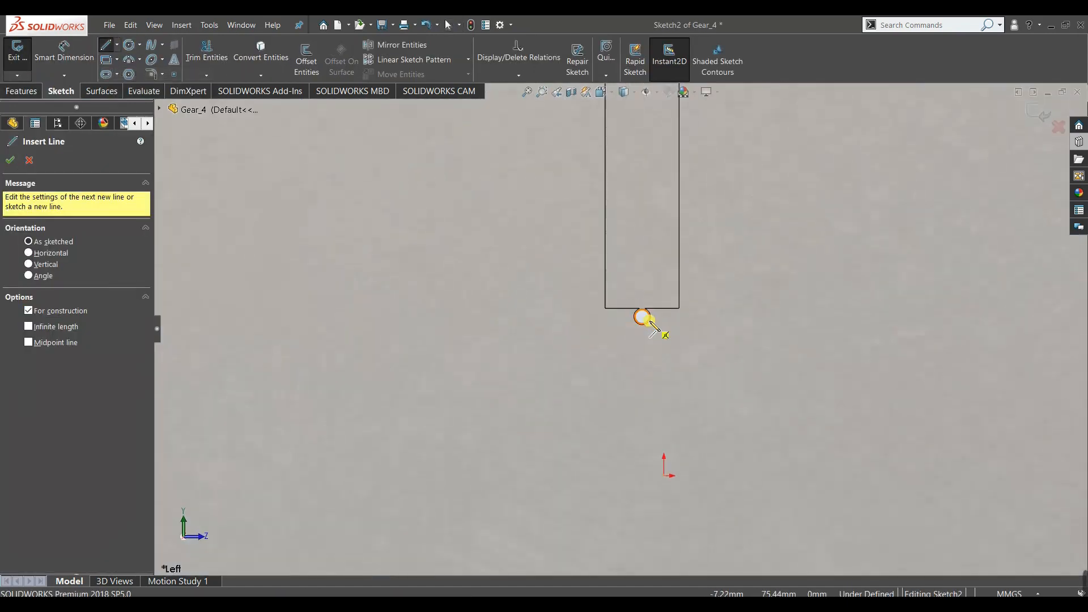
click(632, 316)
scroll(635, 325, down, 4)
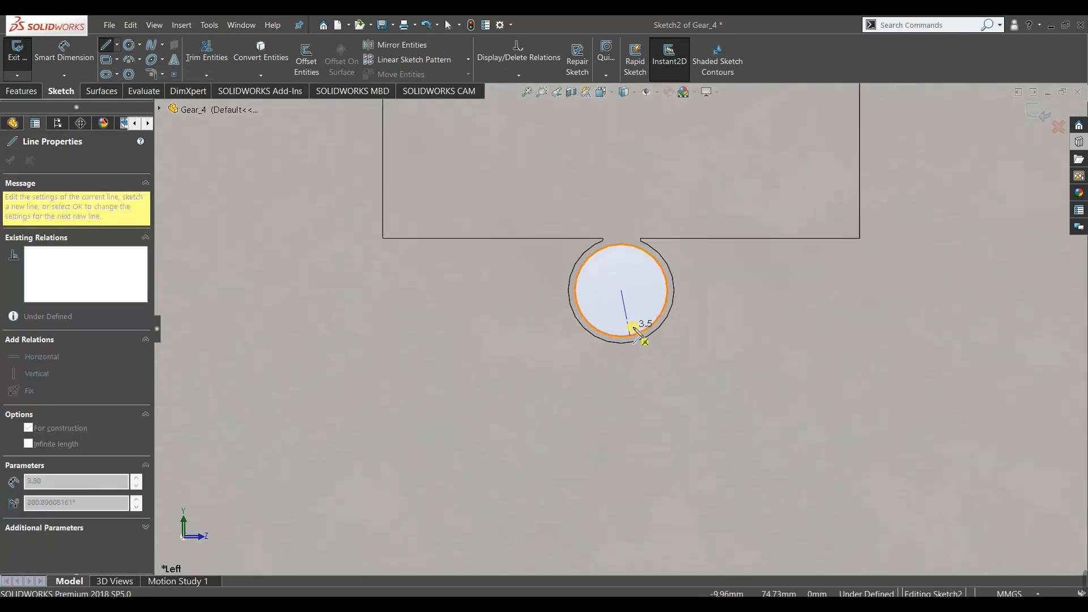
click(622, 344)
right_click(629, 301)
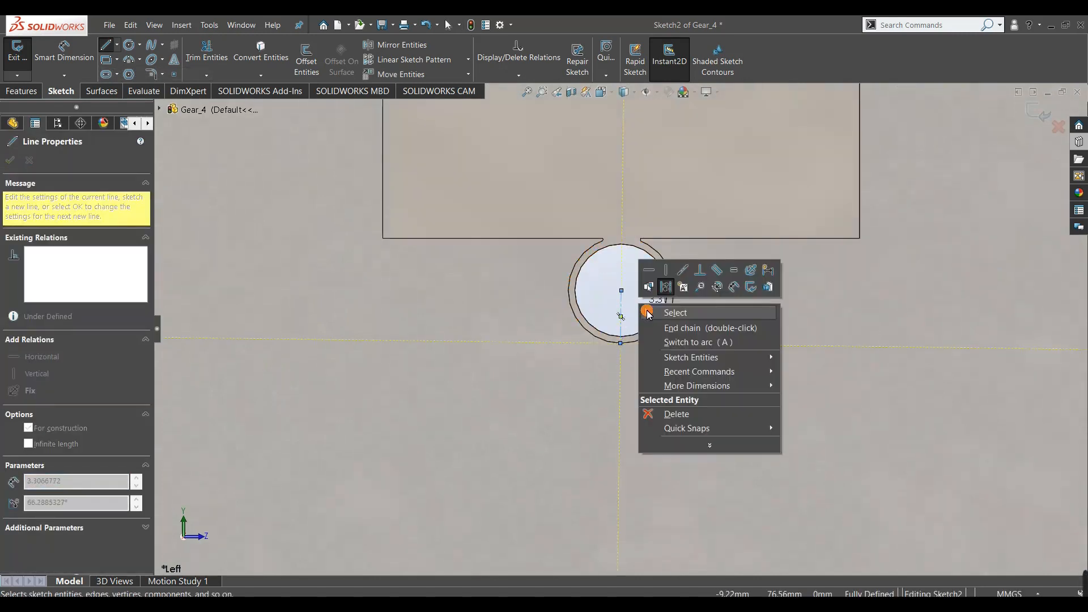
click(661, 311)
Sketch a very thin corner rectangle about 1.72 mm wide across the lower end of the centerline.
scroll(633, 336, down, 5)
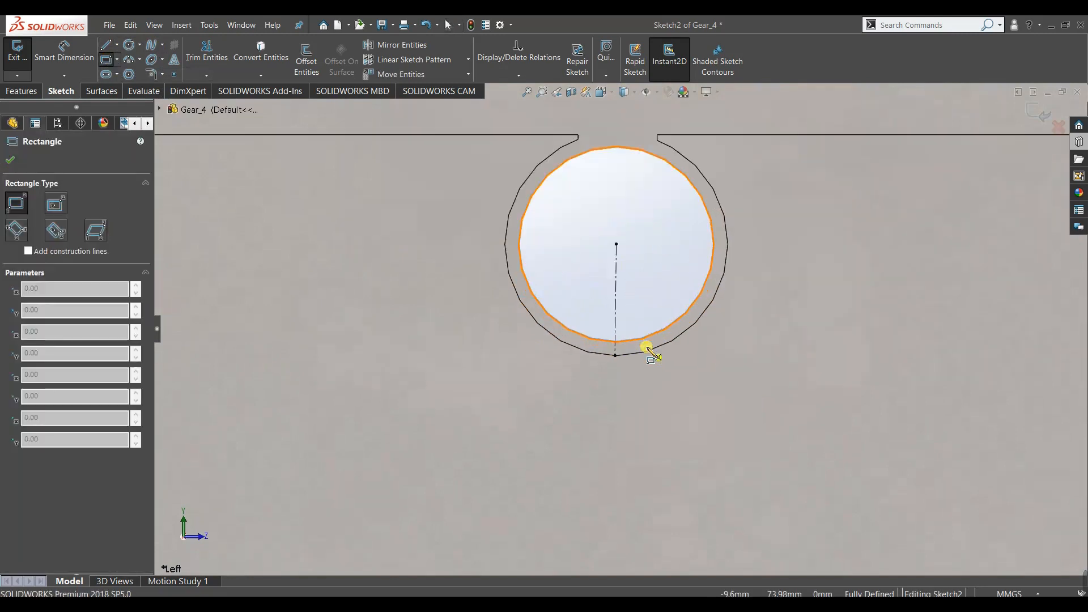
click(579, 355)
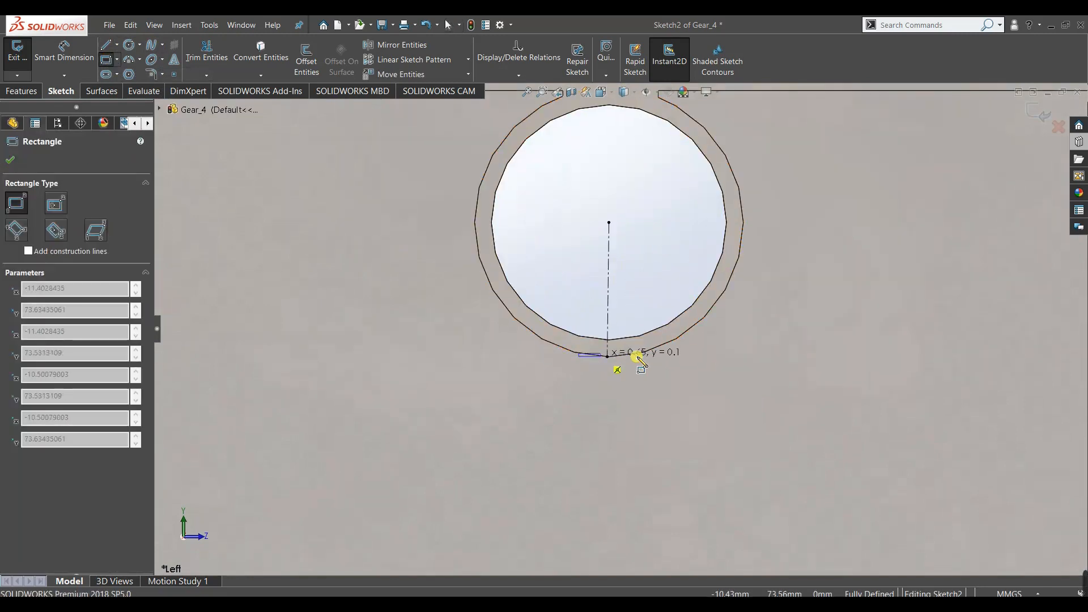
click(637, 356)
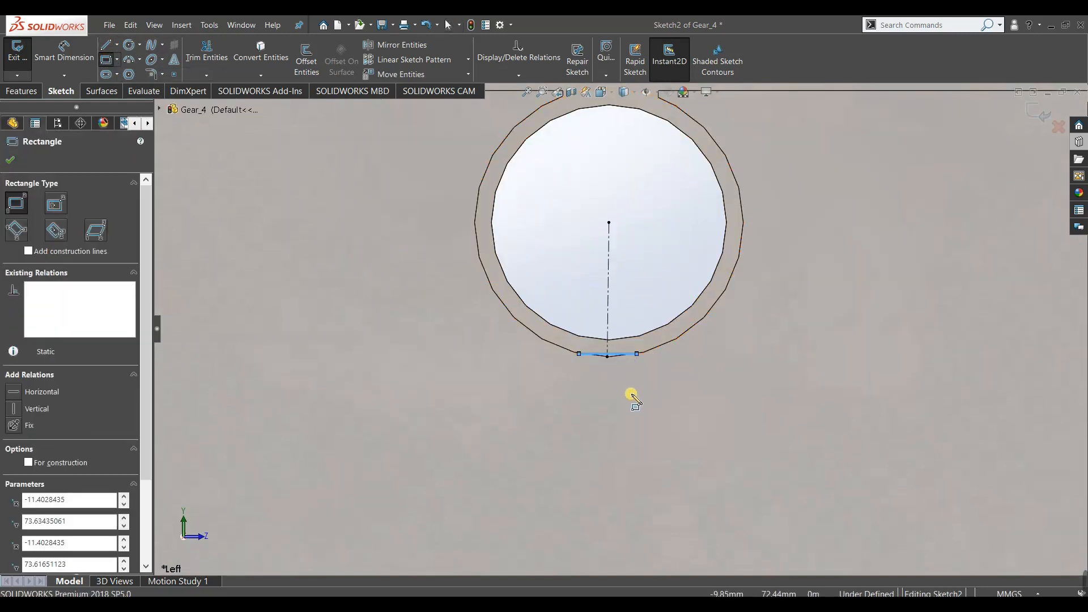
key(Escape)
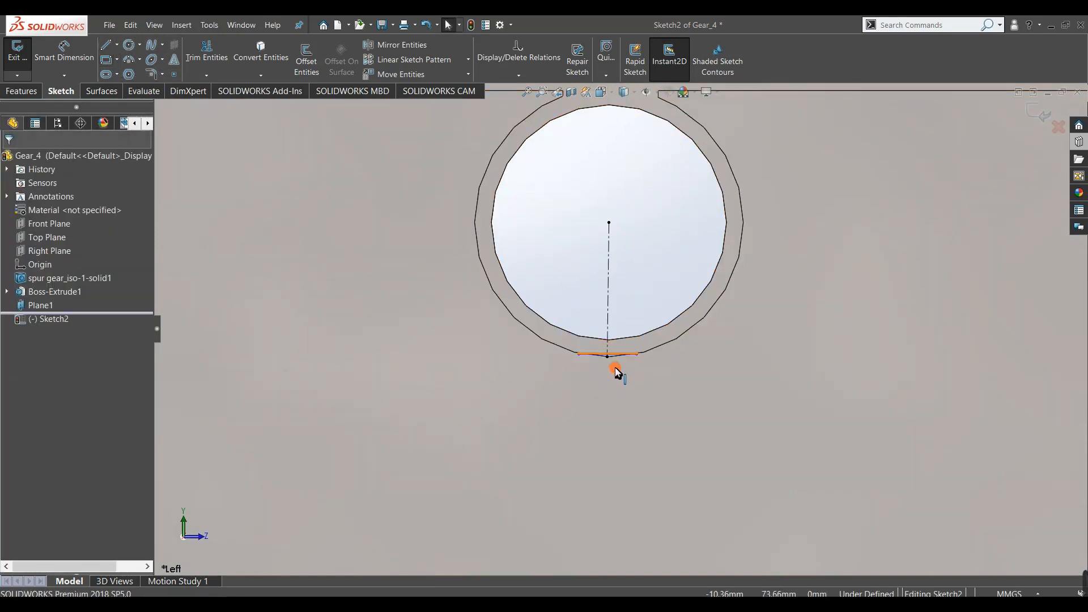
Delete a horizontal edge of the thin rectangle and start Trim Entities with Power trim for its remaining lines.
click(616, 370)
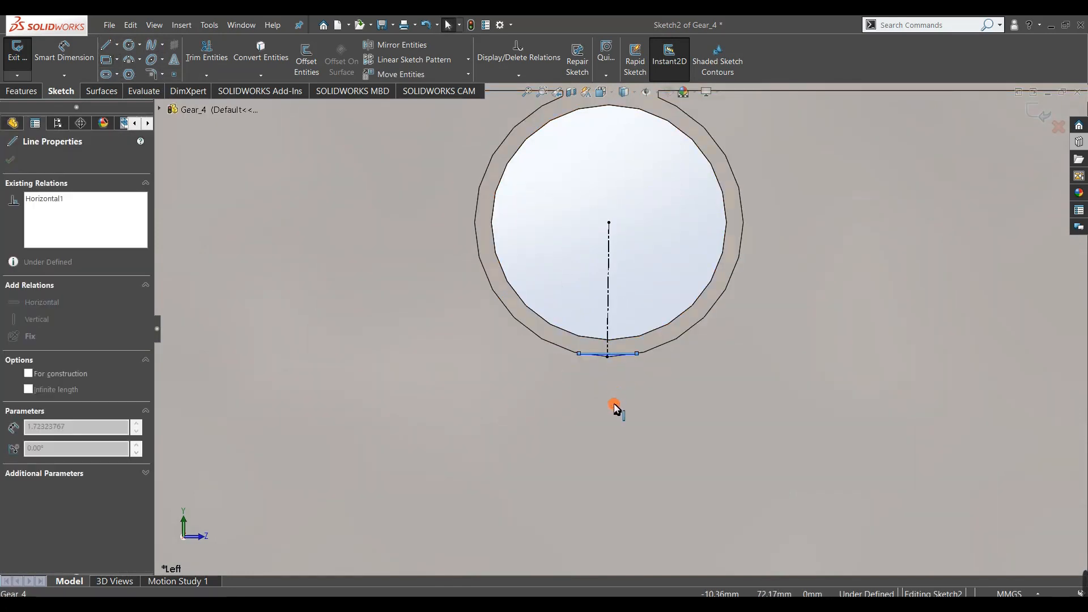
right_click(616, 356)
click(653, 537)
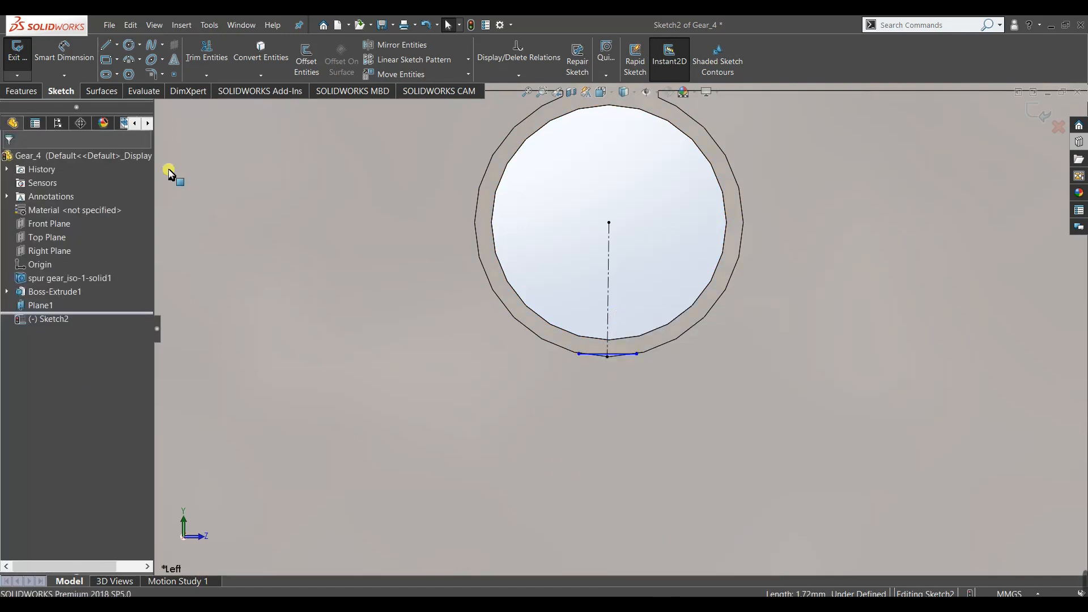
click(198, 52)
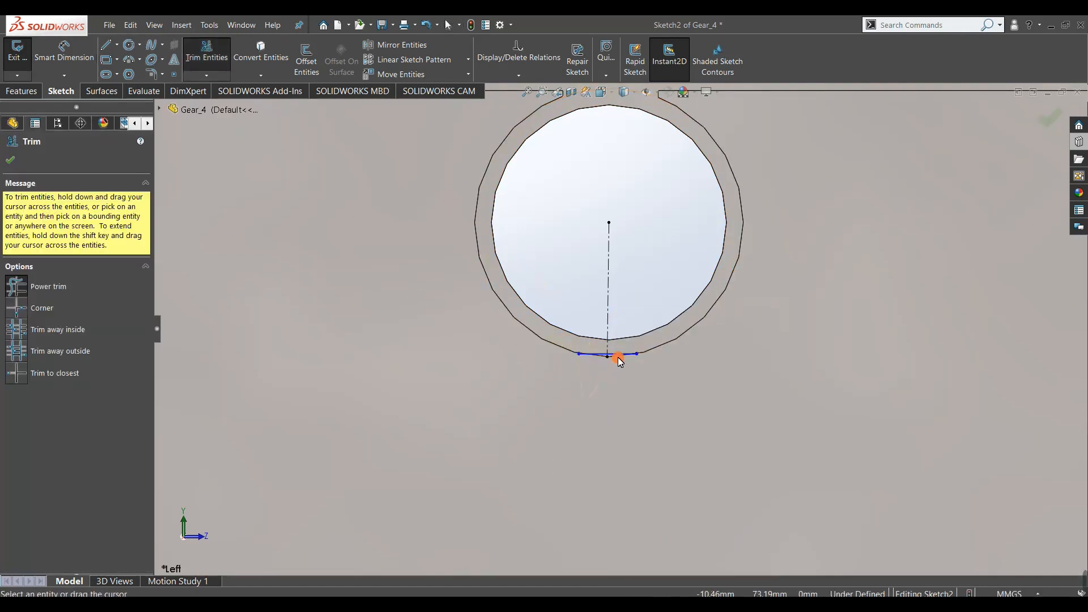
Trim away the remaining line at the hub circle's lower edge and sketch a corner rectangle there, about 1.7 mm wide and 0.7 mm high.
click(578, 357)
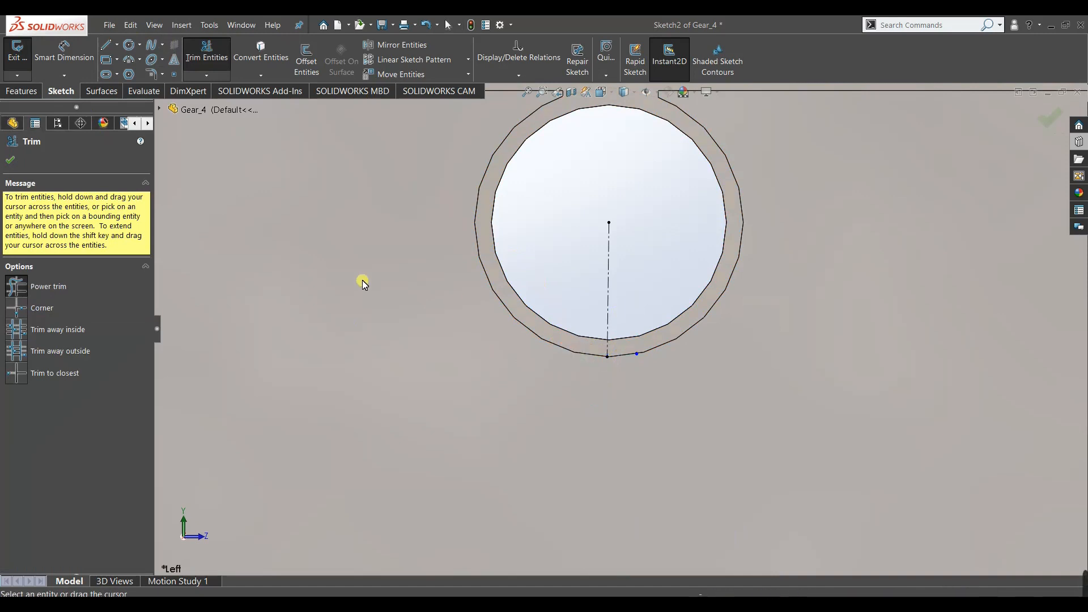
click(10, 160)
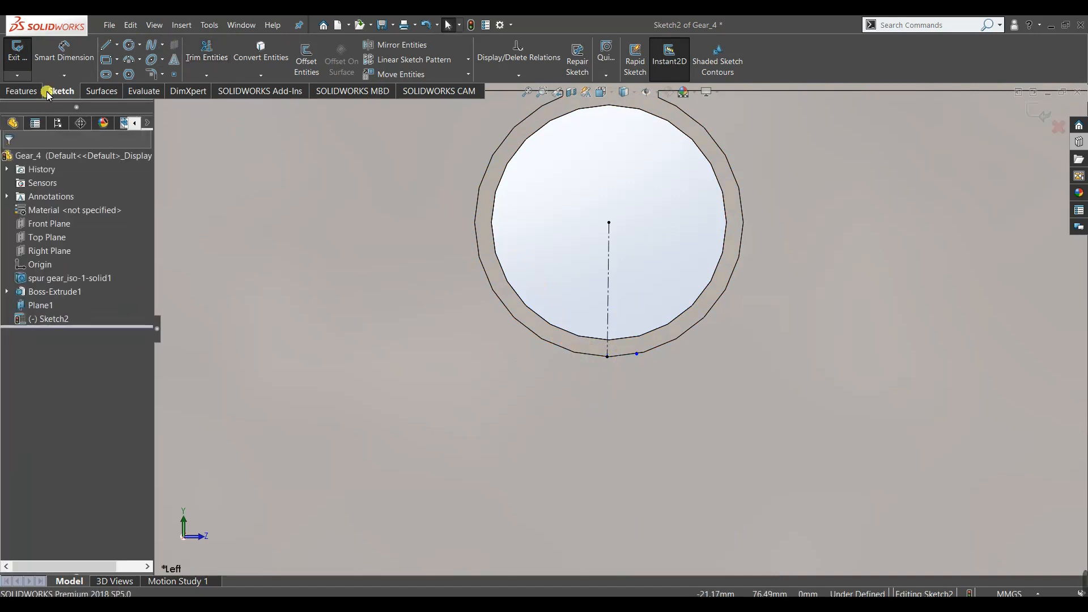
click(107, 61)
click(574, 355)
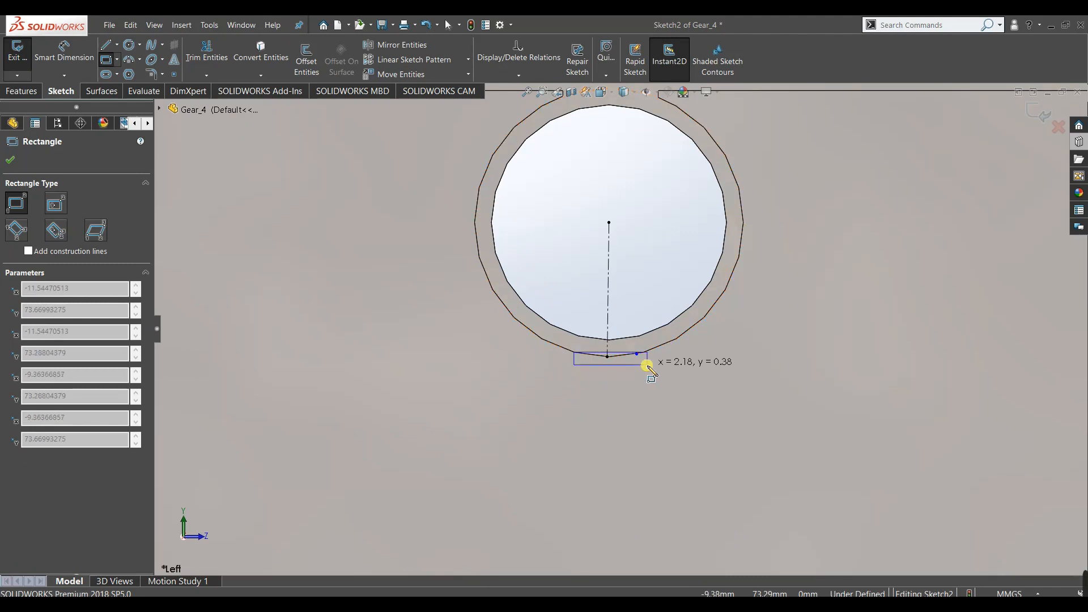
click(632, 377)
right_click(626, 267)
click(637, 271)
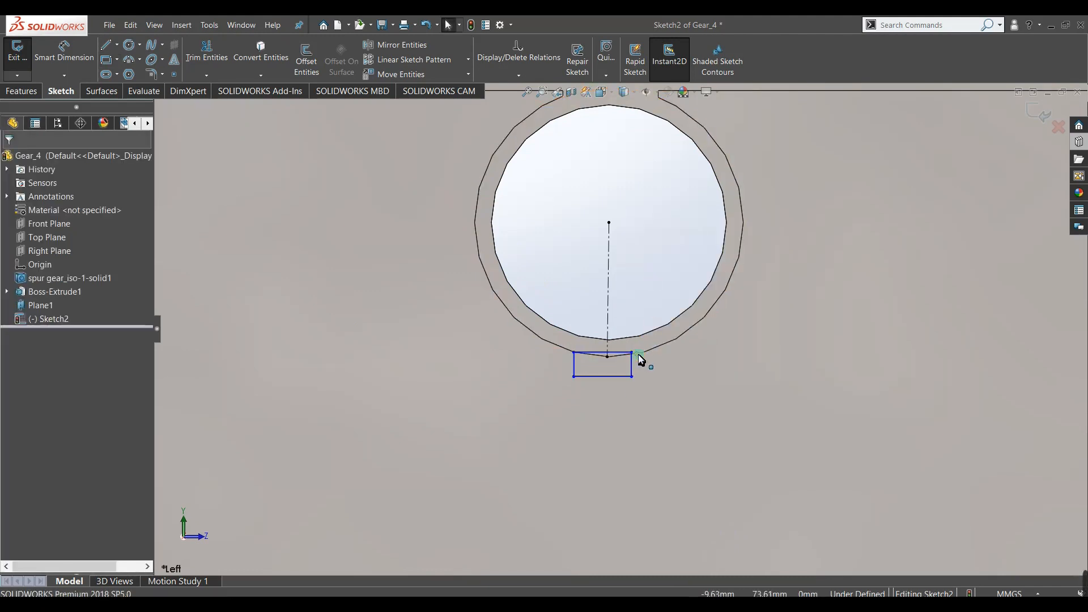
right_click(637, 354)
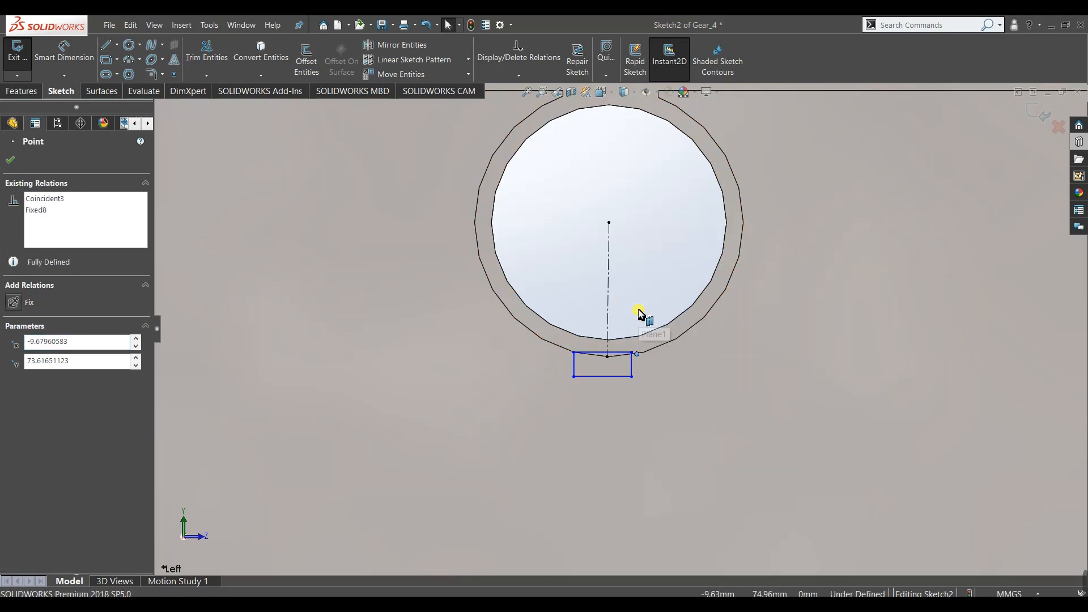
key(ctrl+z)
click(636, 354)
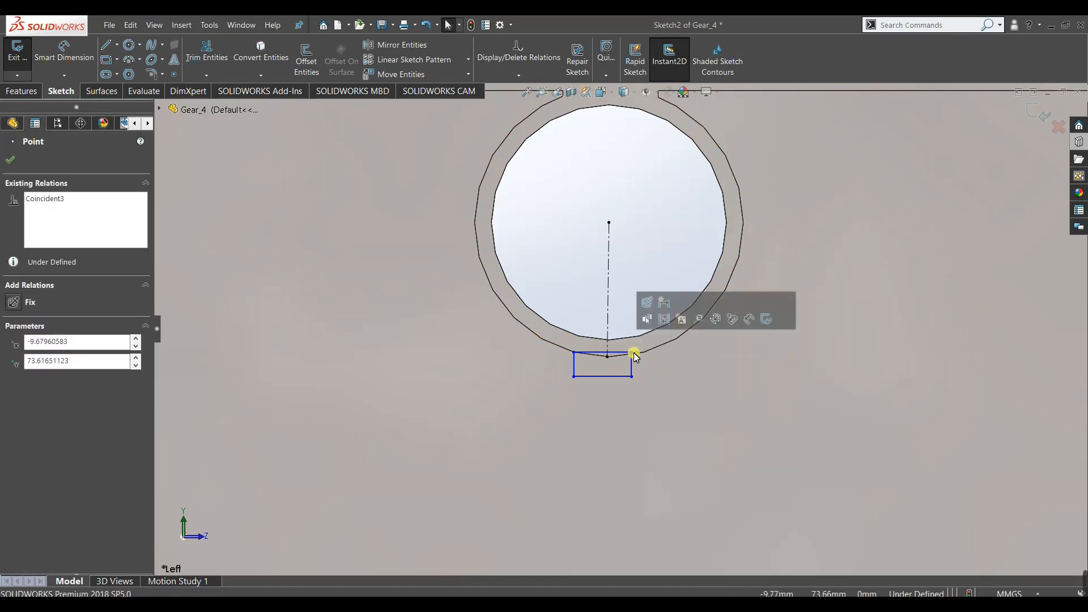
right_click(638, 354)
click(636, 299)
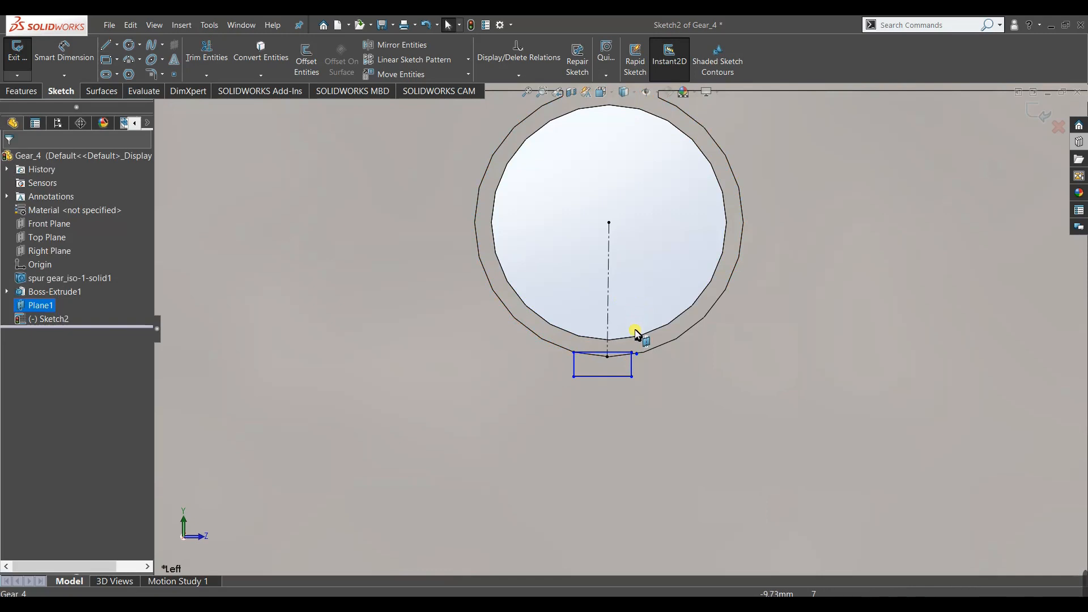
click(640, 357)
right_click(638, 355)
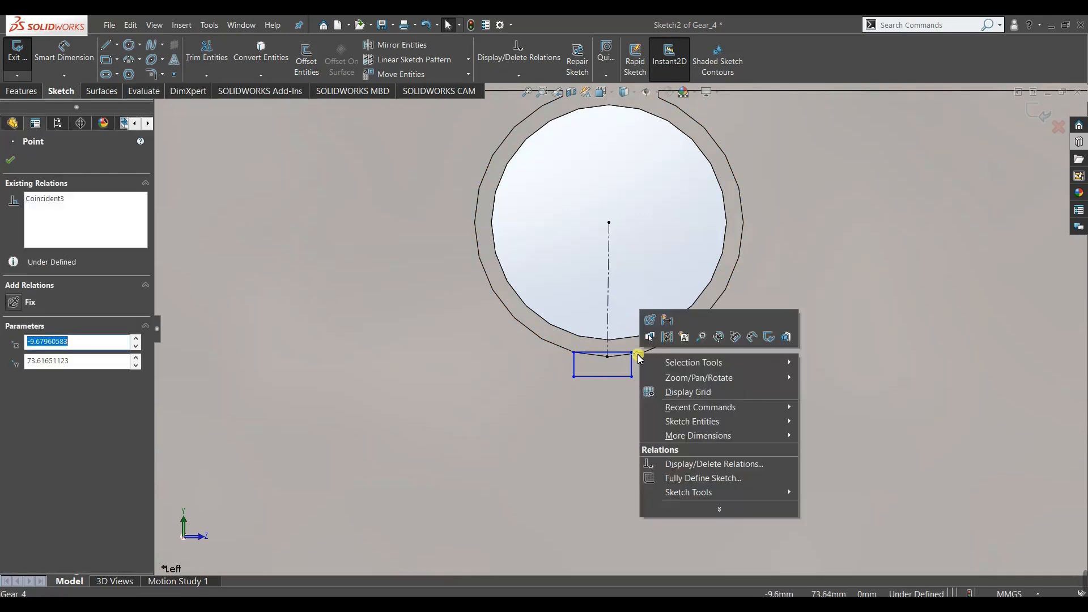
click(630, 306)
Delete the tiny leftover vertical line just to the right of the rectangle's upper-right corner.
scroll(604, 360, down, 6)
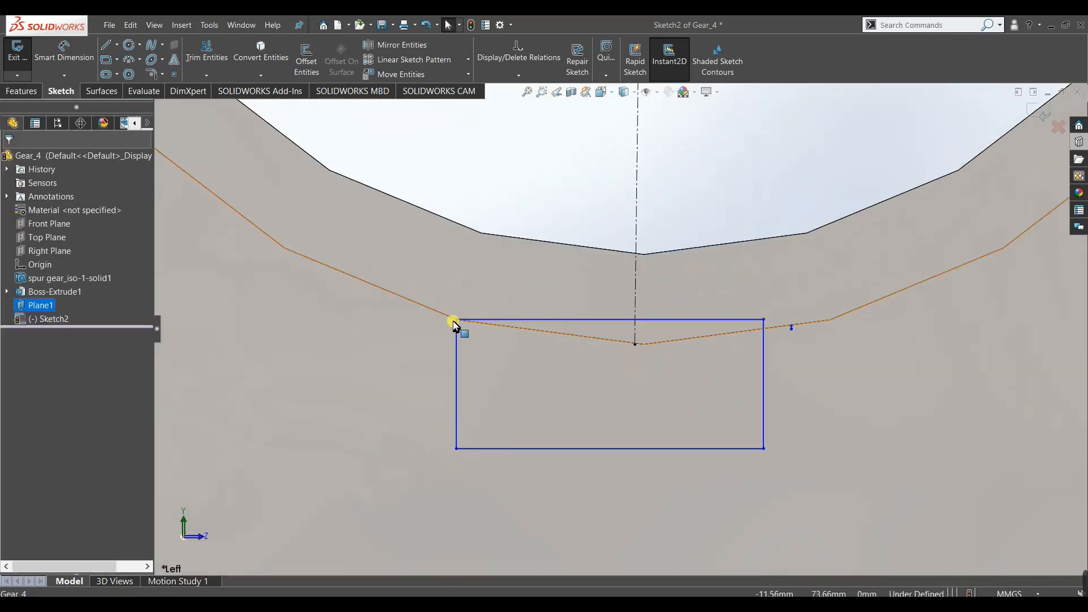
click(454, 321)
scroll(788, 309, down, 5)
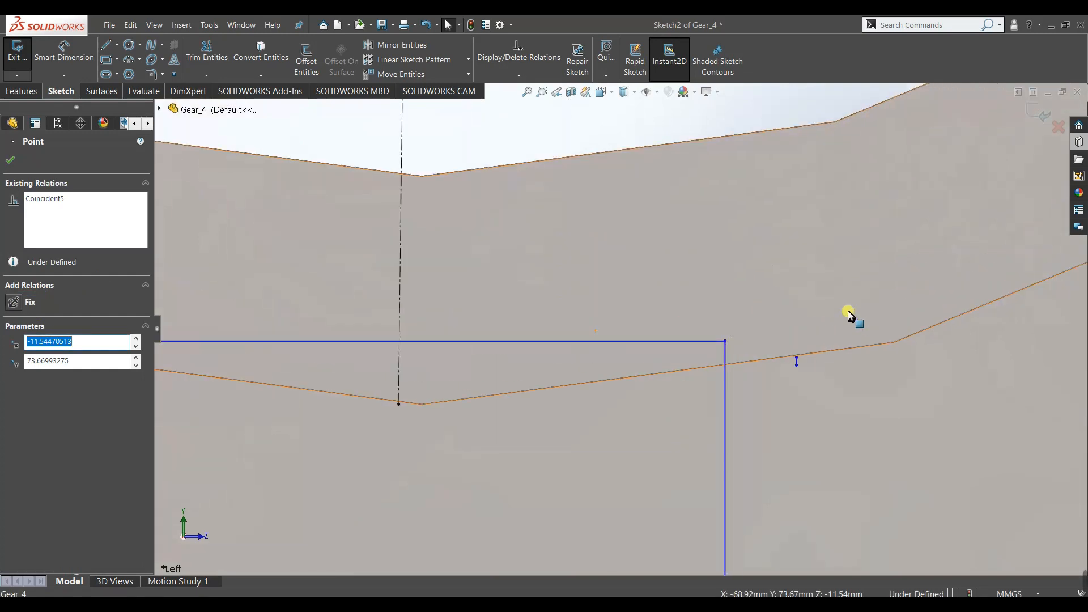
scroll(849, 315, down, 3)
right_click(709, 398)
scroll(542, 212, up, 3)
click(516, 145)
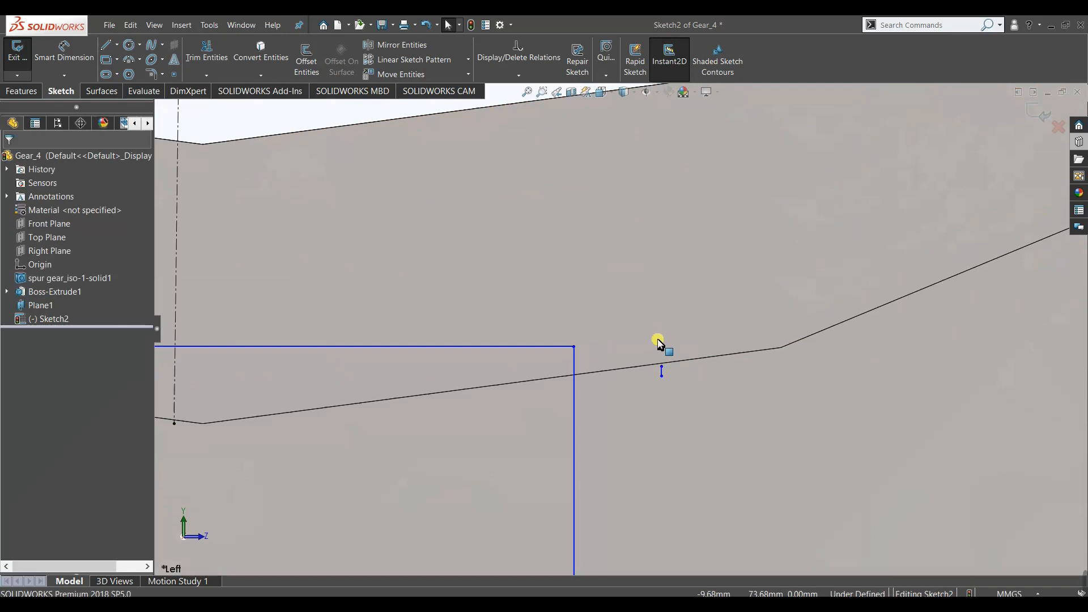
scroll(663, 363, down, 3)
right_click(630, 419)
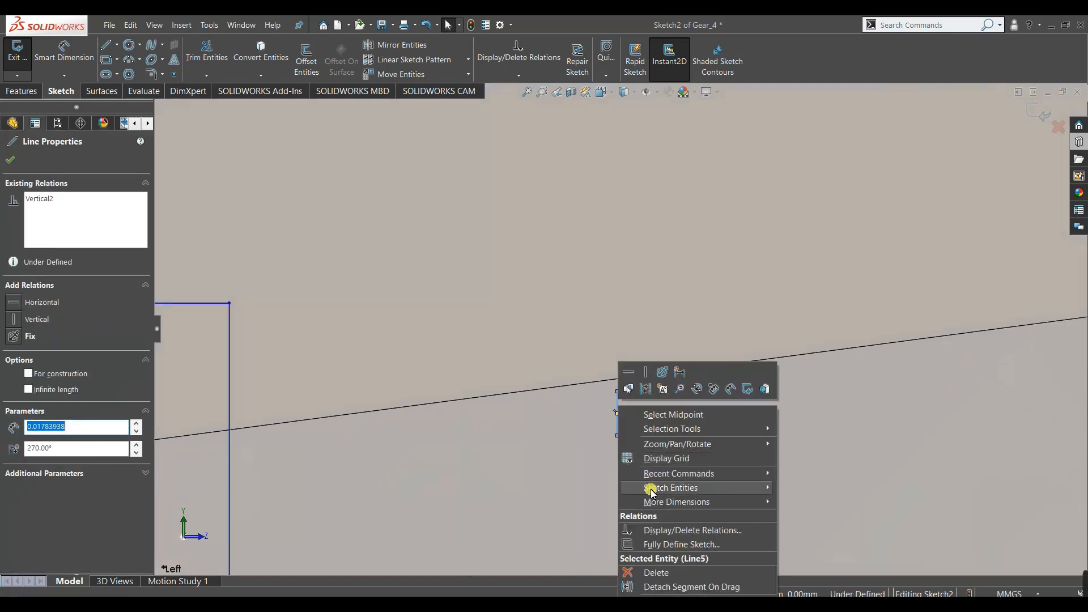
click(652, 573)
Make the rectangle's upper-right corner coincident with the hub's outer circular edge.
scroll(440, 344, up, 1)
scroll(440, 344, up, 3)
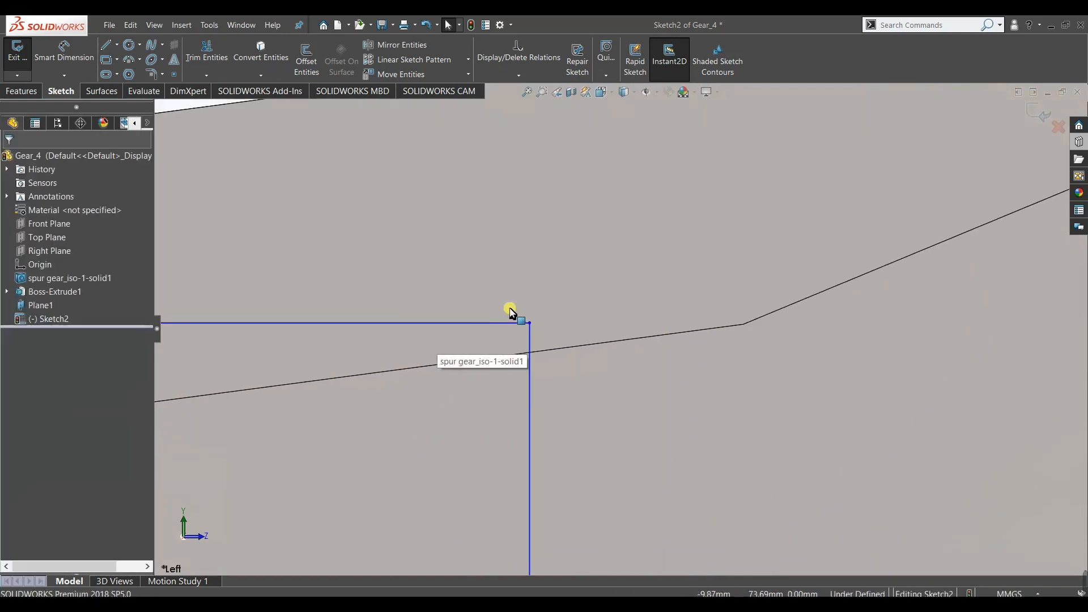
click(568, 345)
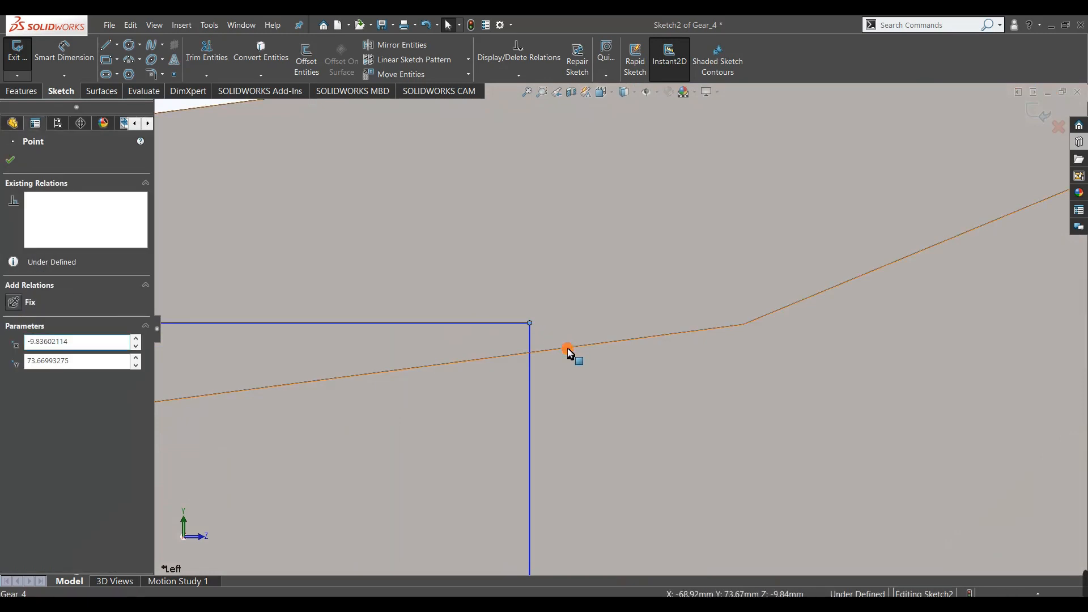
ctrl+click(567, 348)
scroll(560, 336, up, 4)
click(616, 350)
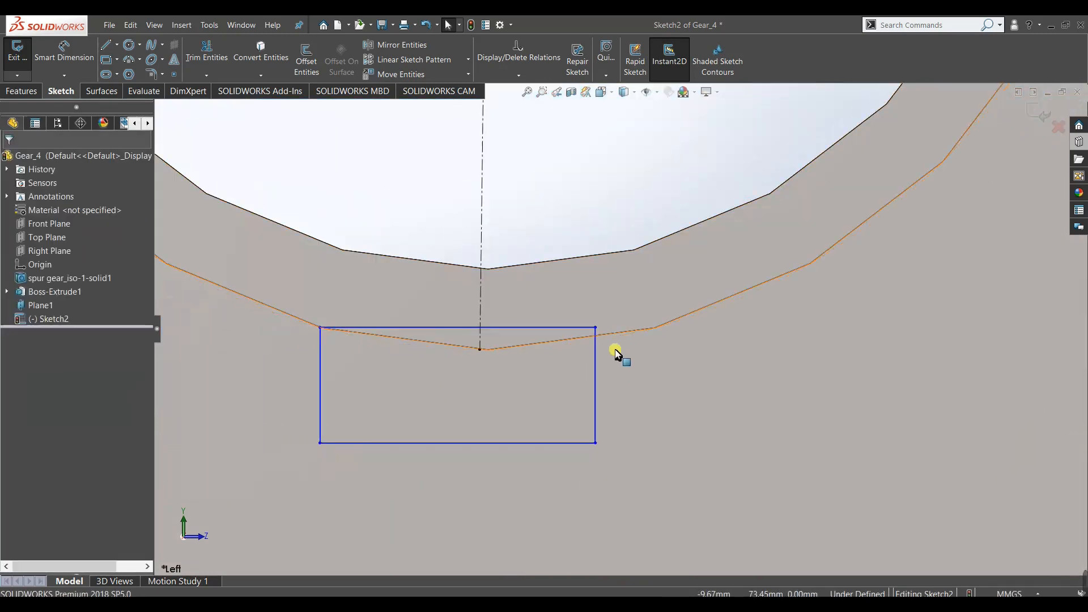
click(657, 329)
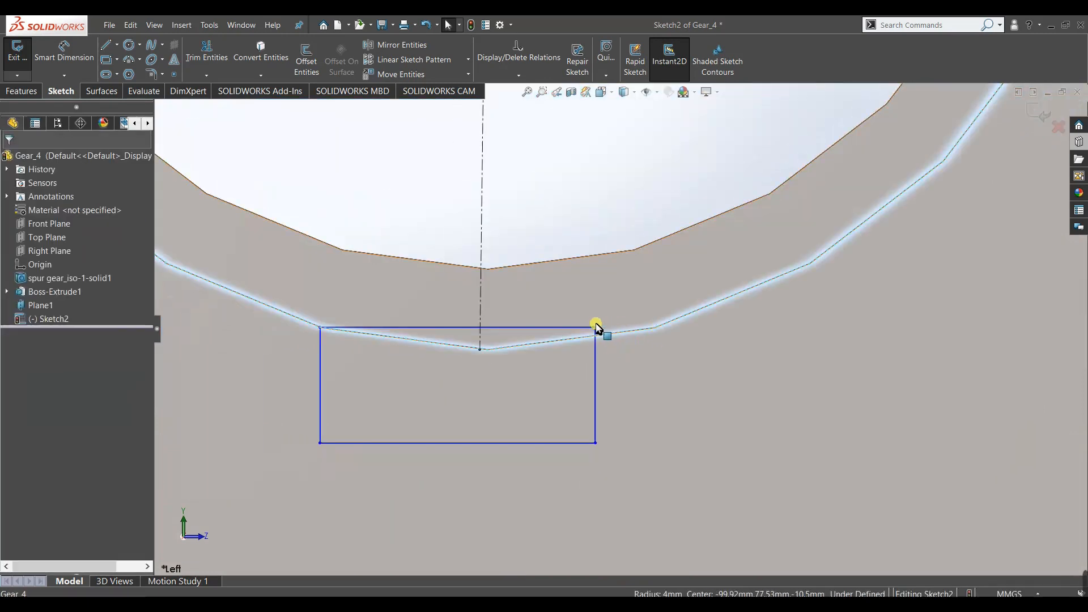
ctrl+click(593, 330)
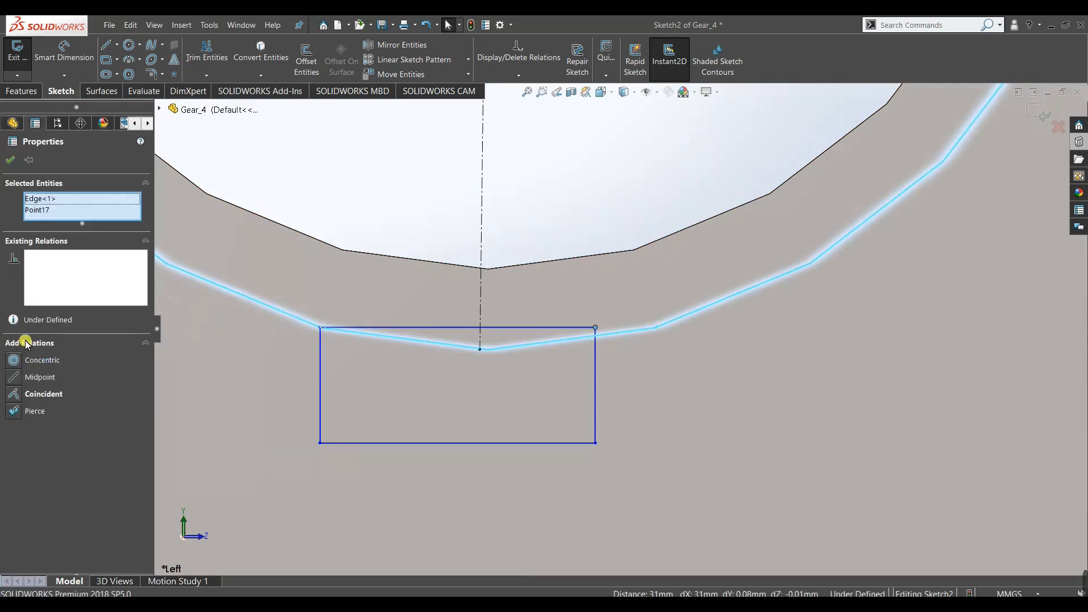
click(15, 393)
key(Escape)
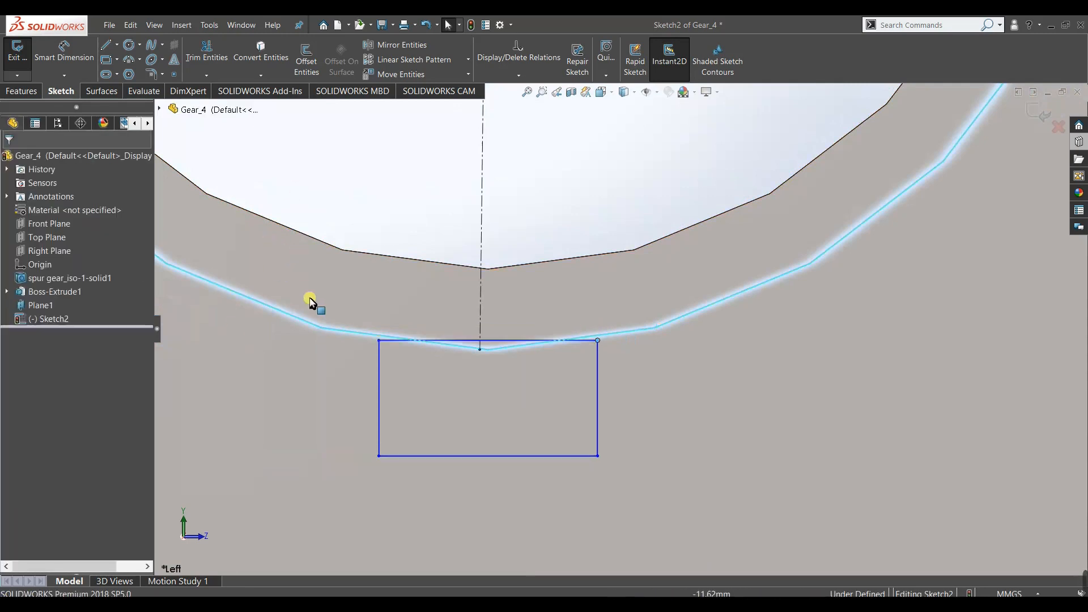
Add a Symmetric relation between the rectangle's two upper corners about the vertical centerline.
click(378, 340)
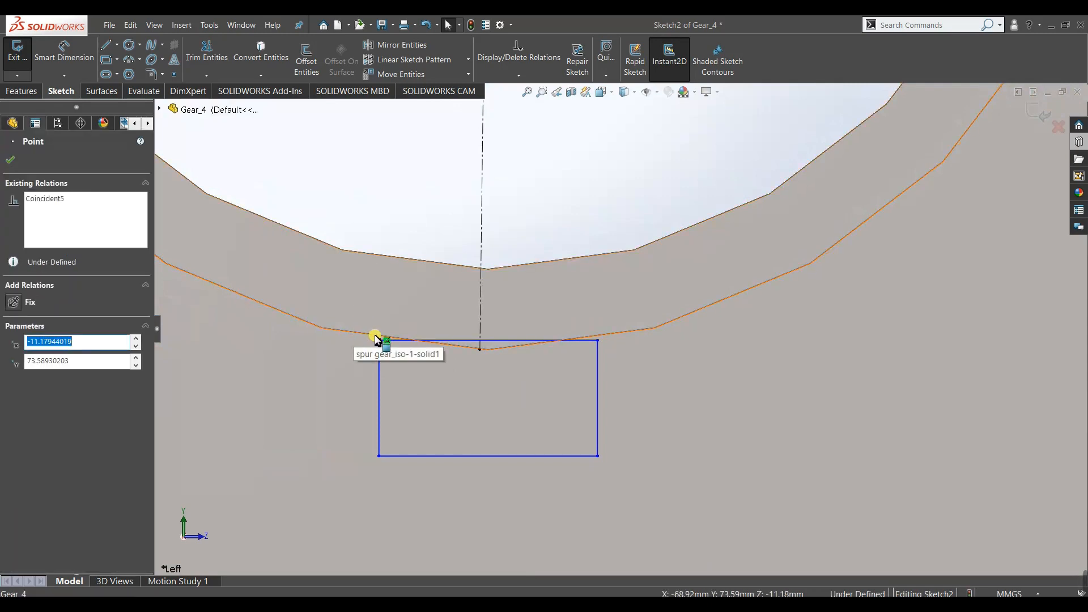
click(396, 202)
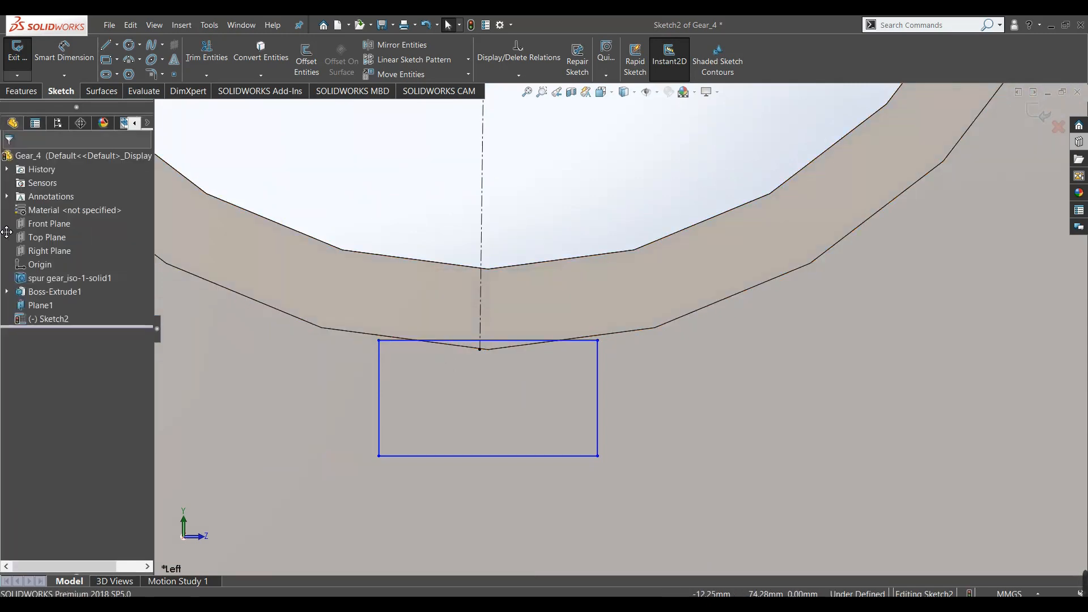
click(379, 340)
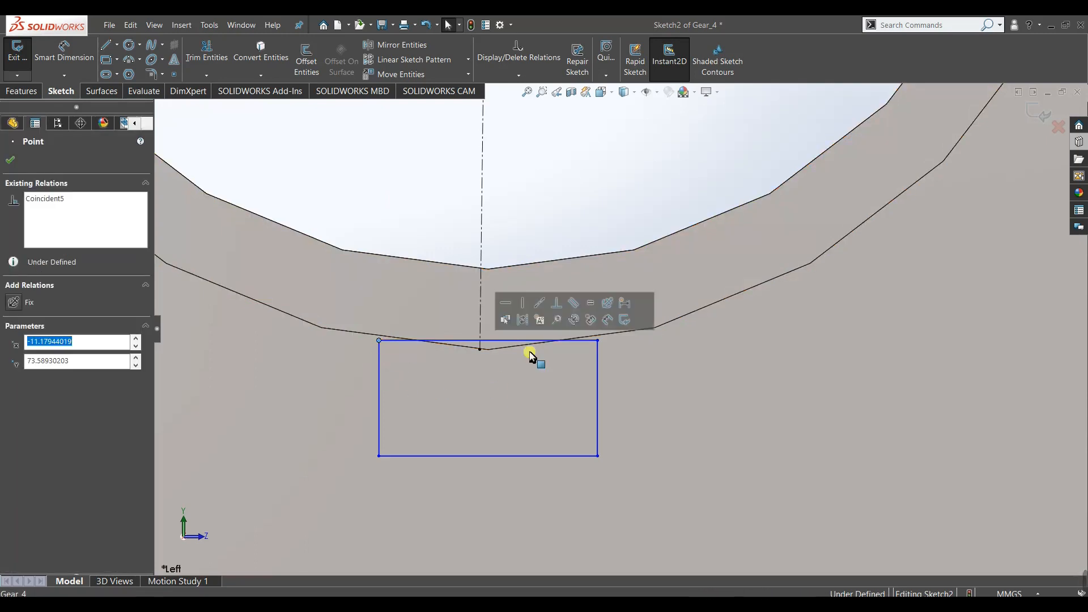
ctrl+click(597, 341)
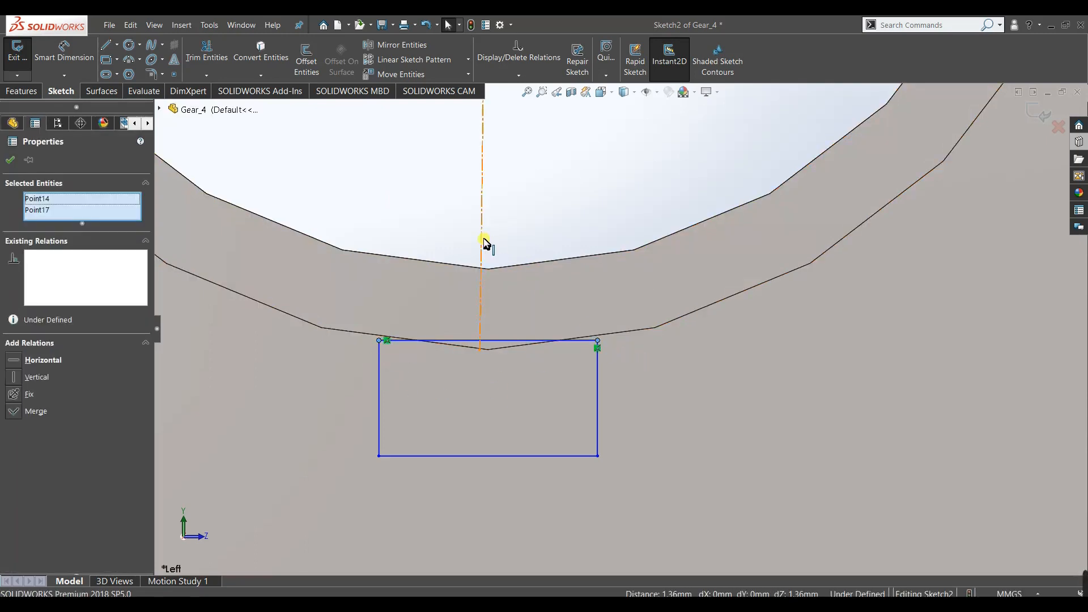
ctrl+click(483, 243)
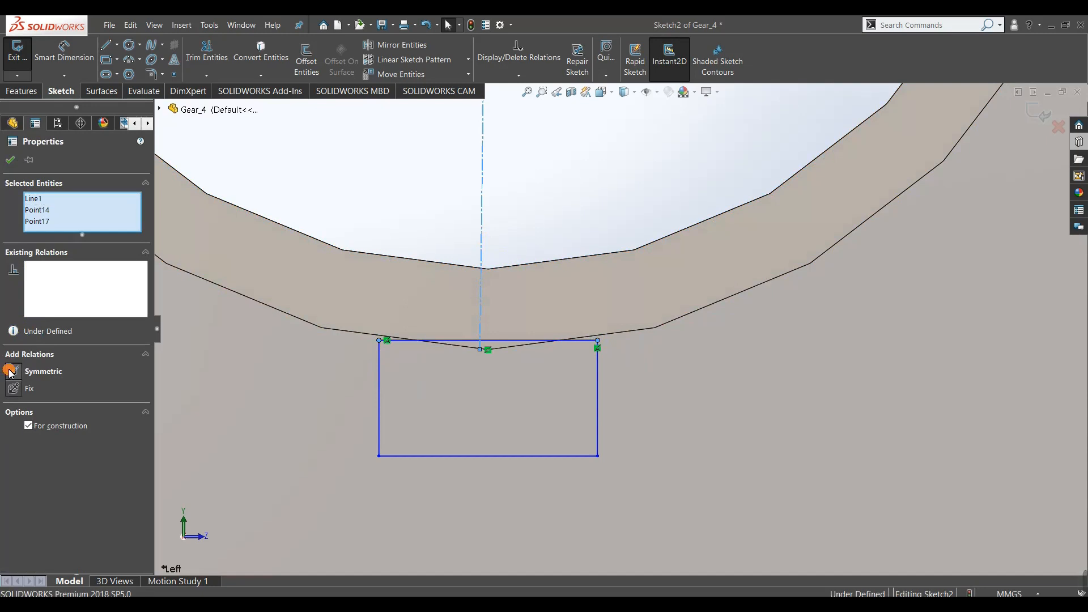
click(12, 371)
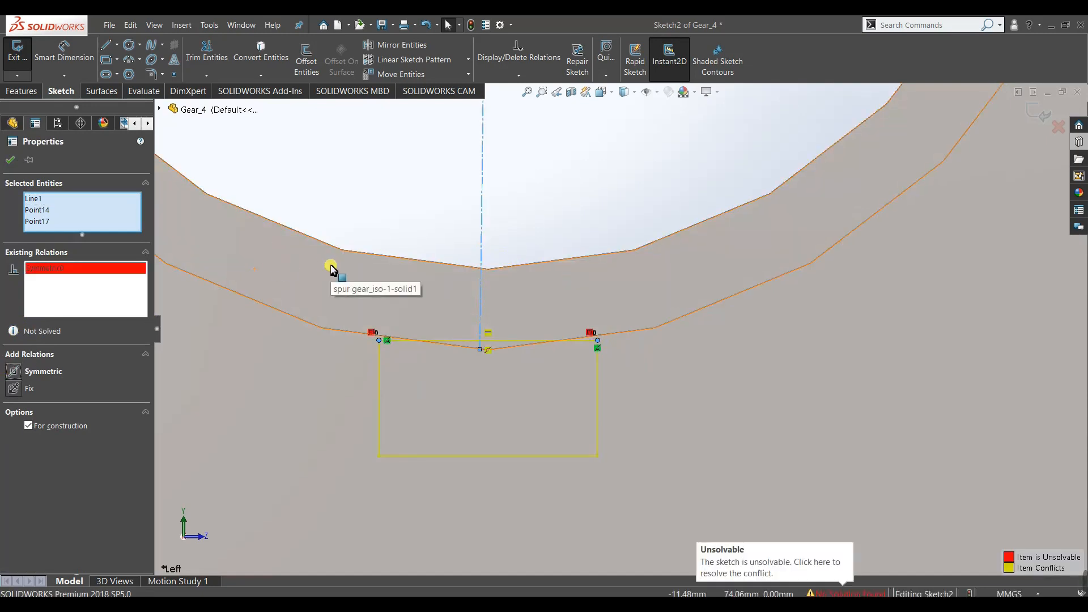
click(265, 331)
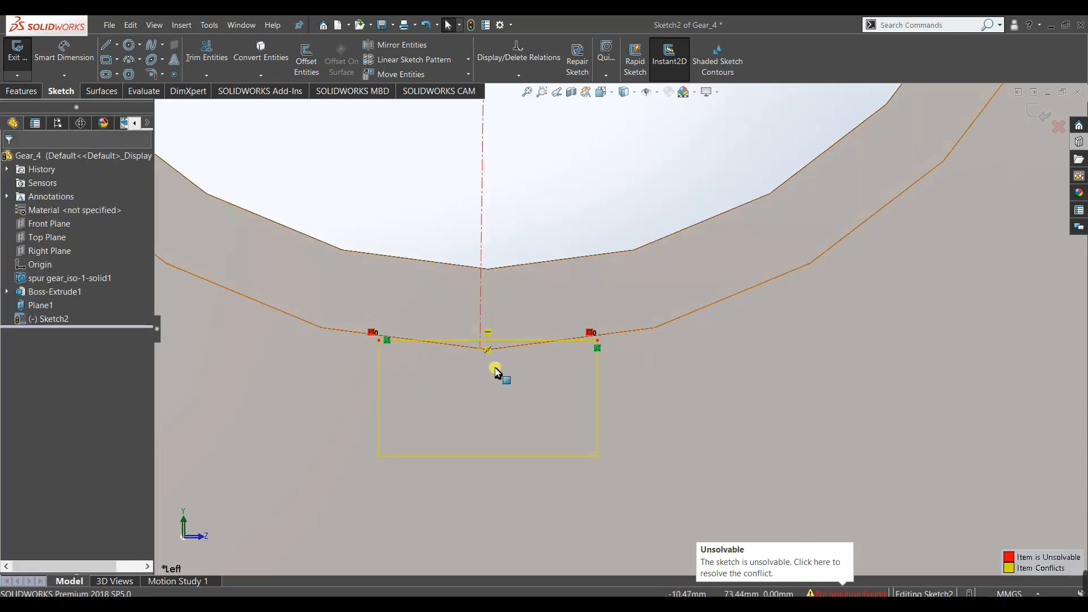
Delete the conflicting relation at the centerline's lower endpoint.
scroll(497, 348, up, 1)
right_click(499, 343)
click(413, 253)
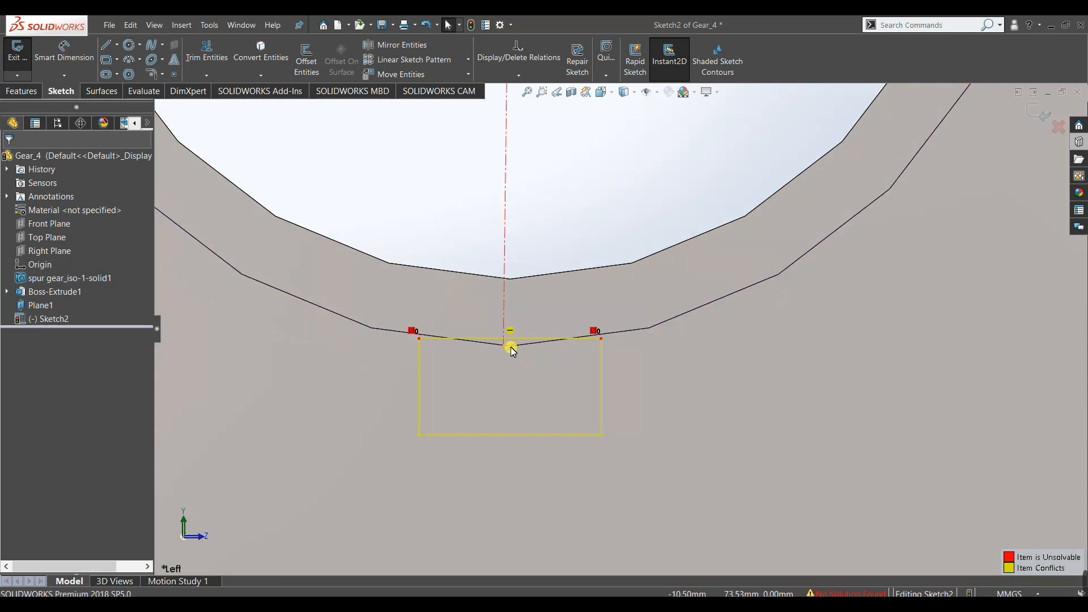
right_click(511, 347)
click(547, 501)
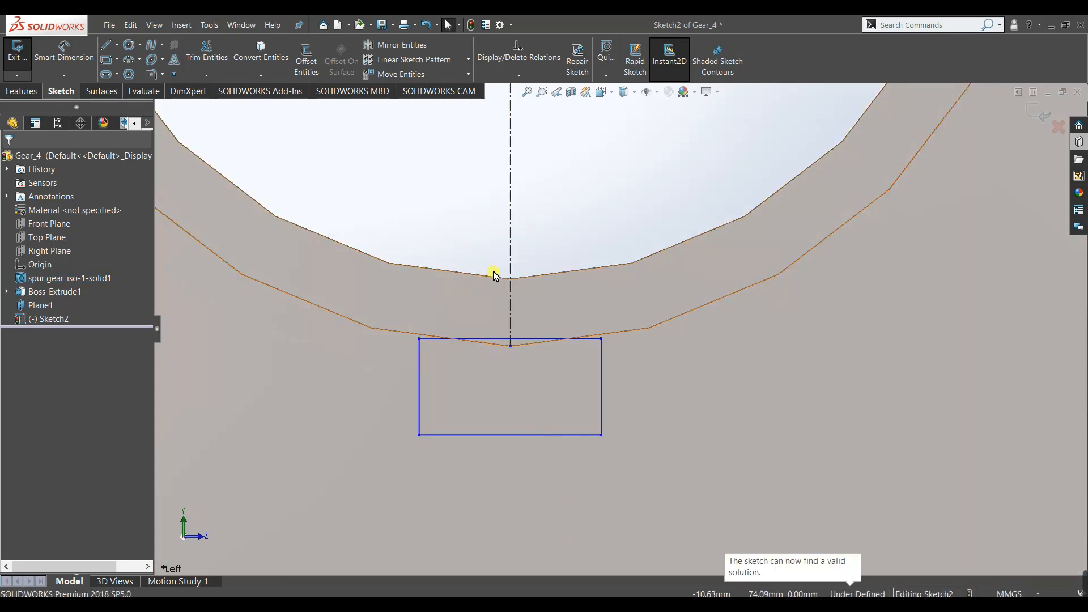
Narrow the rectangle to about 0.94 mm wide and dimension its height as 0.5 mm.
drag(422, 381, 448, 389)
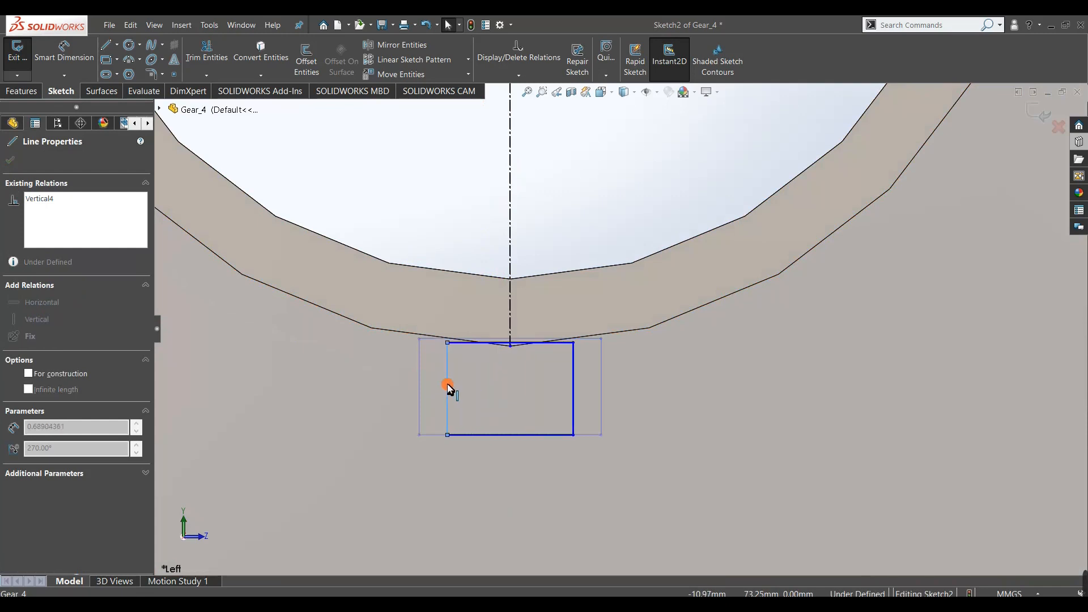
right_drag(467, 174, 463, 108)
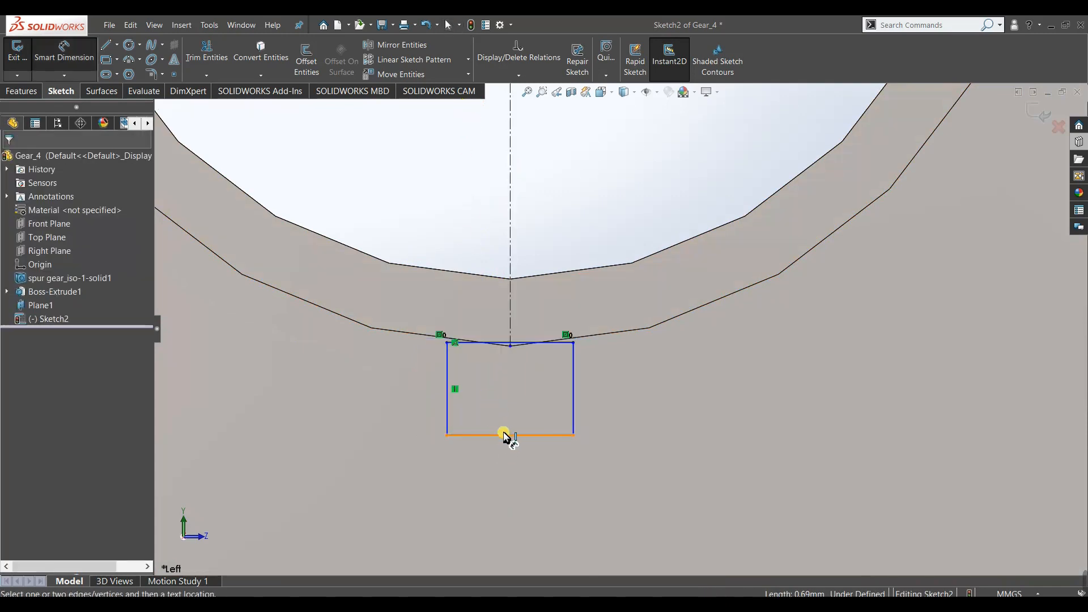
click(574, 407)
click(598, 407)
text(0.)
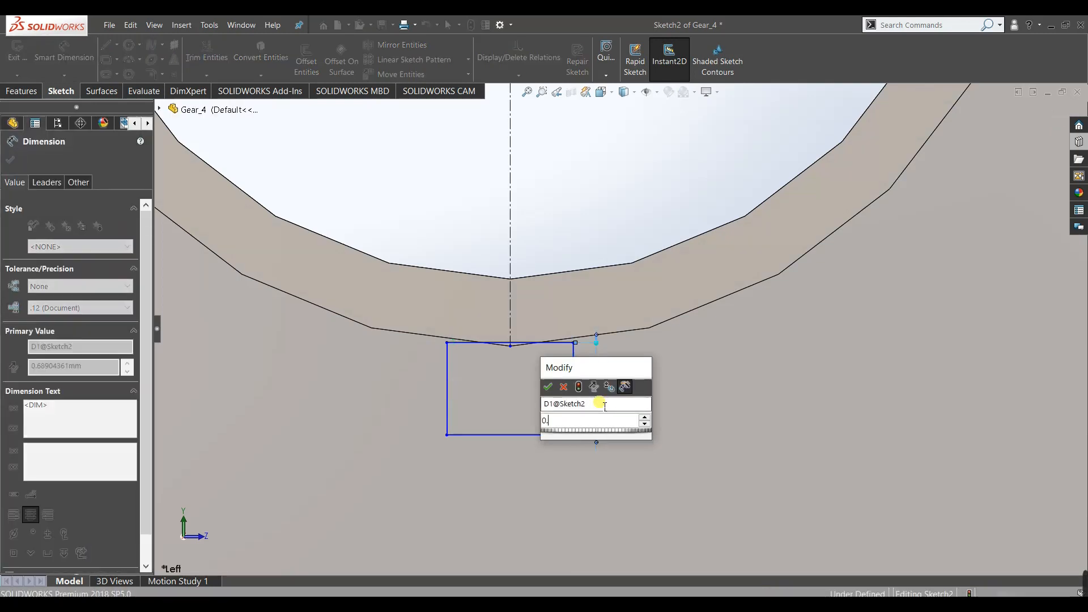
text(5)
key(Return)
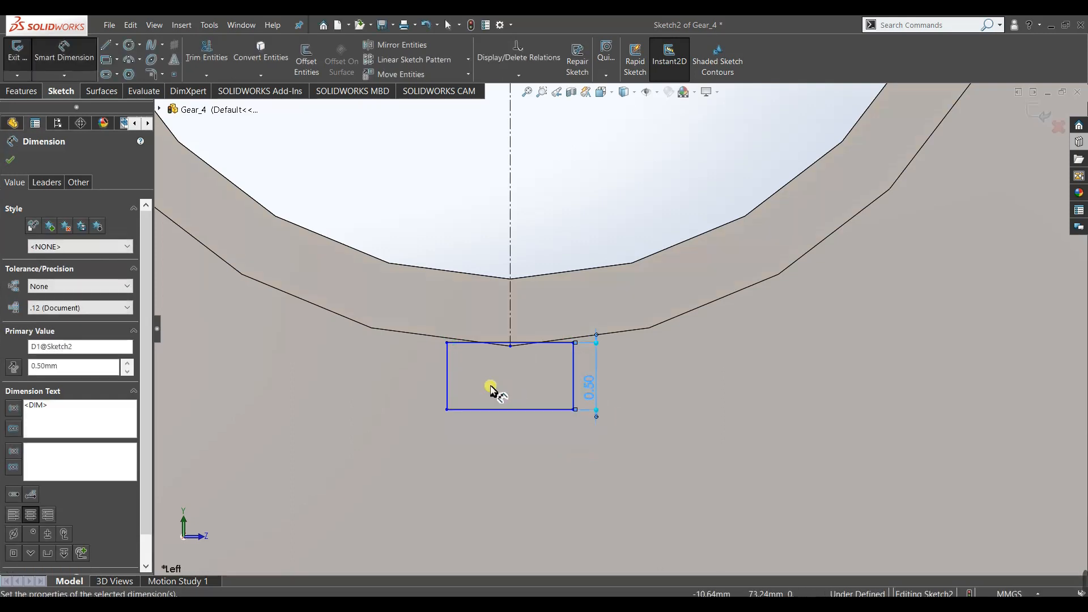
Dimension the rectangle's lower side as 1 mm wide and finish dimensioning.
click(483, 411)
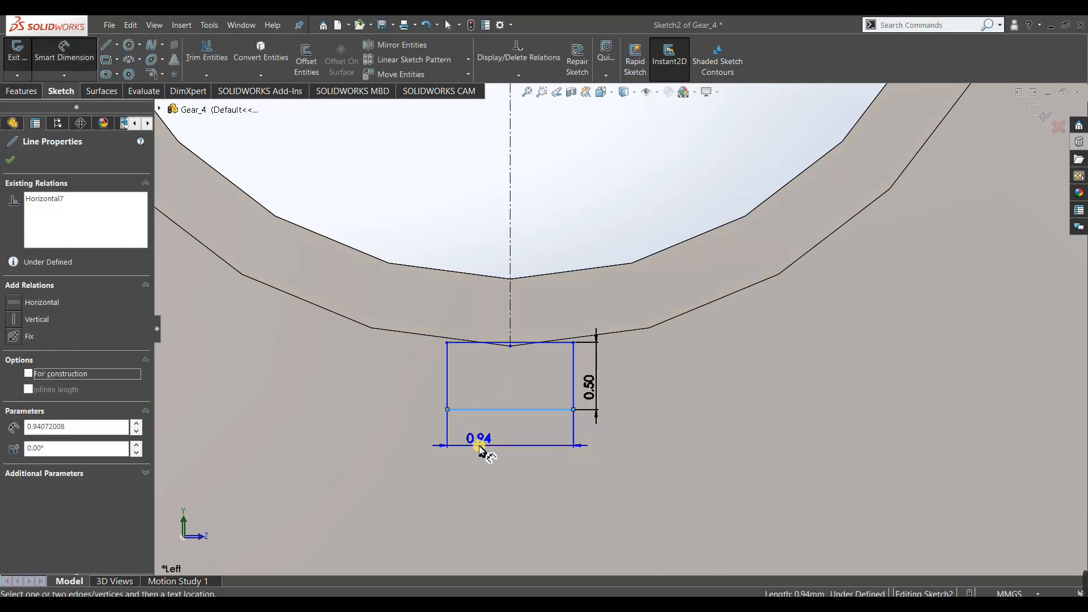
click(480, 449)
text(1)
key(Return)
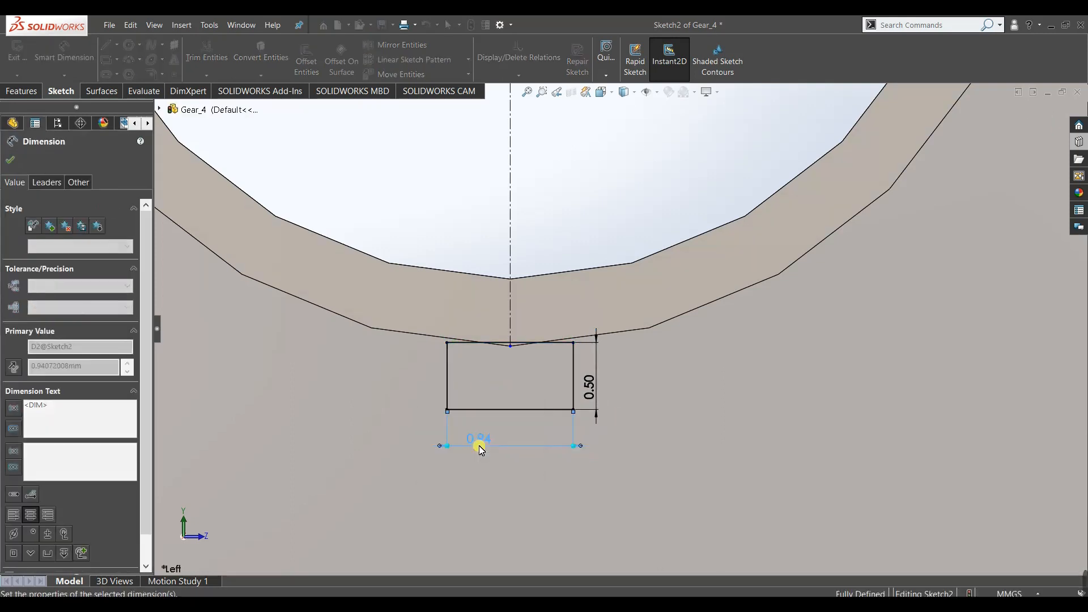
click(8, 161)
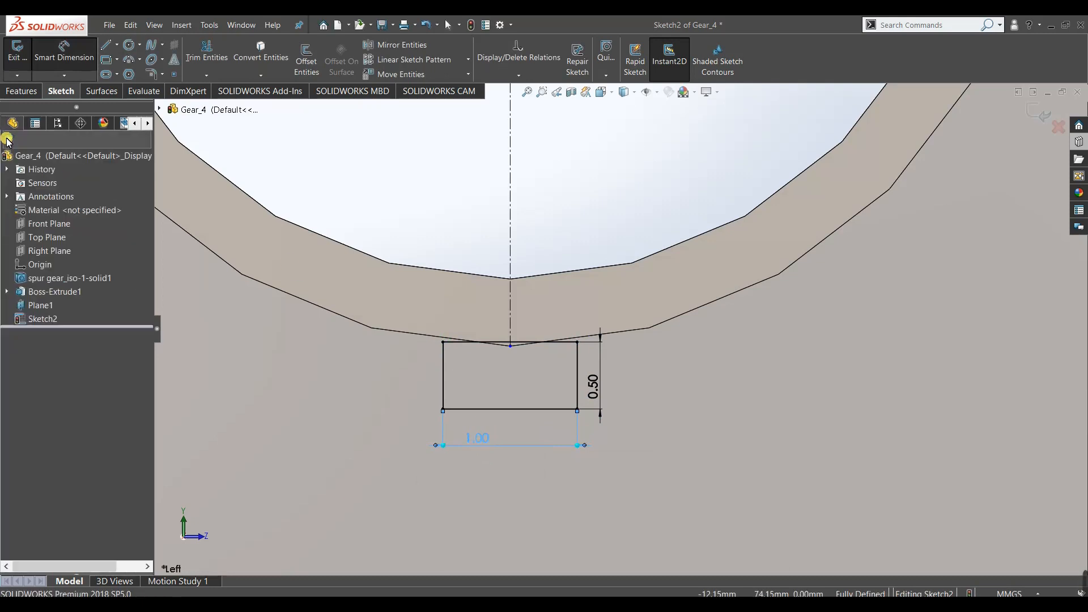
scroll(393, 283, up, 6)
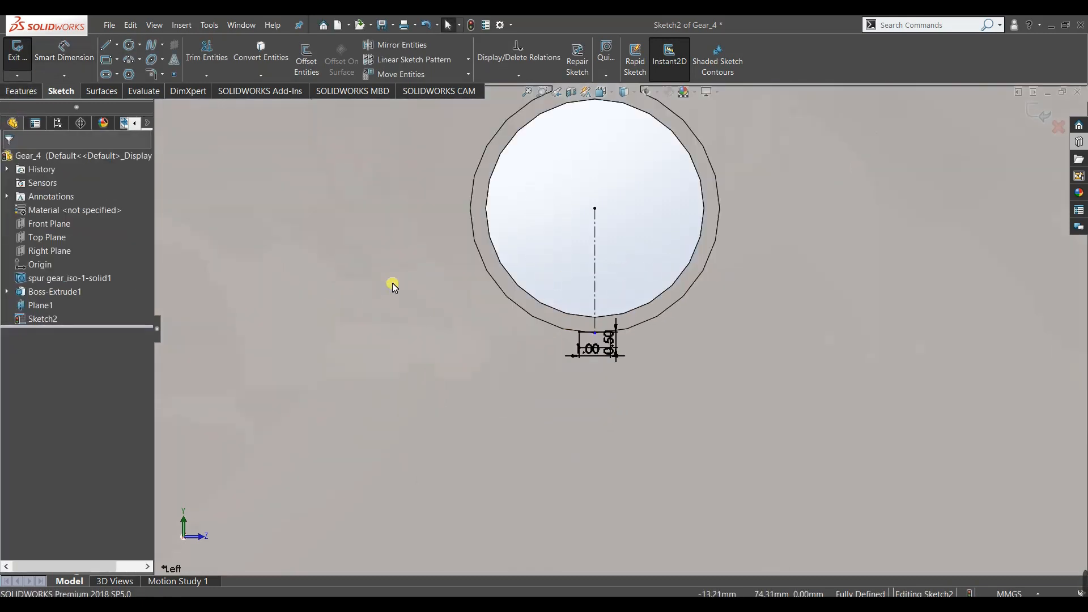
Extrude the fully defined rectangle sketch as a boss with a blind depth of 4 mm, merged with the gear.
scroll(393, 265, up, 5)
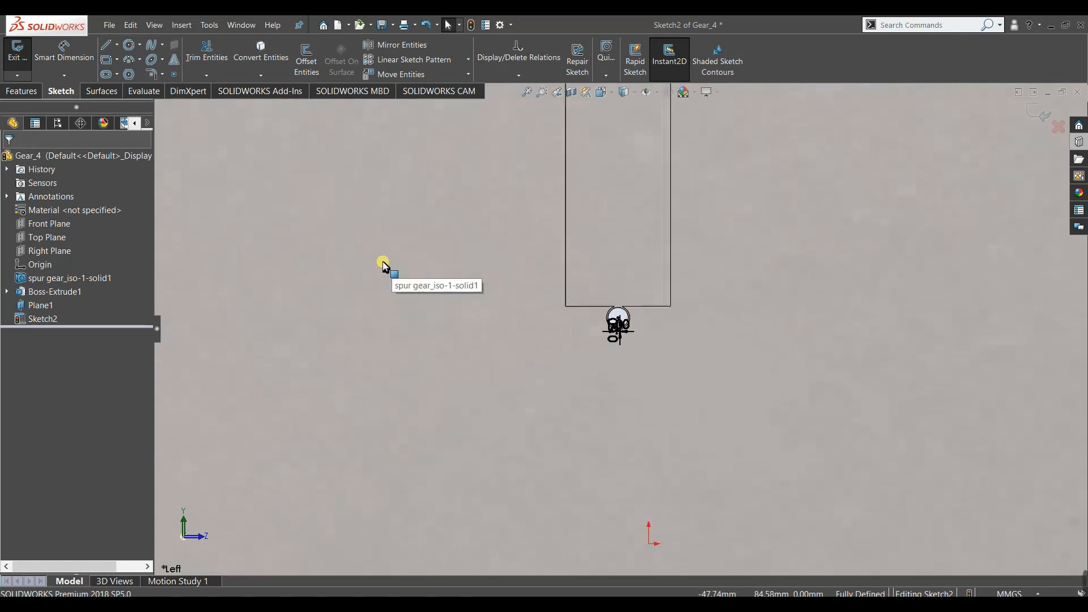
click(20, 91)
click(23, 60)
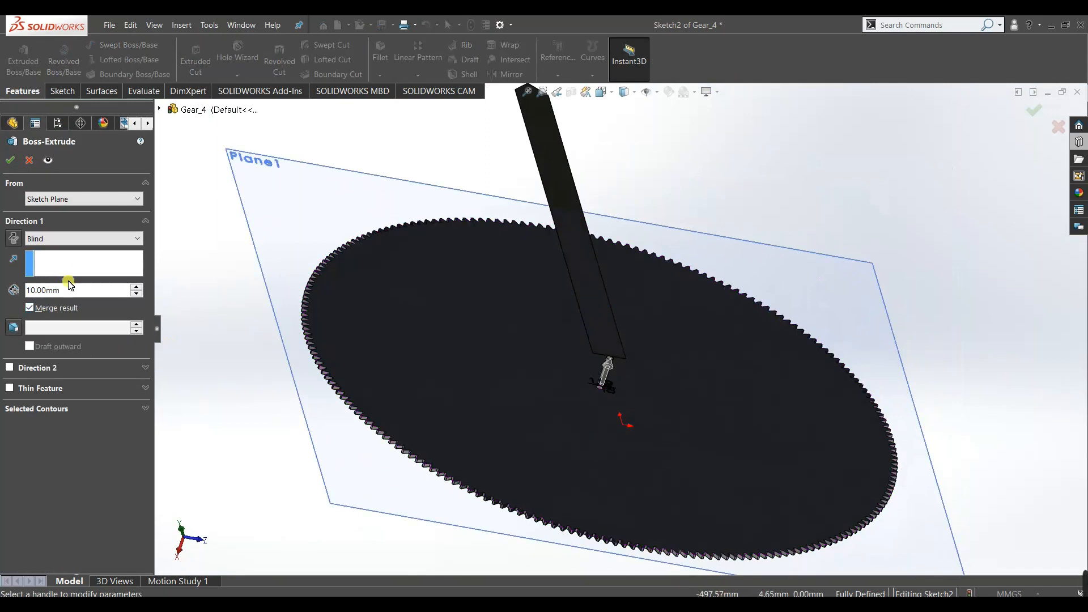
text(4)
key(Return)
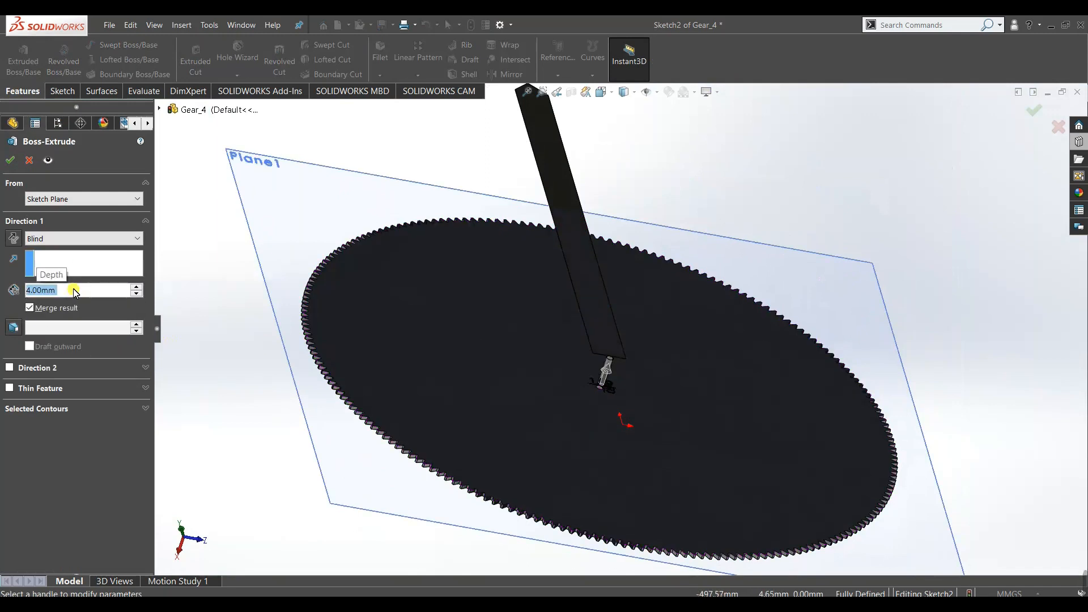
click(15, 157)
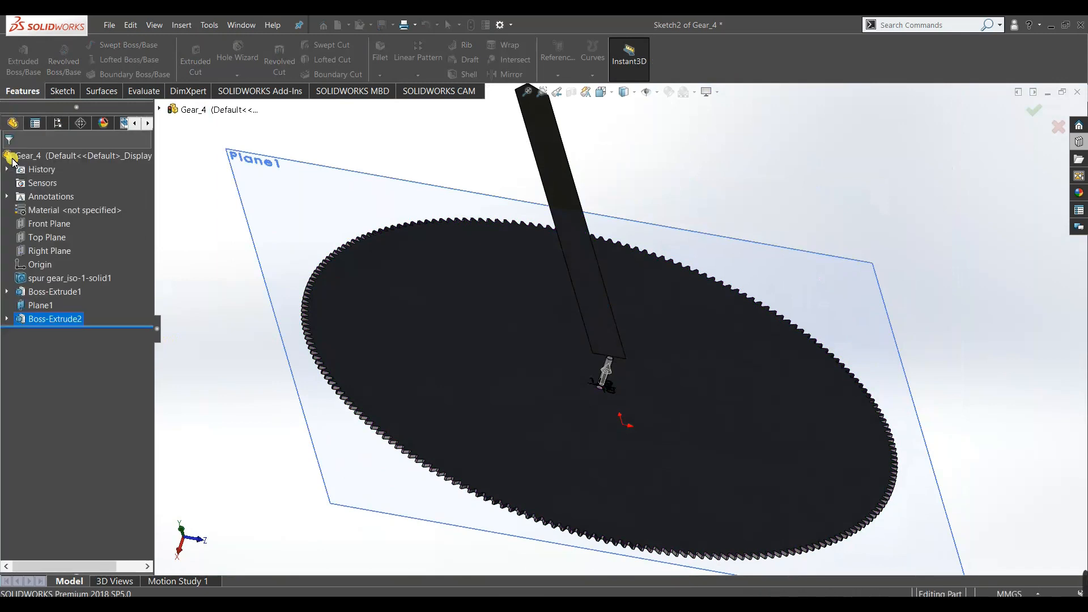
Hide the reference plane Plane1 in Gear_4.
right_click(258, 205)
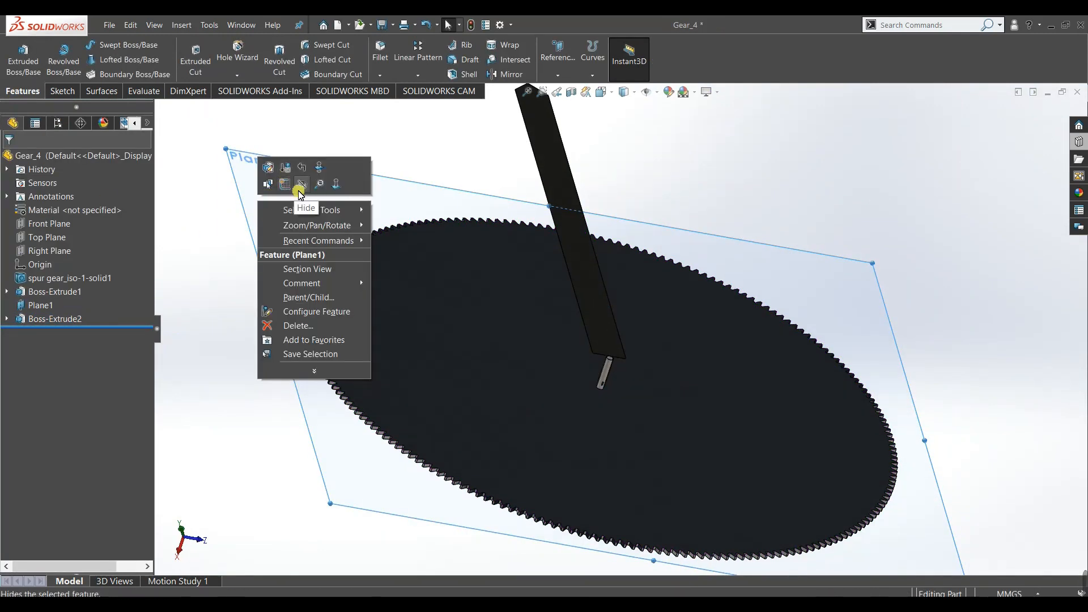
click(296, 185)
scroll(614, 401, down, 5)
scroll(566, 389, up, 5)
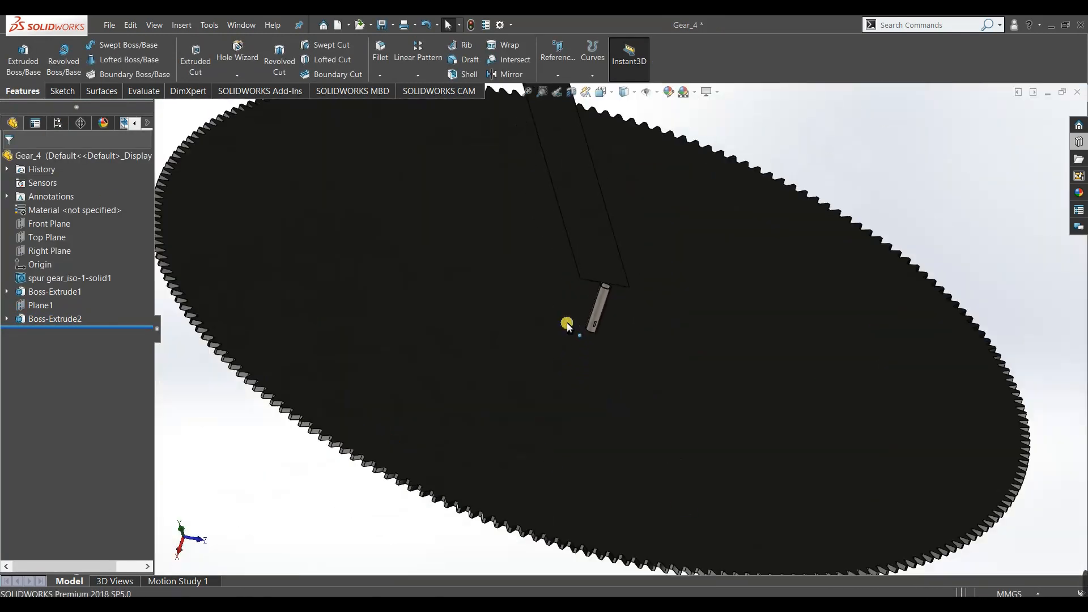
Save and close Gear_4, and rebuild the Gear_Watch_2 assembly with the changed part.
key(ctrl+w)
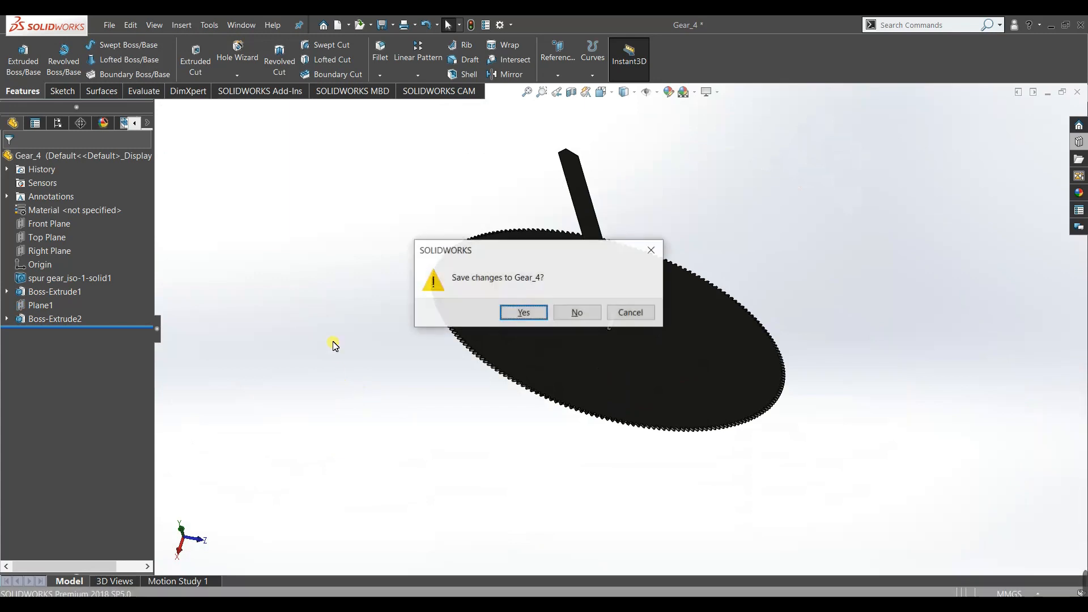
click(519, 316)
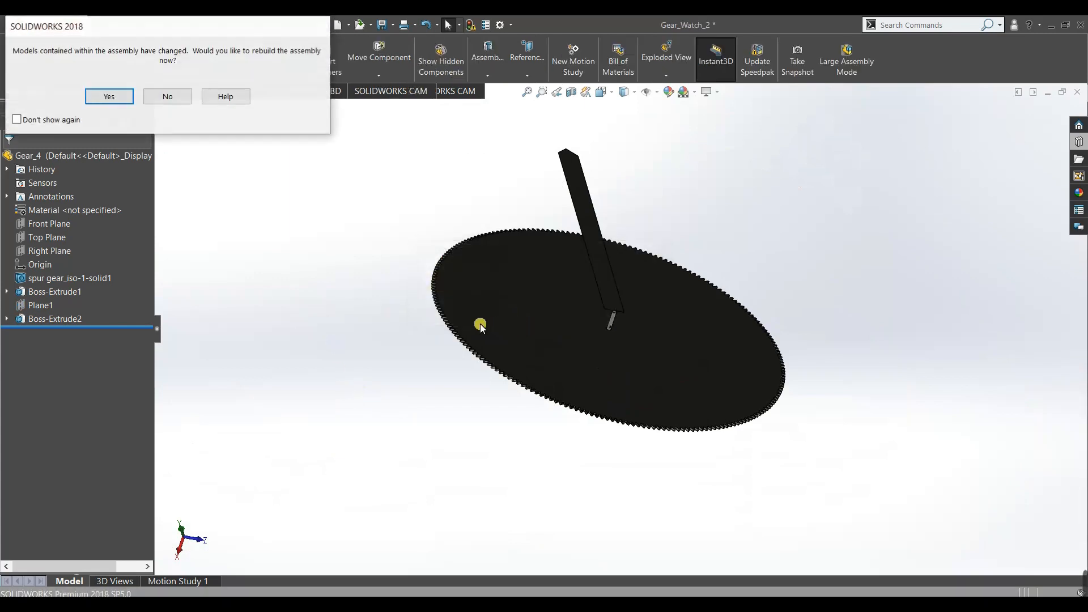
click(111, 96)
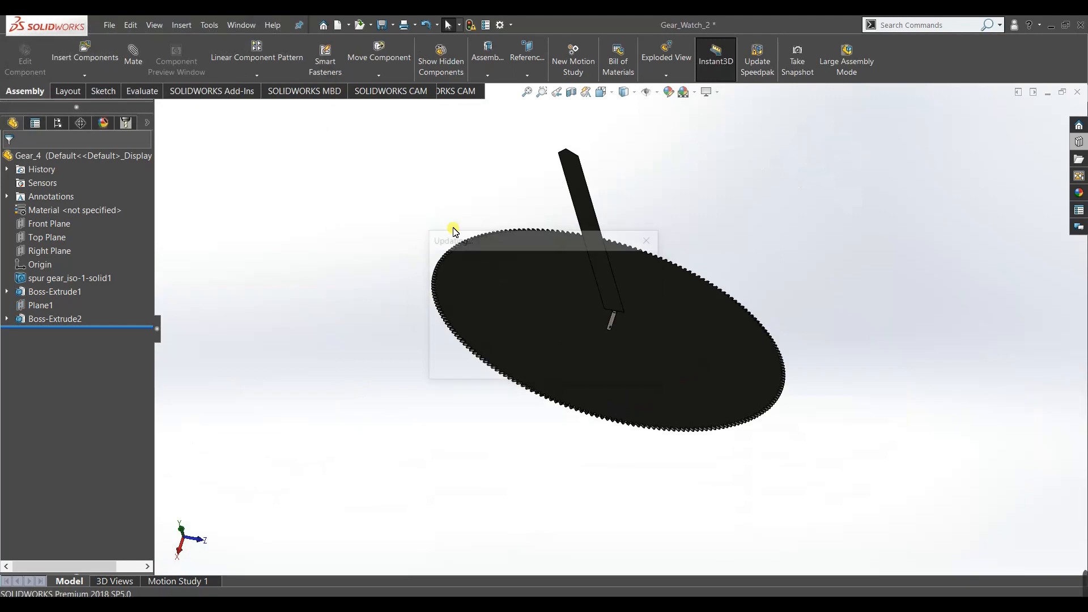
Open the small separate gear, Gear_5, as its own part from the assembly and decline feature recognition.
scroll(475, 266, up, 5)
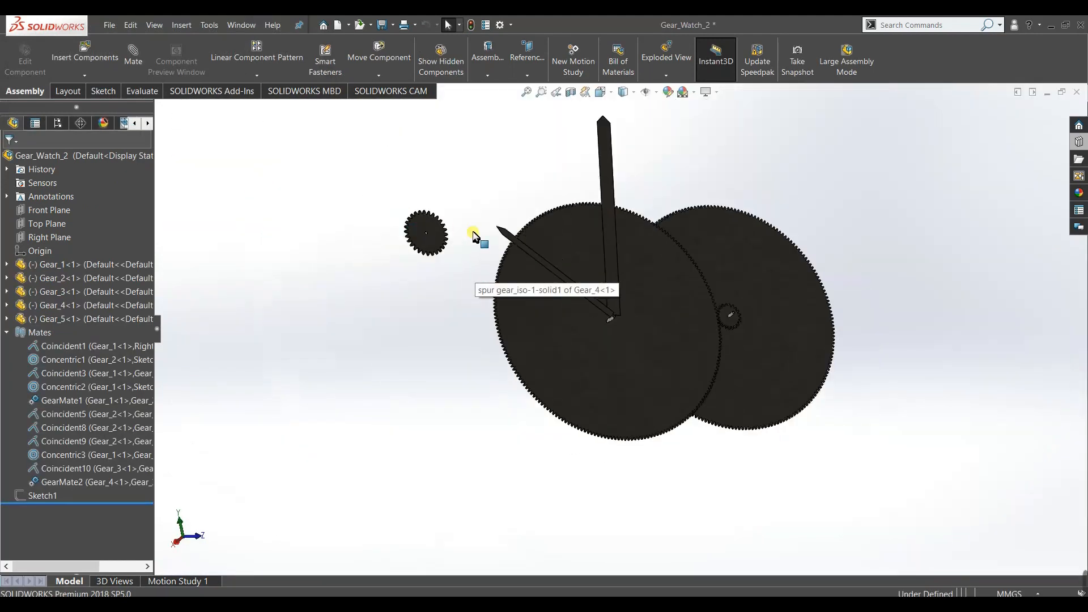
scroll(494, 256, down, 4)
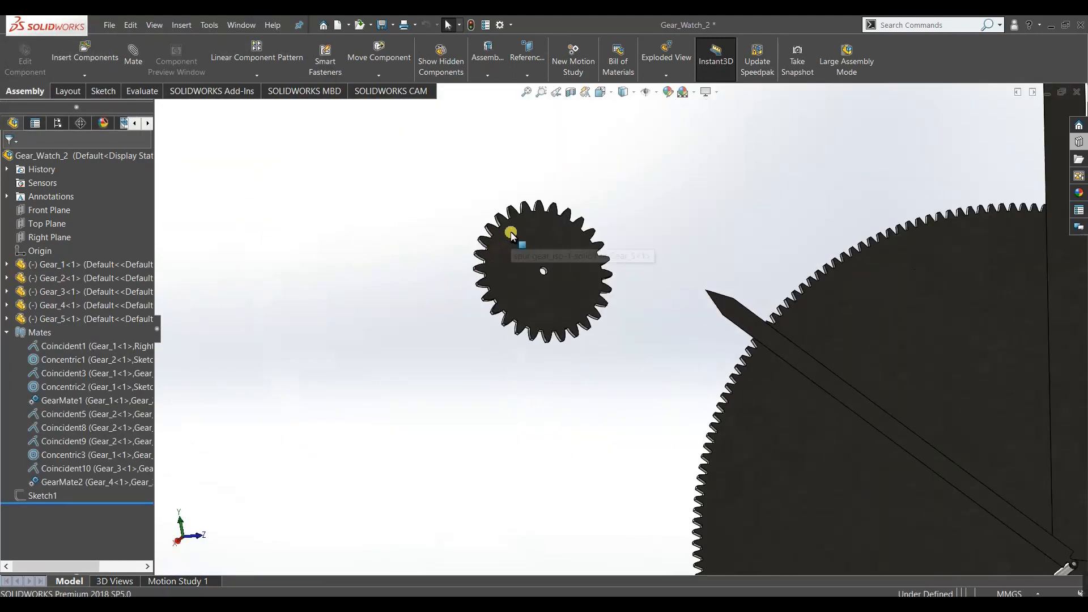
right_click(510, 232)
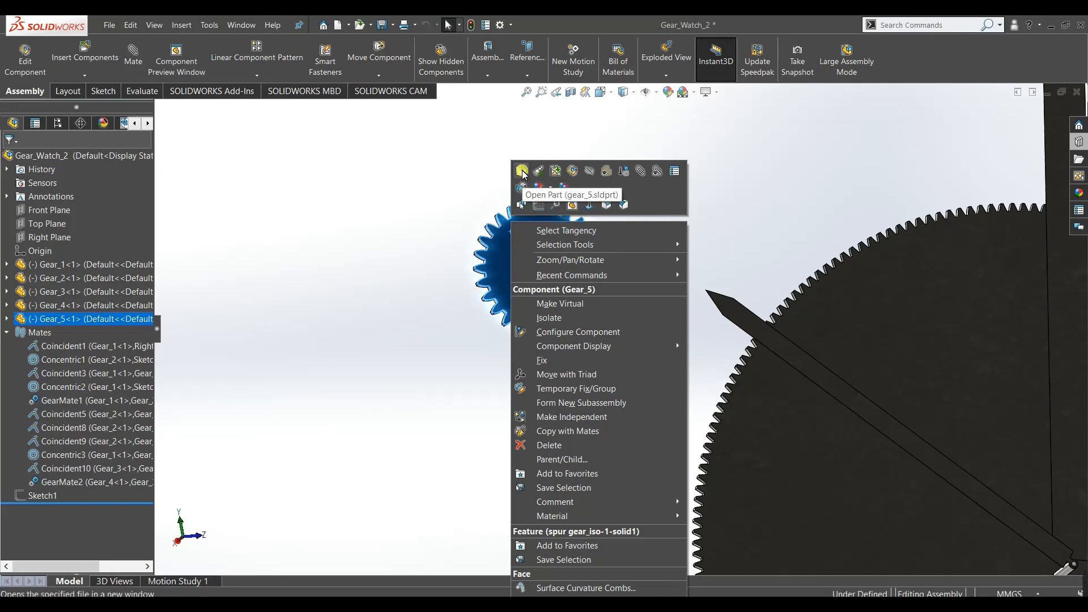
click(523, 190)
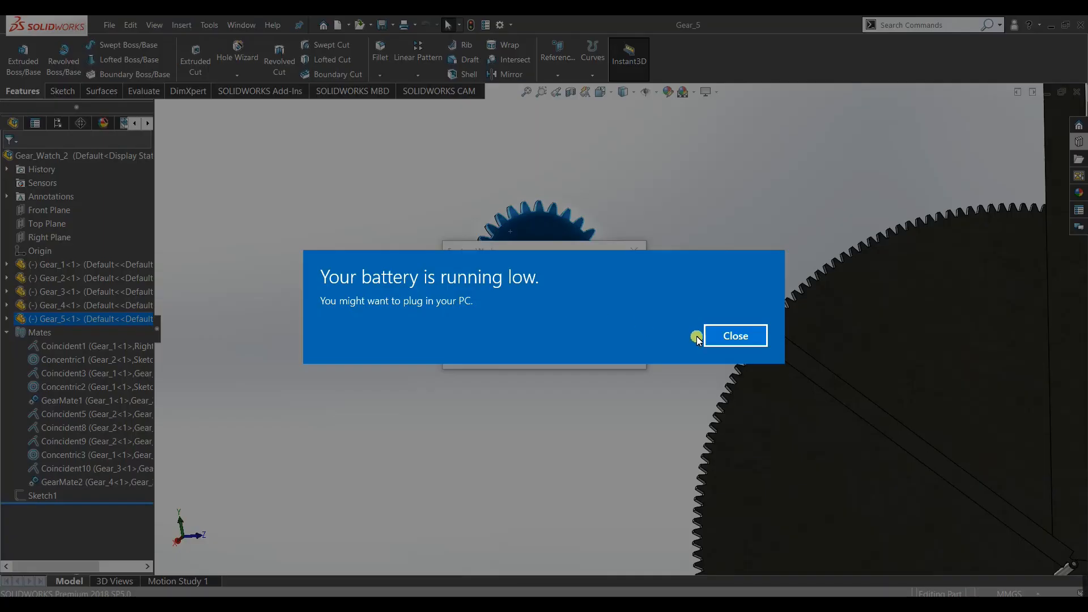
click(731, 337)
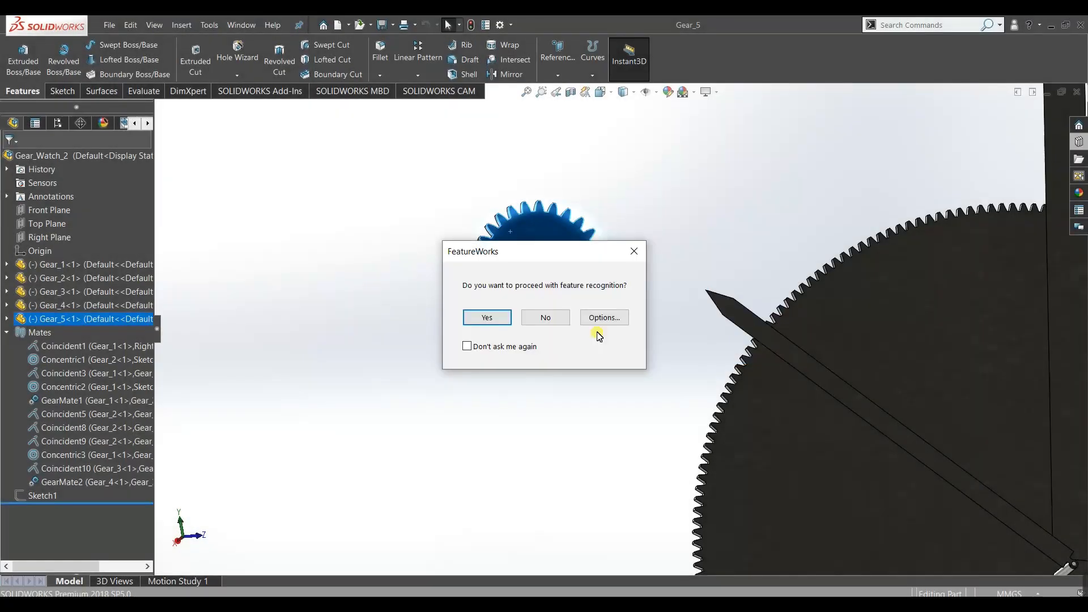
click(546, 318)
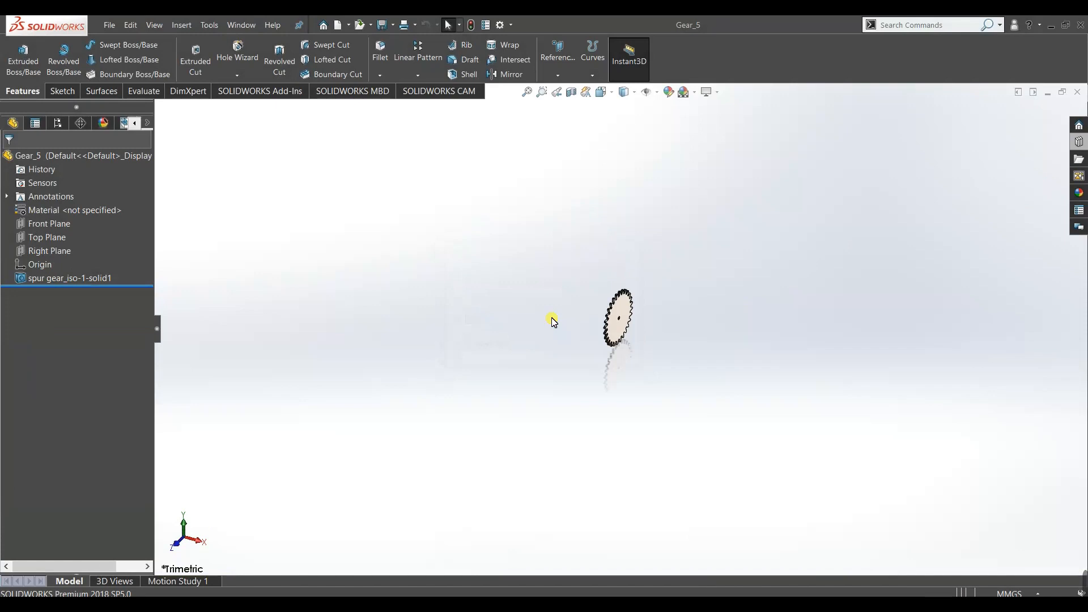
Orient Gear_5 to the Right view and start a sketch on its flat face.
middle_drag(641, 403, 559, 403)
key(space)
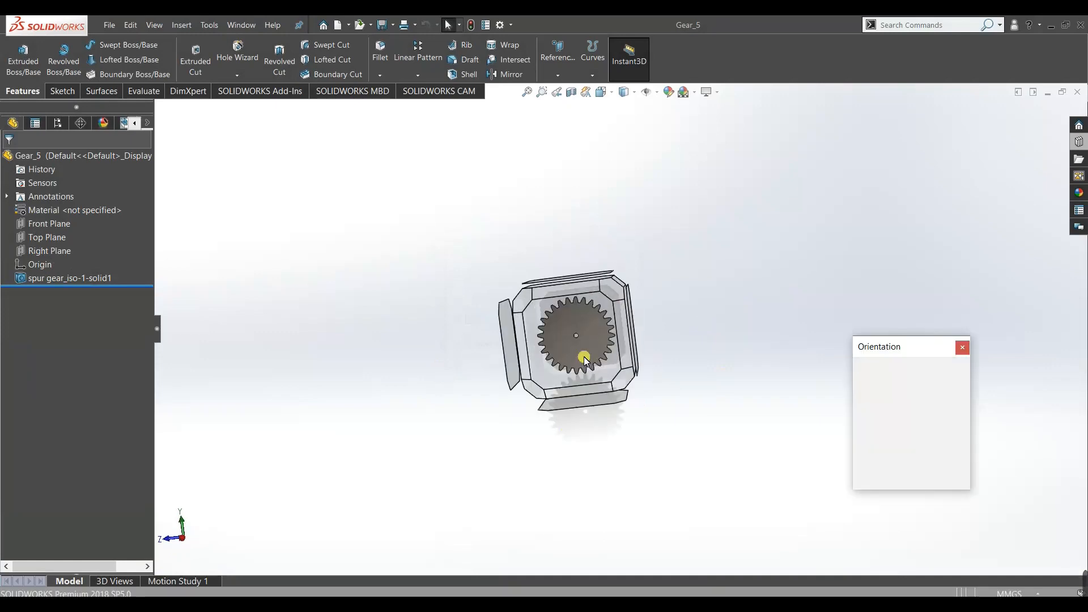
click(518, 378)
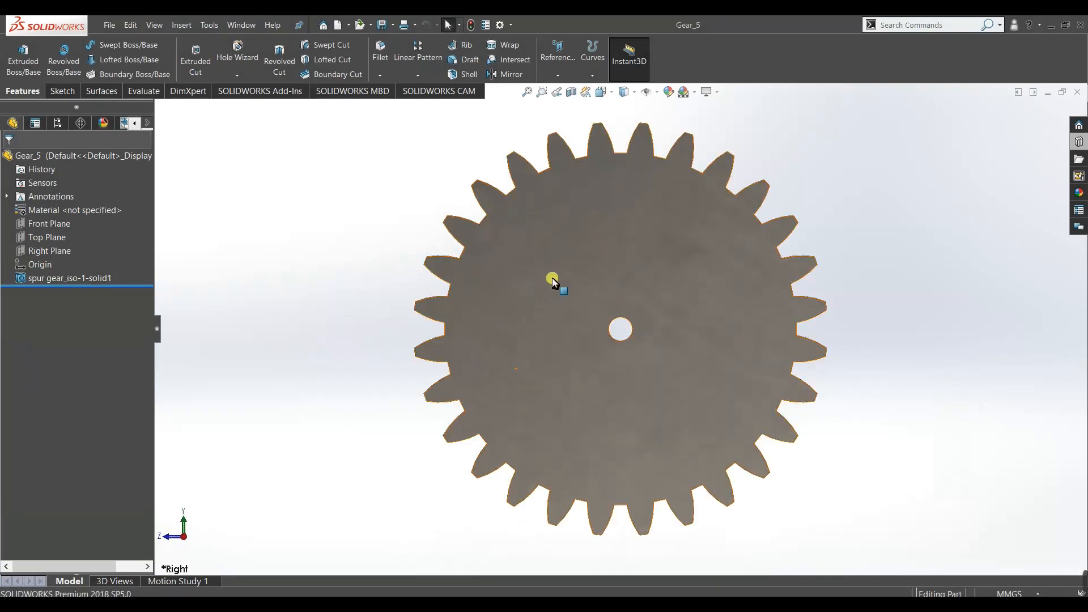
right_click(558, 281)
click(585, 263)
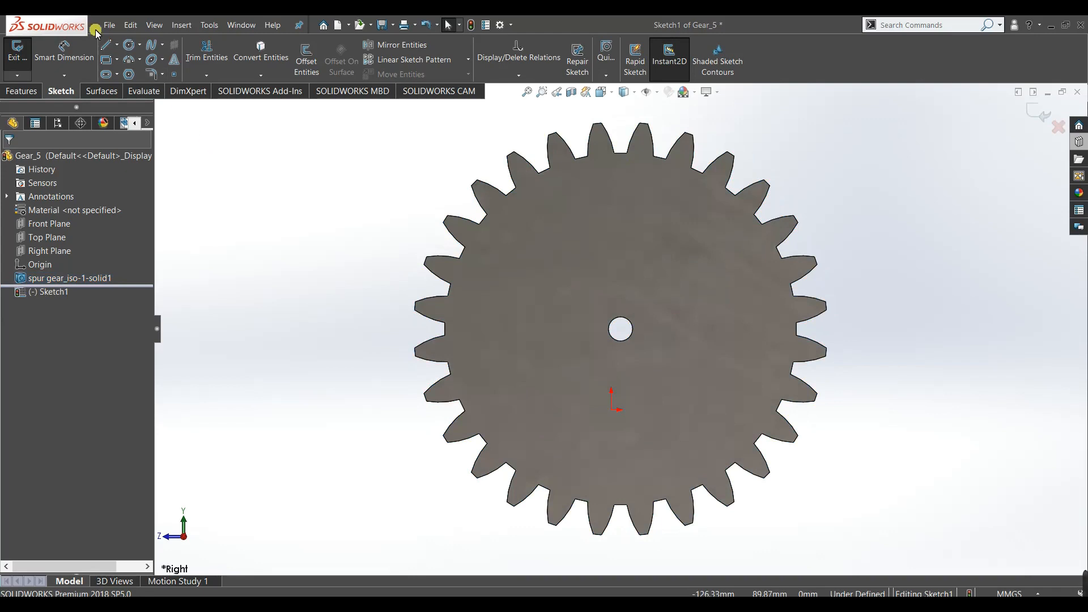
Draw a vertical centerline from the centre of the gear's bore up to the bore's upper edge.
click(117, 46)
click(128, 71)
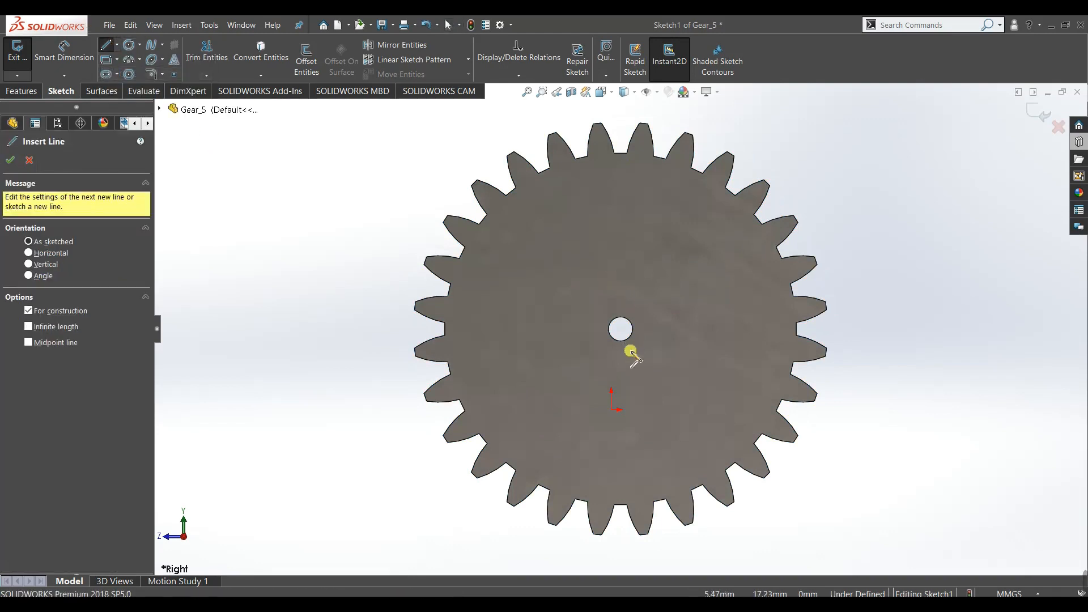
scroll(631, 334, down, 2)
click(615, 318)
click(615, 299)
right_click(315, 243)
click(329, 250)
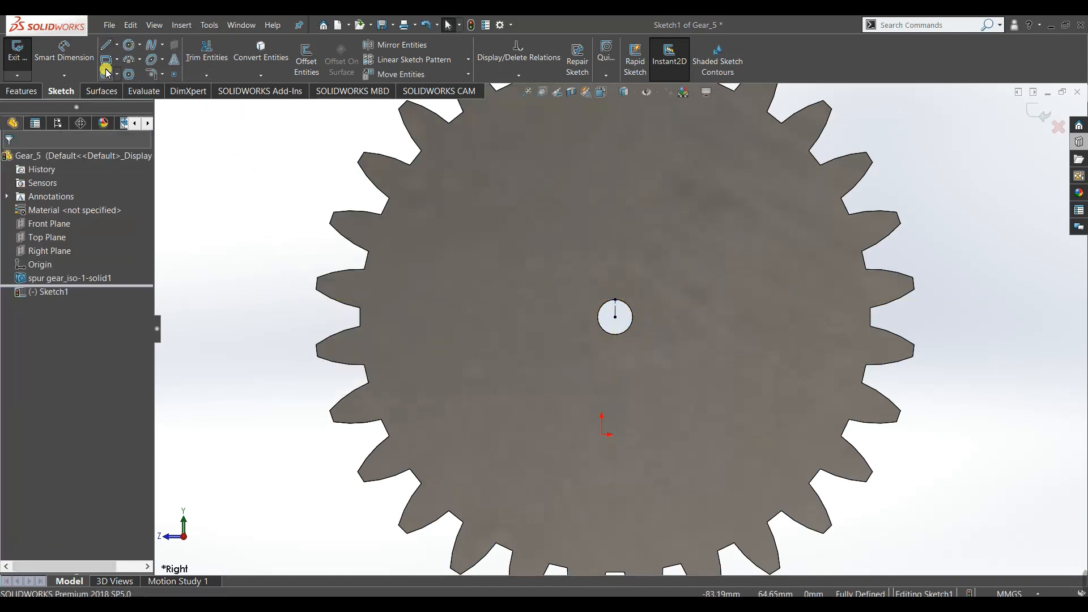
Sketch a corner rectangle about 2.18 mm wide and 1.44 mm high across the upper edge of the bore.
scroll(640, 321, down, 6)
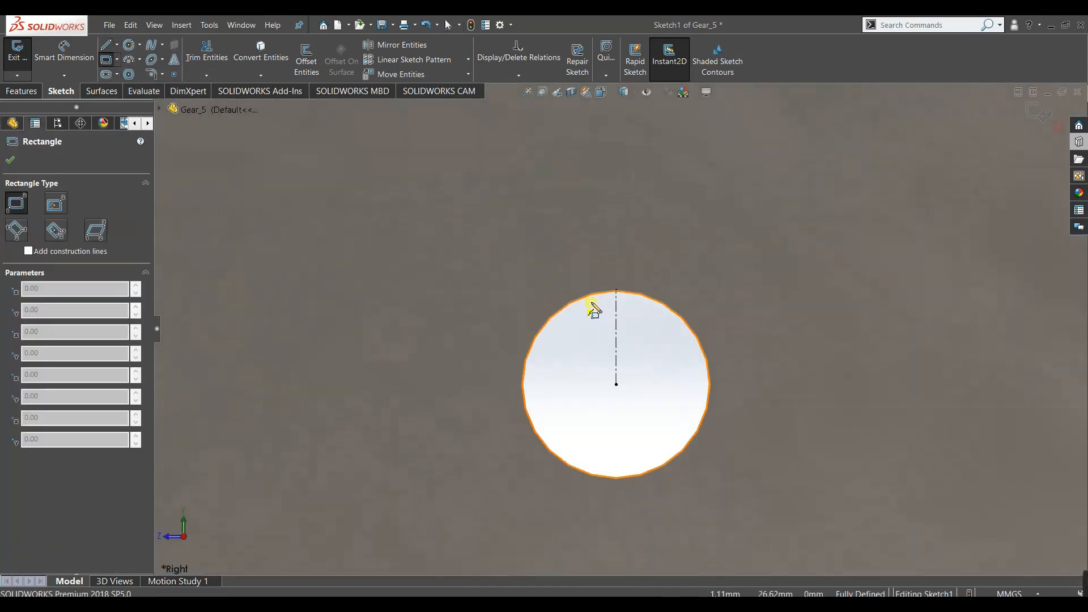
drag(584, 296, 642, 257)
right_click(654, 357)
click(653, 358)
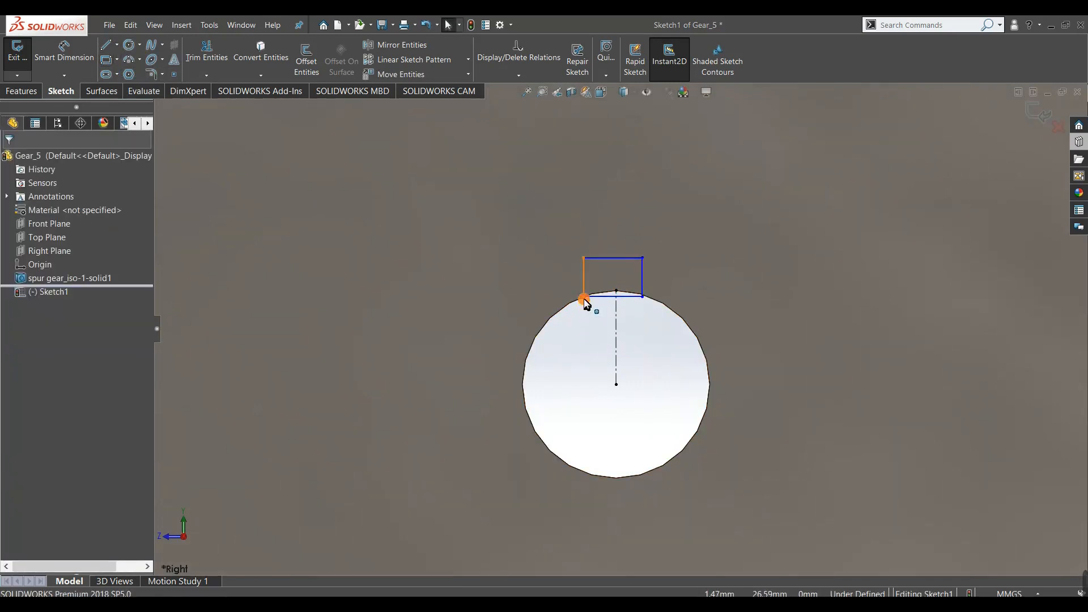
Add a Symmetric relation between the rectangle's two lower corners about the vertical centerline.
click(583, 298)
ctrl+click(642, 298)
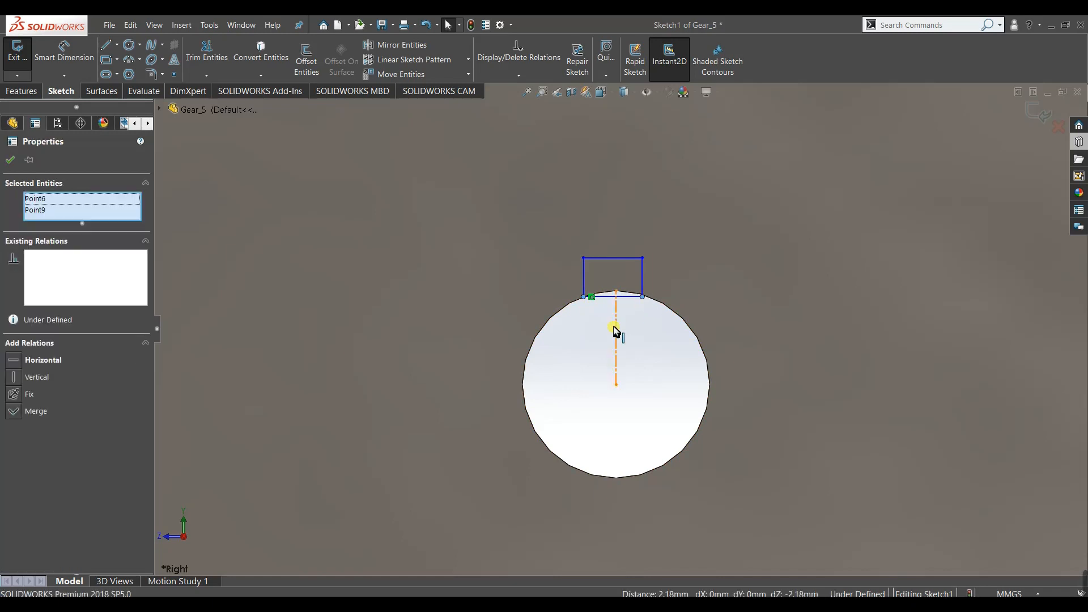
click(15, 369)
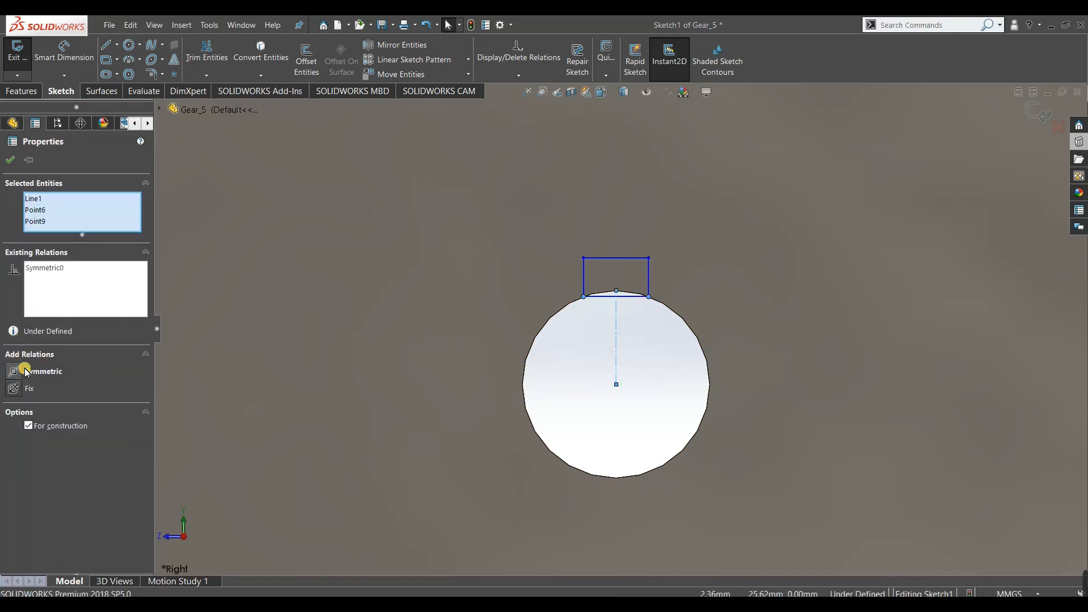
key(Escape)
Add a Coincident relation between the rectangle's lower right corner and the circular edge of the bore.
click(649, 298)
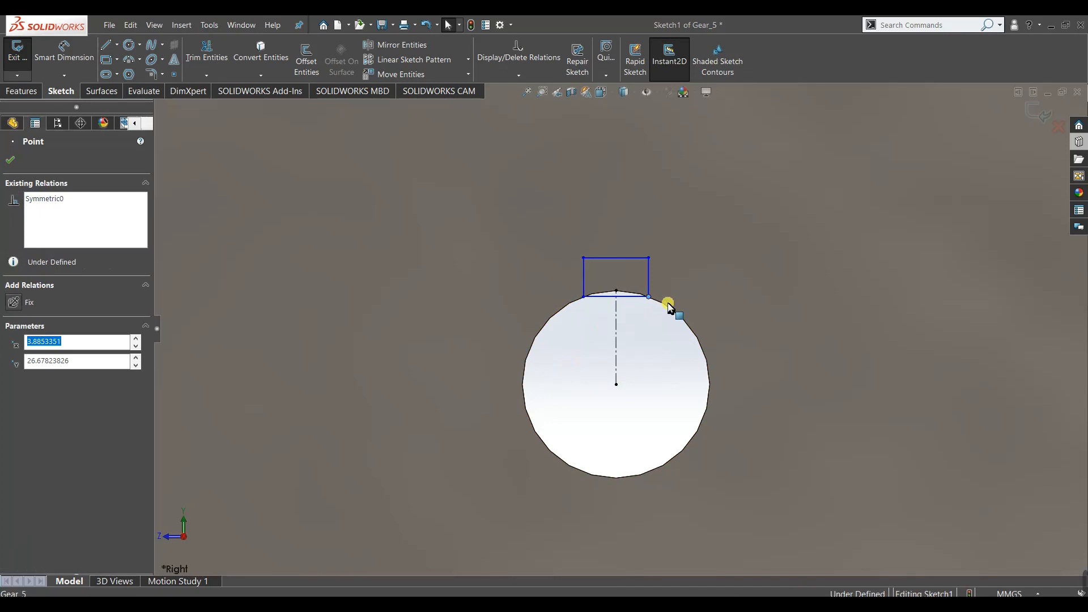
ctrl+click(673, 309)
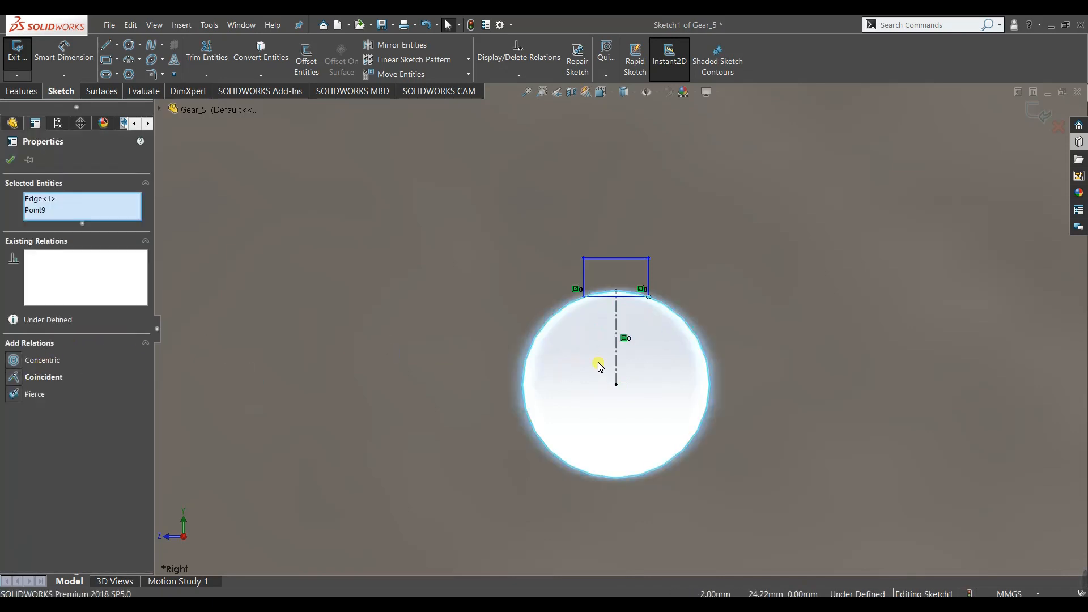
key(Escape)
Dimension the rectangle's right side as 0.5 mm high.
right_drag(648, 391, 651, 312)
click(649, 279)
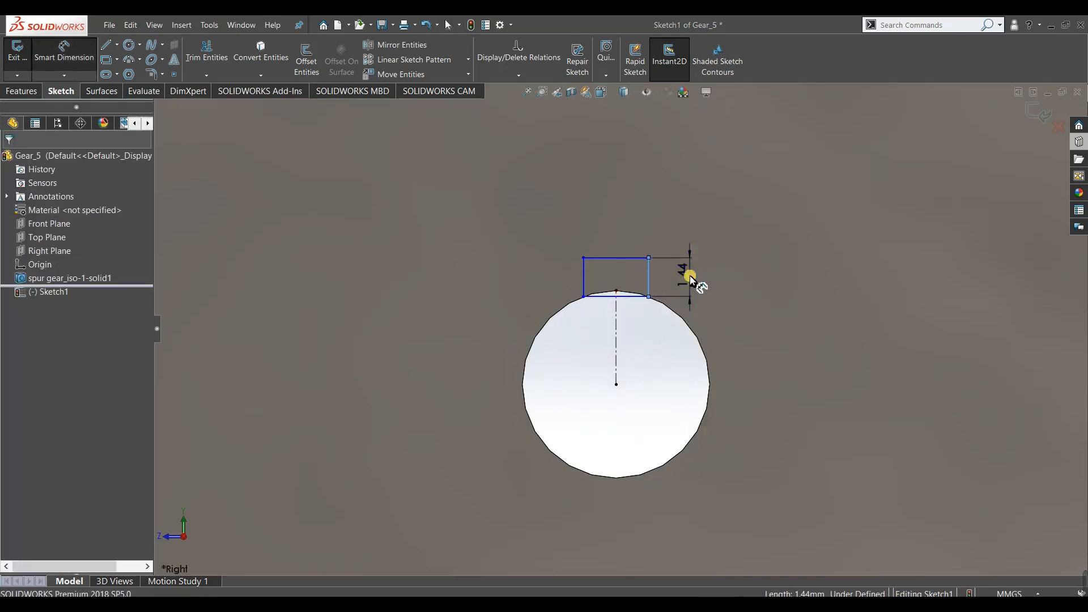
click(690, 279)
text(0.5)
key(Return)
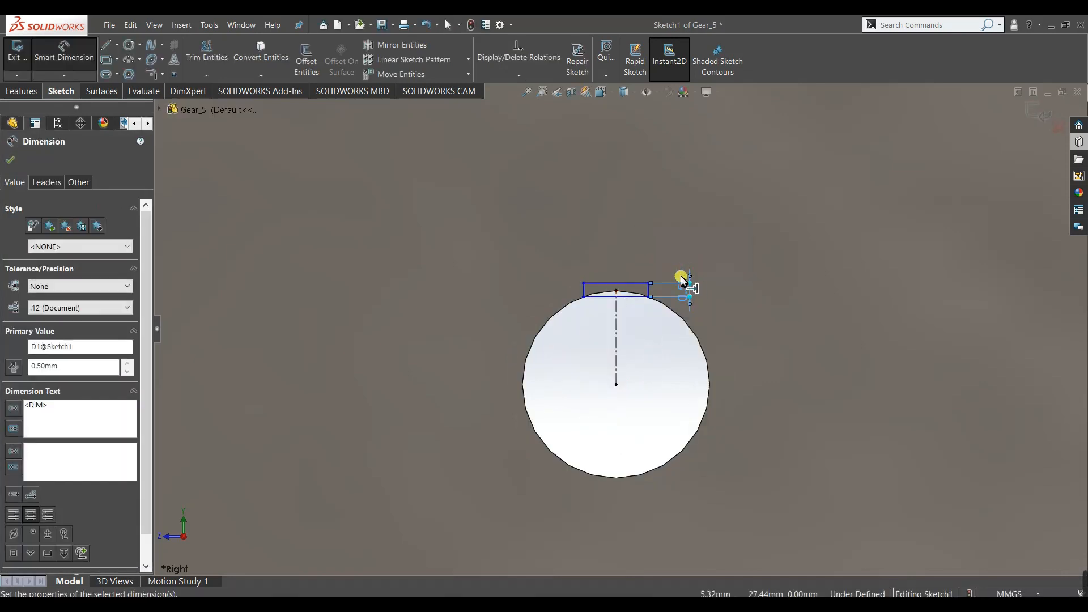
Dimension the rectangle's upper side as 1 mm wide and finish dimensioning.
click(638, 283)
click(627, 275)
text(1)
key(Return)
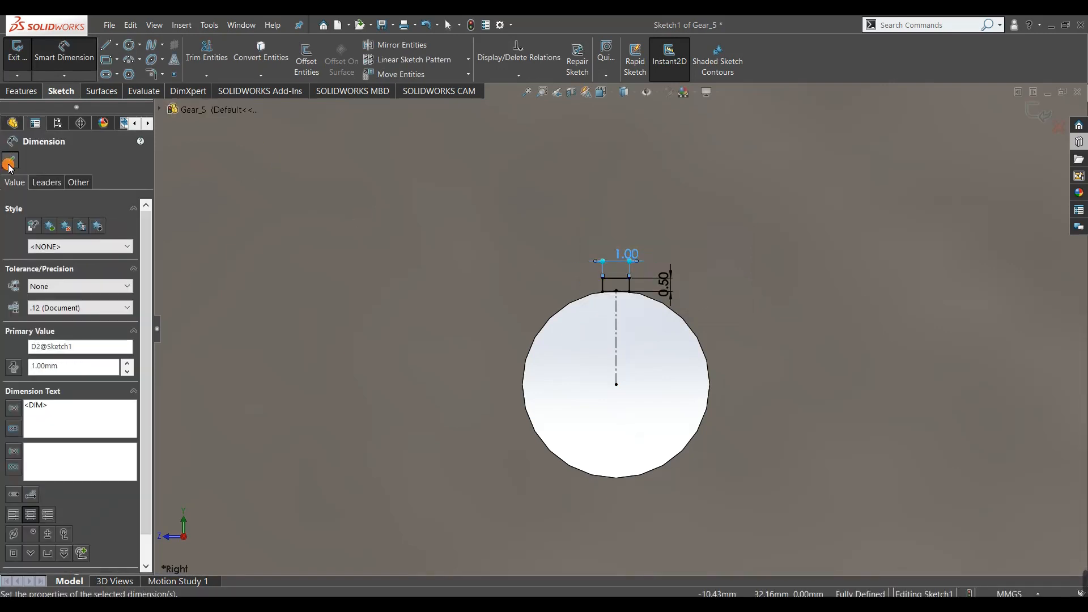
click(9, 165)
Cut the rectangle out of the gear with an Extruded Cut set to Through All, forming a keyway at the bore.
click(21, 91)
click(23, 67)
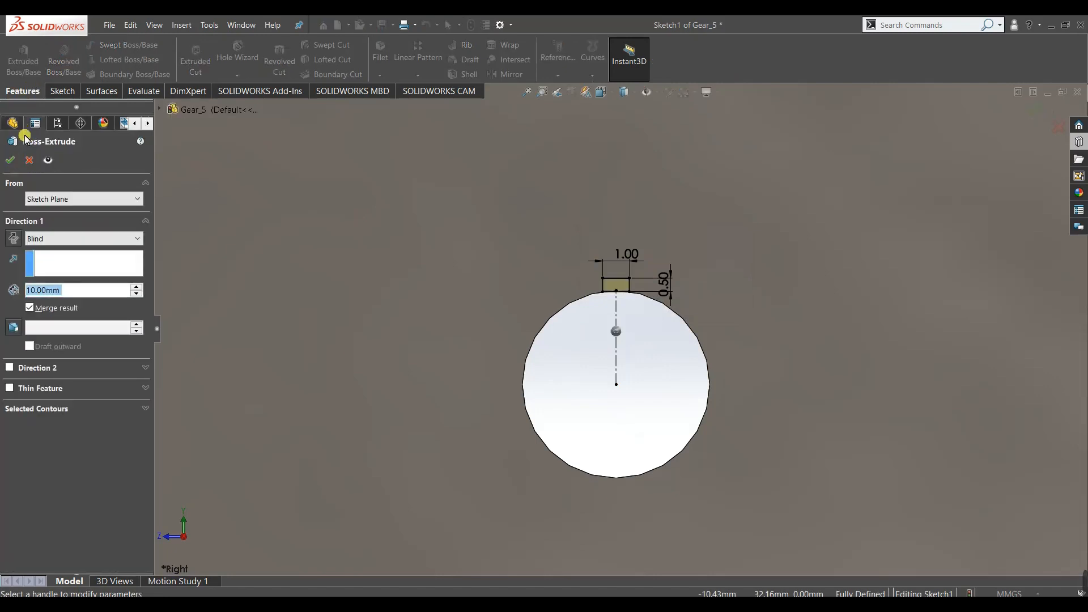
click(32, 160)
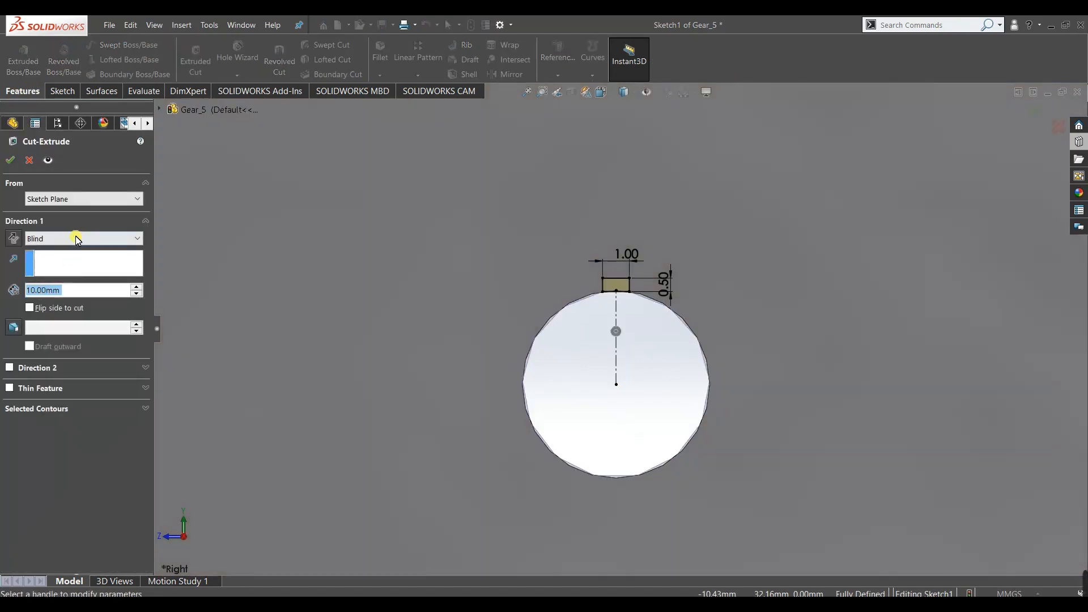
click(78, 239)
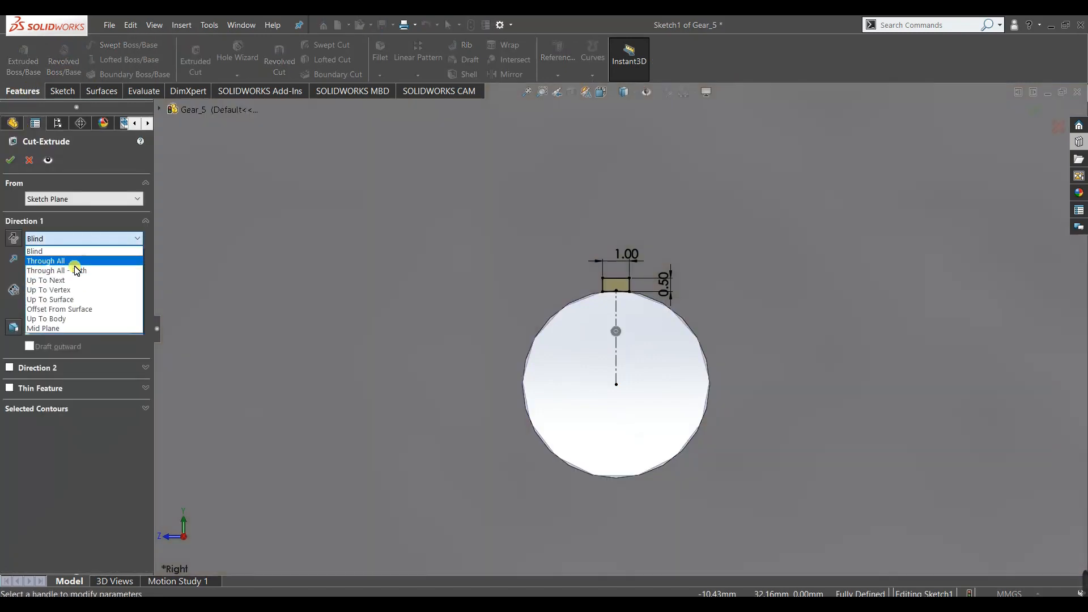
click(76, 263)
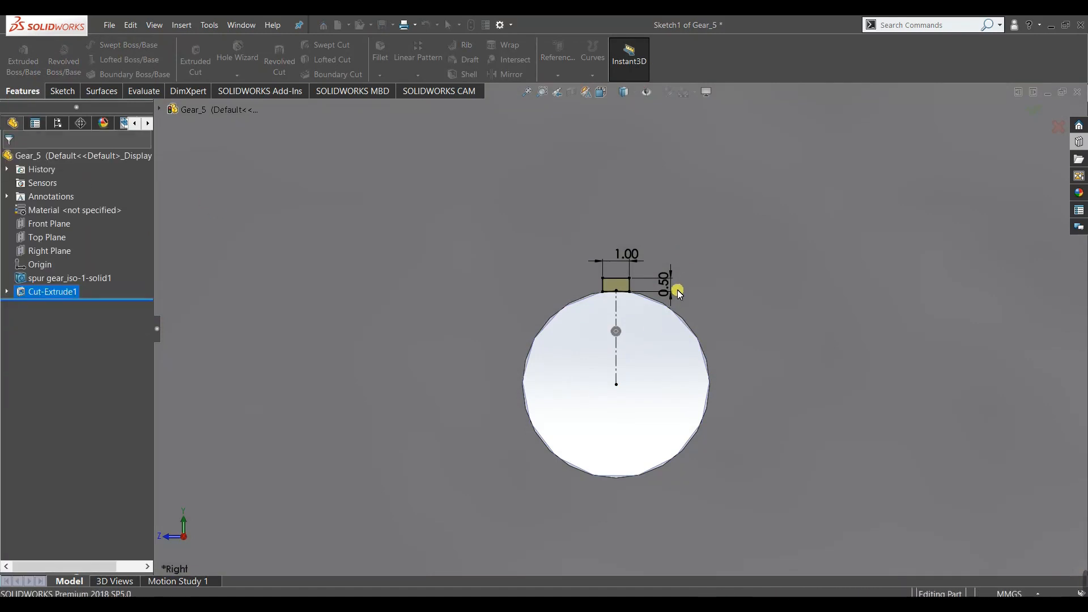
scroll(645, 333, up, 11)
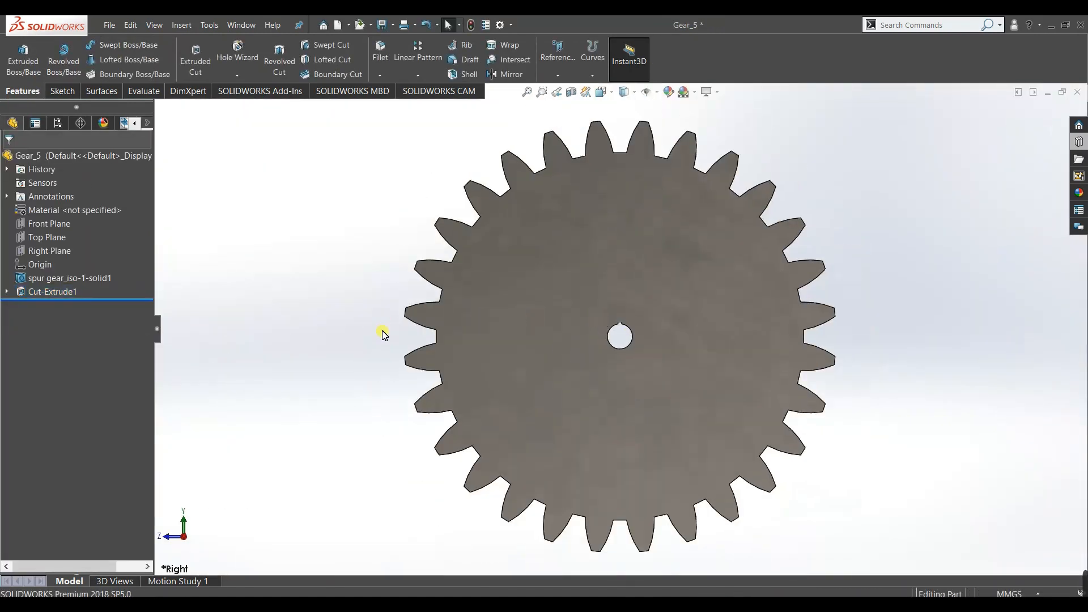
Save and close the Gear_5 part, and rebuild the Gear_Watch_2 assembly with the changed model.
key(ctrl+w)
click(510, 310)
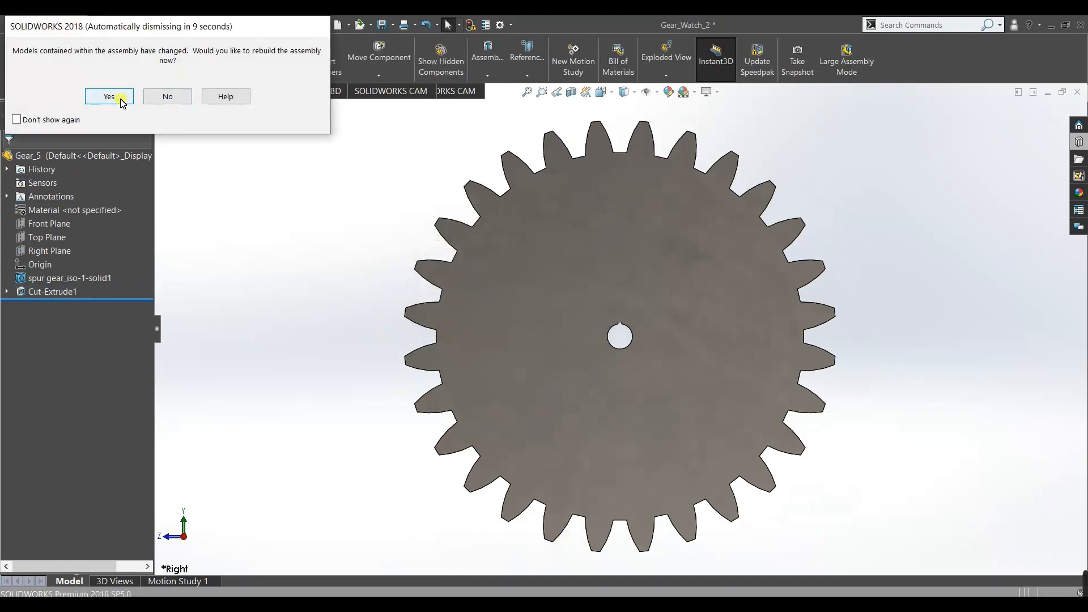
click(121, 100)
Add a Concentric mate between the bore of Gear_5 and the cylindrical hub of Gear_4.
middle_drag(535, 380, 542, 335)
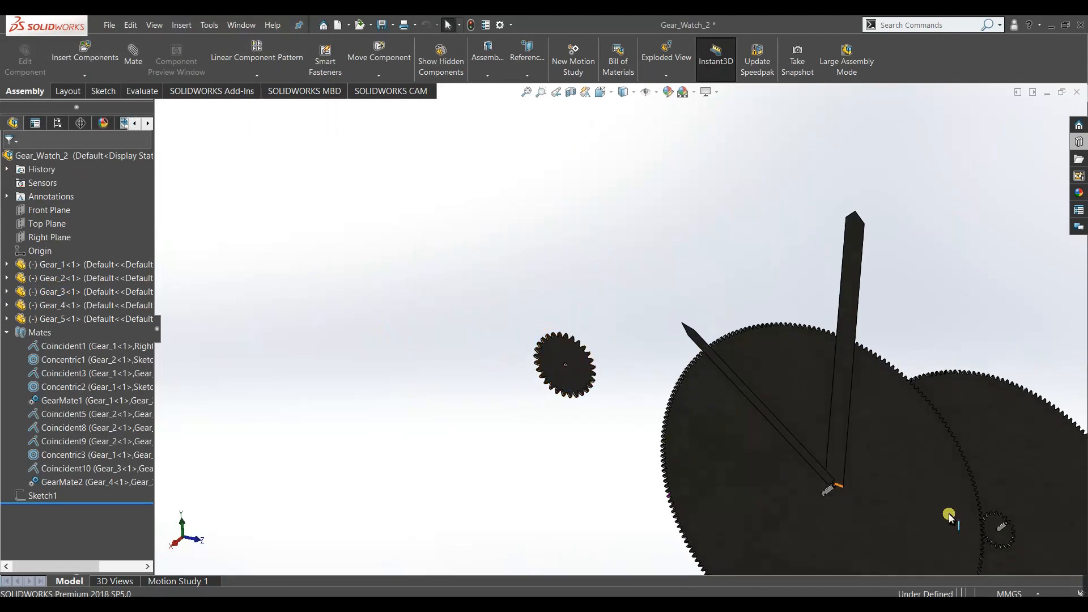
scroll(836, 498, down, 6)
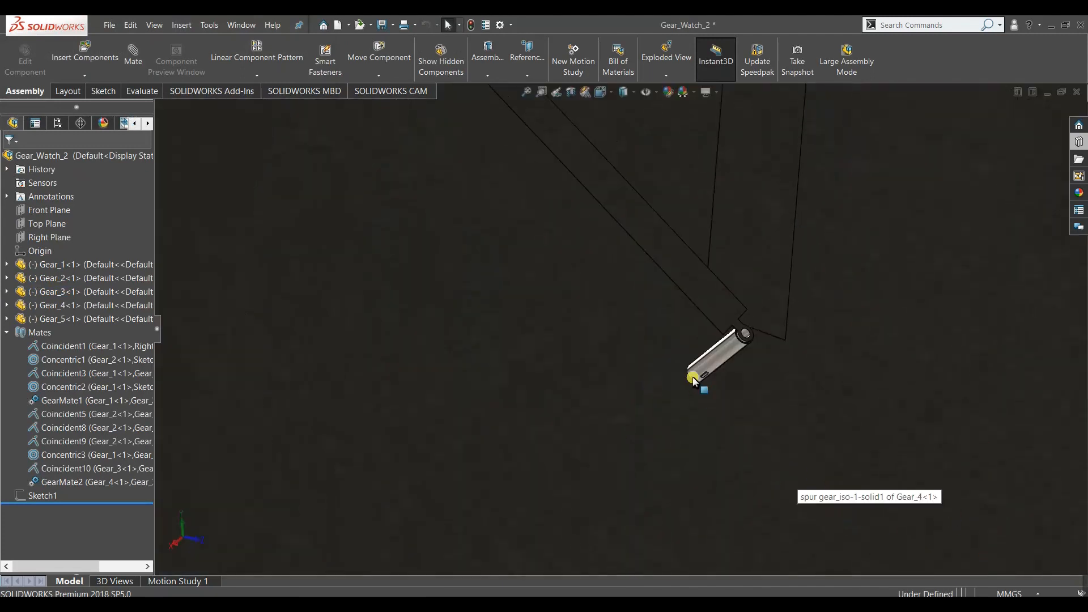
scroll(693, 378, up, 10)
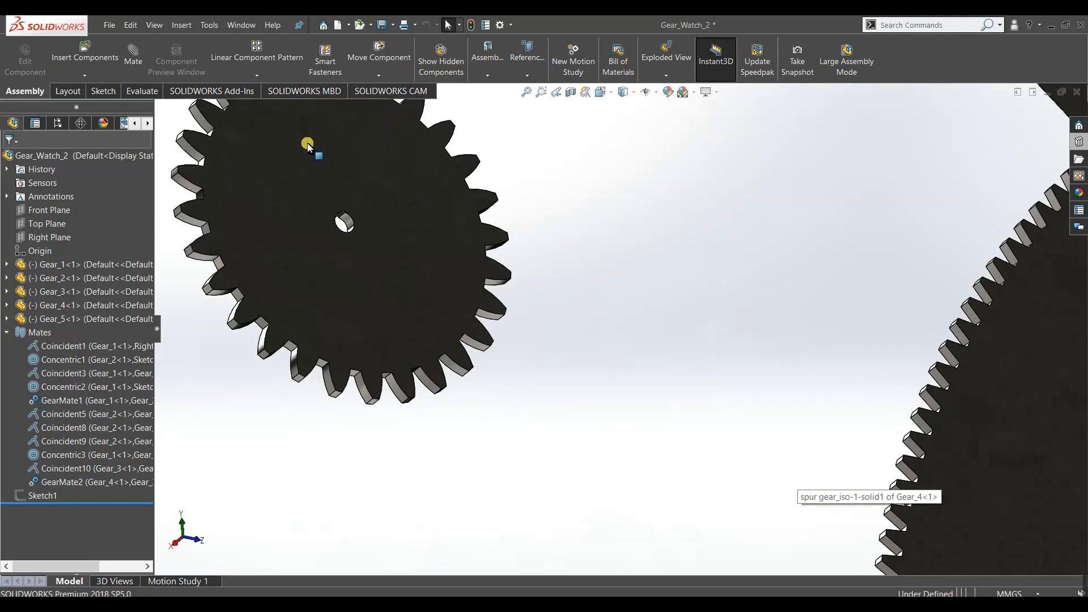
click(345, 225)
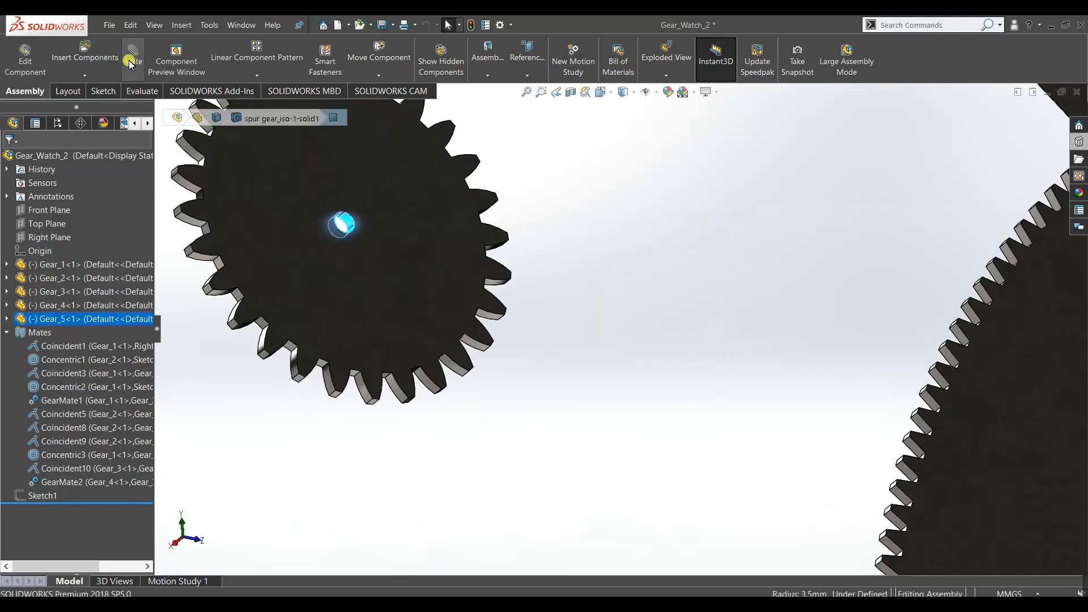
scroll(950, 484, down, 8)
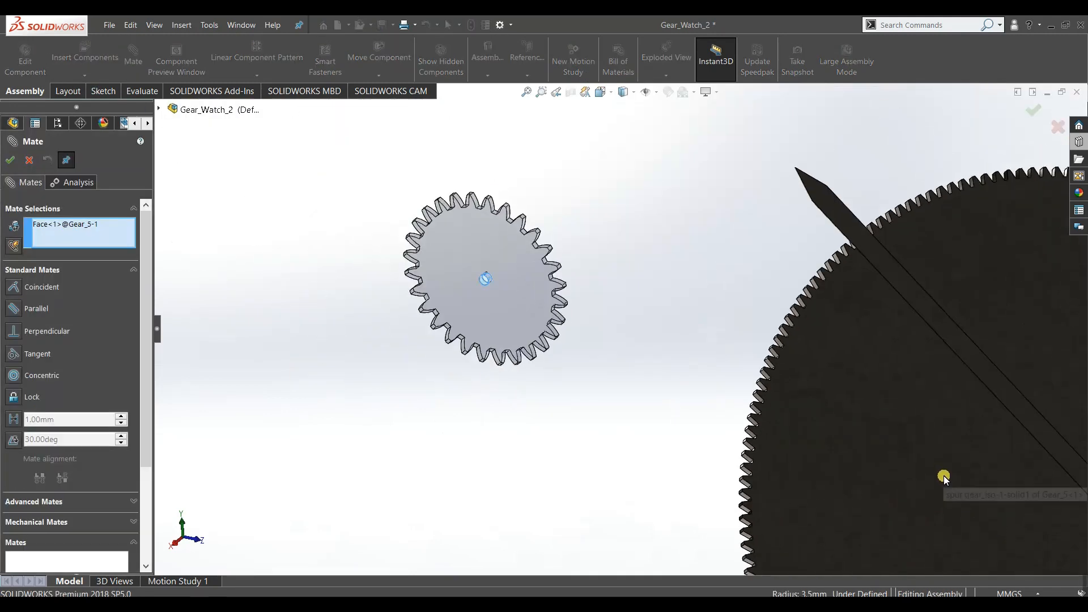
scroll(889, 491, down, 3)
click(672, 303)
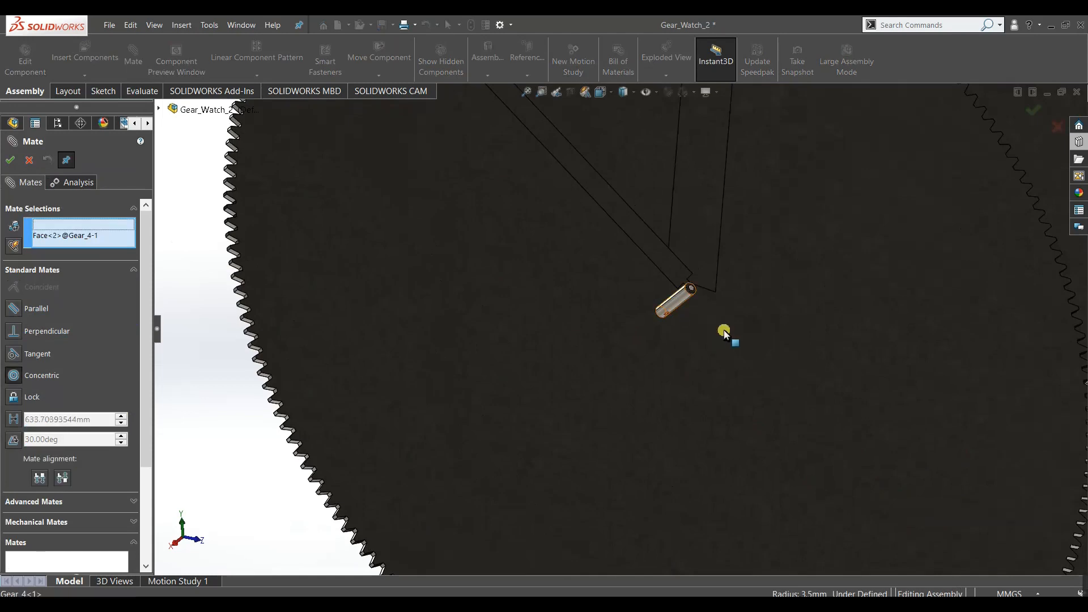
click(911, 477)
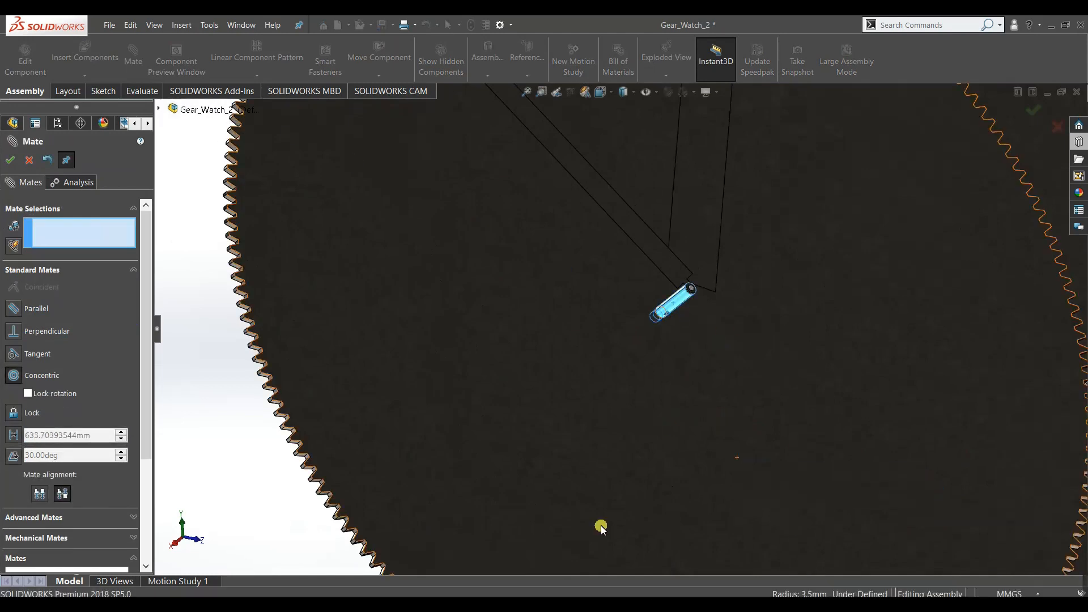
Slide Gear_5 along the hub's axis until it stands clear of the other gears and hands.
scroll(602, 526, up, 5)
middle_drag(615, 458, 575, 426)
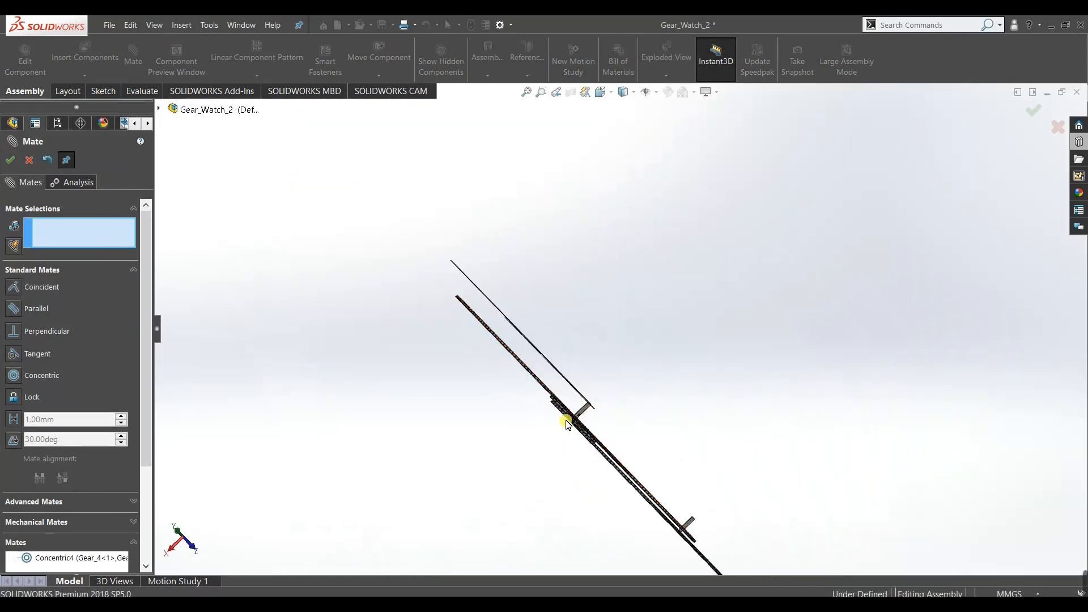
drag(570, 420, 598, 416)
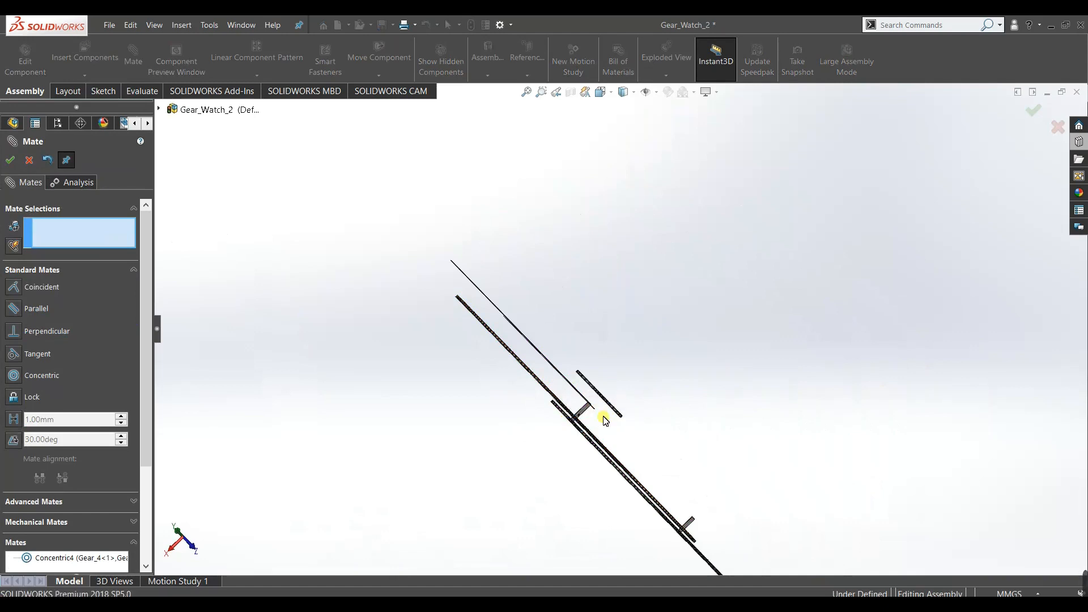
scroll(602, 462, up, 1)
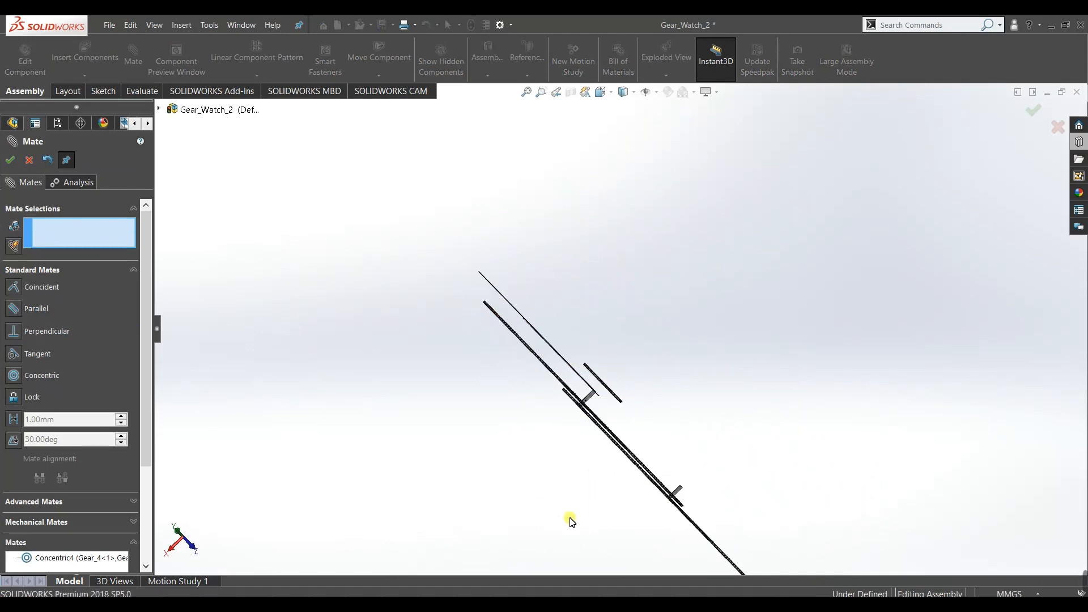
Add a Coincident mate between the side face of Gear_5's keyway and the matching side face of the key on Gear_4's hub.
middle_drag(570, 519, 548, 537)
scroll(559, 473, down, 5)
scroll(612, 360, down, 4)
scroll(656, 206, up, 4)
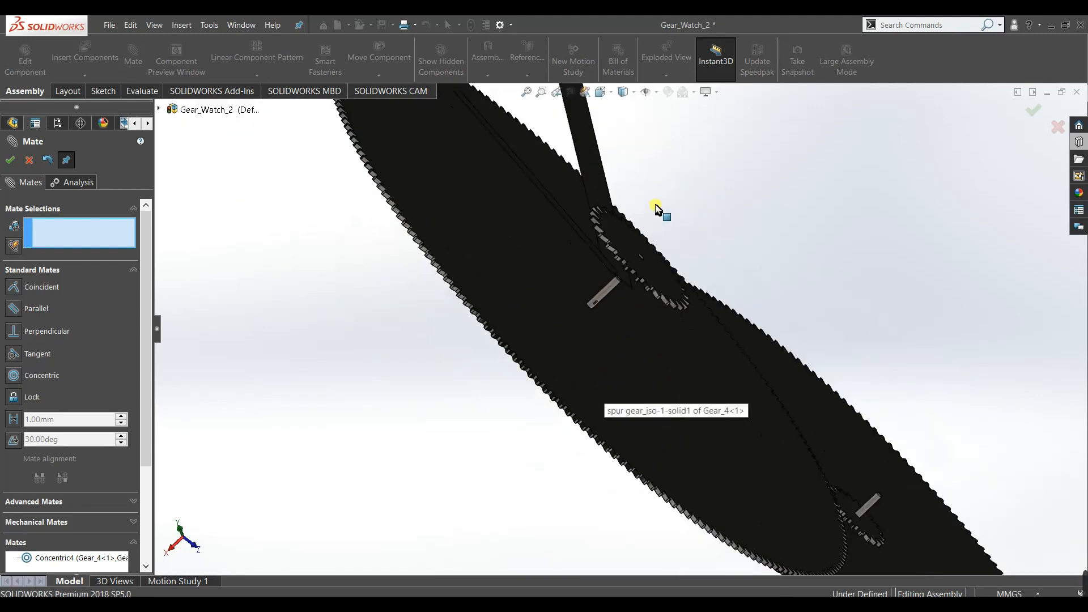
scroll(586, 333, down, 6)
scroll(631, 369, up, 6)
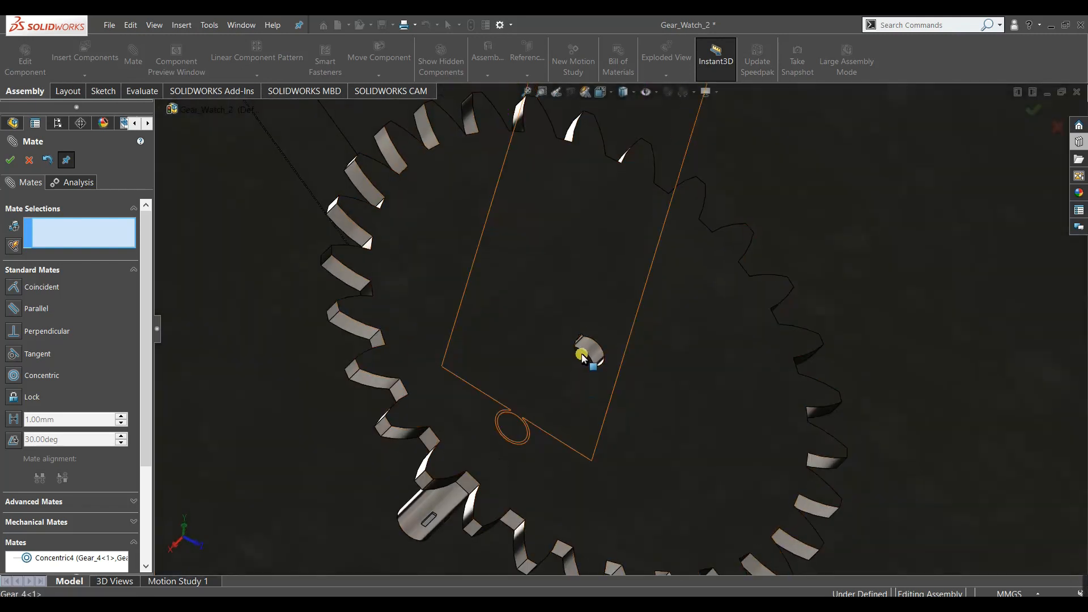
scroll(584, 346, down, 5)
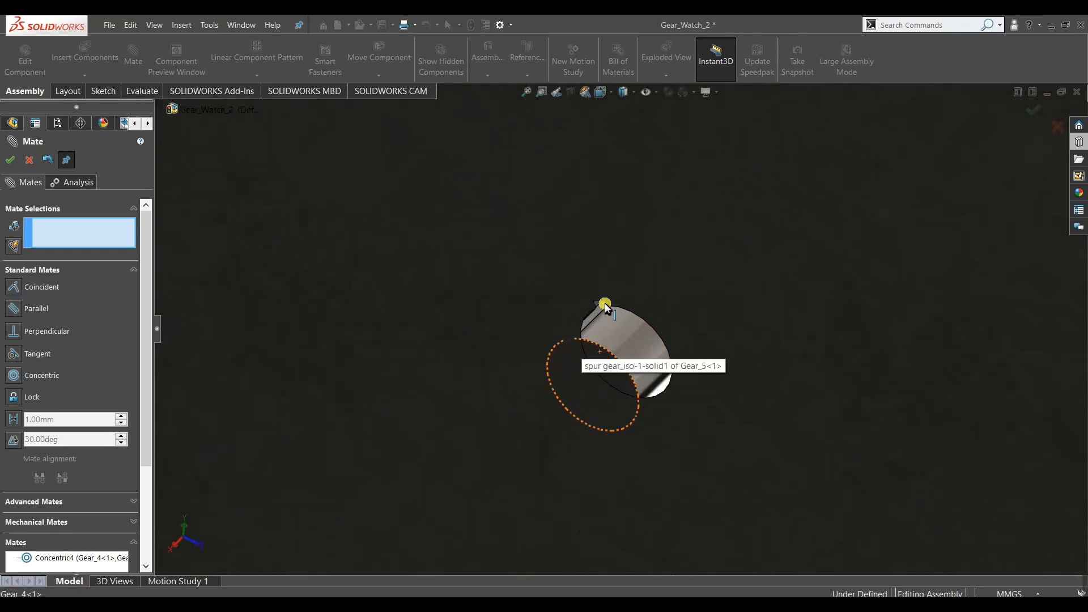
click(605, 307)
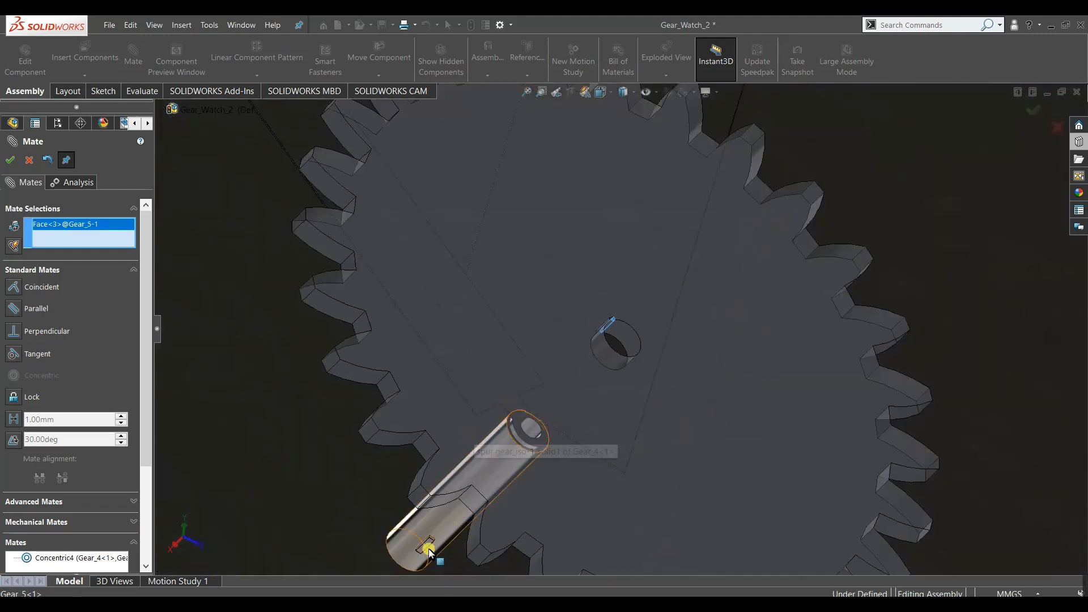
scroll(429, 553, down, 5)
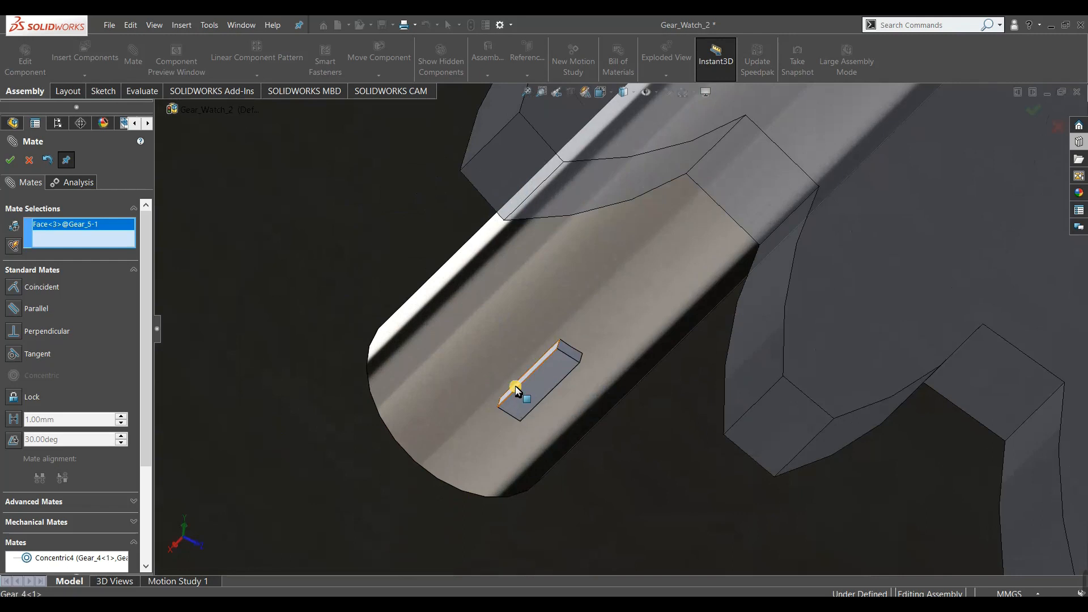
click(515, 390)
click(503, 406)
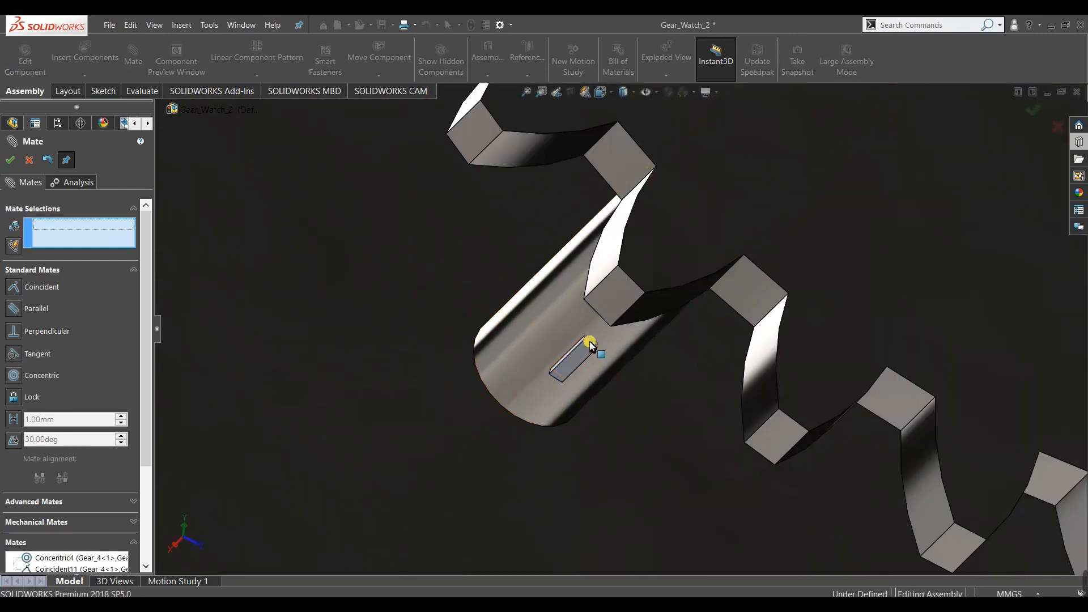
Add a Coincident mate between the end face of Gear_4's key and the flat face of Gear_5, and finish mating.
click(590, 346)
click(838, 261)
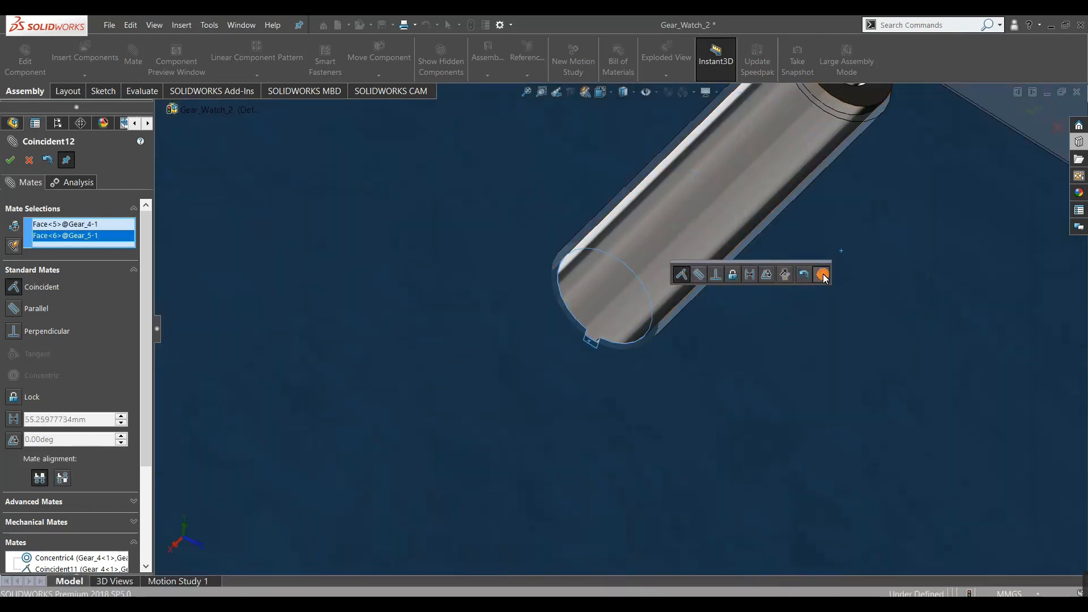
click(822, 275)
click(9, 158)
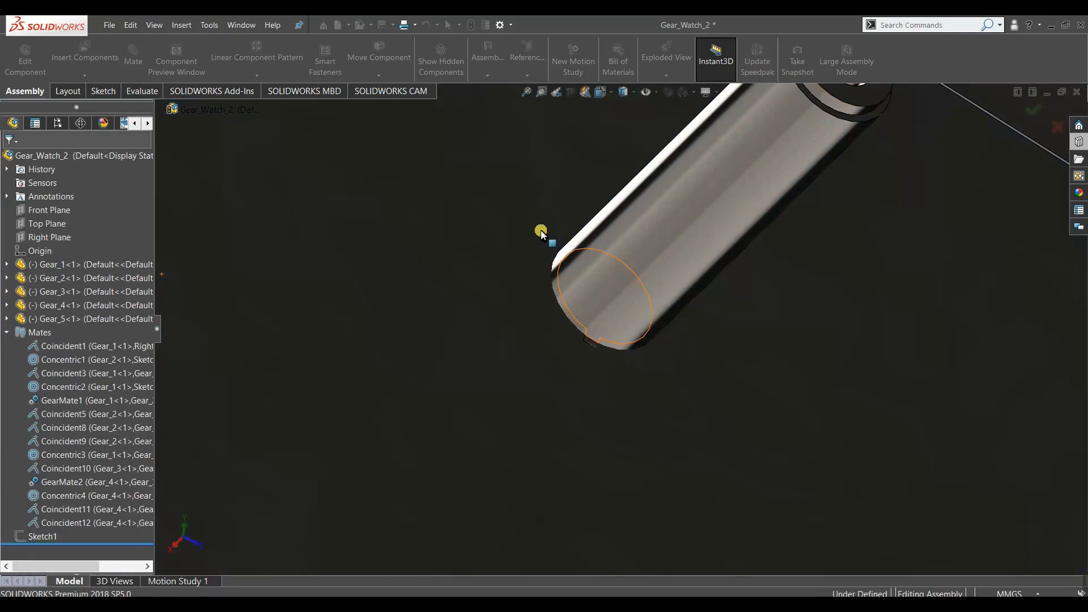
Rotate Gear_4 to check the motion of the mated gears and clock hands, and clear the selection.
scroll(542, 233, up, 5)
scroll(497, 243, up, 3)
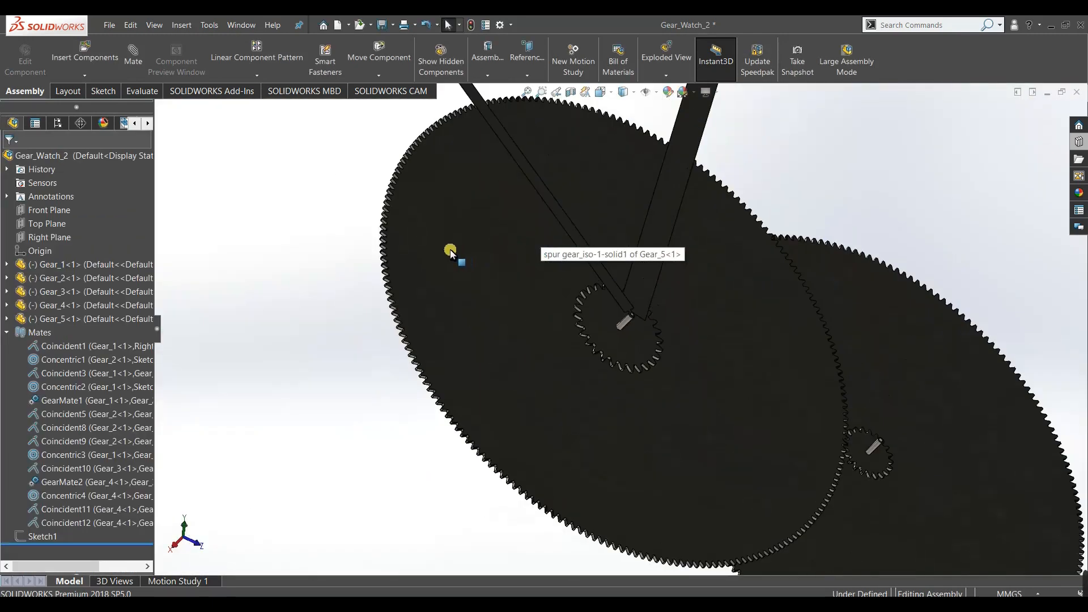
click(465, 302)
drag(464, 302, 488, 292)
key(Escape)
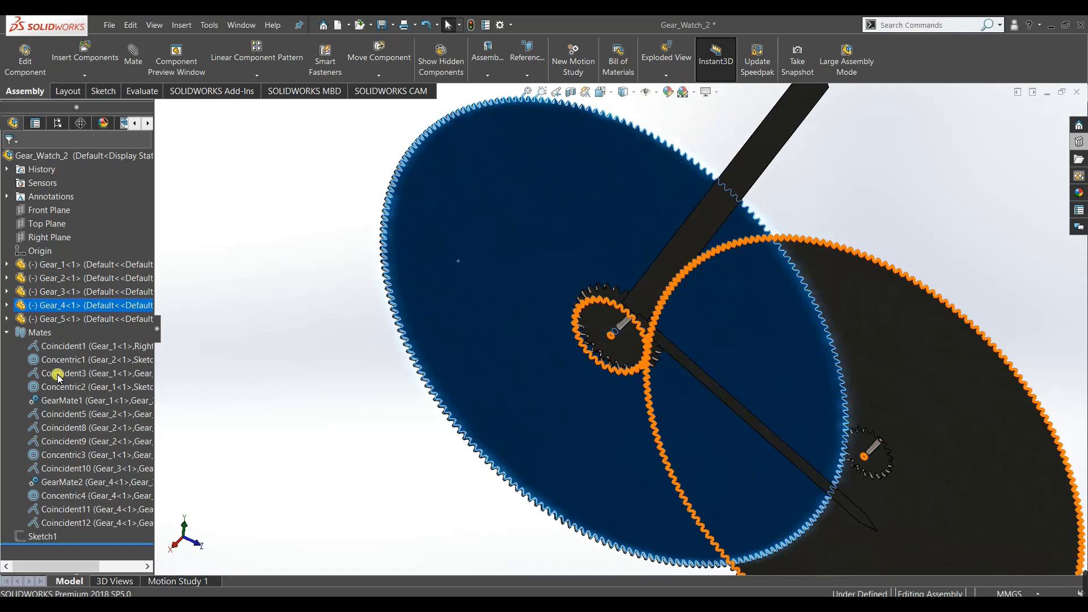
click(224, 338)
Insert the Gear_6 part into the assembly, placing it in free space beyond the large gears.
scroll(492, 467, up, 5)
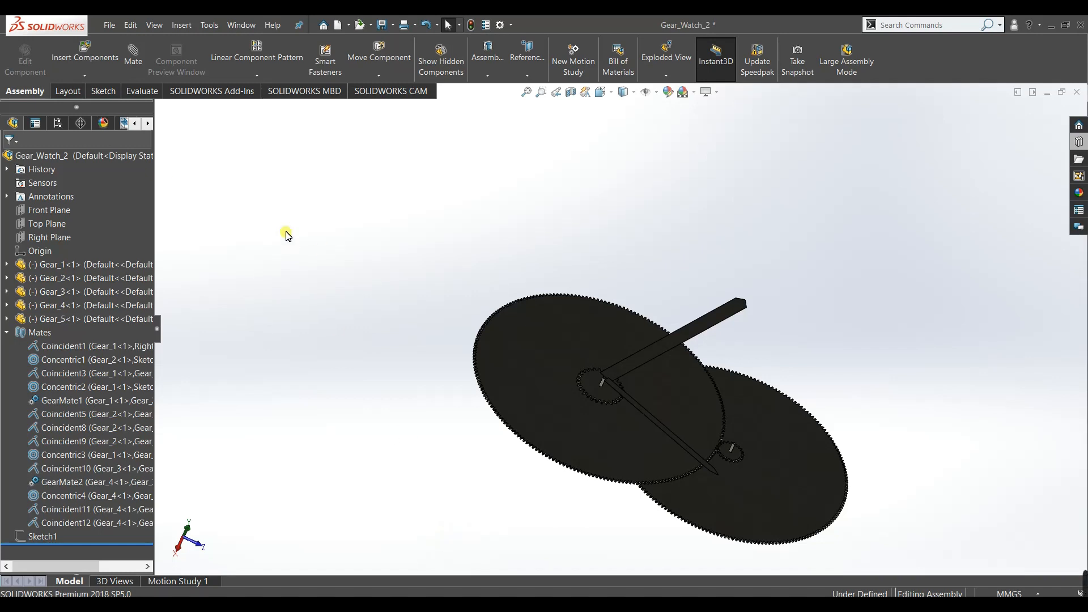
click(86, 50)
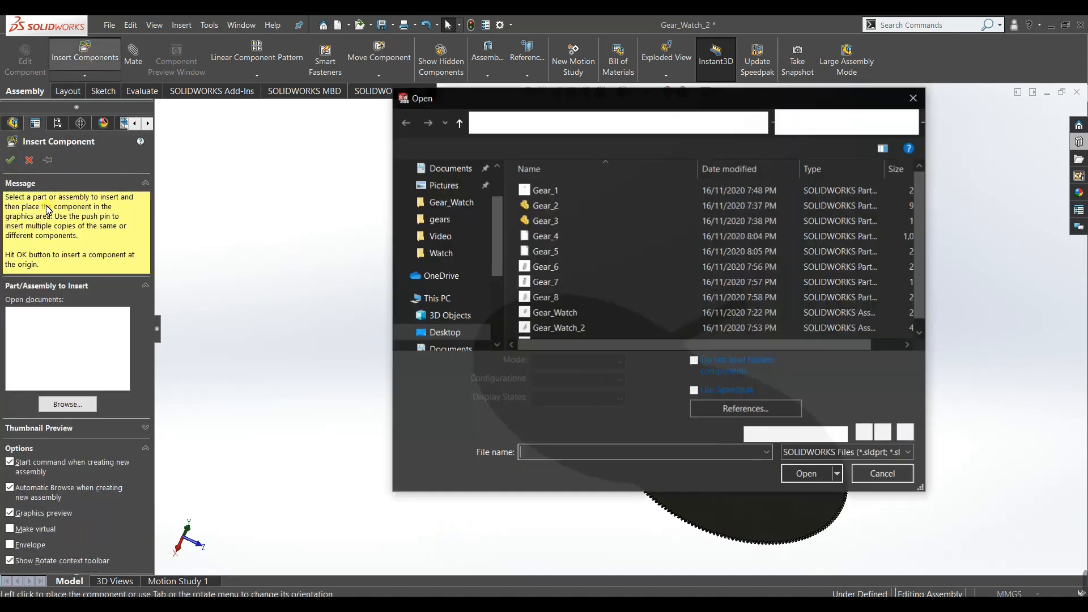
double_click(565, 269)
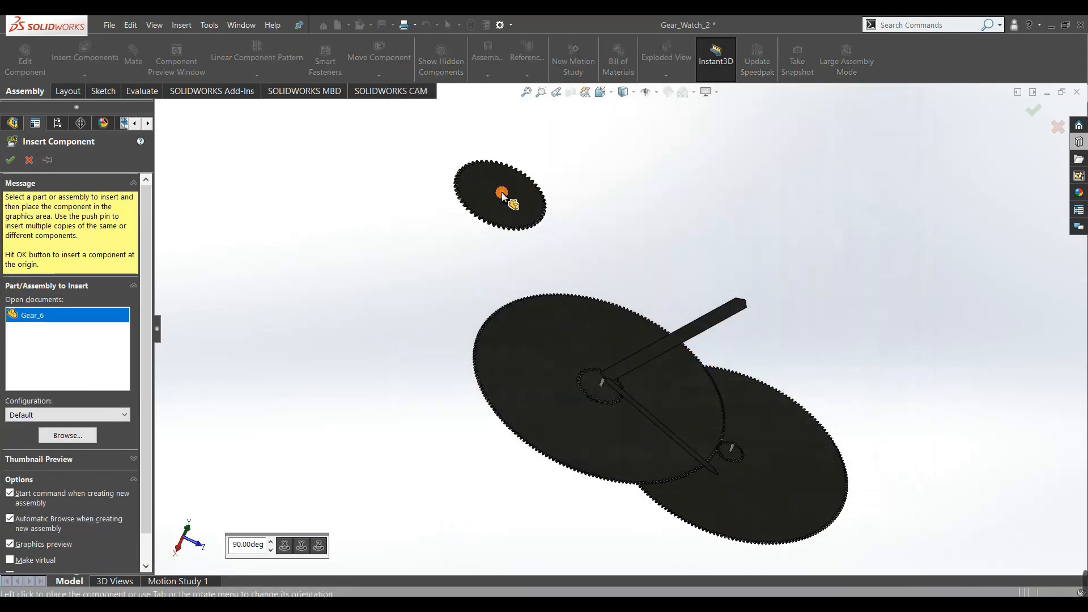
Orient the assembly to the Left view and start an assembly sketch on the flat face of Gear_5.
middle_drag(293, 295, 362, 547)
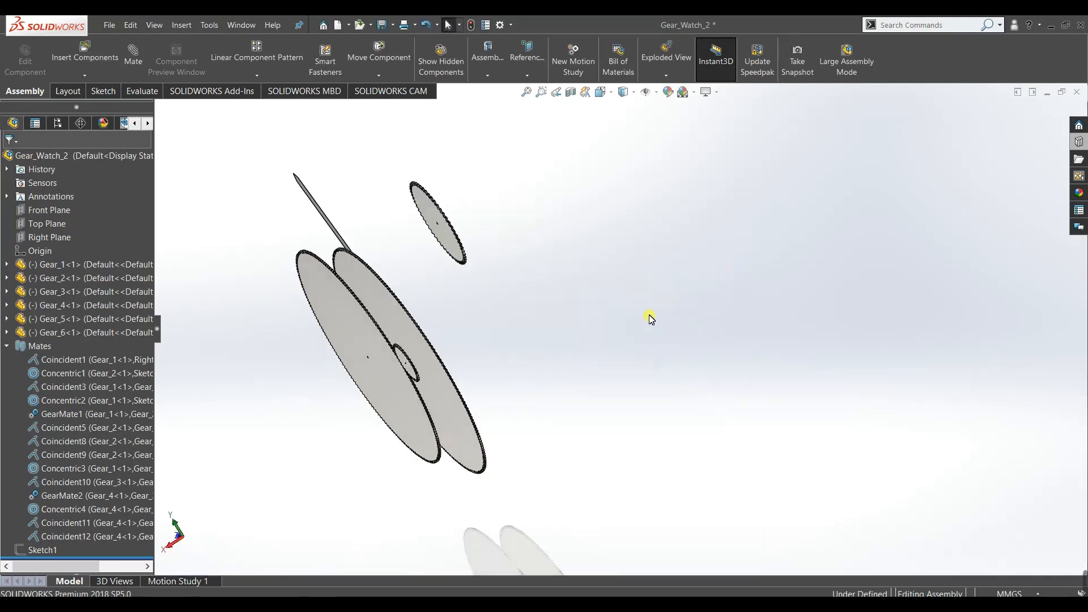
middle_drag(650, 319, 504, 420)
middle_drag(503, 306, 415, 338)
key(space)
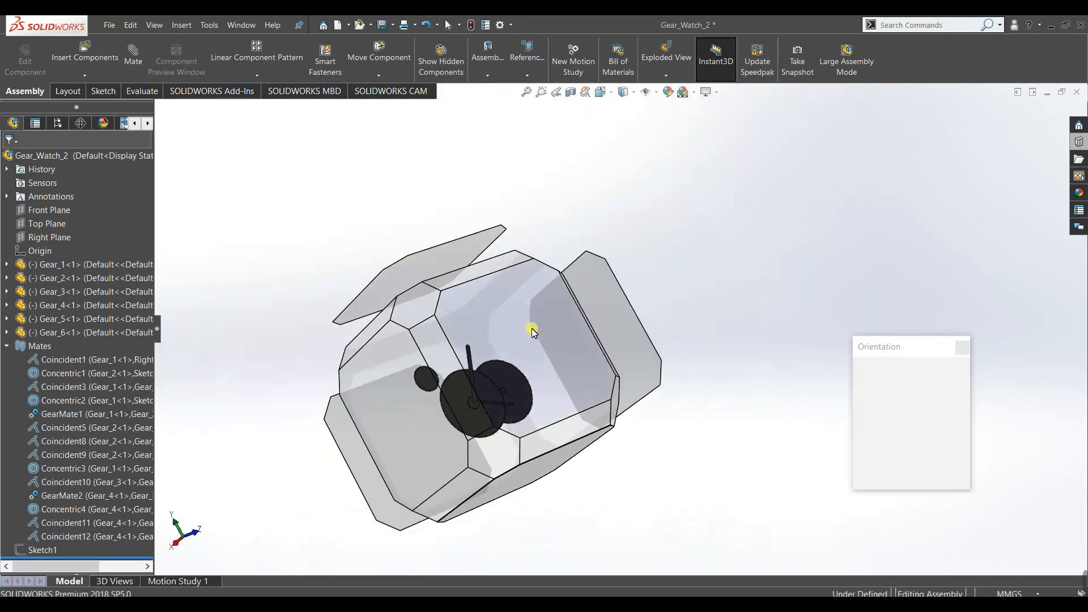
click(533, 332)
click(574, 371)
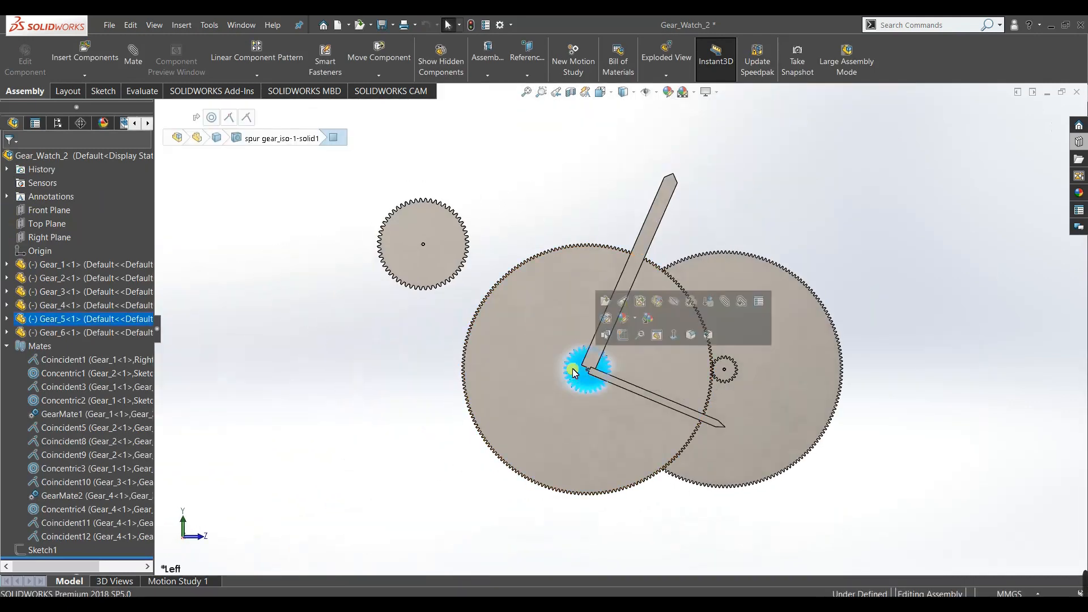
click(624, 318)
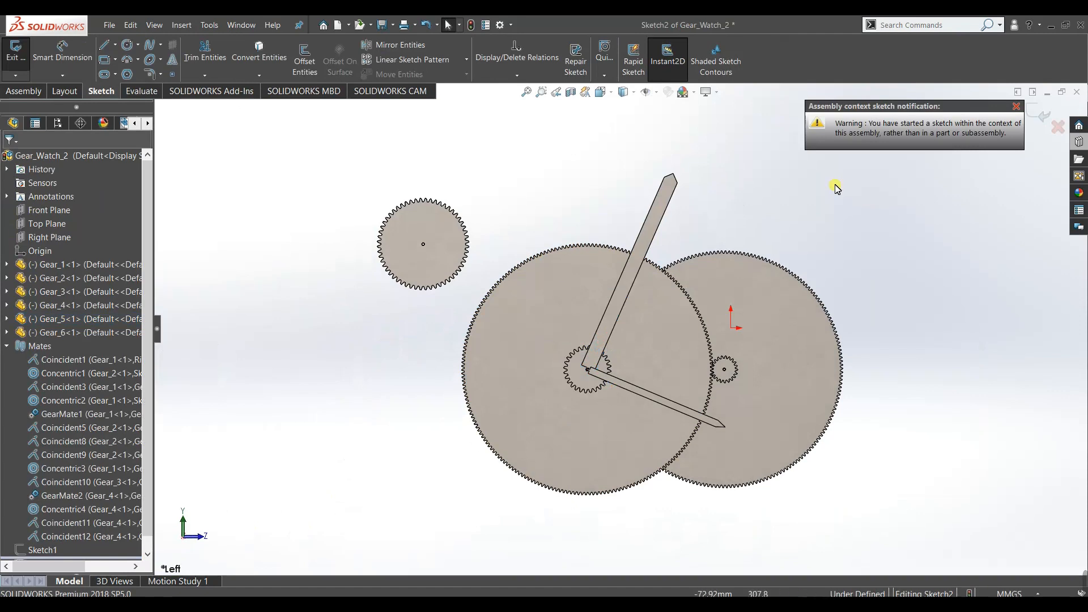
click(1014, 105)
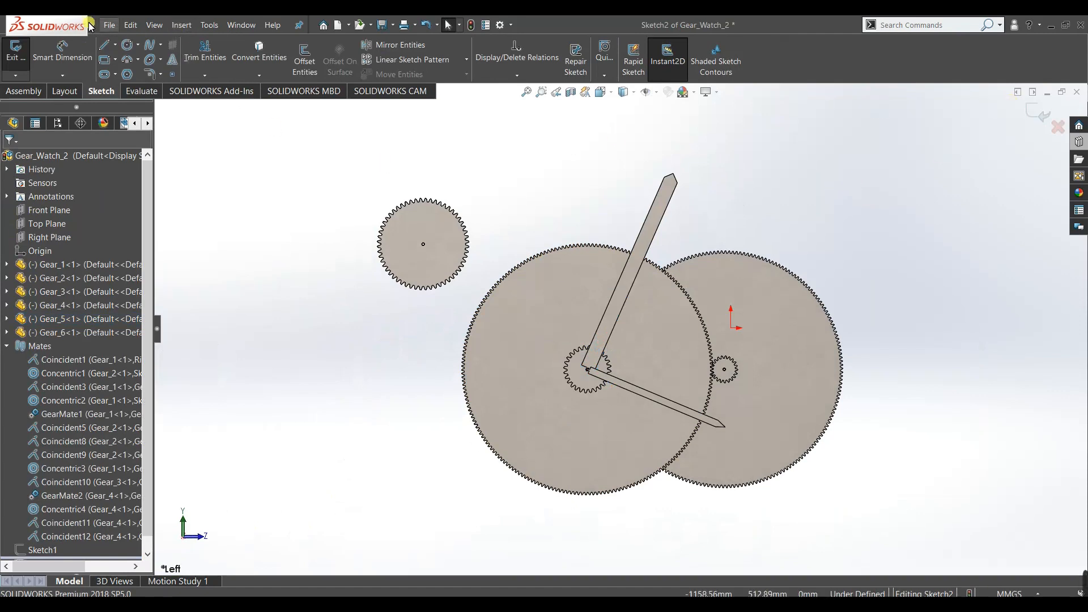
Sketch a horizontal centerline about 451 mm long from the center of Gear_5's bore outward past Gear_4's rim, away from the other large gear.
click(115, 44)
click(85, 80)
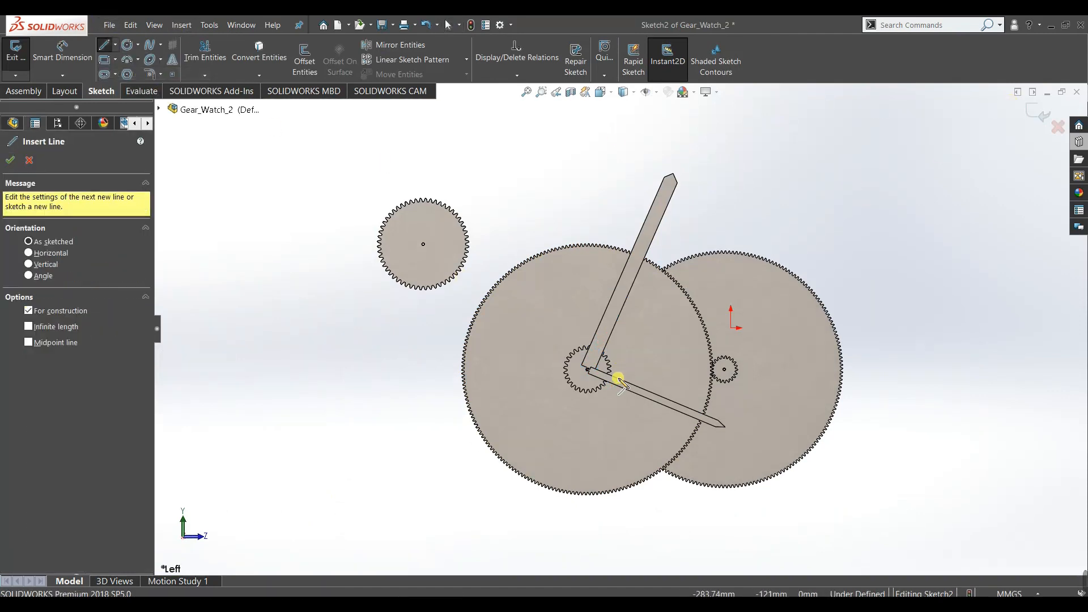
scroll(573, 373, up, 8)
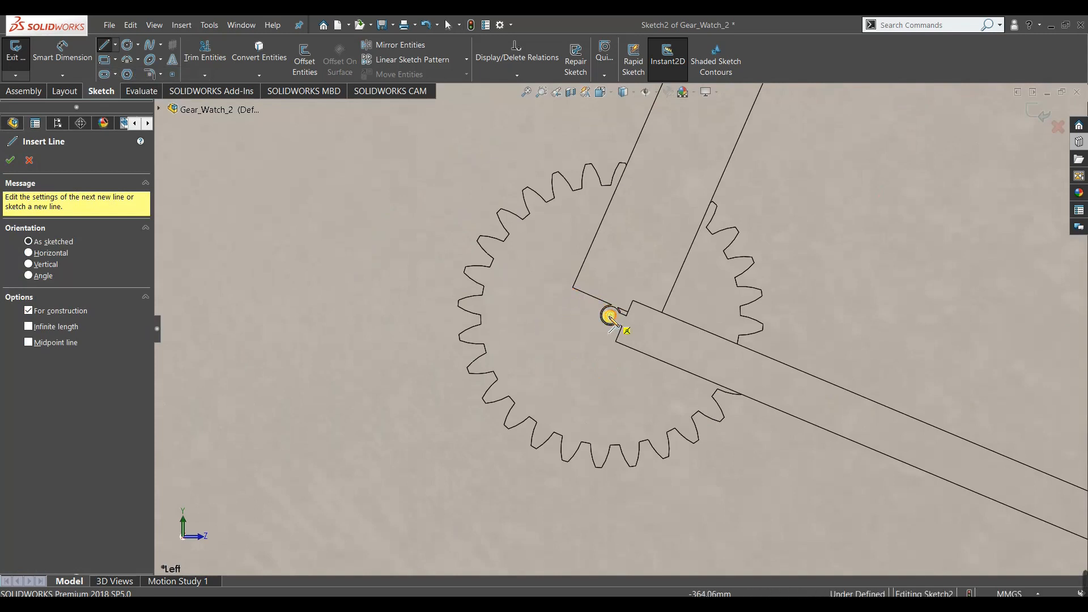
click(611, 316)
scroll(462, 347, down, 10)
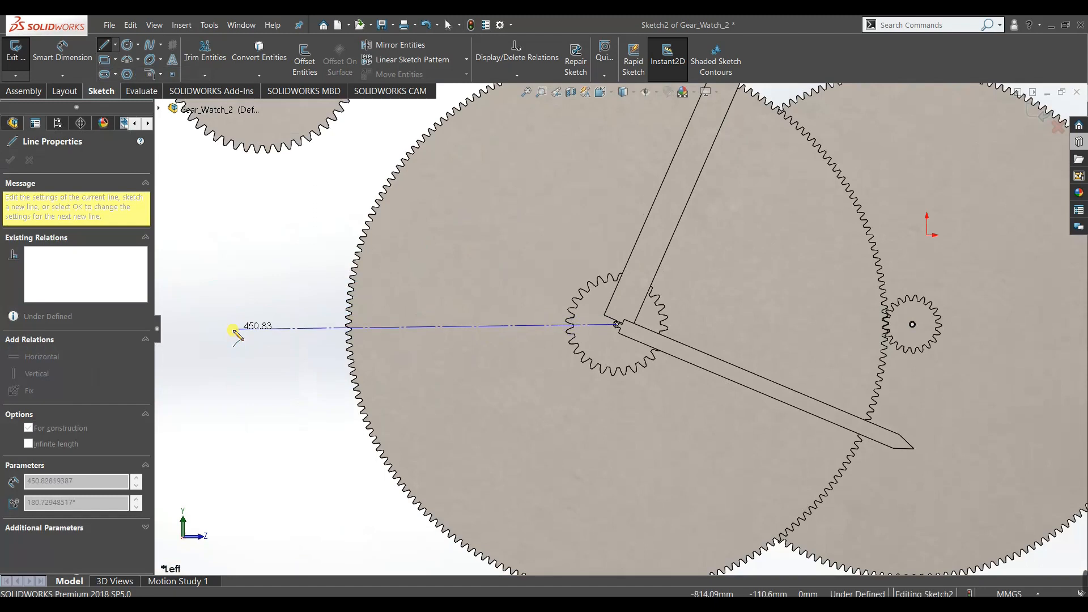
click(233, 325)
right_click(234, 326)
click(262, 367)
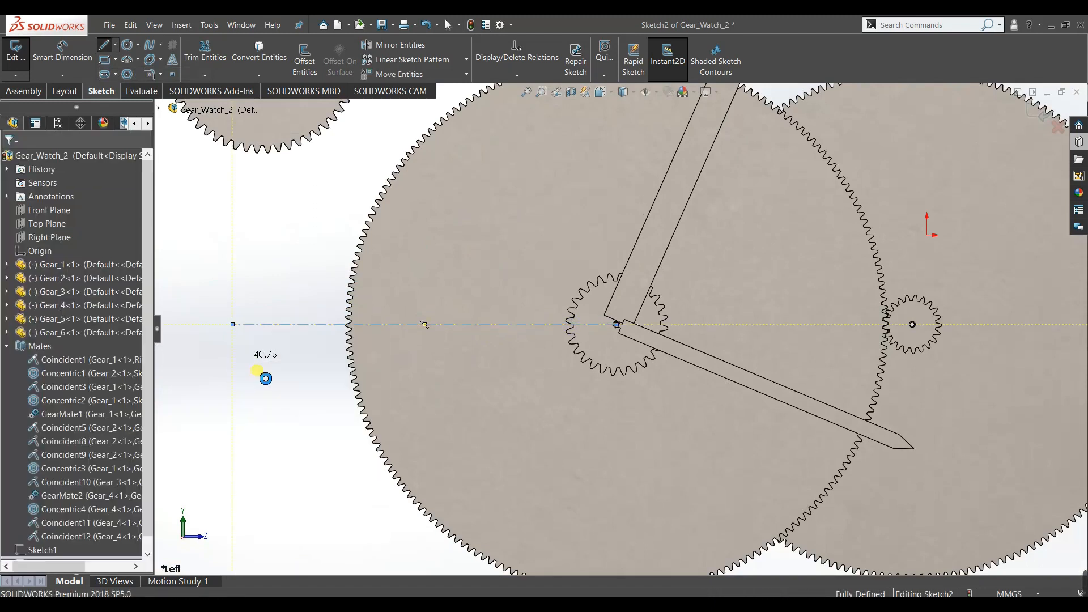
click(206, 182)
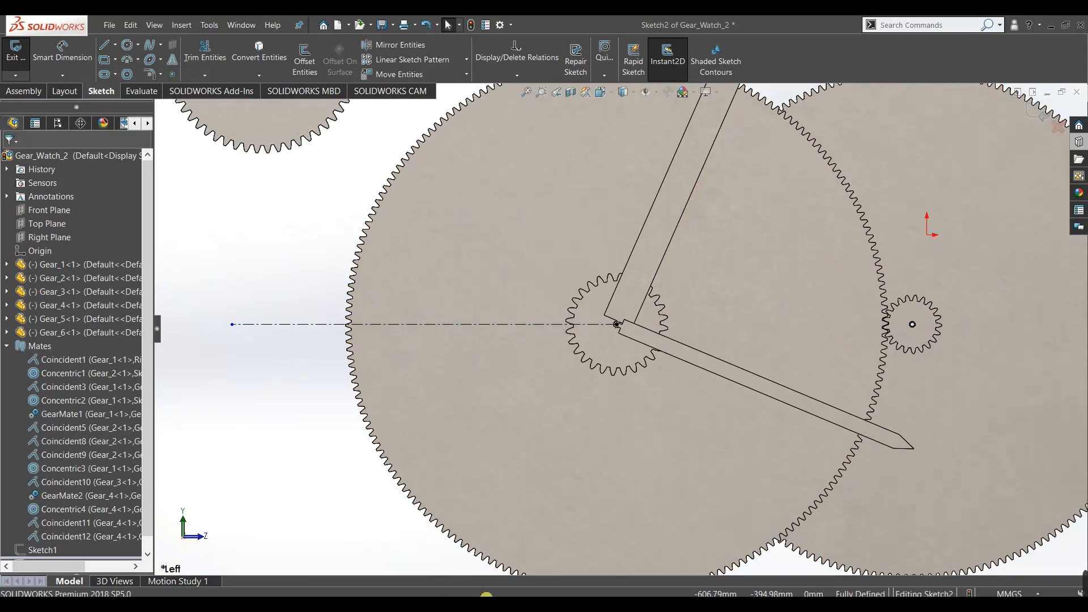
Switch to the PowerPoint presentation and correct the last line of slide 4 to read 336/2=168.
key(alt+Tab)
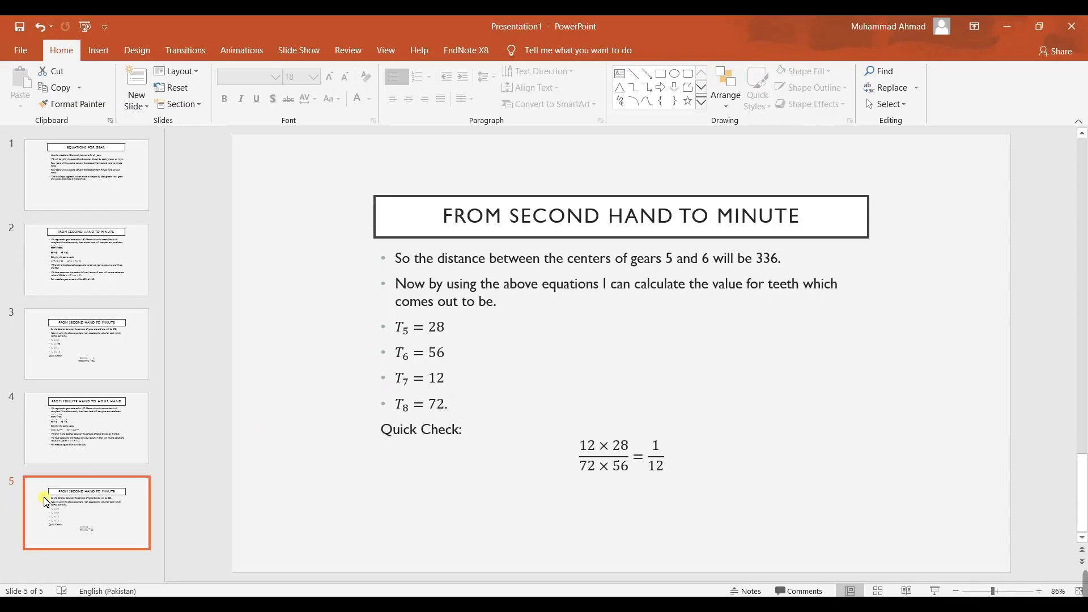
click(61, 461)
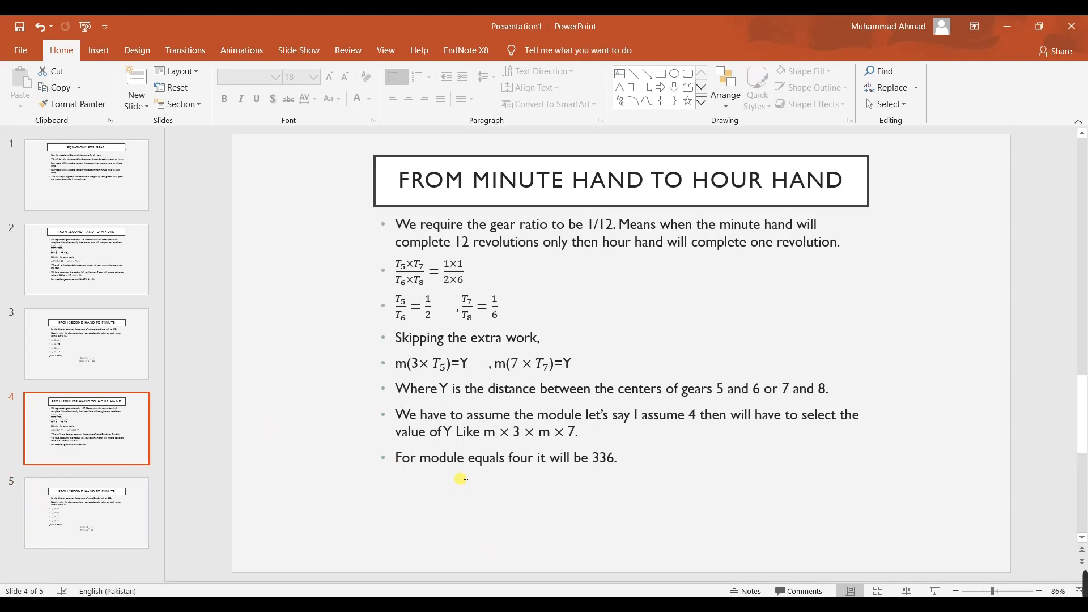
drag(593, 461, 618, 464)
click(618, 464)
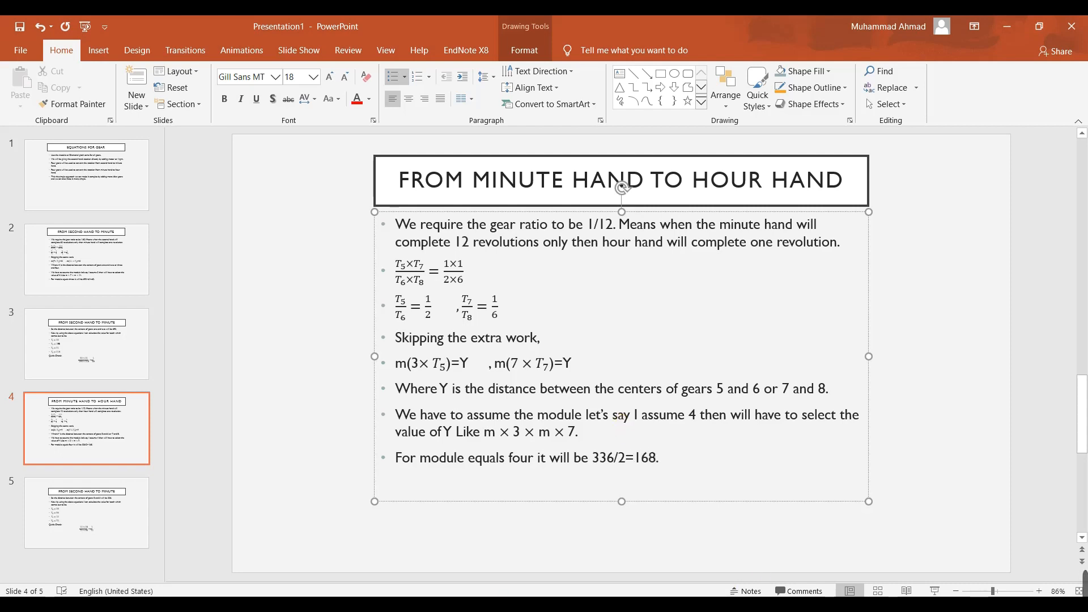
Switch back to SOLIDWORKS and dimension the horizontal centerline from Gear_5's center to 168 mm.
key(alt+Tab)
right_drag(251, 348, 257, 327)
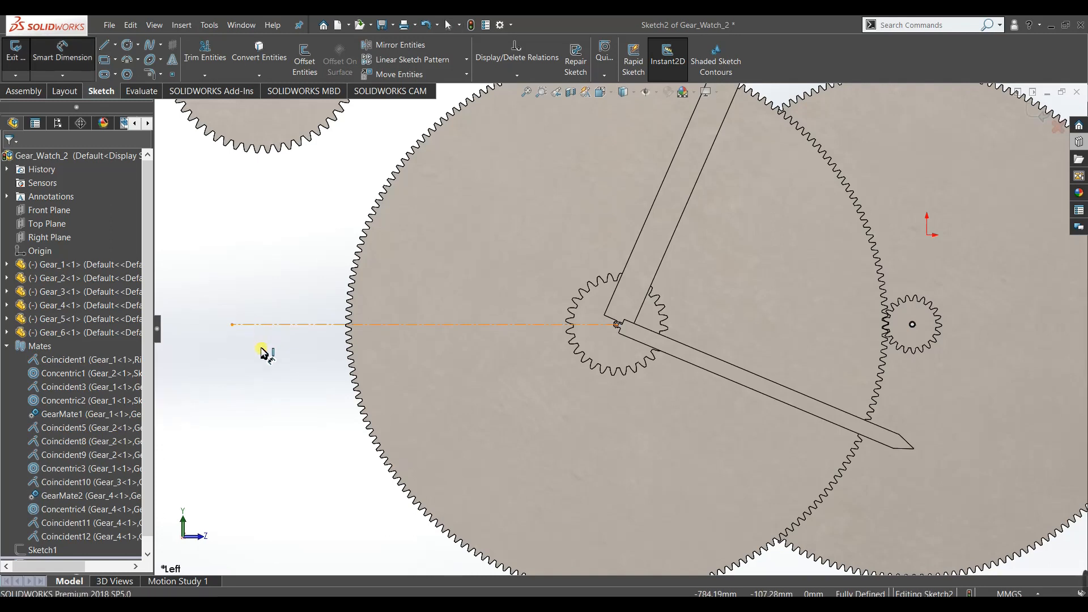
click(261, 348)
click(262, 352)
text(1)
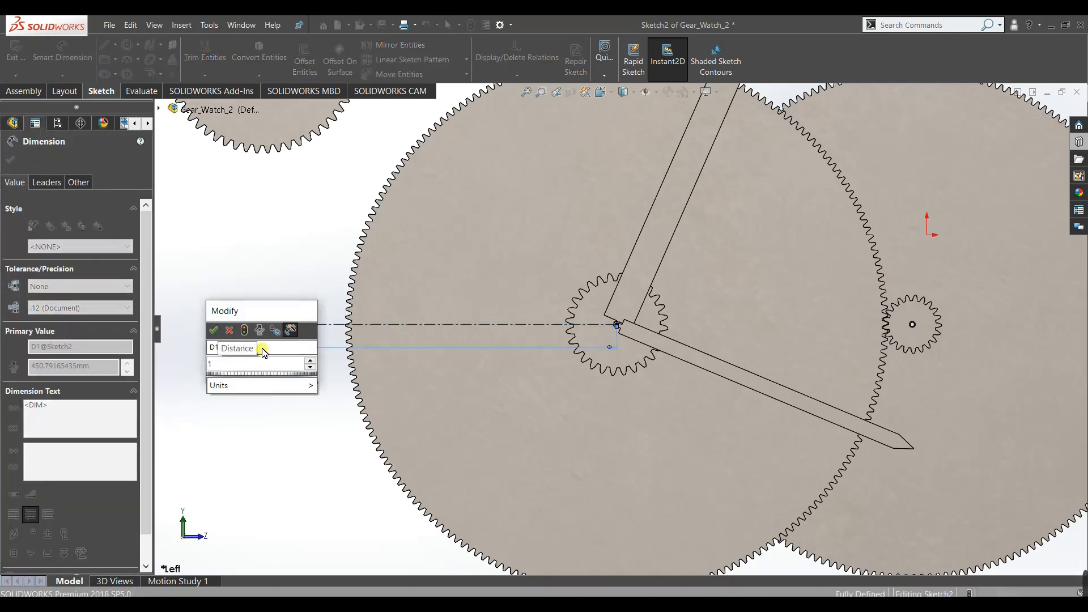
text(69)
key(Return)
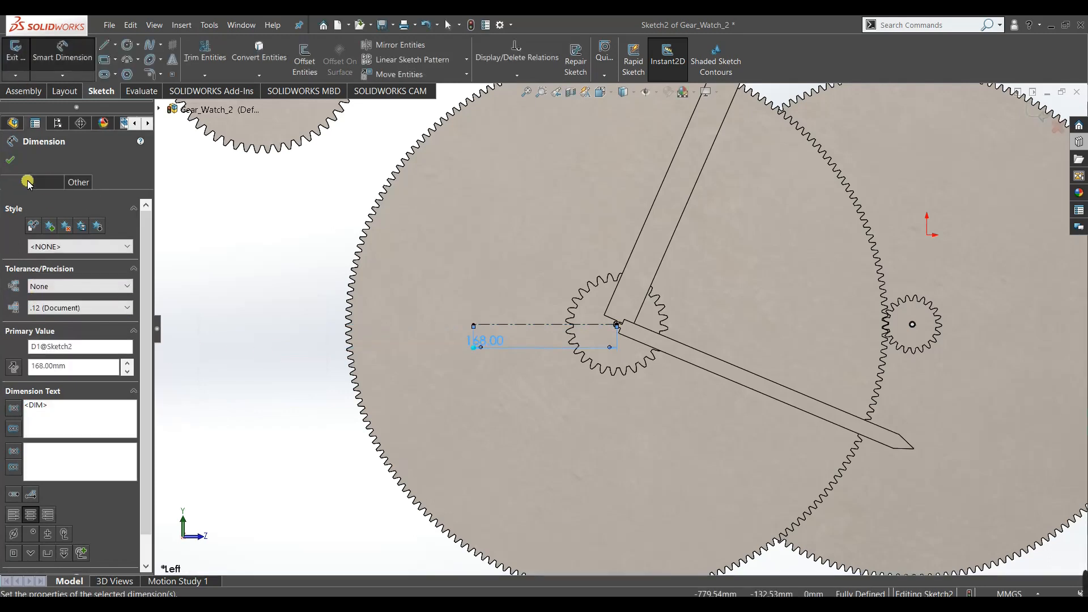
click(9, 160)
Look over the loose Gear_6 and its bore, and exit the centerline sketch.
key(f)
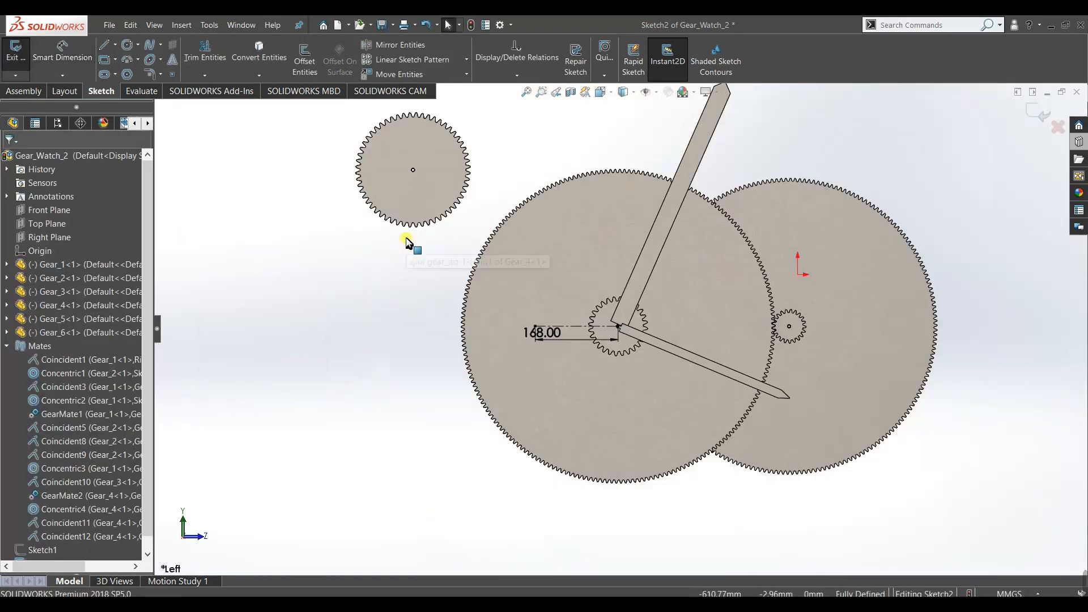
scroll(482, 224, down, 3)
scroll(448, 158, down, 4)
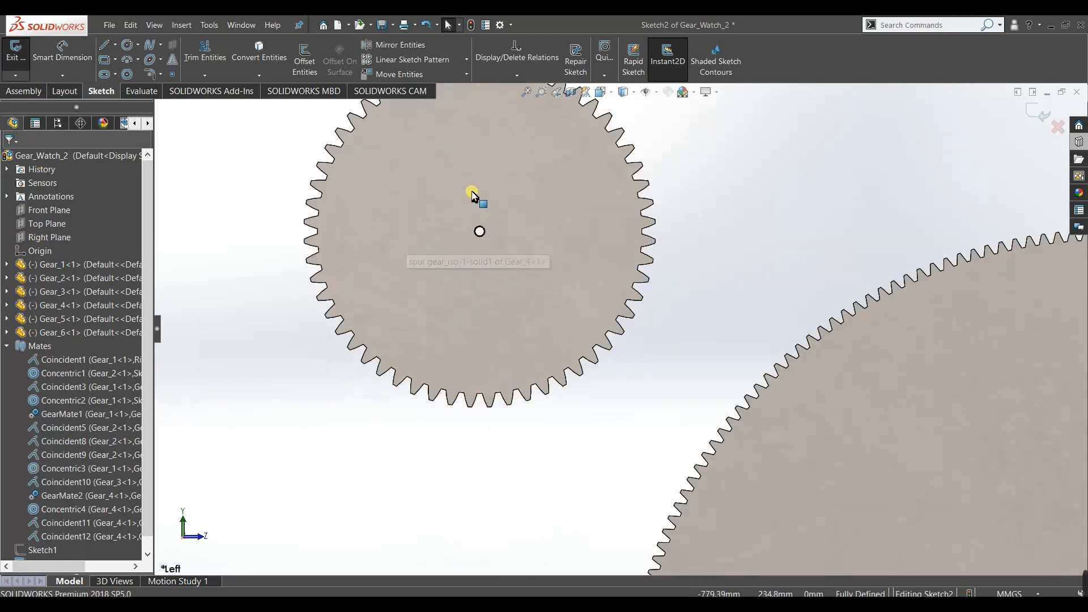
scroll(509, 300, up, 4)
middle_drag(508, 285, 565, 289)
scroll(565, 290, down, 2)
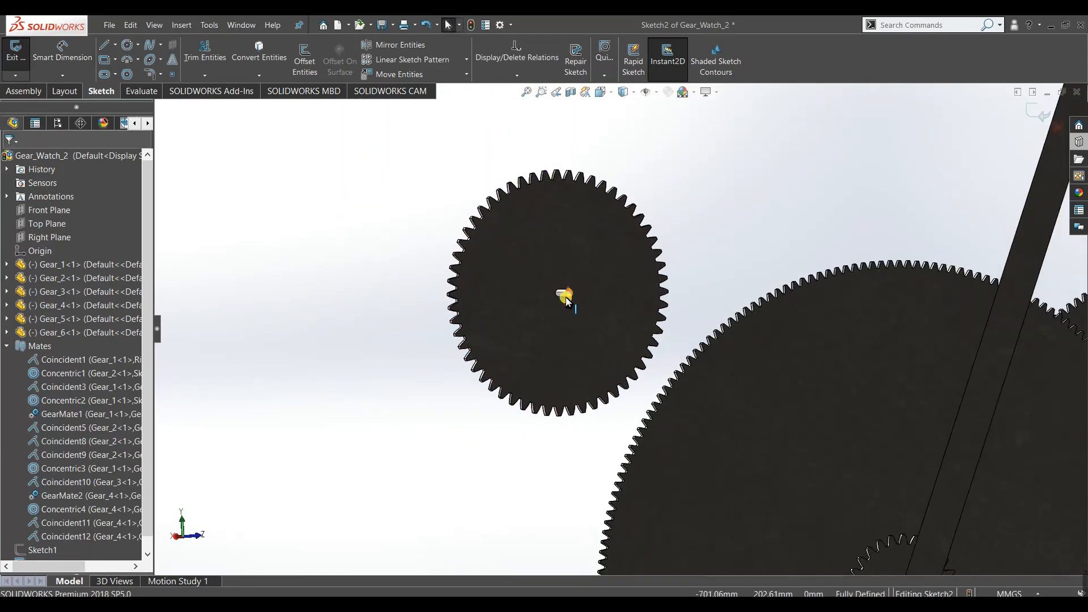
click(565, 294)
key(Escape)
click(1027, 111)
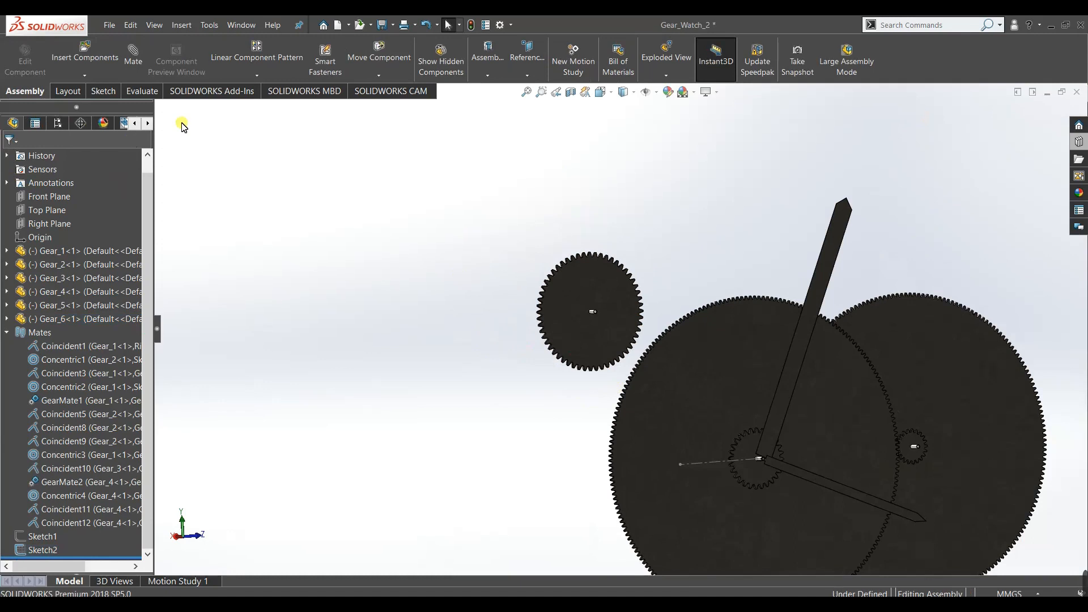
click(85, 54)
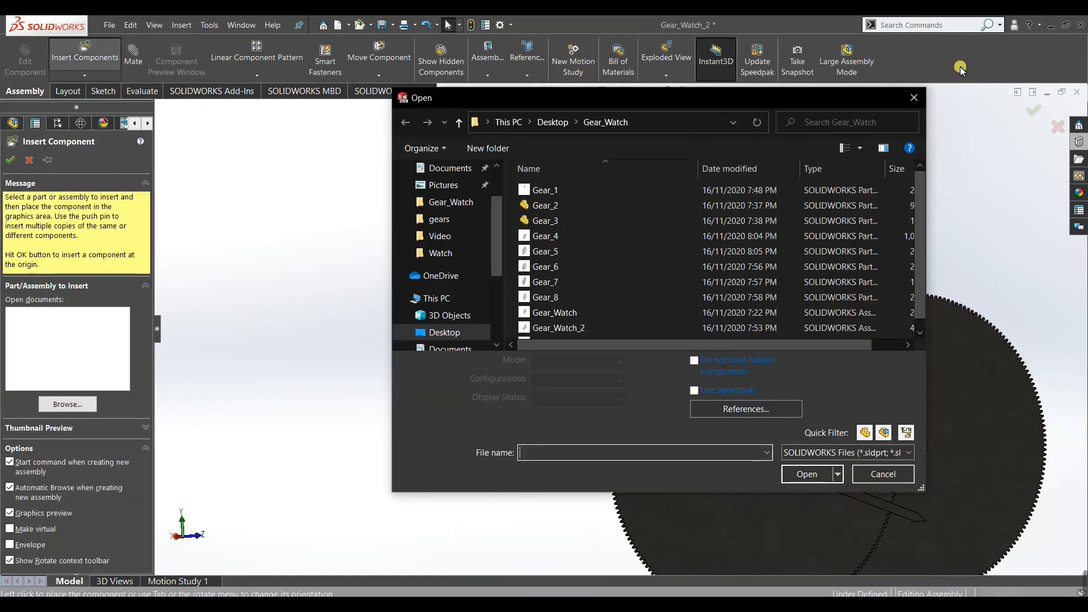
click(916, 100)
click(29, 161)
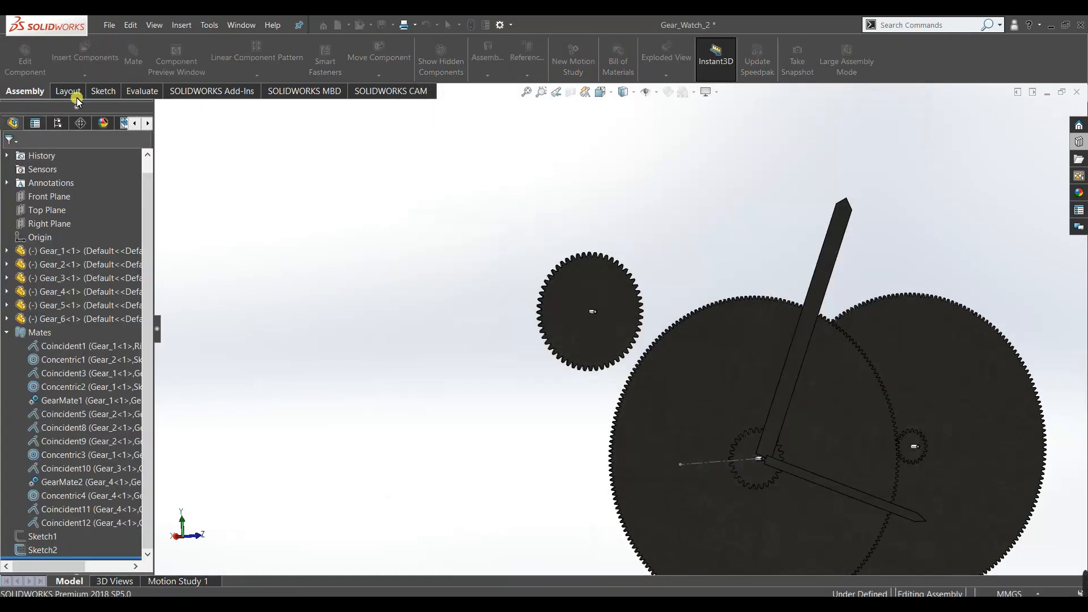
Add a concentric mate between Gear_6's bore face and the free endpoint of the 168 mm centerline.
scroll(595, 312, down, 5)
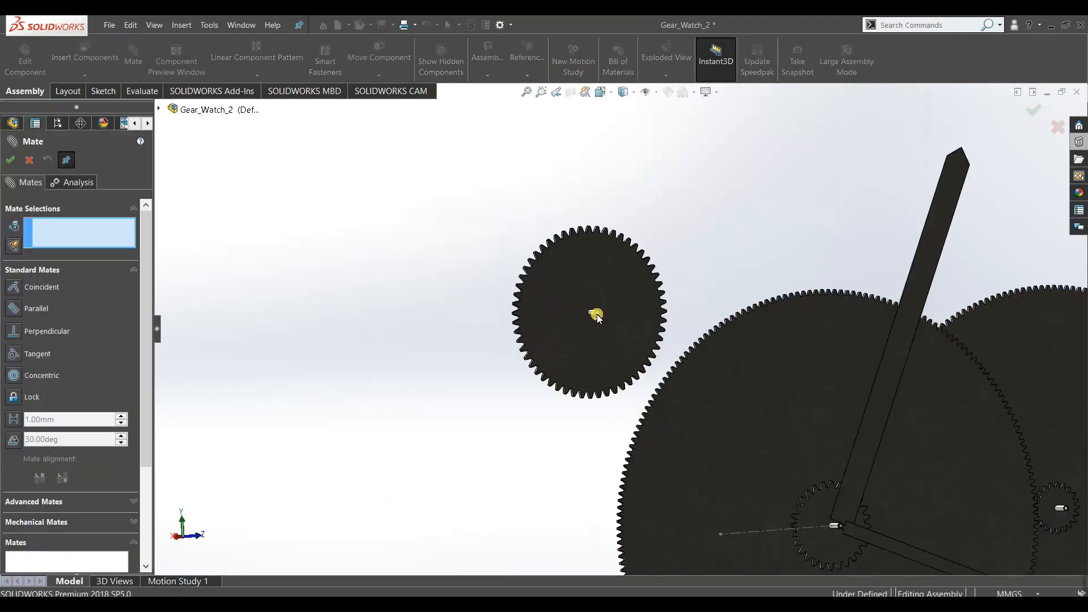
click(590, 314)
scroll(629, 329, up, 3)
scroll(669, 396, up, 3)
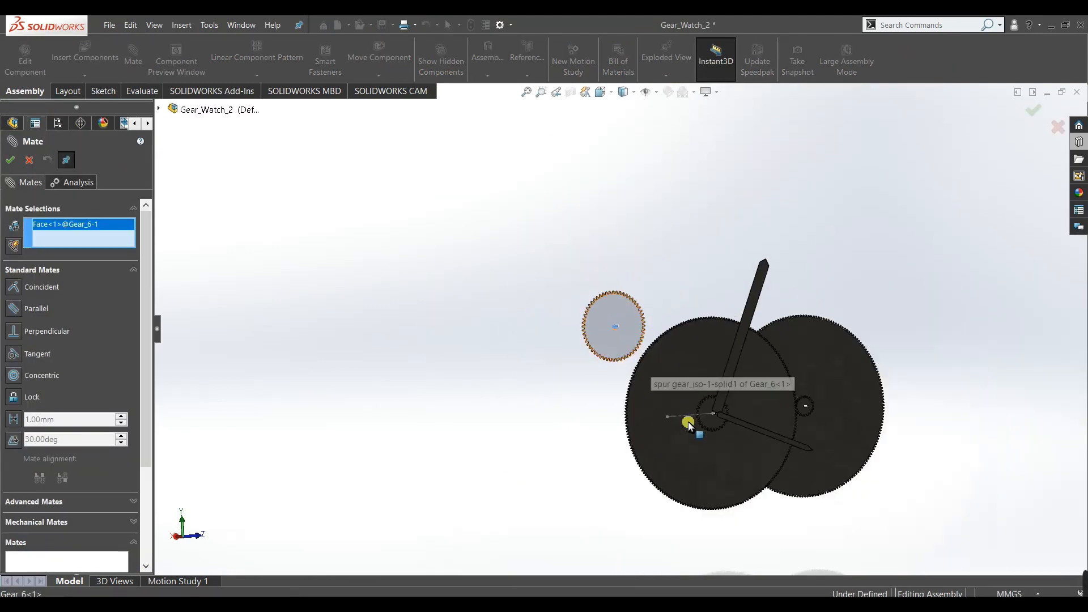
scroll(657, 397, down, 3)
click(616, 368)
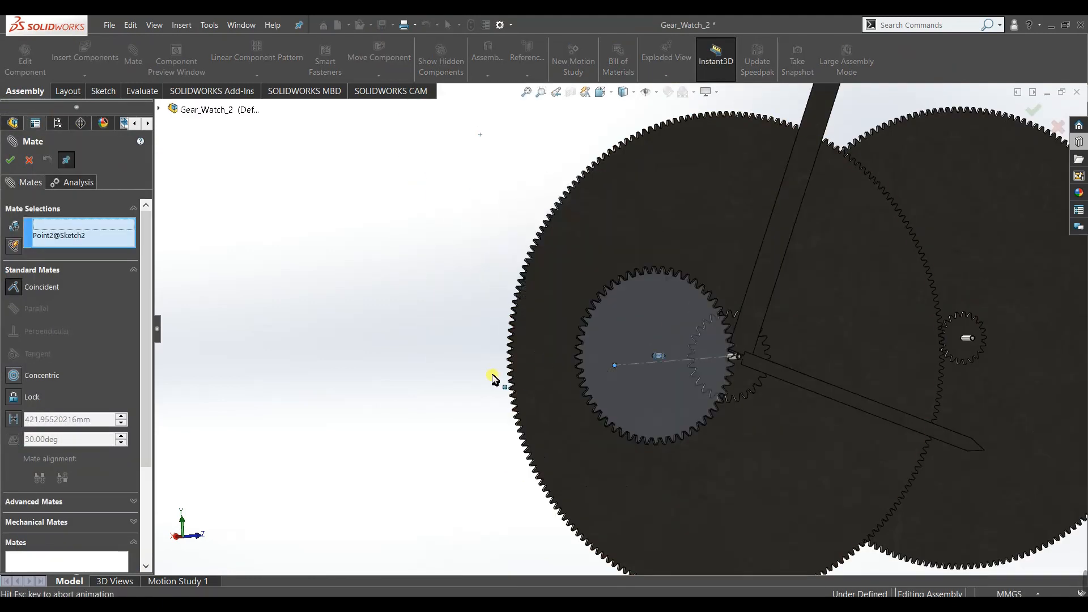
click(14, 377)
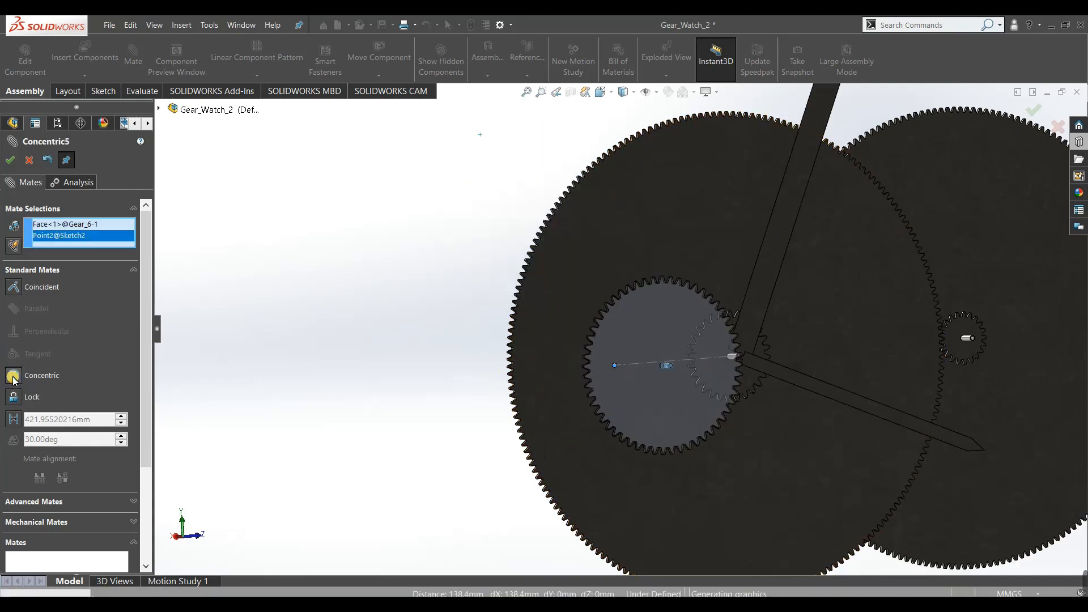
mouse_move(420, 456)
middle_down()
mouse_move(432, 396)
mouse_move(386, 396)
mouse_move(397, 407)
middle_up()
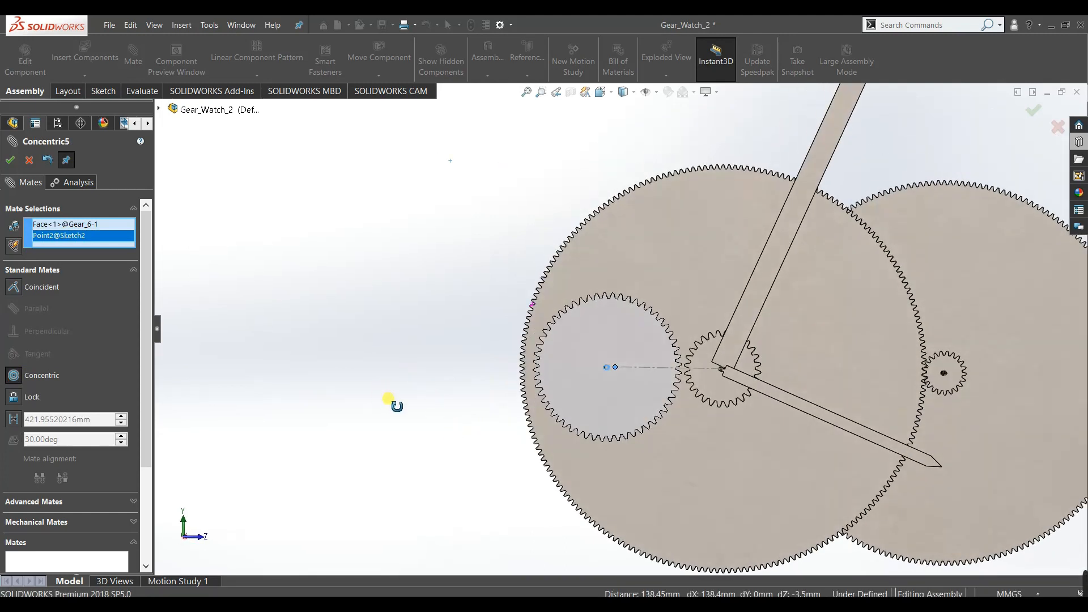
click(7, 162)
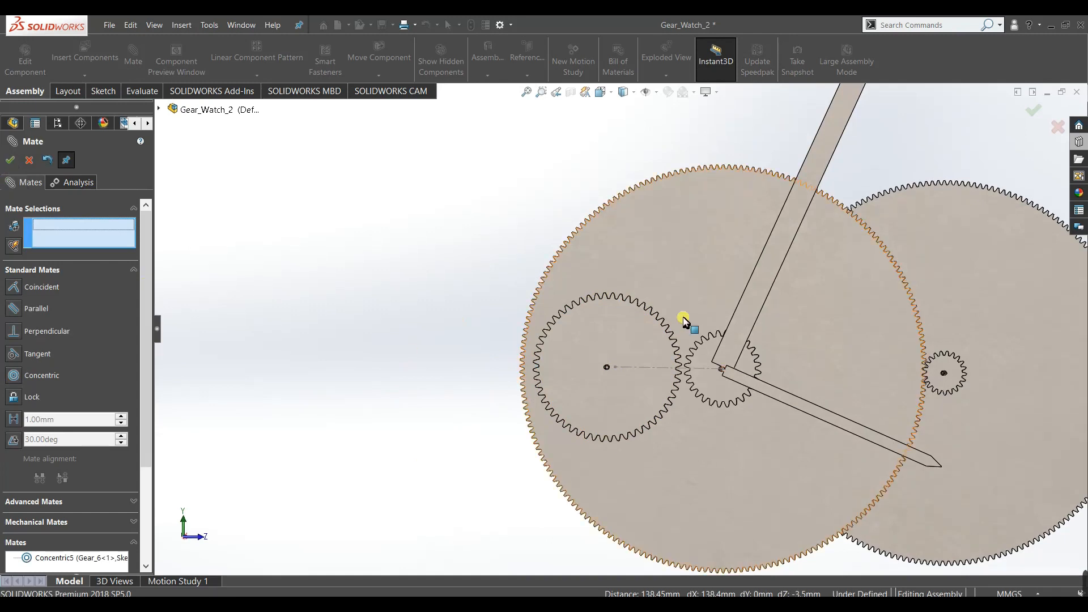
Add a coincident mate between the flat faces of Gear_6 and Gear_5.
click(632, 326)
click(696, 356)
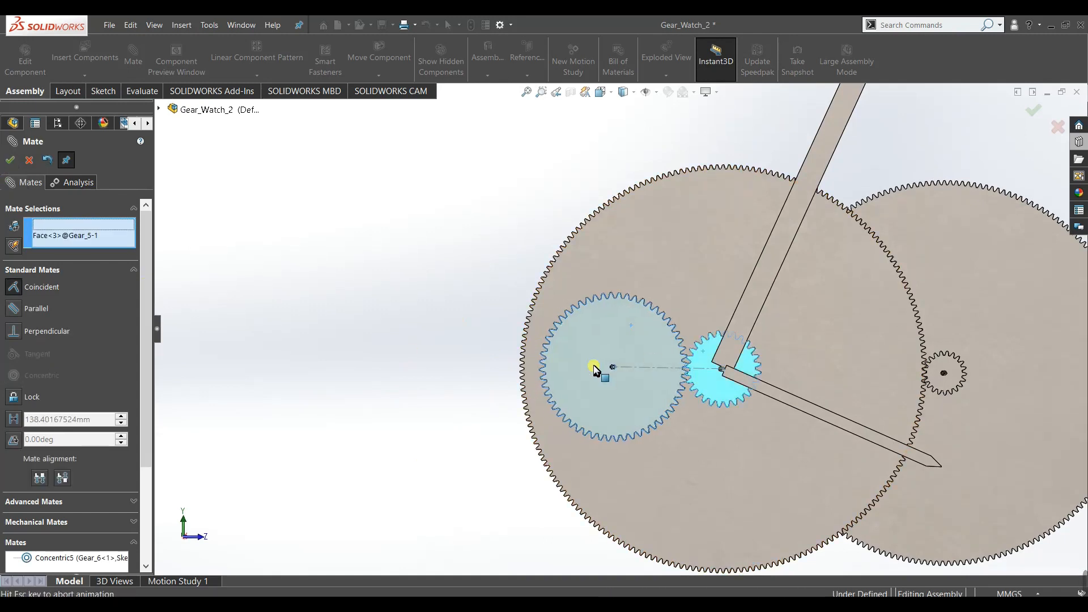
click(10, 159)
Rotate Gear_6 slightly in the Left view so its teeth fit between Gear_5's teeth, and clear the selection.
click(674, 352)
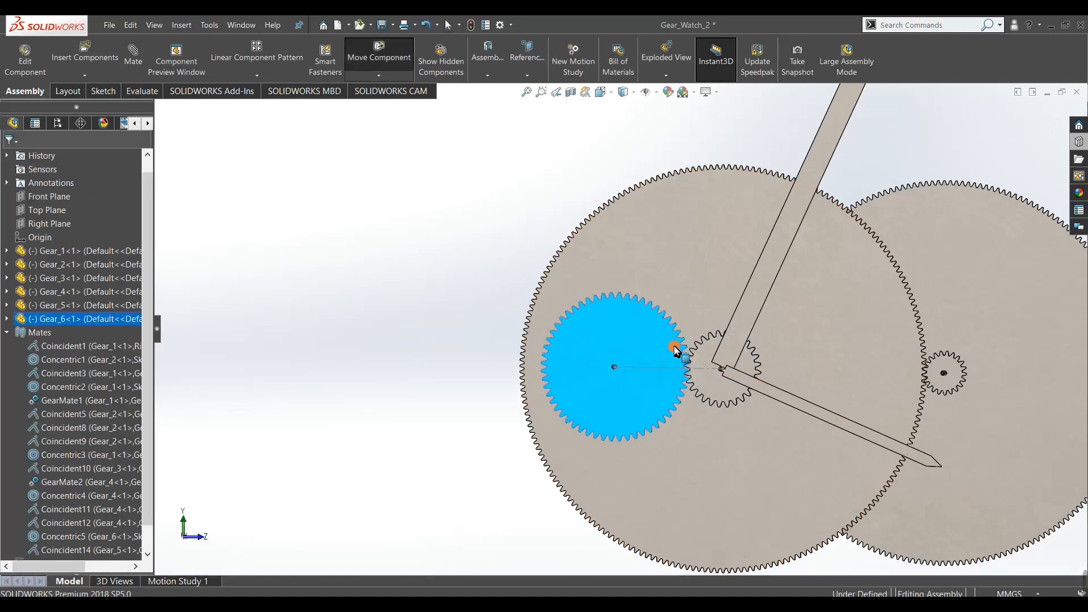
click(262, 261)
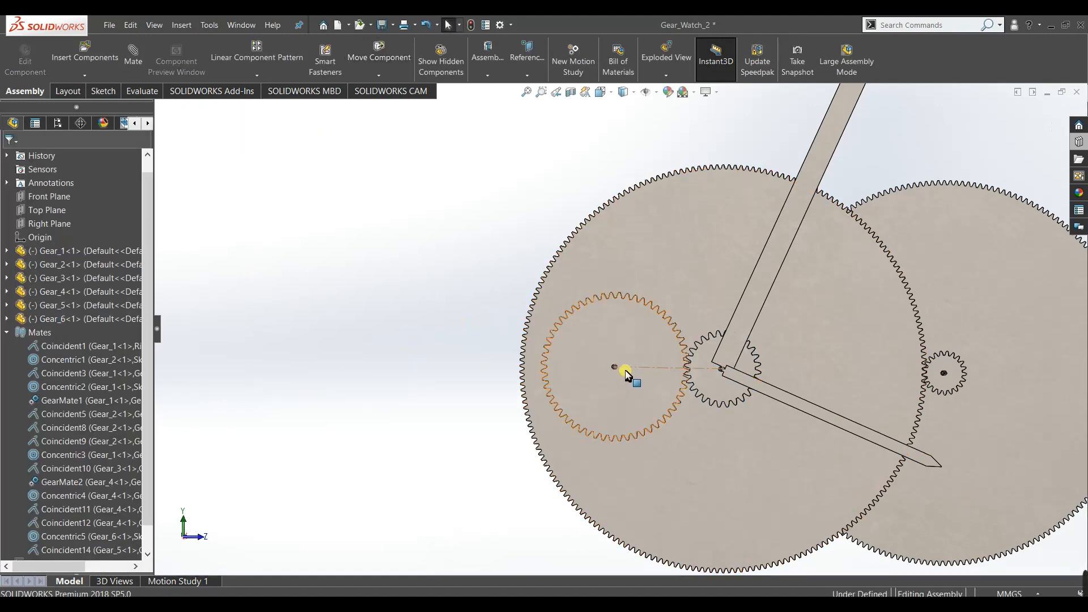
middle_drag(678, 335, 685, 375)
key(space)
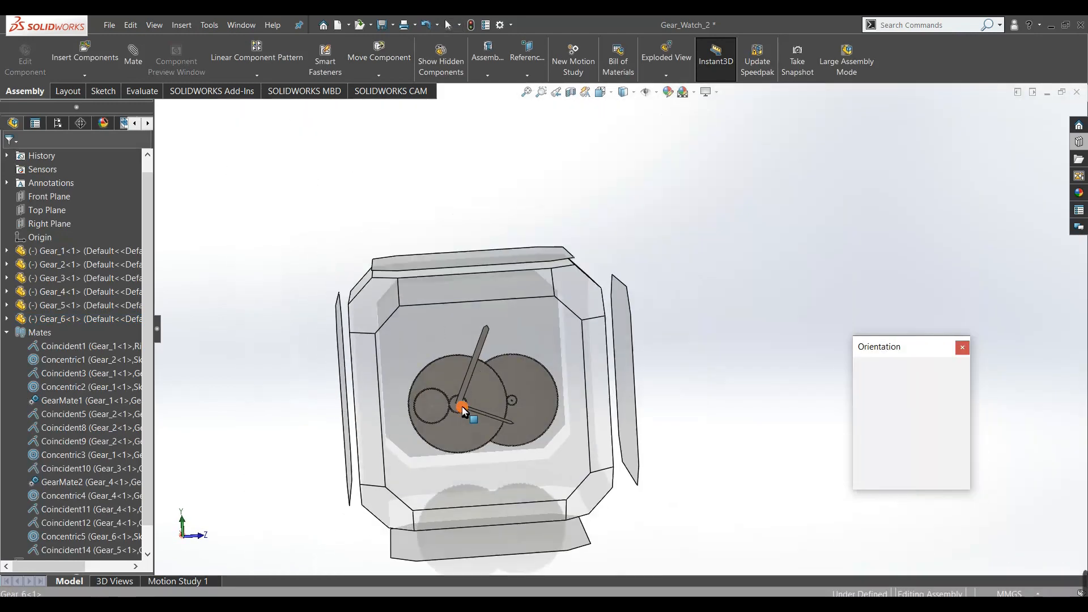
click(482, 402)
scroll(544, 368, down, 5)
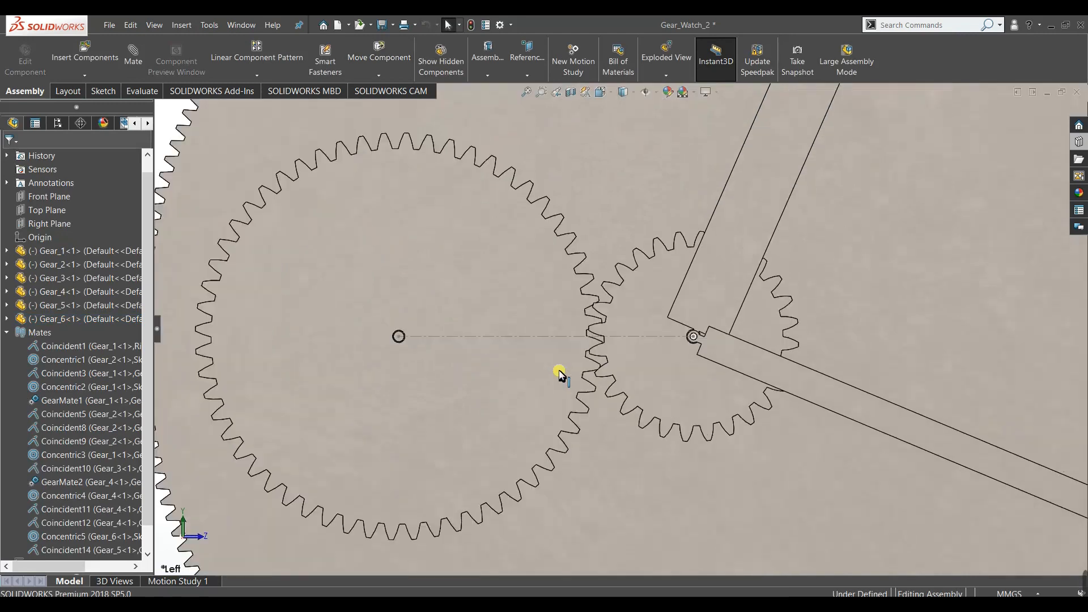
drag(586, 357, 598, 356)
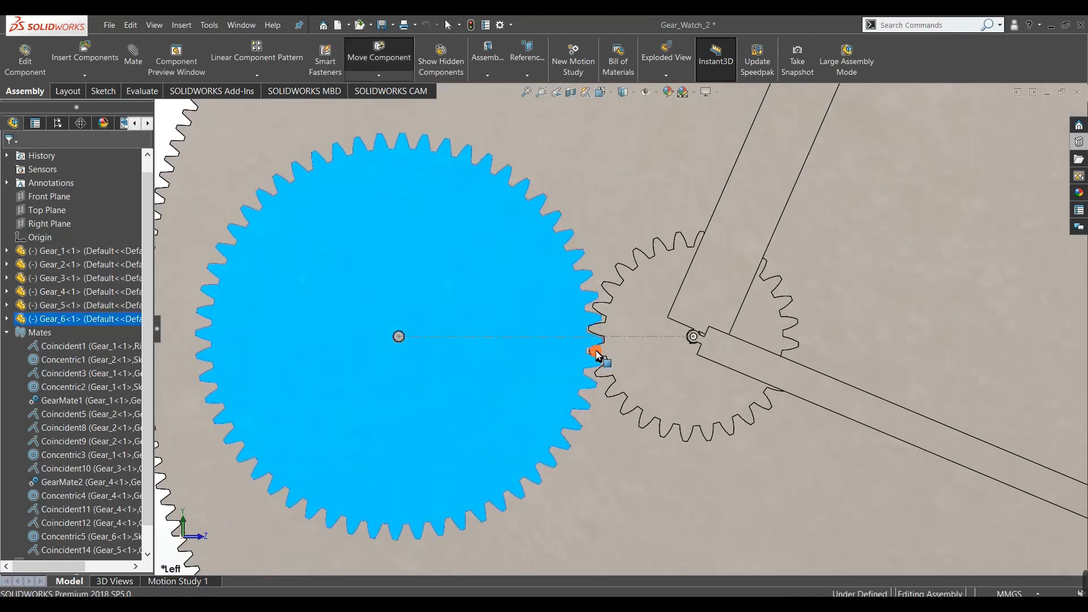
drag(596, 352, 595, 353)
scroll(527, 354, up, 8)
click(444, 351)
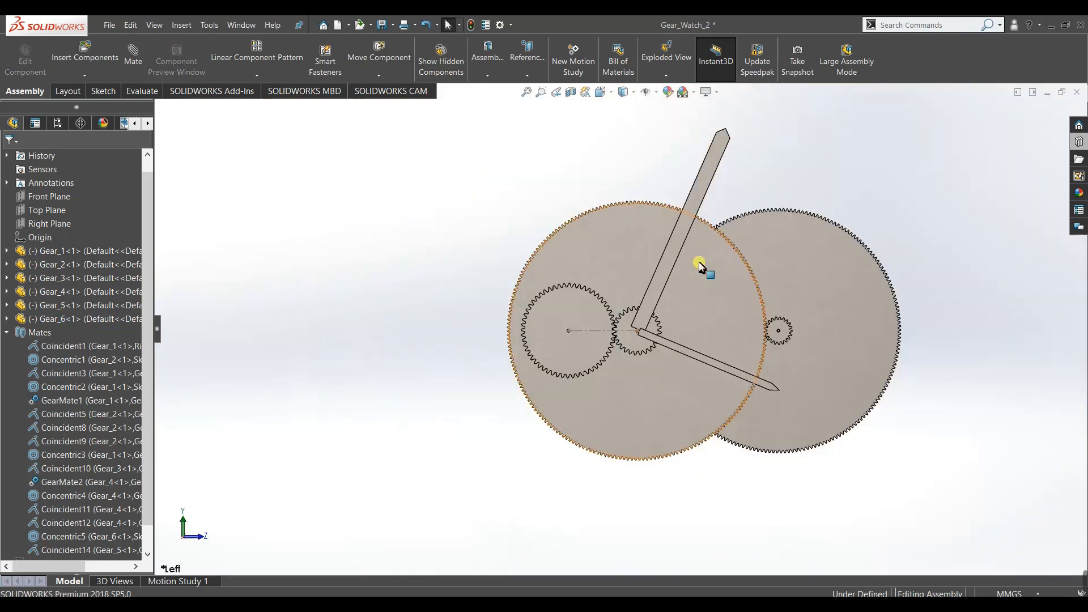
Hide Gear_4 and Gear_1 to expose the meshing teeth of Gear_5 and Gear_6.
right_click(639, 250)
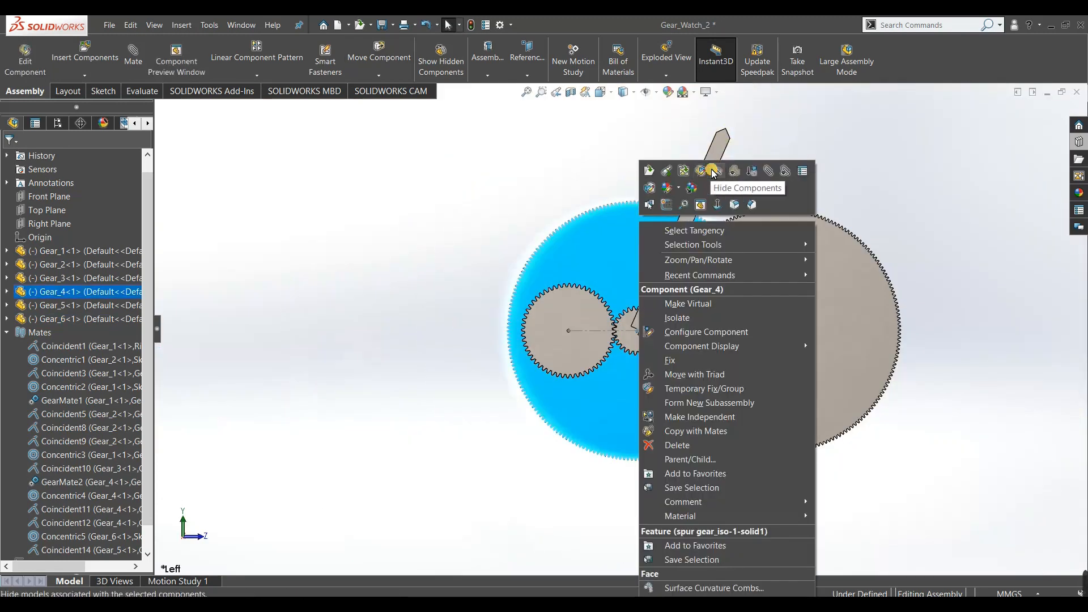
click(713, 171)
middle_drag(627, 149, 664, 145)
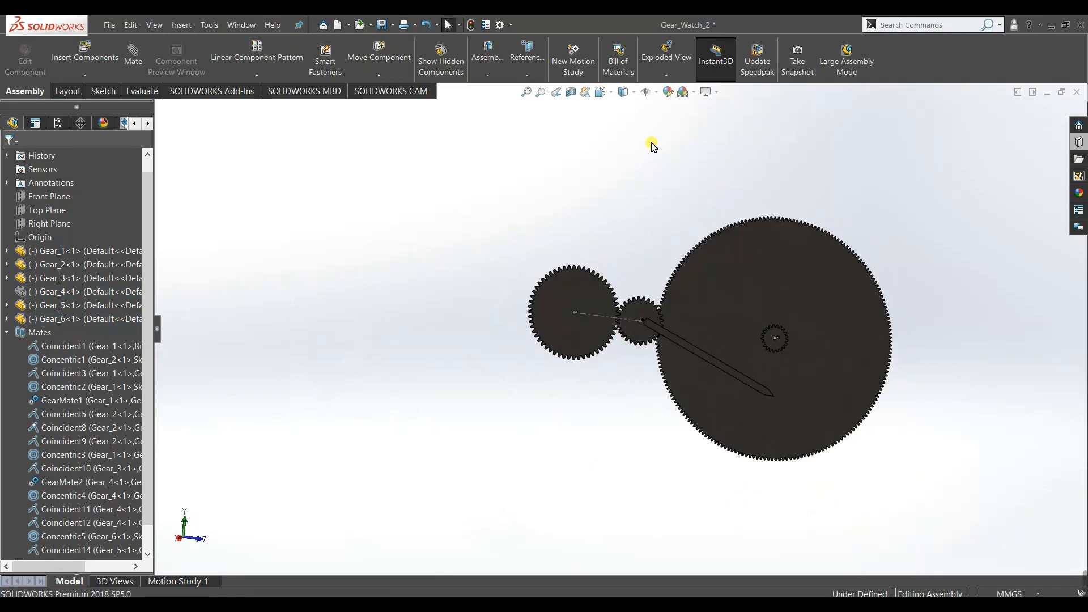
scroll(637, 335, down, 8)
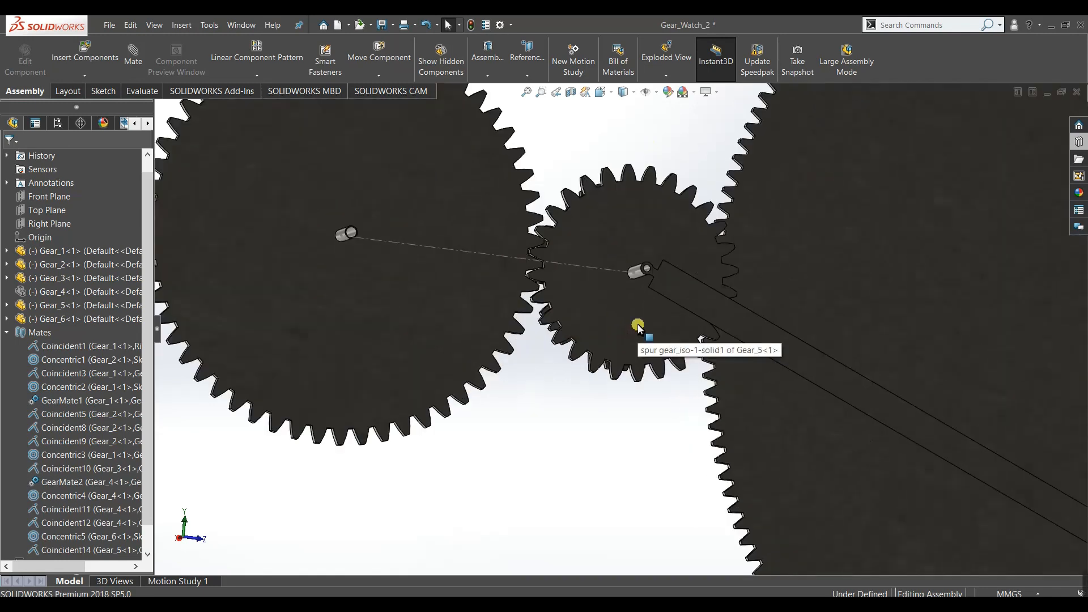
middle_drag(526, 401, 485, 486)
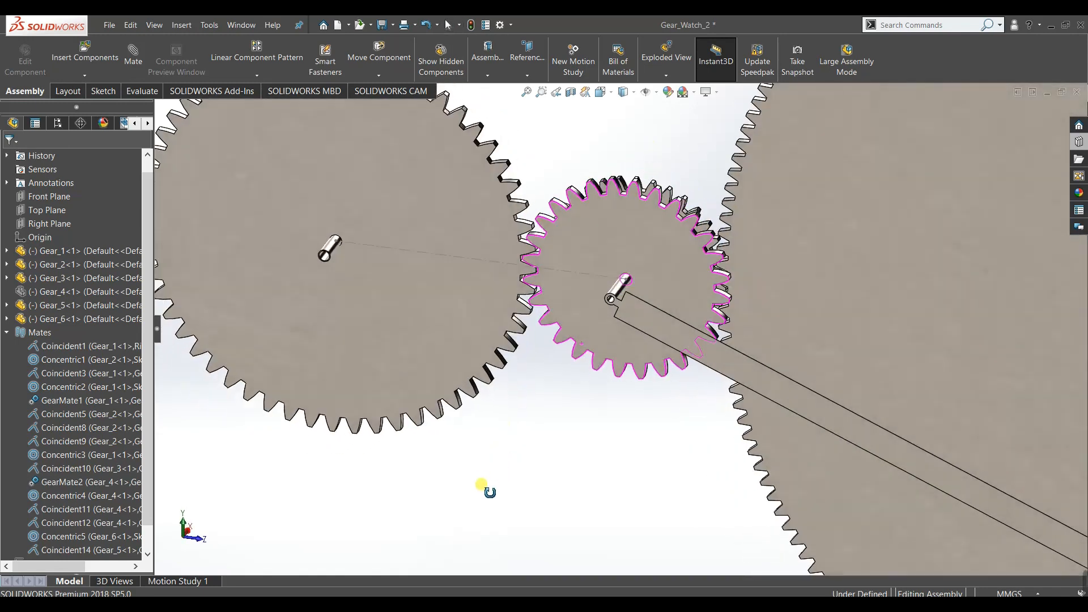
scroll(640, 166, down, 3)
scroll(618, 209, down, 3)
right_click(585, 243)
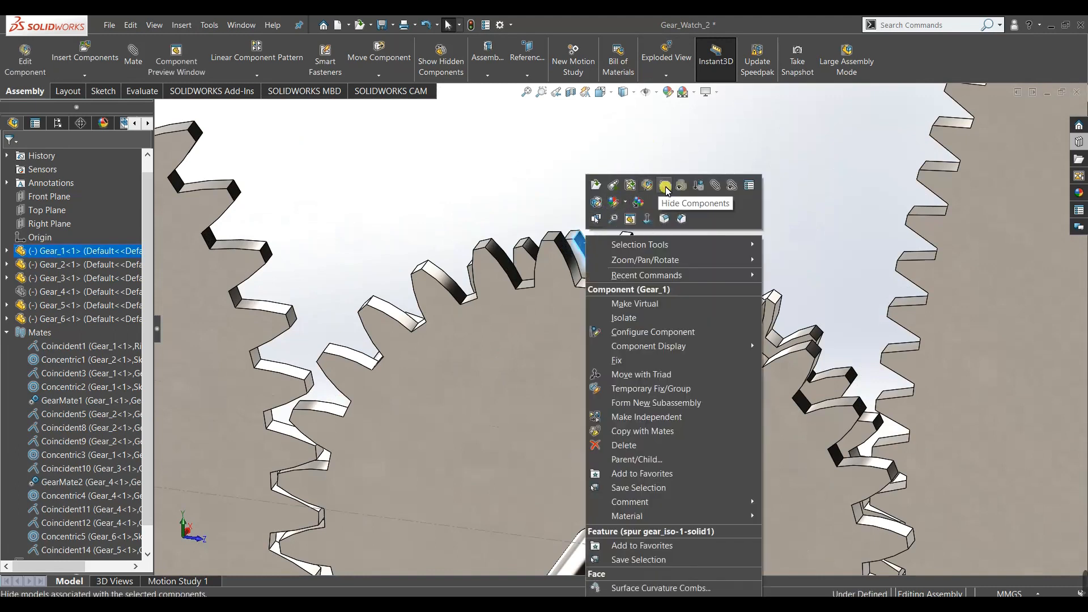
click(655, 184)
Start a gear mate between Gear_5's bore face and the cylindrical hub face of Gear_6.
scroll(628, 199, up, 5)
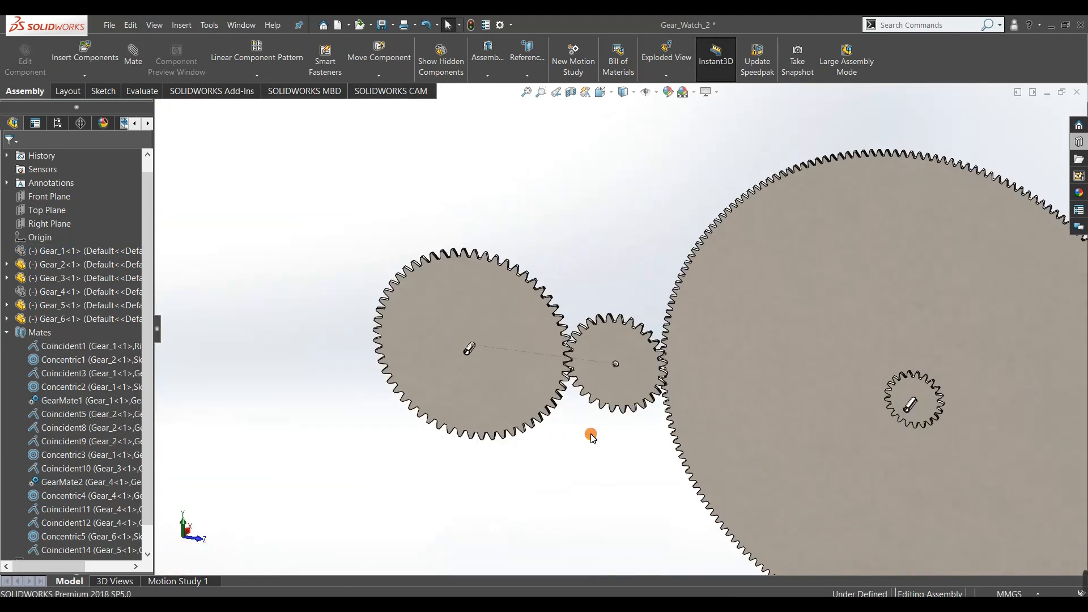
scroll(554, 372, down, 6)
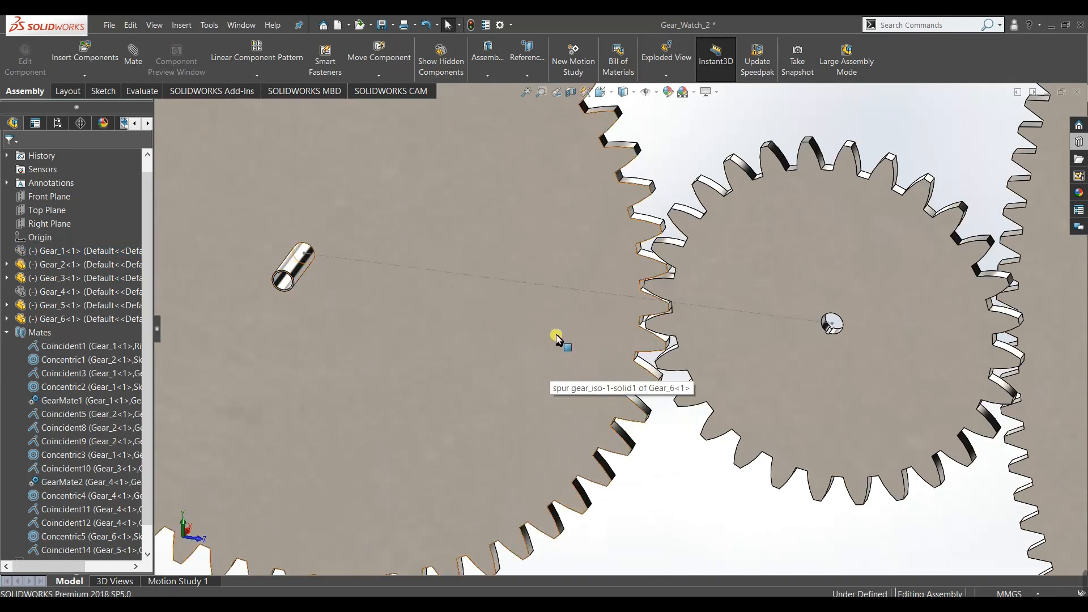
middle_drag(650, 435, 684, 343)
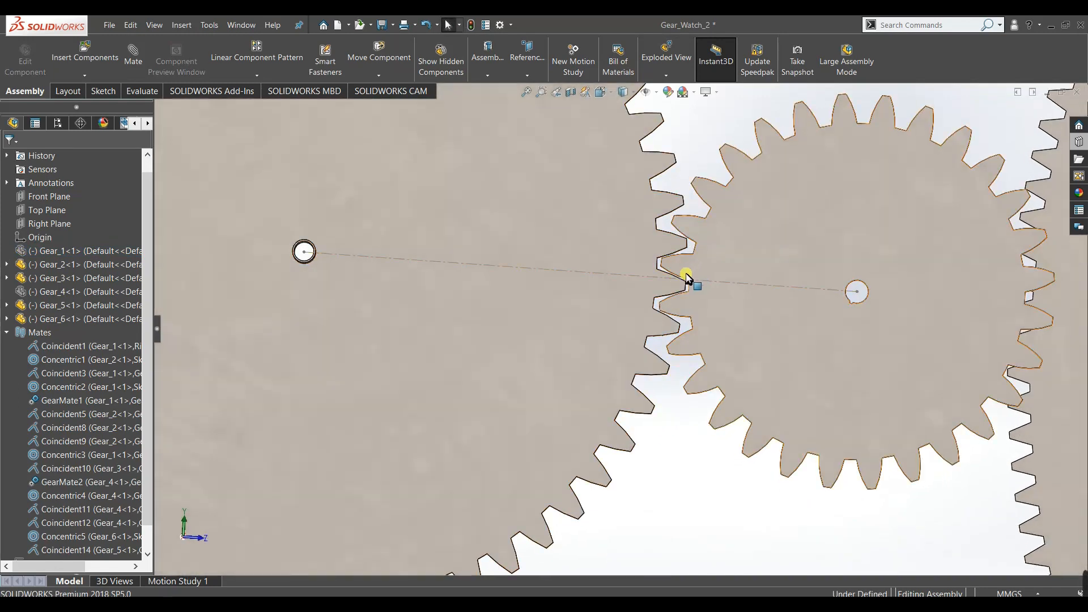
scroll(678, 307, down, 1)
scroll(736, 521, up, 5)
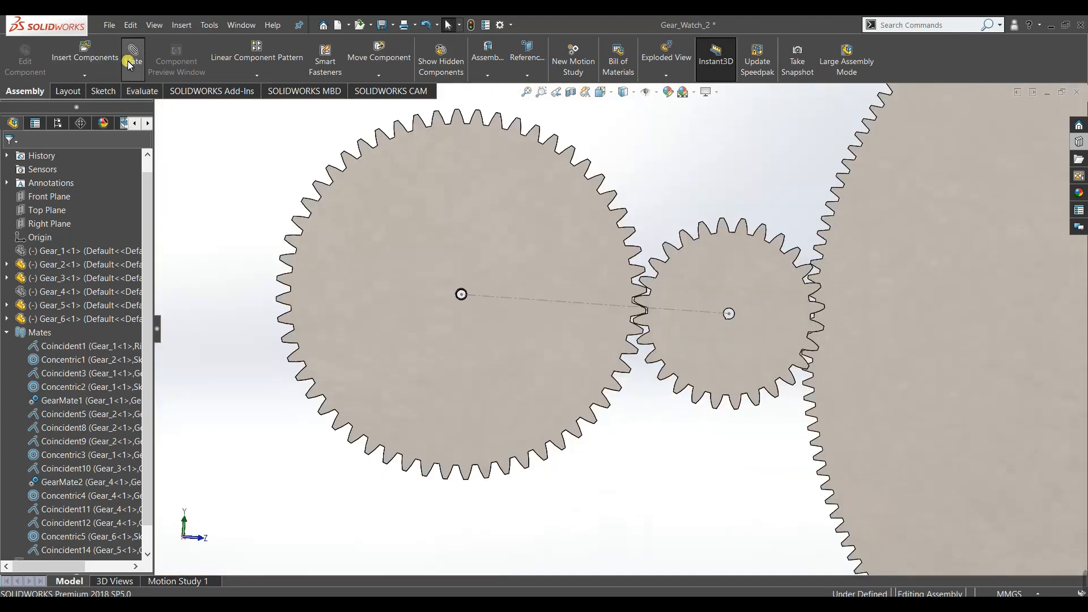
scroll(464, 296, down, 1)
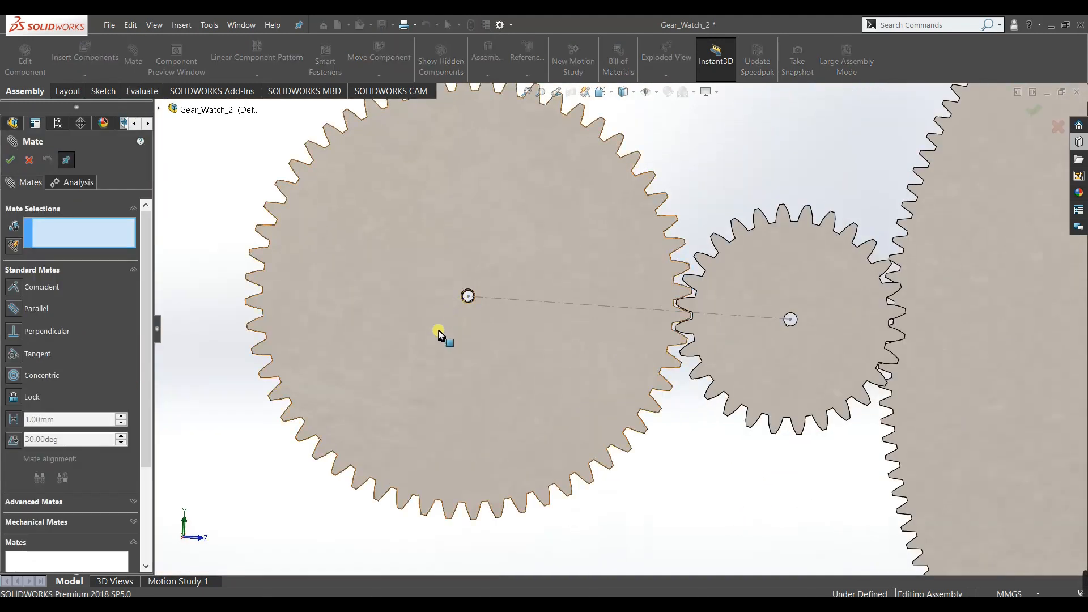
click(121, 520)
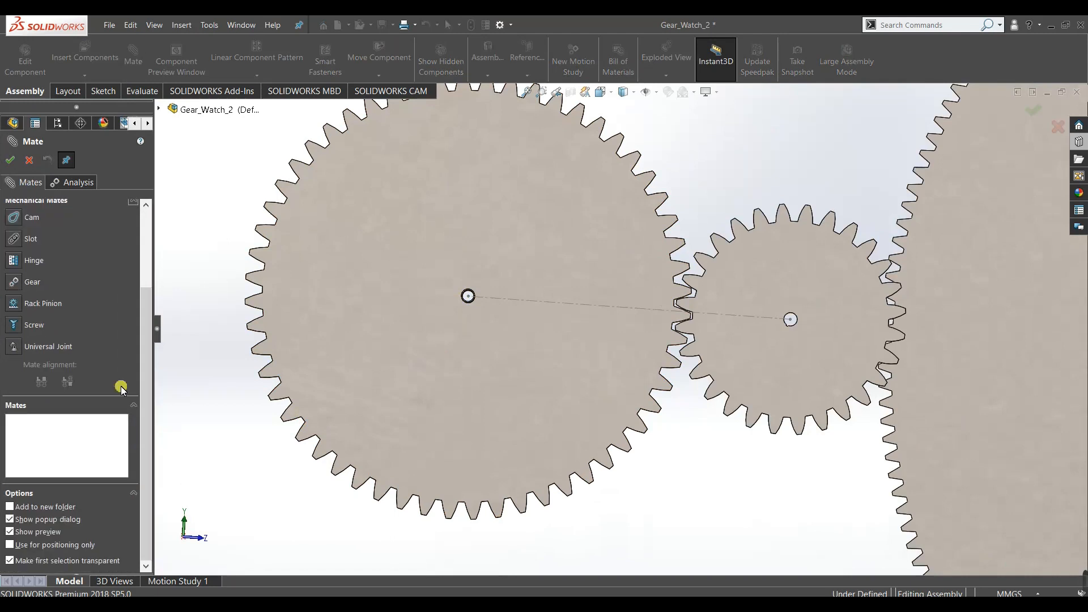
click(13, 282)
scroll(889, 330, down, 2)
scroll(644, 333, down, 1)
click(630, 397)
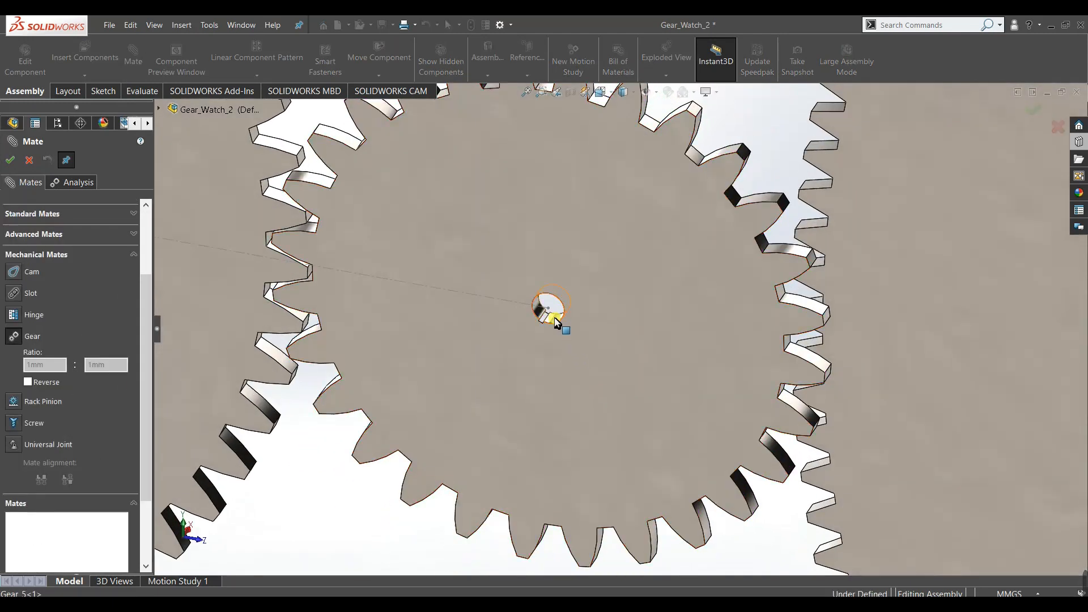
click(547, 308)
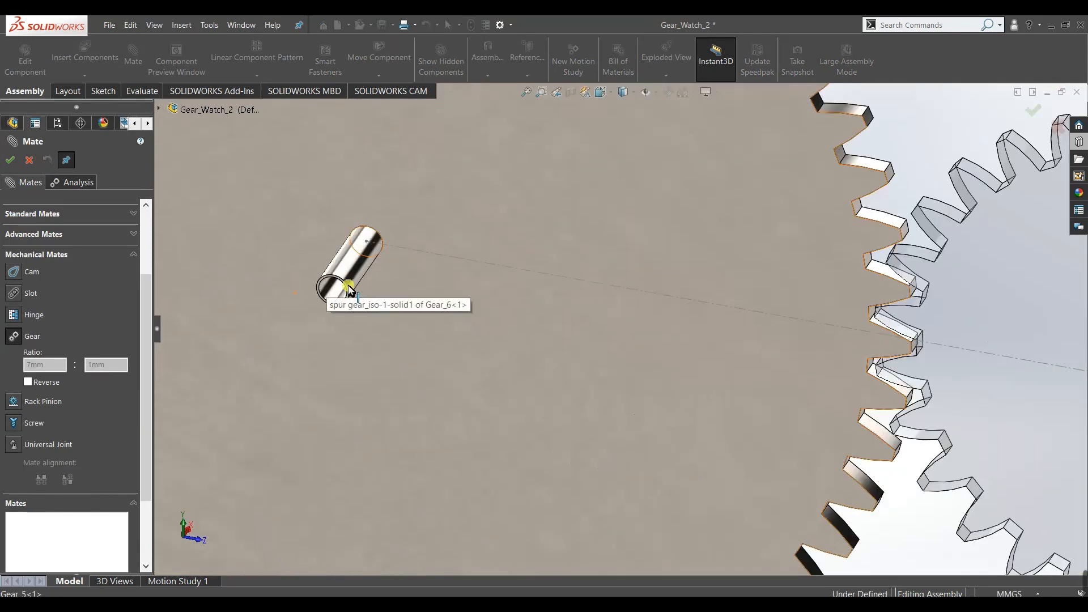
click(391, 275)
scroll(134, 248, up, 1)
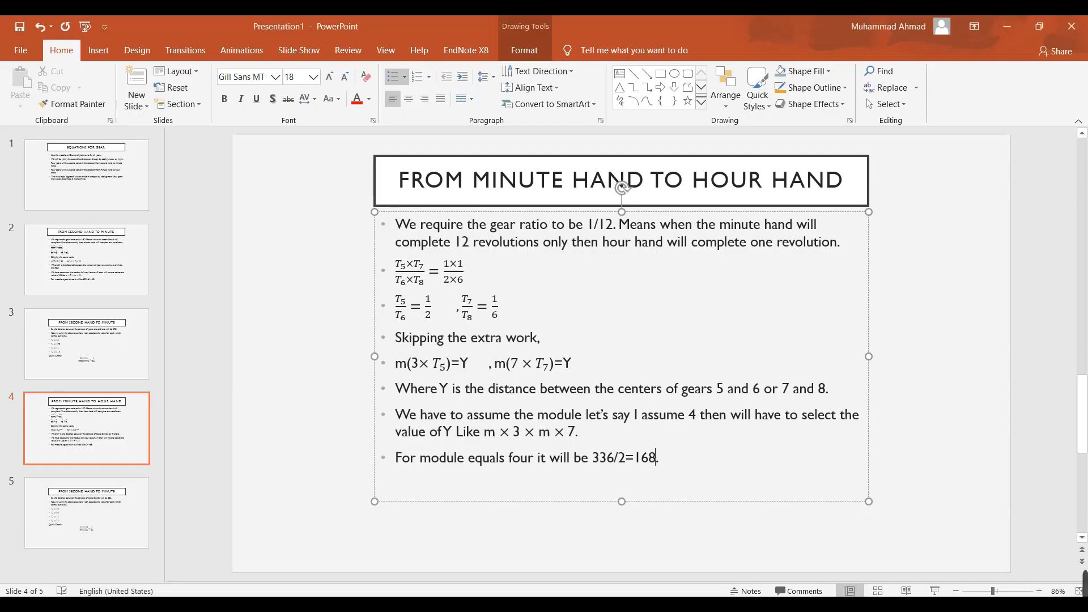
Check the gear tooth counts on slide 5 in PowerPoint, and accept the gear mate with a 28 mm : 56 mm ratio.
click(126, 522)
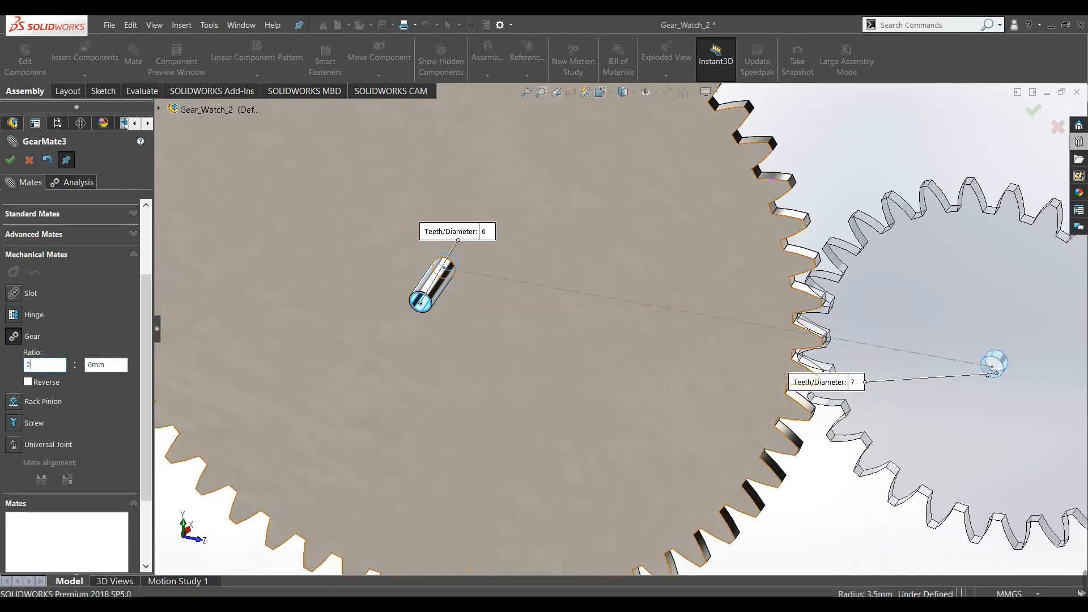
key(Return)
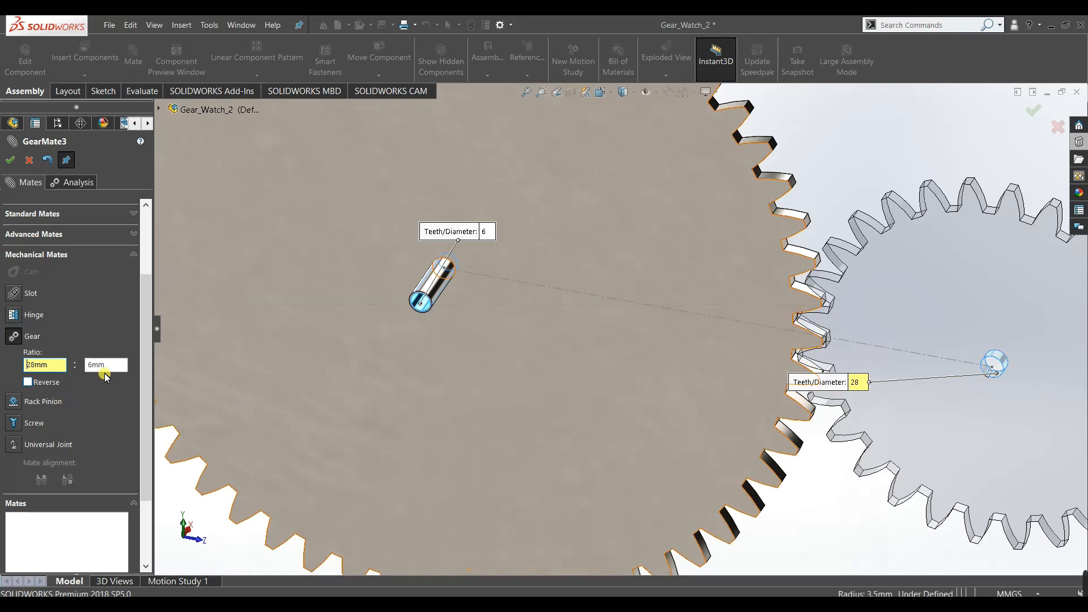
text(56)
key(Return)
click(12, 162)
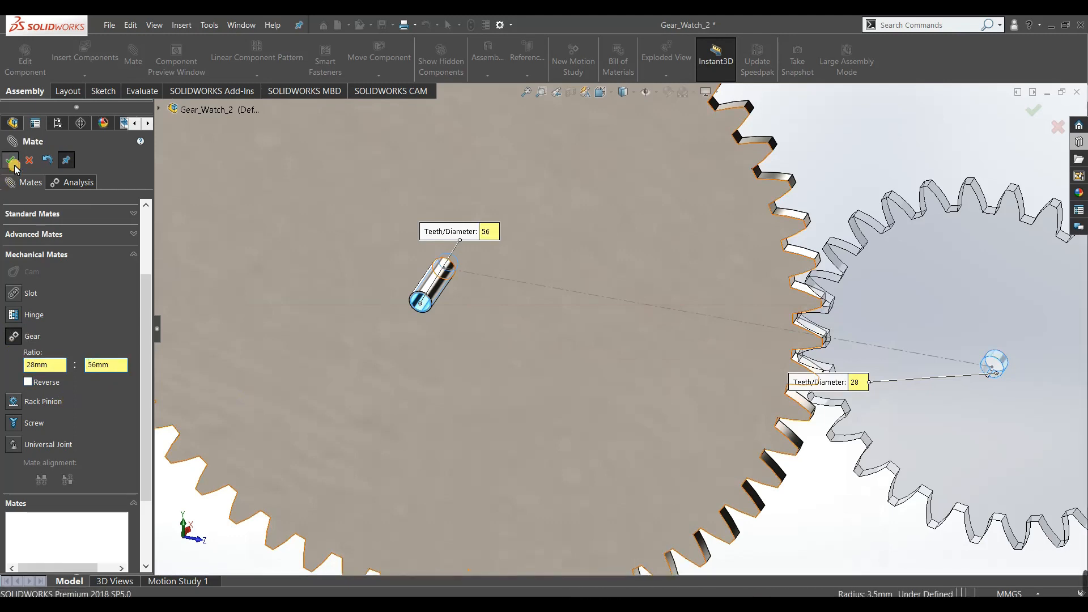
click(11, 162)
Rotate Gear_5 by hand to check how it turns together with Gear_6.
drag(871, 324, 929, 473)
click(836, 186)
scroll(822, 344, up, 4)
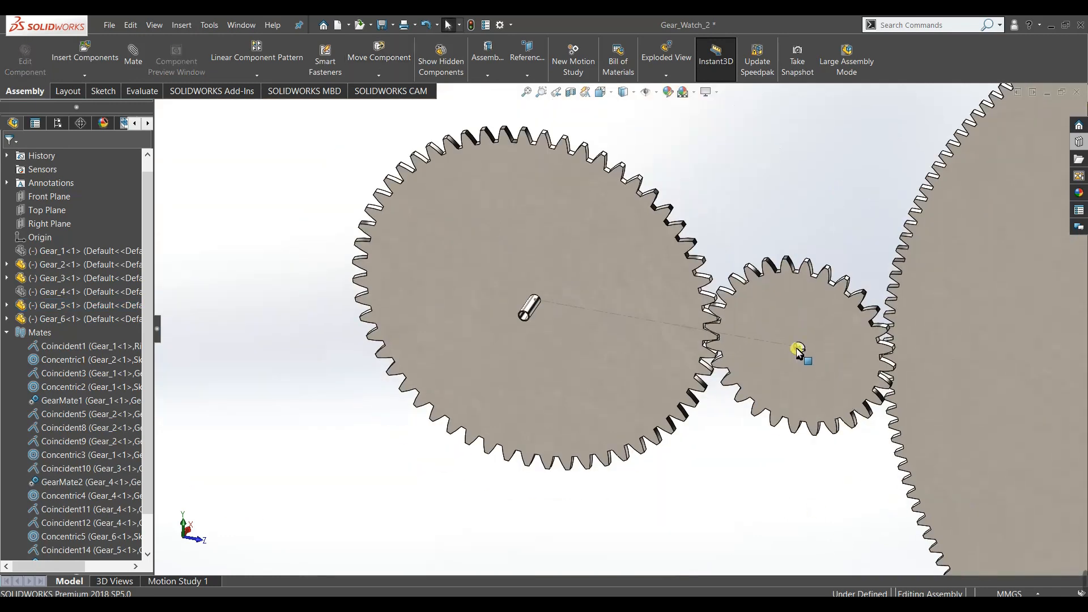
Hide the centerline sketch running between the centers of Gear_5 and Gear_6.
scroll(797, 349, up, 3)
middle_drag(419, 303, 441, 237)
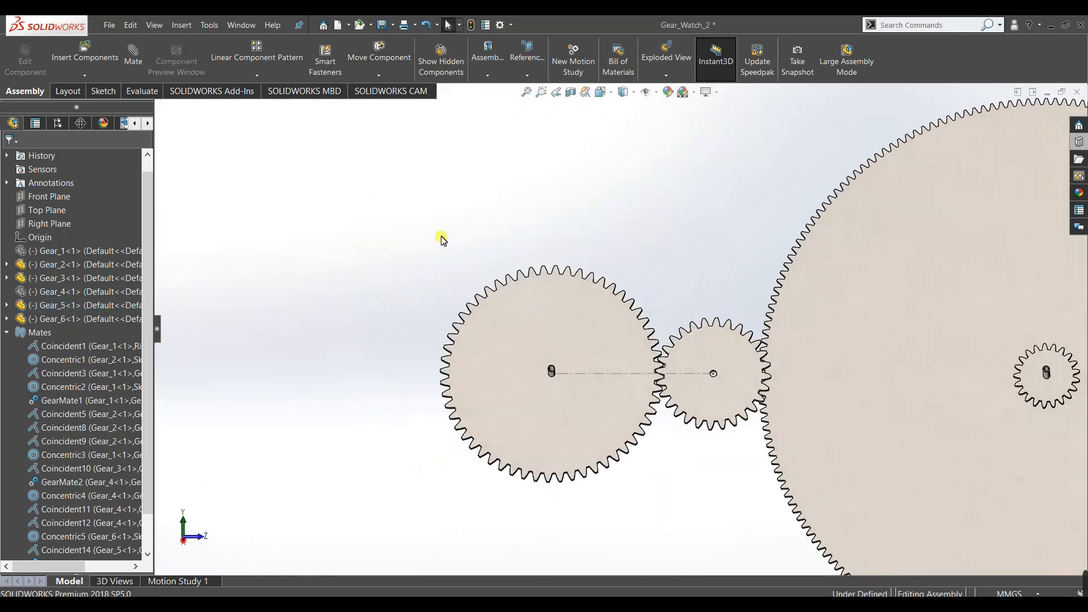
middle_drag(529, 554, 586, 491)
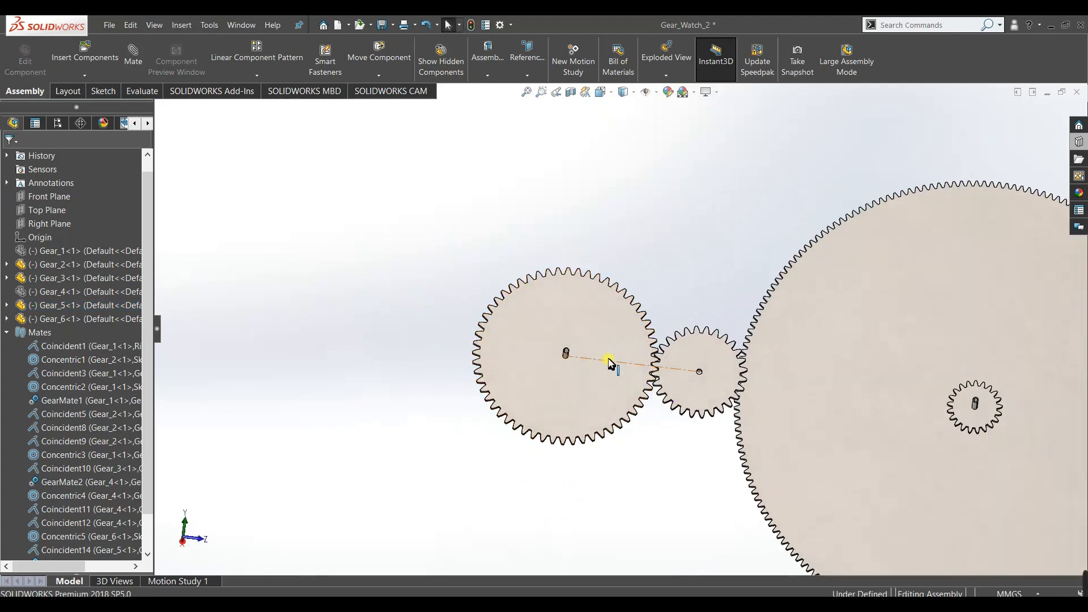
right_click(610, 360)
click(639, 333)
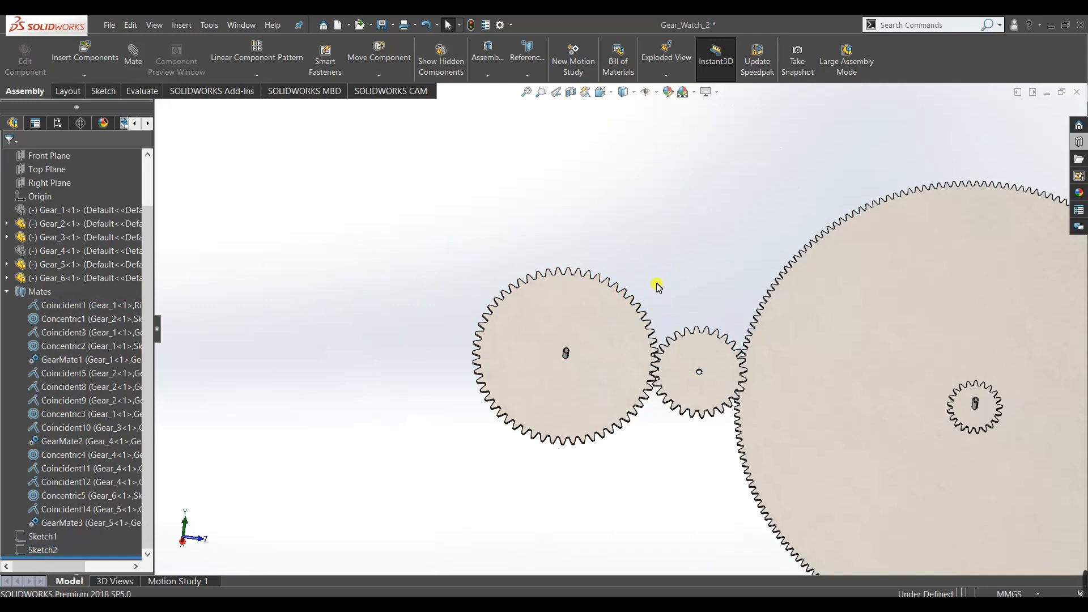
middle_drag(549, 513, 458, 548)
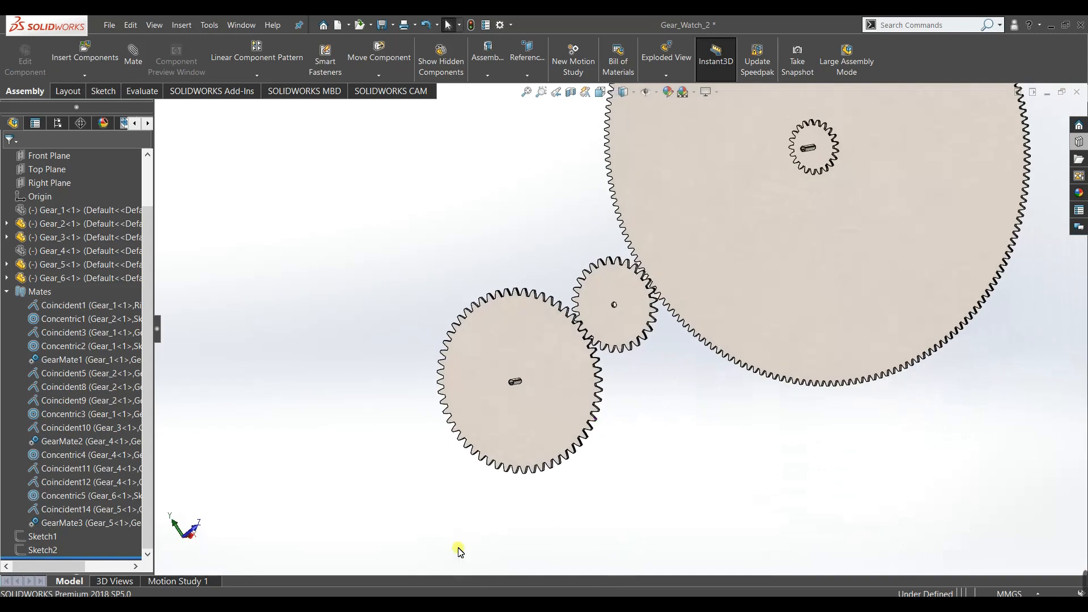
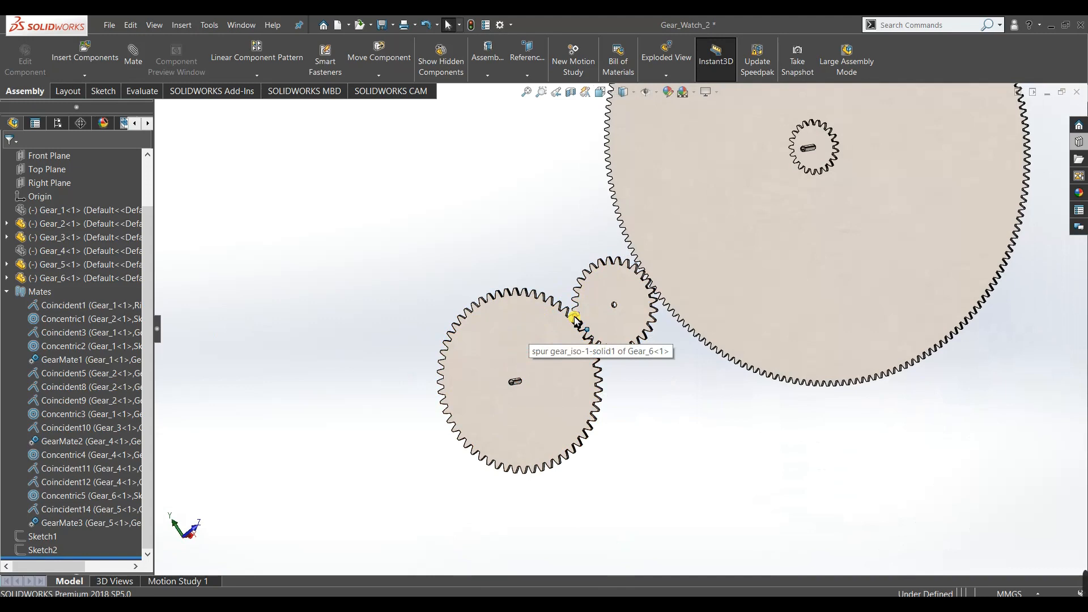
Open the Gear_6 part in its own window and decline feature recognition.
right_click(548, 382)
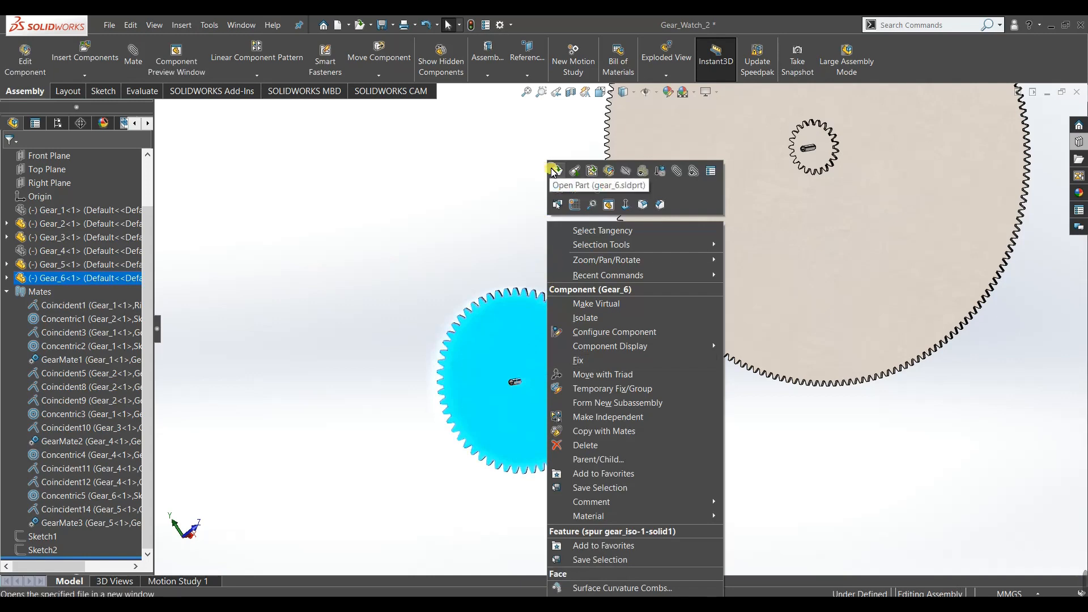
key(Escape)
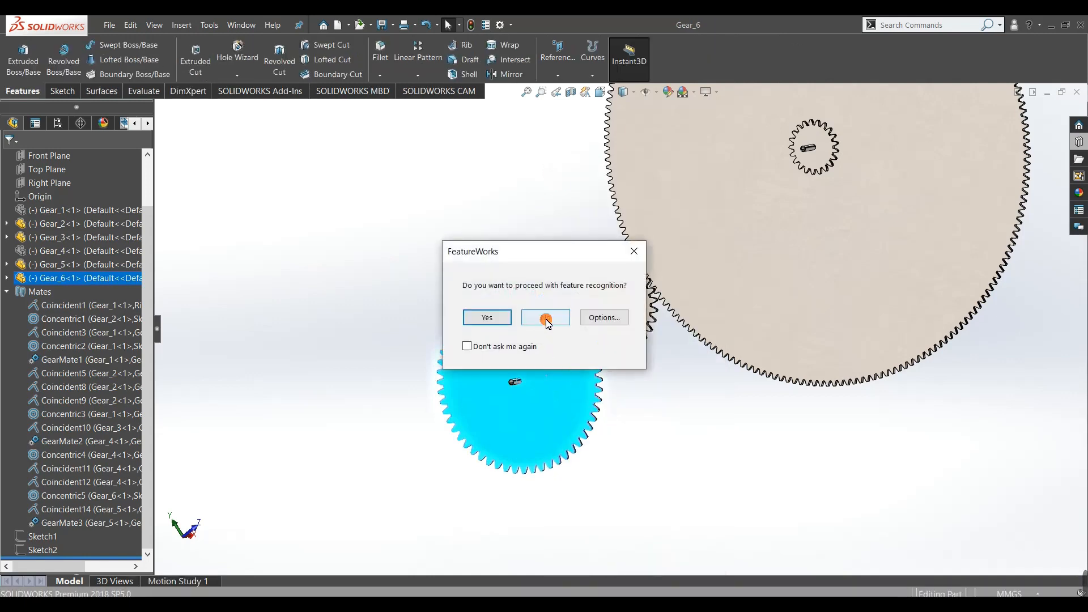
click(546, 319)
middle_drag(552, 312, 352, 158)
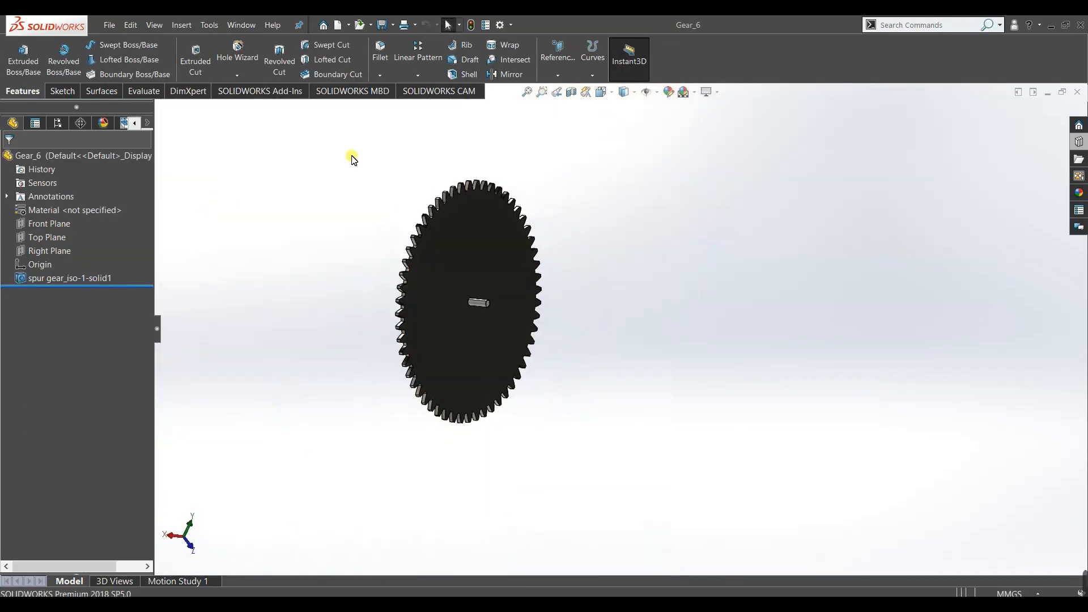
Create a reference plane offset 5 mm from the flat face of Gear_6.
click(561, 67)
click(481, 244)
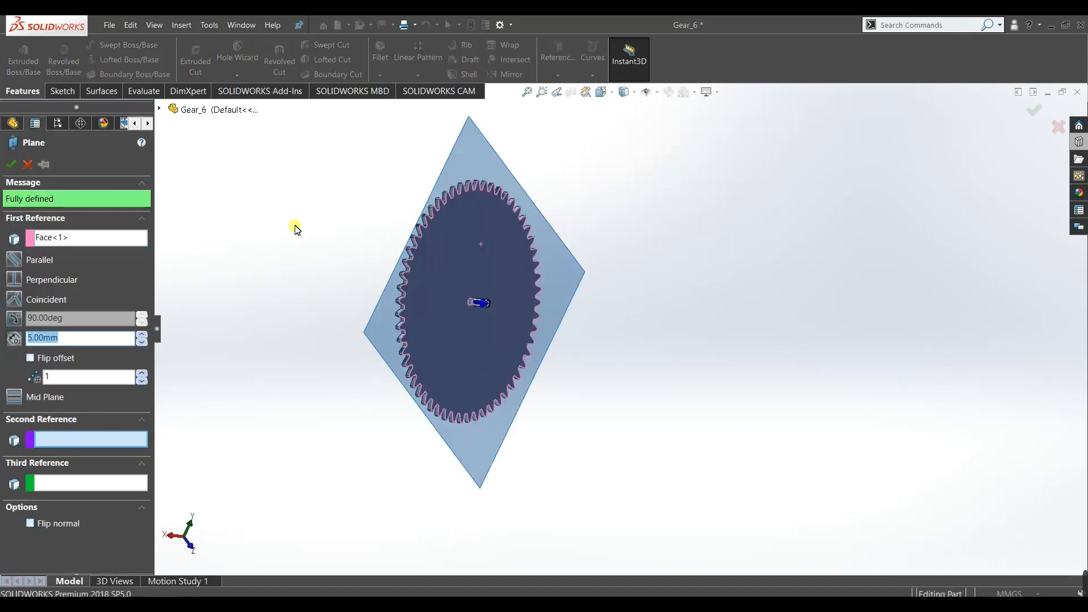
click(11, 164)
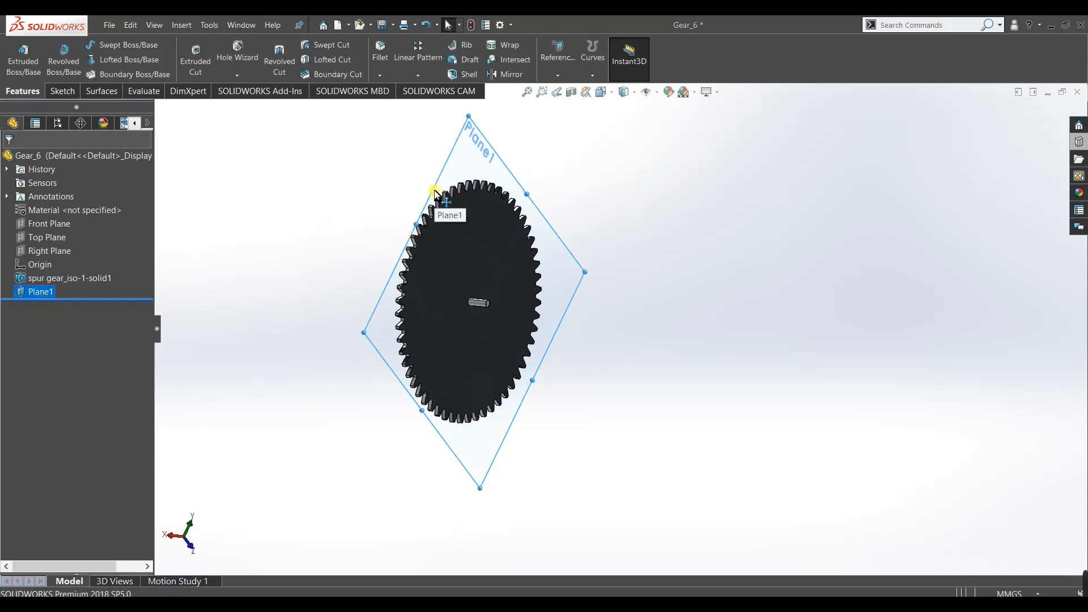
Sketch a vertical centerline on Plane1 in the Left view, from the bore center to the top of the hub's outer circle.
key(space)
click(474, 328)
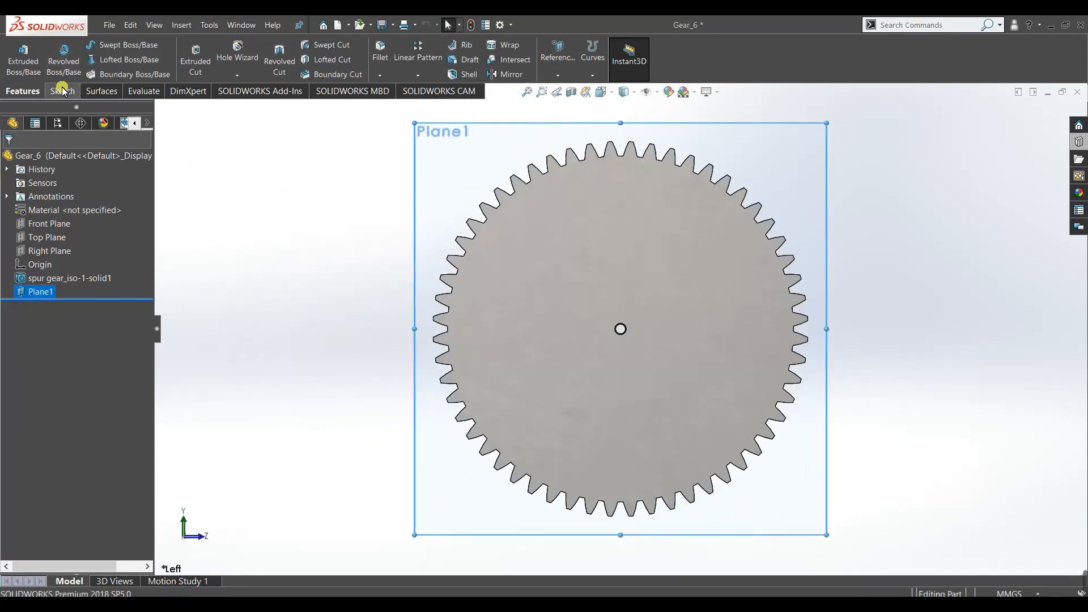
click(63, 91)
click(17, 54)
click(117, 45)
click(129, 71)
scroll(626, 329, down, 8)
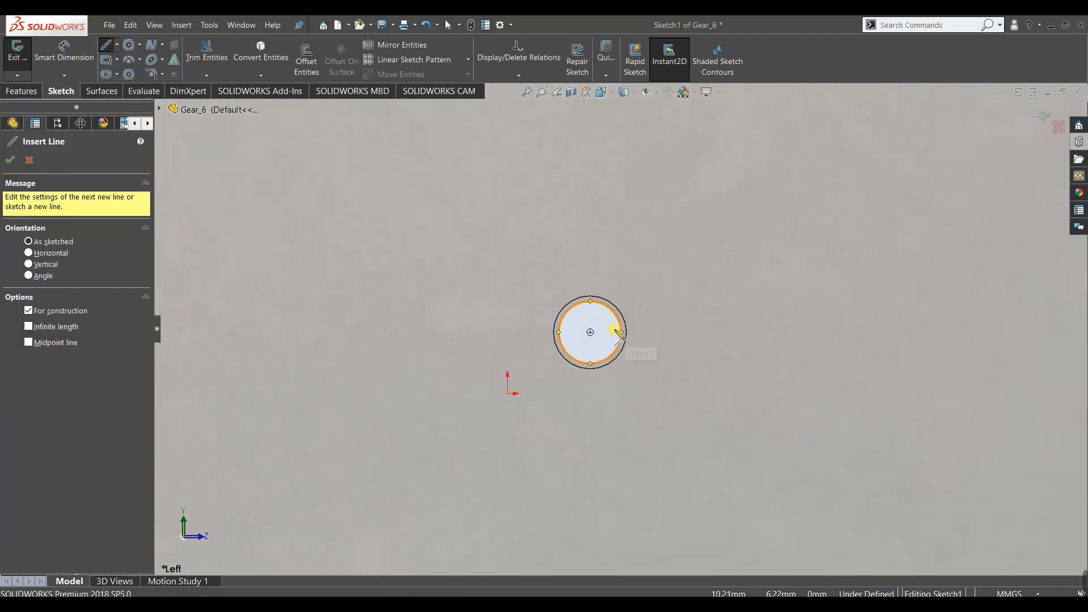
click(590, 333)
right_click(586, 333)
click(589, 332)
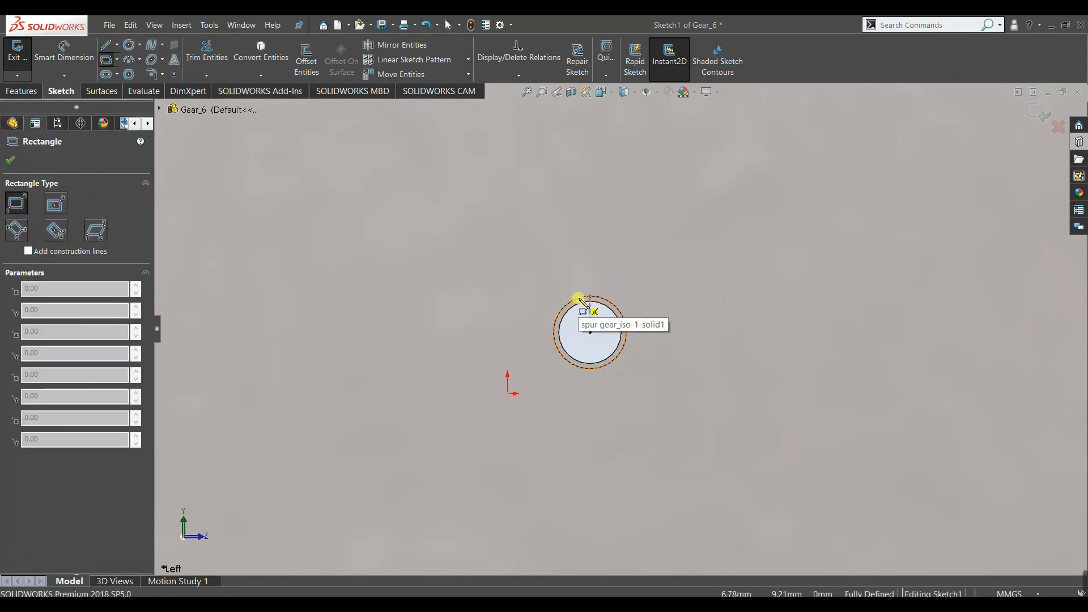
Sketch a corner rectangle about 2.9 mm tall above the bore, starting on the hub's outer circle.
click(579, 298)
click(606, 270)
right_click(612, 285)
click(637, 333)
Make the rectangle's two lower corners symmetric about the vertical centerline.
scroll(596, 295, down, 3)
scroll(597, 295, down, 3)
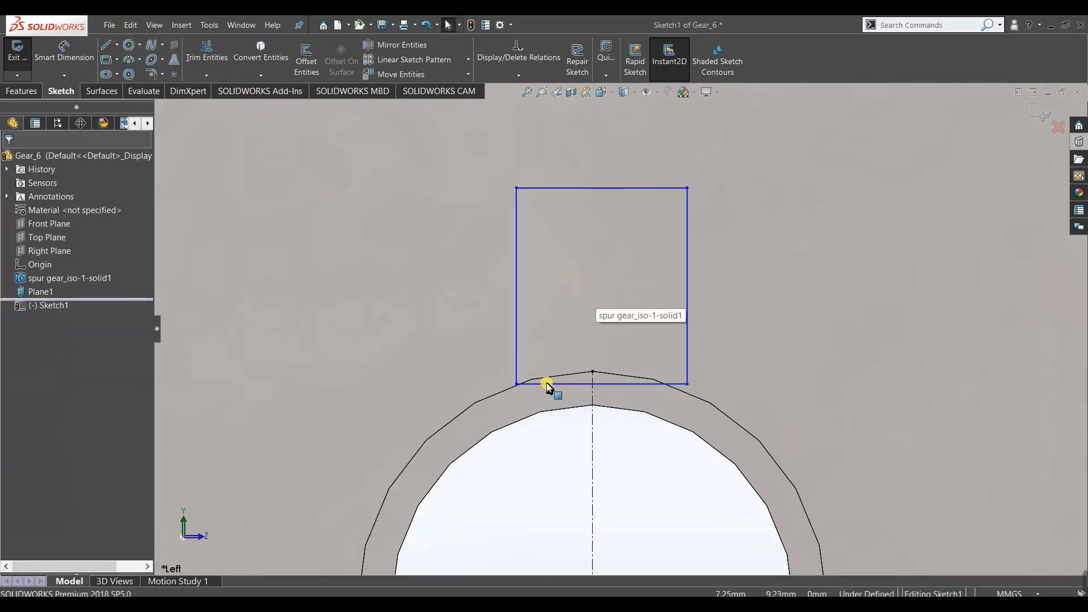
click(516, 384)
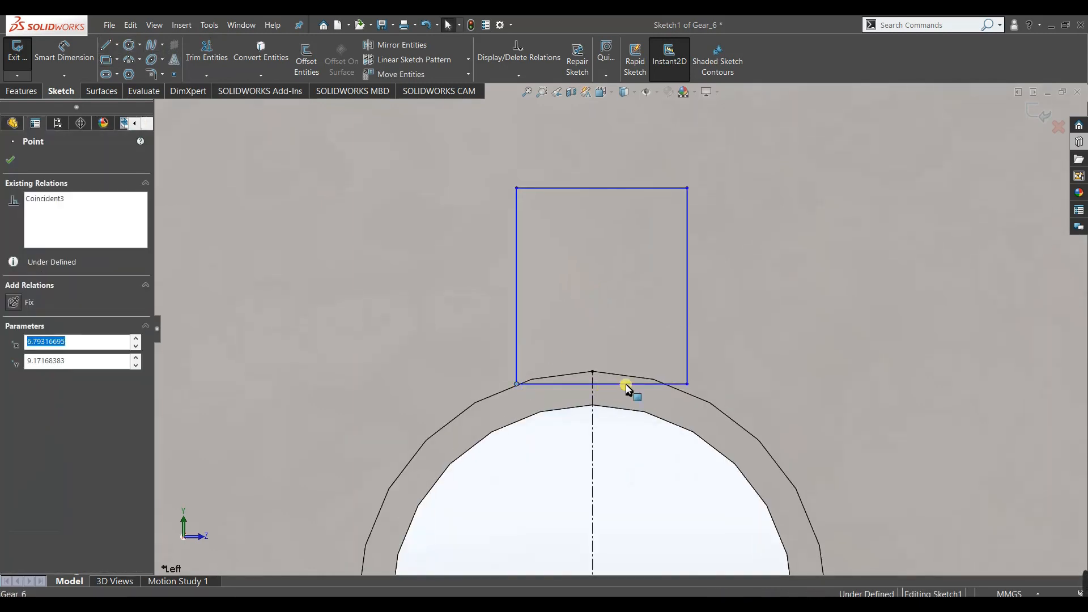
ctrl+click(687, 385)
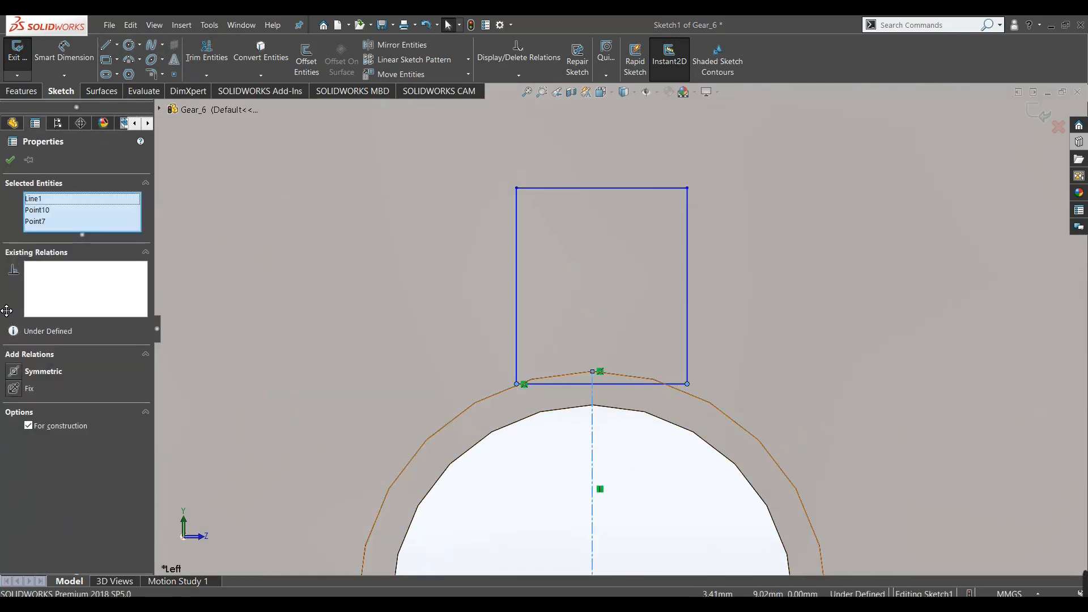
click(17, 372)
key(Escape)
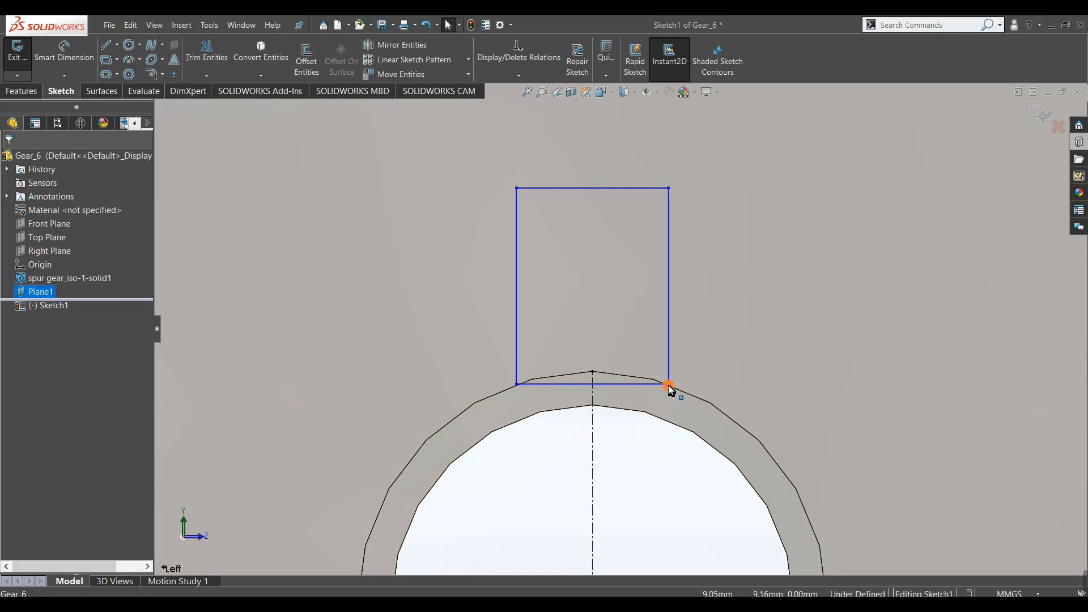
Try to relate the rectangle's lower right corner to the hub's outer circular edge.
click(669, 384)
click(685, 395)
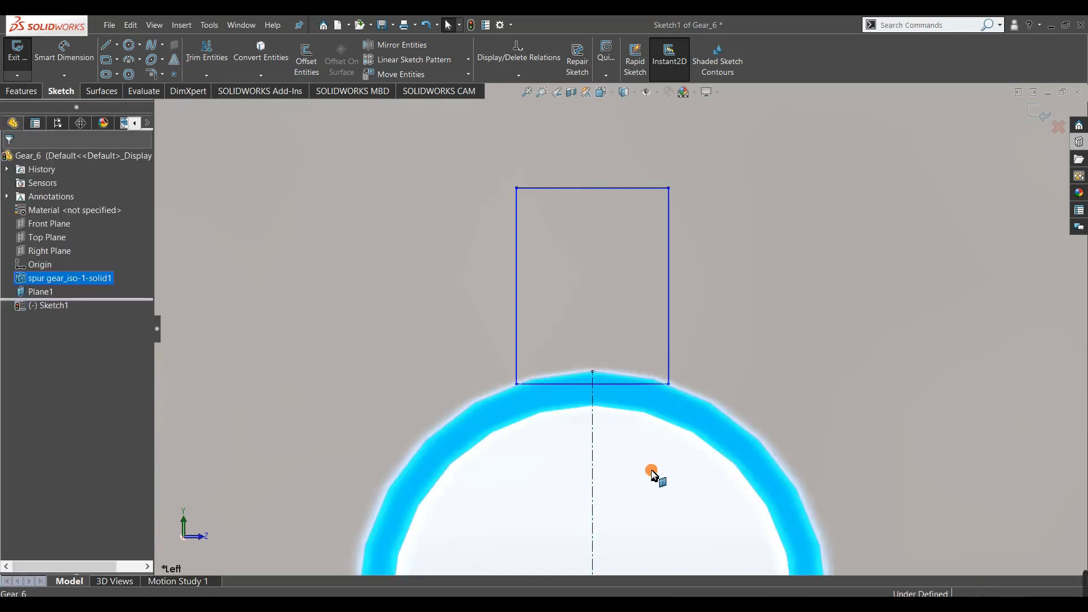
key(Escape)
click(678, 388)
ctrl+click(688, 395)
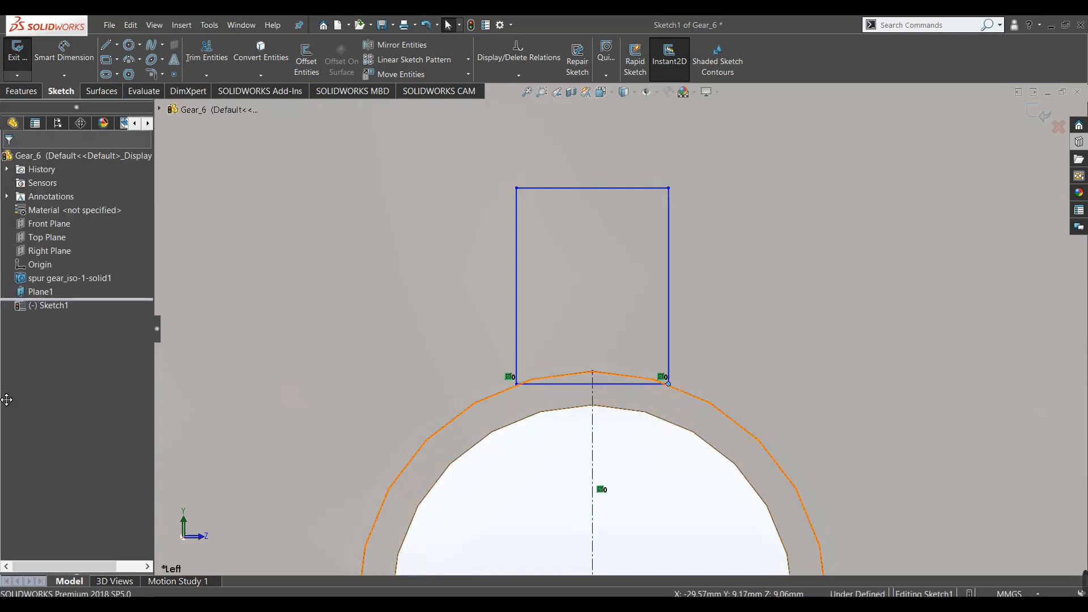
click(517, 514)
Dimension the rectangle's height as 0.5 mm.
right_drag(392, 234, 398, 167)
click(668, 285)
click(686, 293)
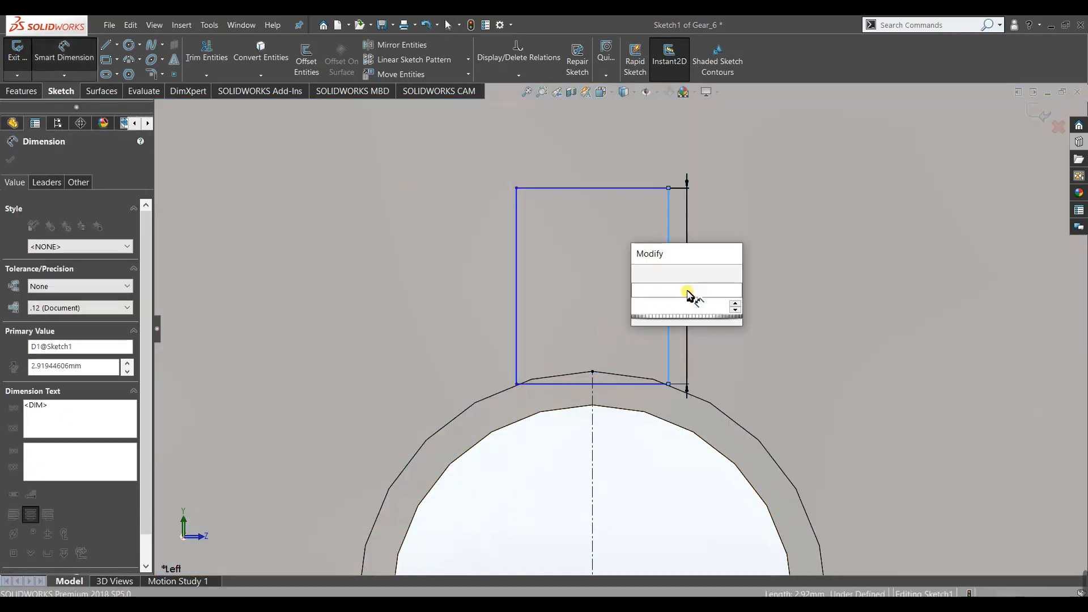
text(0.5)
key(Return)
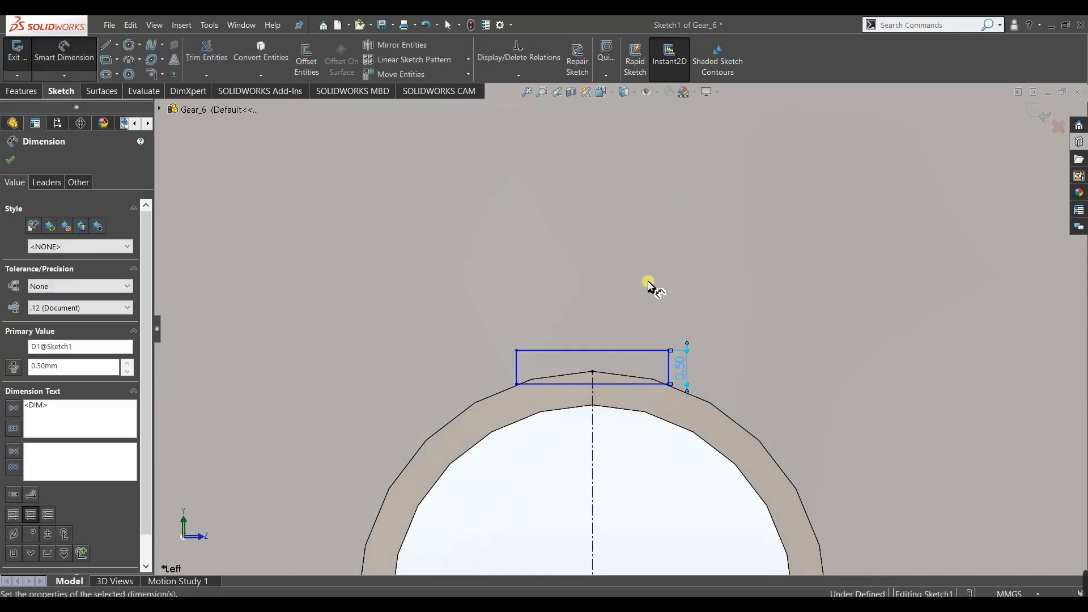
Dimension the rectangle's width as 1 mm.
click(630, 352)
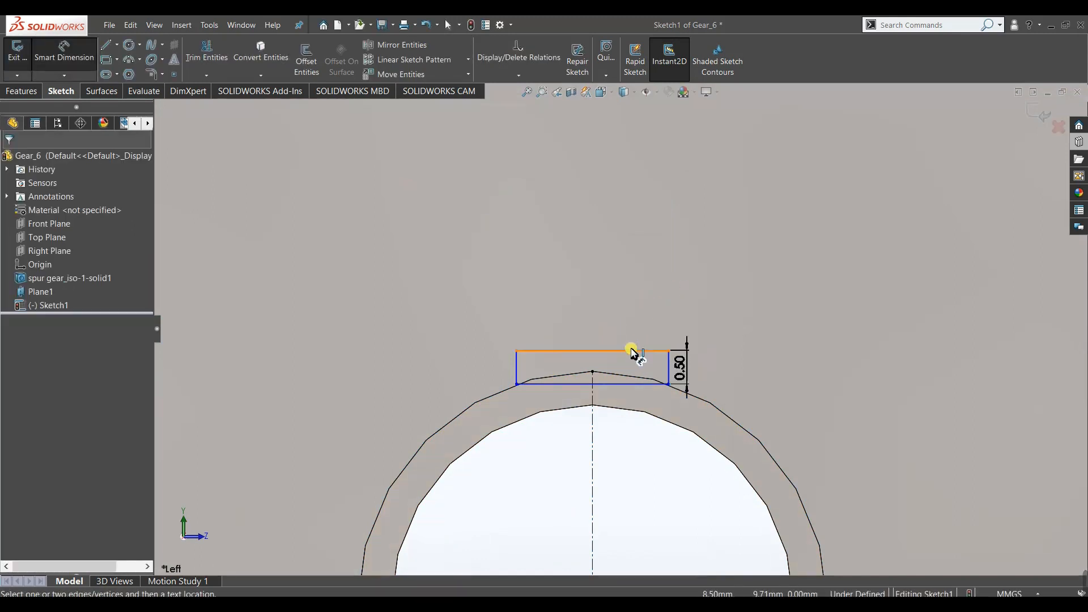
click(633, 324)
text(1)
key(Return)
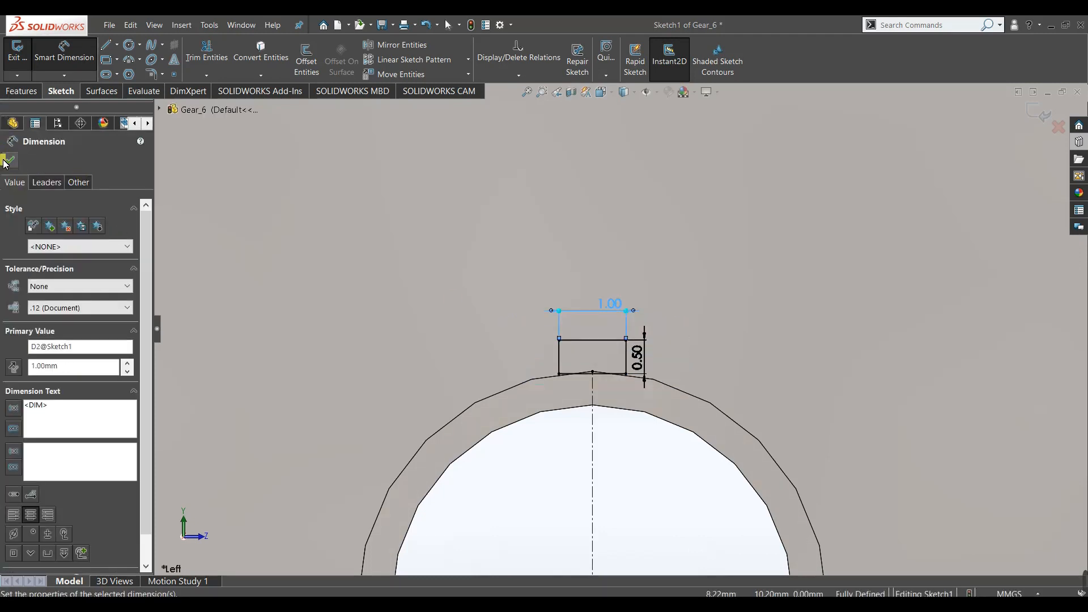
click(8, 161)
Extrude the rectangle sketch as a blind boss 4 mm deep, merged with the gear body.
click(15, 90)
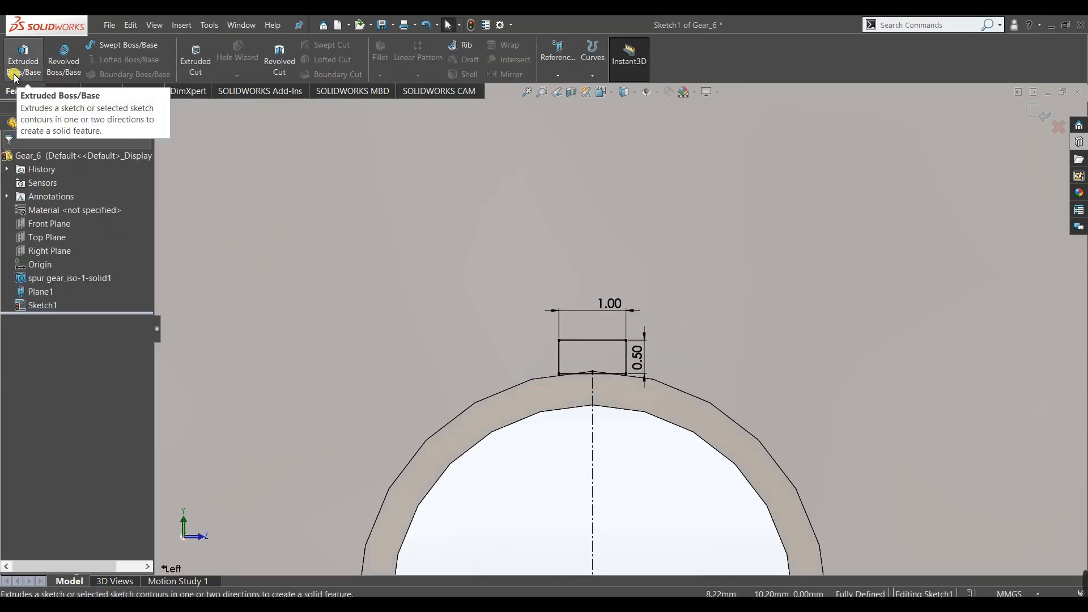
click(14, 77)
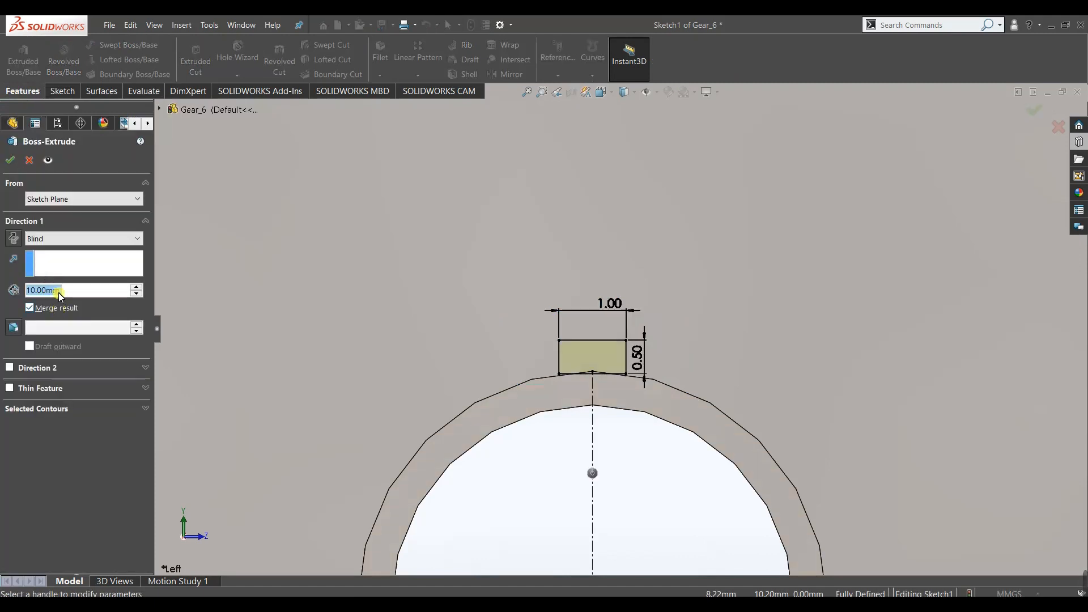
text(4)
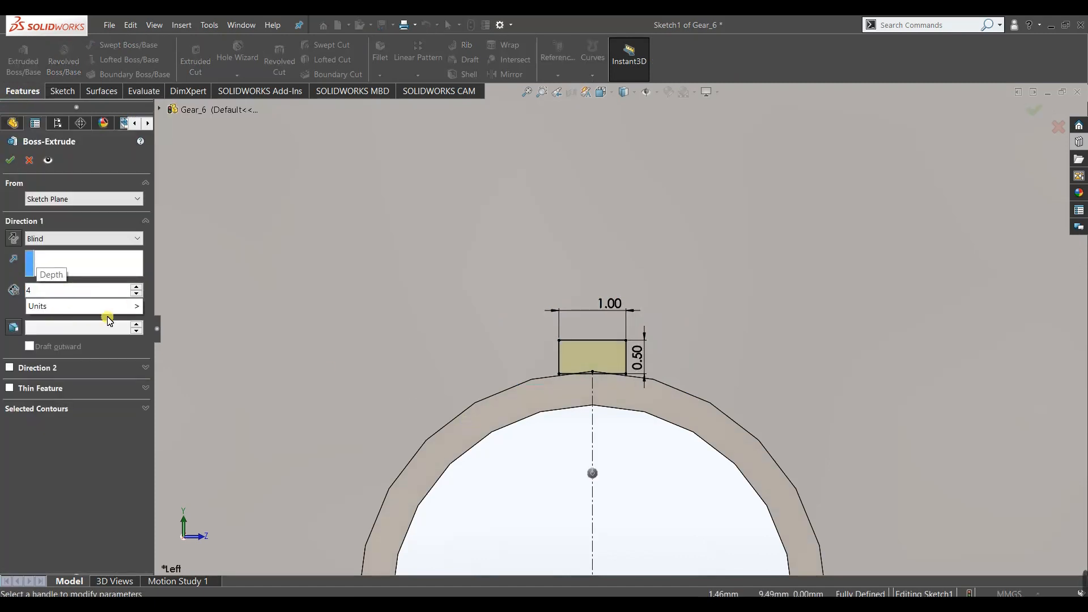
key(Return)
scroll(582, 511, up, 6)
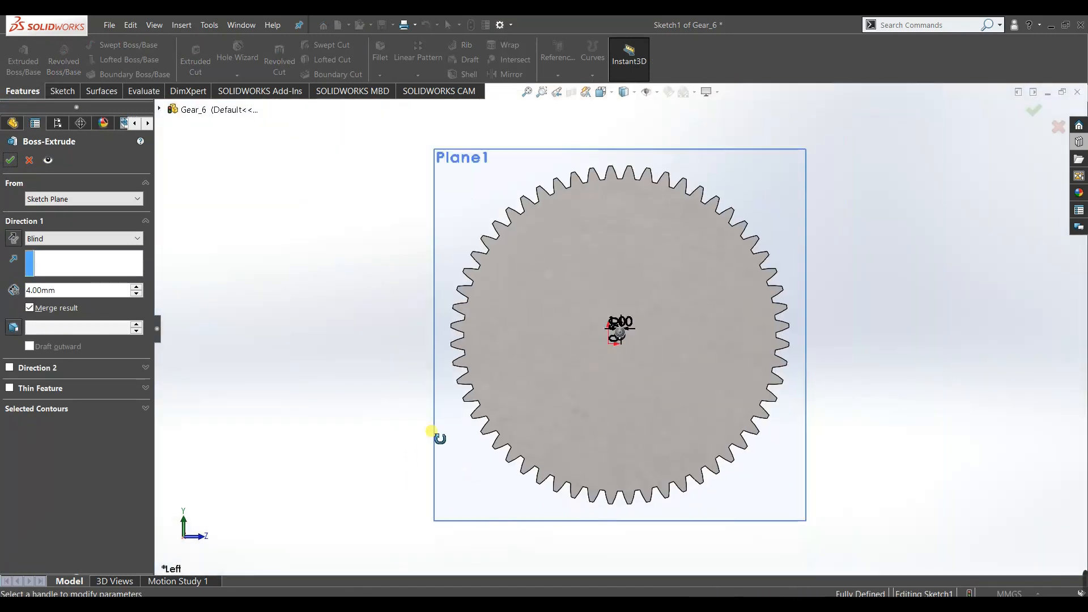
middle_drag(431, 431, 476, 547)
click(11, 163)
Hide Plane1 in Gear_6 and look over the new key on the hub.
click(516, 316)
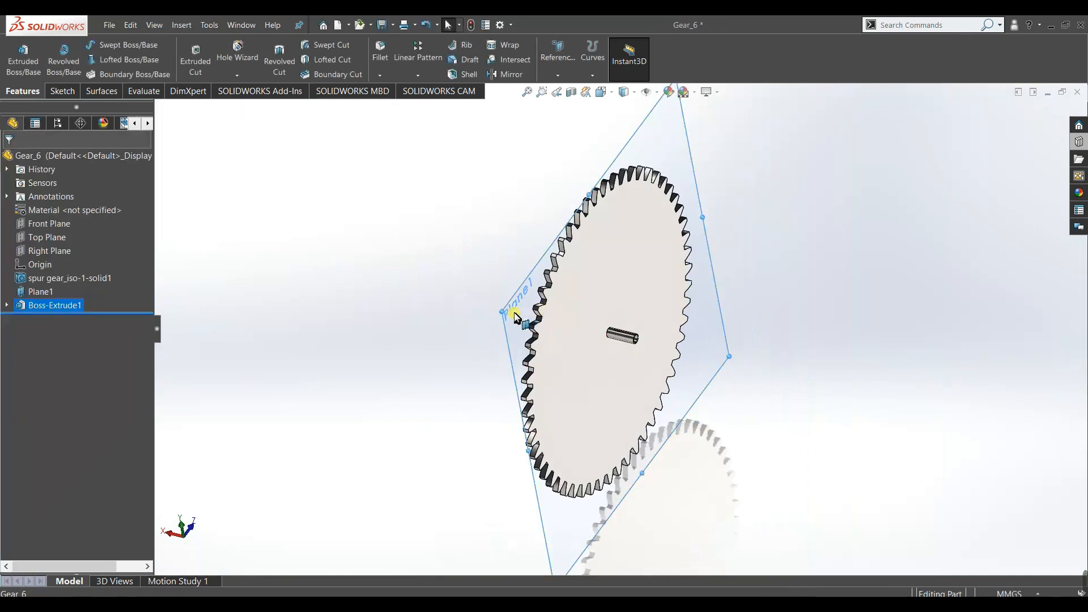
right_click(516, 317)
click(555, 296)
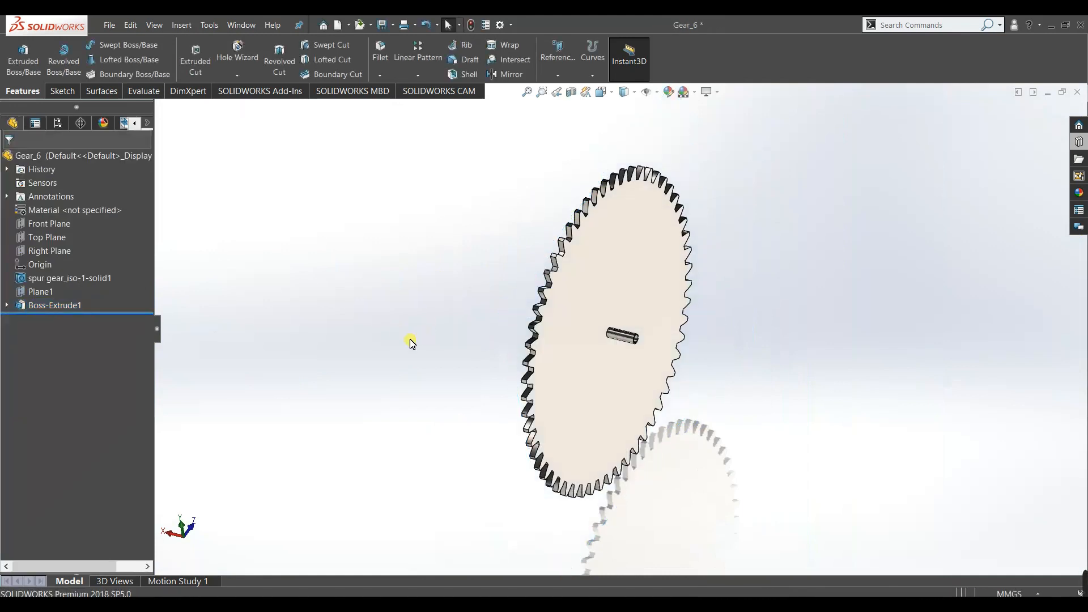
middle_drag(411, 344, 573, 340)
scroll(624, 331, down, 5)
scroll(615, 326, up, 3)
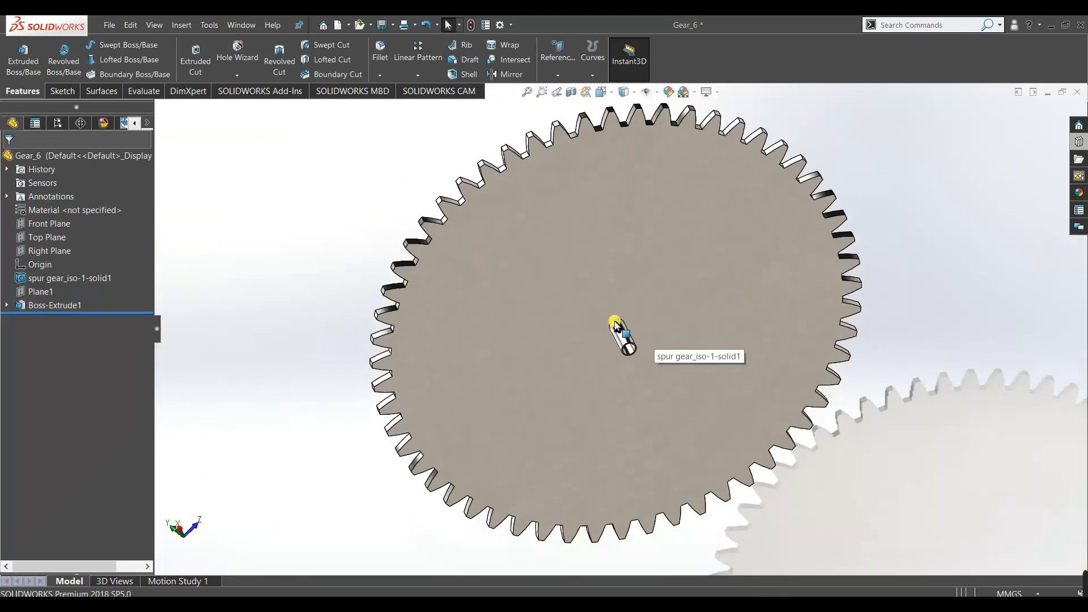
Switch to the Gear_Watch_2 assembly and insert Gear_7 in the free space beside Gear_6.
key(ctrl+Tab)
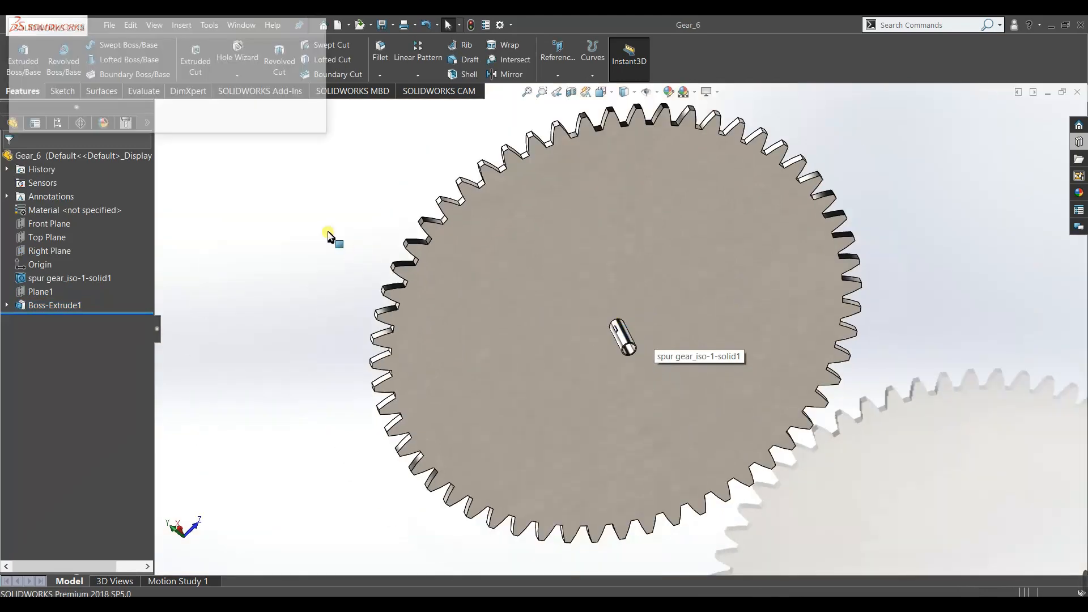
click(100, 100)
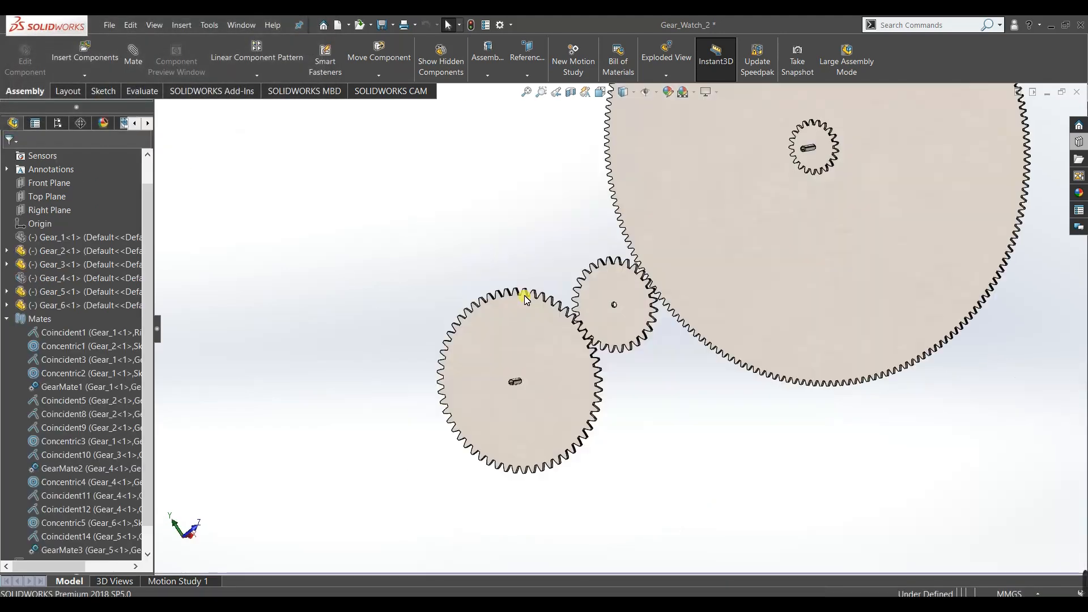
click(87, 48)
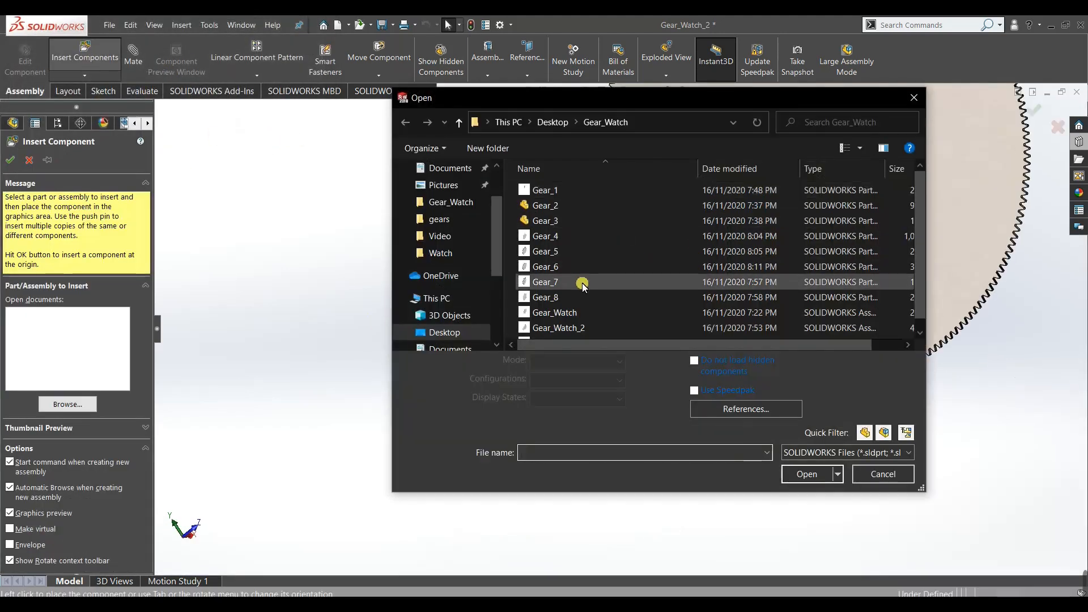
double_click(583, 283)
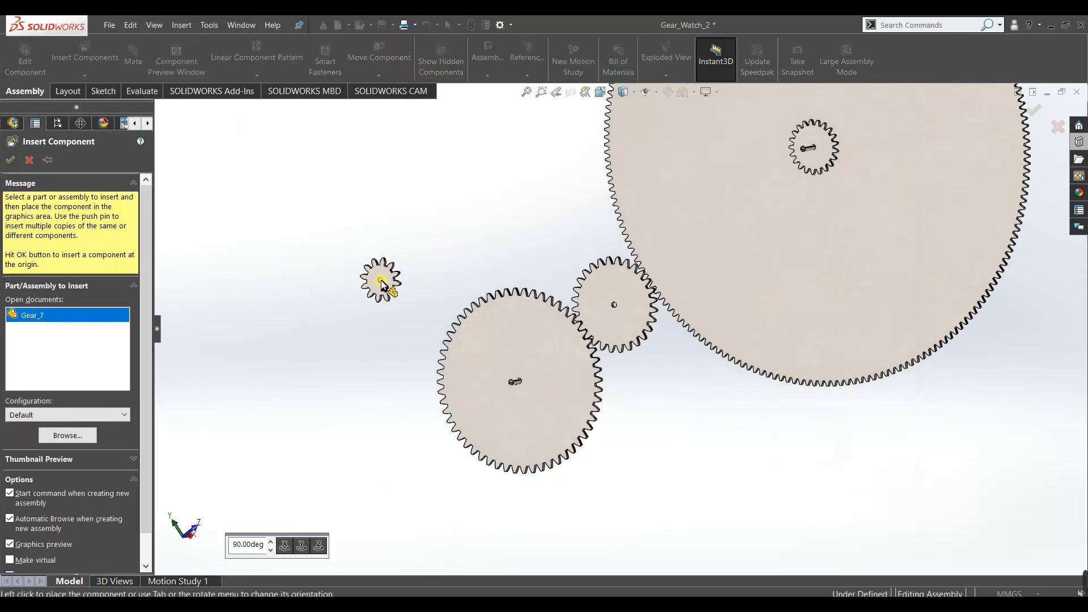
click(13, 123)
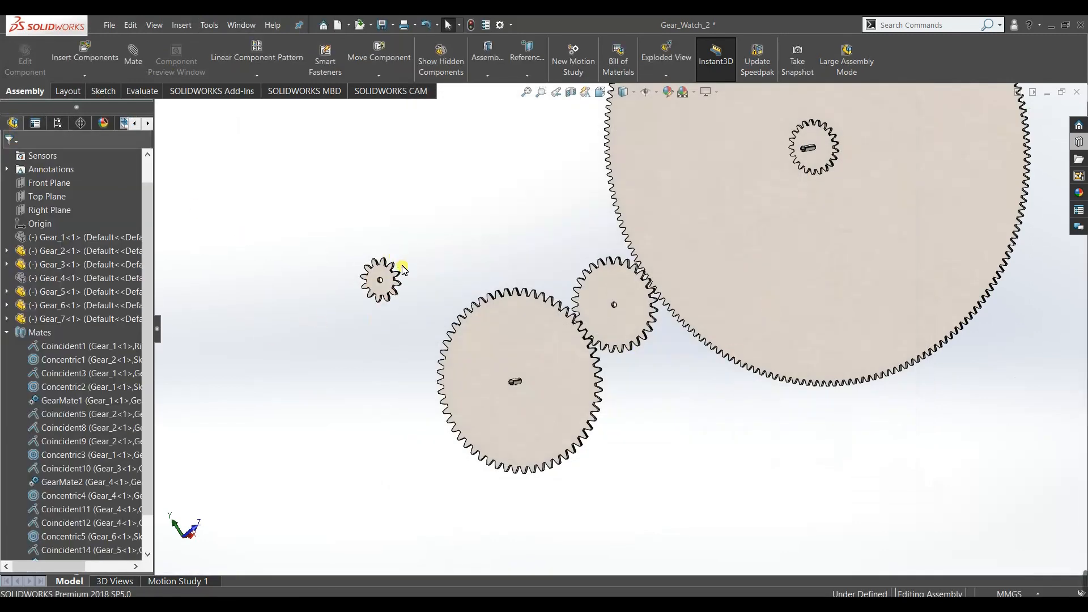
Open Gear_7 for editing in the context of the assembly, accepting that it is not mated.
scroll(400, 280, down, 4)
scroll(406, 293, down, 2)
click(414, 263)
right_click(414, 264)
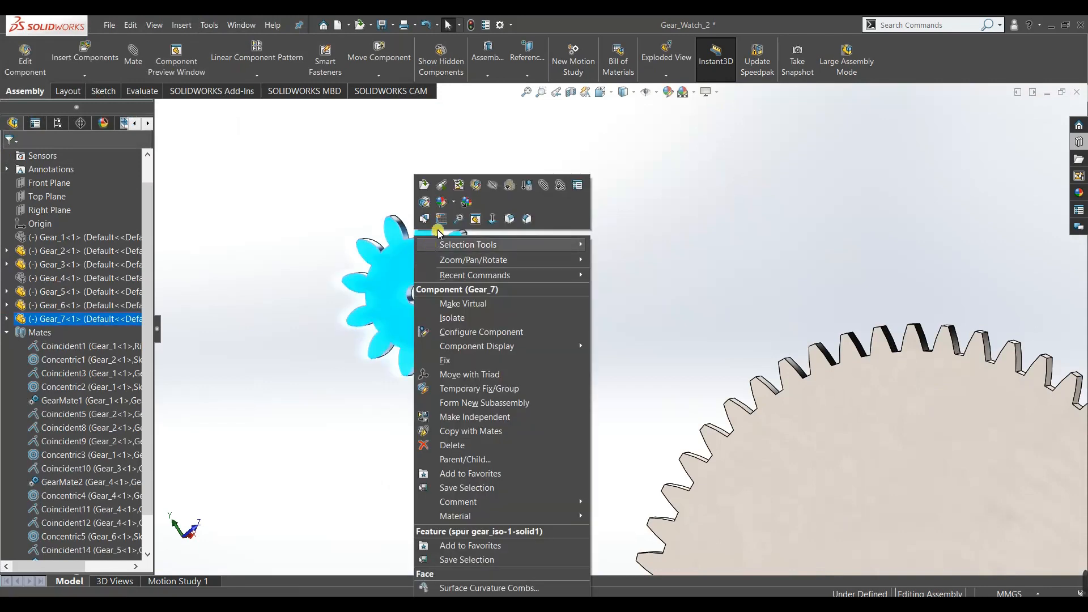
click(475, 187)
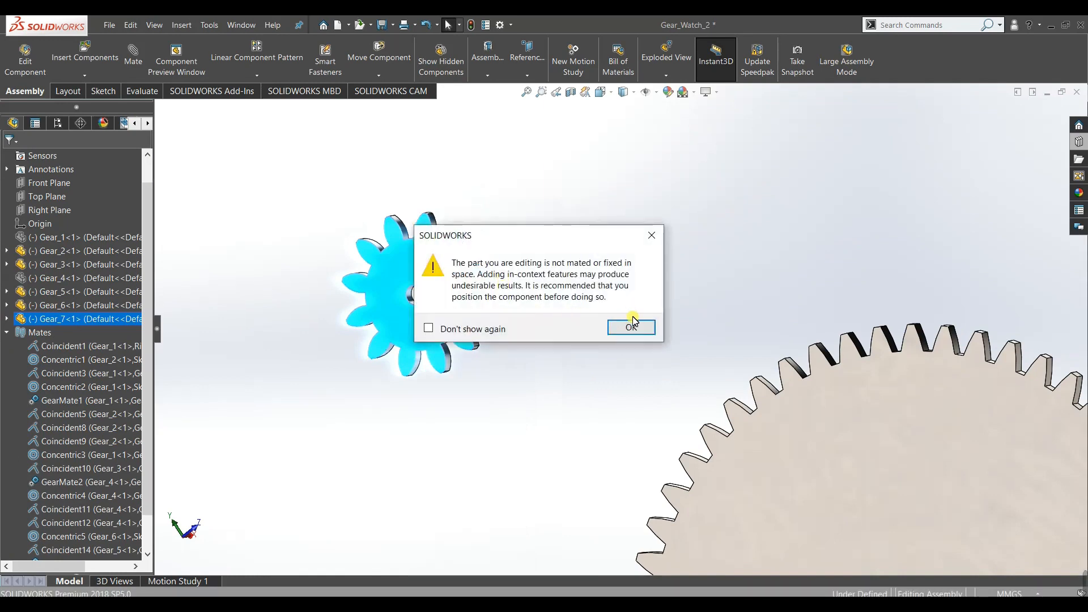
click(636, 331)
Start a sketch on Gear_7's flat side face, viewed from the left.
key(space)
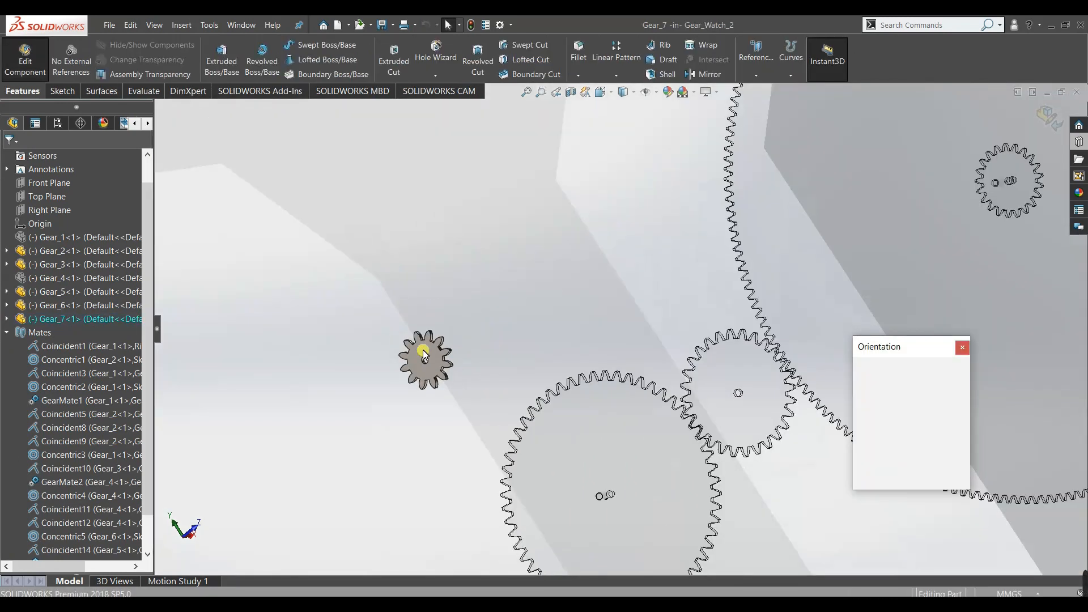
click(409, 421)
scroll(413, 228, down, 8)
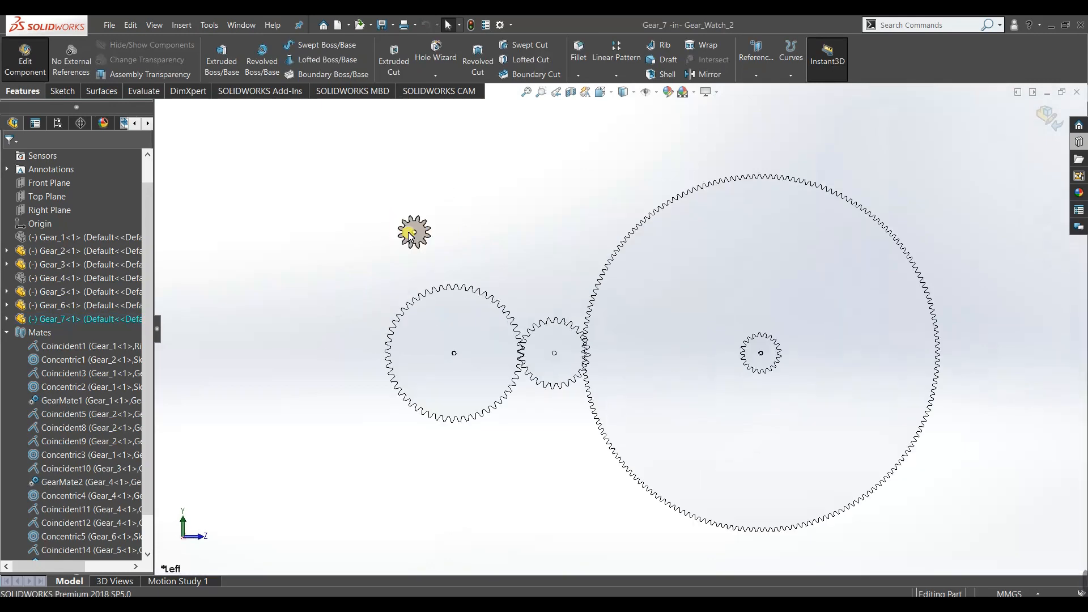
scroll(488, 274, down, 3)
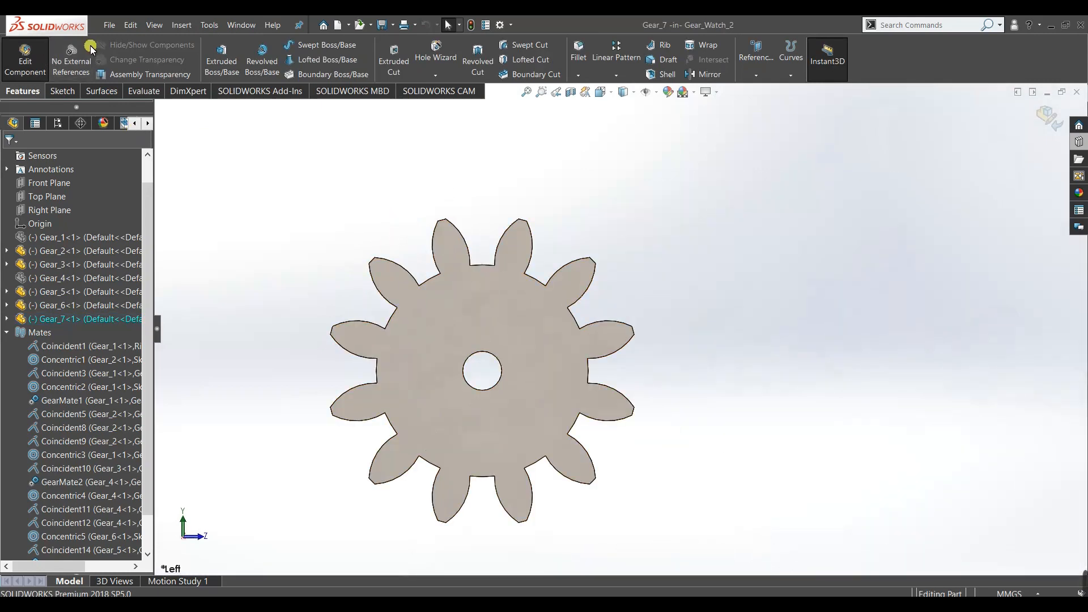
click(481, 319)
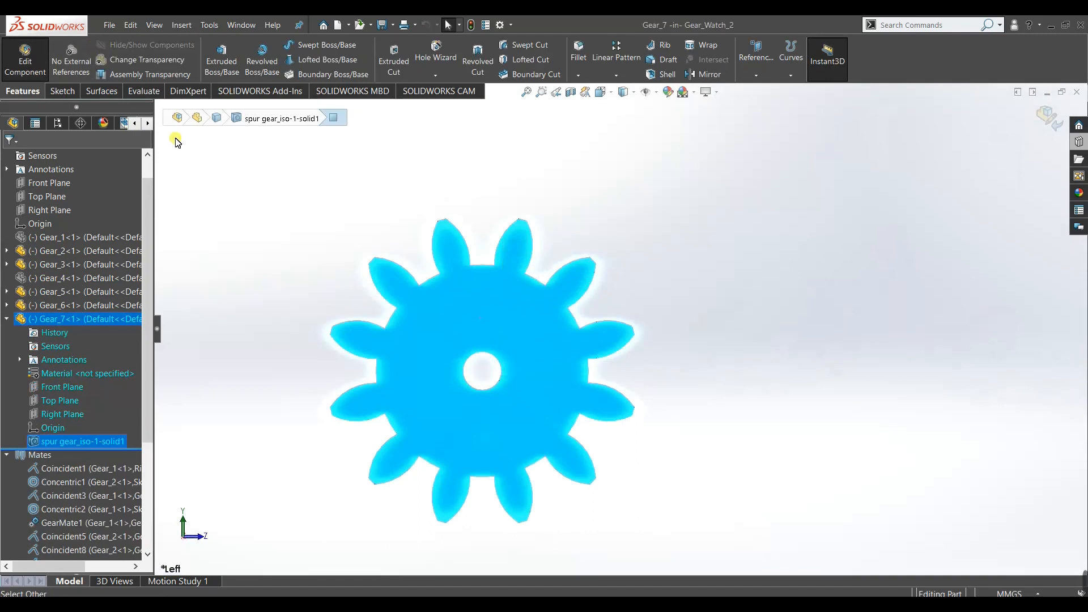
click(61, 91)
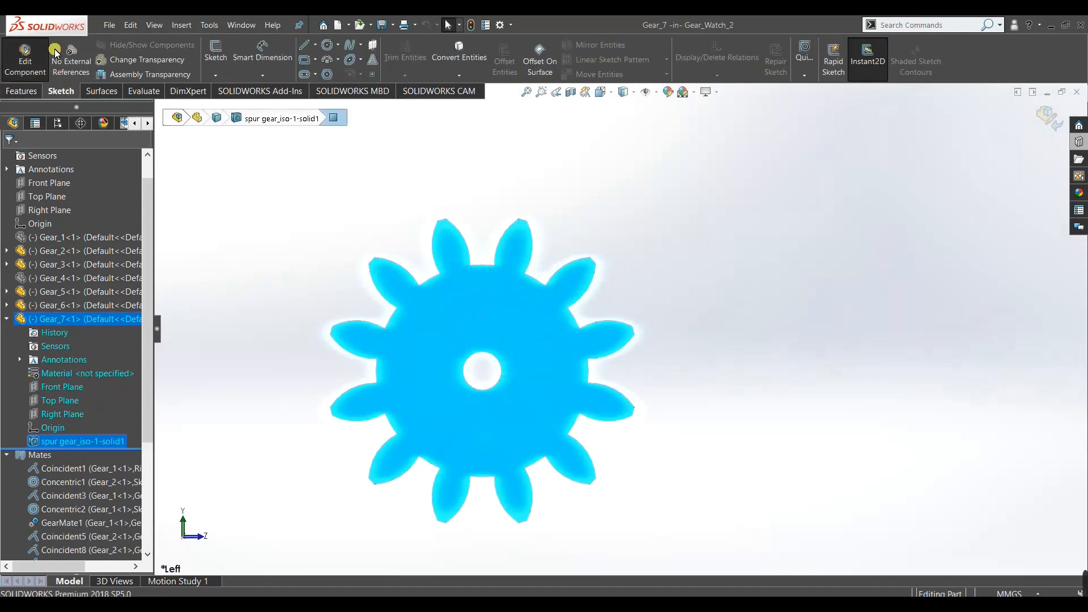
click(214, 52)
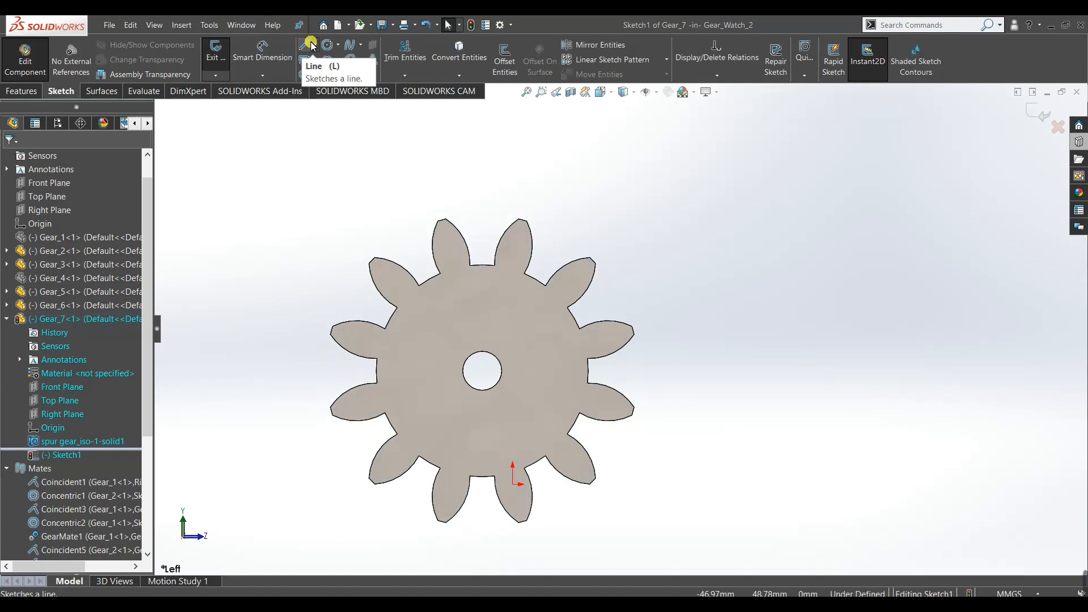
Draw a 3.5 mm vertical centerline from the bore's center up to the bore's edge.
click(315, 45)
click(322, 74)
click(482, 352)
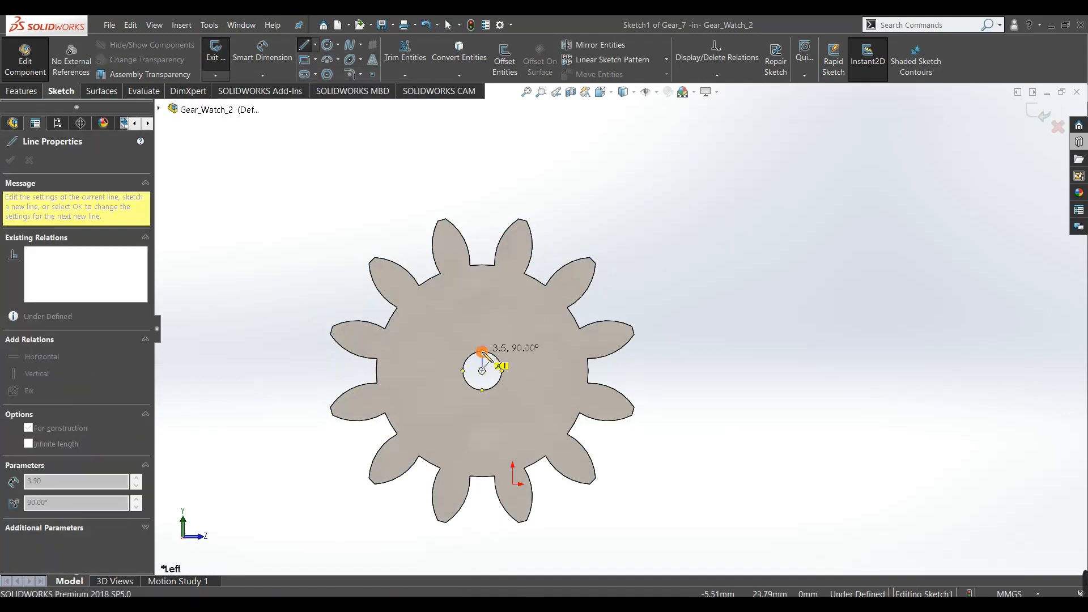
right_click(696, 280)
click(718, 286)
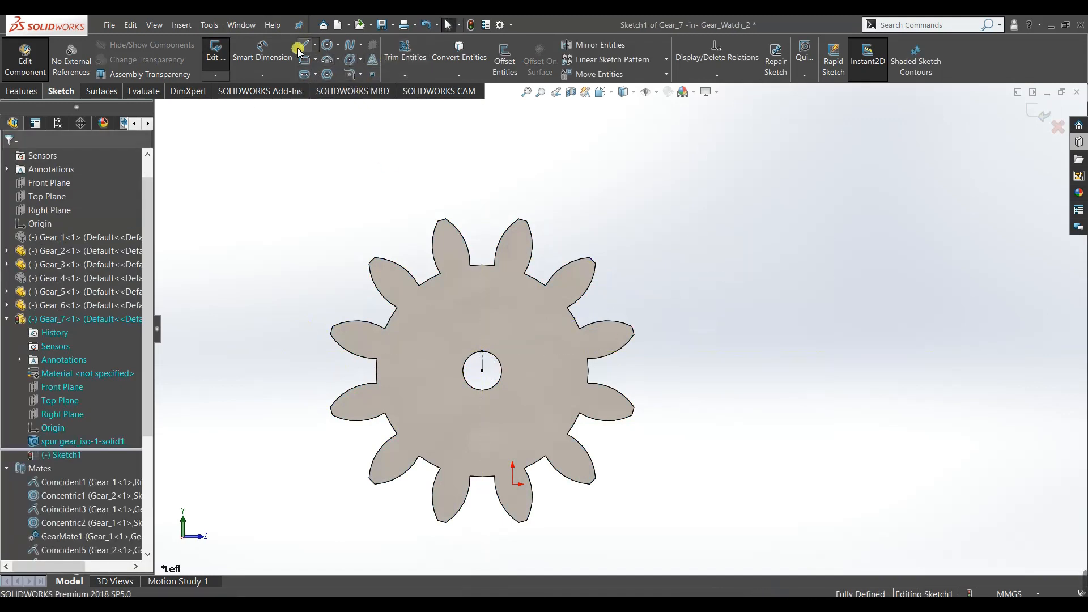
Sketch a corner rectangle about 1.76 mm wide and 1.04 mm tall above the bore, starting on the bore's edge.
scroll(458, 367, down, 6)
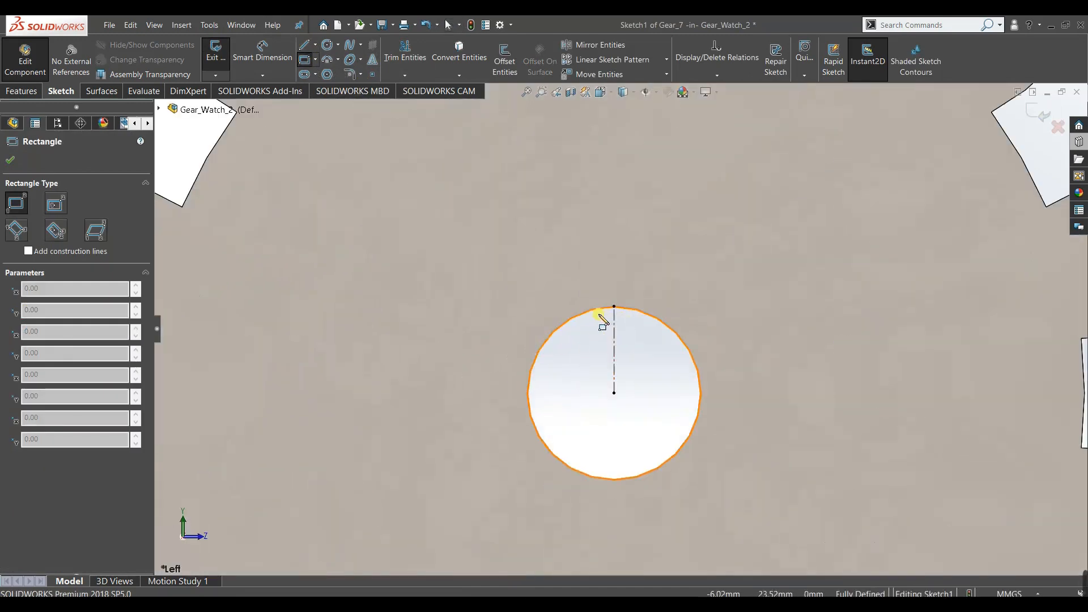
click(592, 310)
click(636, 283)
right_click(646, 353)
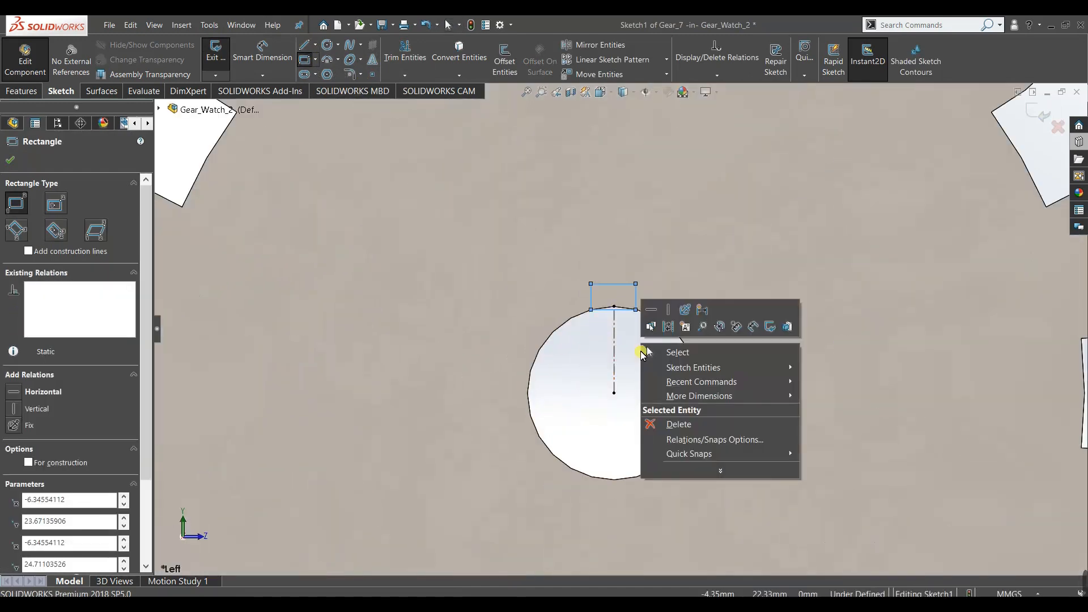
click(677, 352)
Make the rectangle's lower right corner coincident with the bore's circular edge.
click(635, 311)
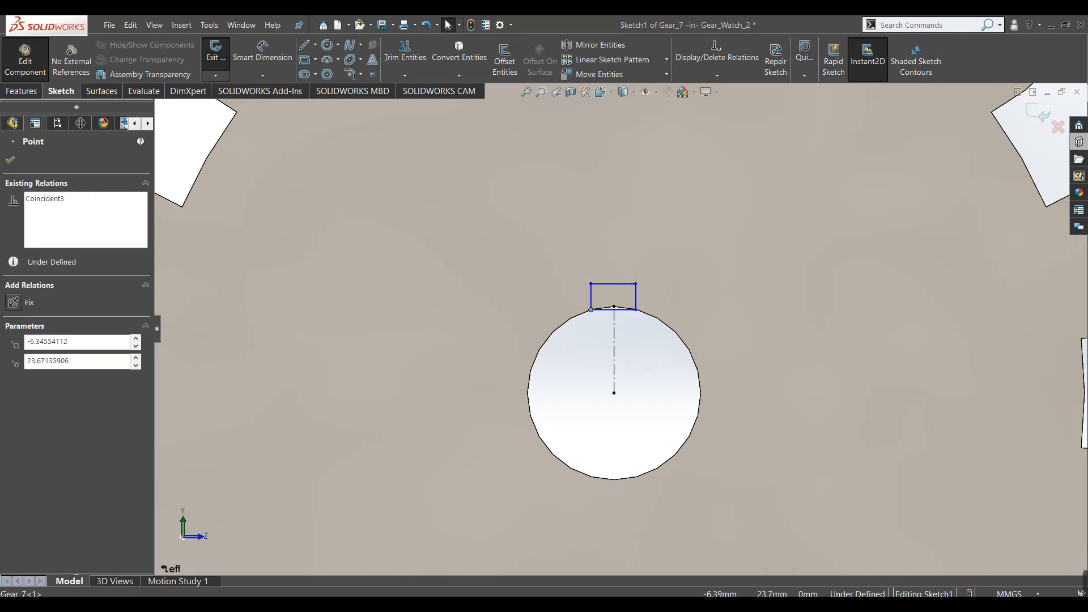
ctrl+click(651, 316)
click(13, 377)
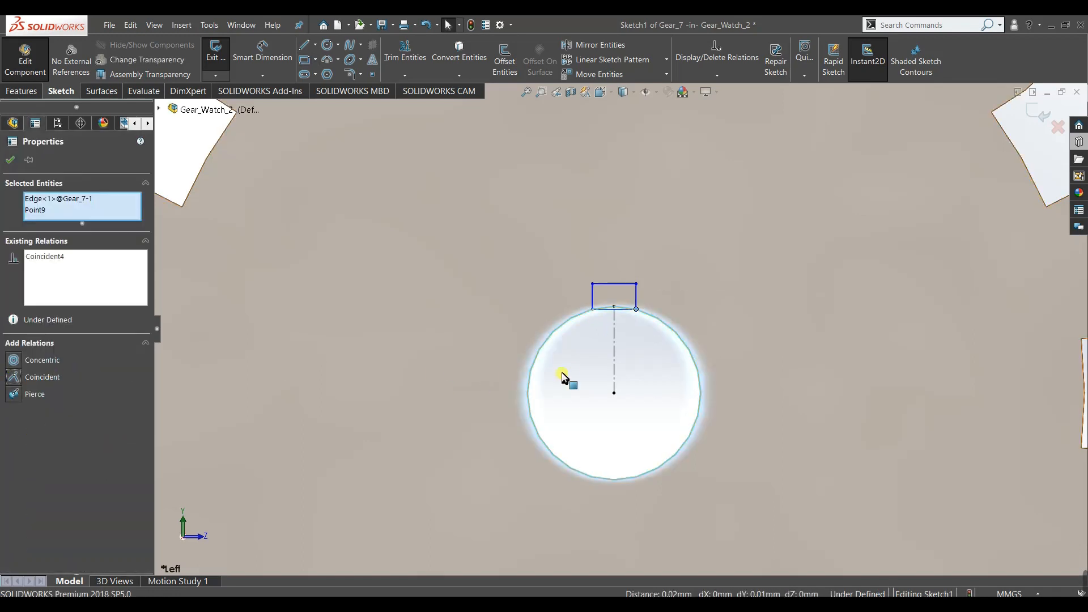
key(Escape)
Make the rectangle's two lower corners symmetric about the vertical centerline.
click(593, 311)
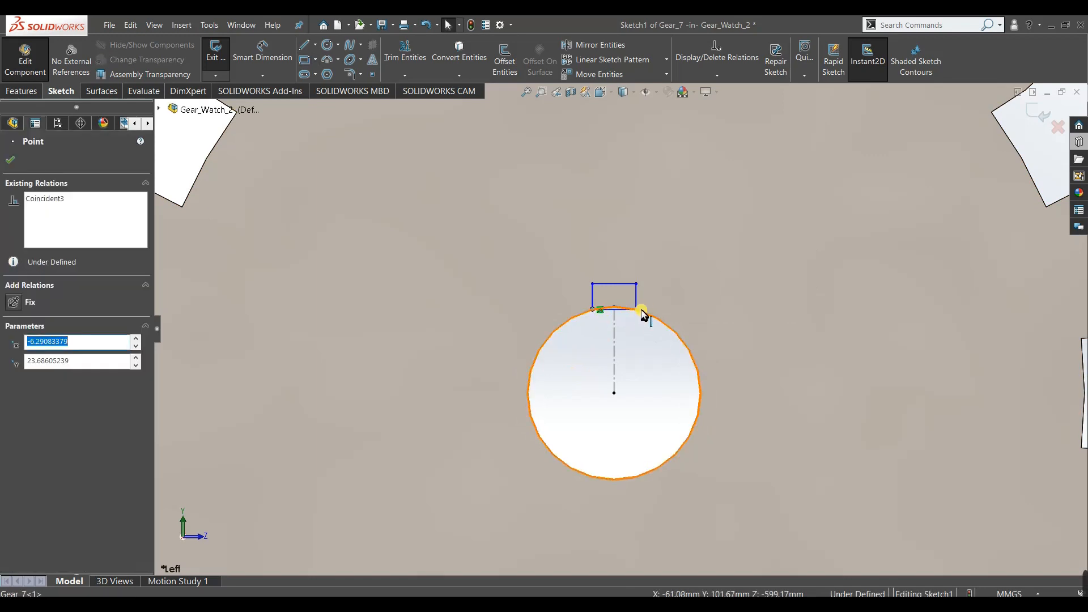
ctrl+click(638, 310)
ctrl+click(615, 336)
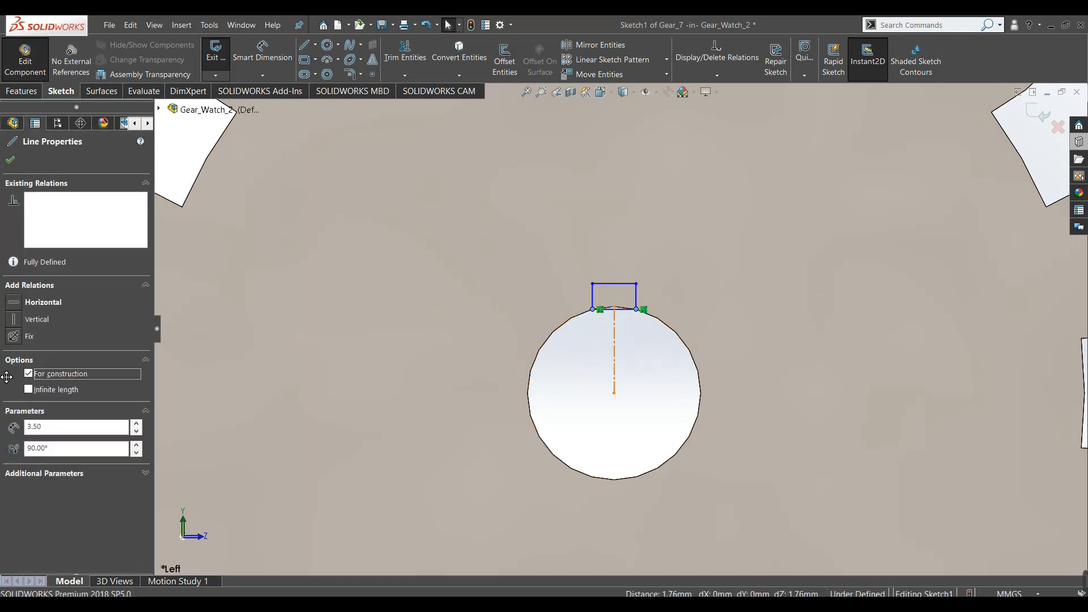
click(12, 368)
Dimension the rectangle above Gear_7's bore as 0.5 mm high and 1 mm wide.
right_drag(576, 402, 599, 274)
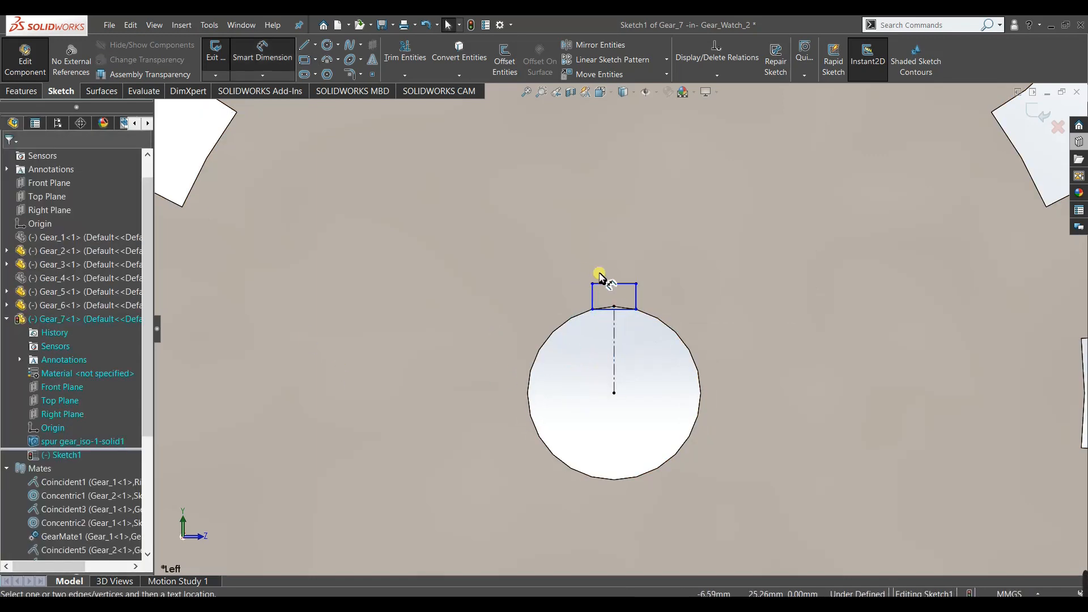
click(638, 298)
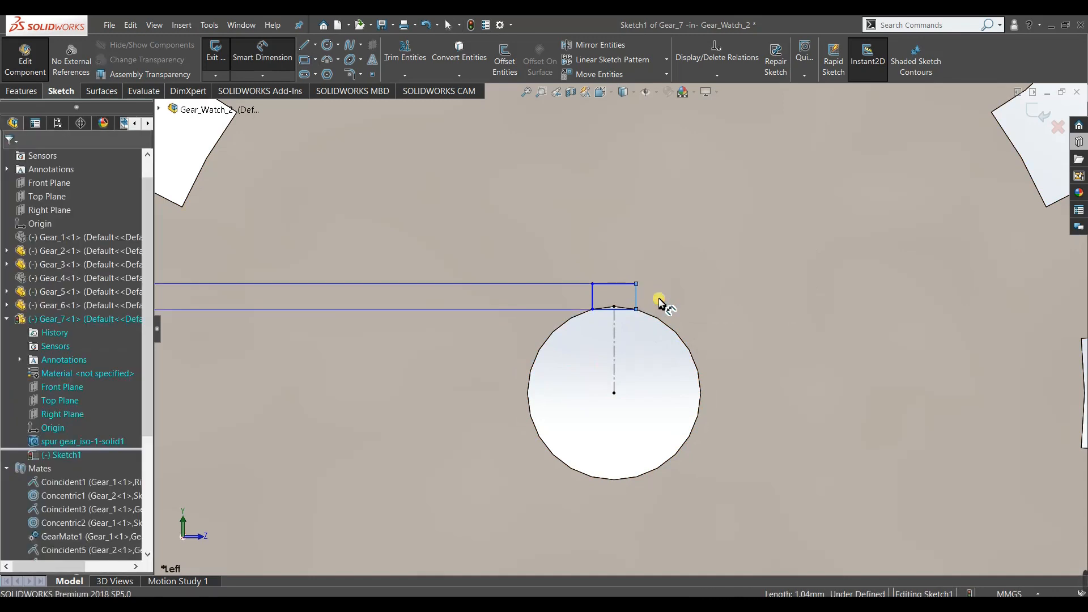
click(660, 305)
text(0.5)
key(Return)
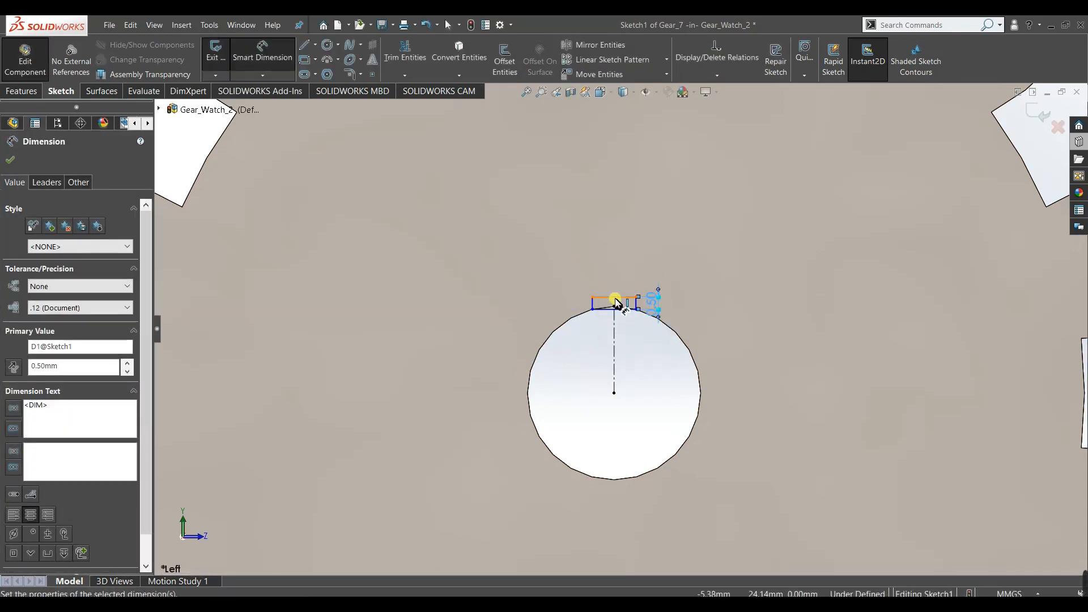
click(616, 297)
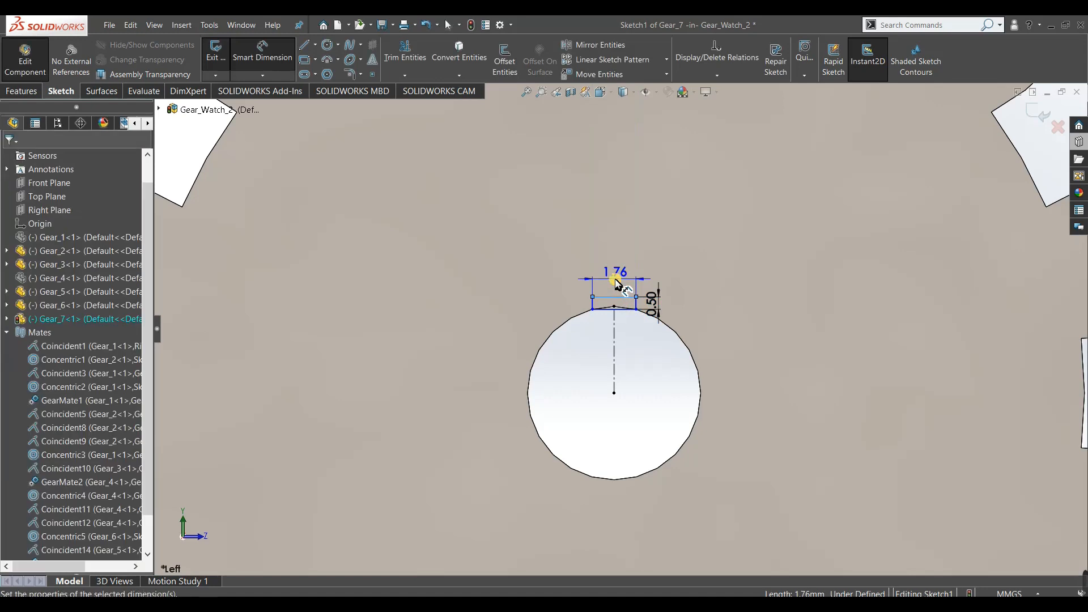
click(618, 285)
text(1)
key(Return)
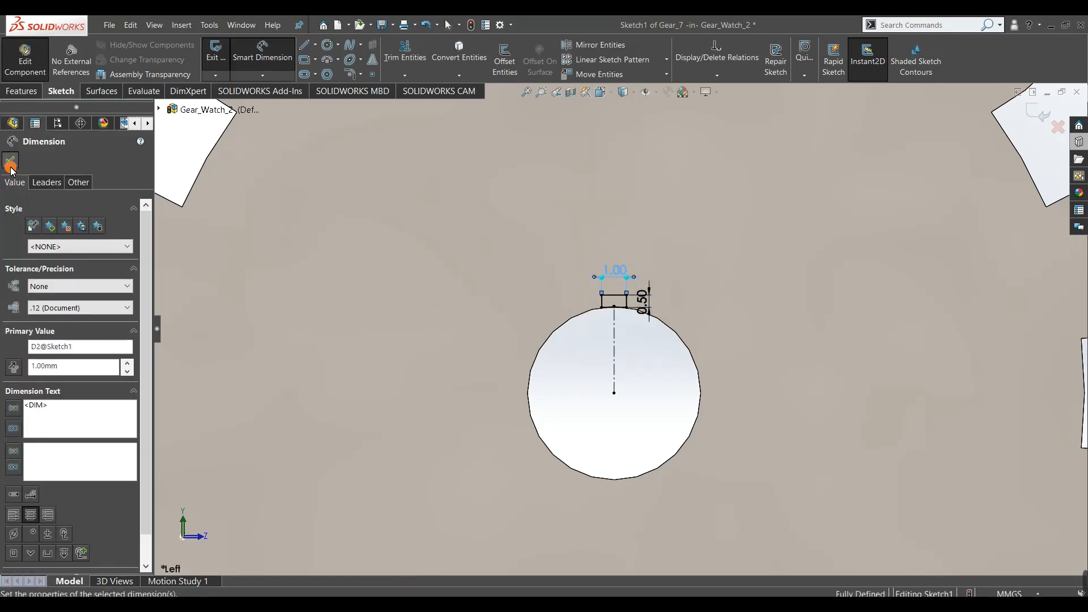
Cut-extrude the 1 × 0.5 mm keyway sketch through Gear_7 and return to editing the assembly.
click(11, 164)
click(27, 91)
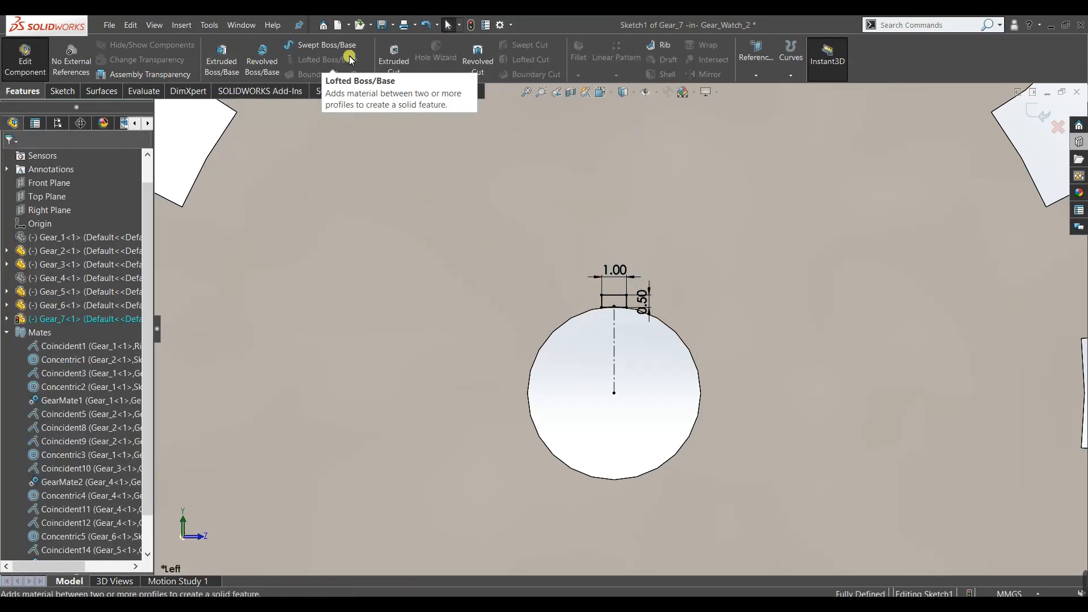
click(48, 251)
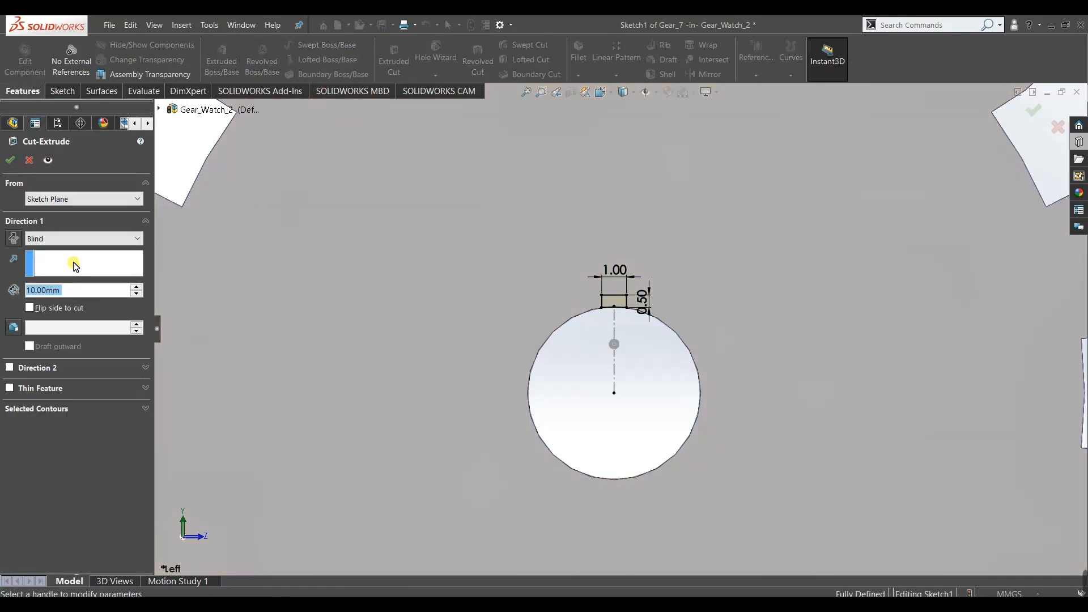
click(75, 238)
click(77, 258)
click(14, 159)
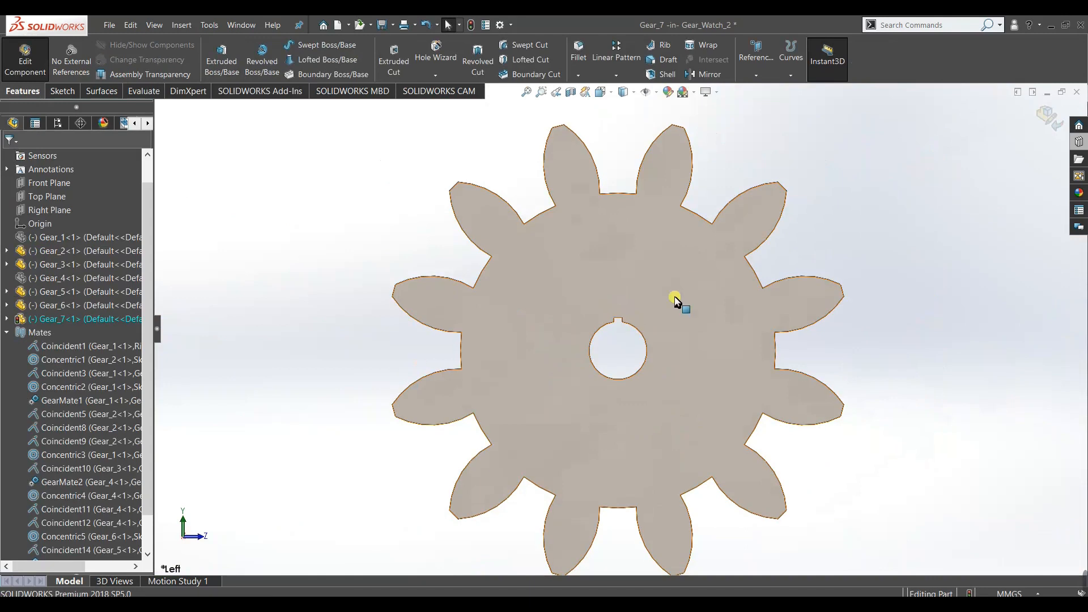
click(1038, 121)
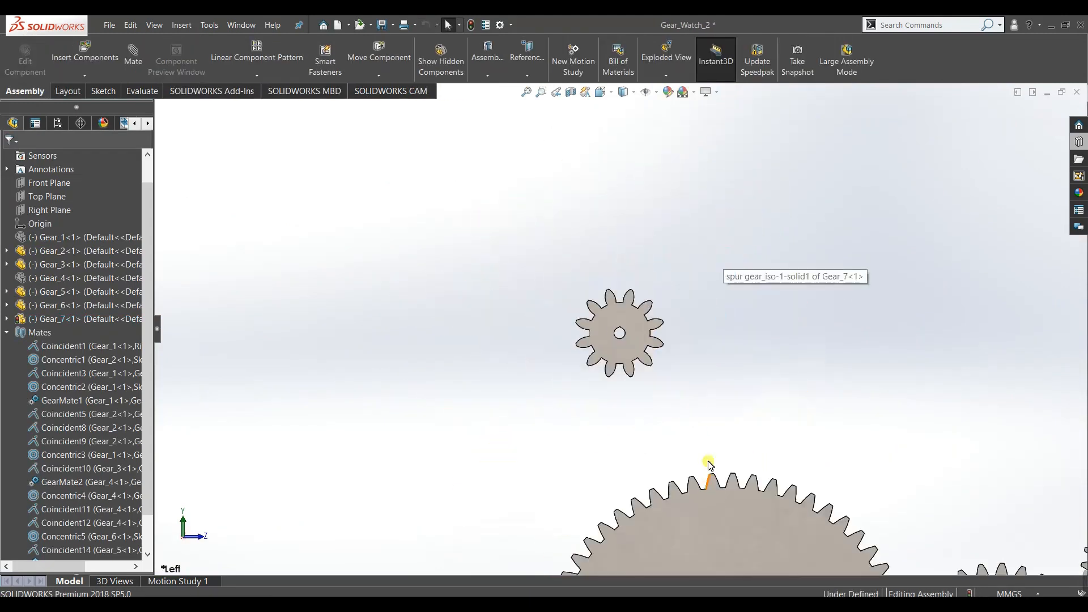
Add a concentric mate between Gear_7's bore and Gear_6's cylindrical hub.
scroll(702, 448, down, 3)
middle_drag(692, 457, 754, 446)
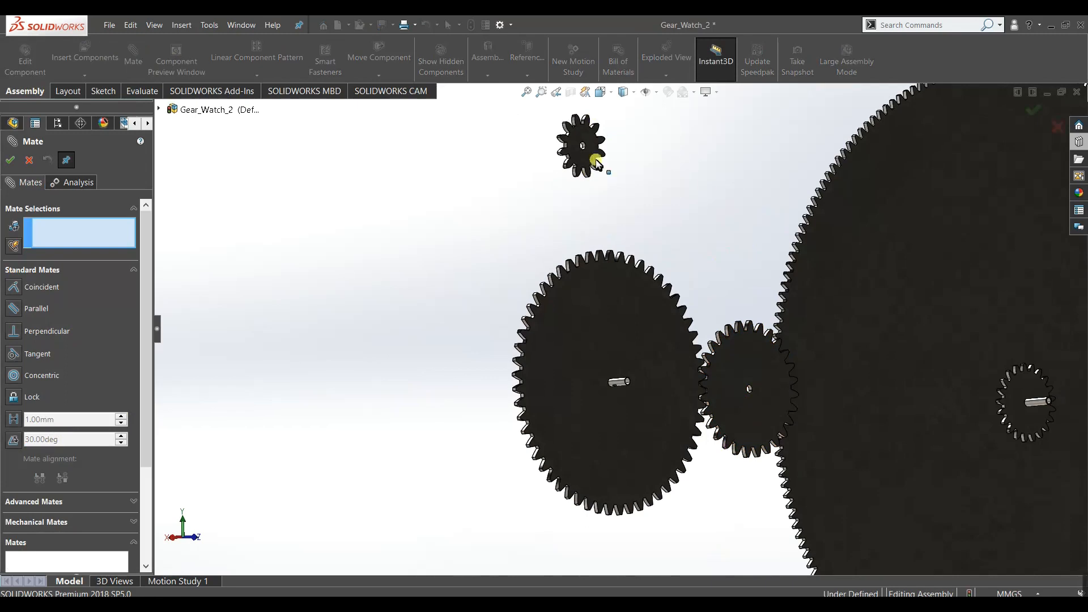
scroll(627, 175, down, 3)
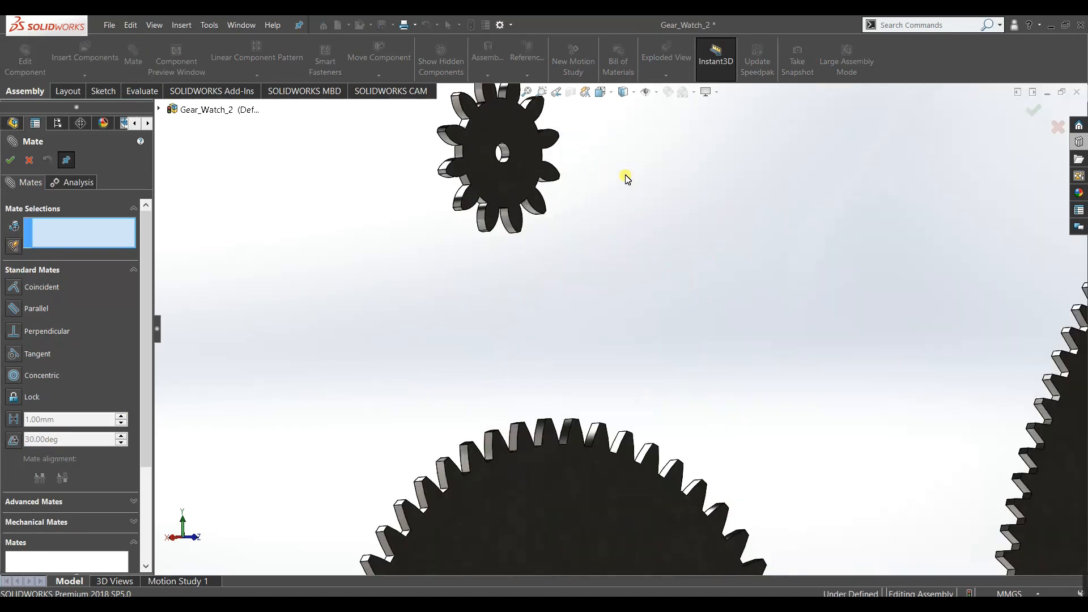
click(505, 152)
scroll(599, 444, up, 5)
scroll(615, 439, down, 4)
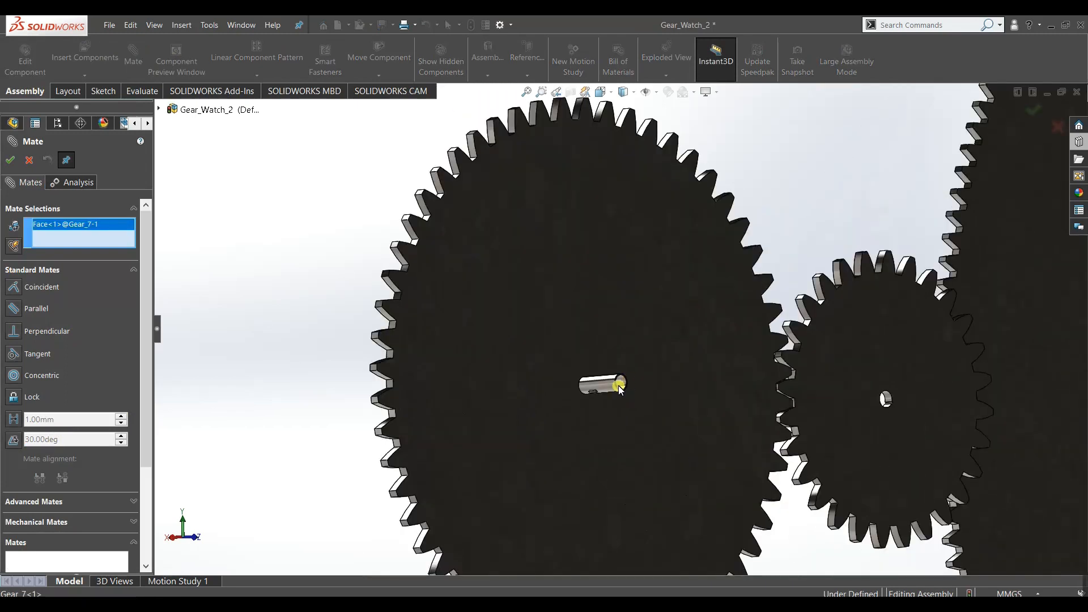
click(610, 391)
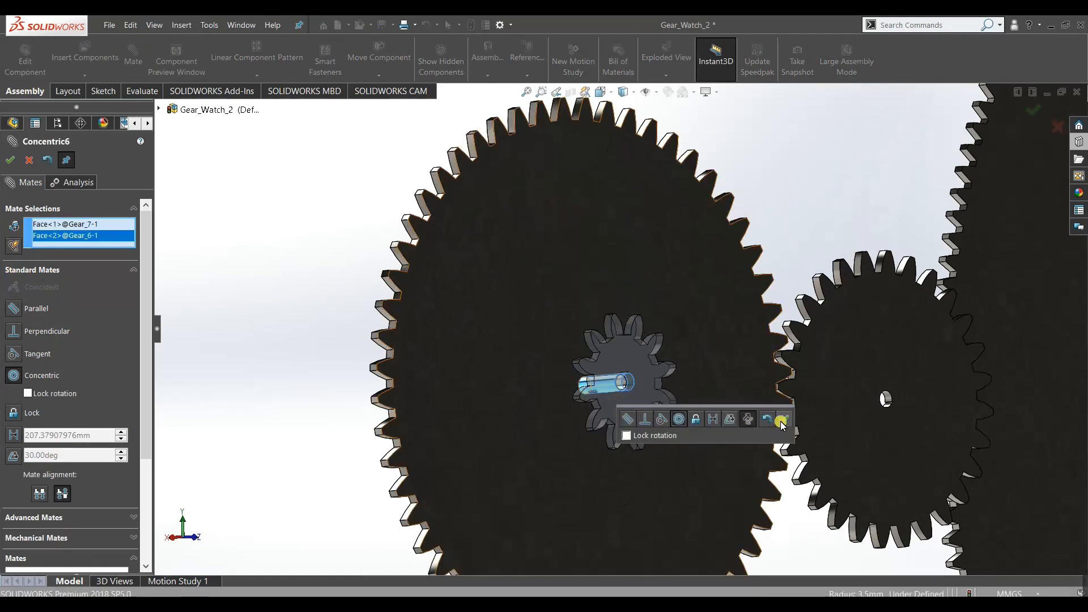
key(Return)
Mate the long outer face of Gear_6's key coincident with the matching inner face of Gear_7's keyway.
scroll(620, 386, down, 6)
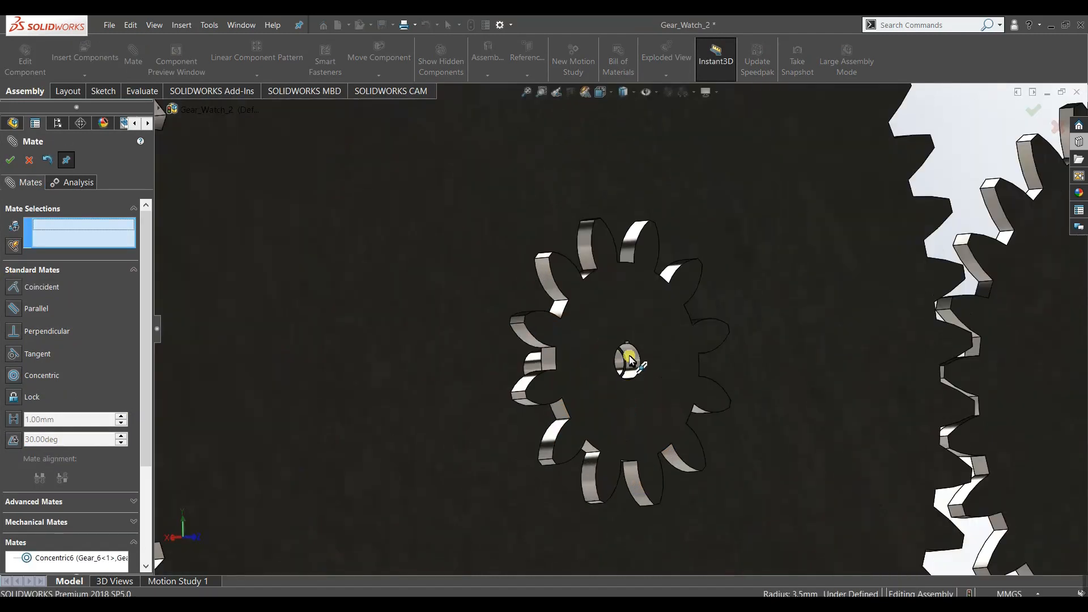
middle_drag(569, 437, 736, 474)
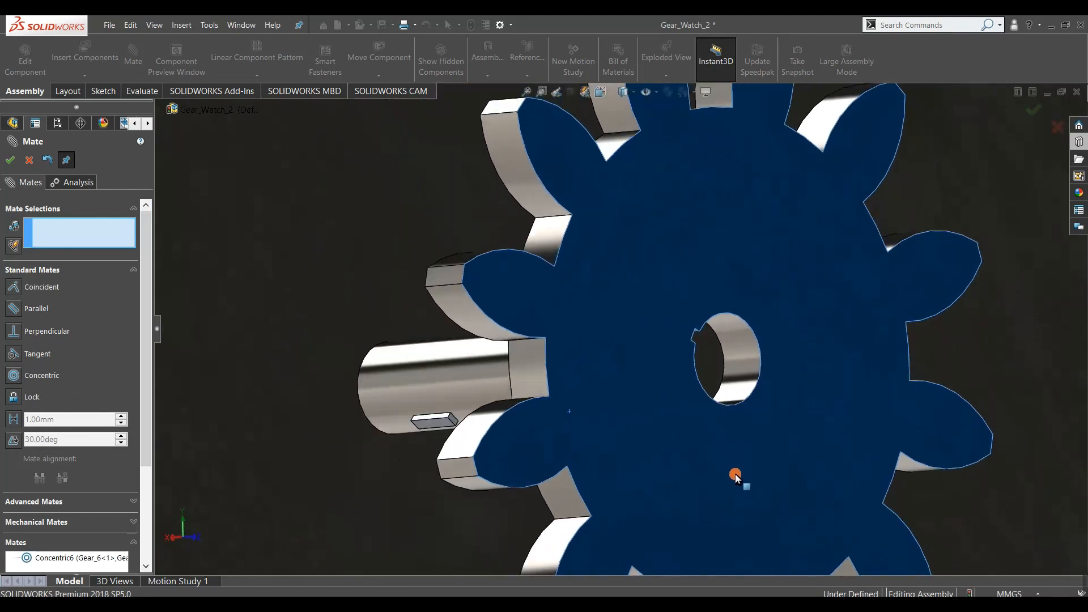
click(441, 420)
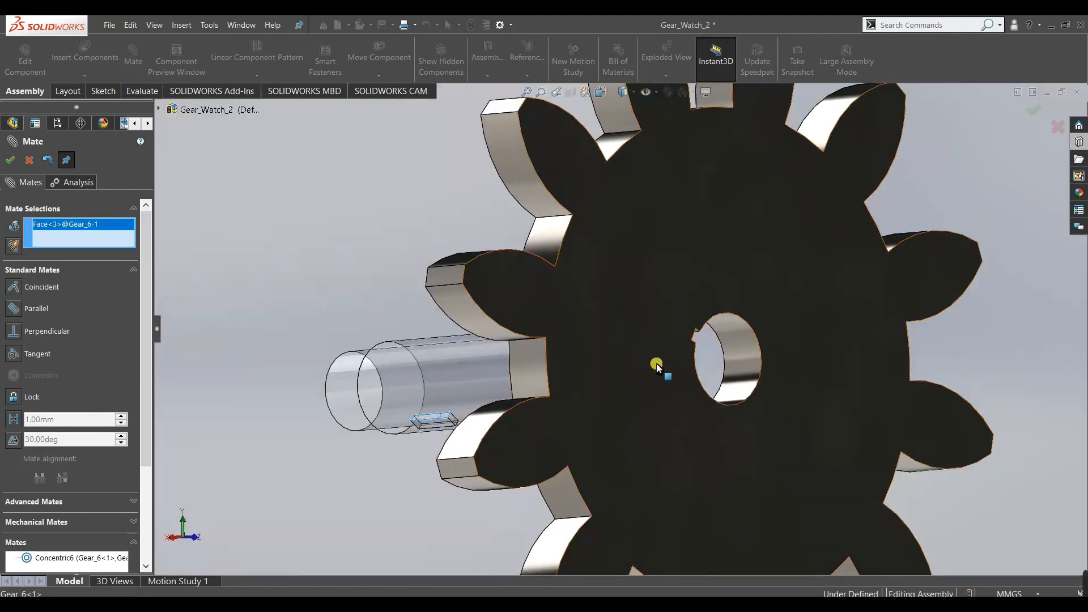
scroll(680, 351, down, 6)
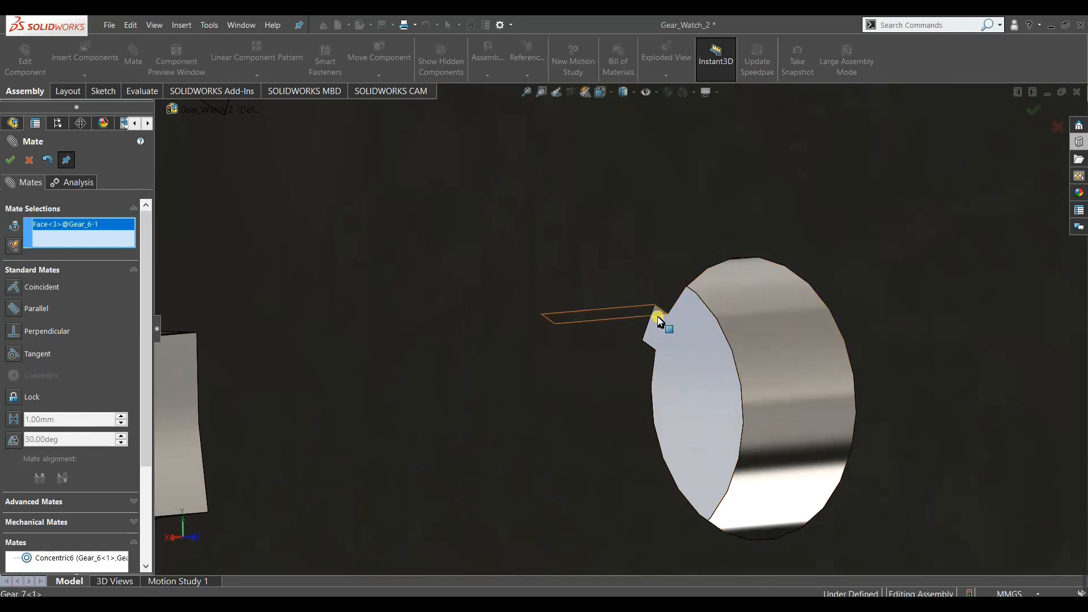
click(659, 315)
click(804, 378)
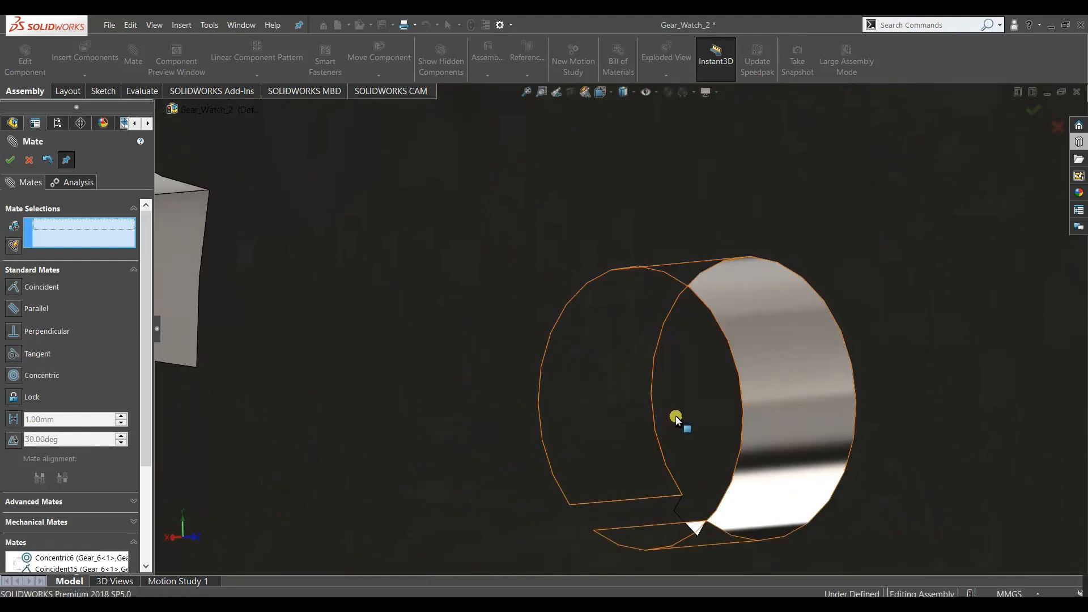
Add a coincident mate between the end face of Gear_6's key and Gear_7's flat side face, and finish mating.
scroll(624, 431, up, 5)
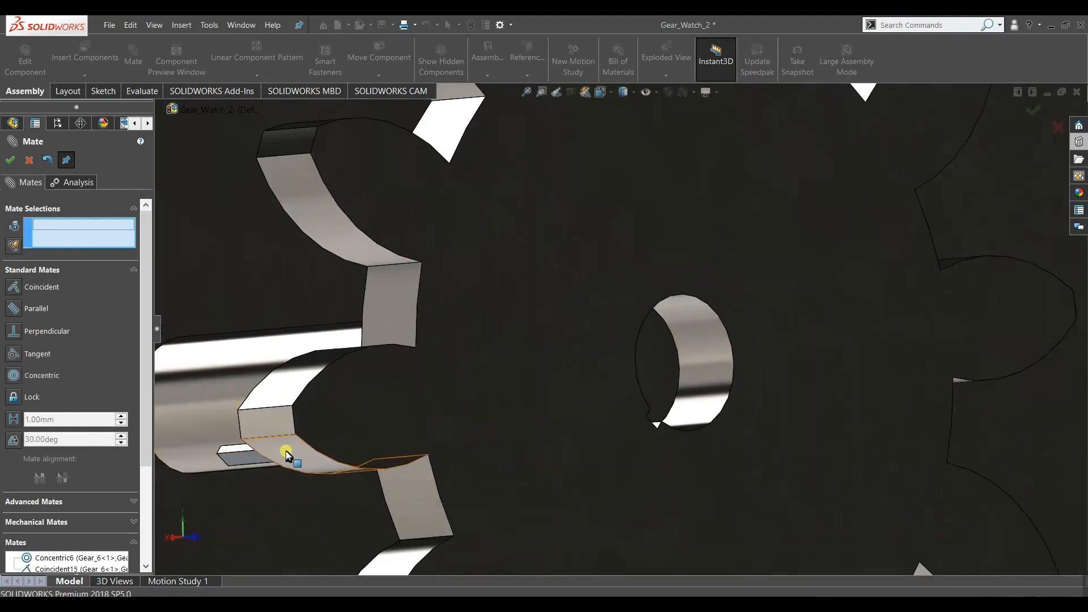
middle_drag(287, 449, 287, 420)
middle_drag(294, 532, 459, 486)
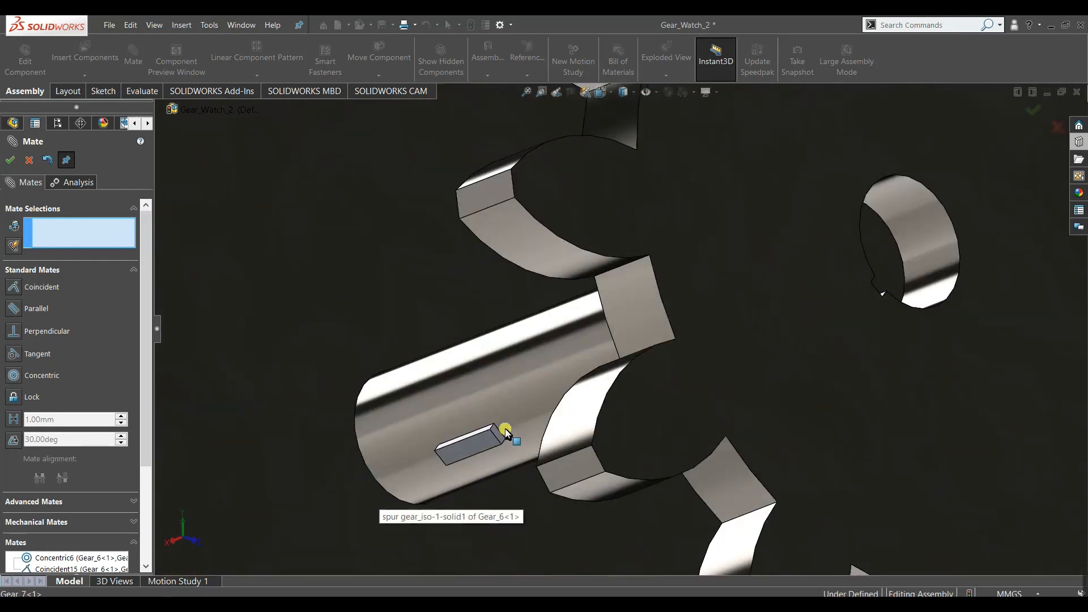
click(498, 436)
click(774, 398)
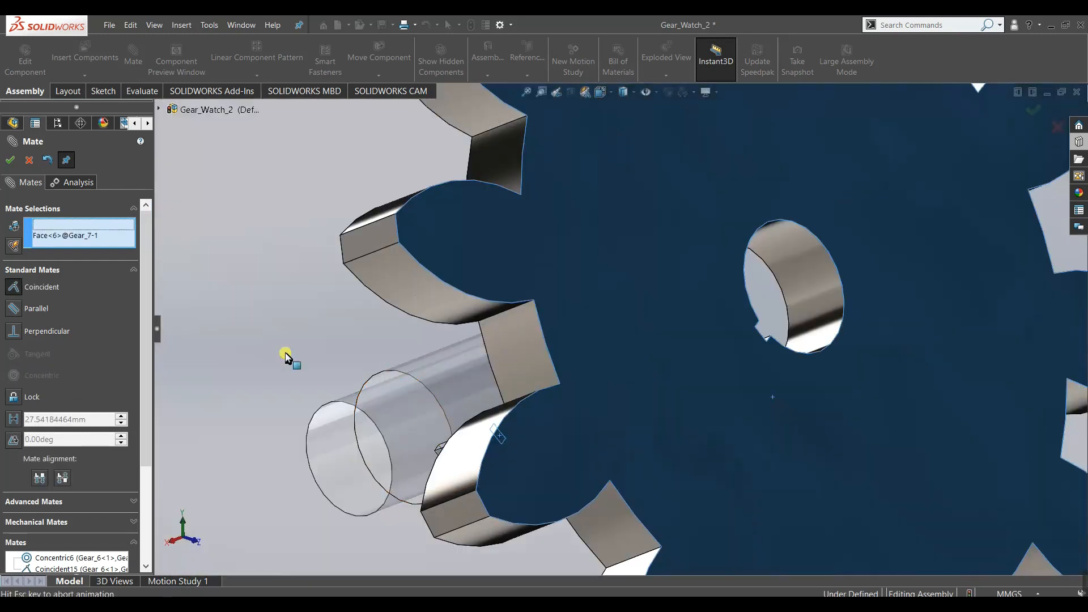
click(10, 160)
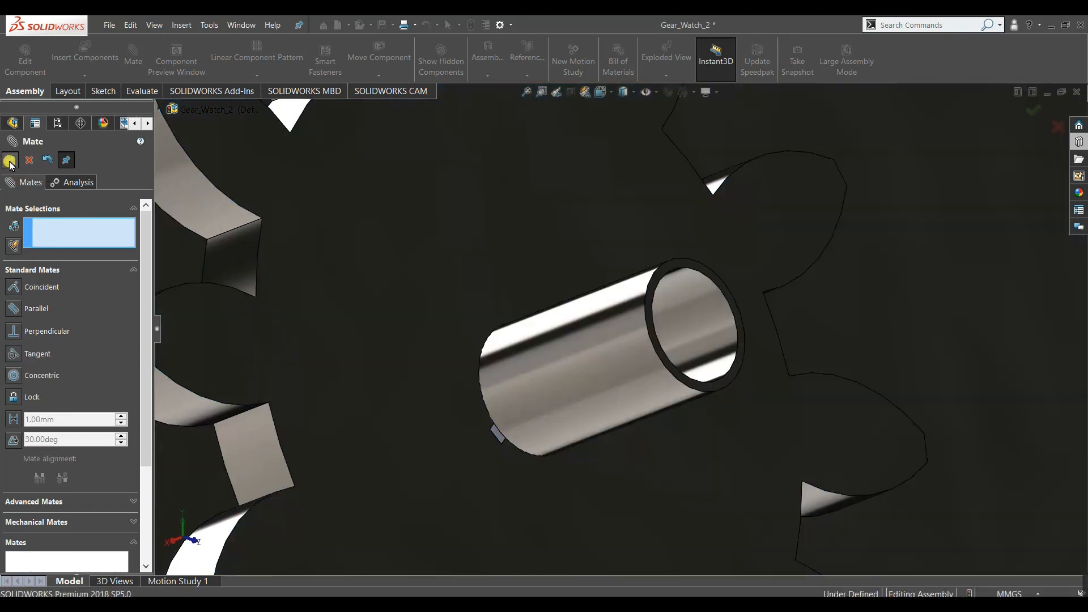
click(10, 160)
Show the hidden Gear_4 component to view it against the smaller gears.
scroll(417, 315, up, 8)
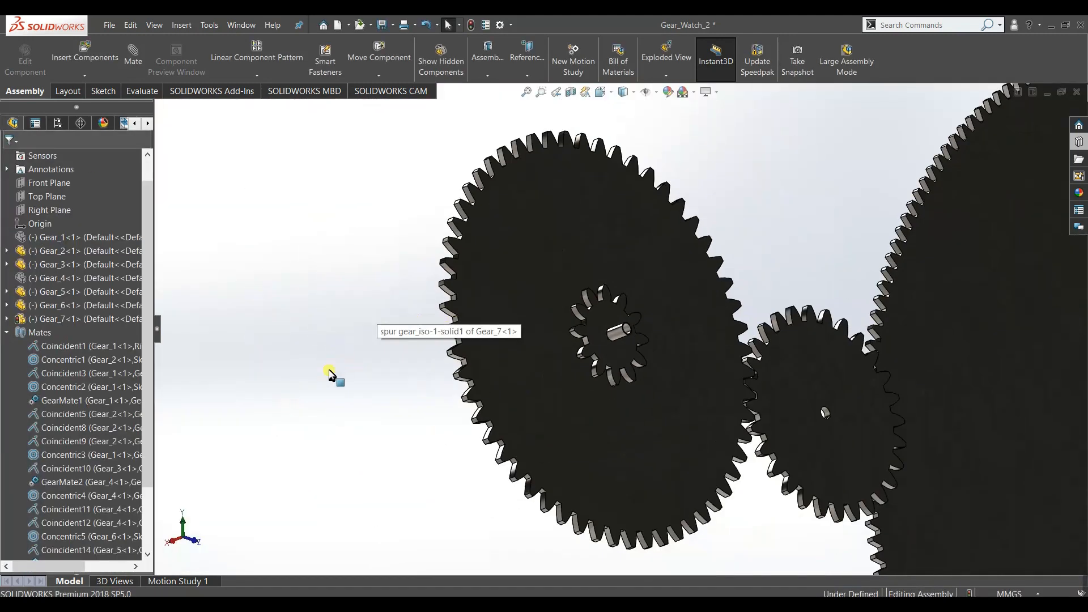
scroll(306, 431, up, 5)
middle_drag(428, 378, 404, 381)
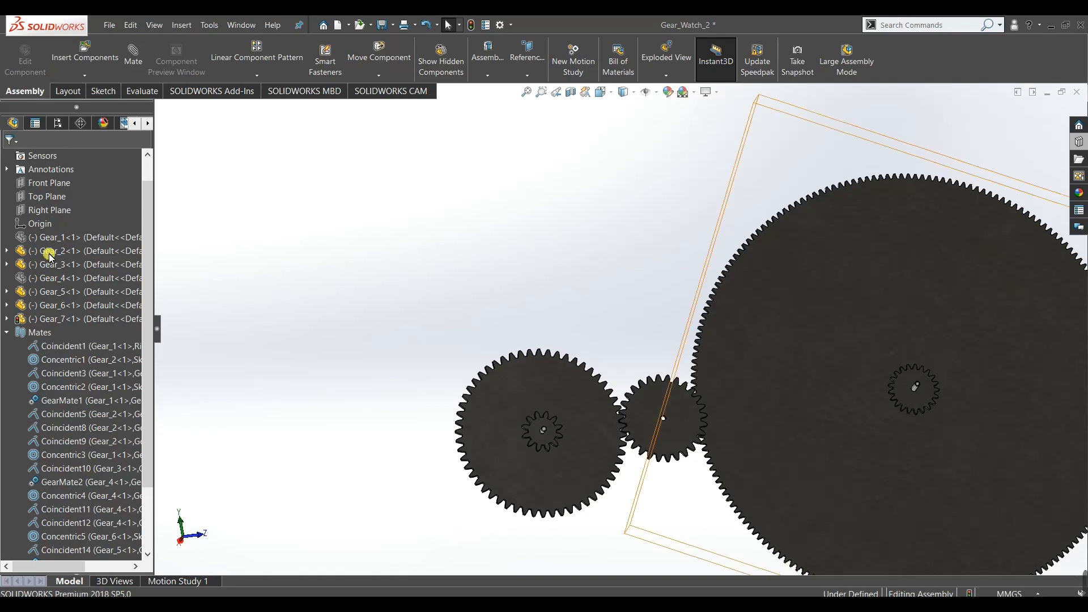
click(39, 278)
right_click(40, 278)
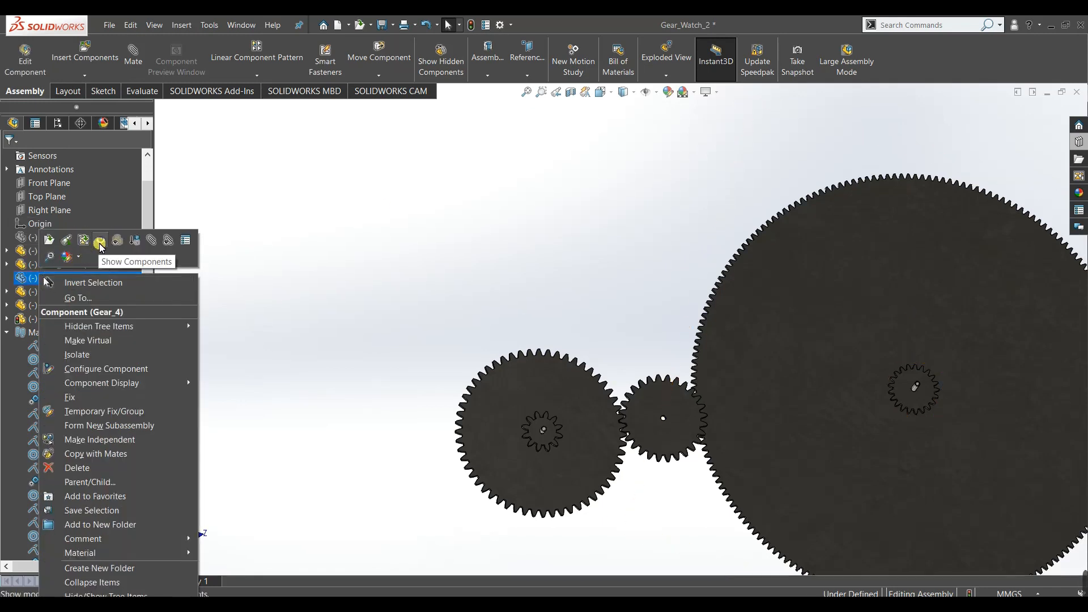
click(77, 282)
middle_drag(266, 408, 296, 298)
scroll(673, 397, up, 5)
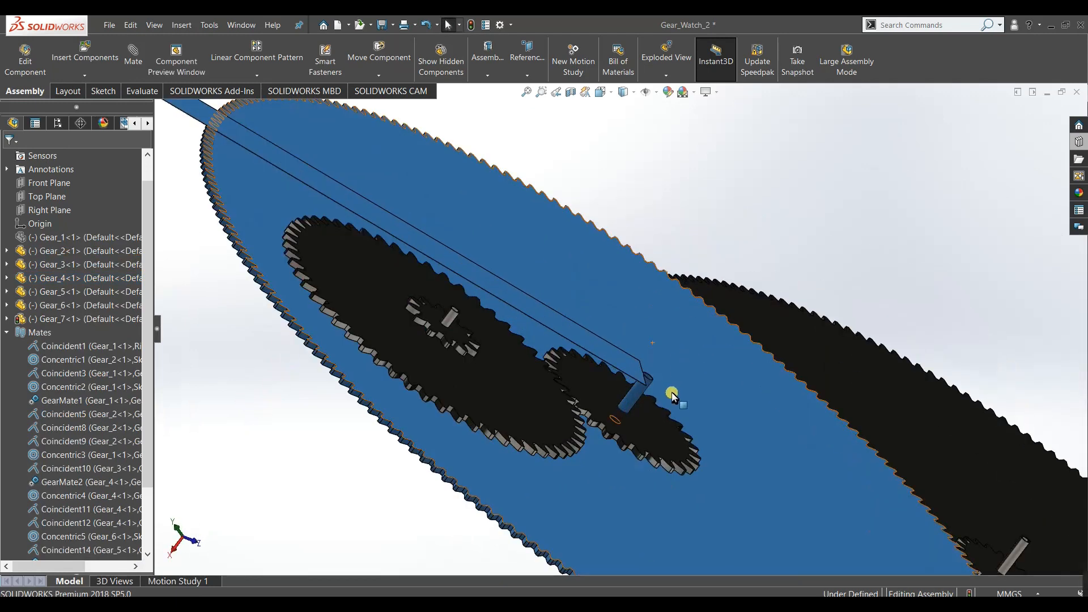
Hide Gear_4 again.
click(694, 212)
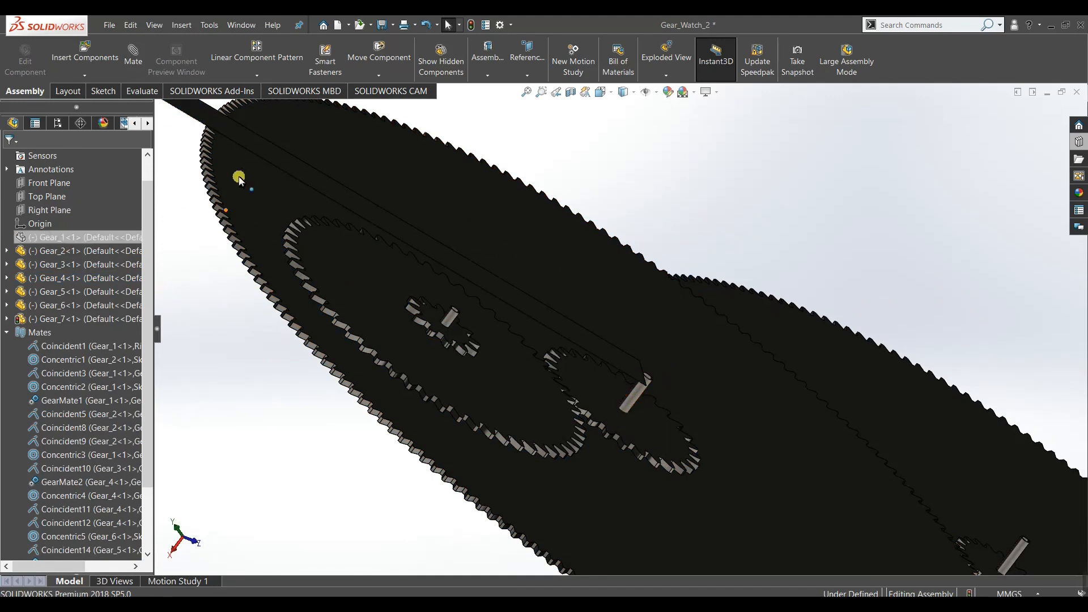
click(249, 202)
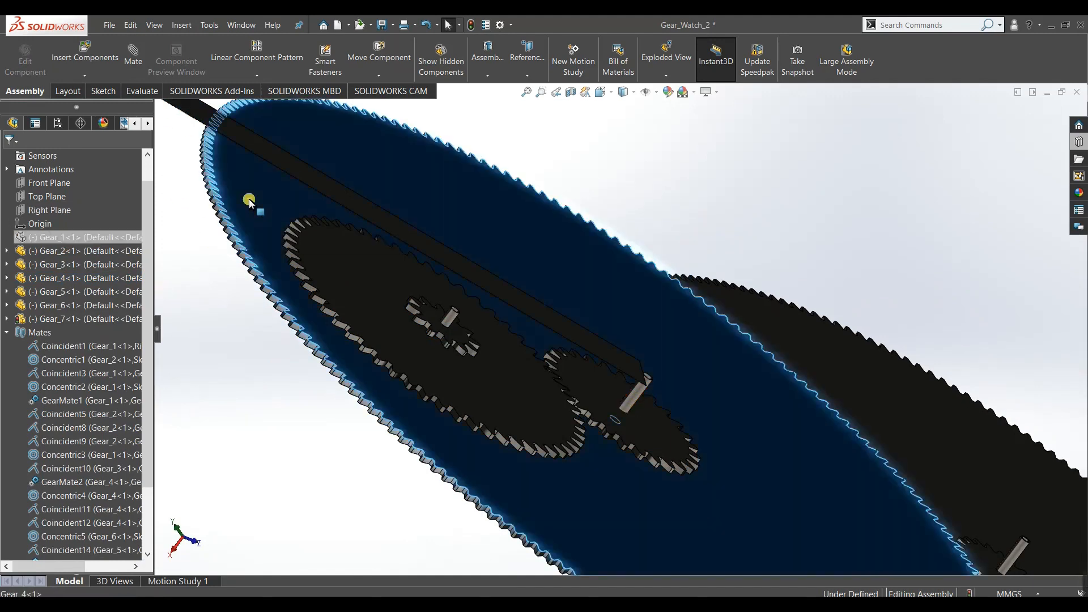
right_click(249, 201)
click(324, 149)
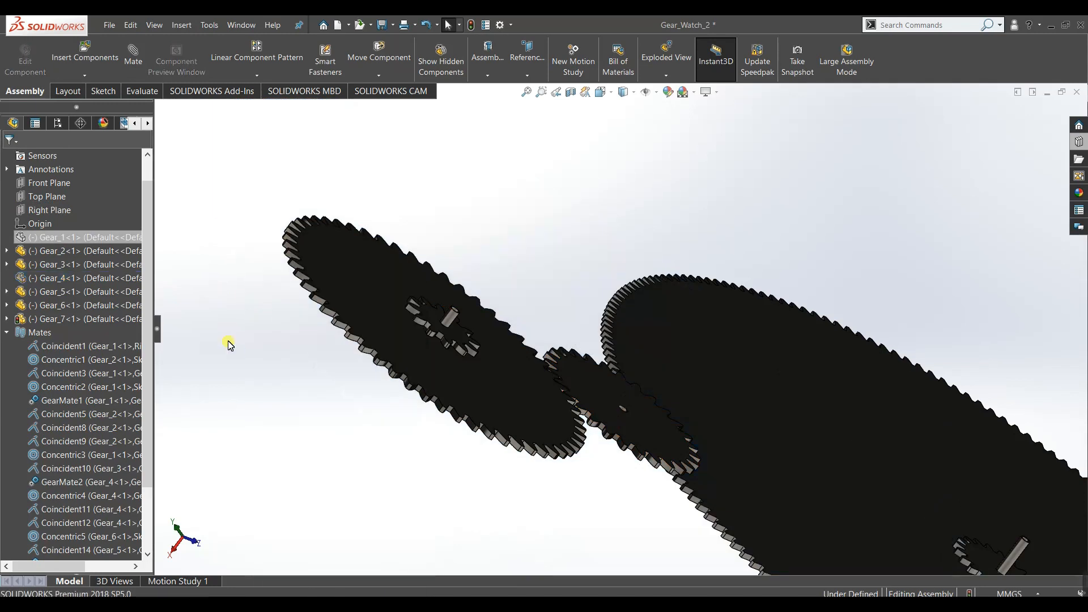
Insert the Gear_8 part into the assembly and place it beside Gear_6.
click(85, 53)
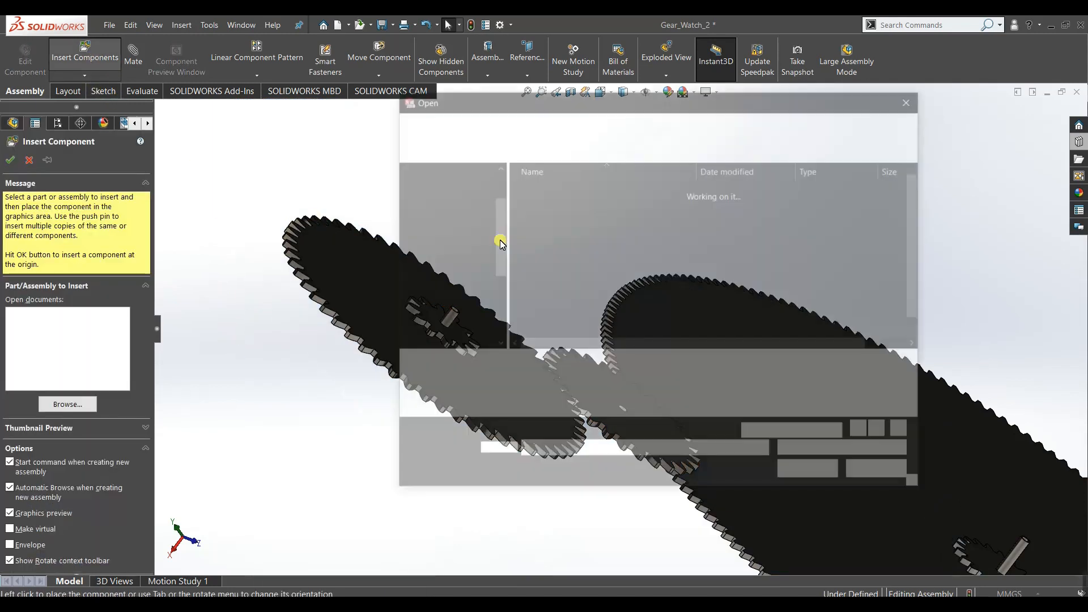
double_click(558, 297)
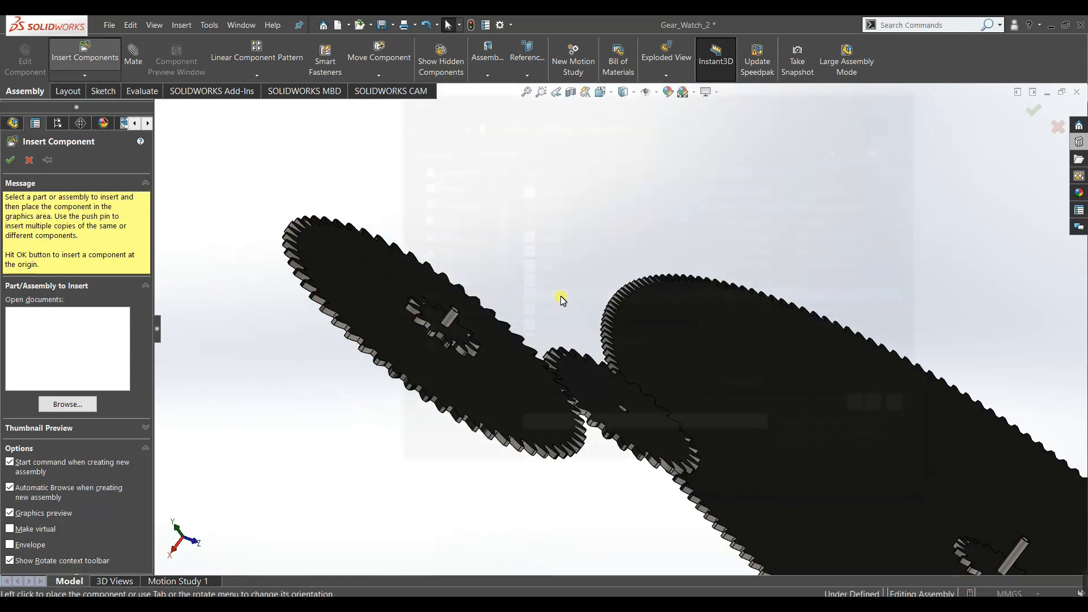
click(525, 222)
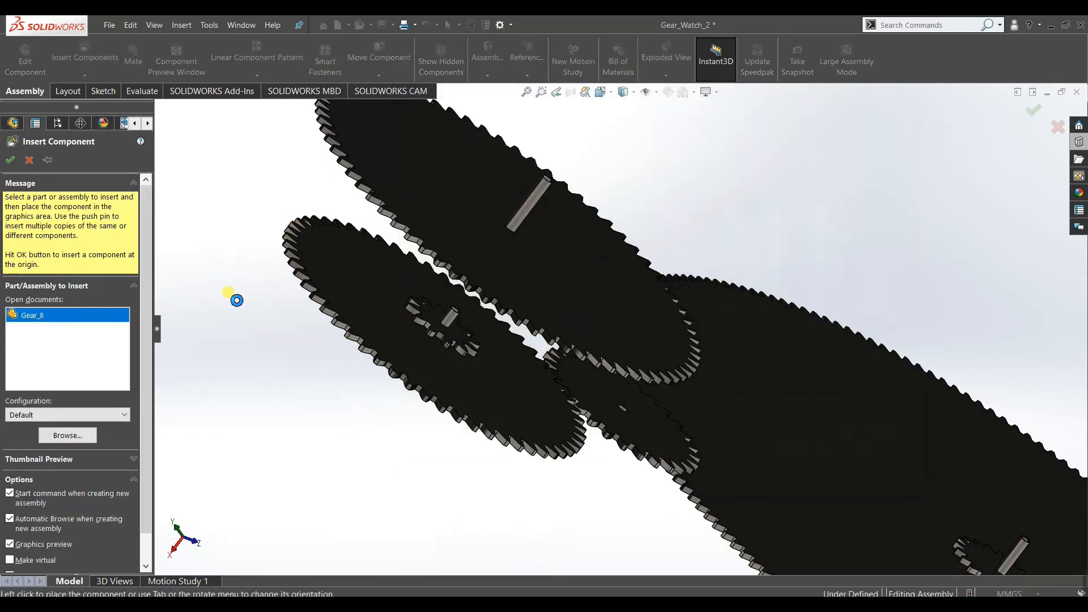
click(8, 163)
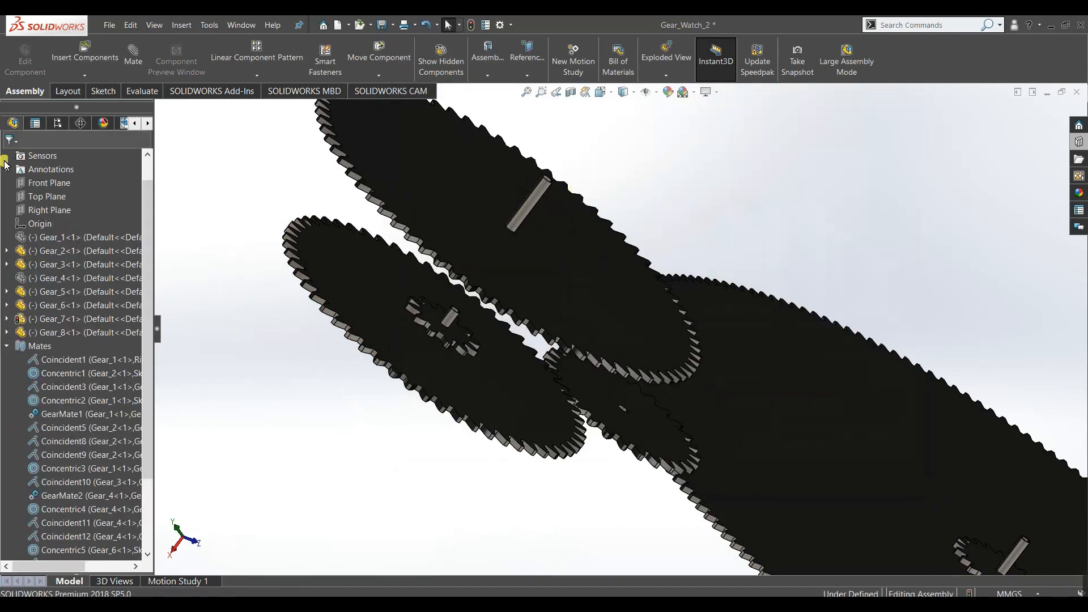
Add a concentric mate between Gear_8's shaft and Gear_5's bore.
click(514, 211)
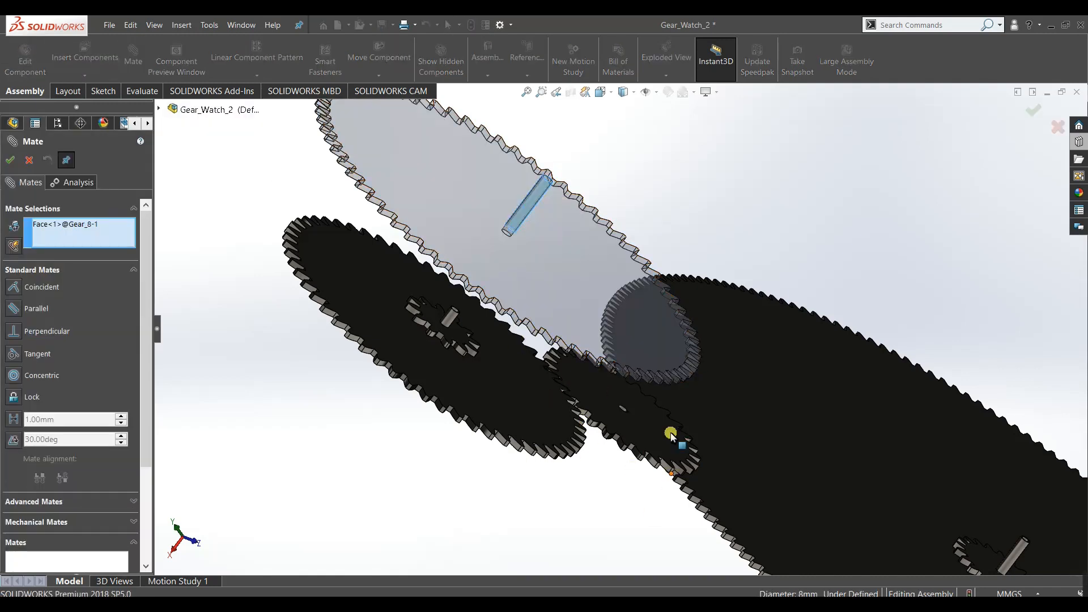
scroll(664, 435, down, 8)
click(553, 322)
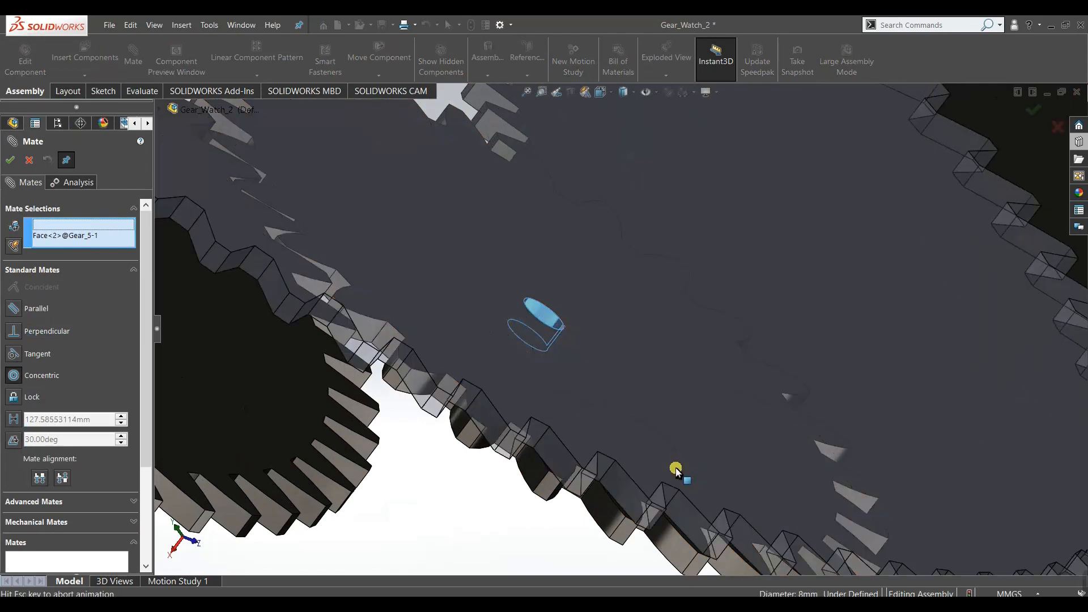
click(9, 160)
Rotate Gear_7 so one of its teeth sits in a tooth gap of Gear_8.
scroll(680, 437, up, 10)
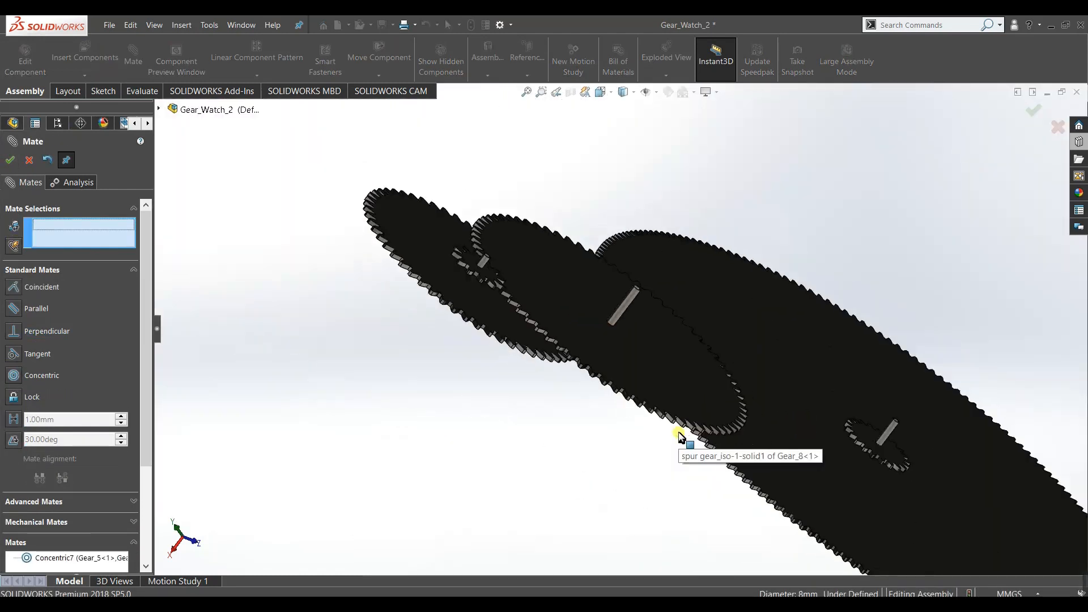
middle_drag(593, 455, 543, 584)
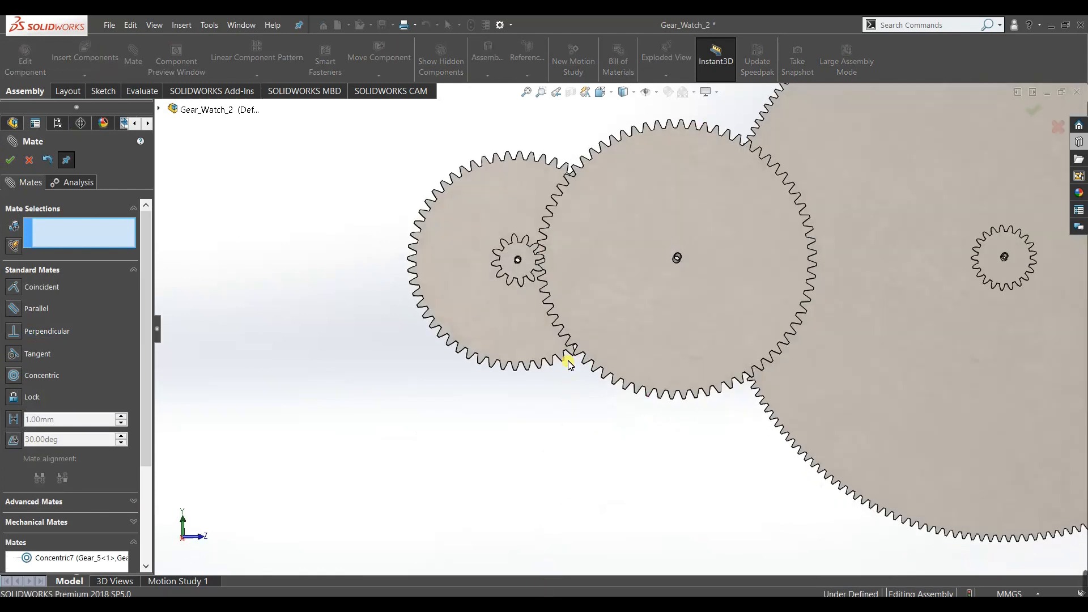
scroll(550, 220, down, 8)
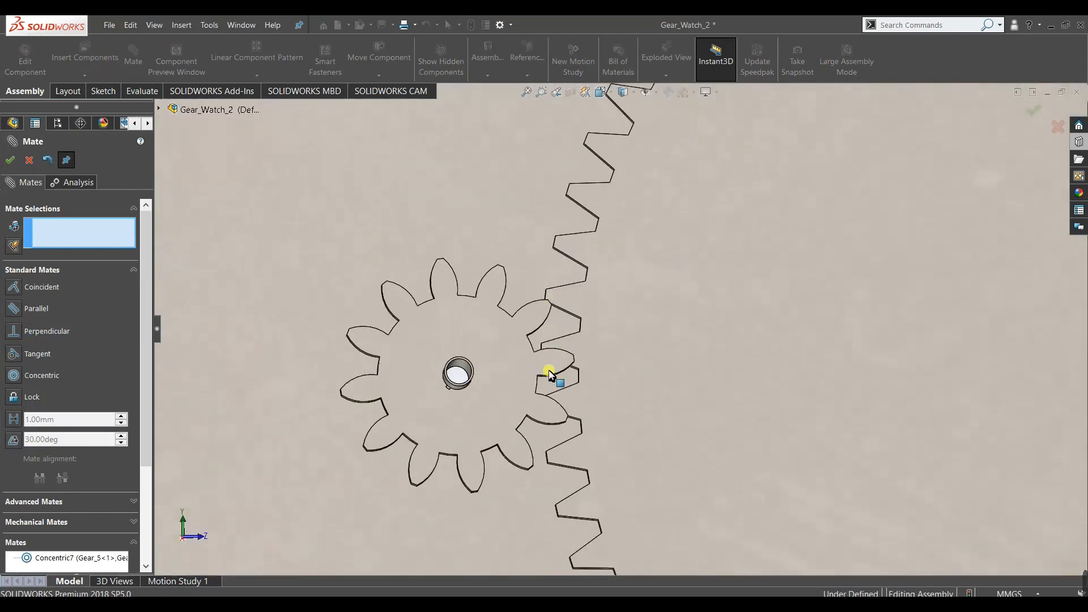
mouse_move(549, 367)
mouse_down()
mouse_move(554, 390)
mouse_move(553, 352)
mouse_move(554, 363)
mouse_up()
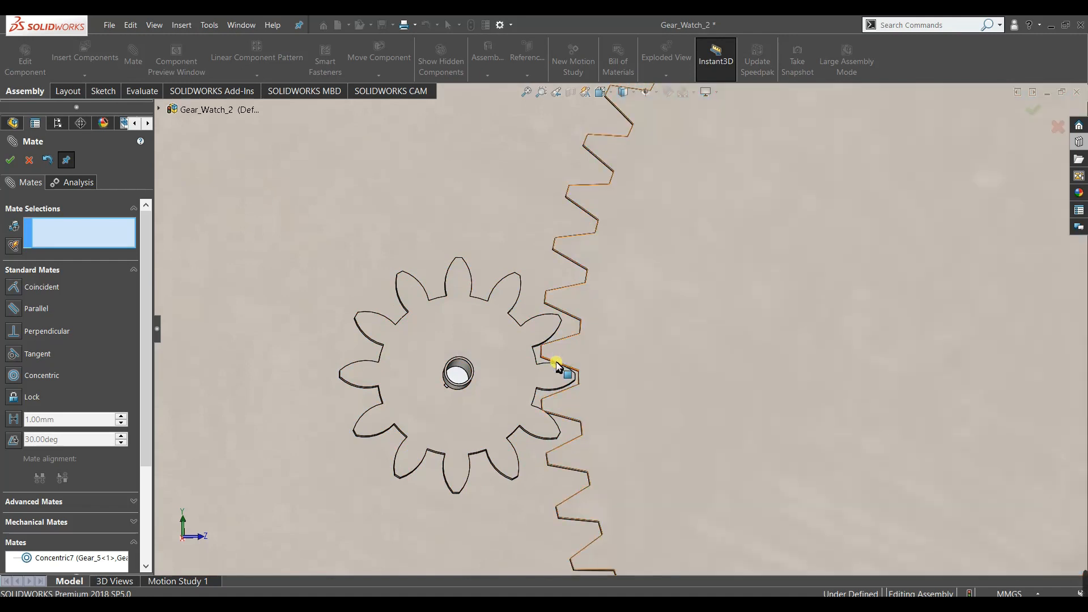
scroll(586, 370, down, 5)
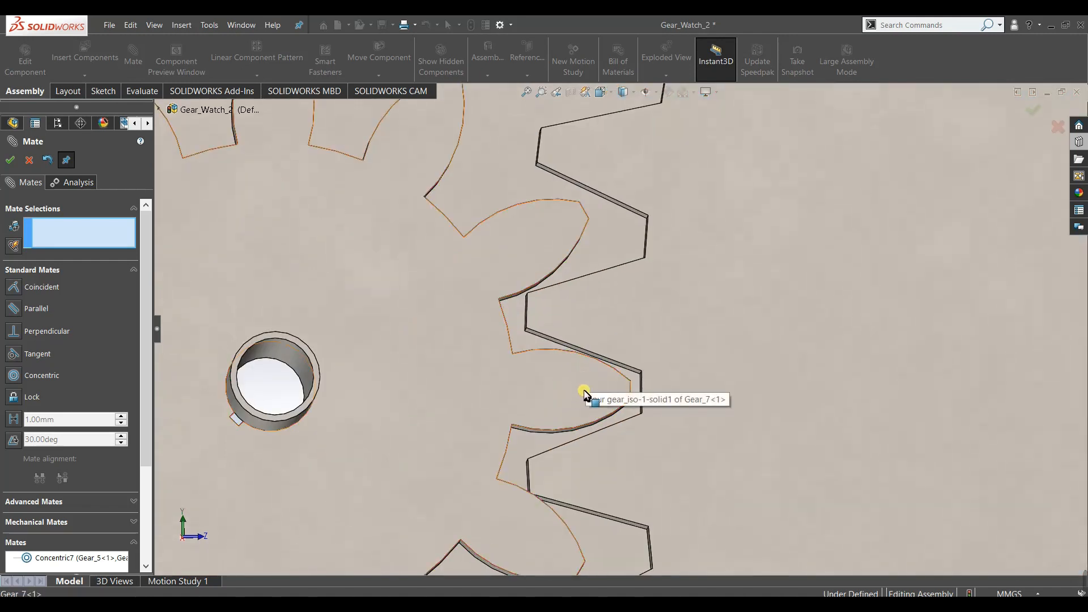
Fine-tune the rotation of the Gear_8 wheel so its tooth gap lines up with the Gear_7 tooth.
drag(576, 485, 575, 482)
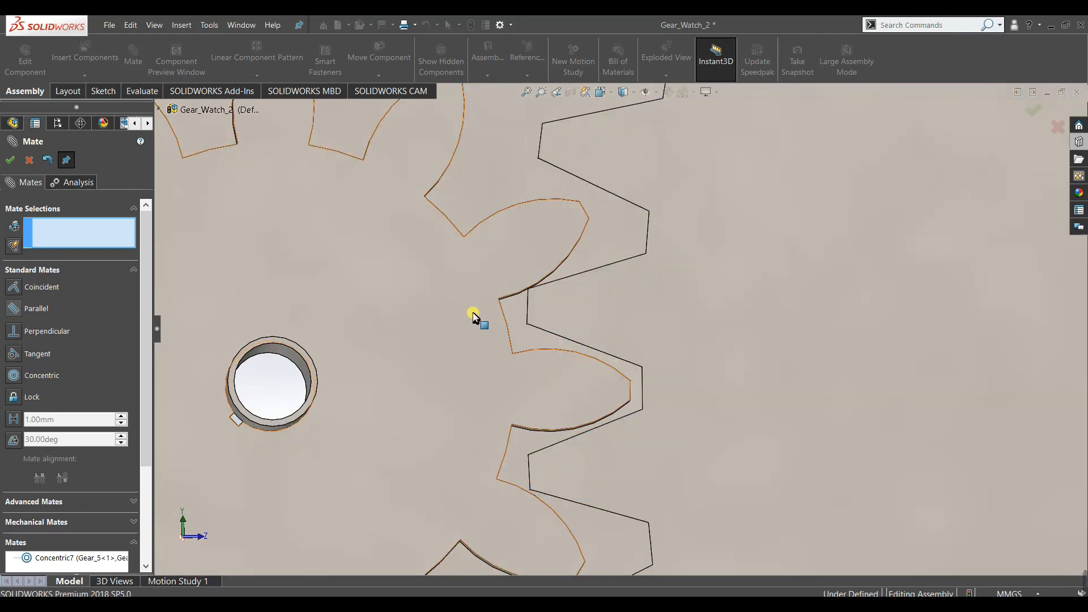
drag(537, 315, 539, 316)
click(53, 502)
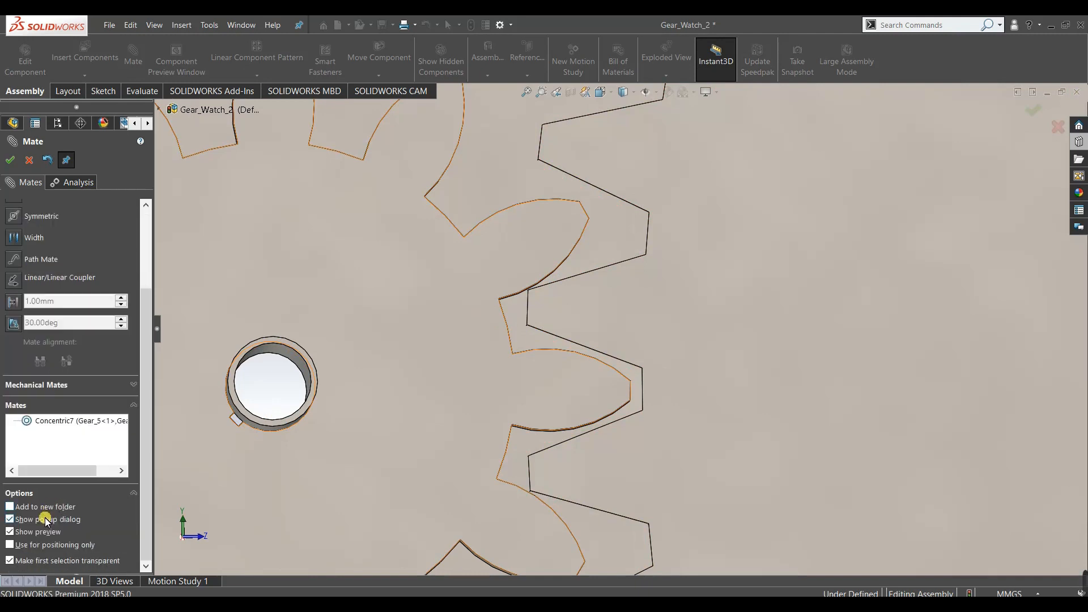
scroll(148, 377, down, 2)
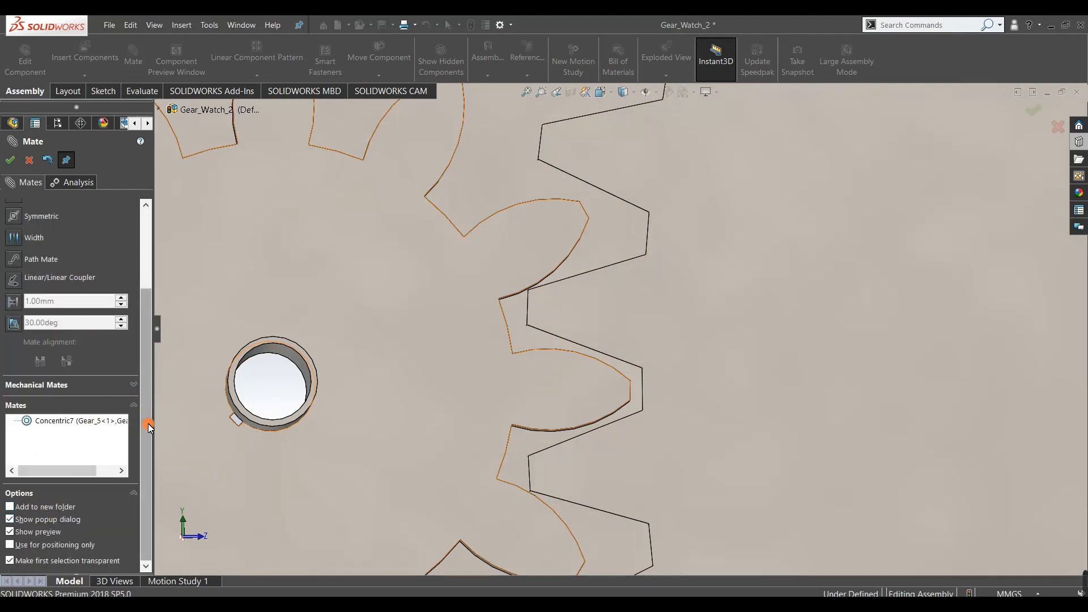
click(47, 386)
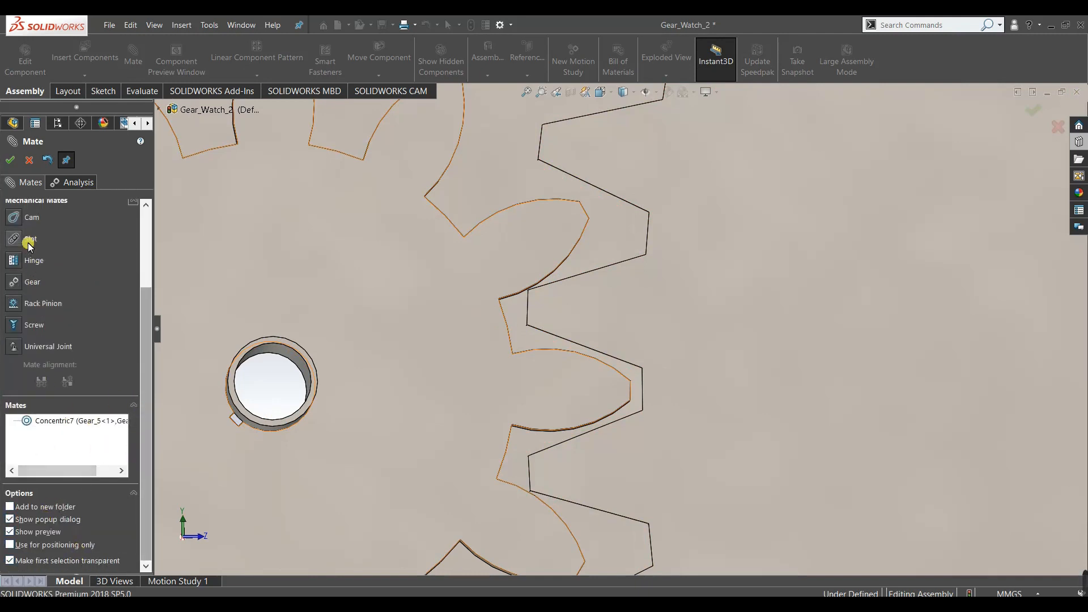
click(19, 282)
scroll(317, 408, up, 5)
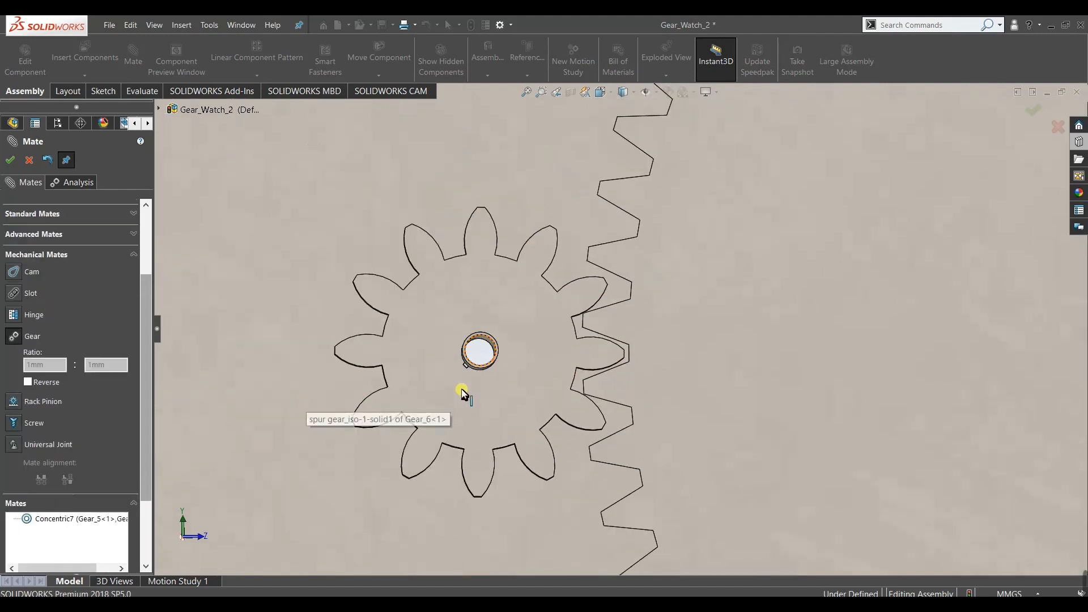
scroll(759, 340, down, 8)
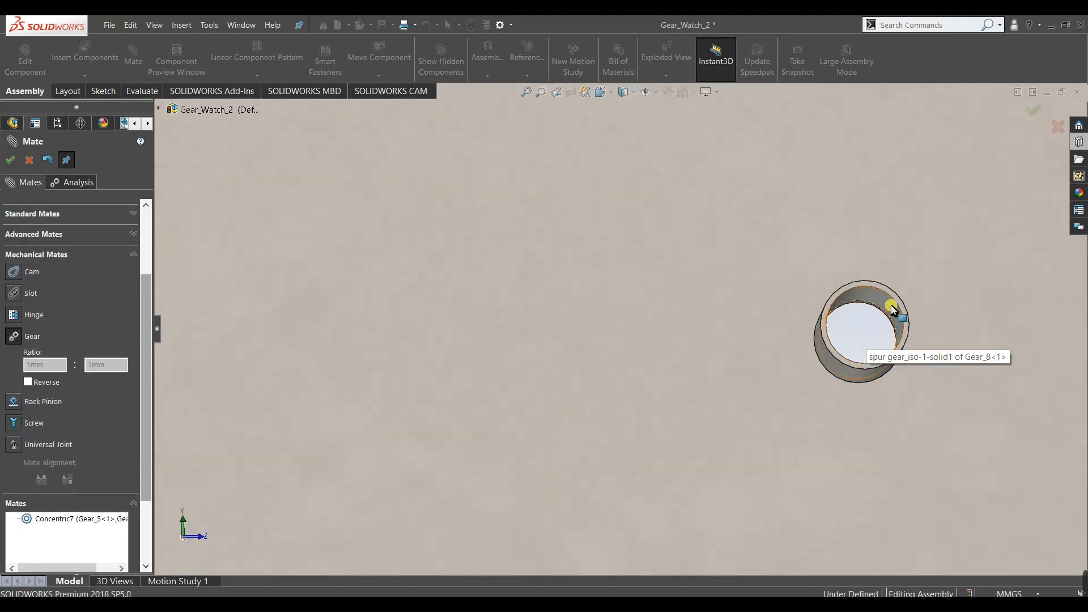
click(893, 309)
scroll(777, 357, up, 10)
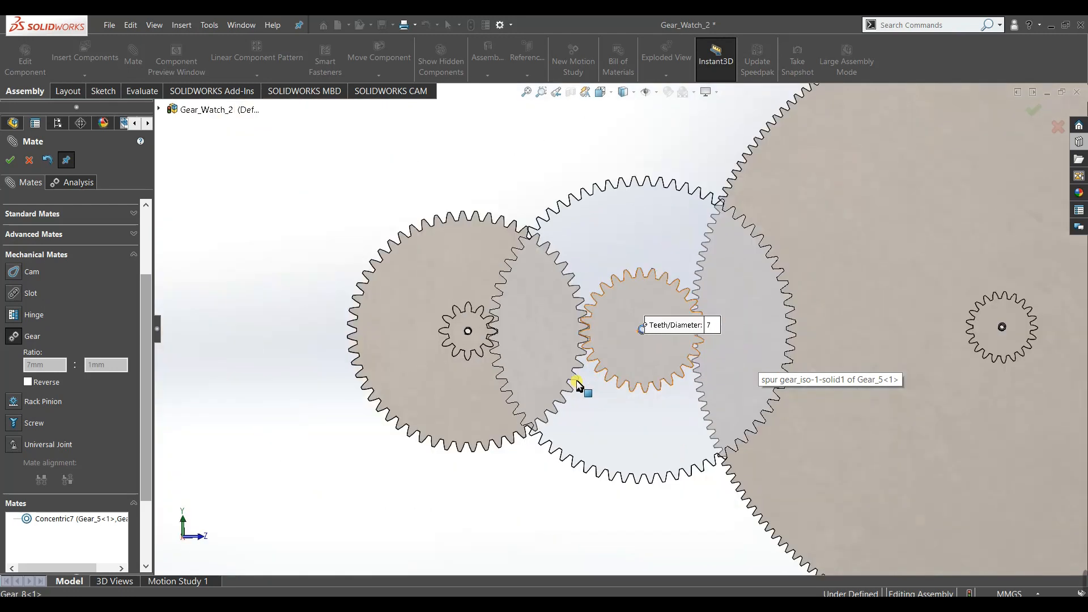
click(553, 442)
middle_drag(553, 442, 578, 428)
scroll(498, 317, down, 10)
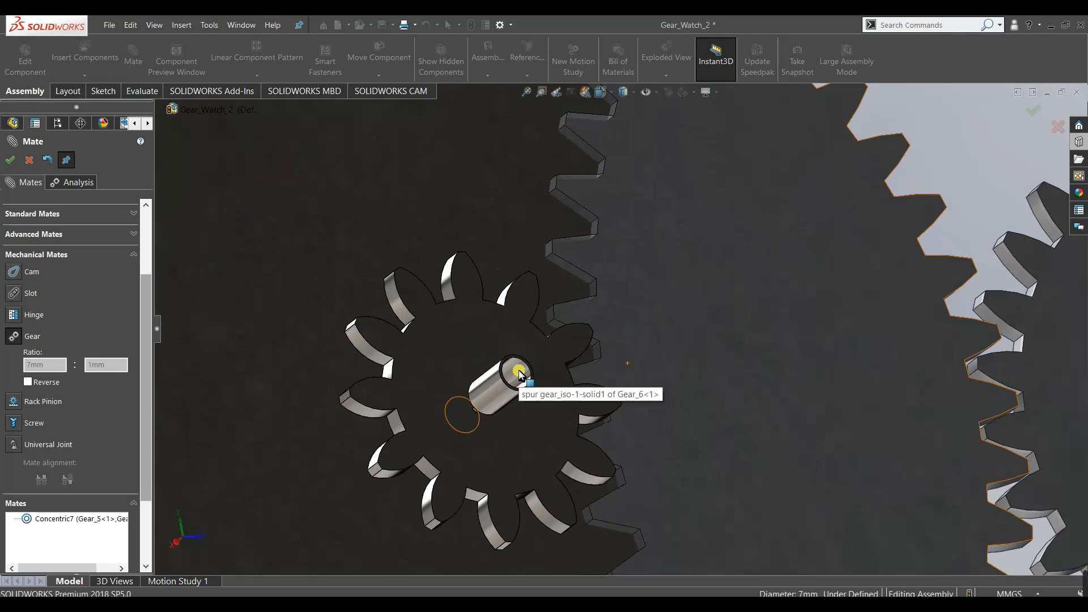
scroll(519, 375, up, 5)
click(28, 159)
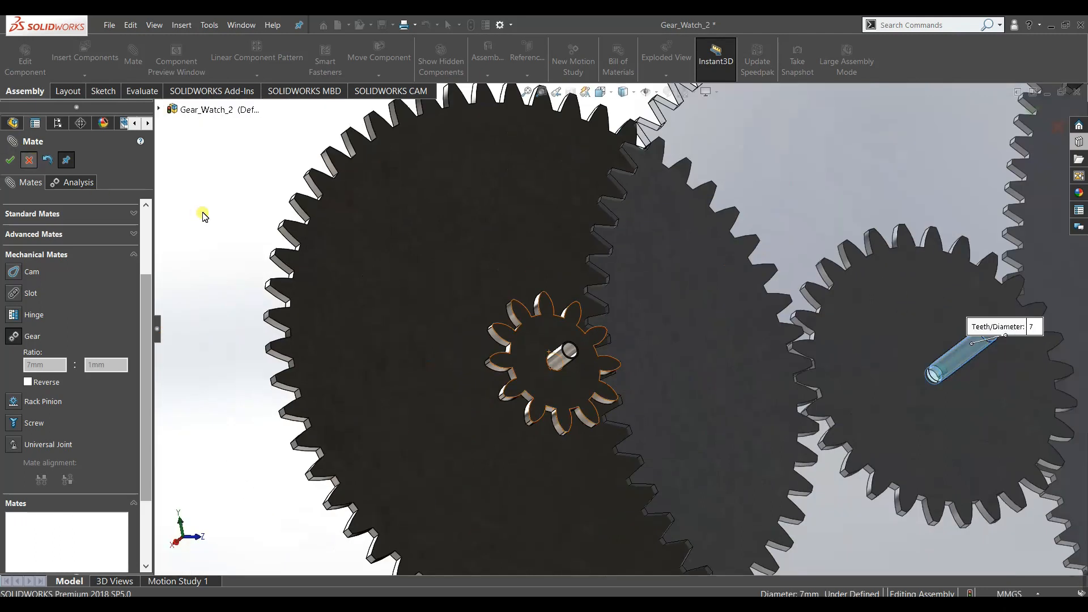
Hide Gear_5 and Gear_6 to expose the backs of Gear_7 and Gear_8.
scroll(624, 323, up, 5)
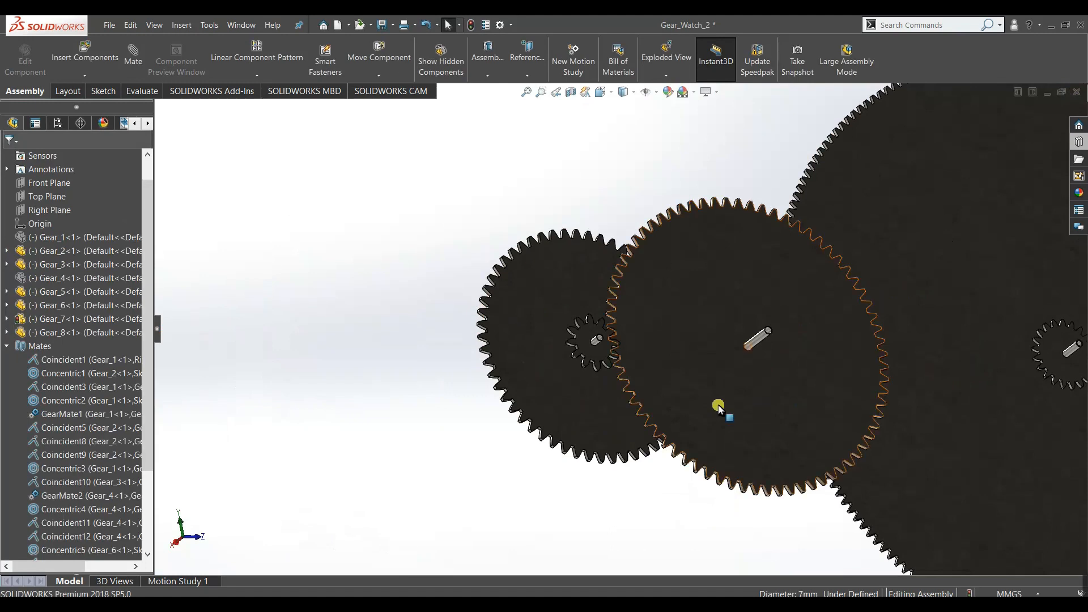
scroll(723, 255, up, 3)
middle_drag(627, 430, 697, 253)
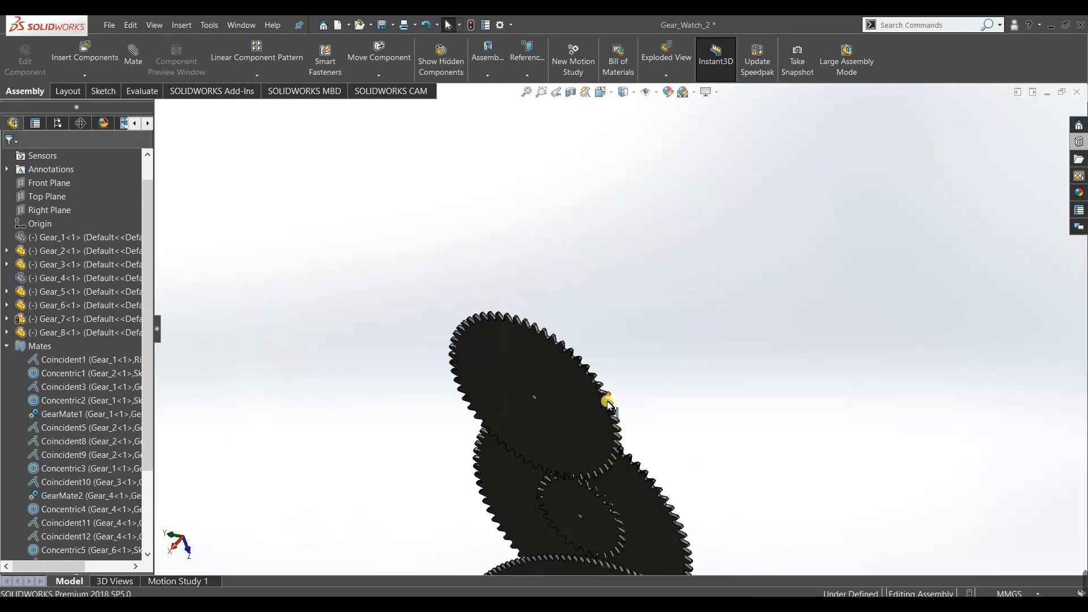
right_click(593, 502)
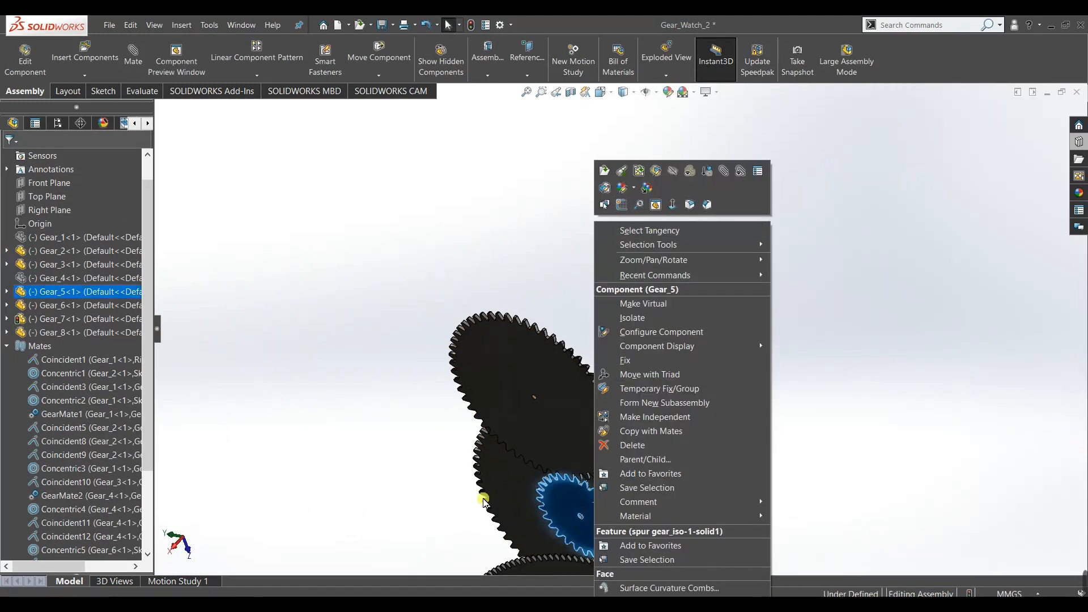
click(672, 171)
right_click(581, 385)
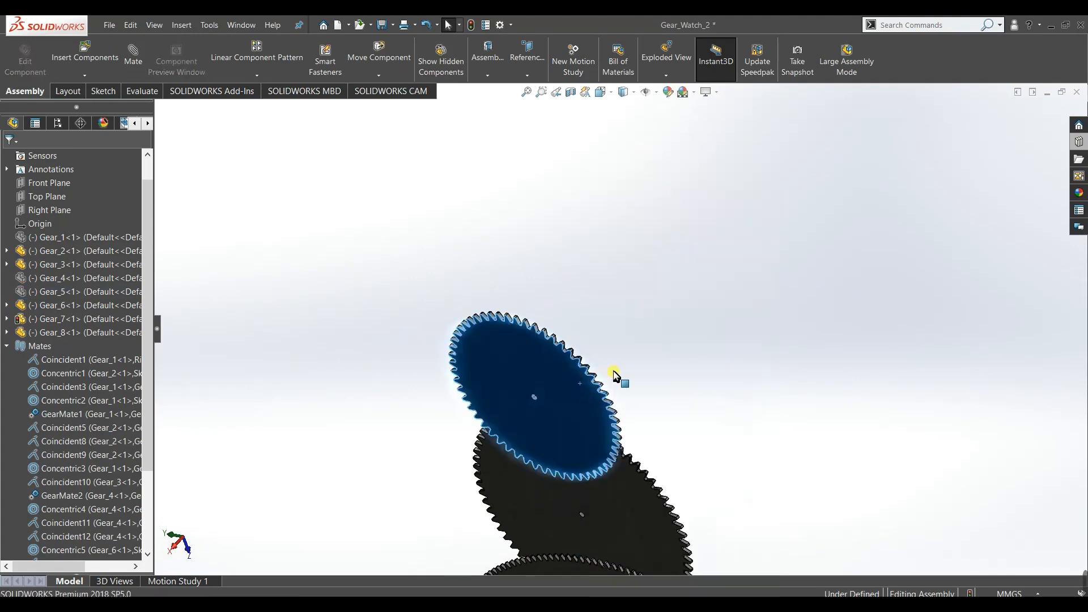
click(666, 170)
Add a coincident mate between the flat side faces of Gear_7 and Gear_8.
middle_drag(671, 301, 673, 348)
scroll(672, 348, down, 5)
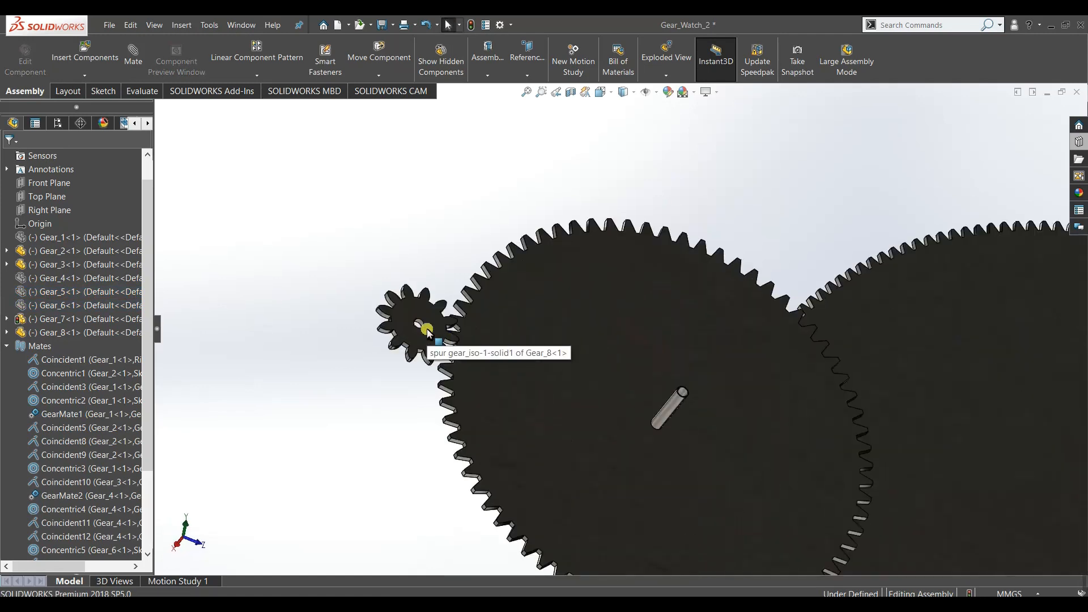
middle_drag(325, 398, 343, 412)
middle_drag(433, 389, 515, 340)
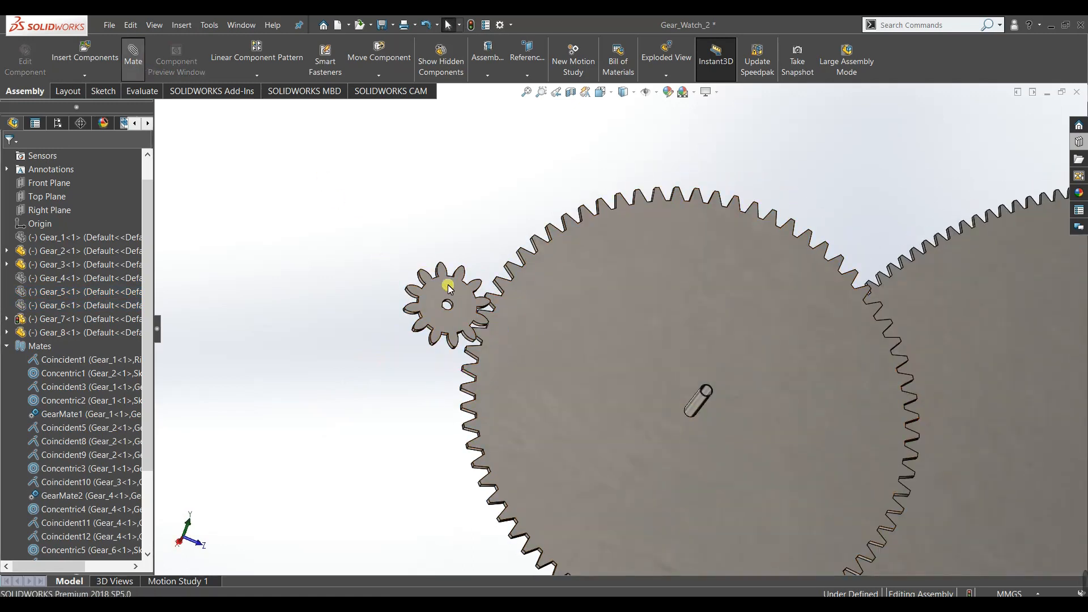
click(449, 288)
click(572, 321)
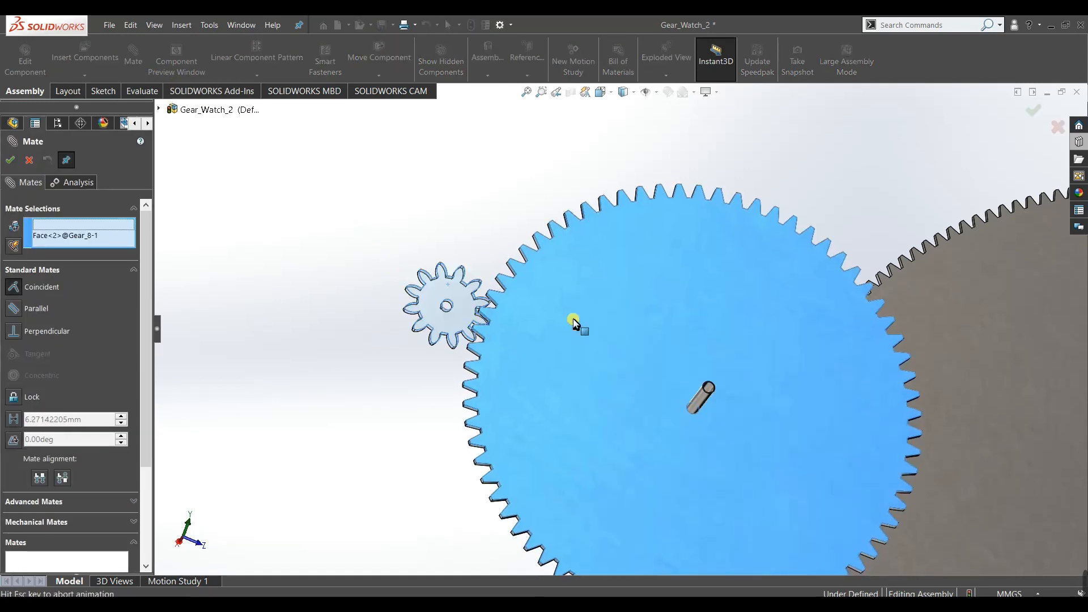
click(730, 302)
Set up a mechanical gear mate between Gear_7's bore and Gear_8's shaft.
middle_drag(353, 371, 347, 390)
scroll(446, 307, down, 4)
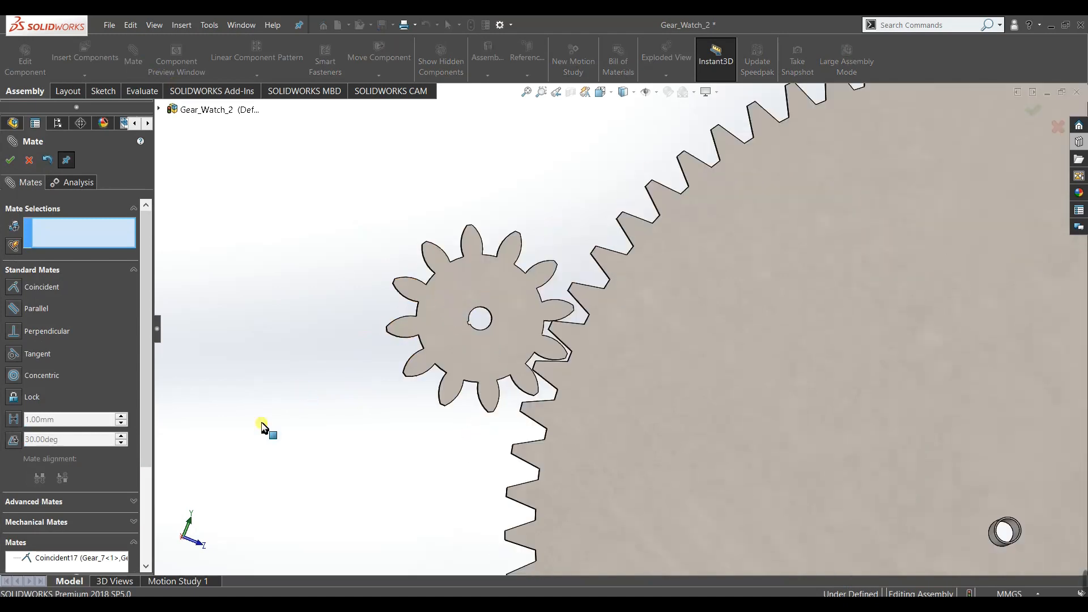
click(126, 522)
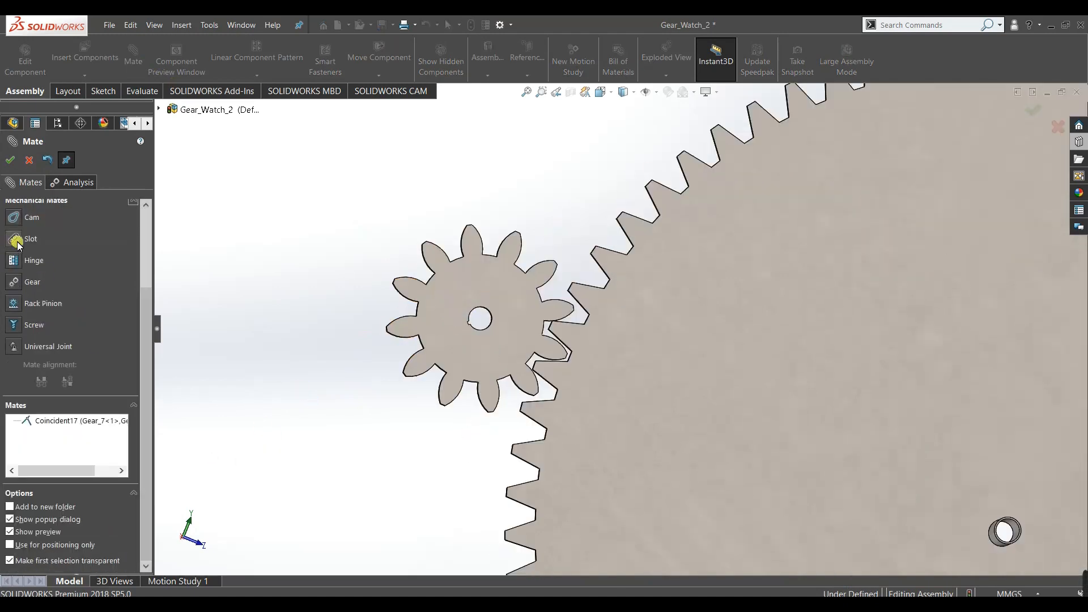
click(26, 284)
scroll(492, 320, down, 5)
middle_drag(492, 320, 494, 361)
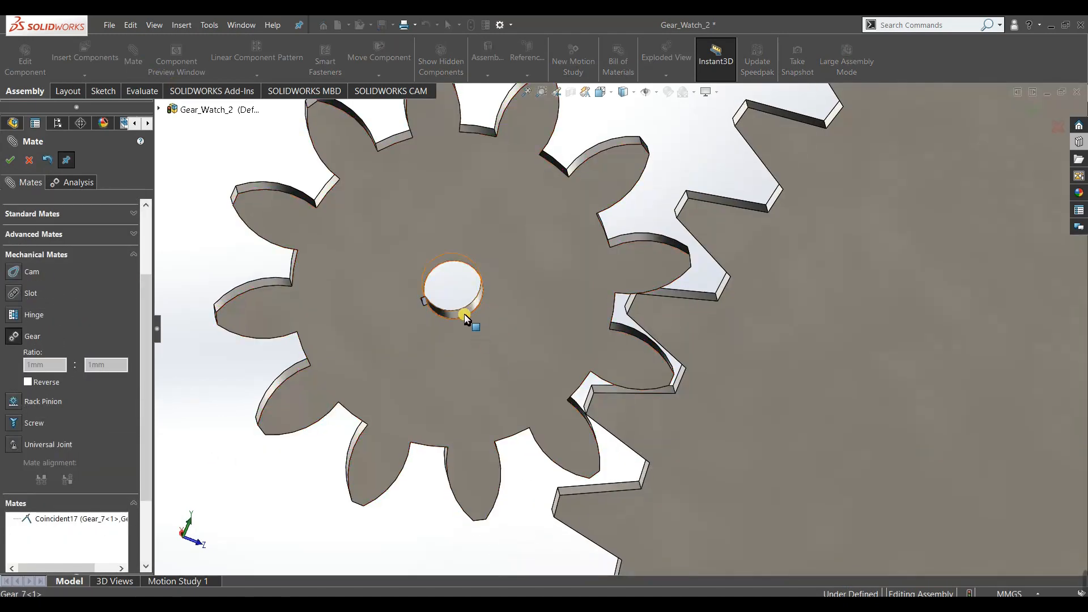
scroll(700, 379, up, 8)
scroll(840, 439, down, 7)
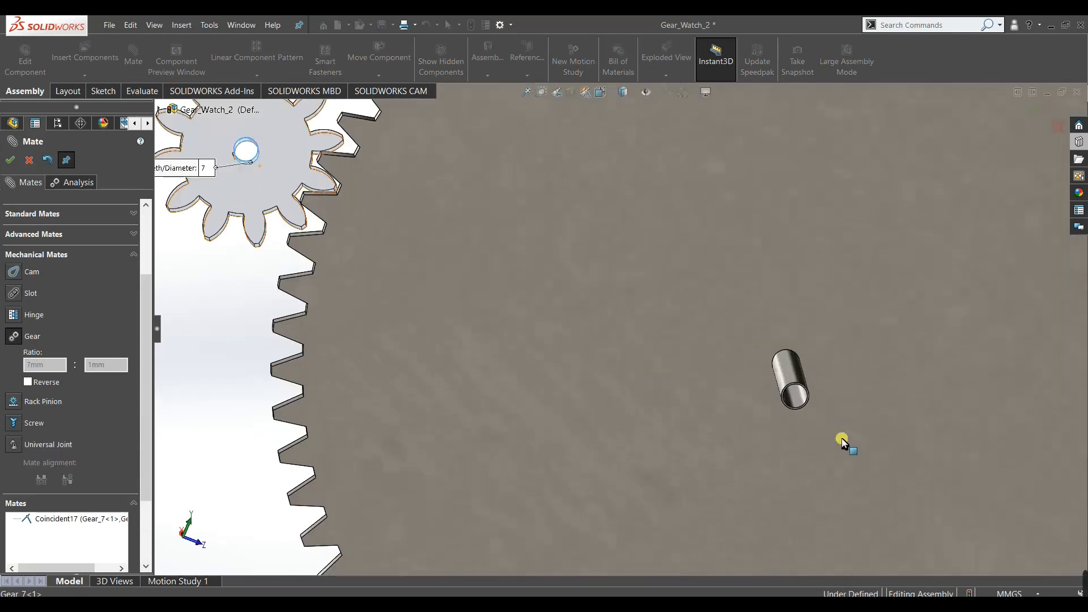
click(766, 387)
scroll(279, 375, up, 5)
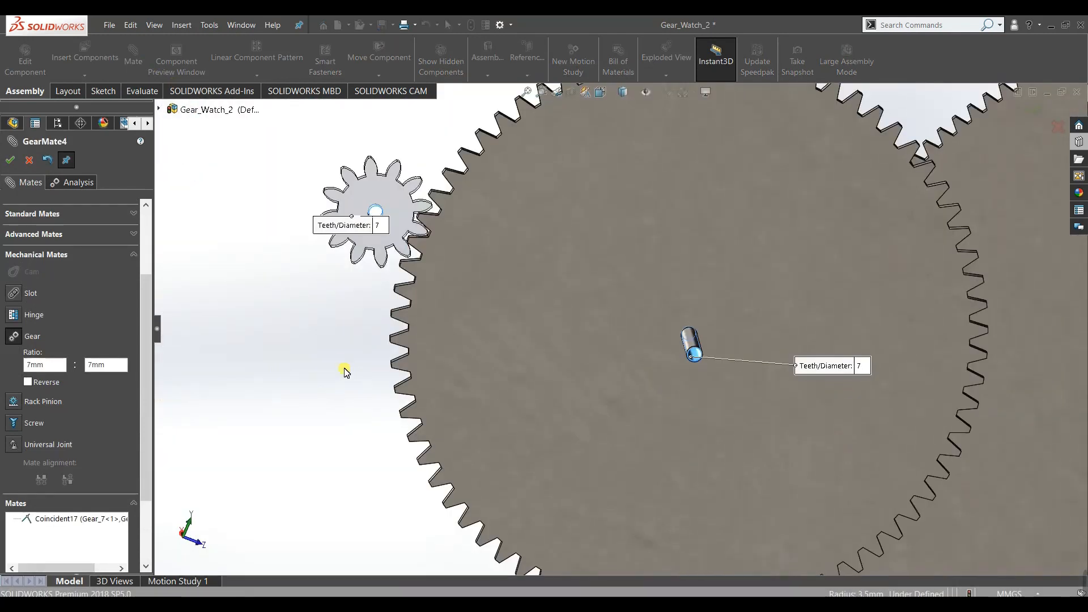
scroll(344, 371, up, 3)
Set the gear mate ratio to 12 : 72 and accept the mate.
click(57, 368)
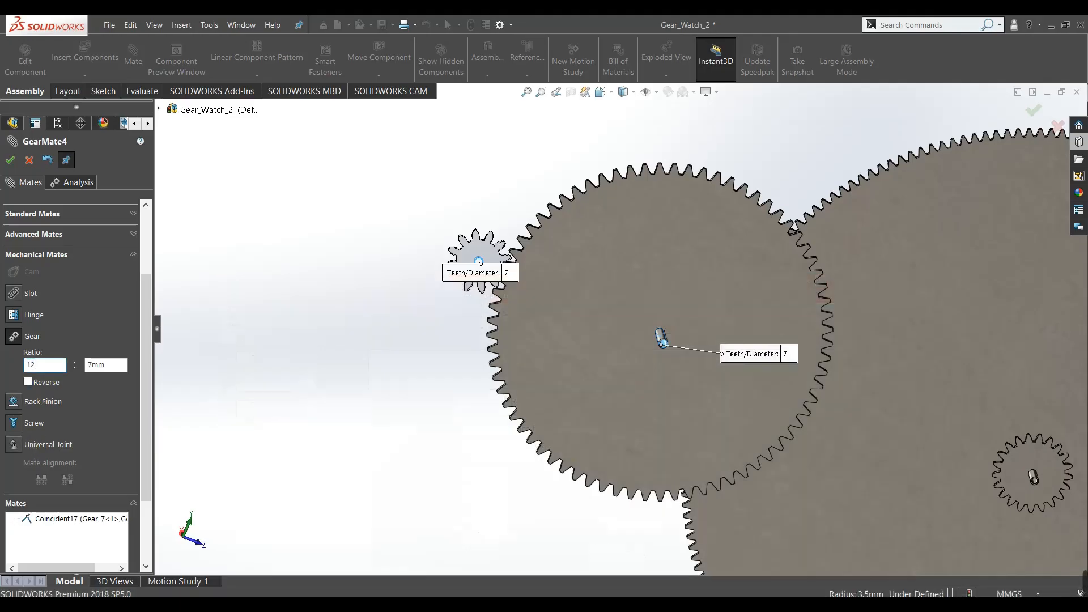
click(102, 366)
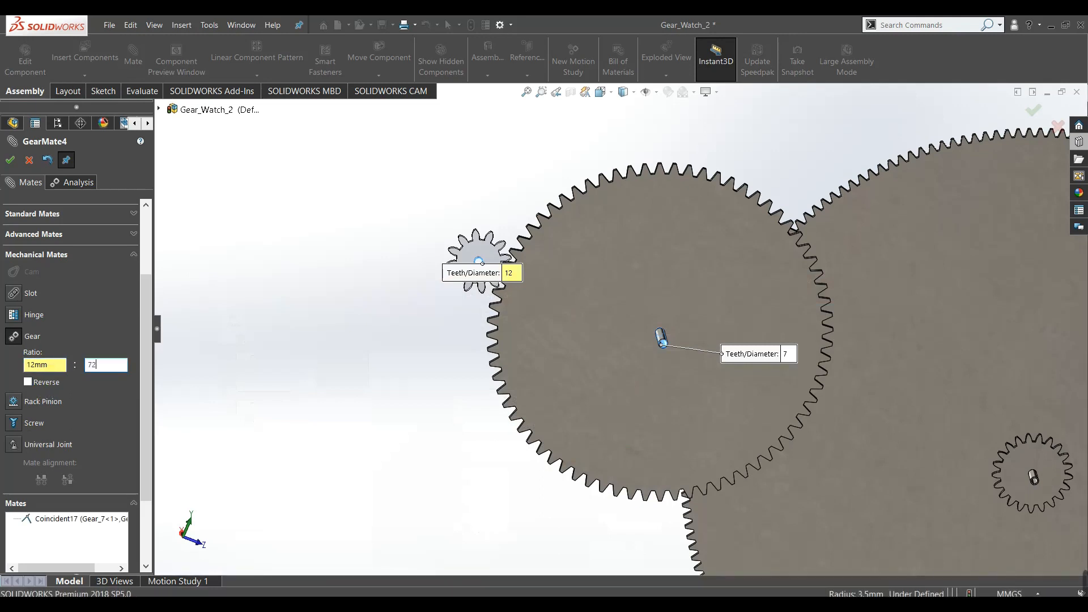
key(Return)
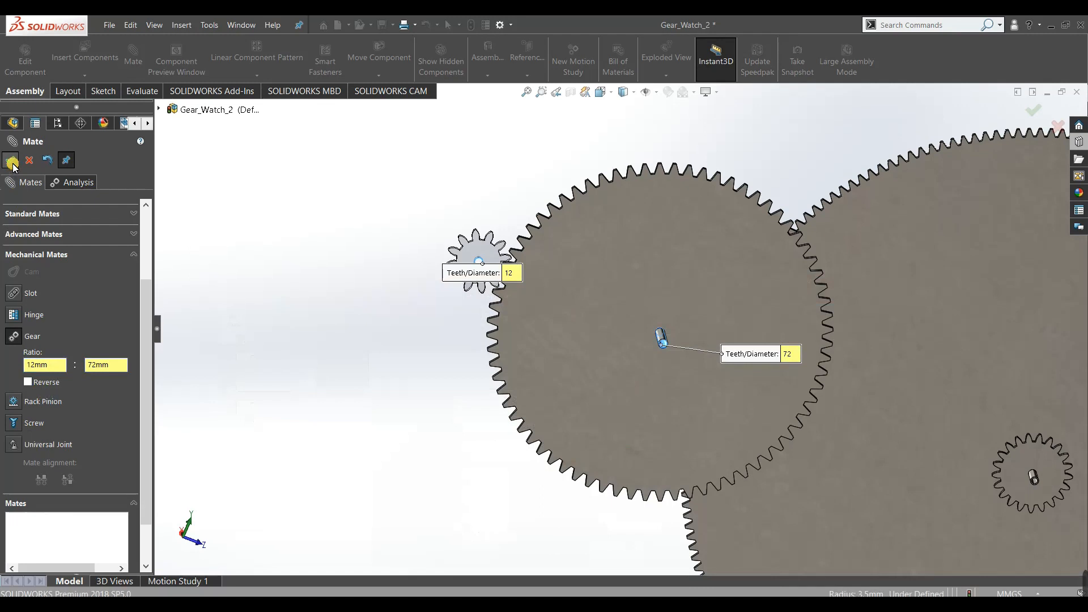
click(13, 163)
Rotate the meshed pair by hand to check how Gear_7 and Gear_8 turn together.
click(510, 333)
mouse_move(509, 330)
mouse_down()
mouse_move(516, 353)
mouse_move(506, 333)
mouse_up()
scroll(432, 316, down, 3)
drag(545, 239, 441, 291)
click(442, 292)
Show the hidden components Gear_1, Gear_4, Gear_5 and Gear_6 again.
scroll(690, 281, up, 4)
scroll(106, 275, up, 1)
click(117, 277)
right_click(116, 278)
click(357, 225)
right_click(73, 264)
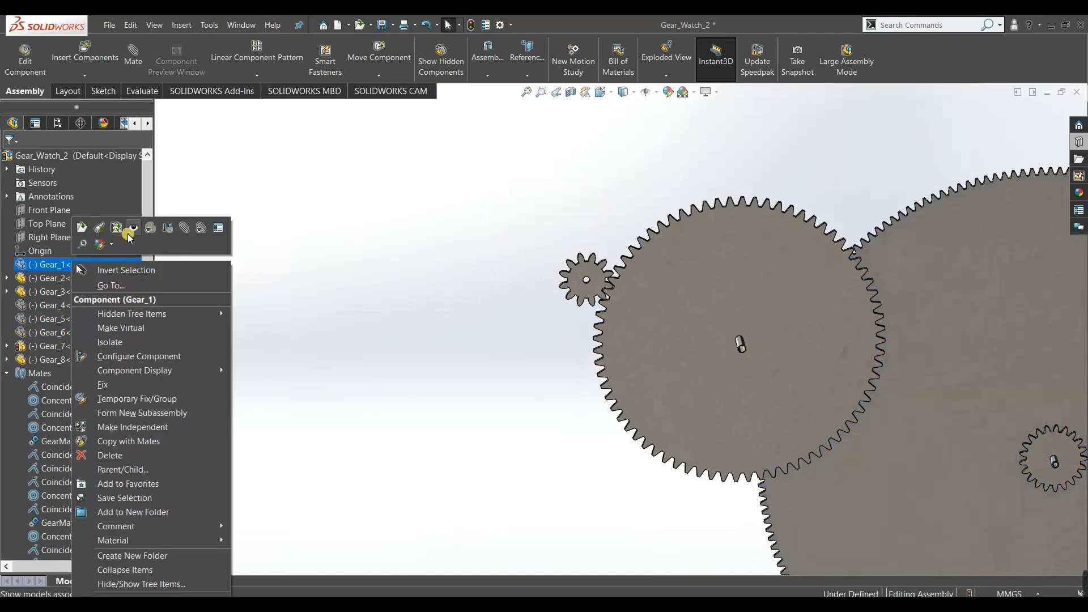
click(131, 234)
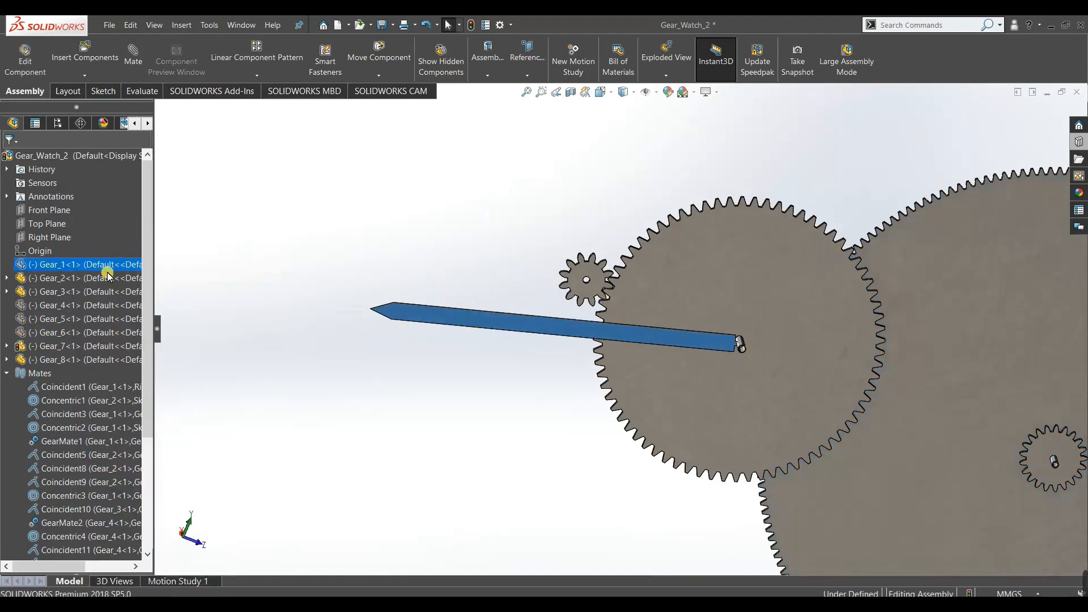
right_click(99, 305)
click(149, 260)
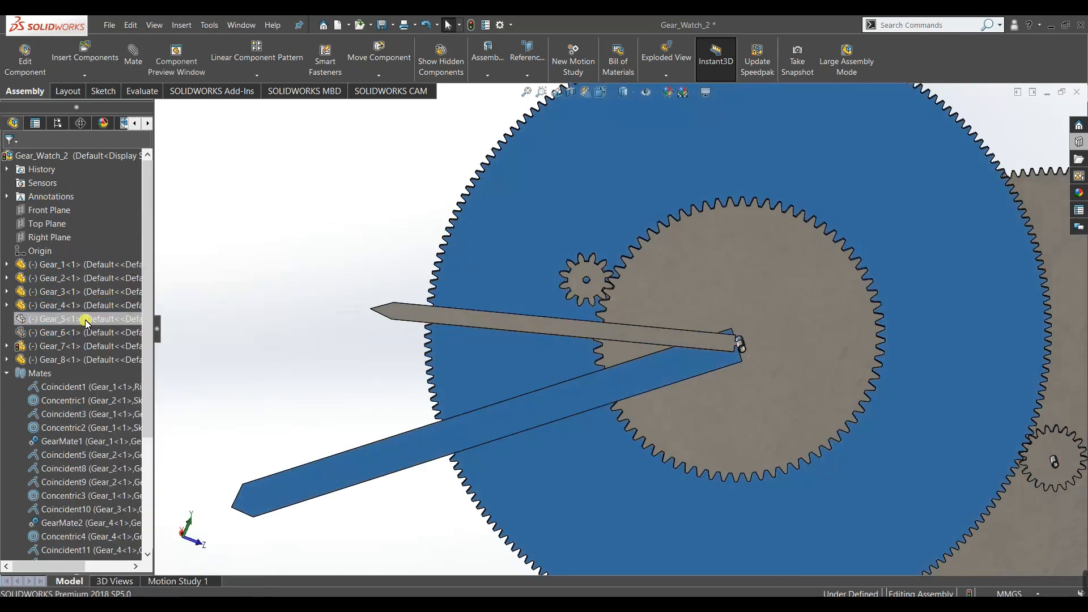
right_click(85, 319)
click(145, 247)
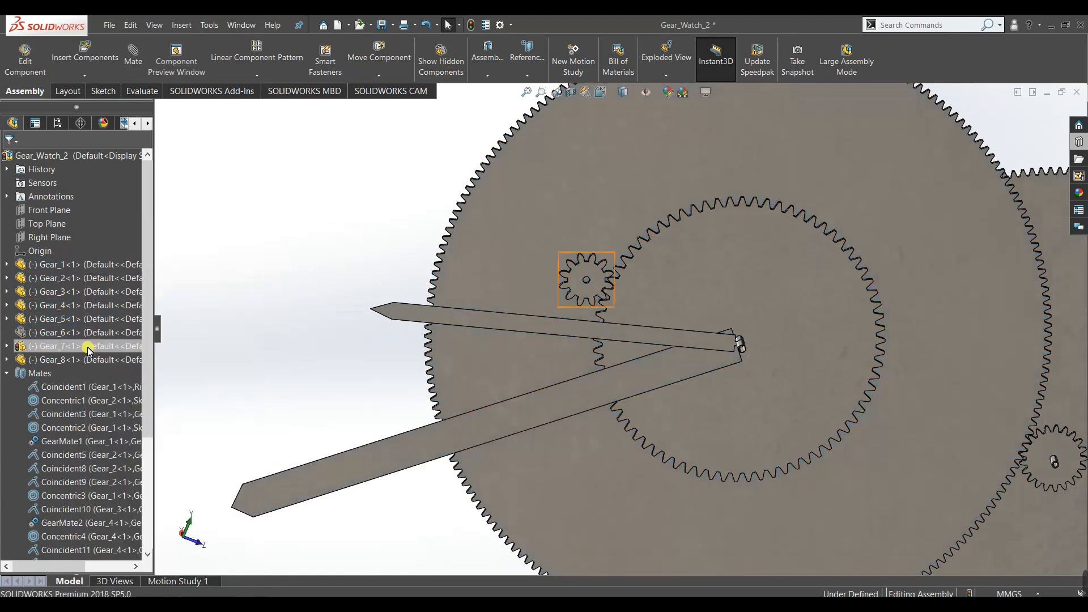
right_click(87, 333)
click(146, 261)
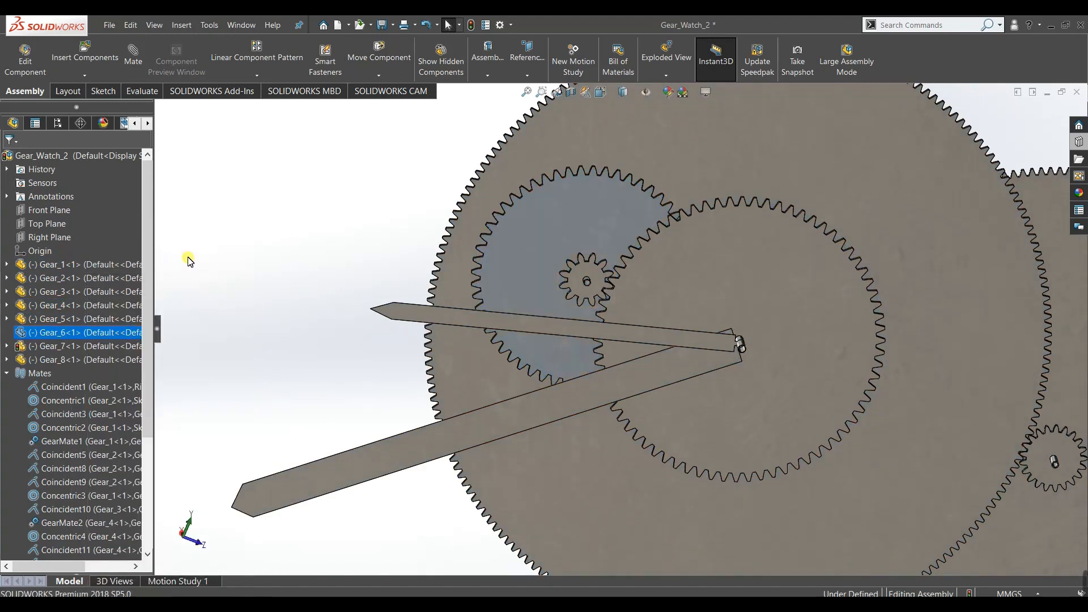
Turn the Gear_3 pinion to check the motion of both hands and the complete gear train.
scroll(494, 339, up, 8)
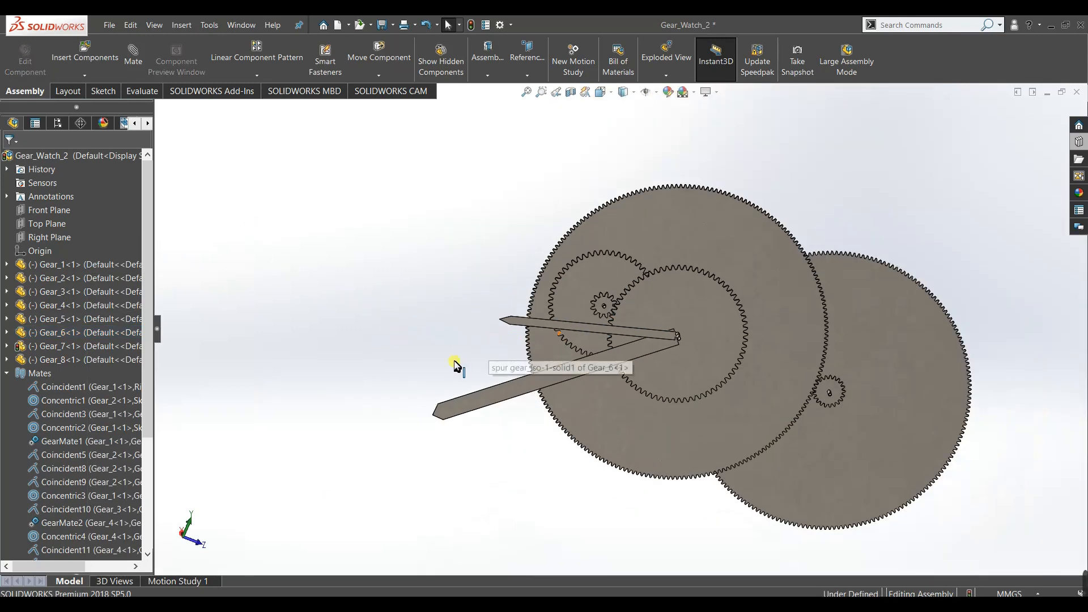
scroll(739, 366, down, 3)
click(686, 357)
scroll(703, 368, down, 3)
mouse_move(716, 367)
mouse_down()
mouse_move(623, 348)
mouse_move(653, 390)
mouse_move(721, 346)
mouse_move(598, 421)
mouse_move(656, 306)
mouse_move(619, 434)
mouse_move(697, 309)
mouse_move(686, 407)
mouse_move(671, 305)
mouse_move(726, 340)
mouse_move(654, 319)
mouse_move(735, 379)
mouse_move(748, 350)
mouse_move(734, 374)
mouse_up()
click(407, 436)
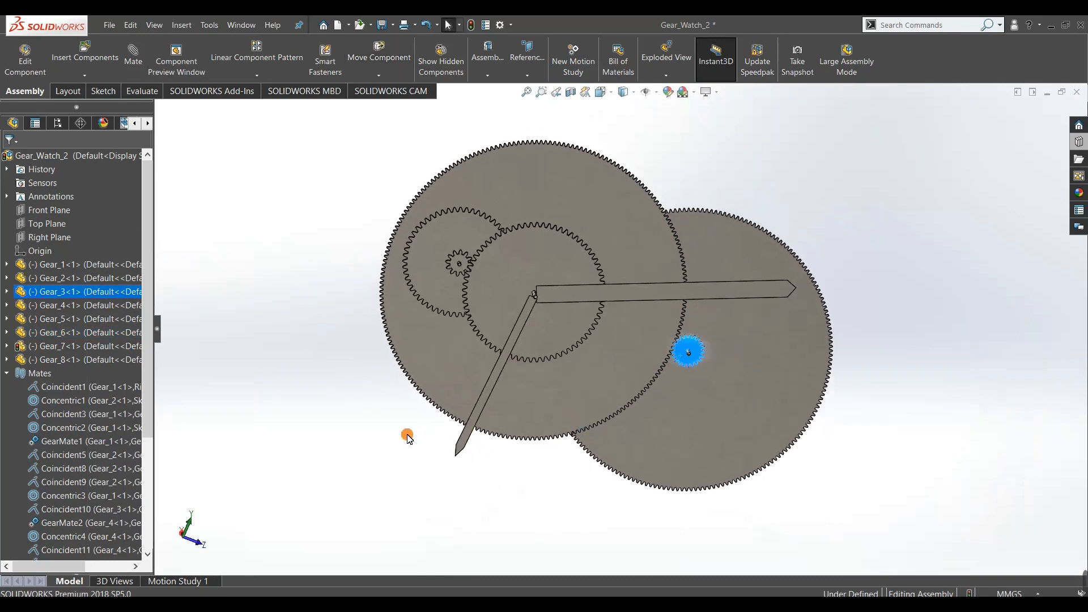
Examine Gear_8's central shaft and how the two hands sit along it.
scroll(463, 355, down, 3)
middle_click(481, 363)
middle_drag(482, 362, 534, 323)
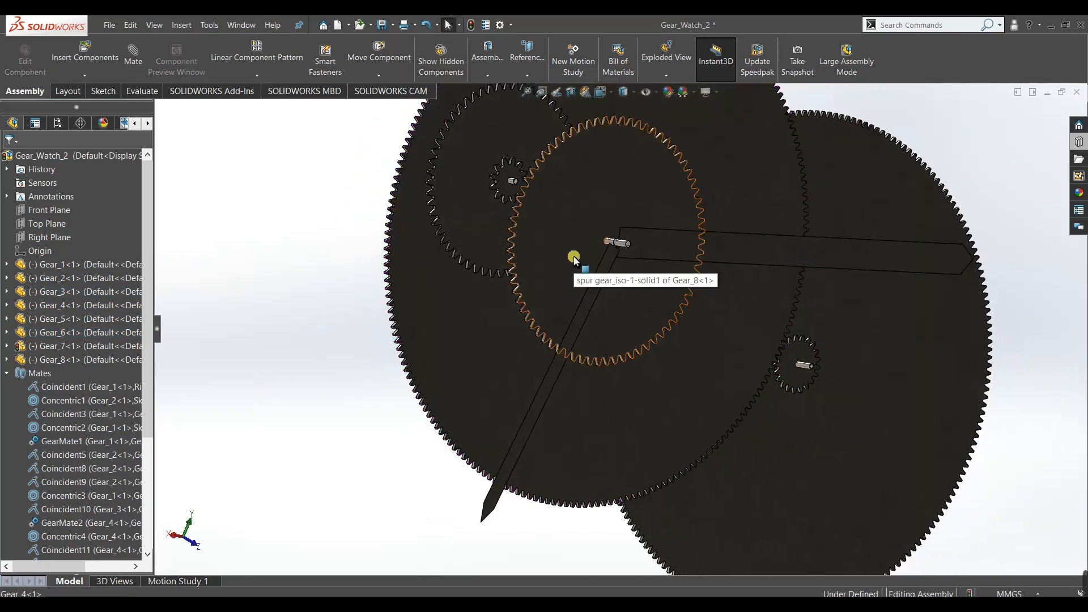
scroll(573, 255, down, 3)
scroll(611, 255, down, 4)
scroll(655, 286, down, 2)
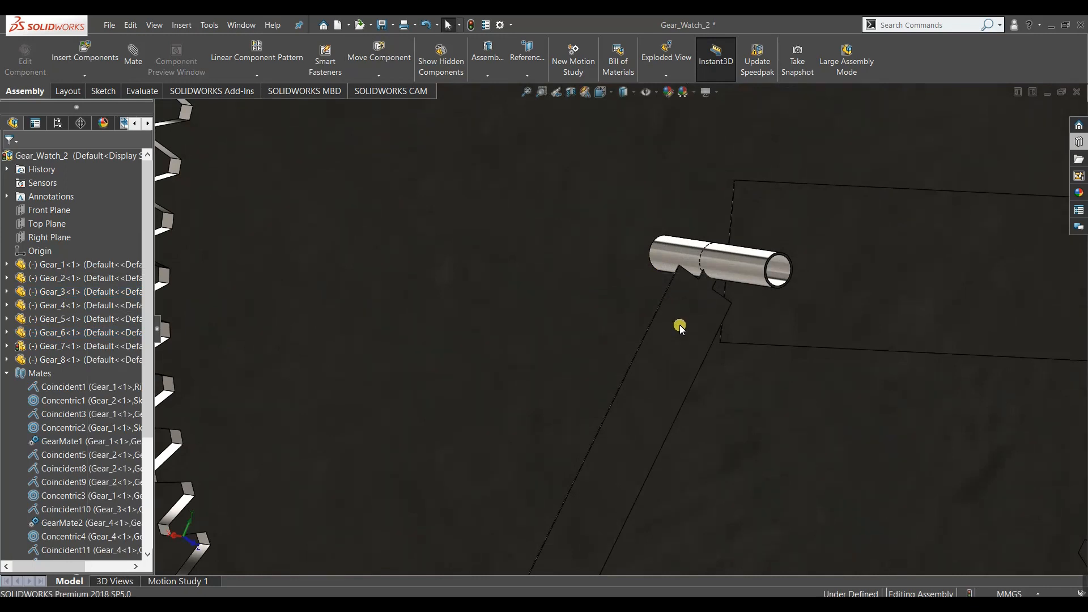
scroll(679, 328, up, 5)
scroll(652, 333, down, 2)
click(593, 339)
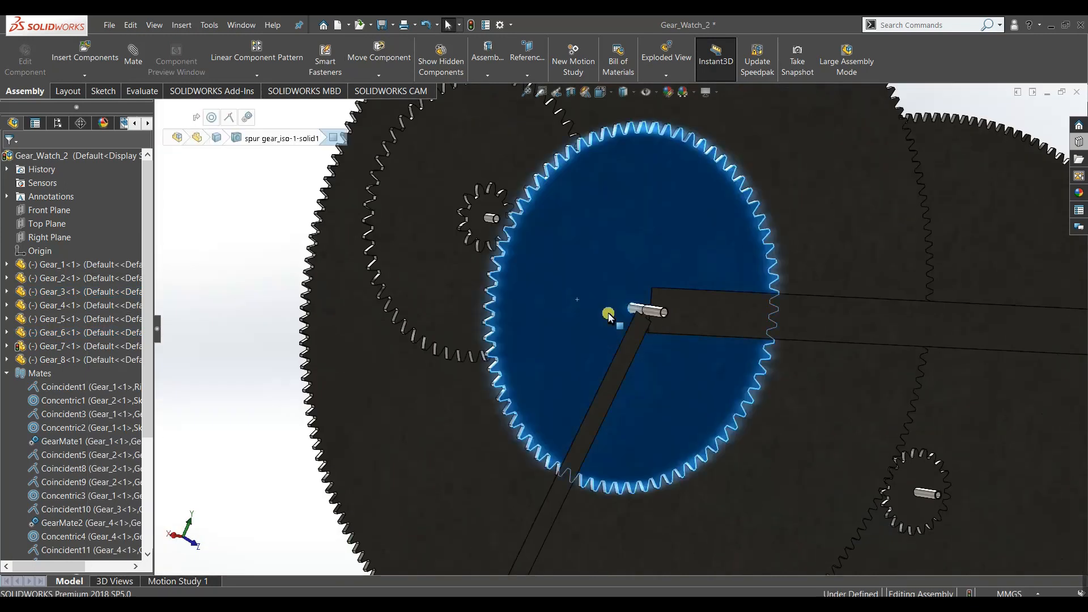
scroll(651, 306, down, 5)
scroll(631, 356, up, 10)
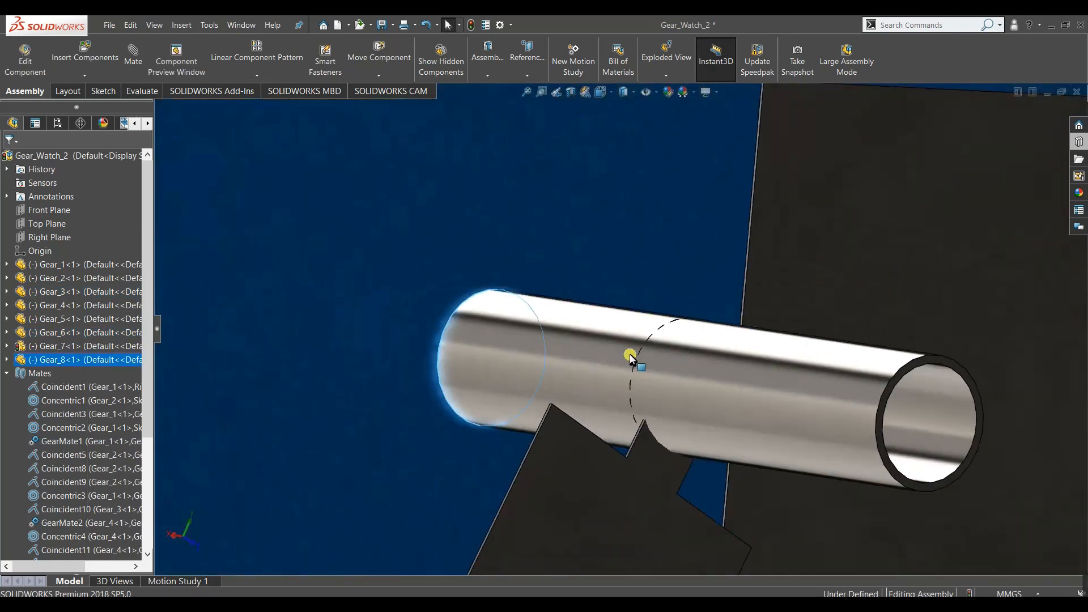
Examine the central shaft and the two hands from the back and at an angle to see how far the shaft projects.
mouse_move(631, 356)
middle_down()
mouse_move(678, 338)
mouse_move(685, 379)
mouse_move(626, 346)
middle_up()
click(649, 341)
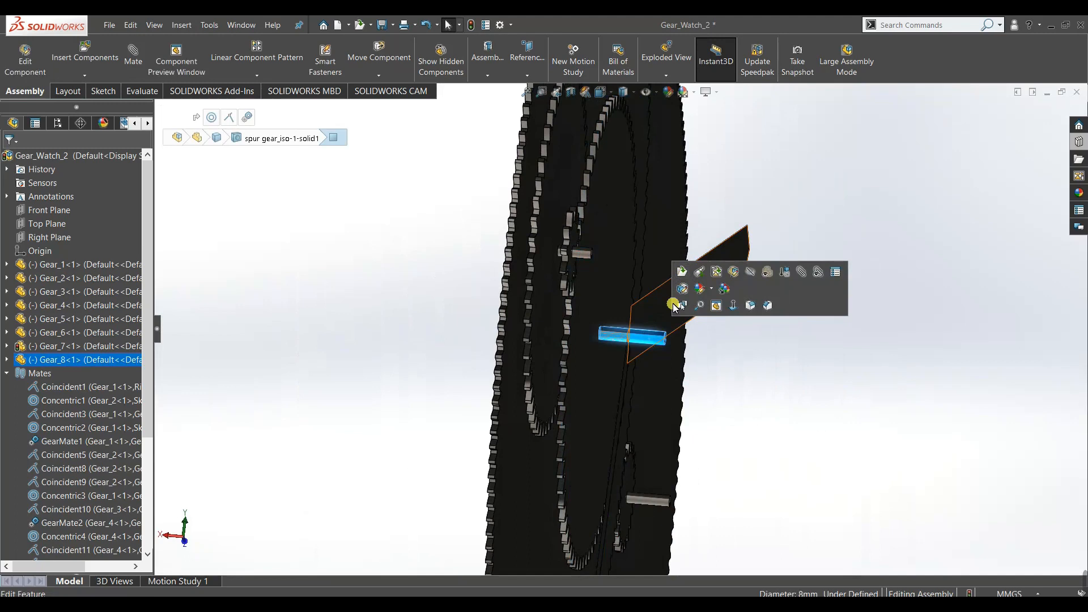
click(688, 356)
mouse_move(675, 345)
middle_down()
mouse_move(667, 359)
mouse_move(678, 352)
middle_up()
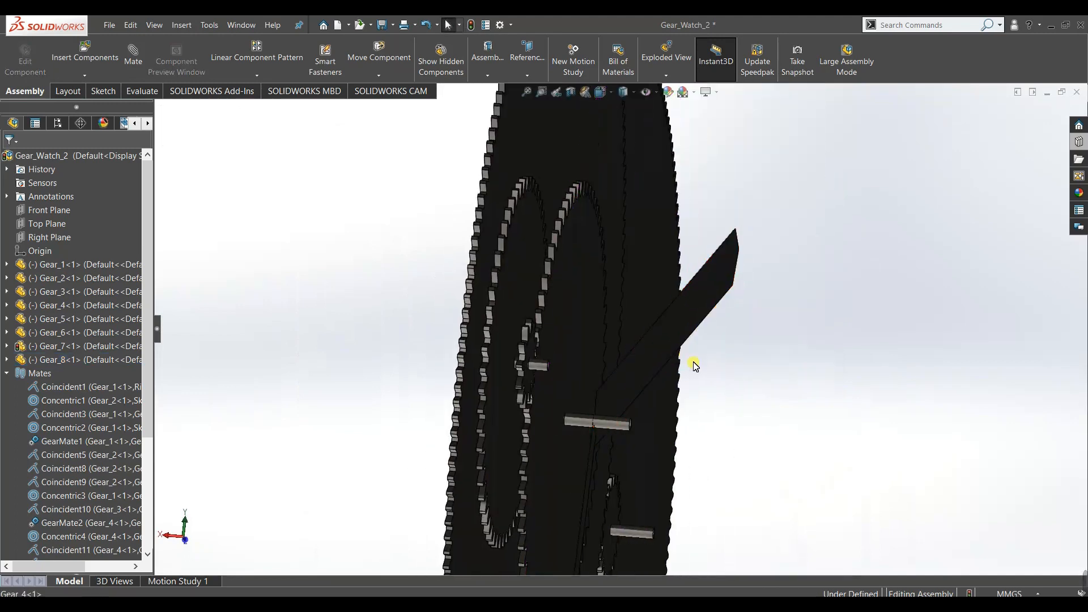
key(space)
click(507, 420)
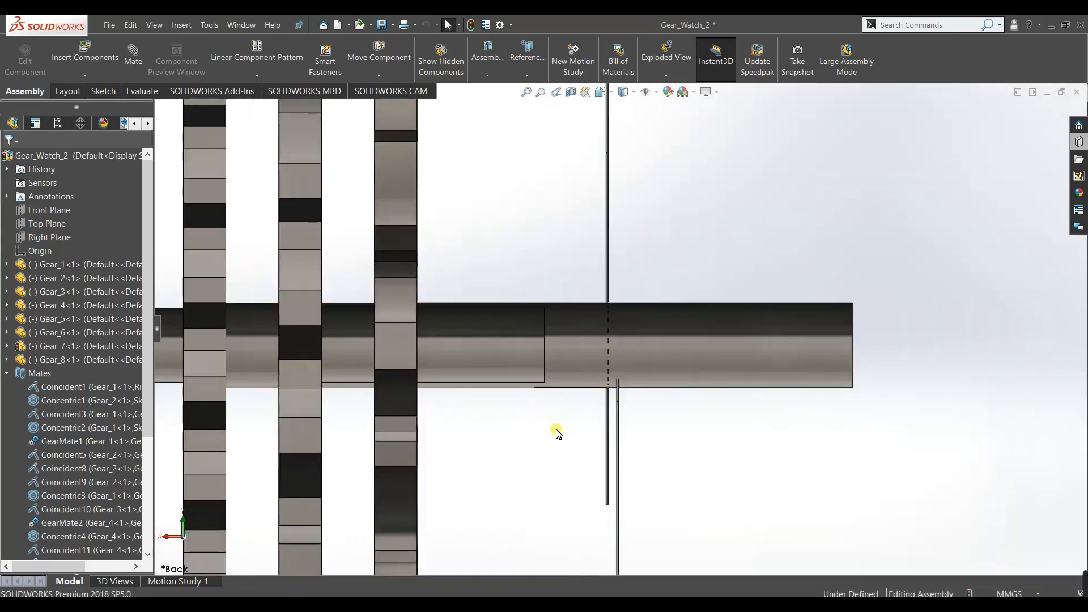
middle_drag(561, 457, 476, 452)
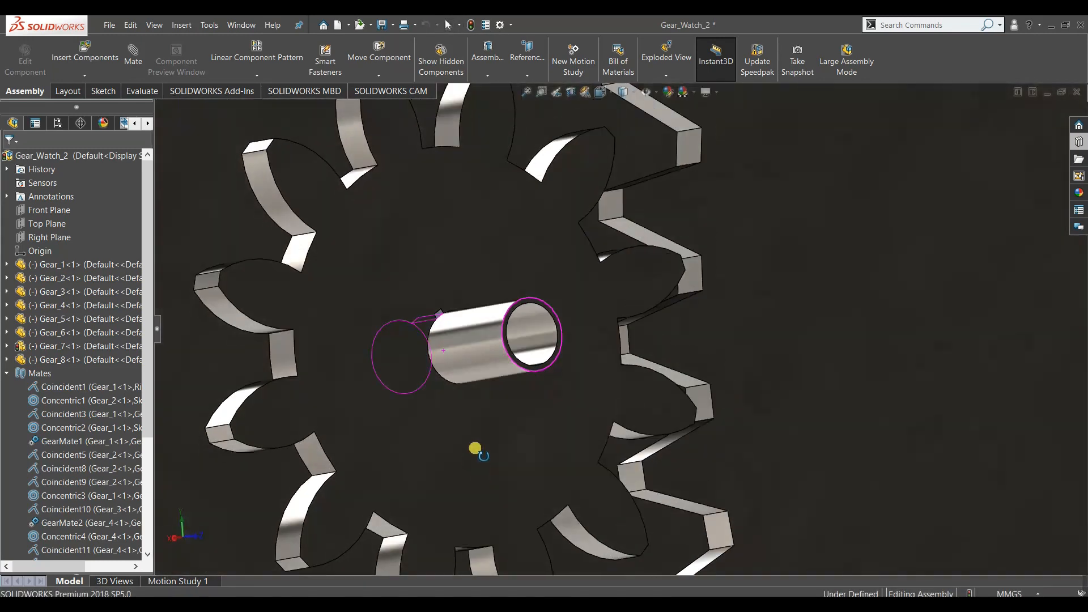
scroll(564, 431, up, 10)
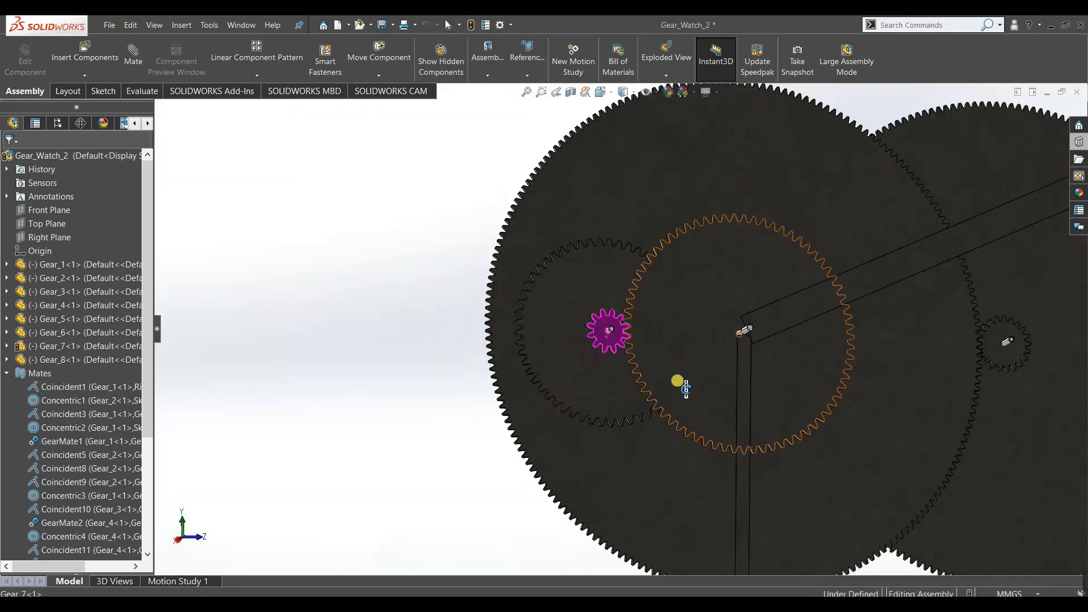
scroll(740, 354, down, 8)
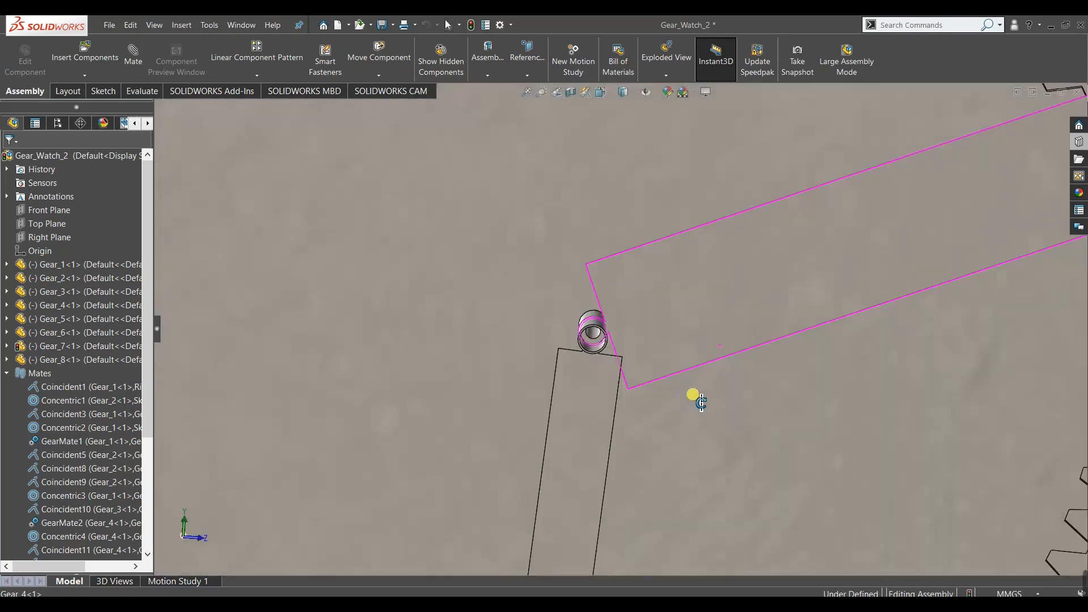
key(ctrl+2)
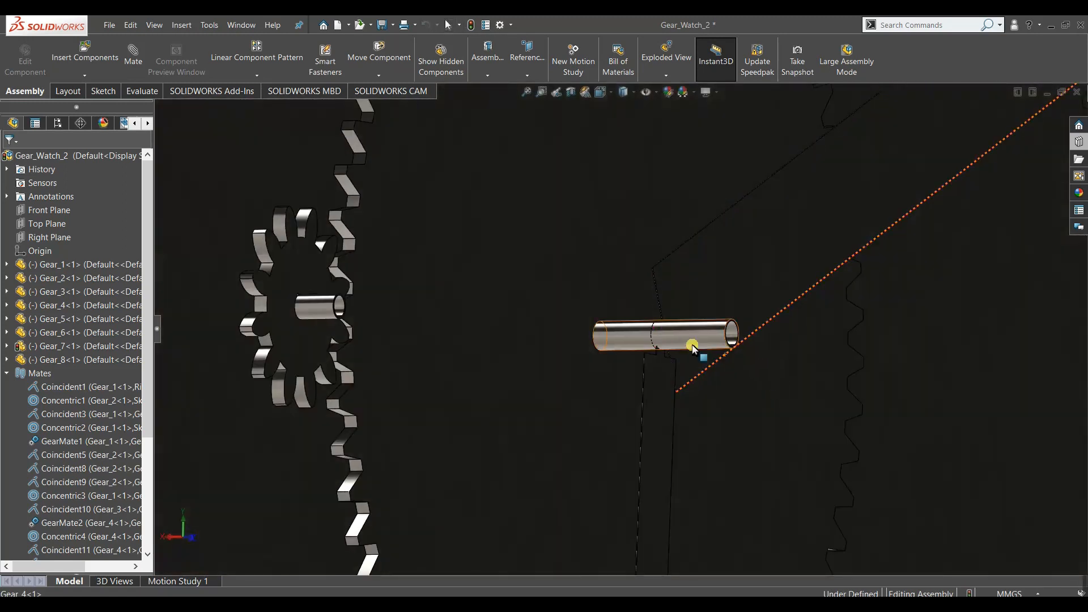
middle_drag(676, 347, 715, 362)
Measure from the upper hand's edge to the free end of the central shaft in the Back view.
key(space)
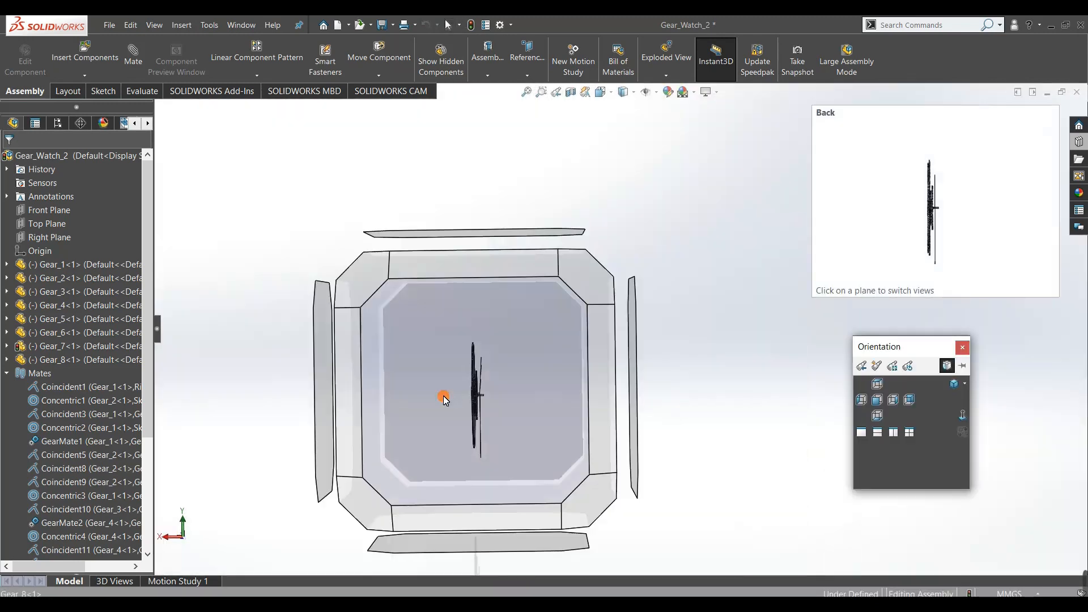
key(Escape)
click(141, 91)
click(204, 57)
scroll(668, 347, down, 10)
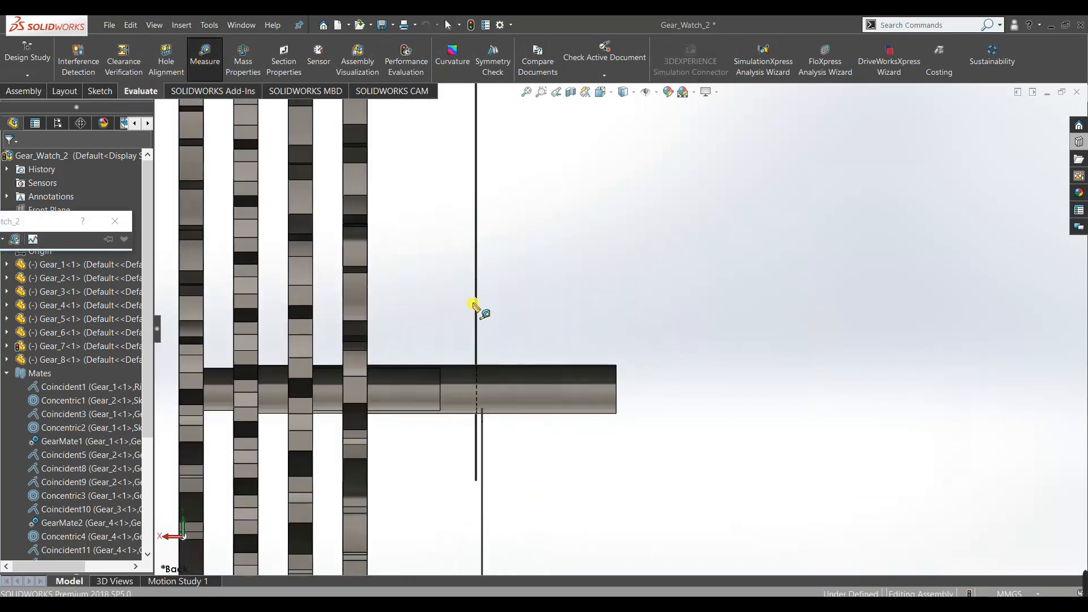
click(475, 311)
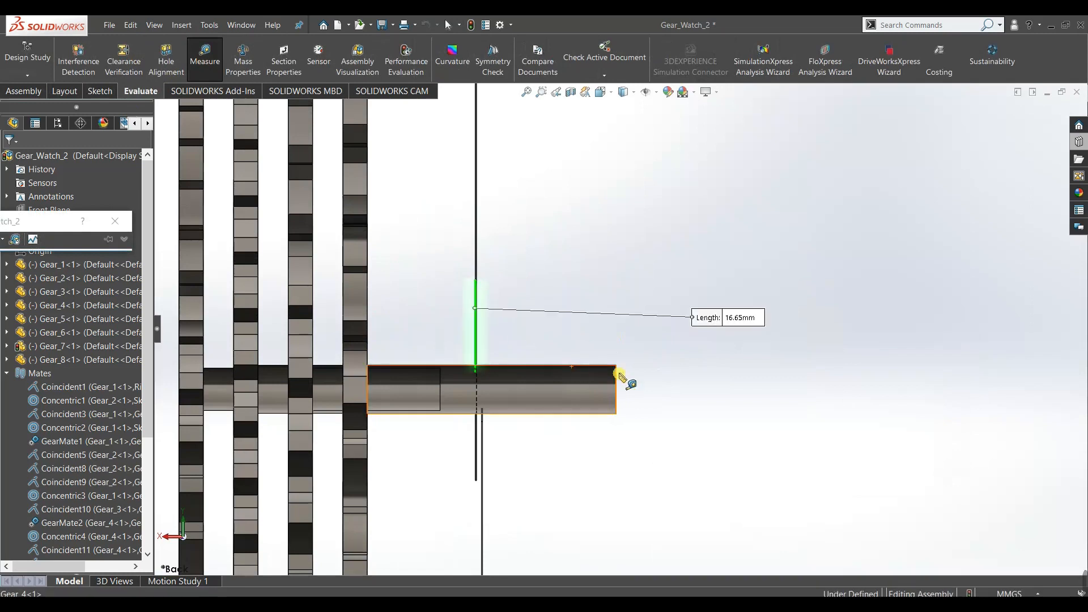
click(571, 391)
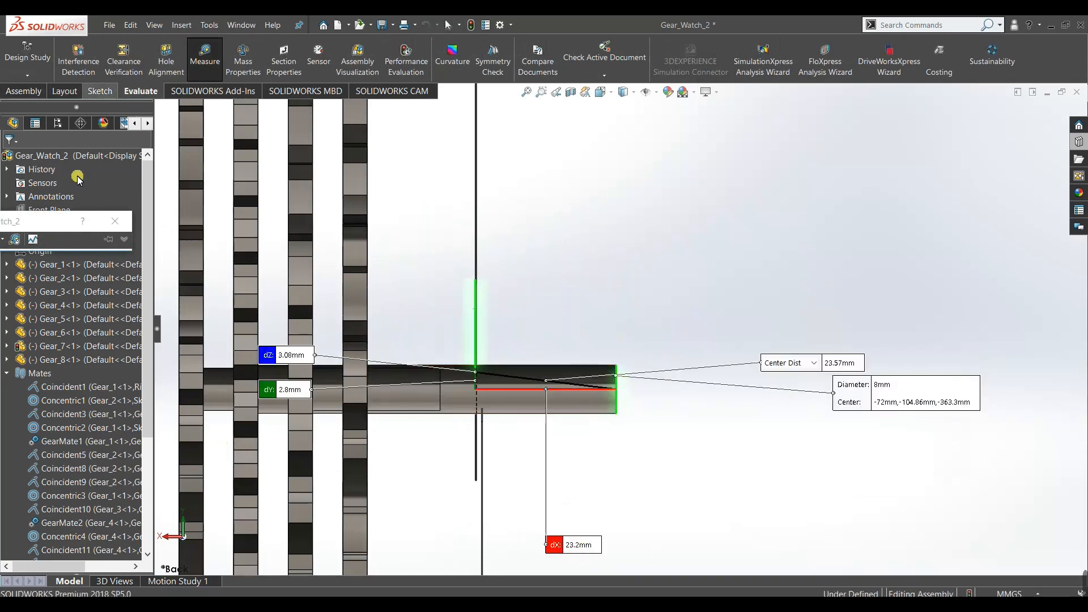
click(115, 221)
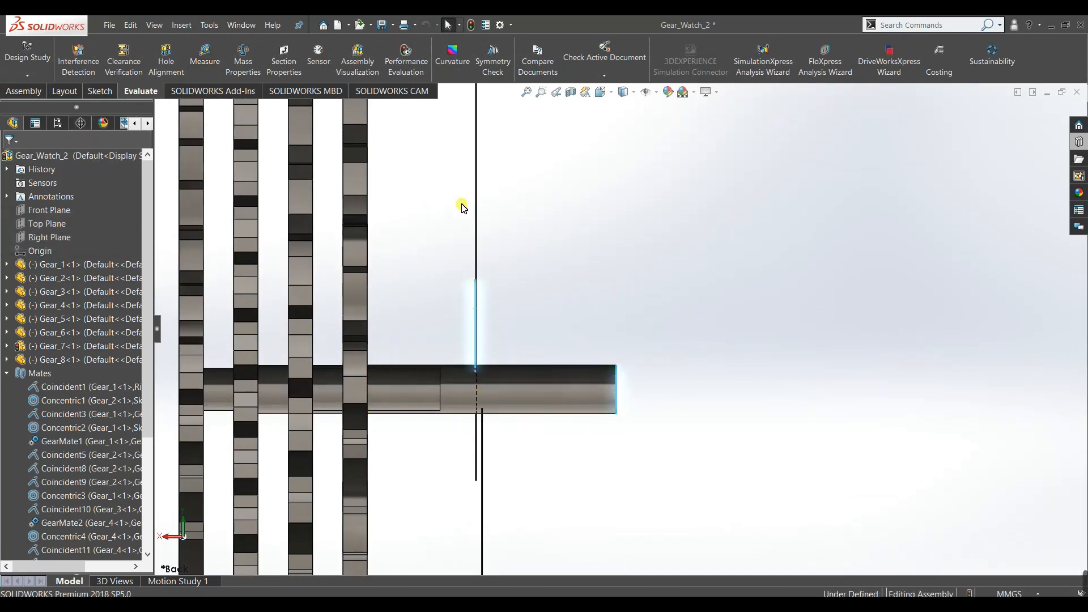
Open the Gear_8 part from the assembly, skipping feature recognition, and show its shaft from the side.
right_click(606, 393)
click(620, 182)
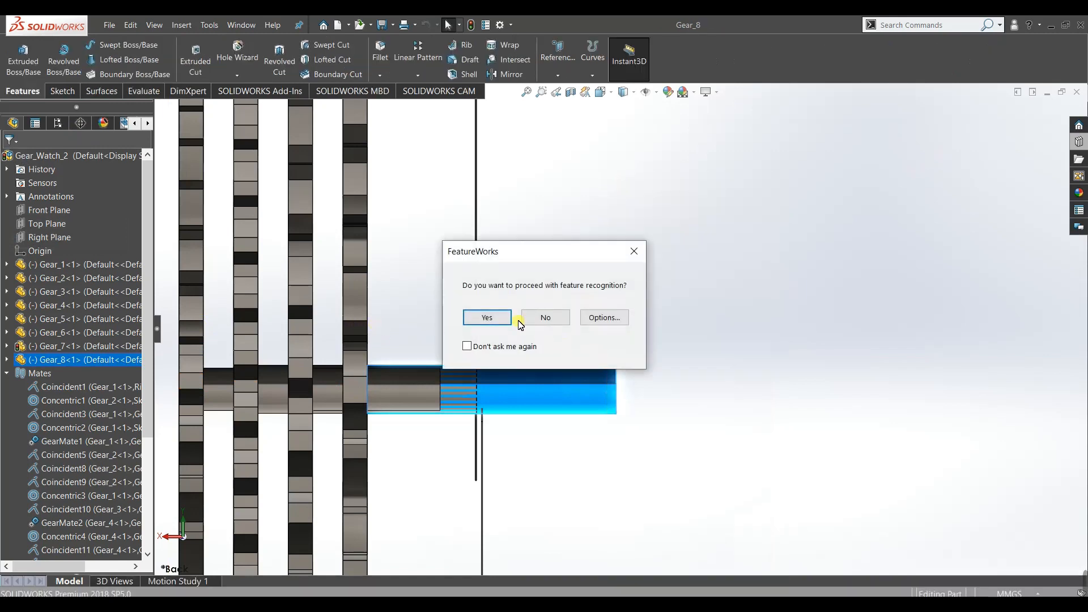
click(521, 319)
mouse_move(421, 321)
middle_down()
mouse_move(428, 309)
mouse_move(416, 314)
middle_up()
key(space)
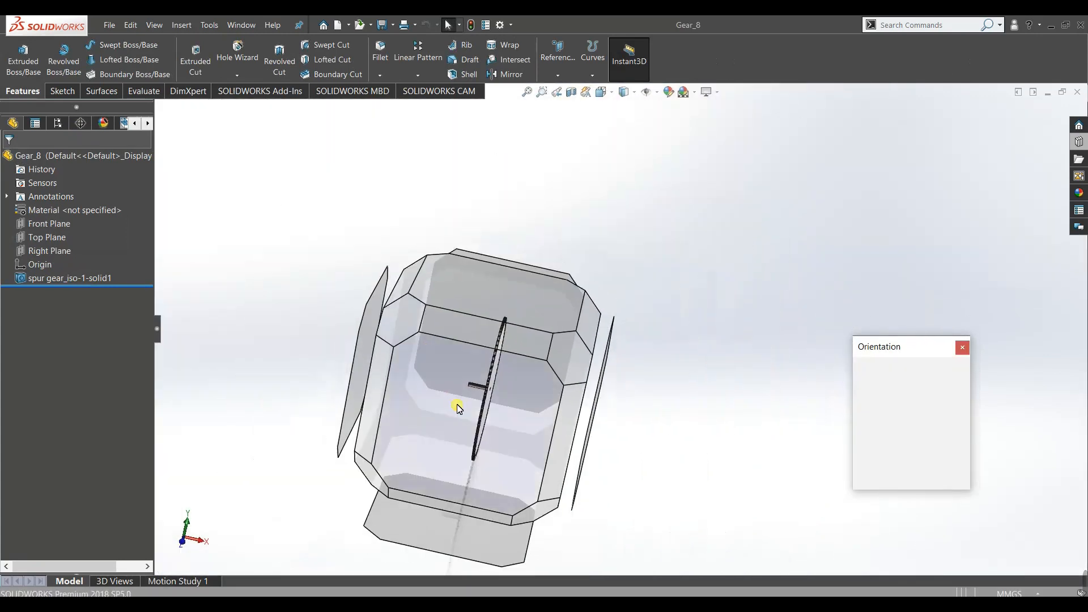
click(457, 403)
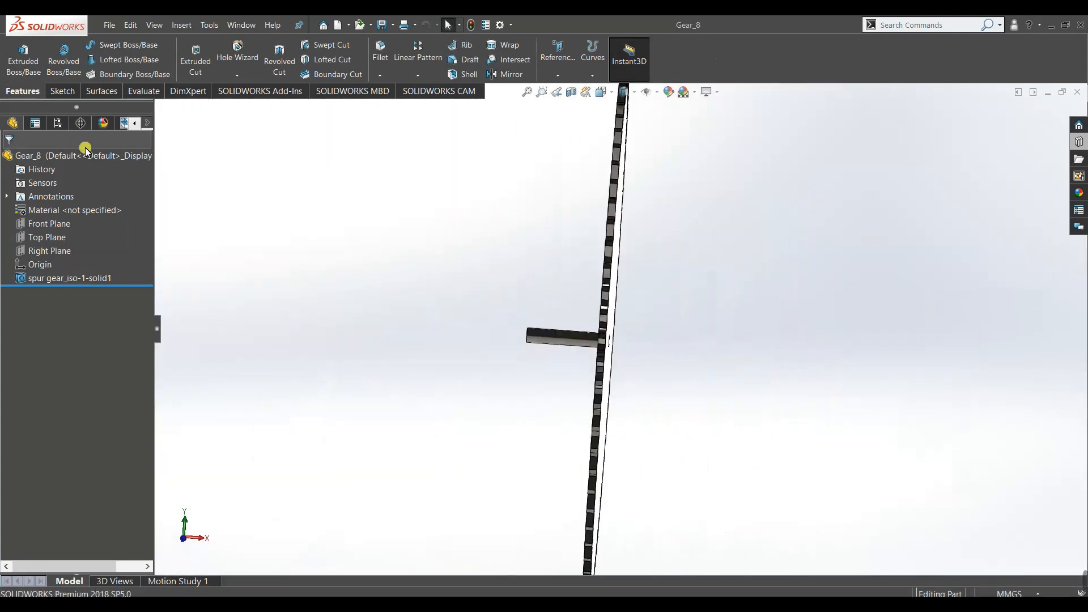
Sketch a corner rectangle about 49 mm tall on Gear_8's Front Plane, enclosing the free end of the shaft.
click(48, 230)
click(57, 211)
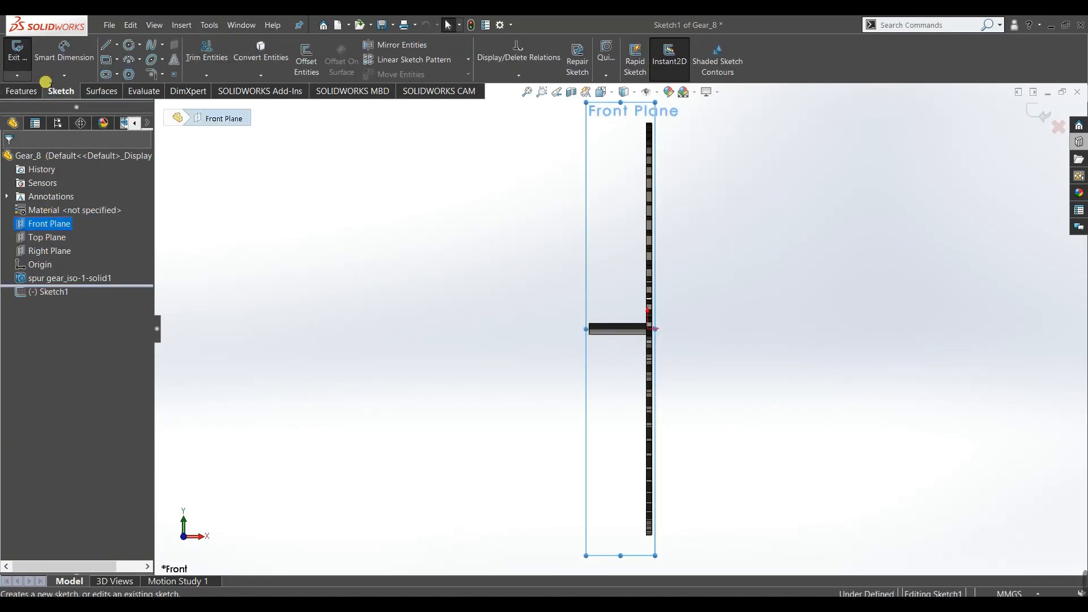
click(108, 63)
drag(572, 306, 608, 374)
right_drag(466, 389, 466, 303)
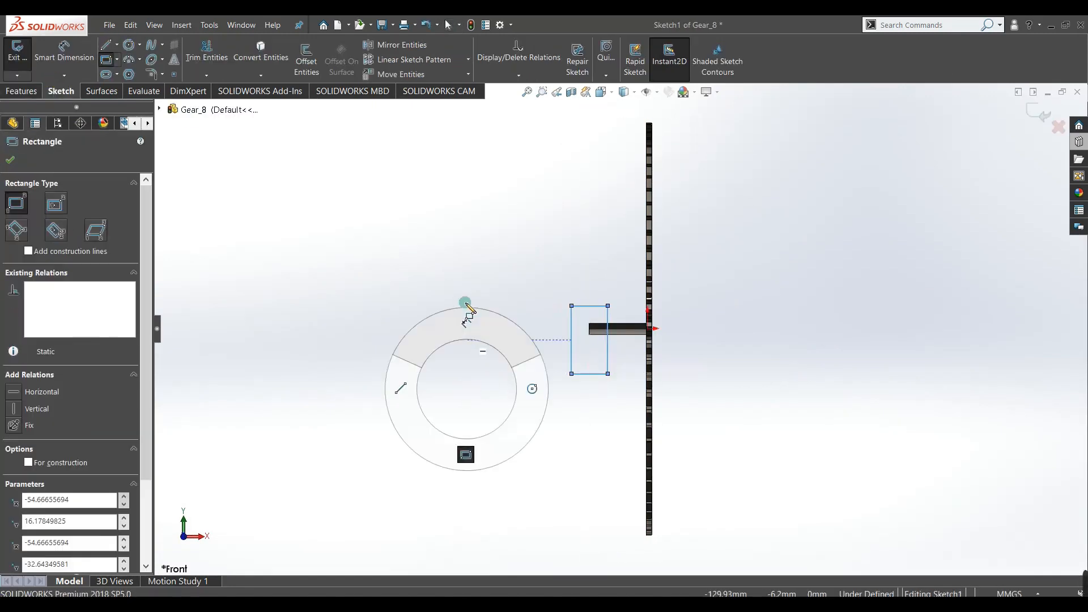
click(574, 345)
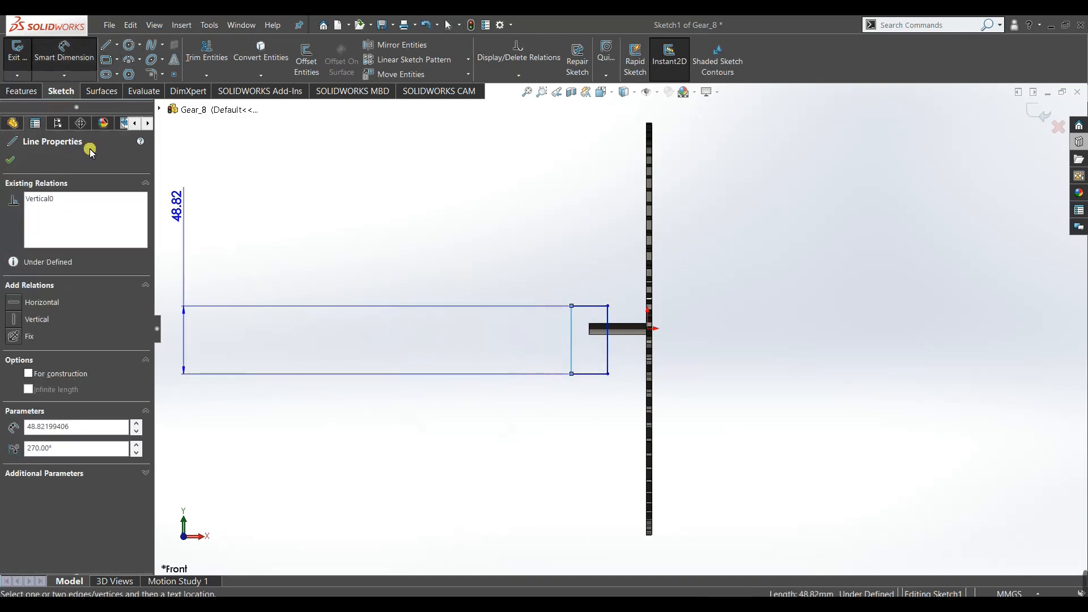
click(64, 52)
Dimension the rectangle's gear-side vertical edge 24 mm from the shaft's free end.
scroll(578, 296, down, 3)
right_drag(408, 378, 422, 317)
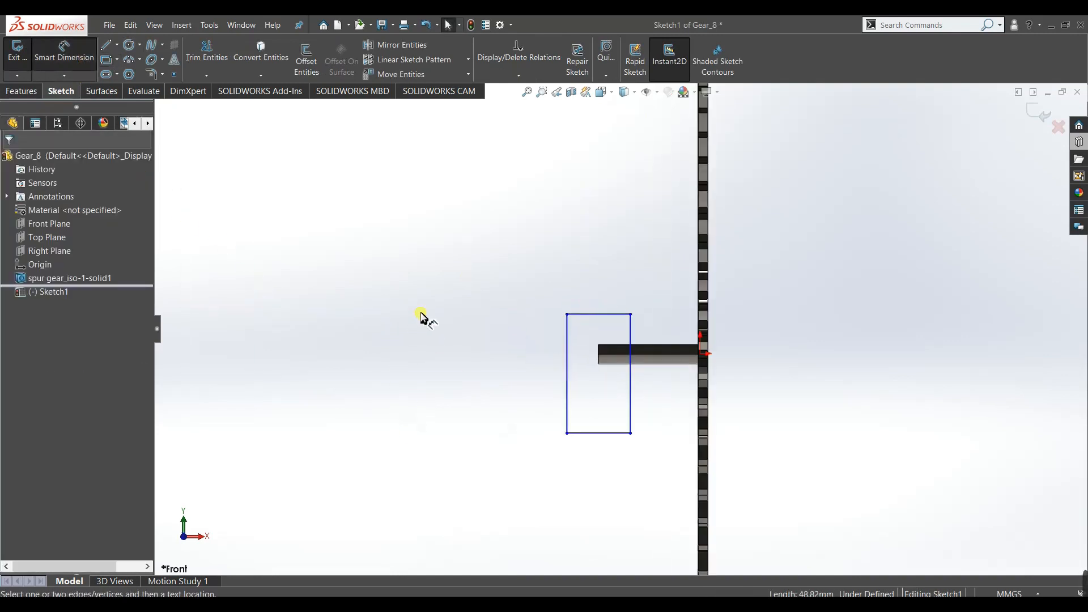
click(629, 340)
click(619, 336)
click(615, 337)
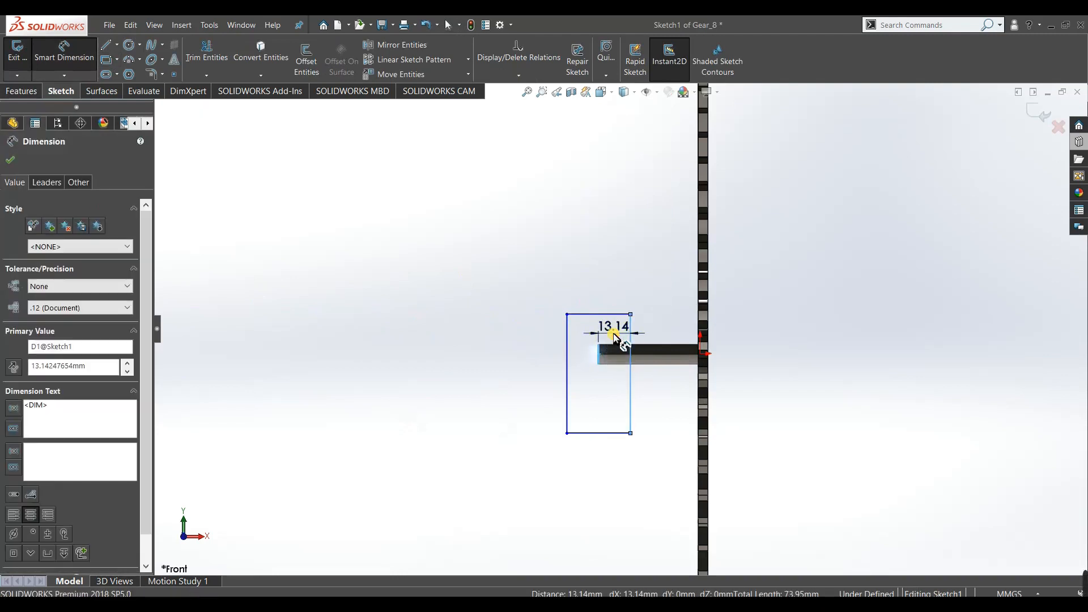
text(24)
key(Return)
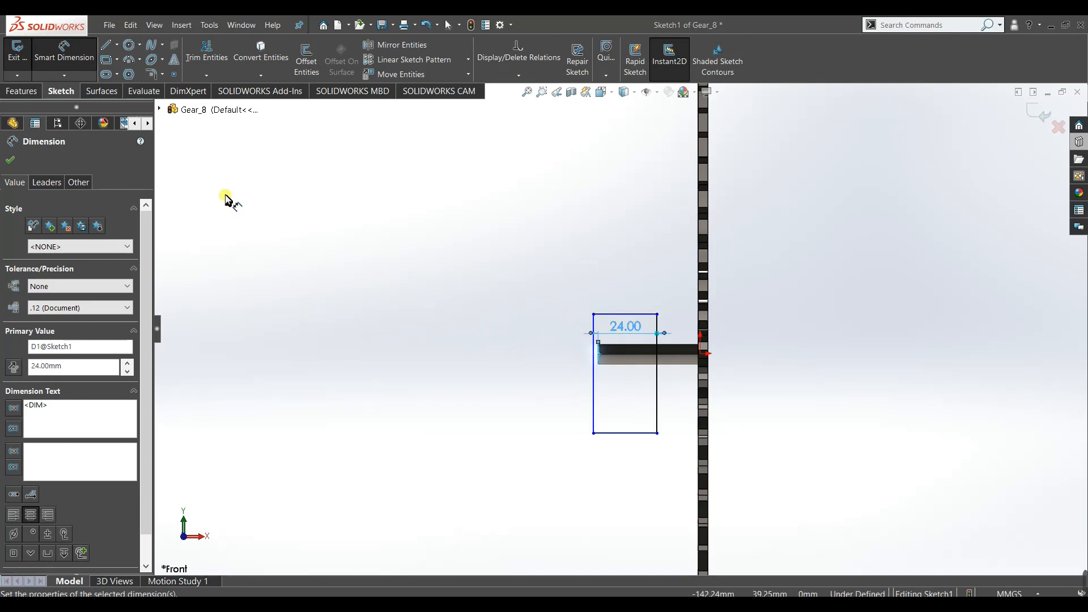
click(11, 157)
Cut-extrude the rectangle with Through All - Both to shorten the shaft, and rebuild the Gear_Watch_2 assembly.
click(22, 91)
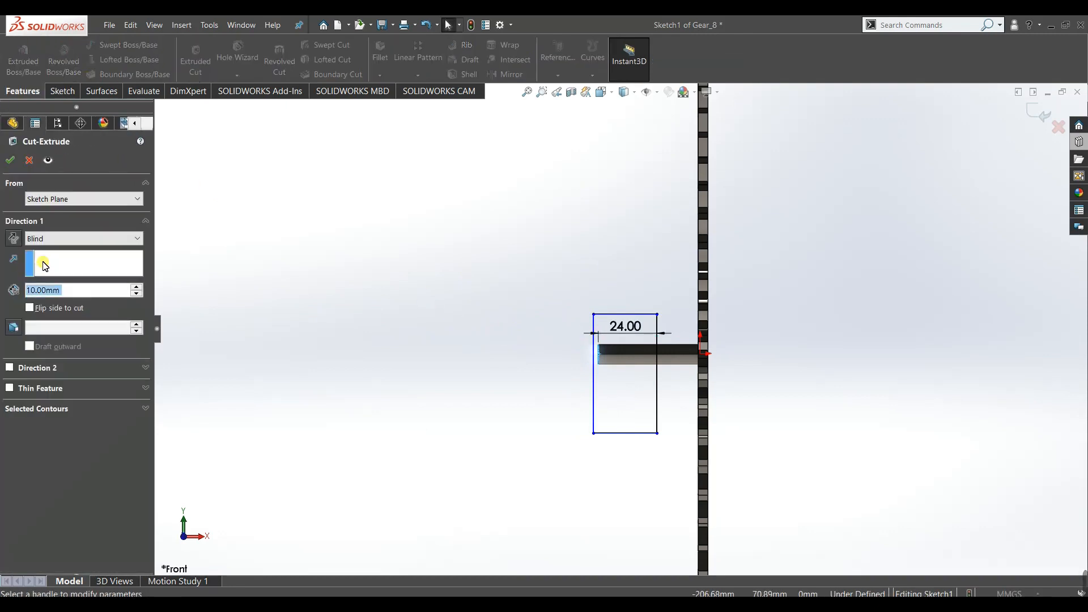
click(65, 238)
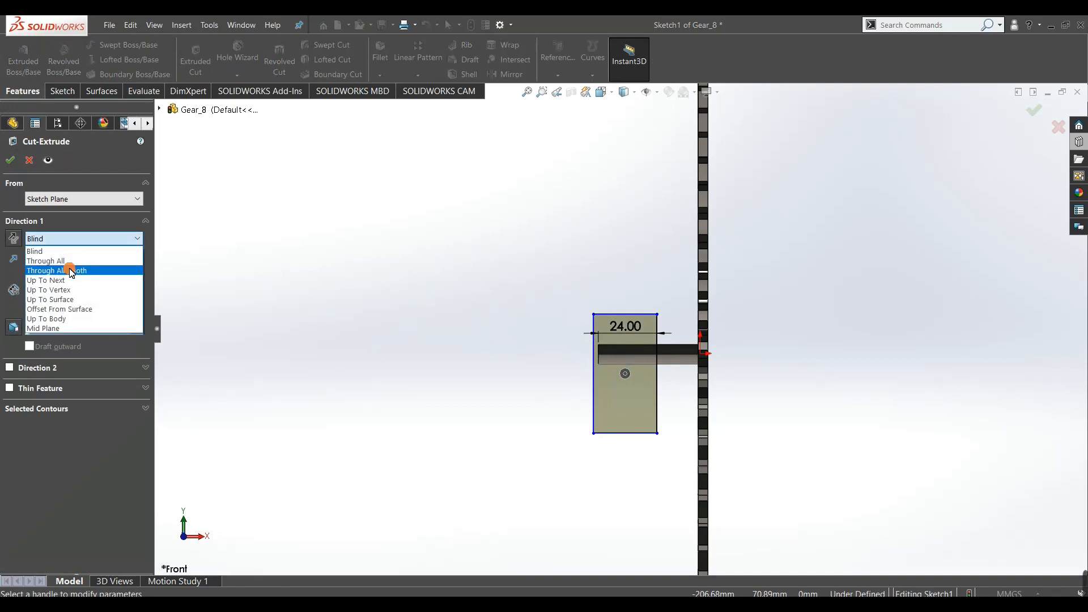
click(70, 271)
click(17, 162)
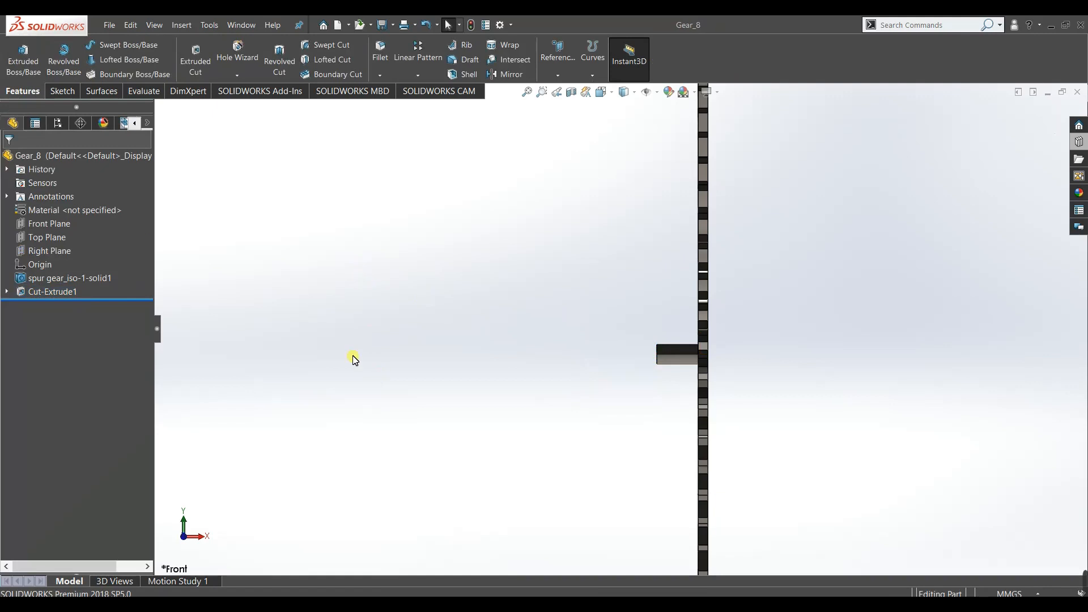
key(ctrl+Tab)
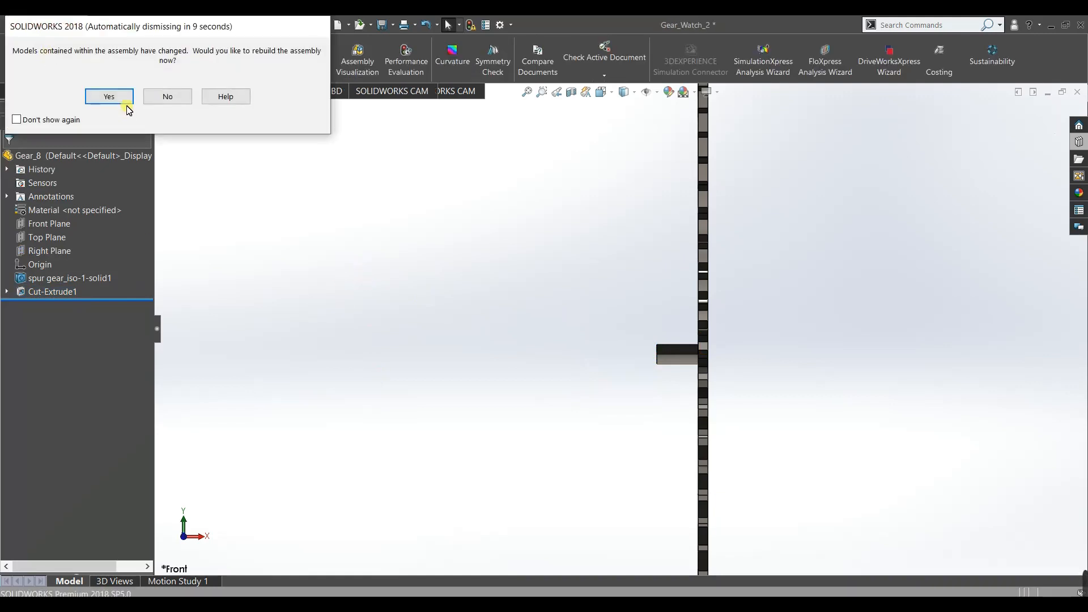
click(126, 102)
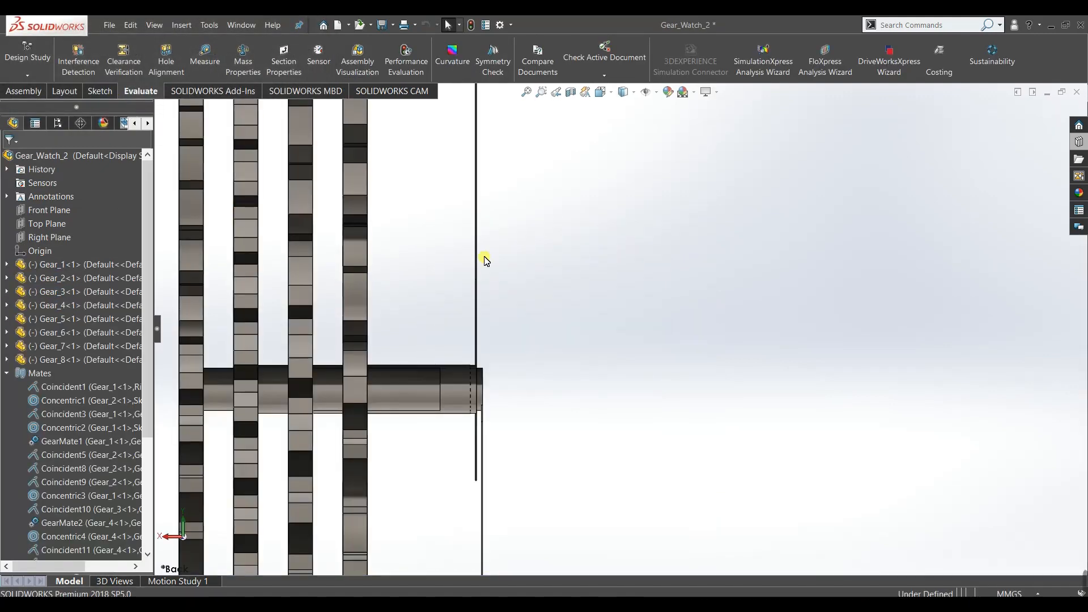
Examine the shortened shaft's end, the concentric inner shaft and how both hands join them.
middle_drag(502, 420, 493, 433)
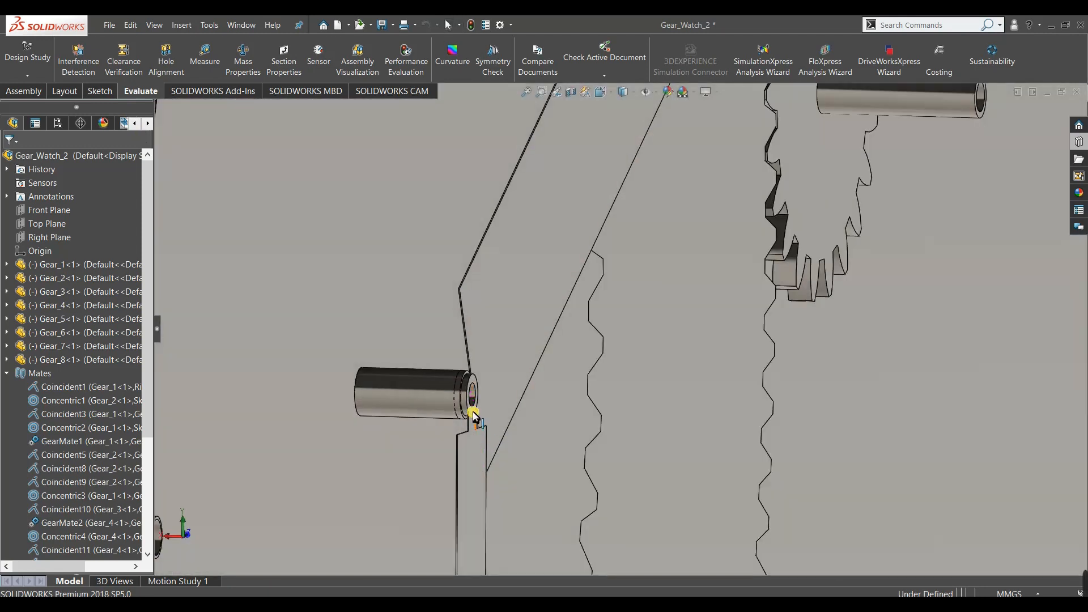
scroll(472, 411, down, 5)
mouse_move(475, 369)
middle_down()
mouse_move(463, 364)
mouse_move(427, 410)
mouse_move(423, 360)
mouse_move(466, 340)
mouse_move(461, 381)
mouse_move(485, 318)
middle_up()
scroll(526, 281, down, 3)
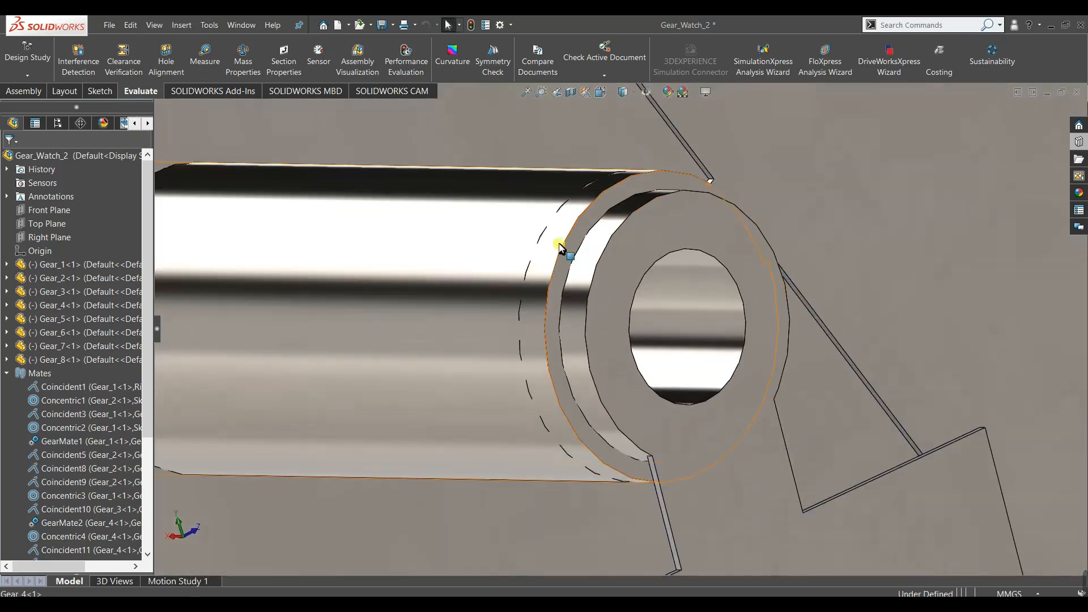
scroll(523, 266, up, 5)
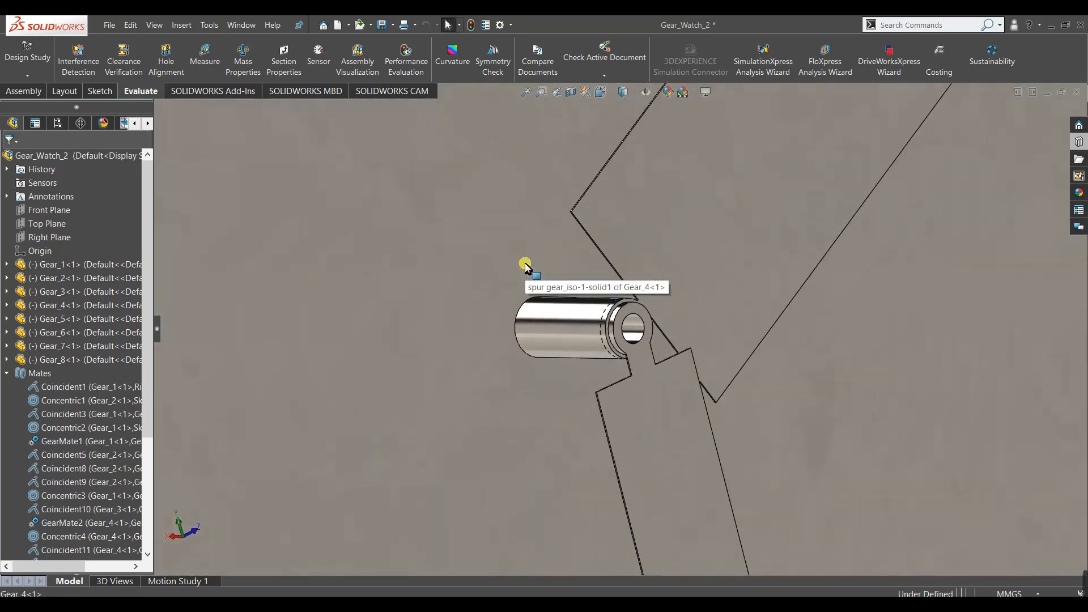
click(566, 326)
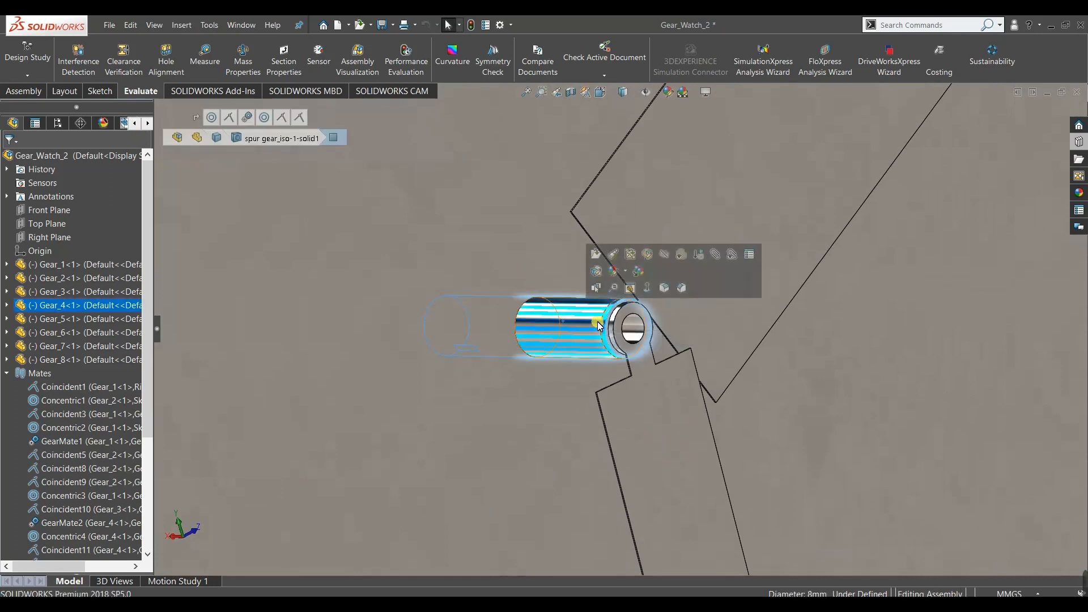
scroll(606, 323, down, 3)
scroll(607, 323, up, 4)
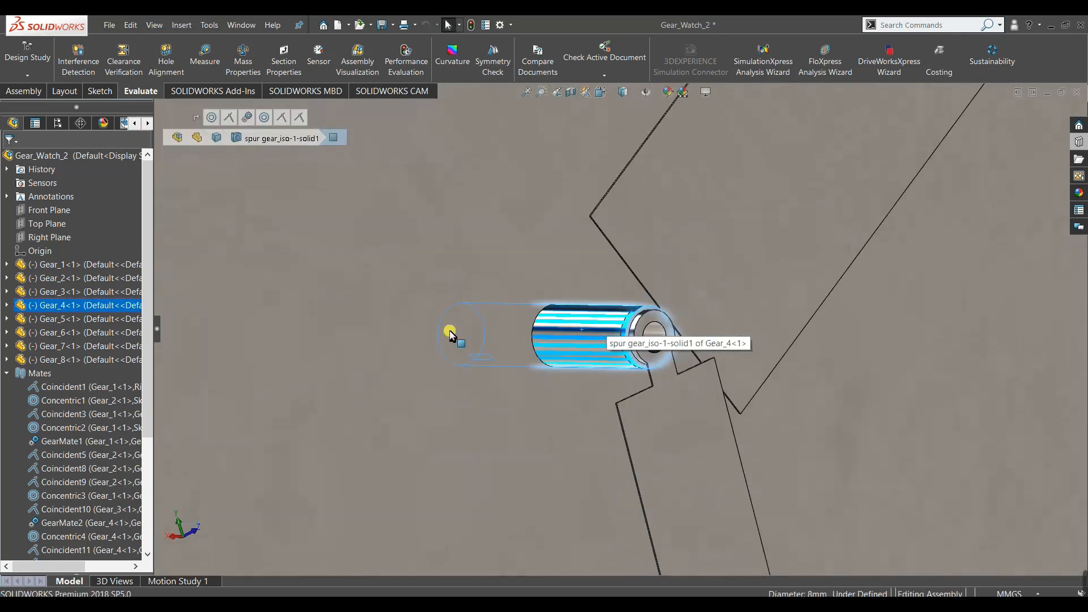
click(433, 290)
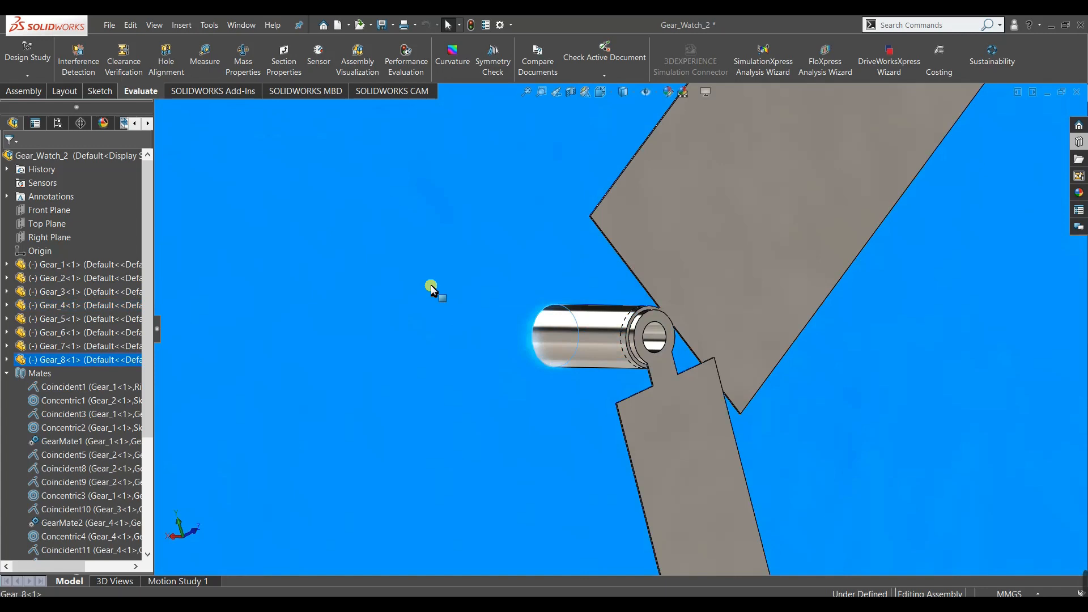
Open the Gear_8 part from the assembly in its own window and decline feature recognition.
right_click(432, 289)
click(439, 173)
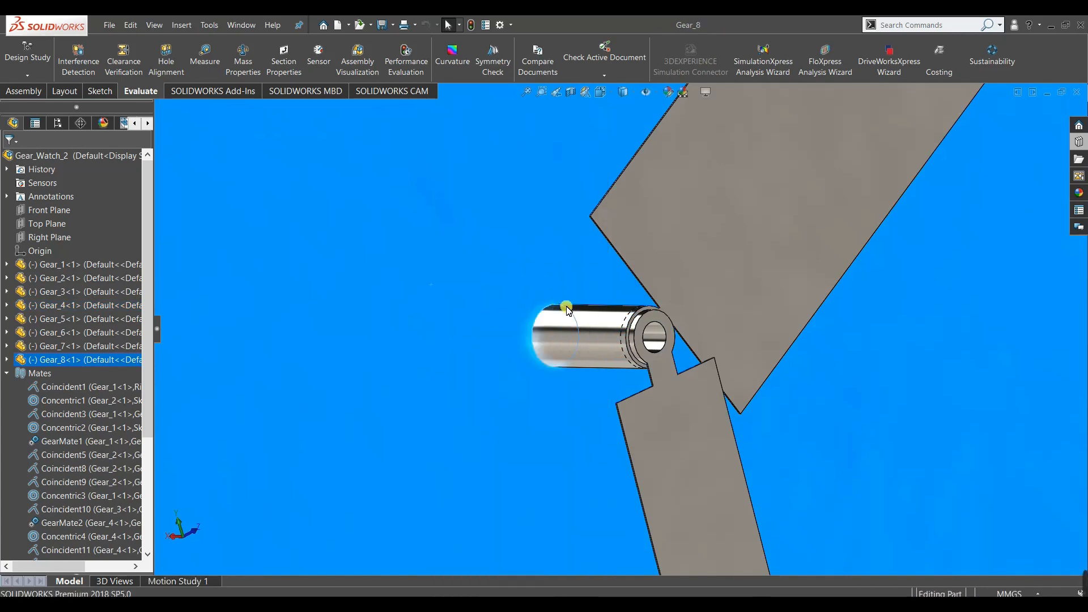
click(545, 317)
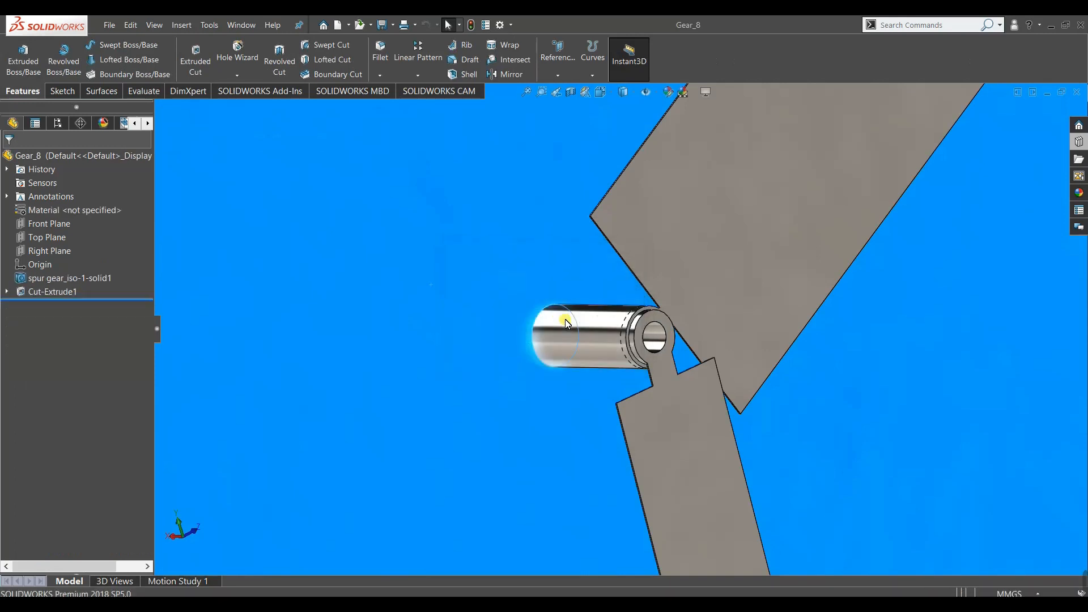
Start a sketch on the ring-shaped end face of Gear_8's central hub and view it face-on.
middle_drag(554, 361, 660, 356)
scroll(660, 356, up, 2)
scroll(639, 352, down, 10)
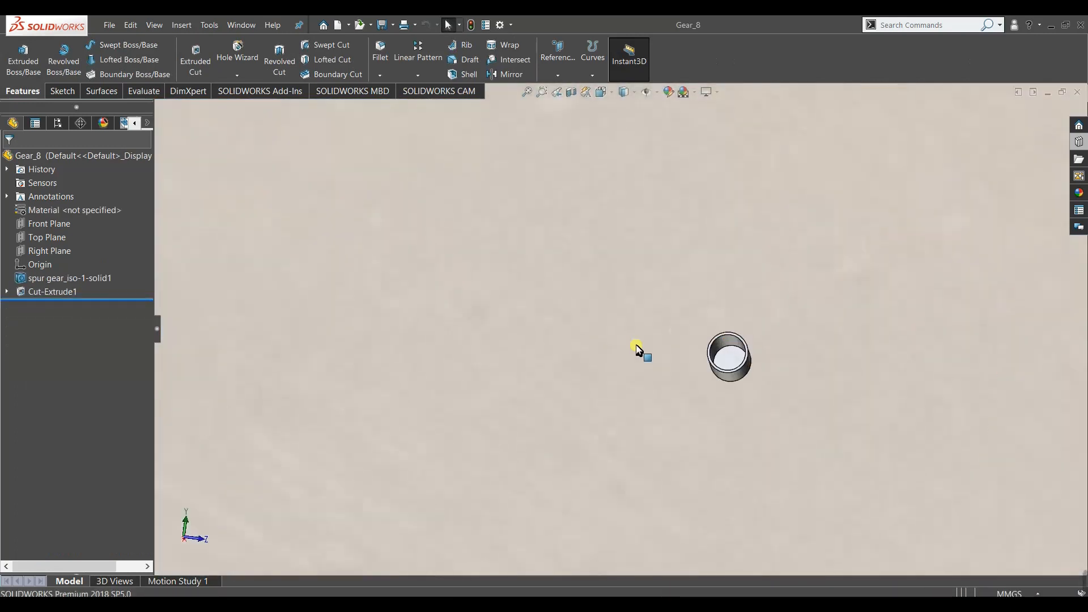
scroll(725, 334, down, 2)
click(725, 333)
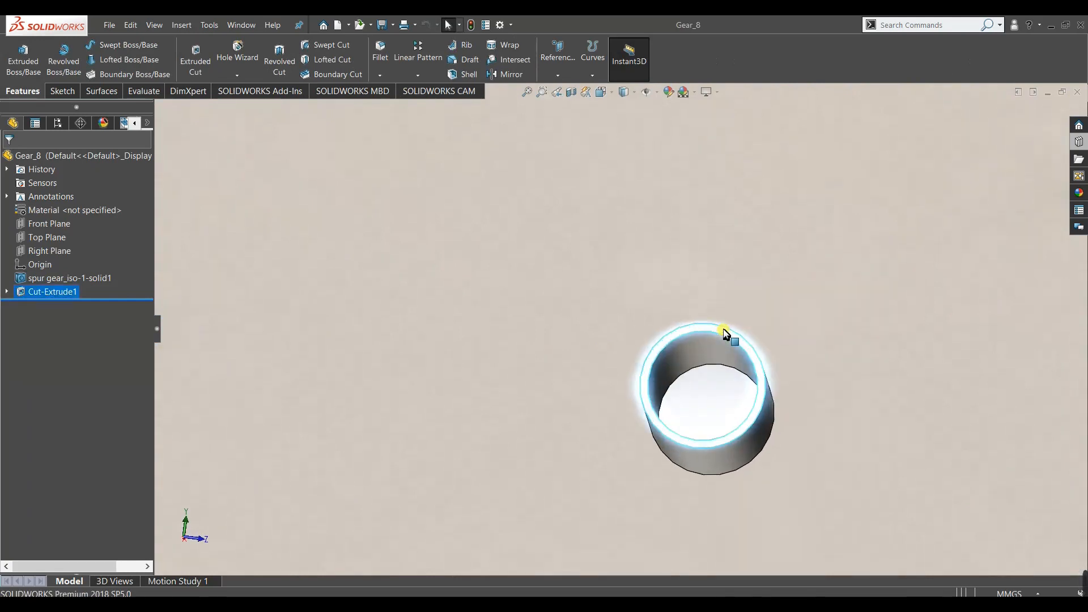
right_click(687, 330)
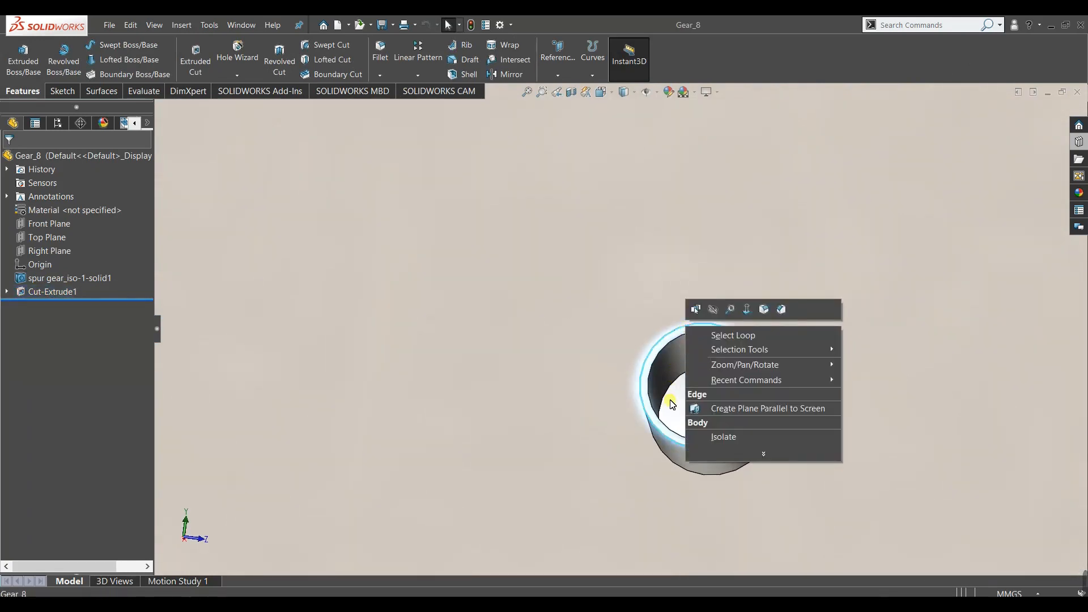
key(Escape)
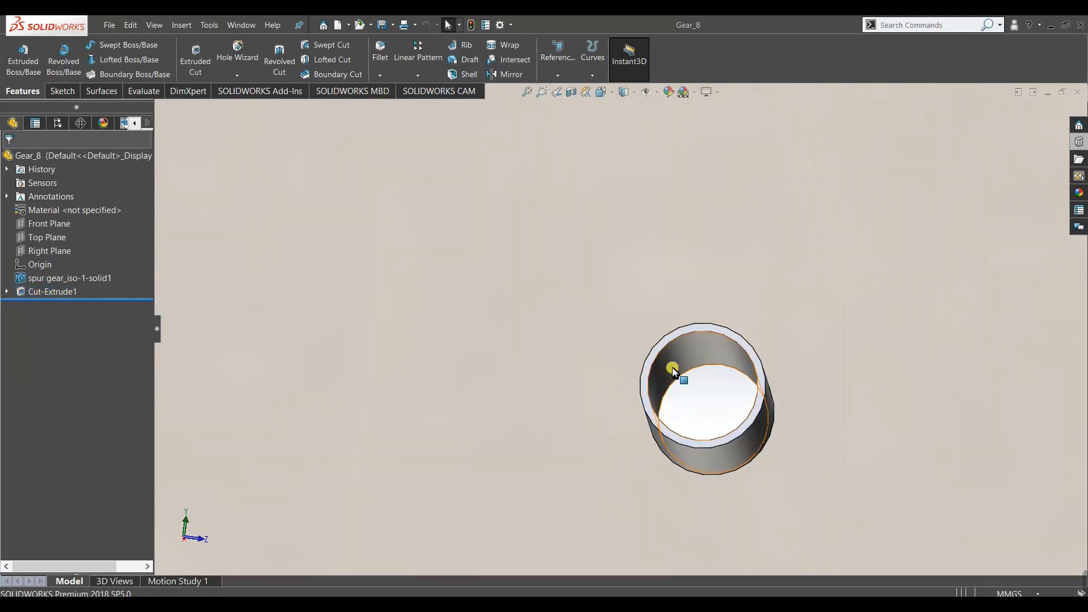
right_click(696, 332)
click(717, 302)
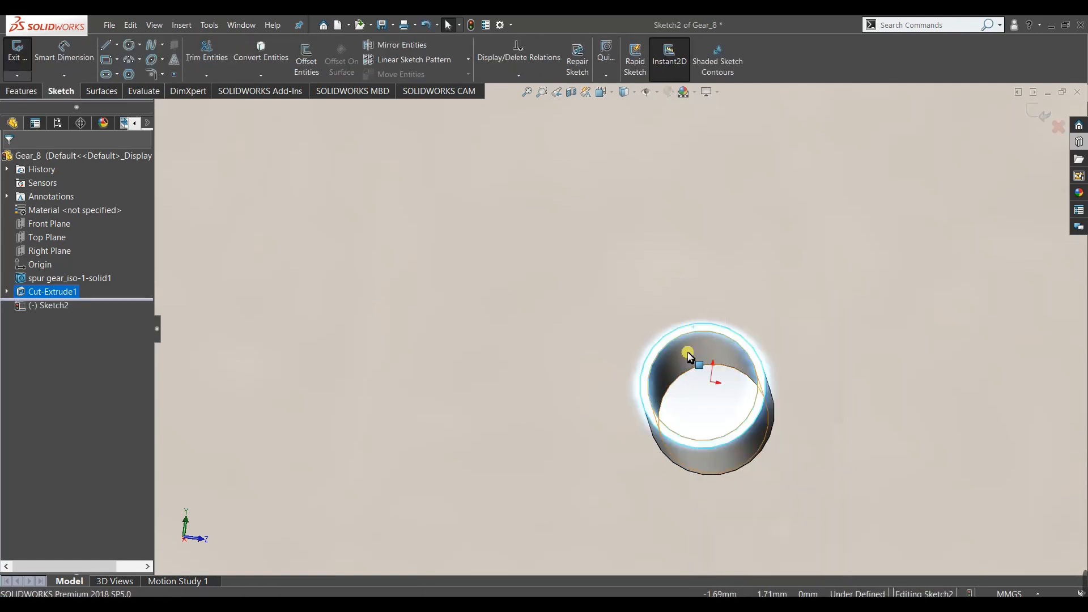
key(space)
click(525, 376)
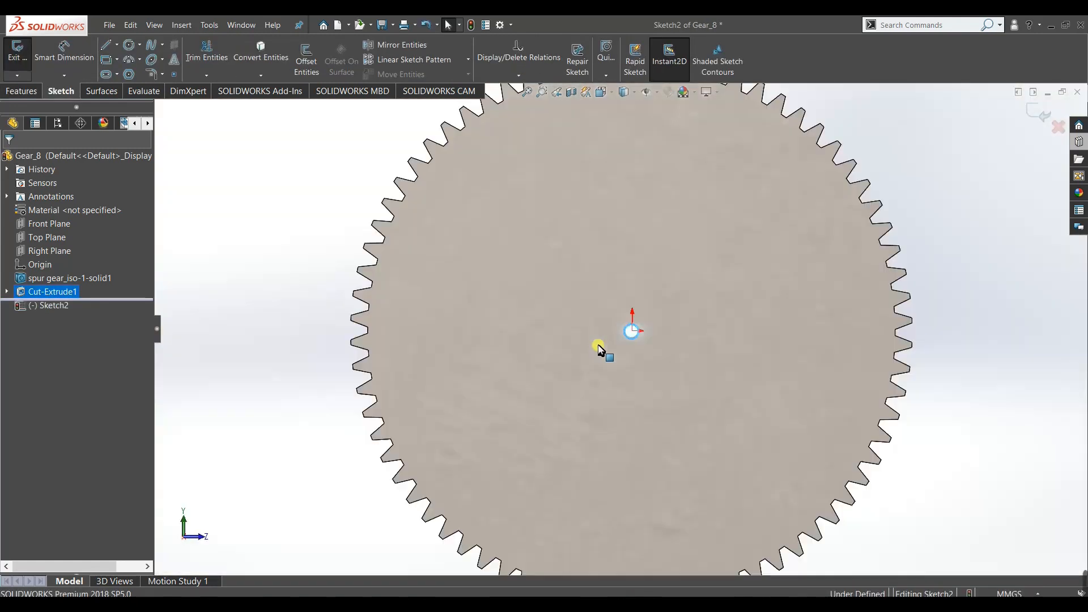
Sketch two concentric circles centred on the hub, one of about 4.9 mm radius and one of 4 mm radius along the hub's outer edge.
scroll(606, 334, down, 2)
scroll(606, 335, down, 2)
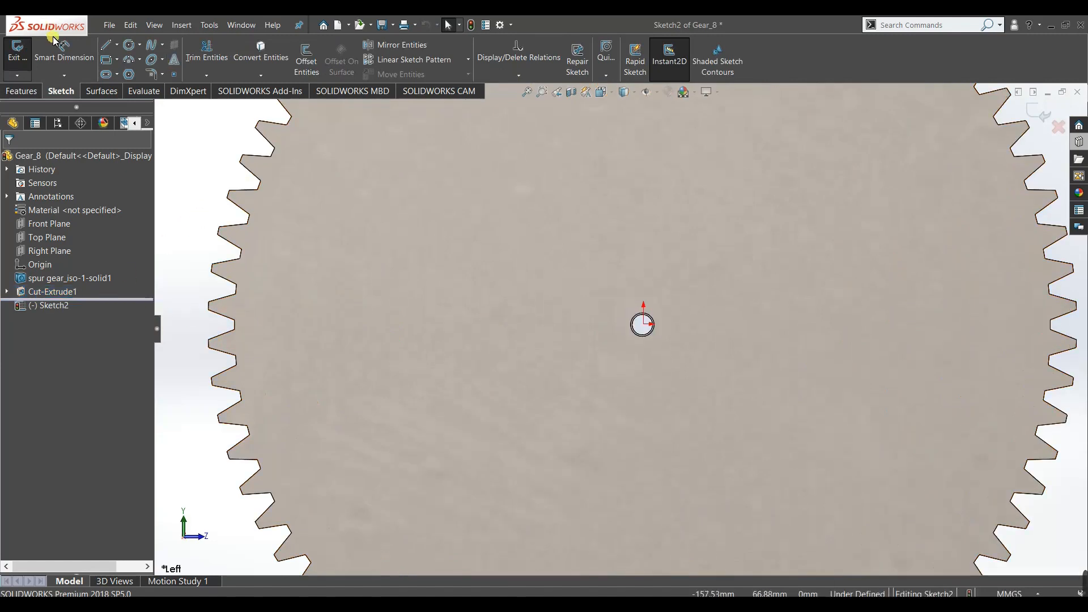
click(129, 45)
scroll(602, 316, down, 5)
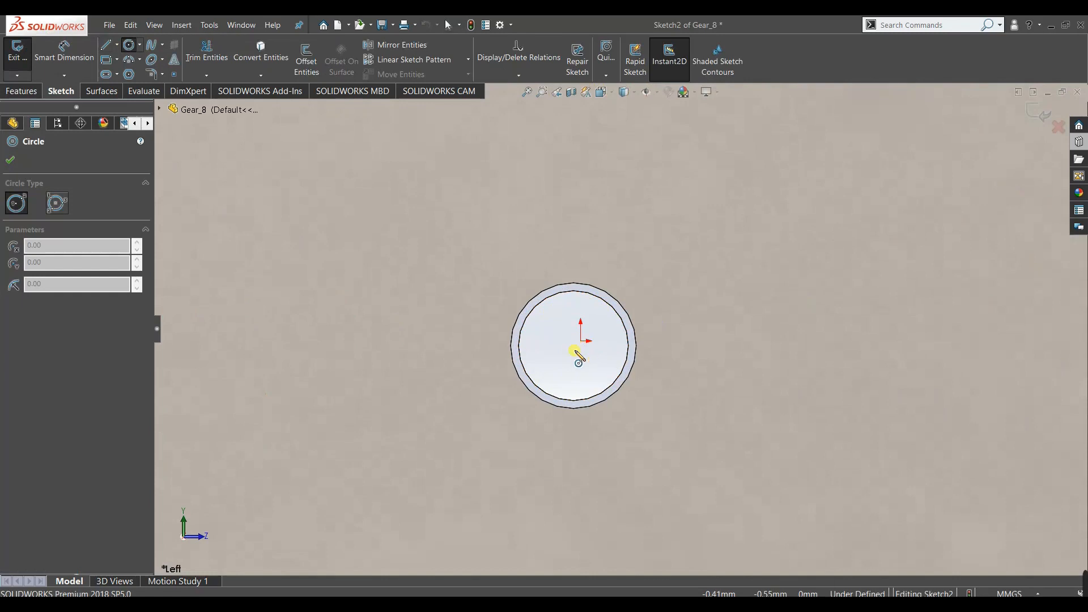
click(574, 346)
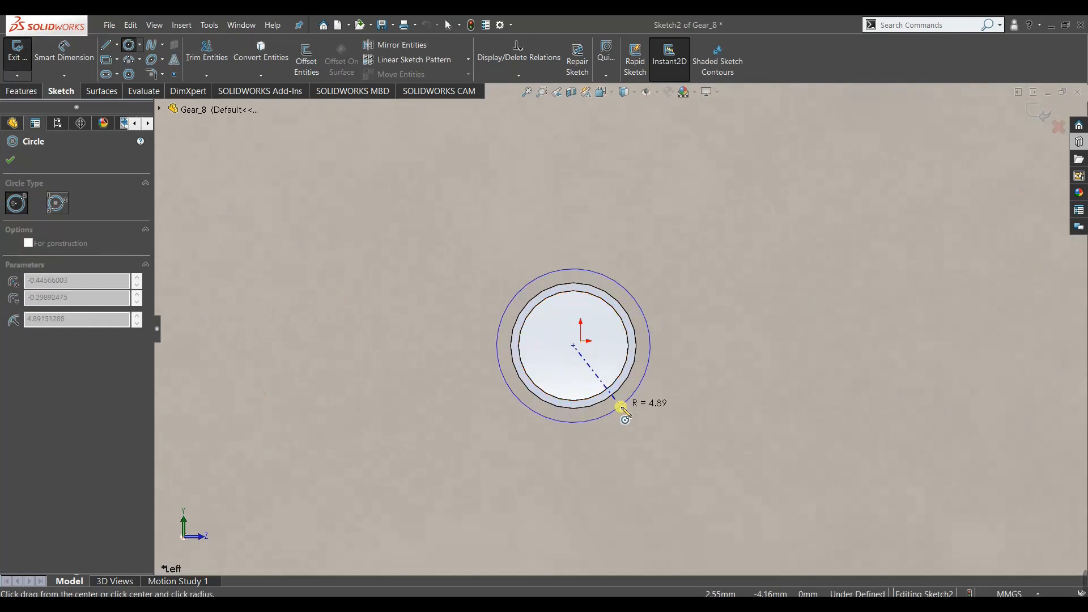
click(622, 409)
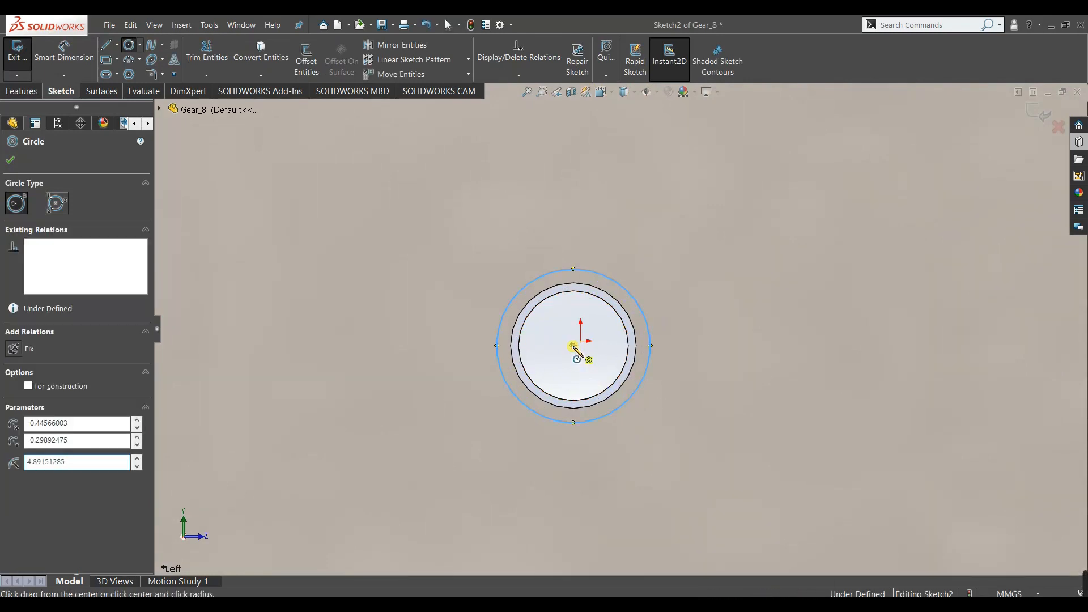
click(574, 346)
click(606, 401)
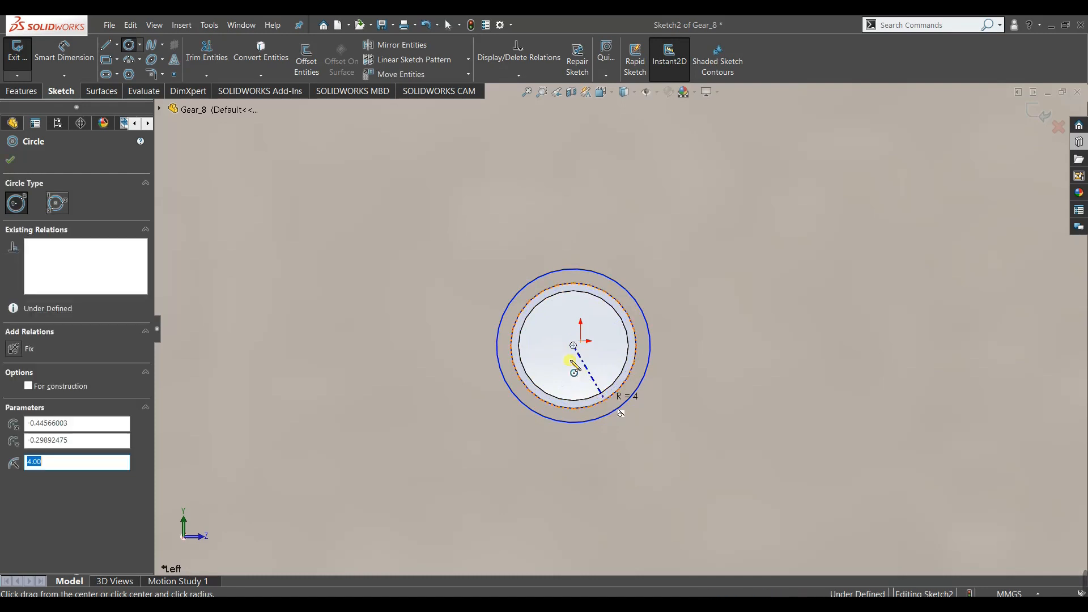
right_click(557, 340)
click(584, 345)
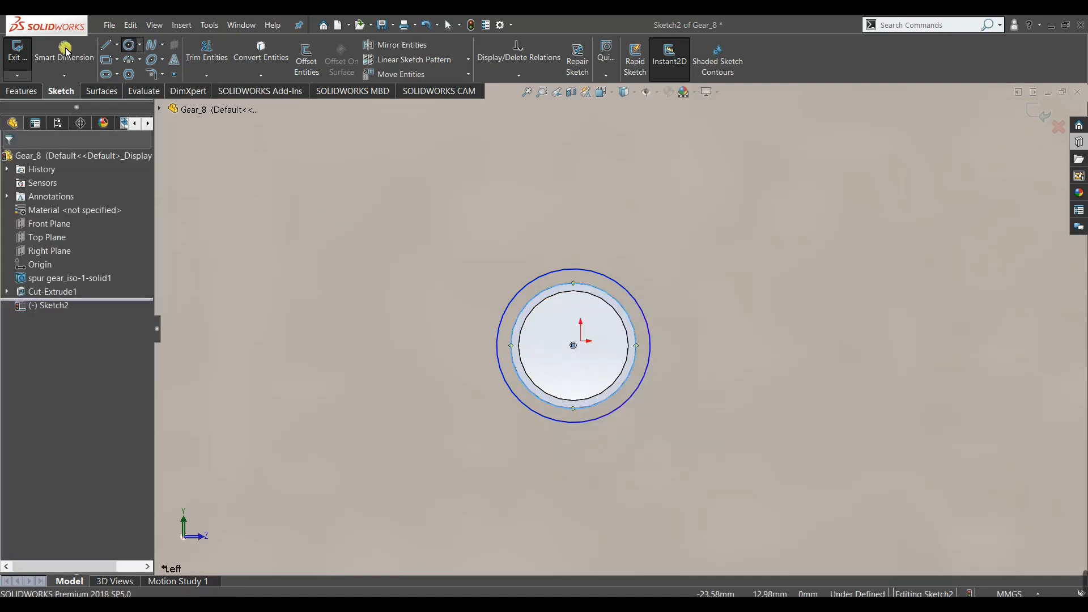
Extrude the ring between the two circles up to the gear's flat face using Up To Surface with Merge result.
click(16, 93)
click(459, 249)
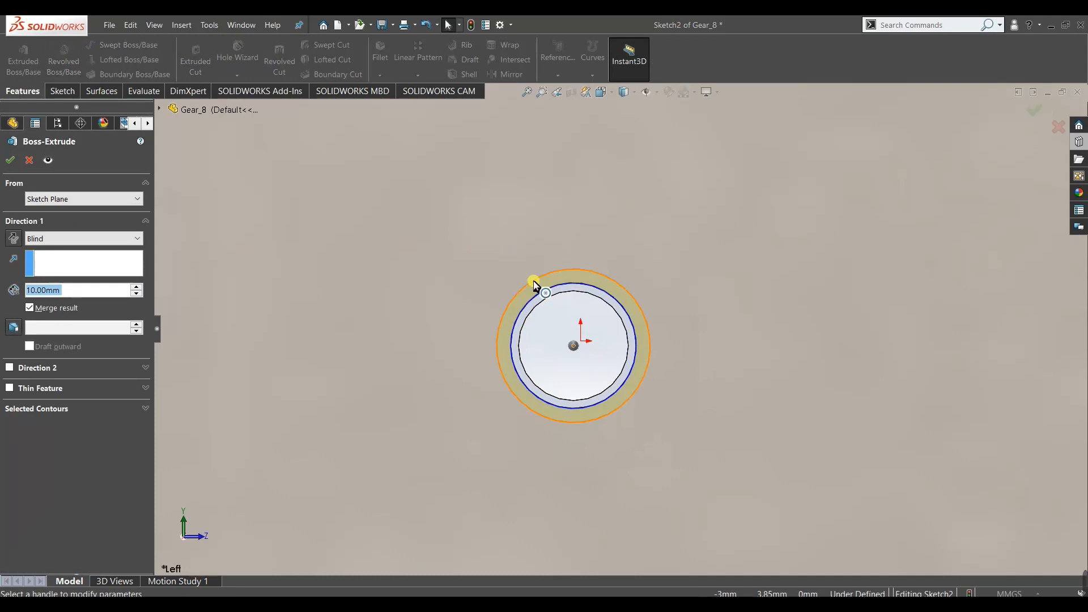
click(454, 287)
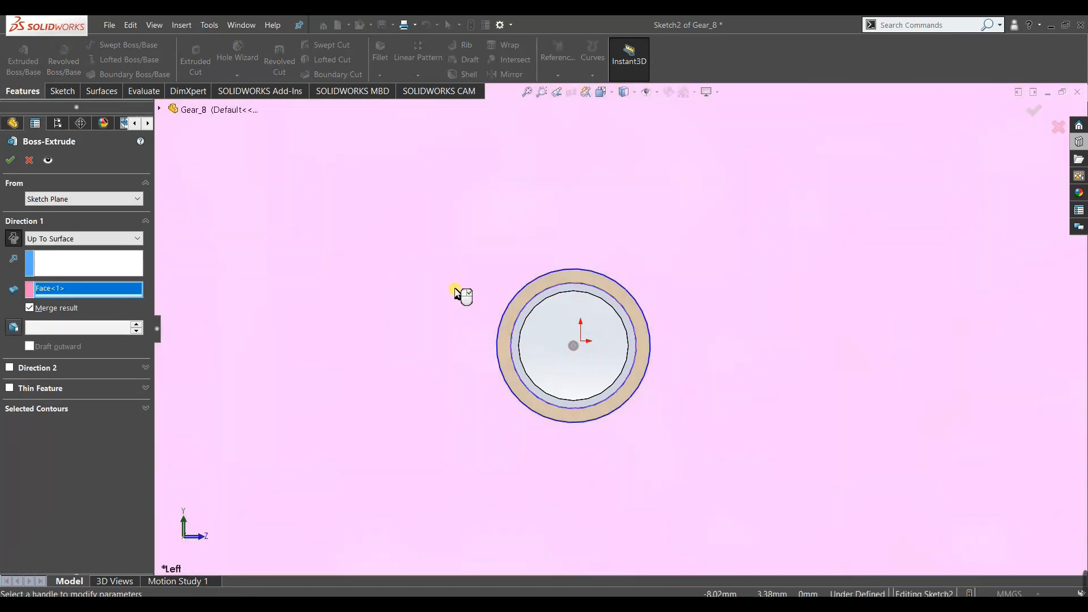
scroll(455, 304, up, 4)
scroll(455, 306, up, 5)
middle_drag(352, 332, 417, 332)
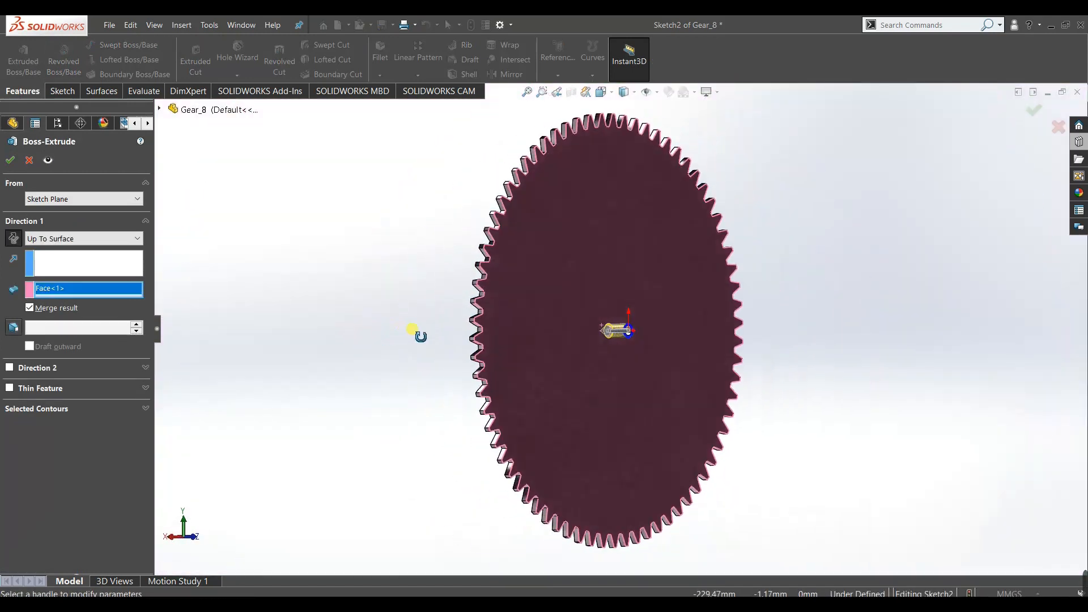
click(95, 236)
click(92, 242)
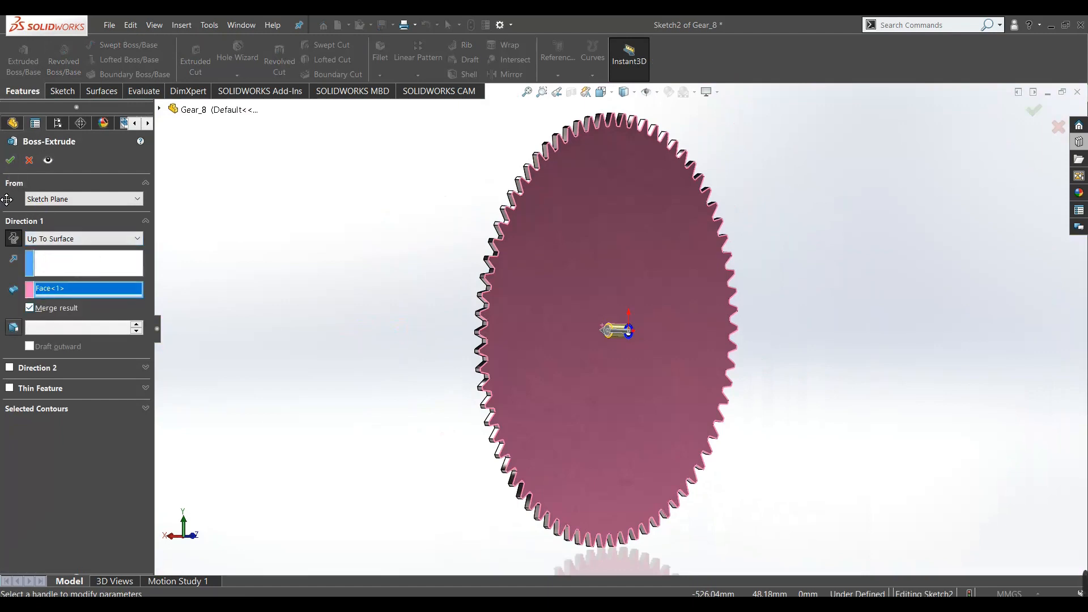
click(10, 163)
middle_drag(357, 295, 295, 317)
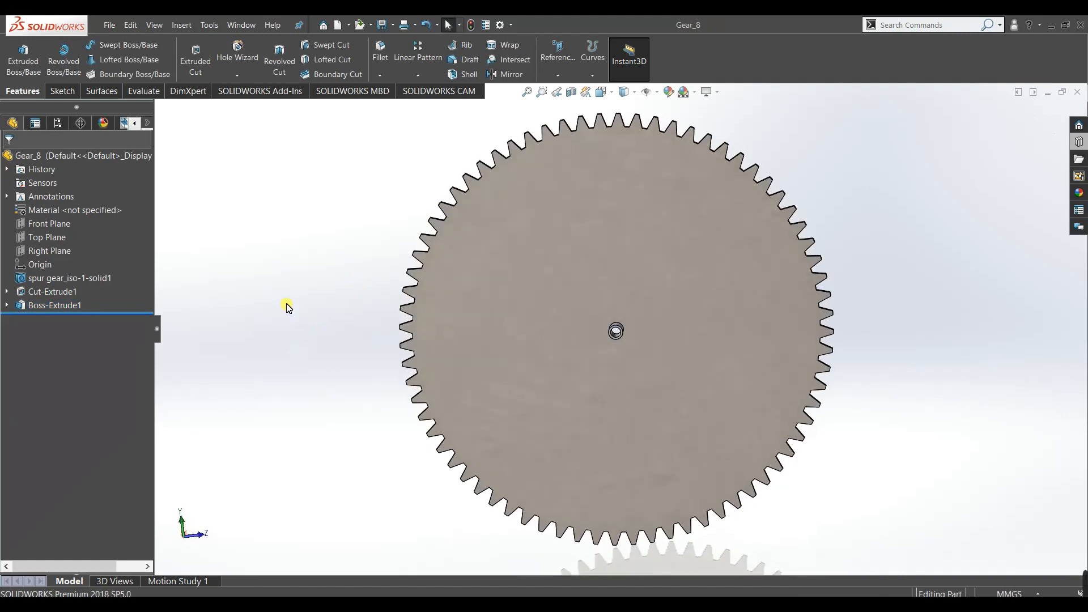
Return to the Gear_Watch_2 assembly, update it with the modified Gear_8 and dismiss the error list.
key(ctrl+Tab)
click(104, 98)
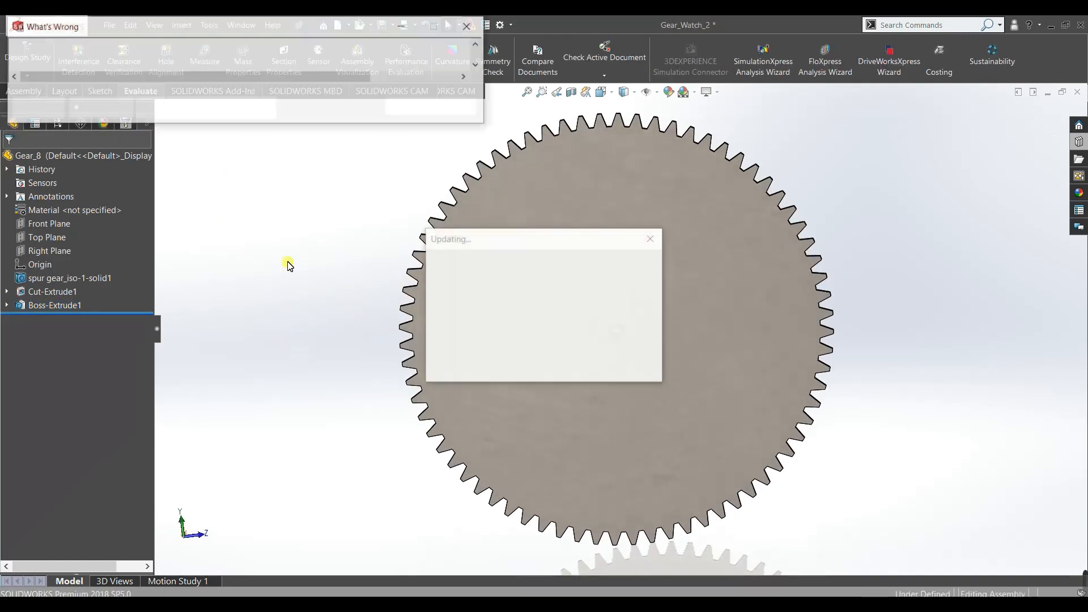
click(428, 111)
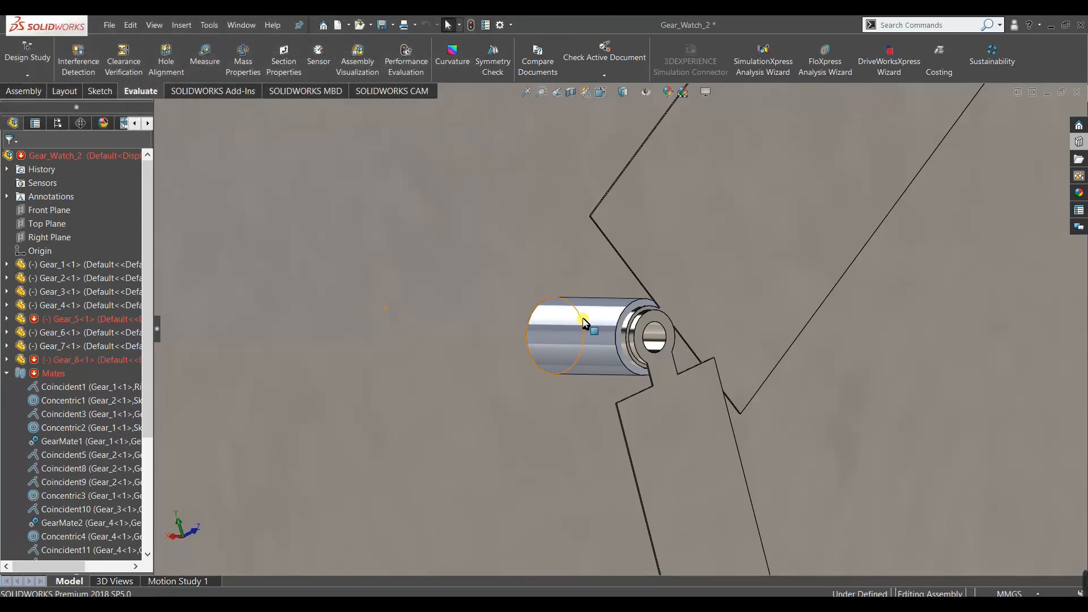
Examine the thickened Gear_8 hub around the hand shafts and check the Mates list for errors.
scroll(631, 335, up, 2)
scroll(637, 323, down, 4)
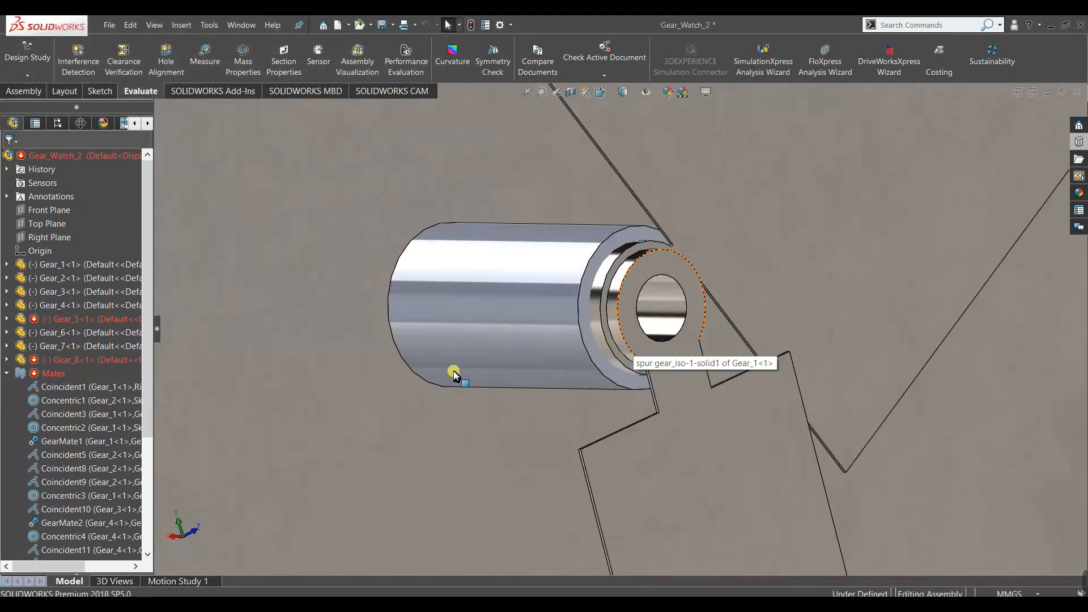
scroll(90, 449, down, 4)
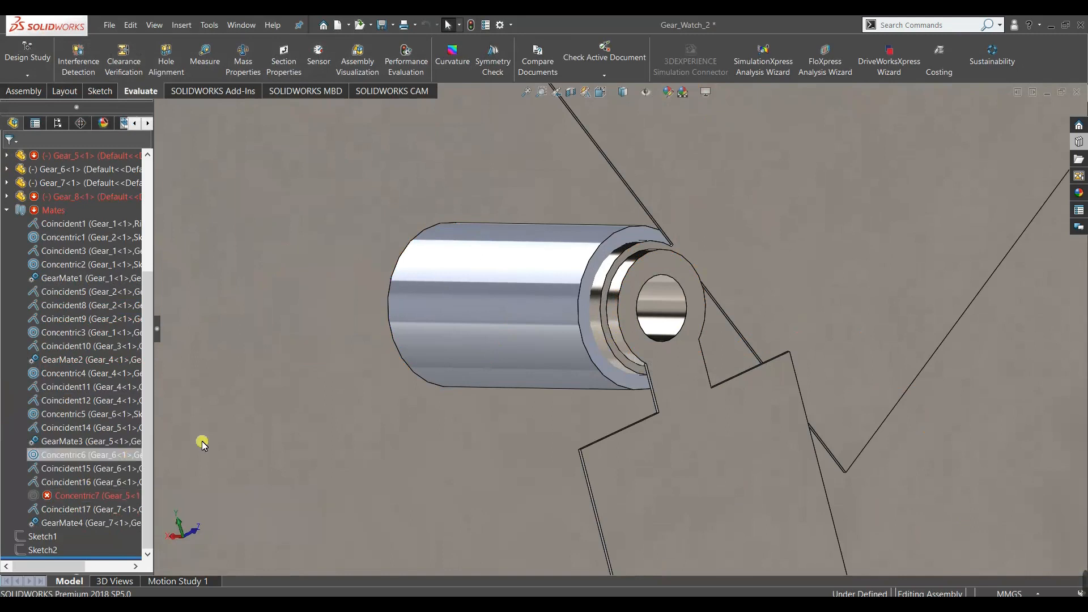
scroll(259, 425, up, 8)
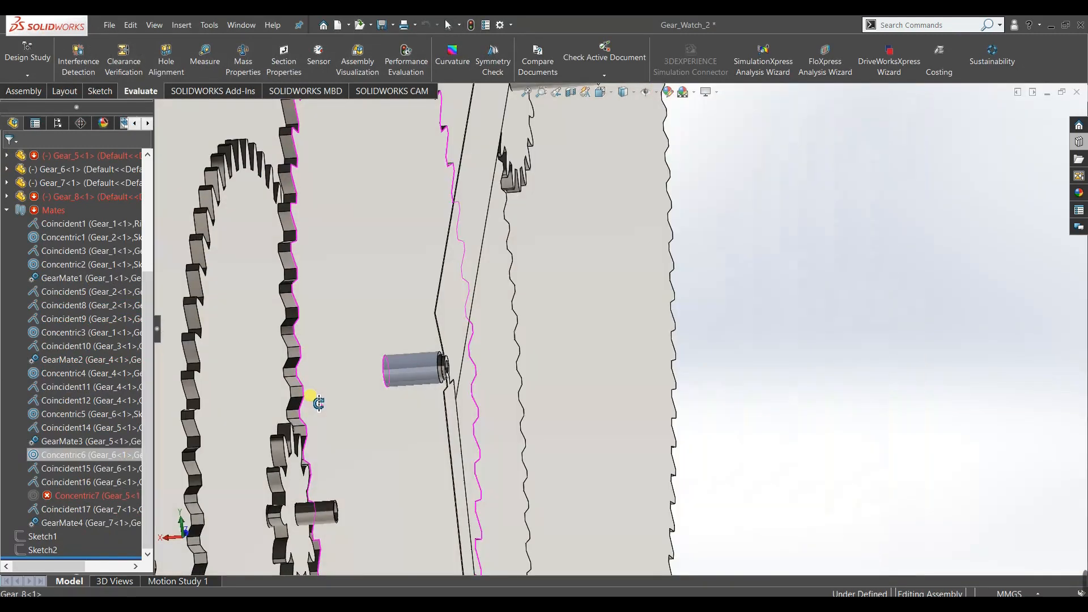
middle_drag(319, 402, 332, 499)
right_click(92, 501)
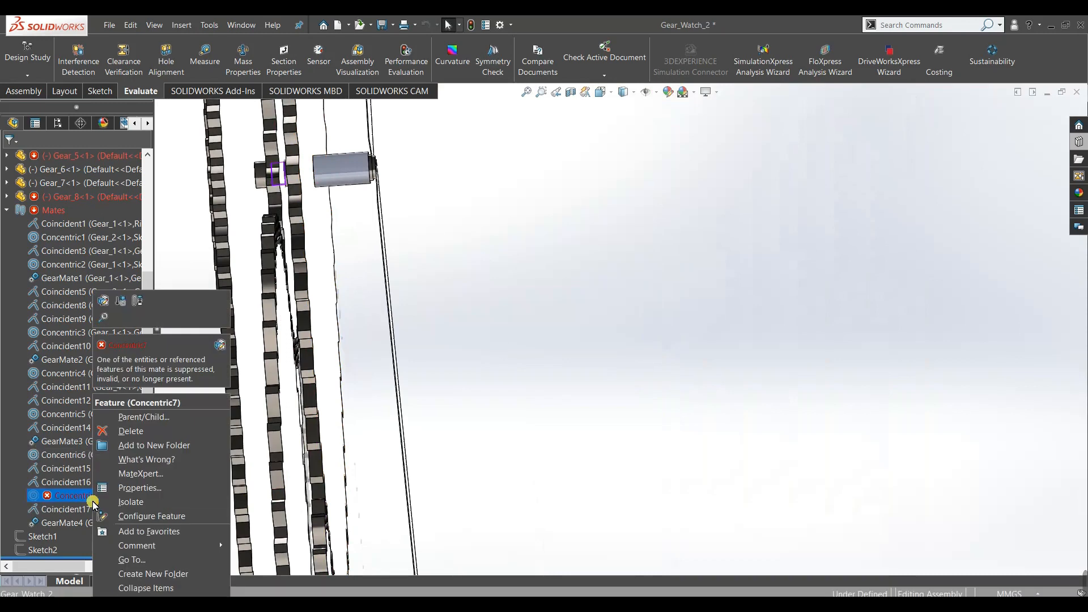
click(510, 277)
middle_drag(455, 338, 367, 293)
scroll(257, 238, down, 10)
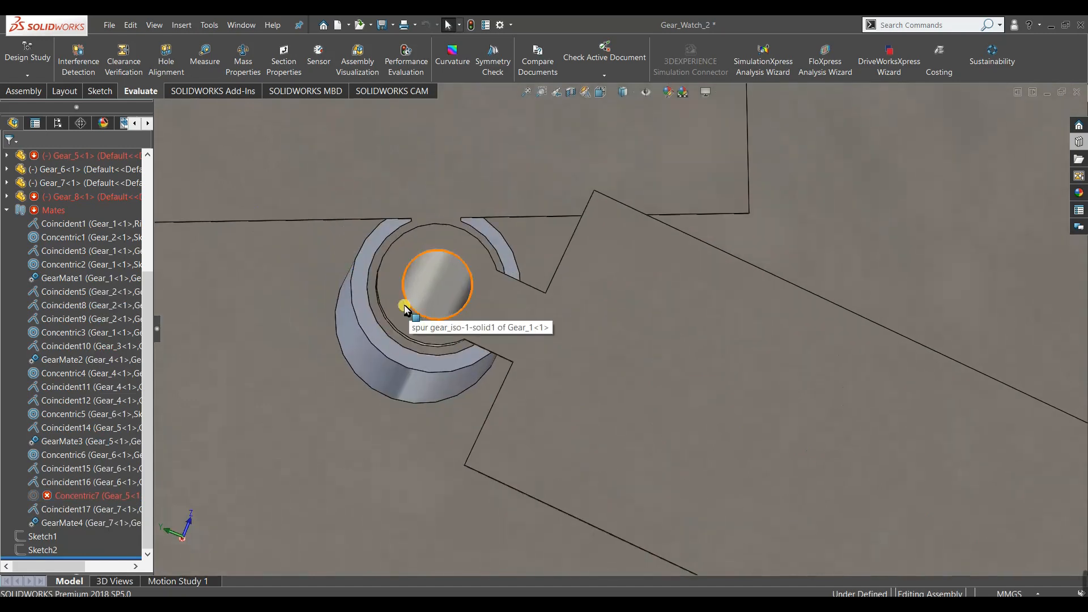
scroll(393, 323, down, 5)
middle_drag(409, 332, 445, 302)
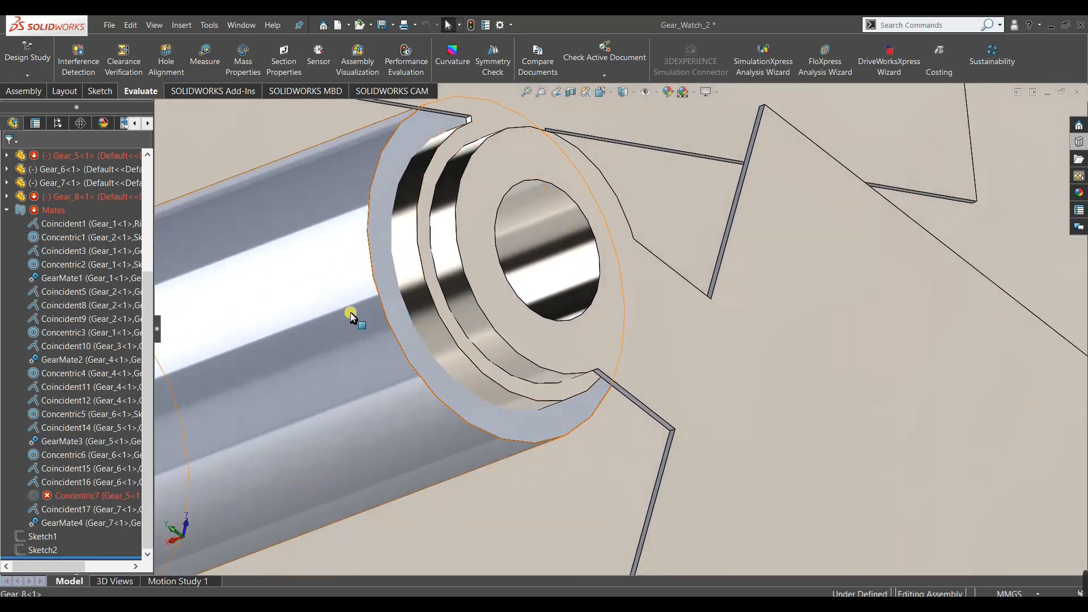
scroll(123, 496, up, 1)
Repair the Concentric7 mate by replacing its missing Gear_8 reference with the outer cylindrical face of Gear_8's hub.
right_click(123, 496)
click(152, 308)
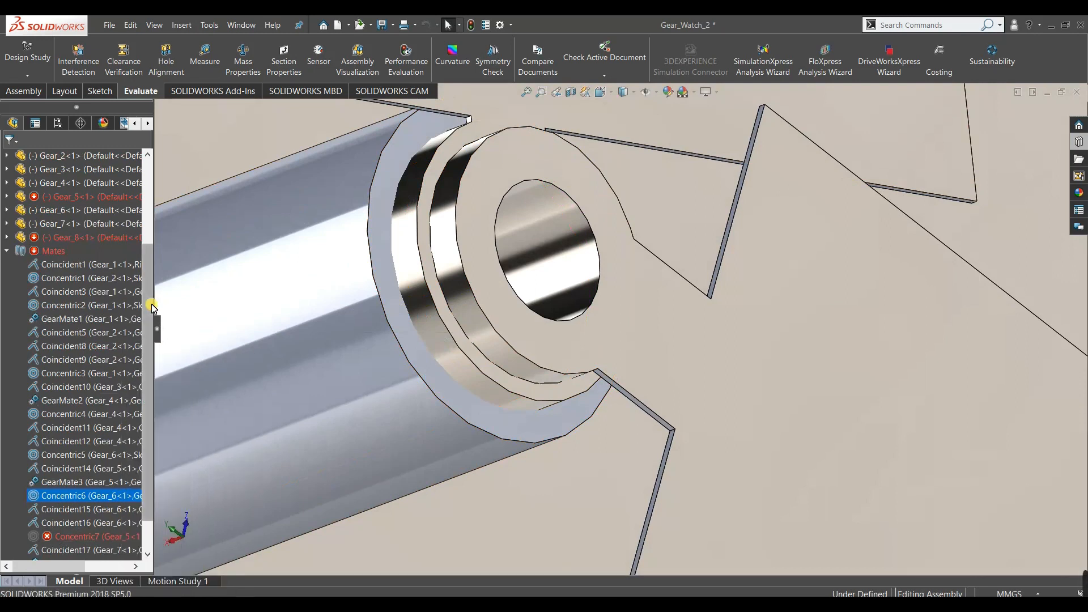
scroll(147, 351, down, 1)
right_click(94, 496)
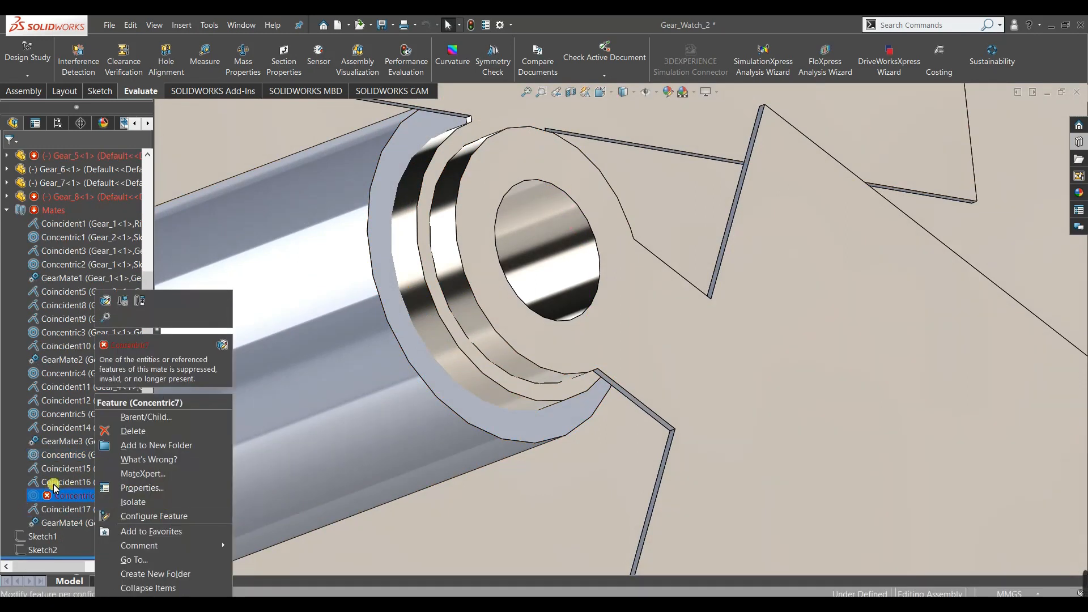
click(112, 298)
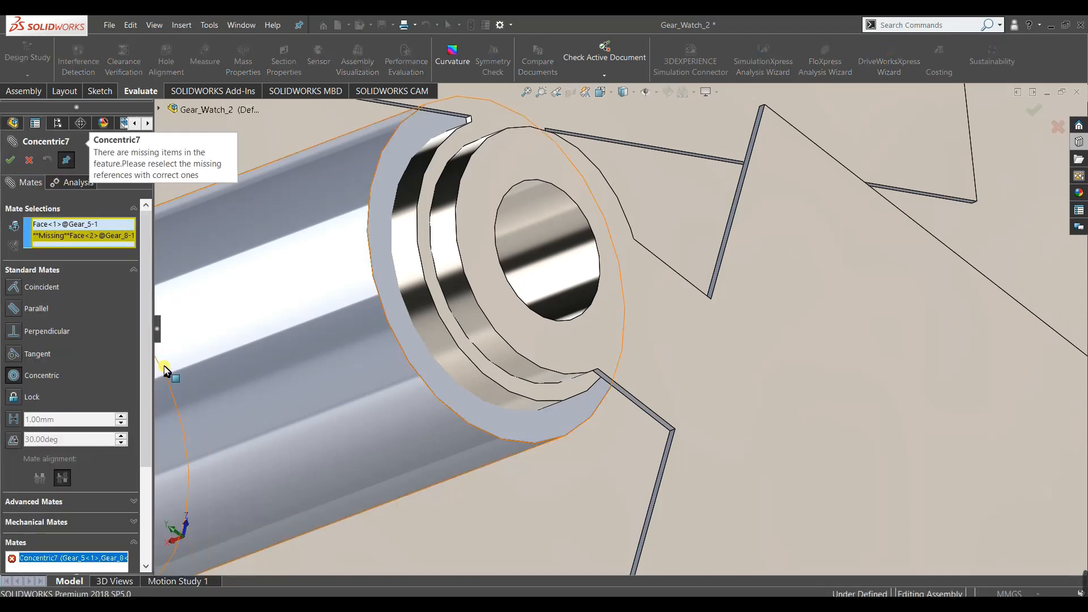
right_click(55, 231)
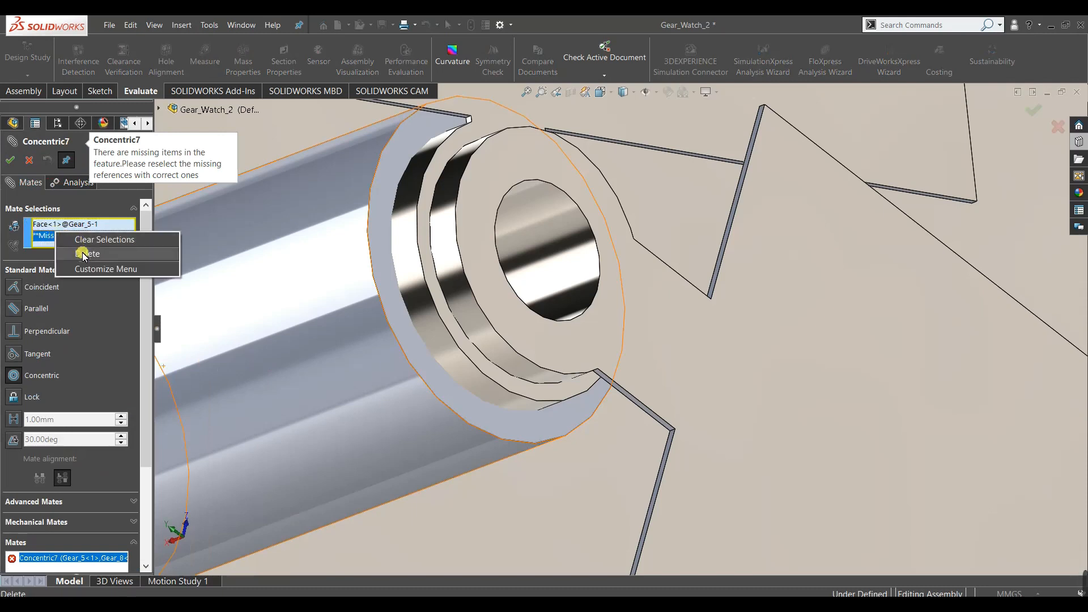
click(82, 252)
click(311, 287)
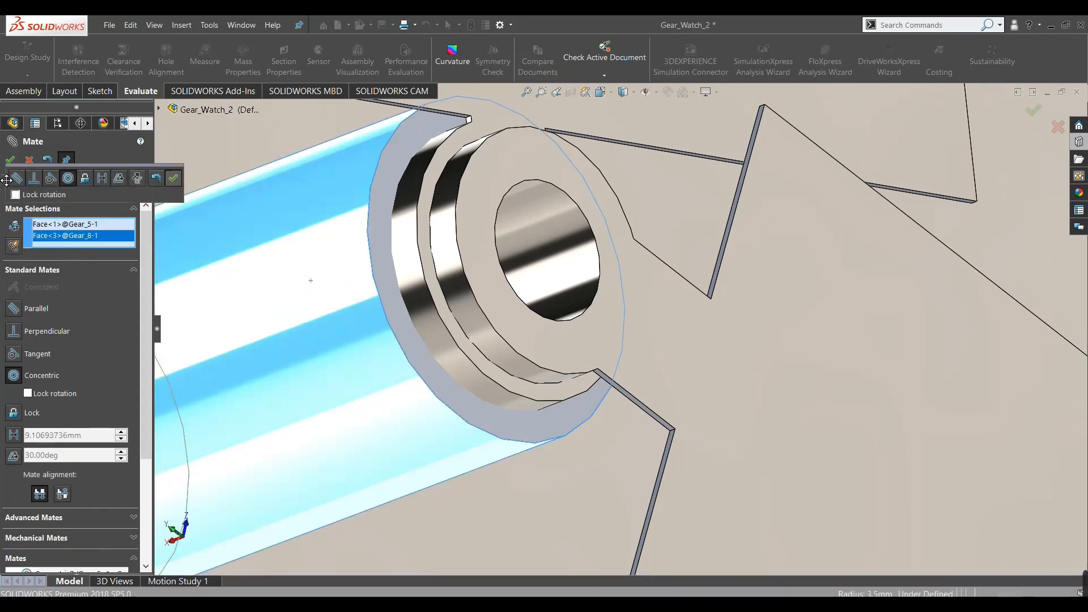
click(10, 159)
click(9, 159)
Reopen the Gear_8 part from the assembly, again skipping feature recognition.
scroll(306, 262, up, 5)
scroll(306, 262, up, 5)
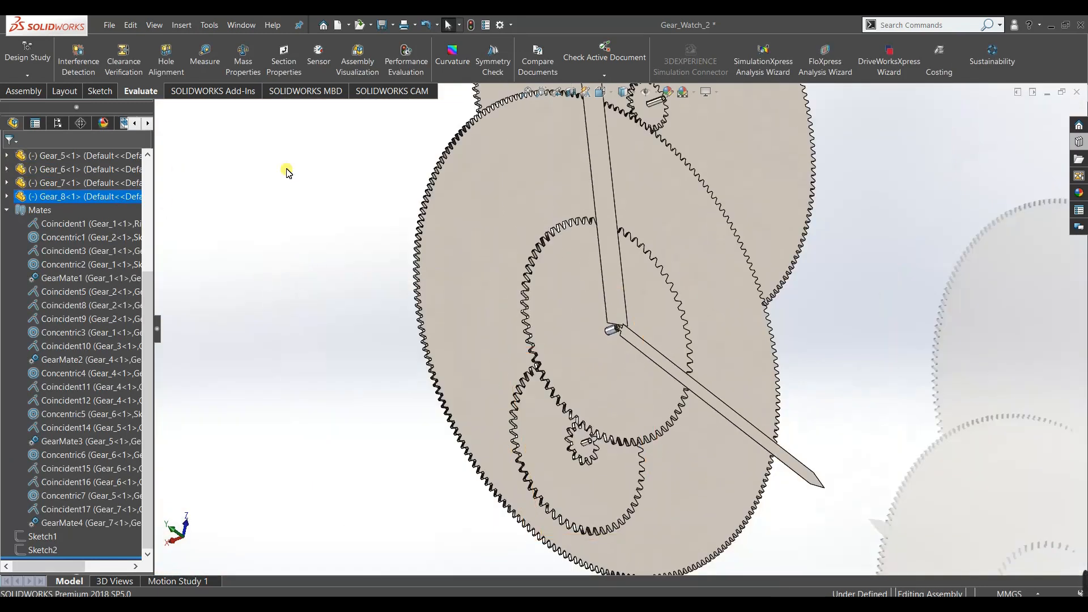
middle_drag(506, 314, 457, 339)
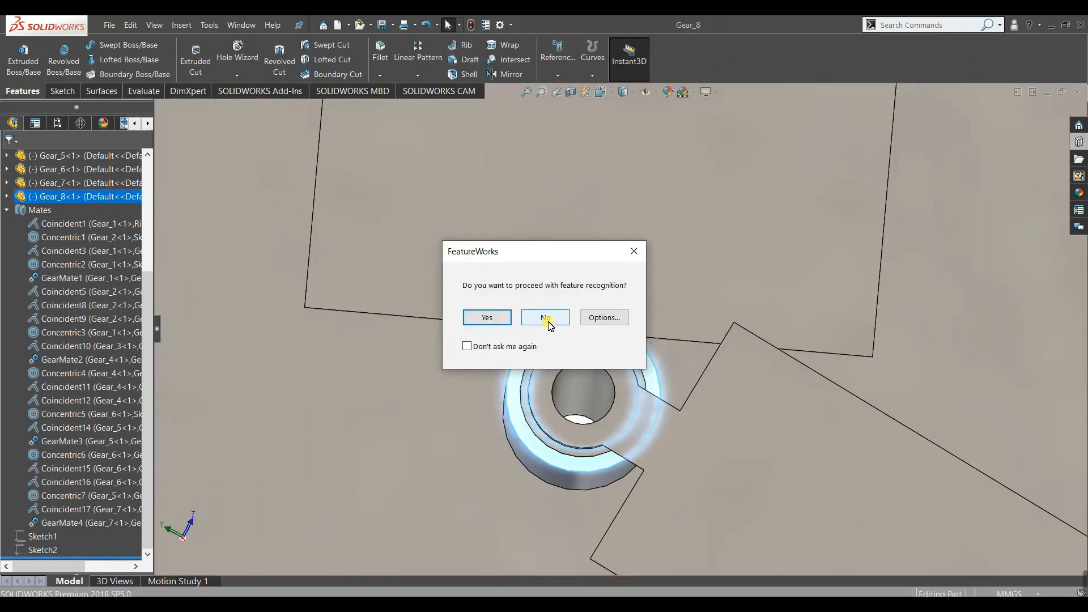
click(546, 318)
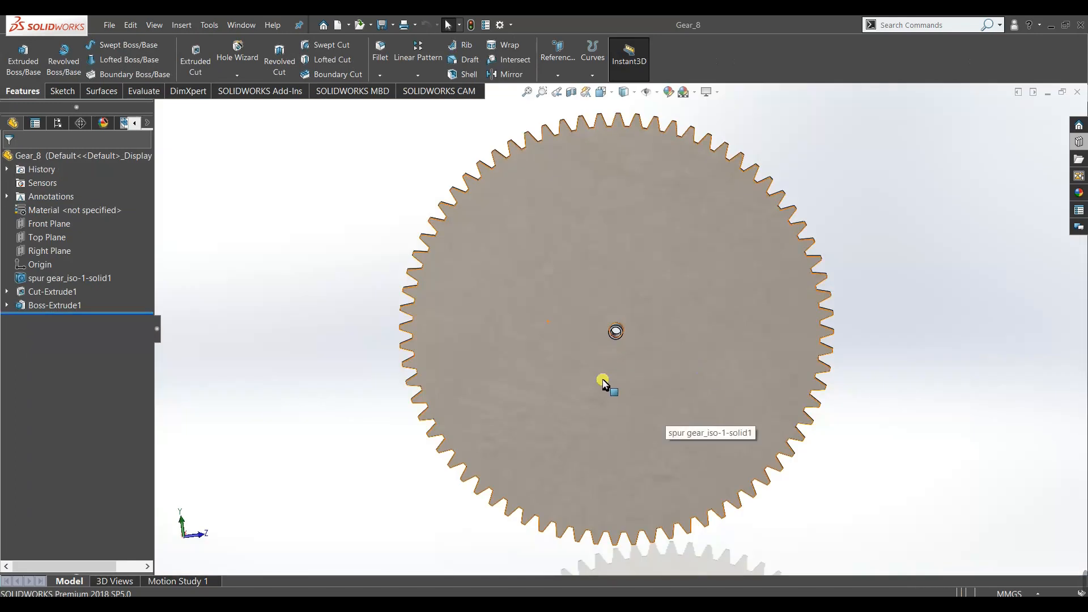
Orient Gear_8 to the Left view and start a sketch on the flat end face of its central hub.
key(space)
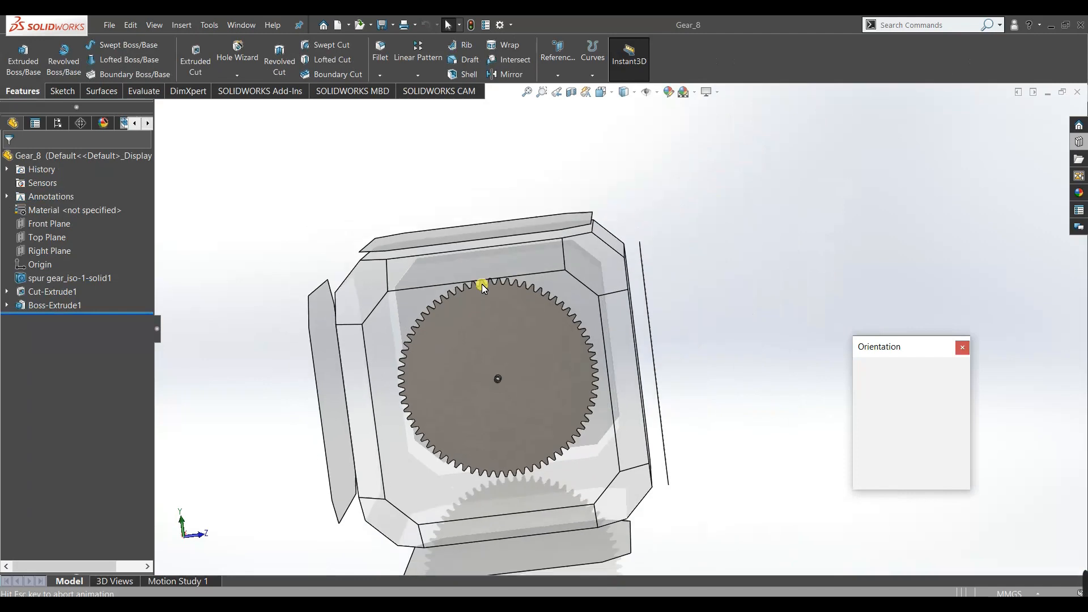
click(467, 341)
scroll(605, 334, down, 4)
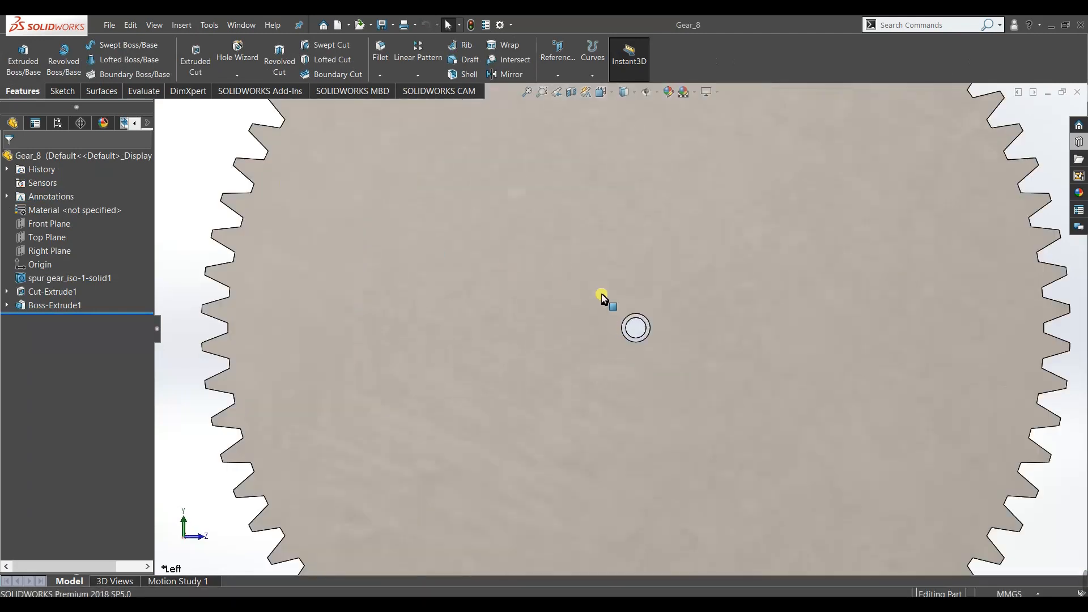
scroll(600, 297, down, 4)
click(701, 366)
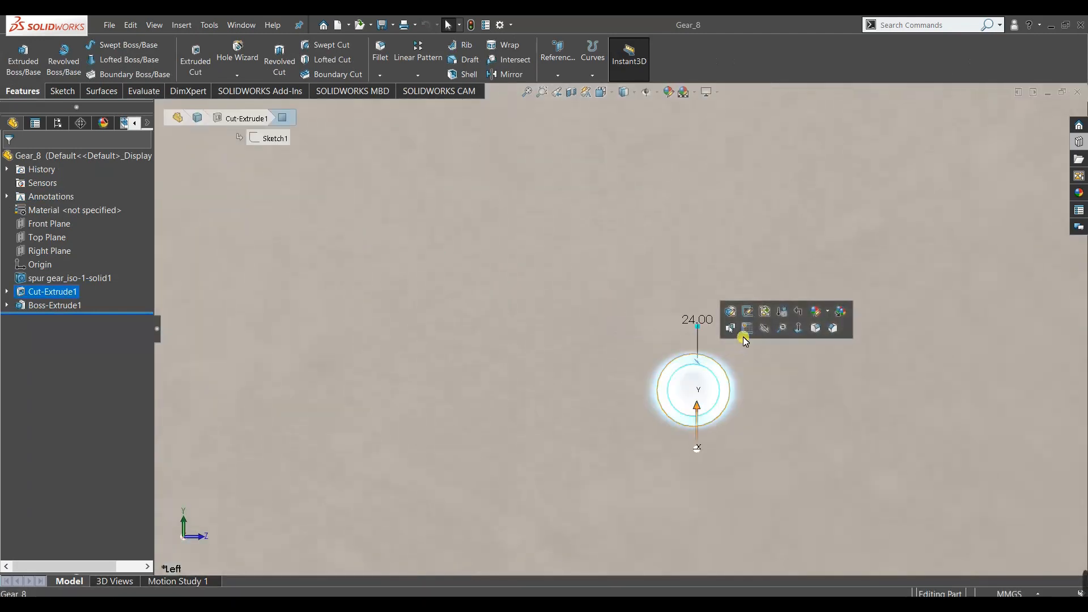
click(746, 334)
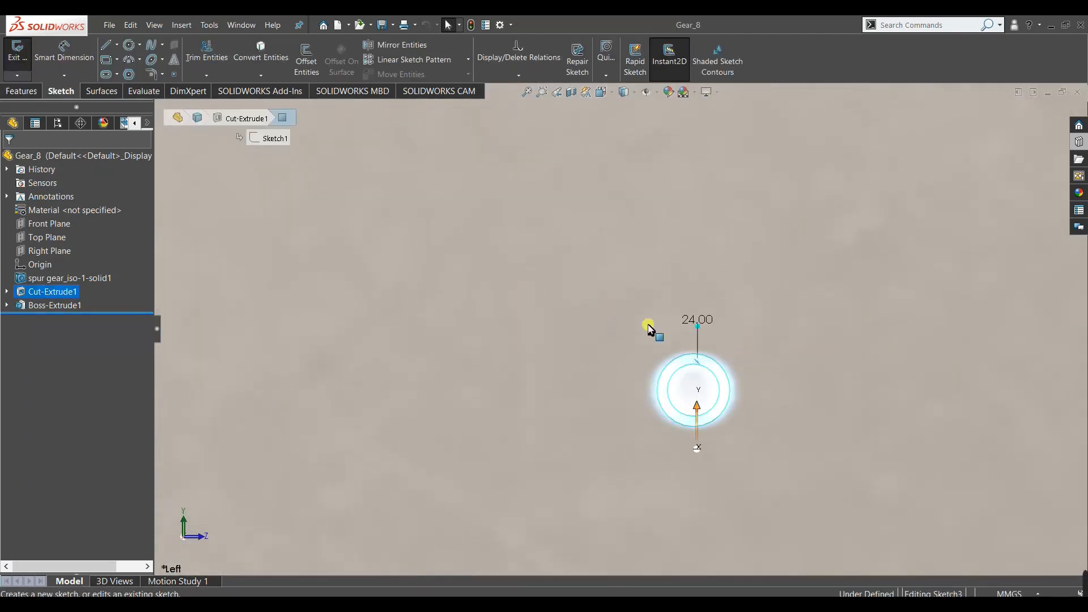
Draw a vertical construction line from the hub centre up to the top of its outer edge.
click(117, 45)
click(139, 74)
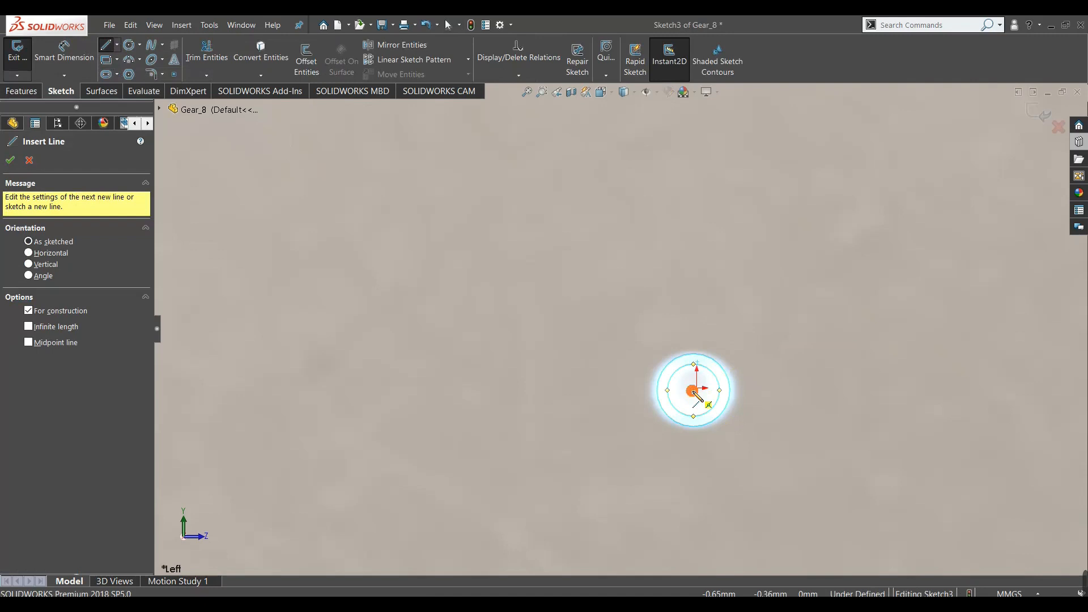
click(693, 391)
click(694, 353)
right_click(689, 362)
click(722, 386)
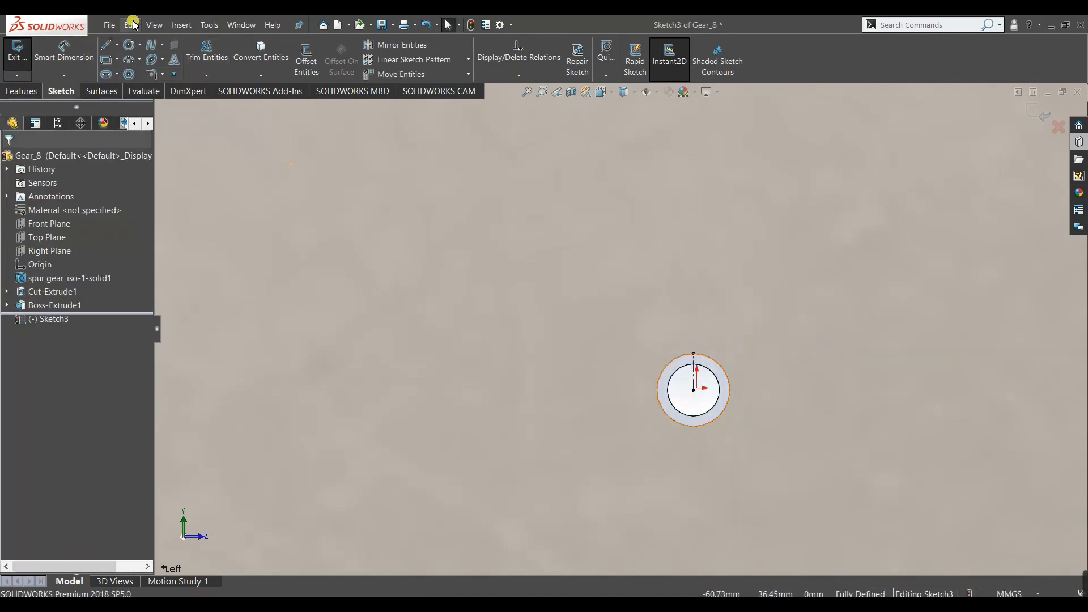
Sketch a closed rectangle of lines about 4.9 mm wide and 1.9 mm high across the top of the hub ring.
click(107, 50)
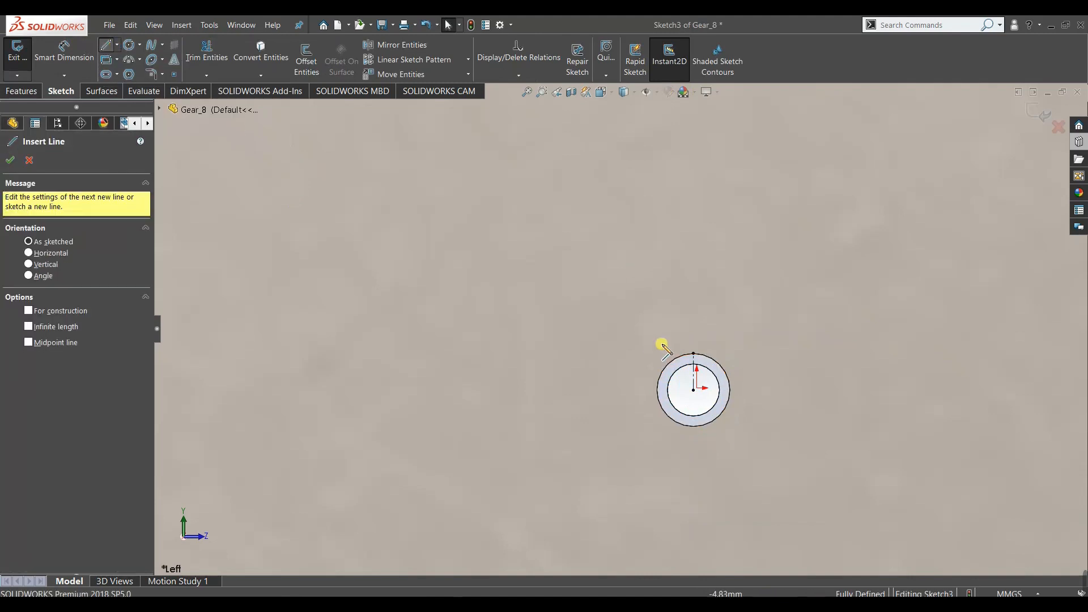
scroll(716, 379, down, 3)
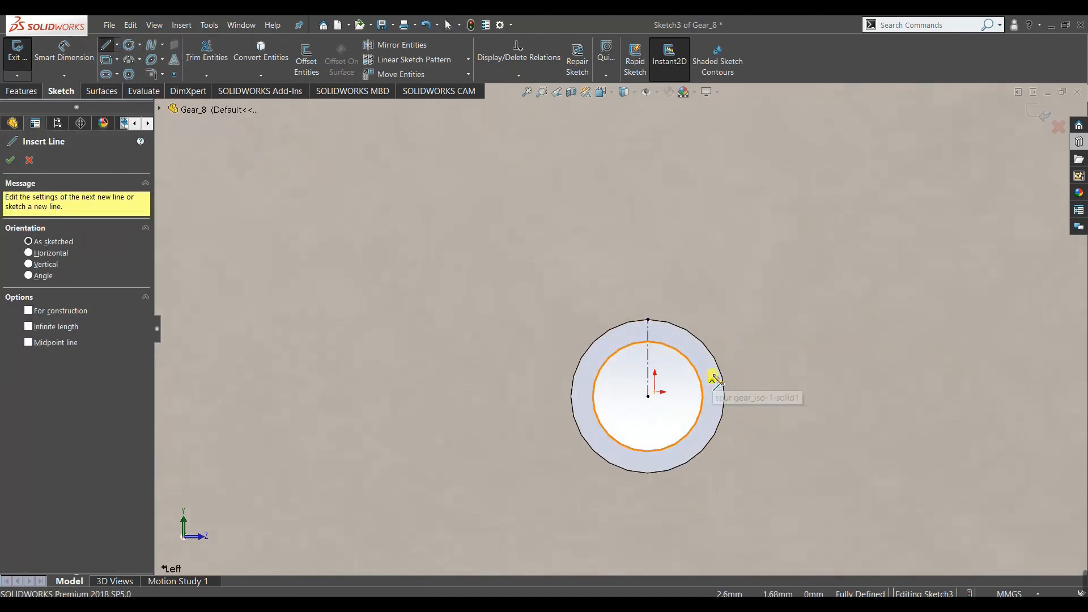
click(611, 308)
click(611, 338)
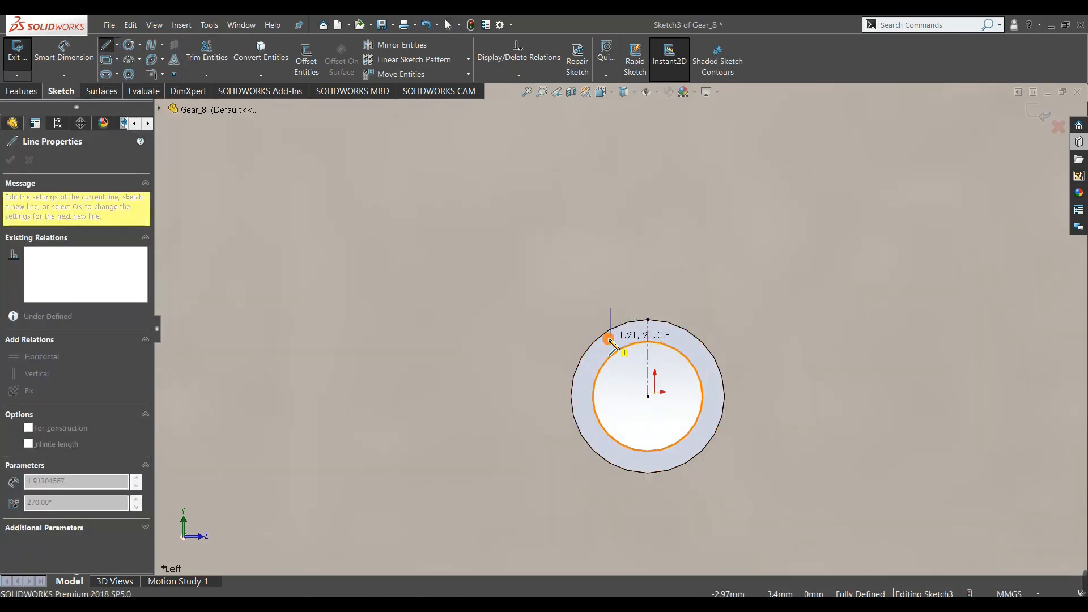
click(687, 338)
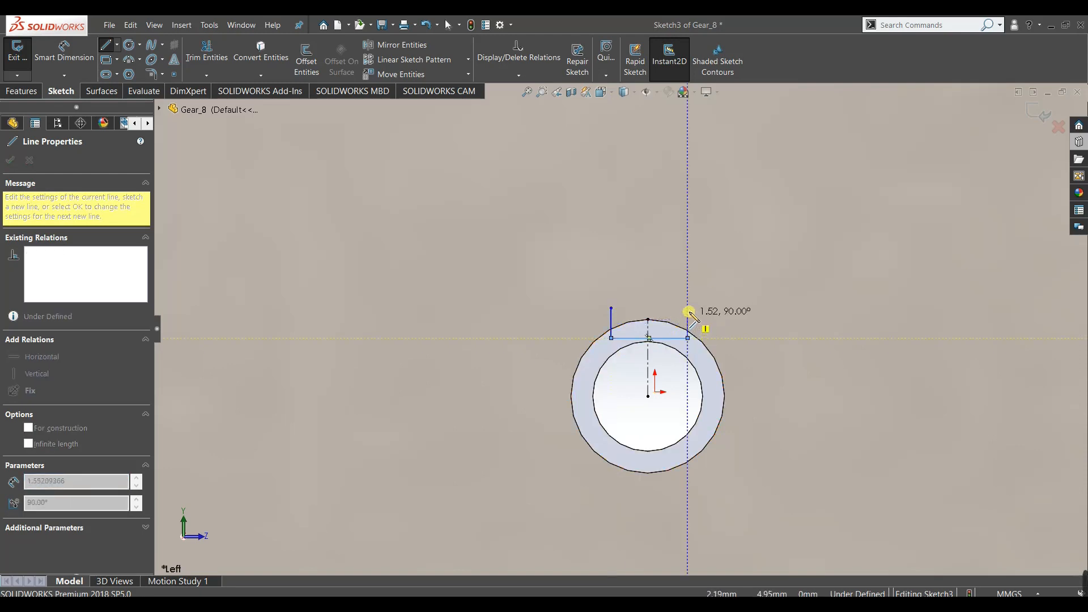
click(687, 307)
click(611, 308)
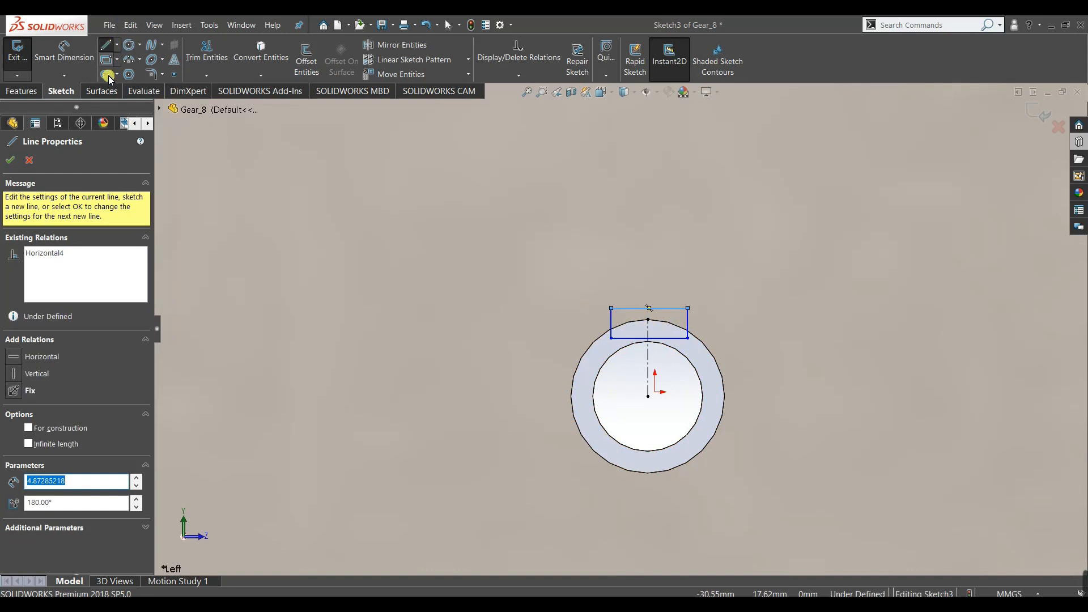
click(10, 159)
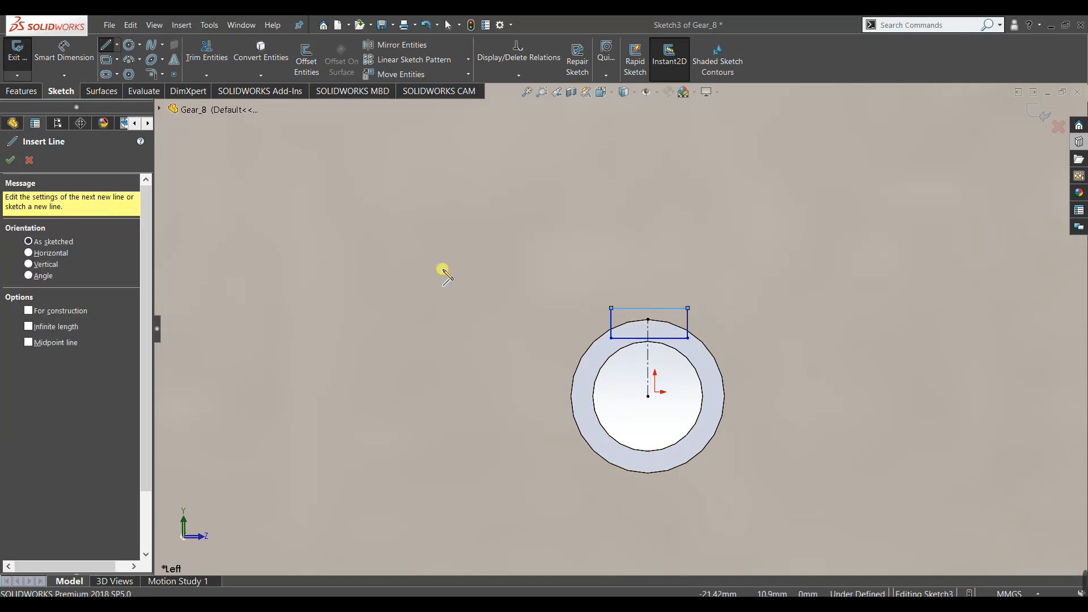
Sketch a closed clock-hand outline rising about 435 mm from a horizontal base on the rectangle's top edge, ending in a short sloped tip.
click(566, 309)
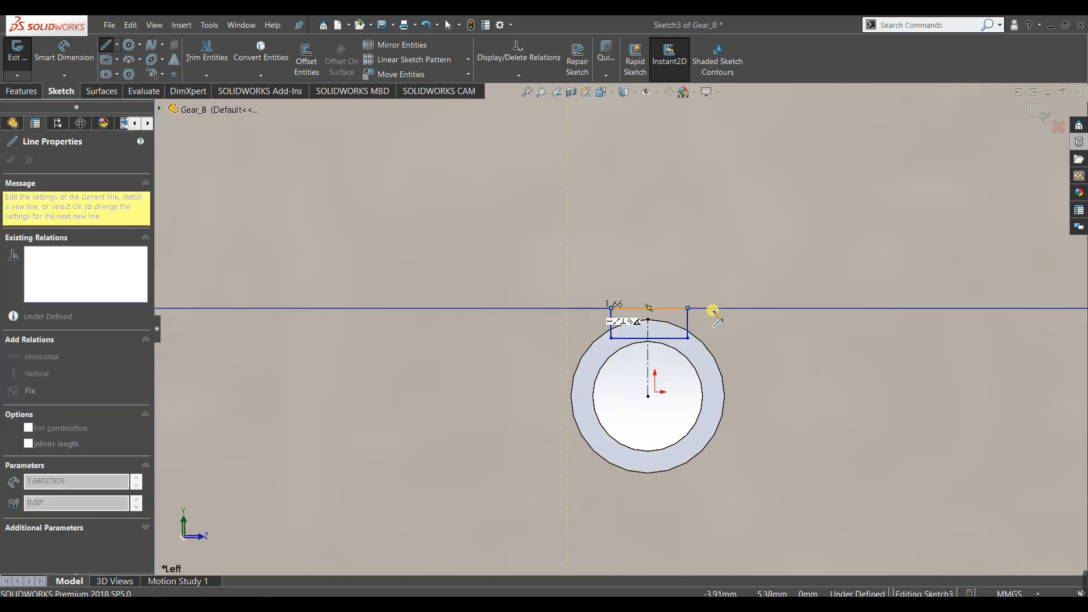
click(710, 309)
scroll(703, 142, up, 8)
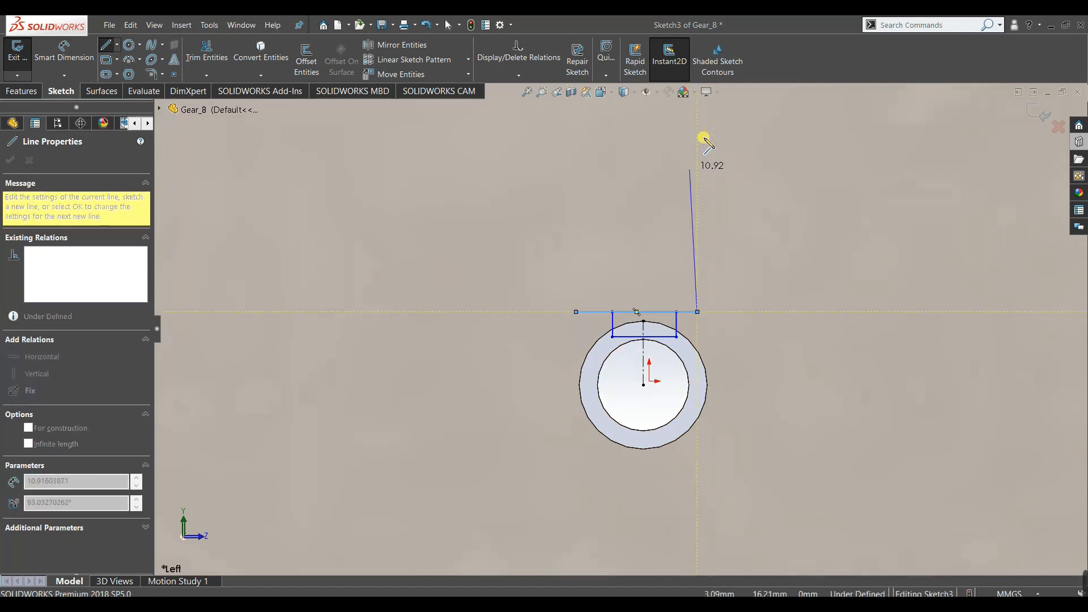
scroll(703, 141, up, 6)
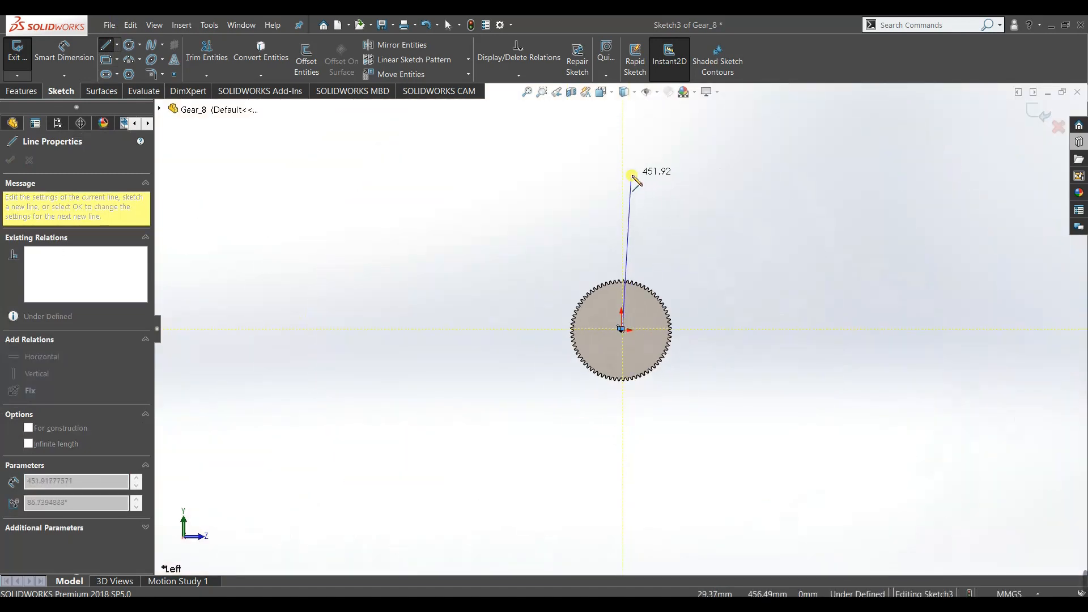
click(622, 181)
click(618, 167)
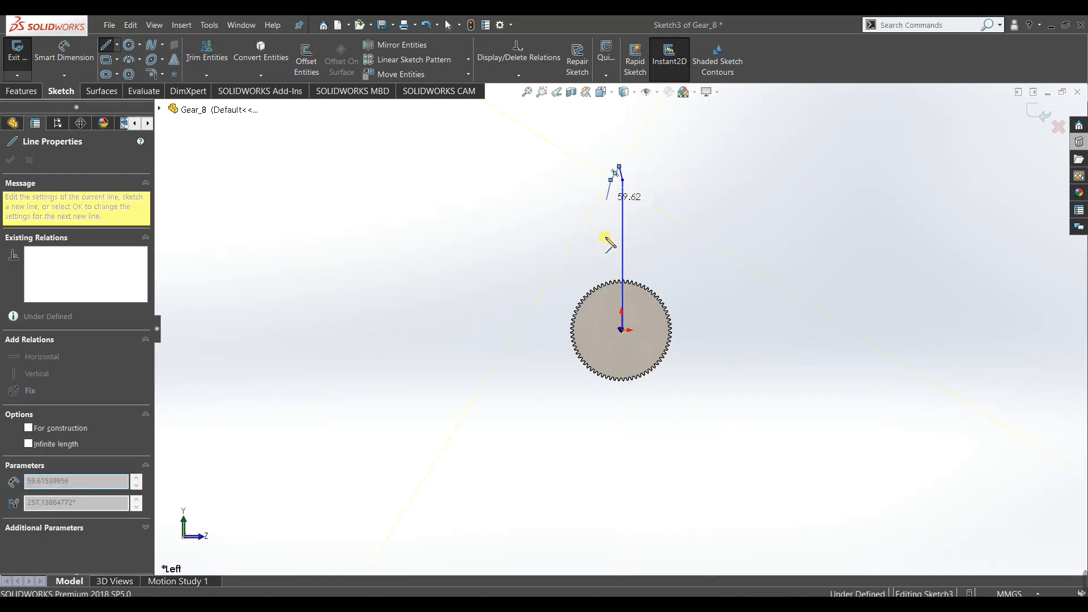
scroll(612, 323, down, 10)
double_click(597, 412)
right_click(942, 245)
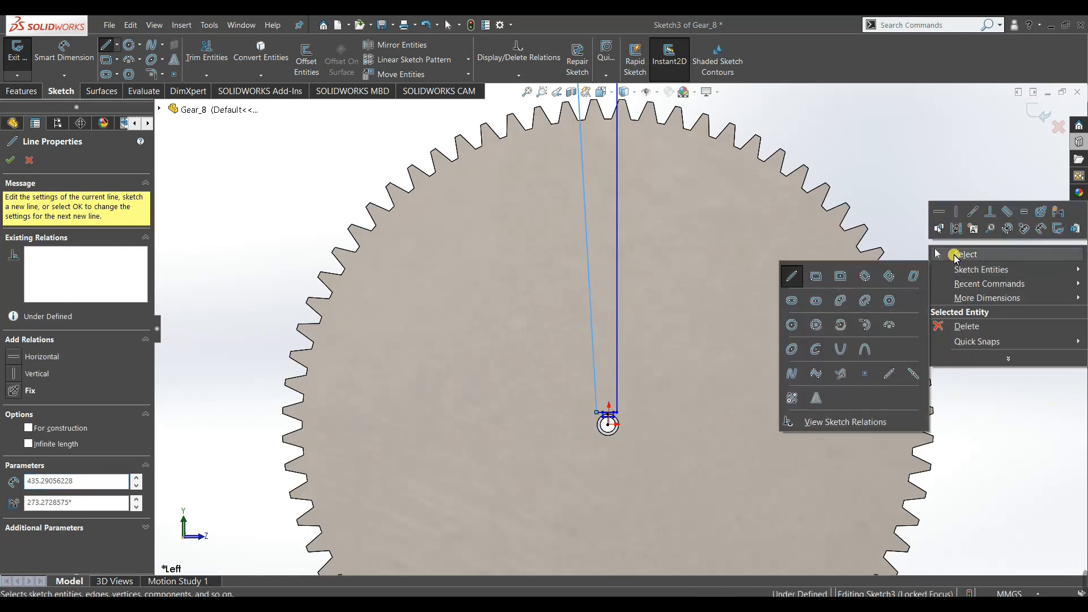
click(965, 254)
Make the two base corners of the hand outline symmetric about the vertical construction line.
scroll(595, 394, down, 6)
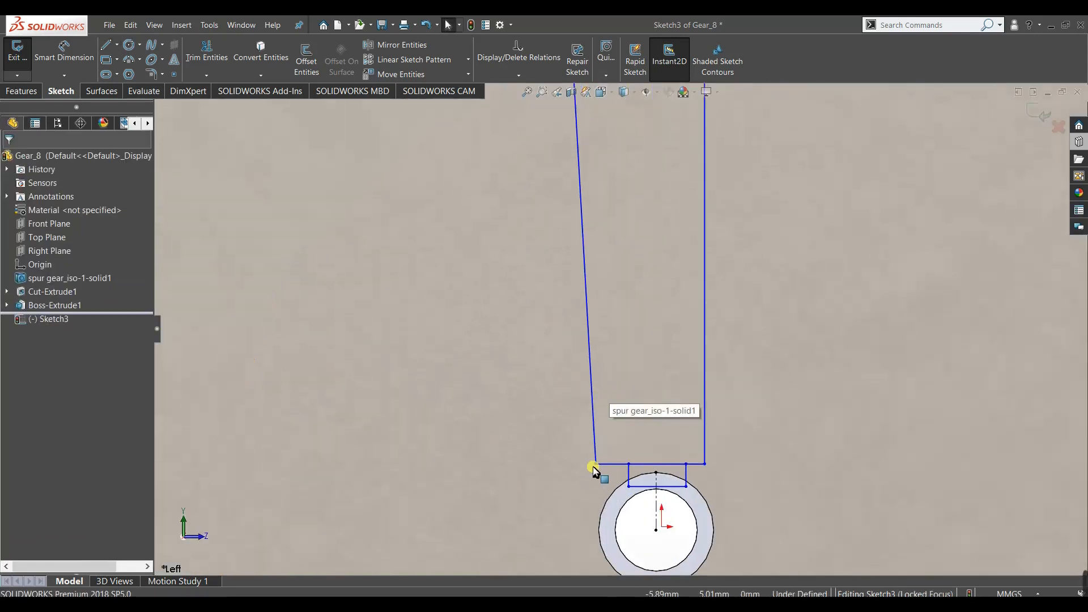
click(705, 464)
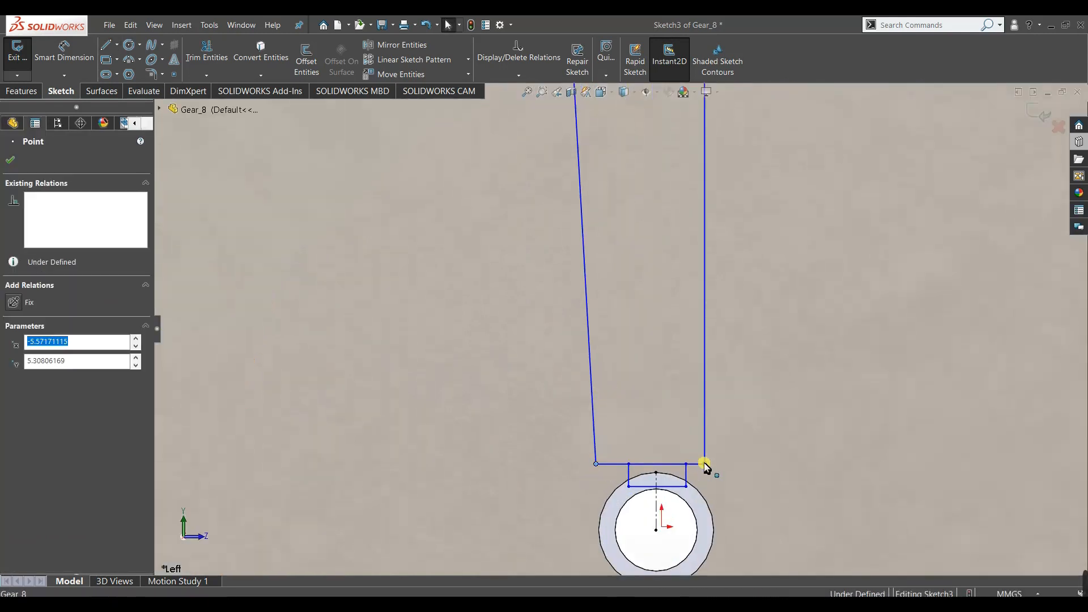
ctrl+click(656, 504)
click(17, 374)
Make the two long sides of the hand outline parallel and equal in length.
click(625, 542)
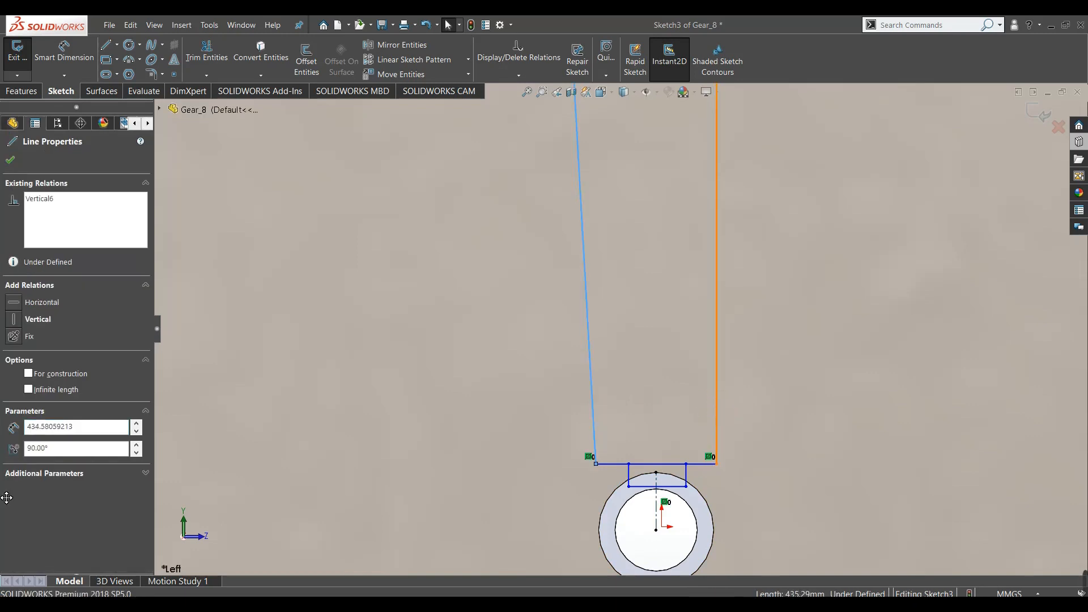
ctrl+click(716, 405)
click(14, 429)
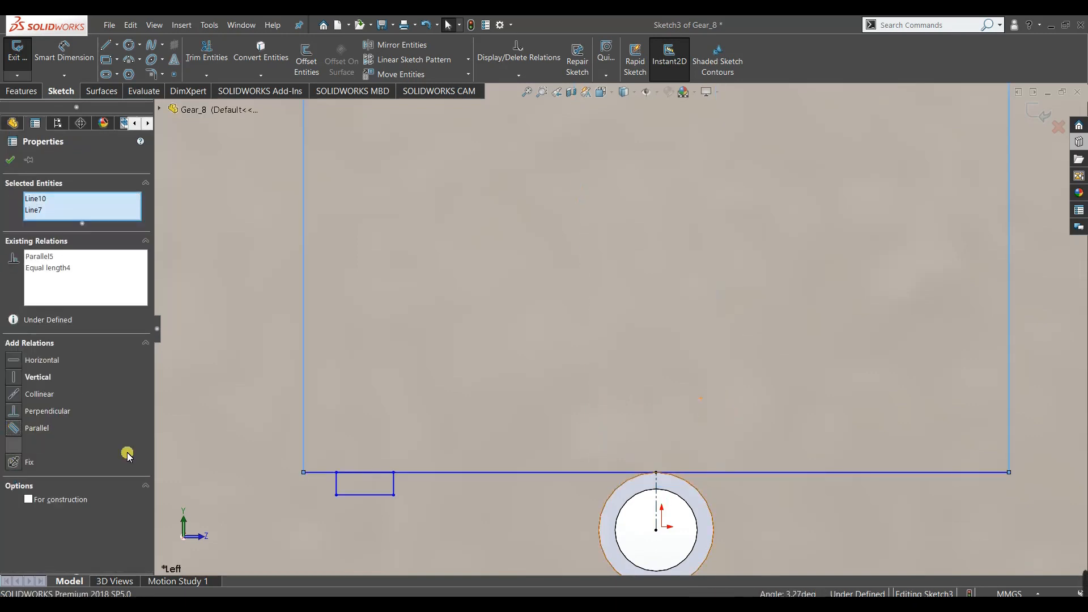
click(649, 543)
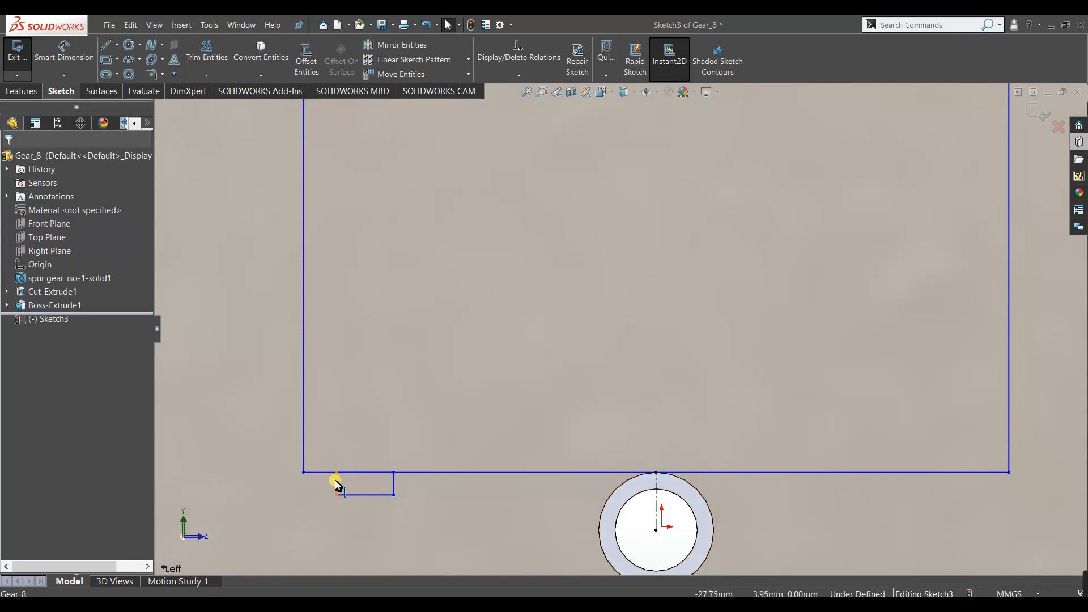
Move one side of the small rectangle across the hub and make its lower corners symmetric about the construction line.
drag(383, 486, 517, 487)
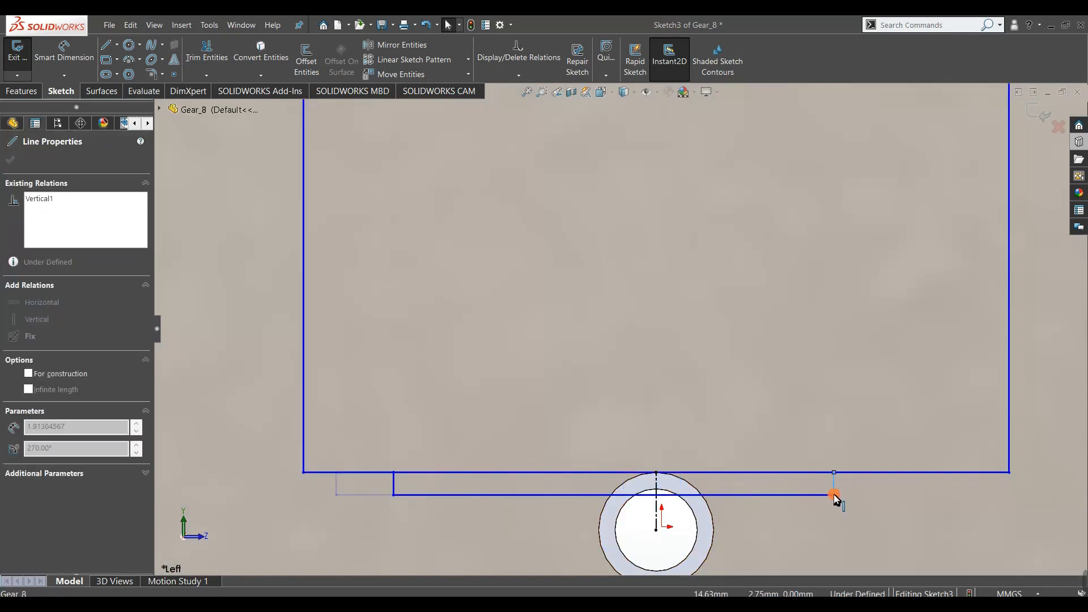
click(660, 540)
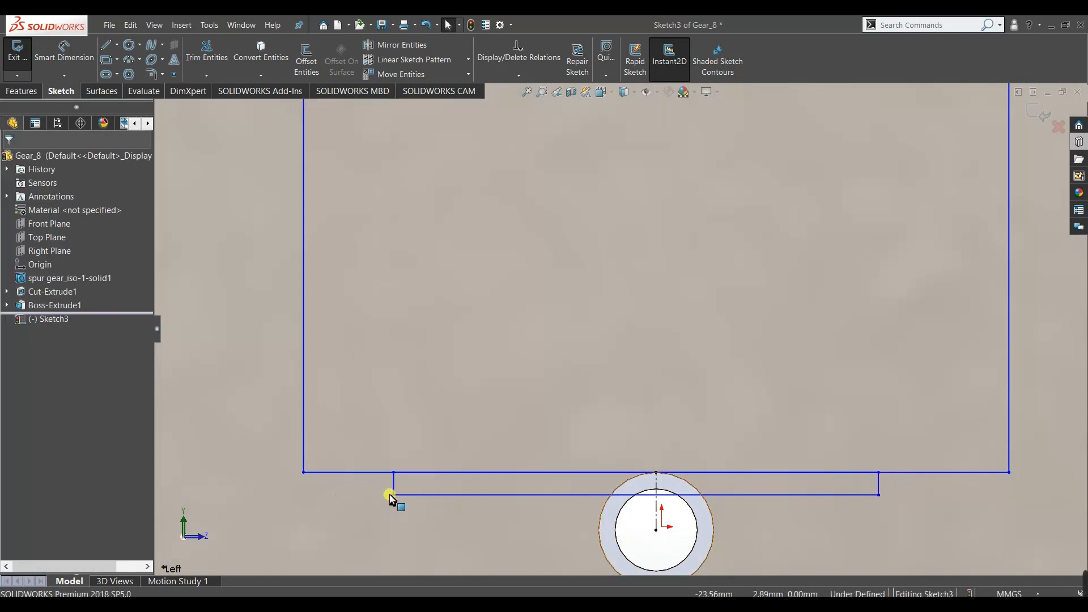
click(879, 495)
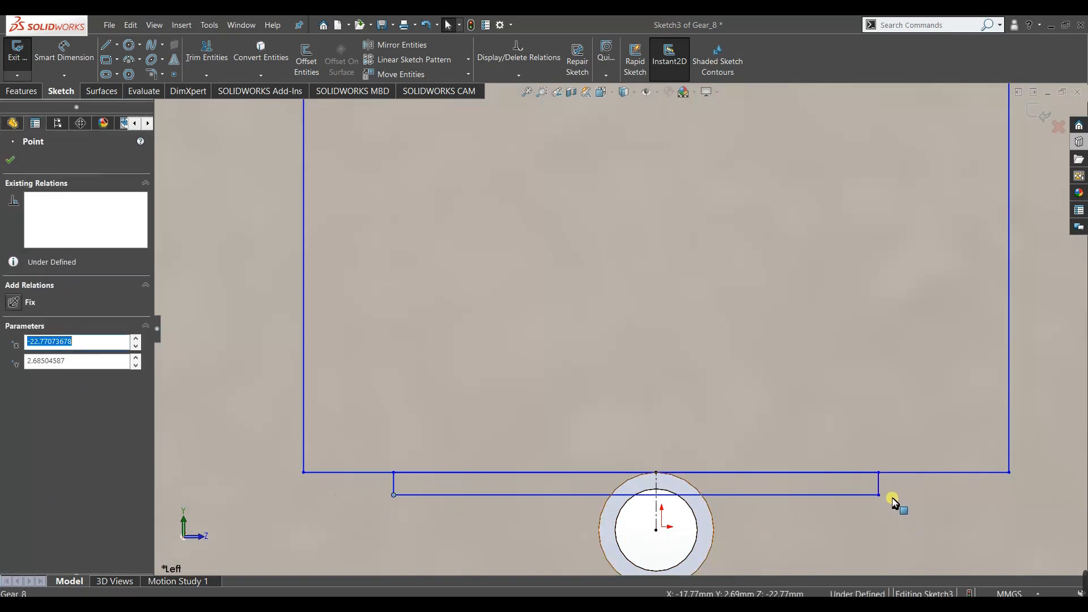
ctrl+click(658, 527)
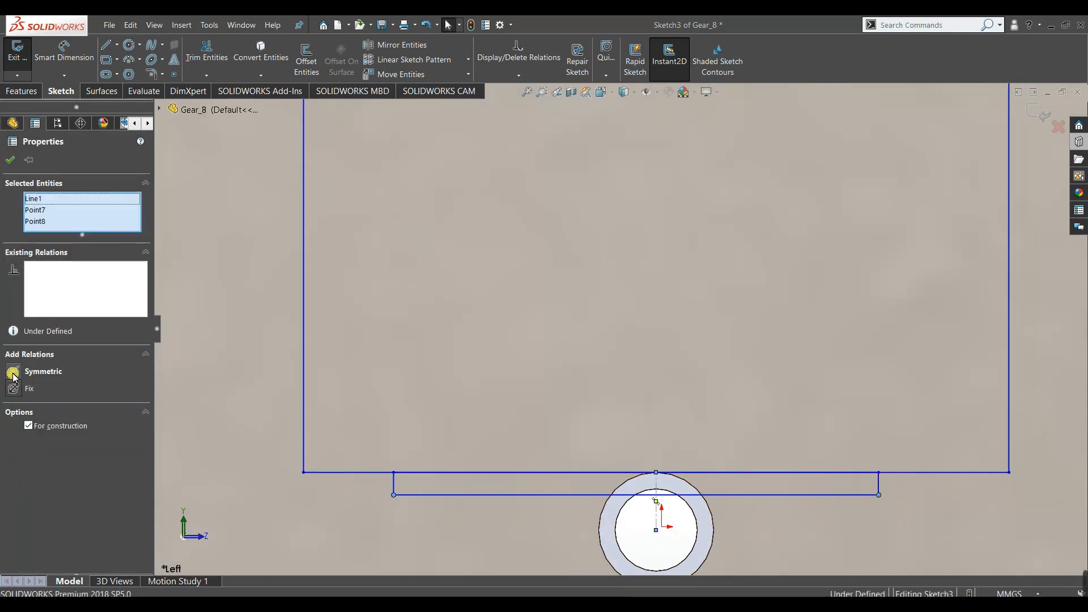
click(414, 434)
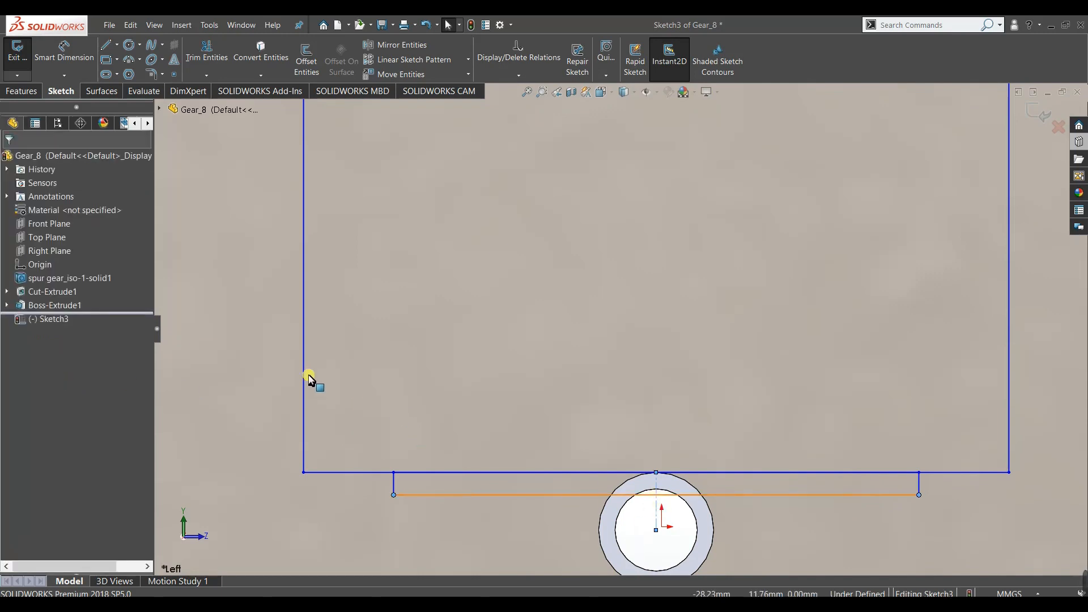
Narrow the hand outline to slightly wider than the hub, narrow the small rectangle inside the hub width, and raise its lower edge slightly.
drag(322, 379, 595, 392)
drag(393, 483, 634, 488)
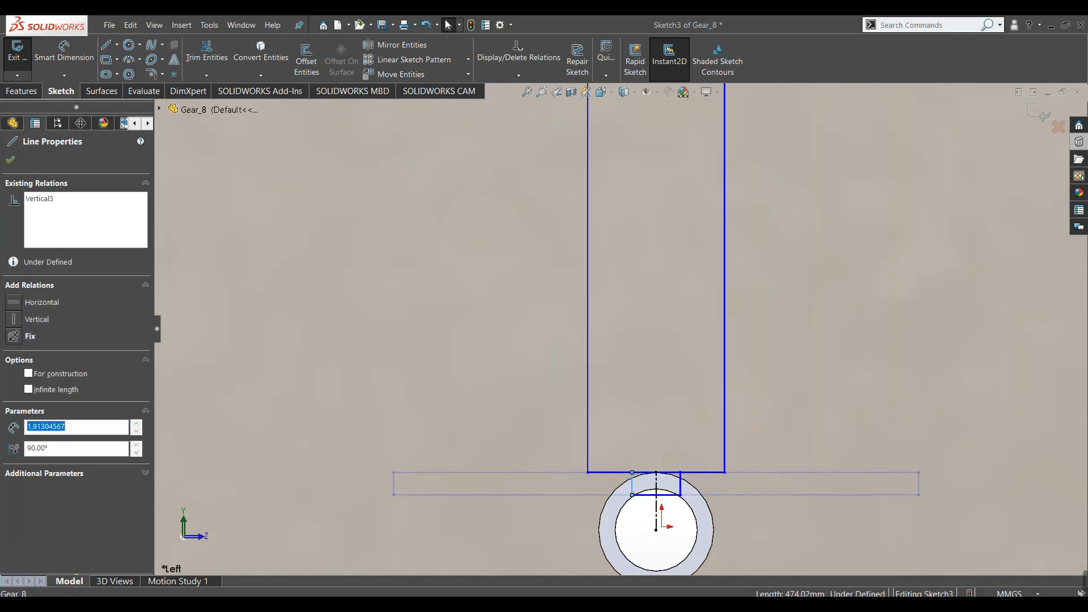
click(644, 530)
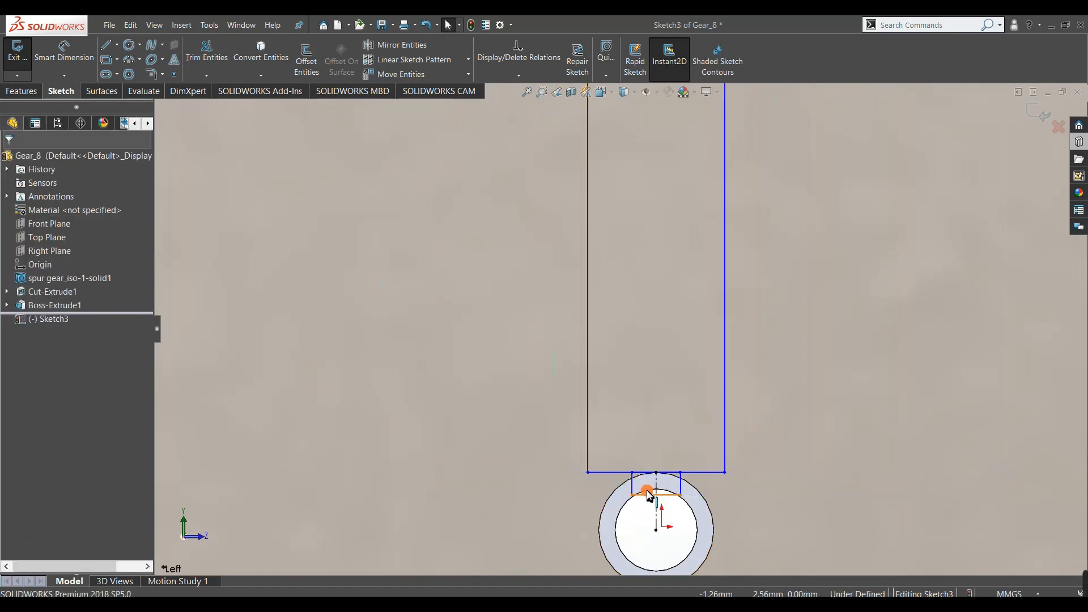
click(650, 495)
drag(649, 495, 650, 490)
click(644, 548)
Reshape the far end of the hand into a symmetric point by moving the tip vertex up between the two long sides.
scroll(607, 438, up, 14)
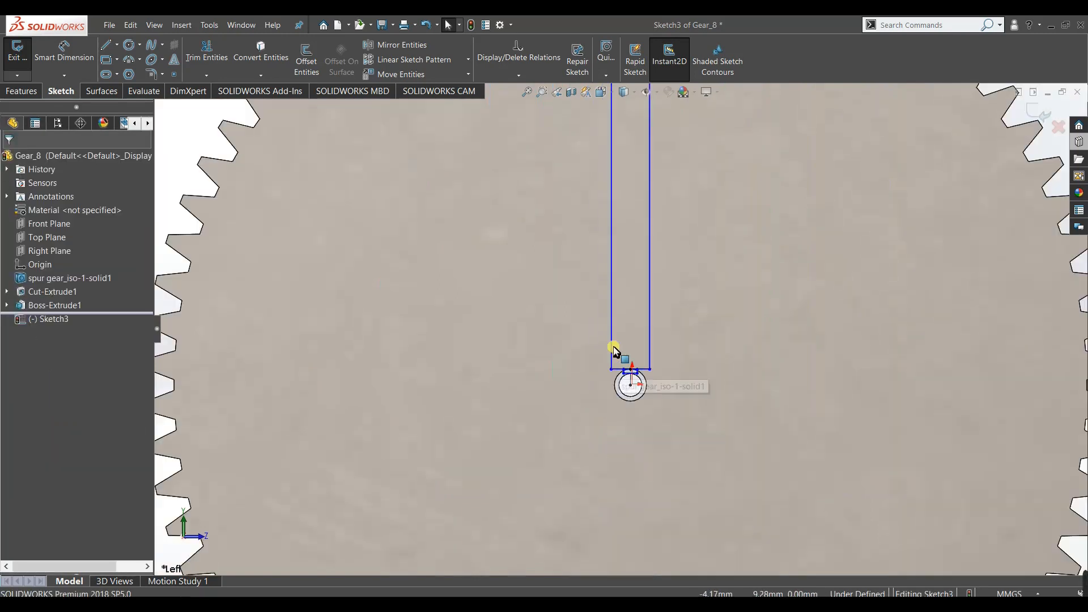
scroll(637, 134, up, 5)
scroll(636, 129, down, 8)
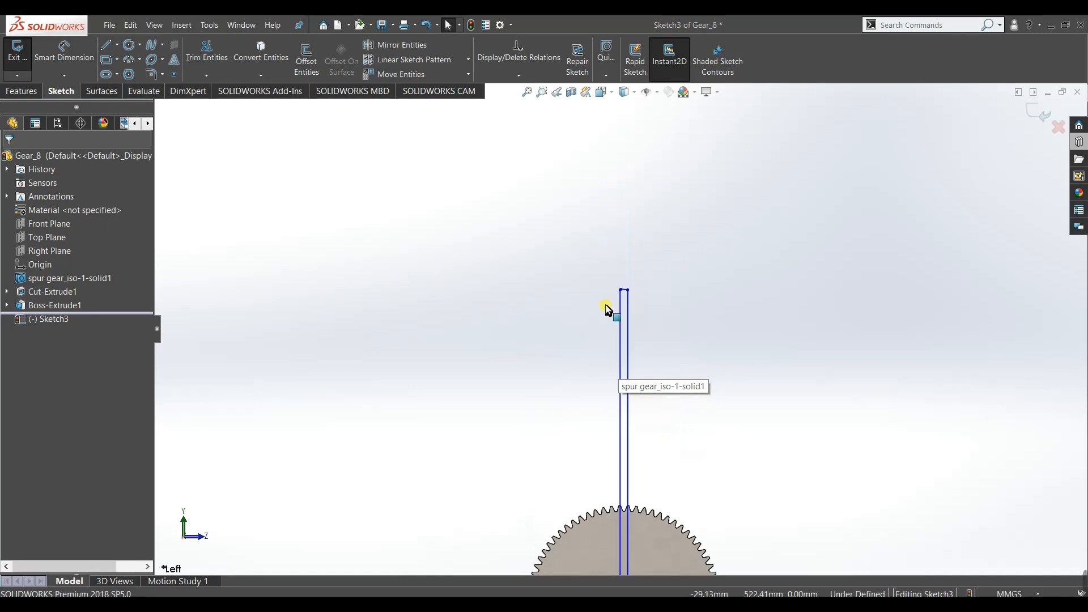
scroll(667, 198, up, 2)
scroll(644, 219, down, 3)
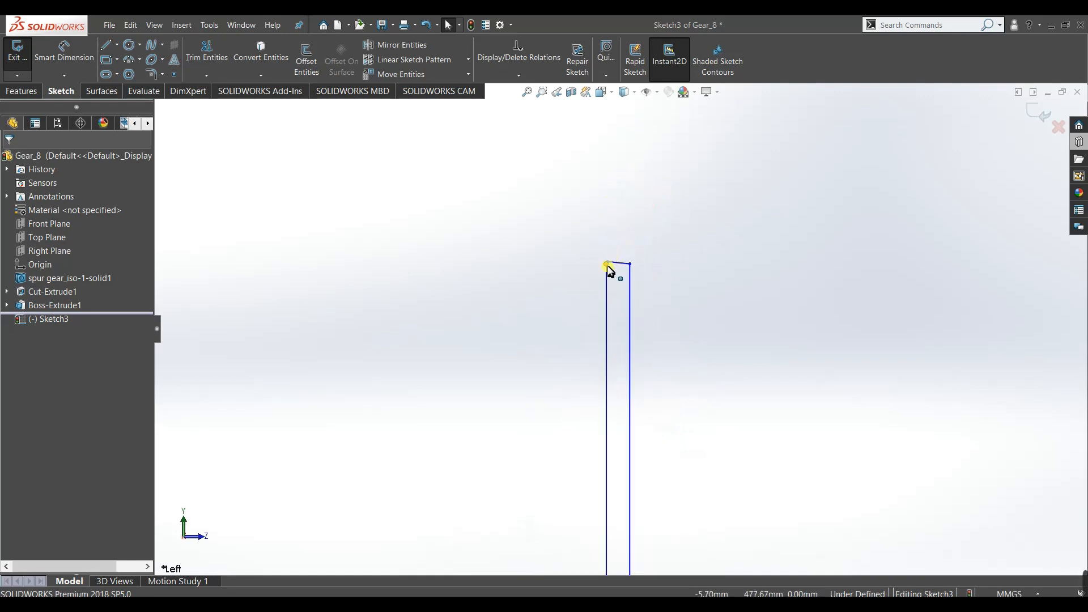
mouse_move(609, 264)
mouse_down()
mouse_move(620, 254)
mouse_move(618, 214)
mouse_up()
click(678, 288)
Start a boss extrude from the hand sketch, selecting the hand outline and both halves of the small hub rectangle as contours.
click(21, 85)
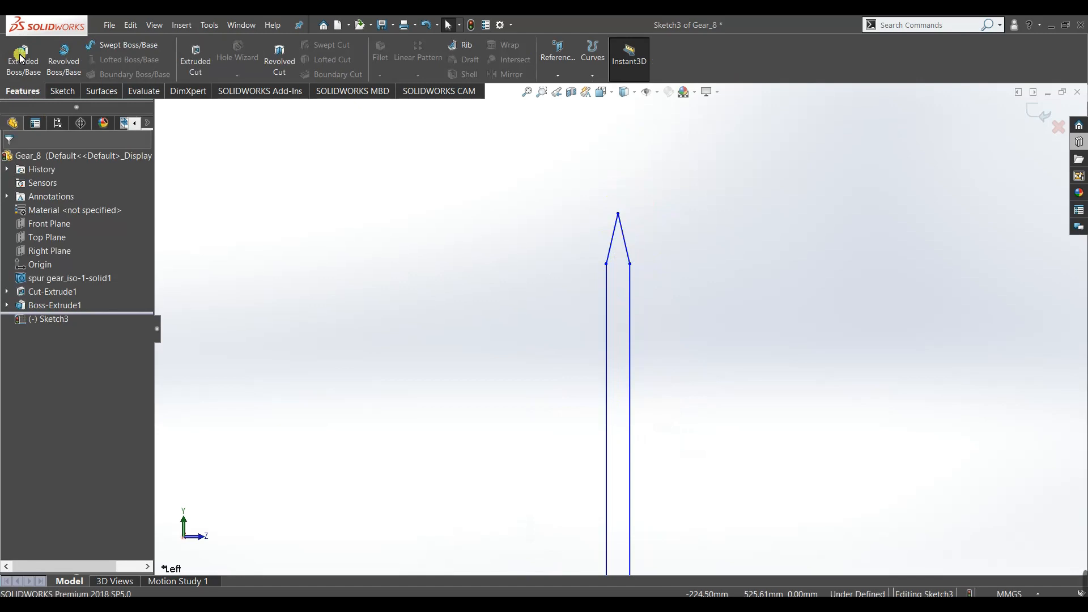
scroll(585, 509, up, 12)
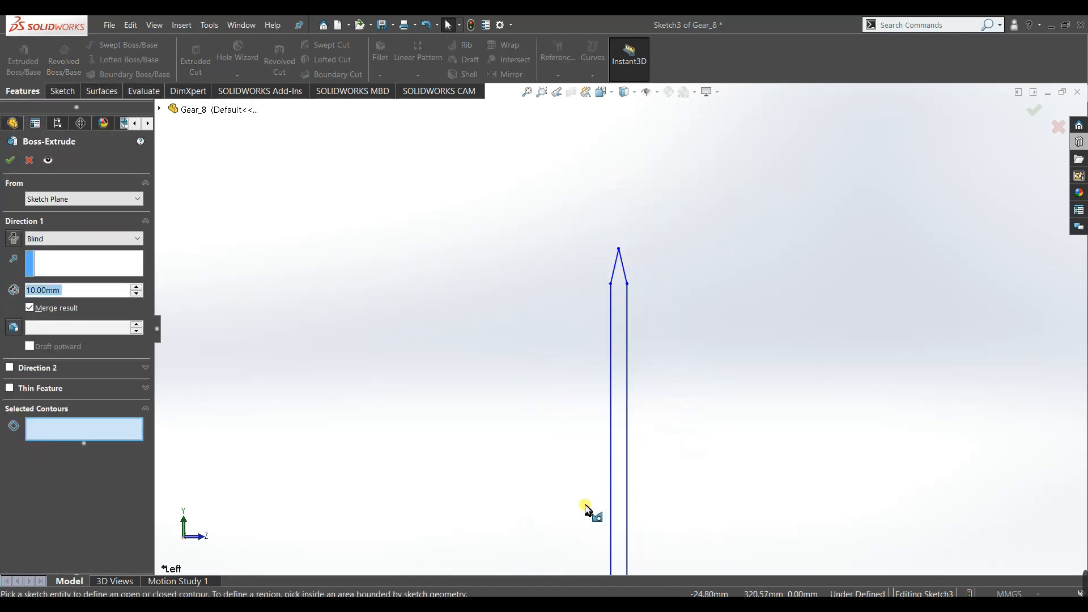
scroll(636, 435, down, 4)
scroll(589, 443, down, 10)
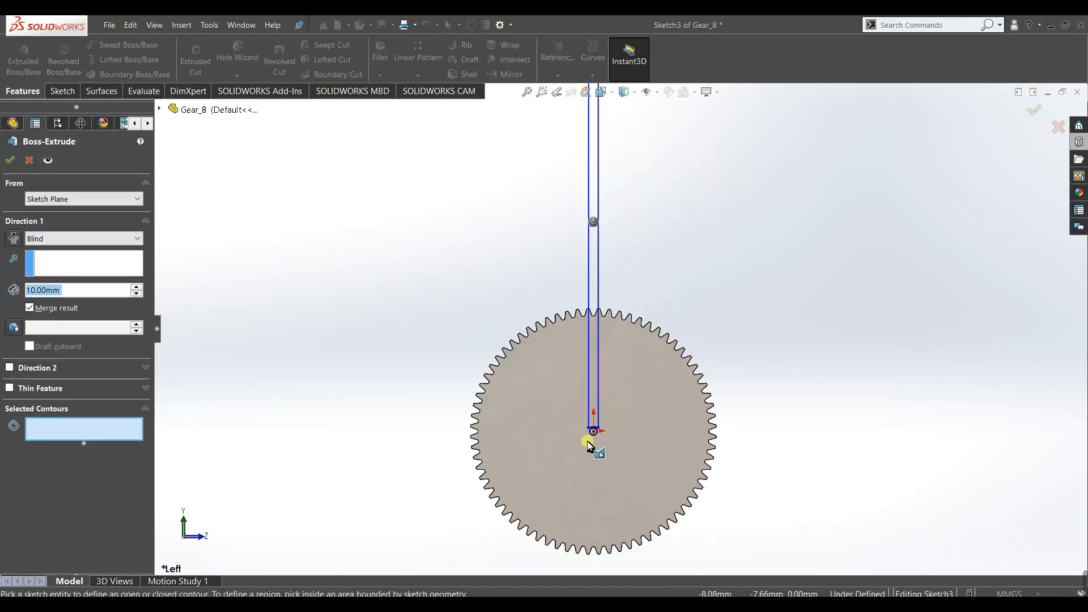
scroll(620, 284, down, 4)
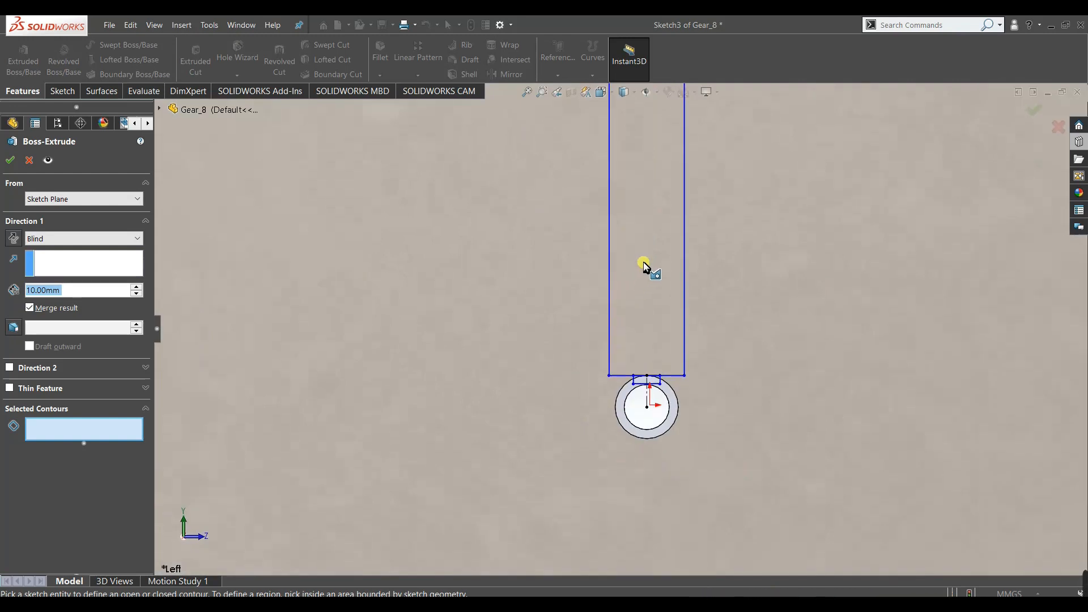
click(646, 270)
scroll(651, 419, down, 5)
click(622, 293)
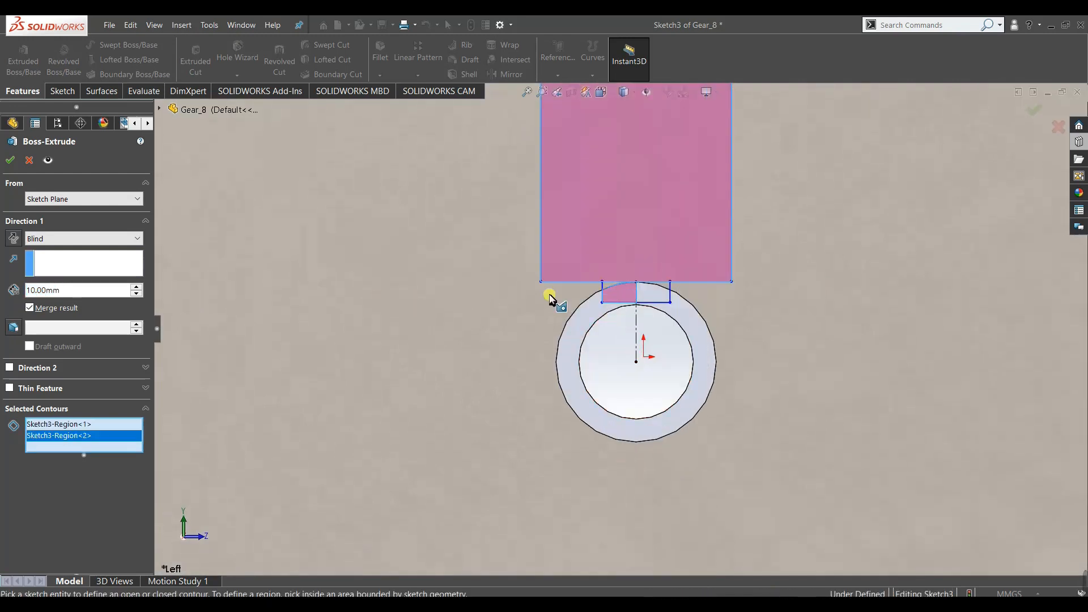
click(658, 294)
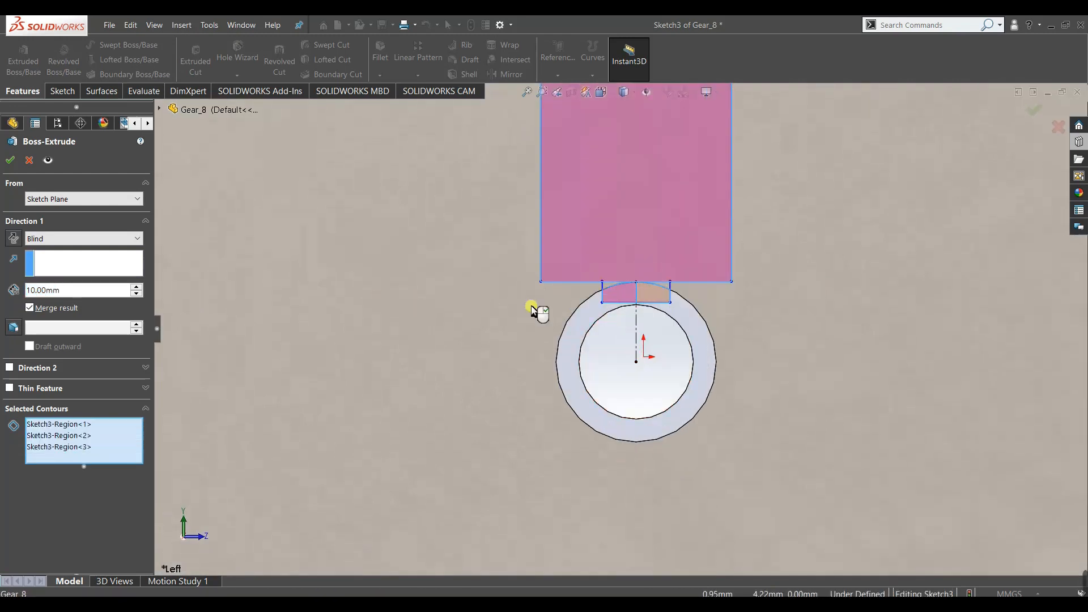
Extrude the selected hand contours to a blind depth of 0.2 mm in the reversed direction.
double_click(63, 291)
text(0.)
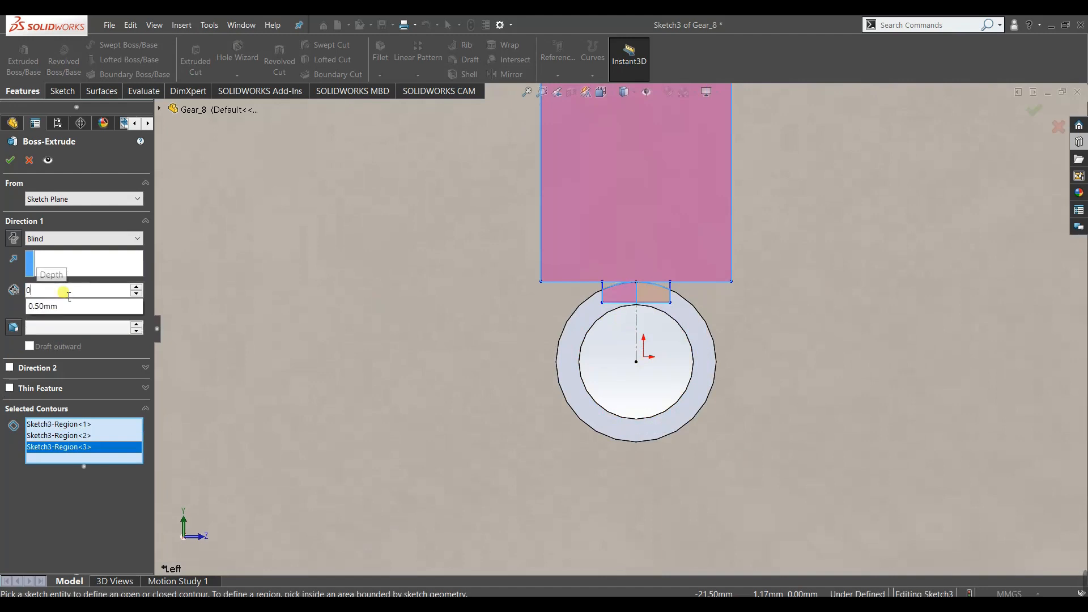
text(2)
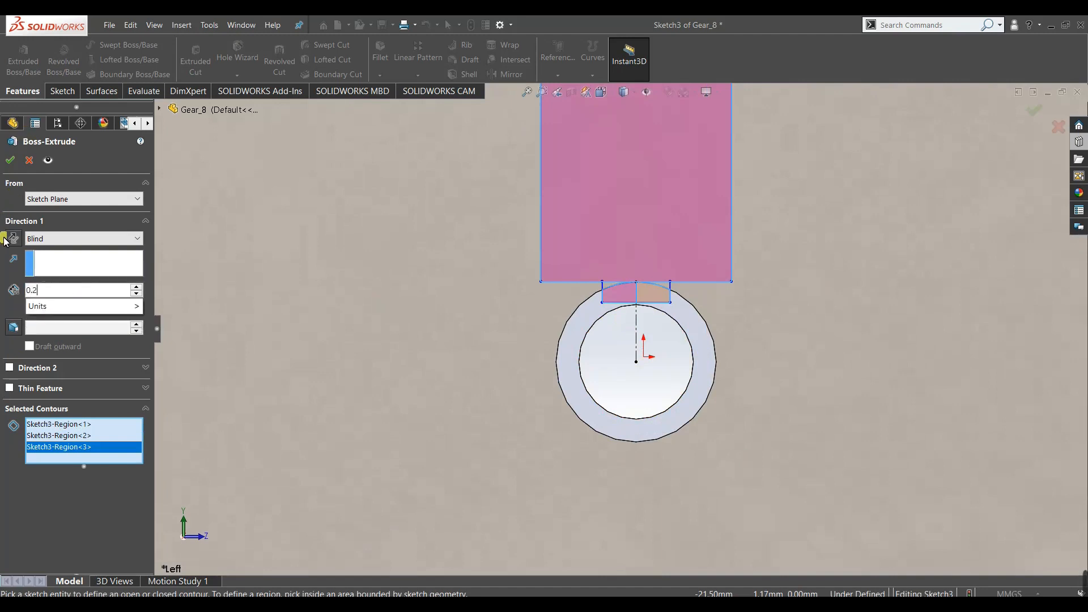
key(Return)
scroll(485, 357, up, 5)
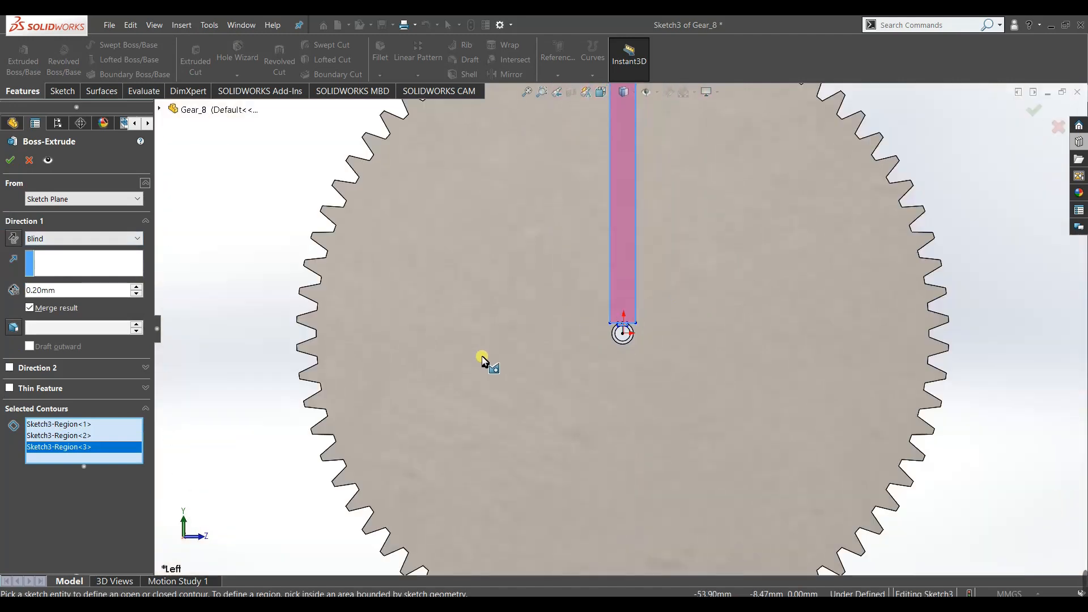
middle_drag(498, 365, 565, 330)
scroll(569, 306, up, 4)
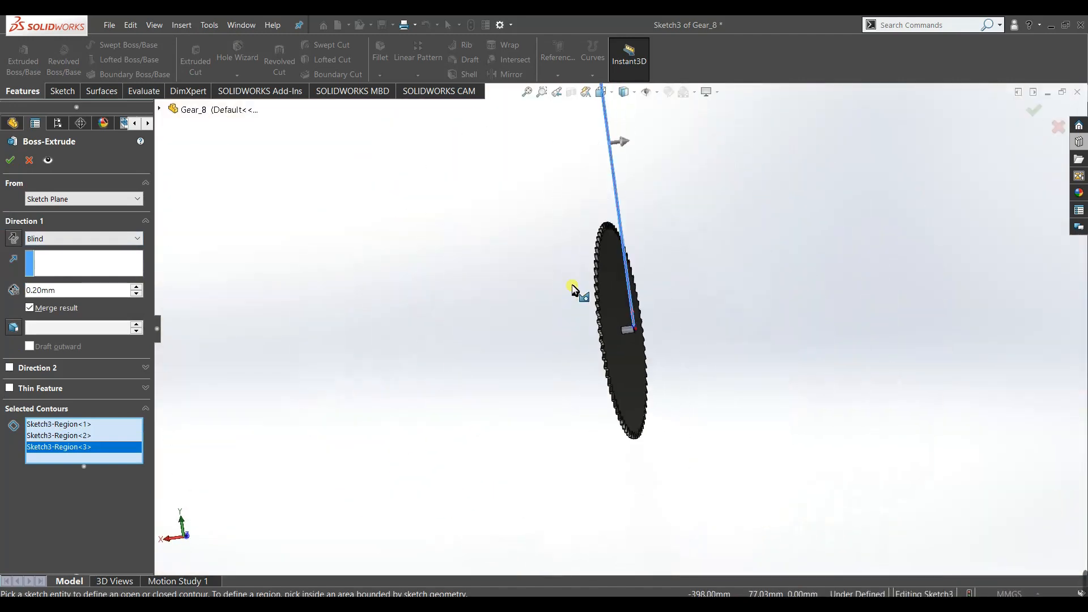
scroll(598, 189, up, 2)
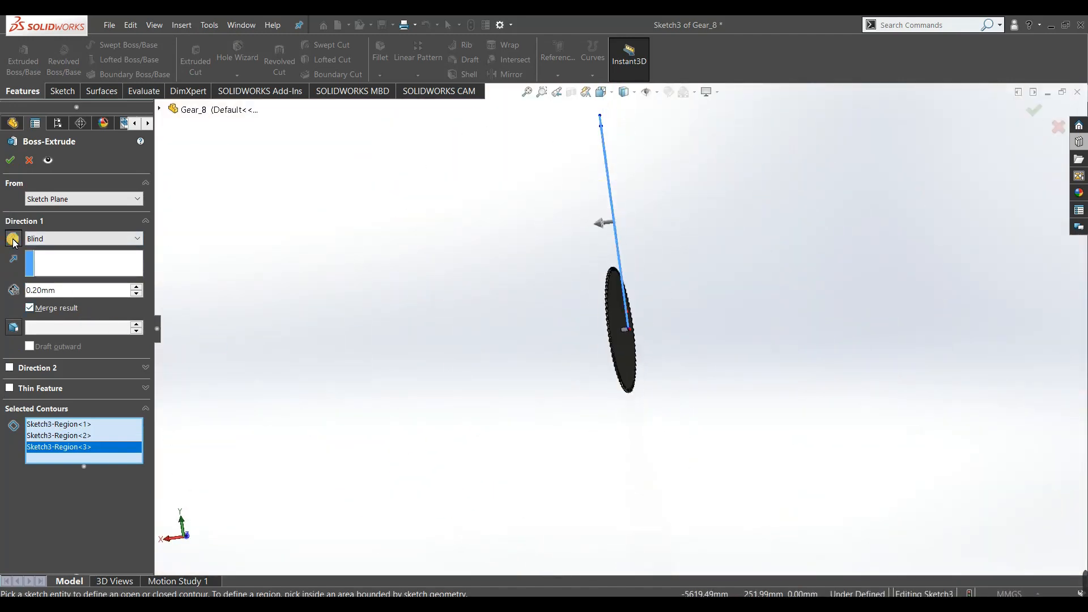
click(9, 161)
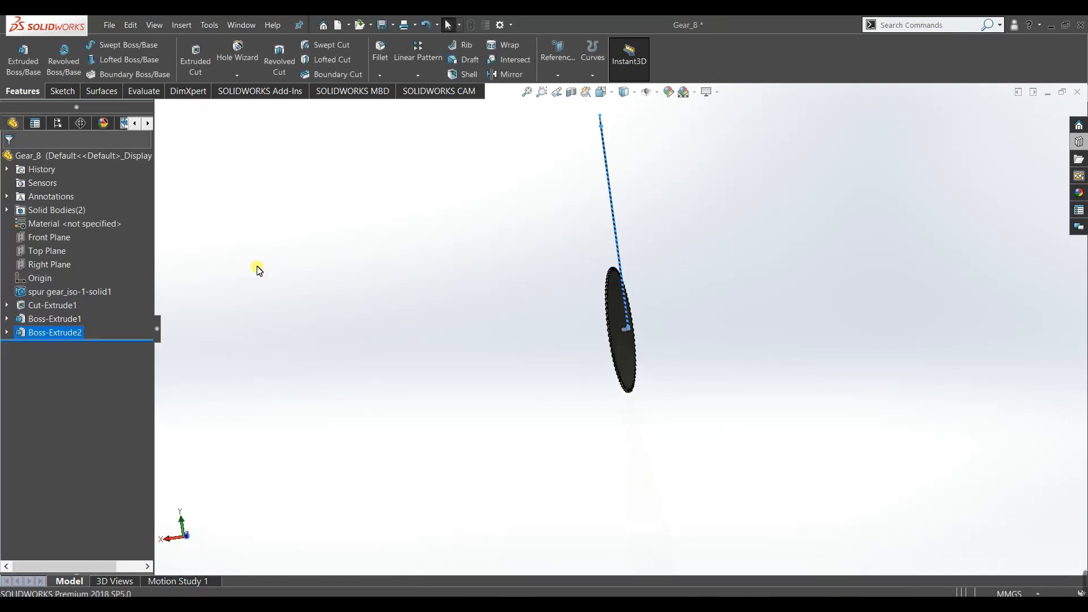
Return to the Gear_Watch_2 assembly, update it with the modified Gear_8, and view the gears and hands face-on.
middle_drag(437, 279, 334, 329)
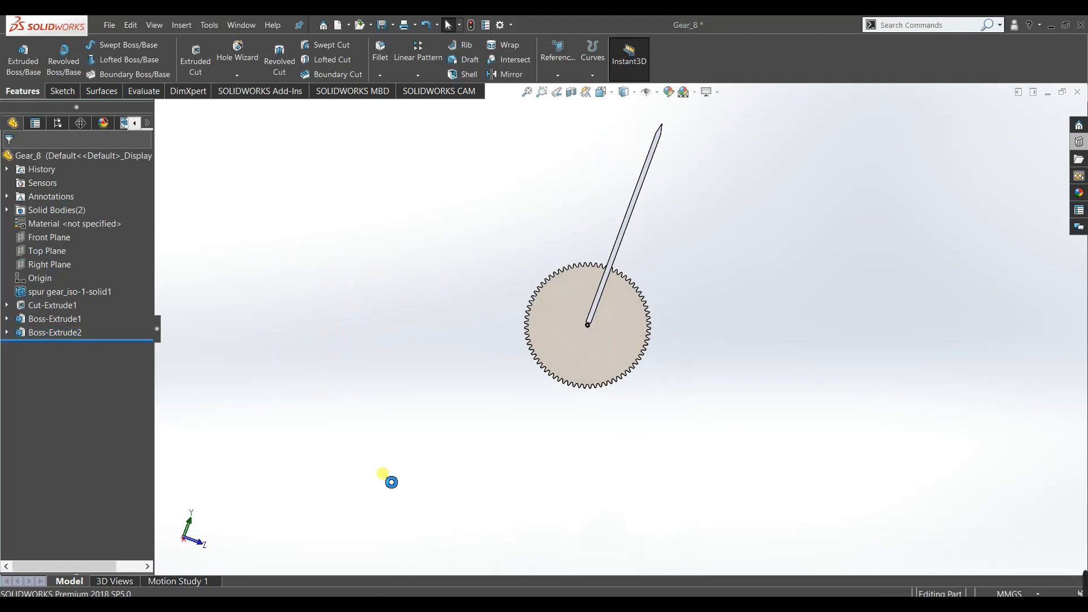
key(ctrl+Tab)
click(105, 97)
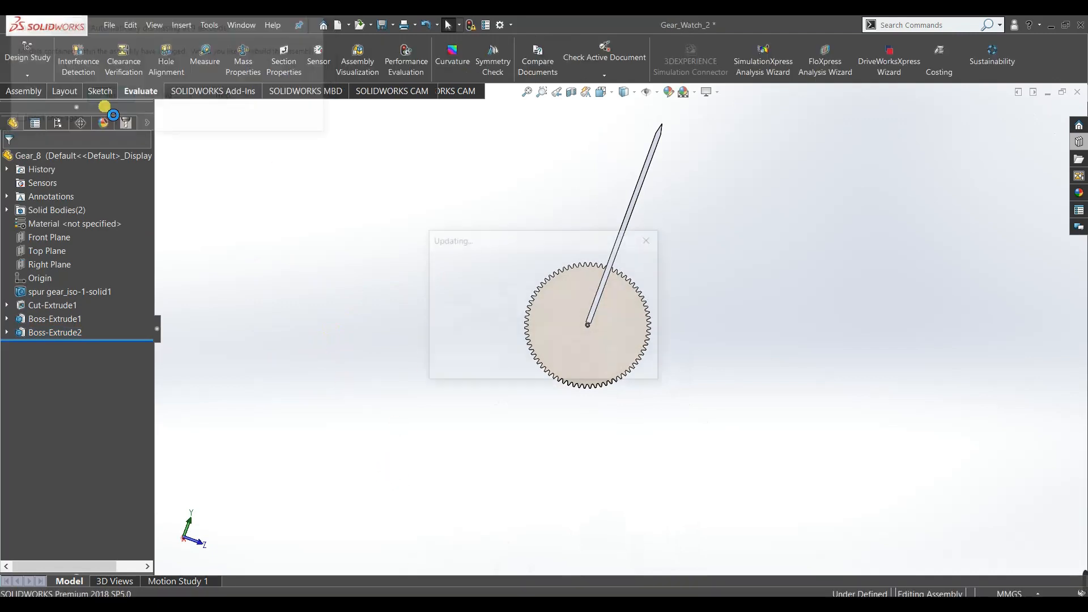
scroll(547, 368, up, 5)
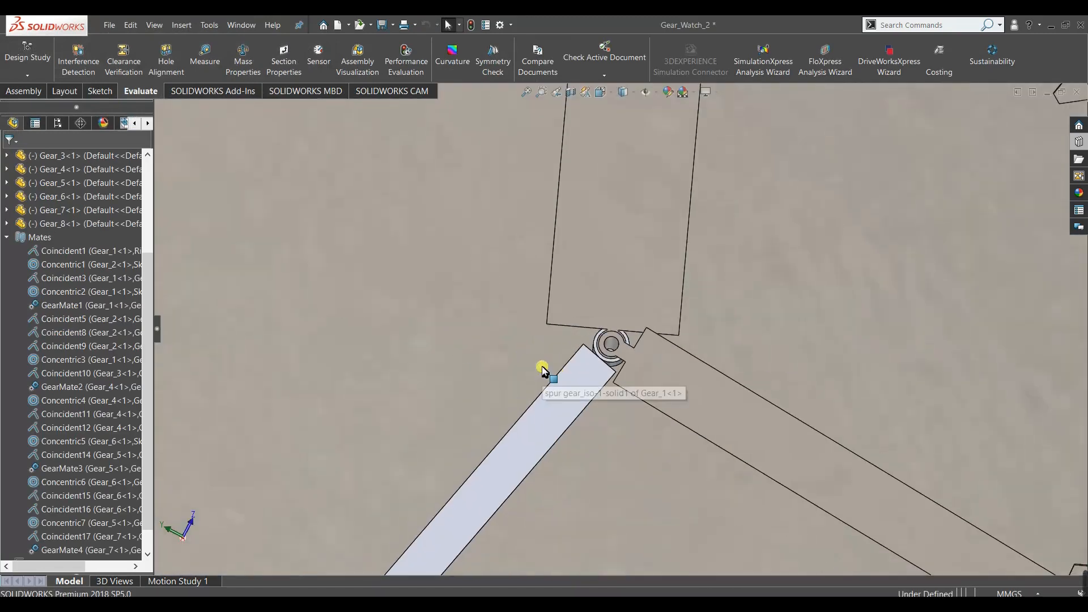
key(space)
click(489, 395)
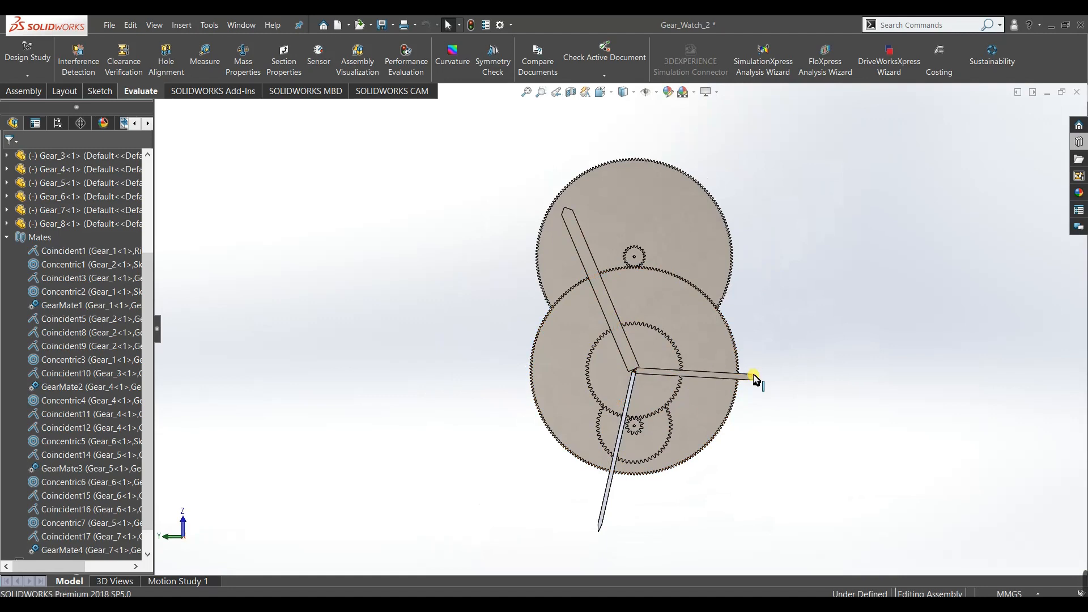
Rotate the clock hands about the central hub to try out the movement of the gear train.
drag(747, 381, 768, 454)
drag(576, 214, 635, 237)
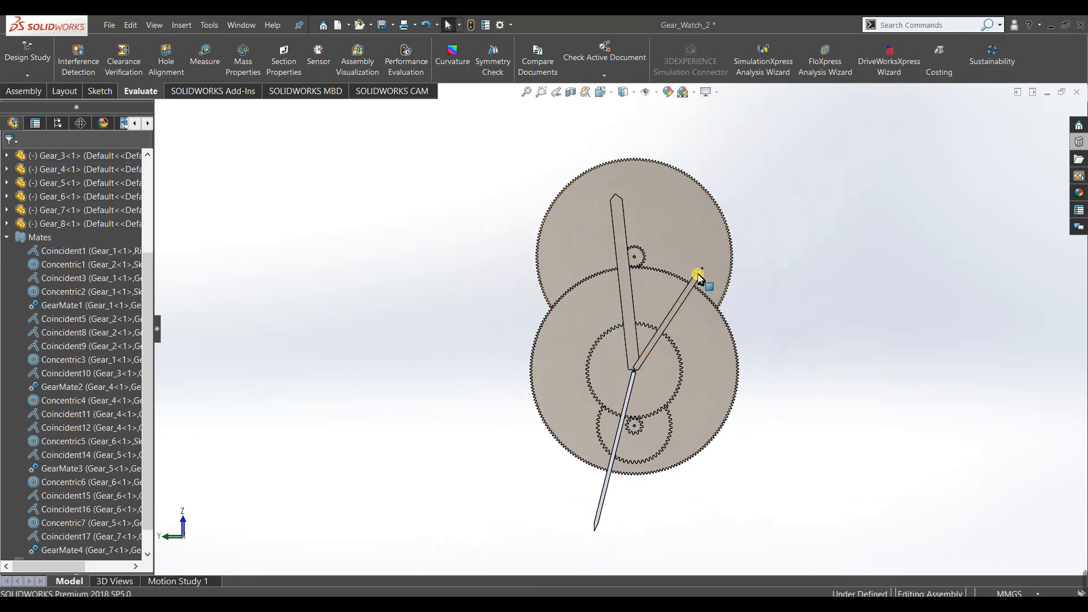
drag(698, 282, 607, 504)
drag(498, 306, 826, 332)
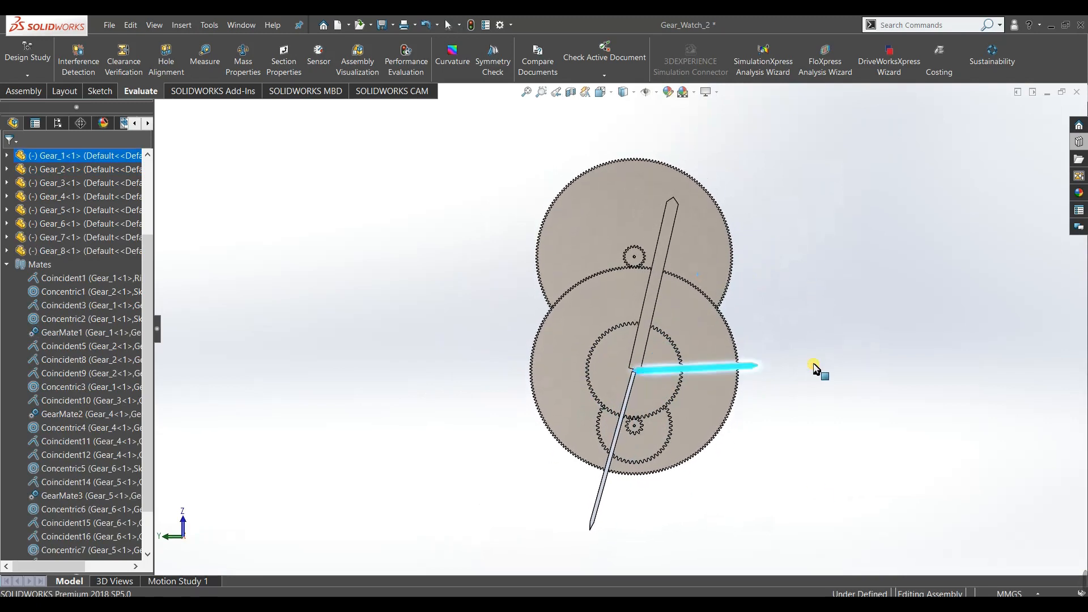
click(682, 500)
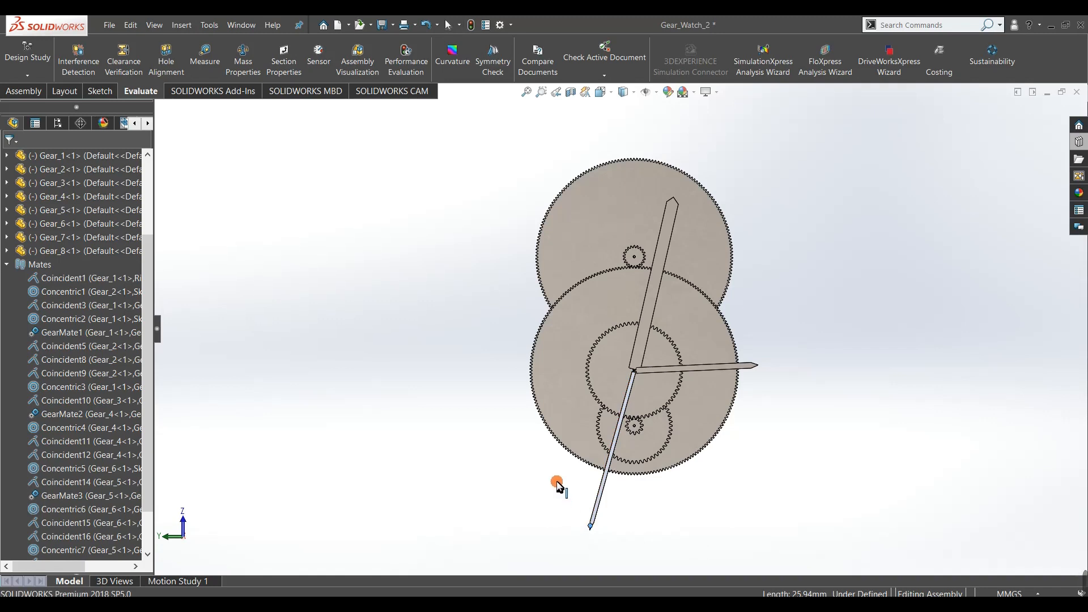
drag(577, 502, 514, 430)
Rebuild and save the assembly together with all modified component documents.
middle_drag(452, 469, 711, 328)
scroll(631, 318, down, 6)
middle_click(495, 317)
middle_drag(495, 317, 630, 401)
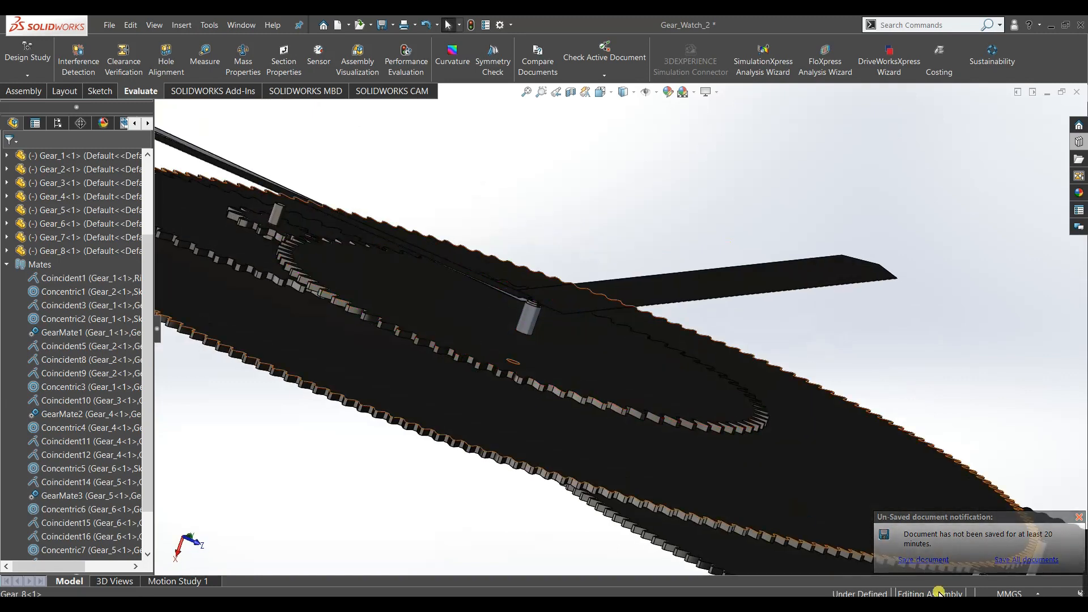
click(930, 560)
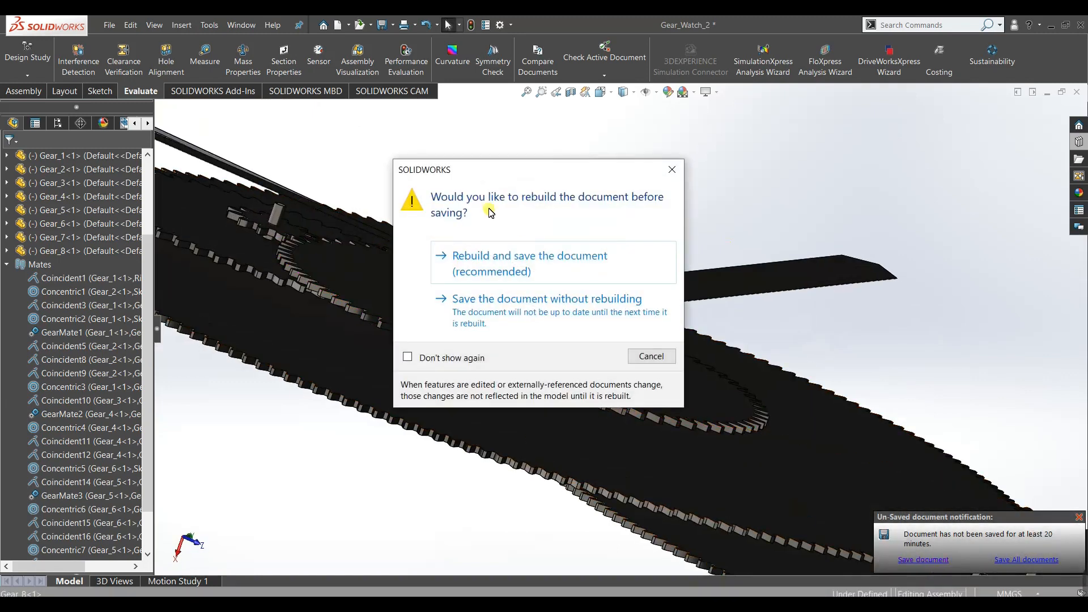
click(486, 258)
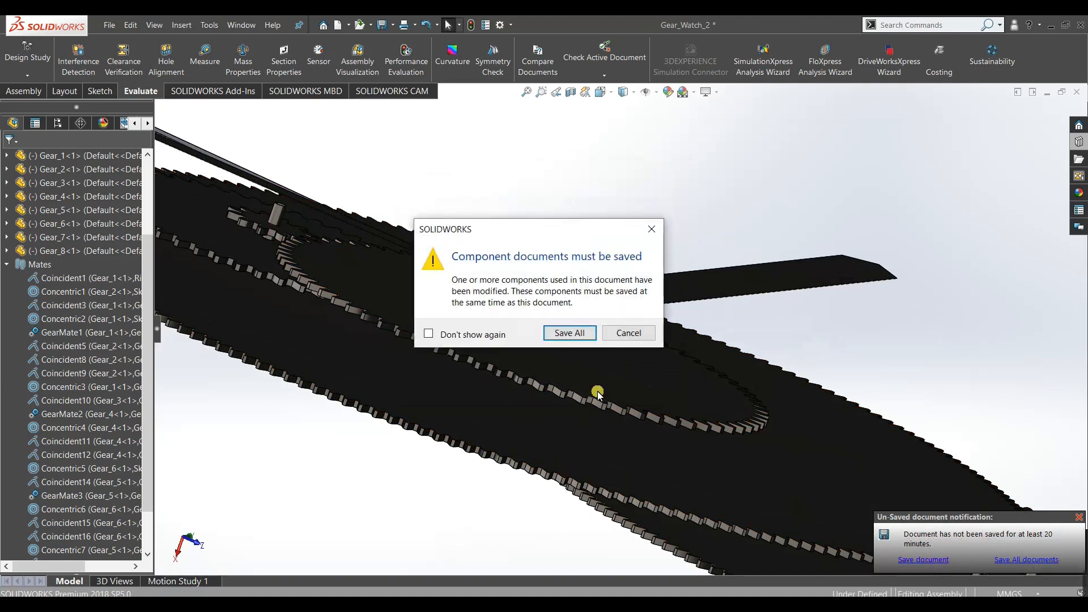
click(570, 333)
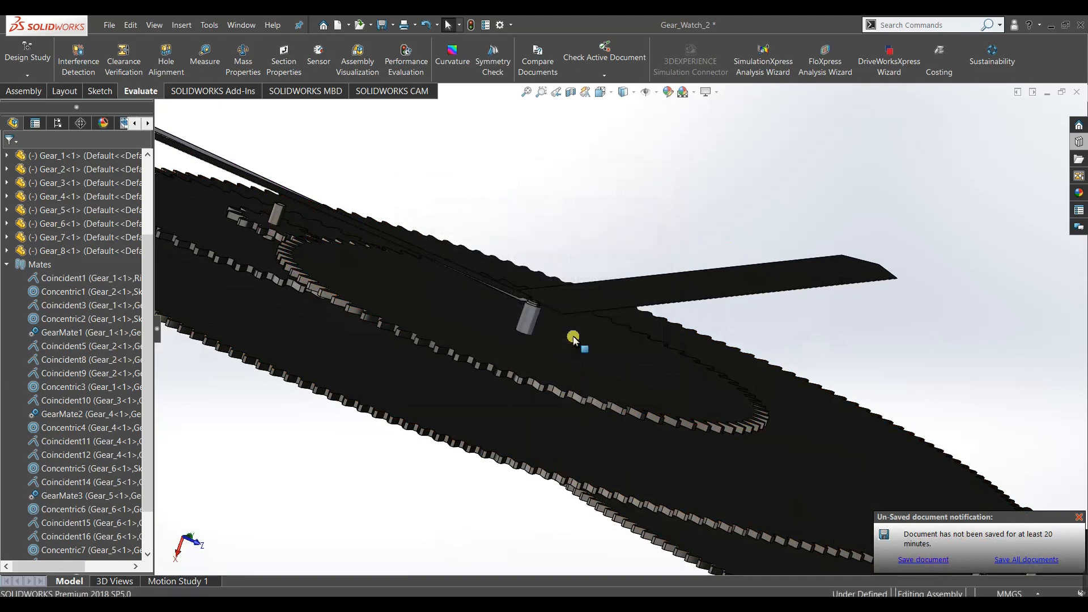
Set the assembly to the Left view and insert a new in-context part, placing it in empty space.
scroll(431, 510, up, 3)
middle_drag(431, 510, 462, 519)
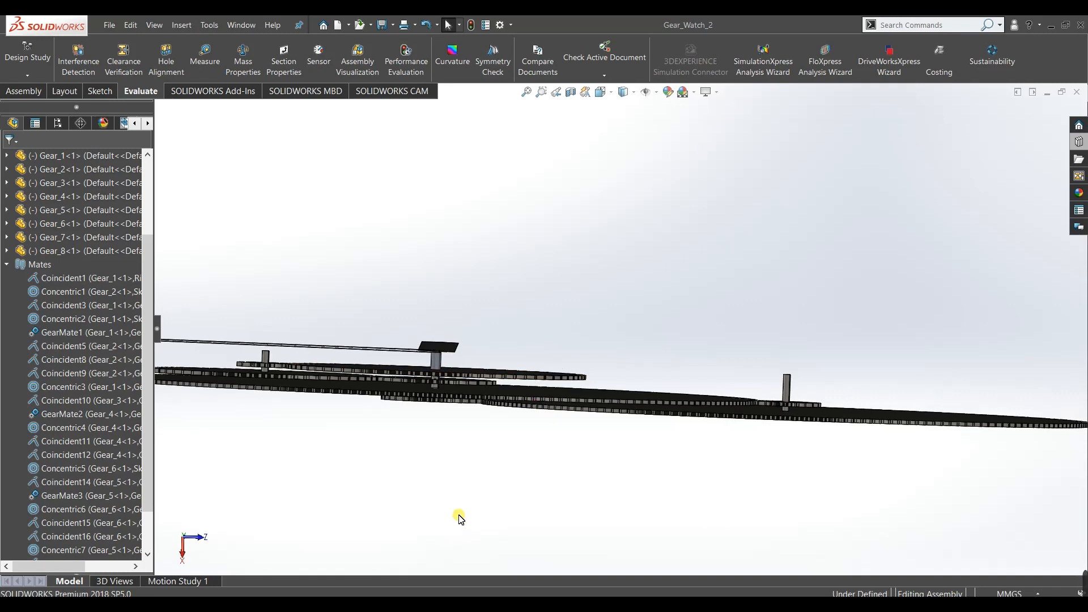
key(f)
middle_drag(448, 434, 447, 578)
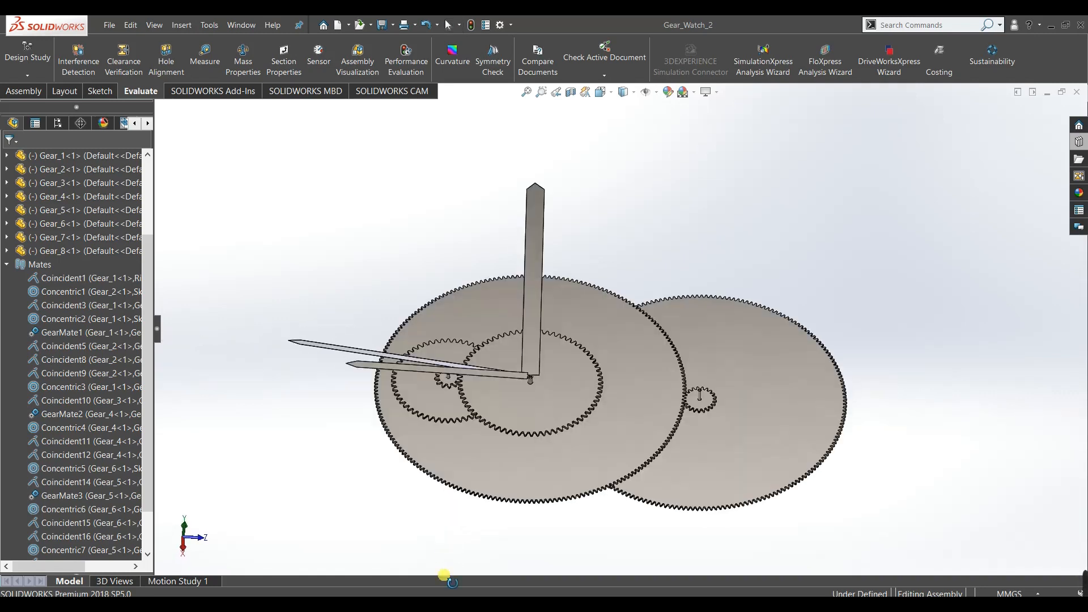
key(space)
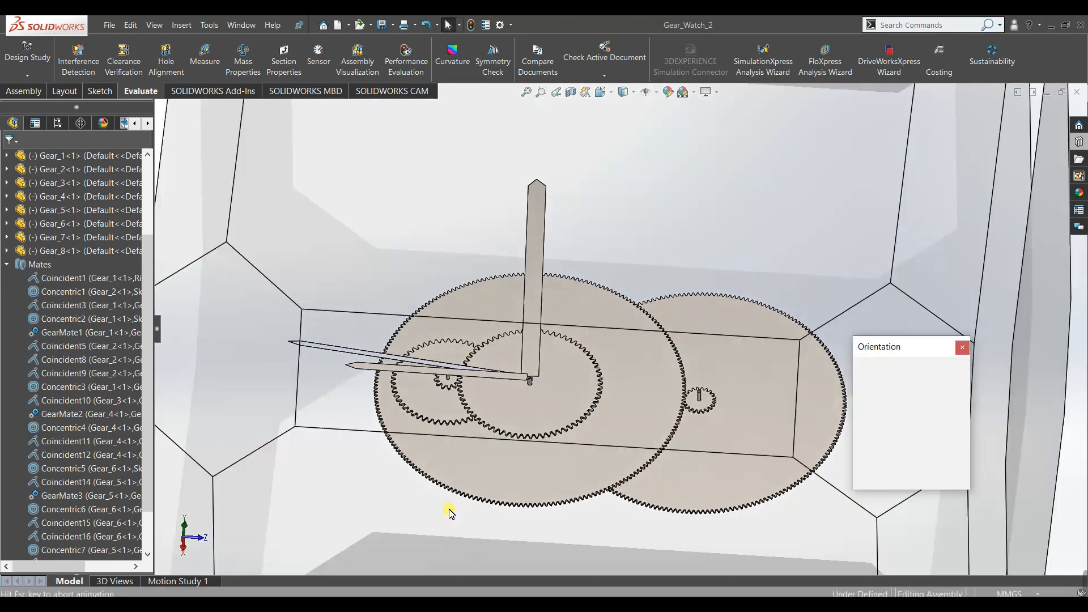
click(475, 356)
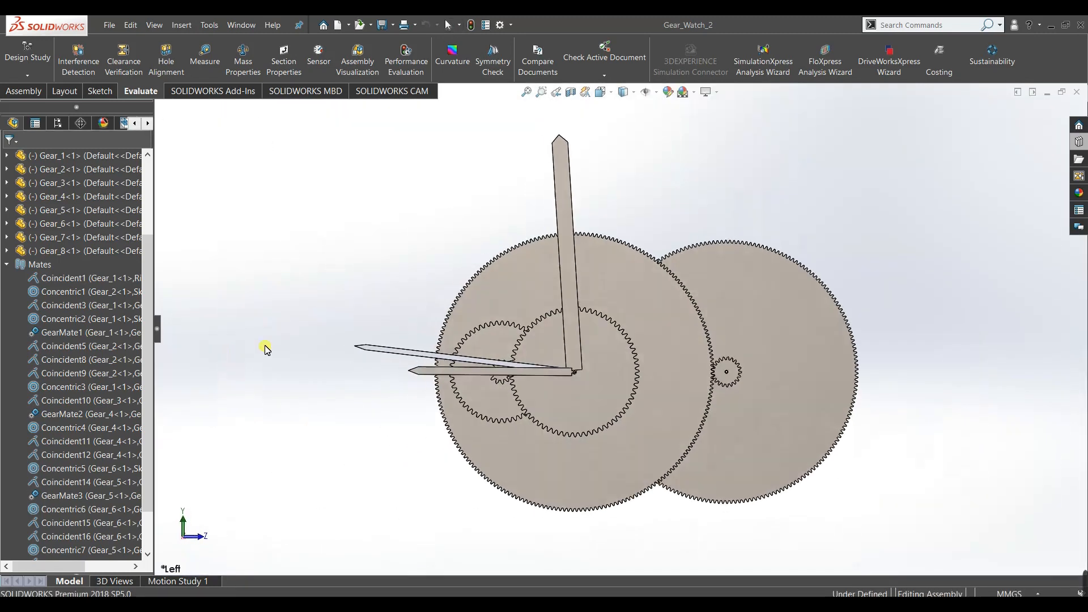
click(36, 95)
click(86, 76)
click(116, 94)
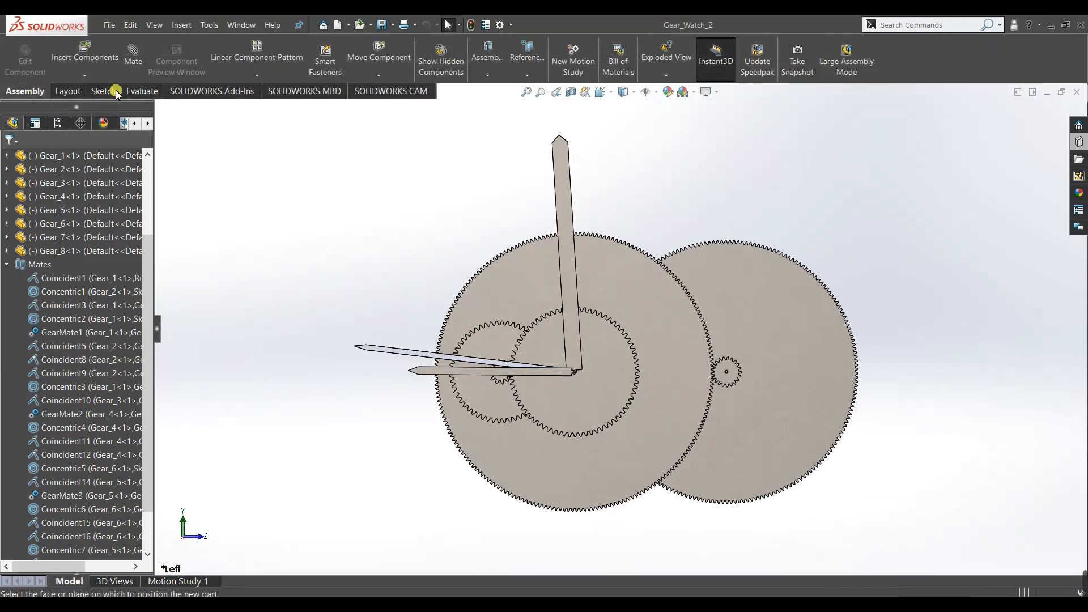
click(243, 251)
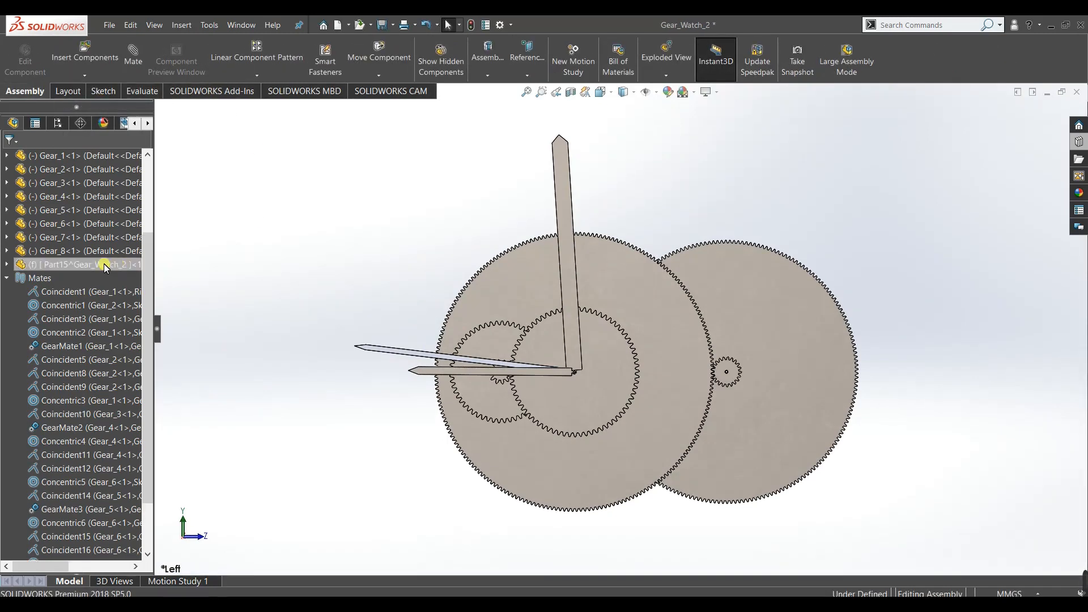
Rename the newly inserted part as Dial.
click(105, 265)
key(F2)
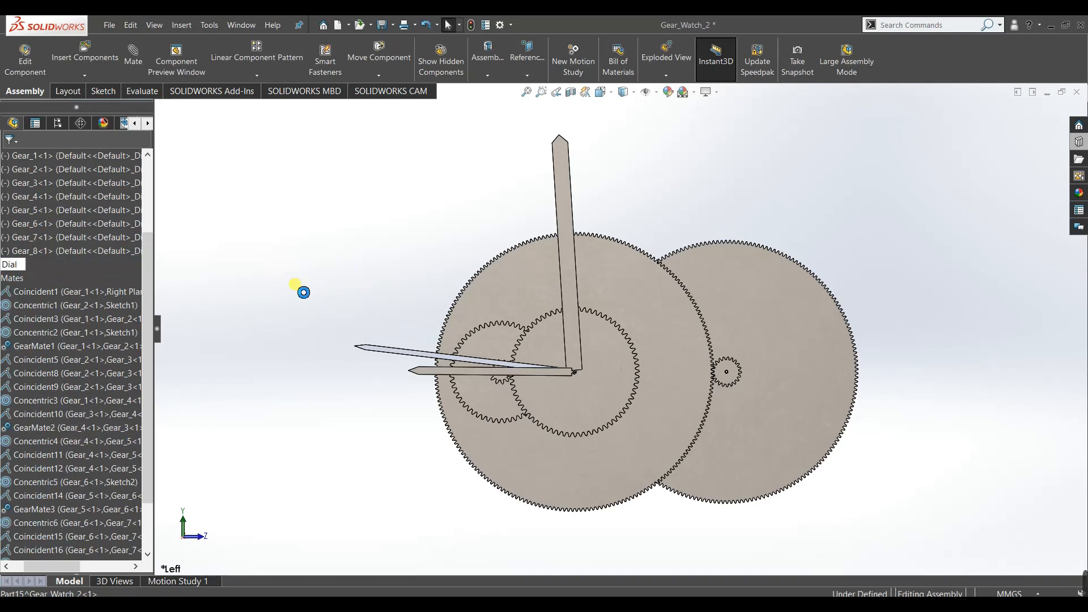
key(Return)
click(303, 292)
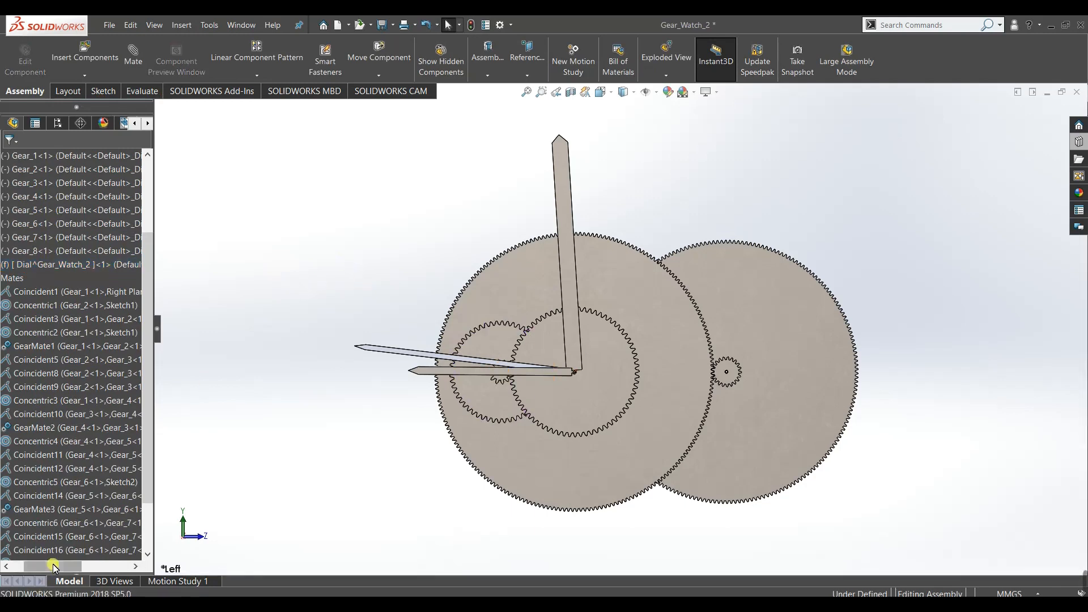
Sketch a circle of about 909 mm radius centred on the hub, using the Dial part's Right Plane from the assembly.
drag(53, 567, 42, 567)
click(6, 264)
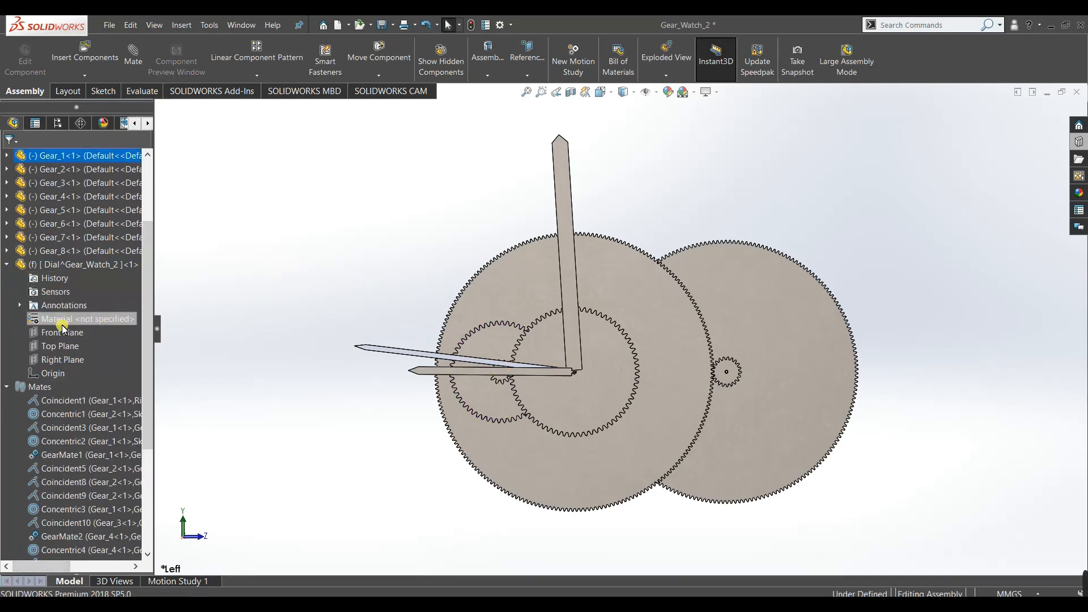
click(62, 359)
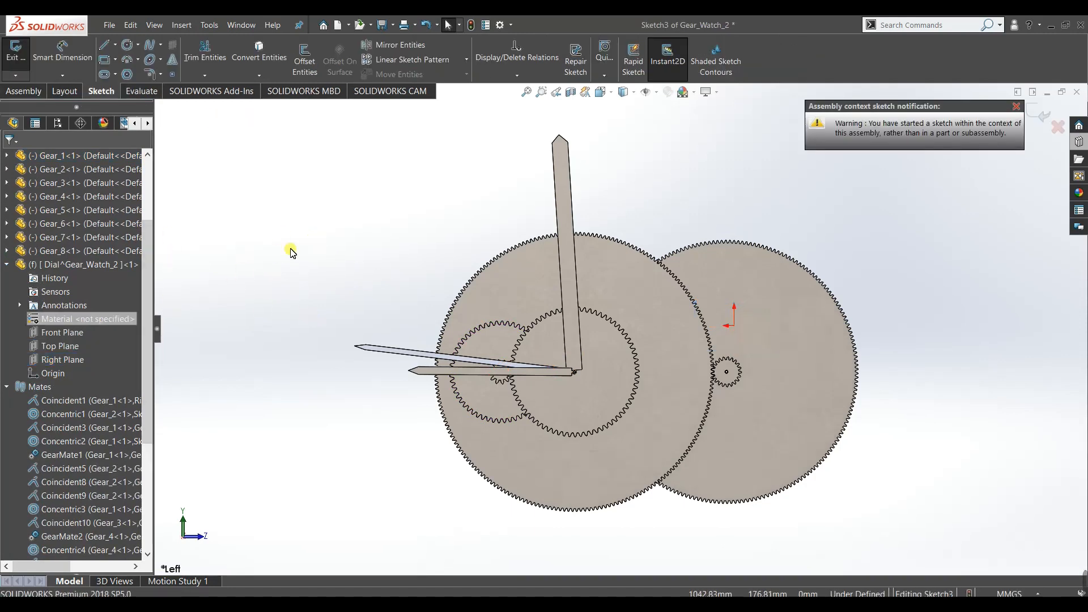
scroll(575, 372, down, 5)
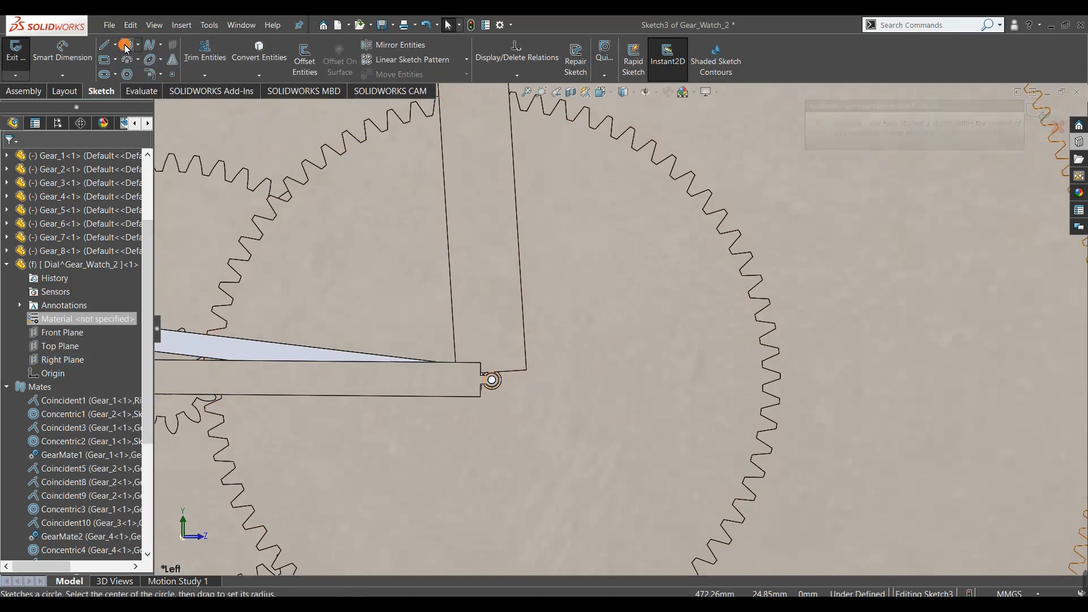
scroll(498, 378, down, 6)
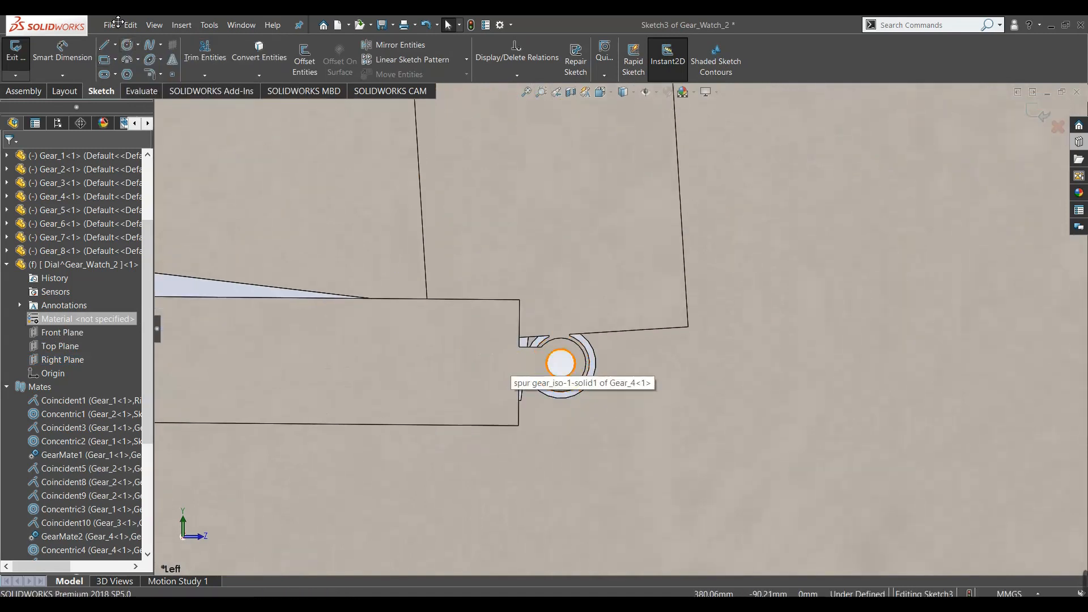
click(127, 45)
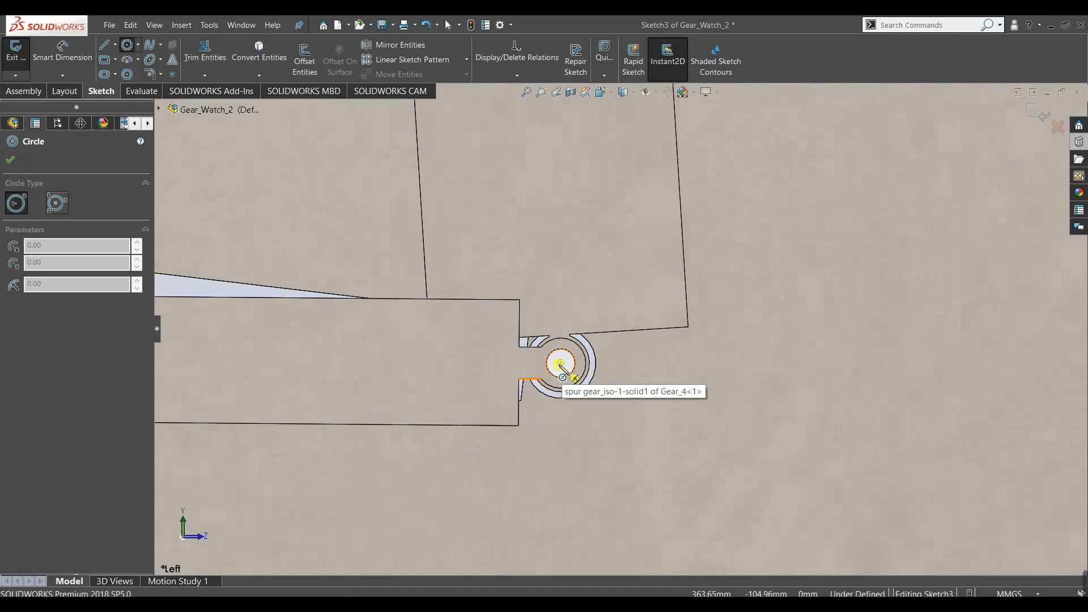
click(561, 365)
scroll(602, 445, up, 5)
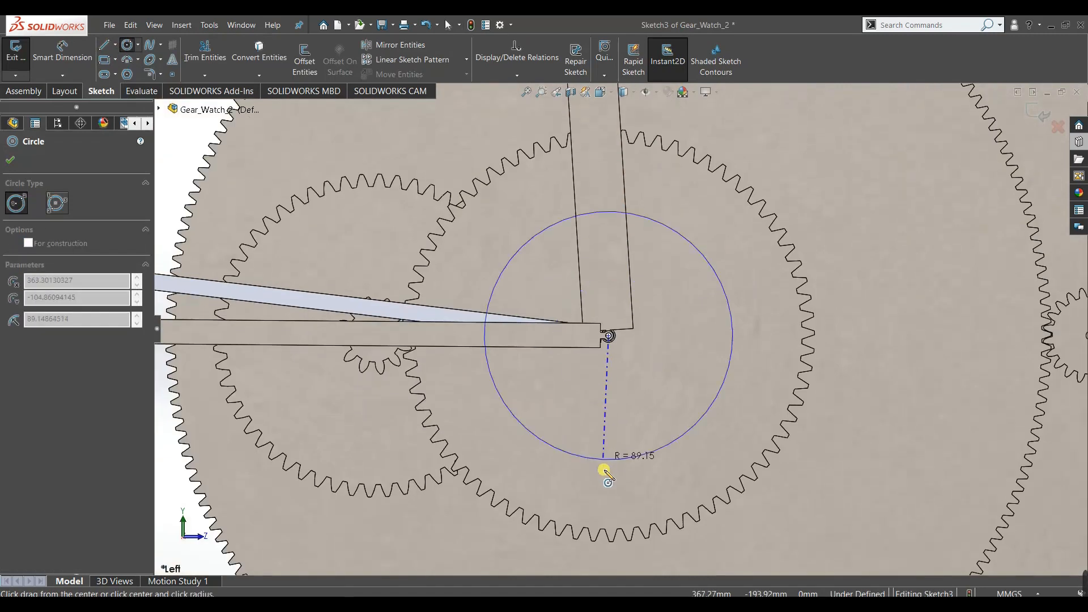
scroll(611, 475, up, 5)
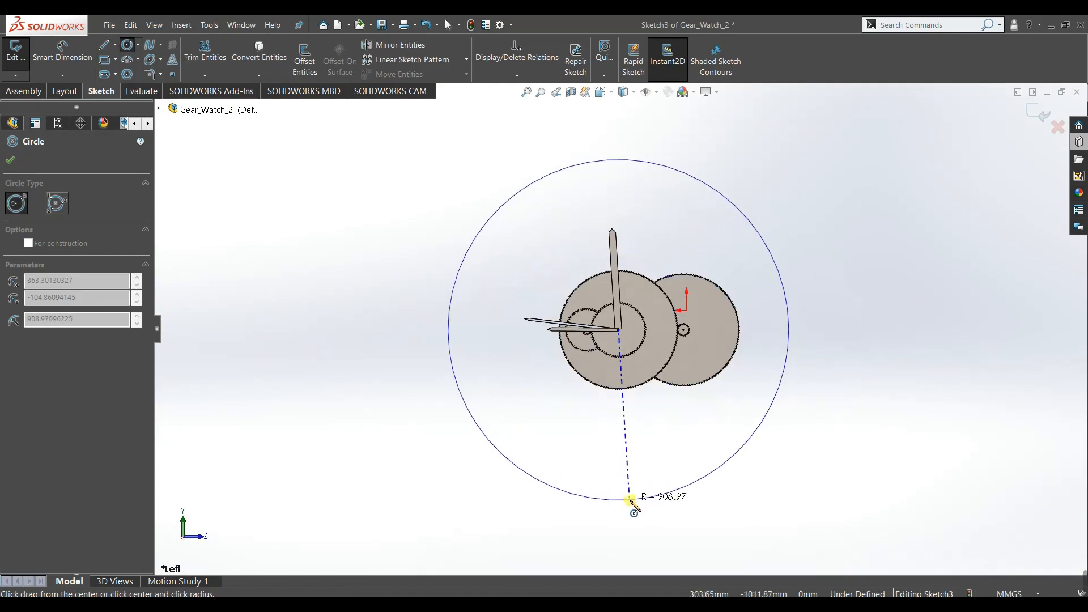
click(630, 501)
right_click(352, 335)
click(354, 340)
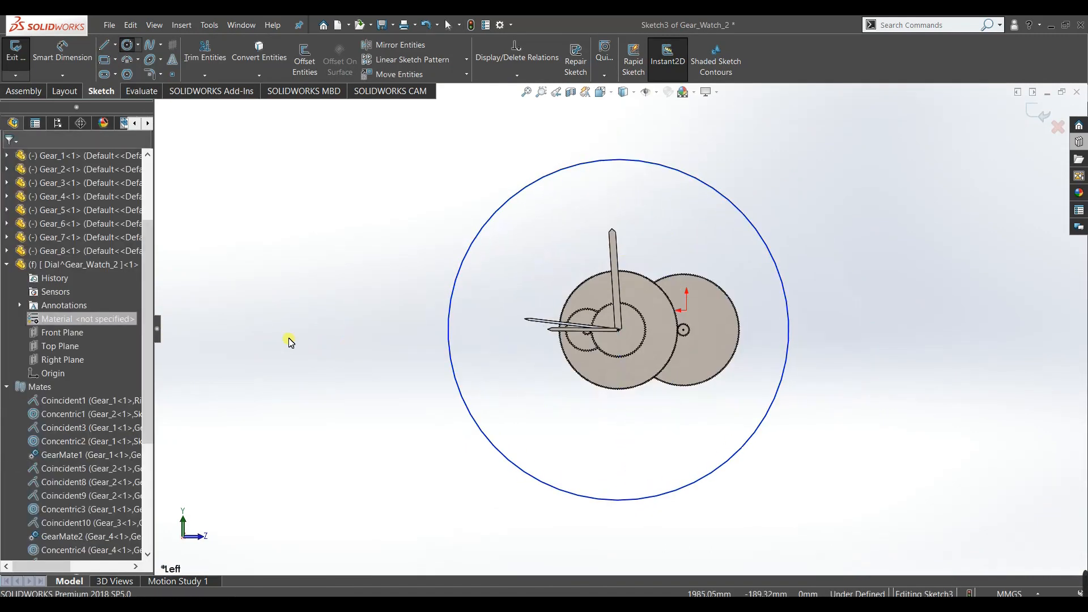
Open the Dial part in its own window and return to the Gear_Watch_2 assembly.
middle_drag(287, 210, 306, 284)
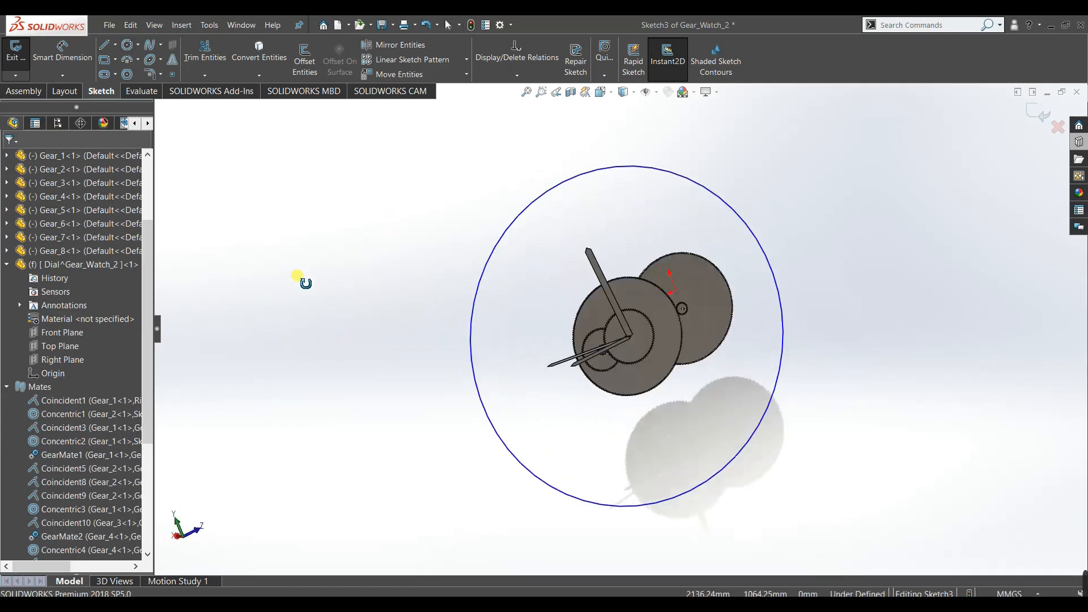
right_click(29, 264)
click(38, 248)
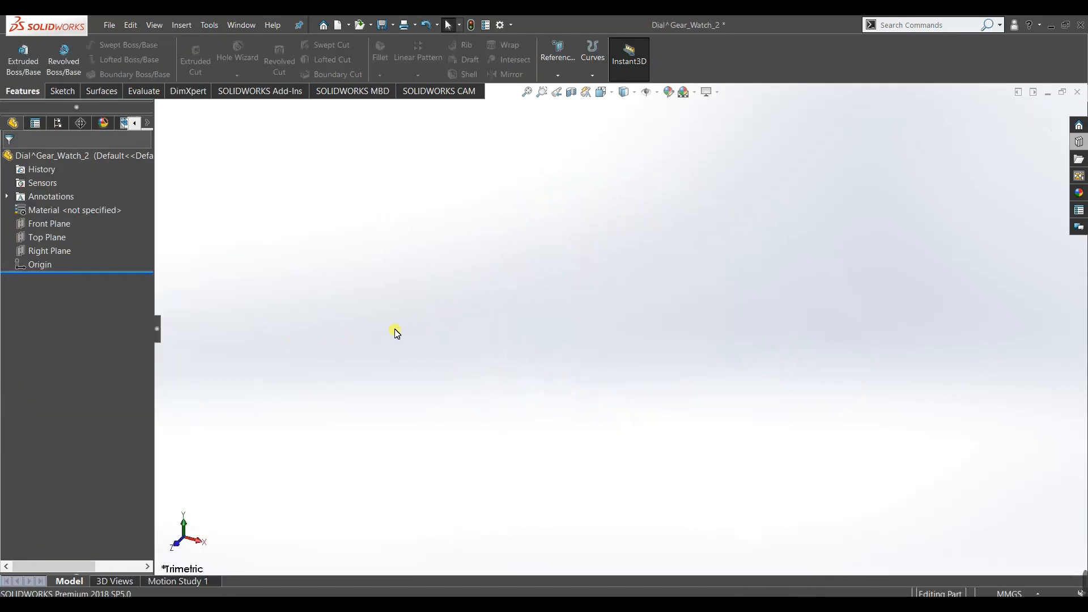
key(ctrl+Tab)
mouse_move(398, 362)
middle_down()
mouse_move(399, 295)
mouse_move(347, 324)
mouse_move(381, 328)
mouse_move(353, 347)
middle_up()
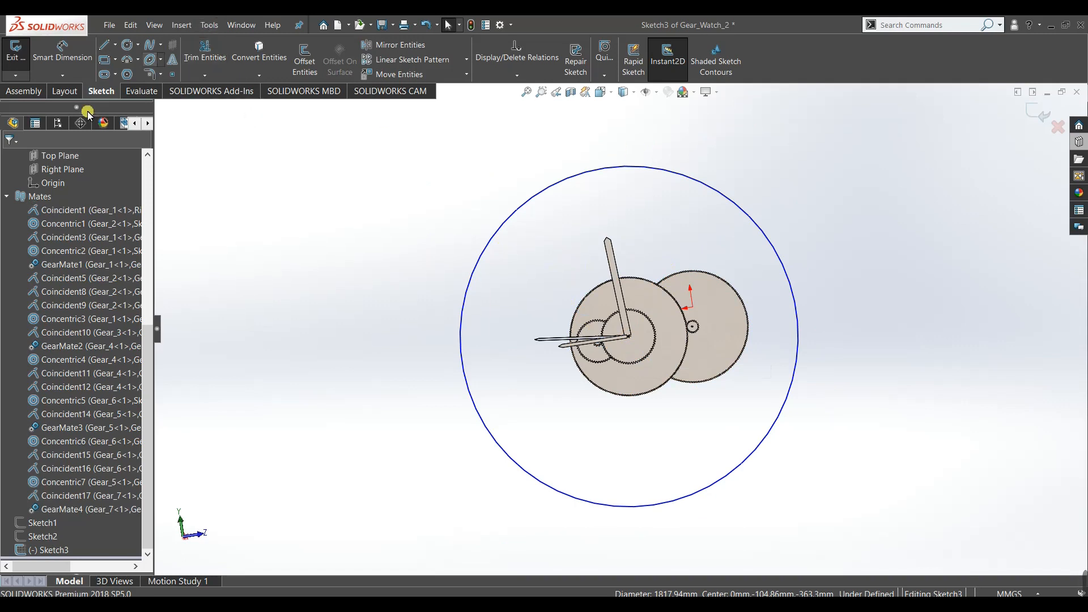
Exit the active assembly sketch of the large circle around the gears.
click(7, 92)
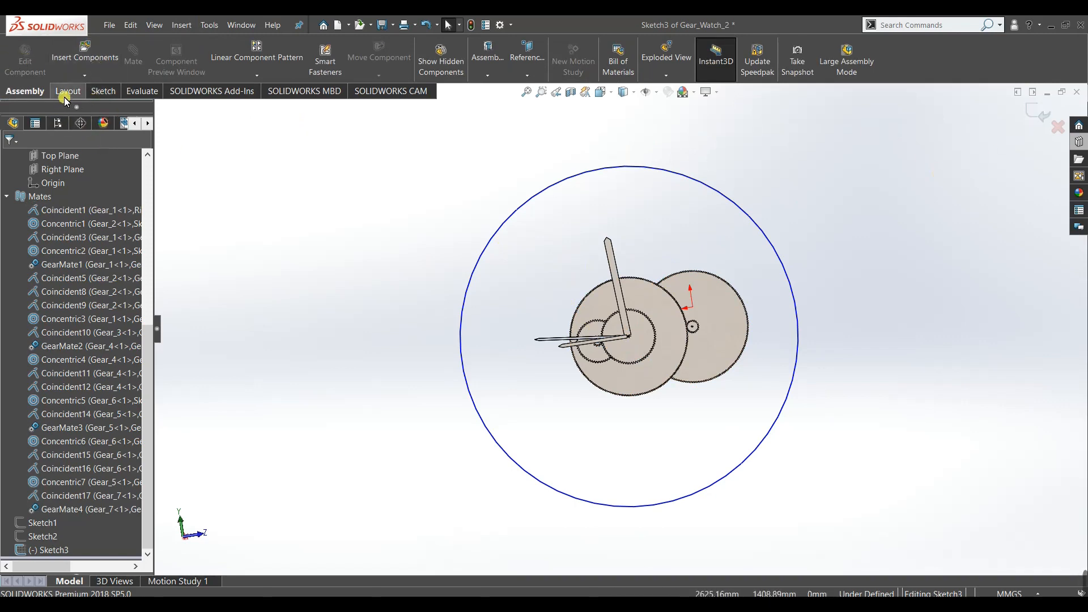
scroll(68, 208, up, 6)
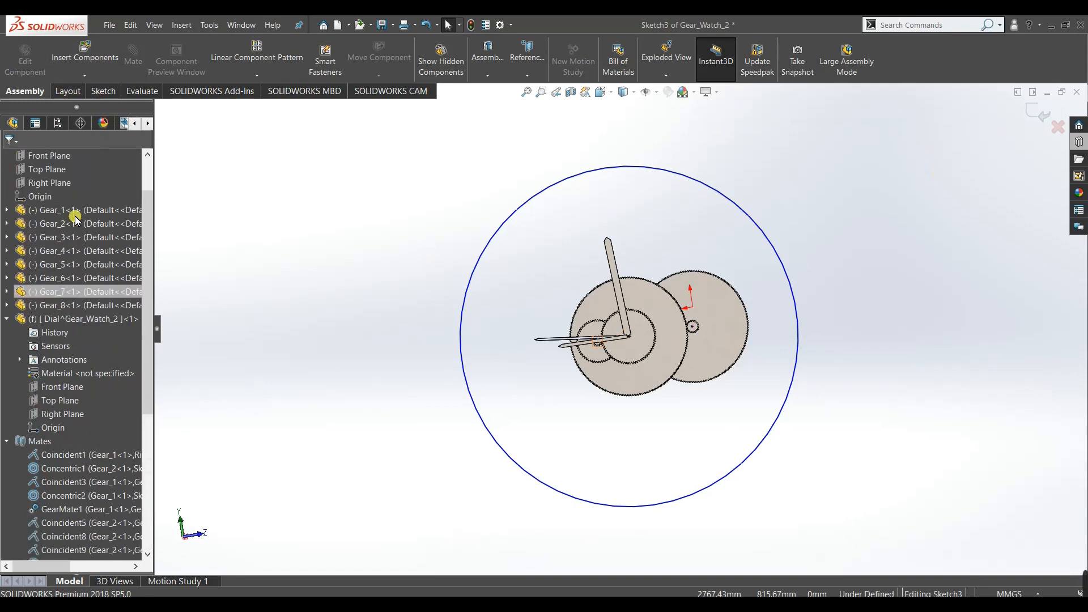
click(56, 316)
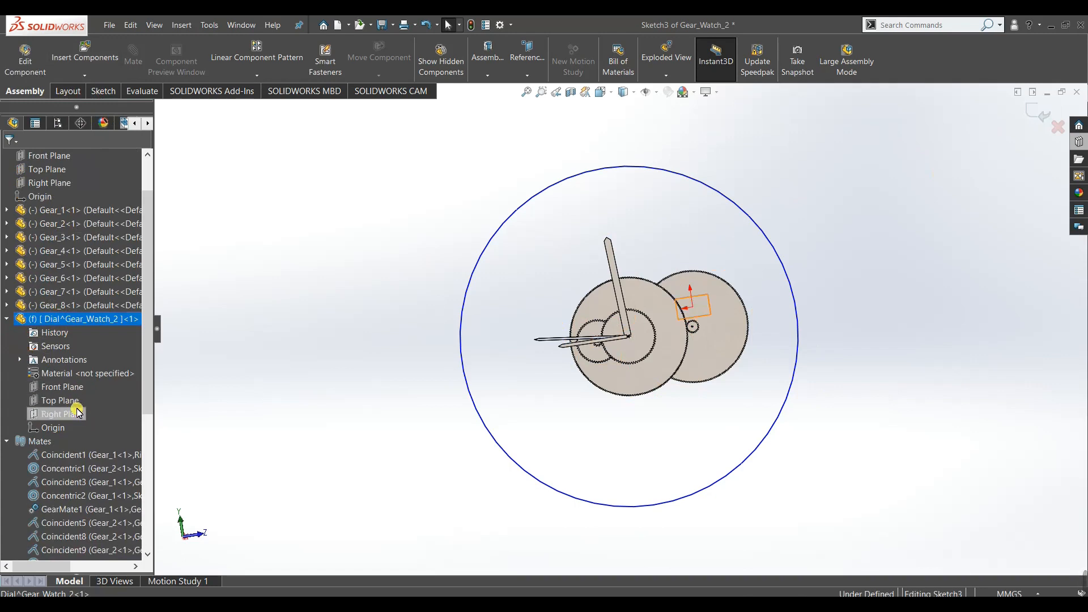
click(295, 334)
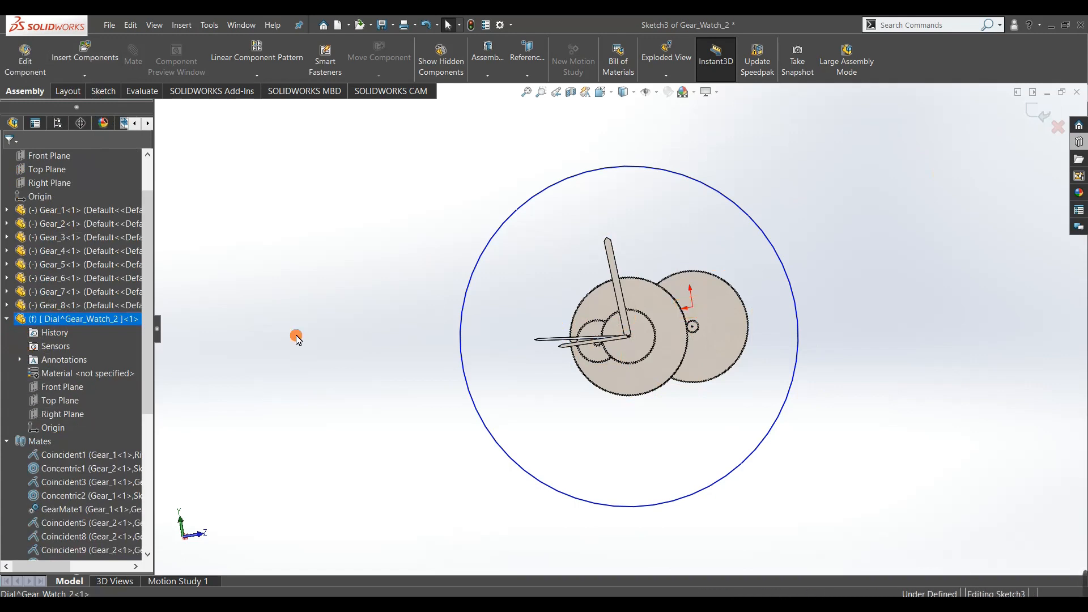
click(1059, 126)
click(541, 323)
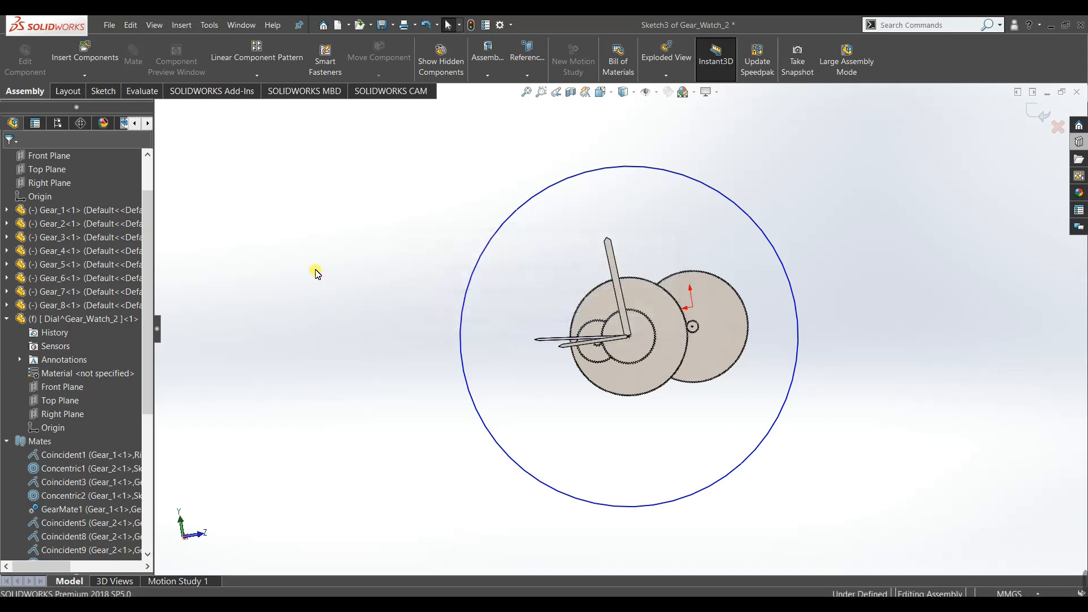
Edit the Dial part in the context of the assembly in Left view and start a sketch on its Right Plane.
right_click(71, 318)
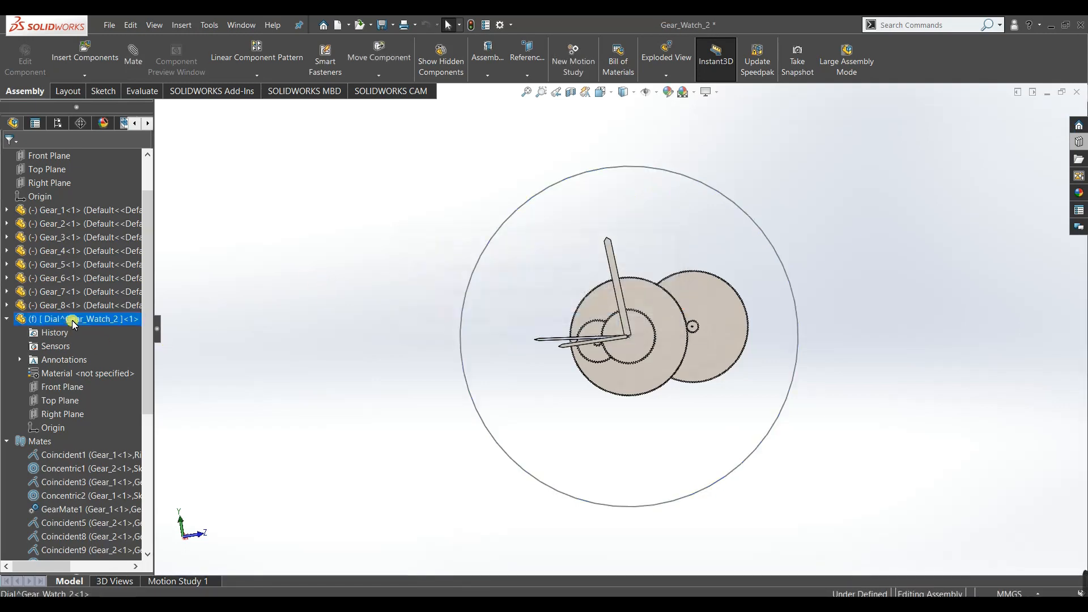
click(121, 247)
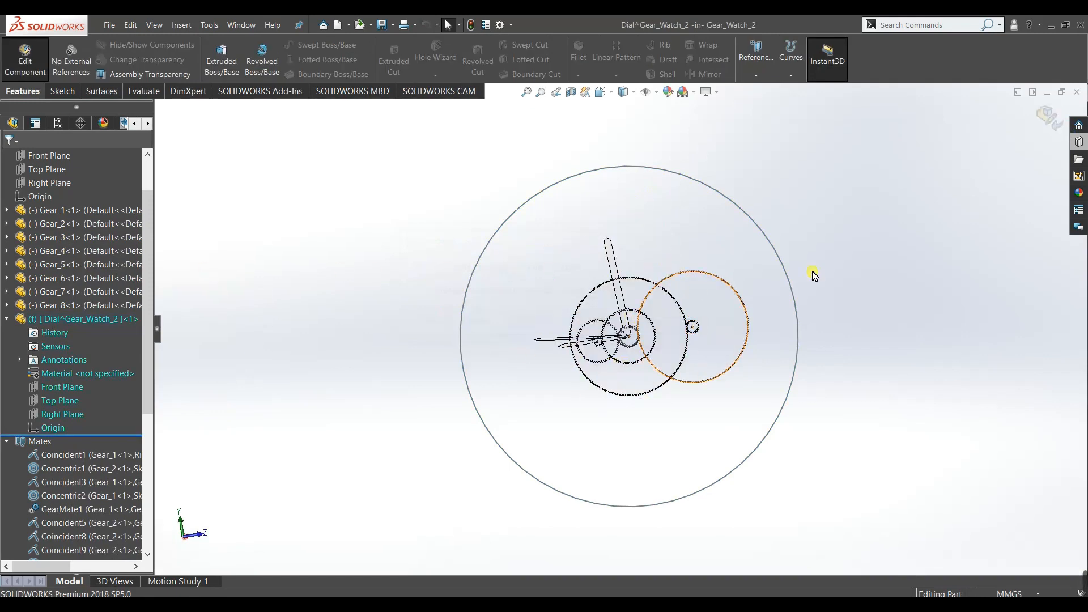
key(space)
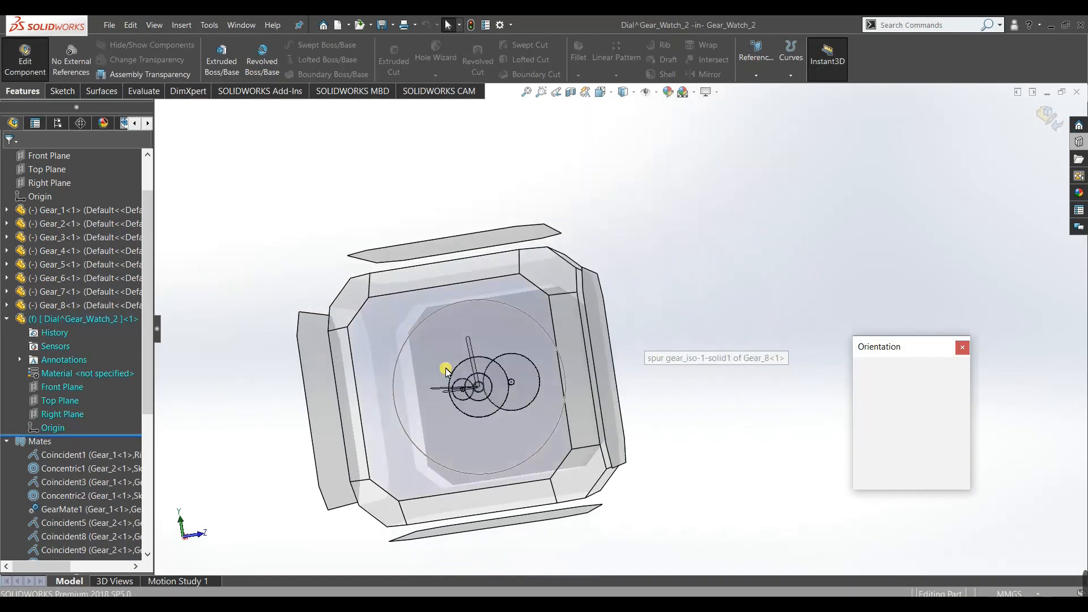
click(444, 372)
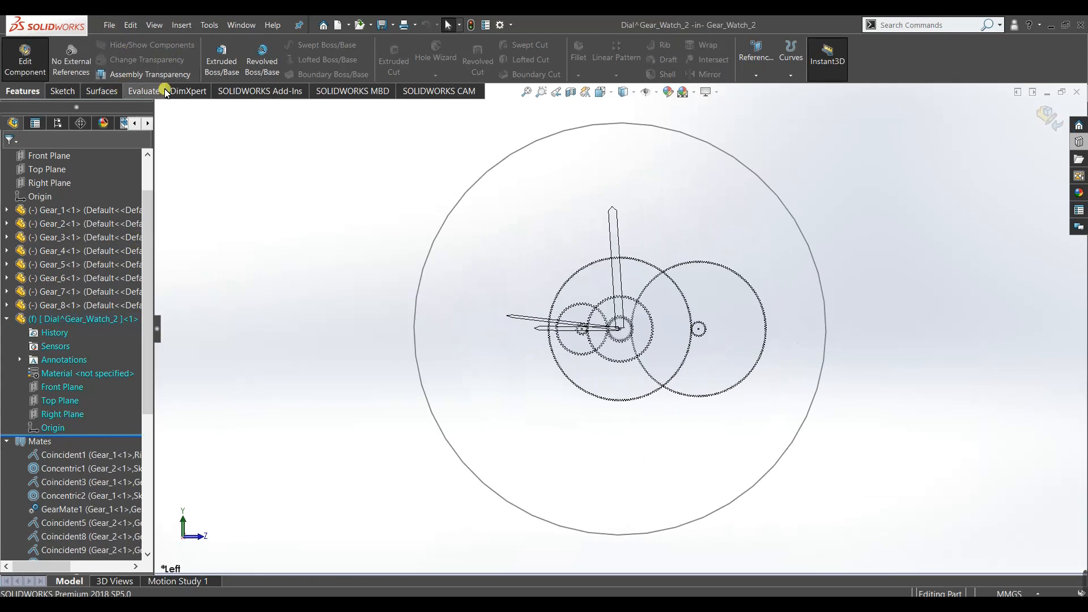
click(101, 91)
click(67, 93)
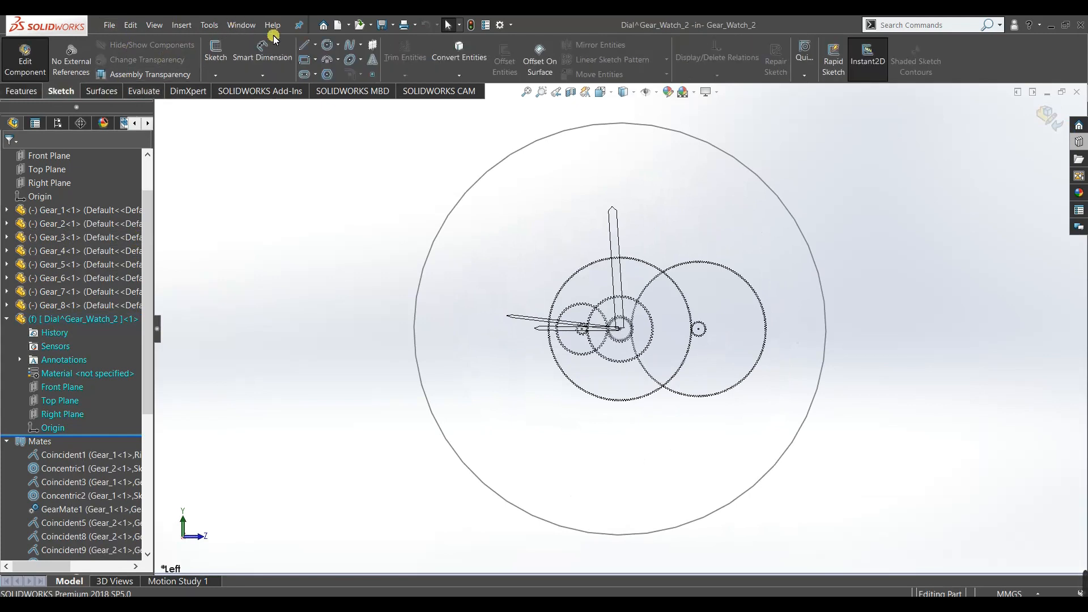
click(56, 414)
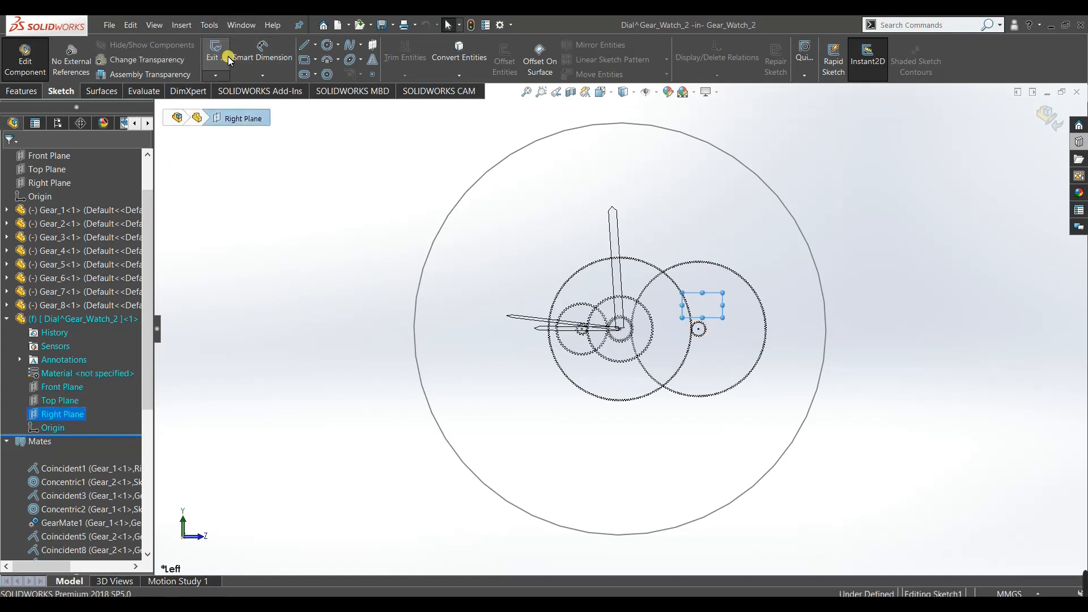
click(215, 51)
Sketch a circle of about 800 mm radius centred on the hub of the clock hands and exit the sketch.
click(326, 46)
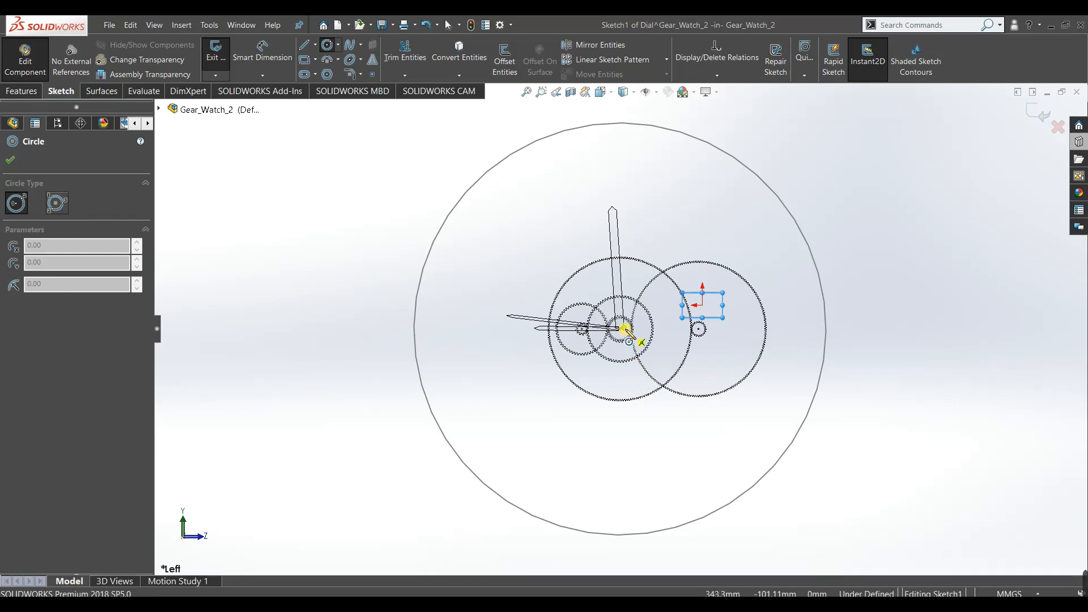
scroll(626, 330, down, 10)
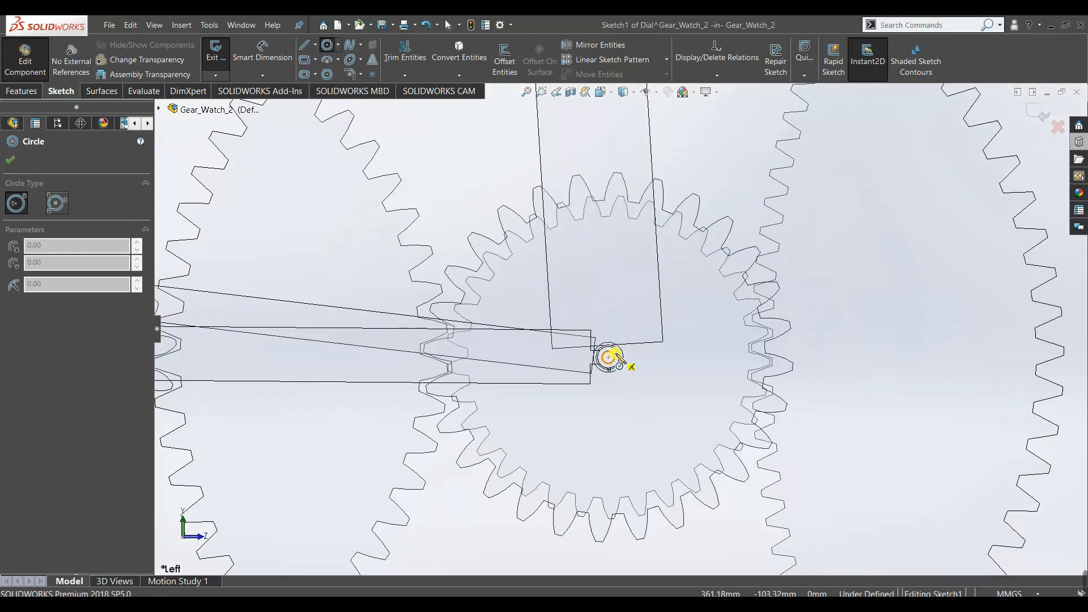
scroll(615, 353, down, 8)
click(593, 352)
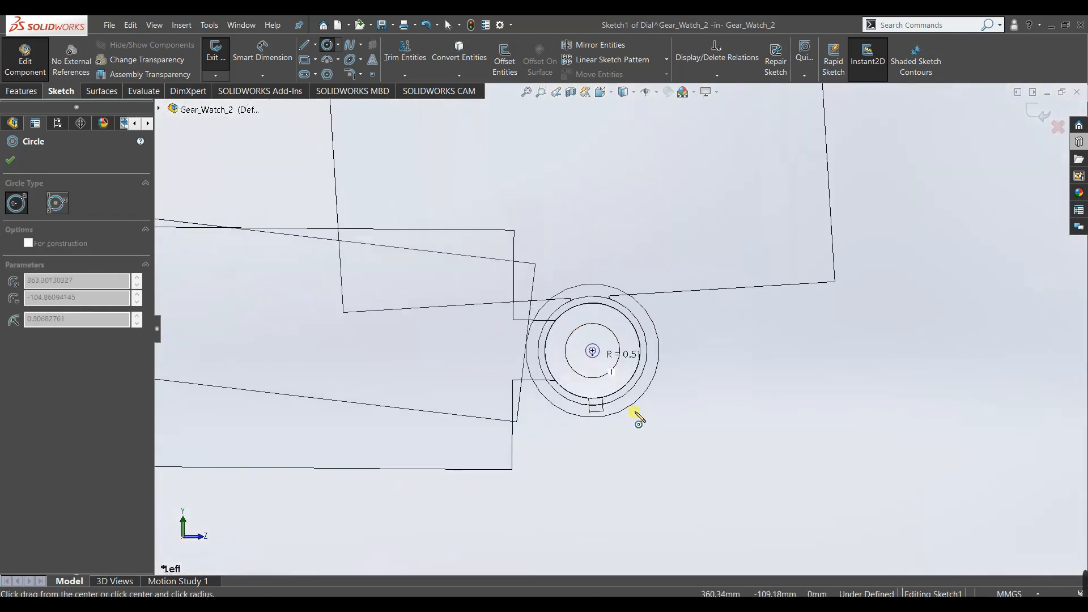
scroll(636, 418, up, 10)
scroll(637, 422, up, 8)
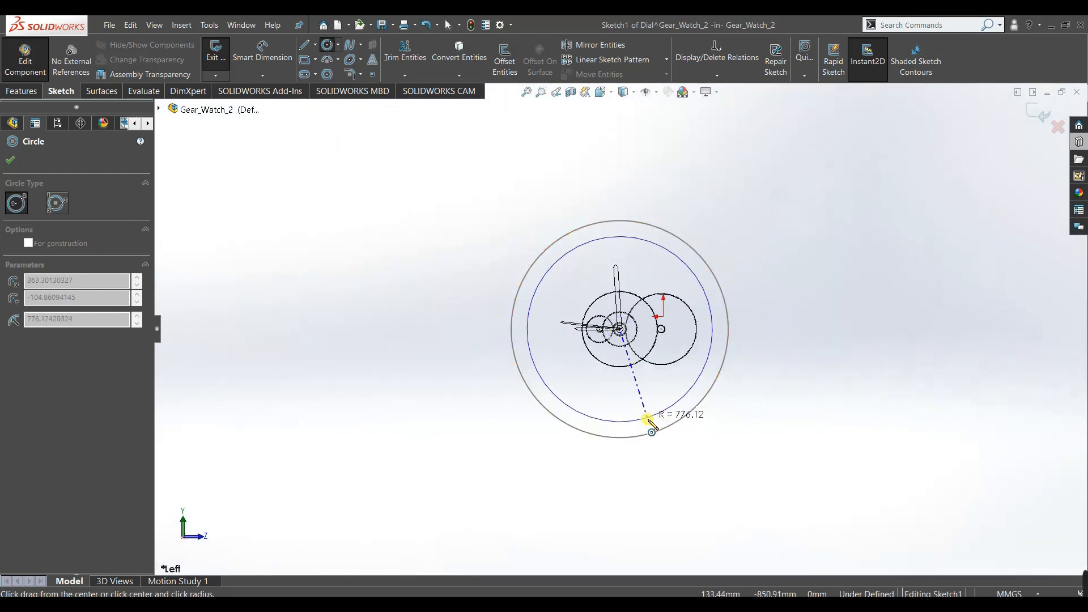
click(647, 418)
right_click(493, 393)
click(493, 393)
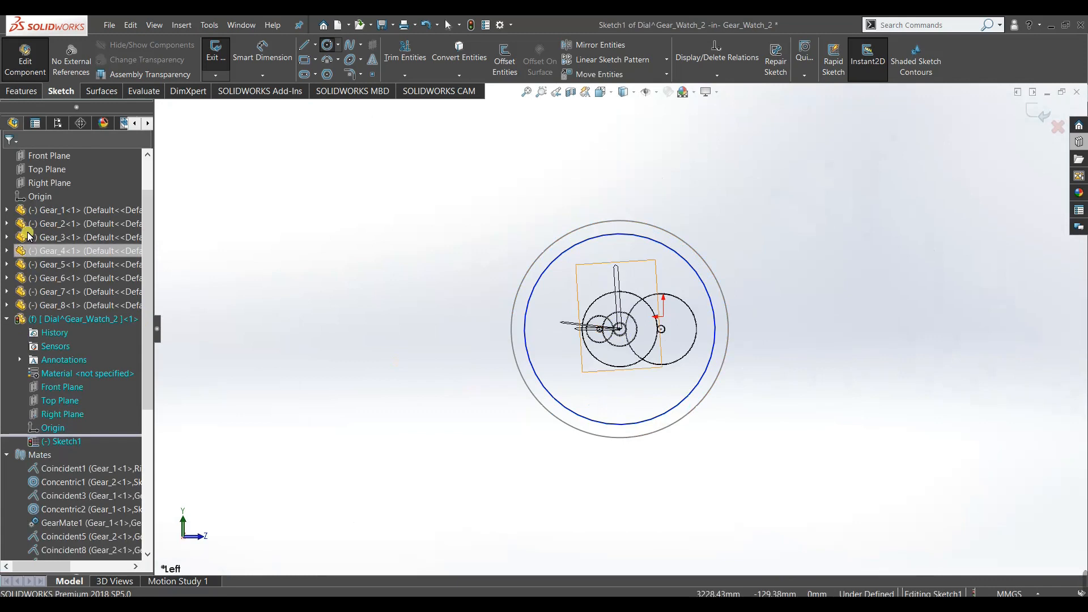
click(1039, 119)
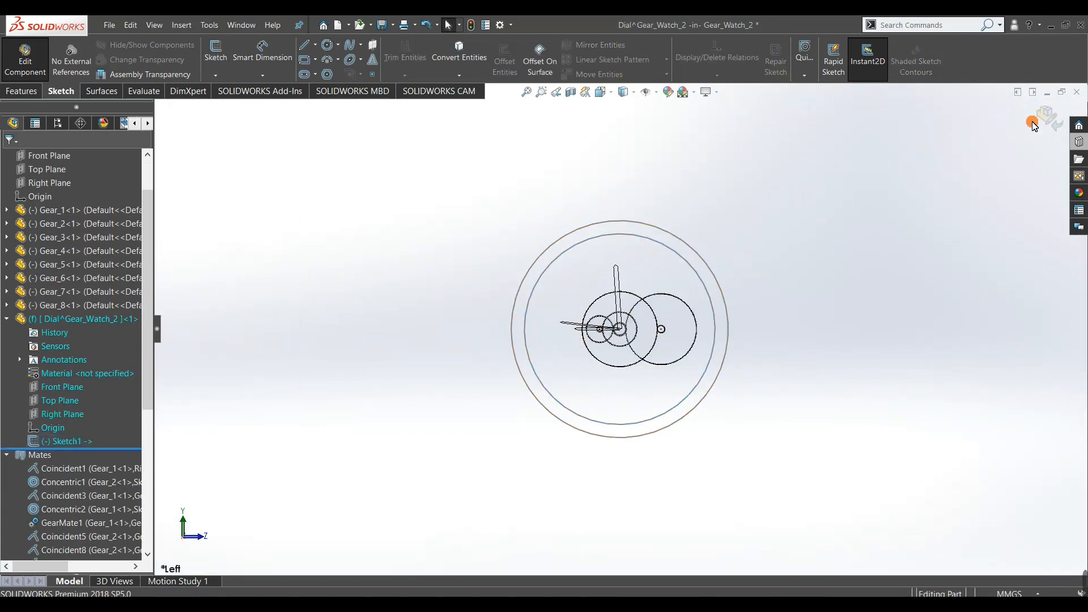
Delete the assembly-level Sketch3 containing the larger outer circle.
right_click(559, 246)
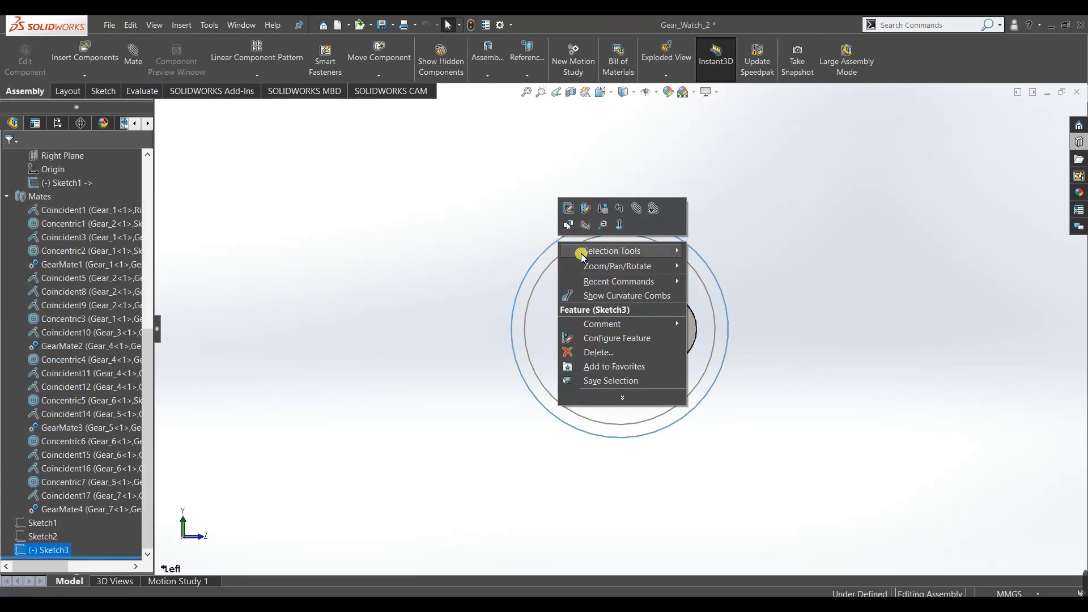
click(574, 352)
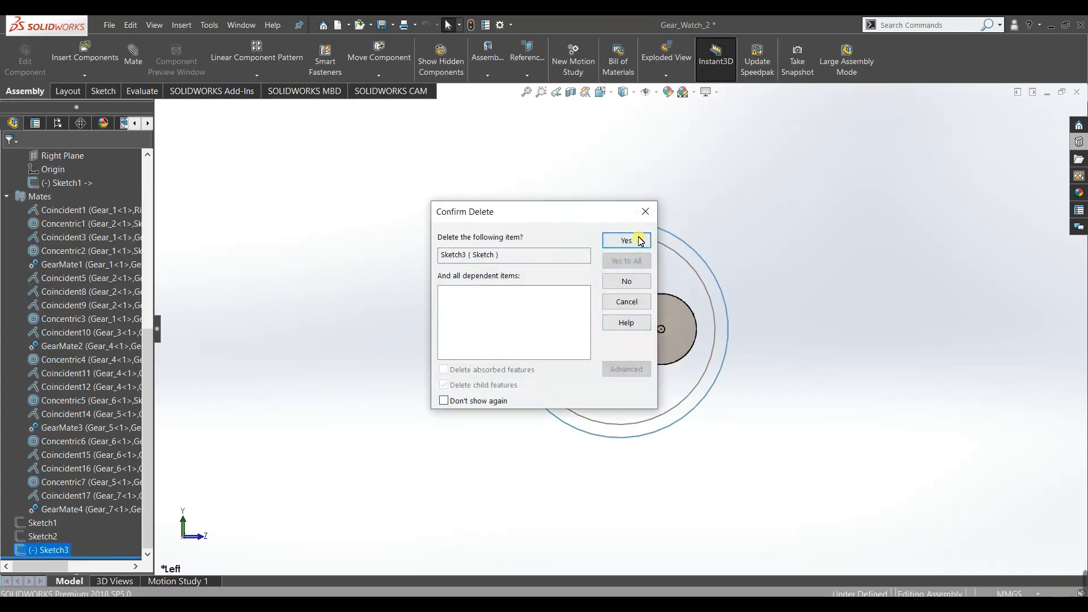
click(626, 240)
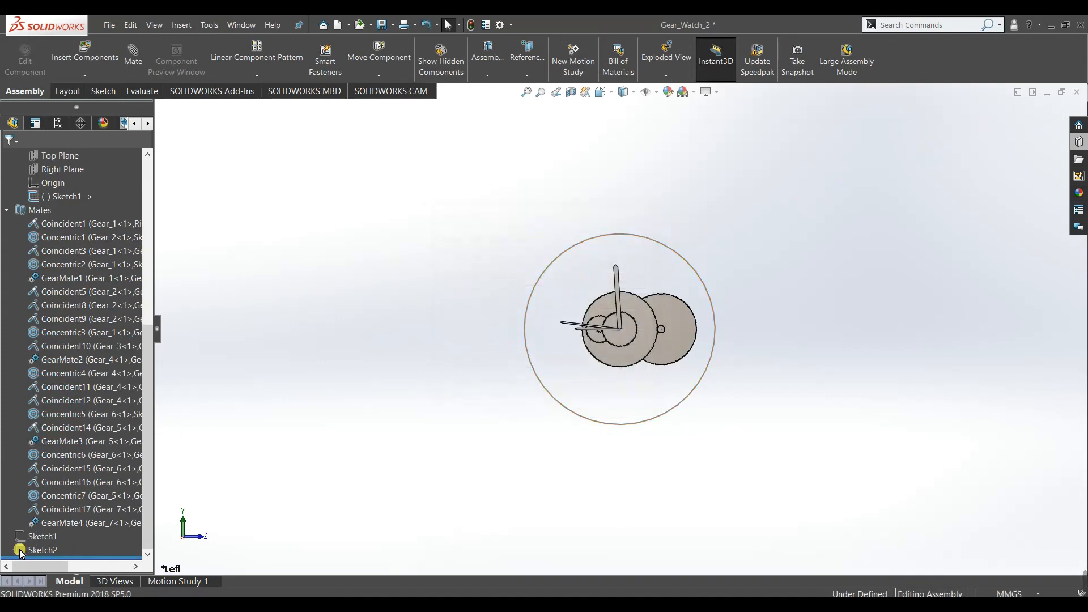
Open the Dial part in its own window and orient it to the Right view, facing its circle sketch.
click(144, 453)
drag(149, 395, 146, 328)
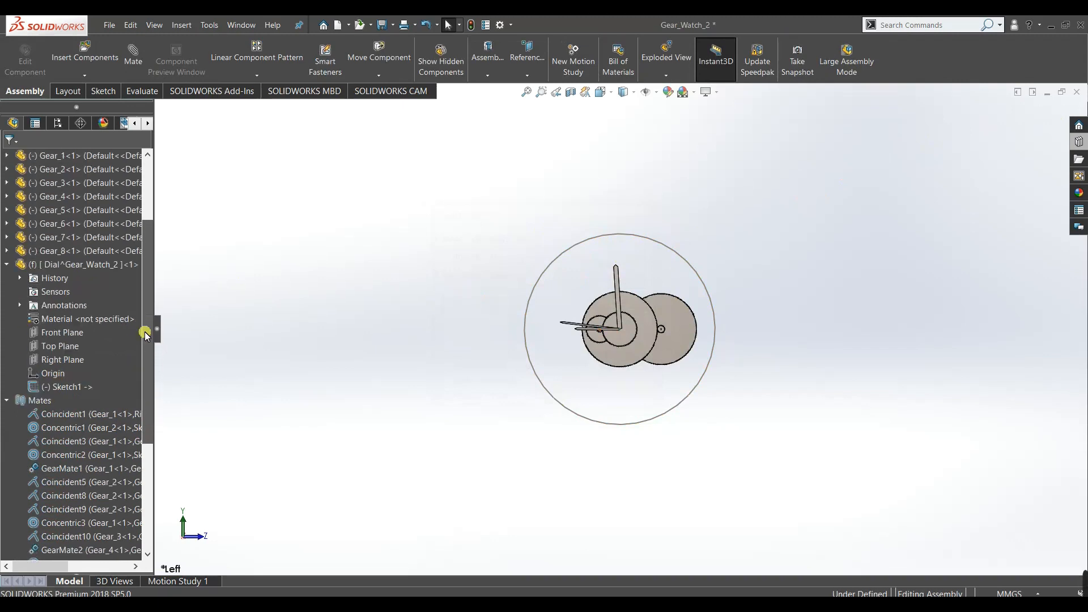
click(85, 265)
click(101, 237)
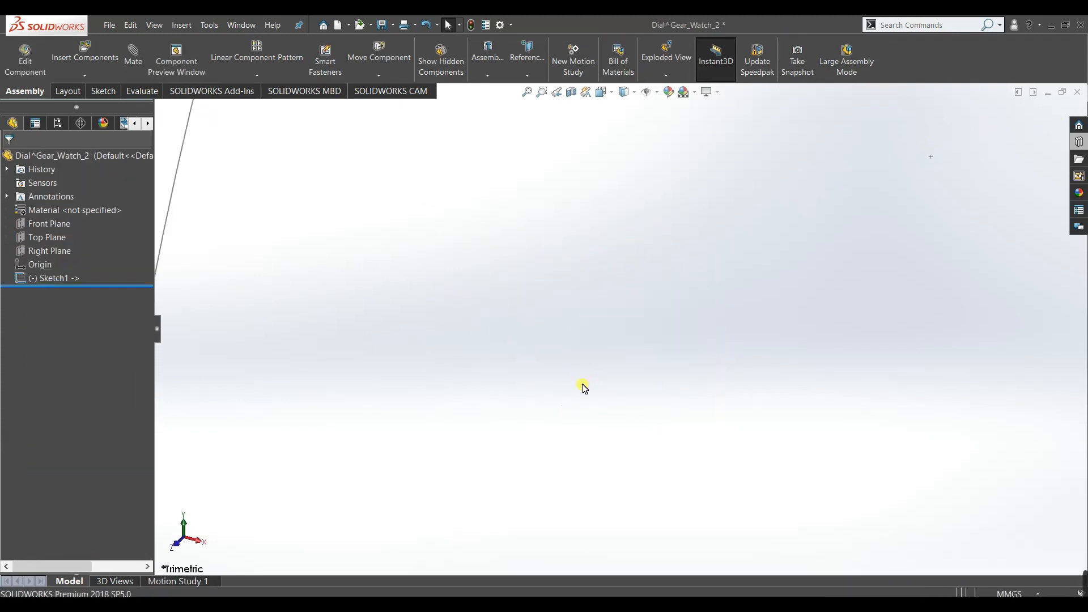
scroll(386, 324, up, 10)
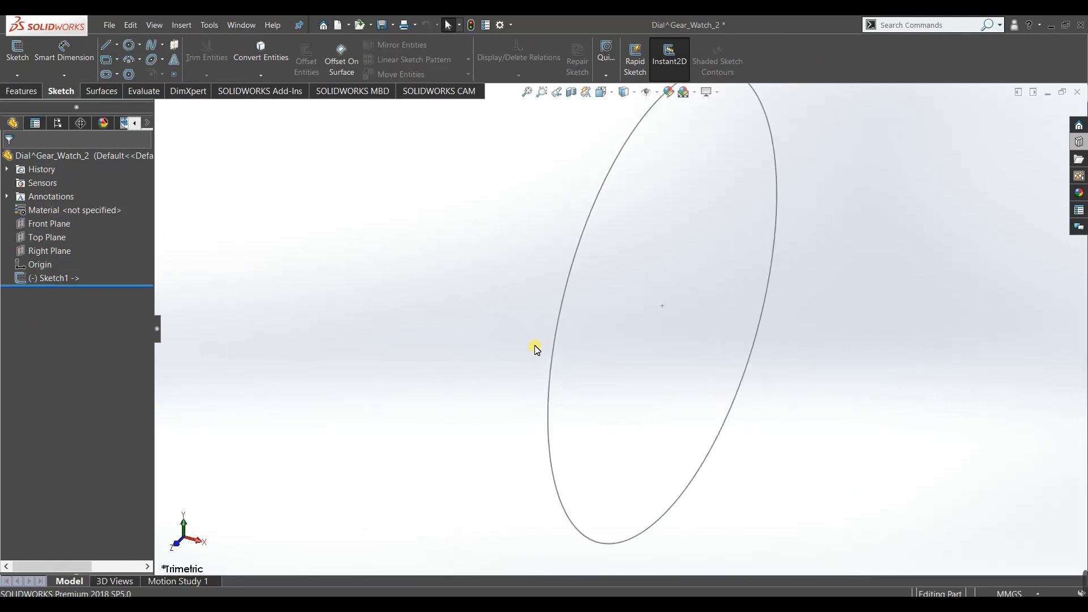
middle_drag(534, 346, 484, 306)
key(space)
click(449, 393)
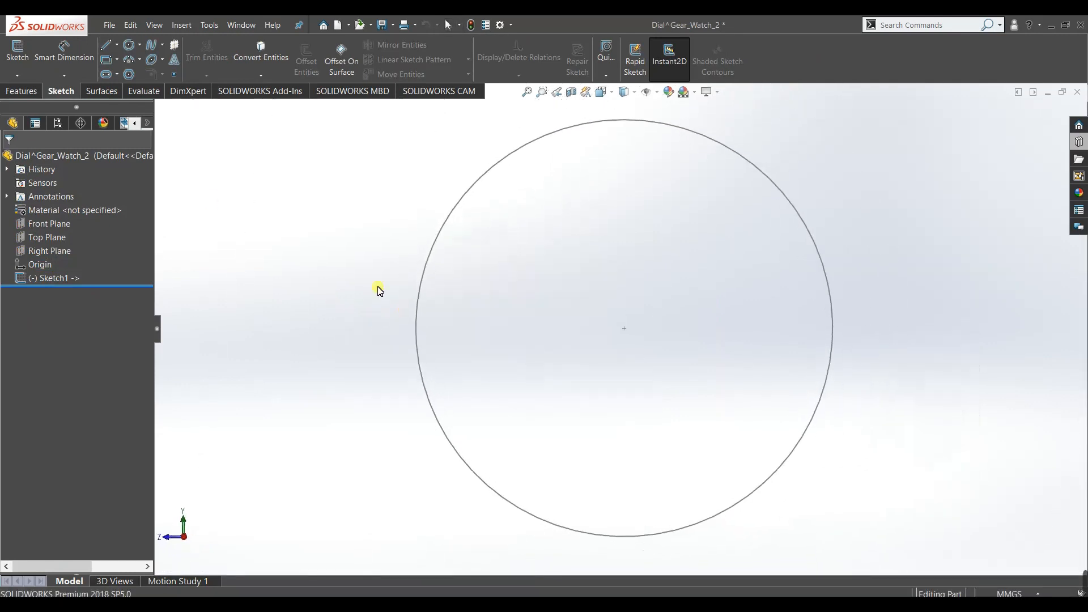
Extrude the Dial's circle sketch as a solid boss to a blind depth of 15 mm.
double_click(448, 214)
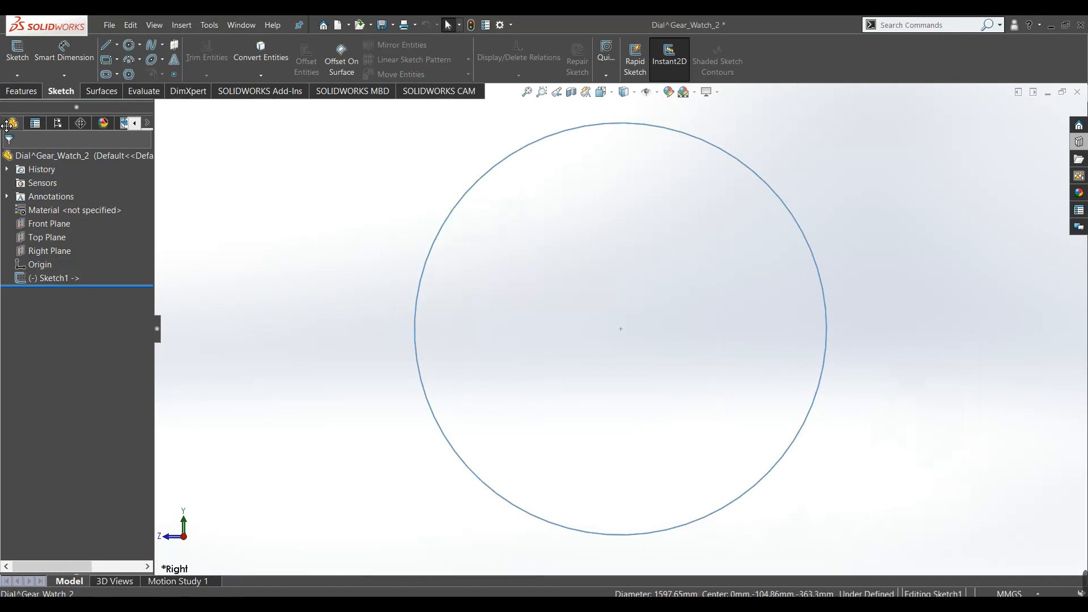
click(22, 92)
click(23, 60)
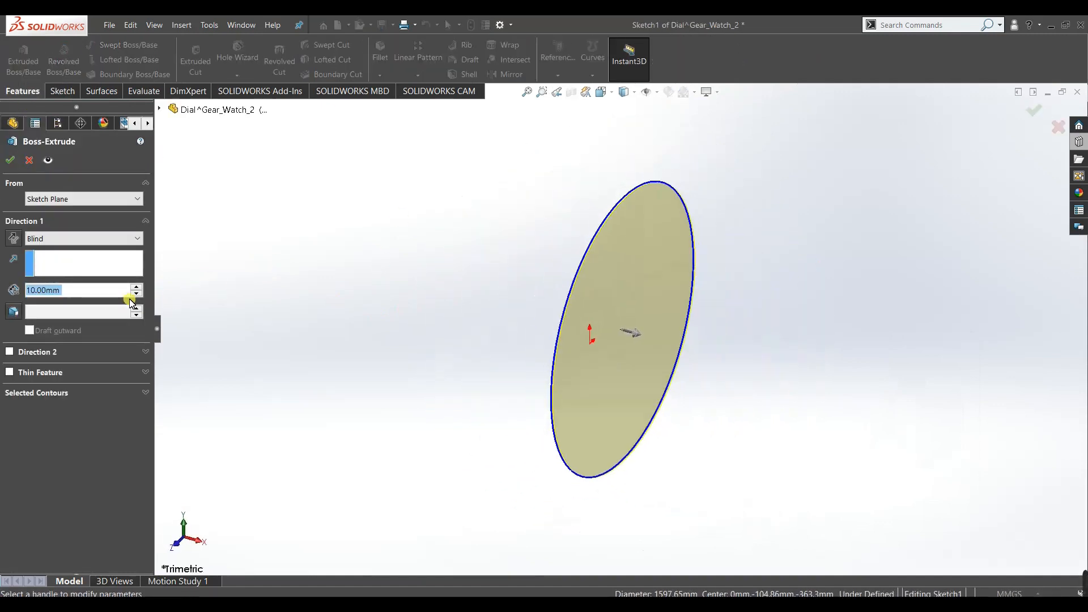
mouse_move(262, 314)
middle_down()
mouse_move(297, 327)
mouse_move(279, 327)
middle_up()
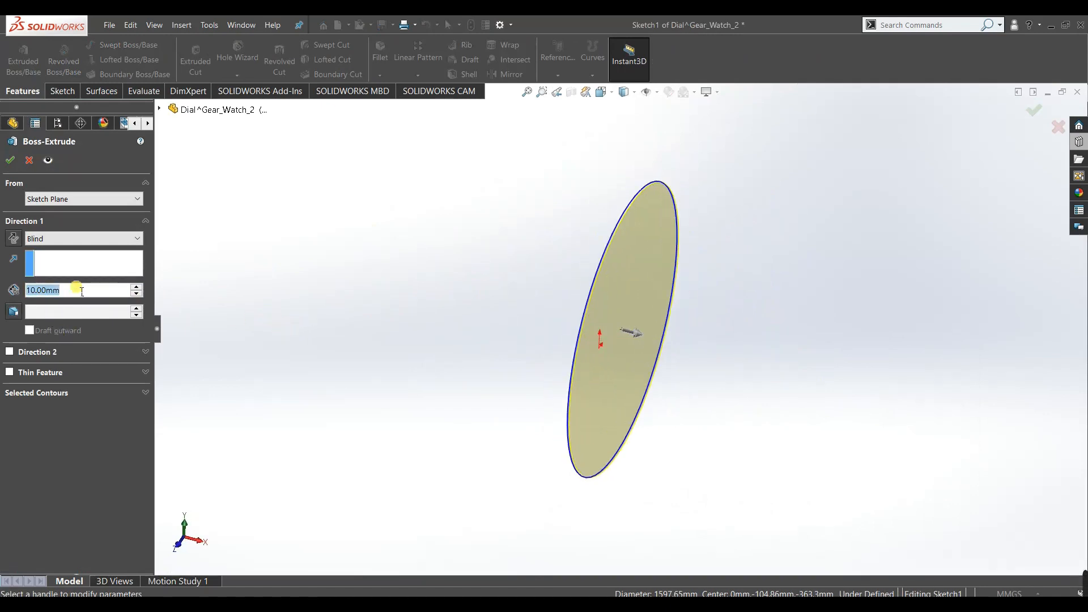
text(115)
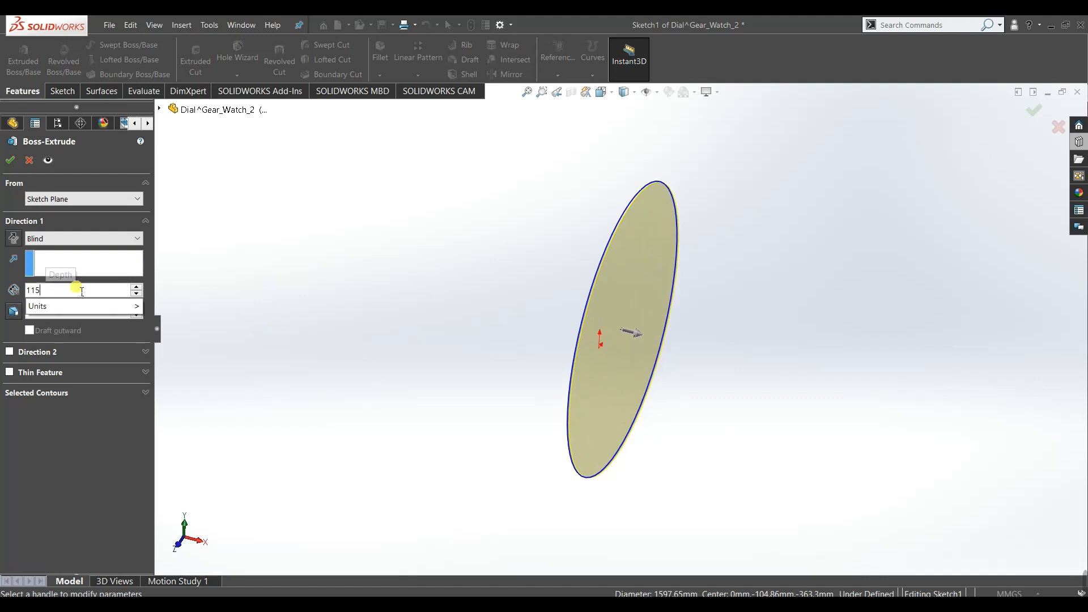
key(BackSpace)
key(BackSpace)
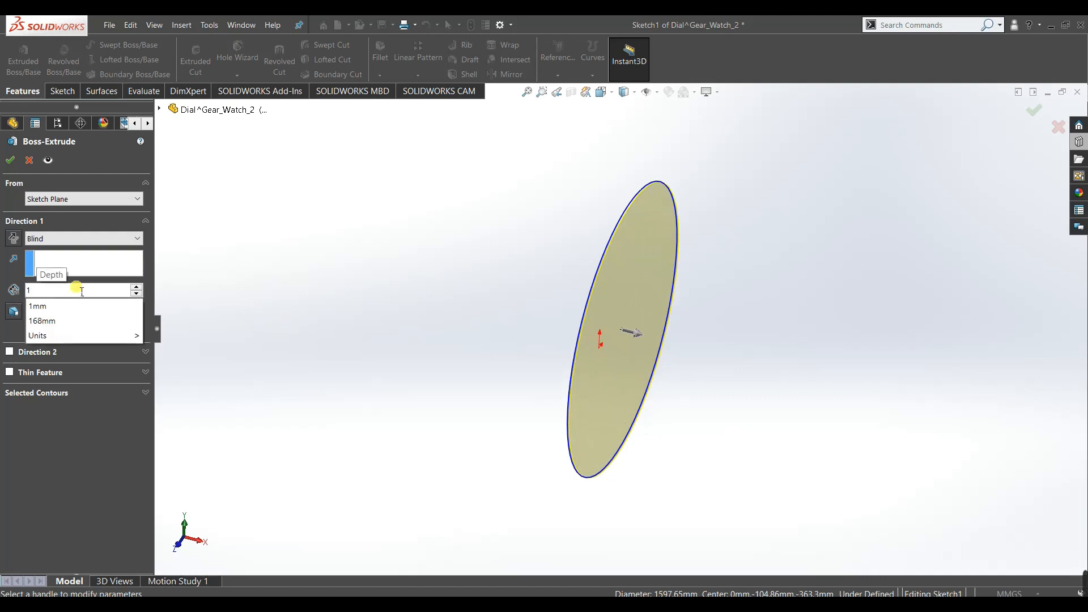
text(5)
key(Return)
click(11, 161)
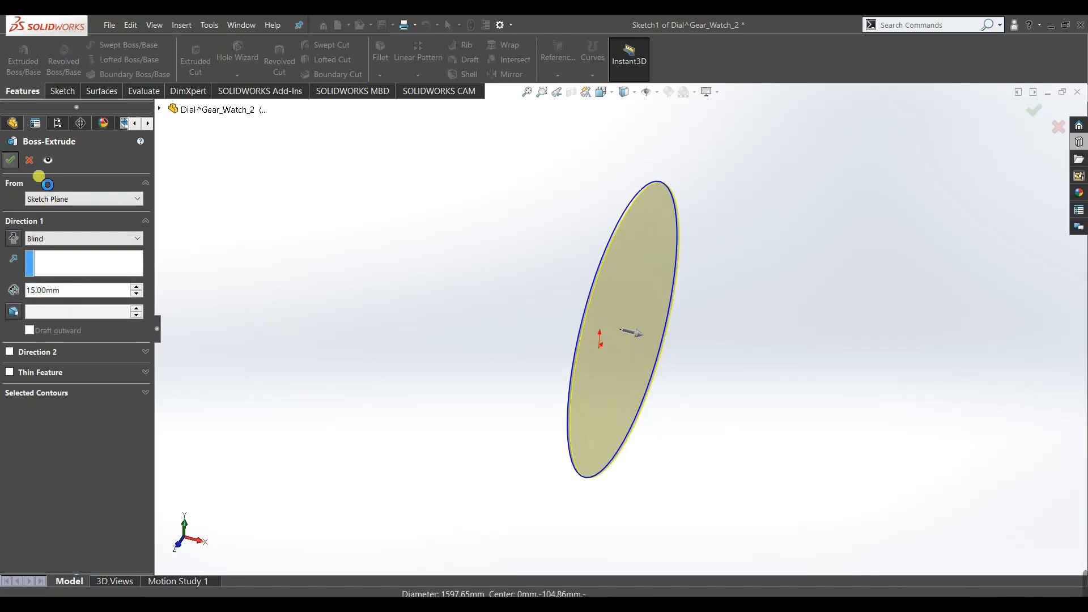
Start a new sketch on the flat face of the extruded disc and orient it to the Left view.
middle_drag(372, 344, 521, 380)
click(634, 309)
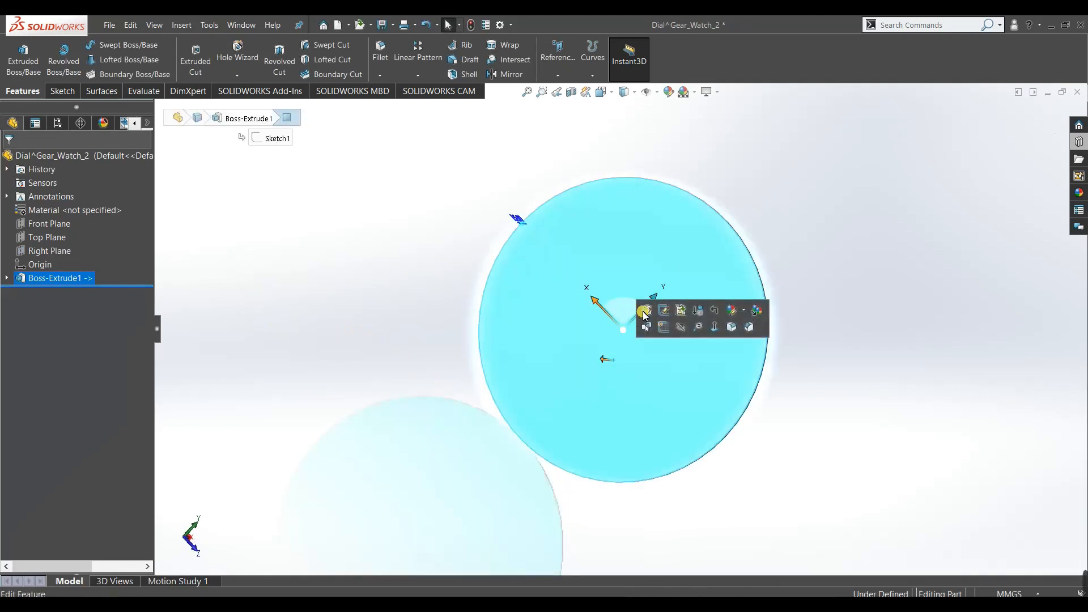
click(655, 313)
key(space)
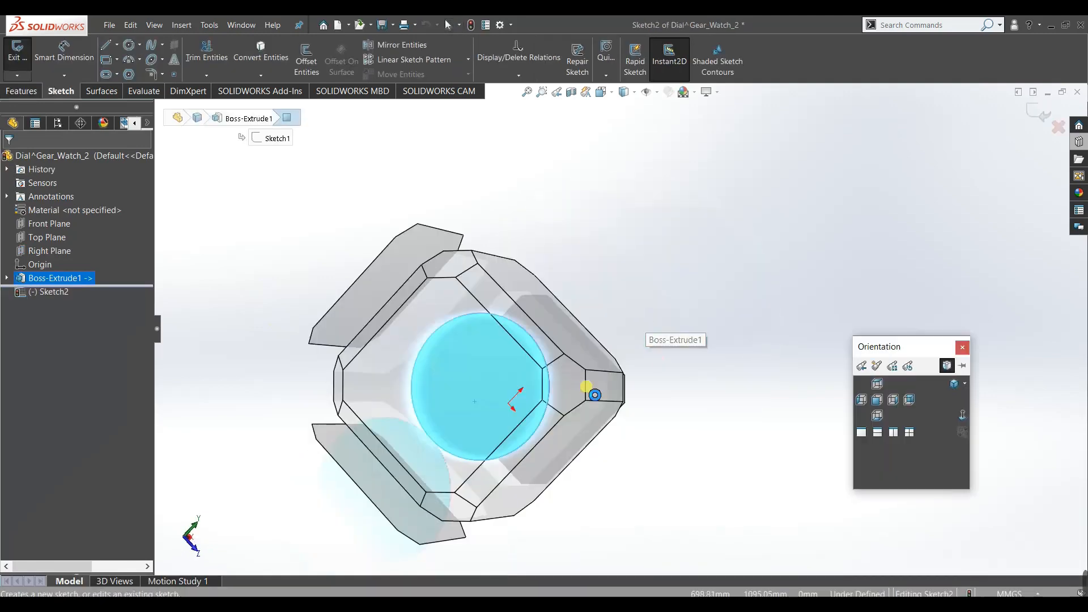
click(456, 390)
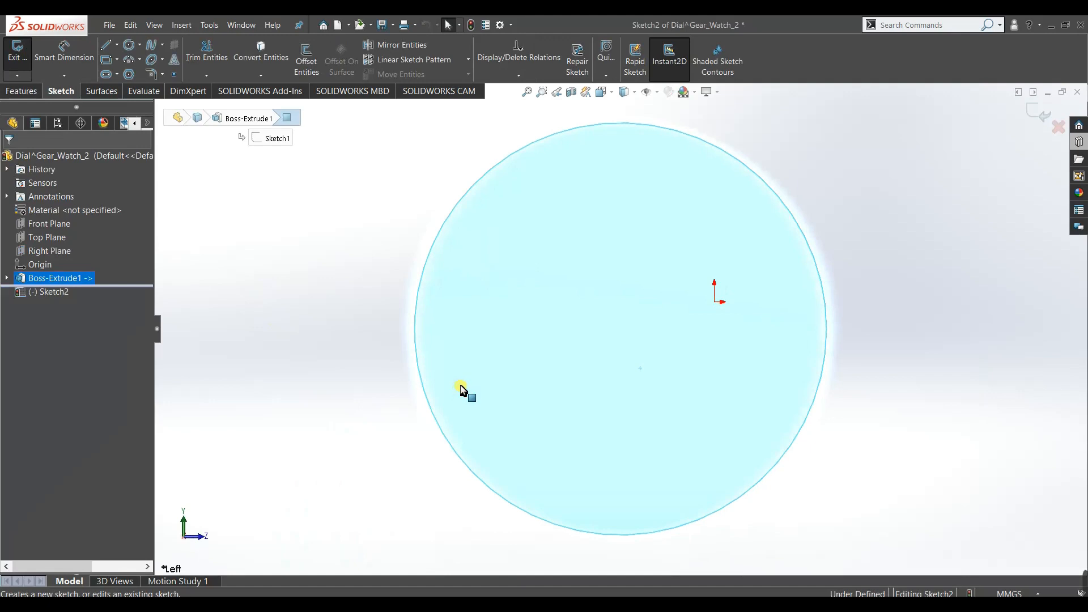
click(238, 233)
Sketch a 14-sided polygon around an inscribed circle about 924 mm in diameter, centred on the dial.
click(131, 75)
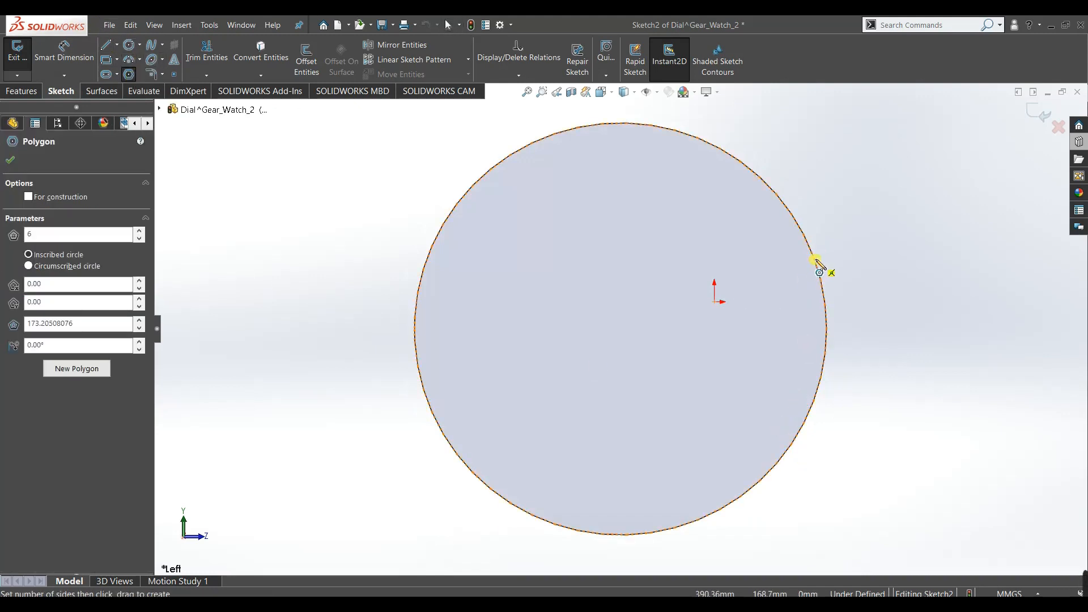
mouse_move(620, 329)
mouse_down()
mouse_move(648, 389)
mouse_move(656, 452)
mouse_move(646, 464)
mouse_up()
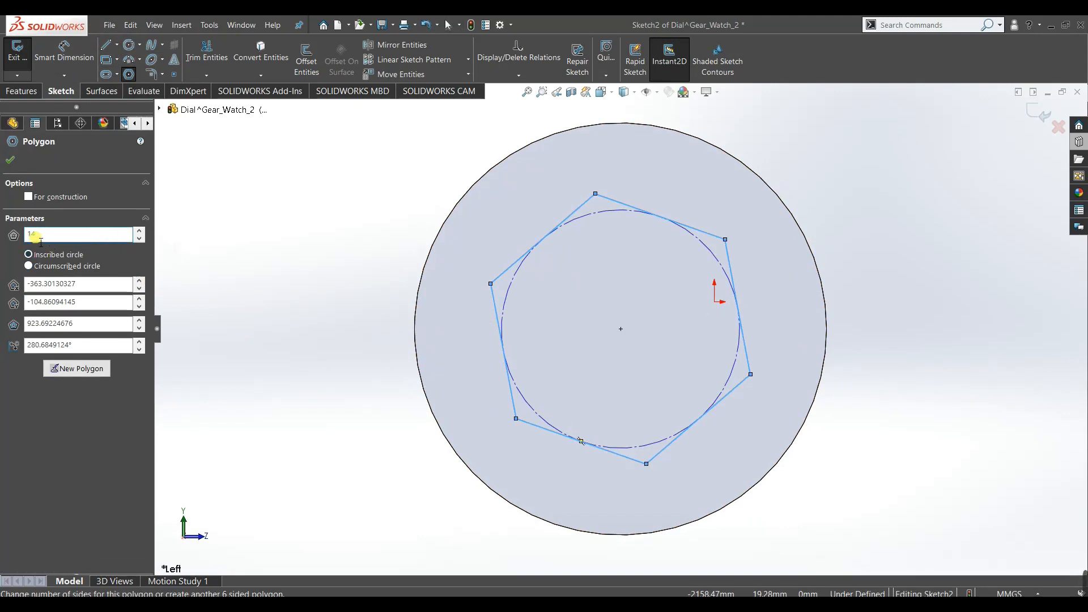
click(11, 160)
click(338, 233)
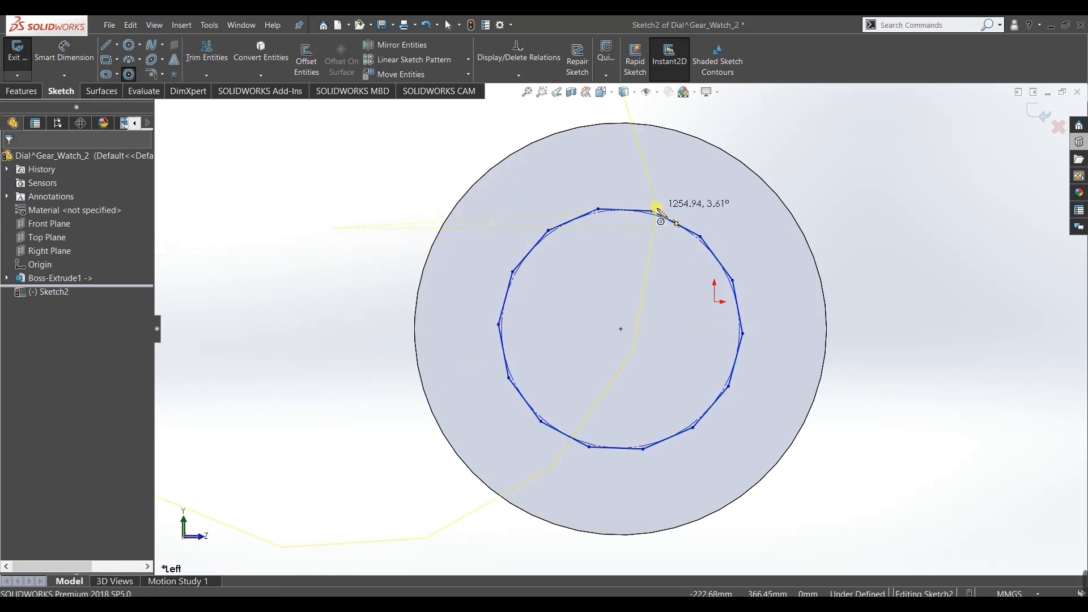
scroll(656, 213, down, 2)
key(Escape)
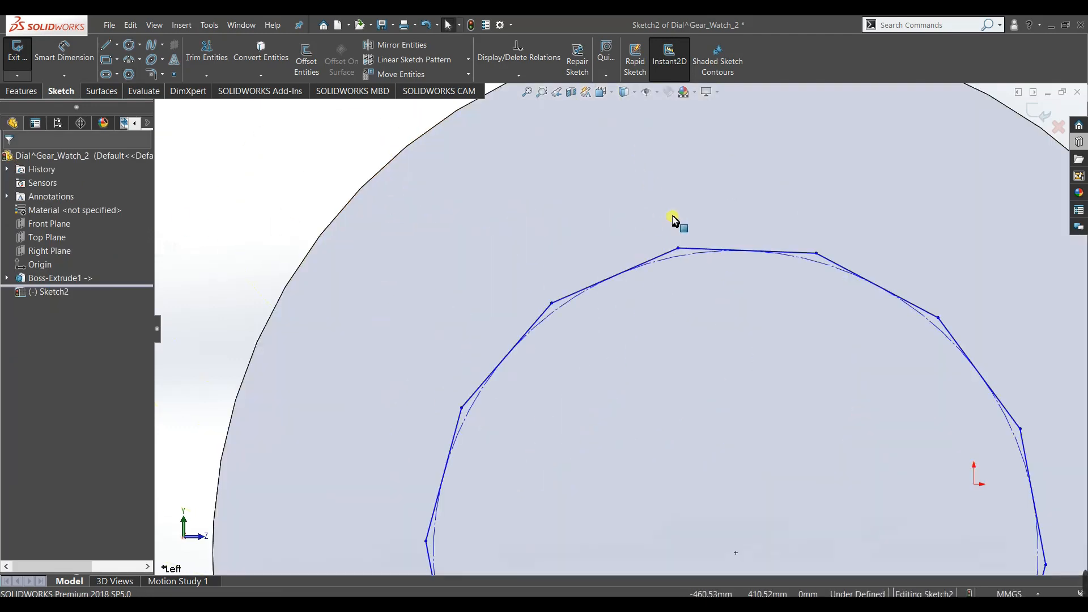
Add a Horizontal relation to the polygon's uppermost side.
scroll(678, 221, down, 5)
click(689, 272)
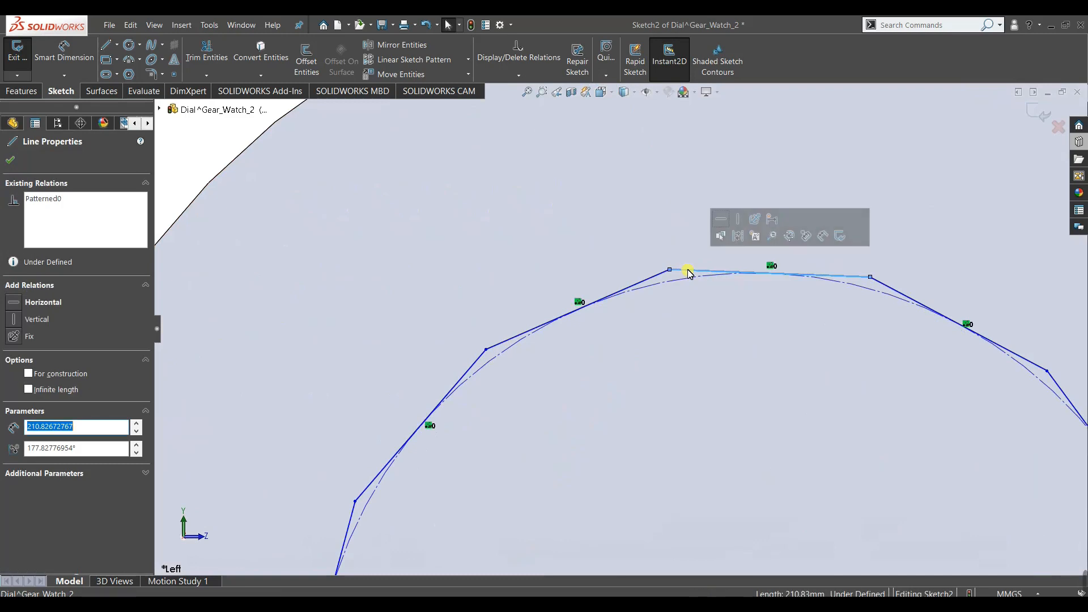
click(720, 219)
scroll(717, 273, up, 5)
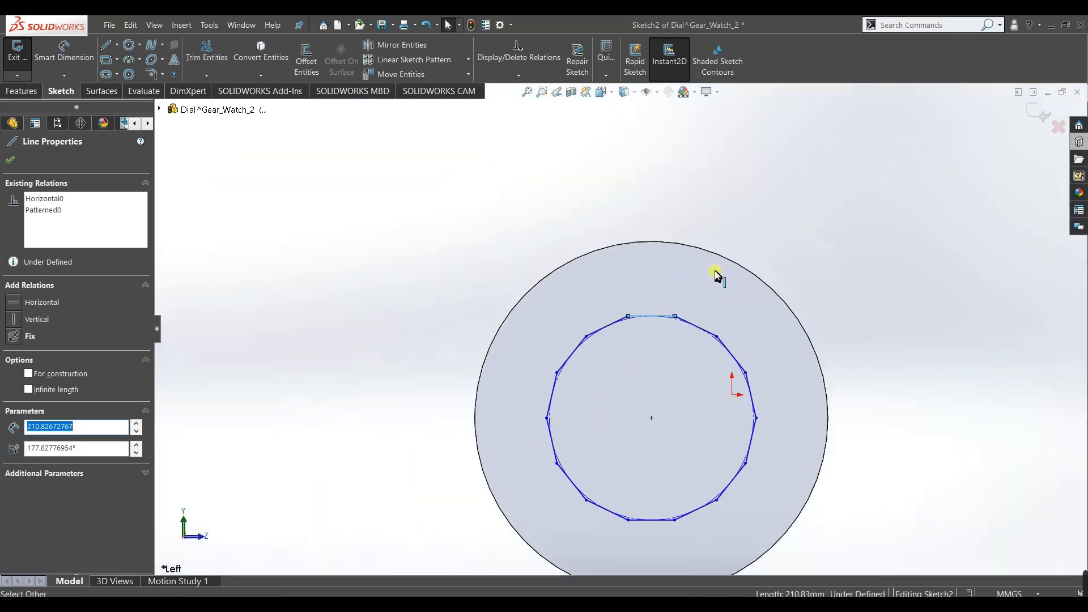
click(360, 291)
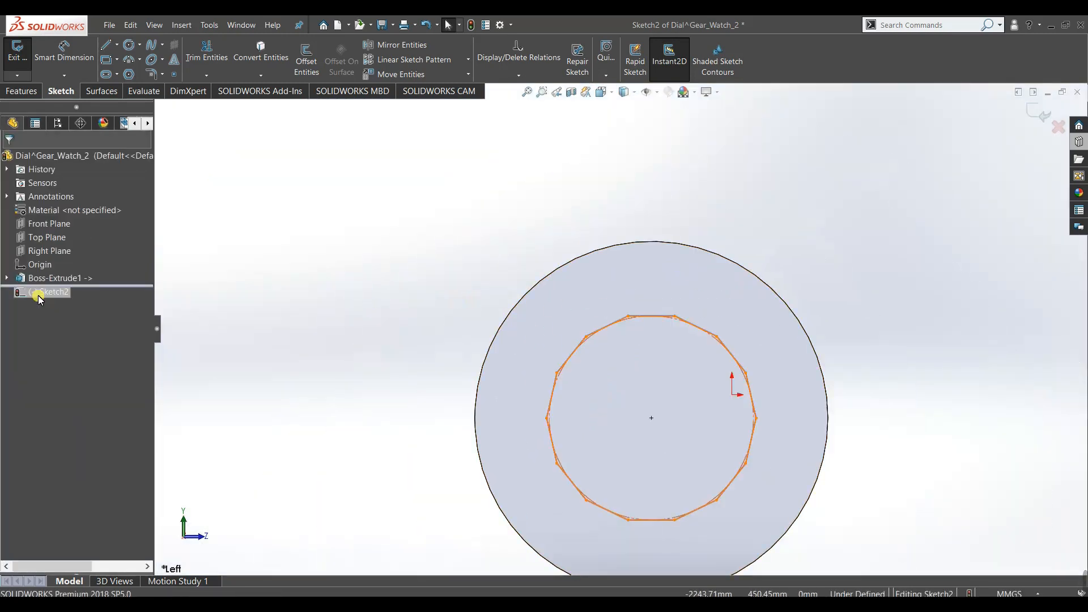
Convert the whole polygon to construction geometry and enlarge it until its sides are about 273 mm long.
drag(530, 278, 778, 577)
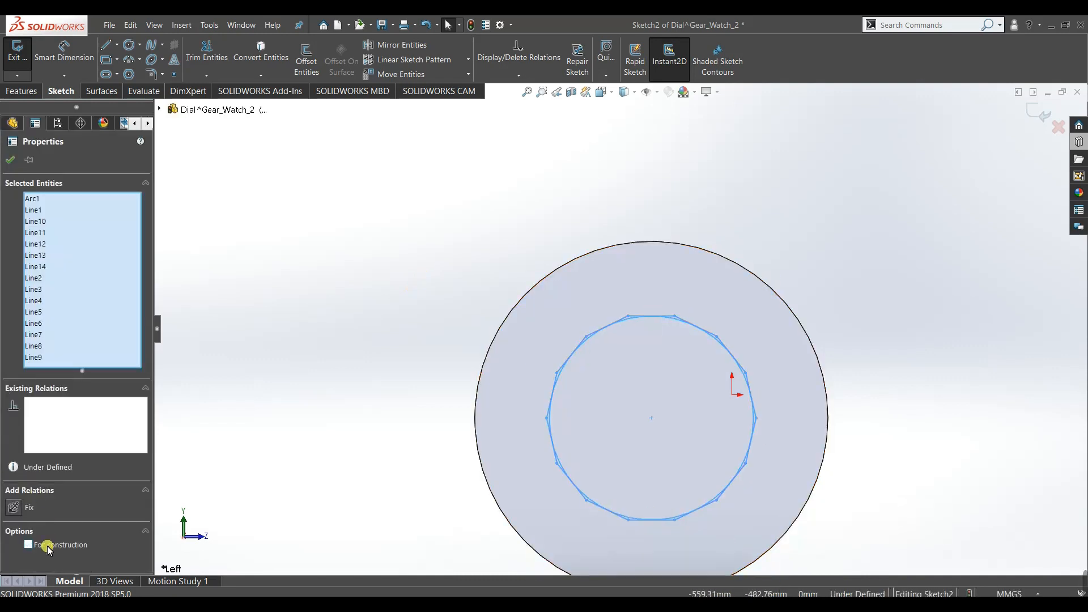
click(10, 160)
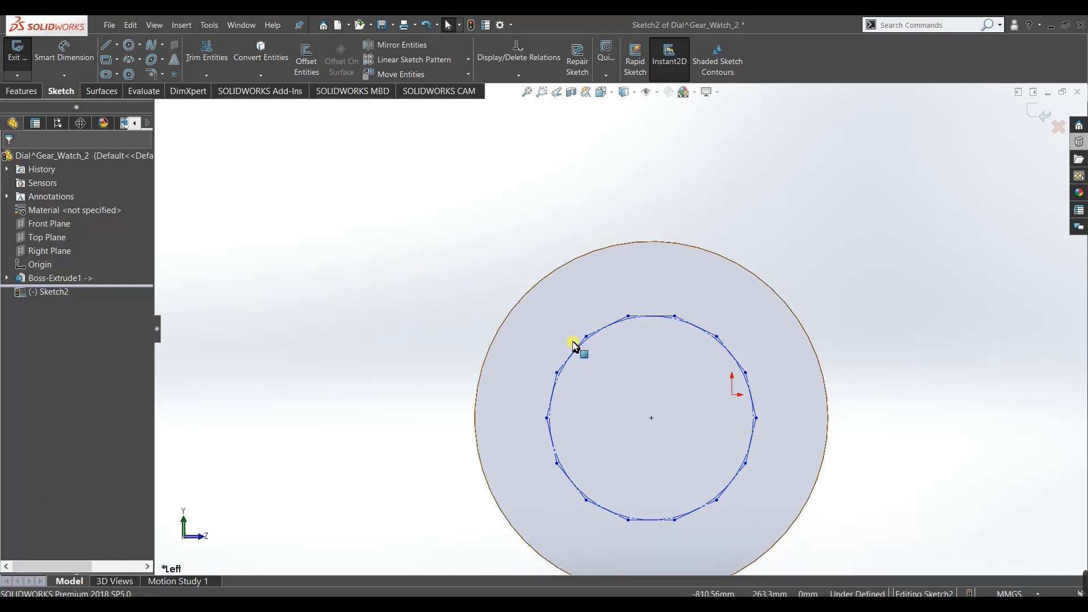
scroll(668, 335, down, 3)
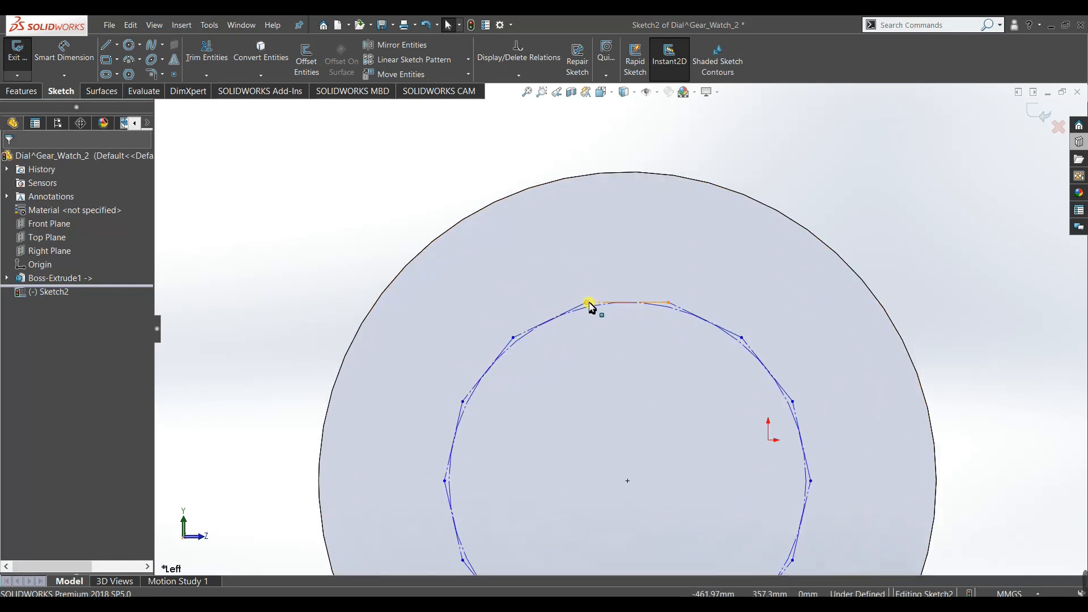
drag(590, 297, 587, 252)
click(214, 255)
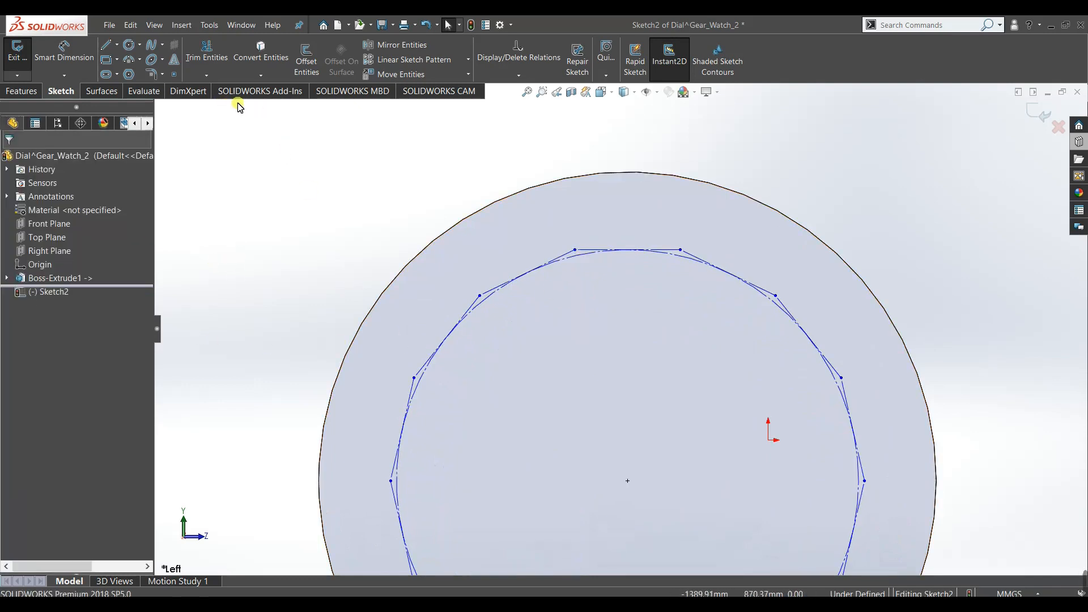
Sketch a solid line over the polygon's uppermost side, joining its two vertices, and end the line chain.
click(174, 74)
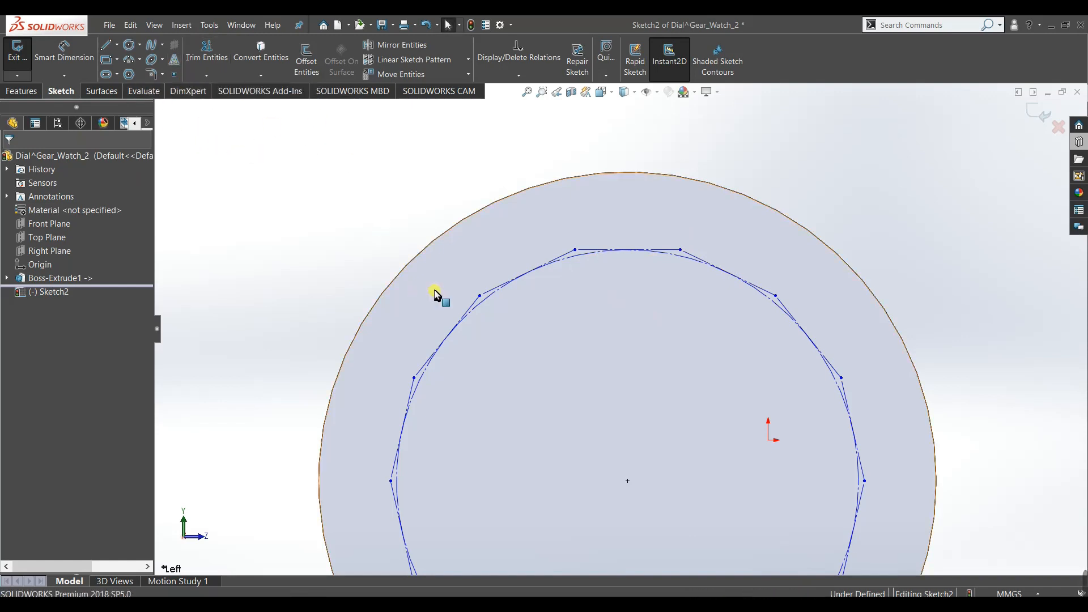
key(shift+z)
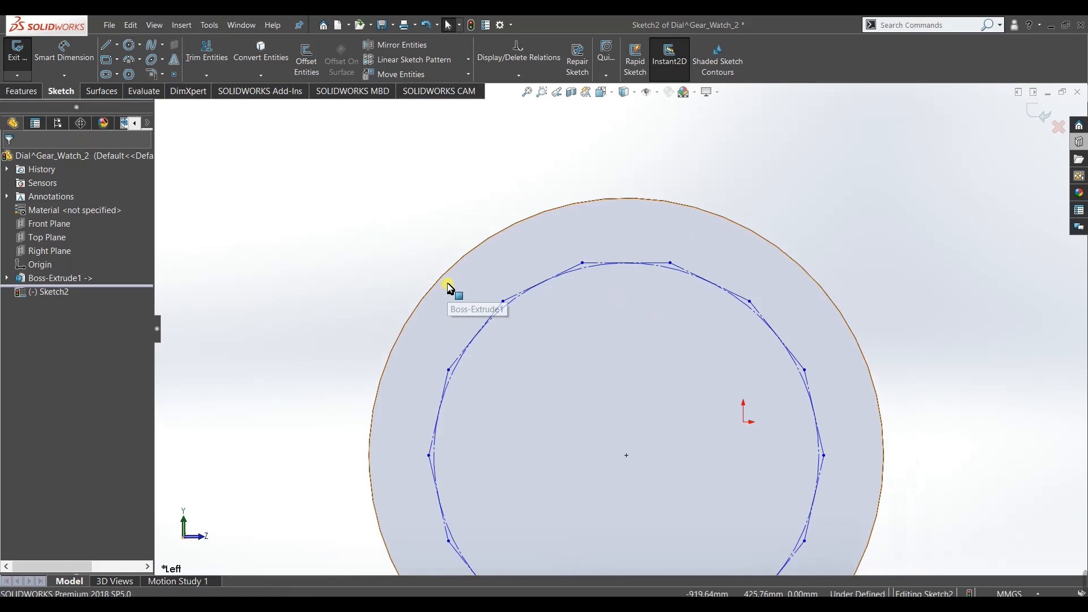
click(111, 46)
click(582, 262)
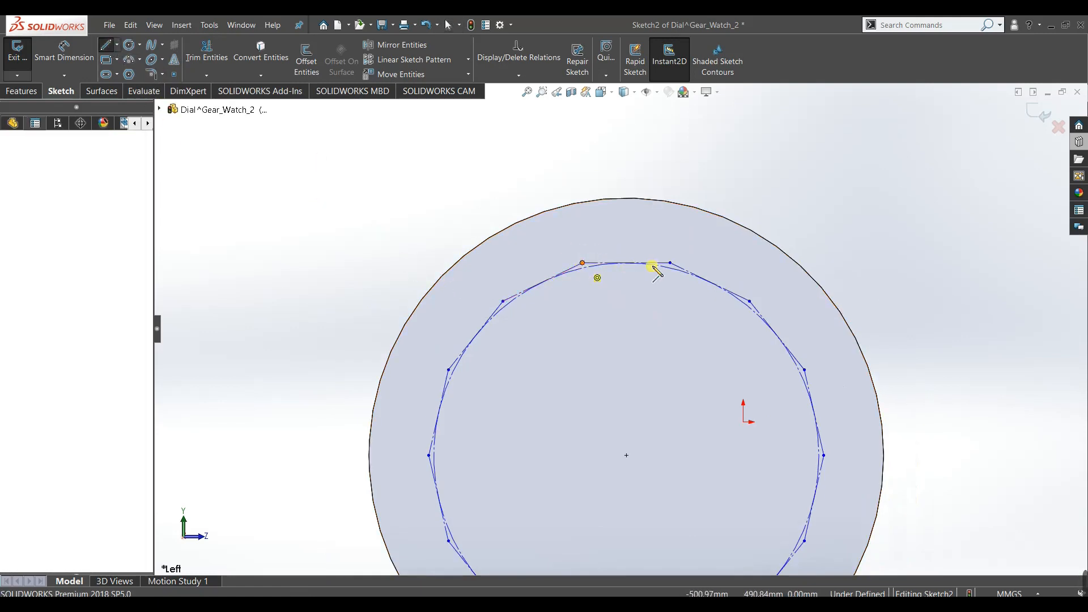
click(671, 263)
scroll(319, 193, up, 1)
right_click(318, 192)
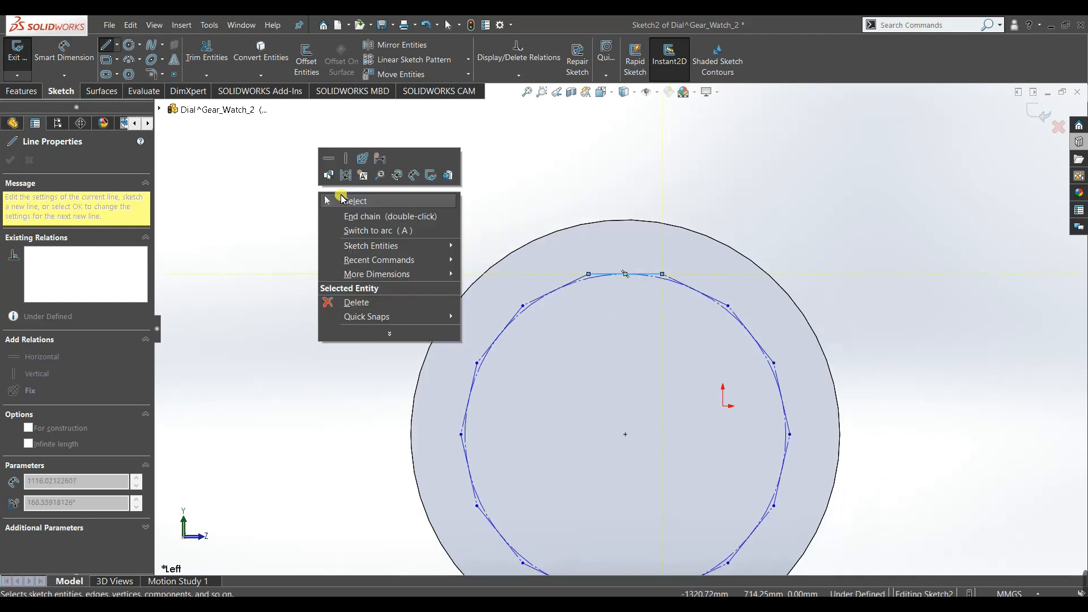
click(339, 198)
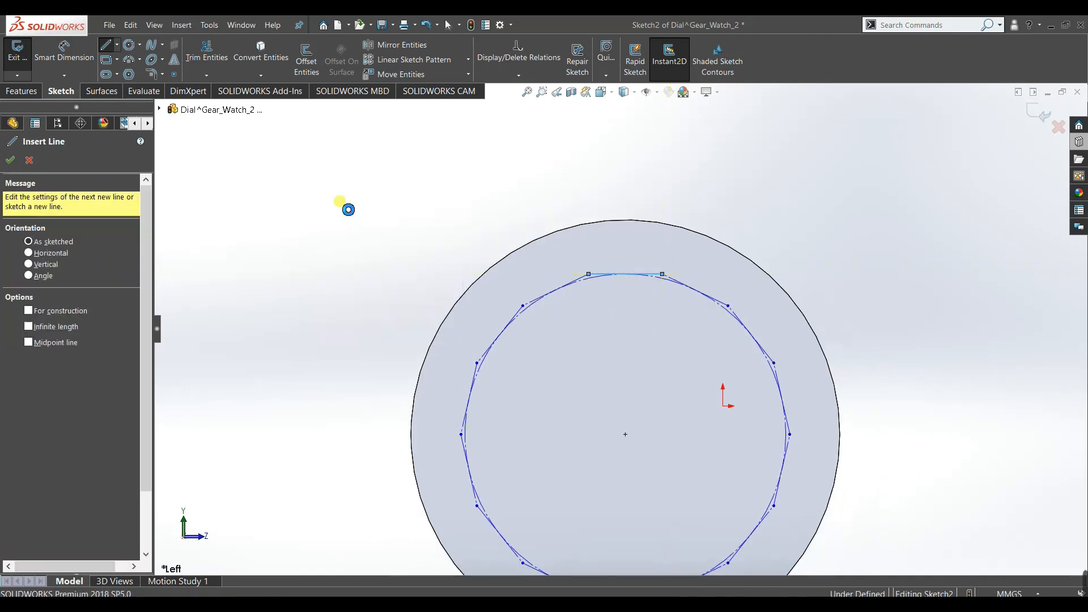
Add sketch text "12" centred along the top line, using a custom Century Gothic Regular font with 40 mm height.
click(171, 60)
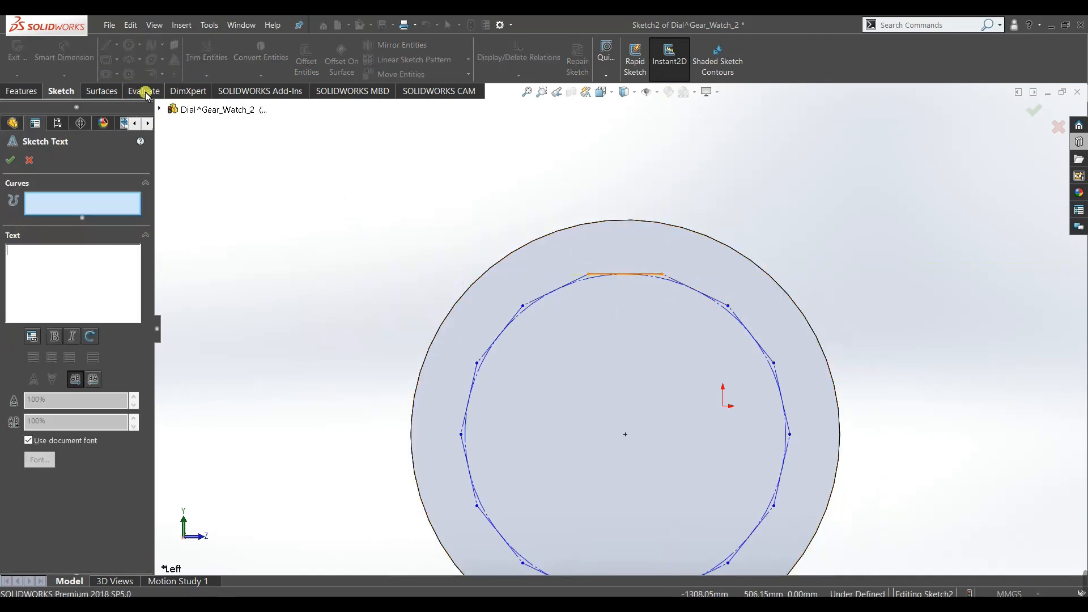
click(31, 159)
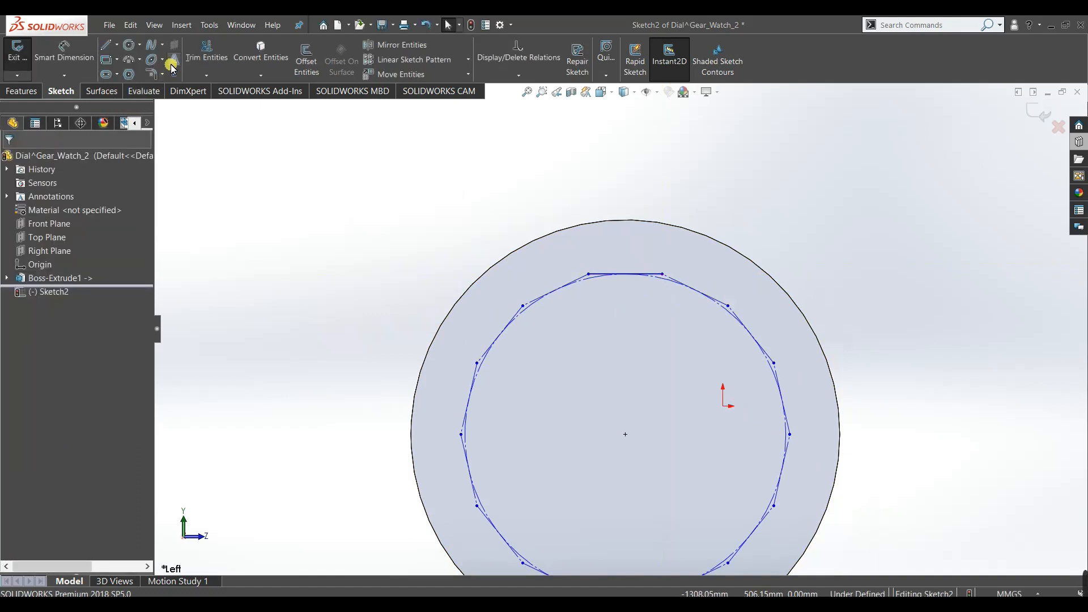
click(600, 275)
click(94, 295)
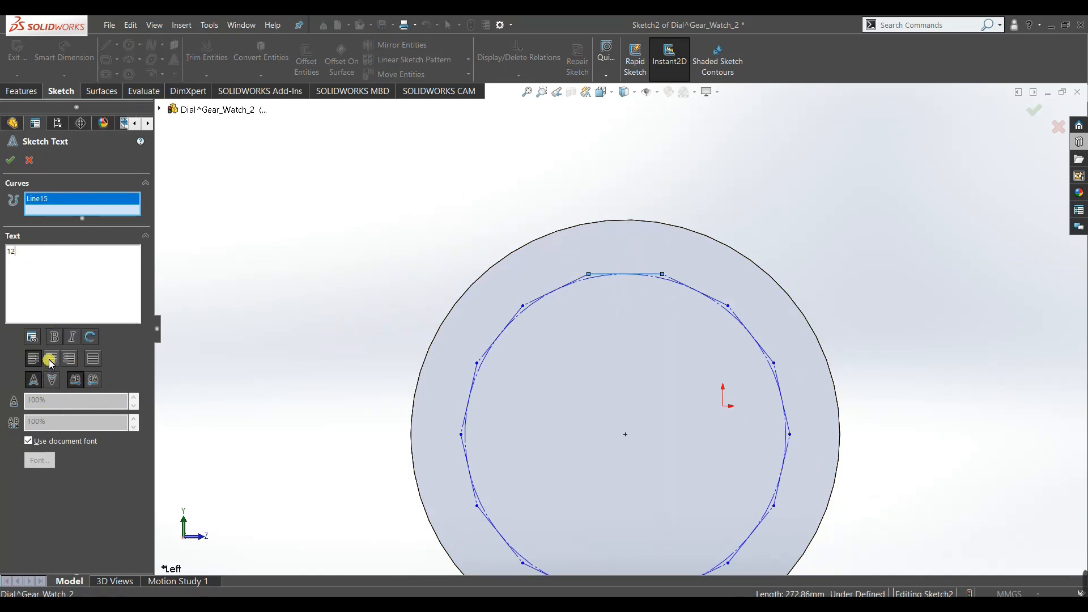
click(42, 444)
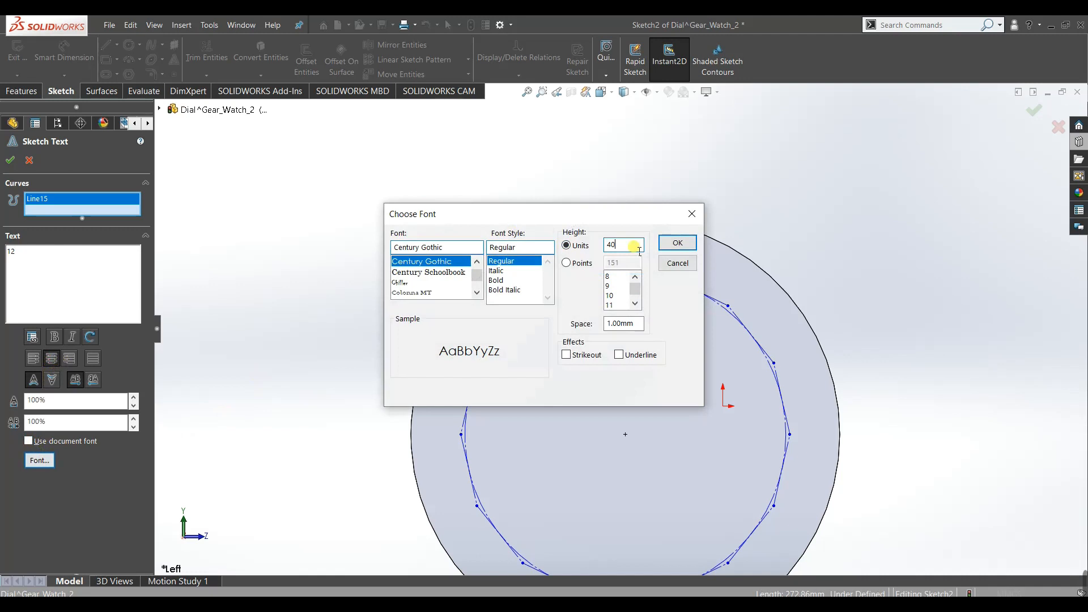
click(676, 244)
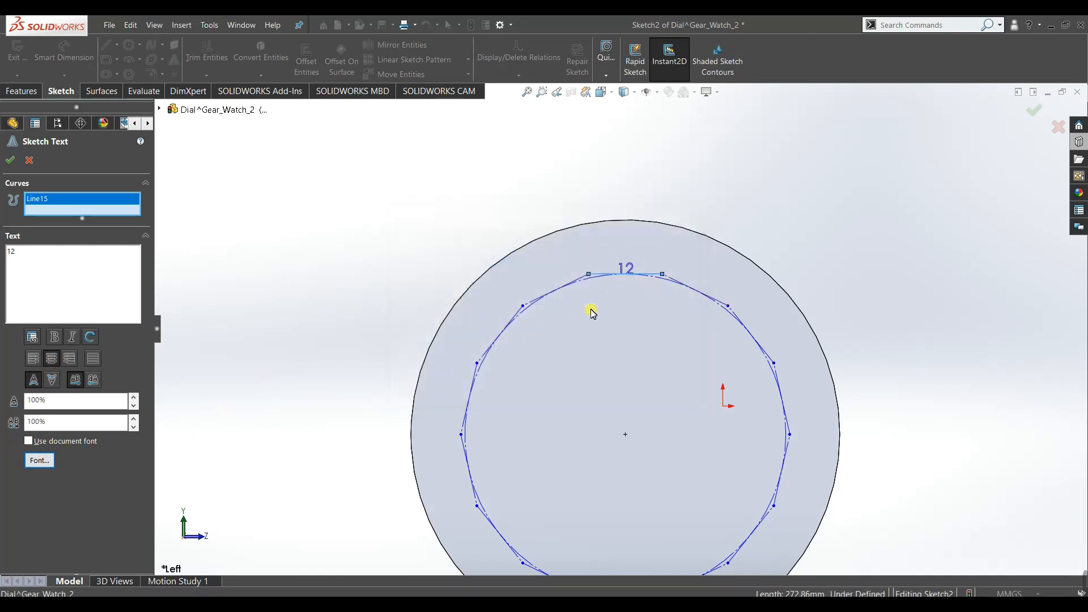
Increase the font height of the "12" text and accept the sketch text.
click(40, 460)
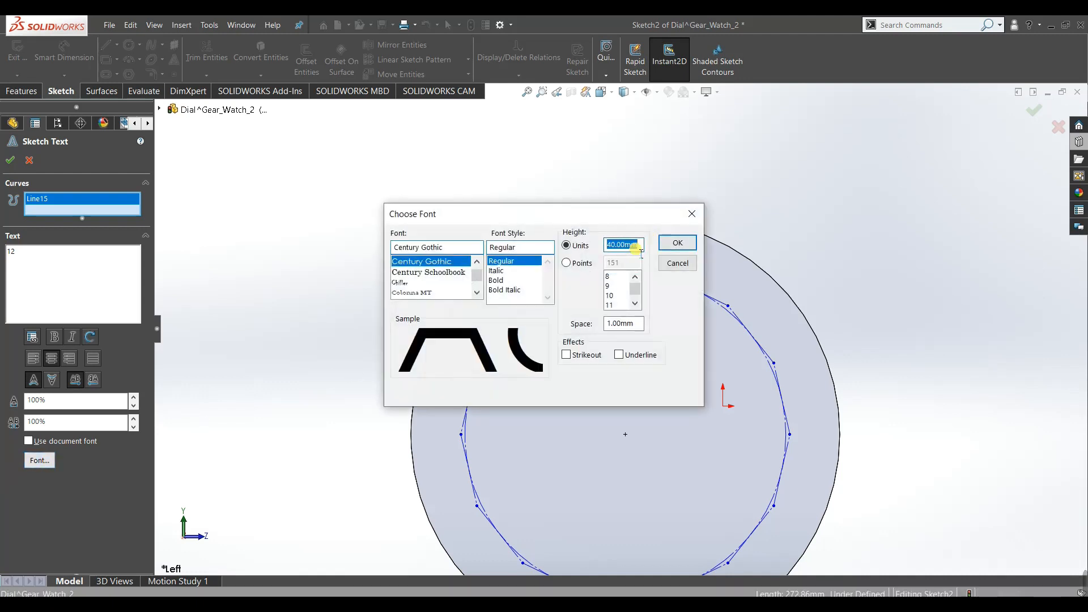
key(Return)
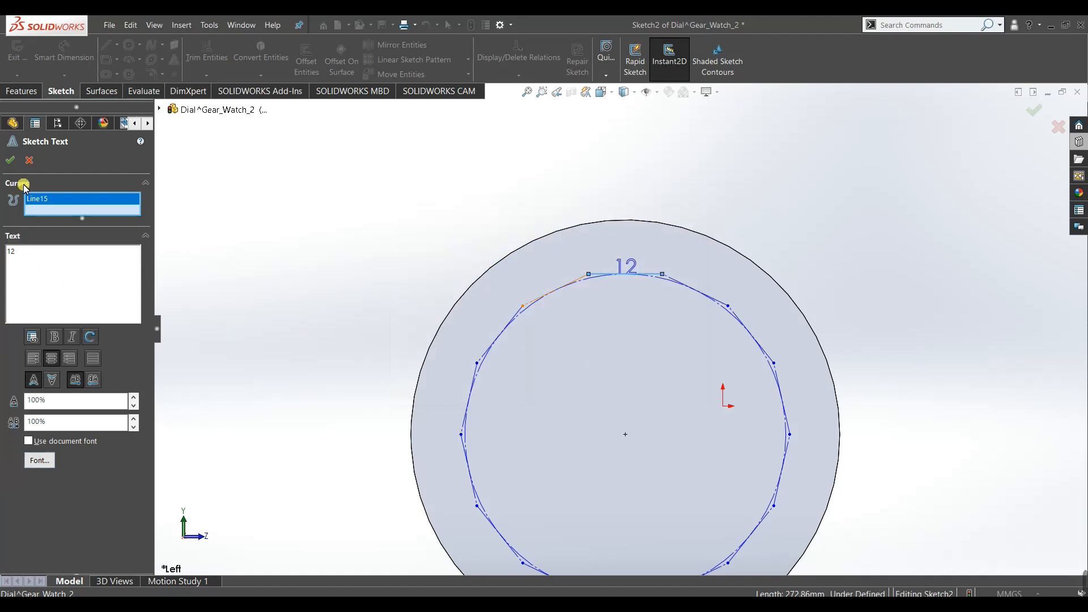
click(9, 163)
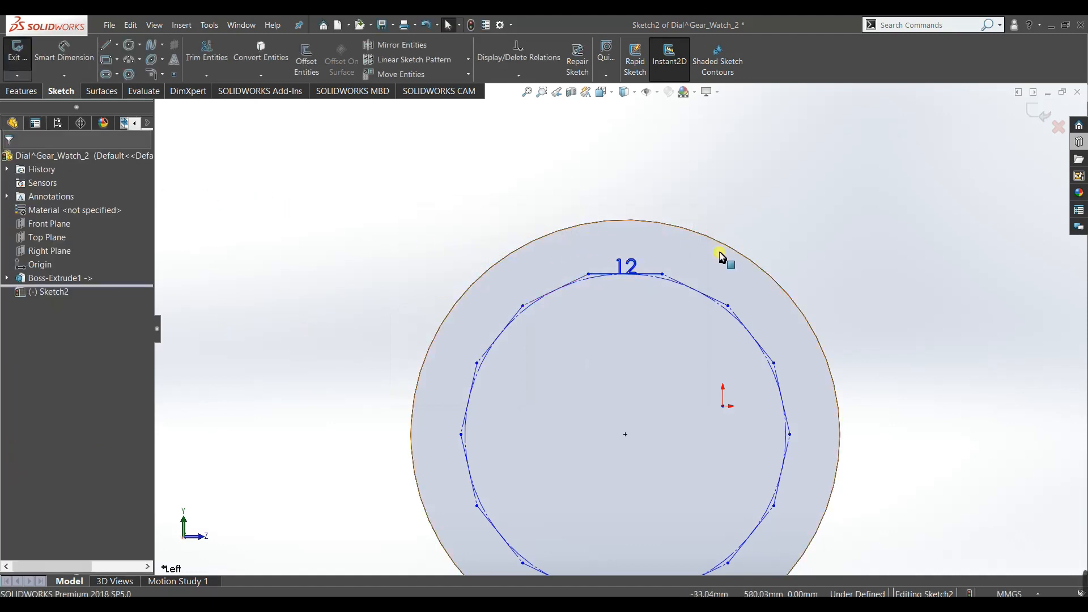
Sketch a horizontal centerline about 303 mm long running inward from the polygon's upper-left vertex just below the "12" line.
click(116, 50)
click(117, 45)
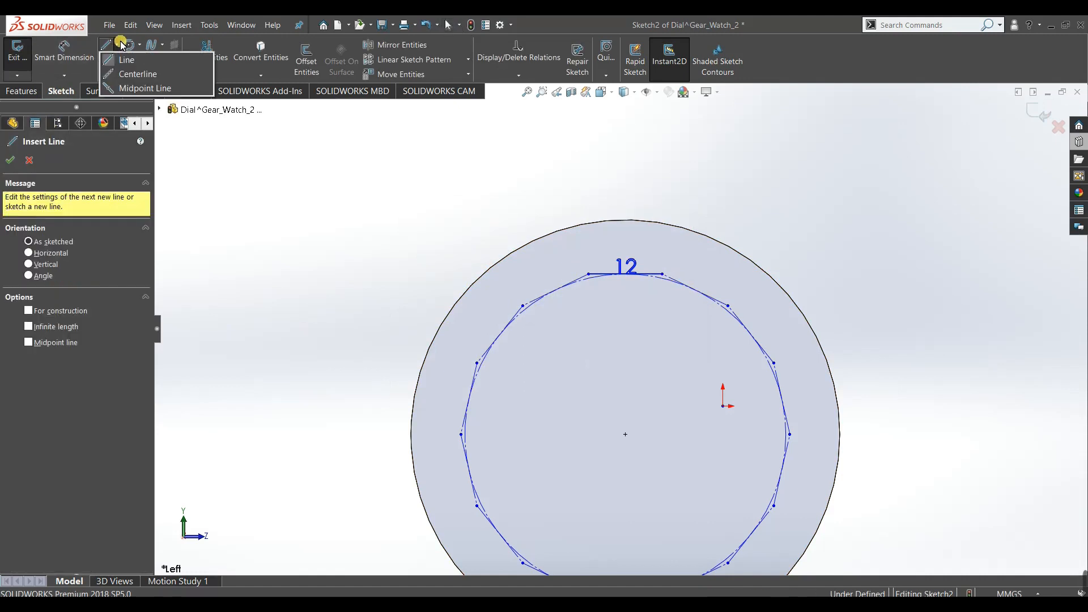
click(124, 74)
click(523, 306)
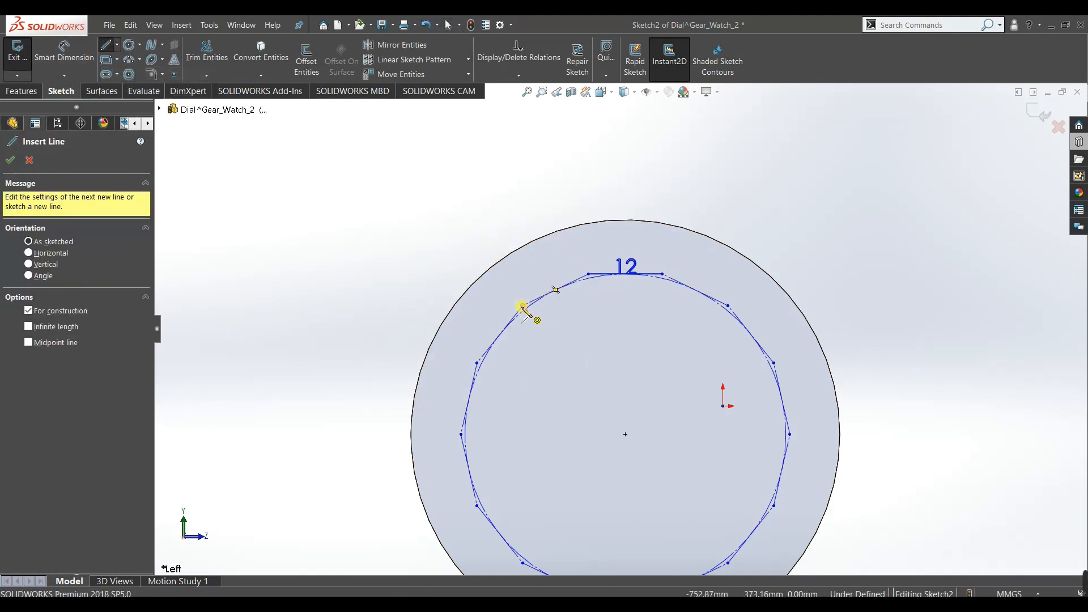
click(556, 290)
click(604, 306)
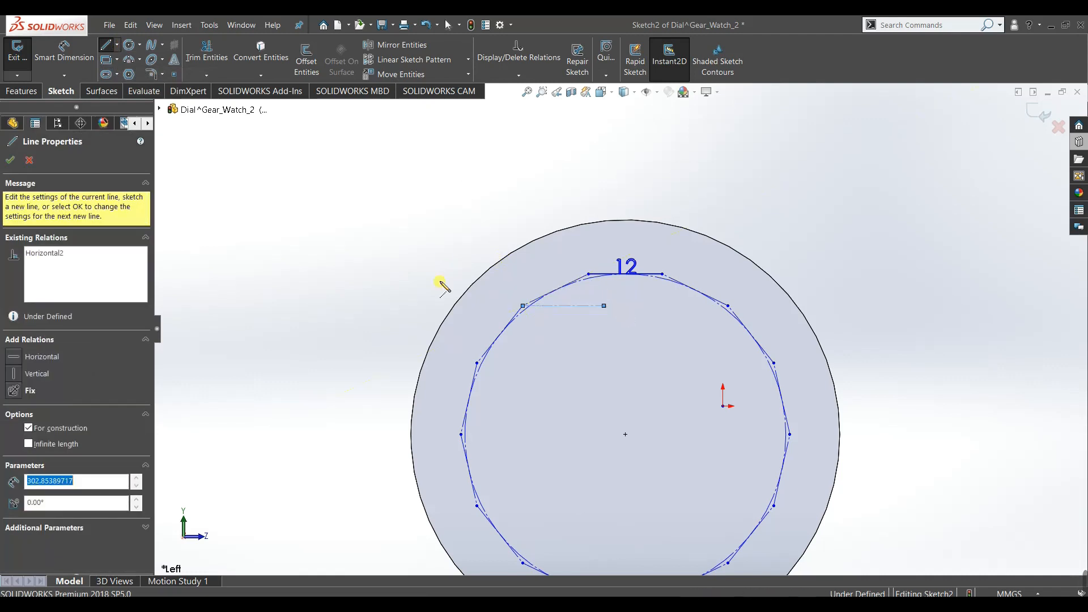
scroll(341, 247, up, 1)
right_click(366, 274)
click(374, 272)
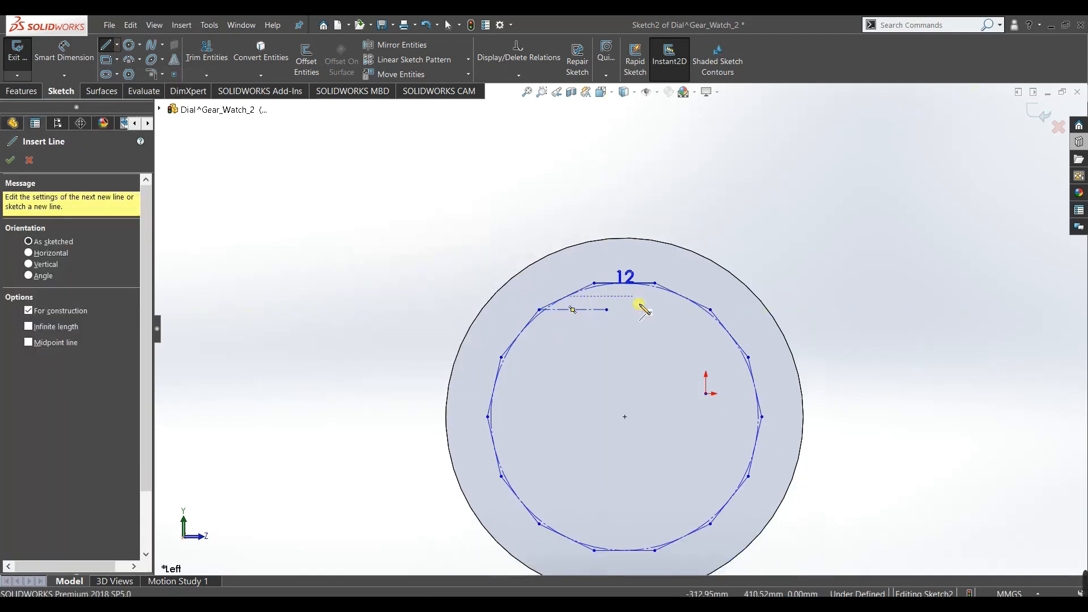
Sketch a horizontal centerline about 314 mm long ending at the opposite upper-right vertex, level with the first centerline.
click(640, 310)
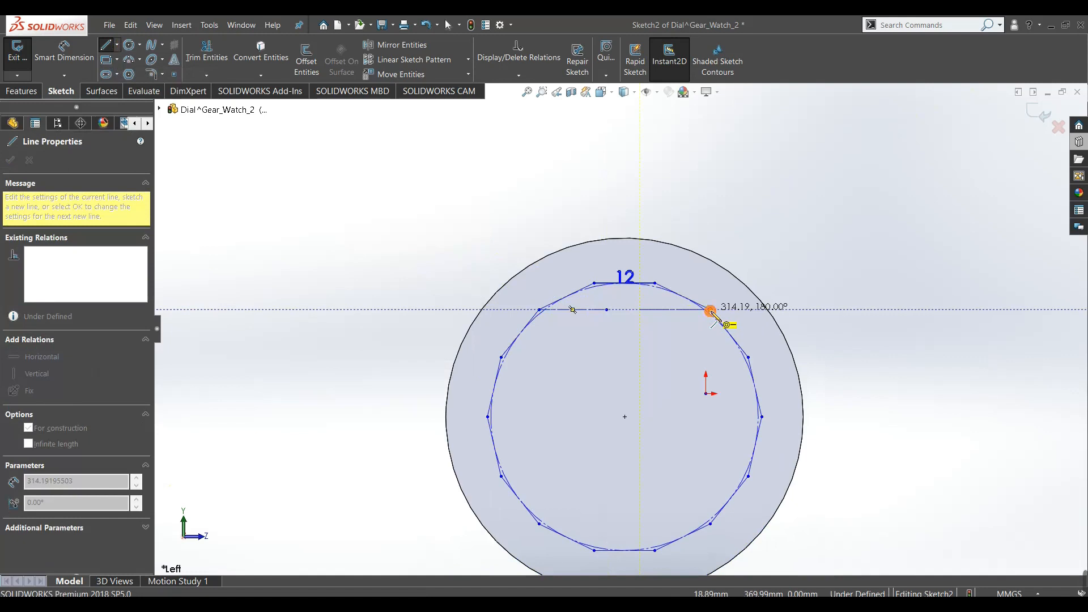
click(711, 310)
right_click(297, 283)
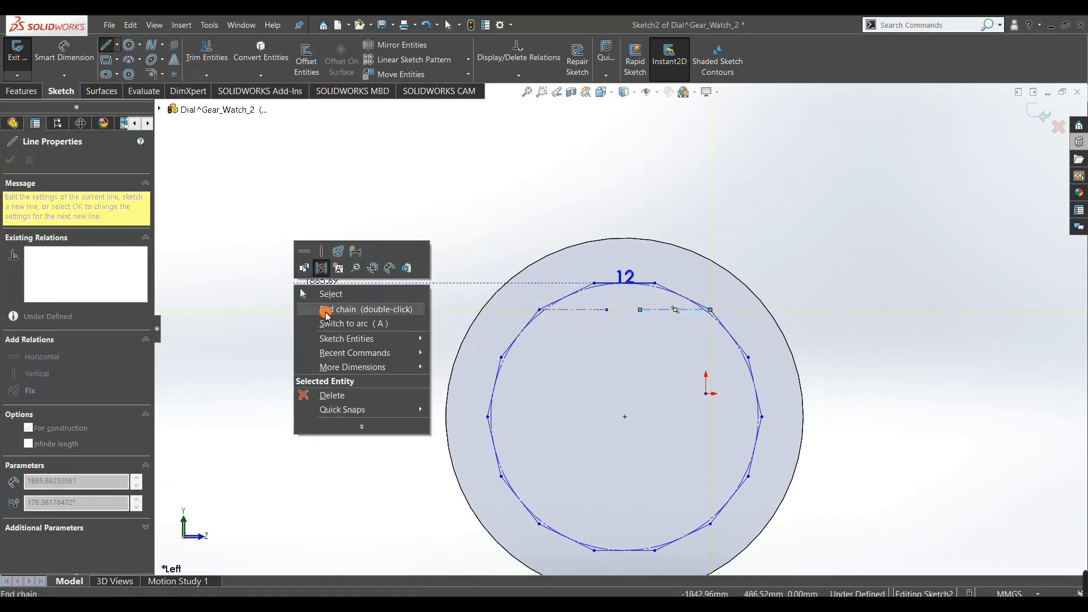
click(326, 309)
Sketch two separate horizontal centerlines at the polygon's second vertex row below the "12" line, making the right one about 464 mm long.
click(501, 357)
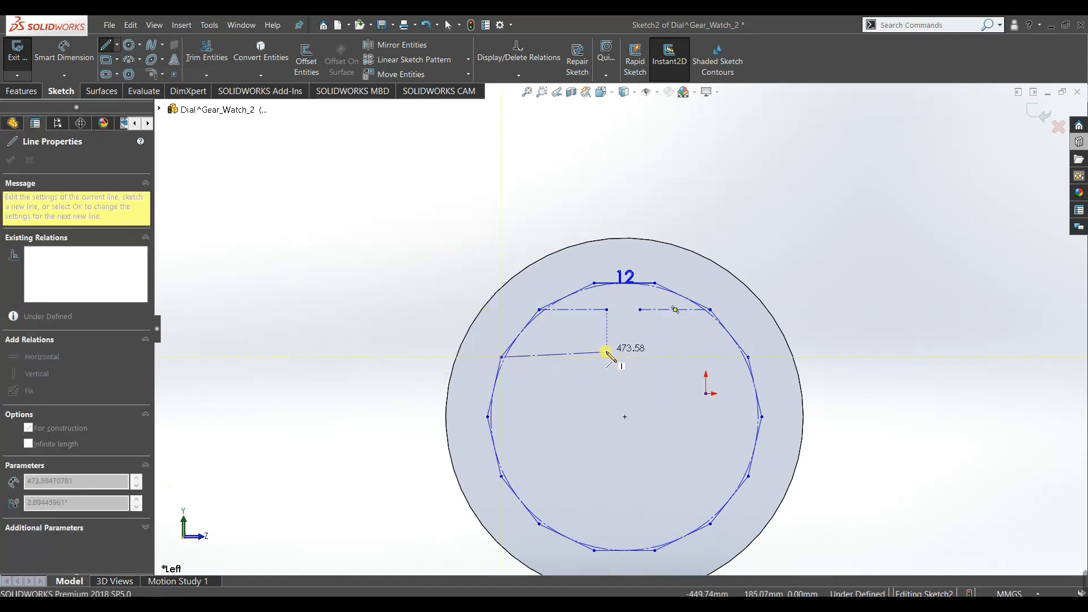
click(606, 357)
right_click(397, 334)
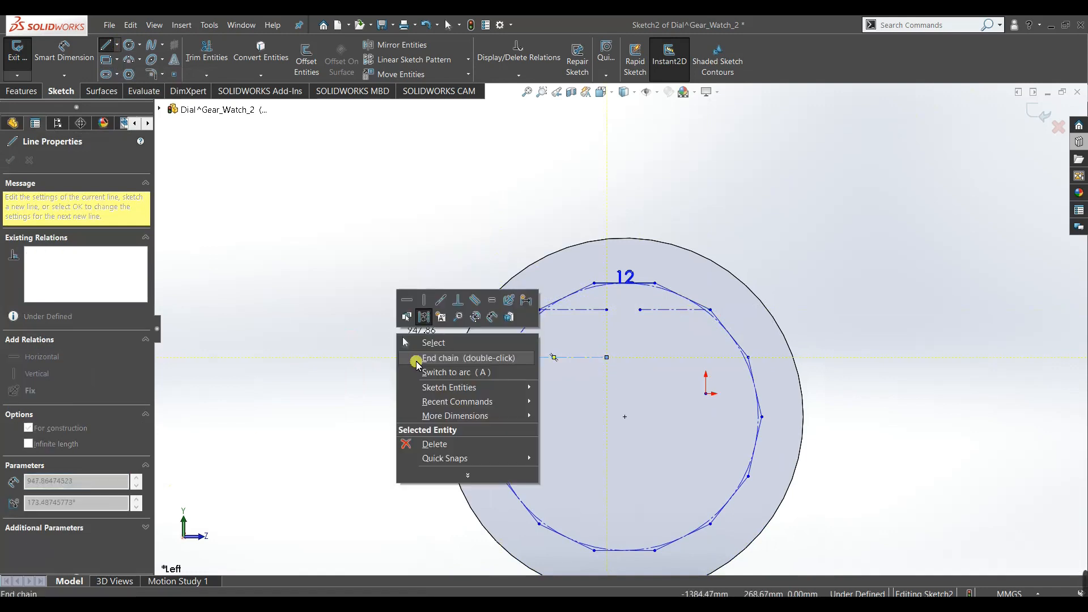
click(419, 360)
drag(644, 357, 748, 357)
right_click(827, 238)
click(843, 256)
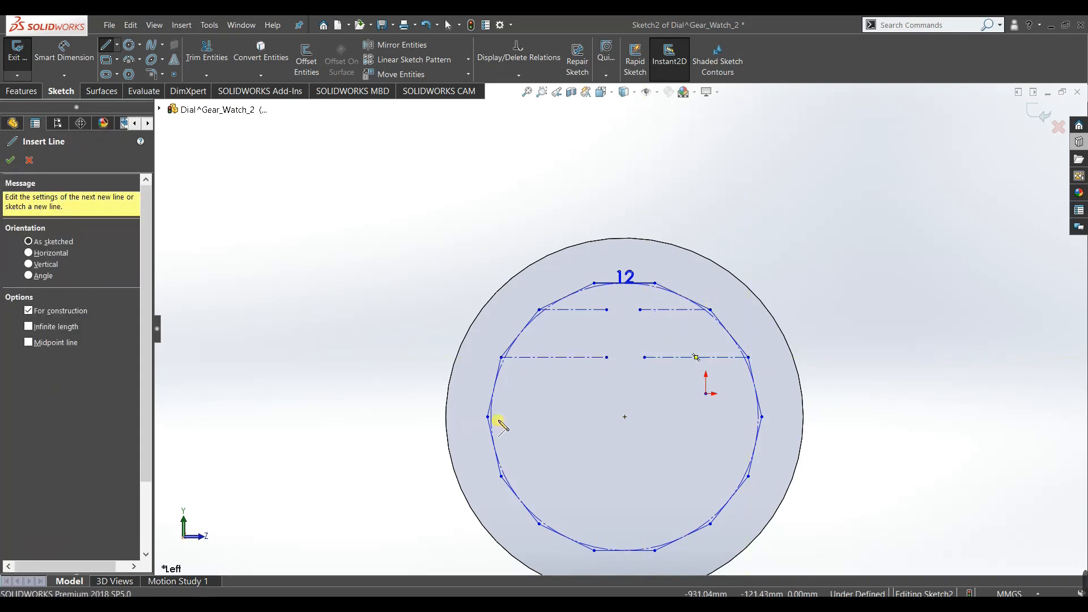
Sketch two horizontal centerlines at the polygon's widest vertices, about 534 mm long on the left and 501 mm on the right.
drag(488, 417, 609, 418)
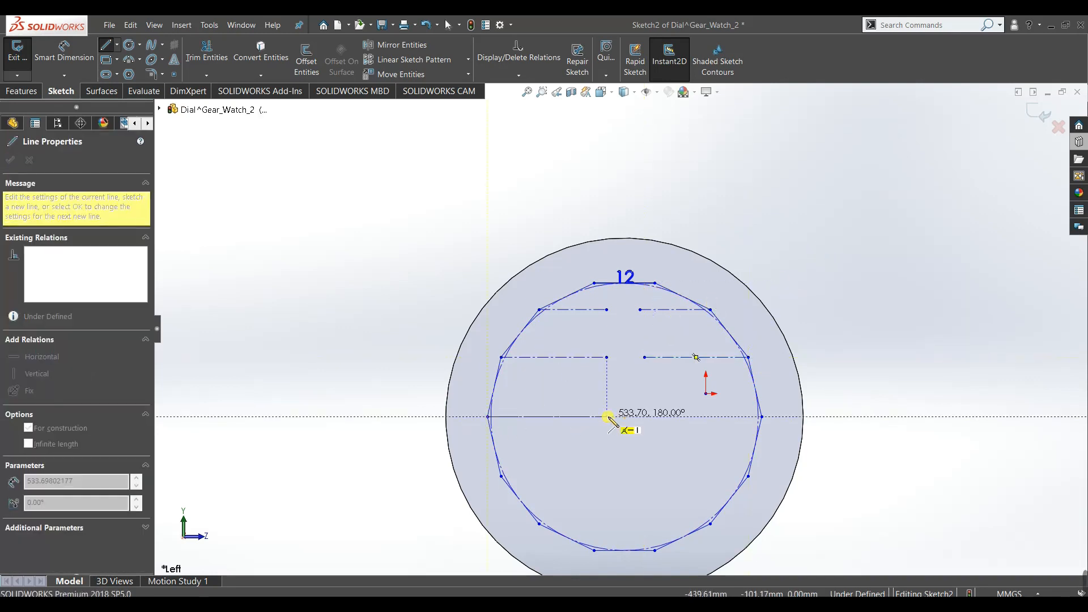
right_click(316, 383)
click(364, 406)
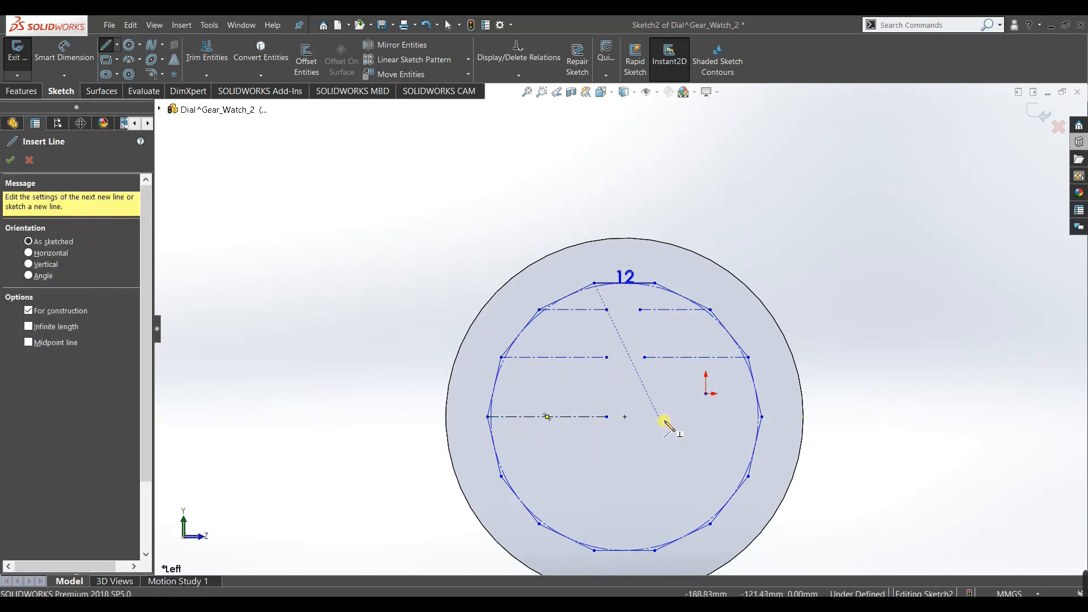
click(649, 416)
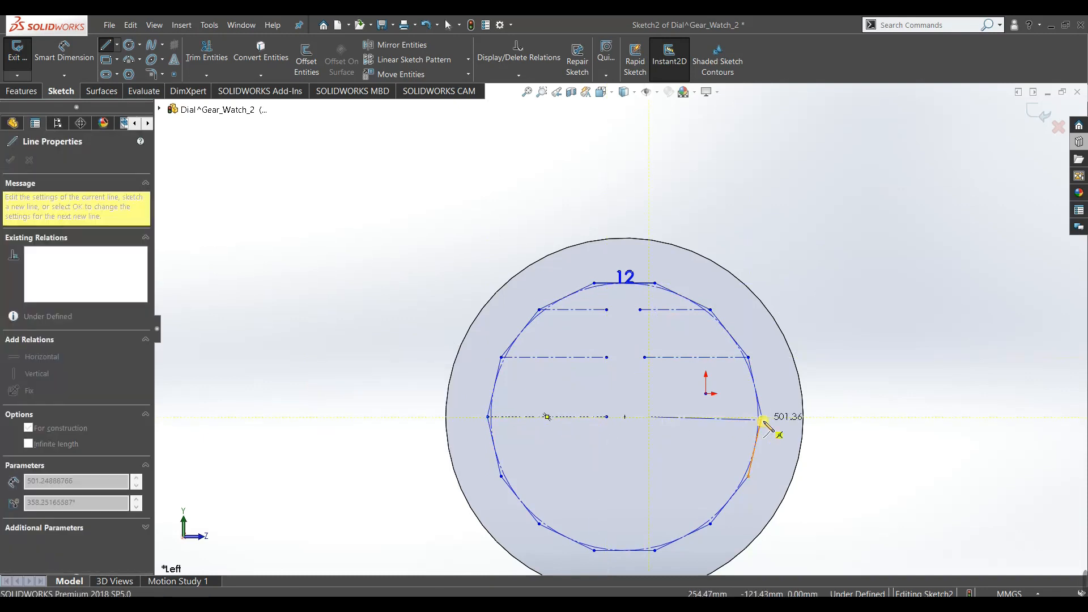
click(762, 416)
right_click(848, 310)
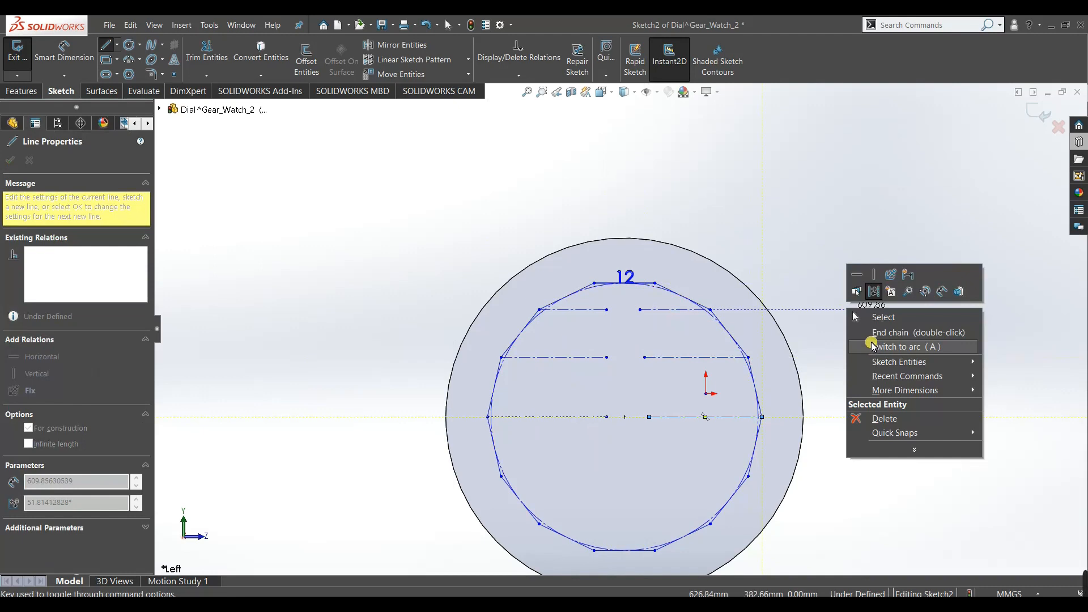
click(876, 334)
Sketch two horizontal centerlines inward from the left and right vertices just below the polygon's widest row, leaving a central gap.
click(501, 476)
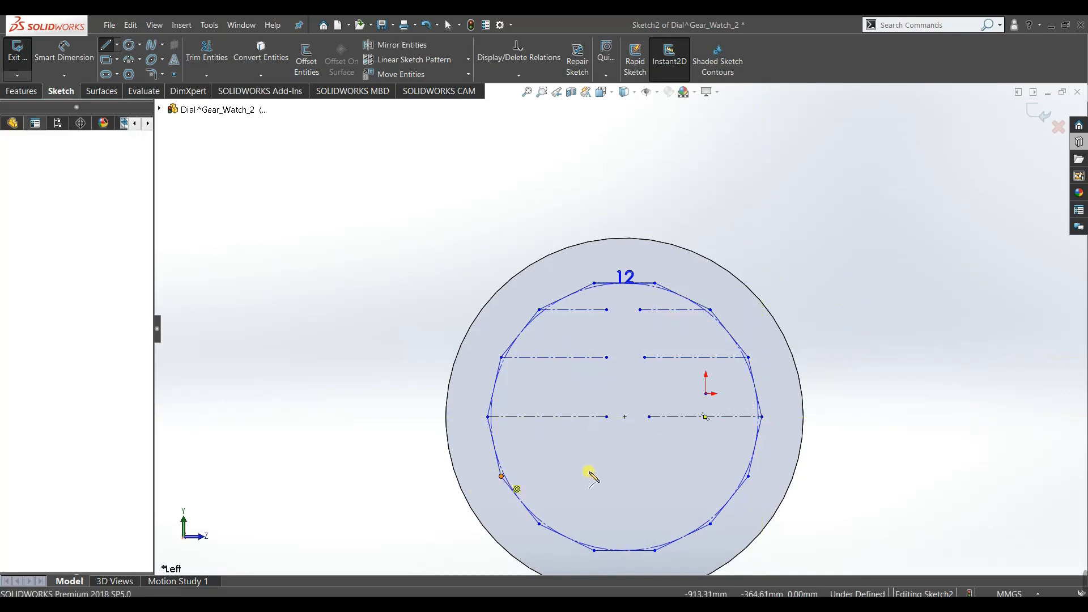
click(611, 476)
right_click(247, 484)
click(272, 499)
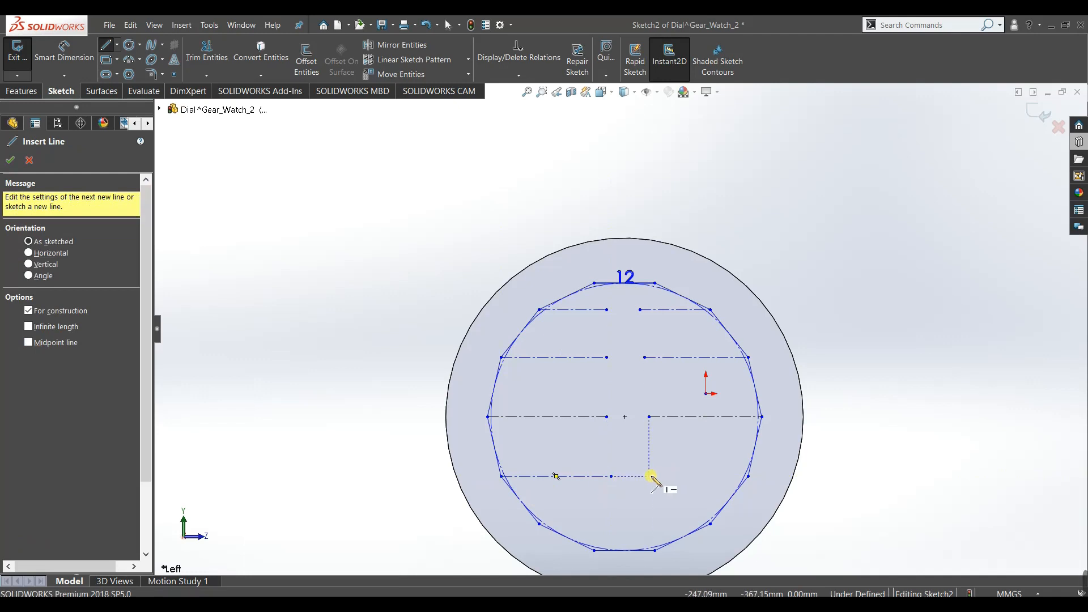
click(650, 476)
click(748, 476)
right_click(906, 411)
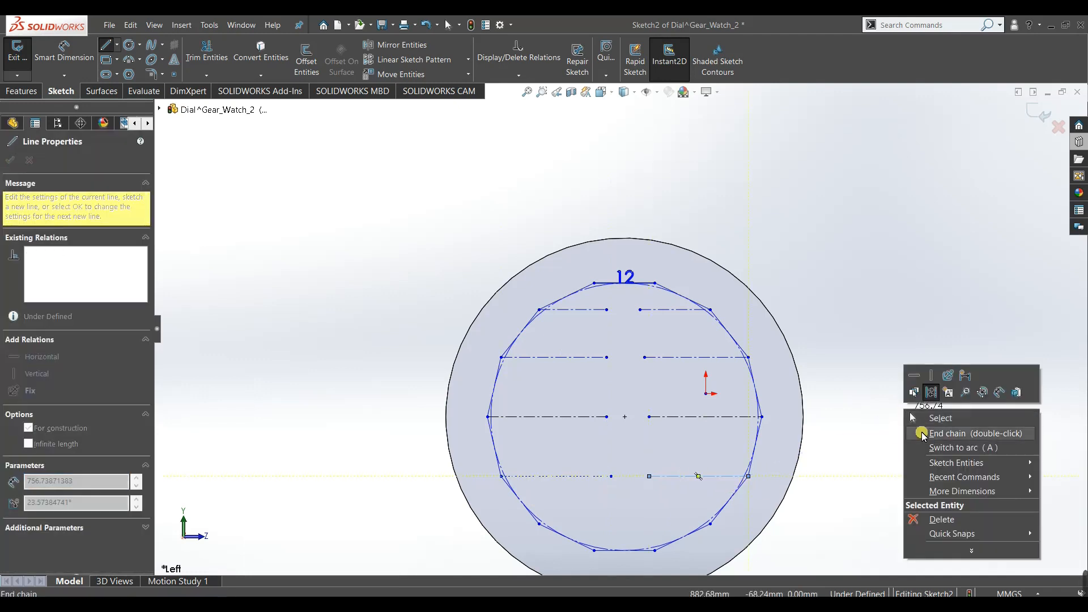
click(923, 434)
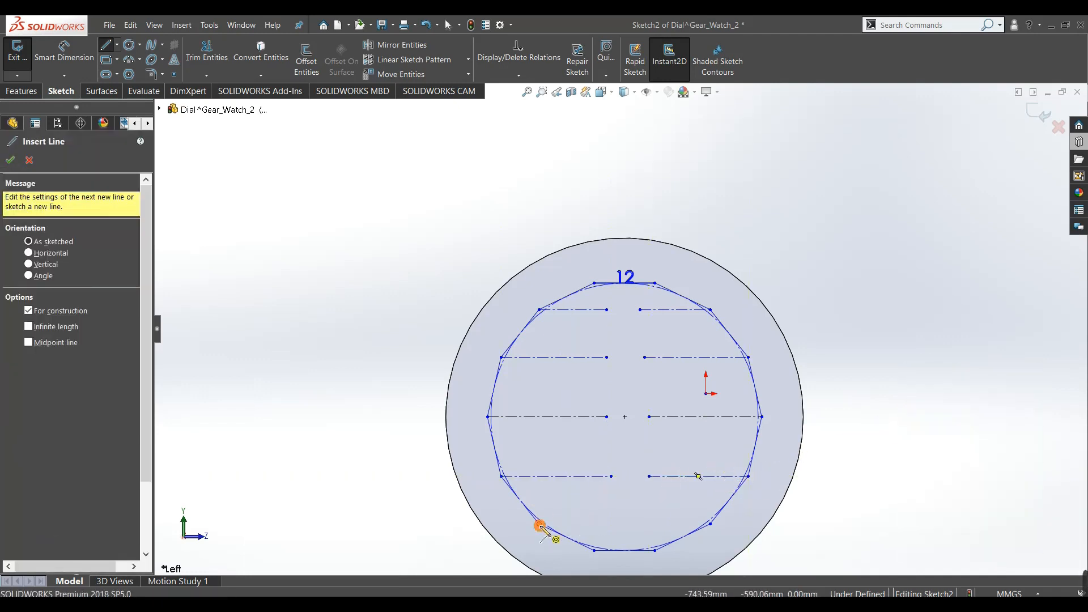
click(539, 525)
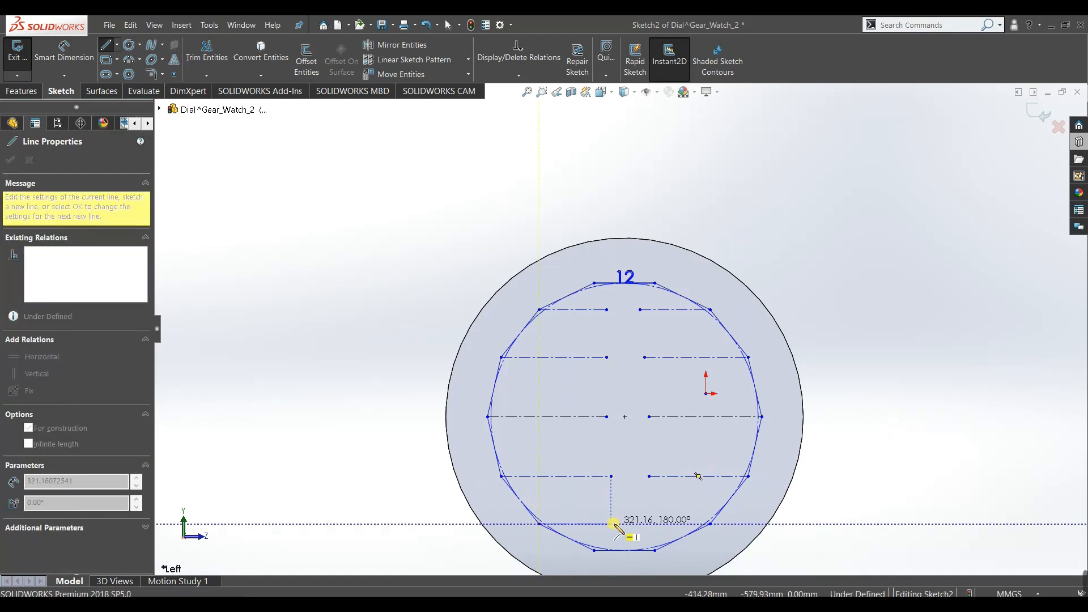
right_click(615, 524)
click(627, 499)
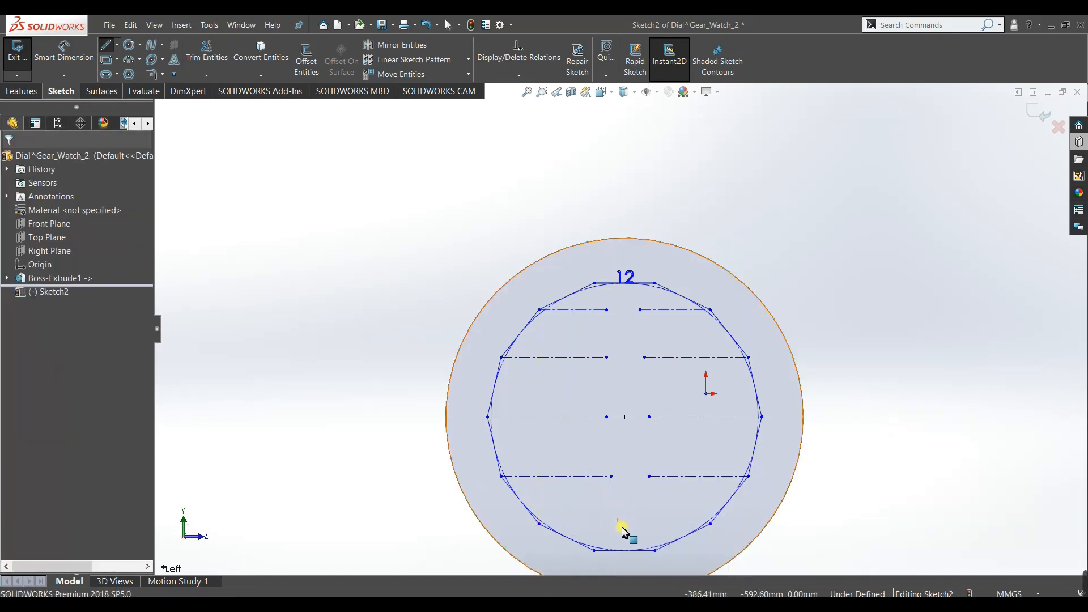
Sketch a horizontal centerline inward from the polygon's lower-left vertex just above its bottom side and end the chain.
click(117, 44)
click(123, 74)
click(540, 523)
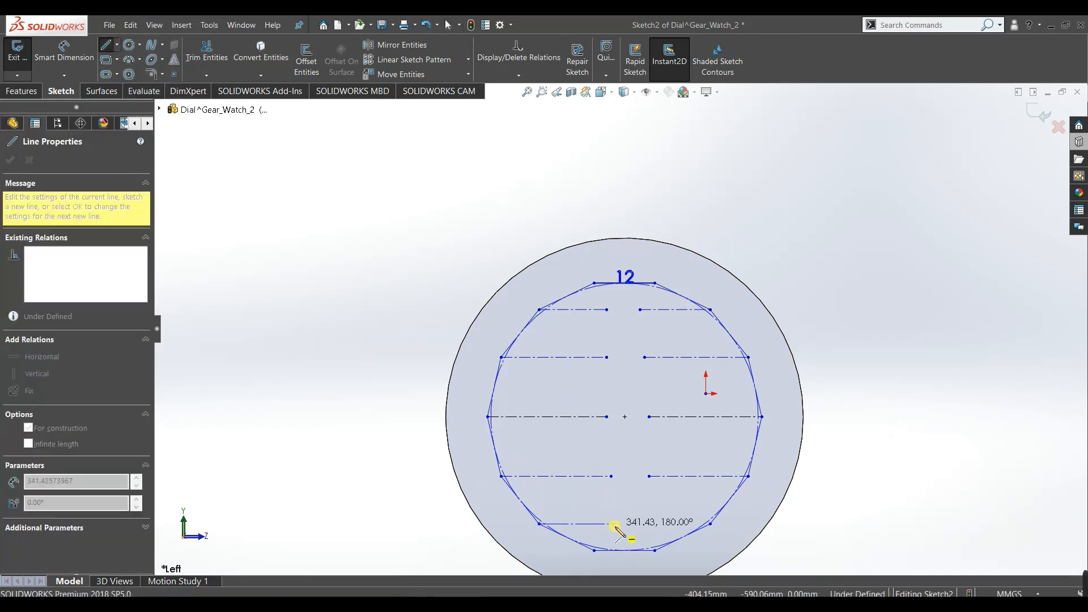
click(618, 524)
right_click(629, 453)
click(658, 466)
Sketch a centerline about 275 mm long to the polygon's lower-right vertex above its bottom side and make it horizontal.
click(649, 517)
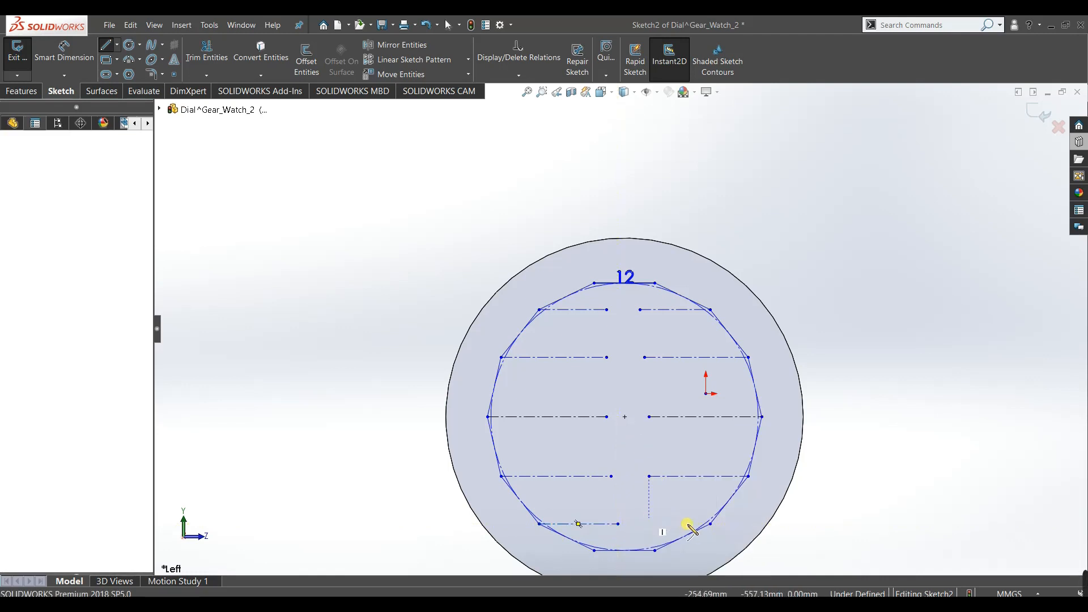
right_click(838, 451)
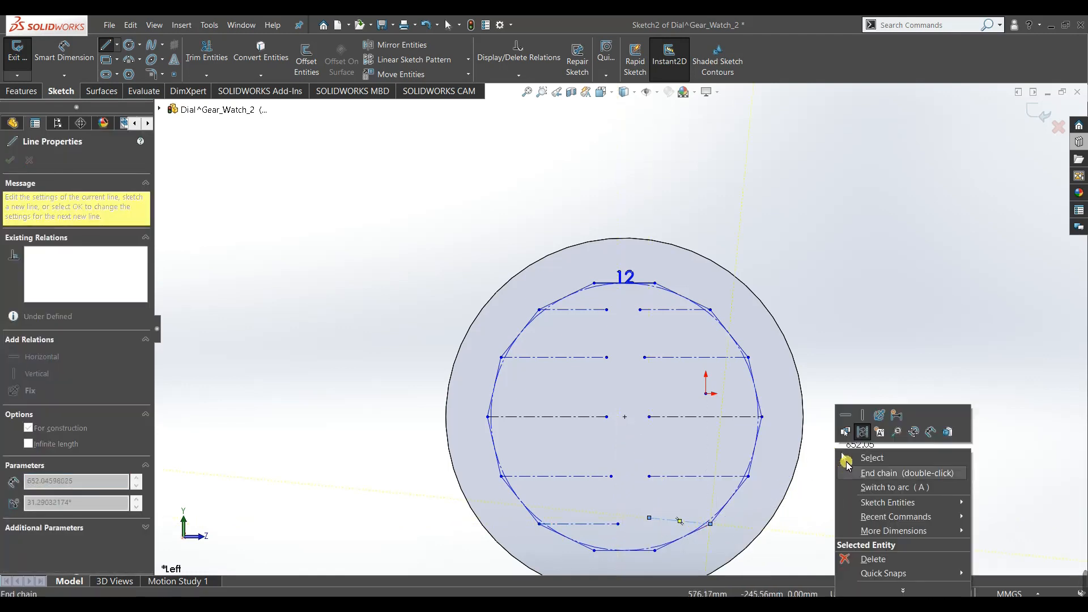
click(856, 456)
click(710, 523)
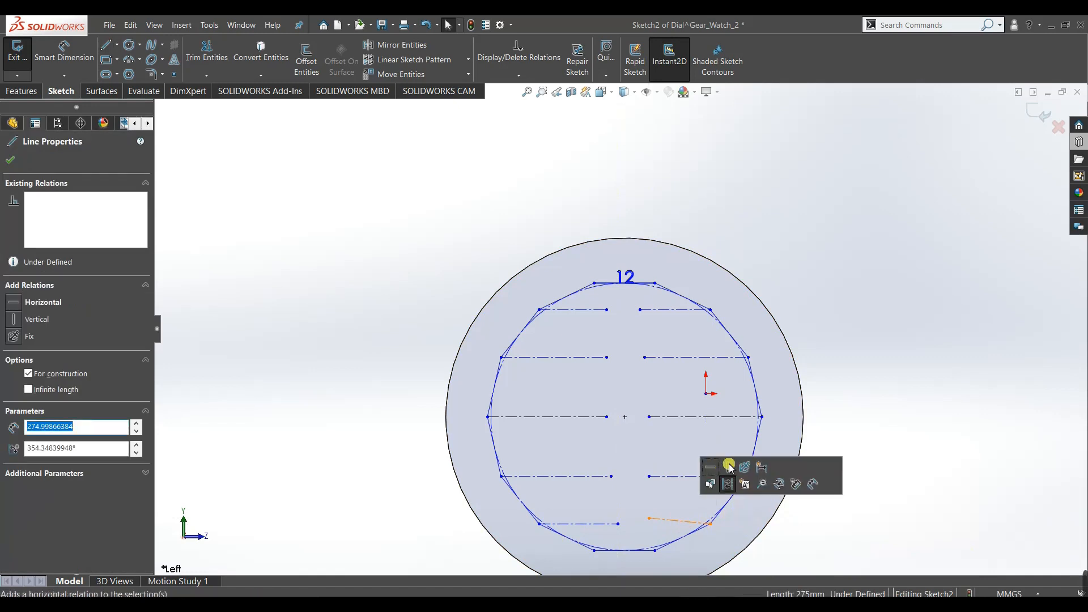
click(337, 402)
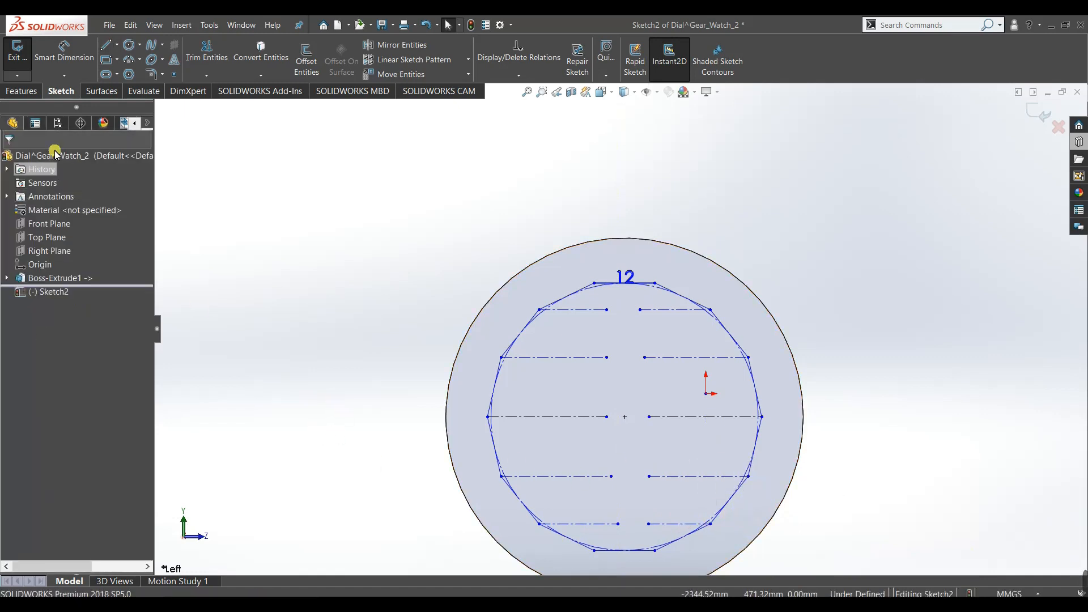
Add sketch text "1" right-aligned along the uppermost right centerline, using a custom Century Gothic Regular font.
click(175, 63)
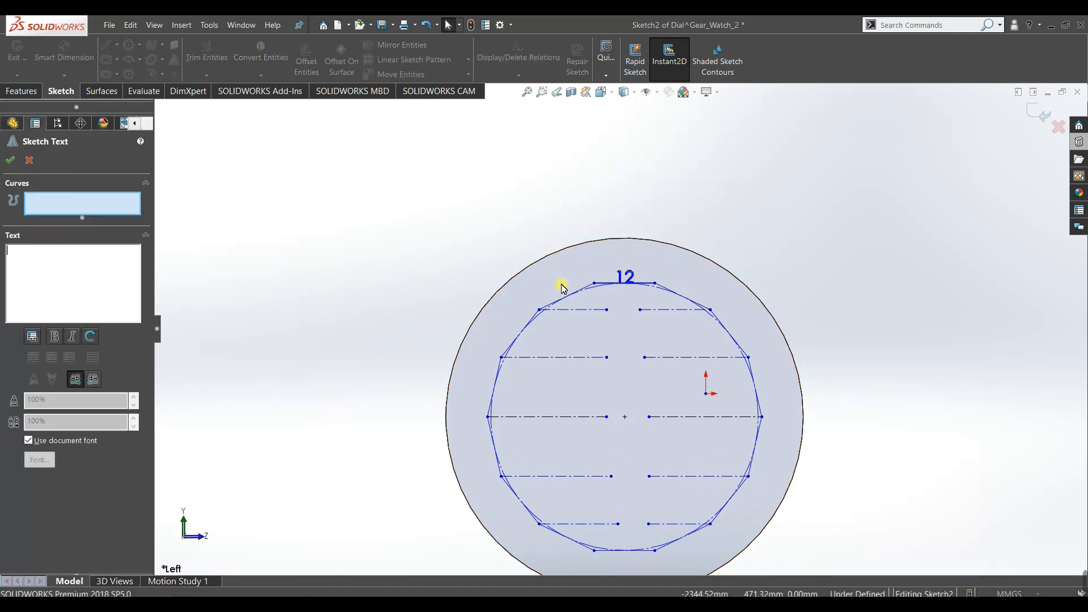
click(678, 309)
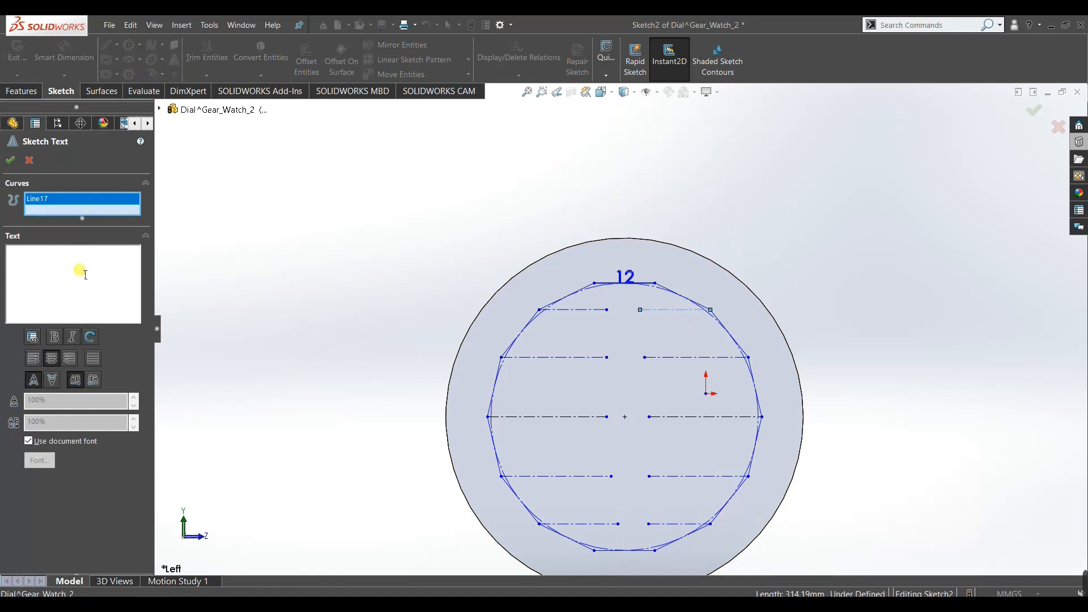
click(28, 441)
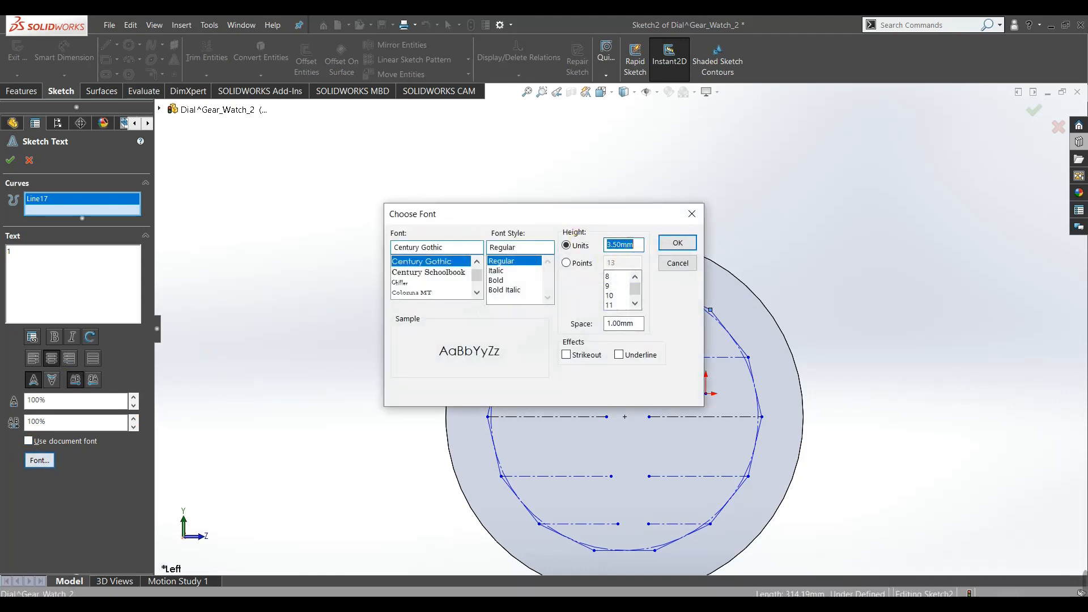
key(Return)
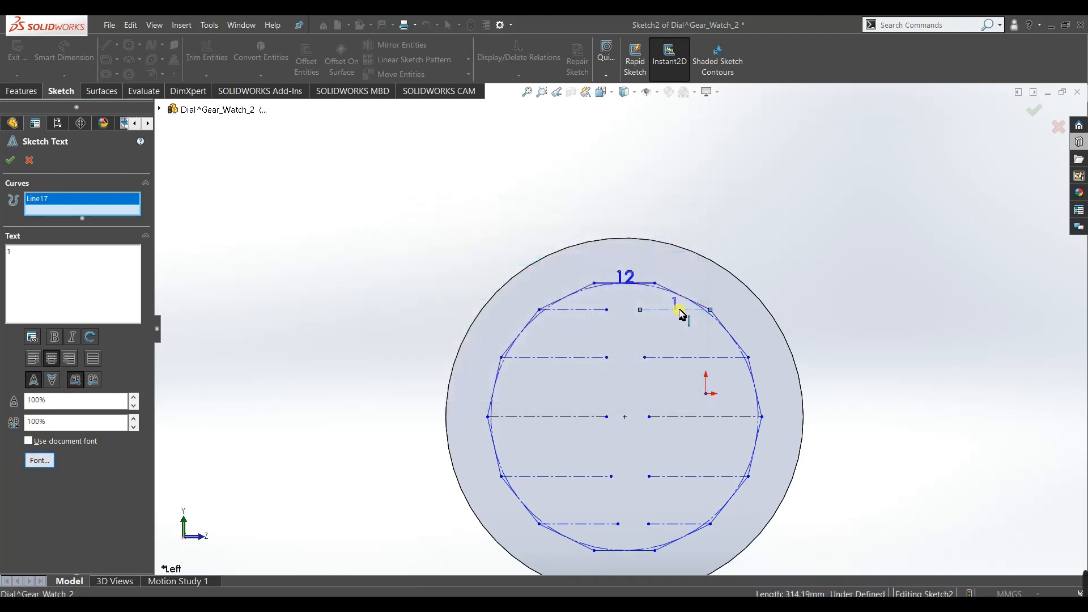
click(57, 354)
click(68, 358)
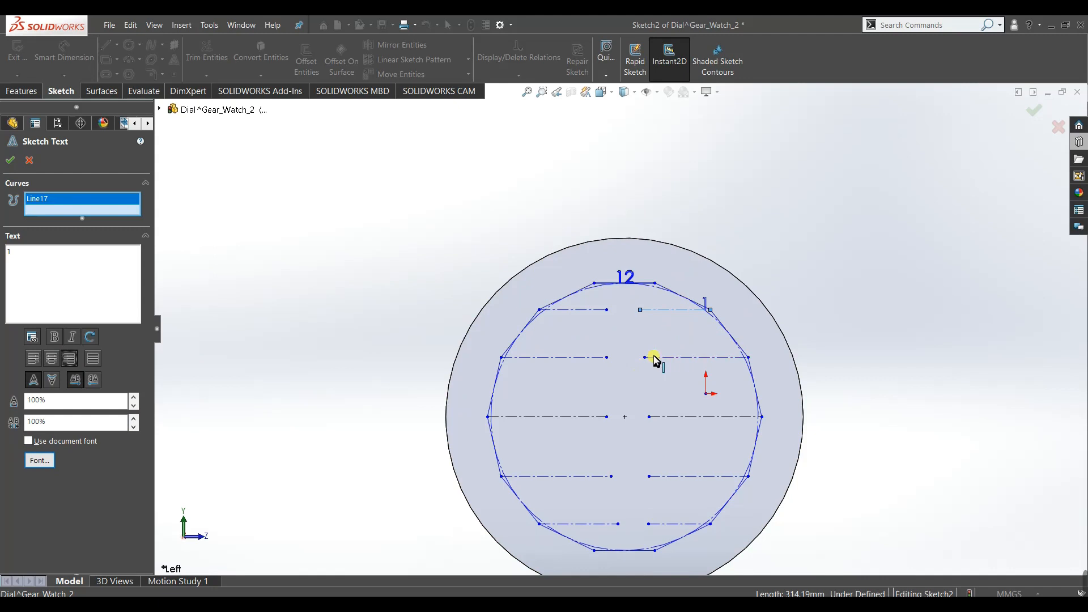
click(9, 158)
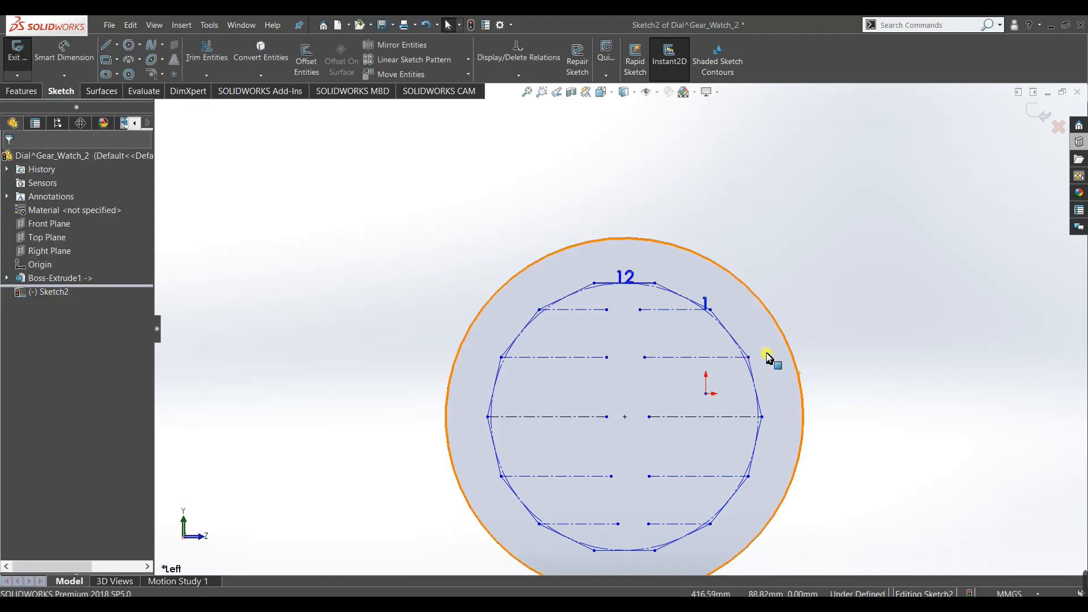
Add sketch text "2" right-aligned along the second right centerline from the top, using custom Century Gothic Regular, 55 mm high.
scroll(737, 300, down, 5)
scroll(544, 404, up, 4)
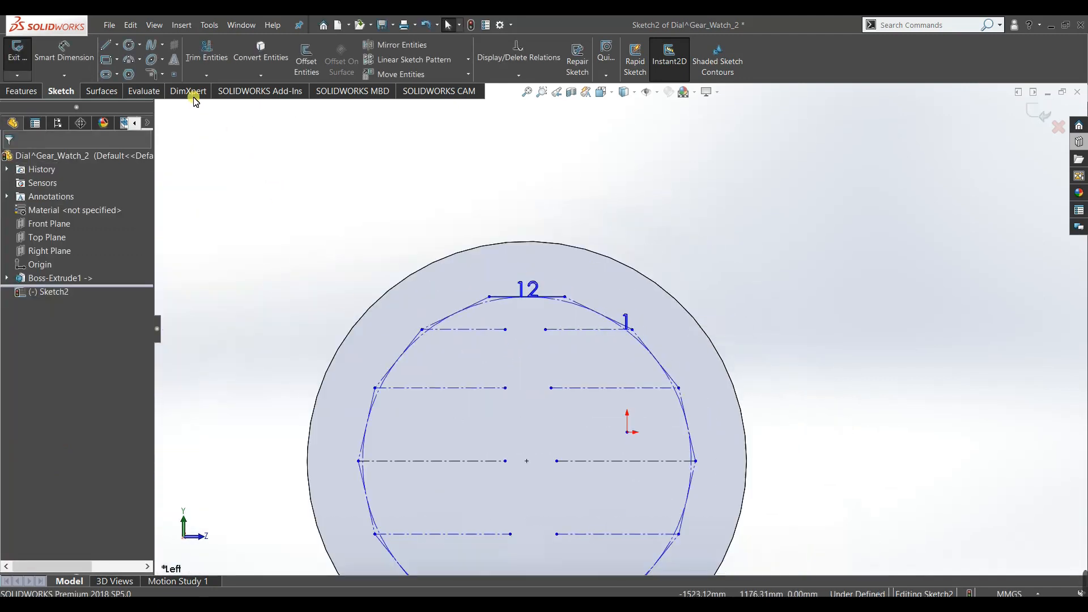
click(174, 58)
click(560, 388)
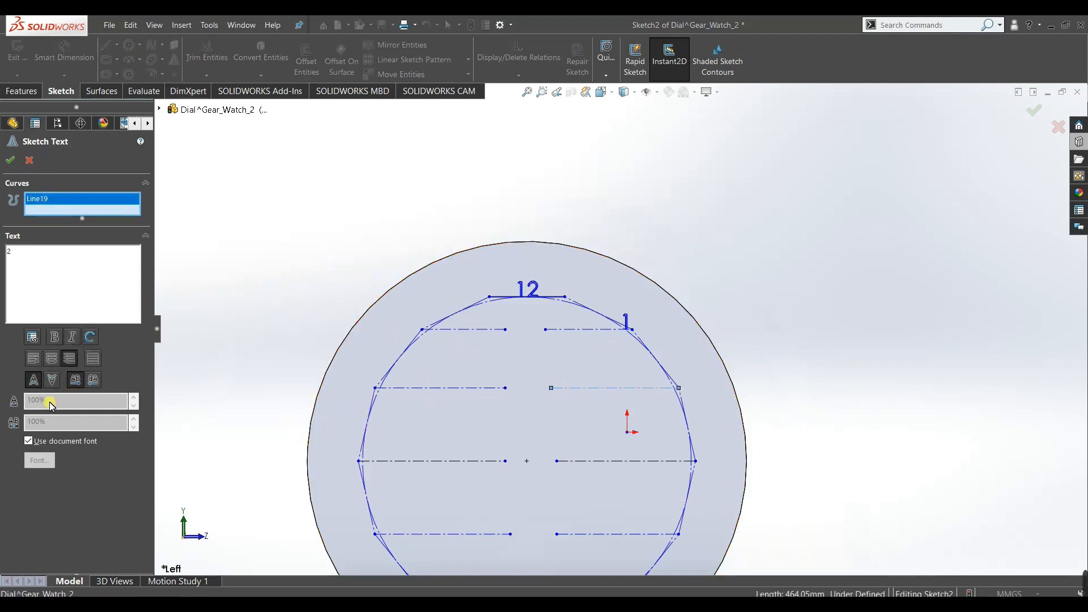
click(33, 442)
click(38, 459)
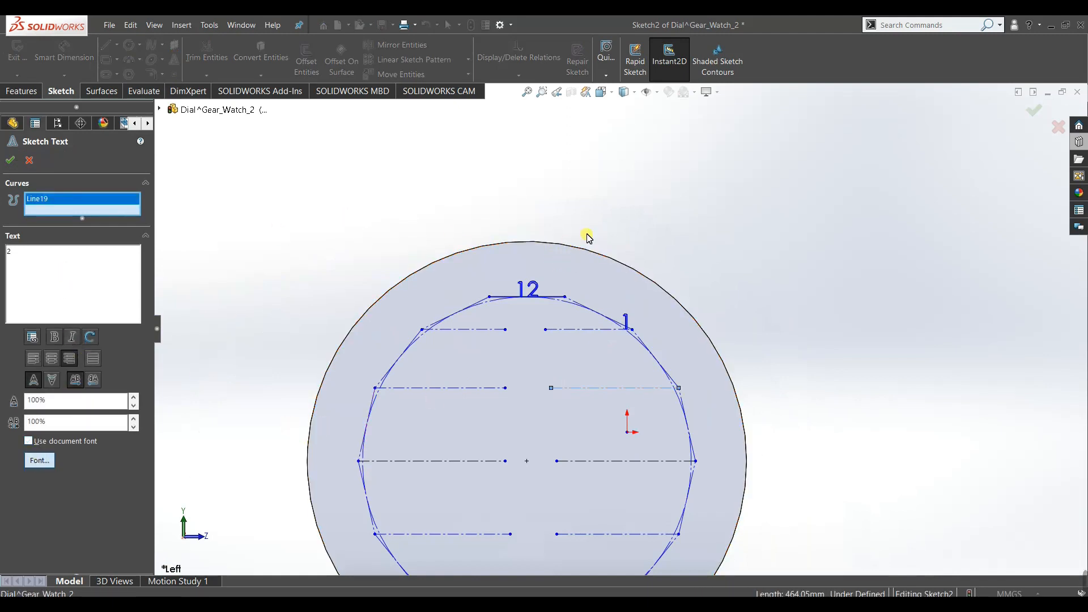
double_click(633, 245)
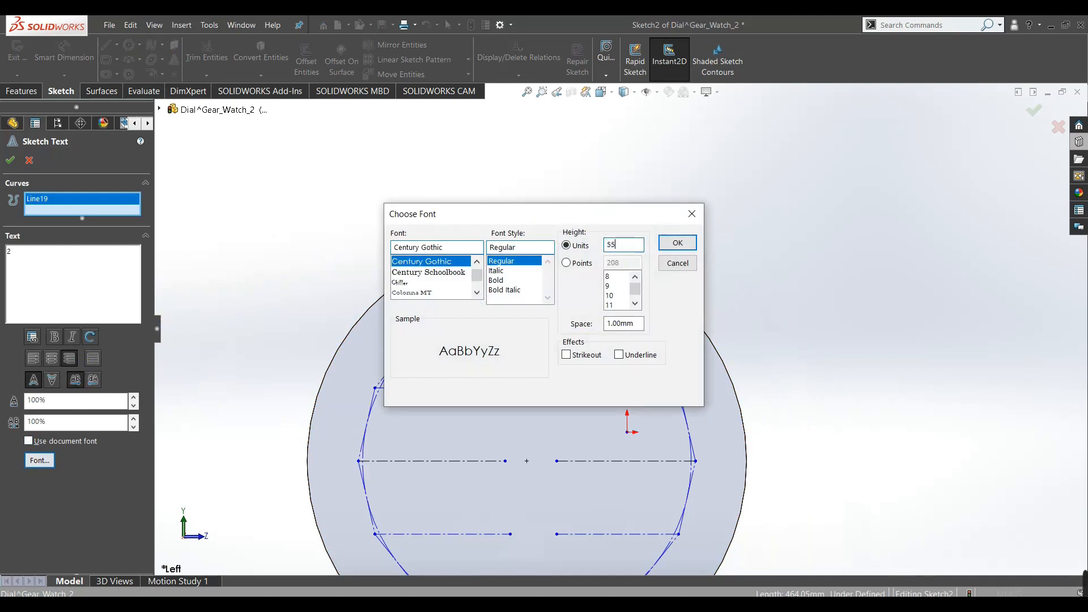
key(Return)
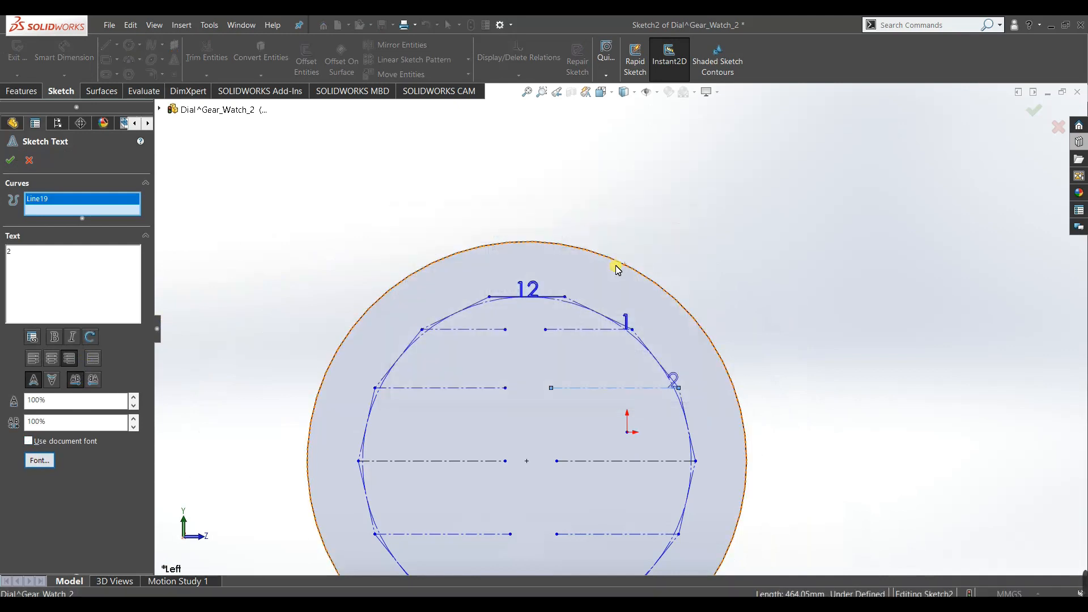
click(10, 162)
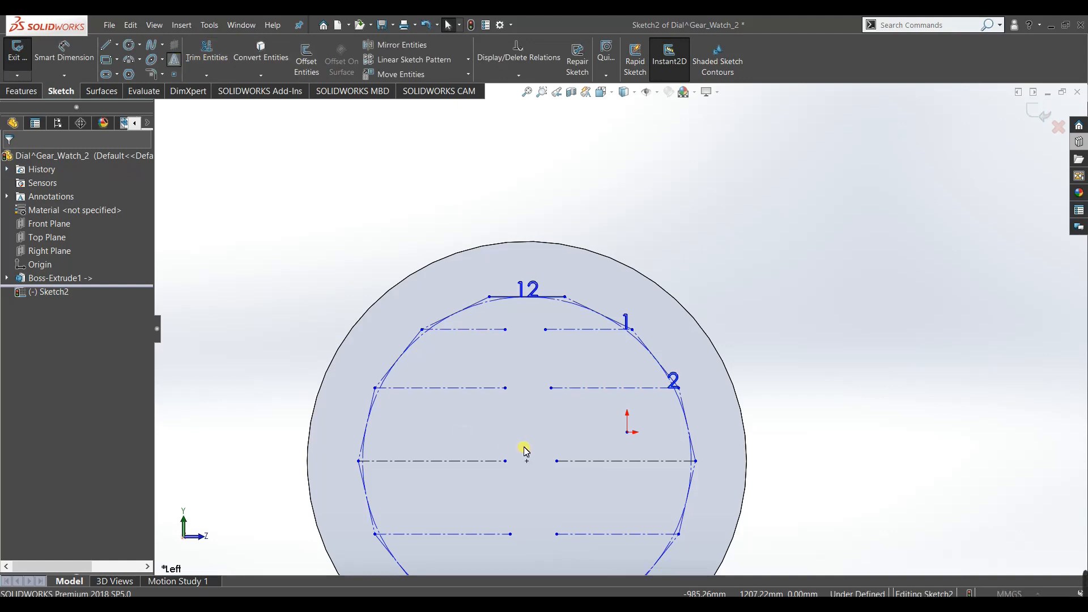
Add sketch text "3" right-aligned along the middle right centerline, using custom Century Gothic Regular at 55 mm height.
click(629, 461)
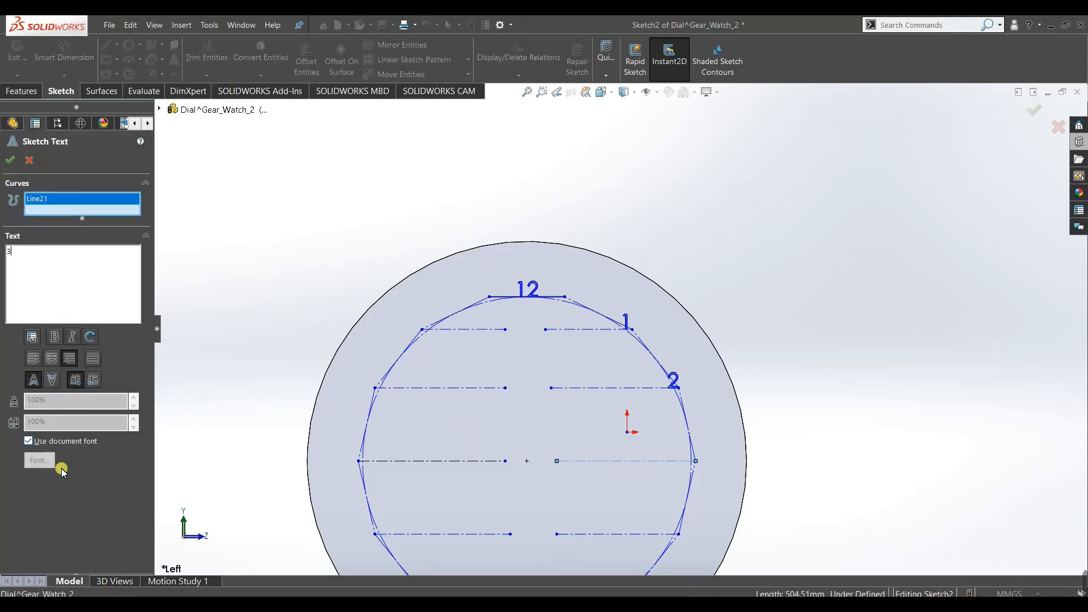
click(58, 445)
click(37, 461)
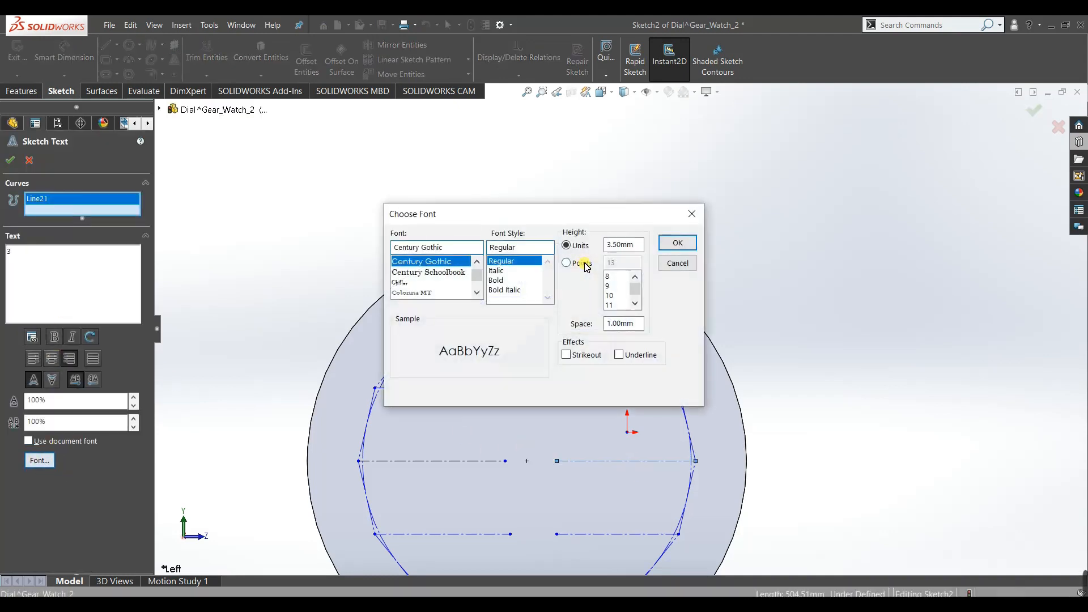
key(Return)
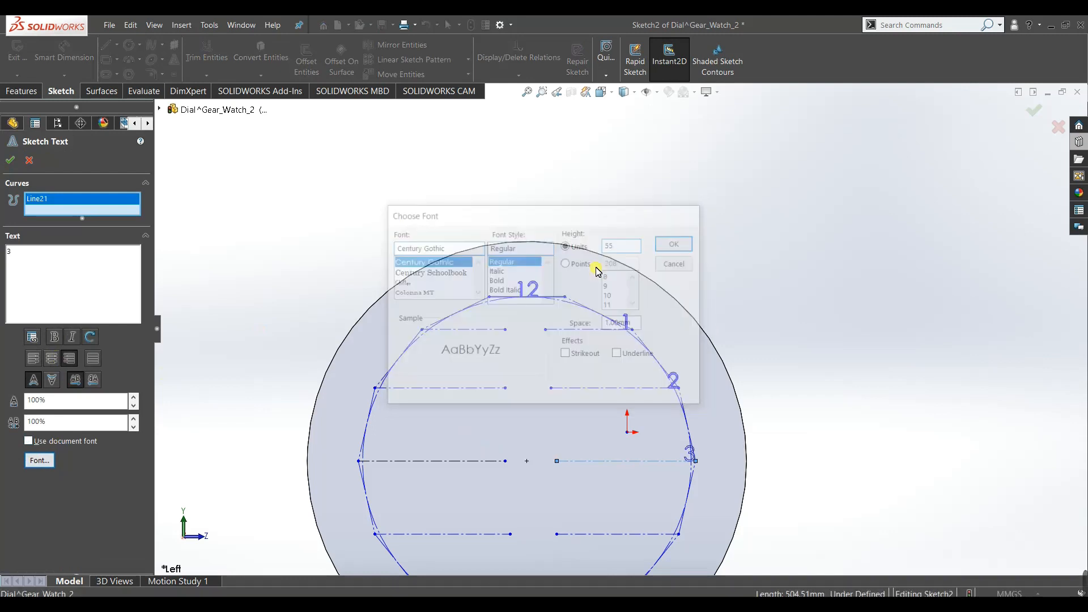
click(9, 163)
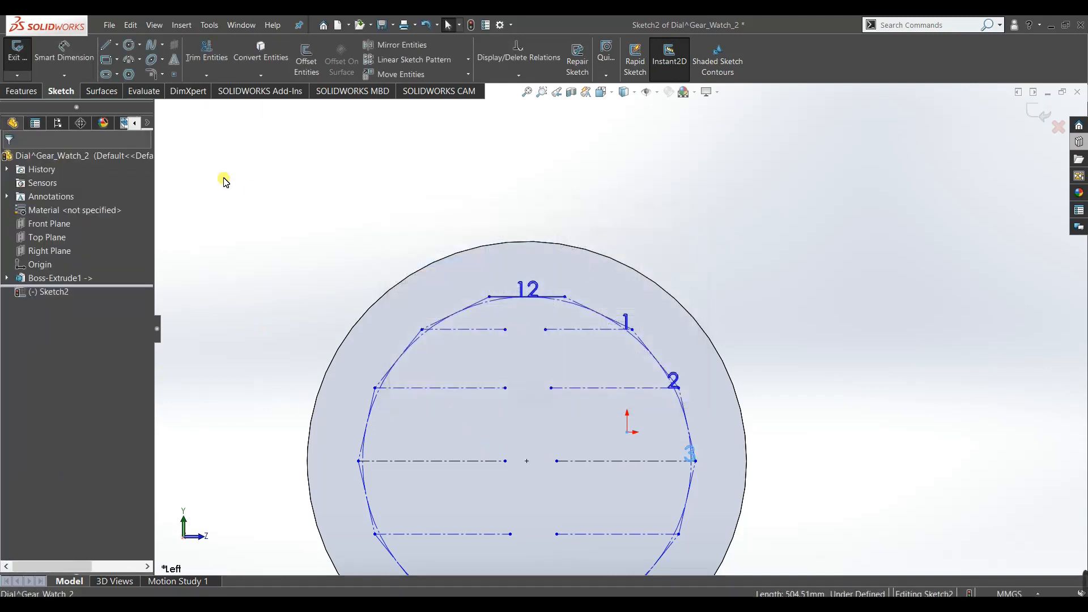
Add sketch text "4" right-aligned along the right centerline below the 3, in Century Gothic Regular matching the other numerals' height.
click(636, 534)
click(170, 60)
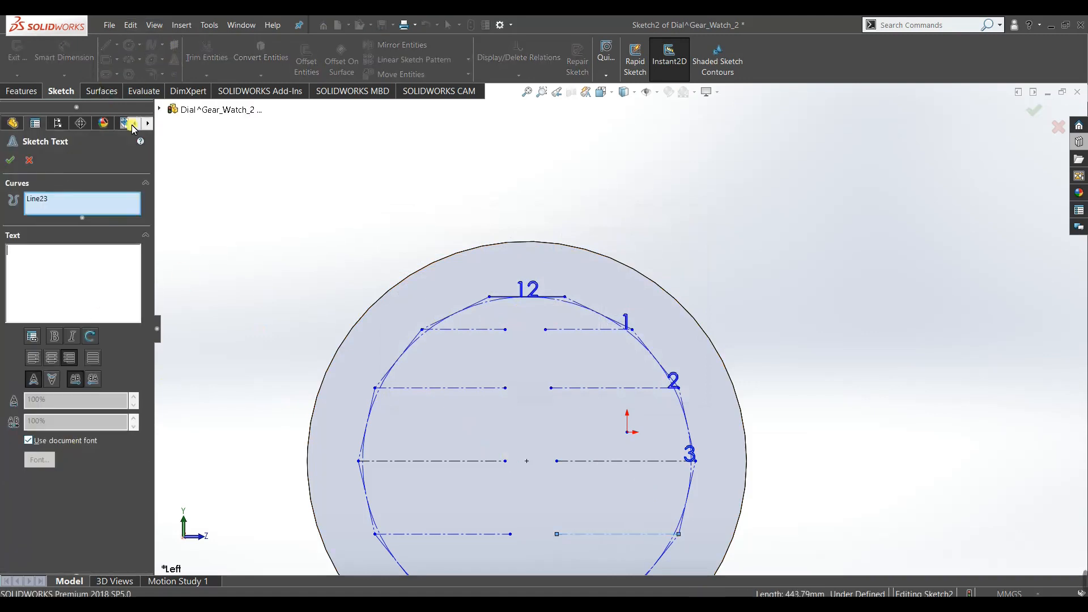
click(83, 272)
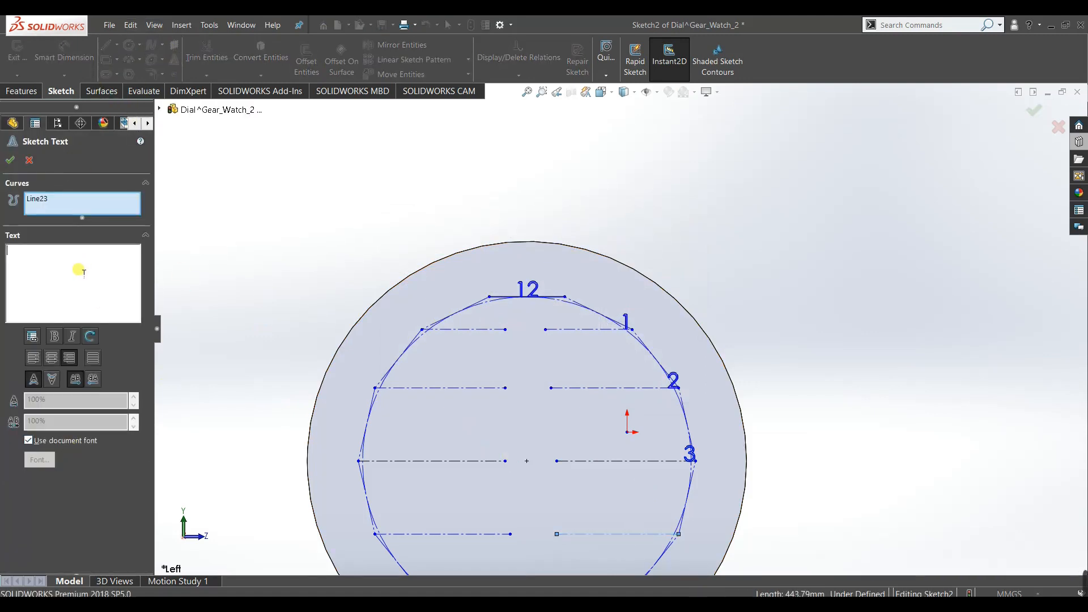
click(47, 441)
click(39, 460)
click(617, 245)
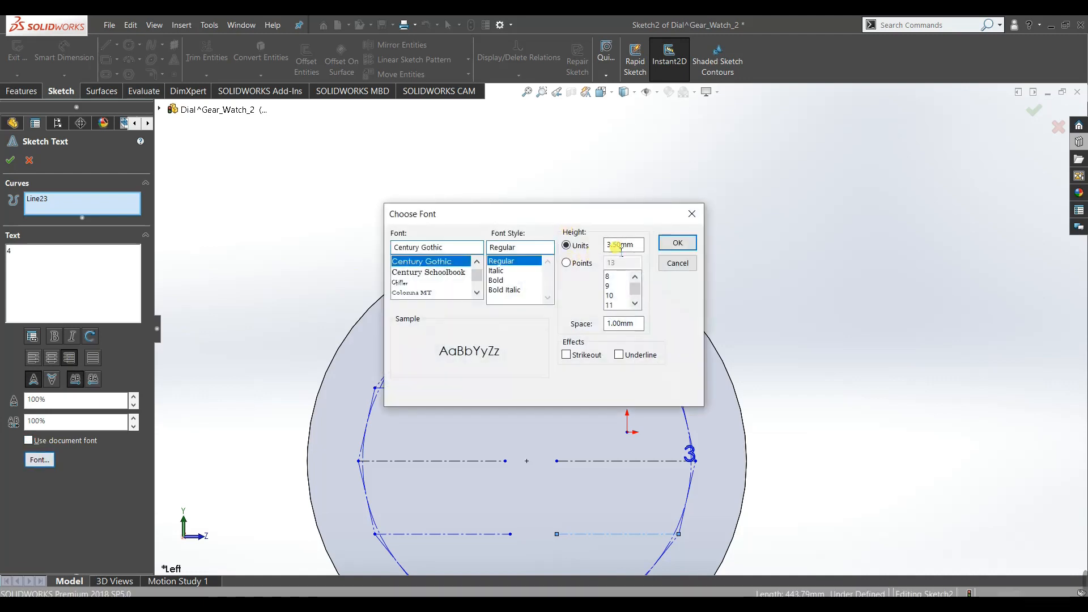
key(Return)
scroll(708, 306, up, 4)
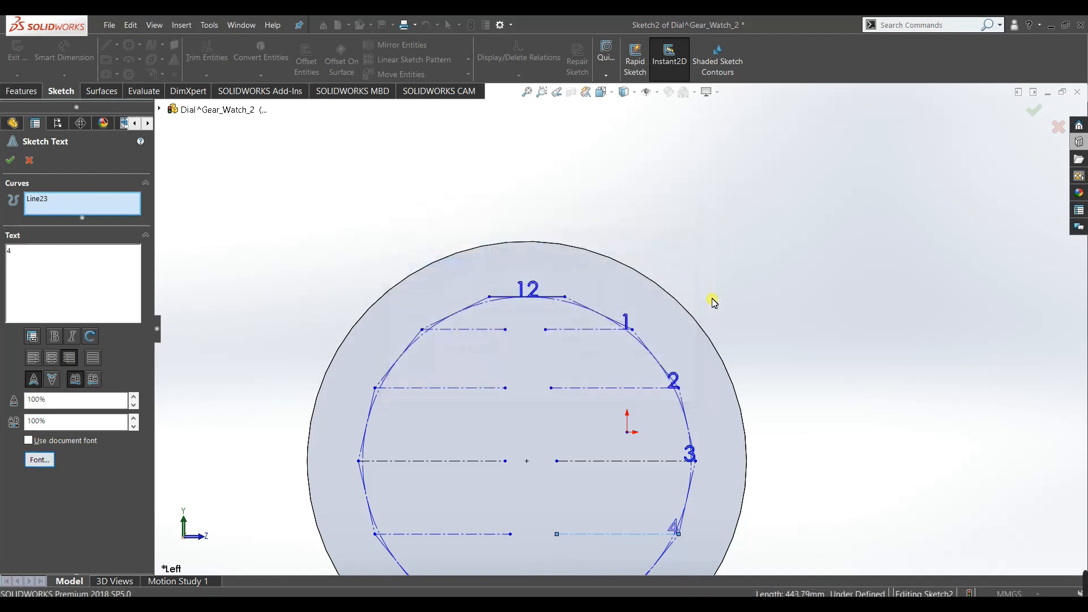
click(7, 161)
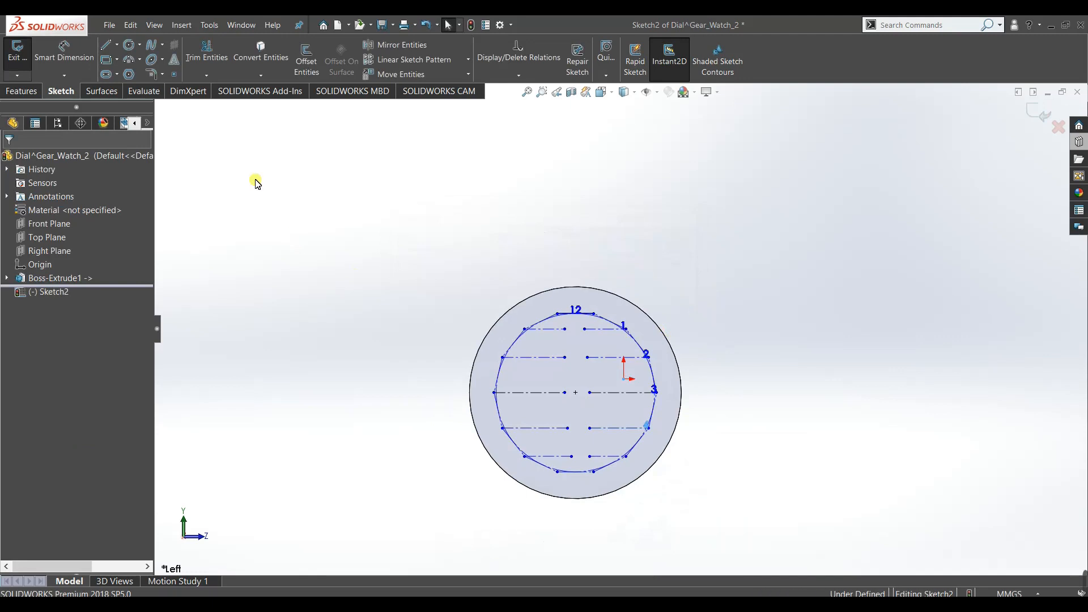
Add sketch text "5" right-aligned along the lowest right centerline, using custom Century Gothic Regular at 55 mm height.
key(Return)
scroll(590, 439, down, 4)
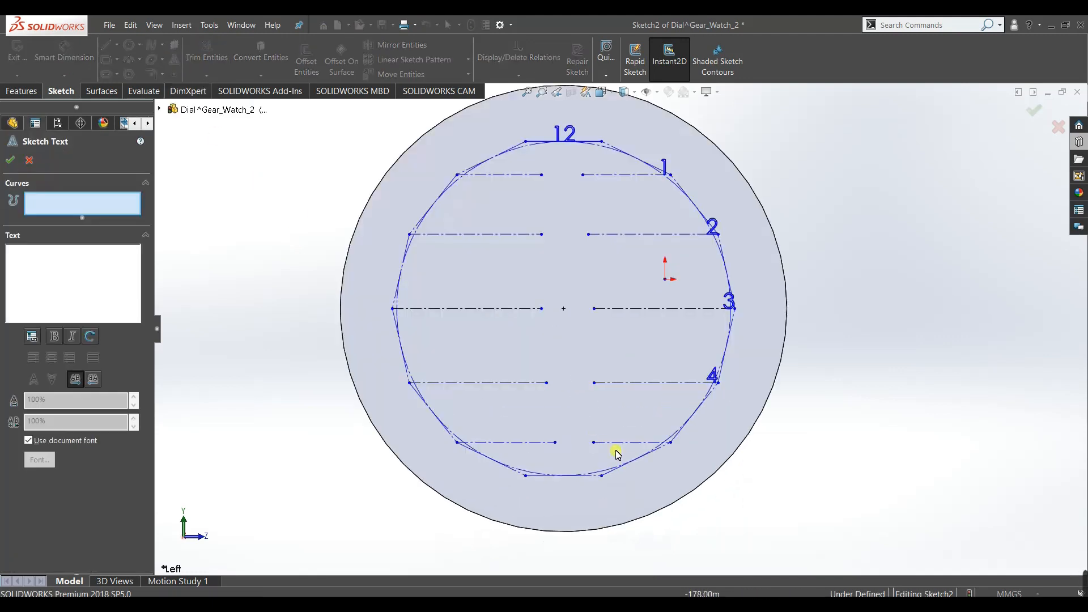
click(597, 442)
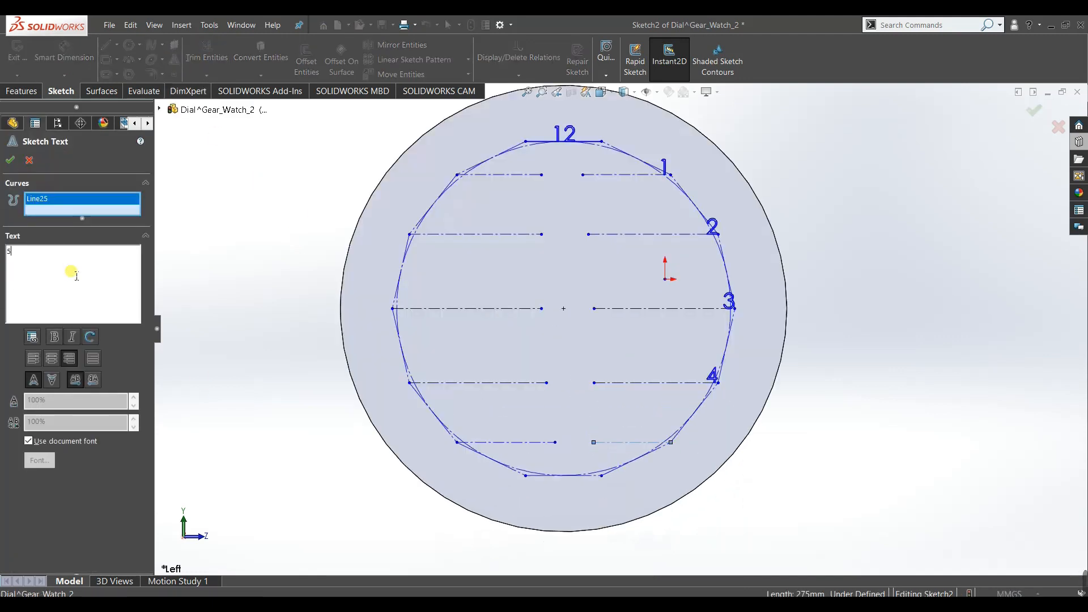
click(35, 441)
click(39, 460)
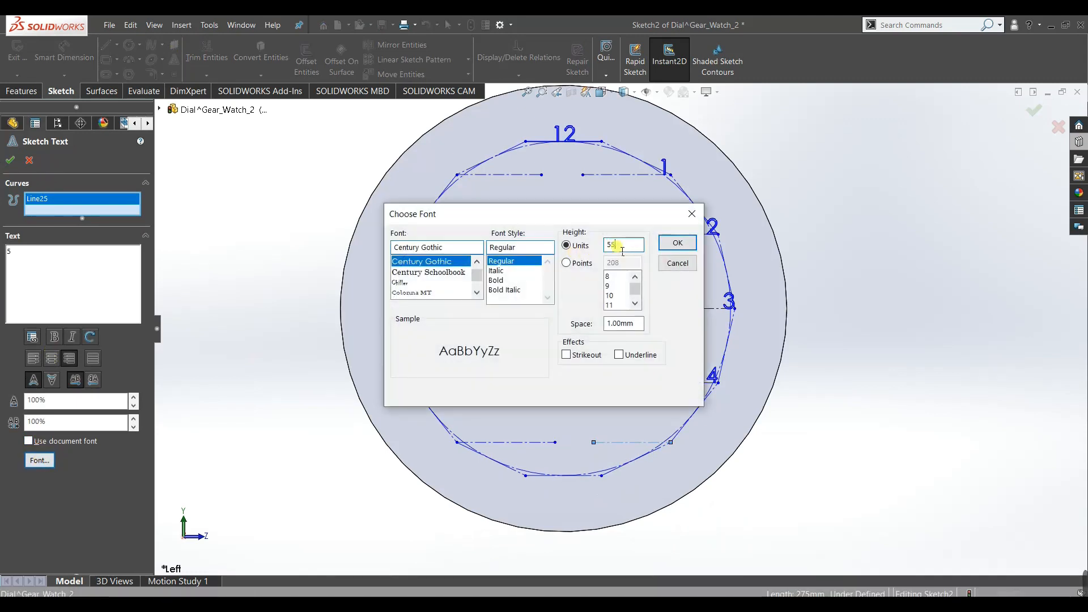
key(Return)
click(10, 160)
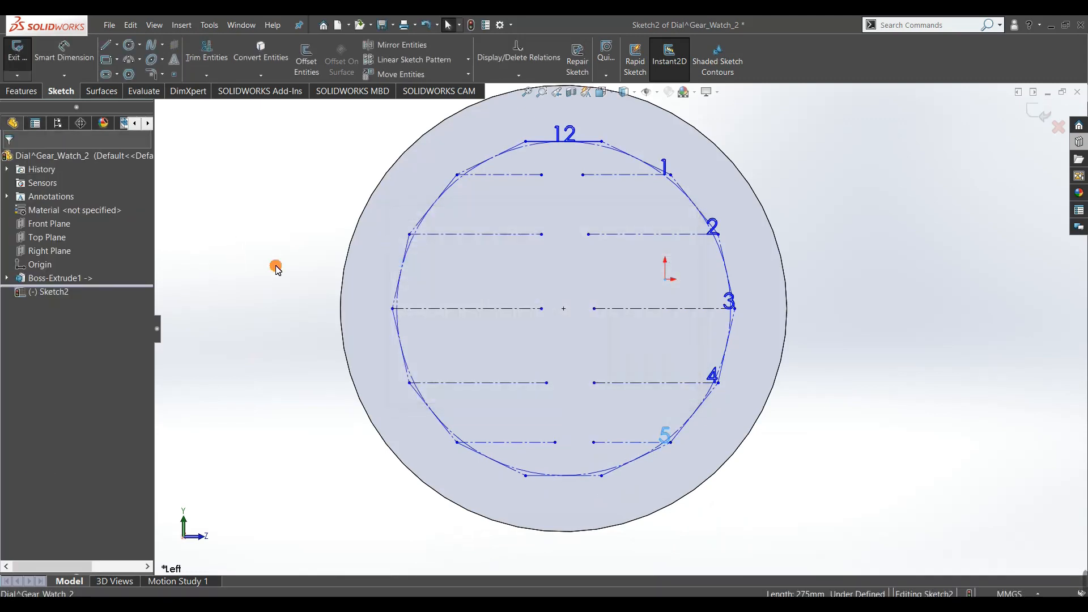
Add sketch text "6" center-aligned on the polygon's bottom side, in Century Gothic Regular matching the other numerals' height.
click(174, 59)
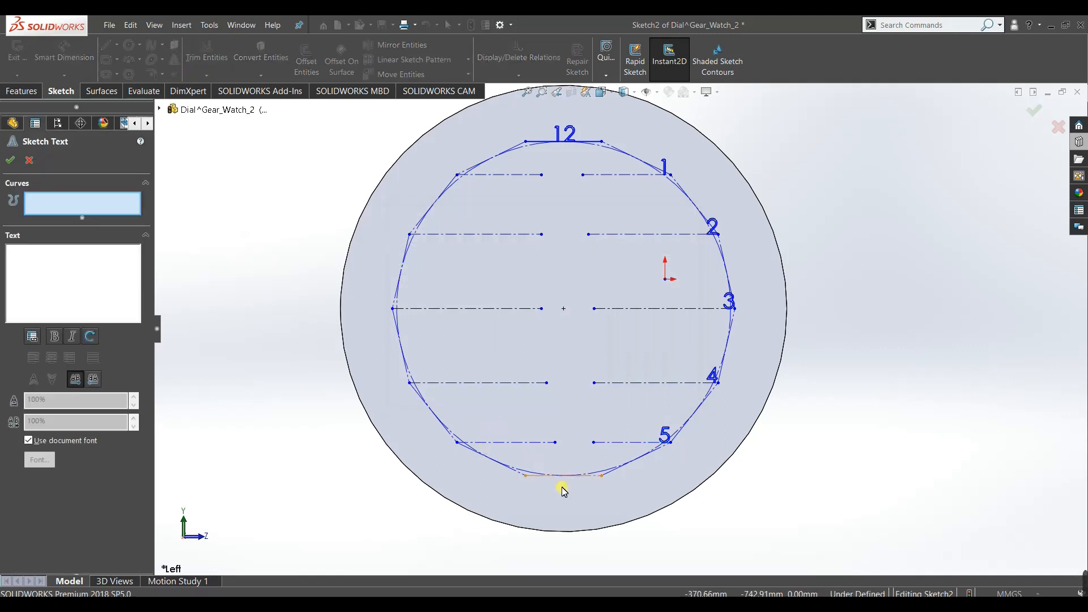
scroll(562, 490, down, 5)
click(489, 400)
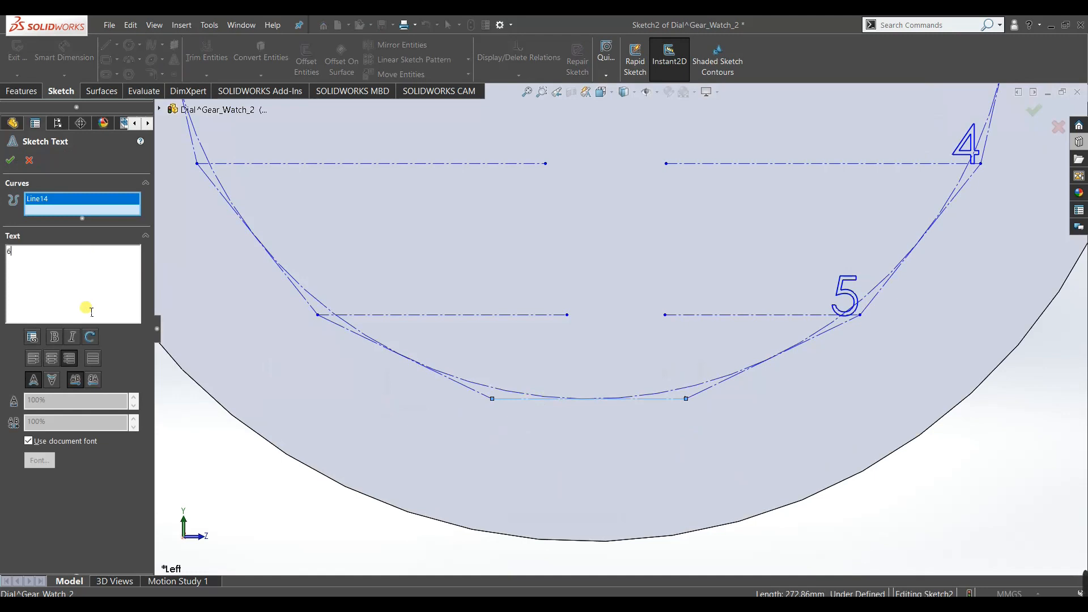
click(26, 443)
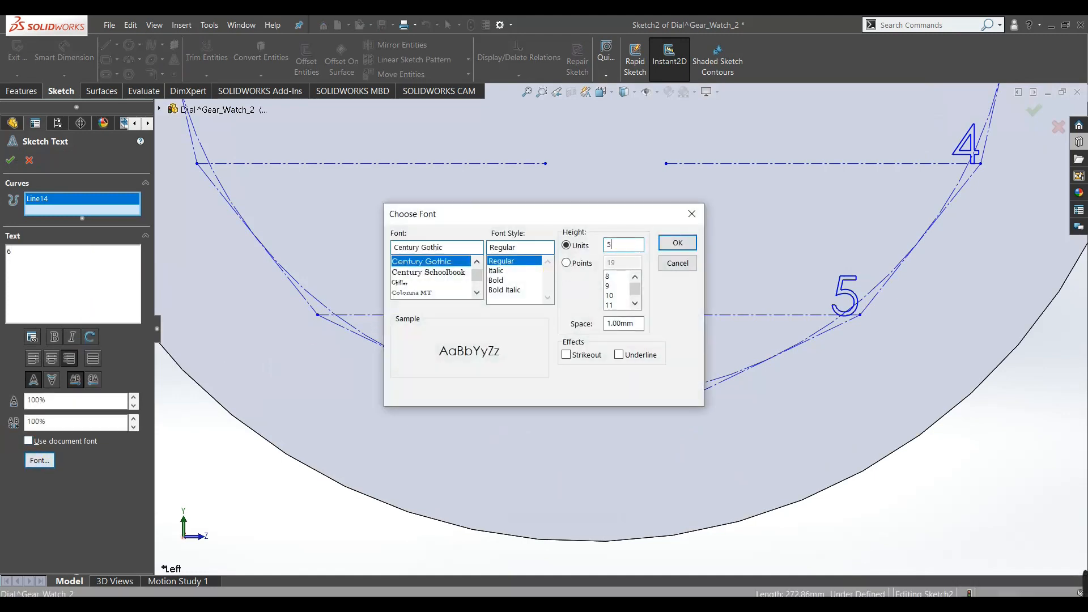
key(Return)
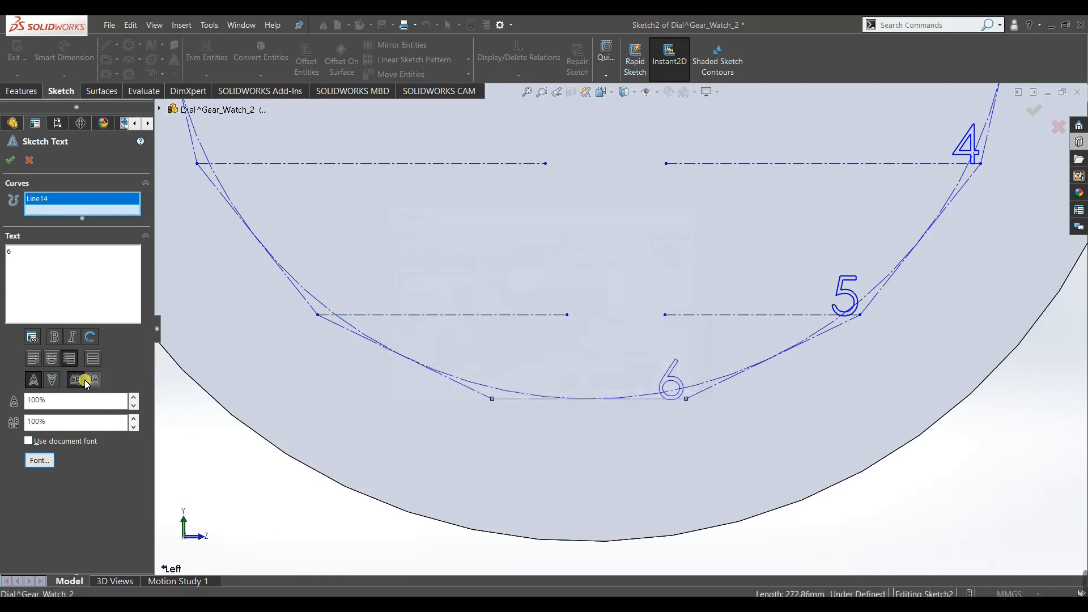
click(52, 358)
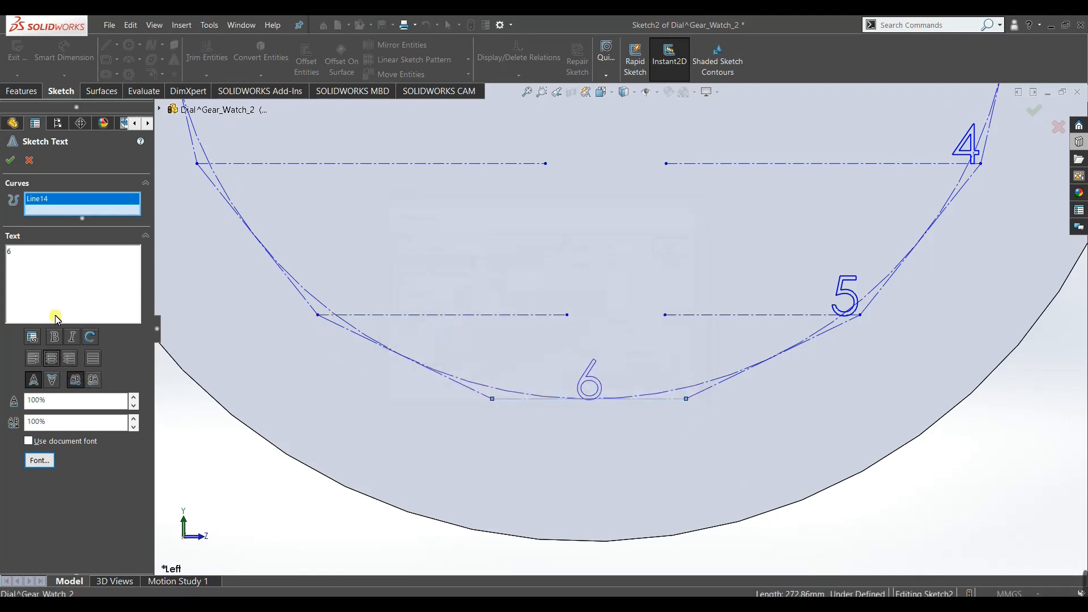
click(10, 162)
key(f)
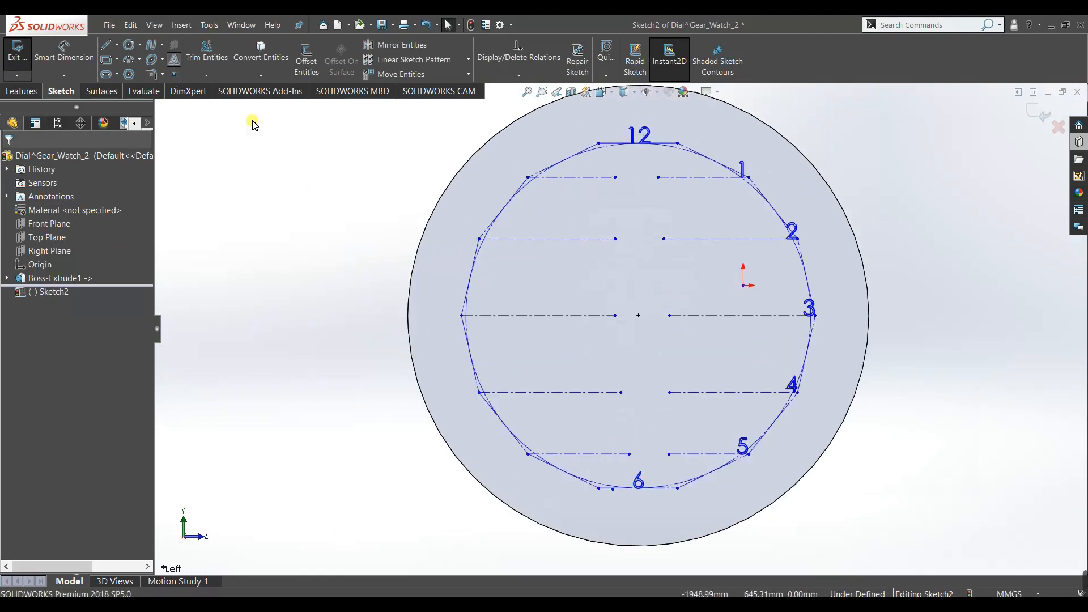
Add sketch text "7" left-aligned along the lowest left centerline, using custom Century Gothic Regular at 55 mm height.
click(614, 455)
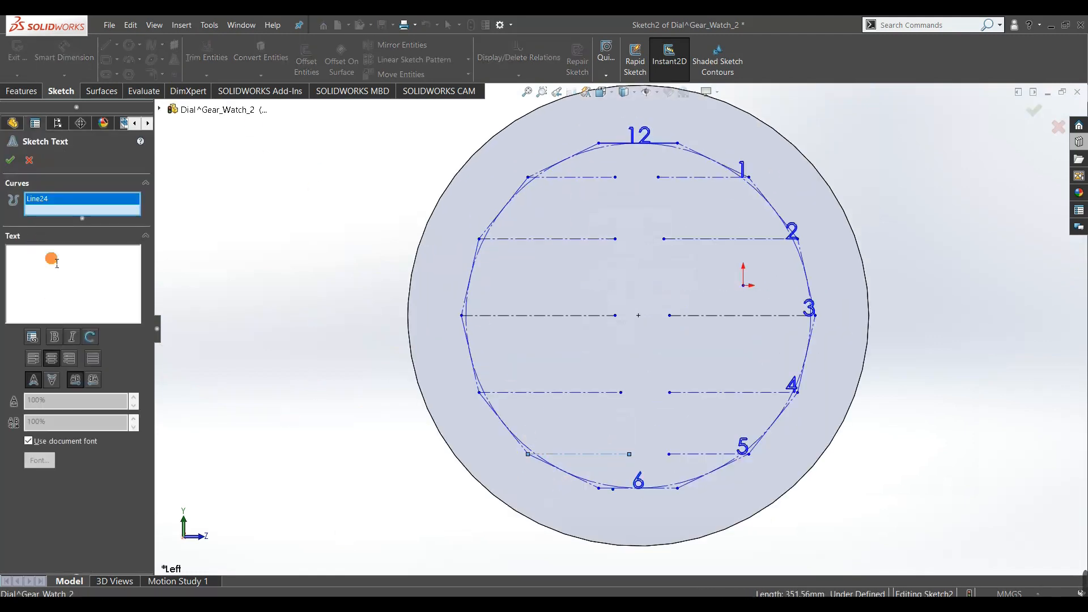
text(7)
click(28, 441)
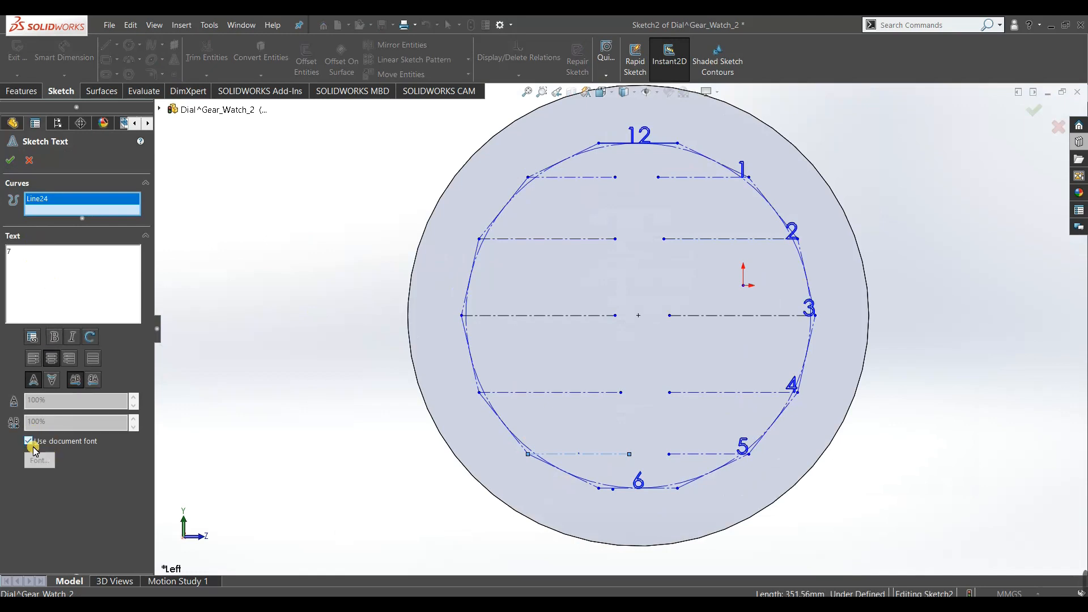
click(39, 460)
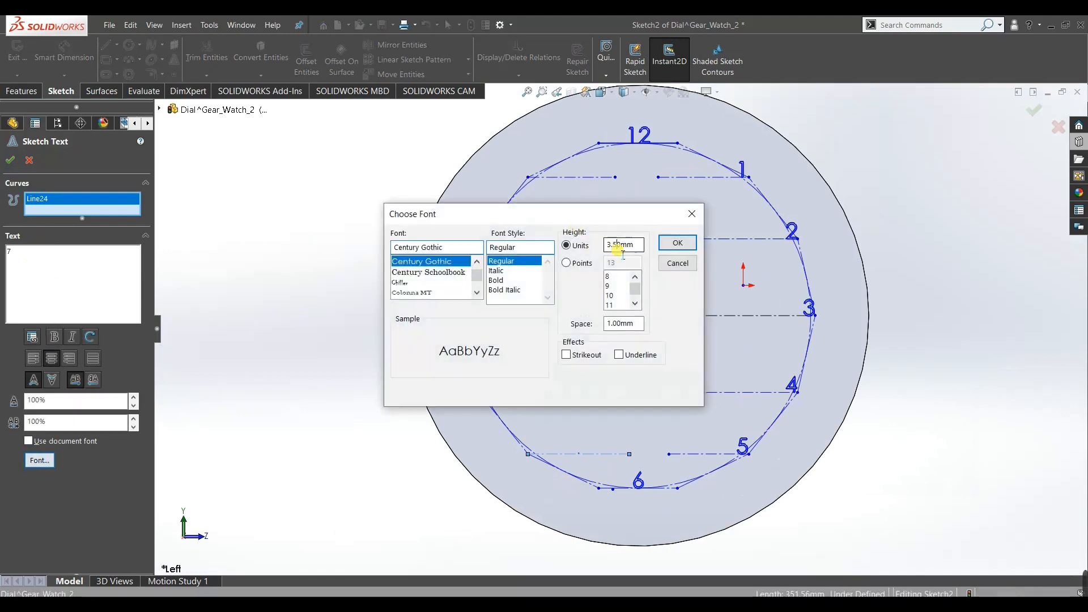
text(55)
key(Return)
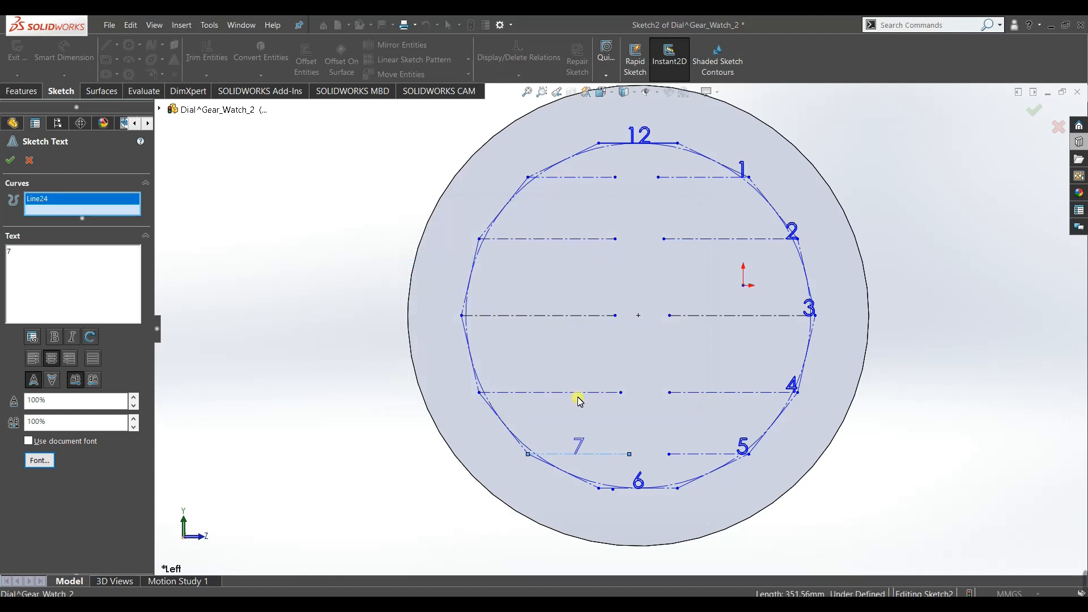
click(33, 359)
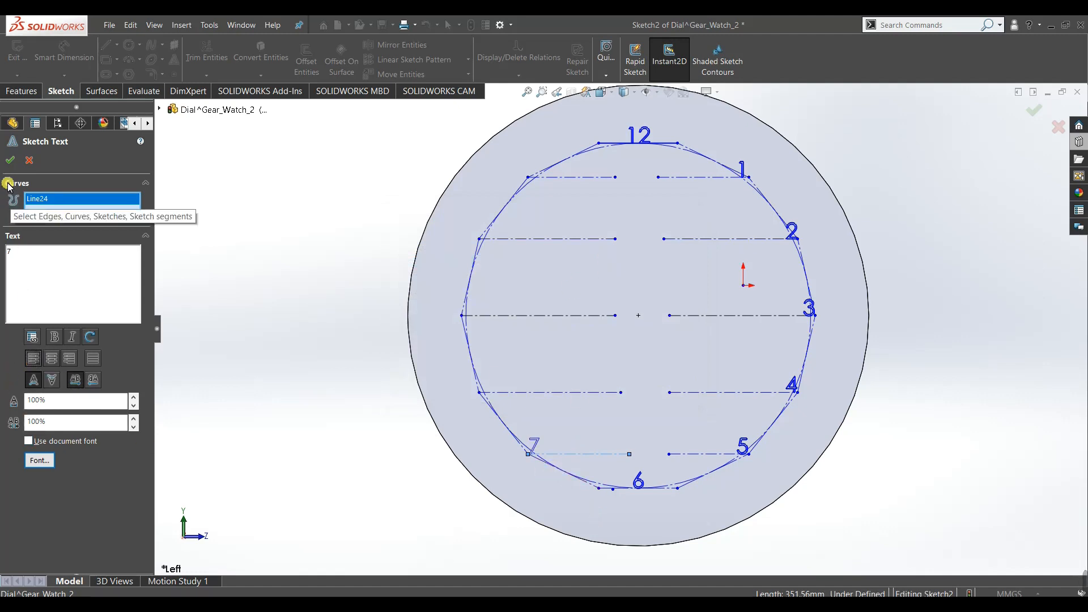
click(9, 159)
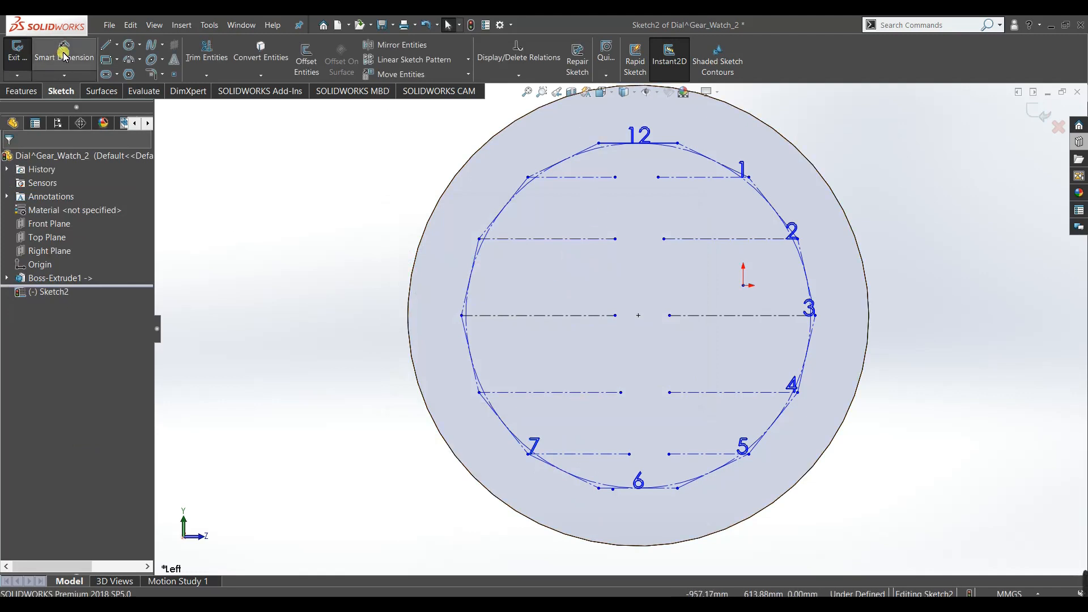
Add sketch text "8" left-aligned along the left centerline above the 7, in Century Gothic Regular matching the other numerals' height.
click(174, 59)
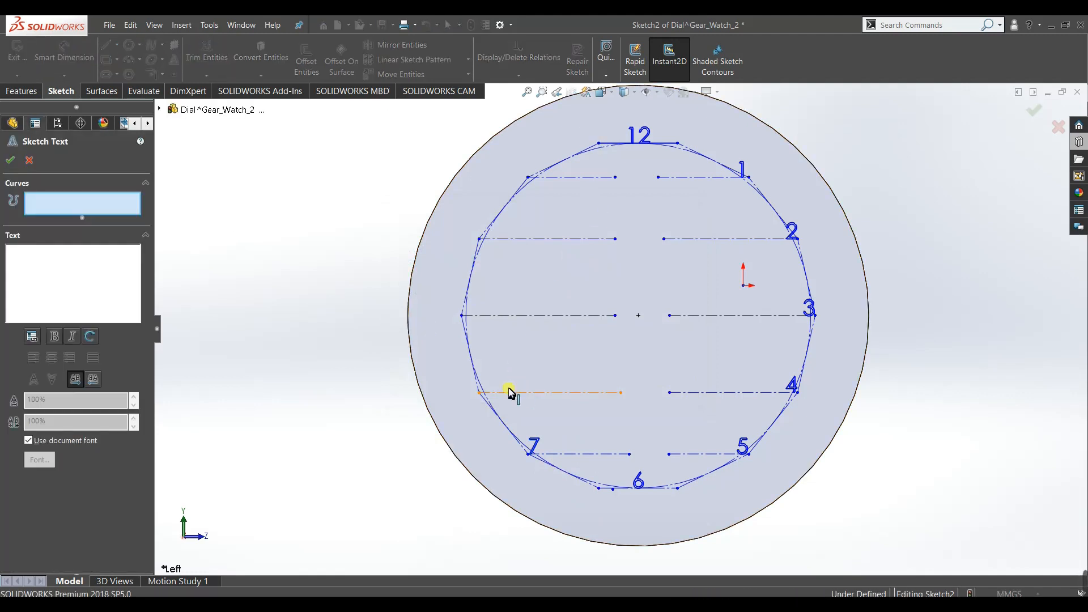
click(509, 392)
text(8)
click(30, 441)
click(39, 460)
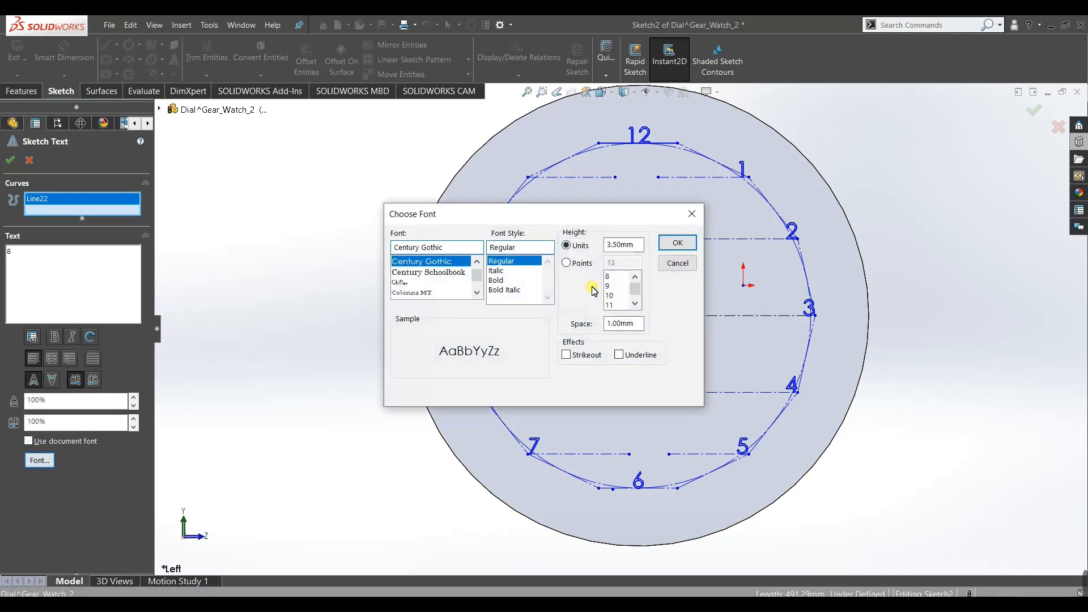
double_click(622, 244)
text(88)
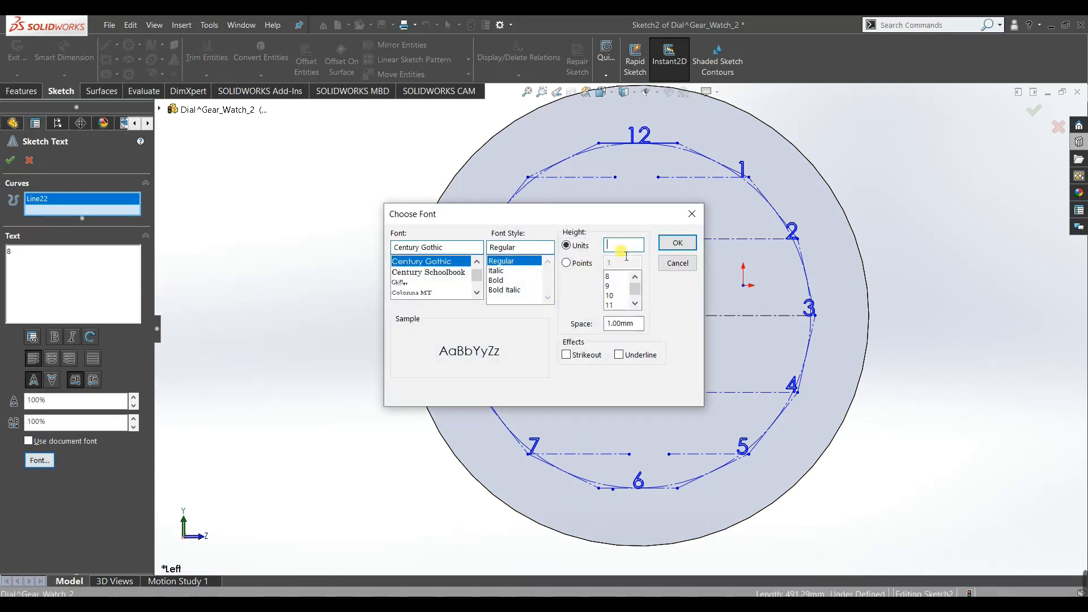
key(Return)
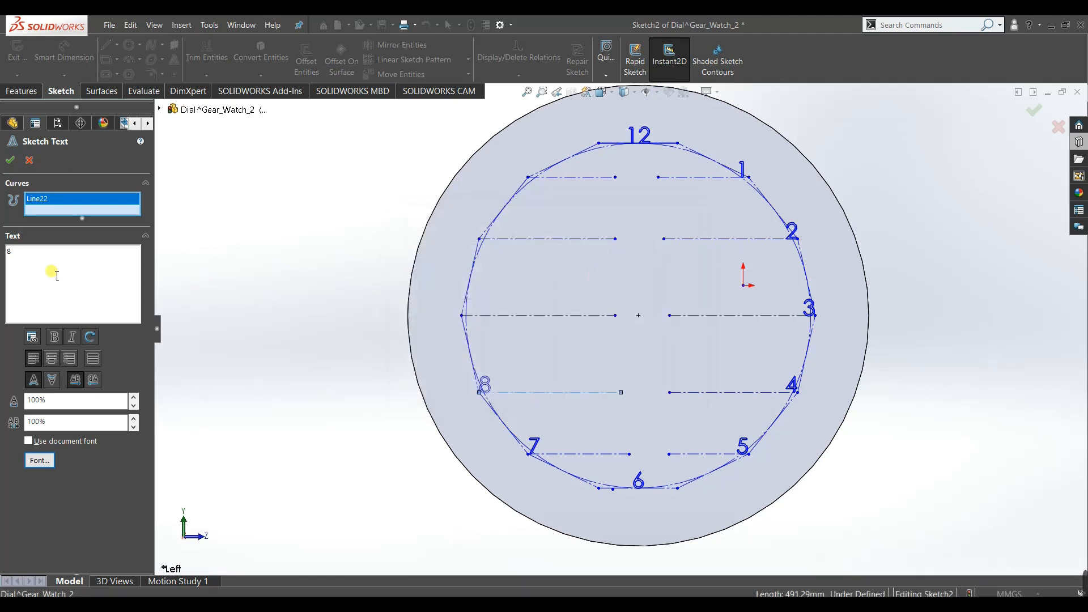
click(8, 160)
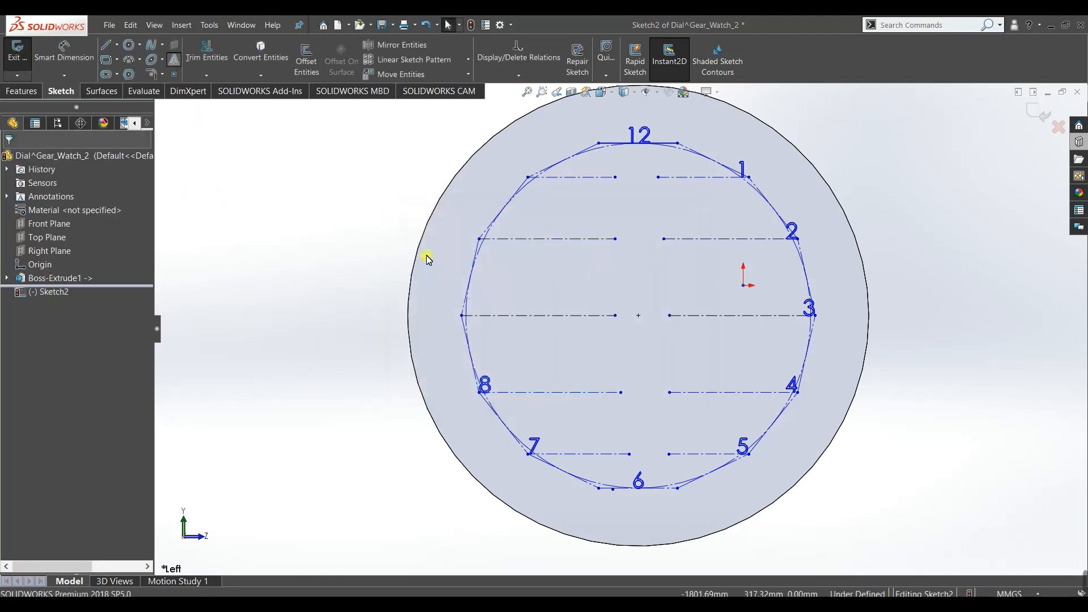
Add sketch text "9" left-aligned along the middle left centerline, in Century Gothic Regular matching the other numerals' height.
key(Return)
click(515, 315)
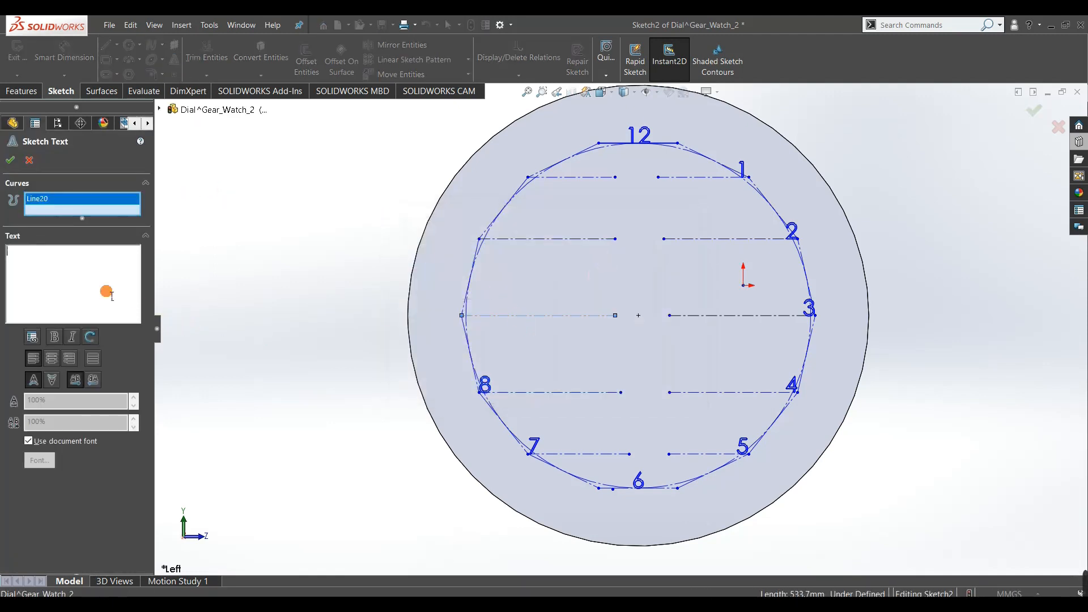
click(56, 442)
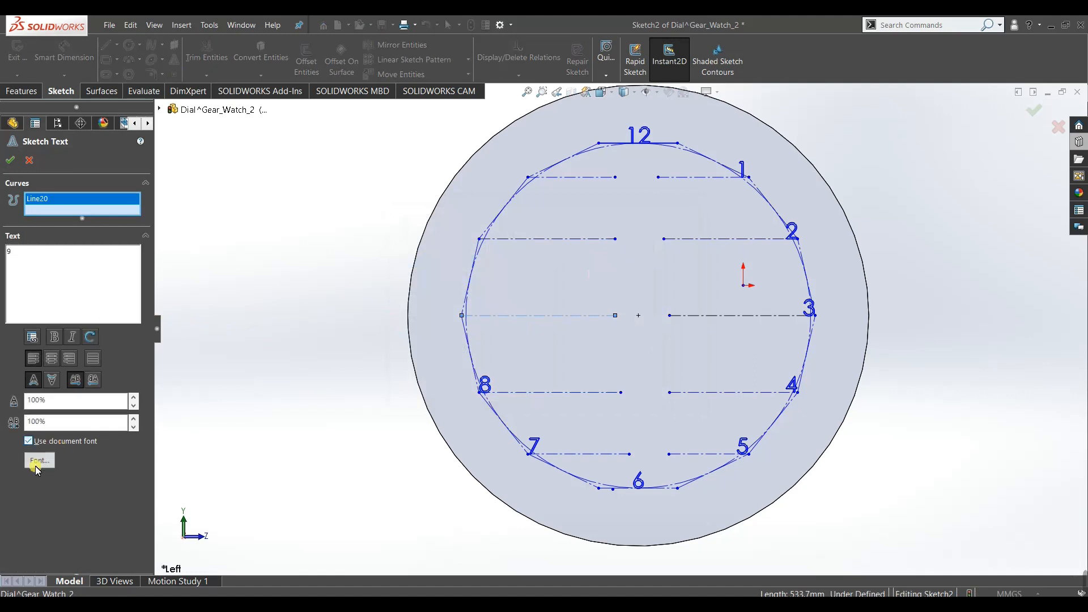
double_click(623, 244)
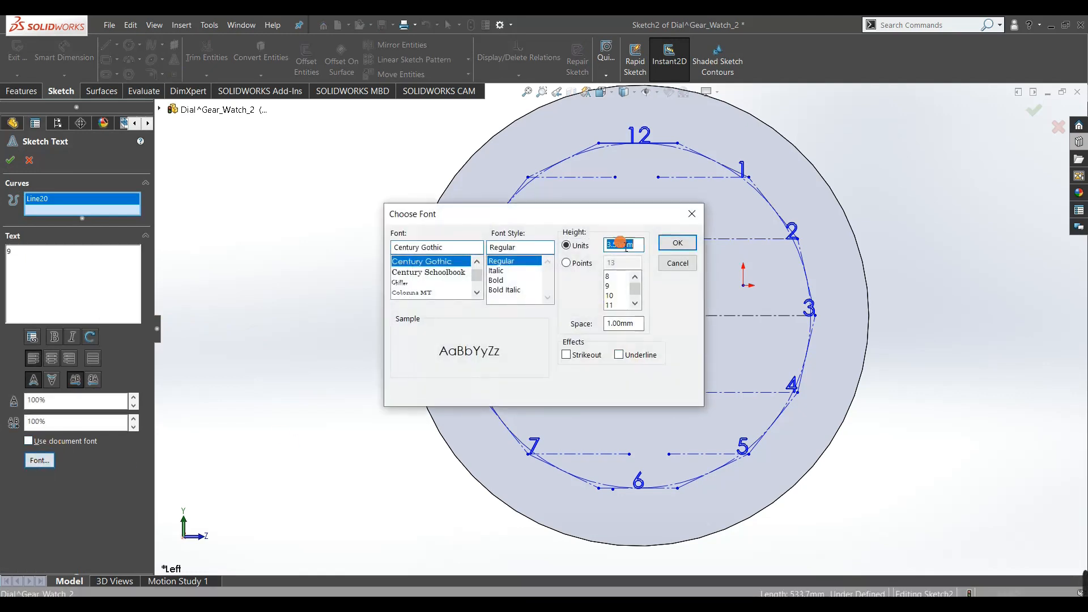
key(Return)
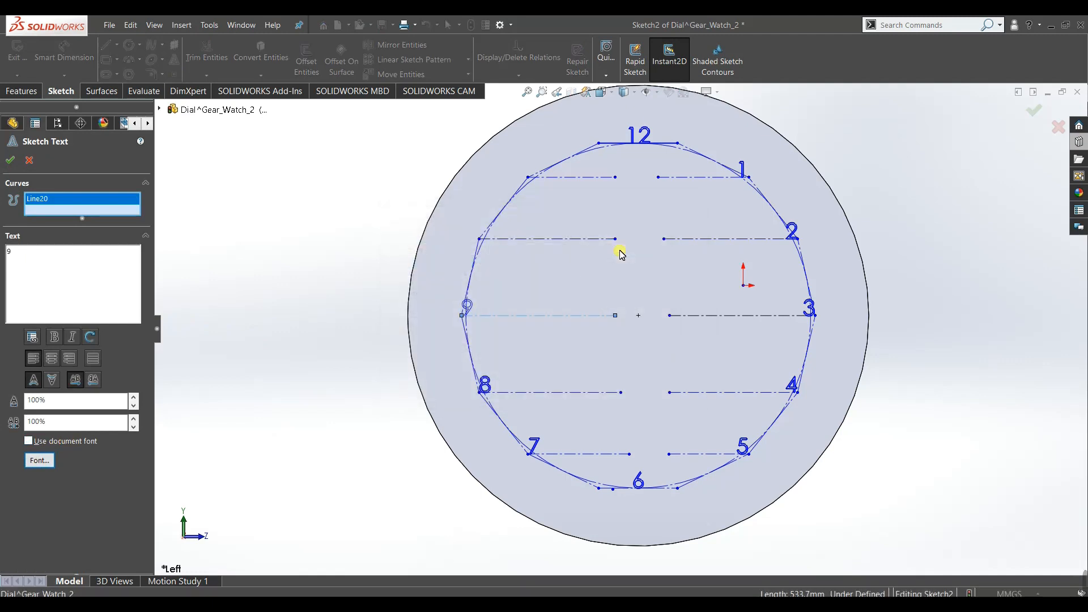
click(10, 160)
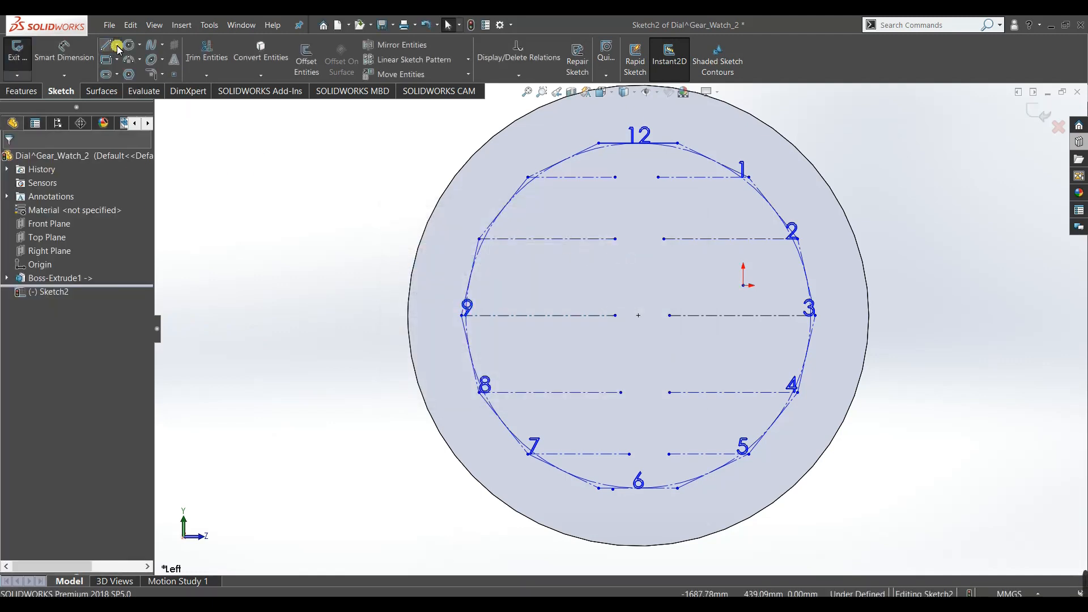
Add sketch text "10" left-aligned along the left centerline above the 9, in Century Gothic Regular matching the other numerals' height.
click(545, 239)
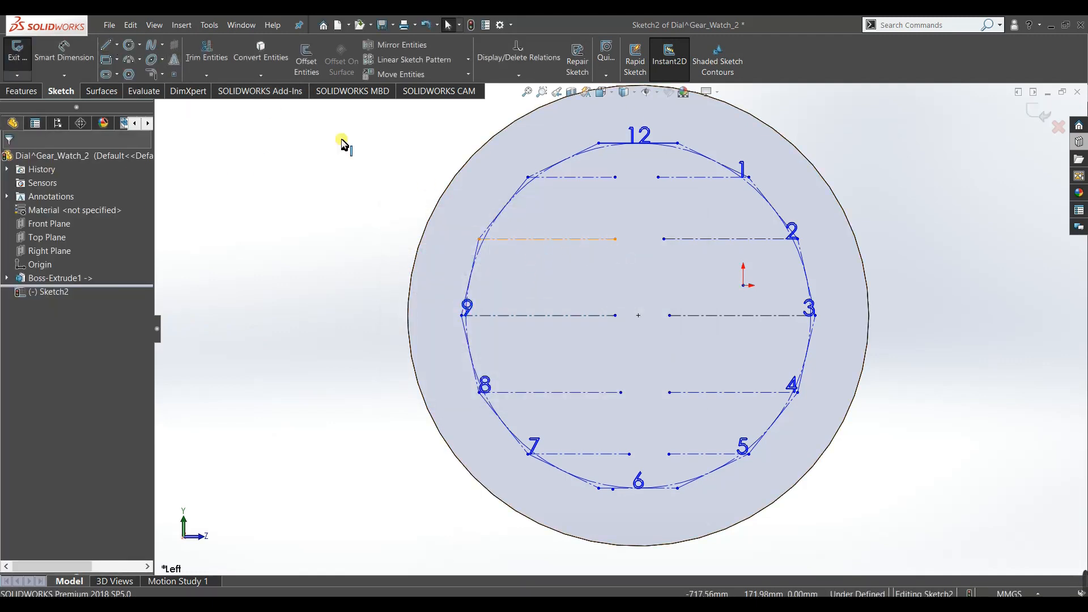
click(174, 59)
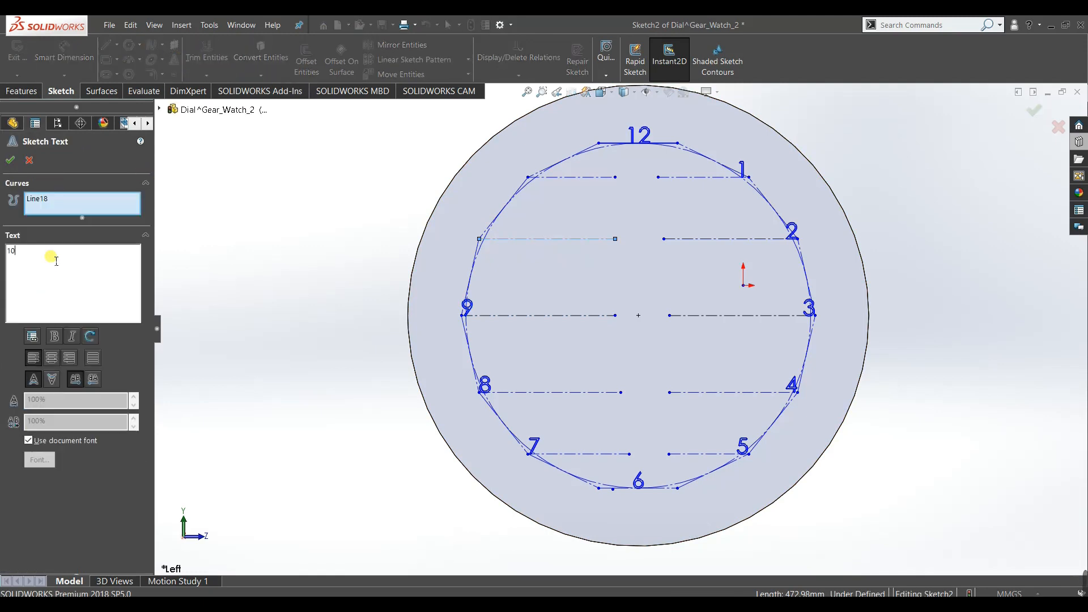
click(29, 441)
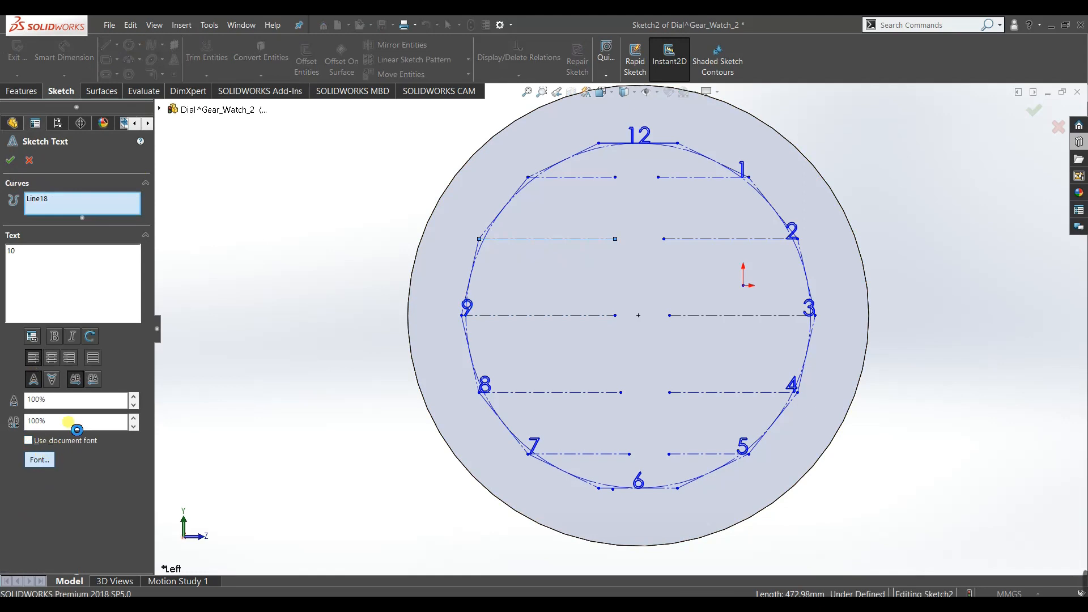
click(40, 460)
double_click(631, 245)
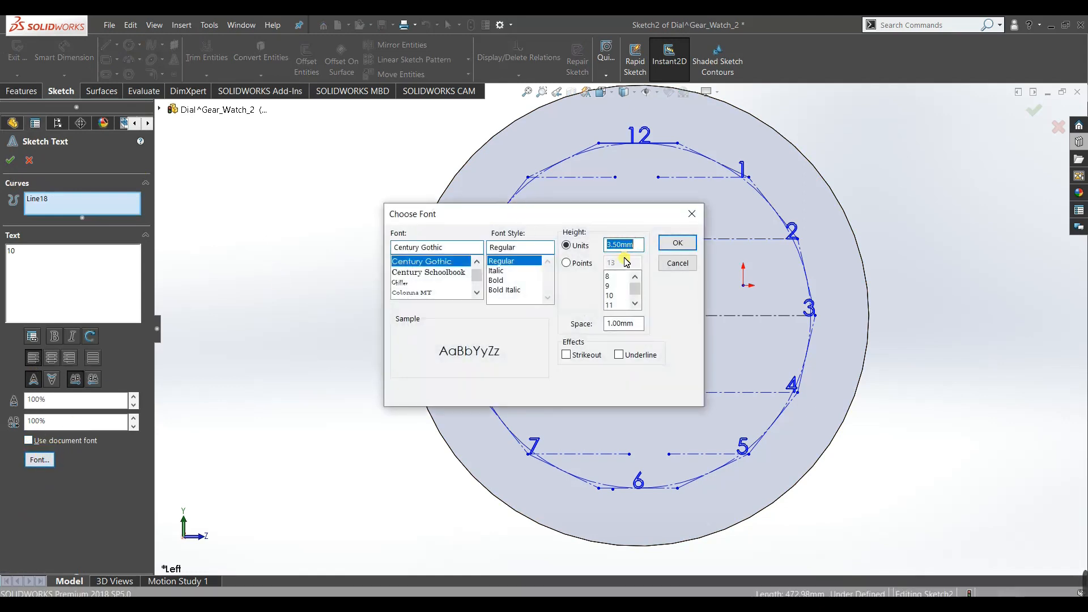
key(Return)
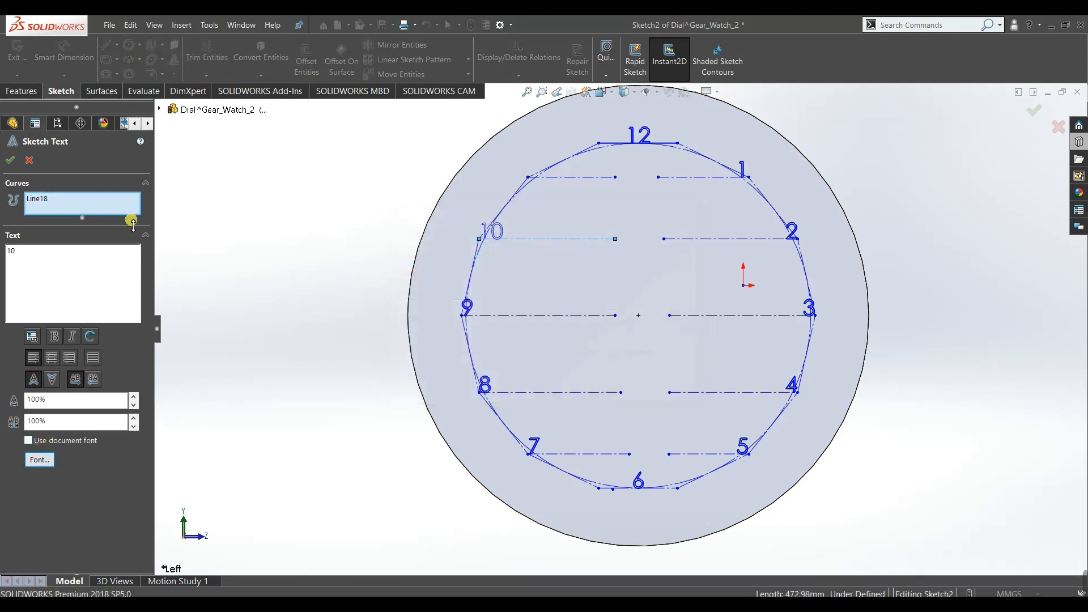
click(11, 161)
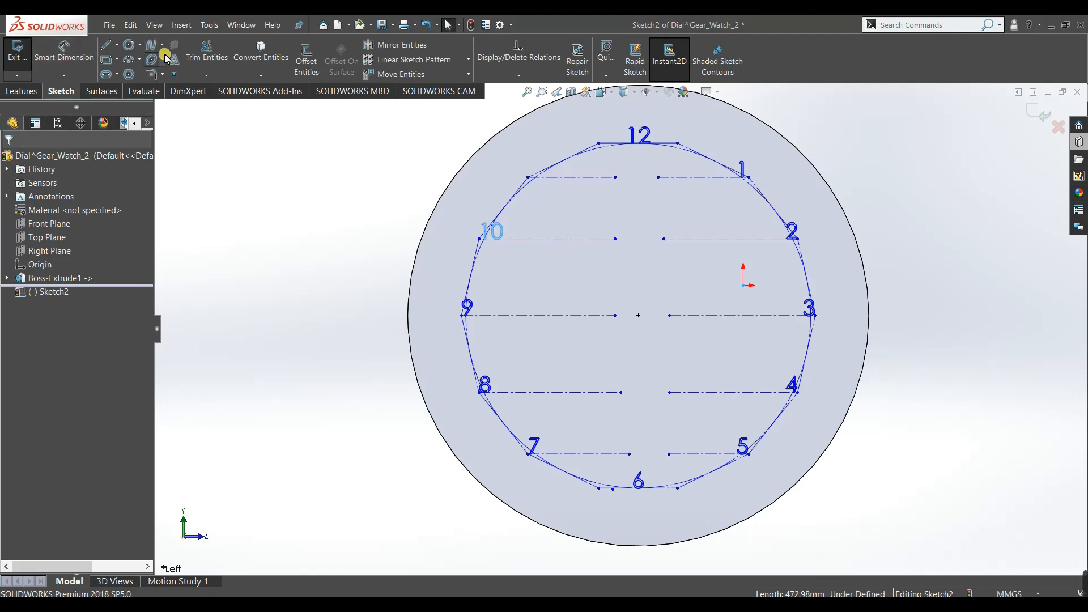
Add sketch text "11" left-aligned along the uppermost left centerline, using custom Century Gothic Regular at 55 mm height.
click(556, 185)
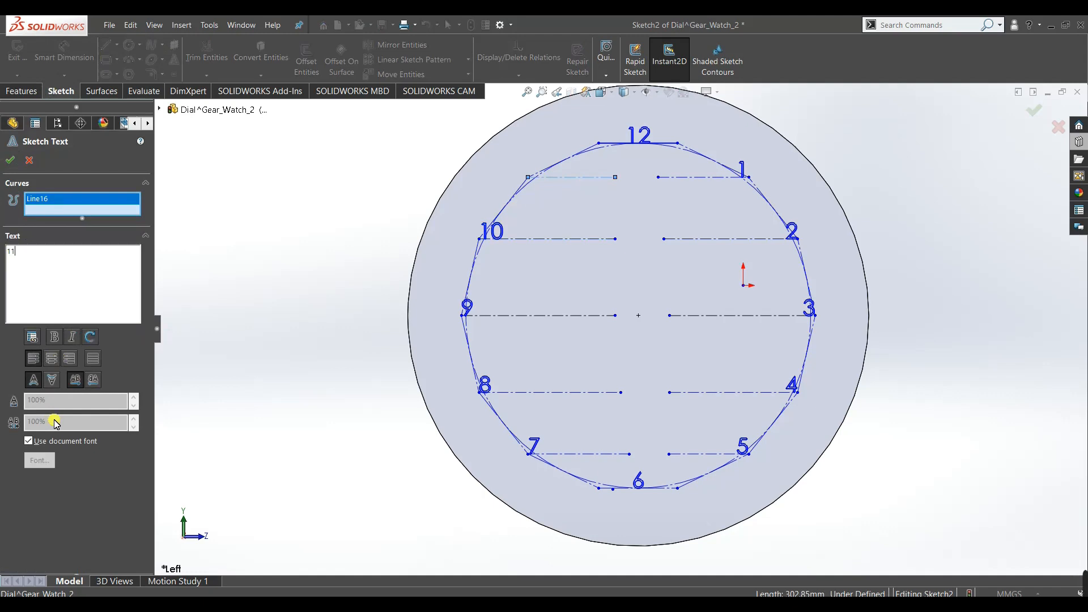
click(53, 447)
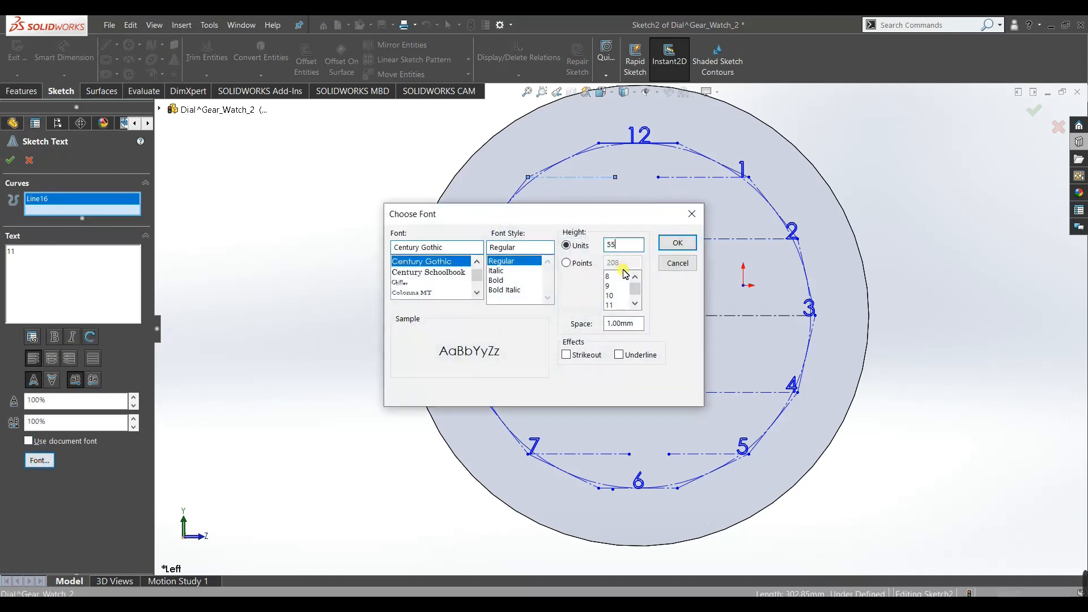
key(Return)
click(9, 160)
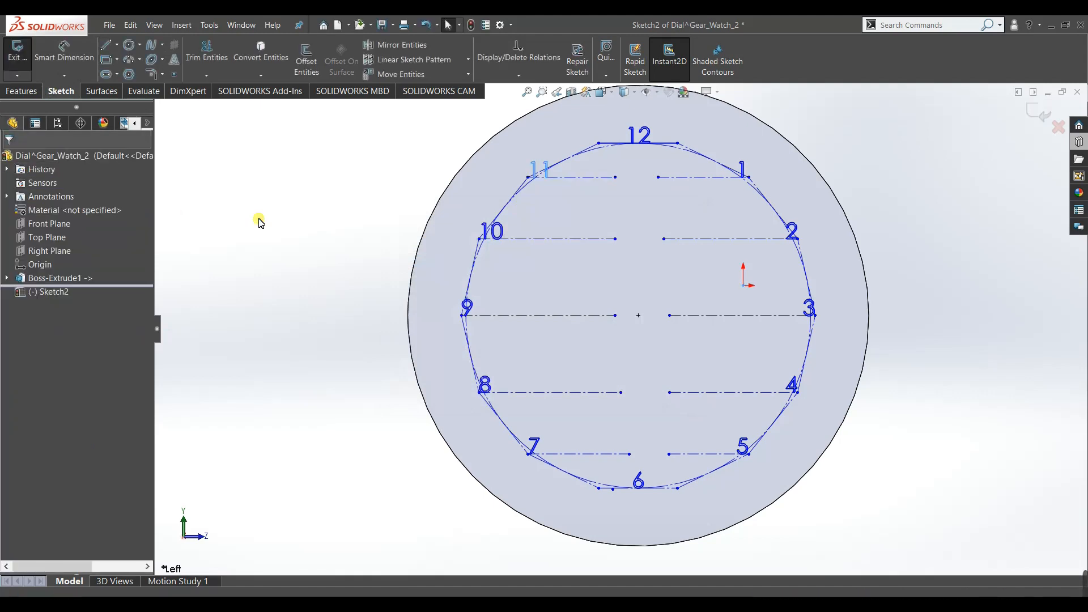
Convert the polygon's top side under the 12 to construction geometry and extrude the numeral sketch as a 1 mm blind boss.
click(616, 146)
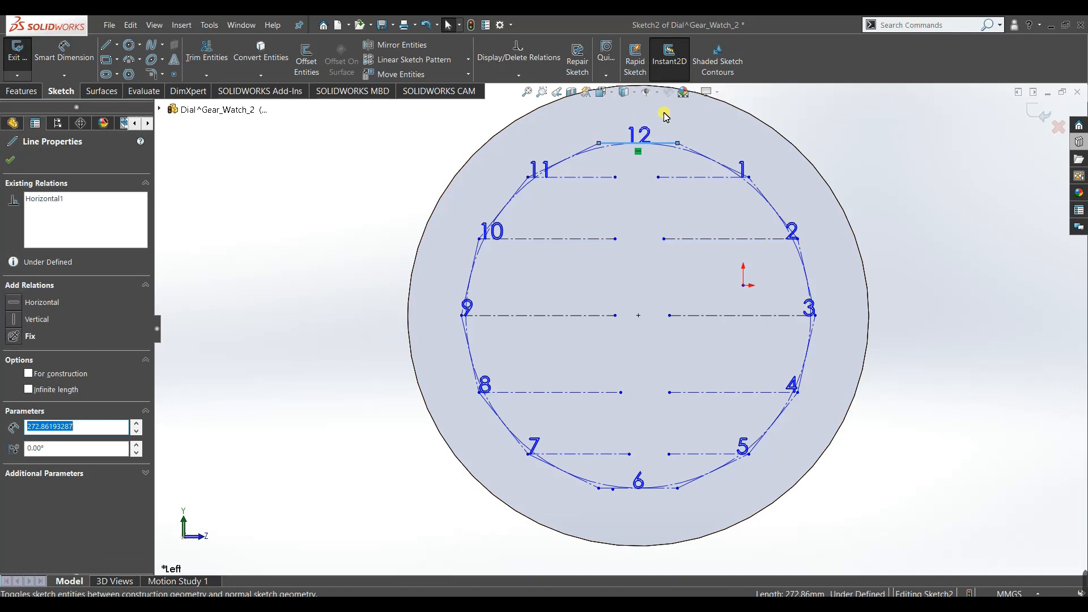
click(366, 206)
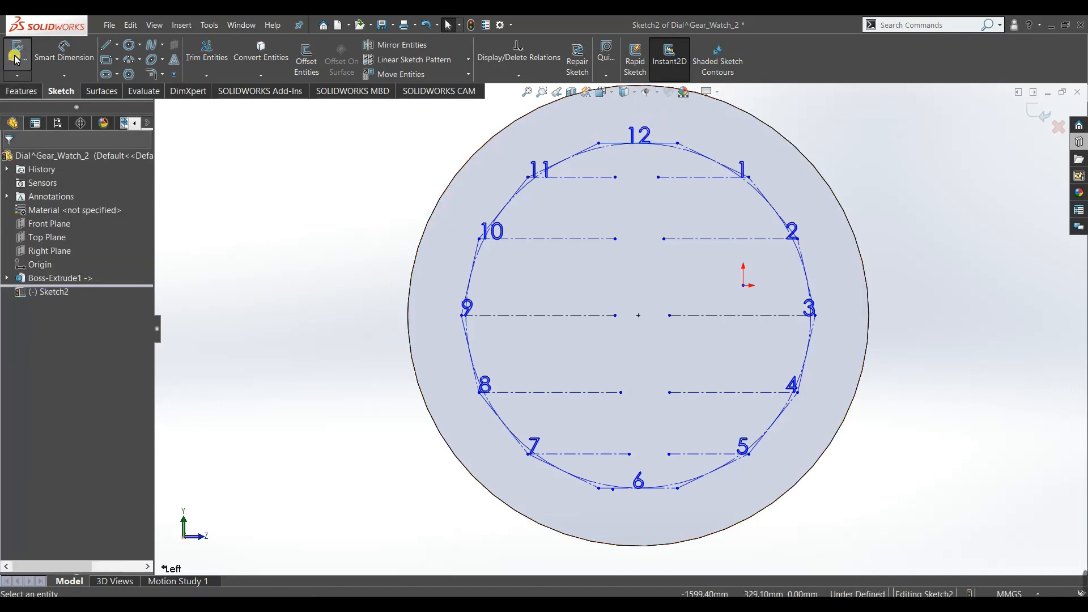
click(21, 90)
click(23, 63)
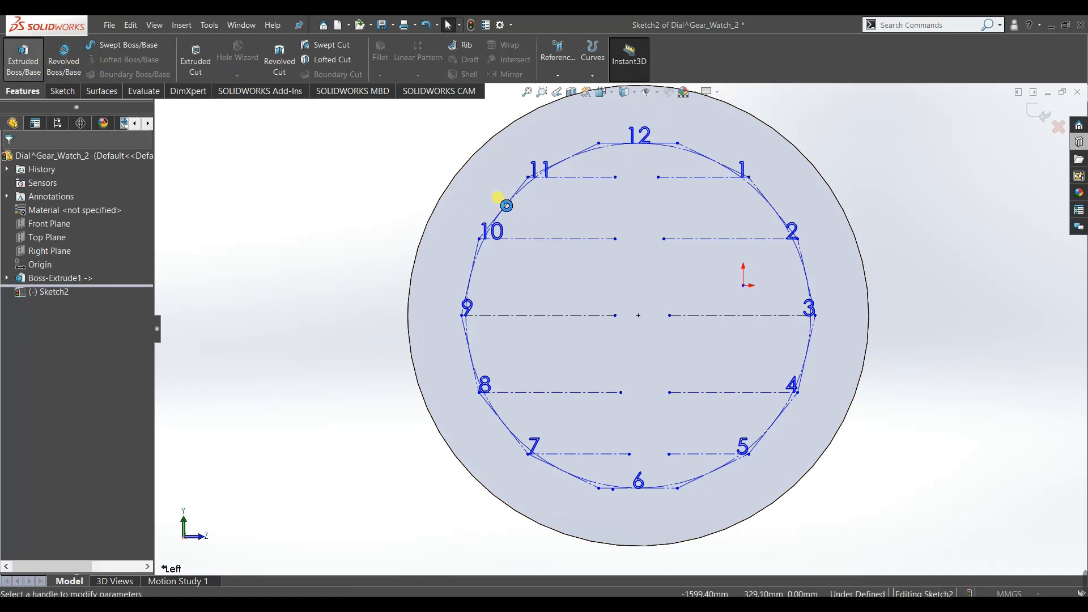
scroll(533, 204, down, 6)
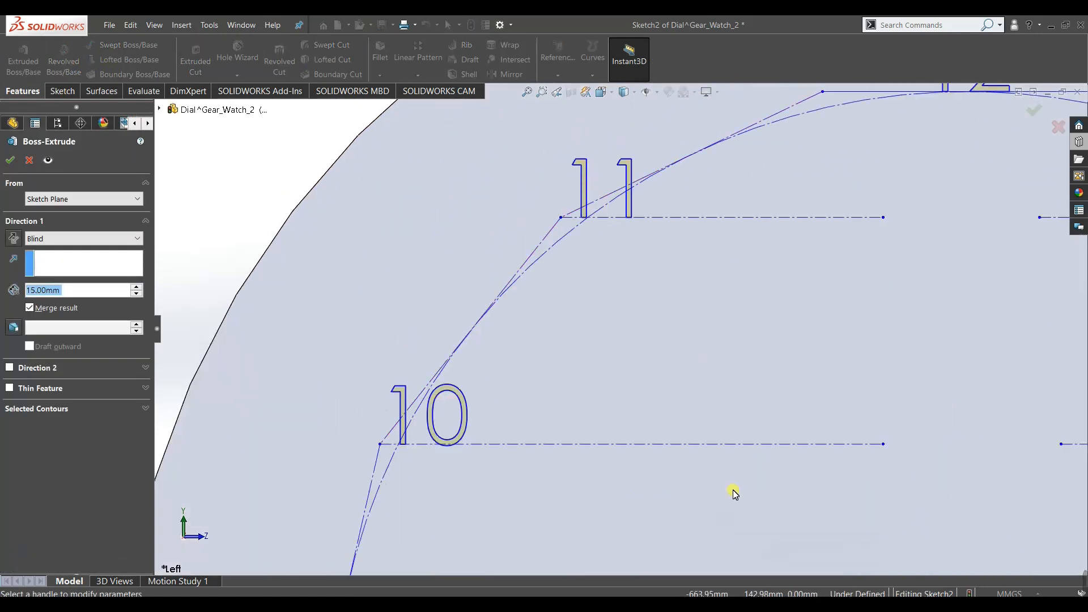
scroll(653, 411, up, 6)
middle_drag(381, 373, 442, 354)
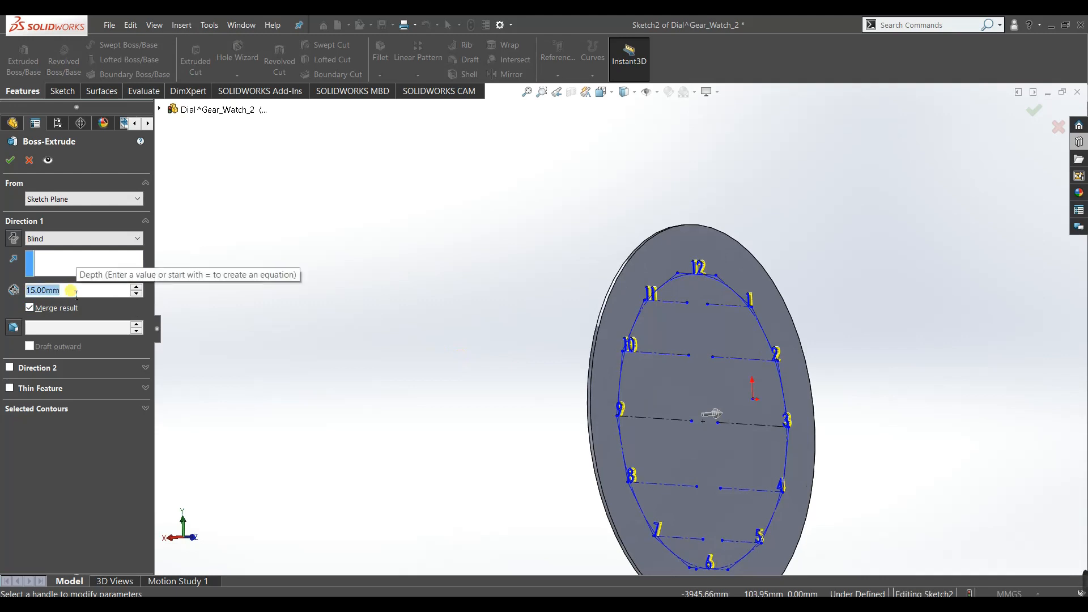
text(0.4)
key(Return)
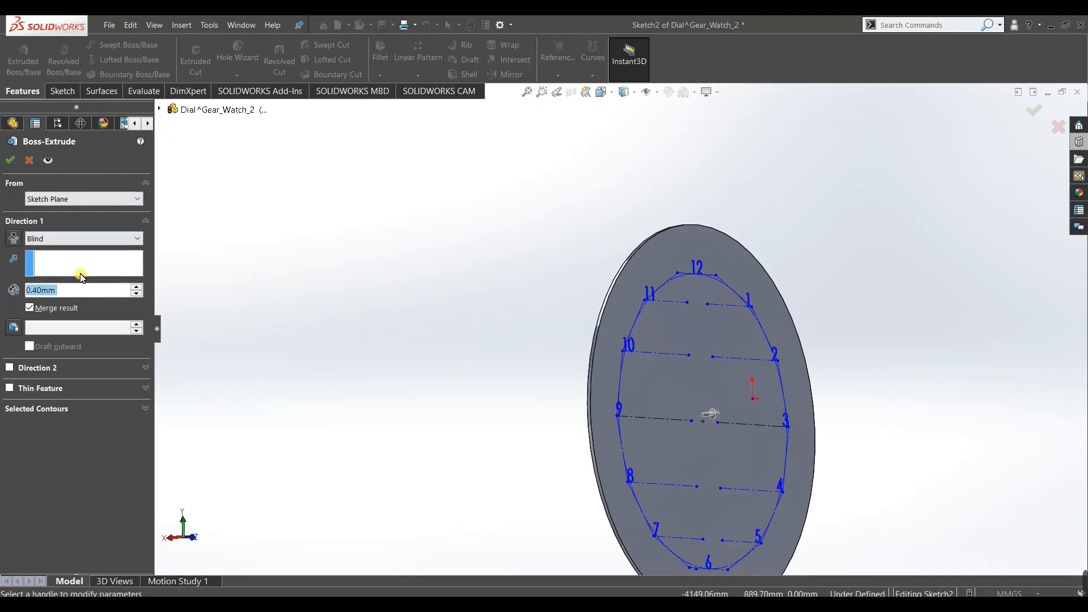
text(1)
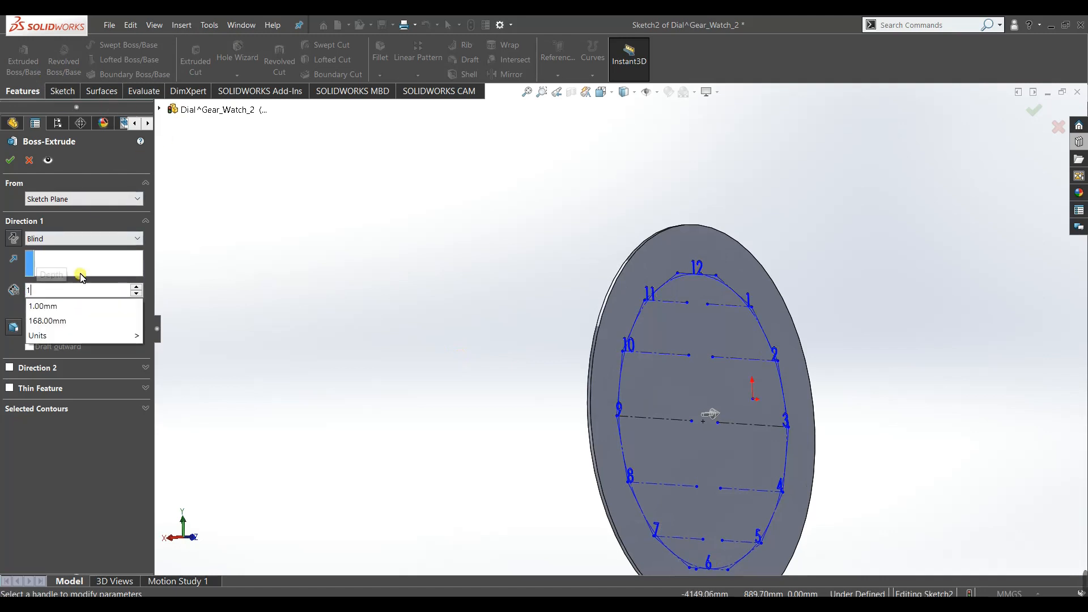
click(10, 160)
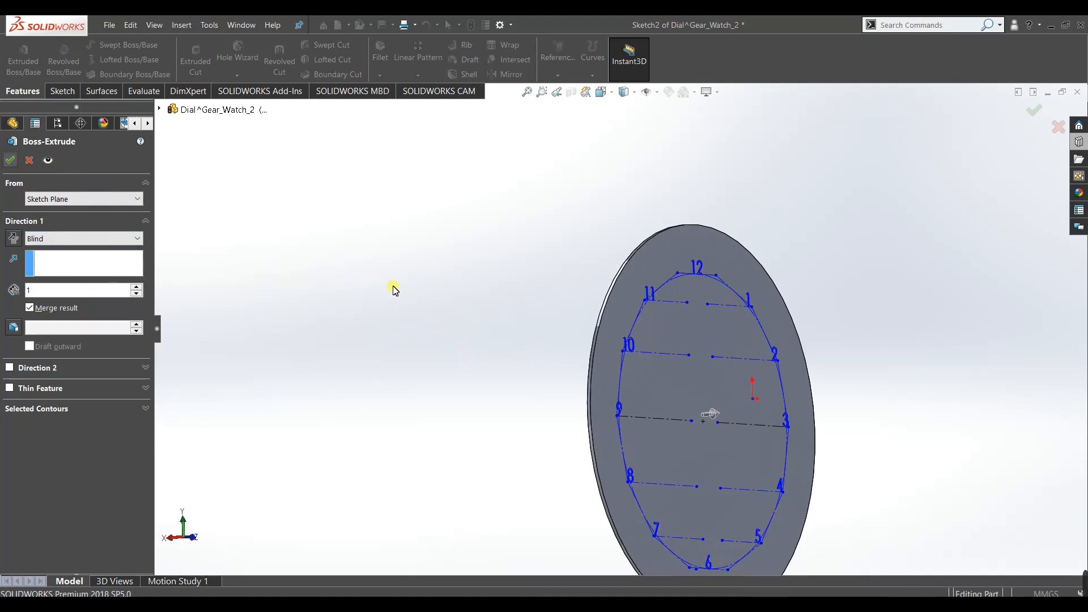
Start a sketch on the dial's numbered face and draw a circle about 81 mm in diameter at its centre.
middle_drag(393, 361, 318, 396)
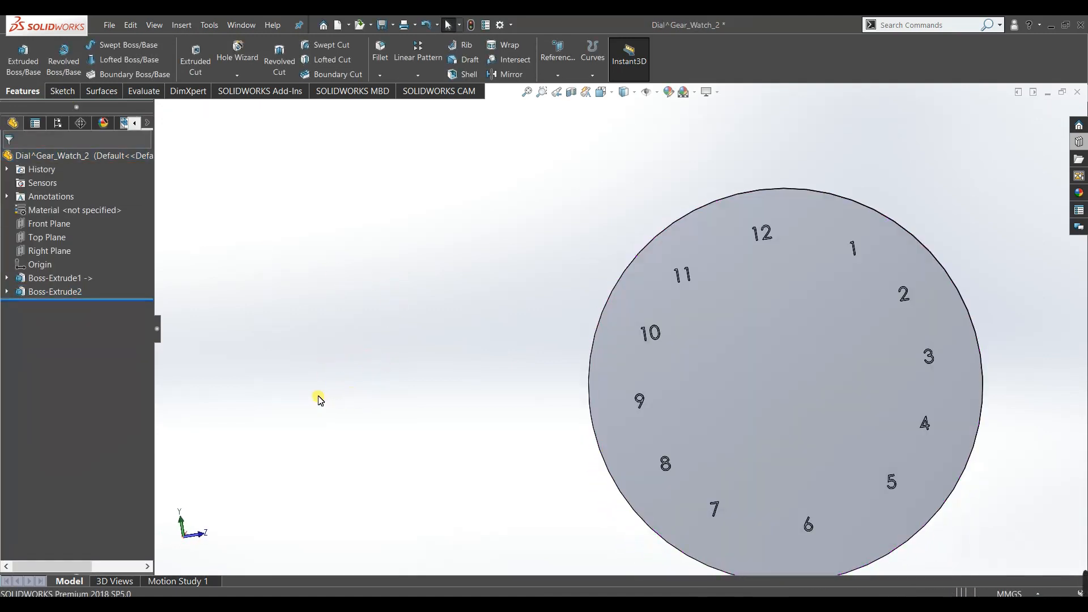
key(space)
click(440, 408)
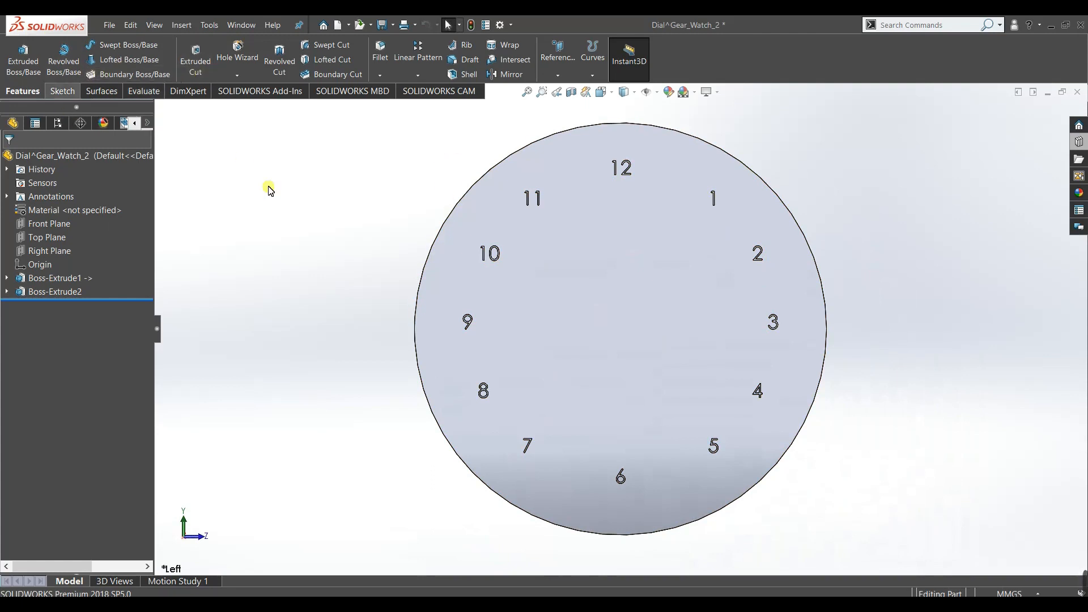
click(630, 258)
click(622, 243)
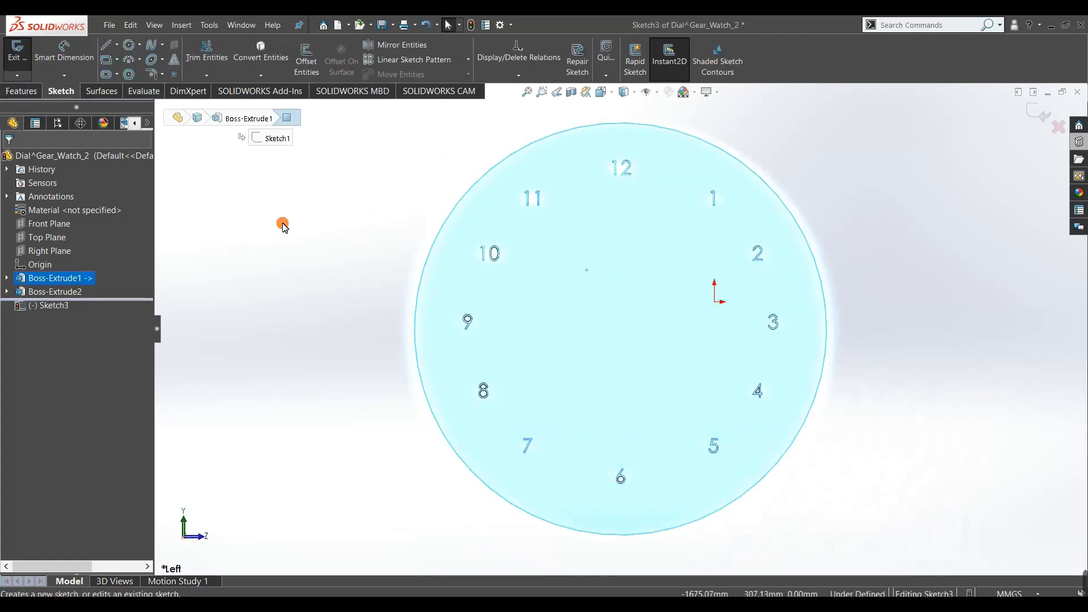
click(283, 225)
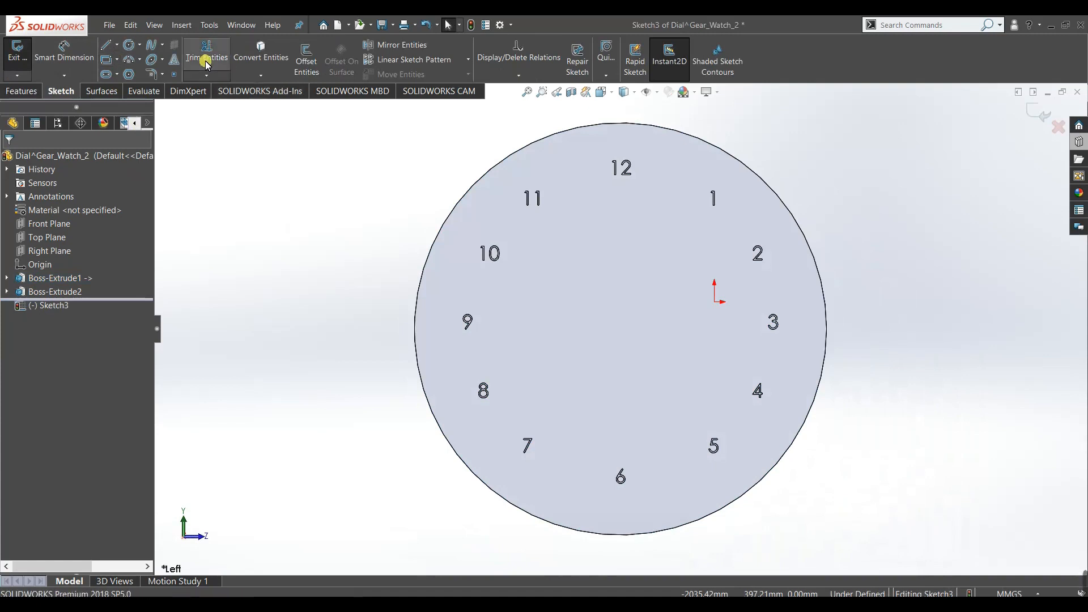
click(130, 45)
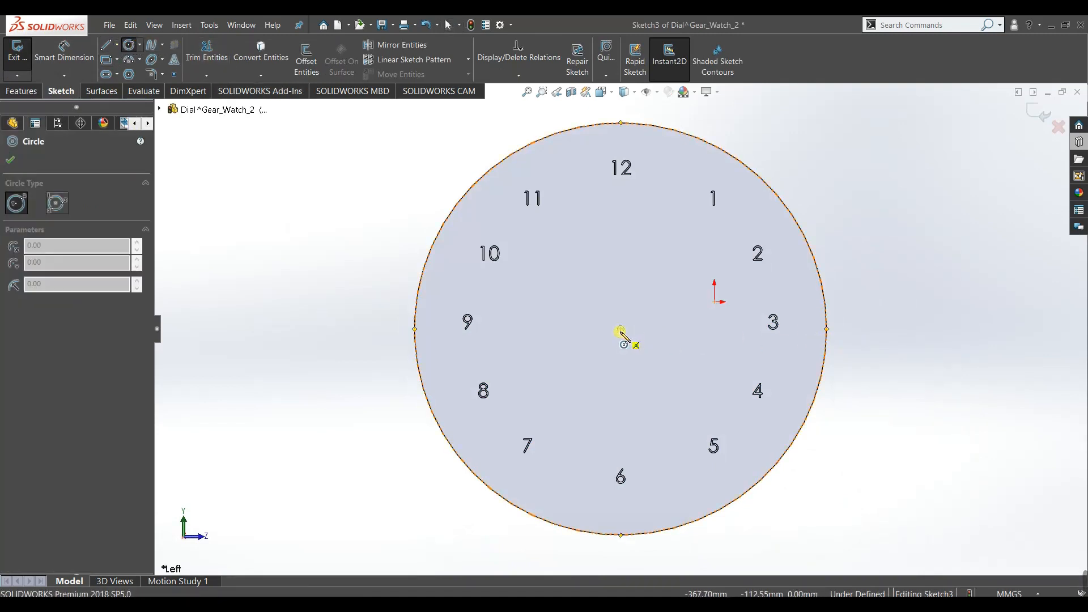
click(620, 329)
click(629, 336)
Dimension the central circle's diameter to 9 mm.
right_drag(367, 400, 369, 331)
click(628, 337)
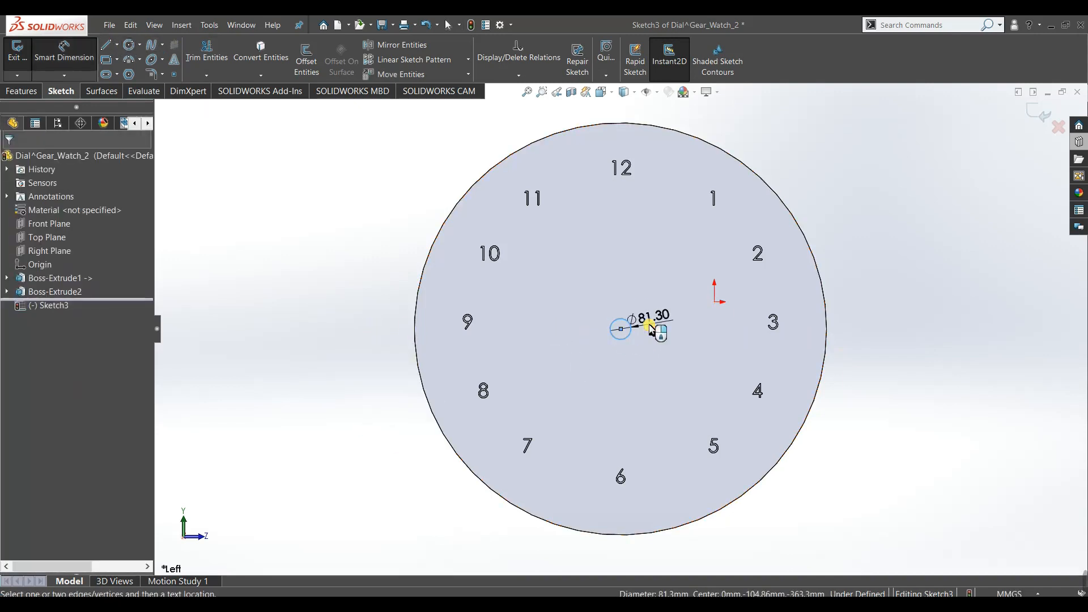
click(651, 329)
text(9)
key(Return)
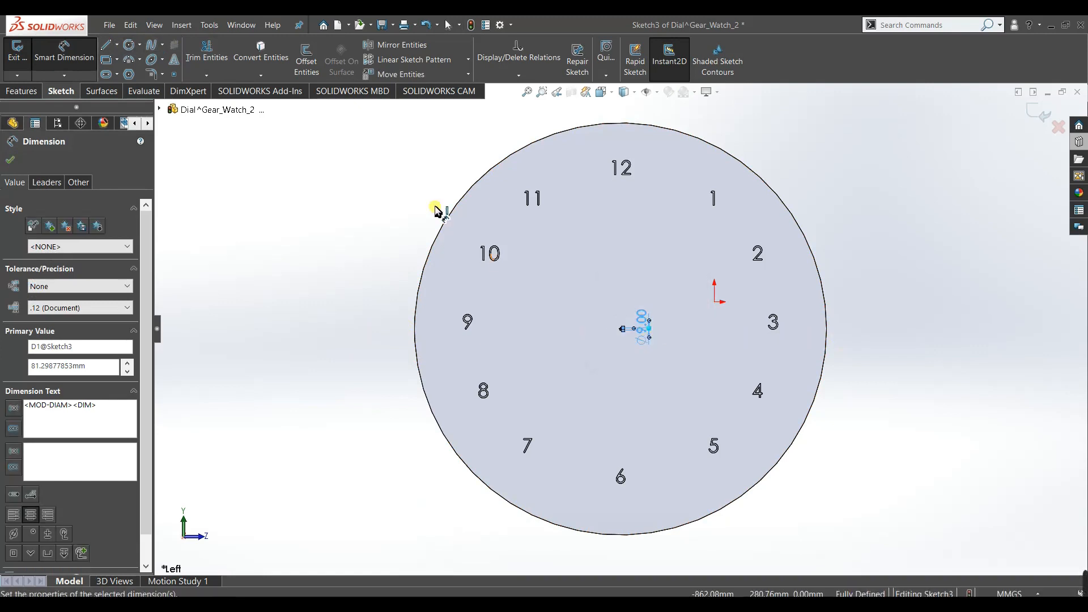
click(10, 159)
click(22, 91)
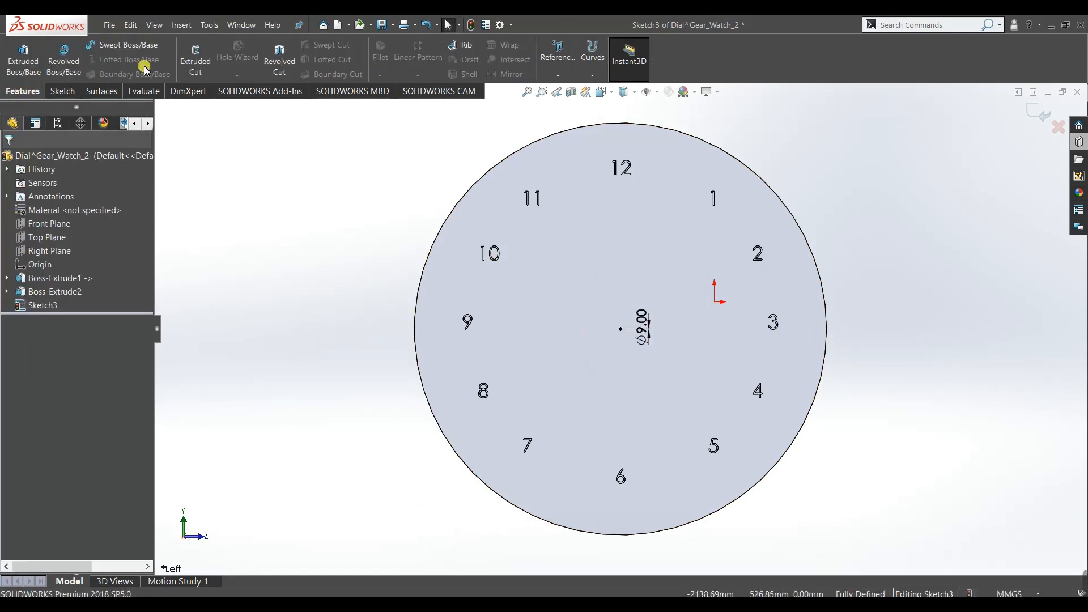
Cut the 9 mm central circle through the dial with an Extruded Cut.
click(80, 240)
click(78, 261)
click(10, 160)
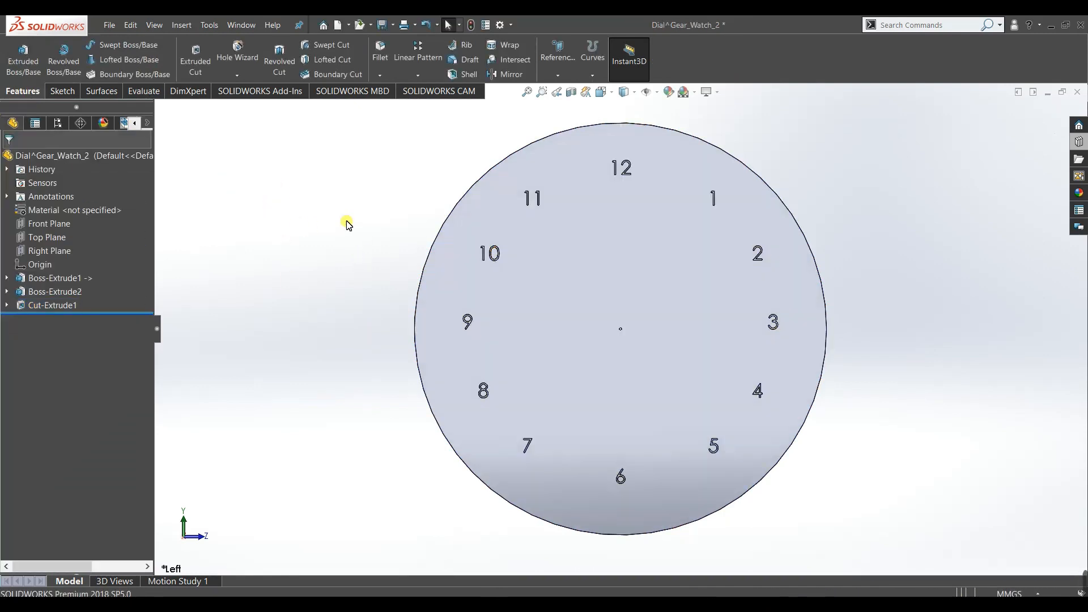
Return to the Gear_Watch_2 assembly and rebuild it with the changed dial.
key(ctrl+Tab)
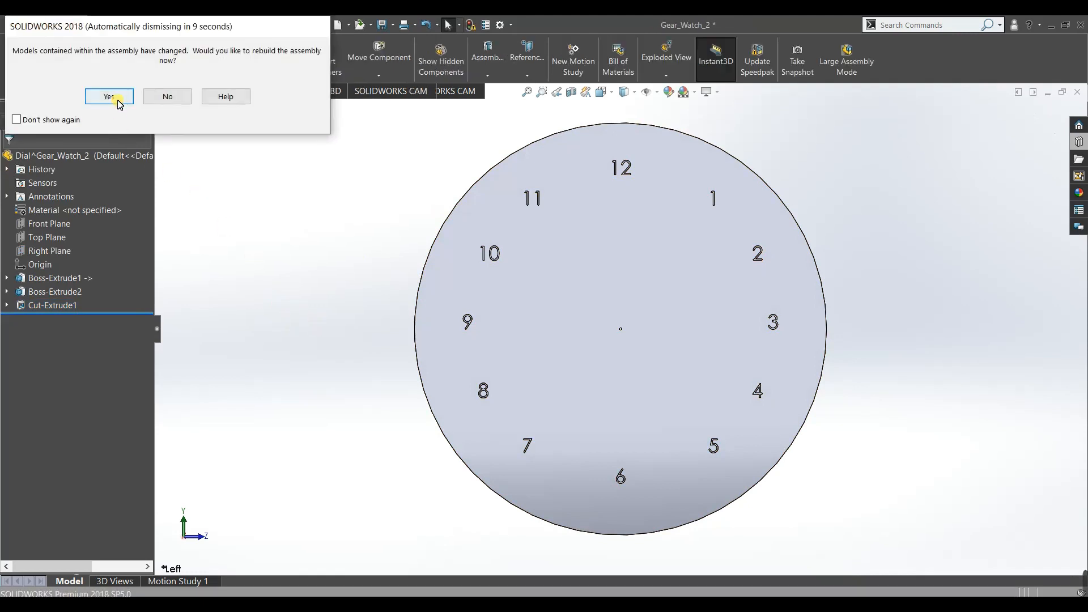
click(108, 96)
scroll(537, 322, down, 4)
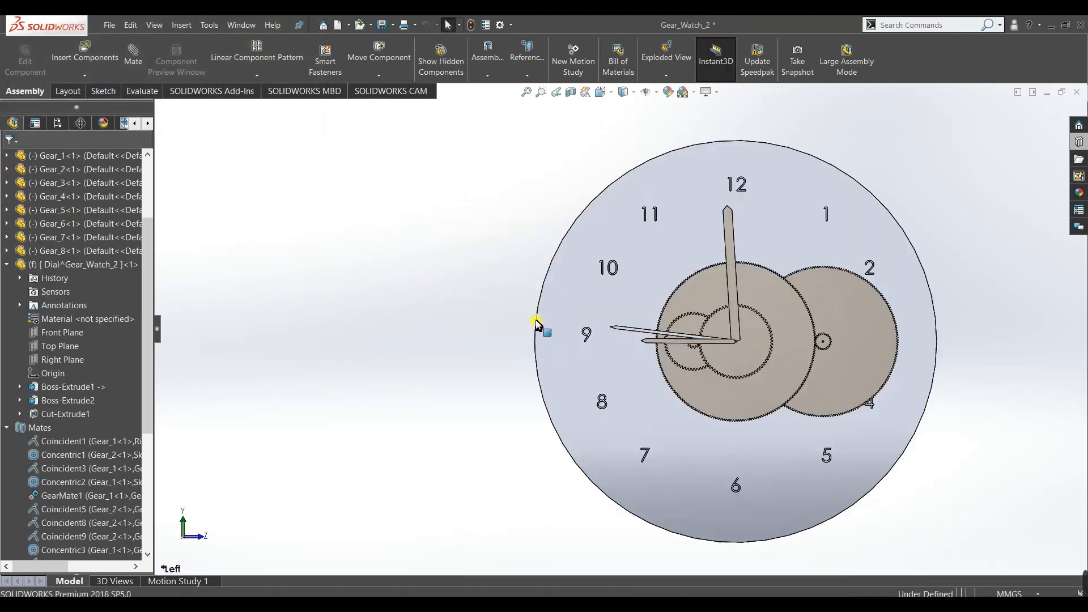
Float the fixed Dial component so that it can be moved in the assembly.
scroll(464, 347, up, 4)
click(605, 321)
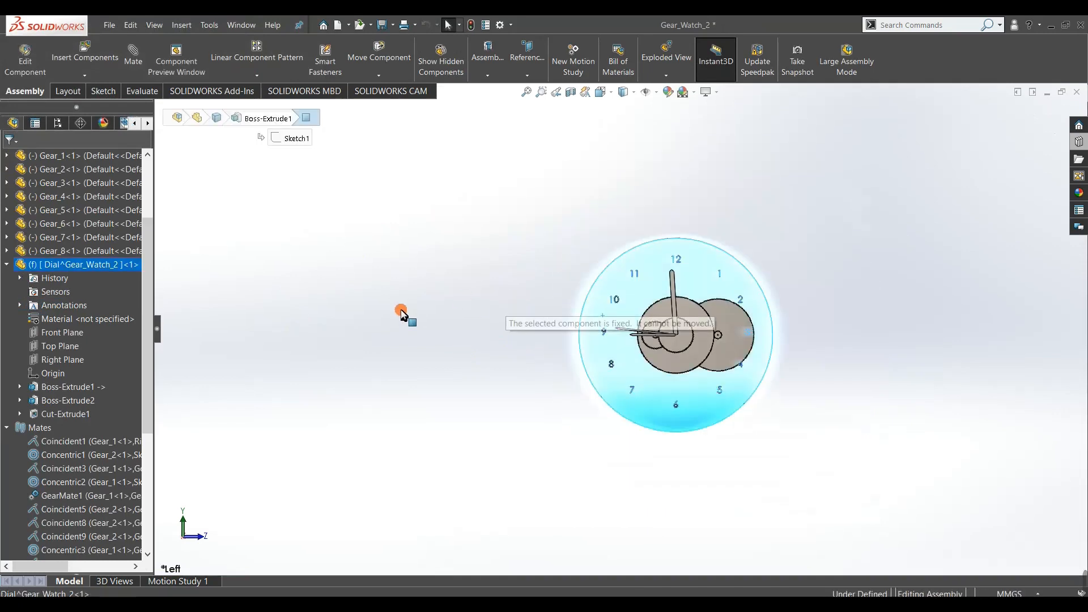
right_click(599, 302)
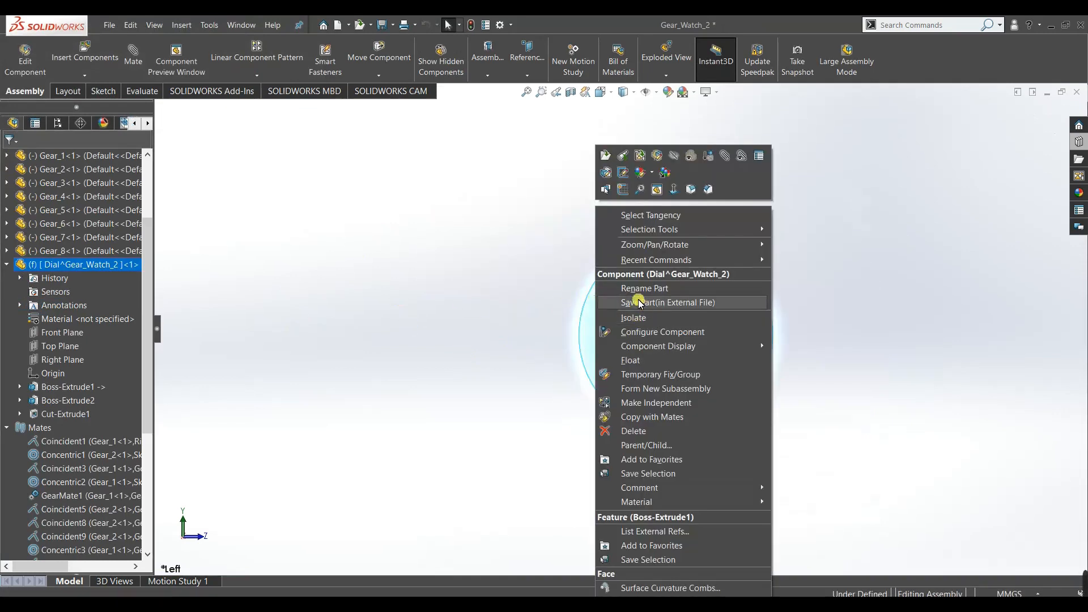
click(515, 331)
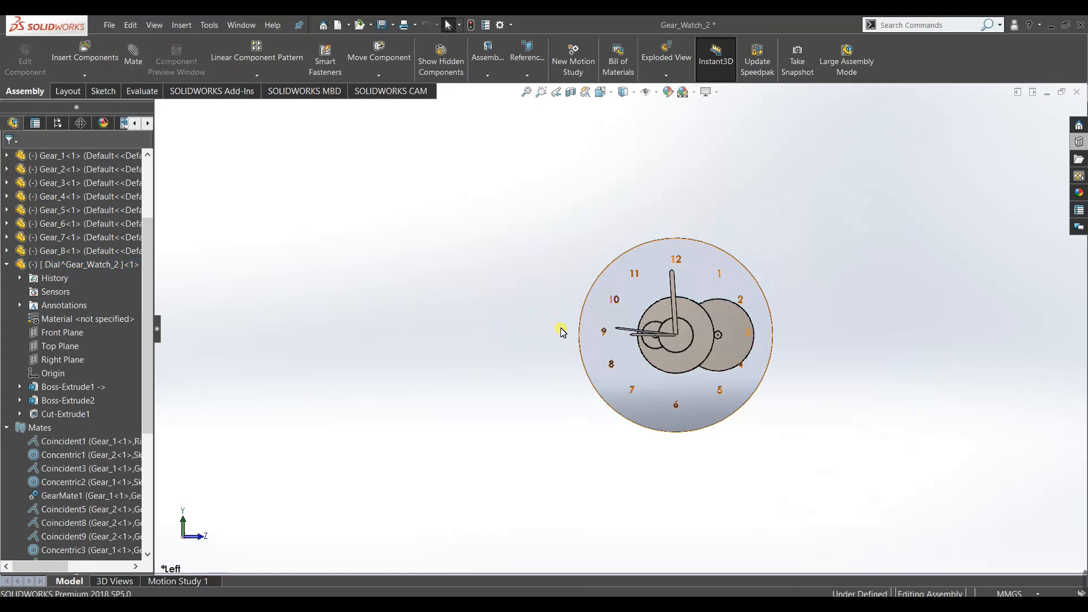
Move the floating dial sideways, clear of the gears and clock hands.
scroll(595, 357, down, 3)
middle_drag(518, 461, 570, 342)
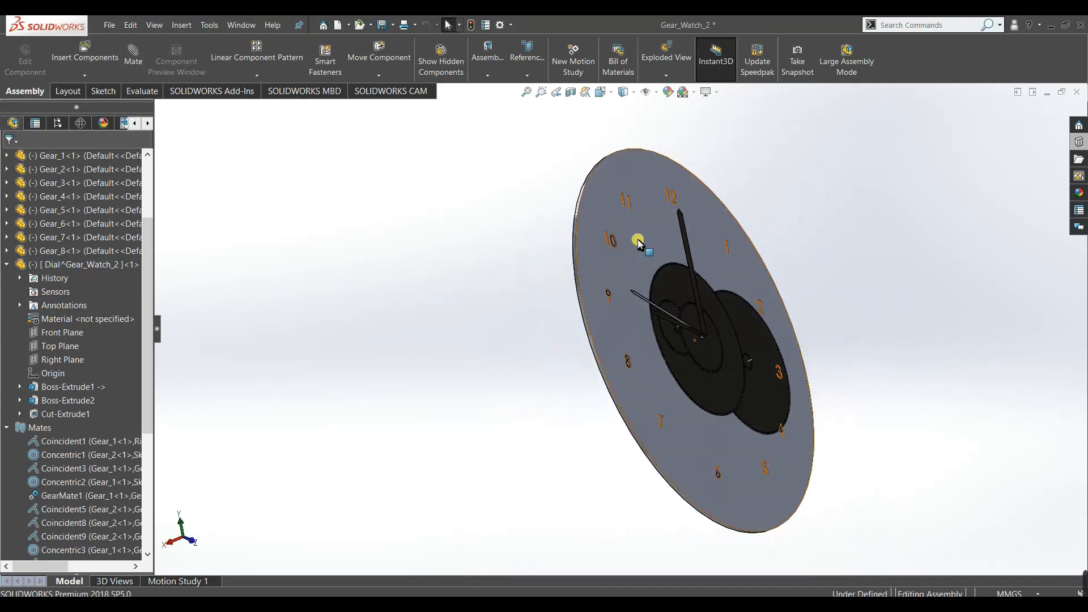
click(598, 237)
click(416, 251)
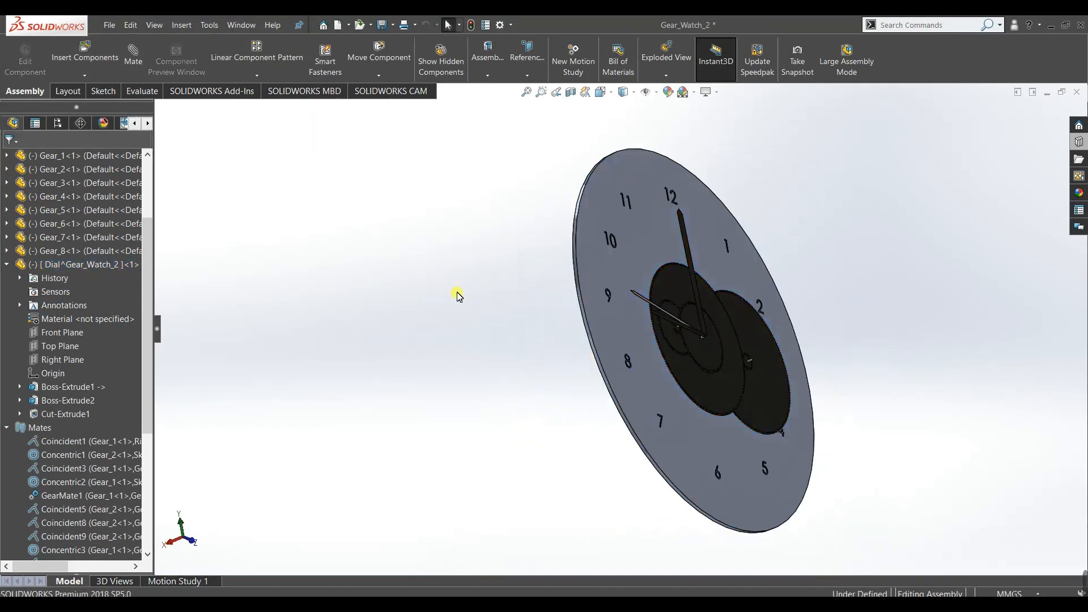
middle_drag(456, 294, 421, 333)
scroll(421, 333, up, 1)
click(575, 249)
drag(576, 249, 287, 274)
click(270, 376)
Add a Concentric mate between the dial's outer circular edge and the cylindrical face of the Gear_8 shaft.
scroll(270, 376, down, 5)
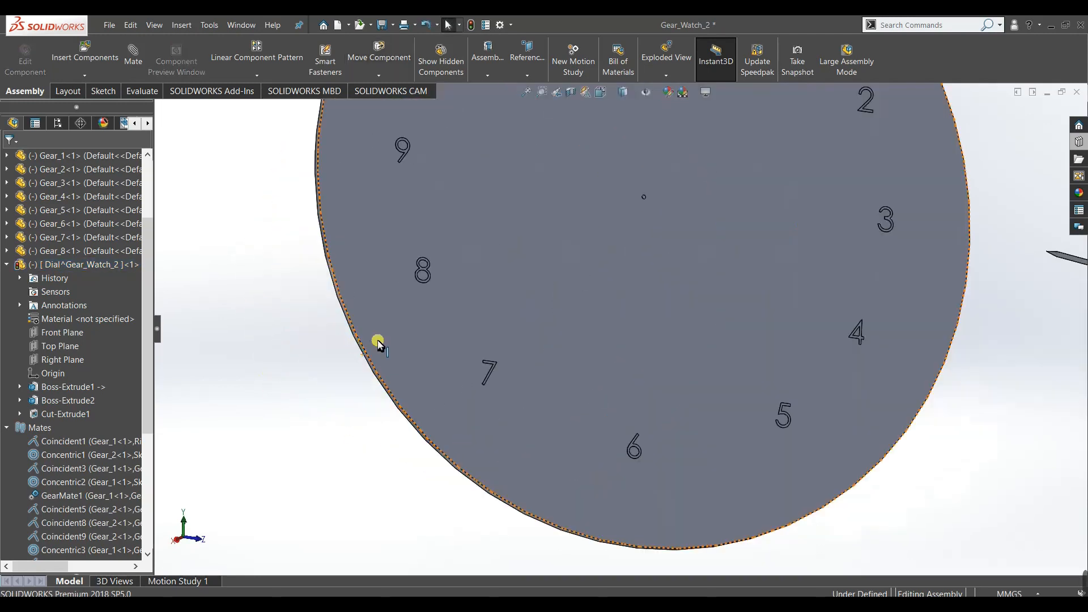
click(357, 335)
scroll(901, 365, up, 5)
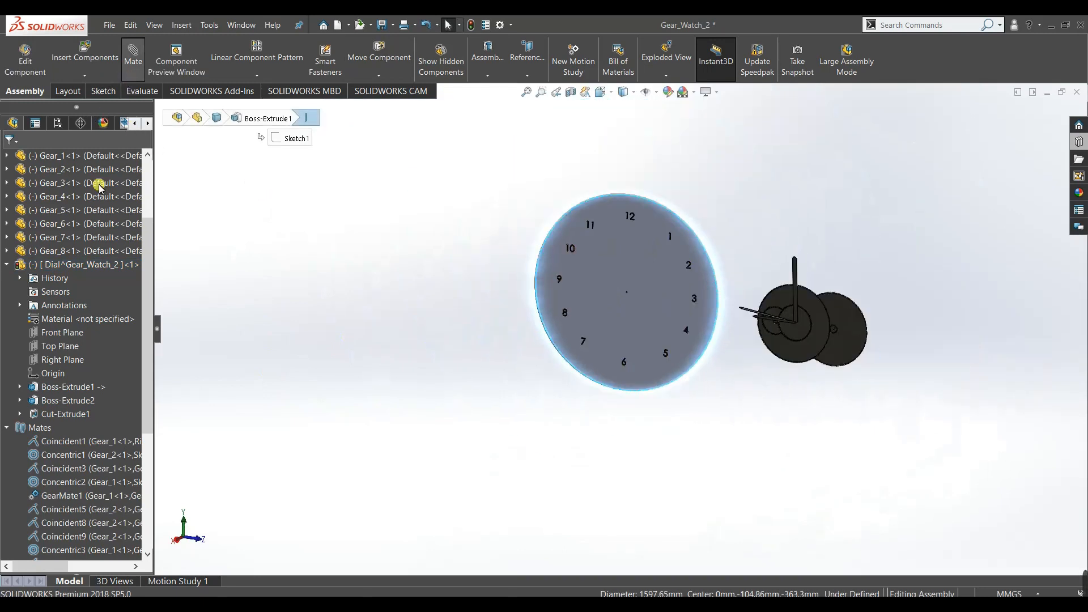
scroll(785, 322, down, 10)
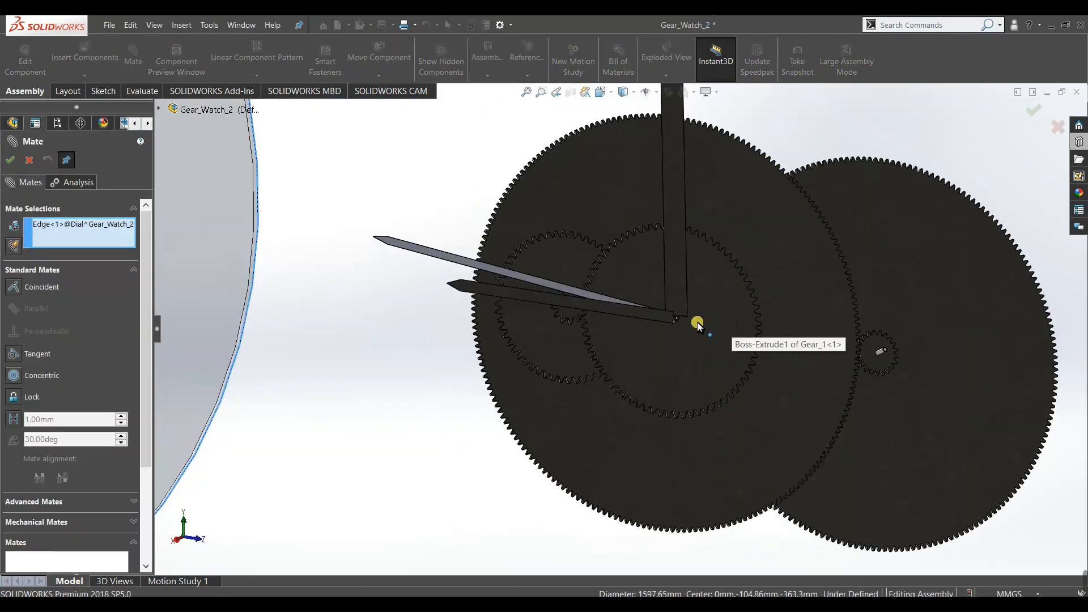
middle_drag(643, 327, 642, 283)
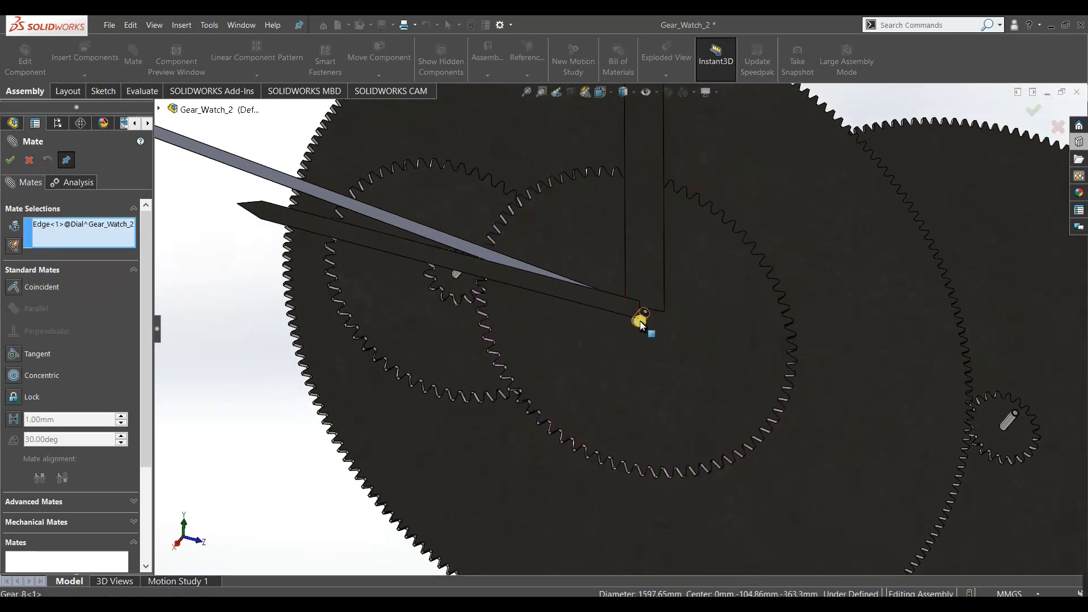
click(644, 324)
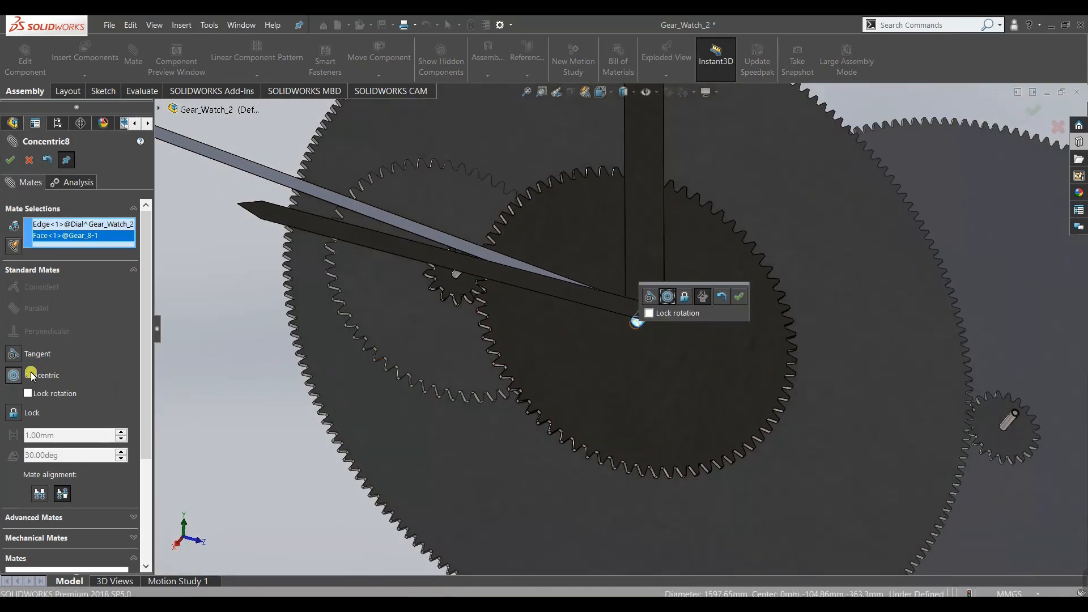
click(9, 161)
Add a 5 mm Distance mate between the underside face of the Gear_8 hand and the dial's numbered face.
scroll(364, 246, up, 5)
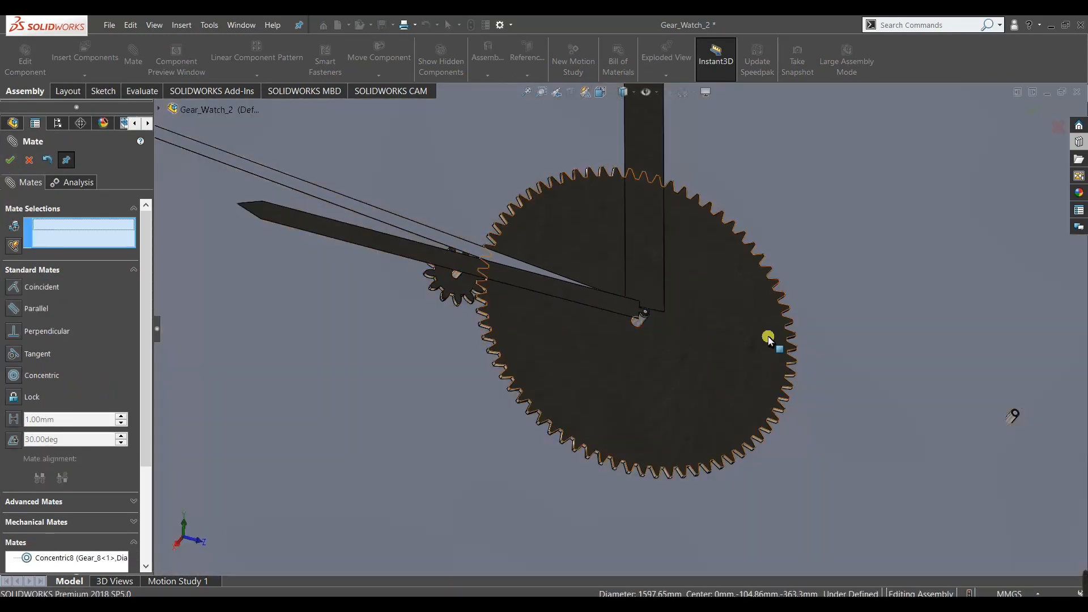
scroll(652, 361, down, 3)
middle_drag(651, 359, 603, 288)
scroll(645, 343, down, 8)
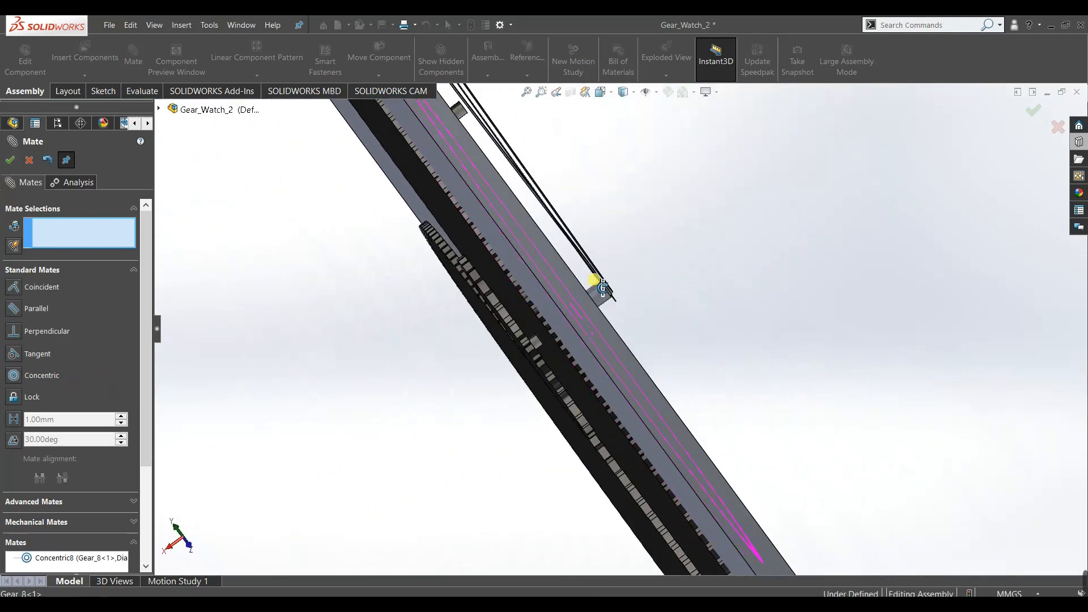
scroll(603, 298, down, 5)
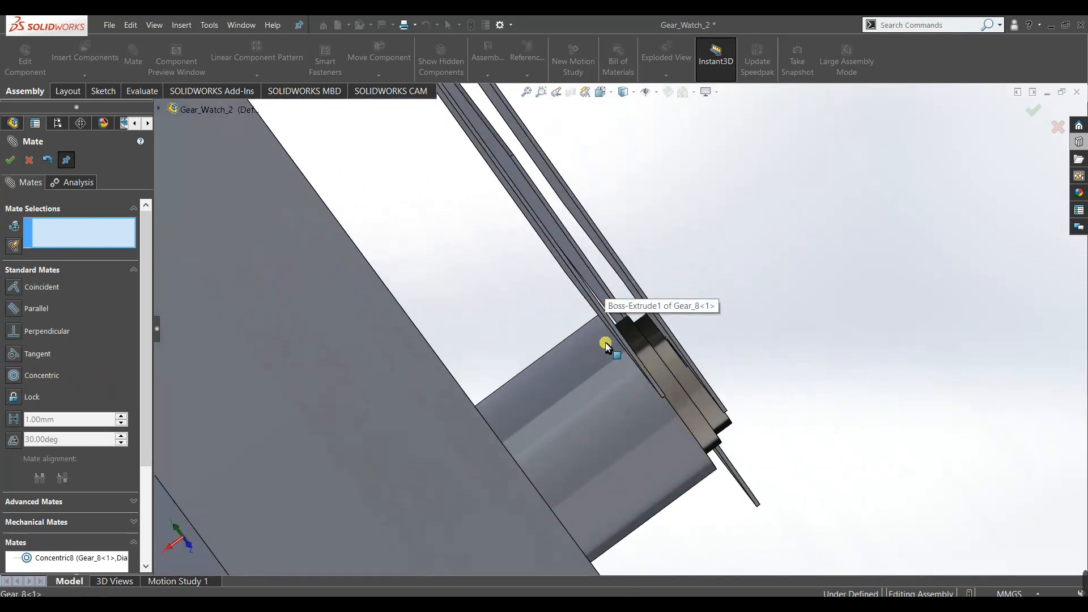
scroll(606, 343, down, 3)
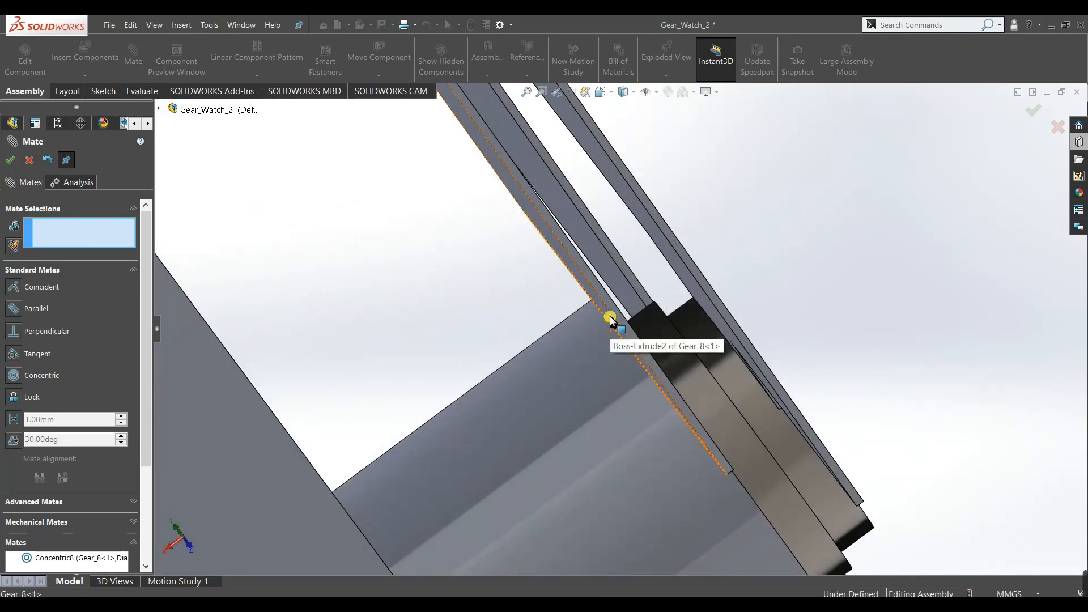
click(611, 320)
scroll(612, 316, up, 4)
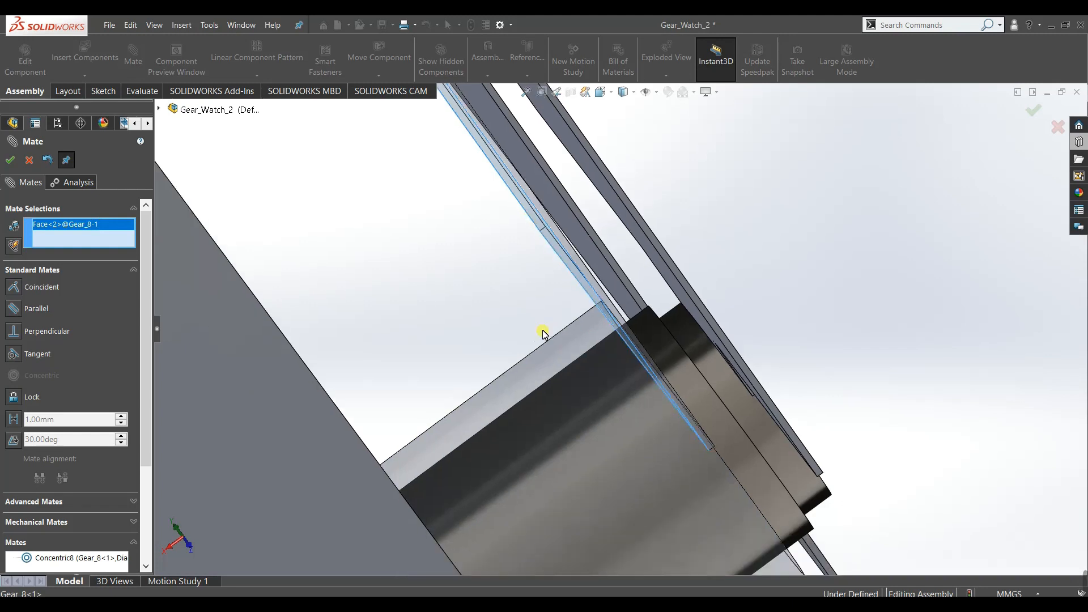
scroll(543, 330, up, 3)
middle_drag(543, 330, 473, 362)
scroll(487, 358, up, 3)
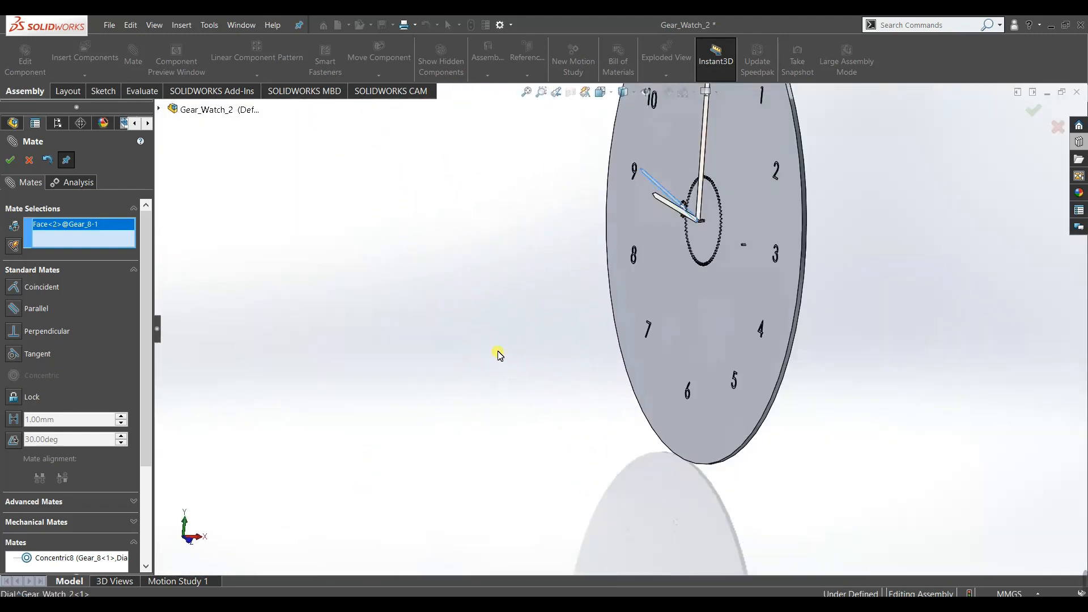
click(697, 319)
middle_drag(477, 366, 482, 339)
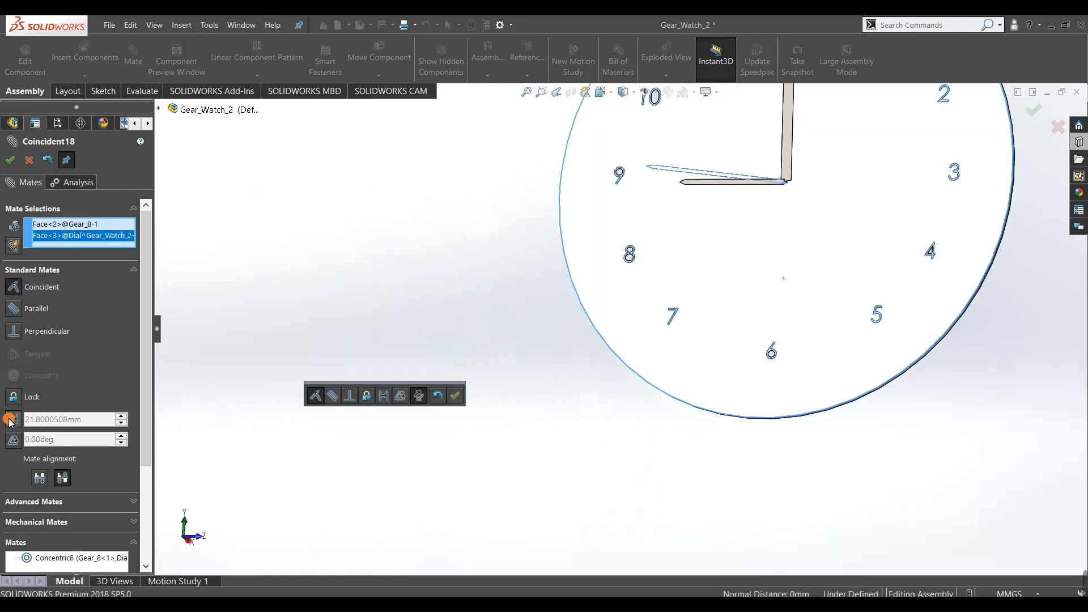
click(12, 420)
double_click(56, 420)
text(5)
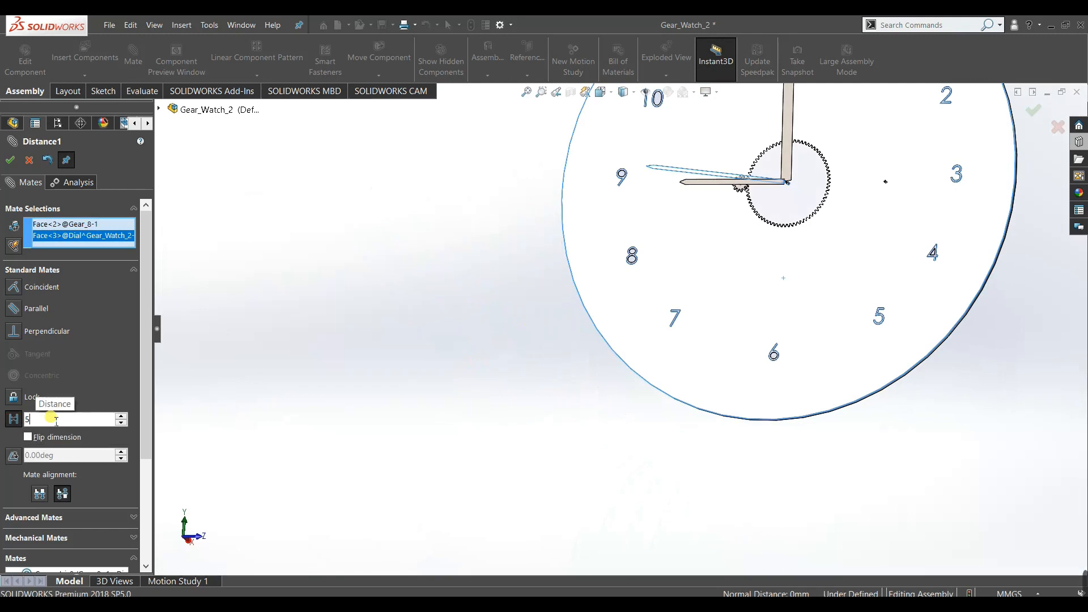
key(Return)
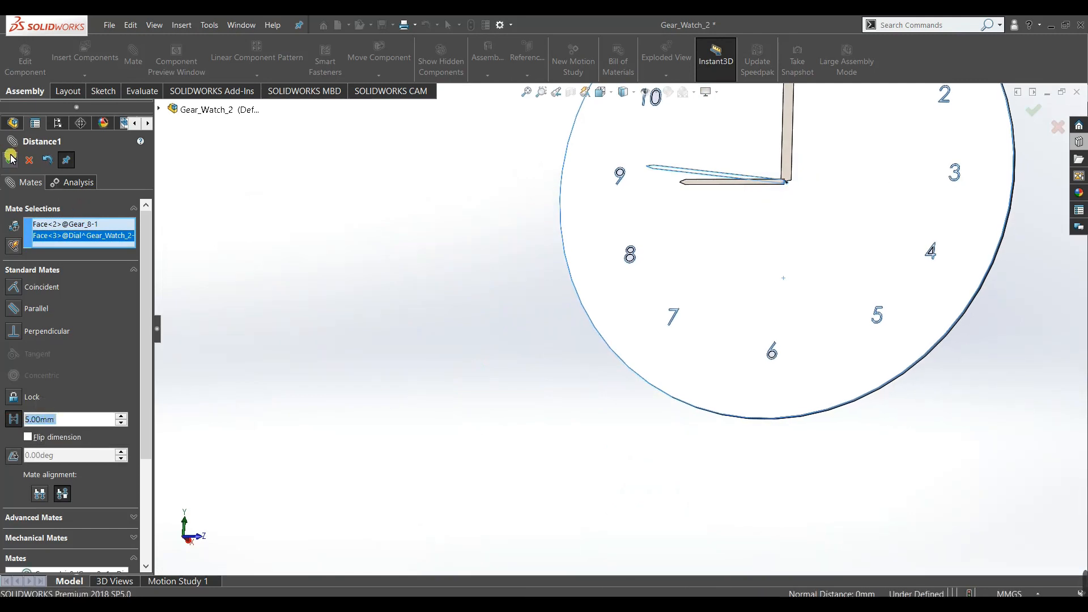
click(11, 158)
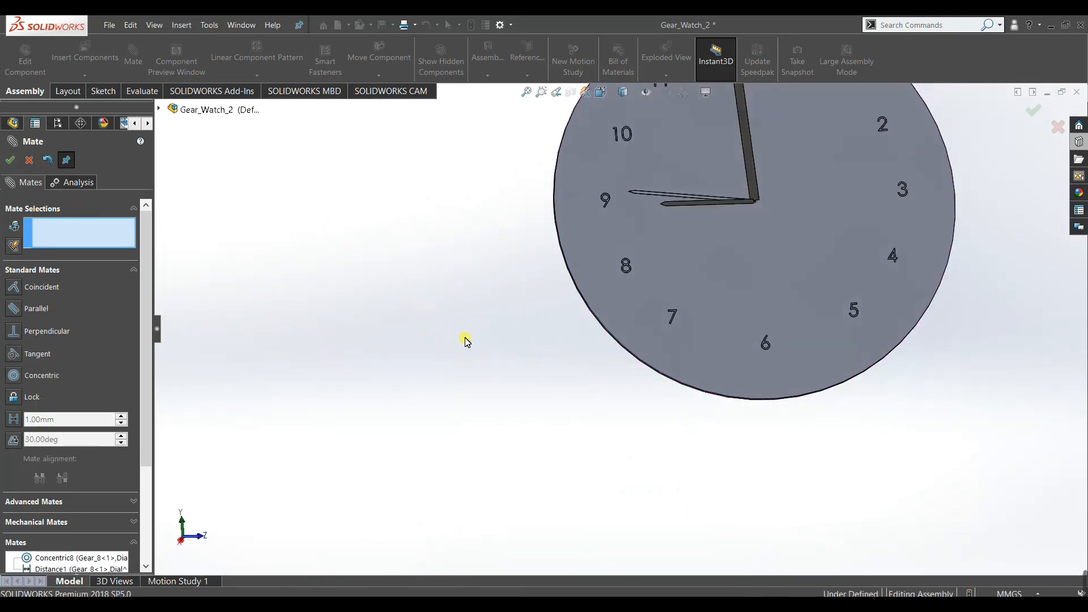
Show the clock in the Left view, finish mating and turn the minute hand to test the gear train.
key(z)
key(space)
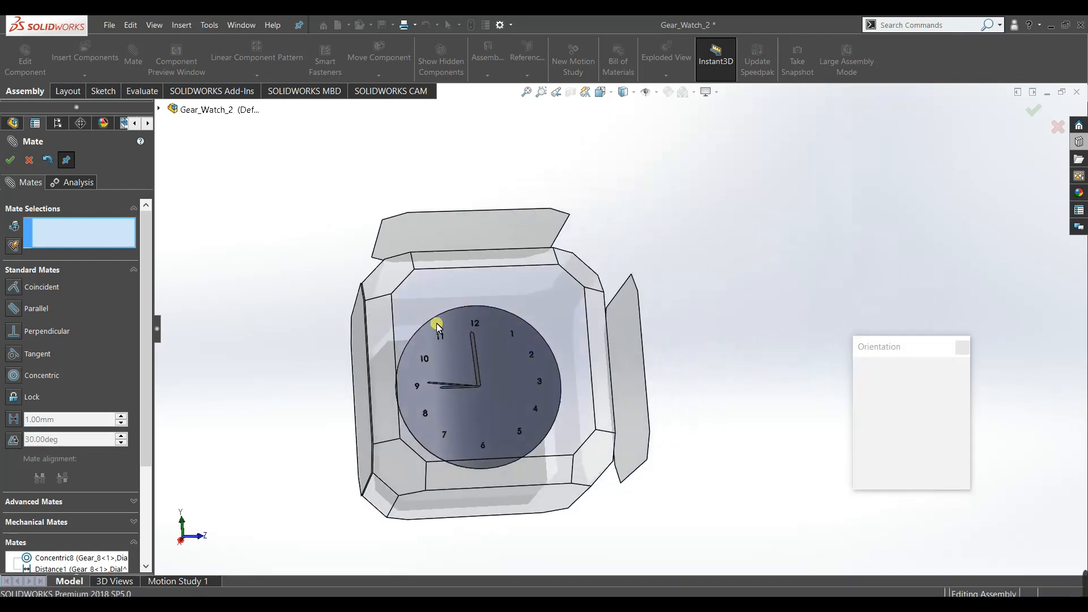
click(437, 323)
click(11, 160)
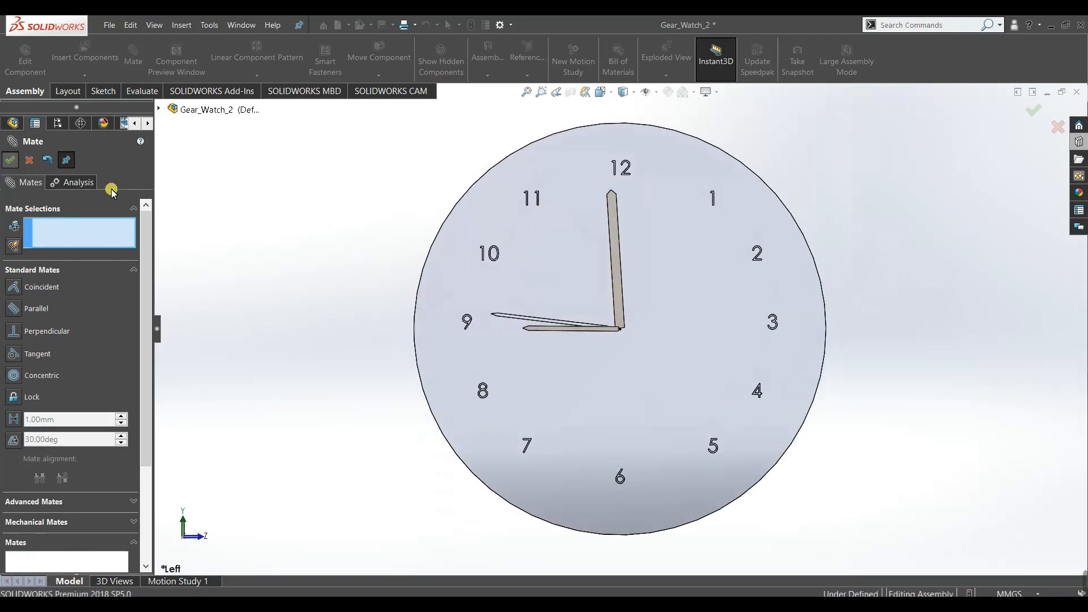
drag(619, 236, 515, 340)
click(356, 321)
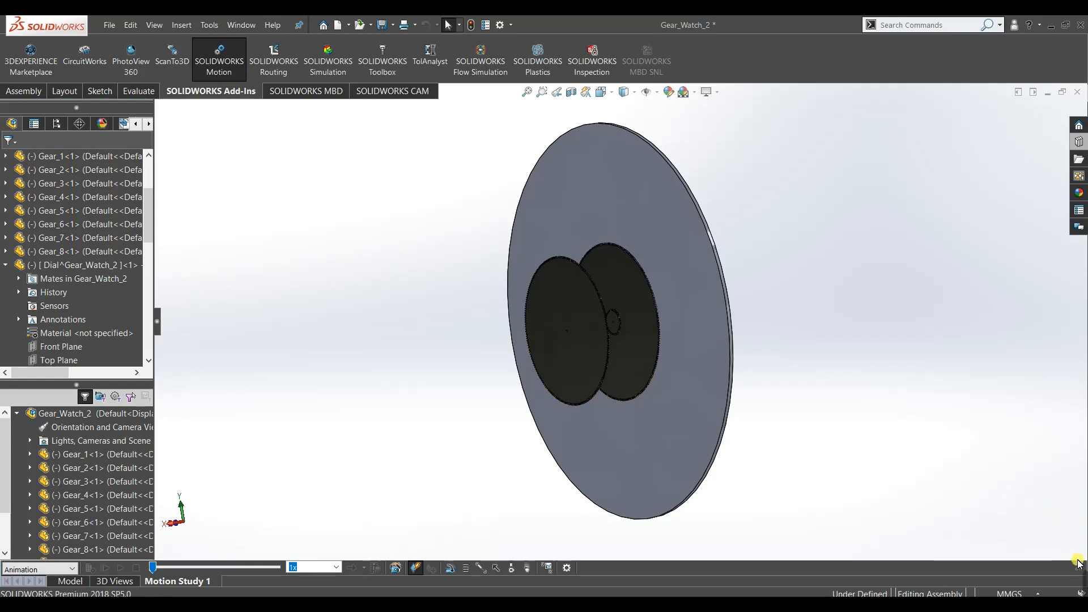
Expand the Motion Study 1 timeline and set the study type to Motion Analysis.
click(1078, 566)
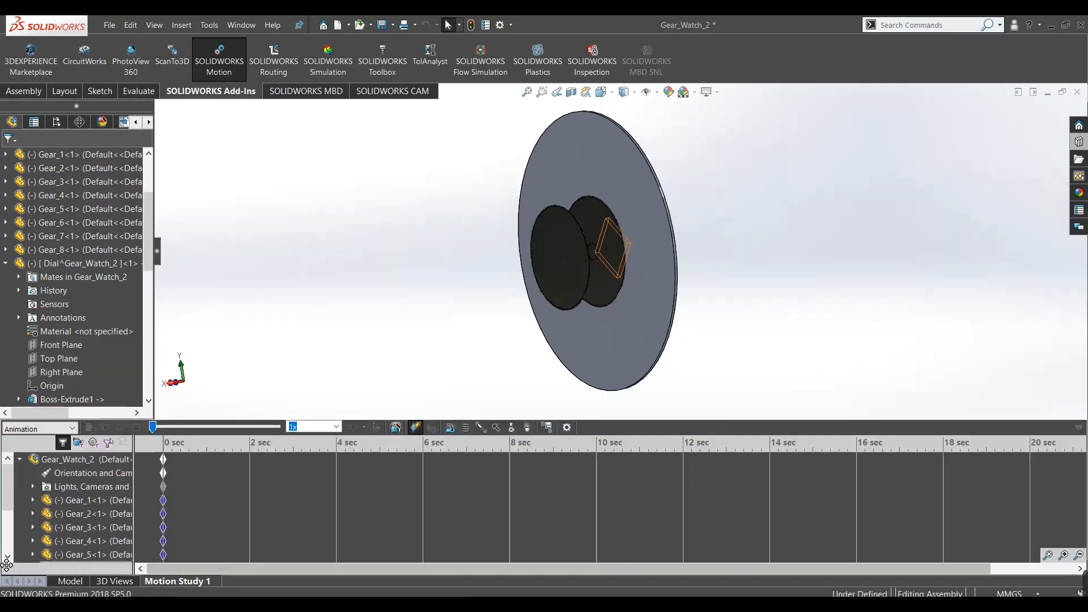
click(46, 429)
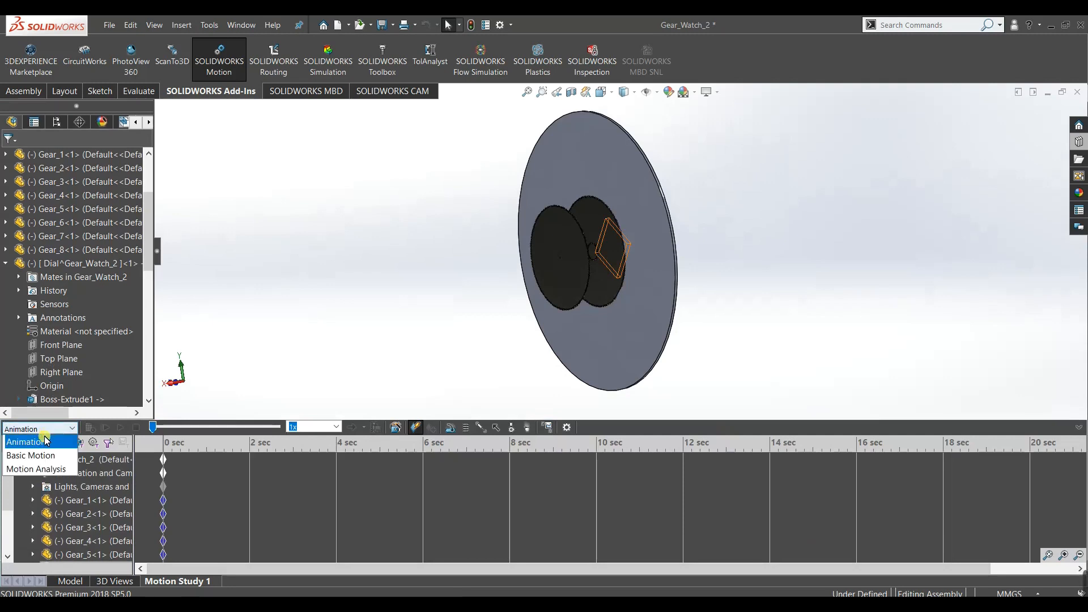
click(46, 470)
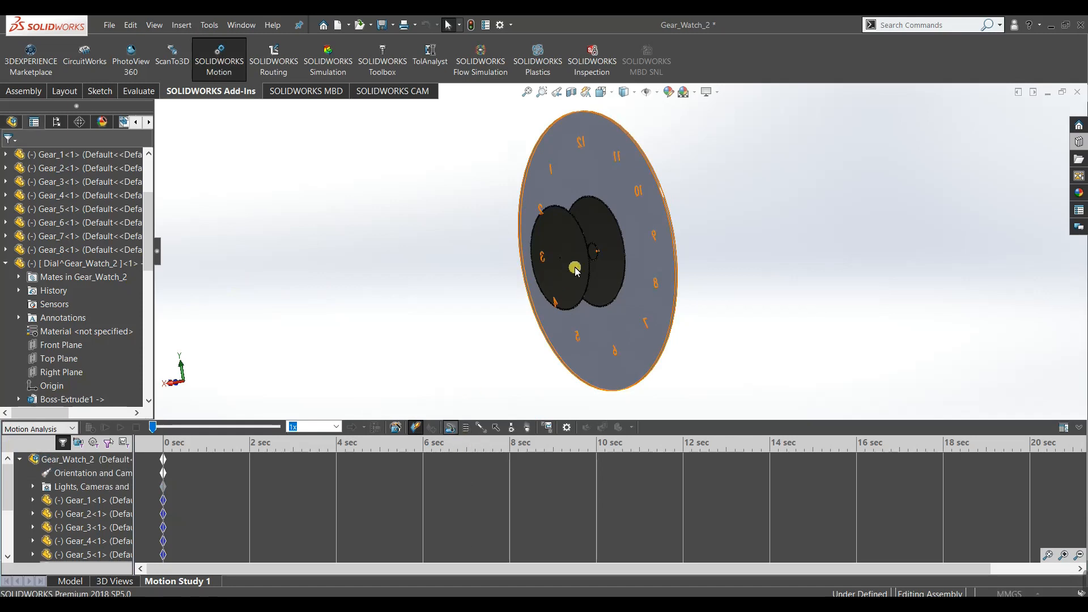
Add a constant-speed rotary motor of 1 RPM to the face of the small Gear_1.
scroll(589, 255, down, 10)
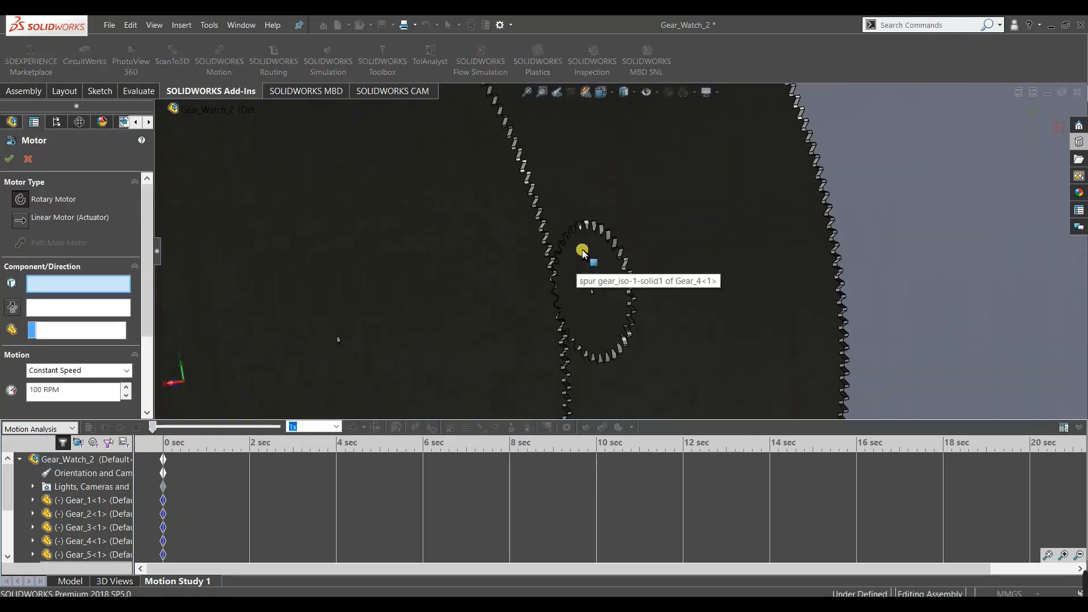
click(583, 251)
scroll(451, 292, up, 8)
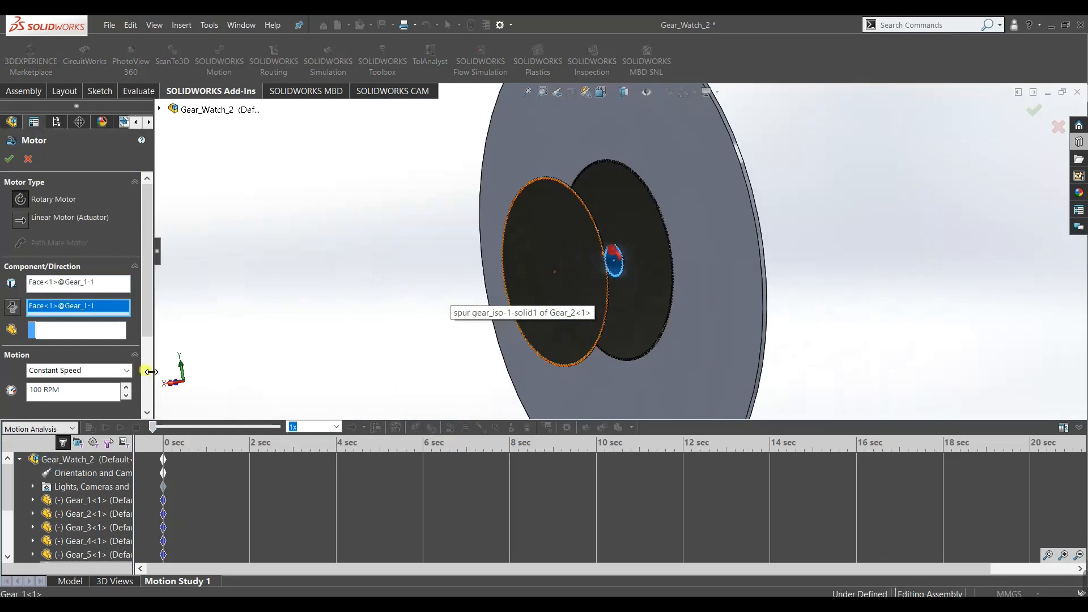
click(93, 390)
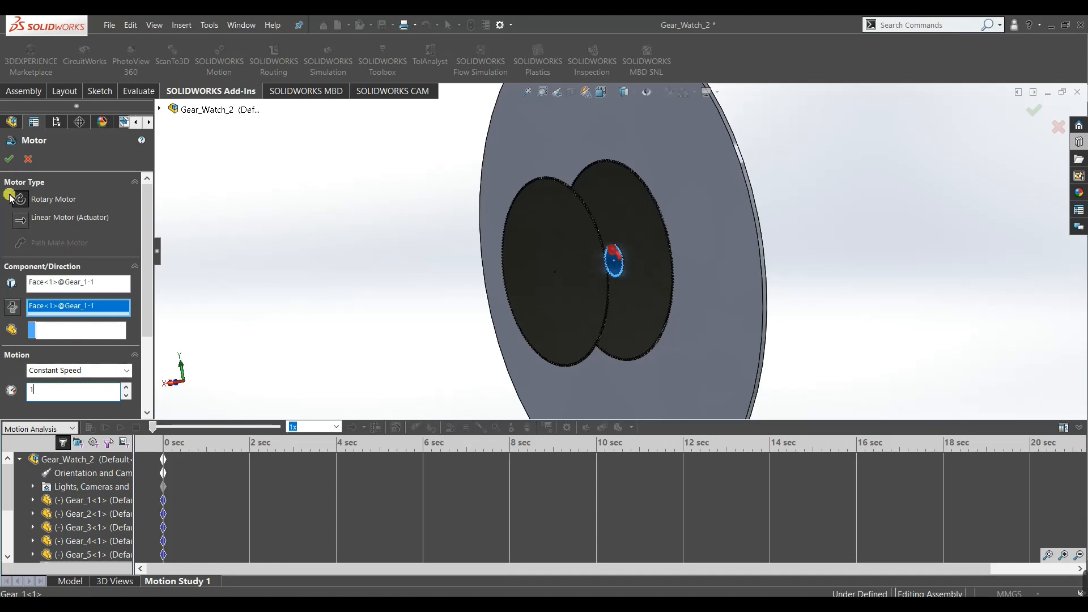
click(10, 160)
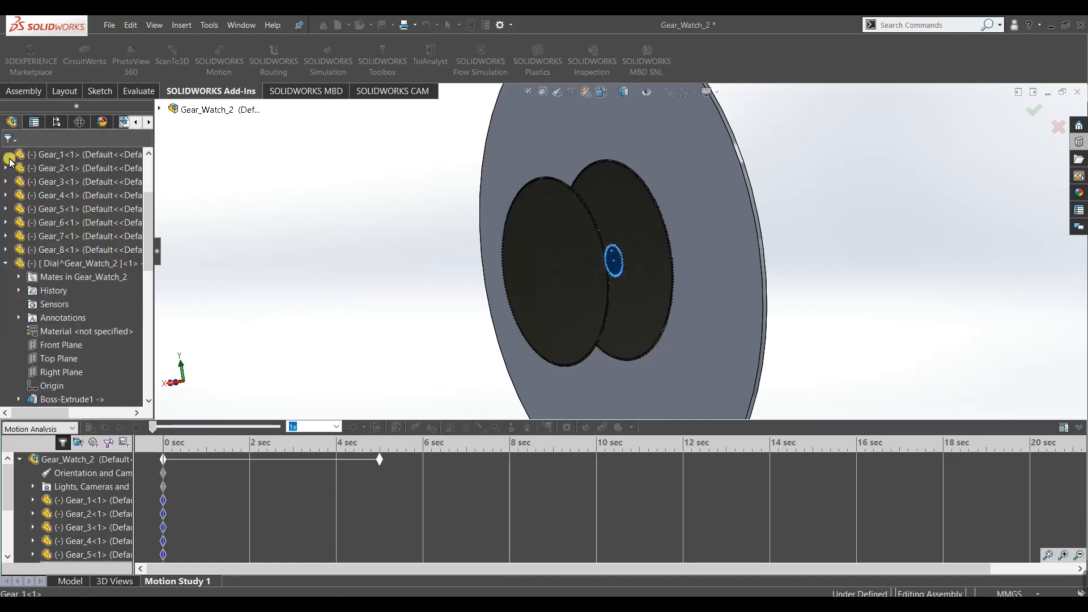
Extend the motion study's end time to 20 seconds and calculate the study.
right_click(381, 457)
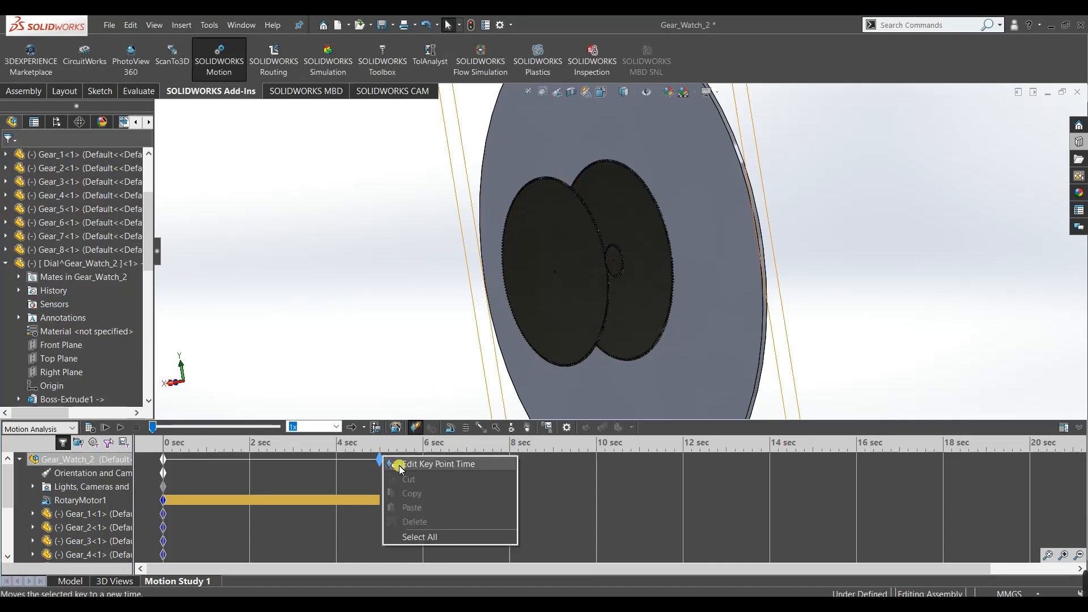
click(400, 465)
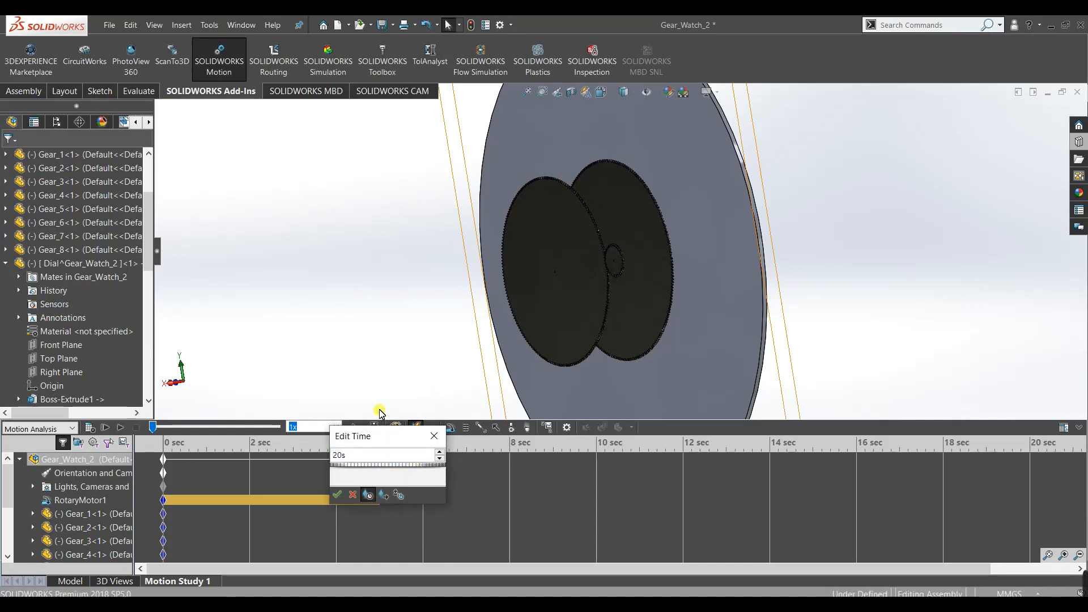
key(Return)
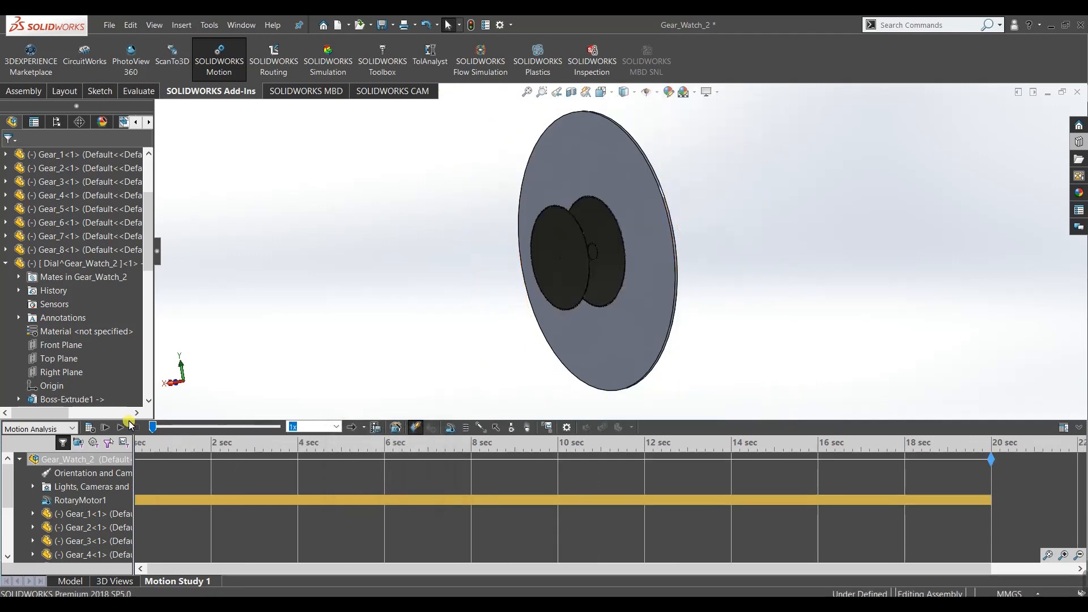
click(87, 429)
middle_drag(722, 364, 604, 338)
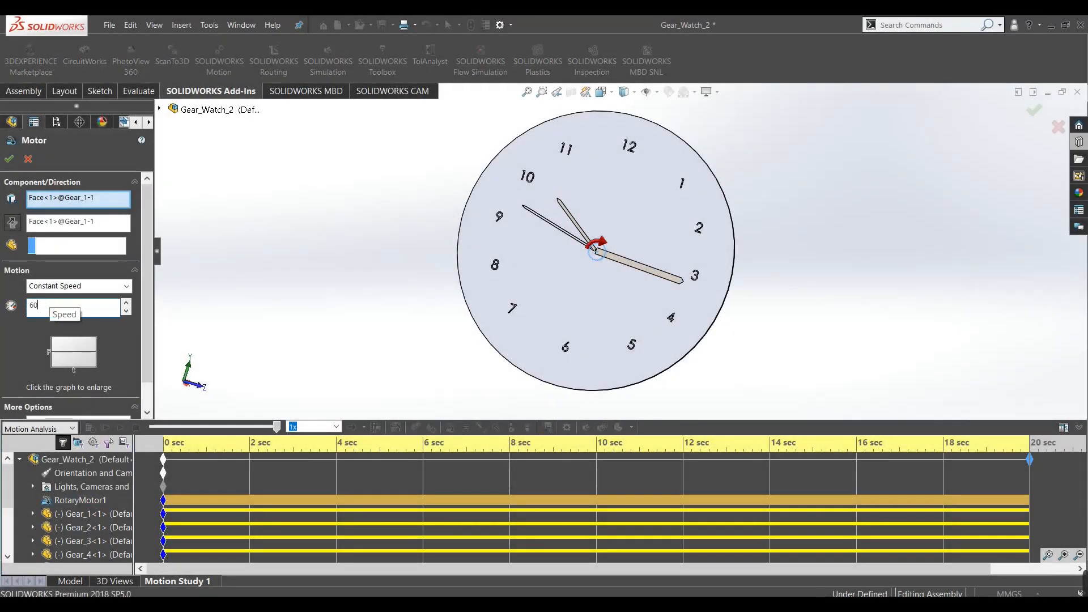
Set the rotary motor's constant speed to 60 RPM and recalculate the study, playing it back with the clock's numbered face in view.
click(8, 158)
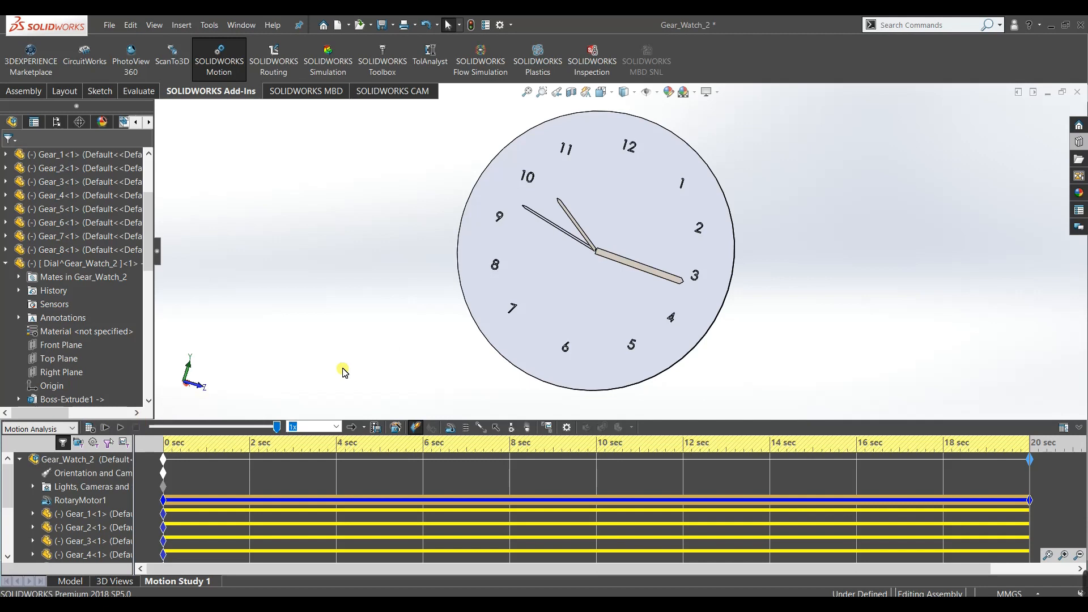
click(86, 429)
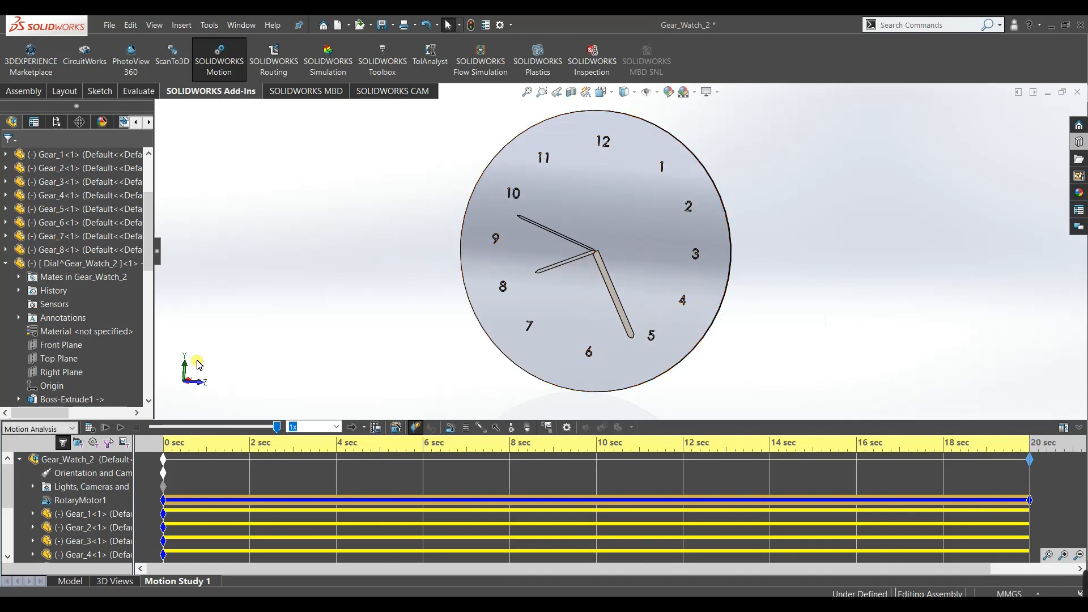
click(117, 428)
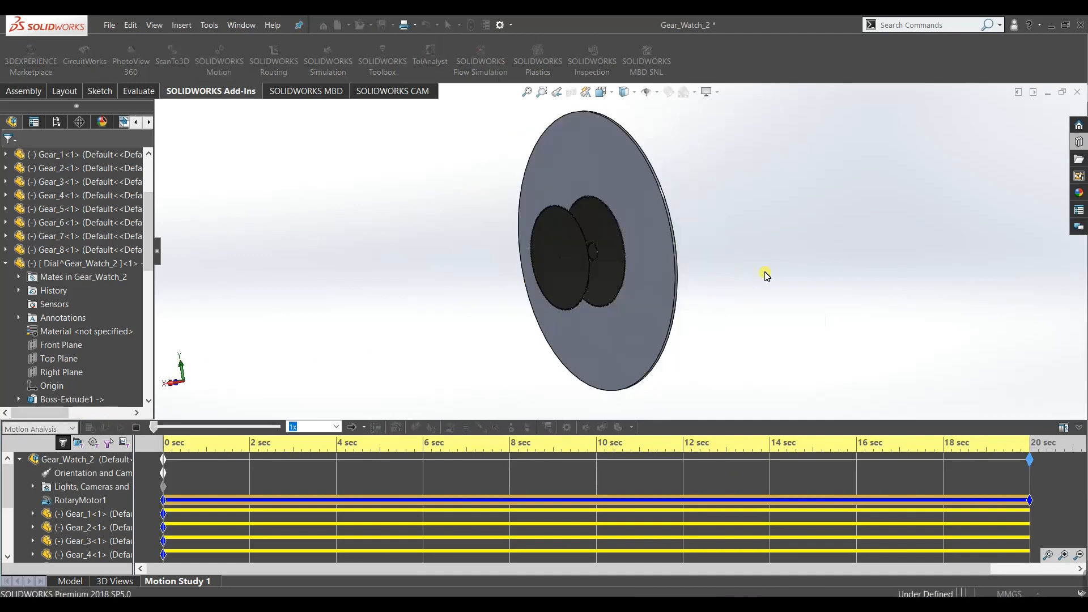
mouse_move(648, 323)
middle_down()
mouse_move(677, 328)
mouse_move(656, 311)
middle_up()
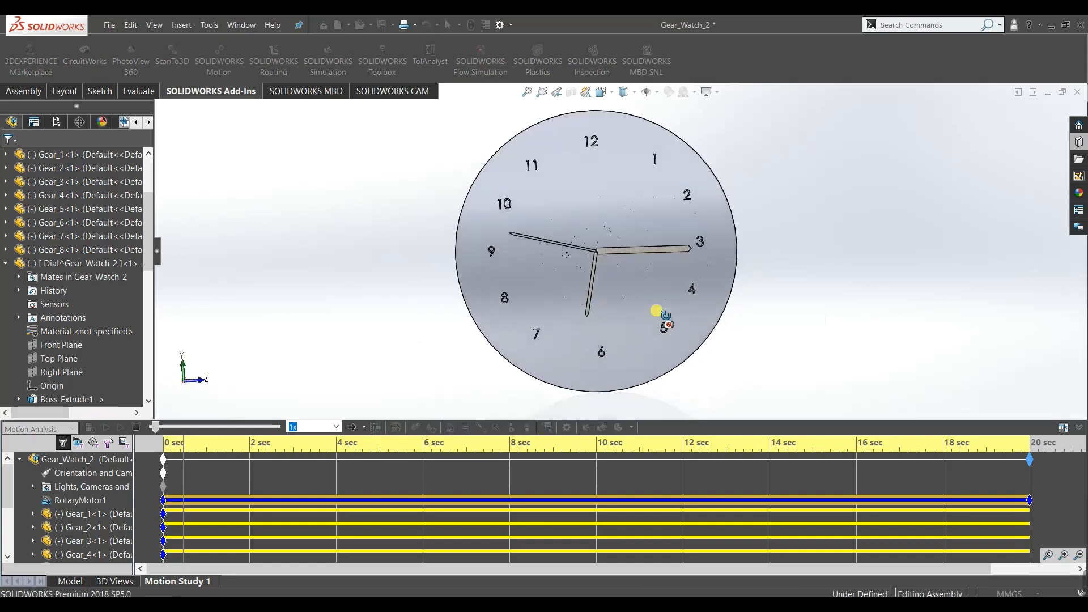